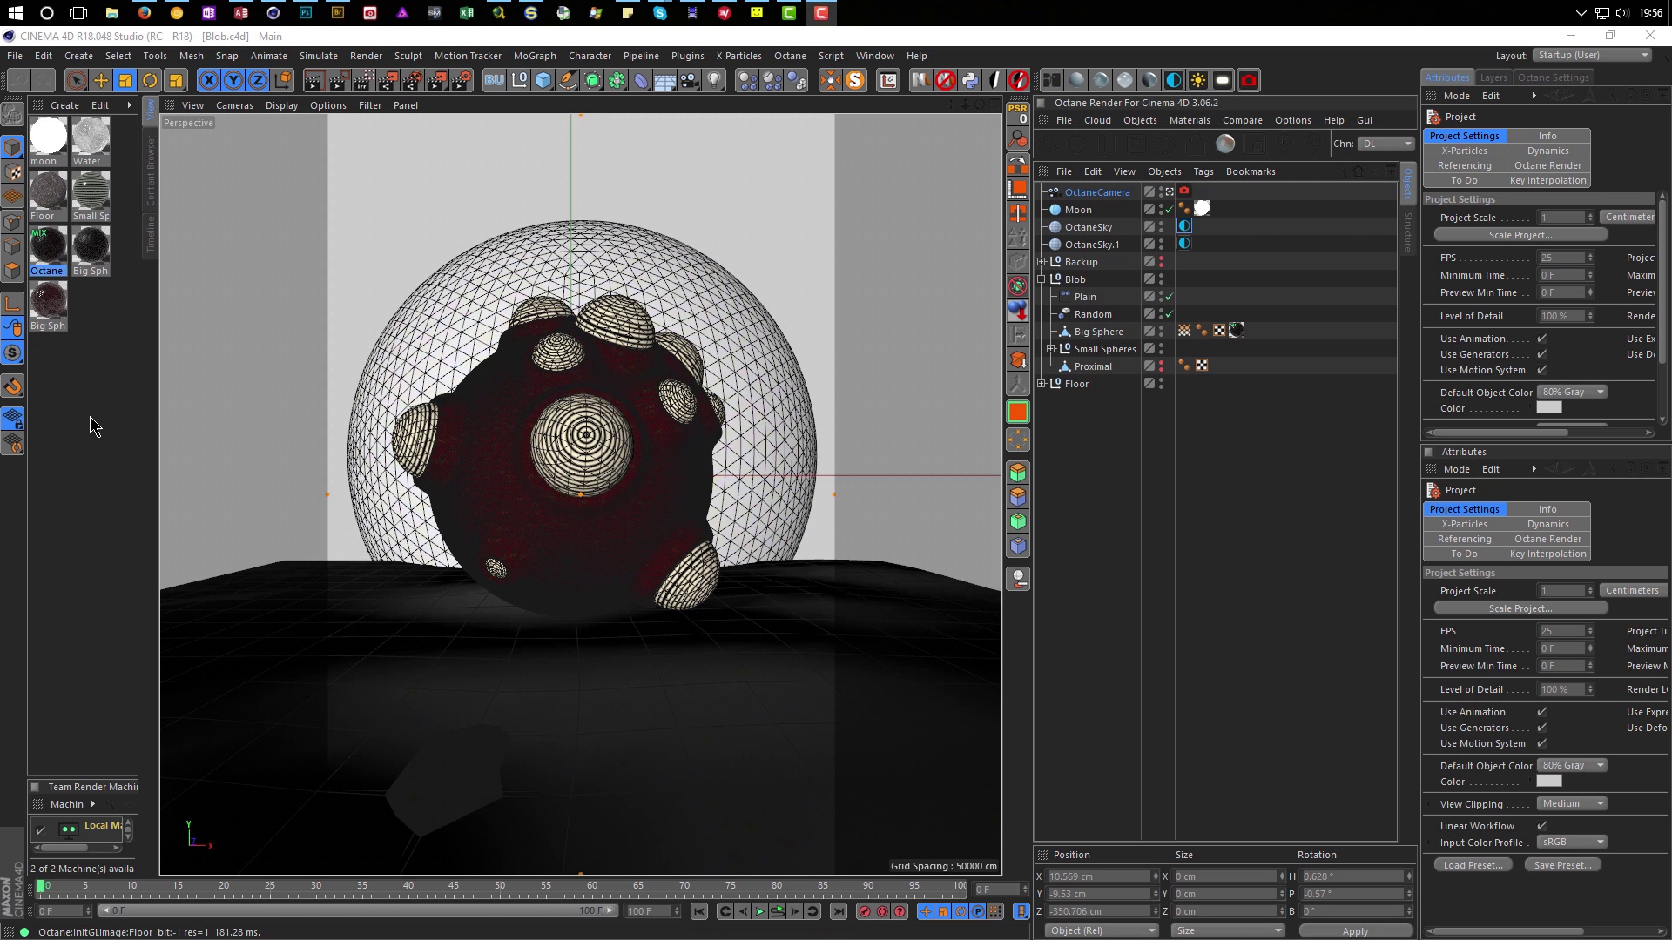
Delete all the scene's materials and remove the Octane camera tag from the OctaneCamera object.
{"action": "left_click_drag", "start_coordinate": [37, 397], "coordinate": [112, 135]}
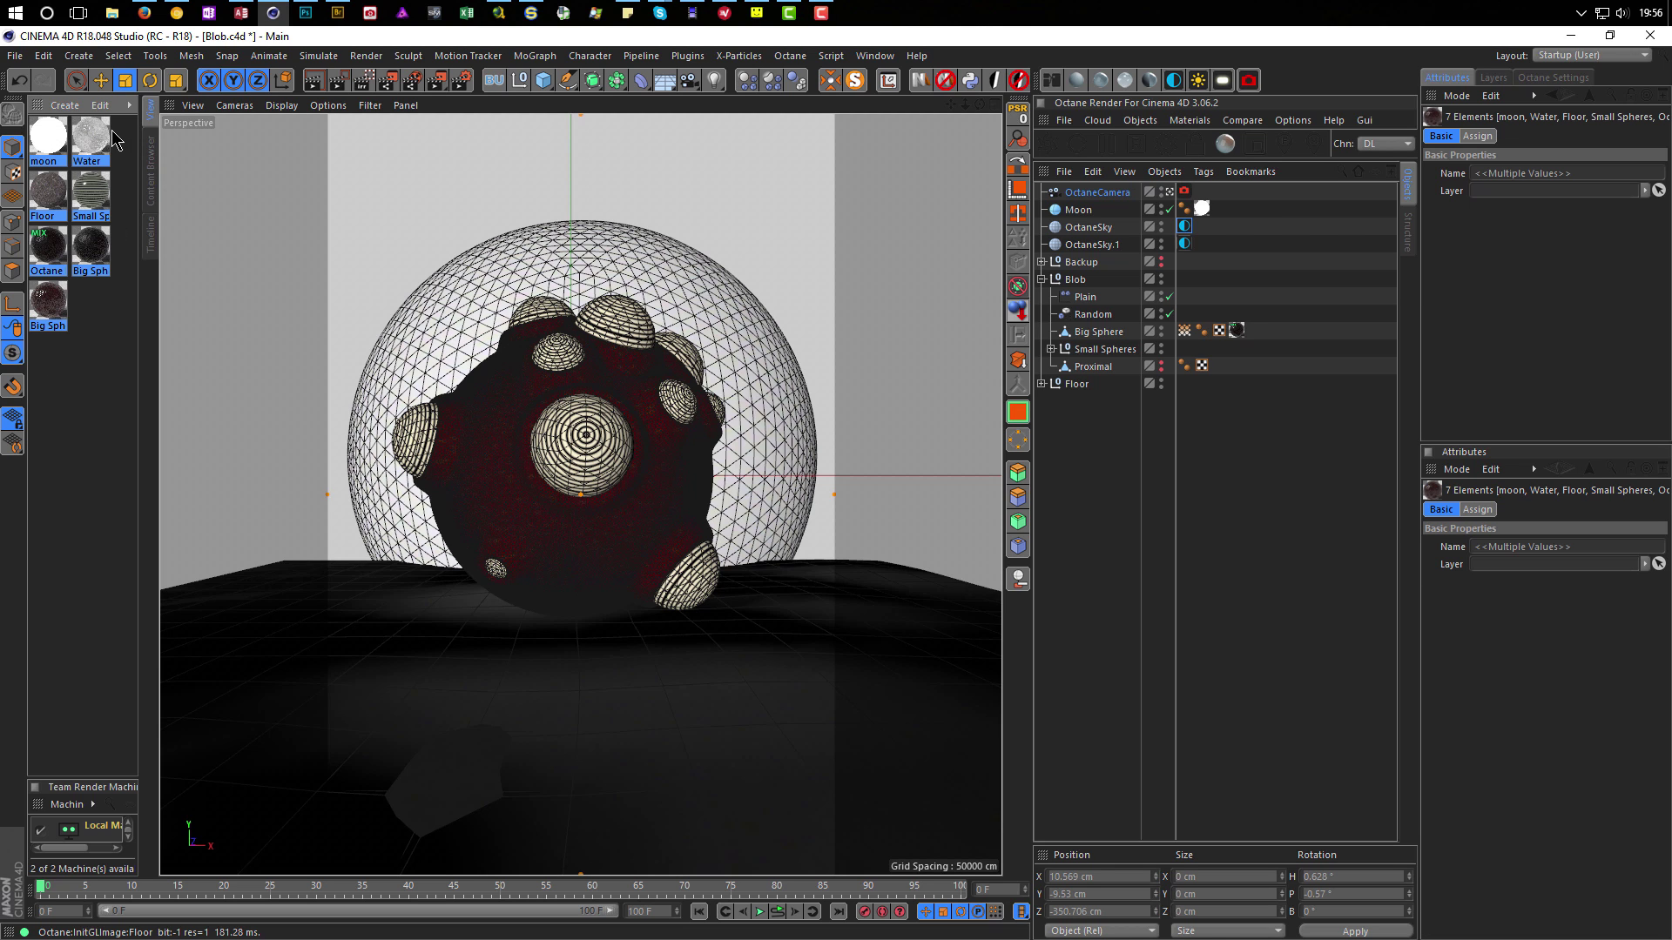
{"action": "key", "text": "Delete"}
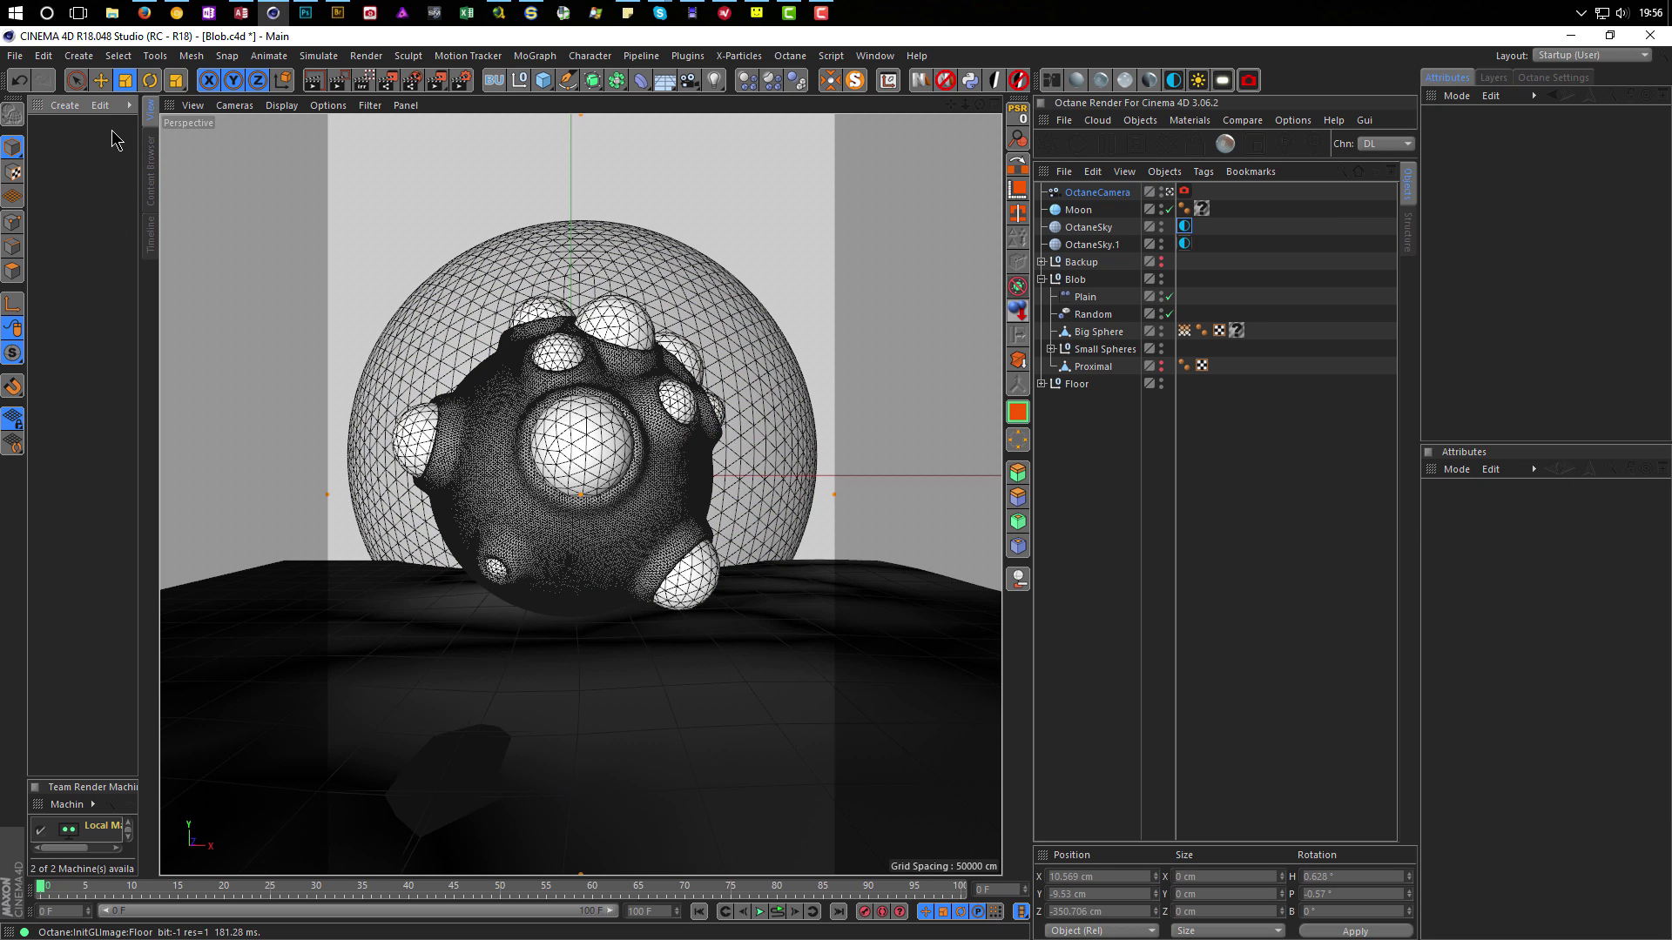
{"action": "left_click", "coordinate": [1086, 193]}
{"action": "left_click", "coordinate": [1184, 191]}
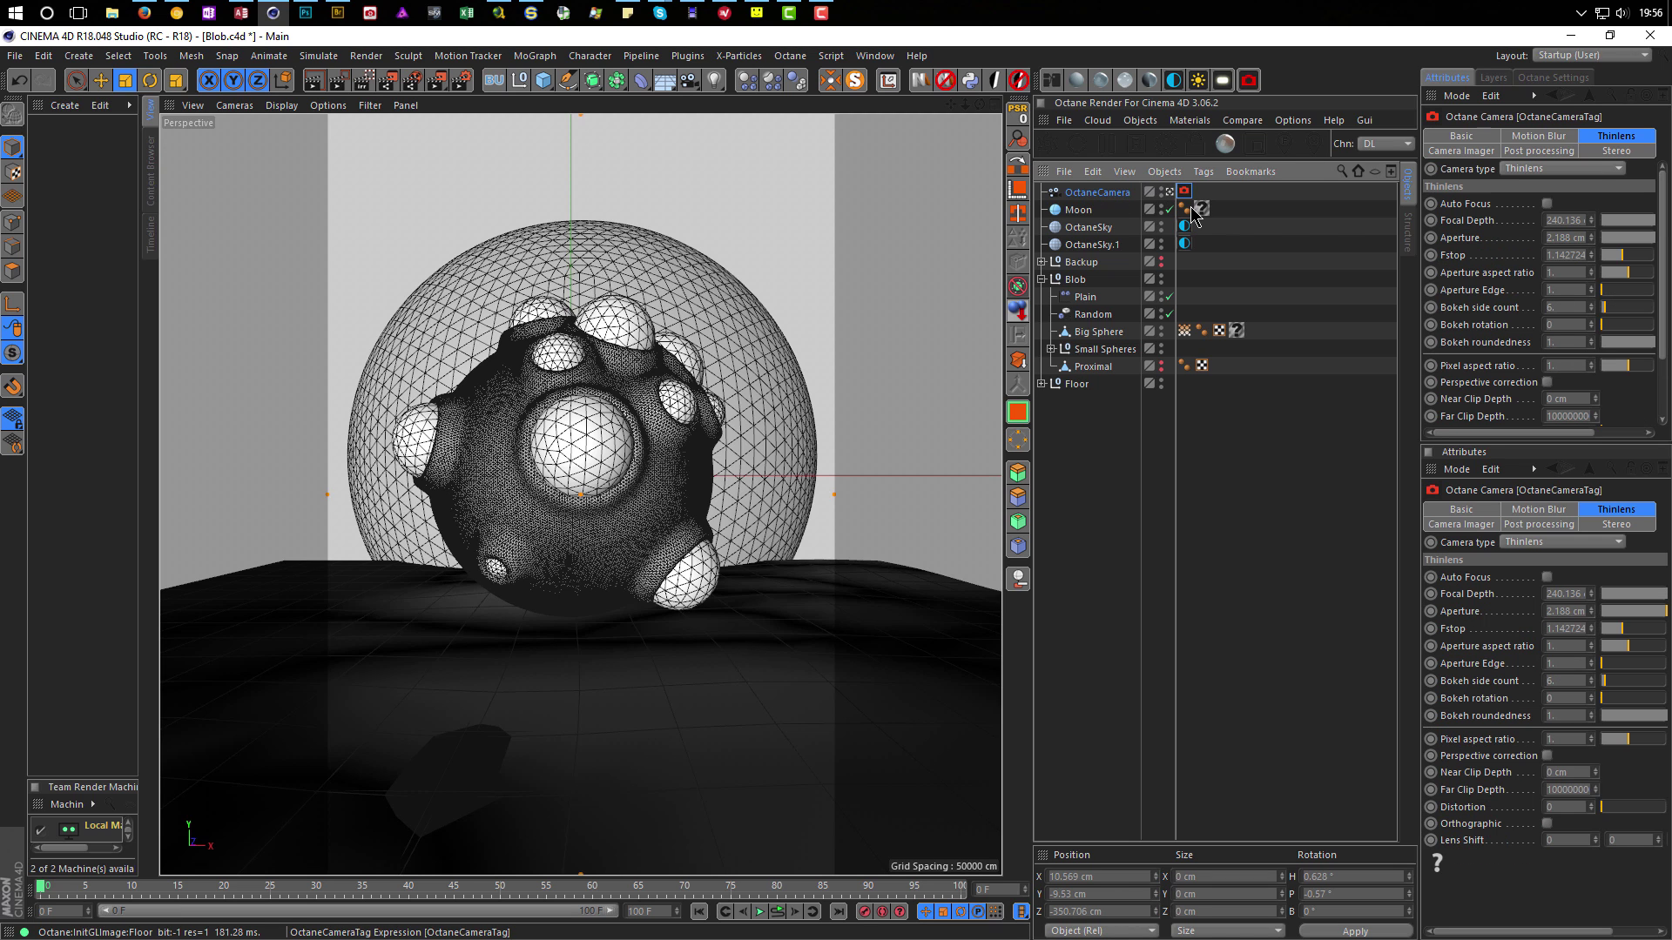
{"action": "key", "text": "Delete"}
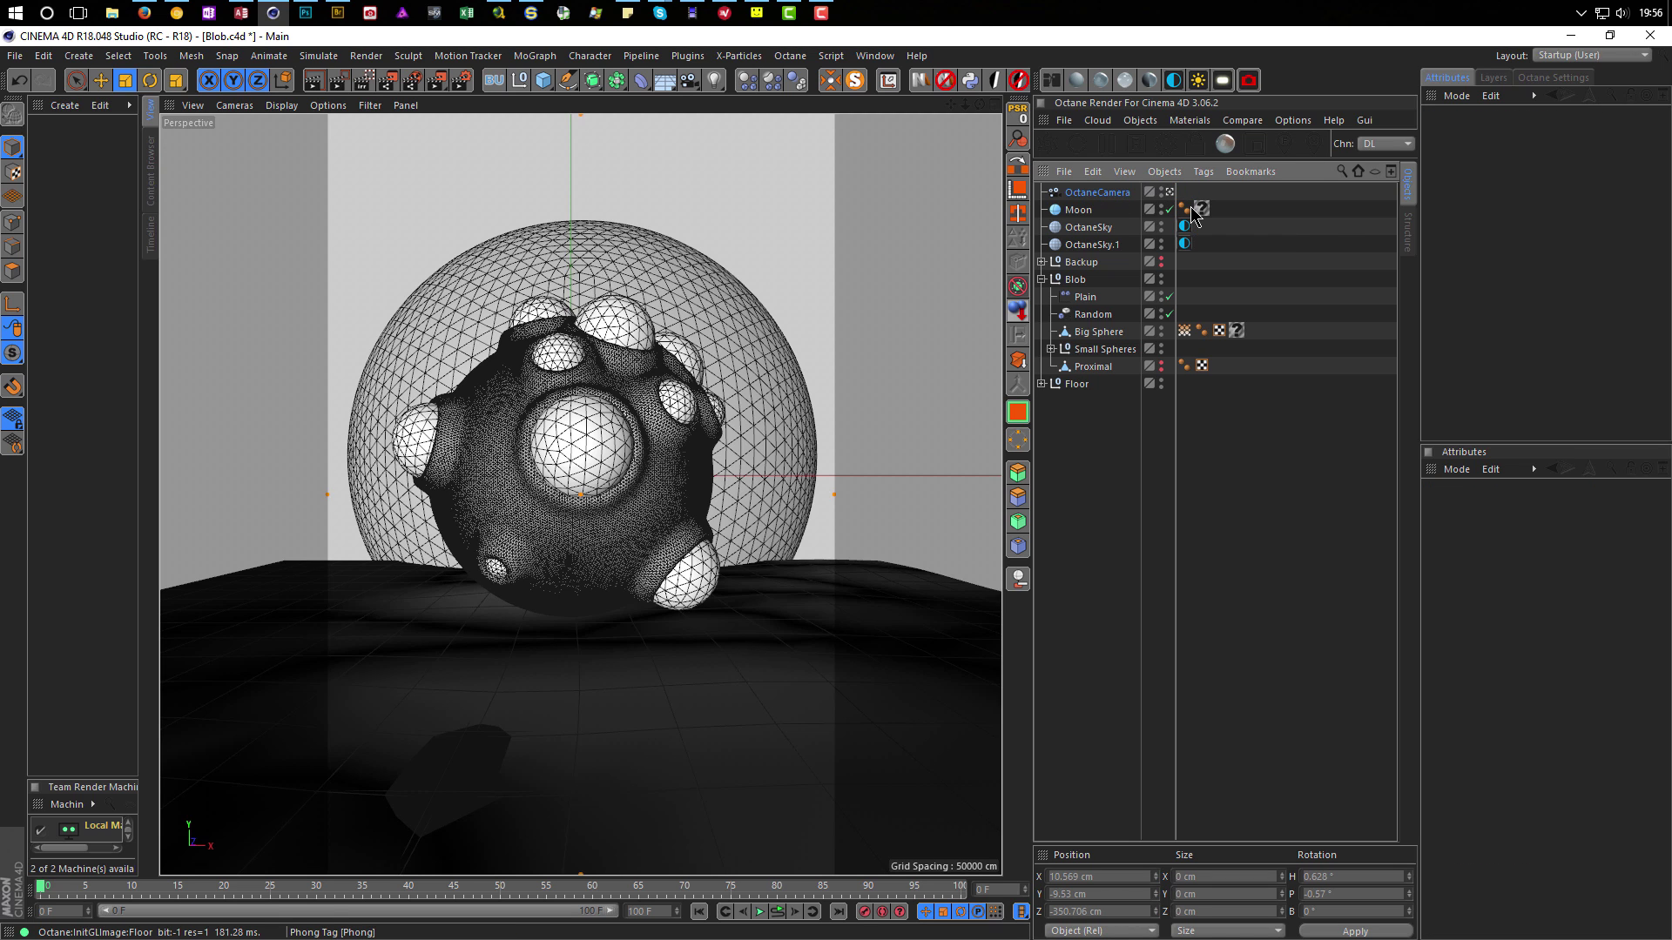
Rename the OctaneCamera object as Camera.
{"action": "double_click", "coordinate": [1110, 193]}
{"action": "left_click_drag", "start_coordinate": [1101, 191], "coordinate": [1050, 203]}
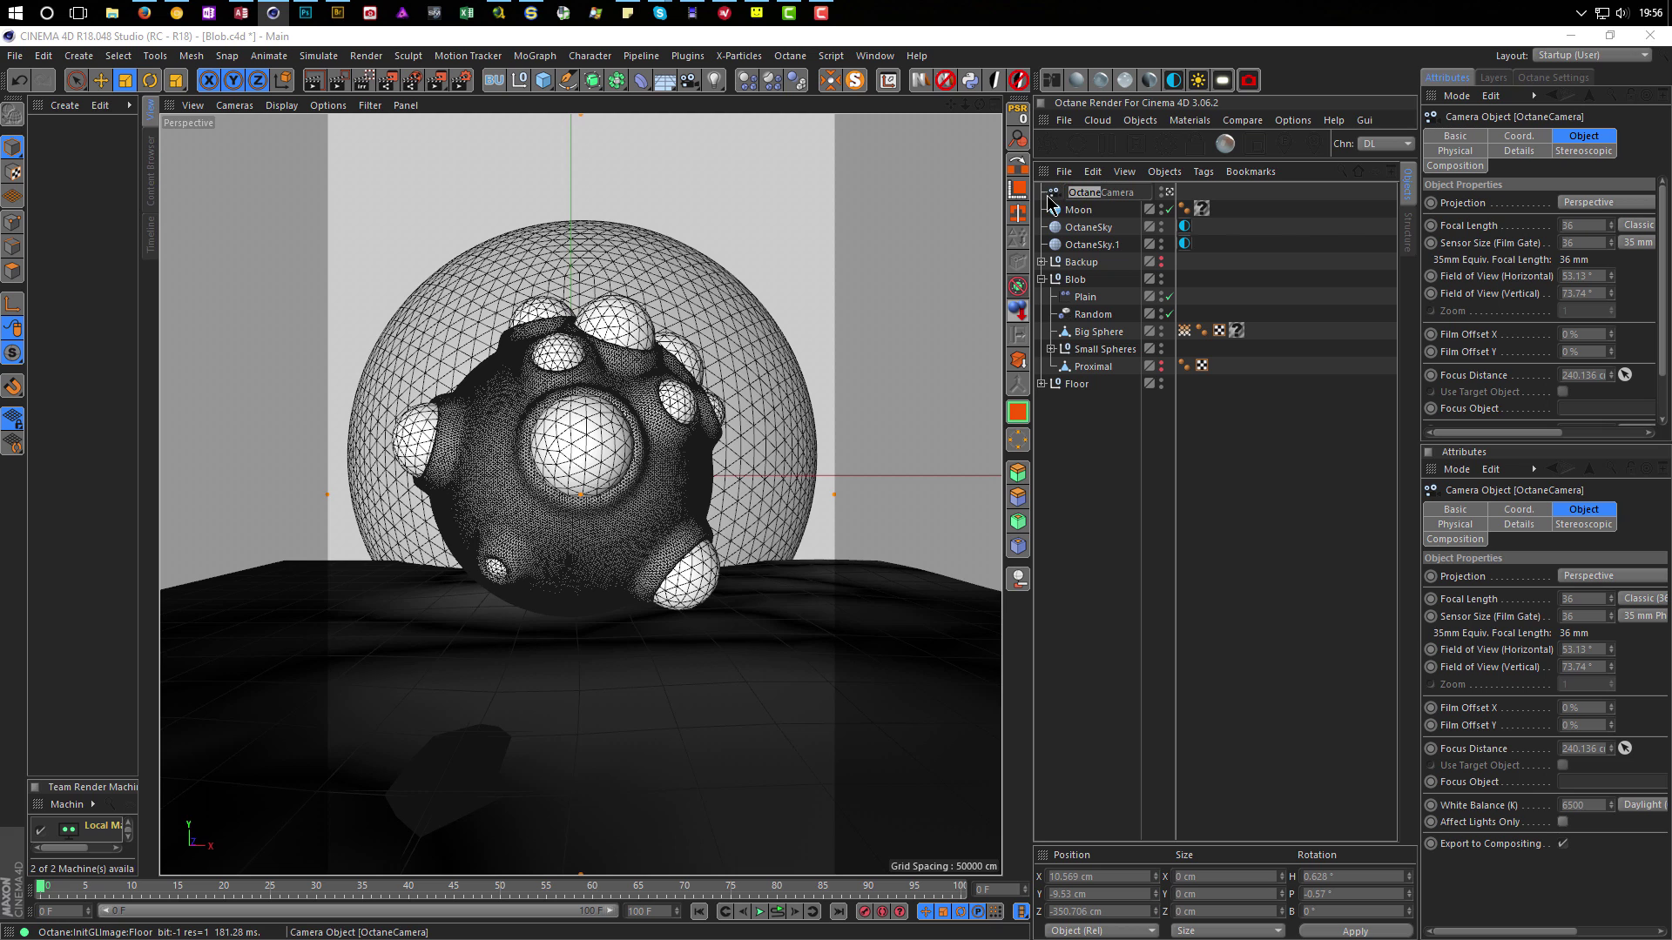
{"action": "key", "text": "BackSpace"}
{"action": "key", "text": "Return"}
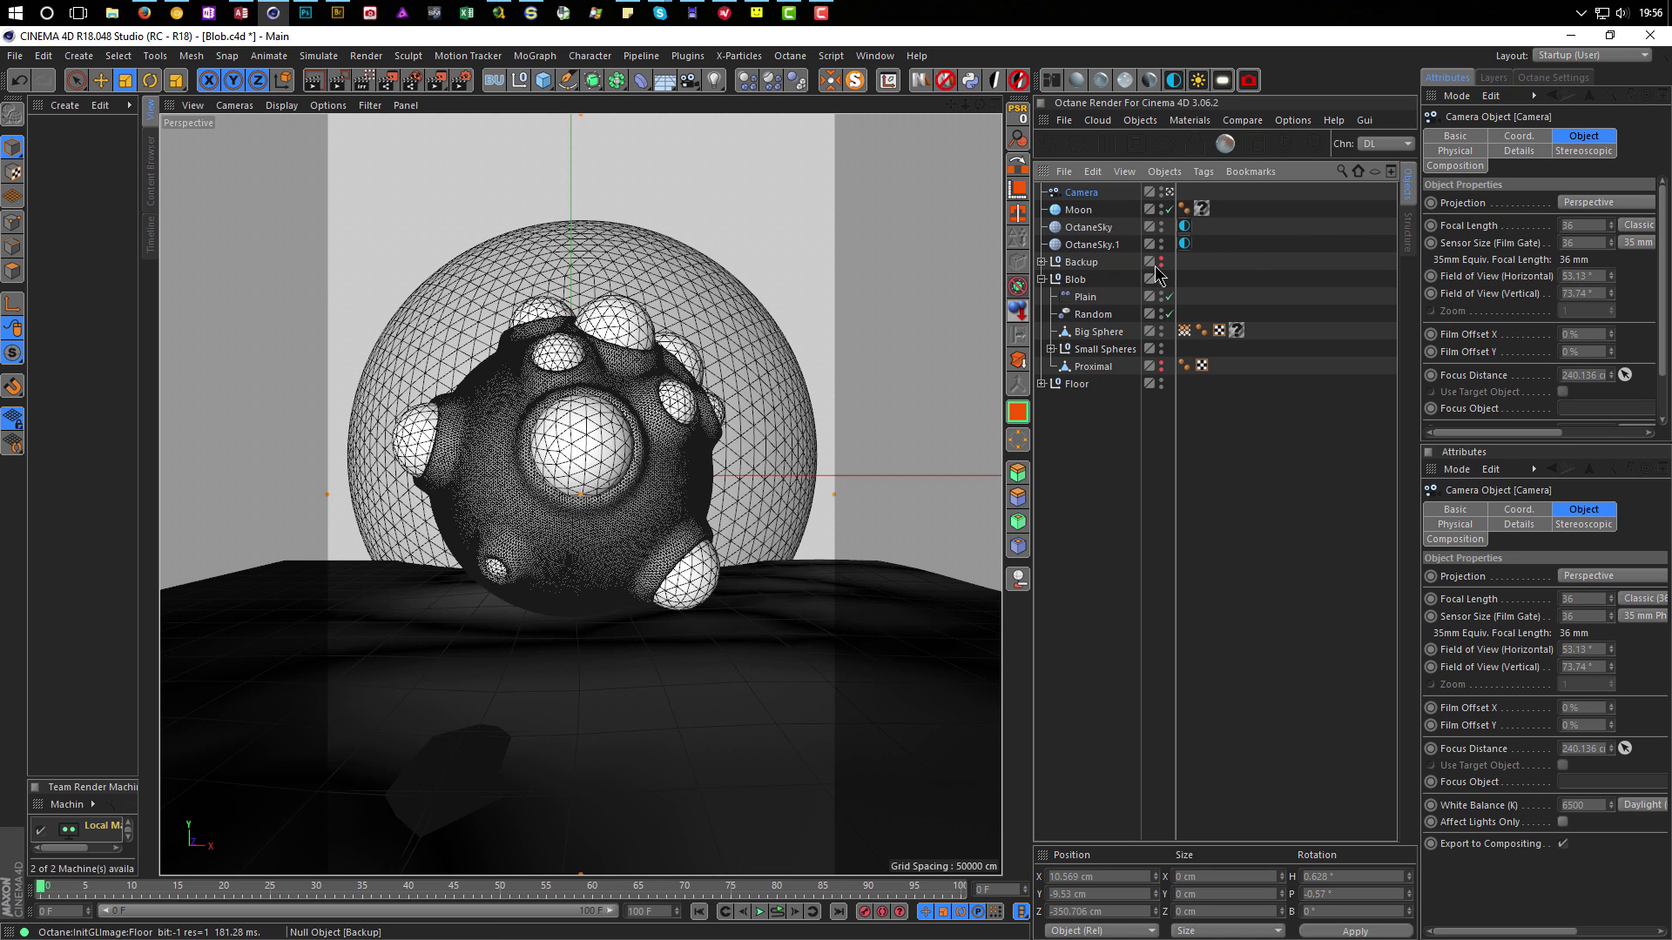
Delete the OctaneSky and OctaneSky.1 objects from the scene.
{"action": "left_click", "coordinate": [1099, 229]}
{"action": "left_click", "coordinate": [1089, 245], "text": "ctrl"}
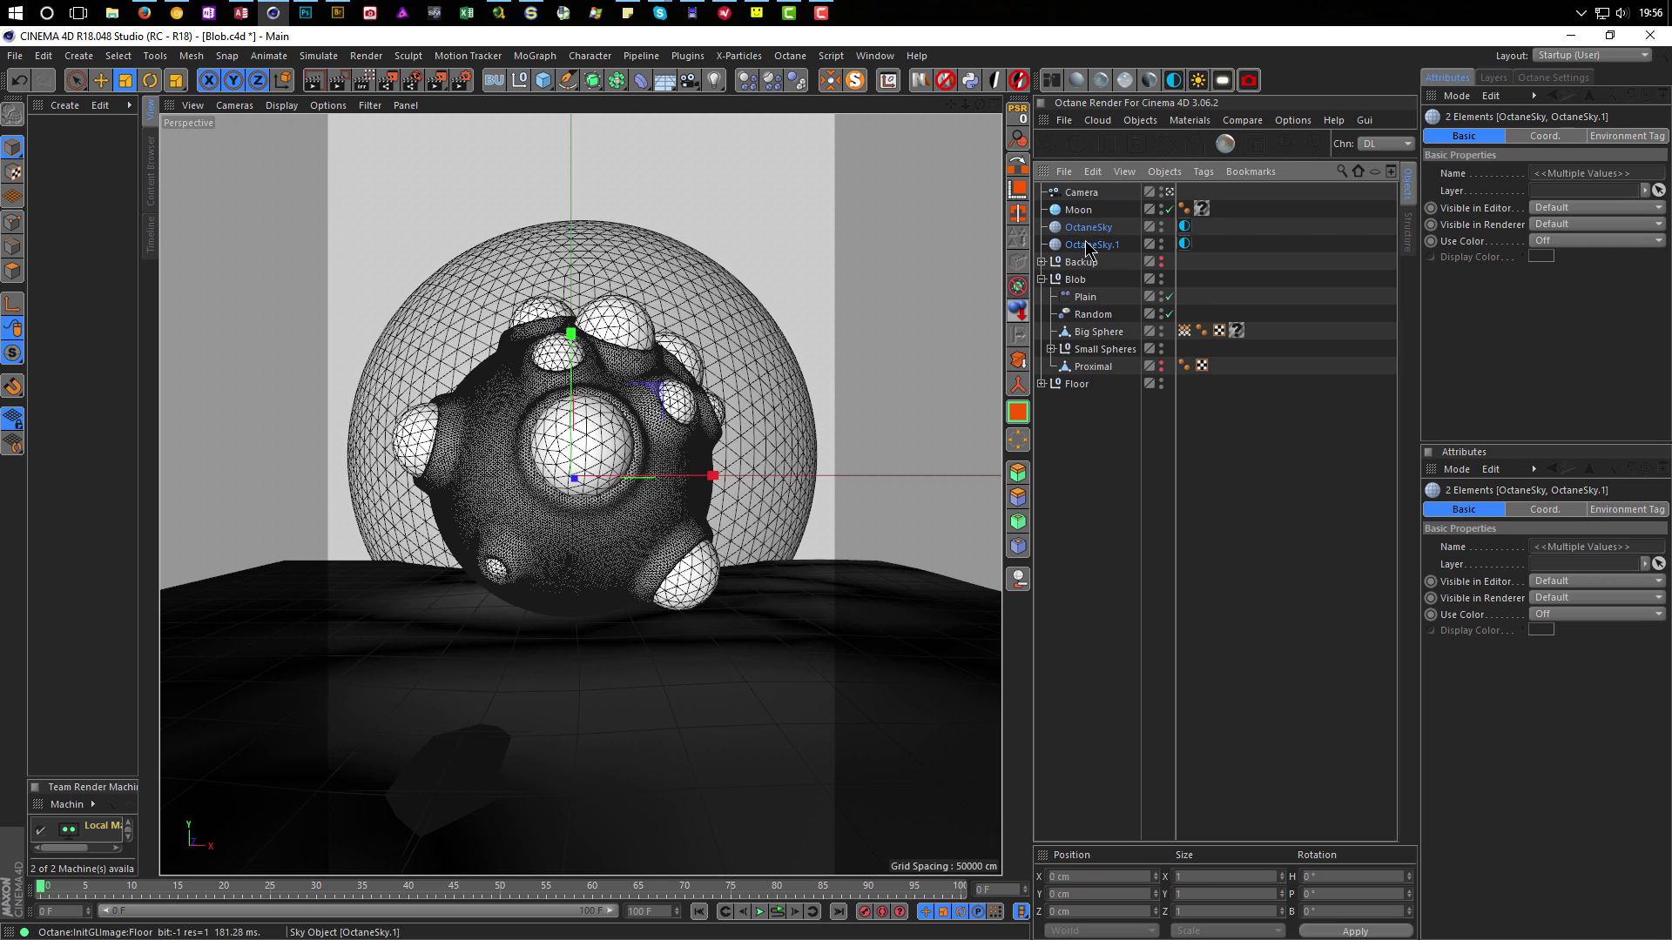
{"action": "key", "text": "Delete"}
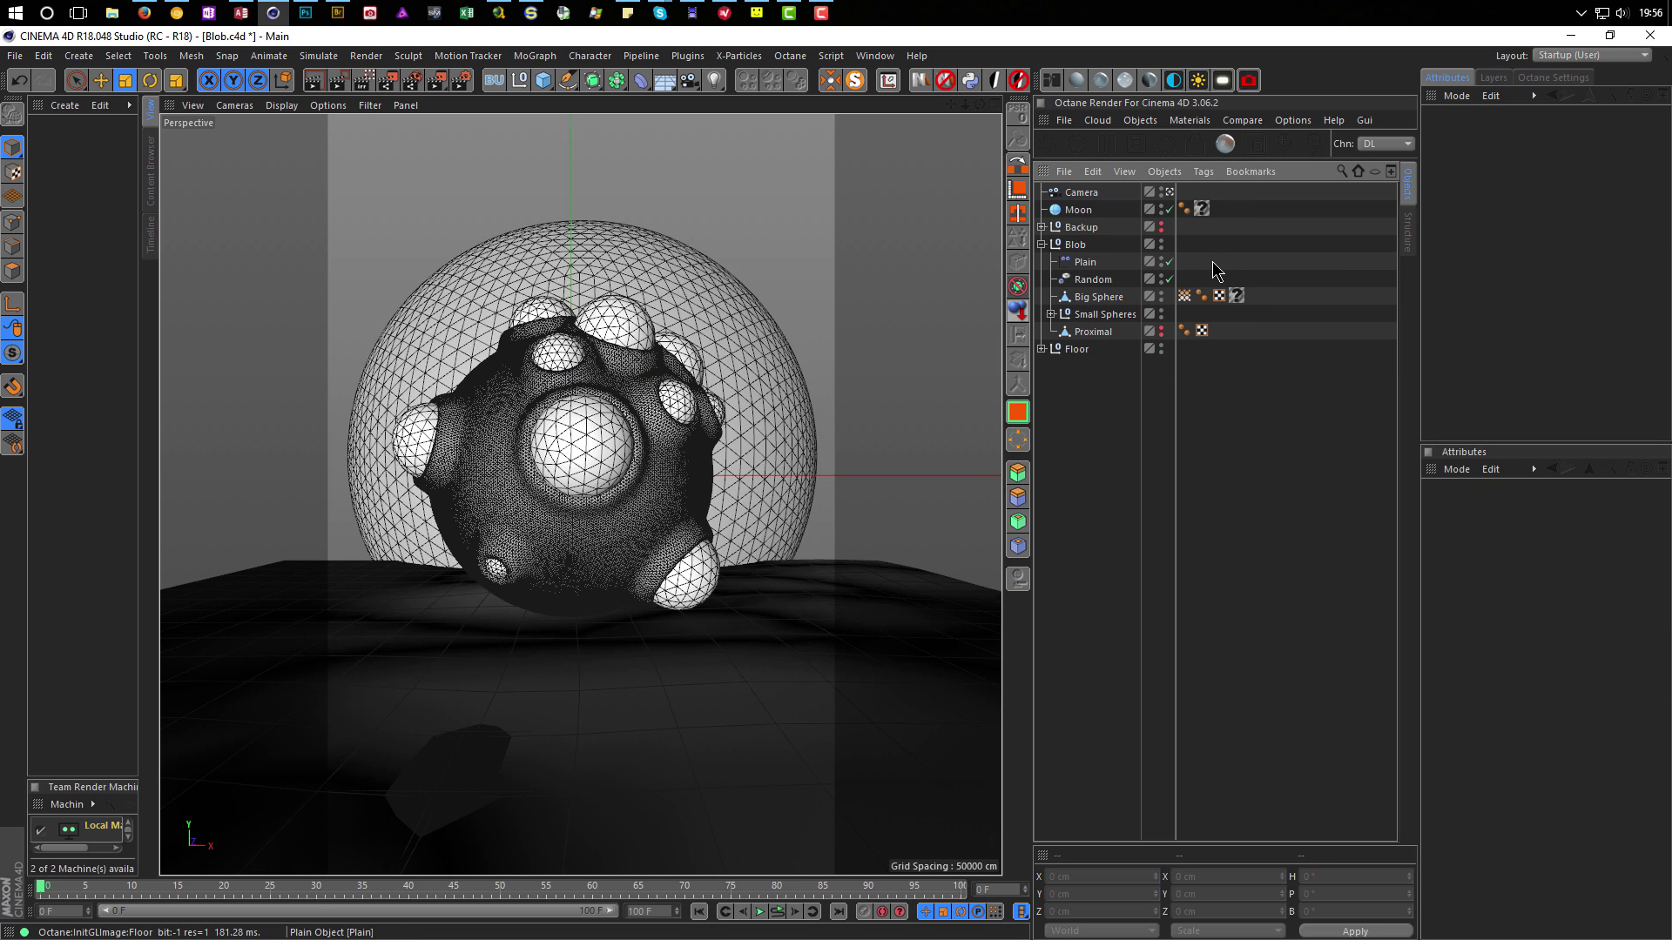
Delete the Octane object tags from Small Sphere 0 through Small Sphere 19, and check the contents of the Backup group.
{"action": "left_click", "coordinate": [1041, 349]}
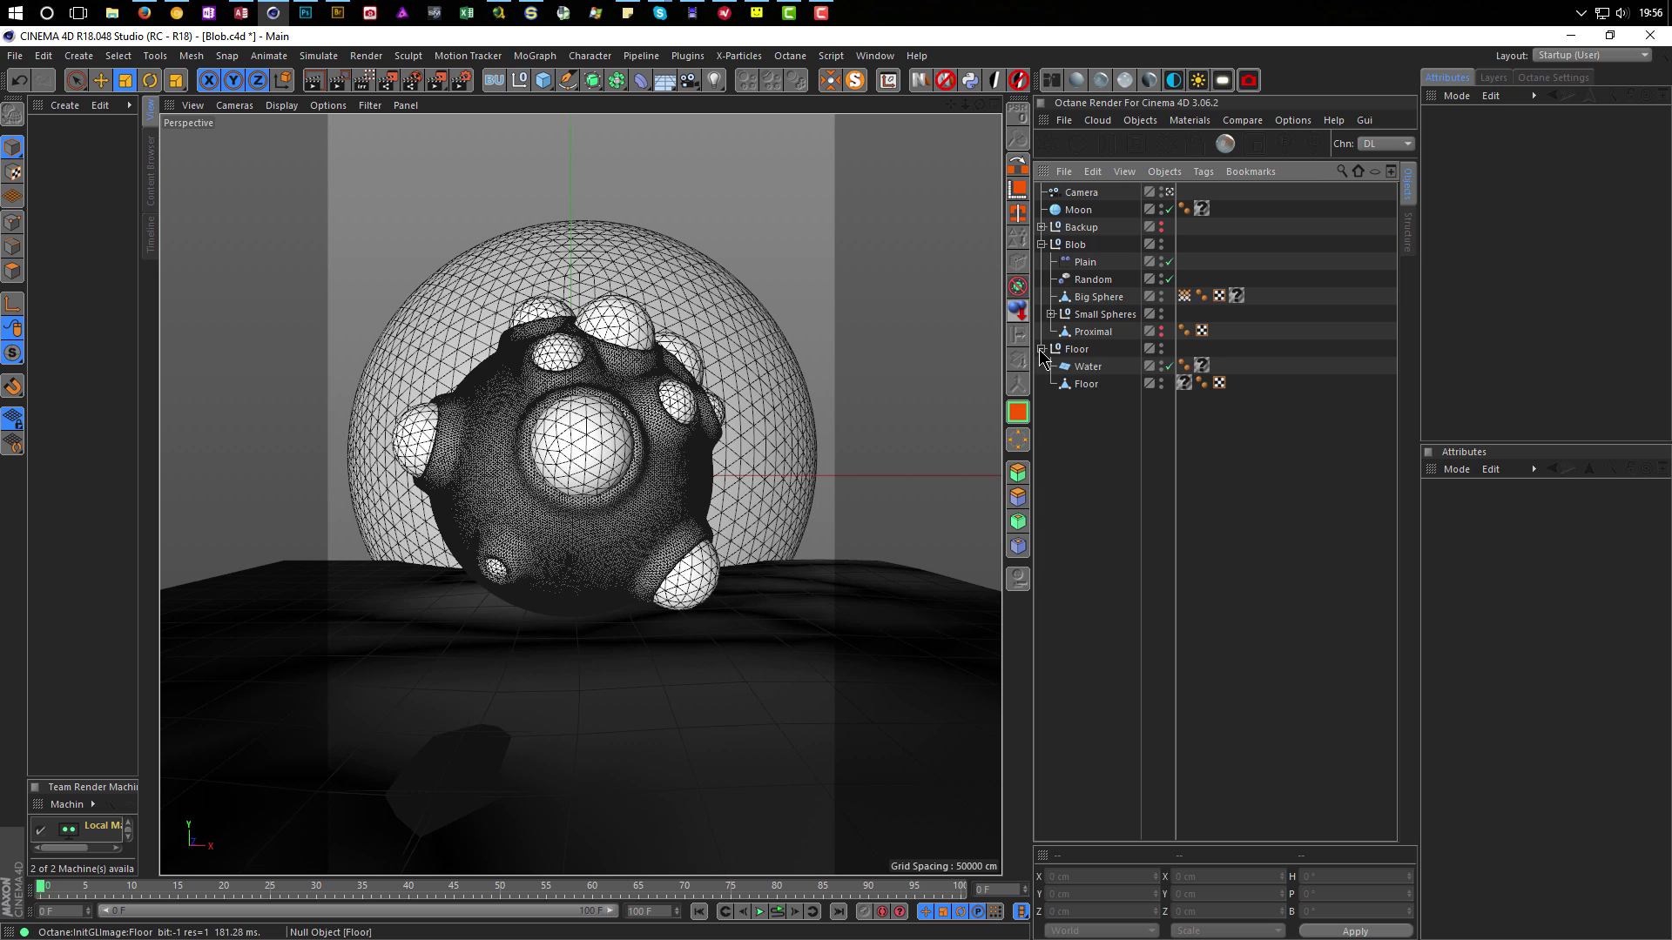
{"action": "left_click", "coordinate": [1051, 315]}
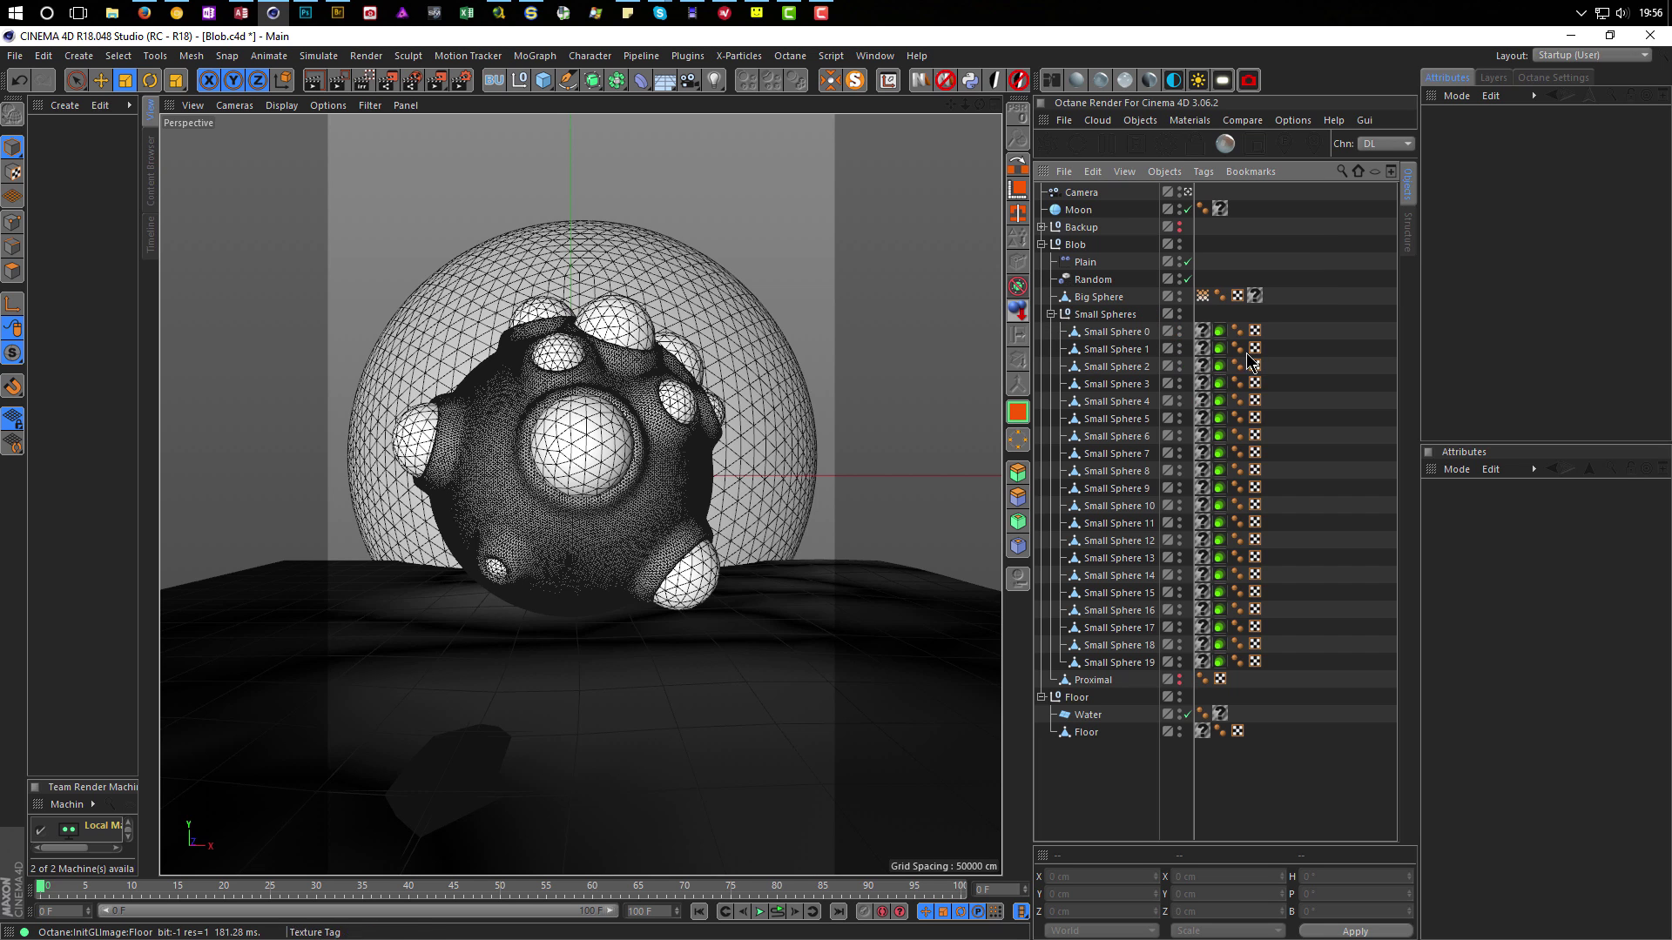
{"action": "left_click", "coordinate": [1219, 332]}
{"action": "left_click", "coordinate": [1219, 663], "text": "shift"}
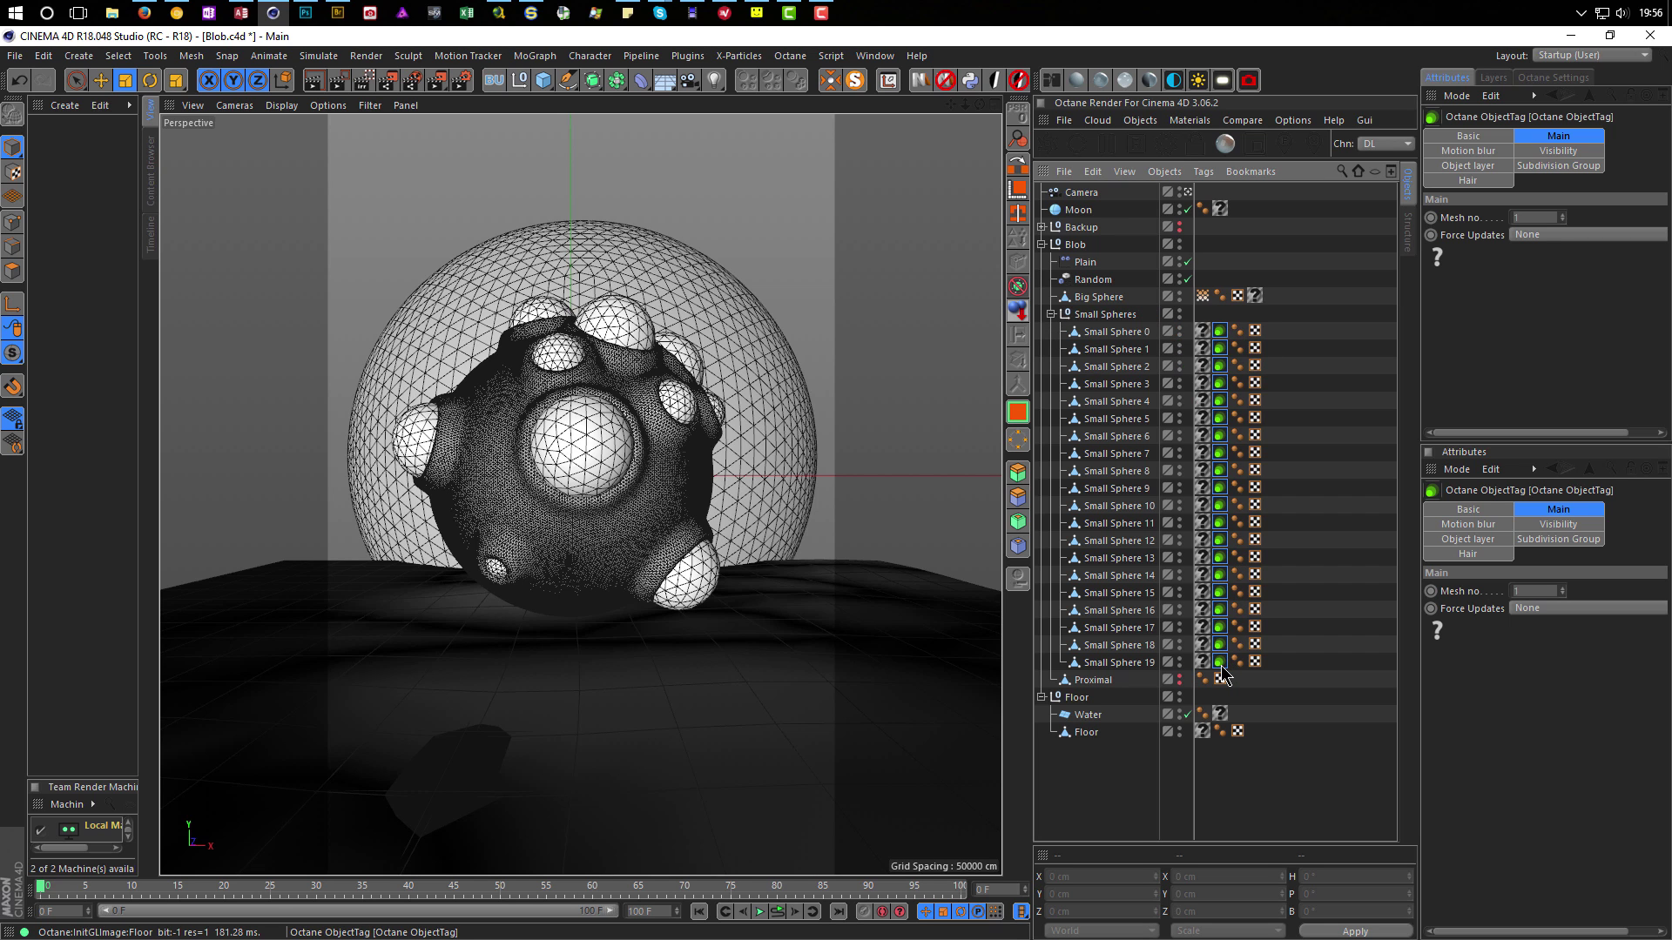
{"action": "key", "text": "Delete"}
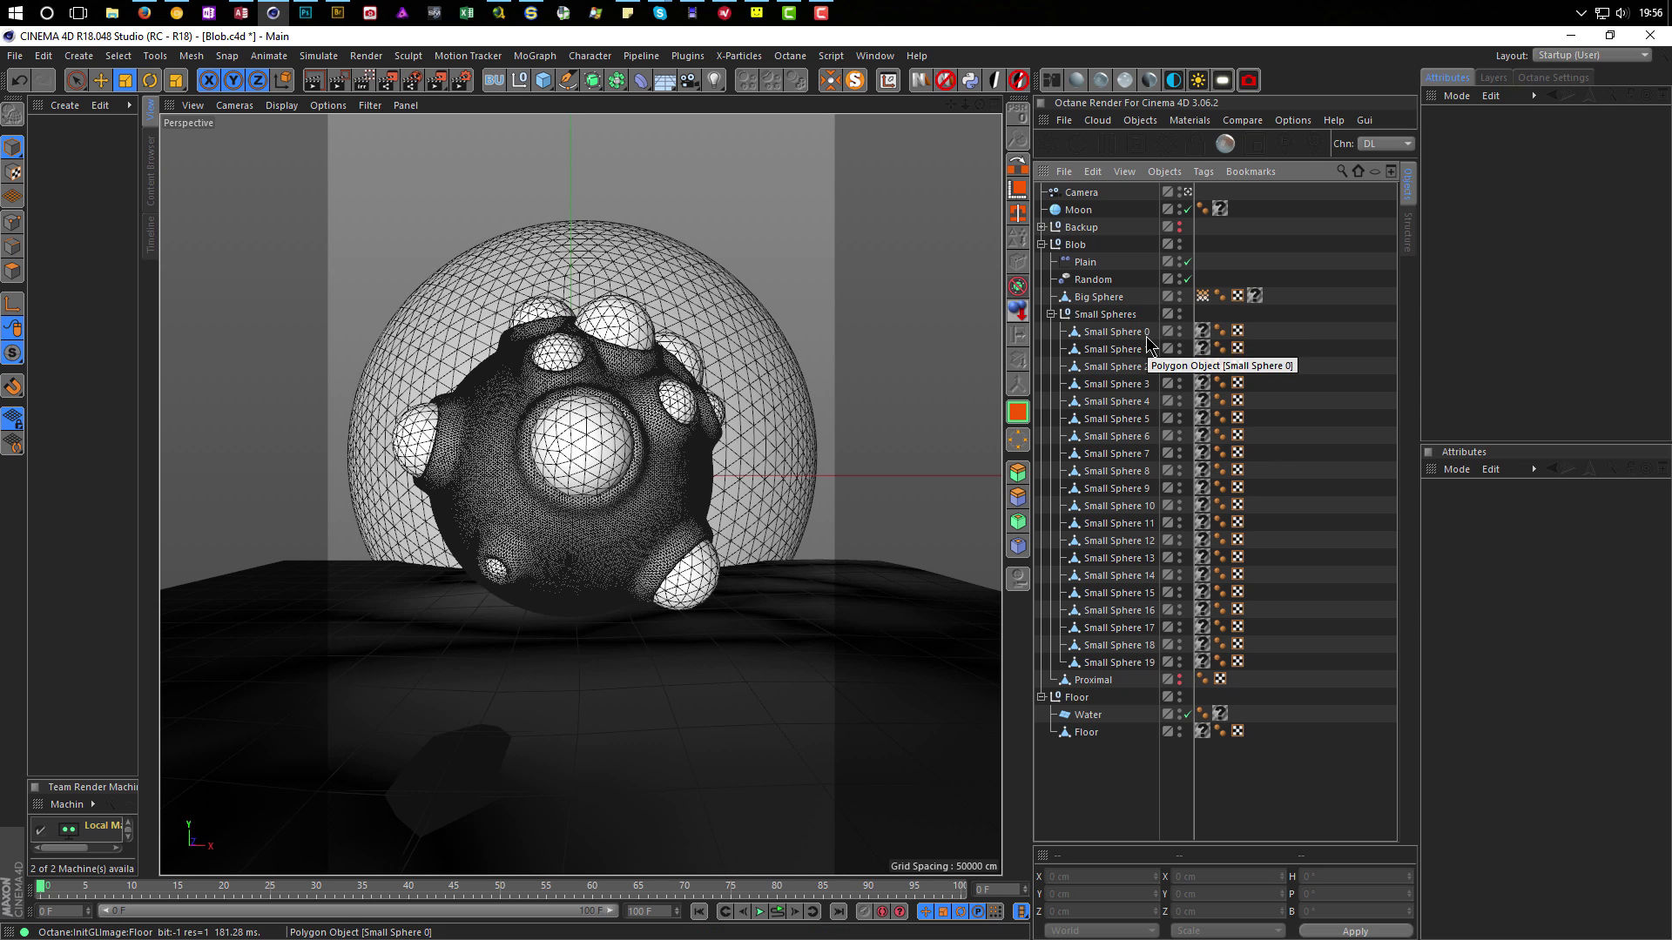
{"action": "left_click", "coordinate": [1041, 227]}
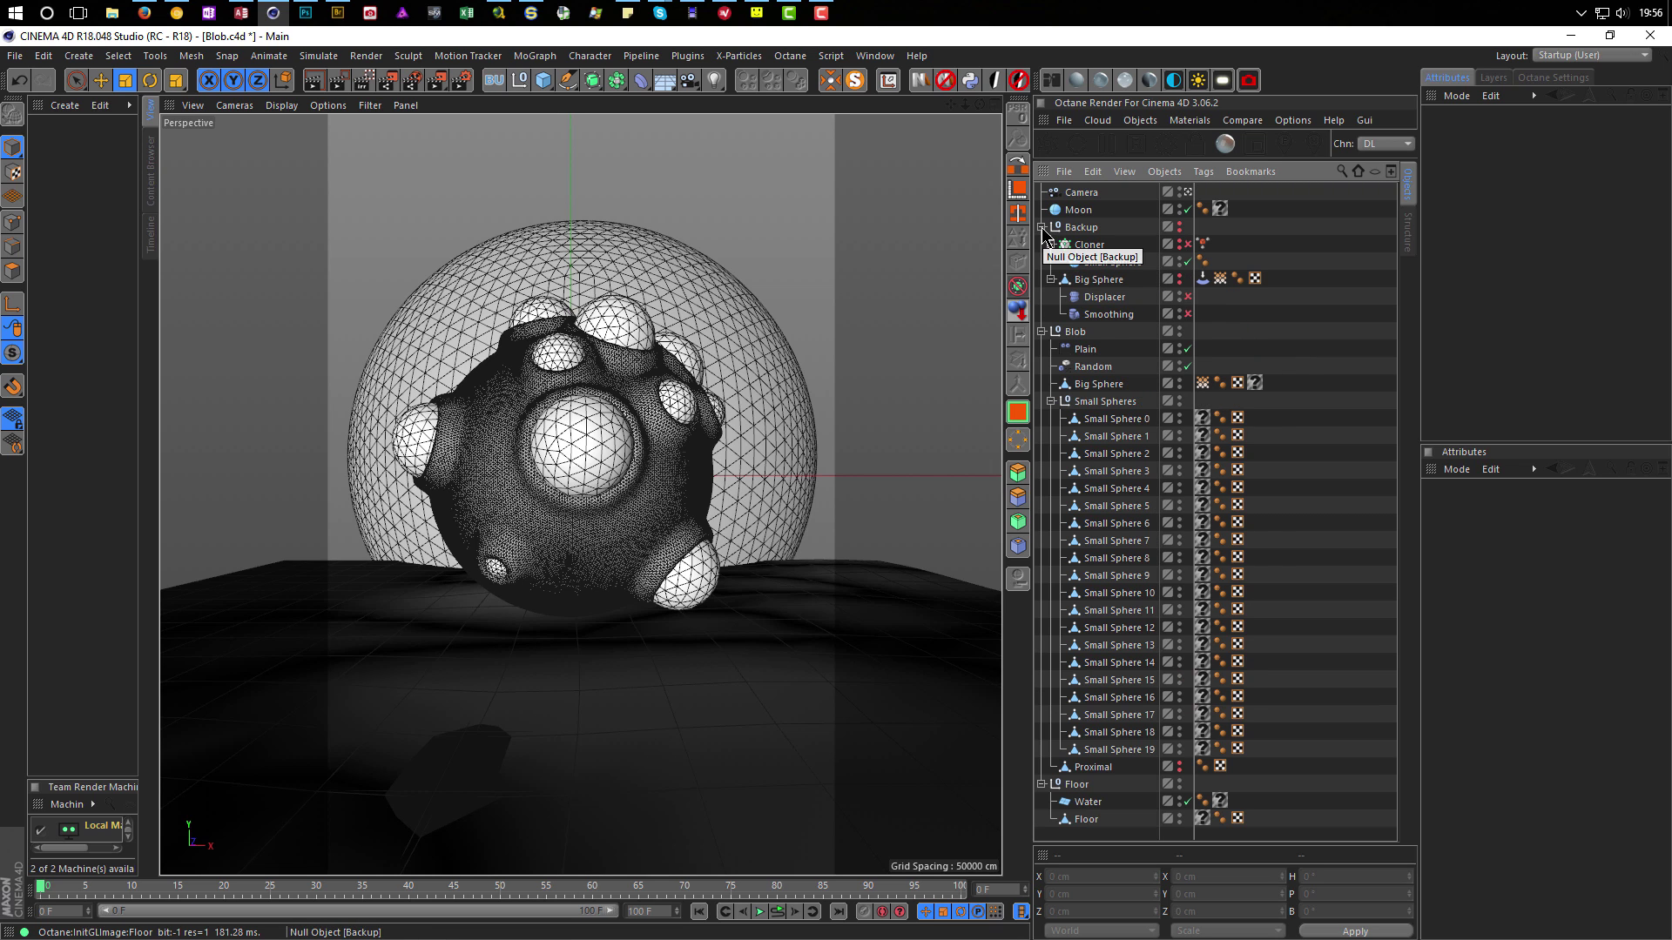
{"action": "left_click", "coordinate": [1042, 227]}
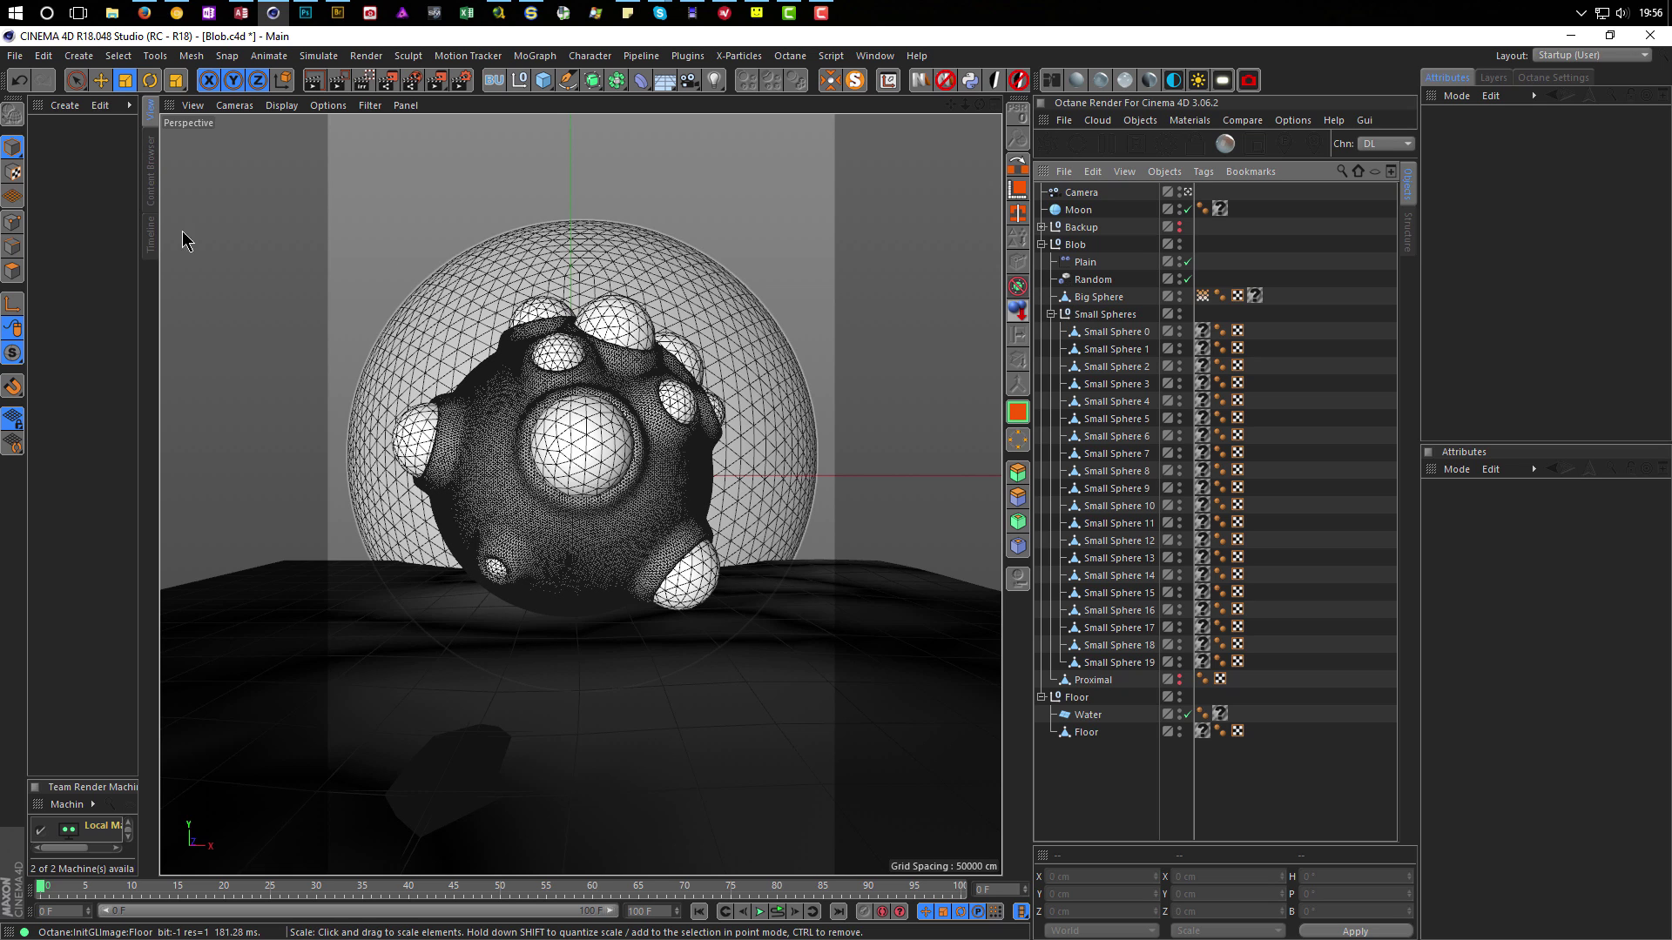
Create a new standard material and enable its Transparency channel.
{"action": "double_click", "coordinate": [83, 226]}
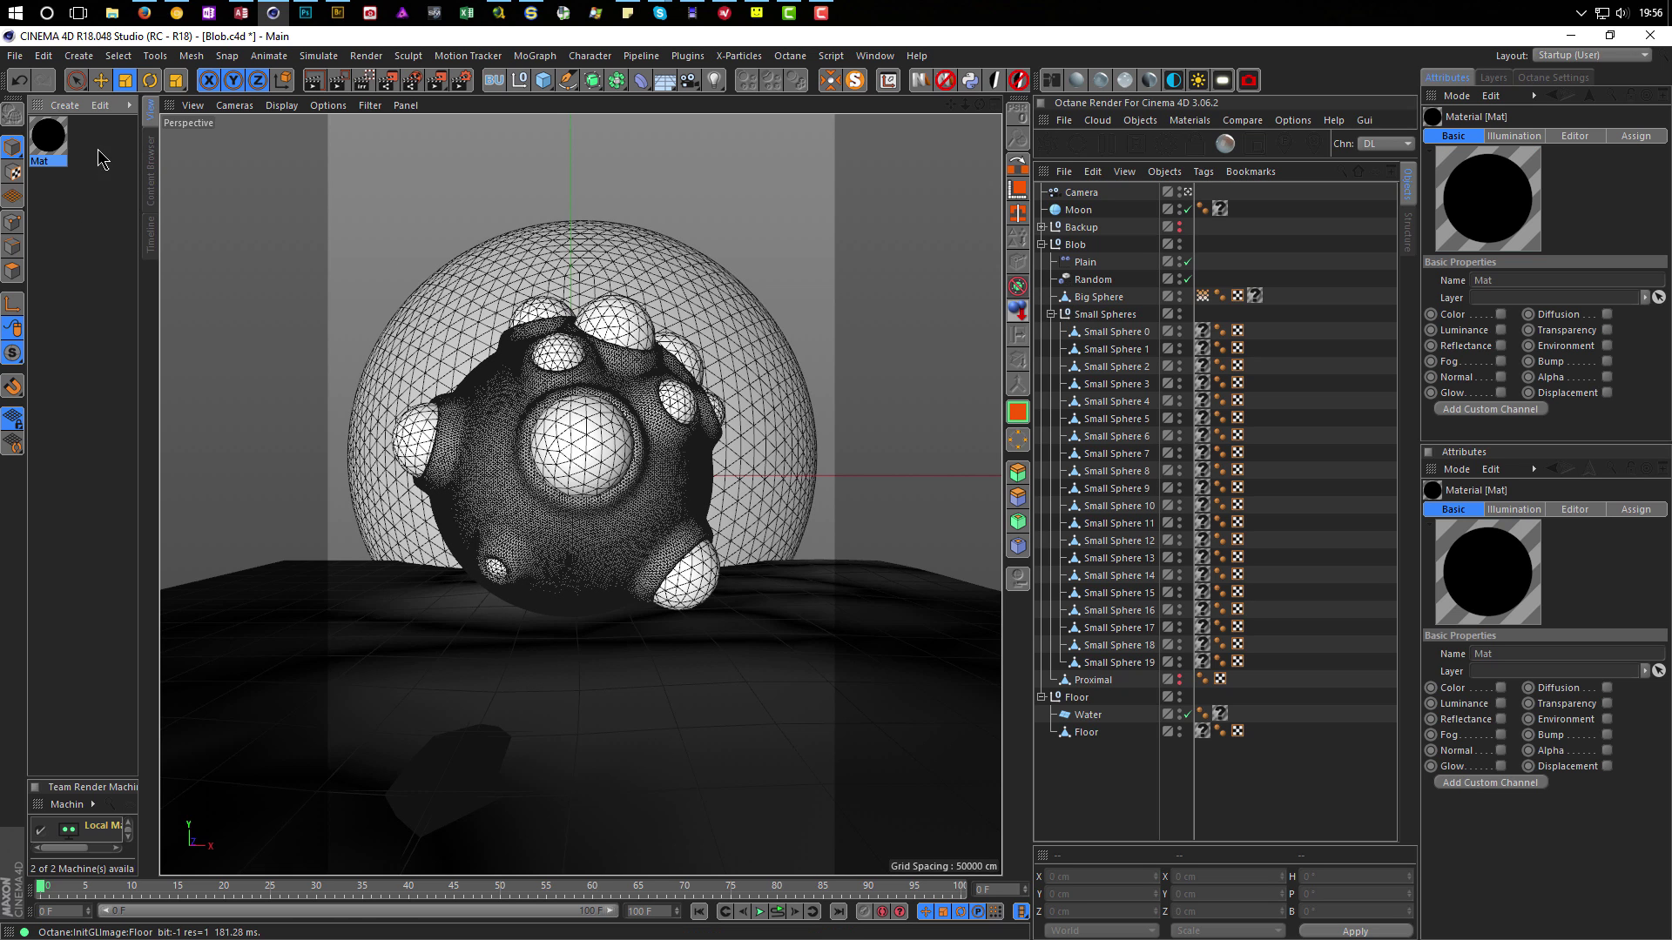
{"action": "double_click", "coordinate": [47, 142]}
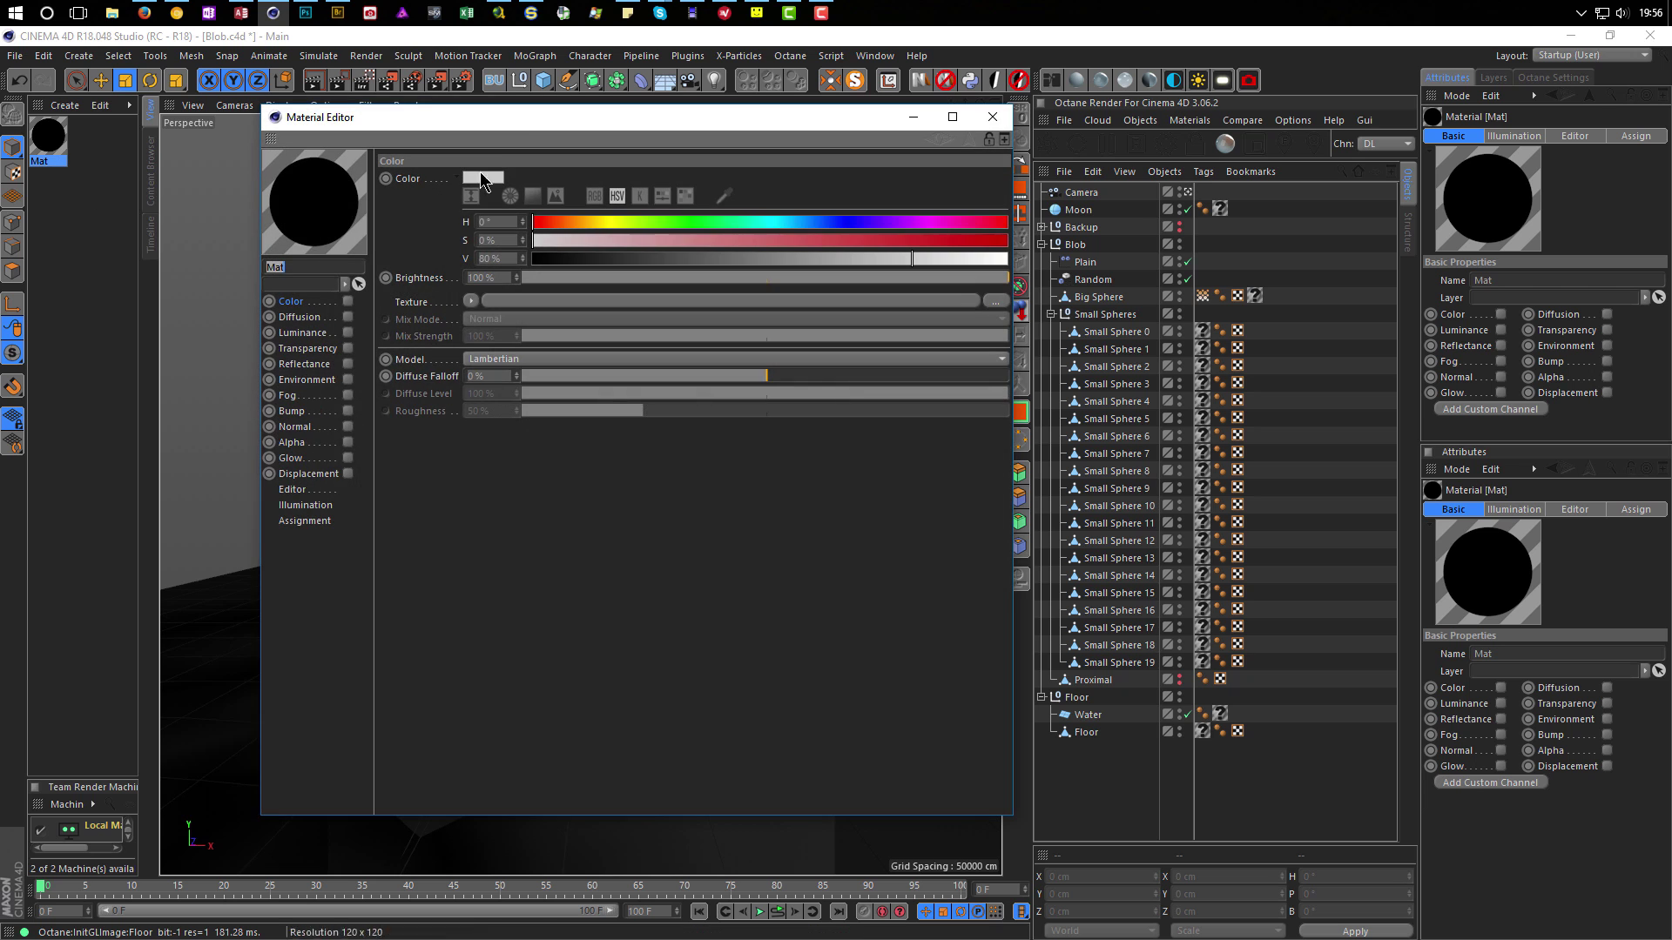
{"action": "left_click_drag", "start_coordinate": [530, 117], "coordinate": [965, 195]}
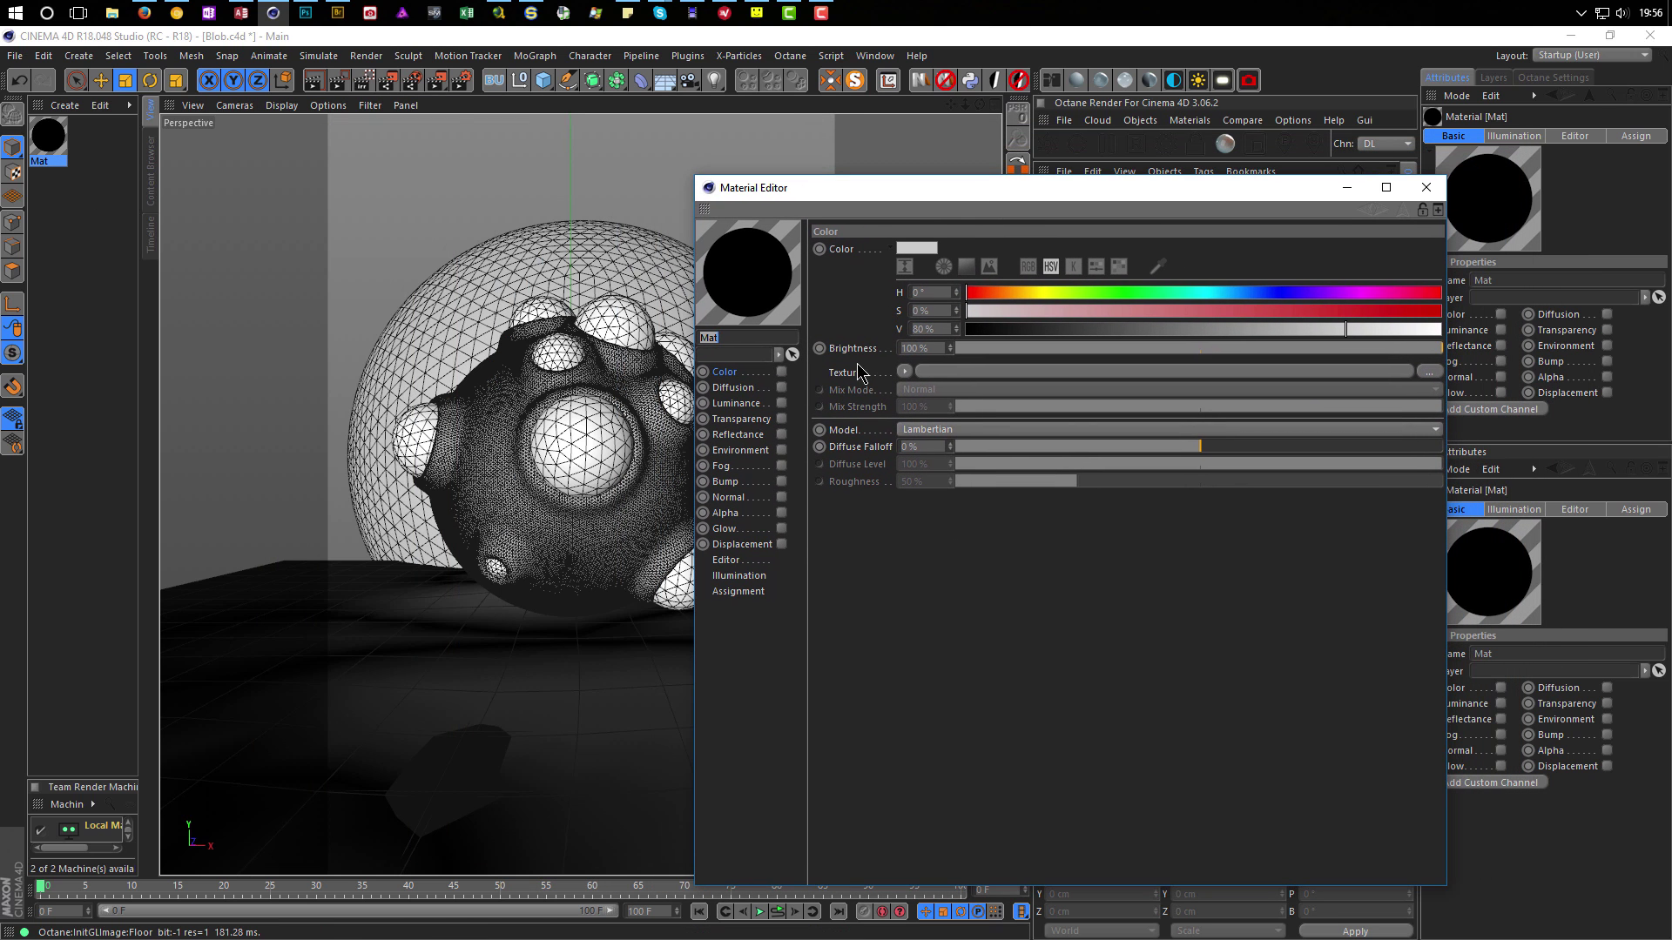
{"action": "left_click", "coordinate": [782, 419]}
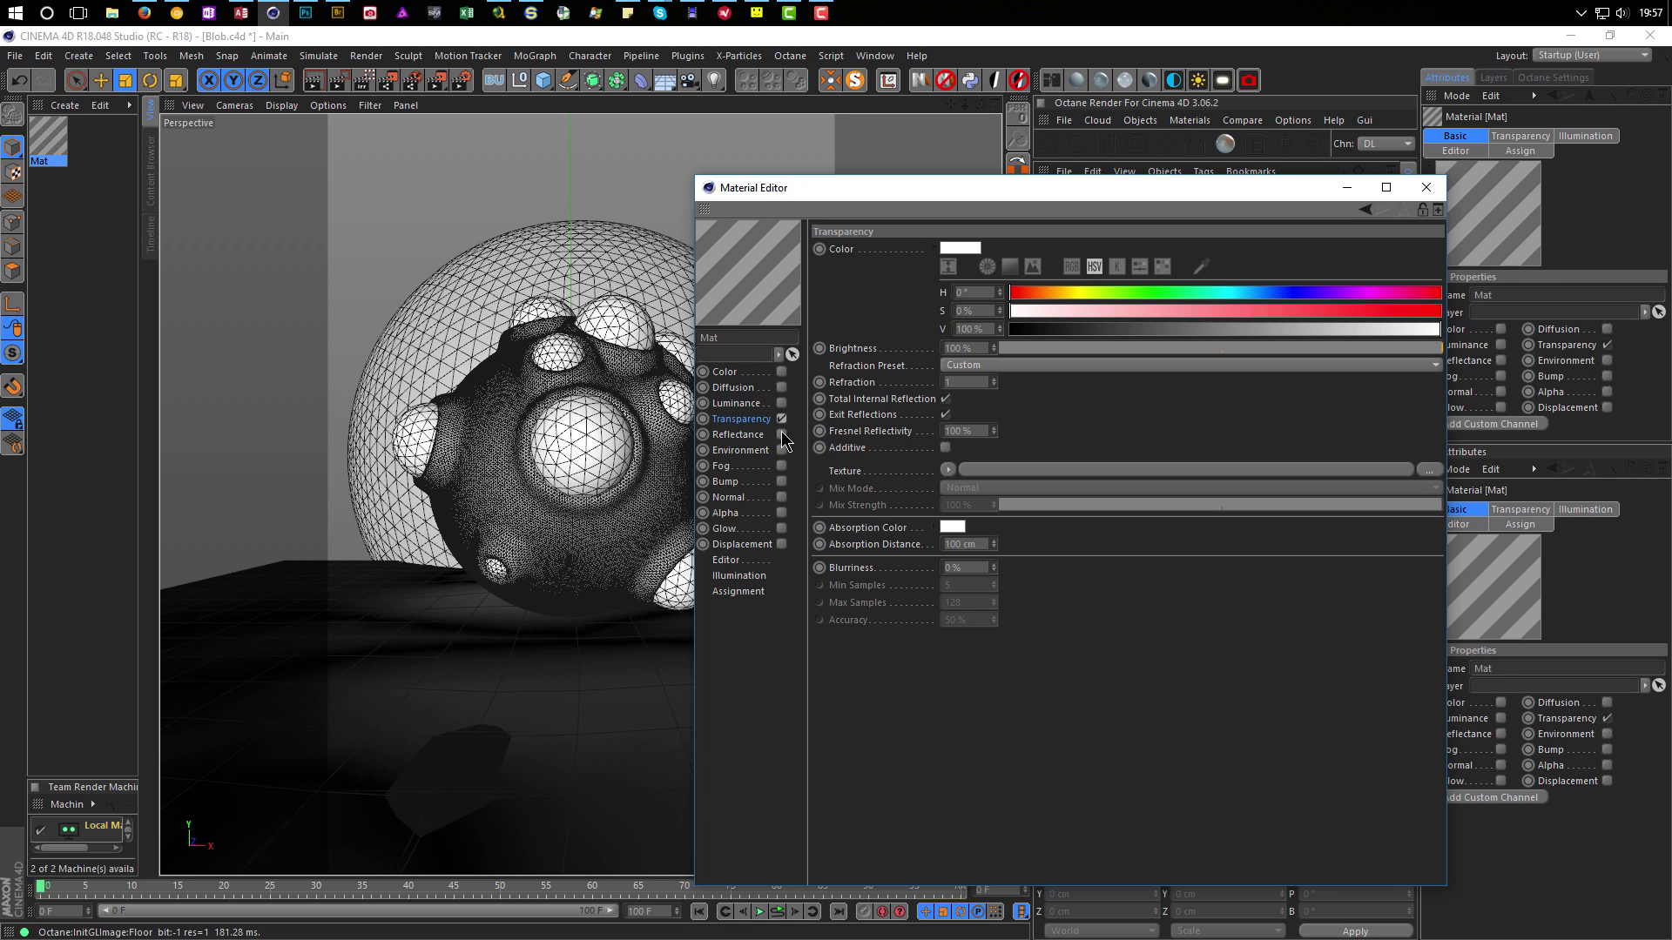
Enable the material's Reflectance channel and turn off Layer 1, leaving only the Transparency layer active.
{"action": "left_click", "coordinate": [782, 434]}
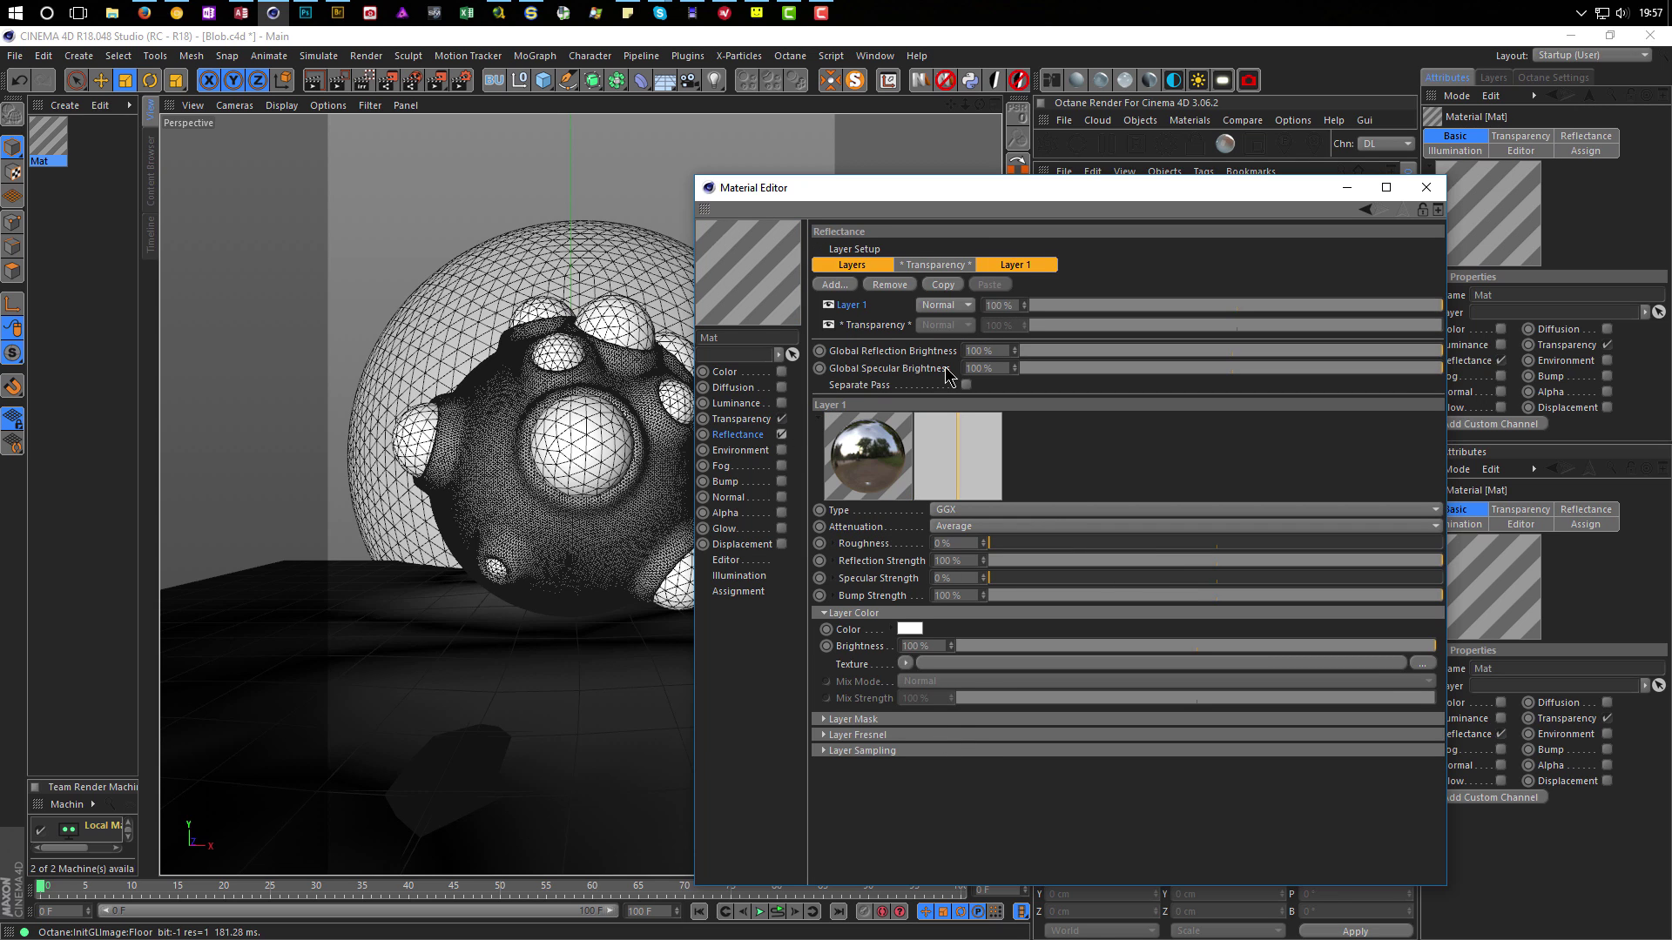
{"action": "left_click", "coordinate": [828, 304]}
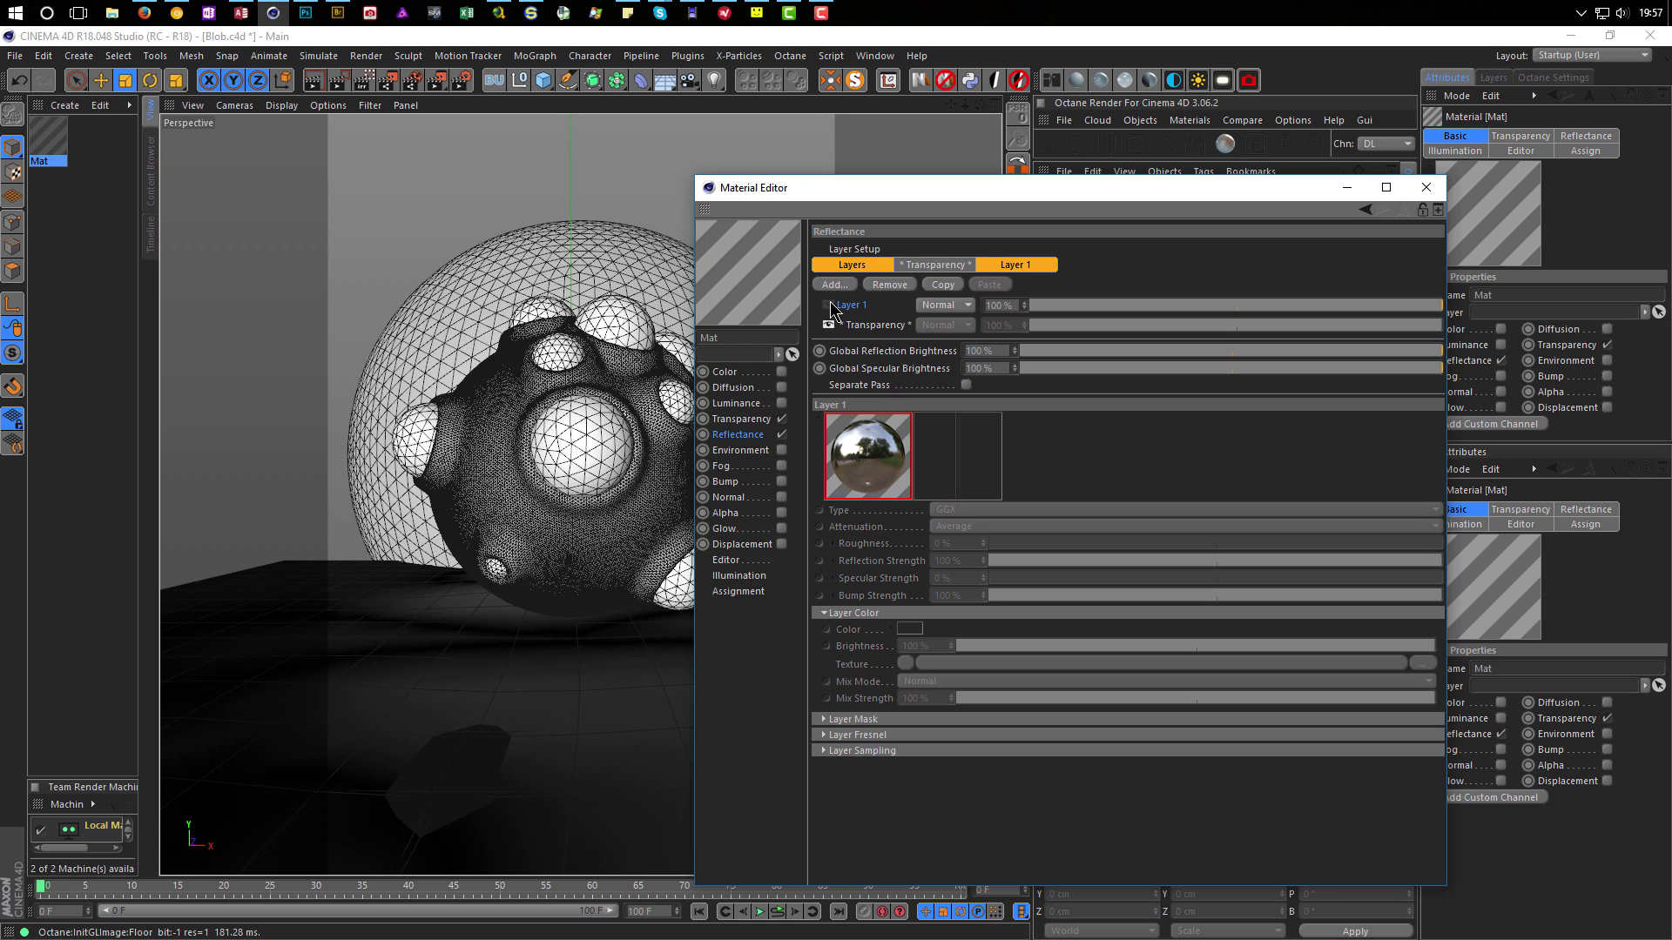
{"action": "left_click", "coordinate": [851, 327]}
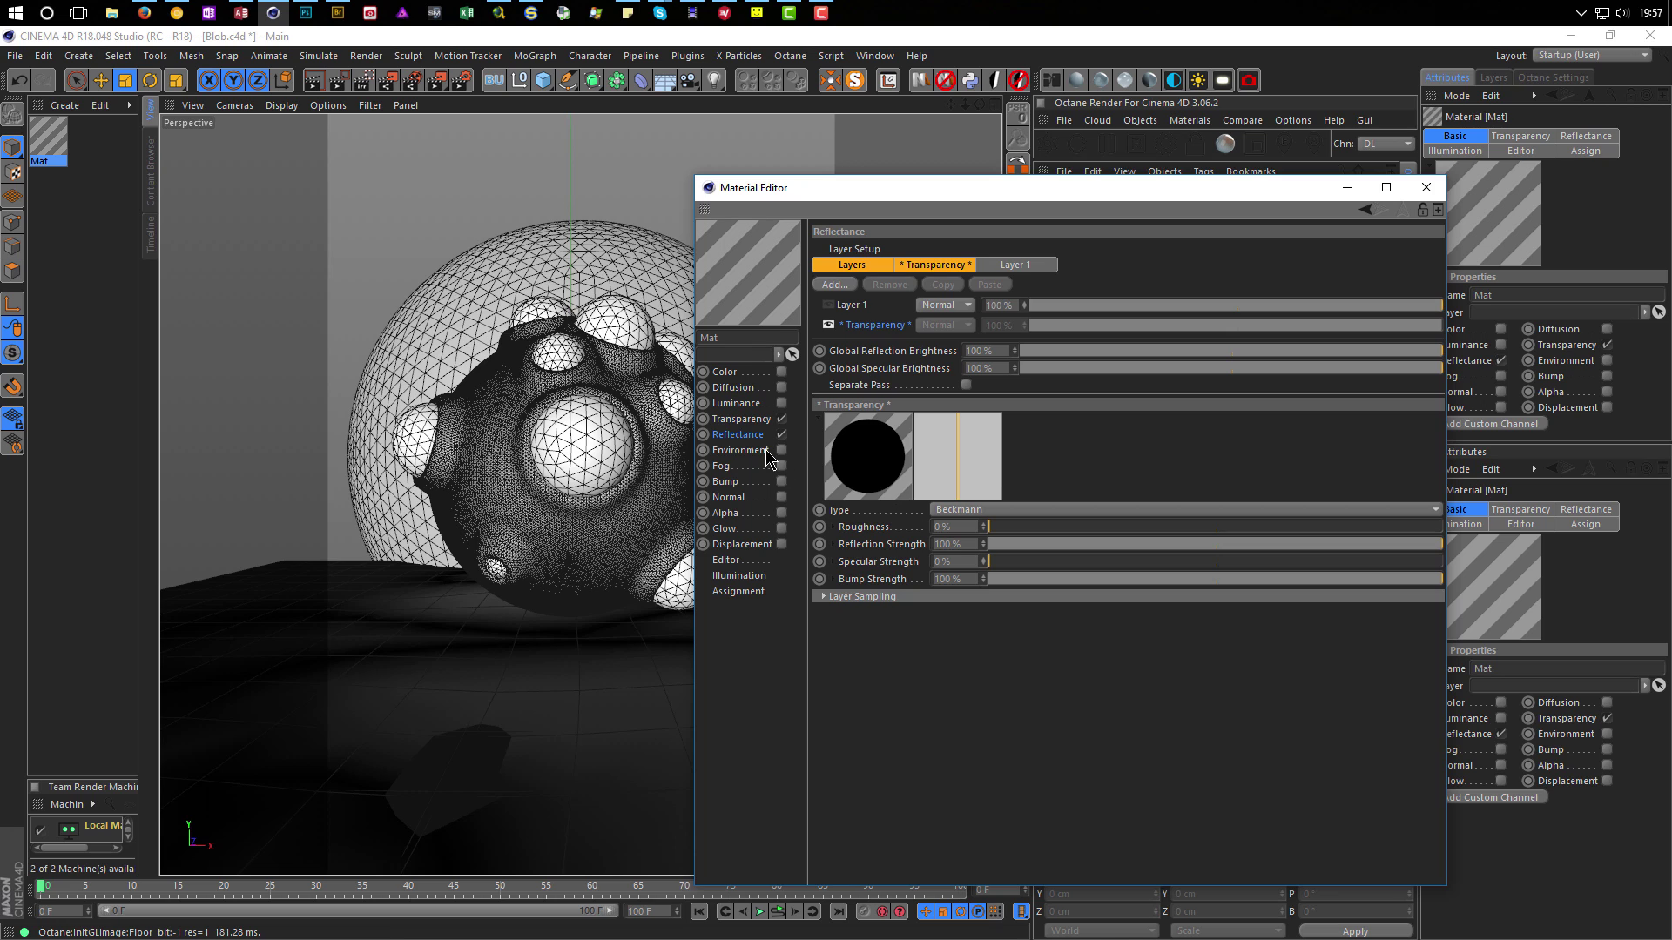
Set the material's transparency refraction to 1.517 and its absorption color to red with 100% saturation.
{"action": "left_click", "coordinate": [743, 420]}
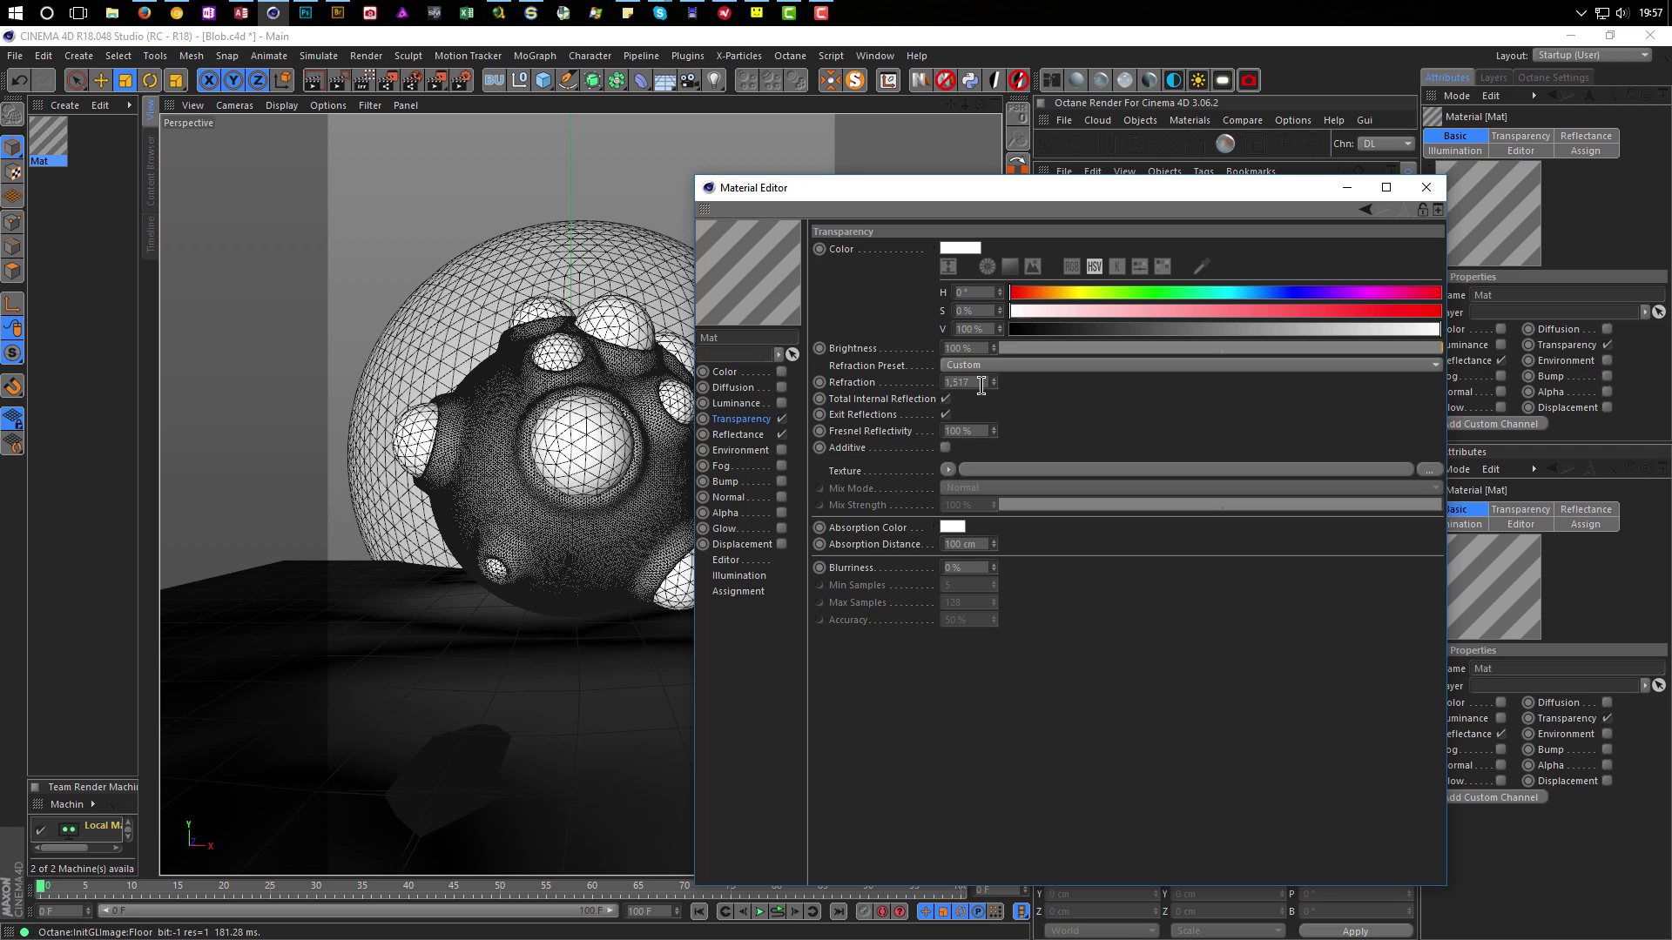
{"action": "key", "text": "Return"}
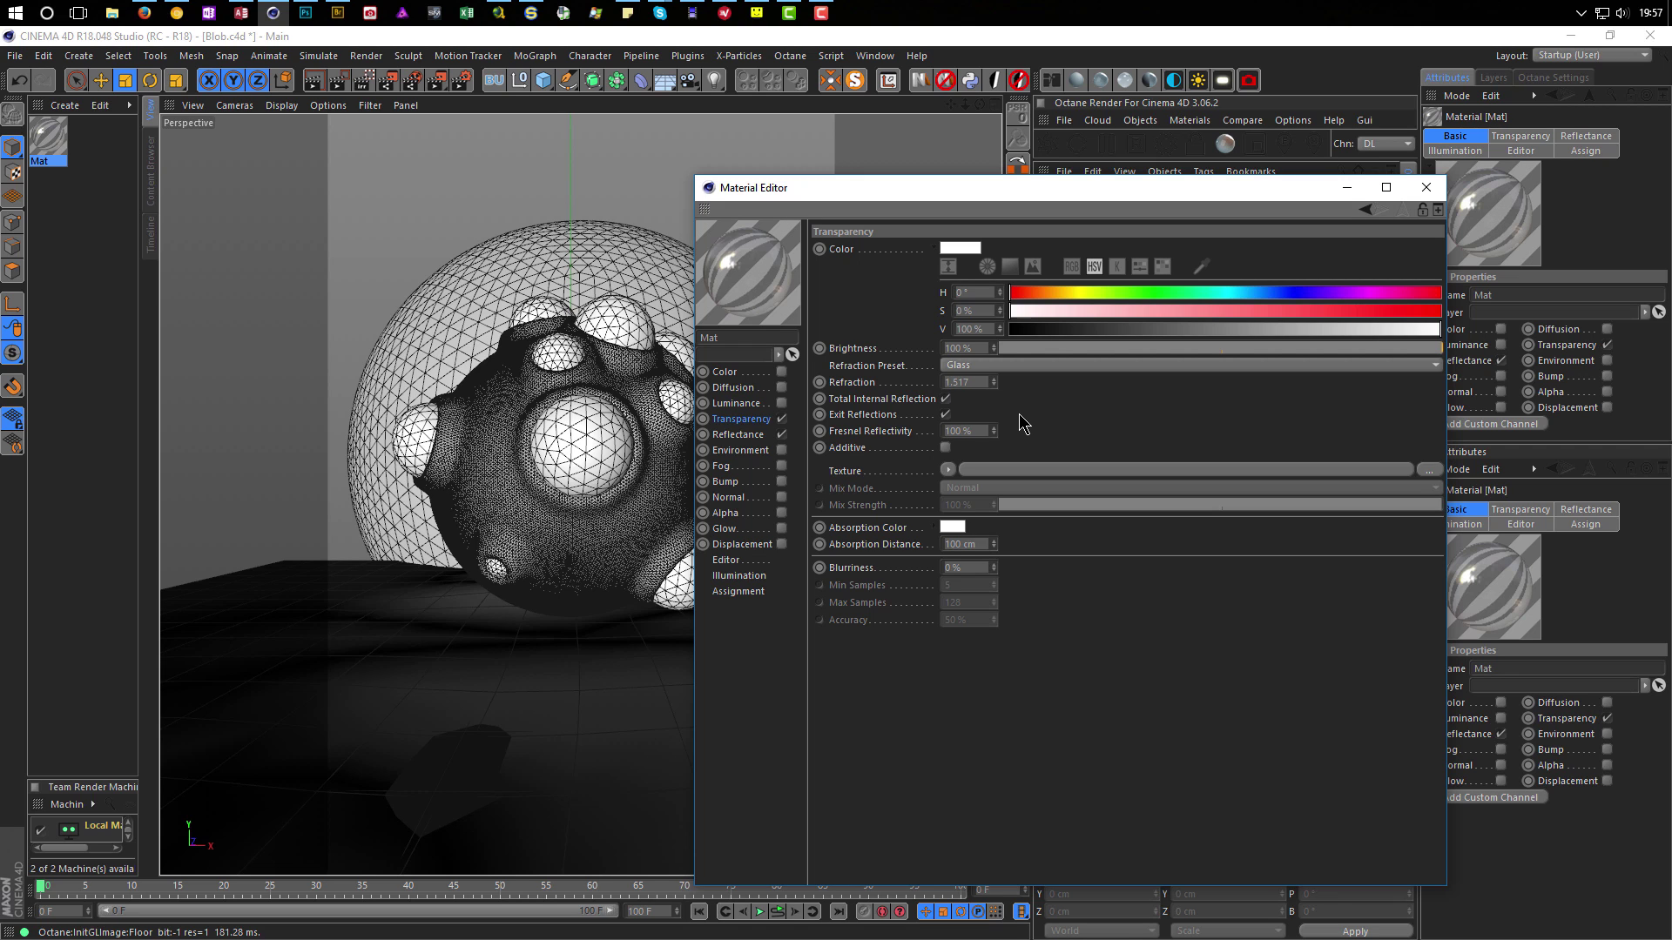
{"action": "left_click", "coordinate": [956, 528]}
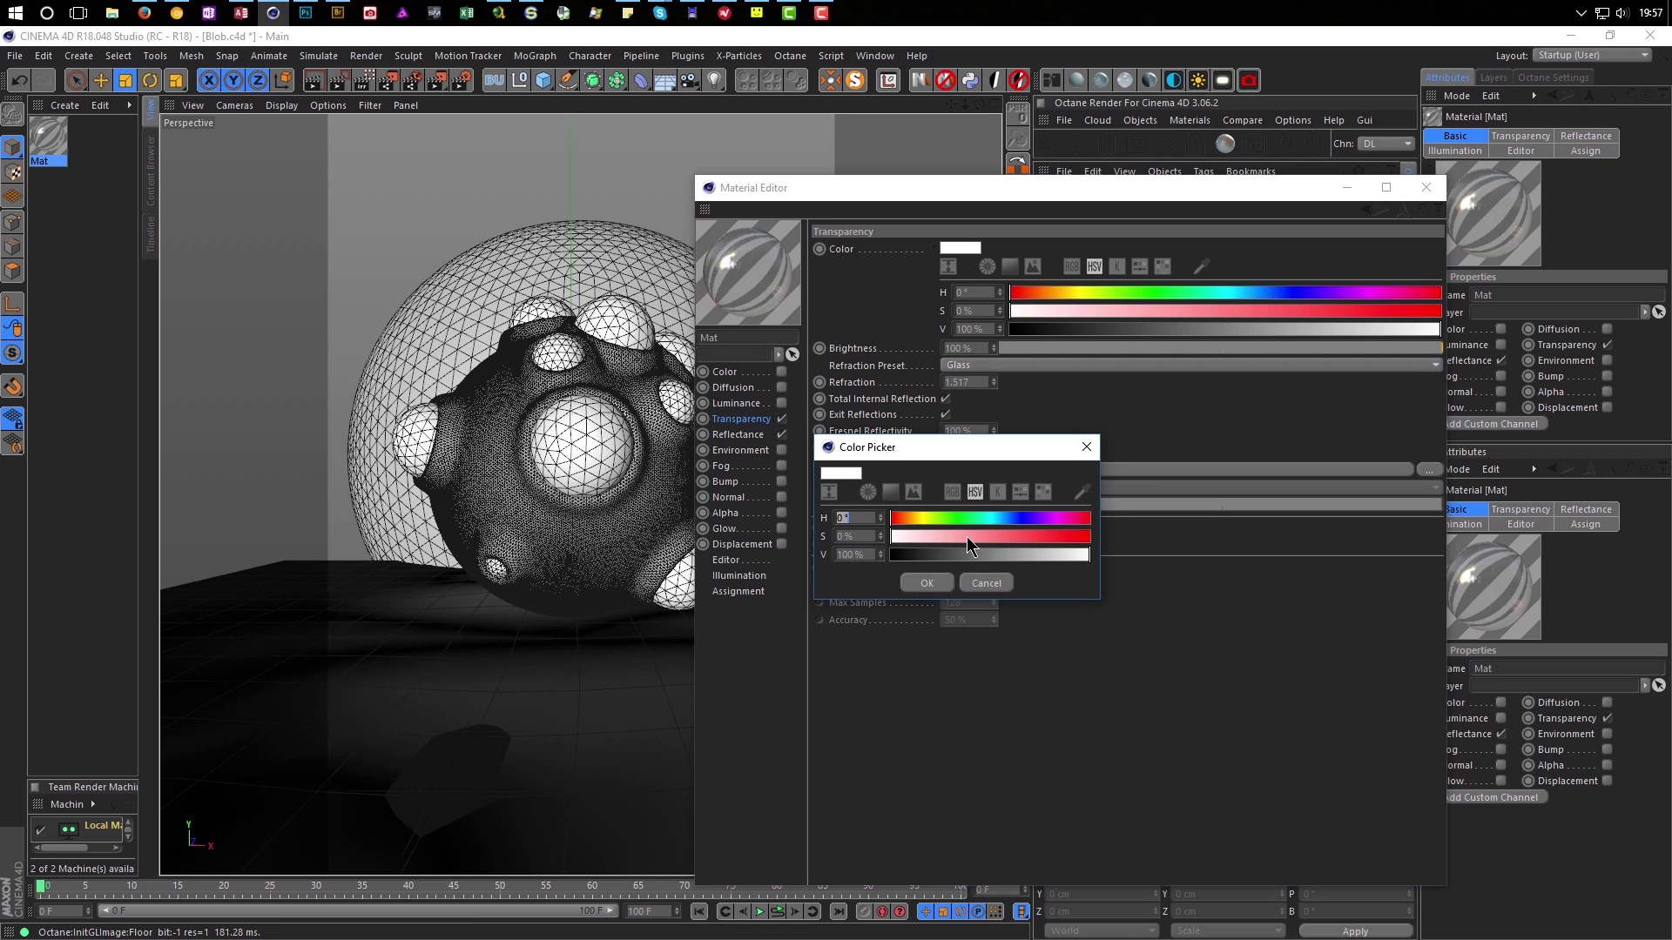
{"action": "left_click", "coordinate": [1088, 536]}
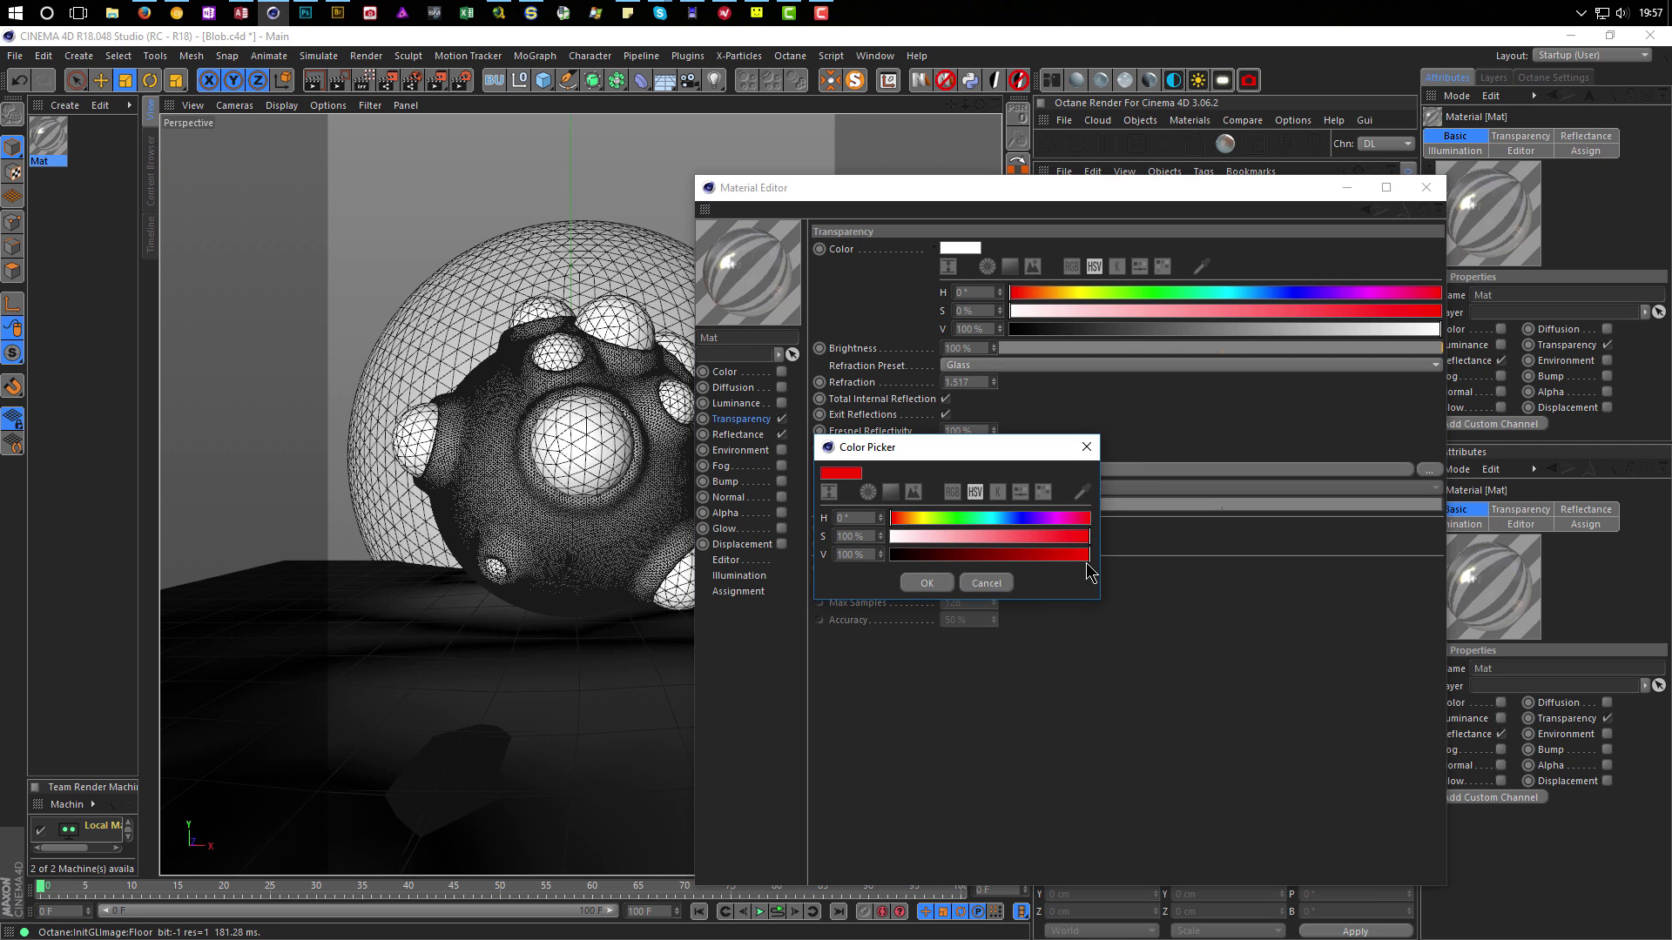
{"action": "left_click", "coordinate": [931, 583]}
Set the transparency's absorption distance to 15 cm and its blurriness to 10%.
{"action": "left_click", "coordinate": [966, 543]}
{"action": "type", "text": "15"}
{"action": "key", "text": "Return"}
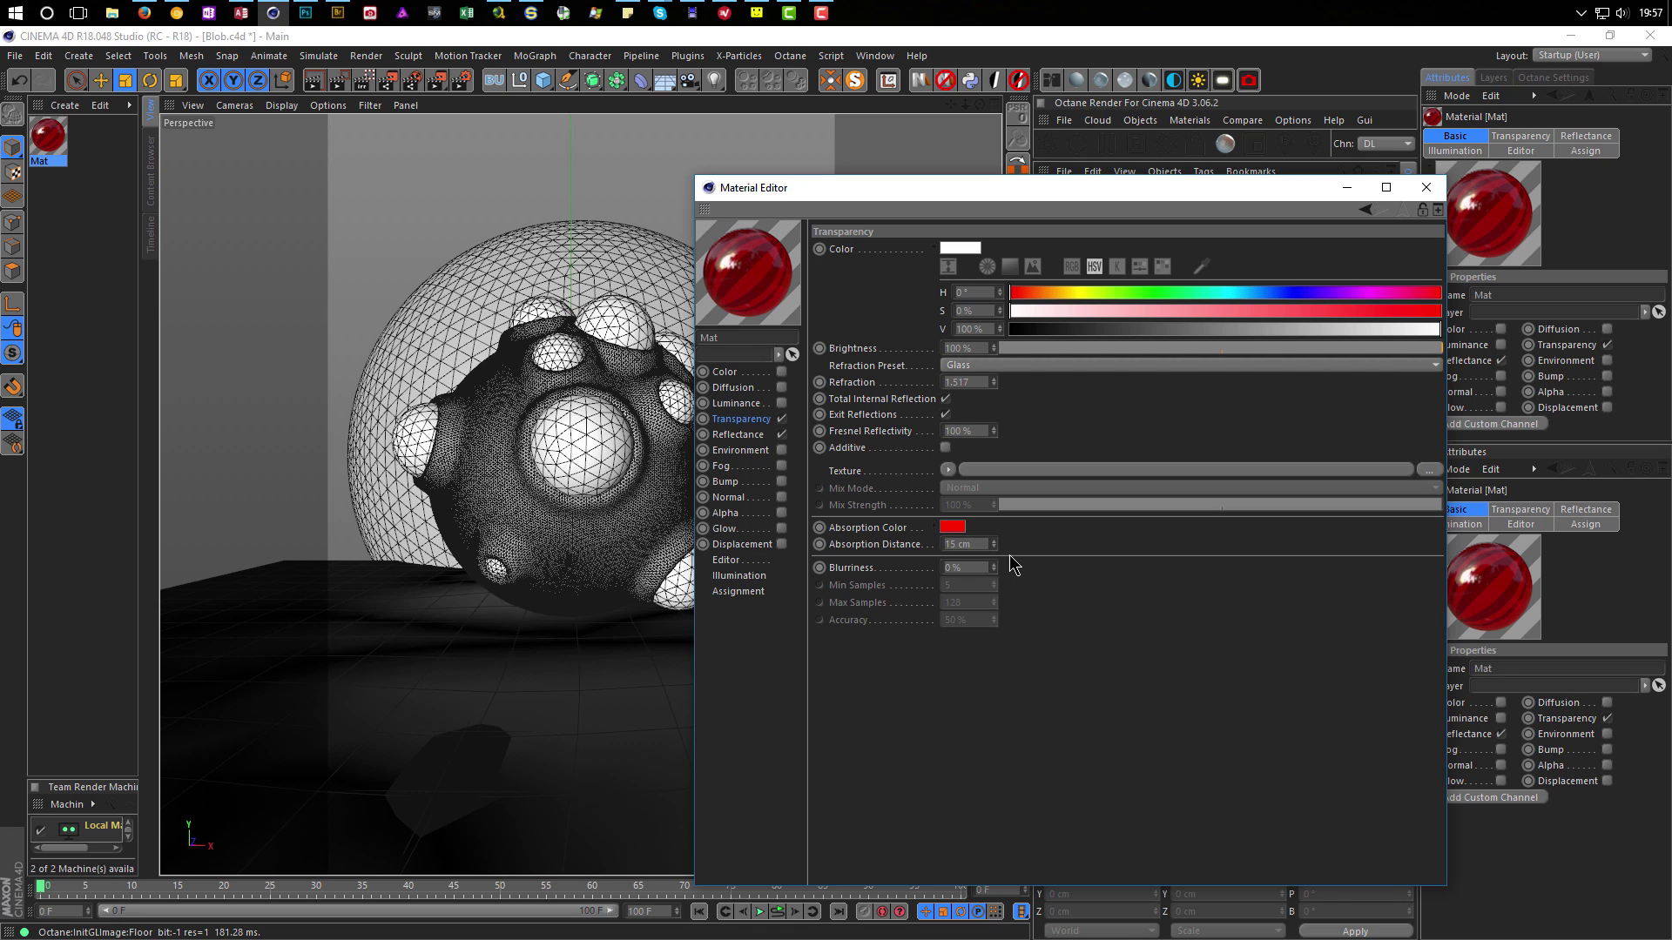
{"action": "type", "text": "10"}
{"action": "key", "text": "Return"}
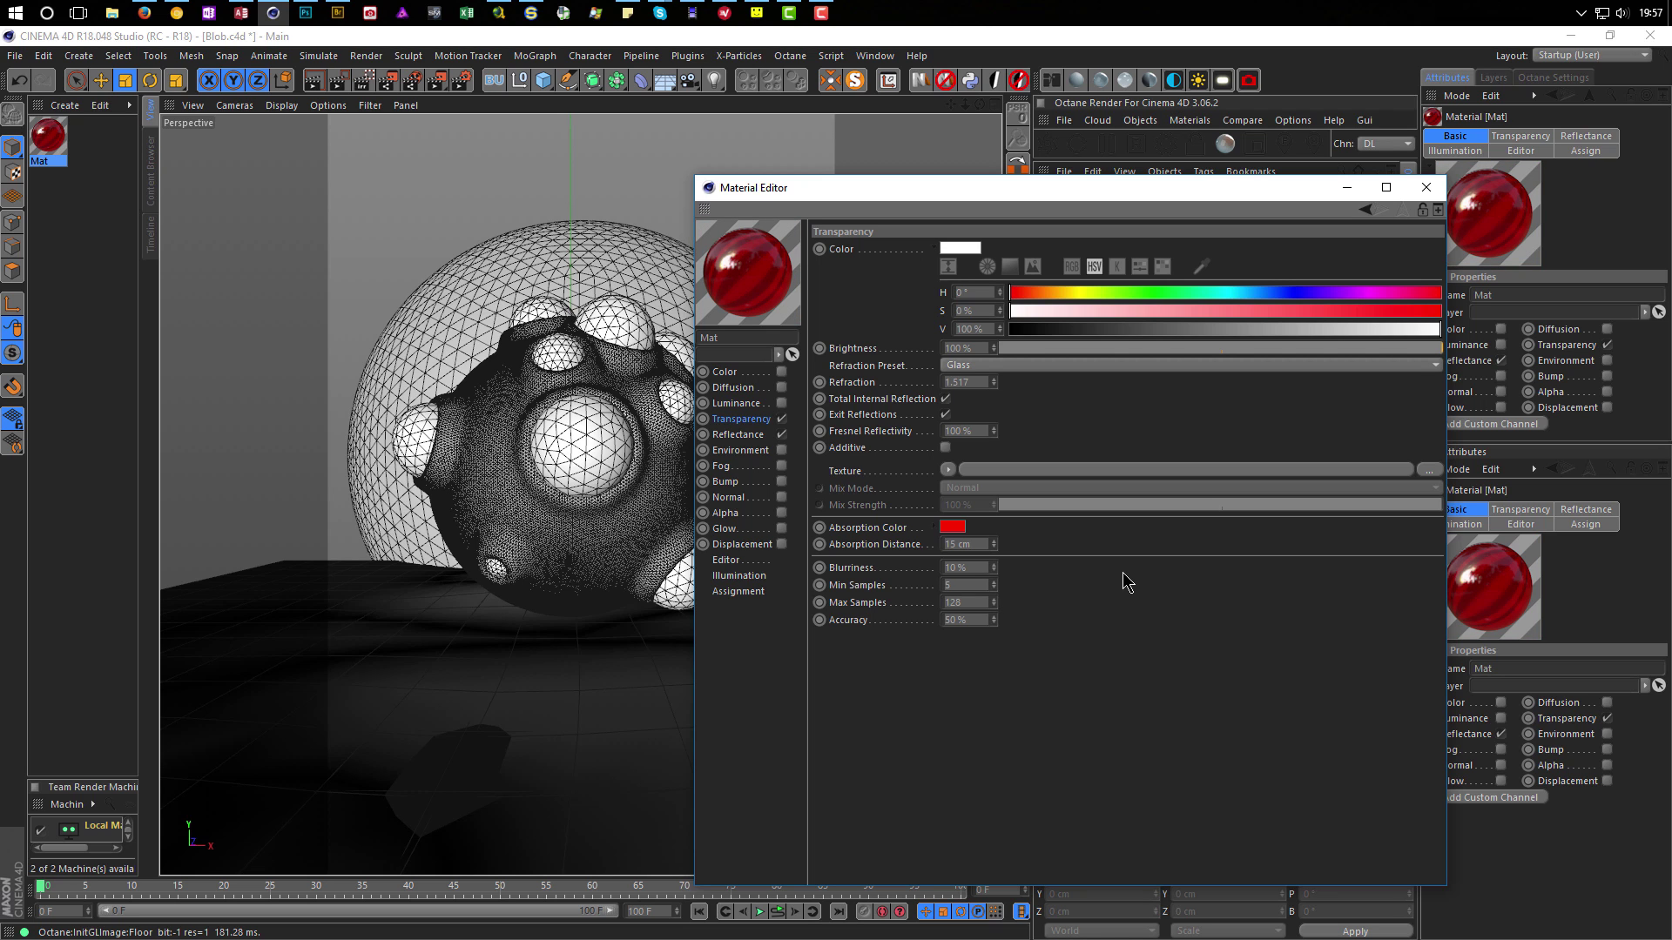
Apply the red glass material to the Big Sphere object in place of its missing material, and close the material editor.
{"action": "left_click_drag", "start_coordinate": [967, 187], "coordinate": [446, 171]}
{"action": "left_click_drag", "start_coordinate": [53, 131], "coordinate": [1260, 300]}
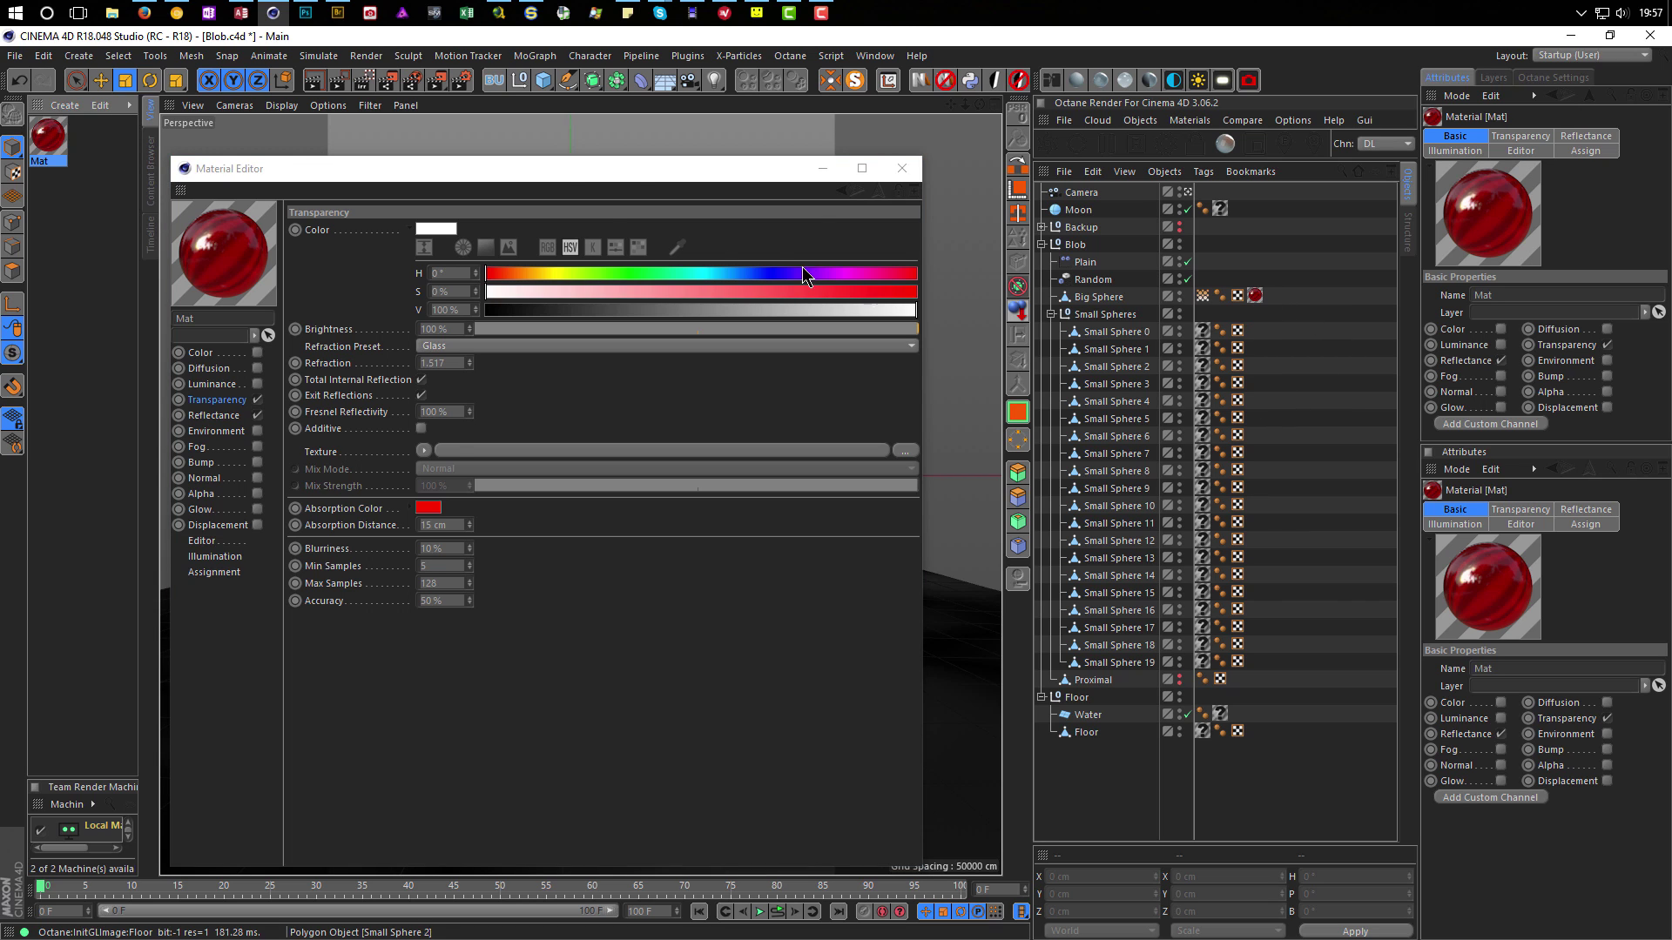
{"action": "left_click_drag", "start_coordinate": [551, 169], "coordinate": [1177, 183]}
{"action": "left_click_drag", "start_coordinate": [1557, 167], "coordinate": [1409, 378]}
{"action": "left_click_drag", "start_coordinate": [1229, 397], "coordinate": [1183, 338]}
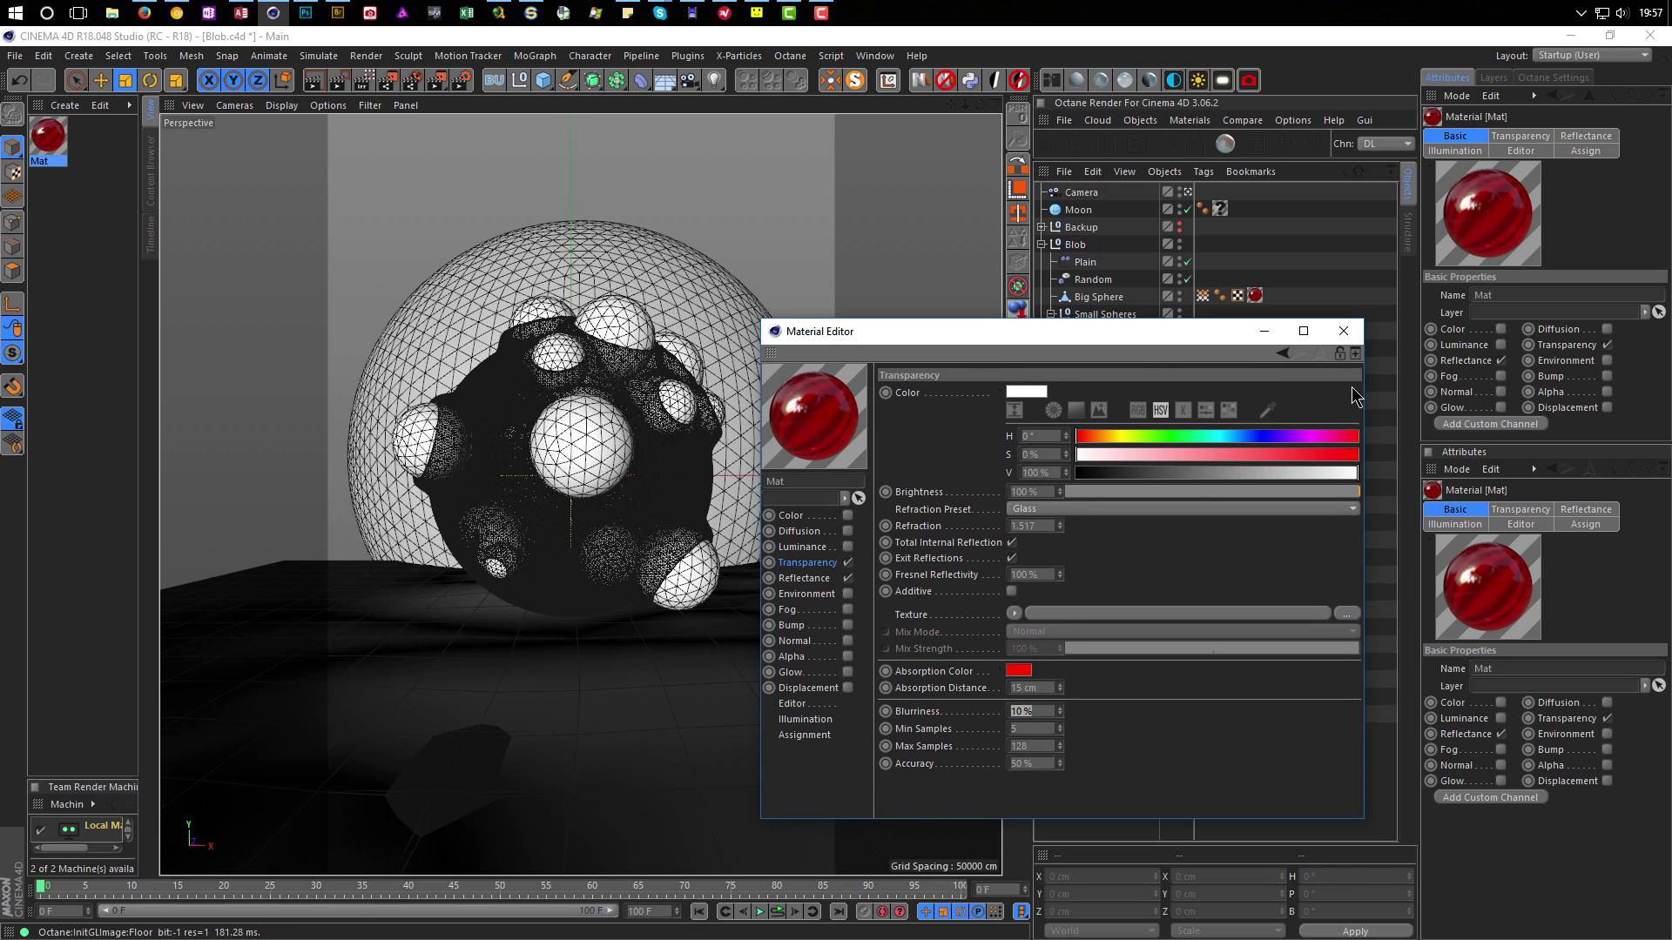
{"action": "left_click", "coordinate": [1343, 331]}
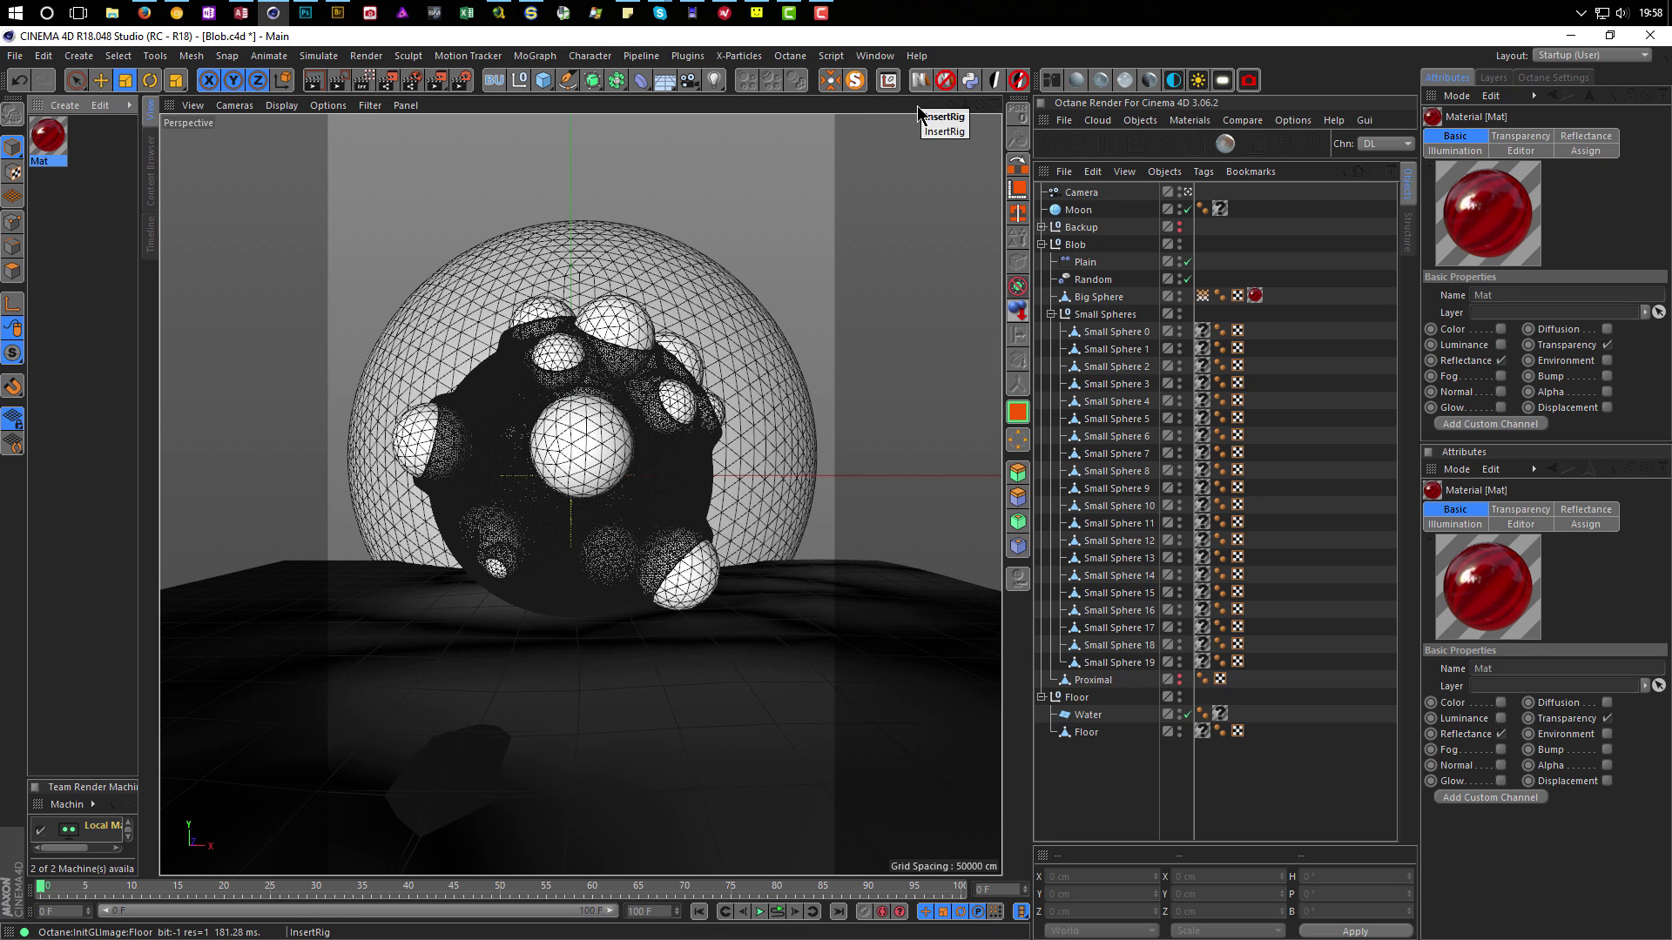
Switch the interface layout to Tutorials (User) and show the scene's object hierarchy.
{"action": "left_click", "coordinate": [1571, 54]}
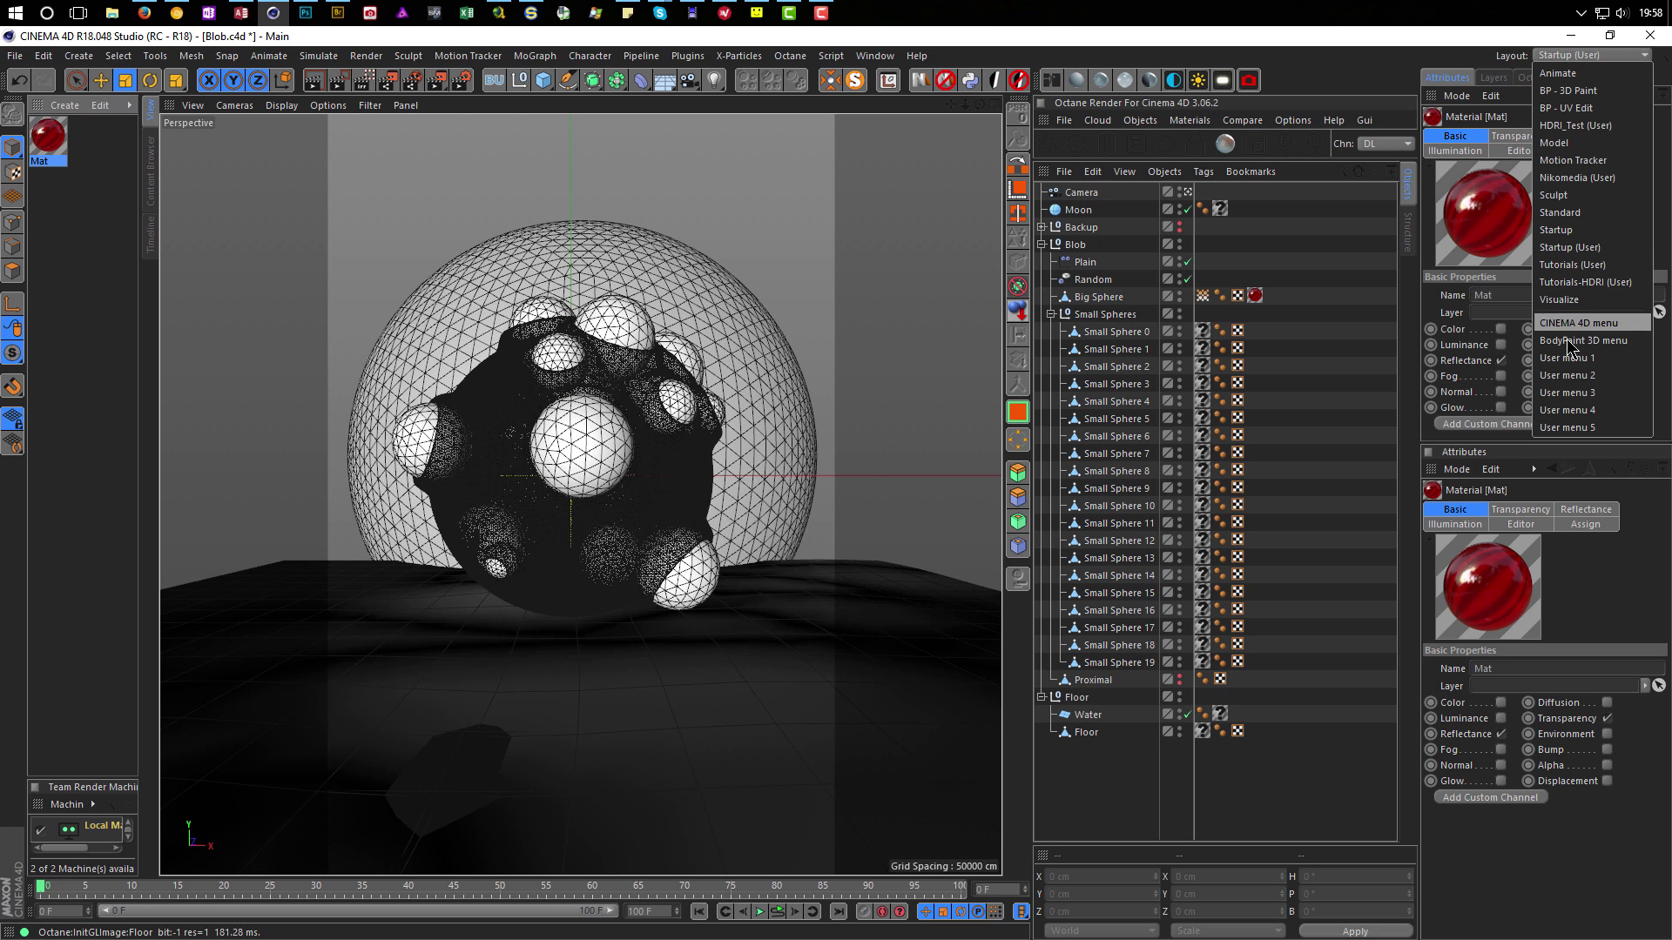
{"action": "left_click", "coordinate": [1572, 264]}
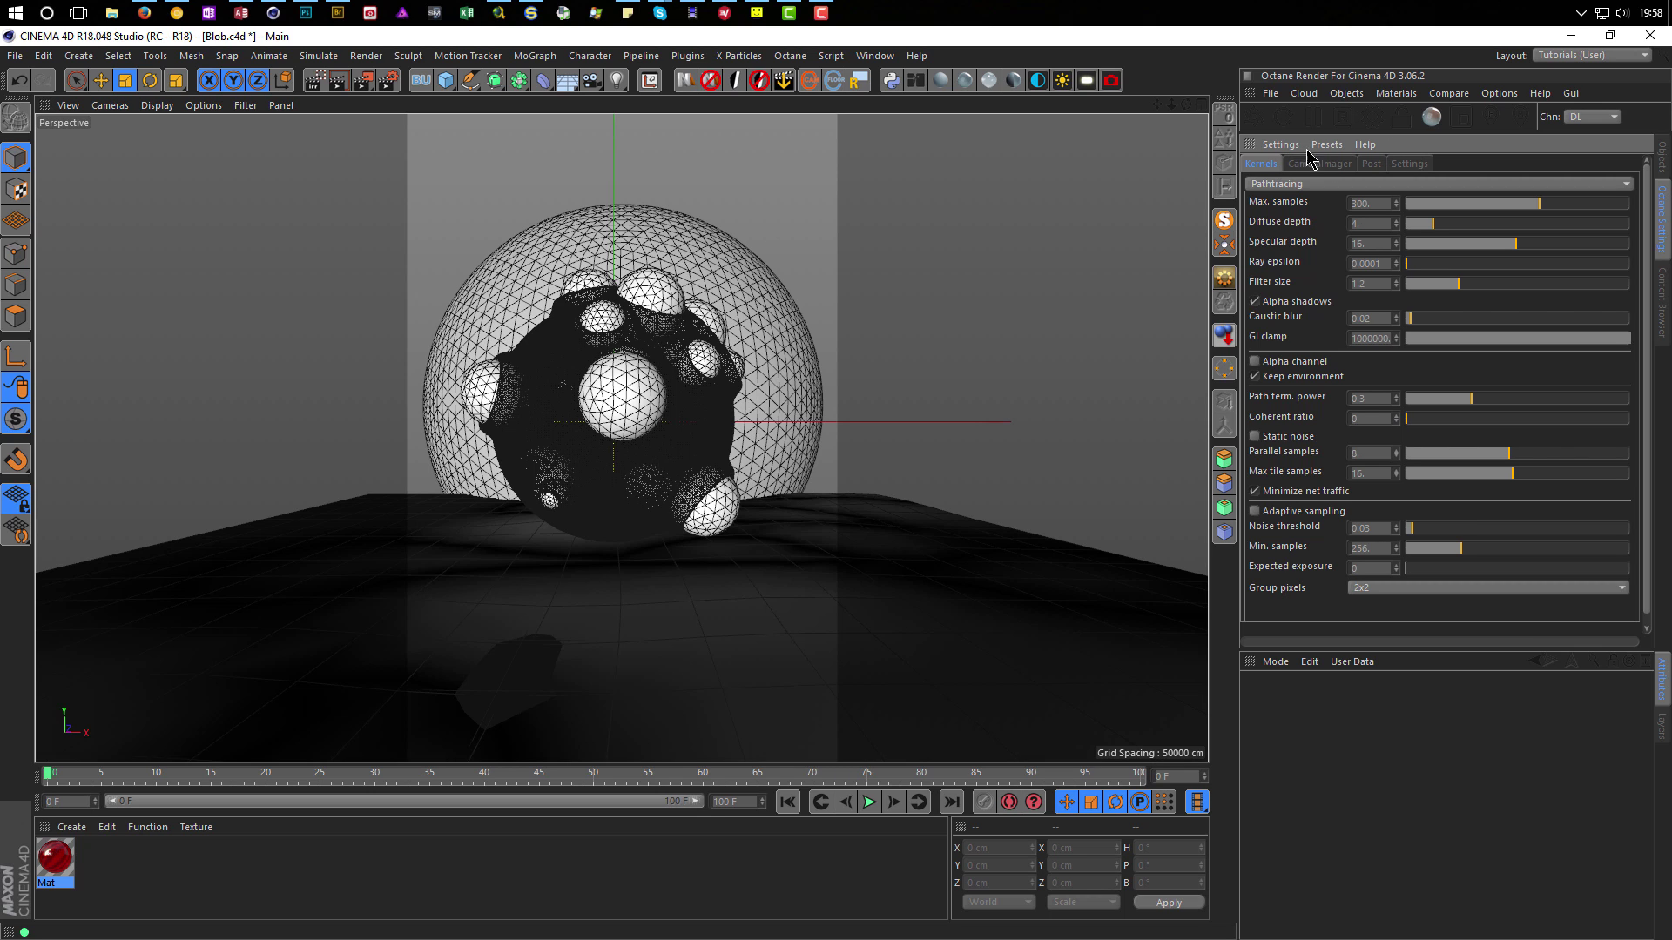
{"action": "left_click", "coordinate": [1661, 174]}
{"action": "scroll", "coordinate": [1518, 339], "scroll_direction": "down", "scroll_amount": 2}
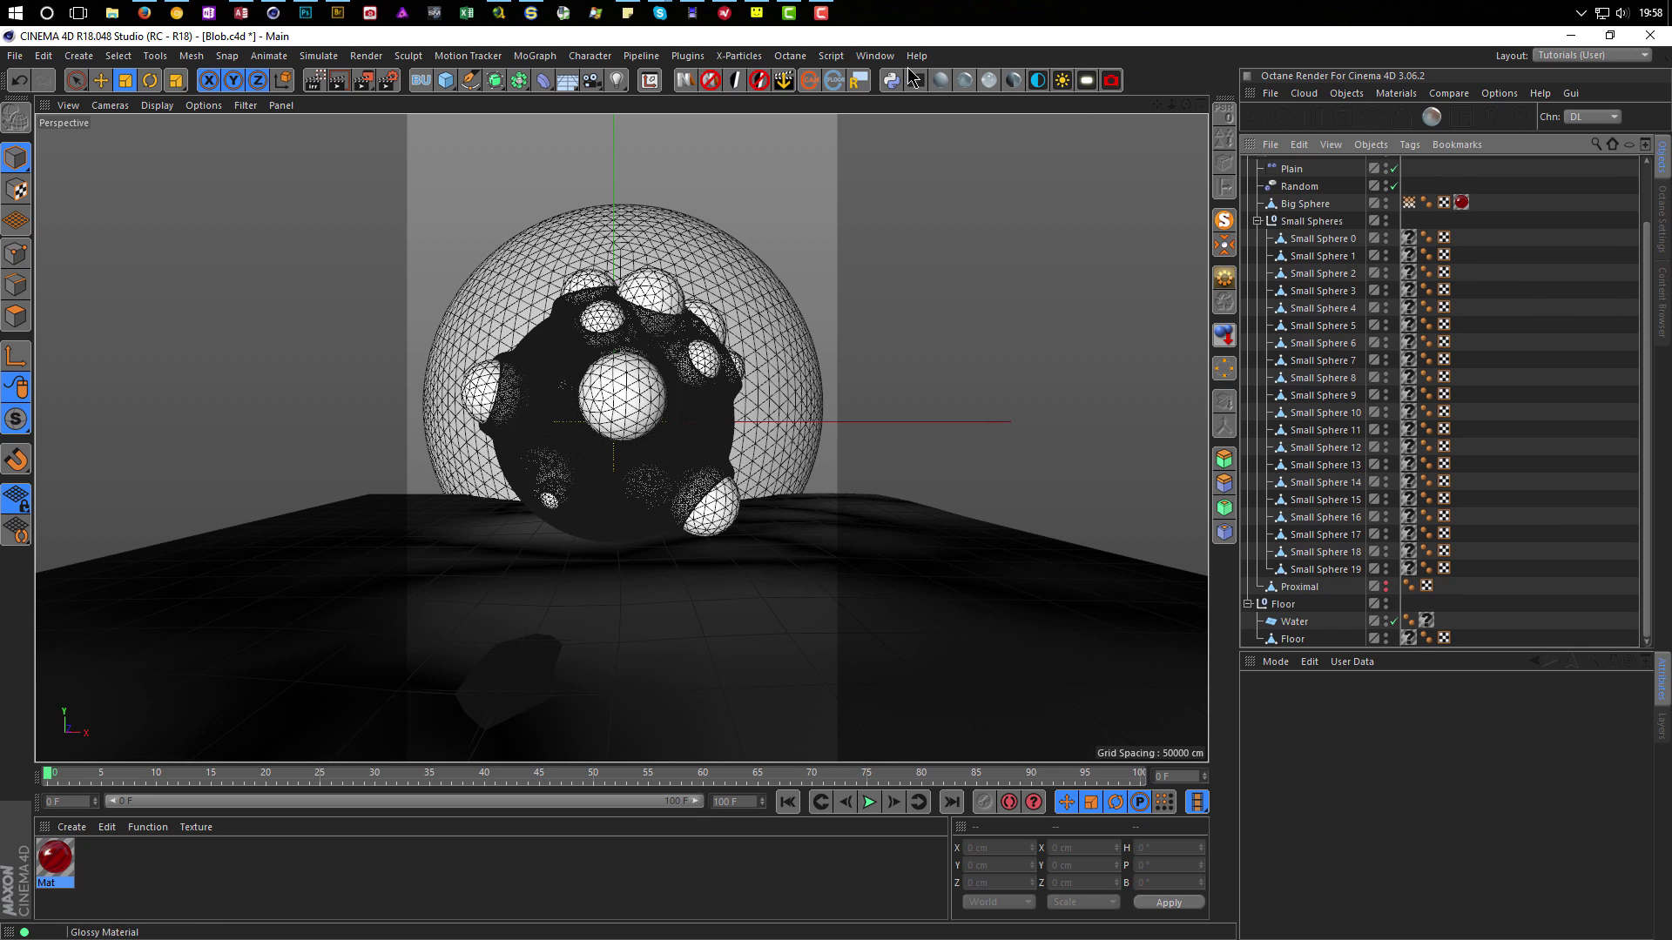
Insert the Nikomedias Scene Rig Pro rig into the scene.
{"action": "left_click", "coordinate": [728, 80]}
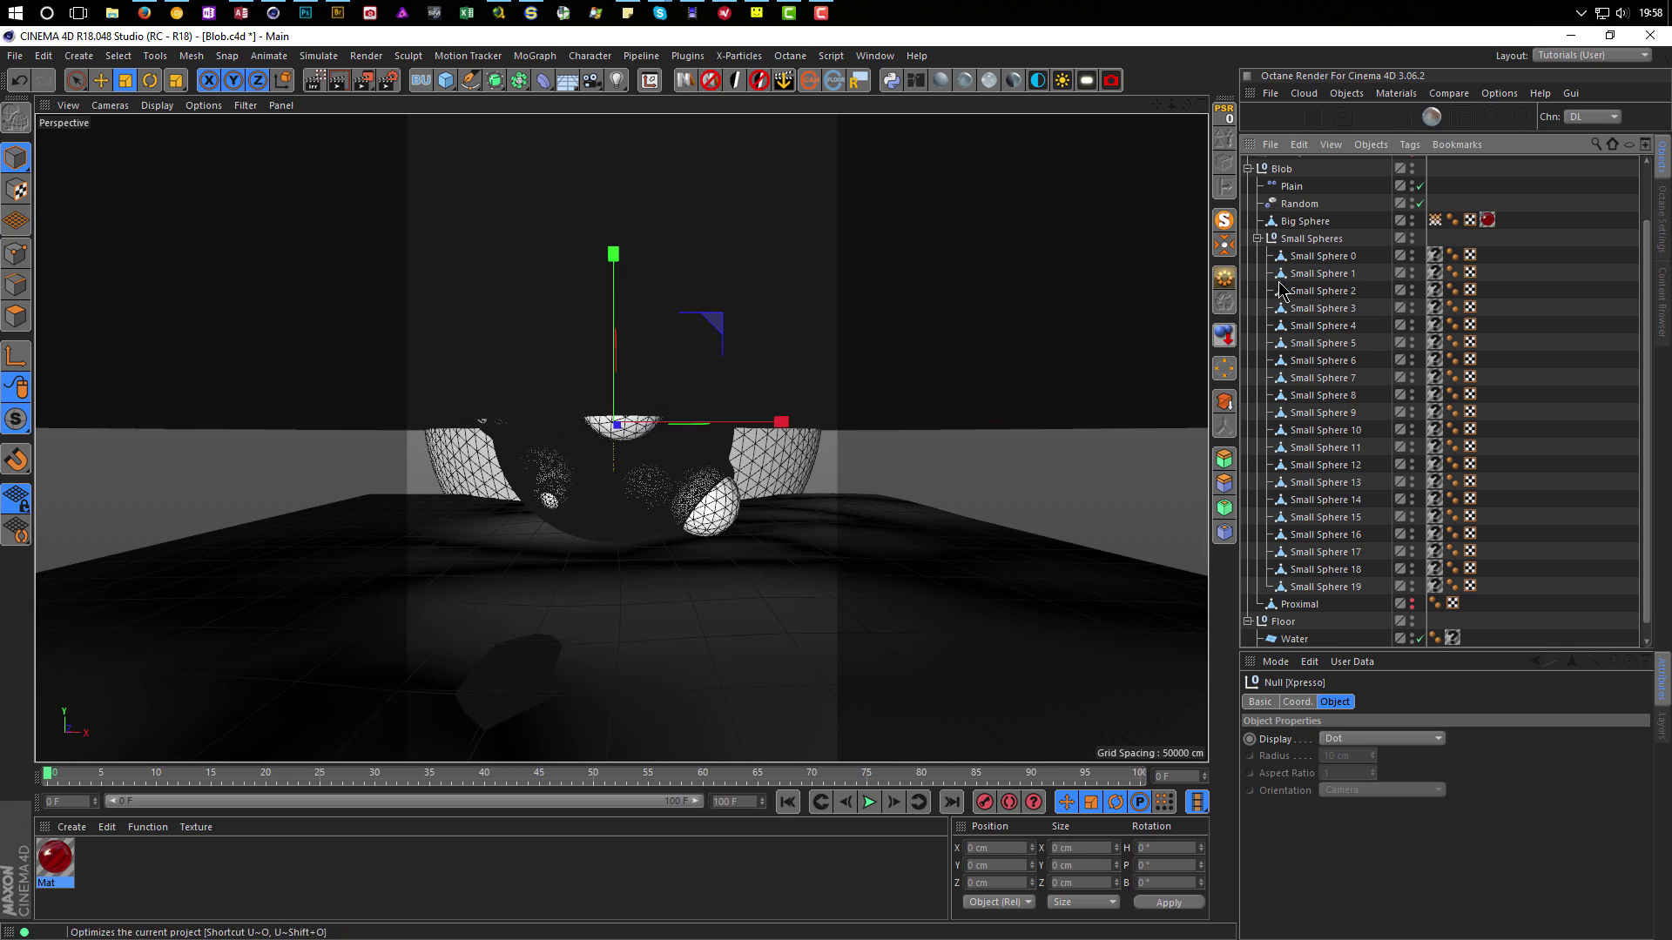
{"action": "scroll", "coordinate": [1324, 213], "scroll_direction": "up", "scroll_amount": 2}
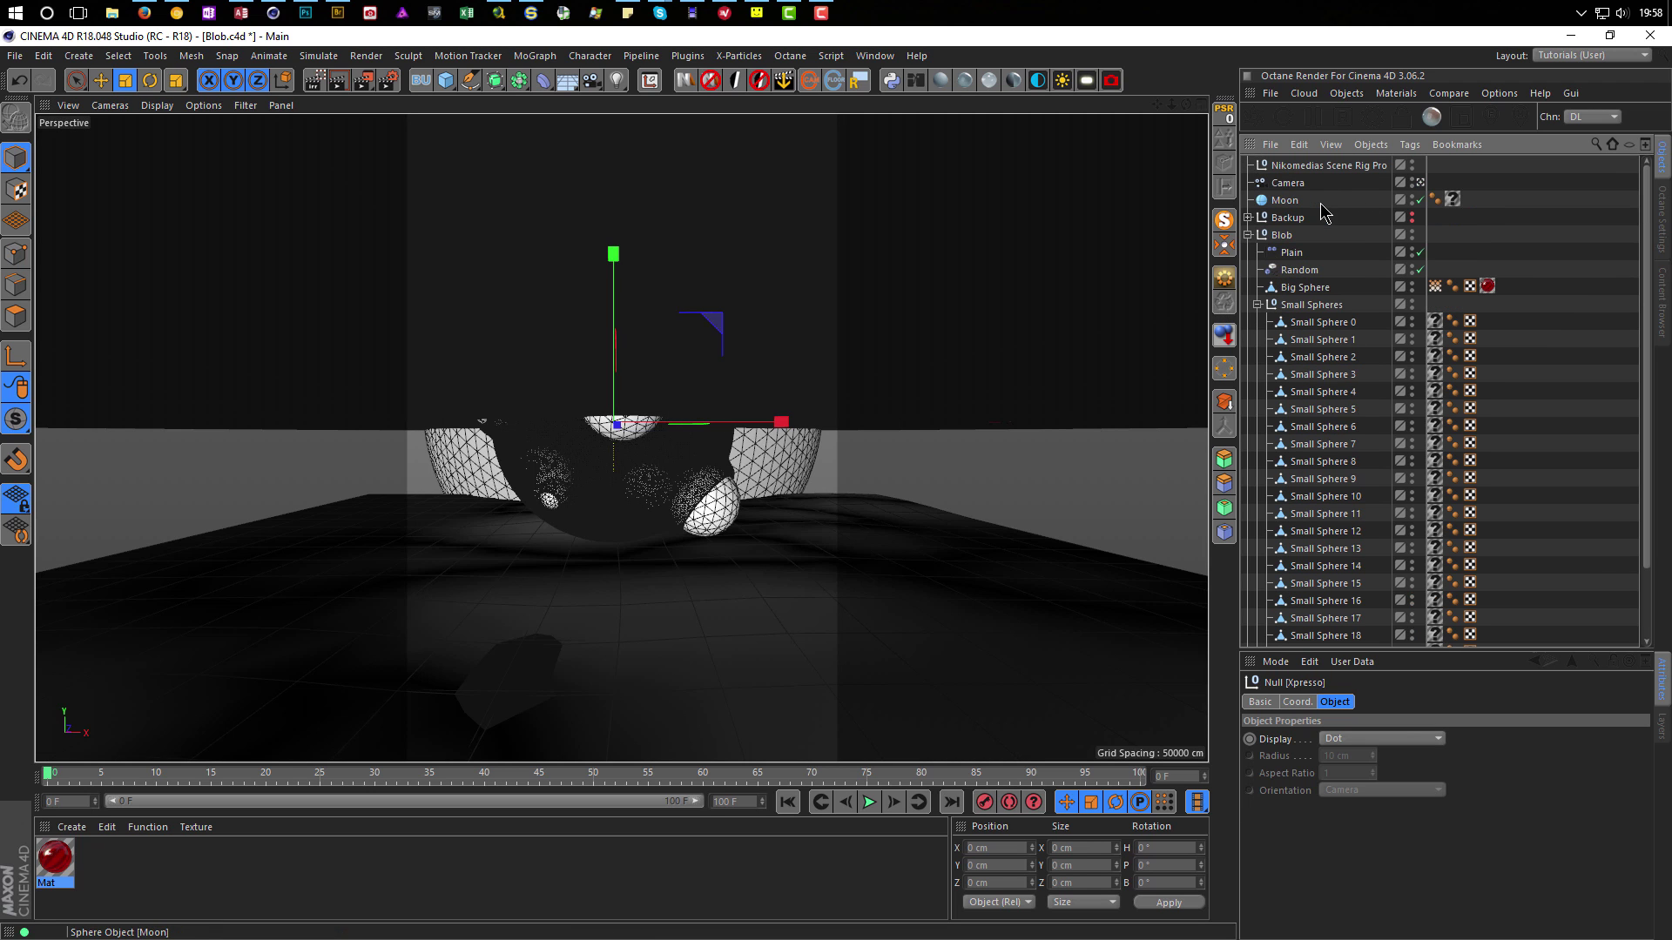
Switch off the Scene Rig Pro's floor and the floor's visibility in reflections in its Background & Floor settings.
{"action": "left_click", "coordinate": [1329, 166]}
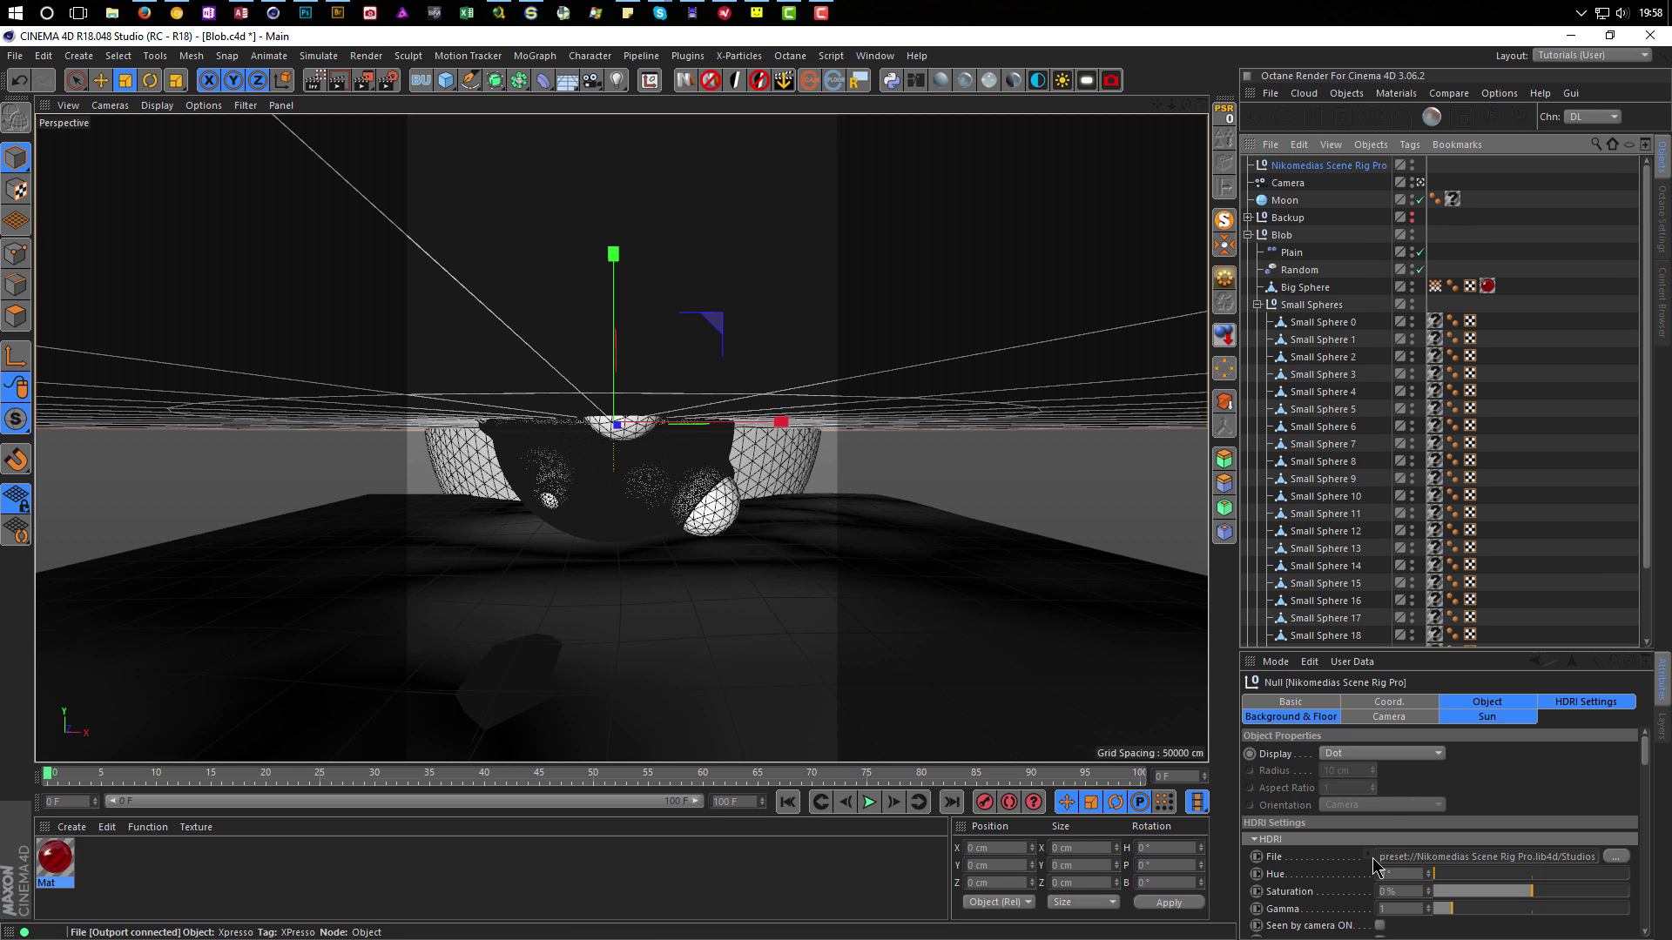
{"action": "left_click_drag", "start_coordinate": [1485, 651], "coordinate": [1485, 534]}
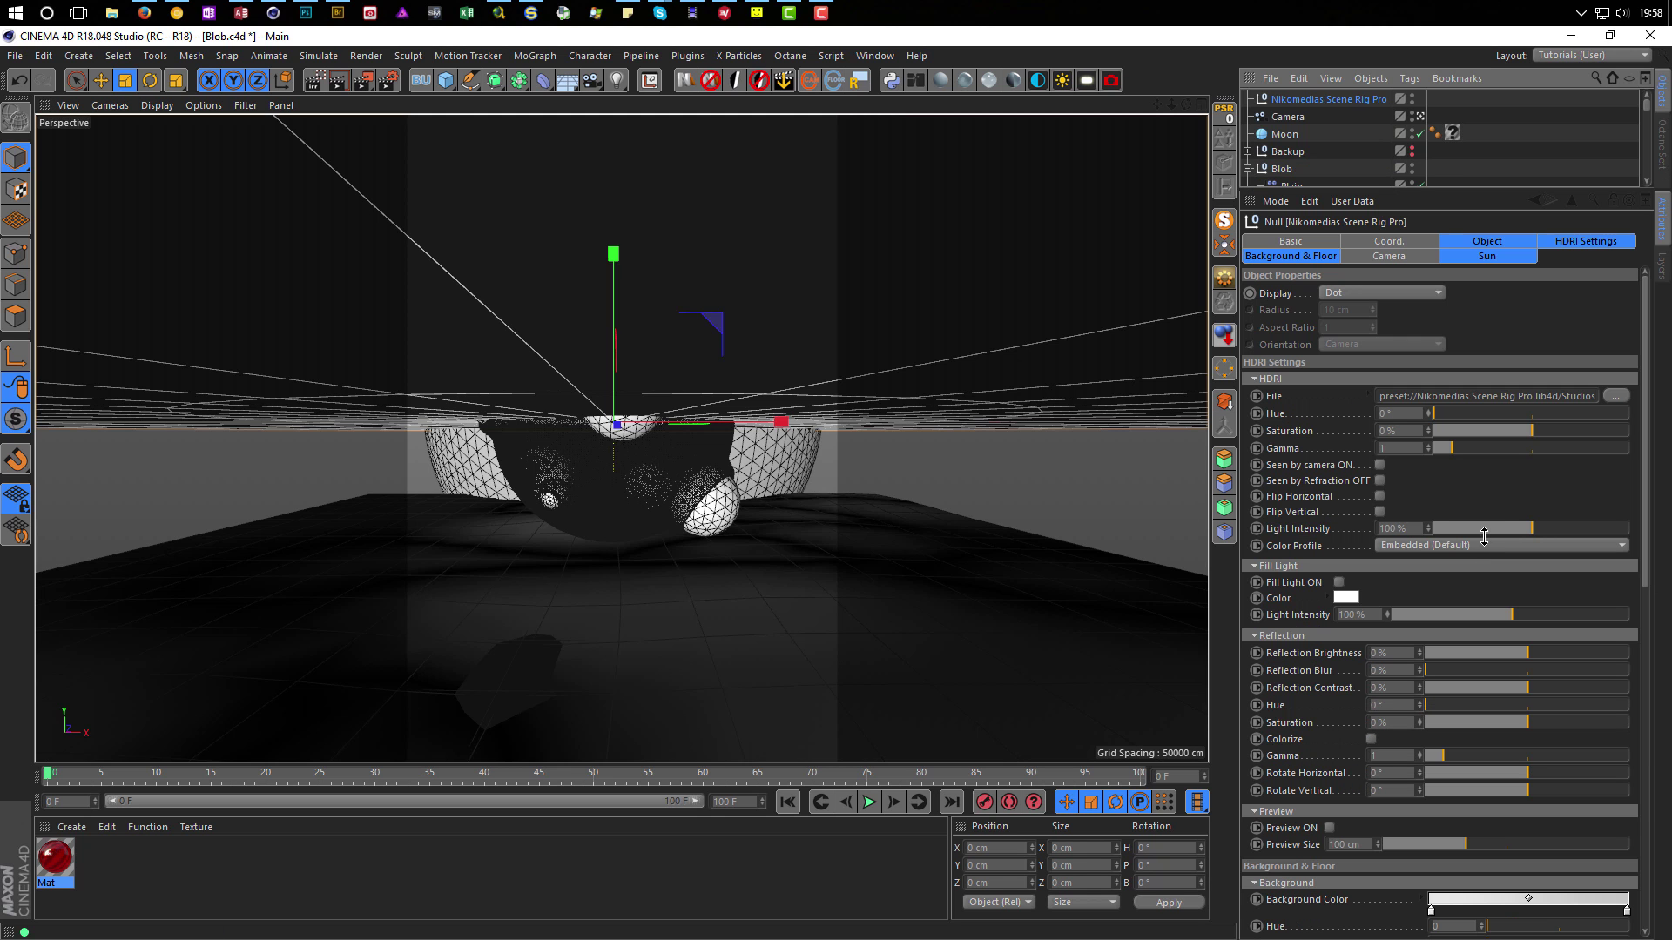
{"action": "left_click_drag", "start_coordinate": [1508, 192], "coordinate": [1508, 508]}
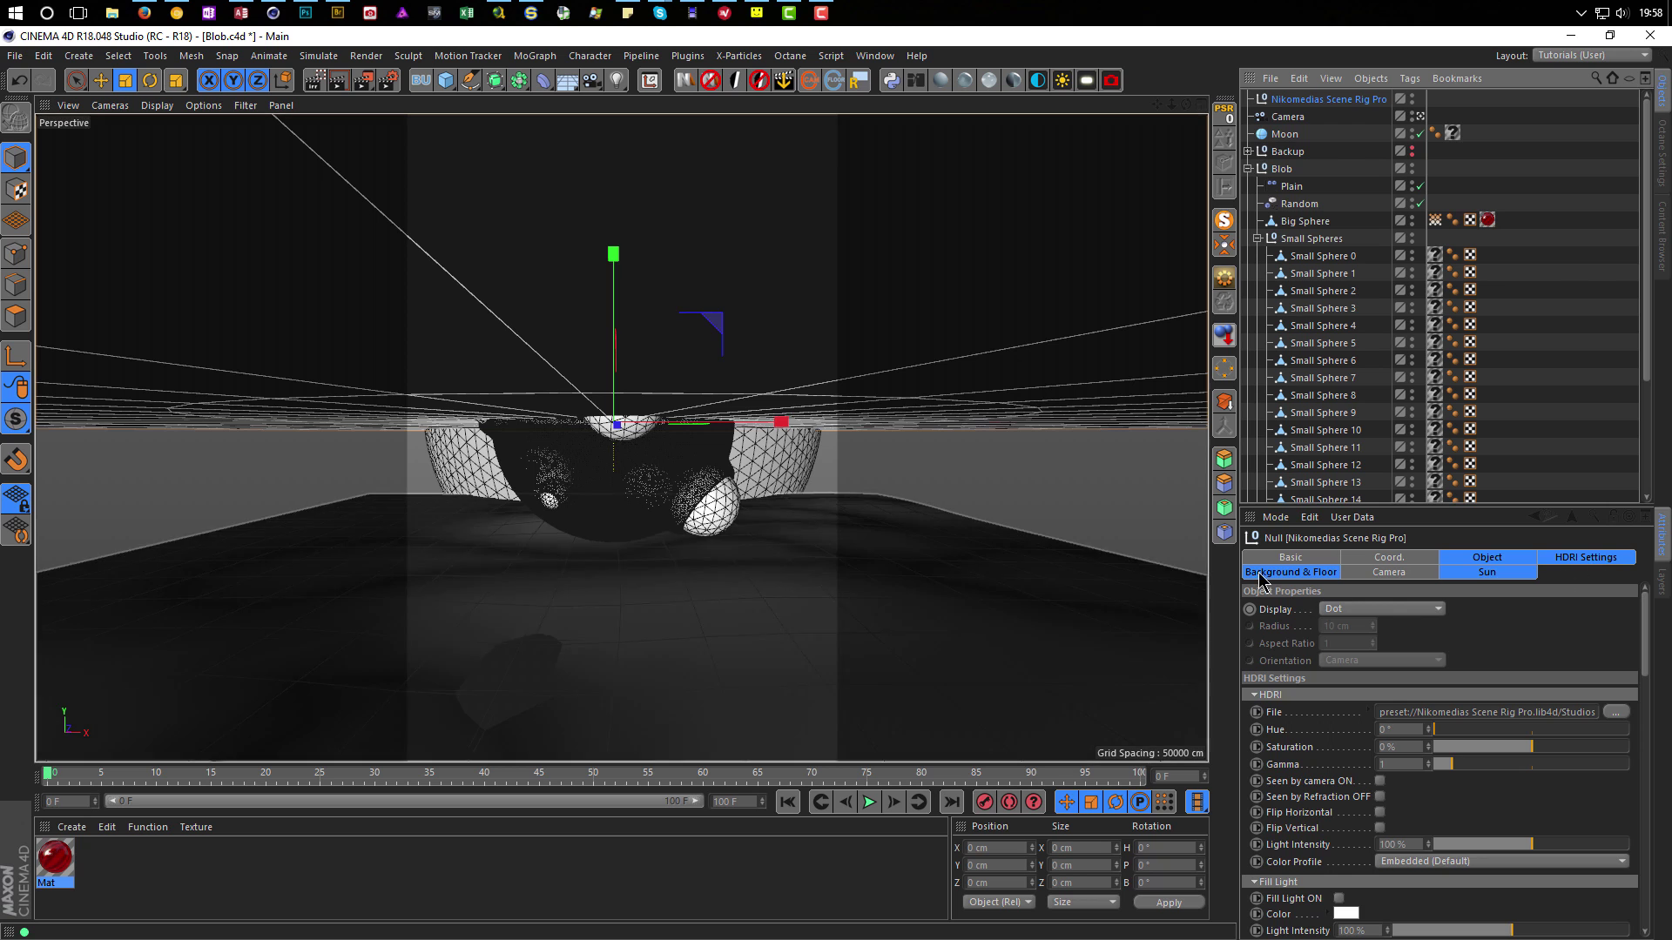
{"action": "left_click", "coordinate": [1291, 572]}
{"action": "scroll", "coordinate": [1294, 808], "scroll_direction": "down", "scroll_amount": 2}
{"action": "left_click", "coordinate": [1400, 896]}
{"action": "left_click", "coordinate": [1400, 912]}
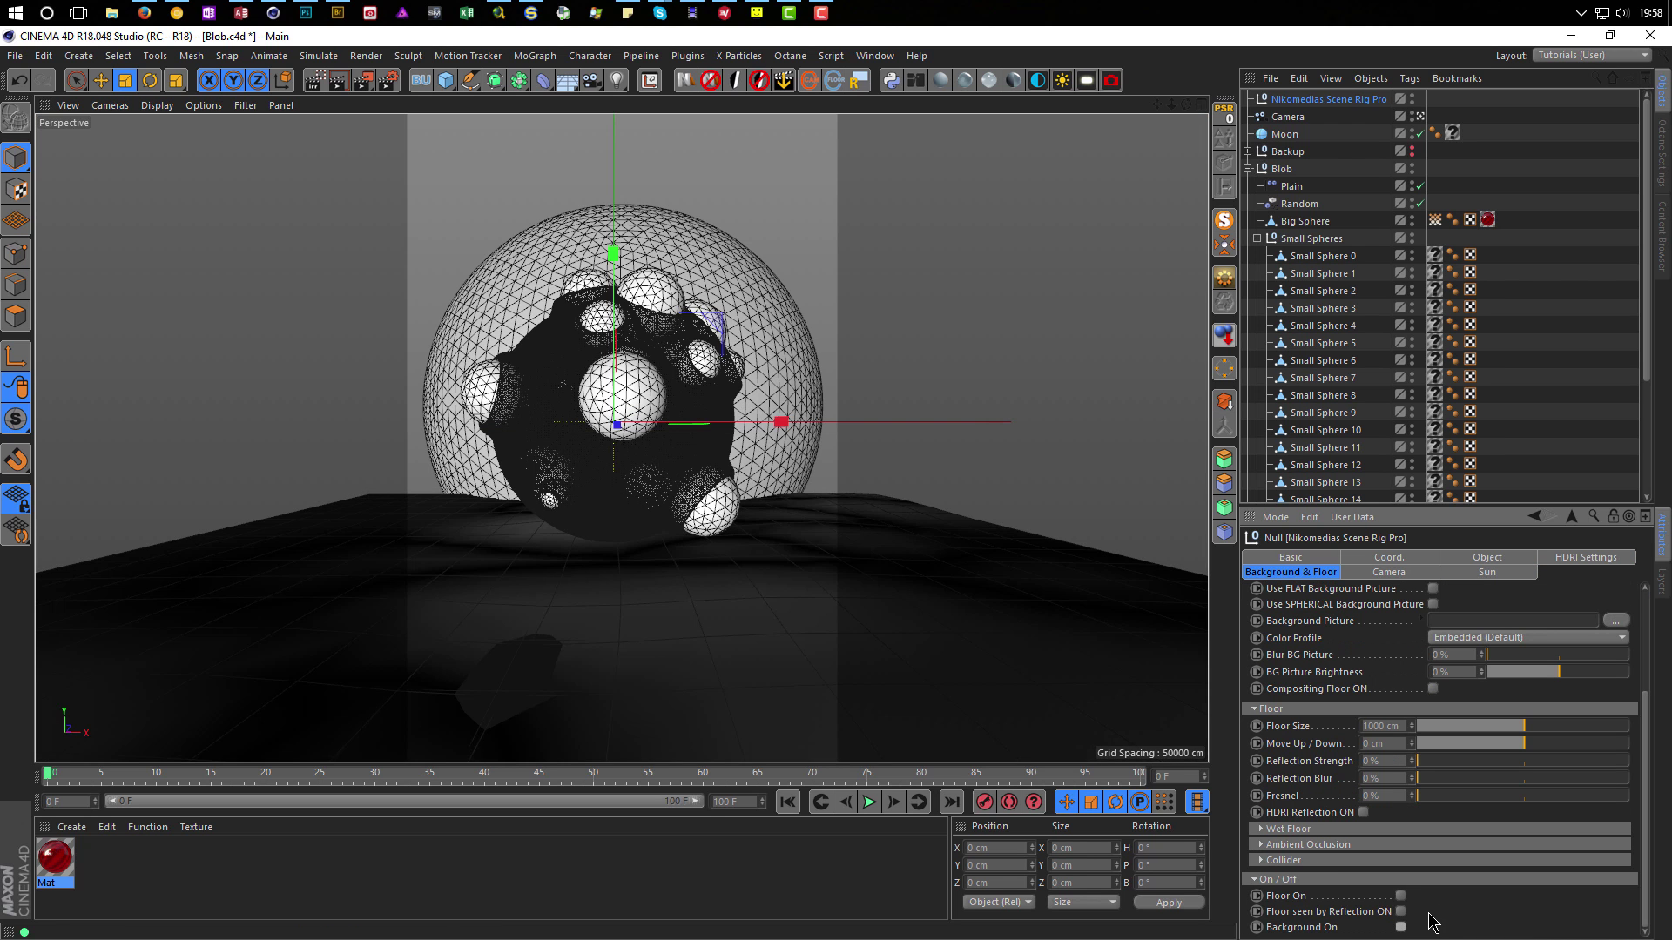
{"action": "left_click_drag", "start_coordinate": [1452, 509], "coordinate": [1441, 653]}
{"action": "left_click_drag", "start_coordinate": [1643, 772], "coordinate": [1645, 730]}
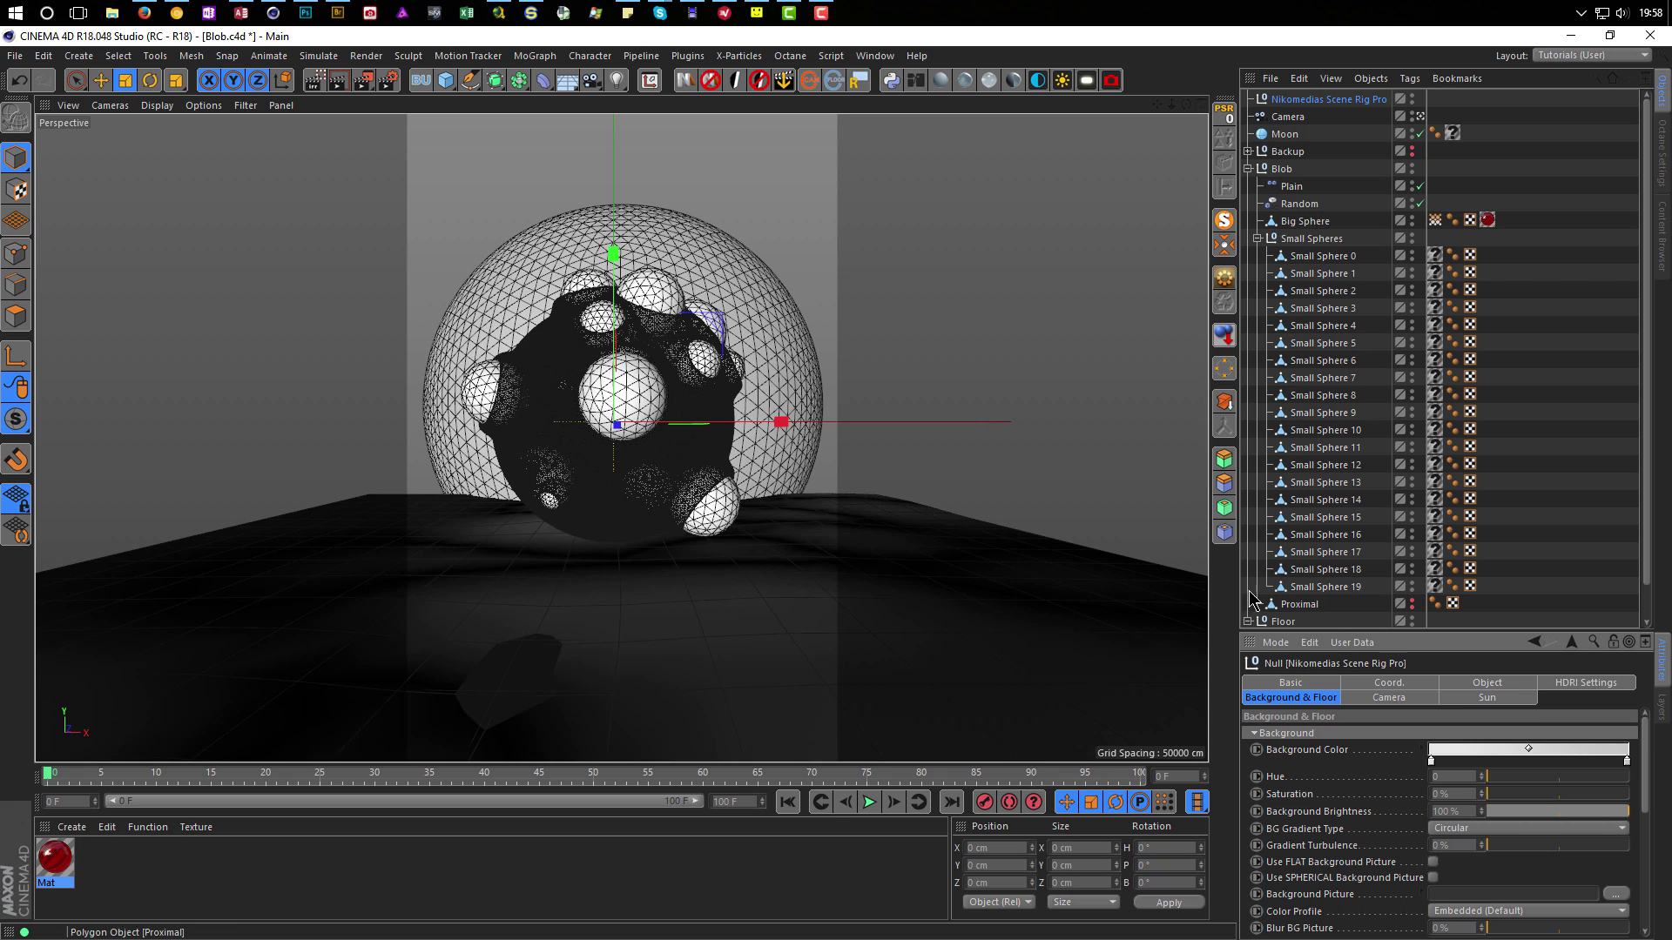
Activate the Low GI render setting with a ratio-locked output of 720 x 1080 pixels and Ambient Occlusion turned off.
{"action": "key", "text": "ctrl+b"}
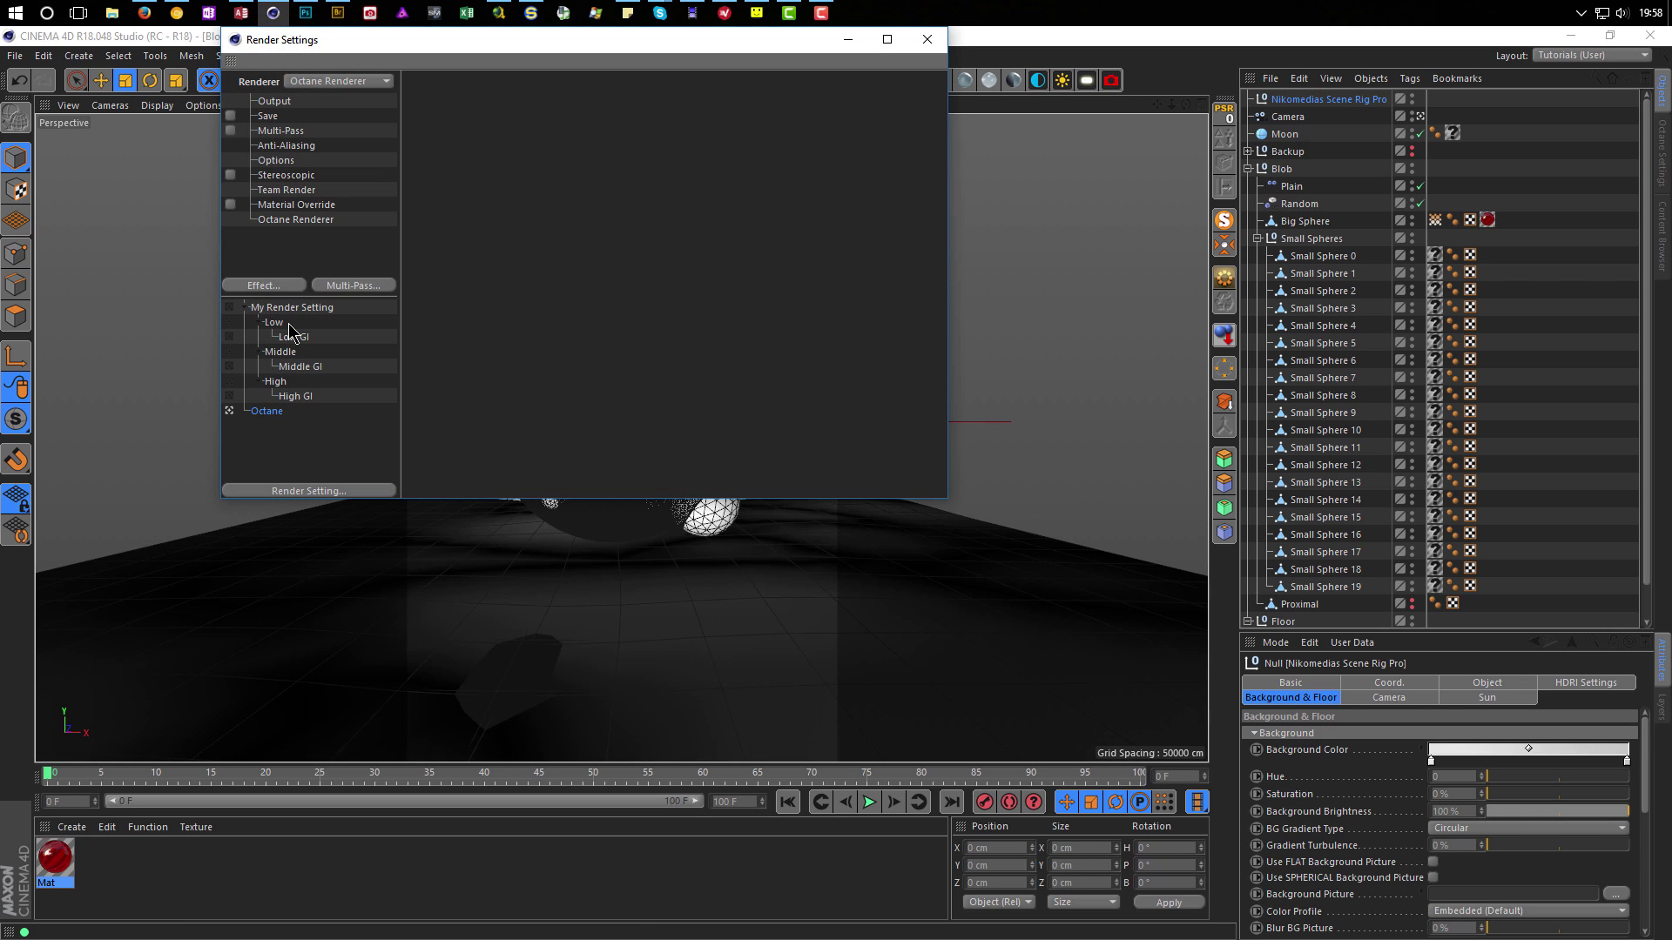
{"action": "left_click", "coordinate": [231, 337]}
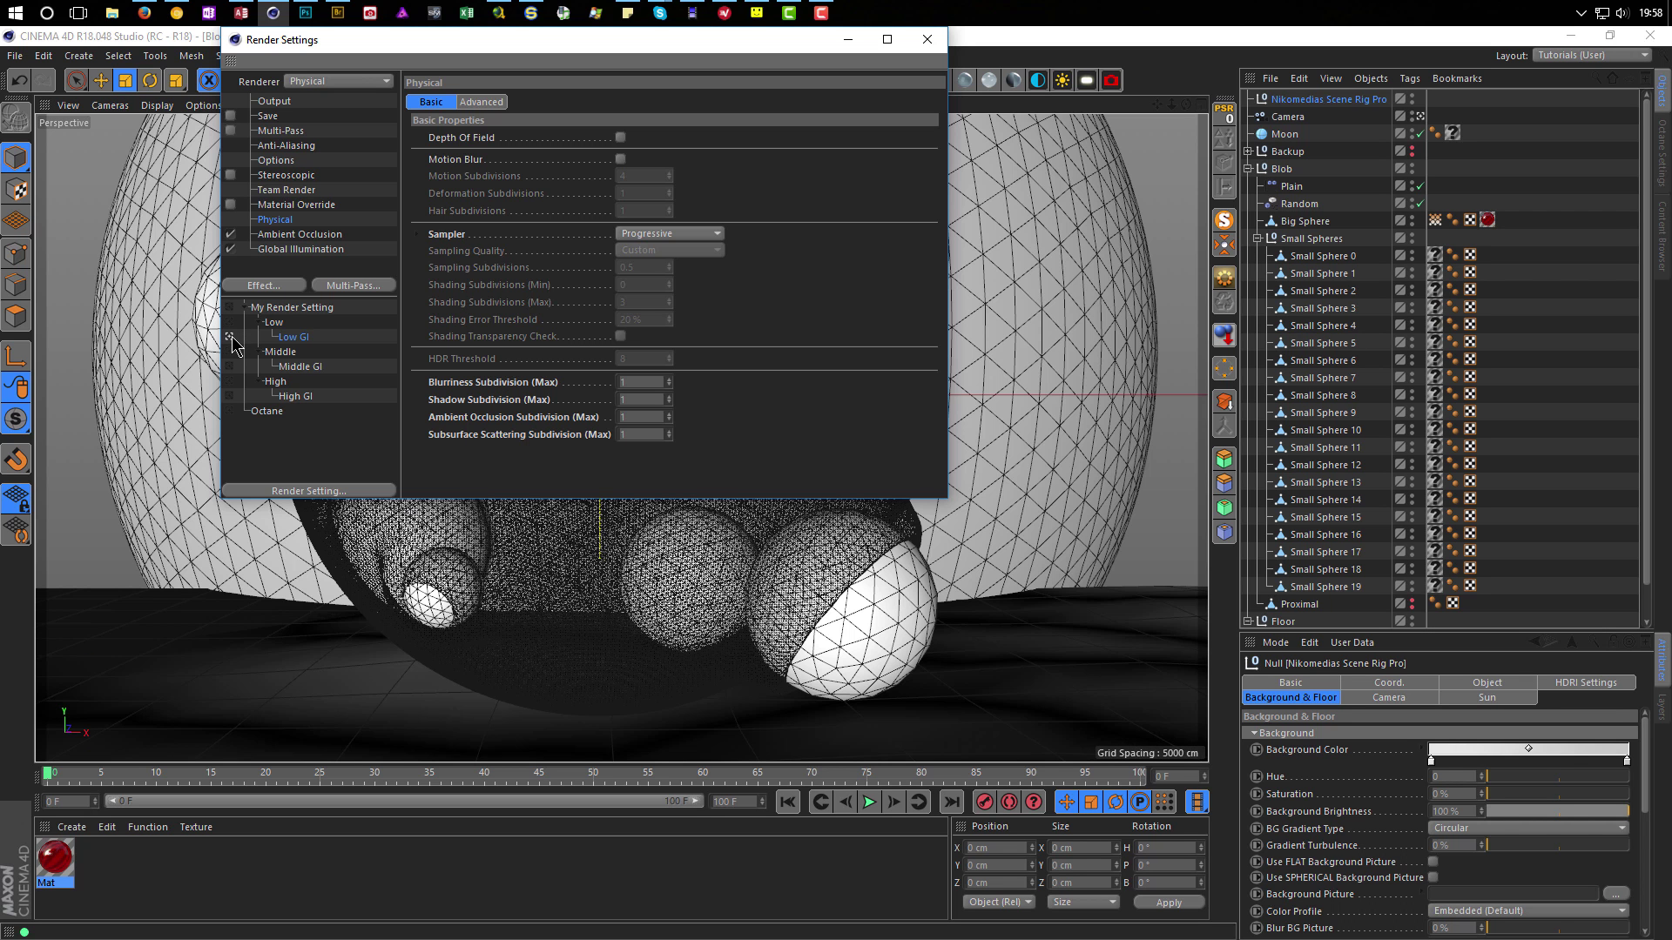
{"action": "left_click", "coordinate": [275, 101]}
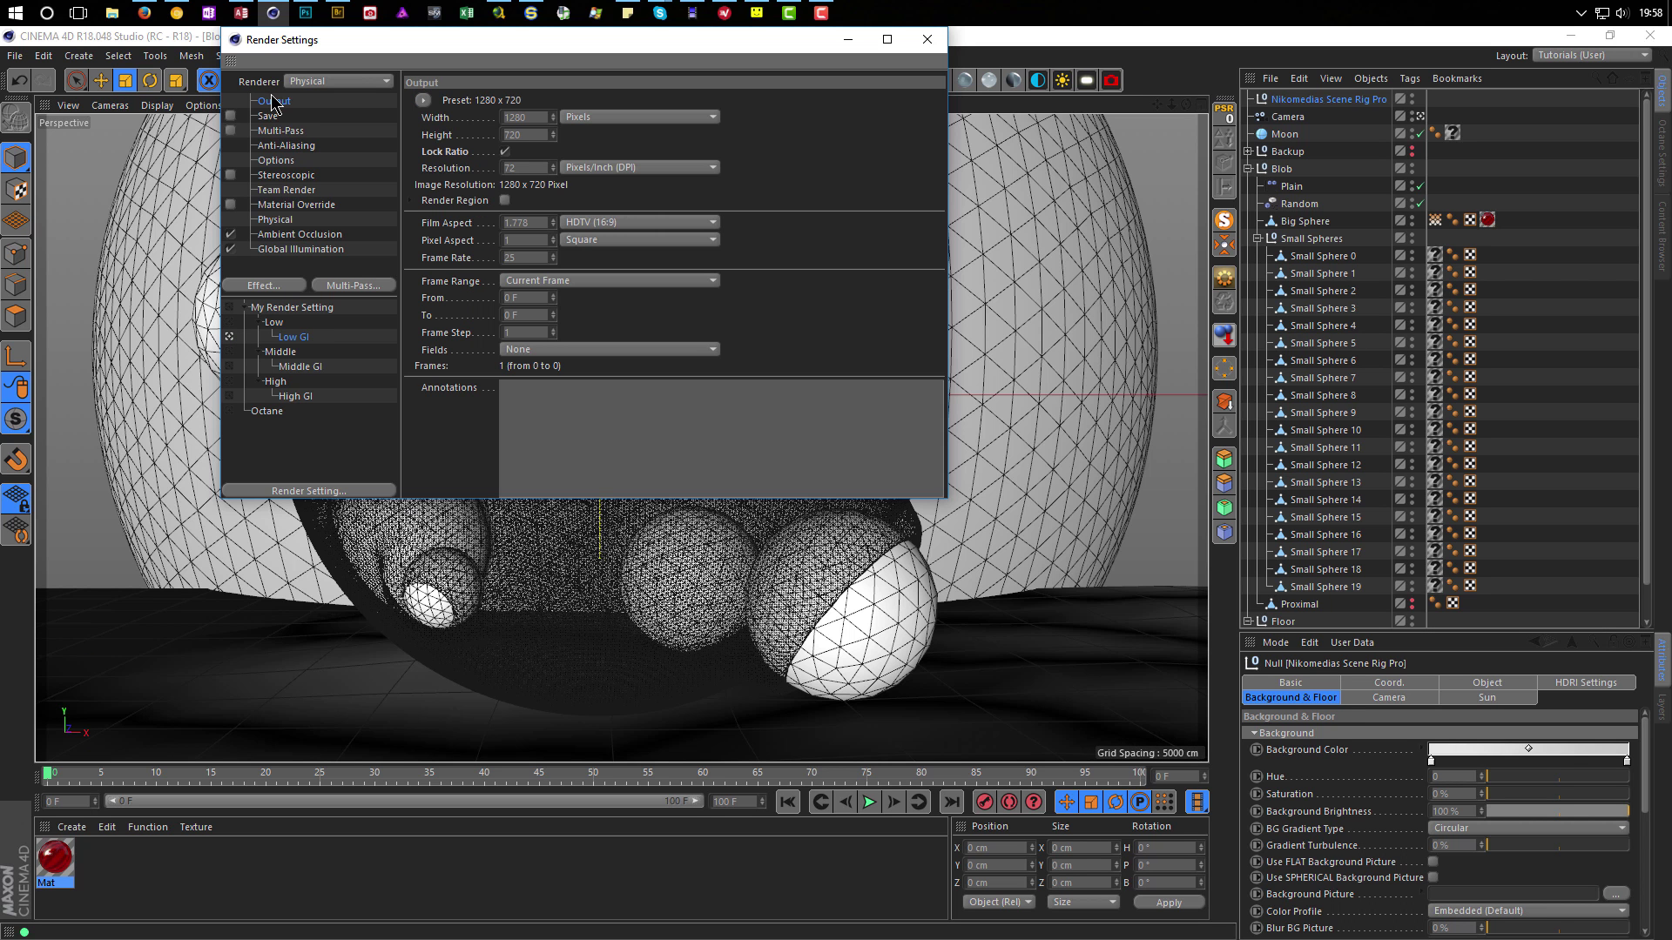
{"action": "left_click", "coordinate": [534, 118]}
{"action": "type", "text": "720"}
{"action": "key", "text": "Tab"}
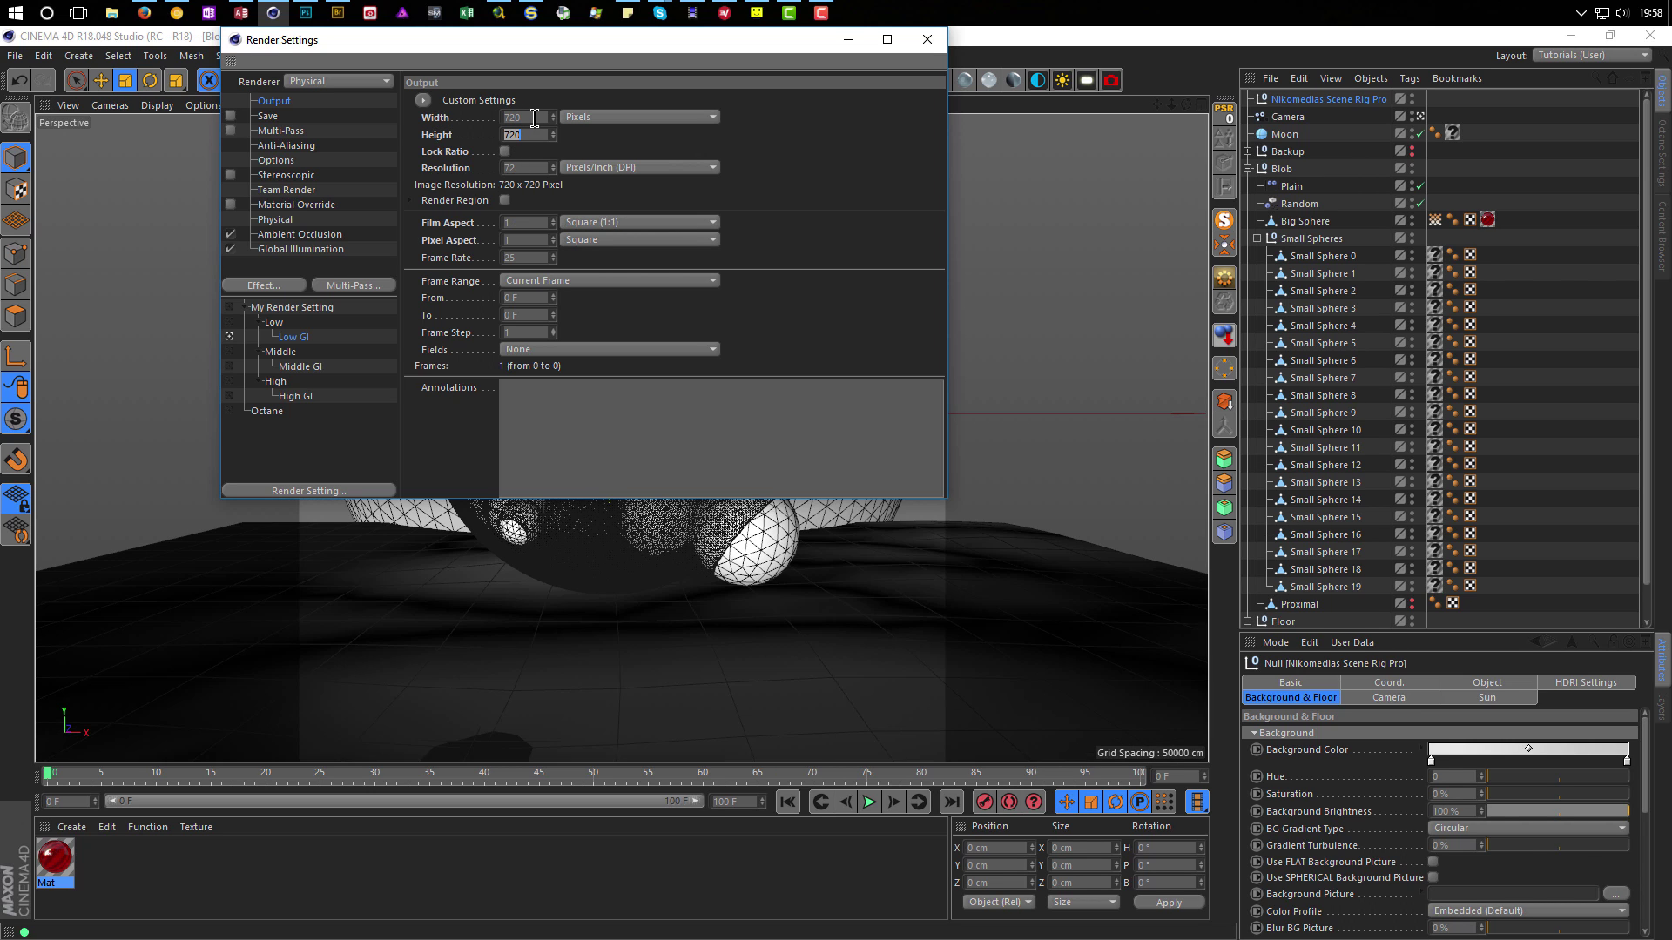
{"action": "left_click", "coordinate": [505, 152]}
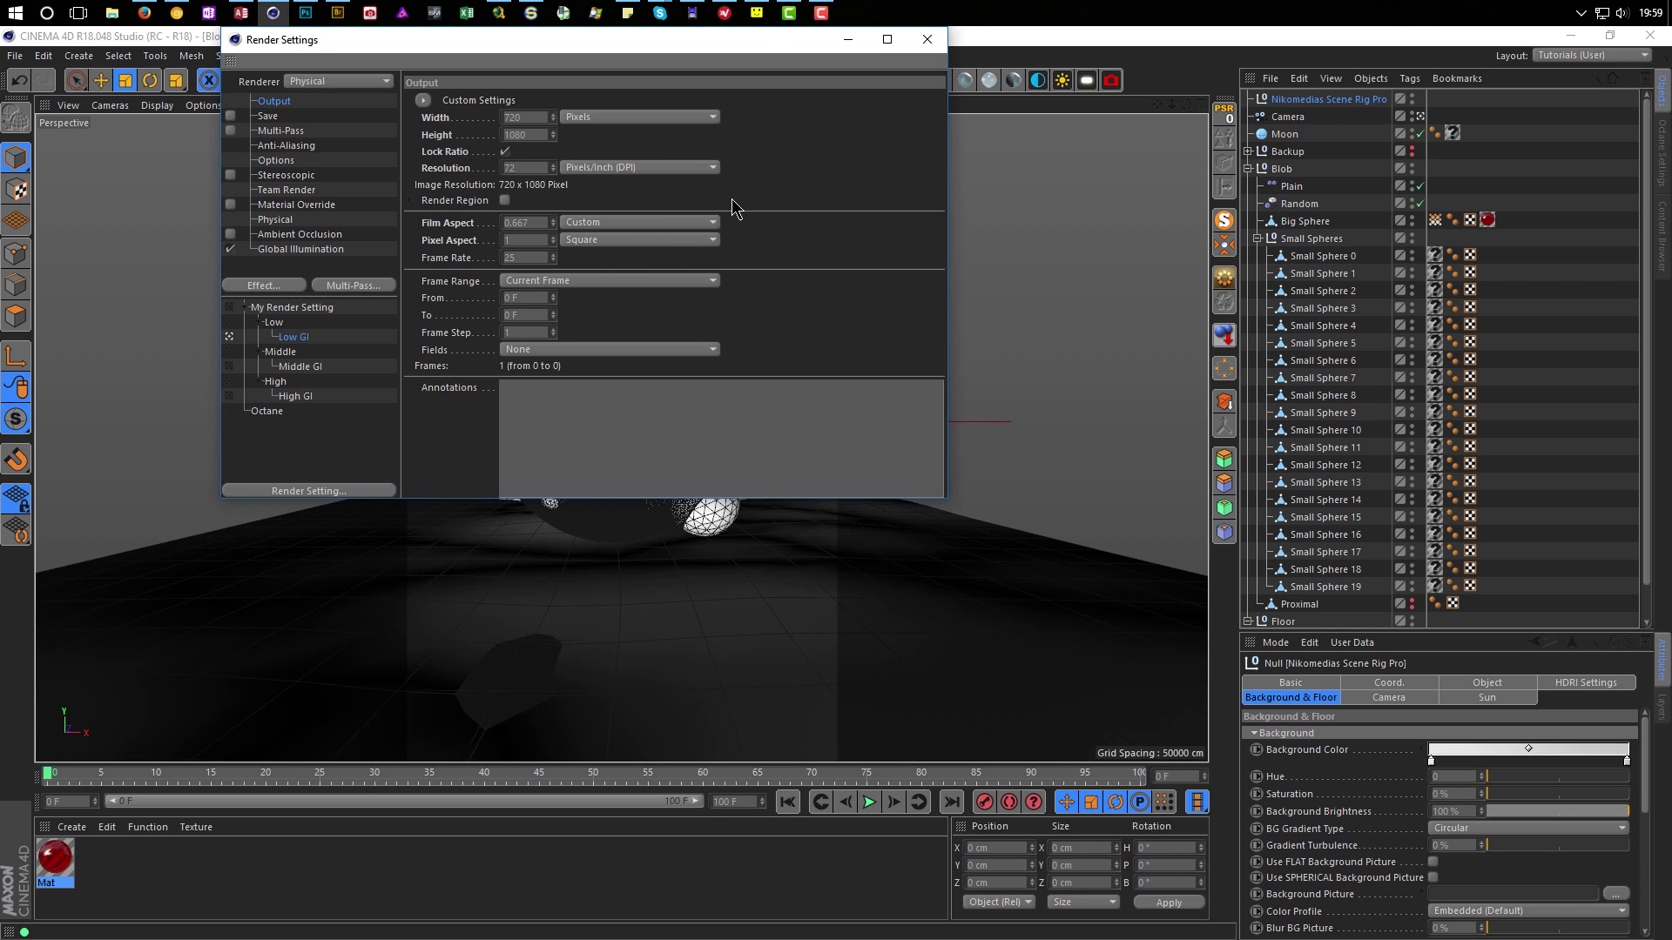
{"action": "left_click_drag", "start_coordinate": [763, 49], "coordinate": [781, 105]}
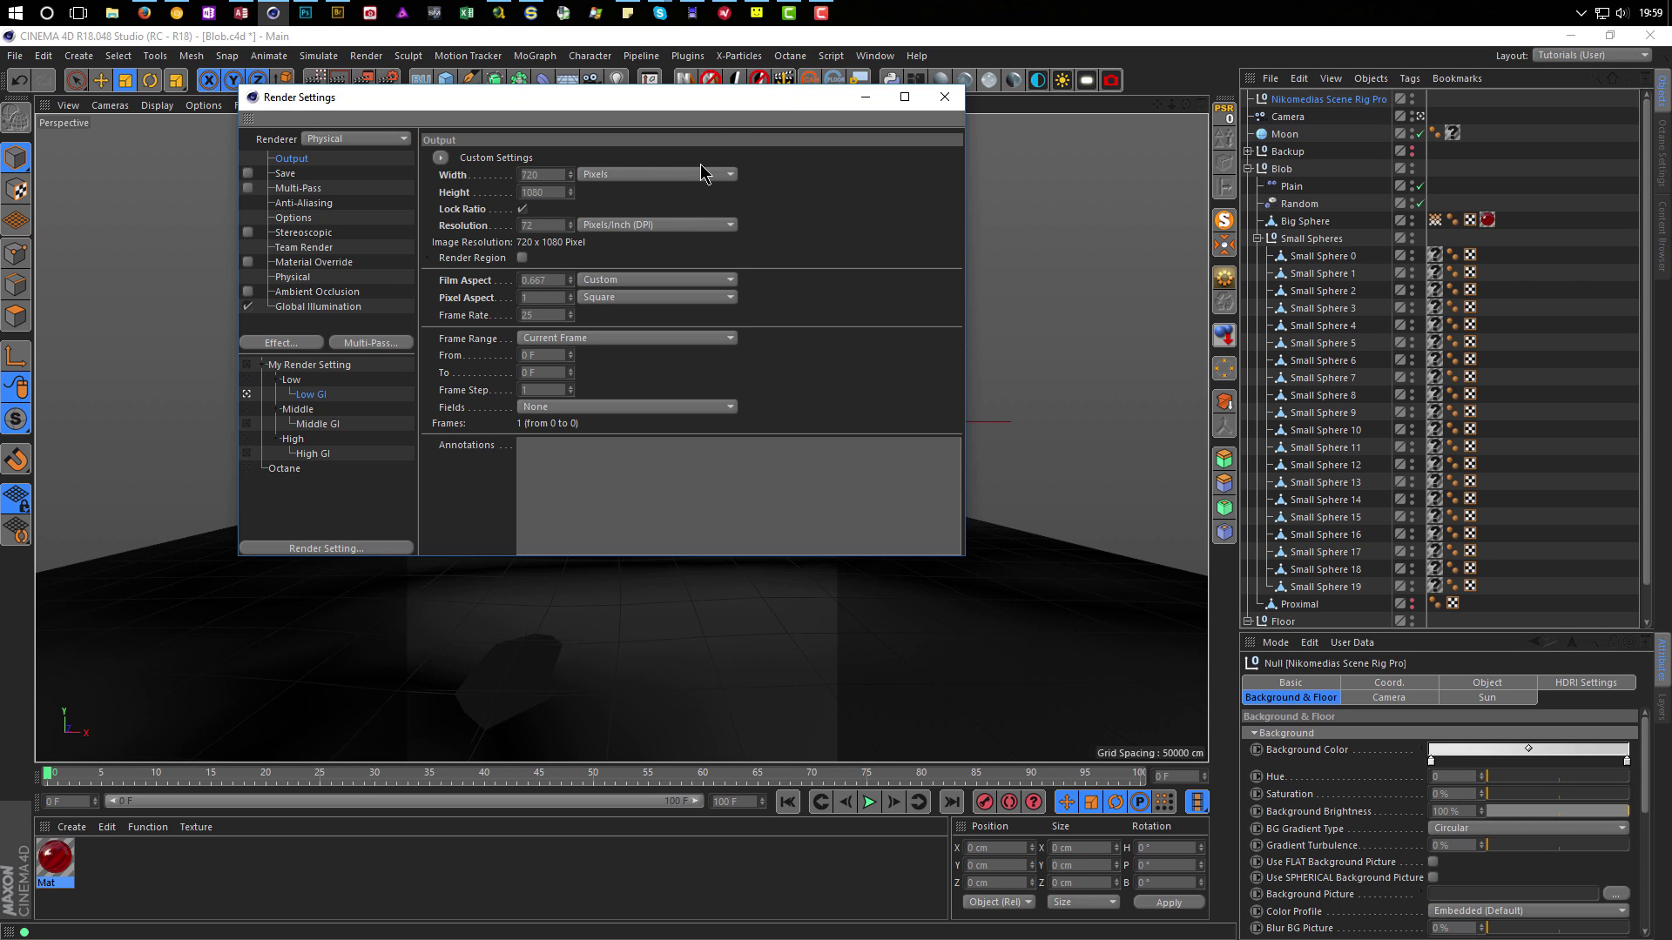
{"action": "left_click_drag", "start_coordinate": [727, 108], "coordinate": [745, 192]}
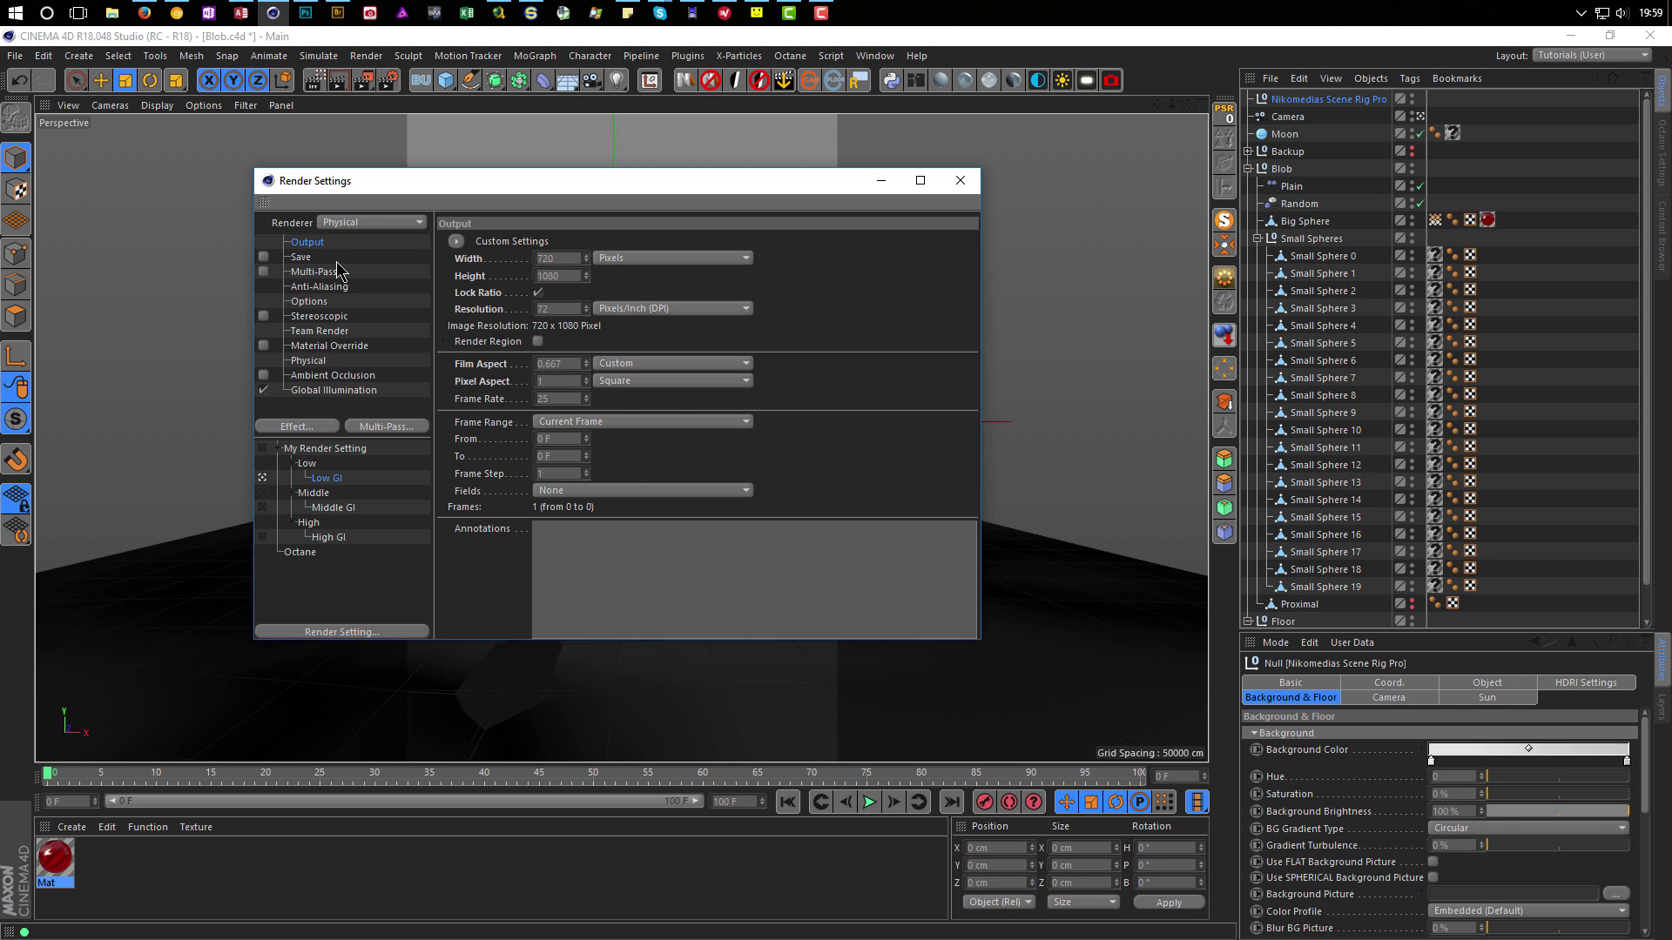
{"action": "left_click", "coordinate": [960, 185]}
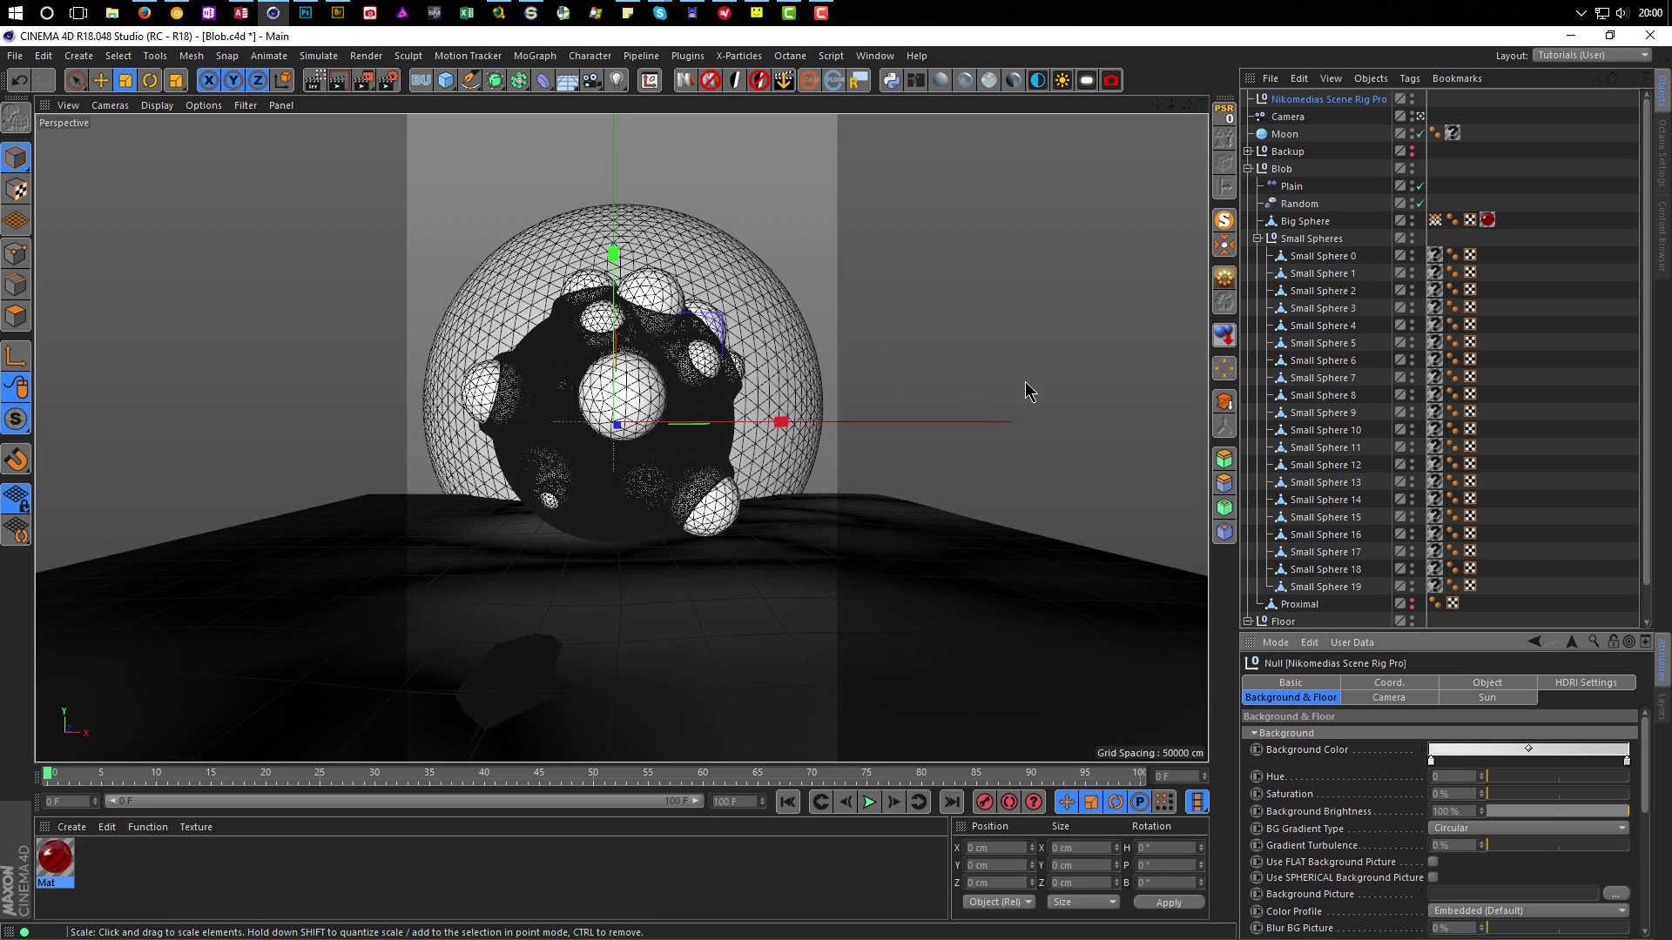
Add a Protection tag to the Camera object to lock its position, scale and rotation.
{"action": "left_click", "coordinate": [1289, 118]}
{"action": "right_click", "coordinate": [1292, 127]}
{"action": "mouse_move", "coordinate": [1464, 137]}
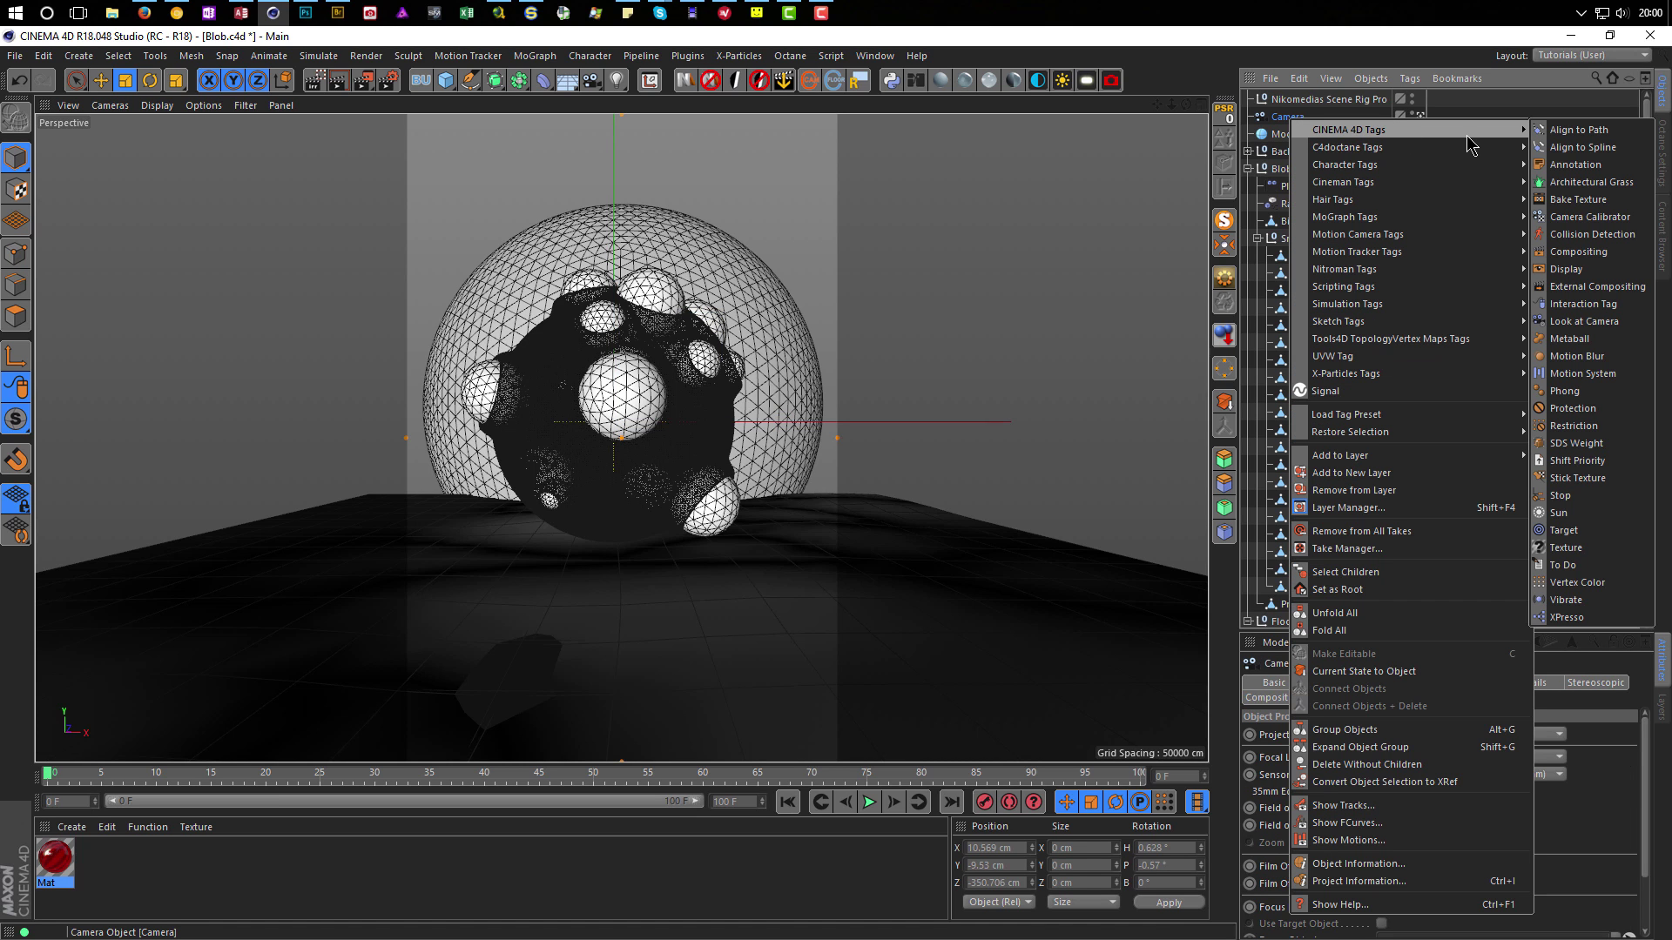
{"action": "left_click", "coordinate": [1570, 409]}
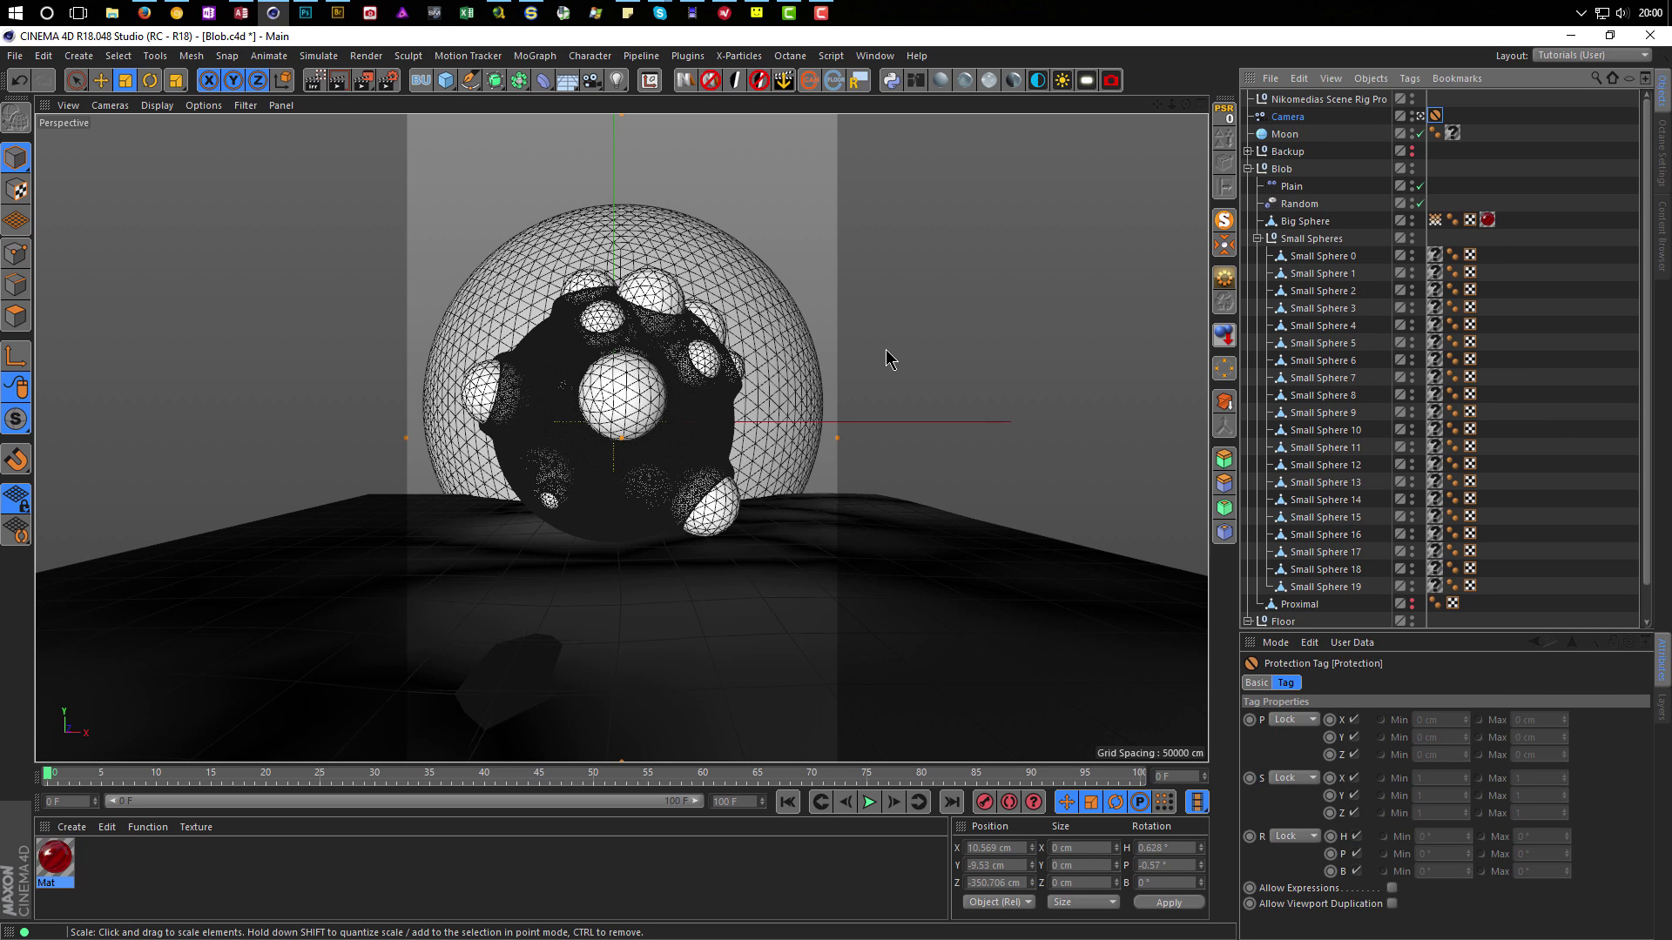
Save the scene under the new file name Blob_PR.c4d in the Blob folder.
{"action": "key", "text": "ctrl+shift+s"}
{"action": "key", "text": "Right"}
{"action": "key", "text": "Left"}
{"action": "key", "text": "Left"}
{"action": "key", "text": "Left"}
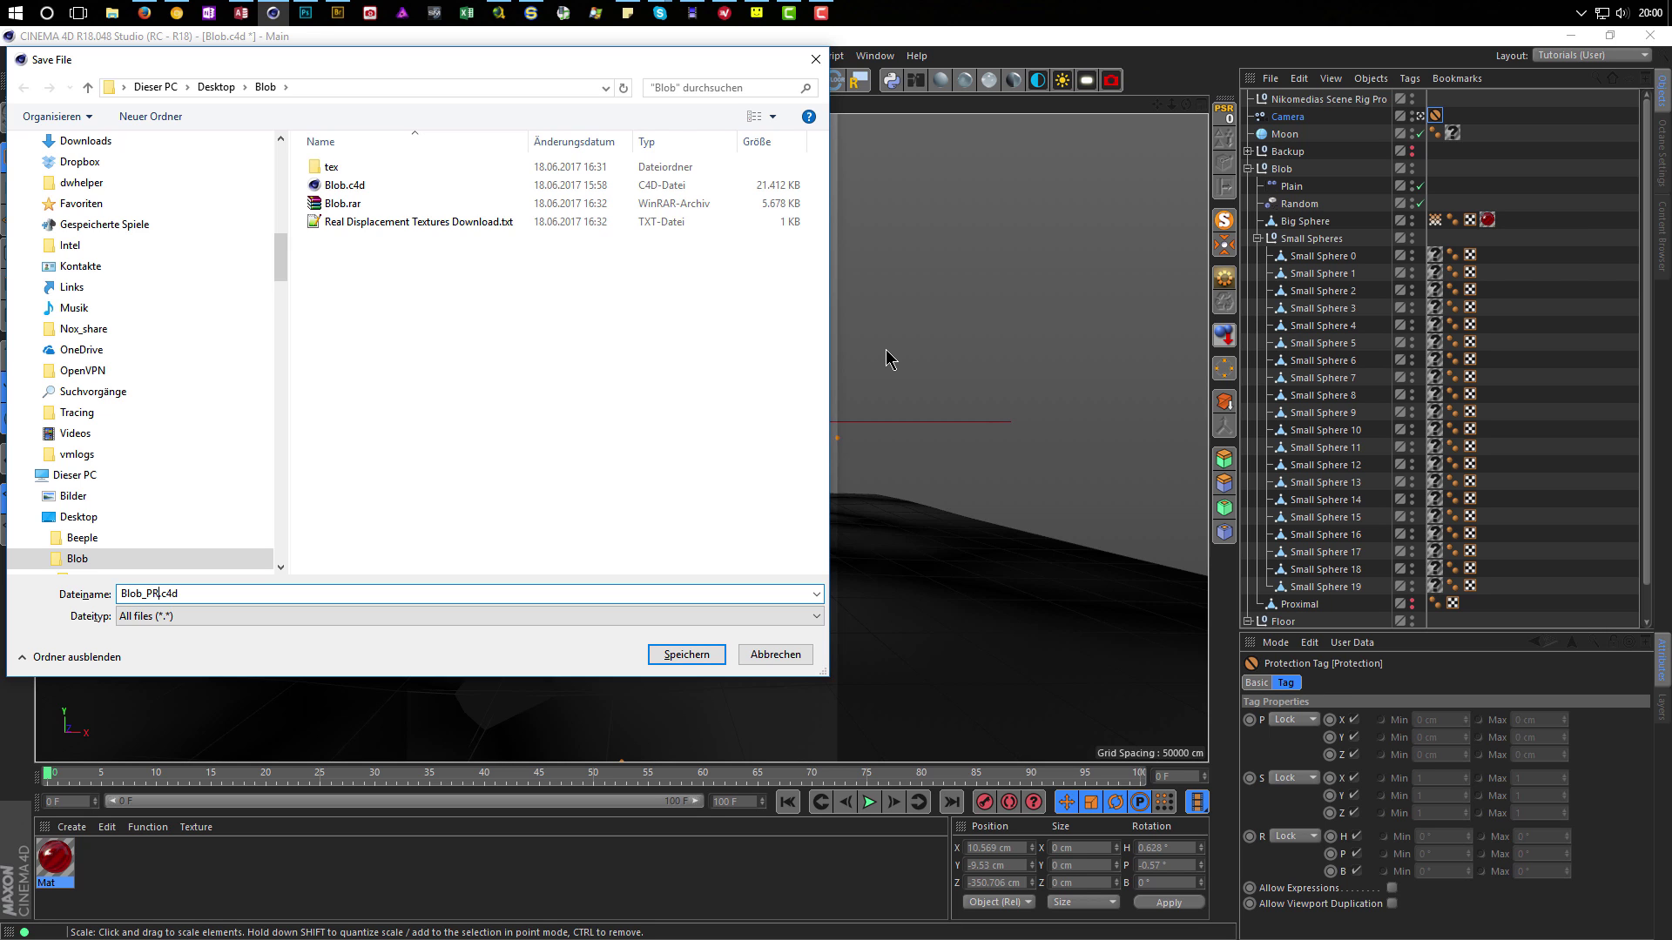
{"action": "key", "text": "Return"}
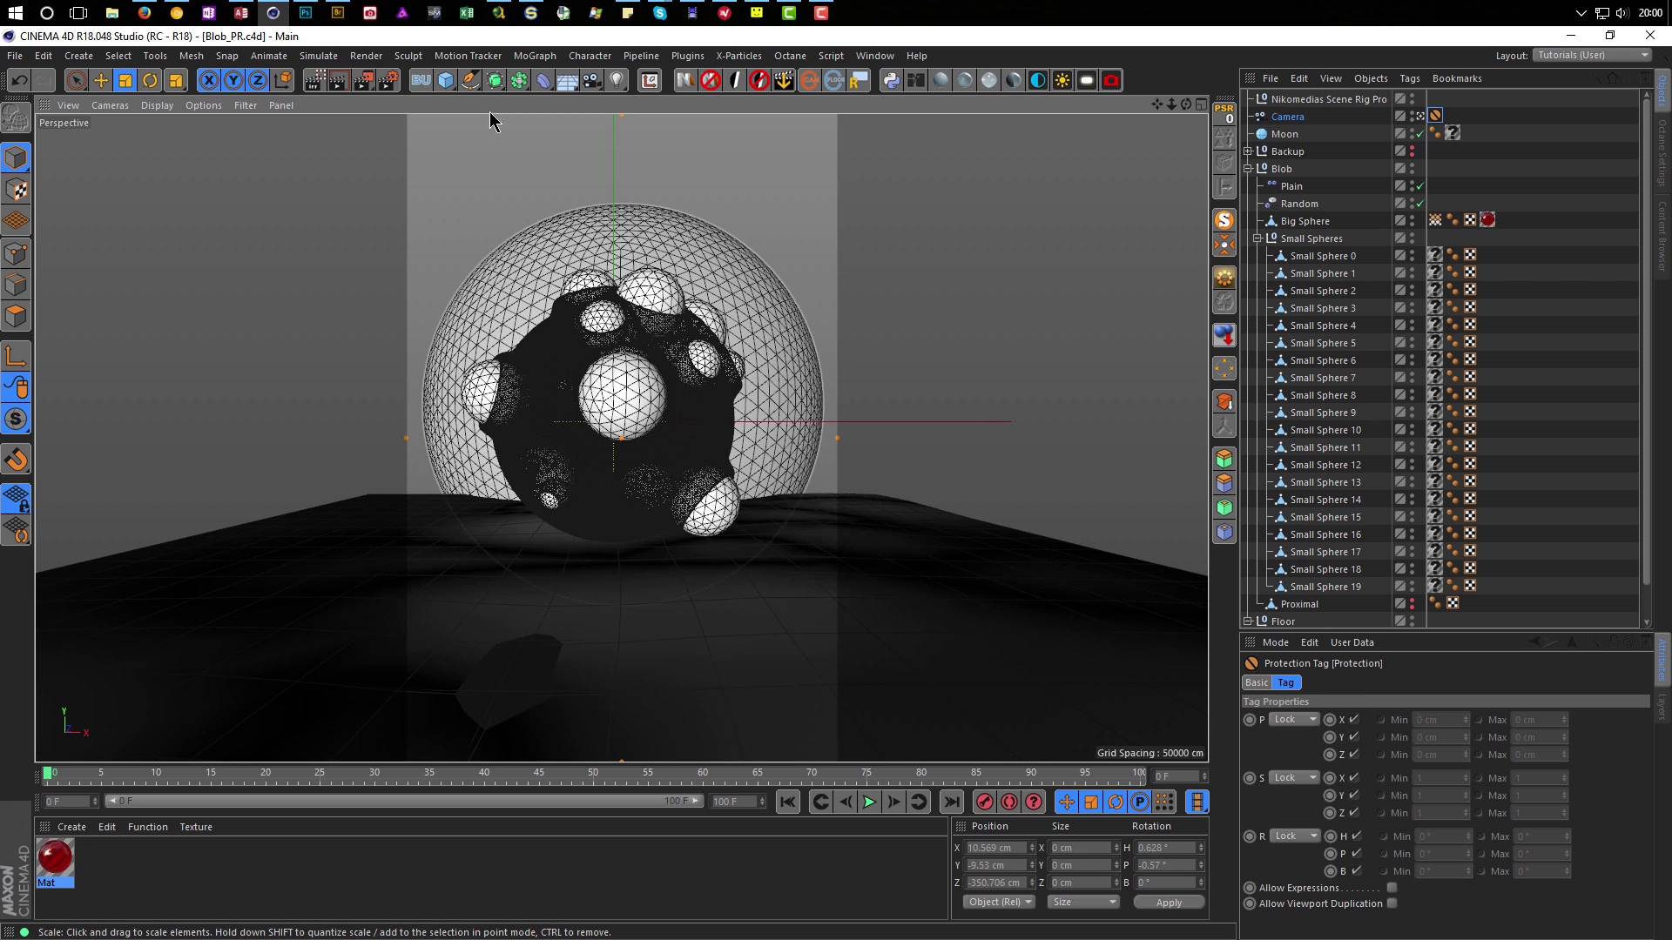
Start an interactive render region in the perspective view and fit it to the camera's render frame.
{"action": "left_click", "coordinate": [315, 87]}
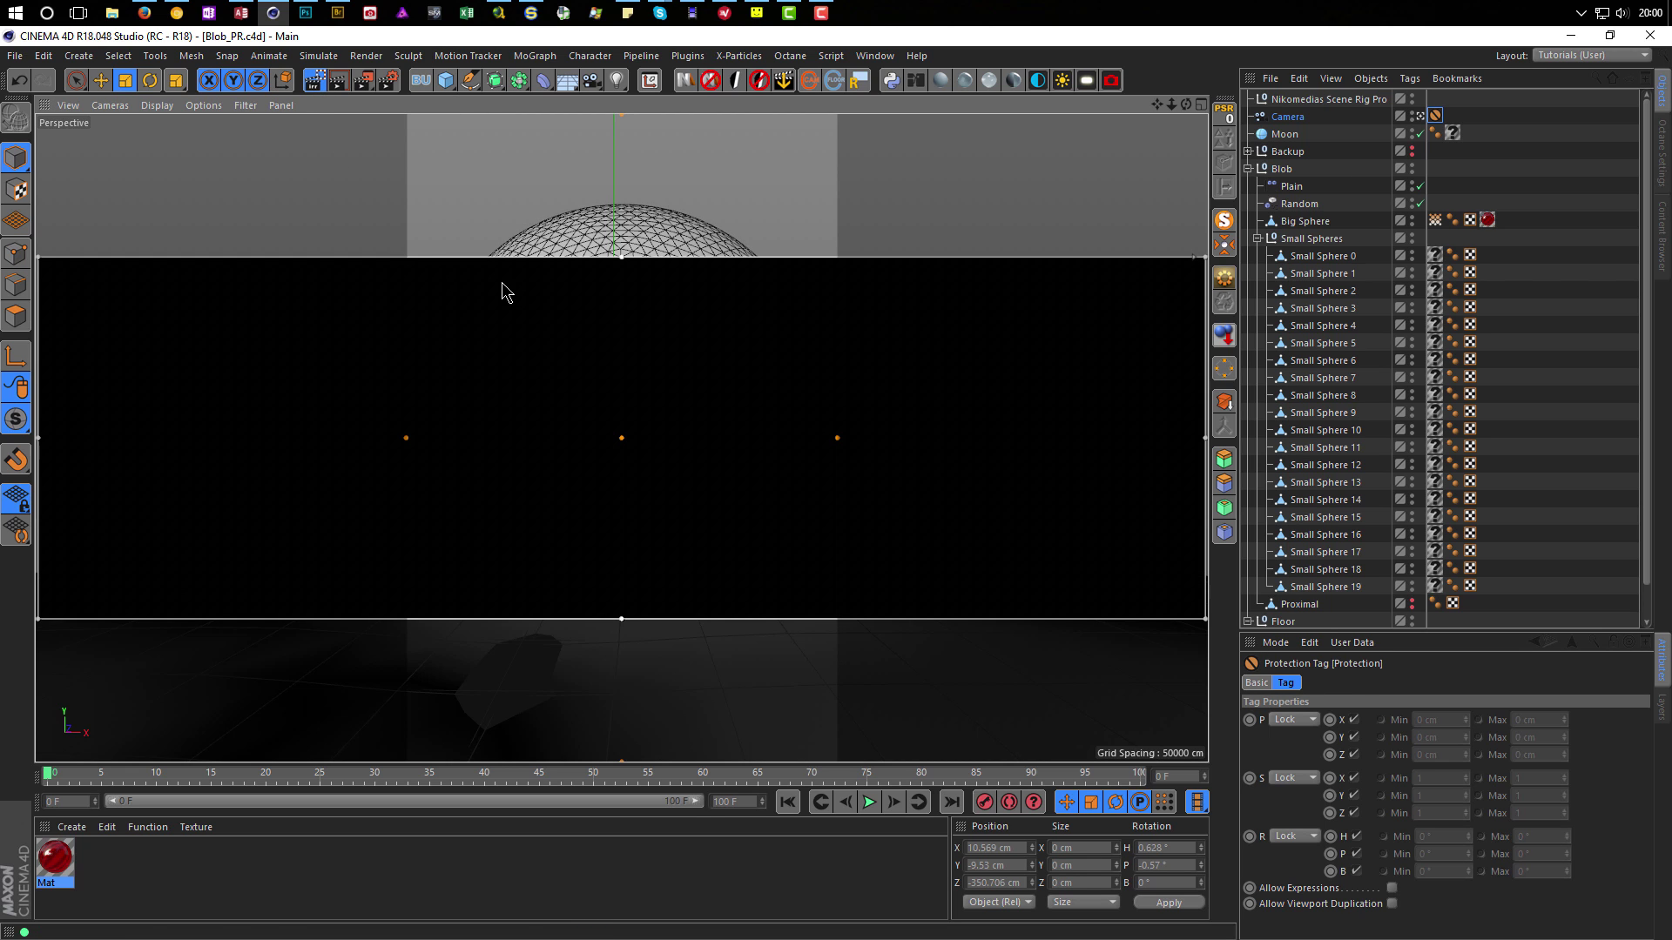
{"action": "left_click_drag", "start_coordinate": [40, 260], "coordinate": [411, 119]}
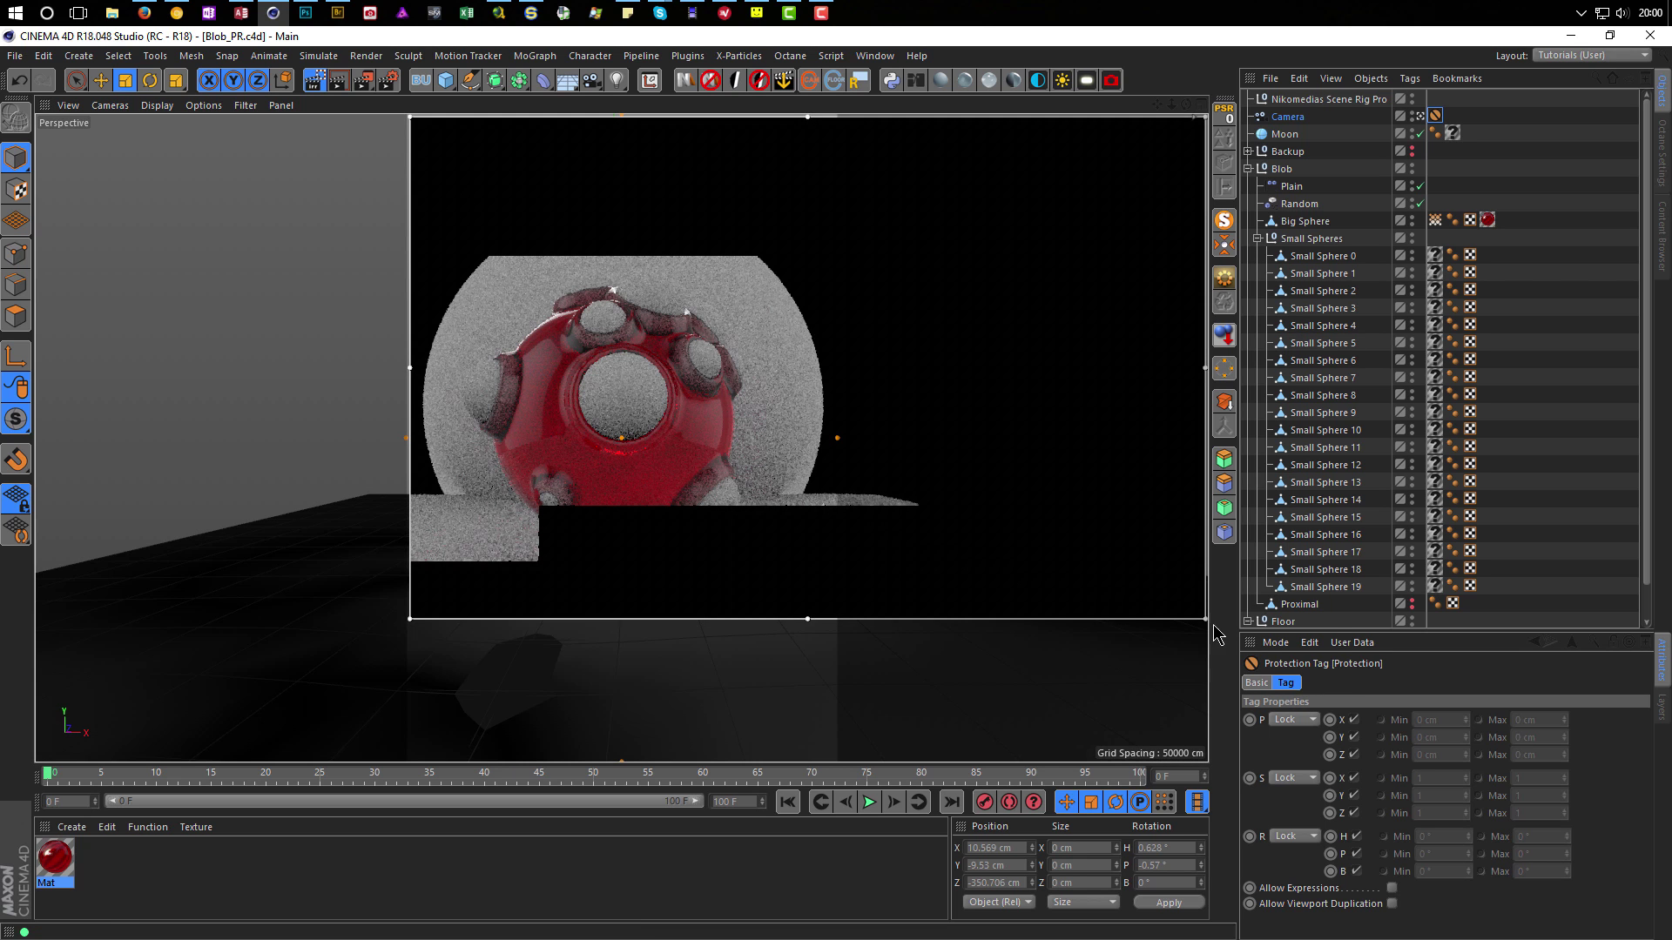
{"action": "left_click_drag", "start_coordinate": [1206, 619], "coordinate": [832, 758]}
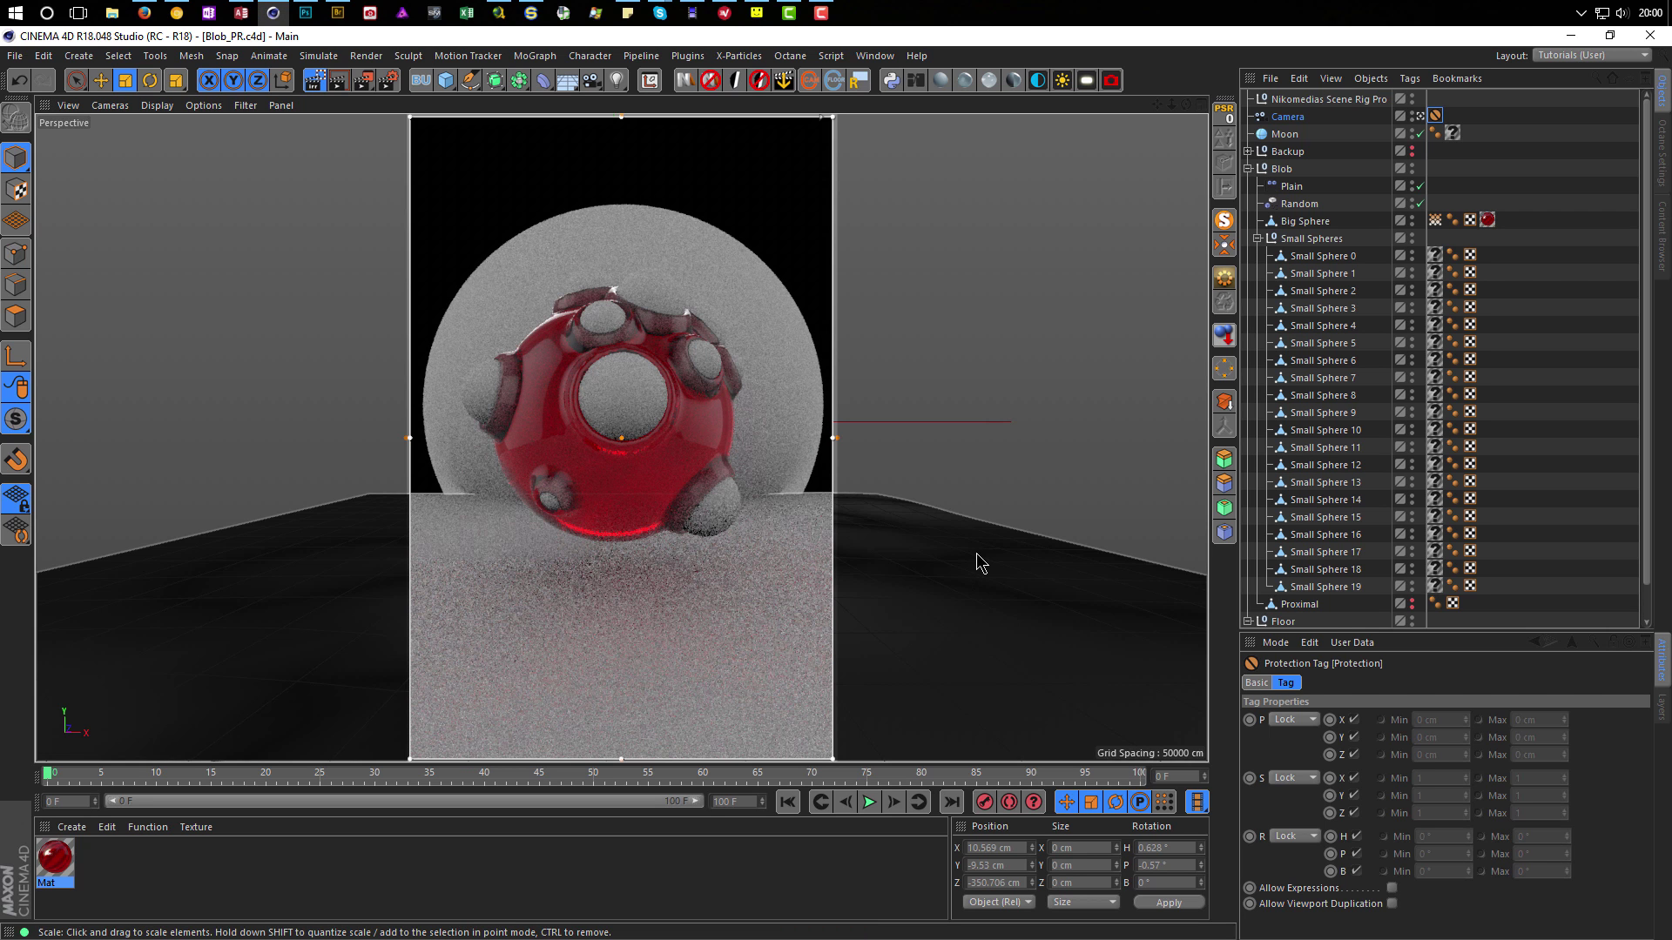
Lower the red glass material's transparency brightness, trying 50% and settling on 70%, and close the material editor.
{"action": "double_click", "coordinate": [54, 858]}
{"action": "left_click_drag", "start_coordinate": [633, 119], "coordinate": [1224, 156]}
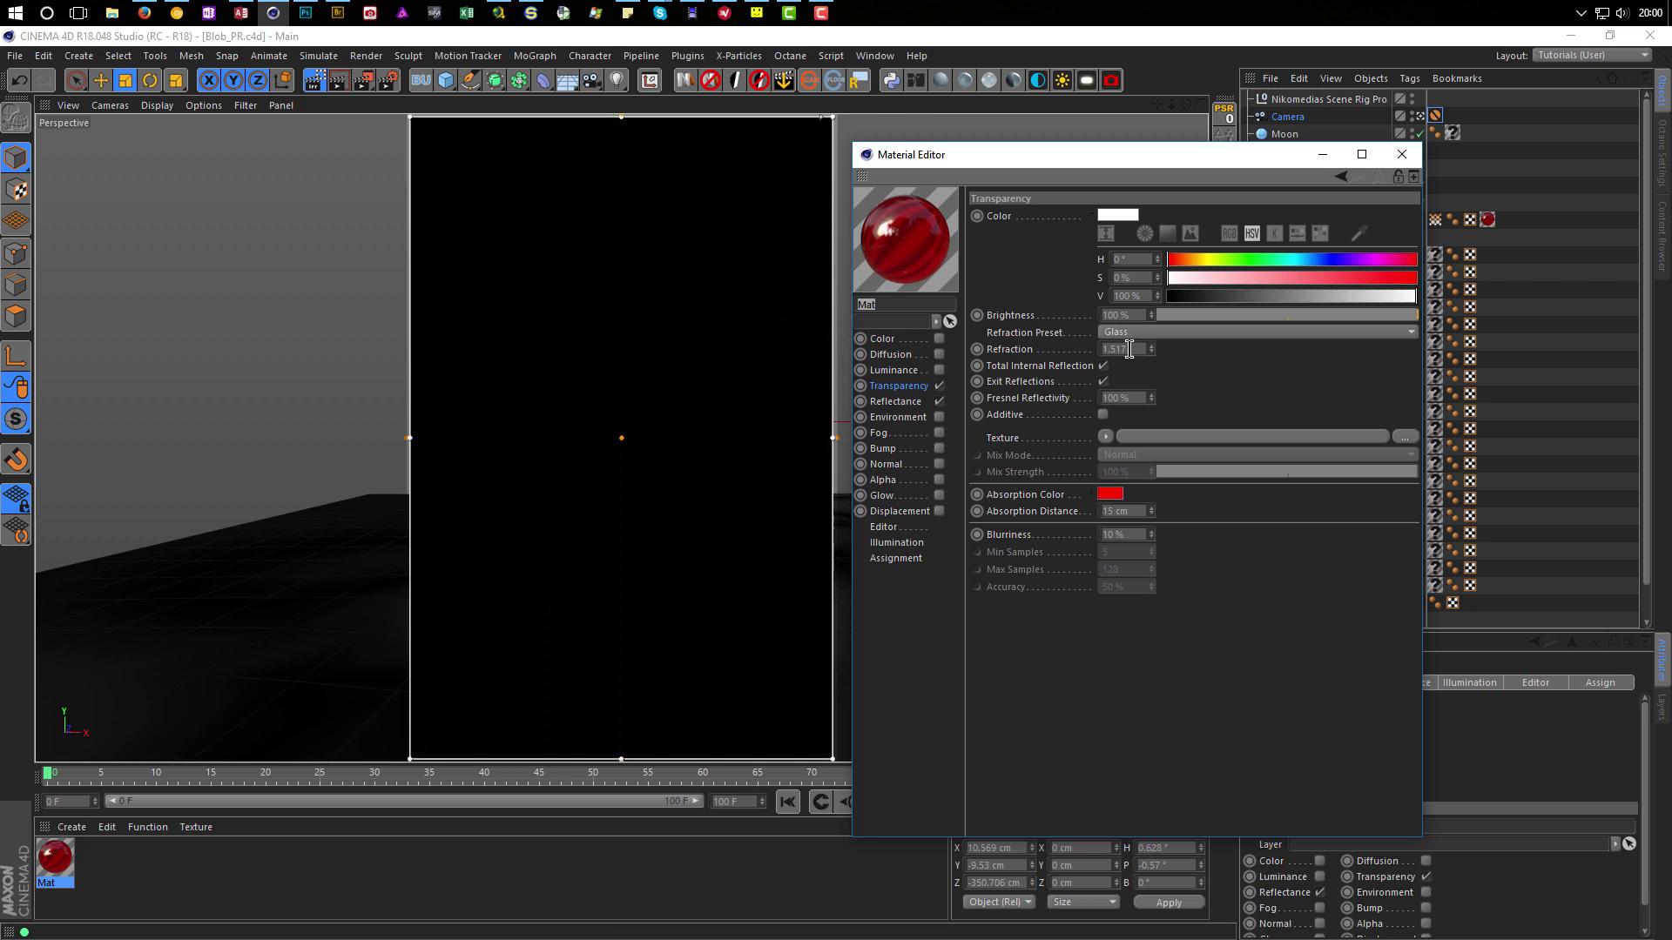
{"action": "left_click", "coordinate": [1139, 316]}
{"action": "type", "text": "50"}
{"action": "key", "text": "Return"}
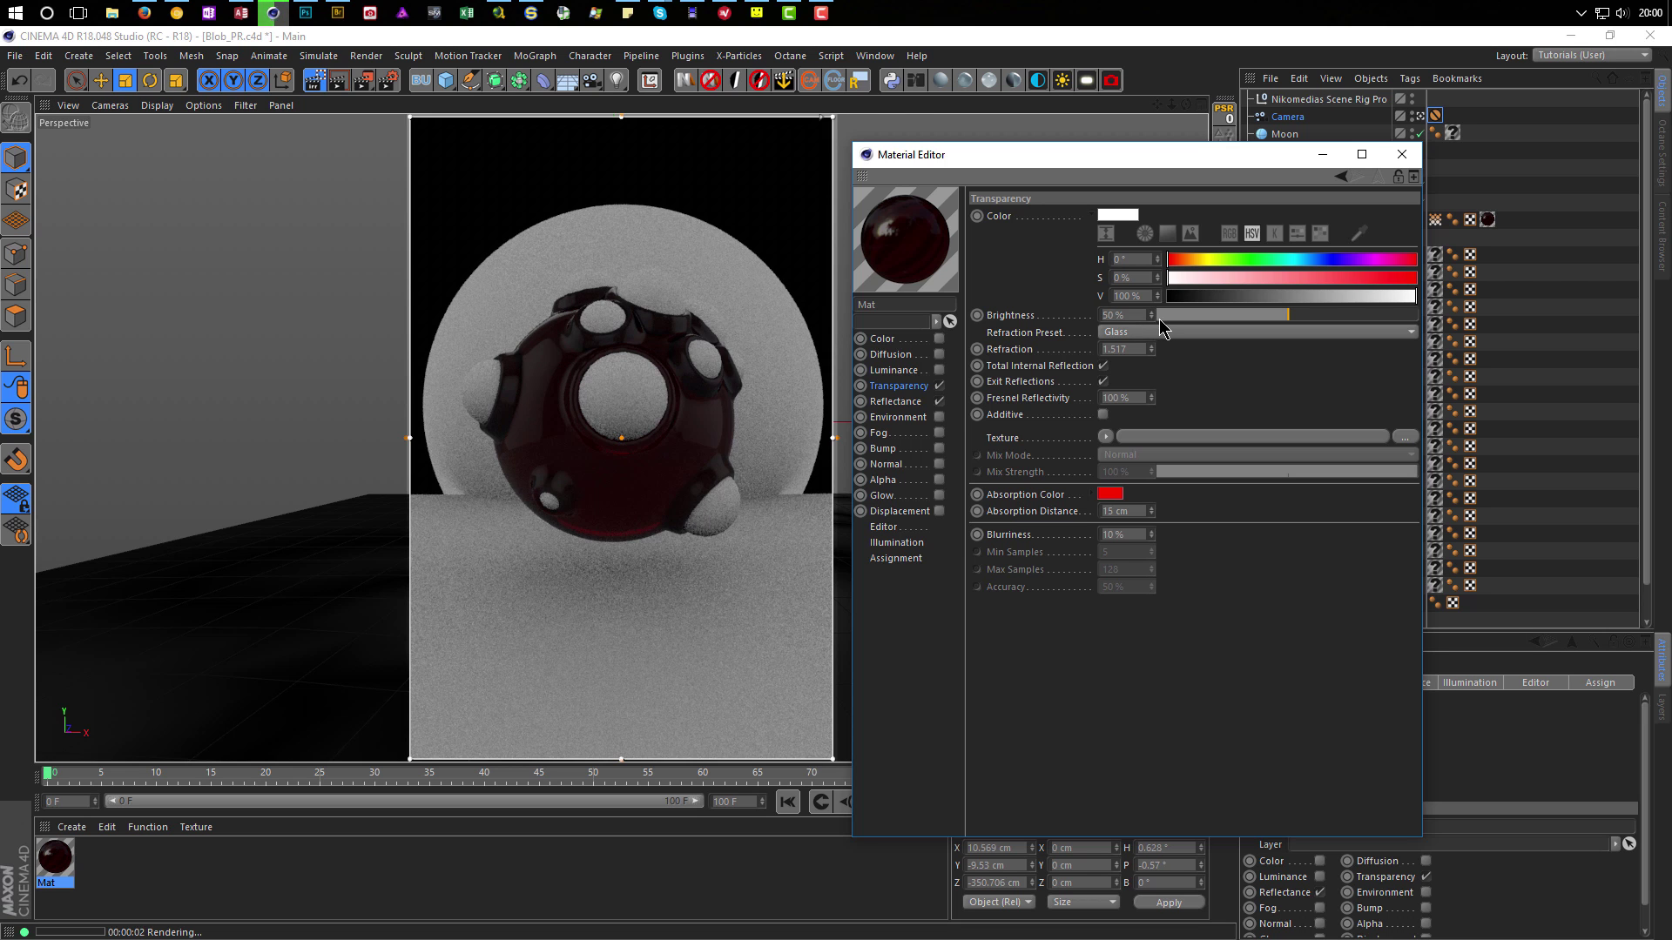
{"action": "left_click", "coordinate": [1140, 314]}
{"action": "type", "text": "70"}
{"action": "key", "text": "Return"}
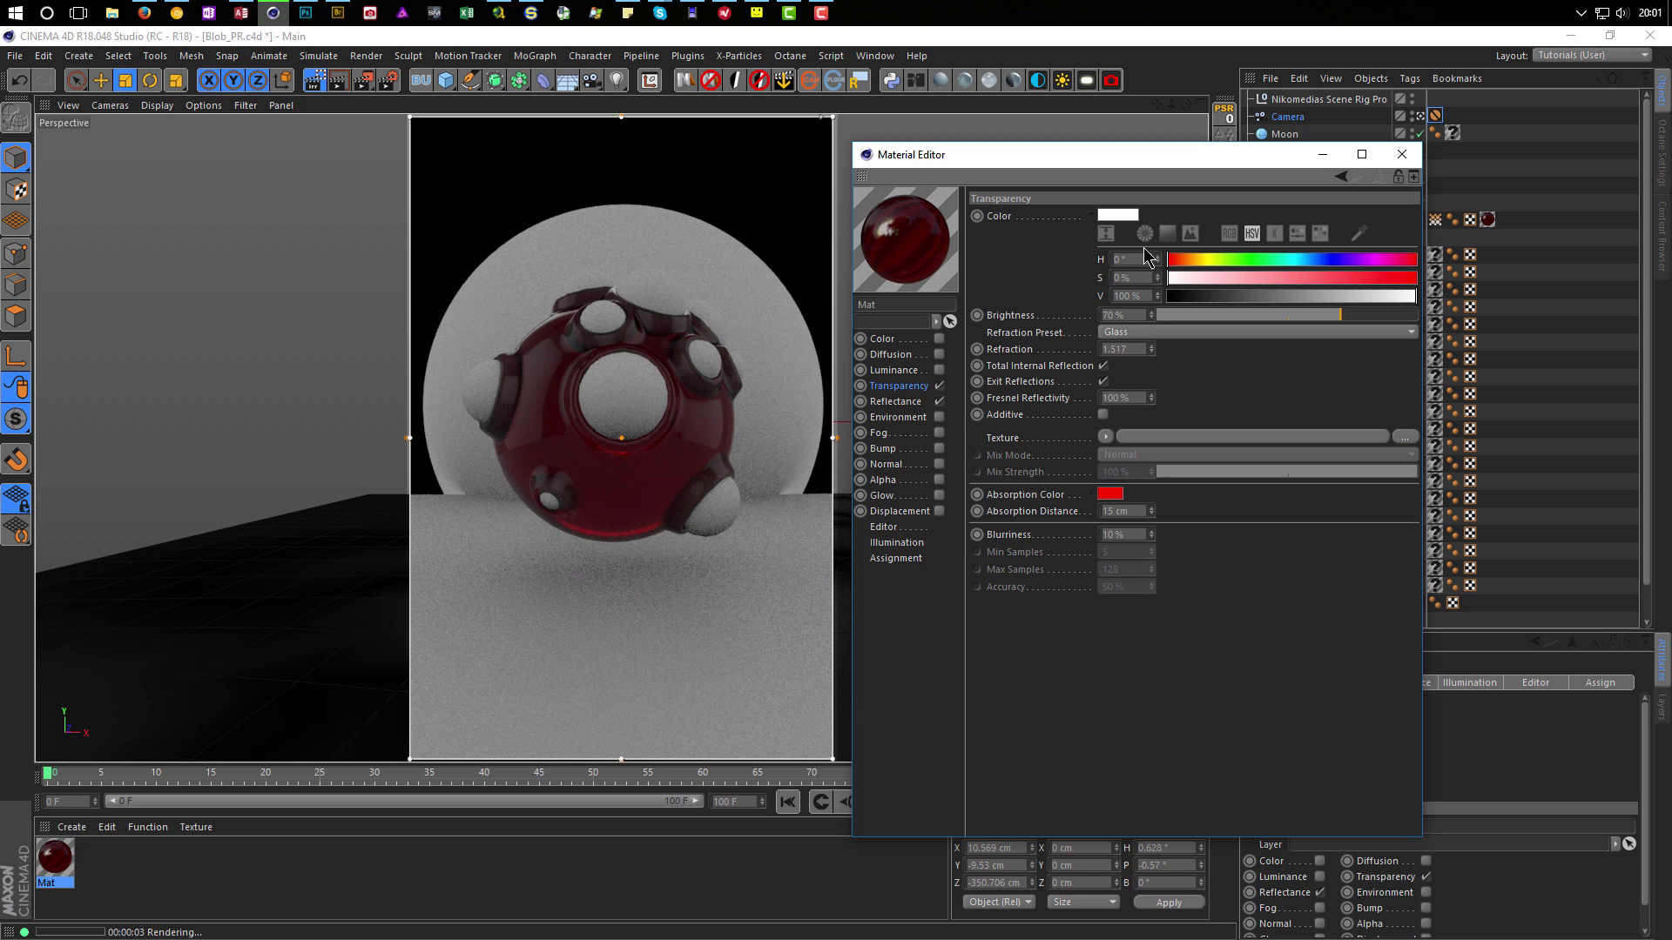
{"action": "left_click", "coordinate": [1401, 154]}
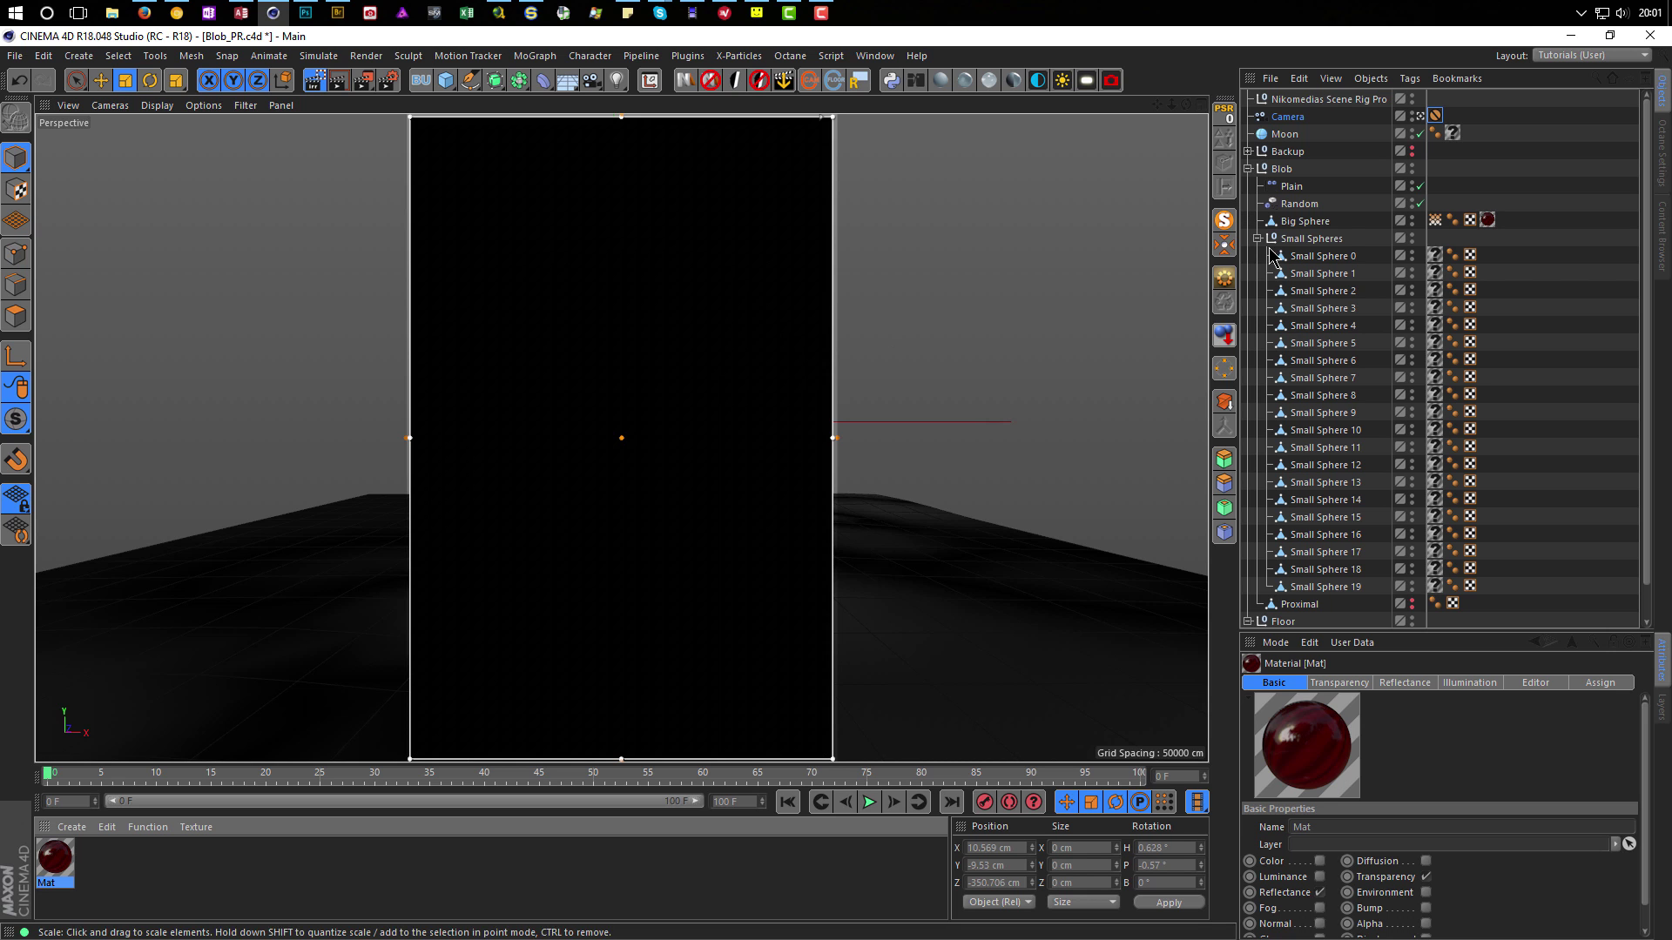
Load Frozen_Waterfall_Ref.hdr from the Outdoor HDRI collection as the Scene Rig Pro's HDRI file and close the content browser.
{"action": "left_click", "coordinate": [1355, 99]}
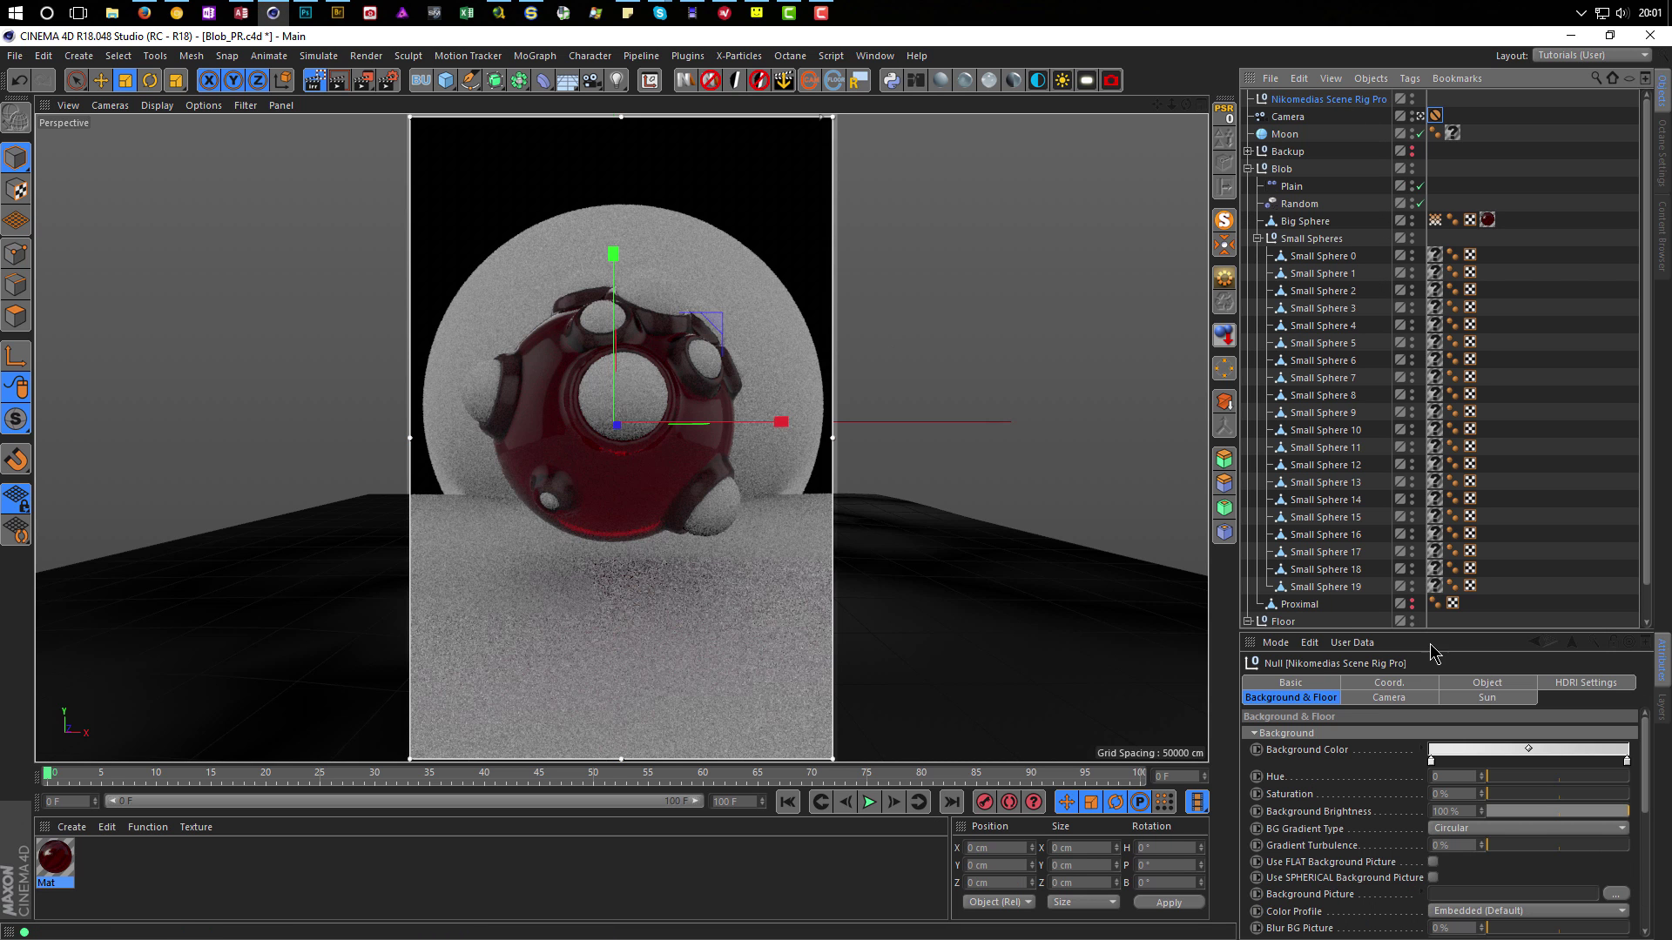
{"action": "left_click_drag", "start_coordinate": [1432, 633], "coordinate": [1444, 408]}
{"action": "left_click", "coordinate": [1577, 462]}
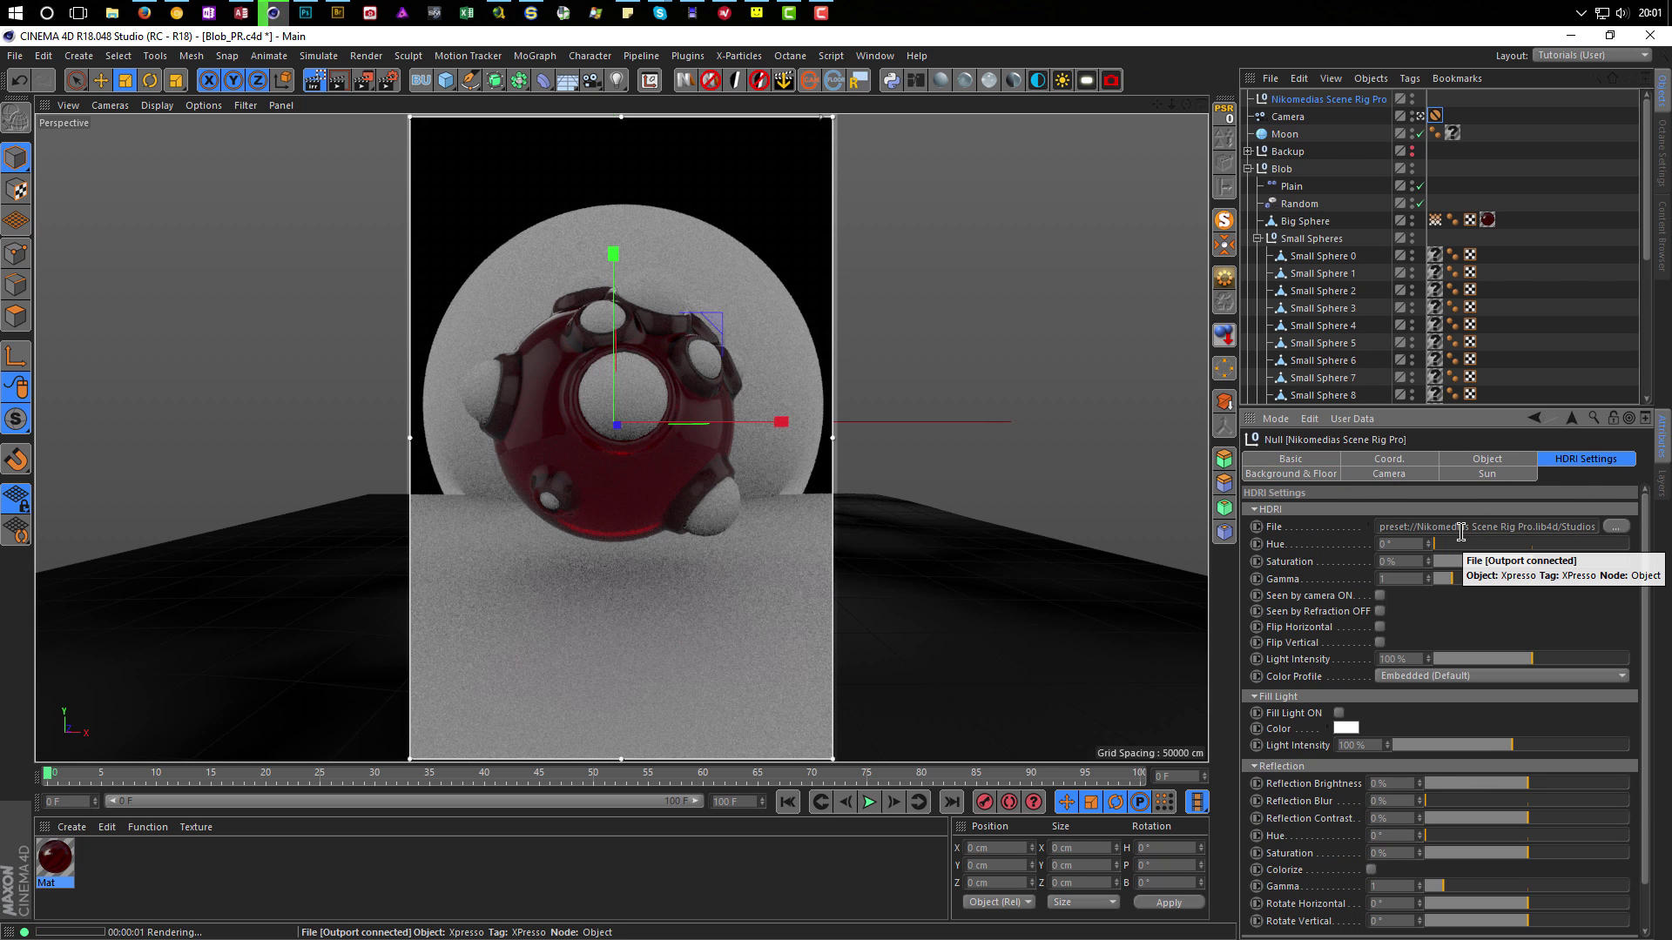
{"action": "key", "text": "shift+F8"}
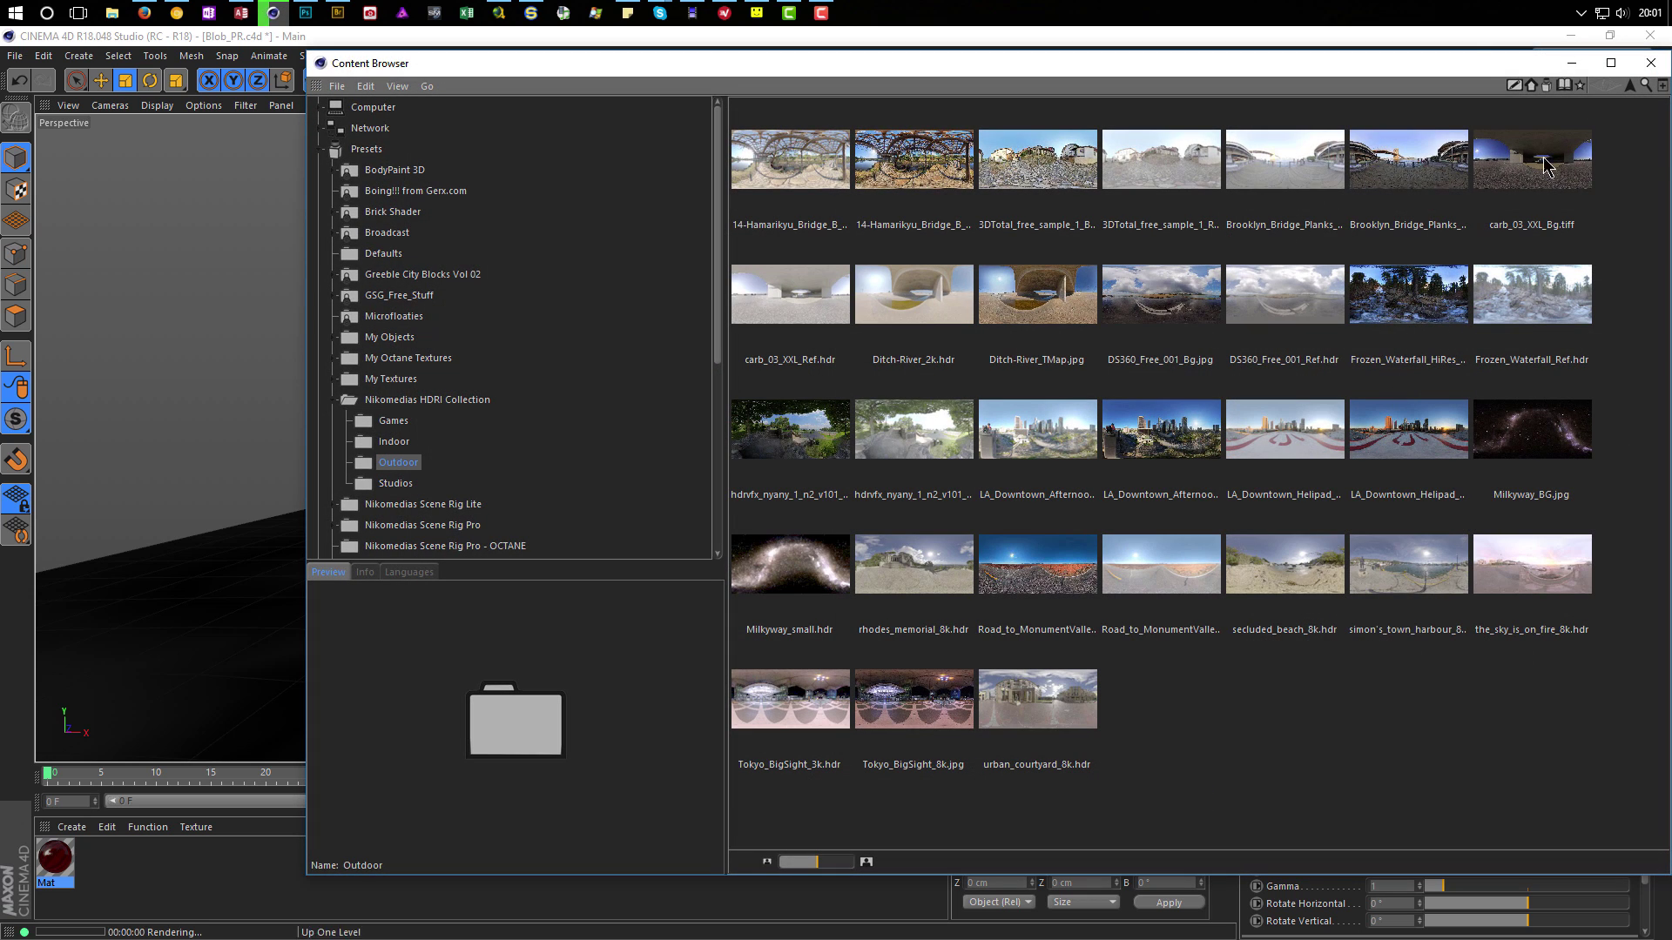
{"action": "left_click_drag", "start_coordinate": [1450, 62], "coordinate": [1184, 66]}
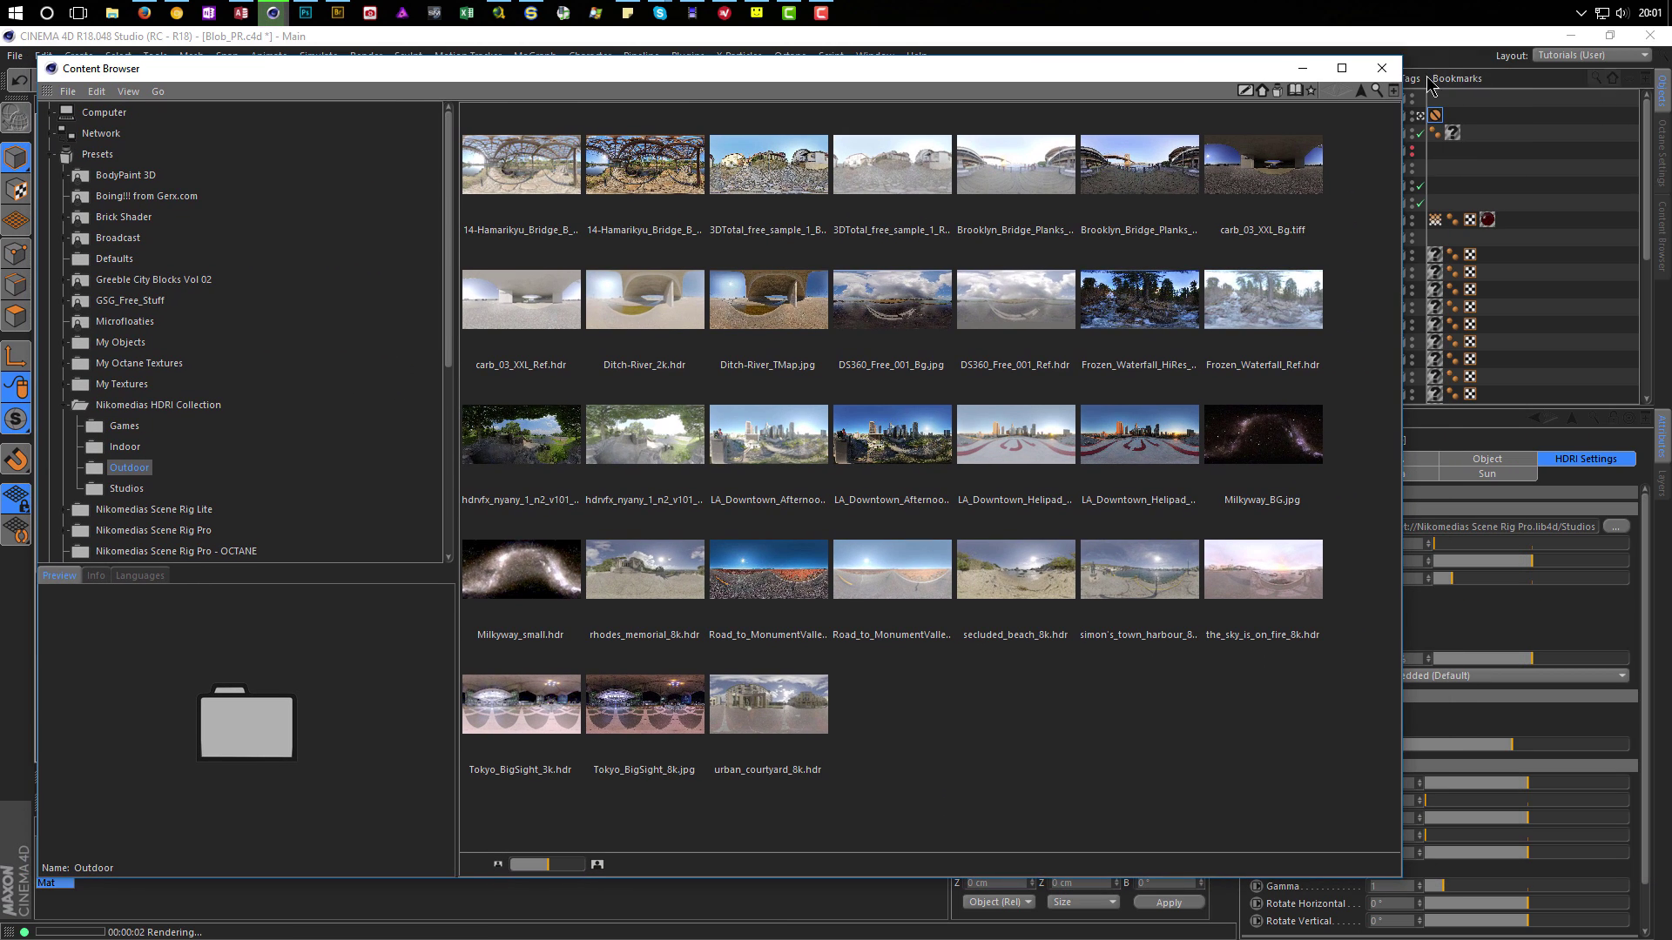
{"action": "left_click_drag", "start_coordinate": [1400, 58], "coordinate": [1026, 363]}
{"action": "left_click_drag", "start_coordinate": [853, 378], "coordinate": [901, 187]}
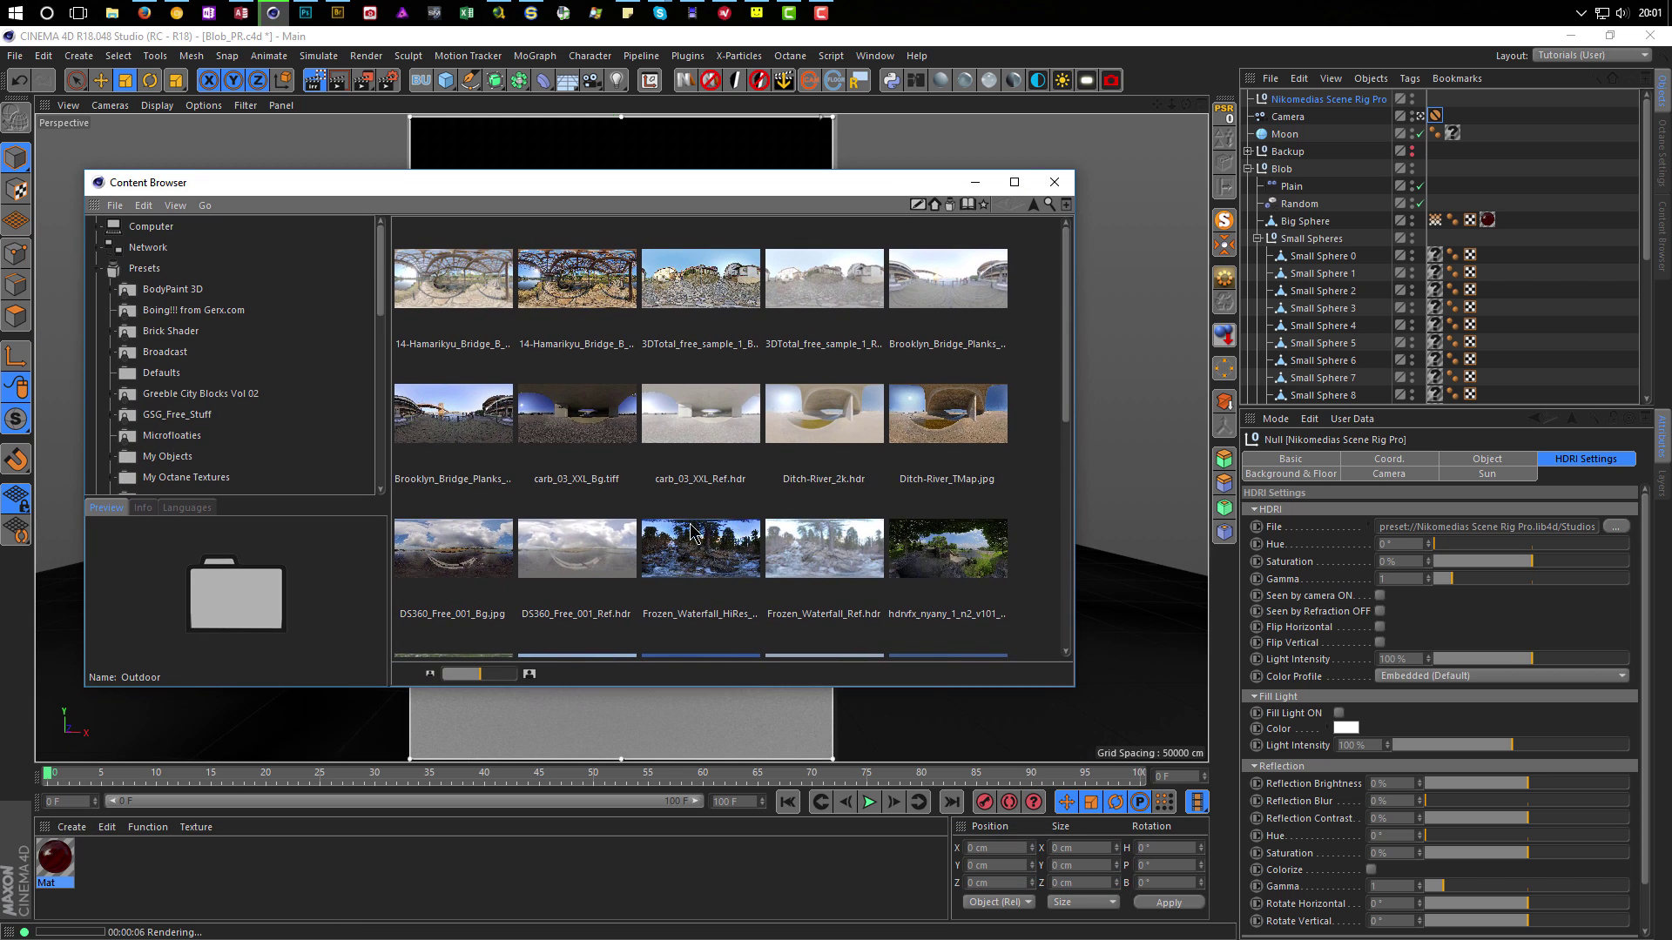
{"action": "left_click", "coordinate": [811, 560]}
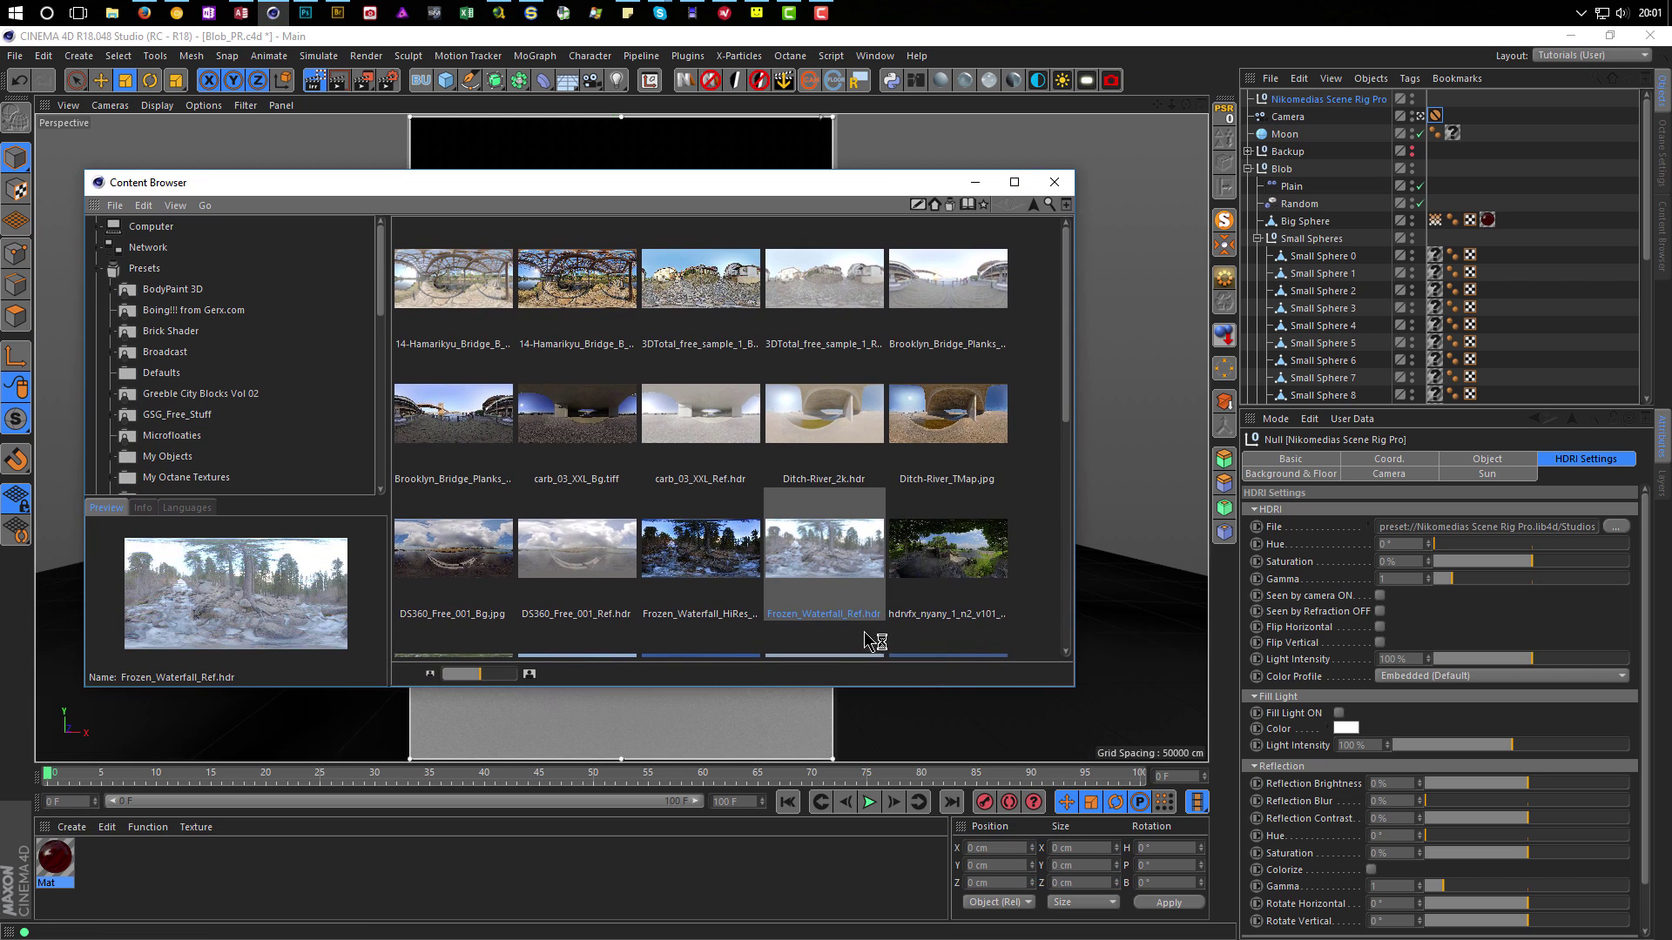
{"action": "left_click_drag", "start_coordinate": [968, 687], "coordinate": [968, 762]}
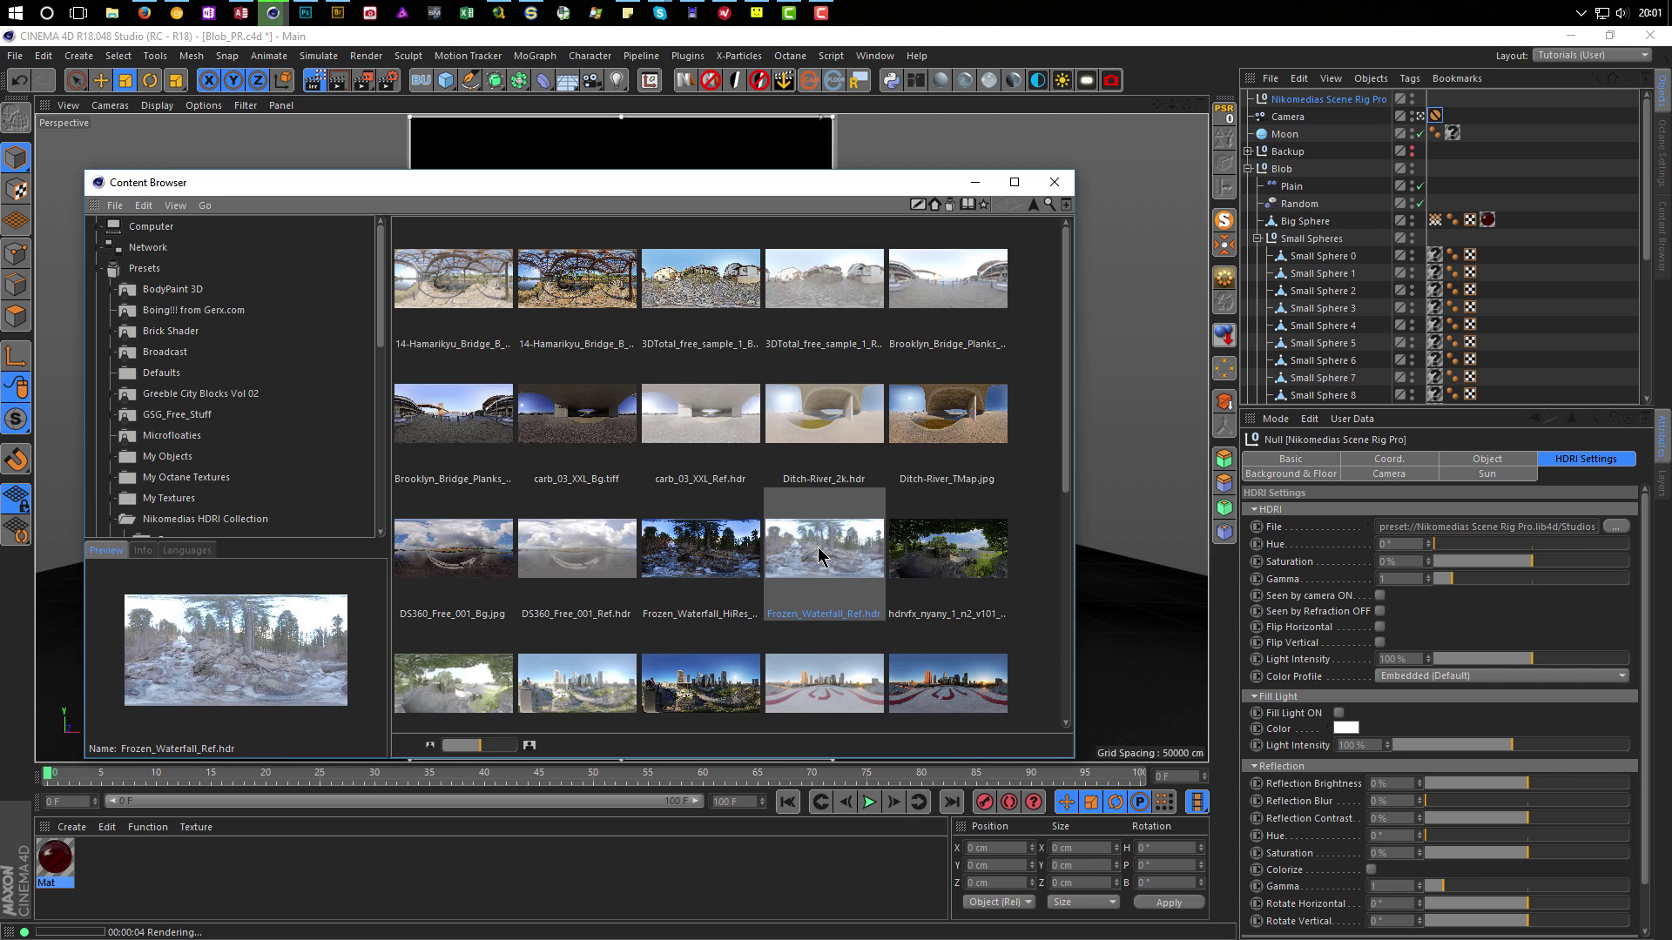
{"action": "left_click_drag", "start_coordinate": [819, 549], "coordinate": [1424, 526]}
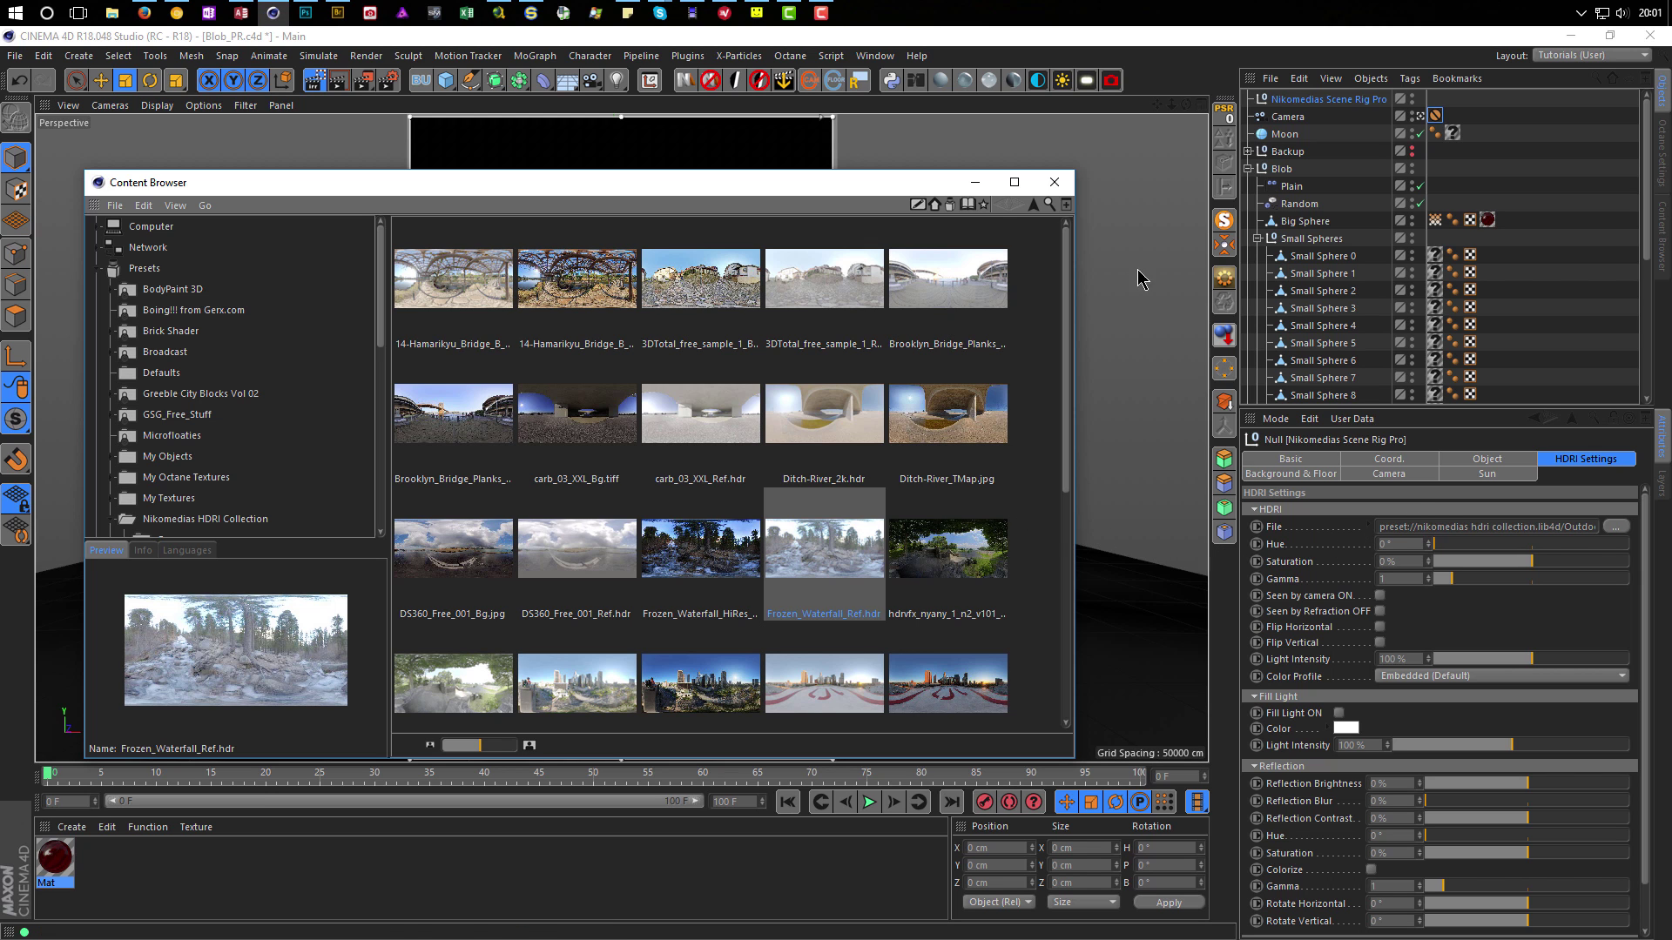
{"action": "left_click", "coordinate": [1054, 182]}
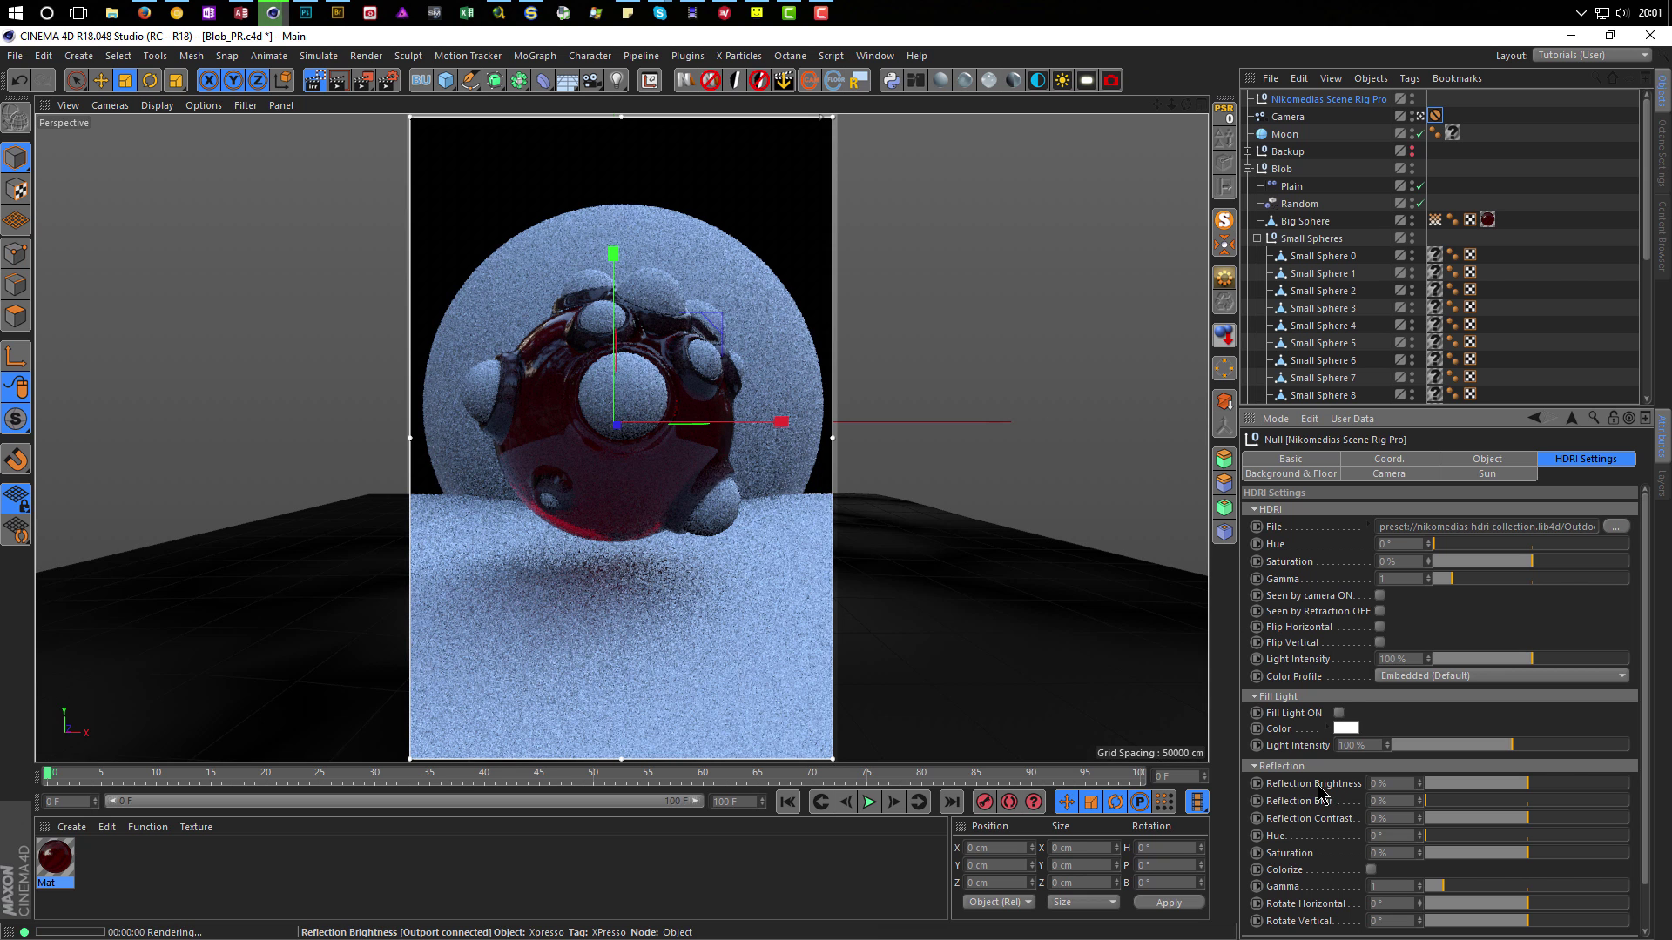
Set the Scene Rig Pro's HDRI reflection brightness to 10%.
{"action": "double_click", "coordinate": [1391, 786]}
{"action": "type", "text": "10"}
{"action": "key", "text": "Return"}
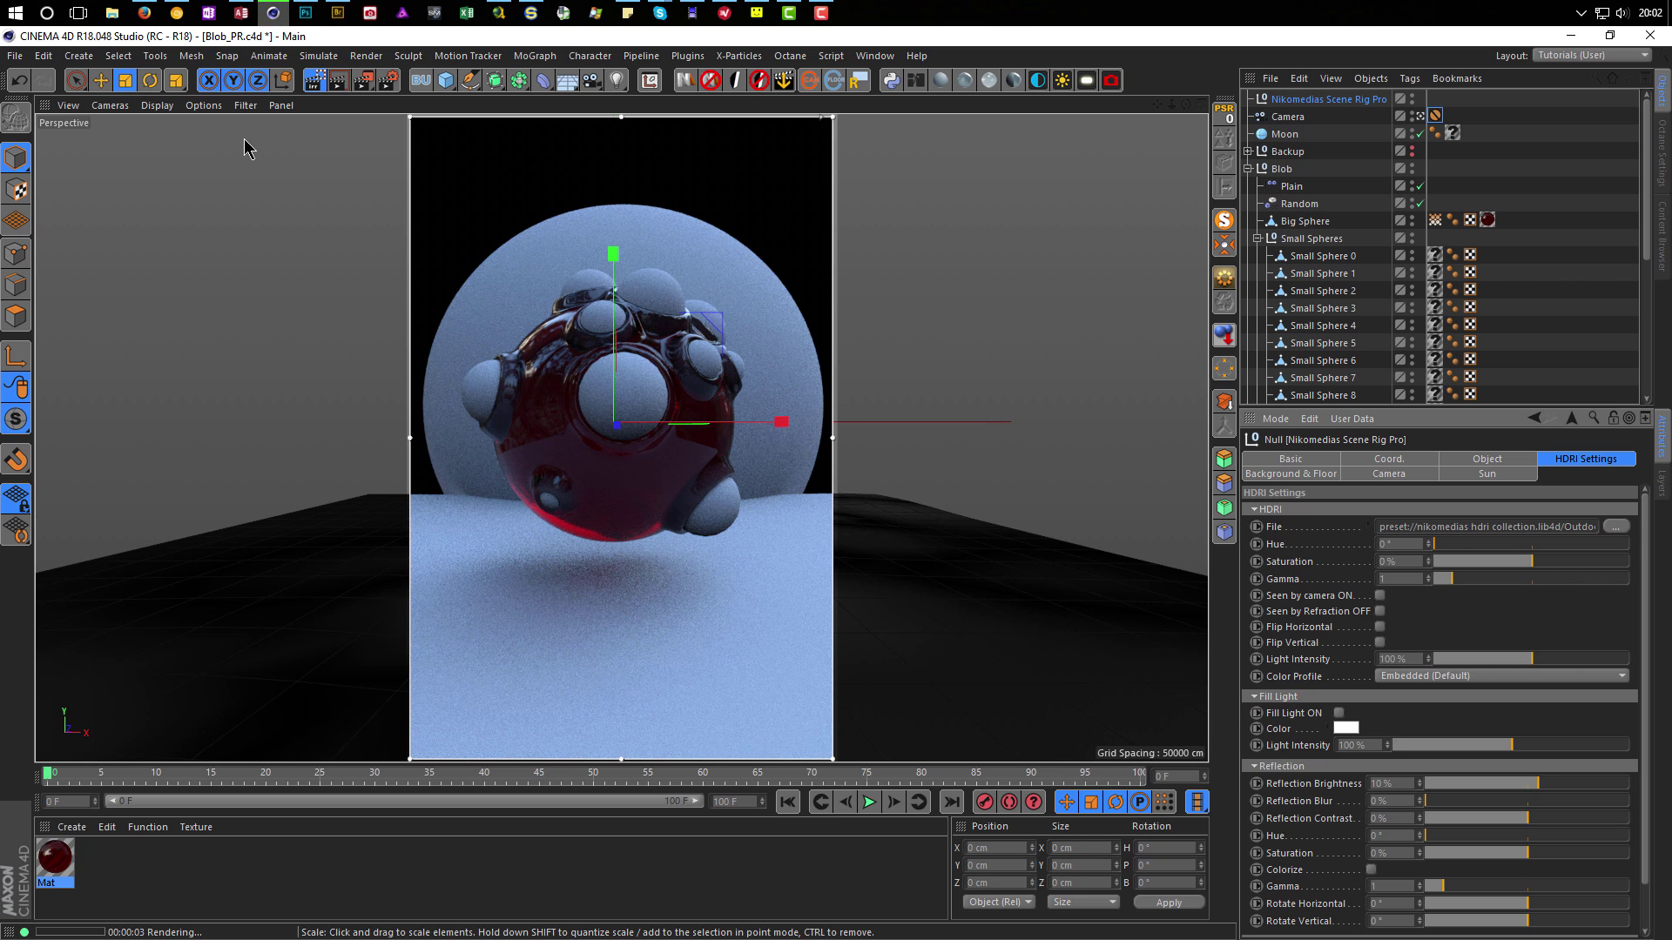
Enable bump on the red glass material with a Noise shader of type Nutous, close the material editor and render the view.
{"action": "double_click", "coordinate": [56, 860]}
{"action": "left_click_drag", "start_coordinate": [359, 117], "coordinate": [950, 151]}
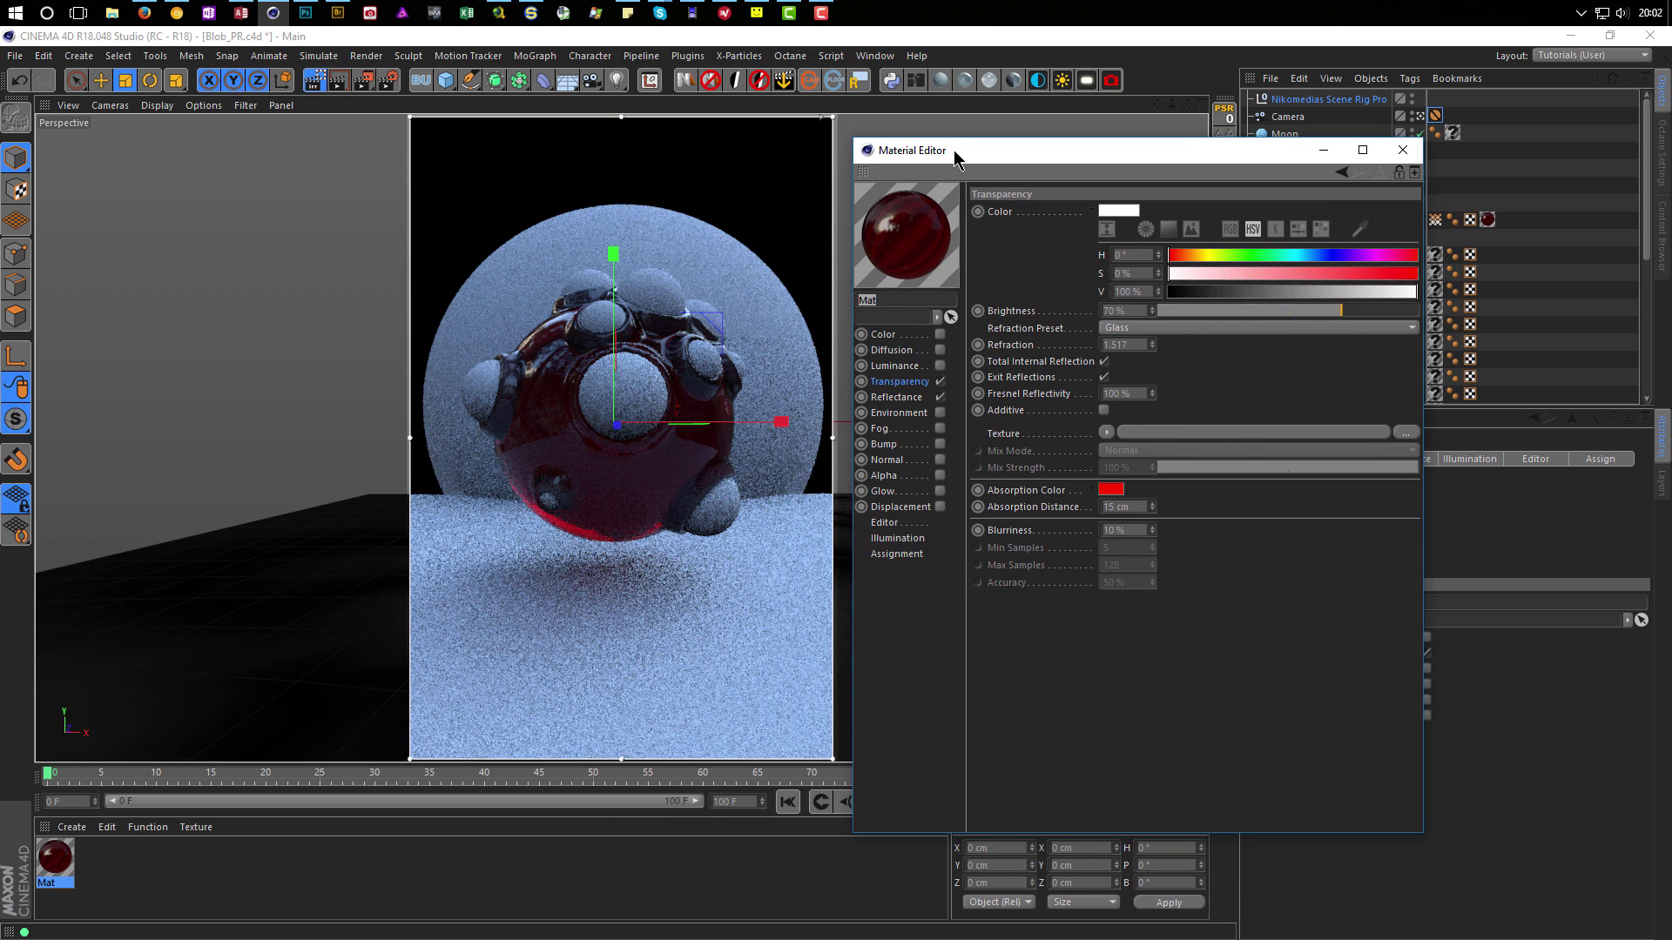
{"action": "left_click", "coordinate": [940, 444]}
{"action": "left_click", "coordinate": [1073, 287]}
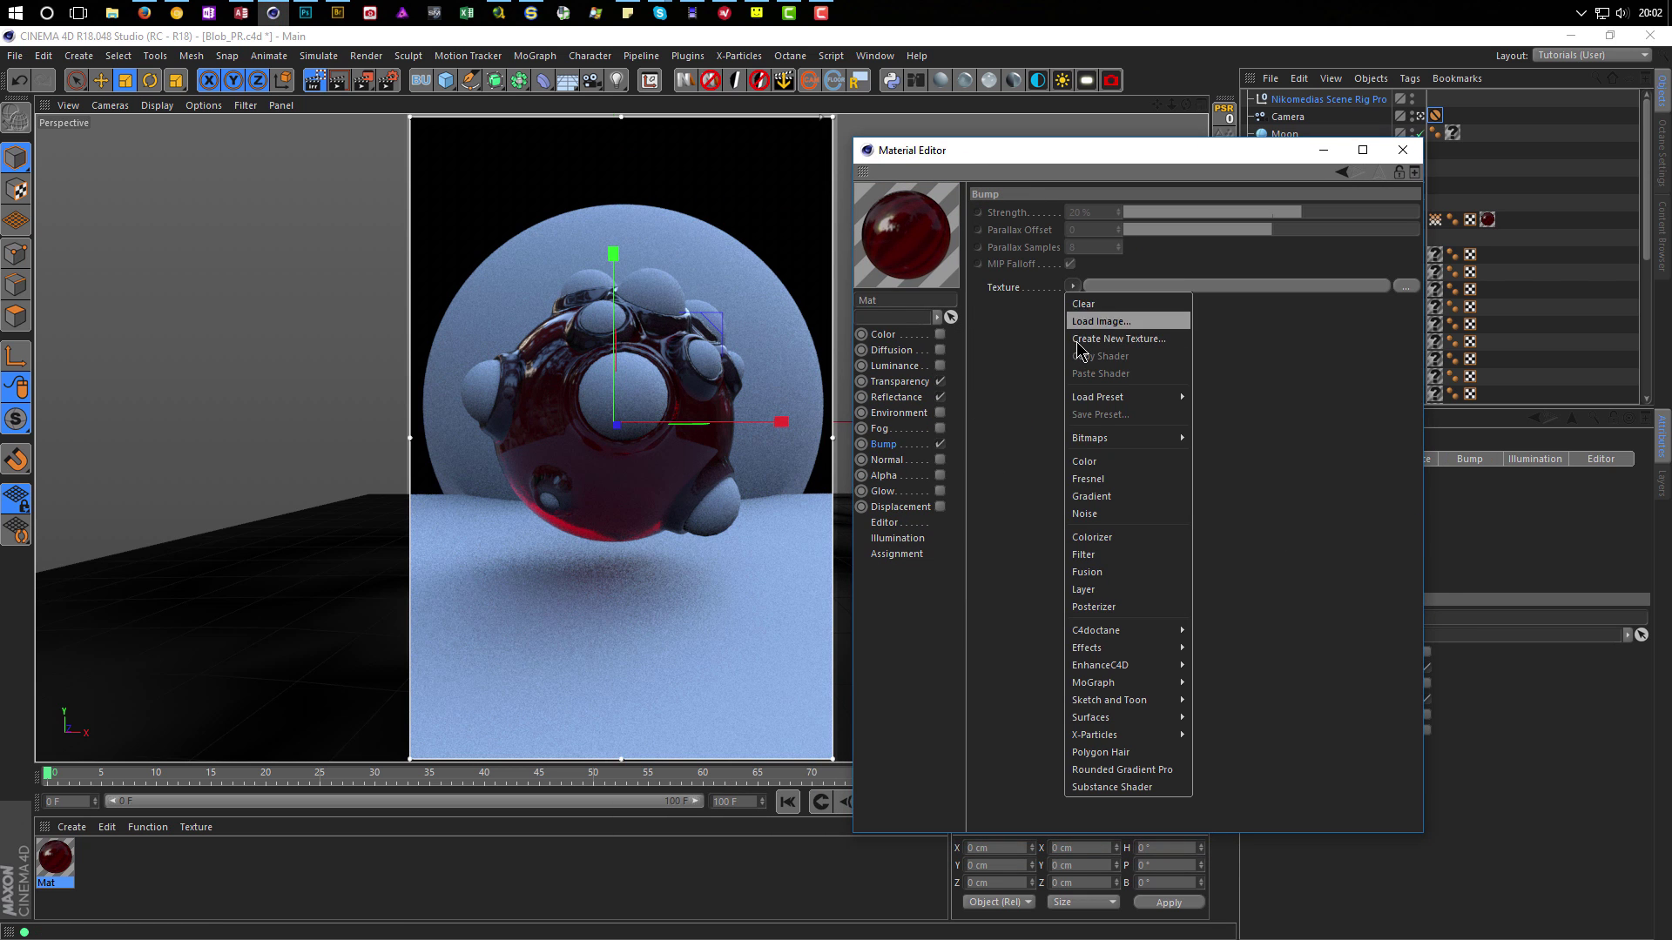
{"action": "left_click", "coordinate": [1106, 515]}
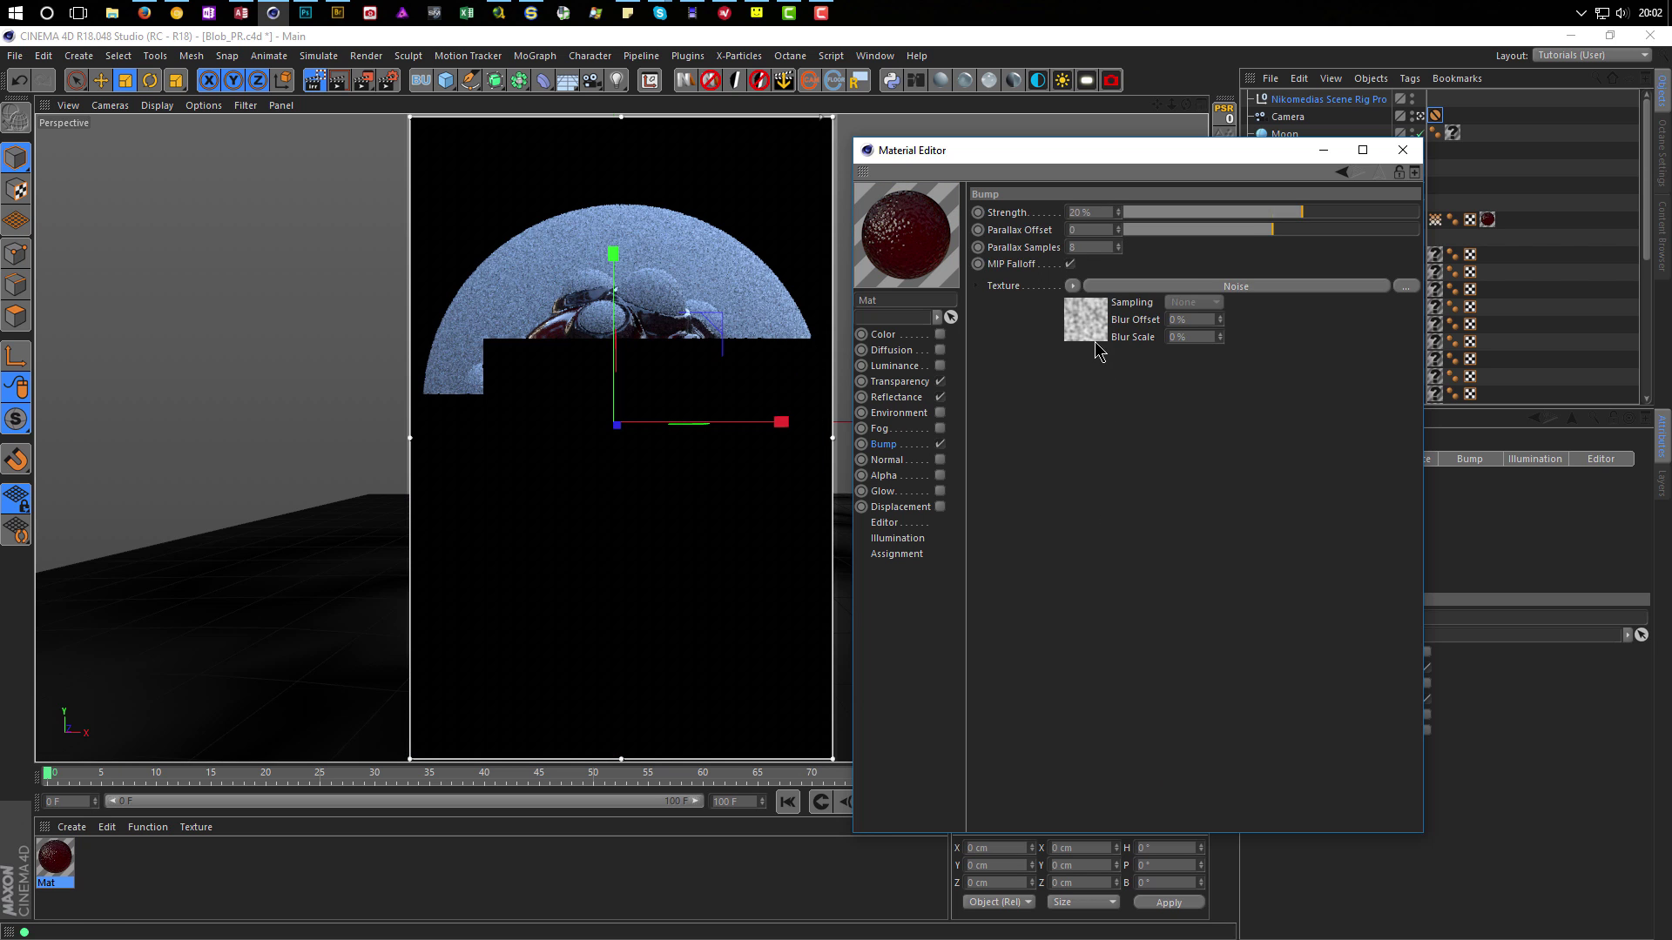
{"action": "left_click", "coordinate": [1099, 335]}
{"action": "left_click", "coordinate": [1108, 384]}
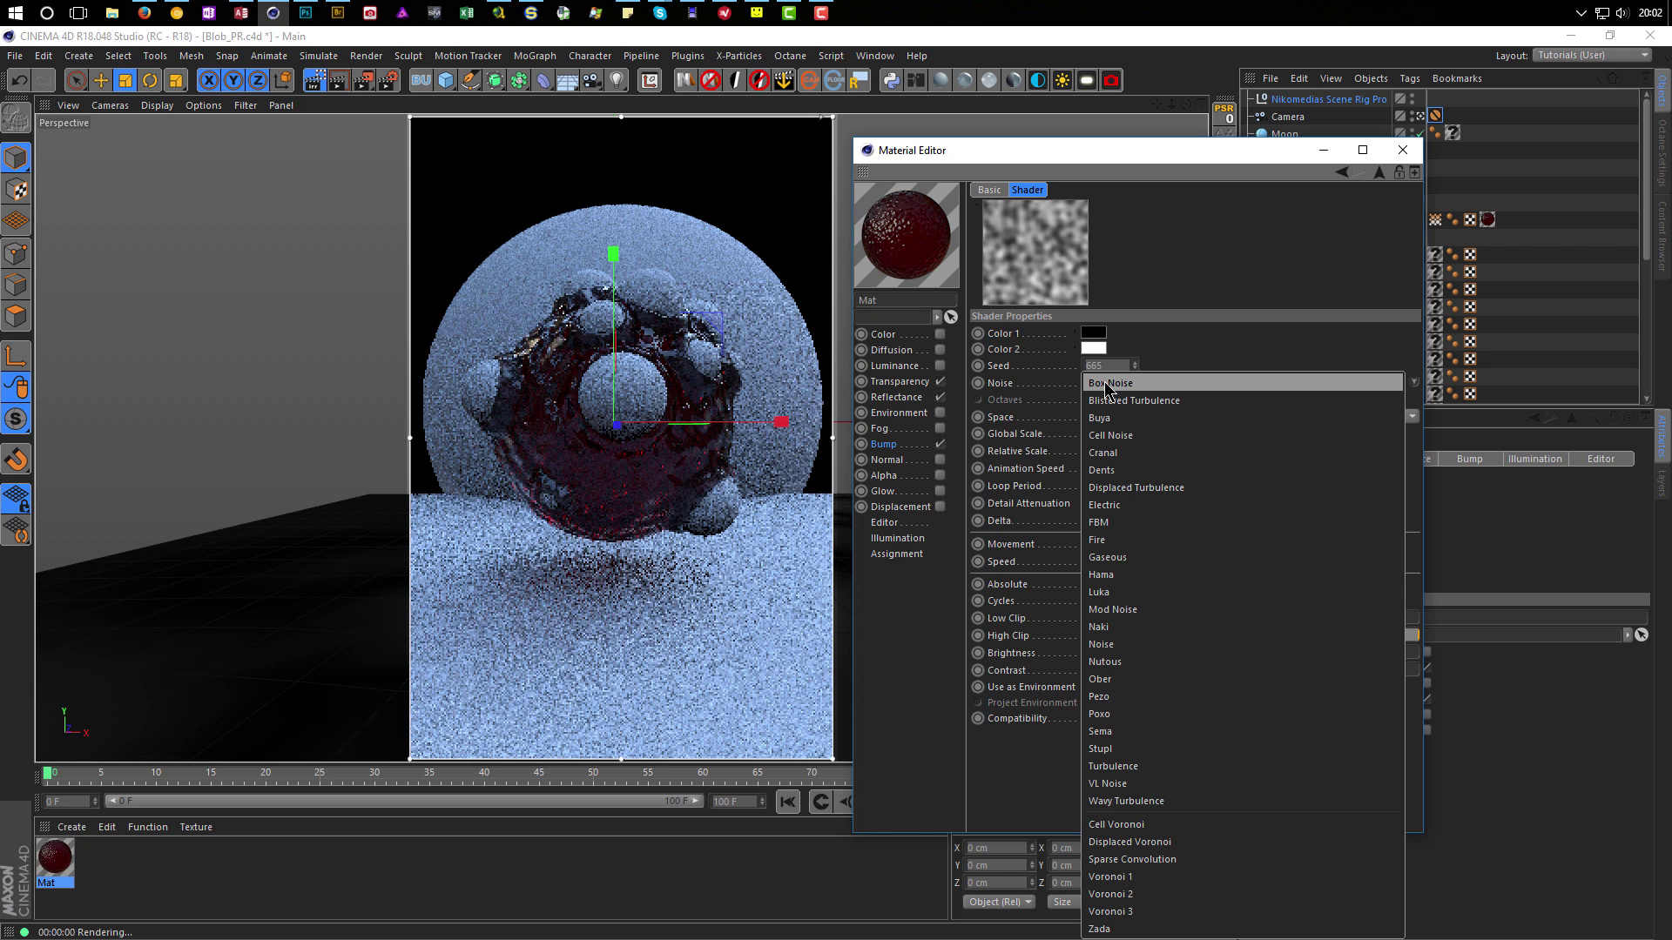
{"action": "left_click", "coordinate": [1179, 660]}
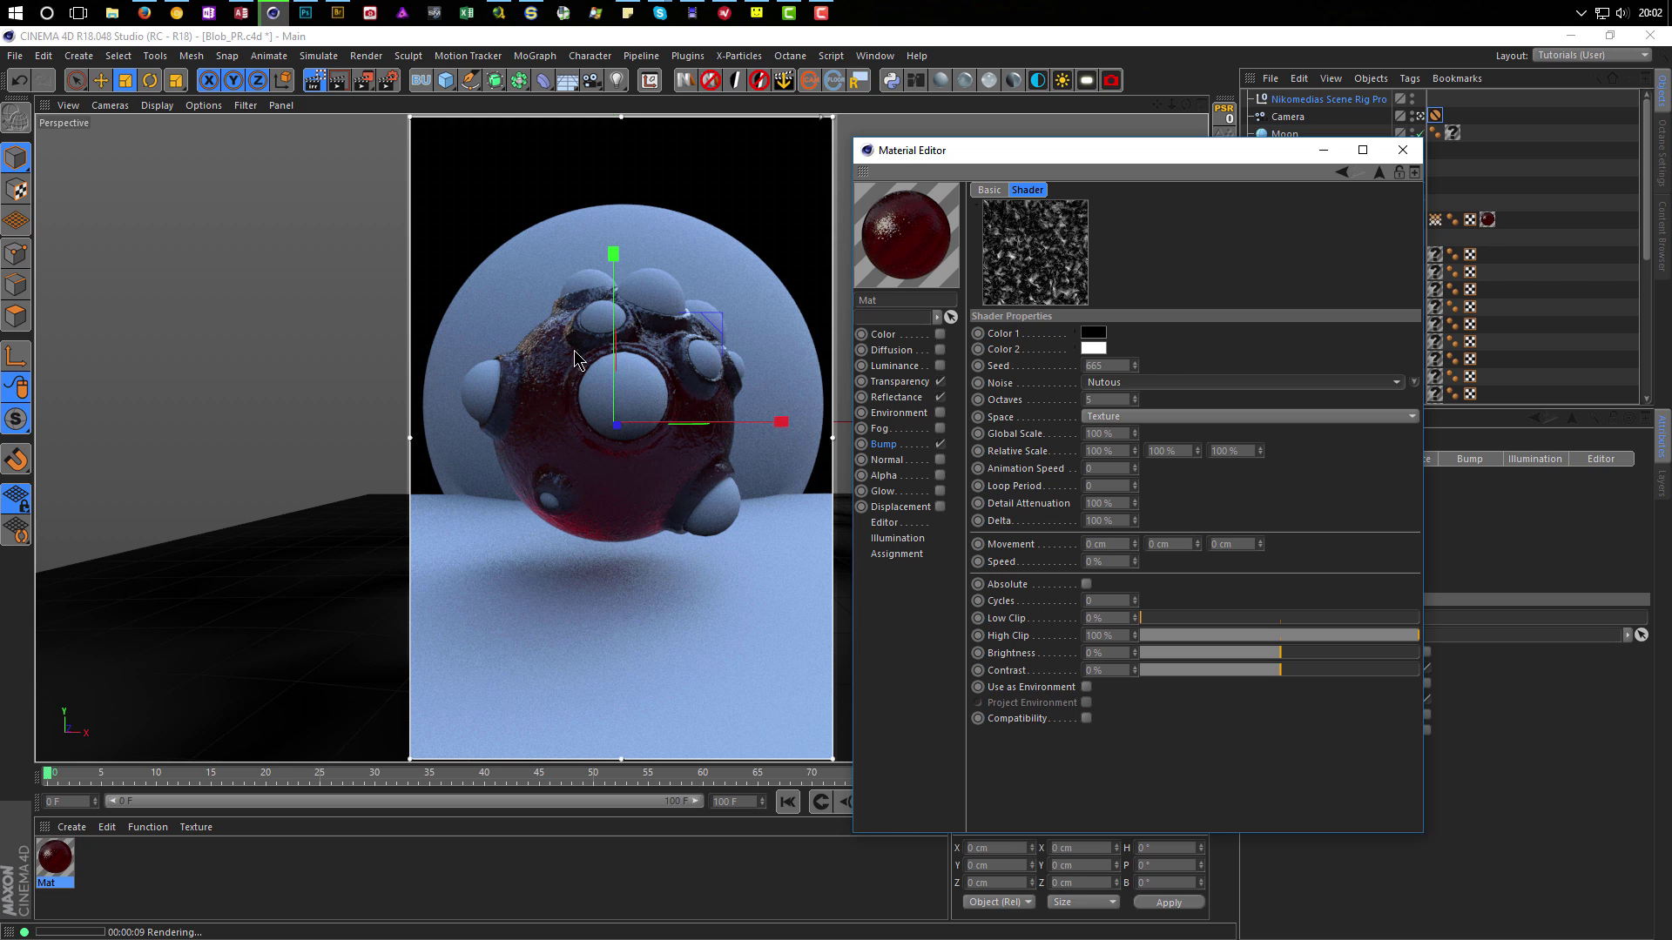
{"action": "left_click", "coordinate": [1412, 152]}
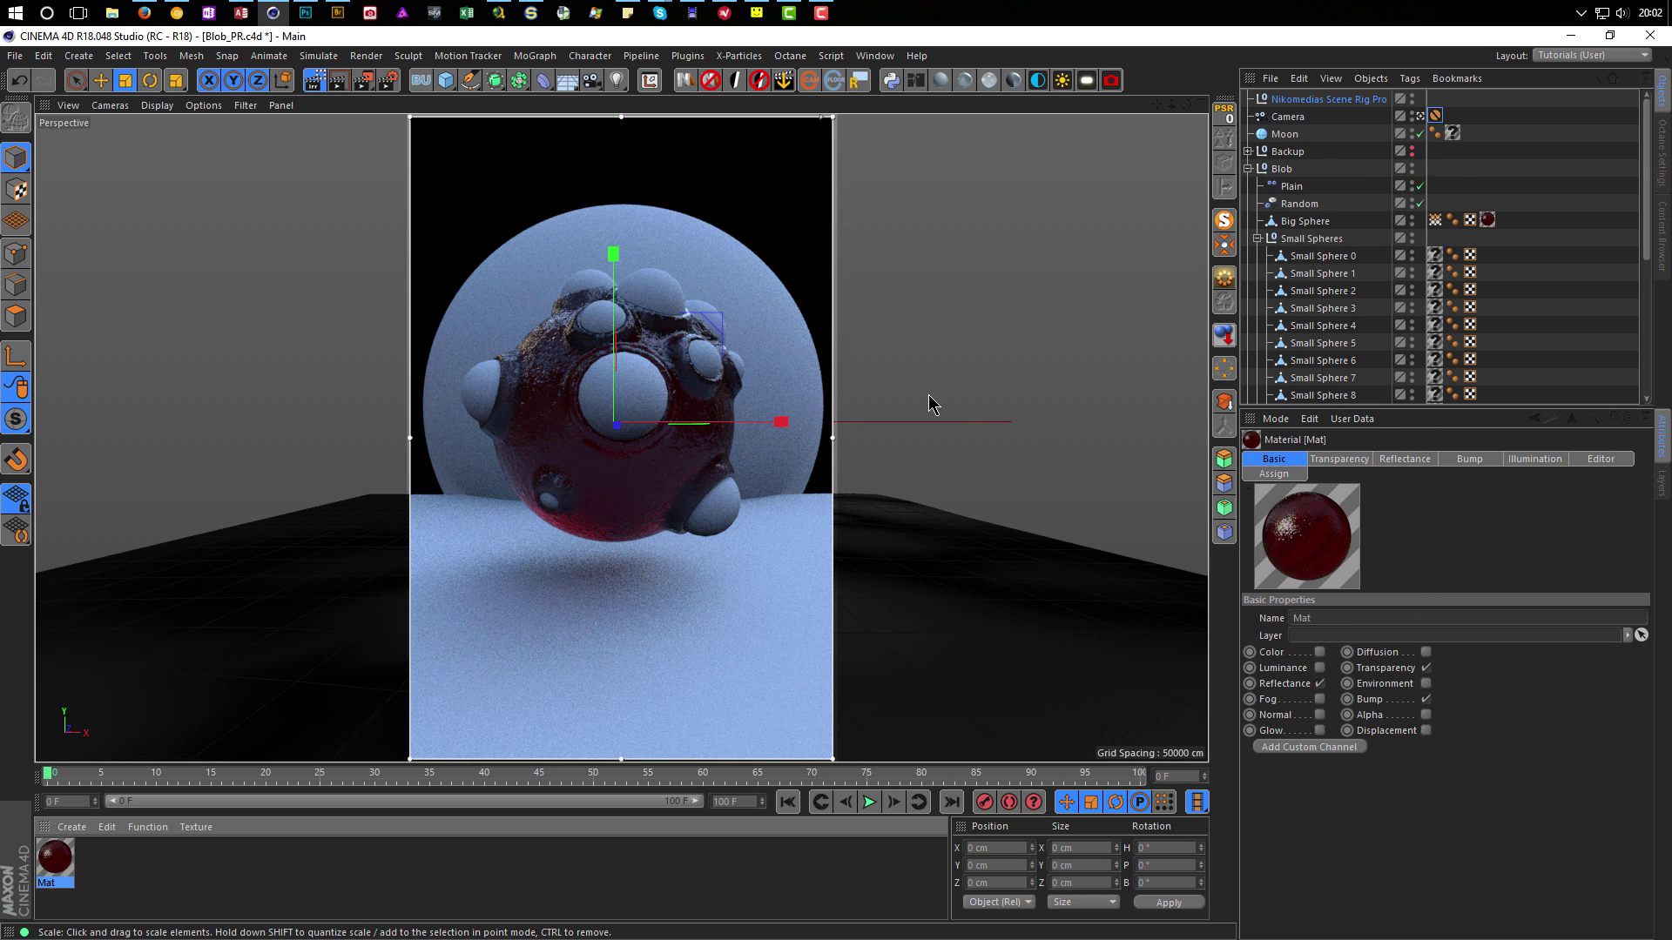
{"action": "key", "text": "ctrl+r"}
Duplicate the red glass material and rename the original as Big Sphere.
{"action": "left_click_drag", "start_coordinate": [1448, 410], "coordinate": [1448, 505]}
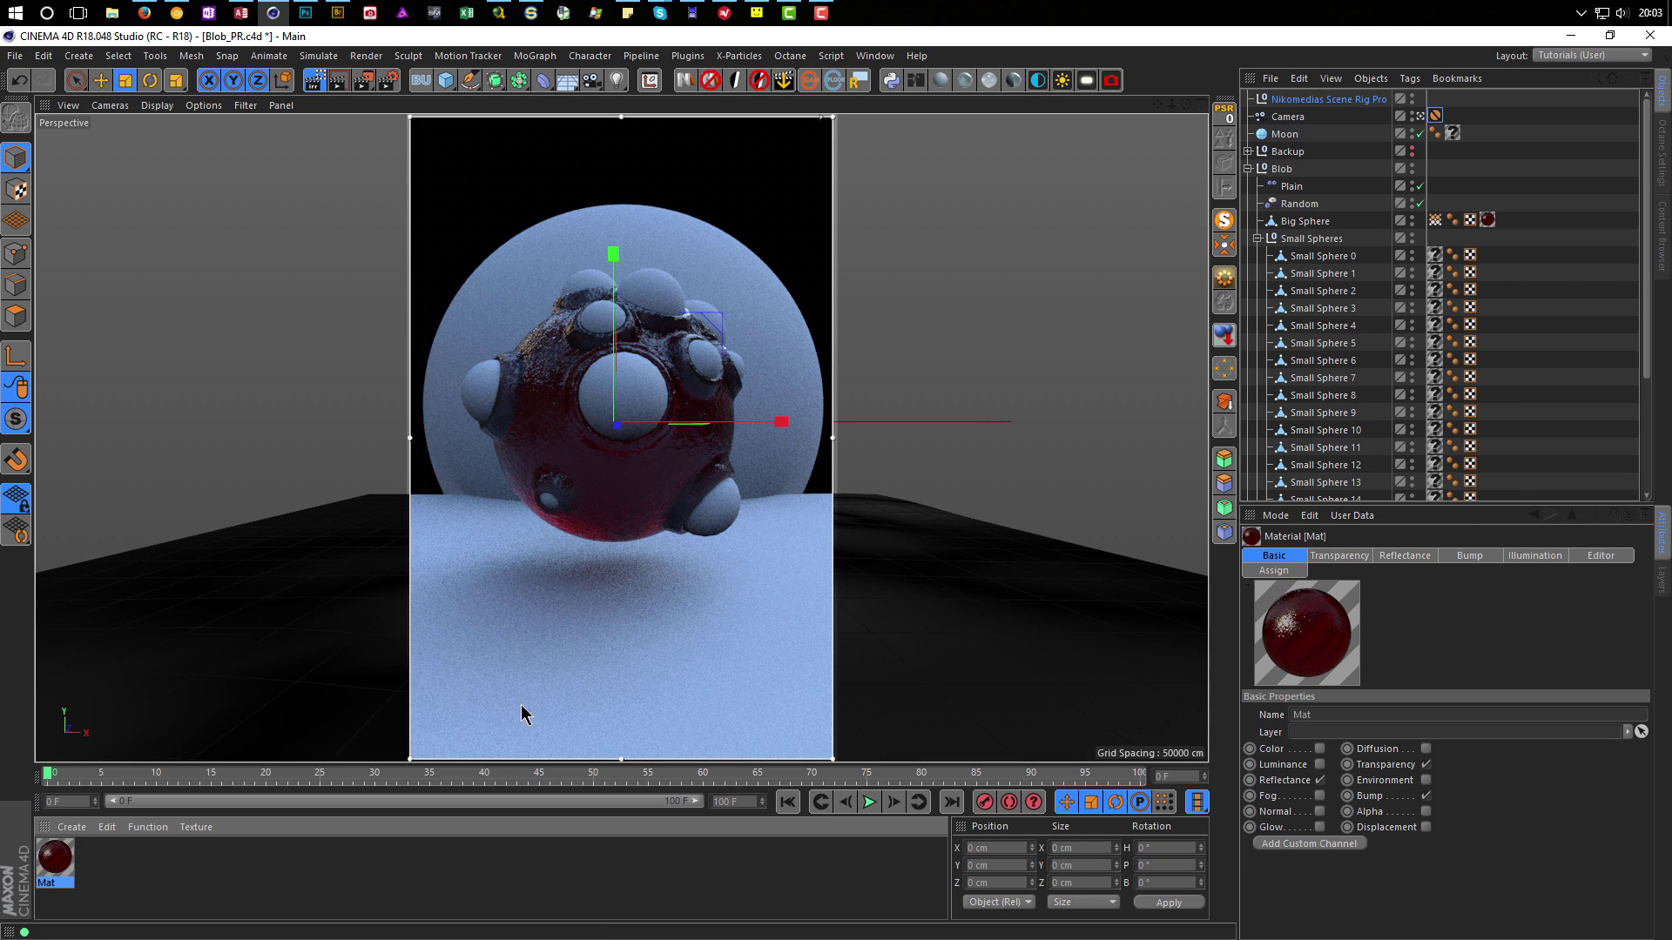
{"action": "left_click_drag", "start_coordinate": [54, 857], "coordinate": [107, 862], "text": "ctrl"}
{"action": "double_click", "coordinate": [66, 859]}
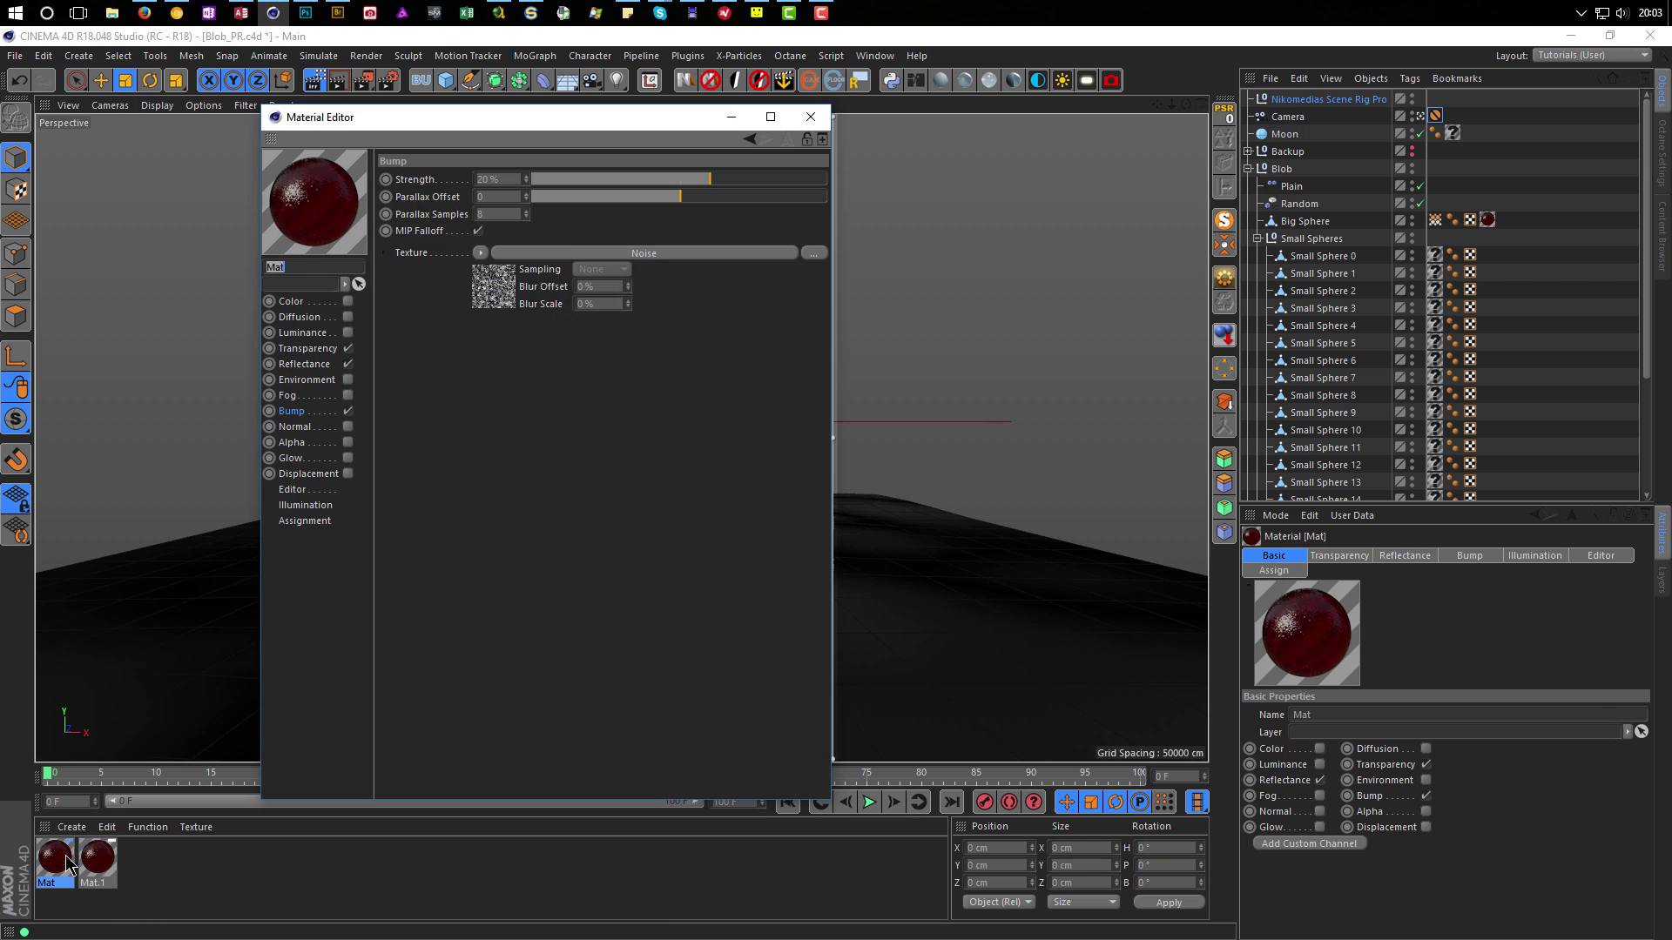
{"action": "type", "text": "Big Sphere"}
{"action": "key", "text": "Return"}
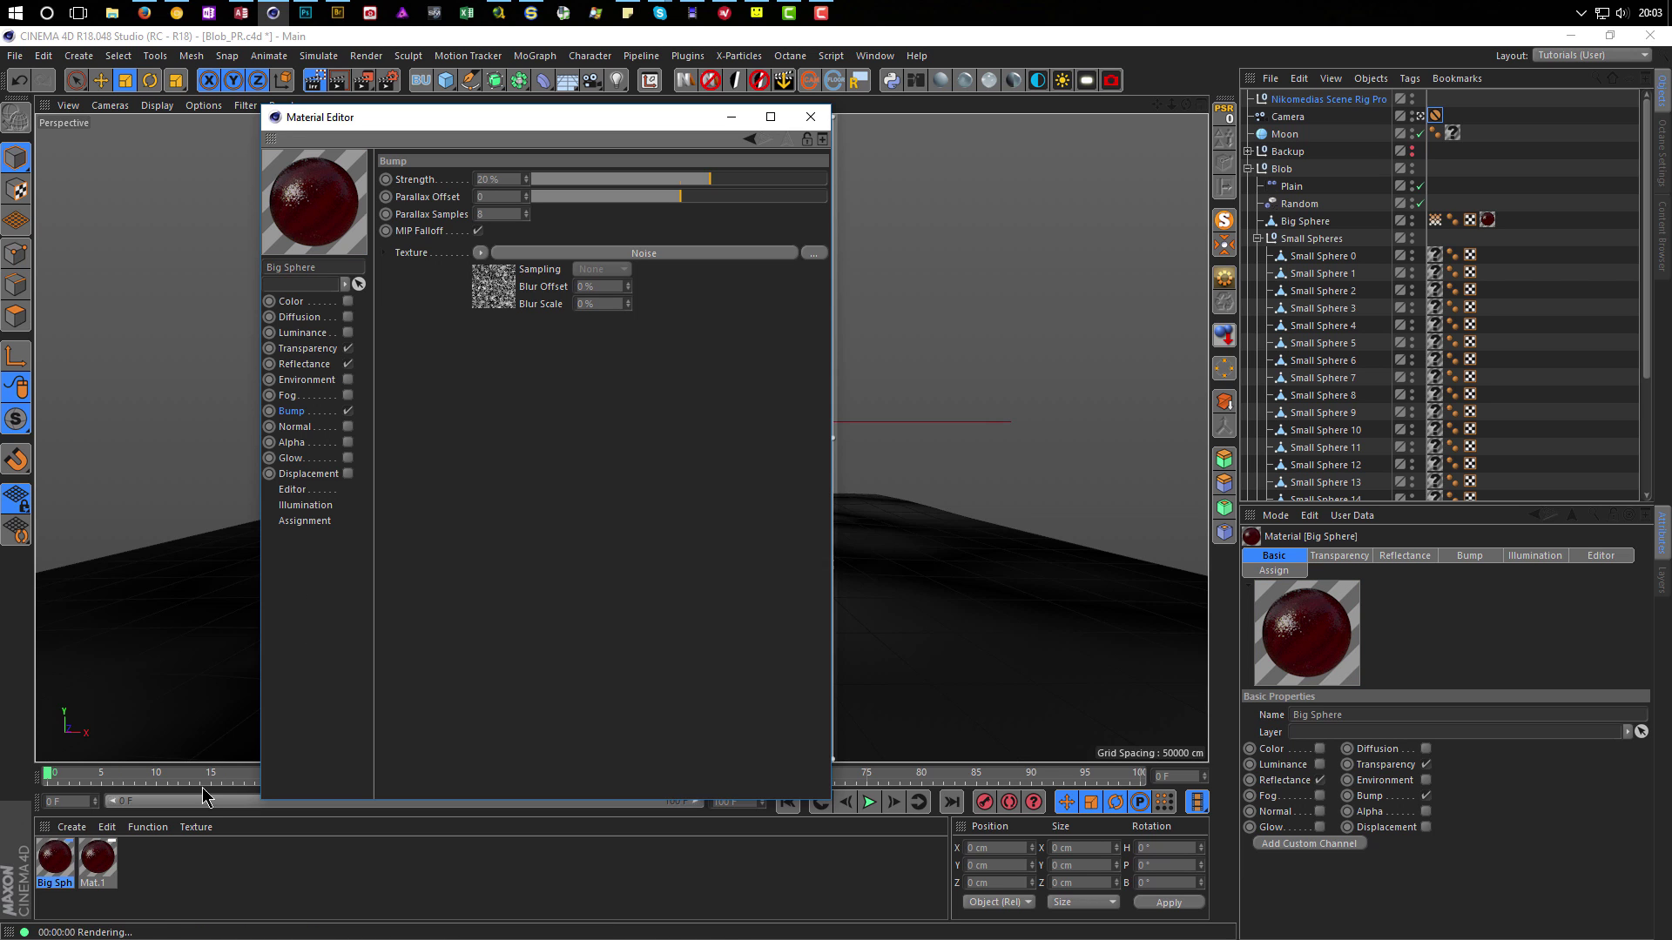
Rename the duplicated material as Big Sphere Crater.
{"action": "left_click", "coordinate": [98, 859]}
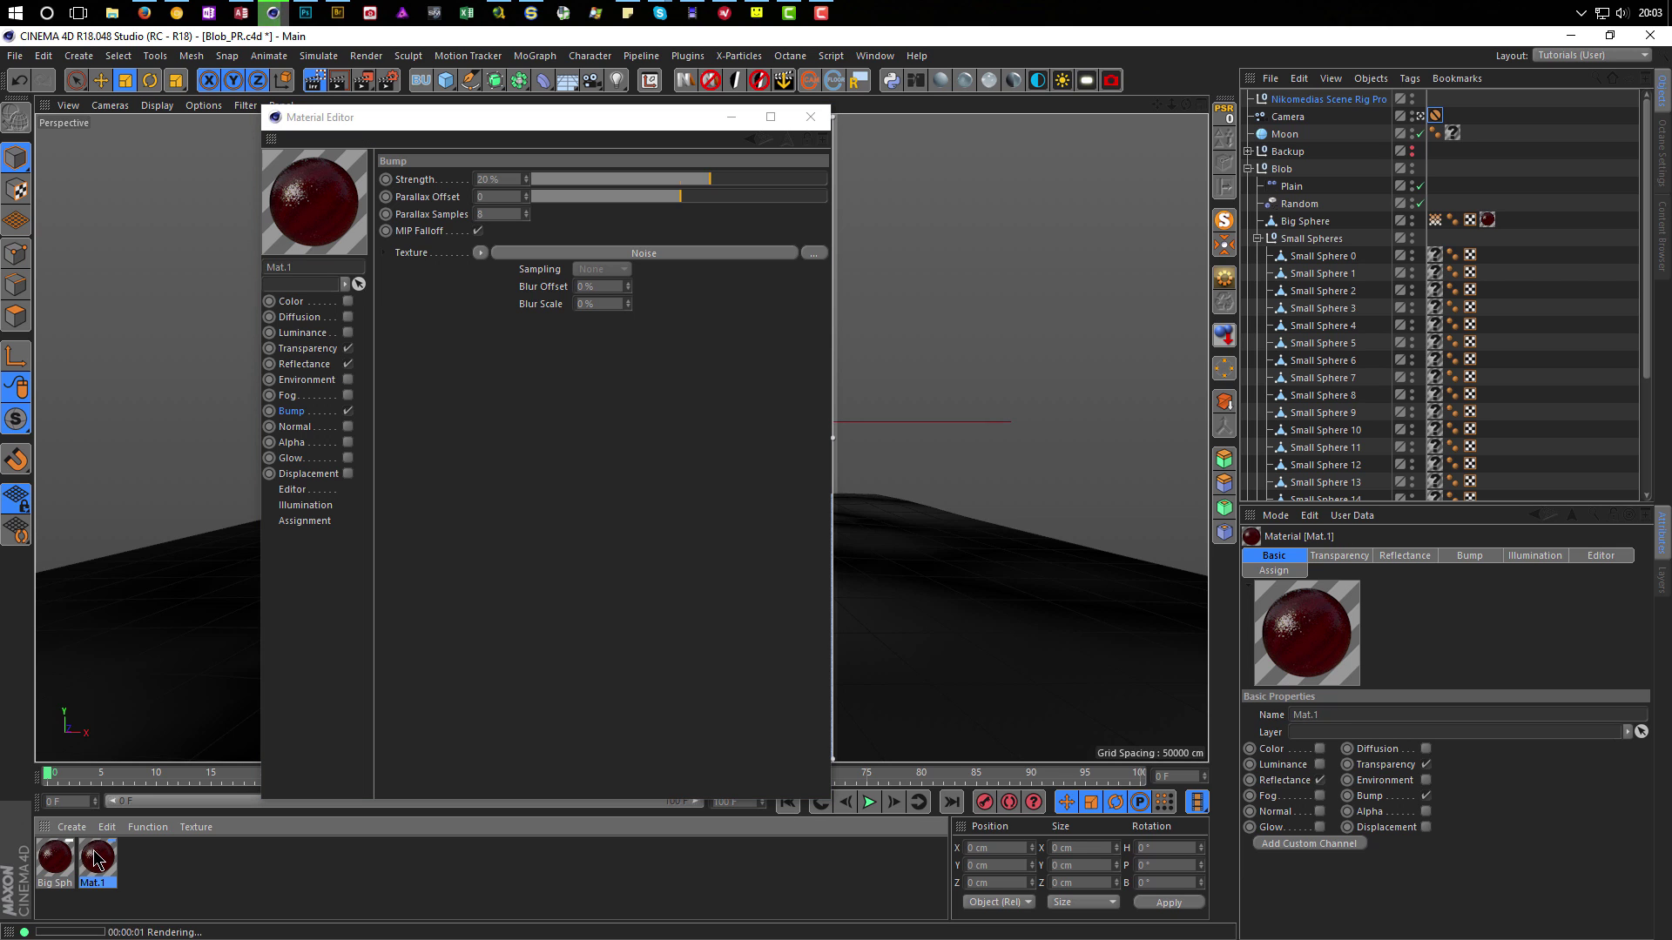
{"action": "left_click", "coordinate": [55, 858]}
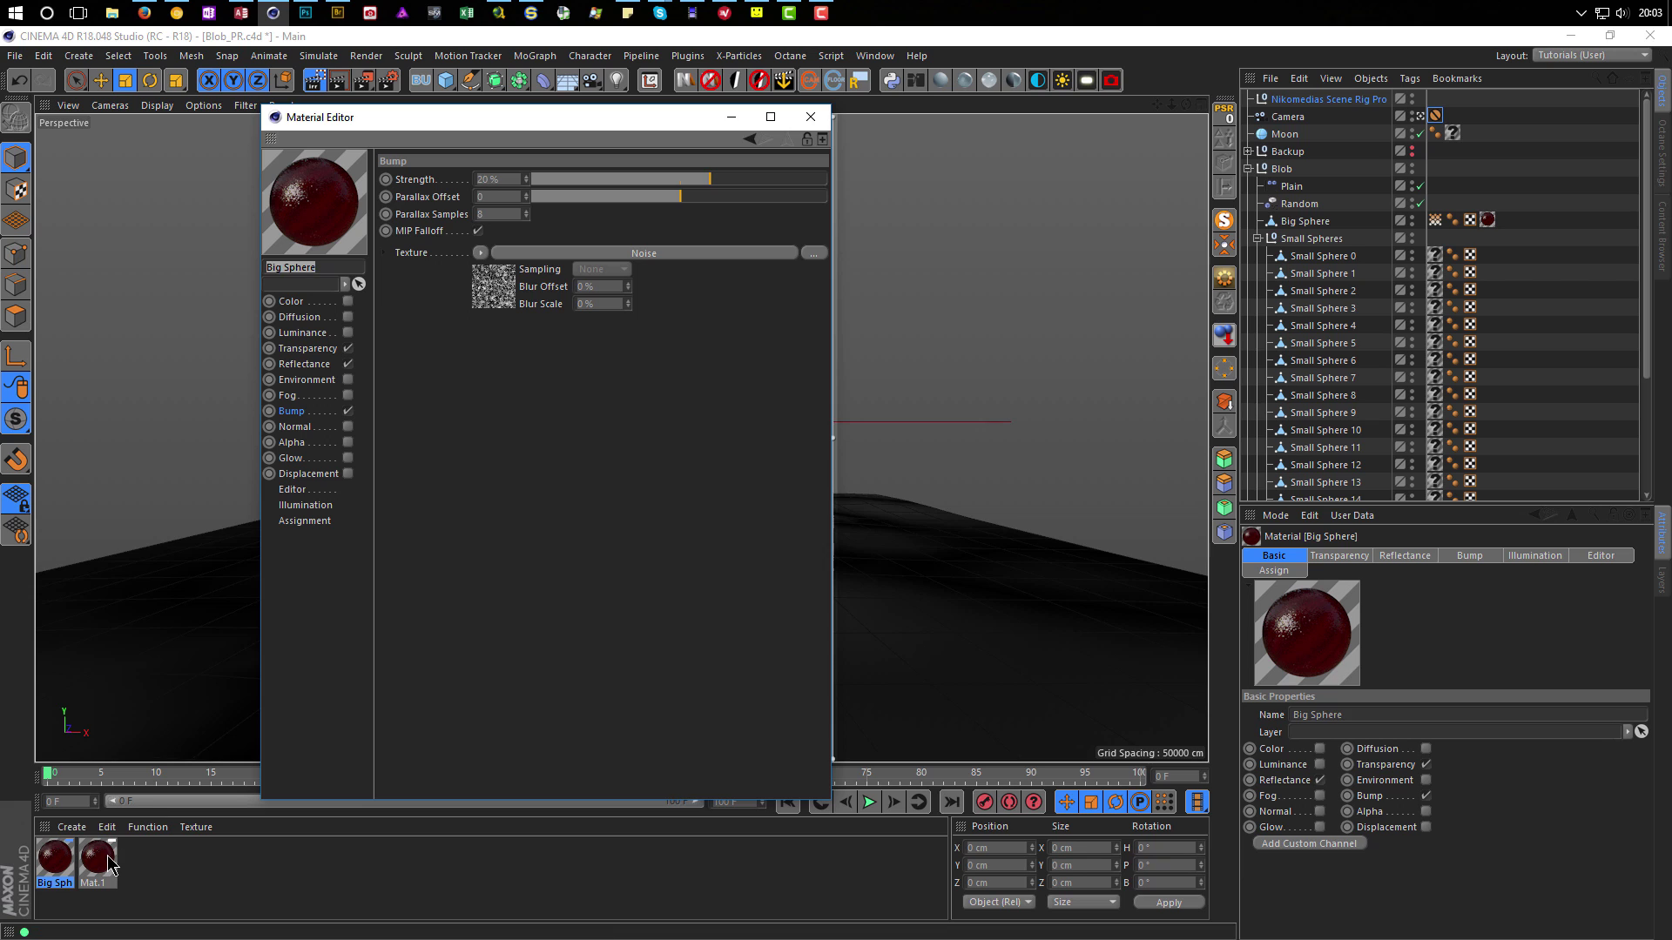
{"action": "left_click", "coordinate": [98, 859]}
{"action": "double_click", "coordinate": [346, 269]}
{"action": "type", "text": "Big Sphere"}
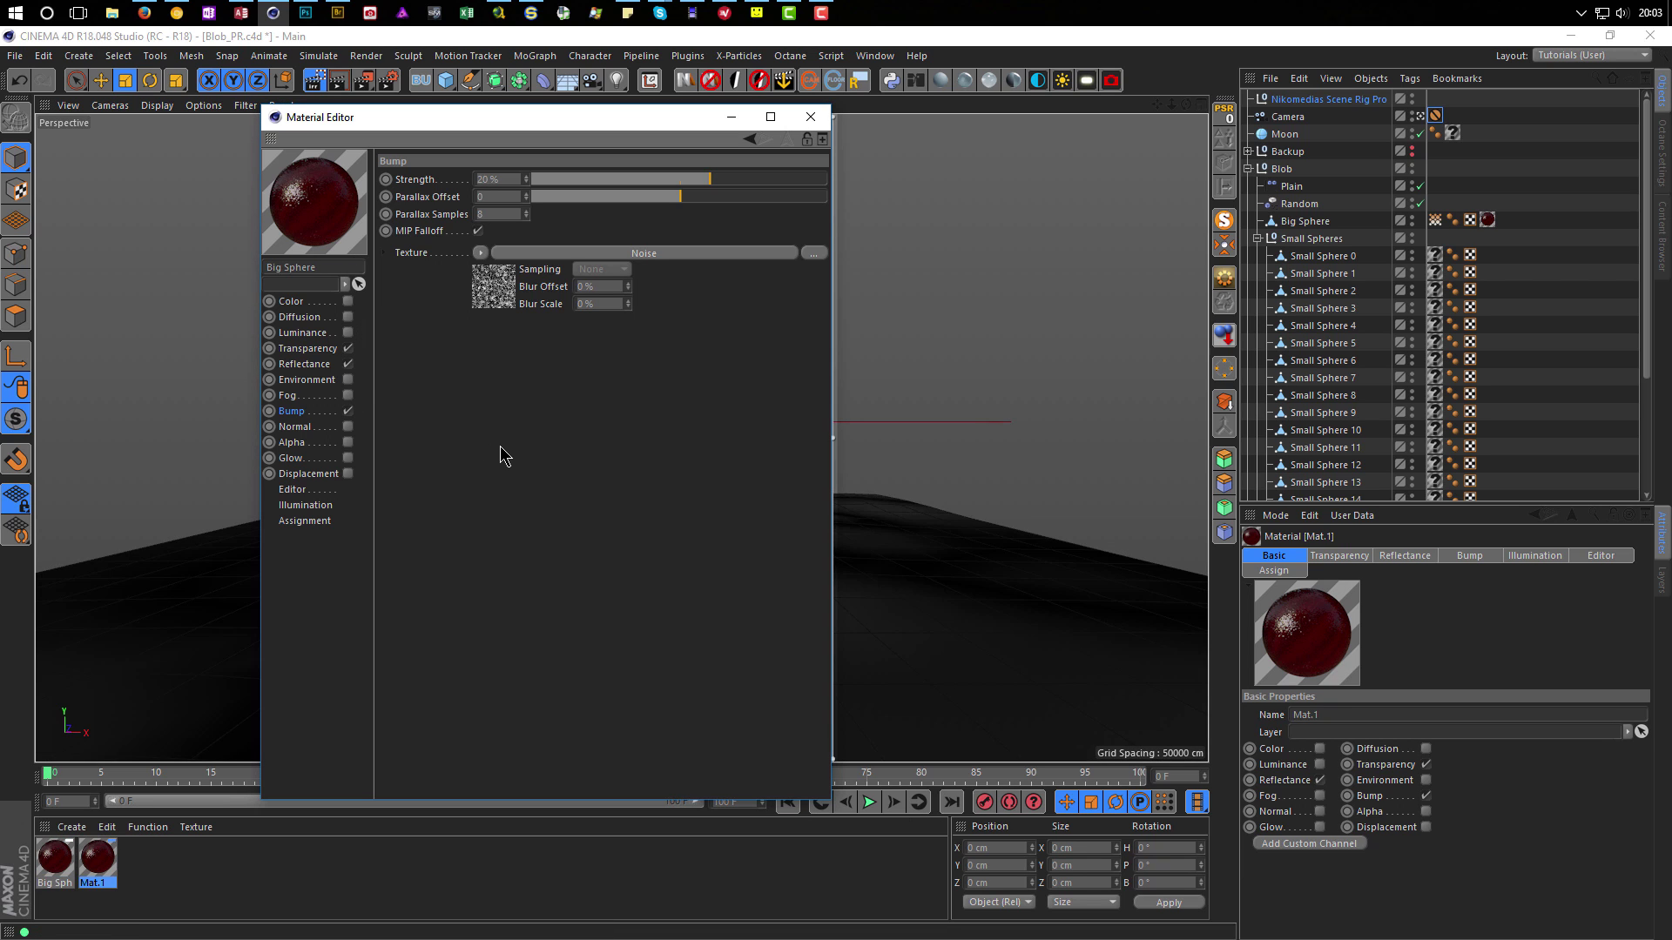
{"action": "key", "text": "Return"}
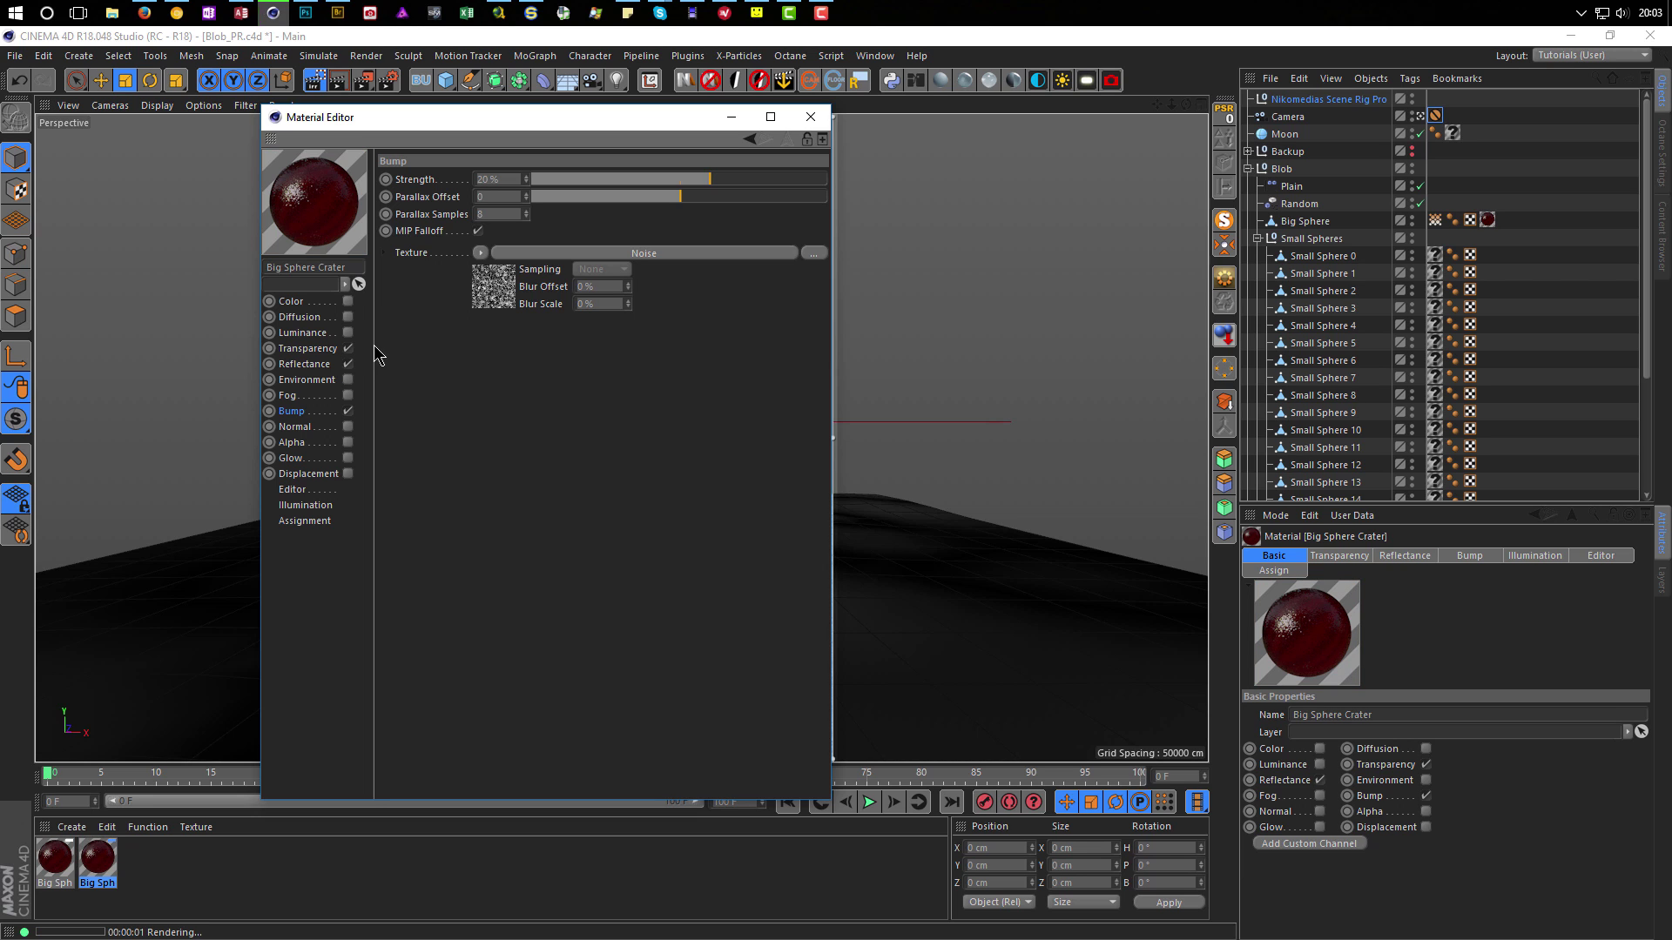
Change the Big Sphere Crater material's absorption color to yellow with a hue of 49°.
{"action": "left_click", "coordinate": [321, 366]}
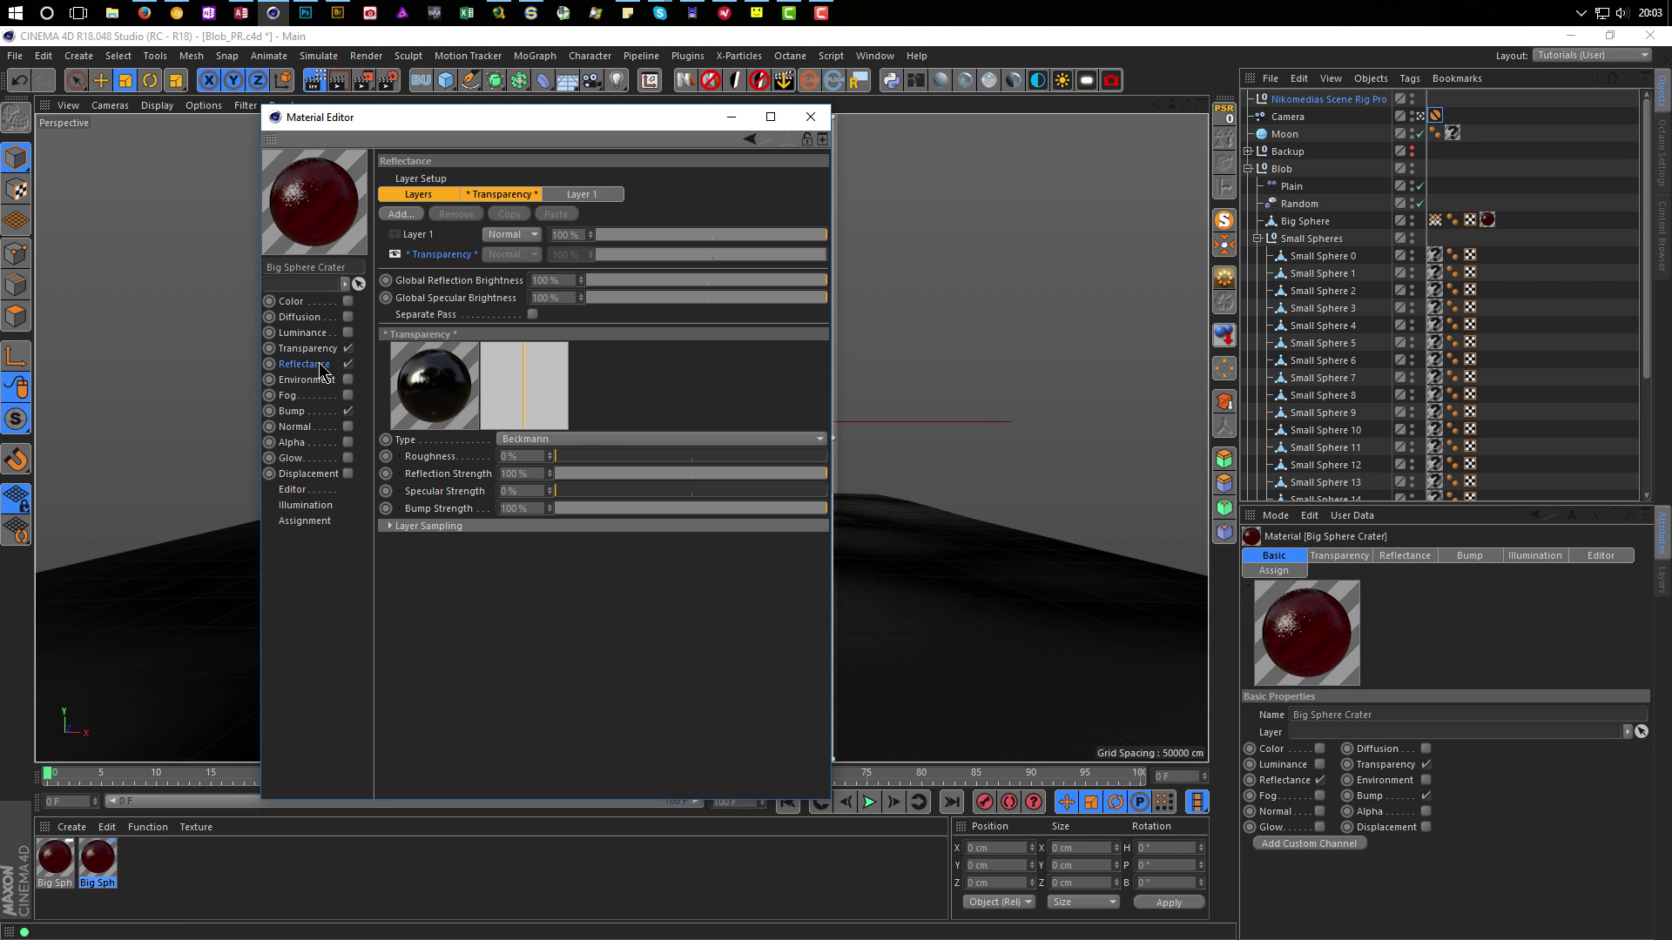
{"action": "left_click", "coordinate": [320, 349]}
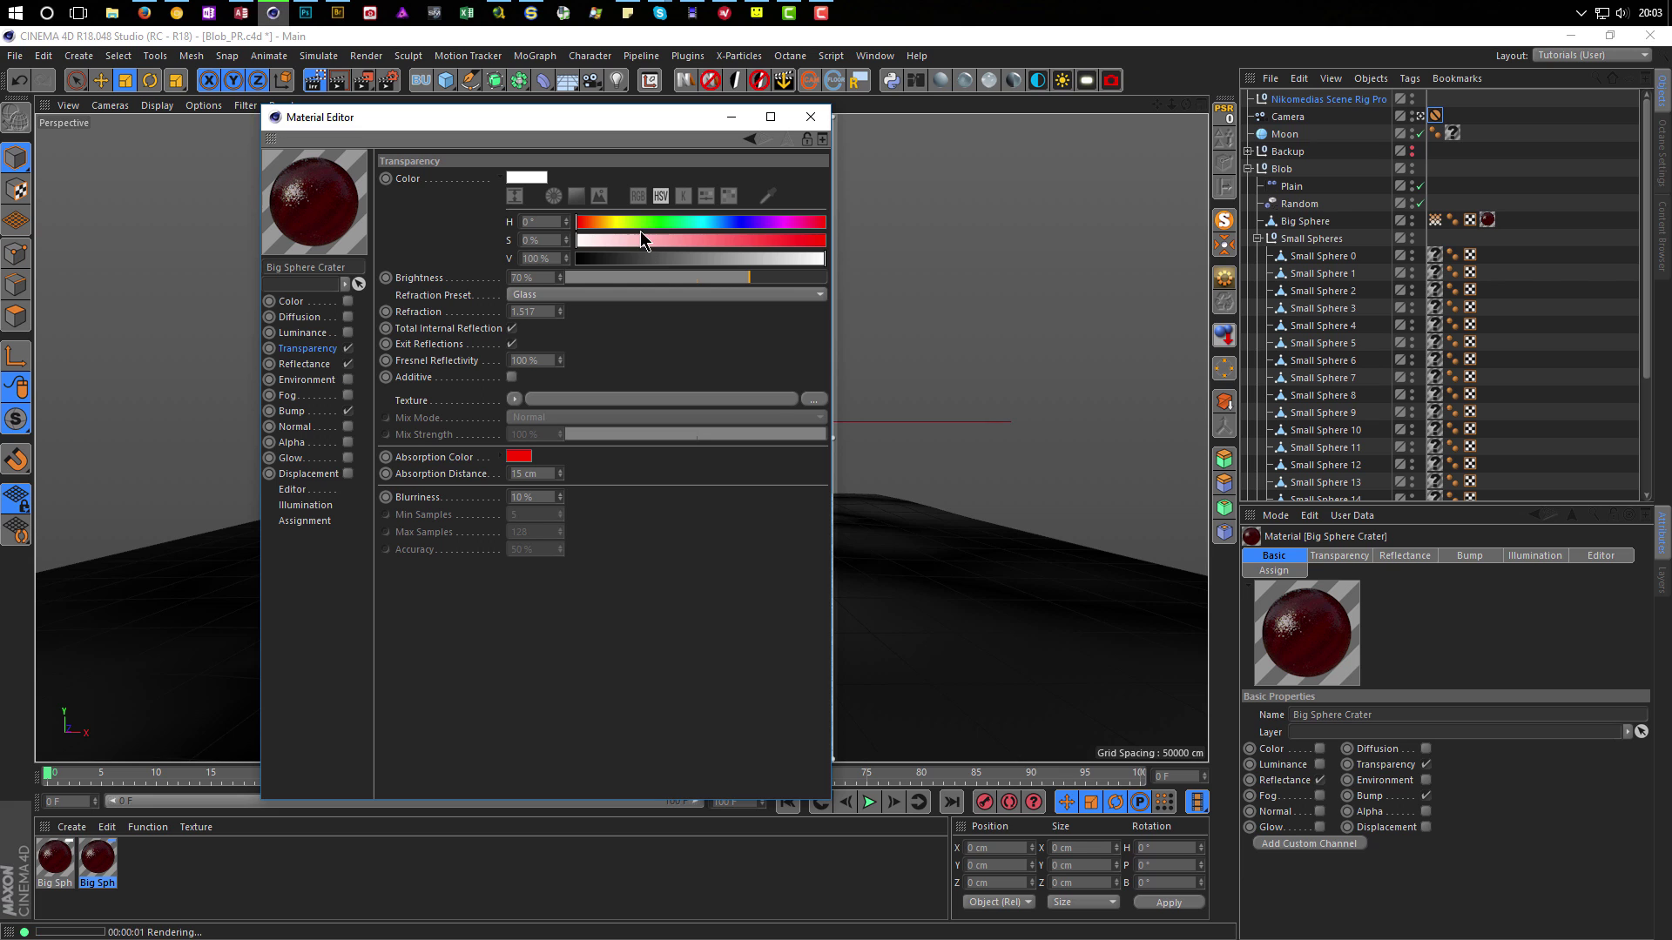
{"action": "left_click", "coordinate": [519, 456]}
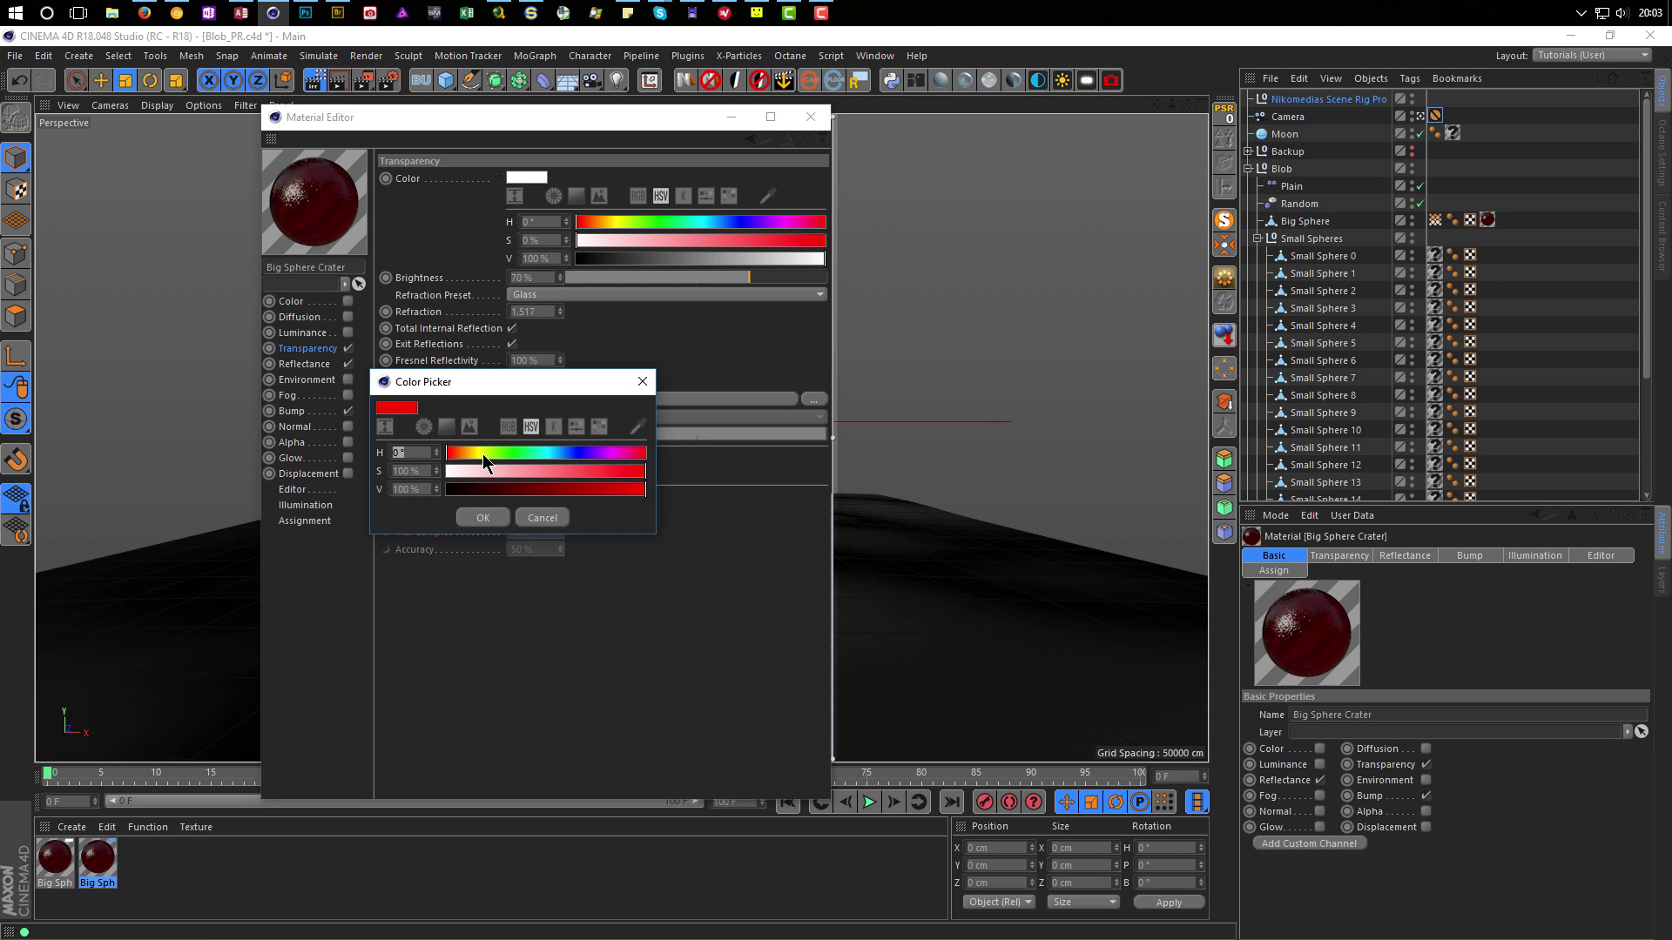
{"action": "left_click", "coordinate": [472, 453]}
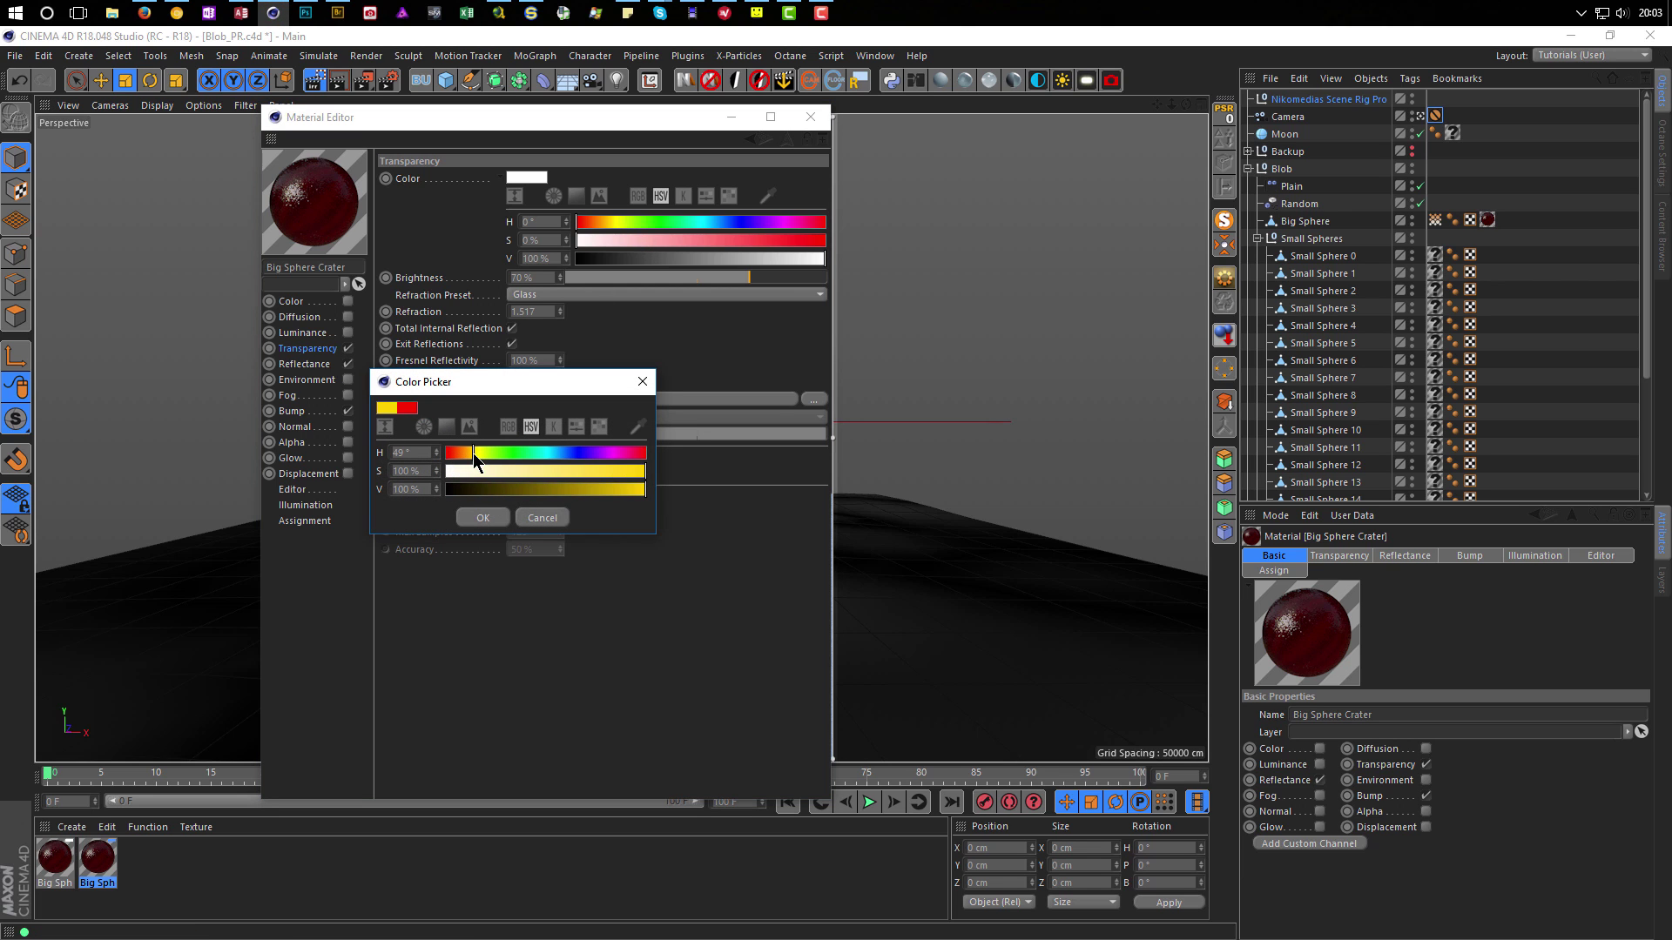
{"action": "left_click", "coordinate": [500, 519]}
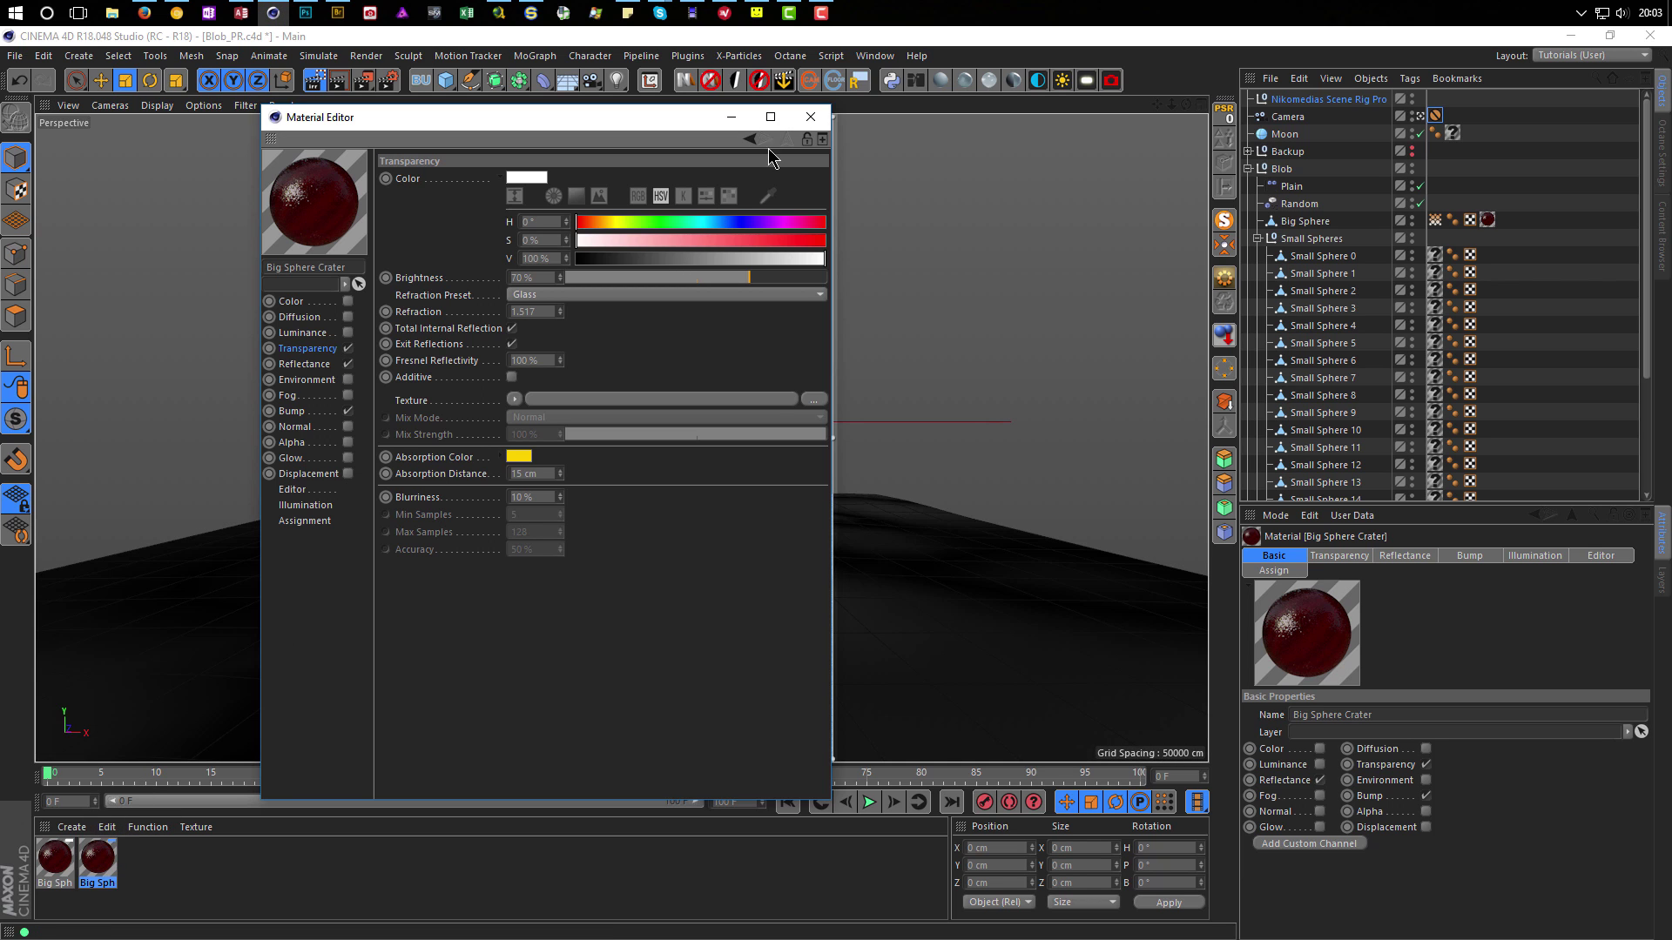
Enable alpha on Big Sphere Crater with a Vertex Map shader linked to the Big Sphere's Stretch map, and close the material editor.
{"action": "left_click_drag", "start_coordinate": [567, 117], "coordinate": [833, 143]}
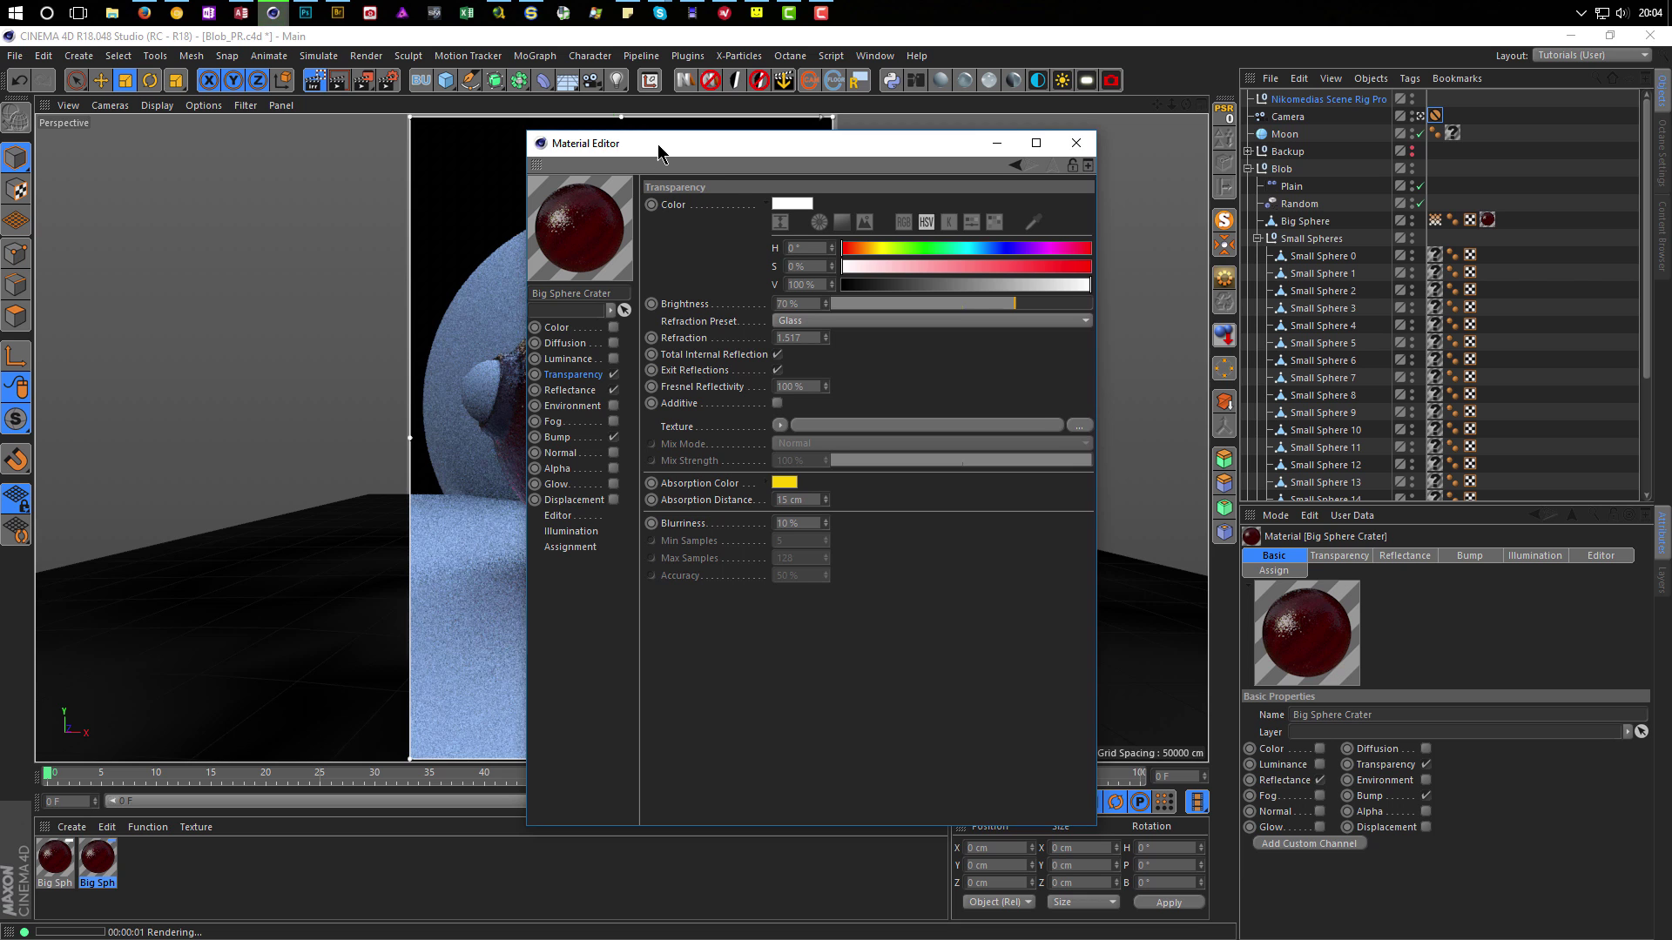
{"action": "left_click_drag", "start_coordinate": [655, 153], "coordinate": [680, 181]}
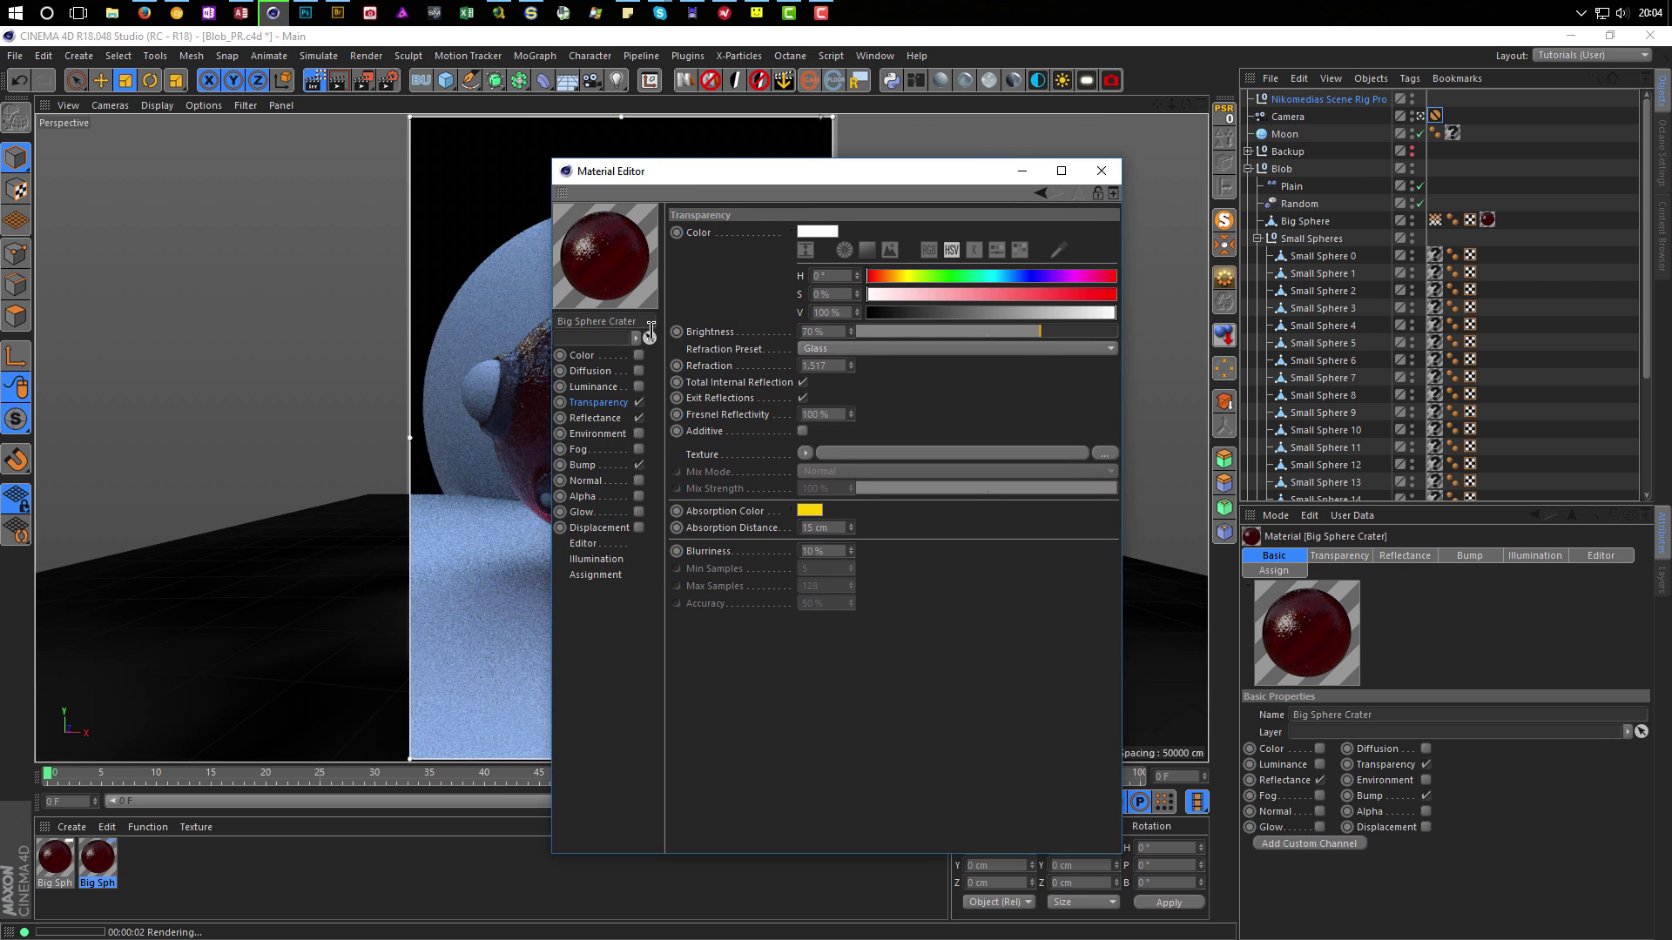
{"action": "left_click", "coordinate": [639, 496]}
{"action": "left_click", "coordinate": [760, 334]}
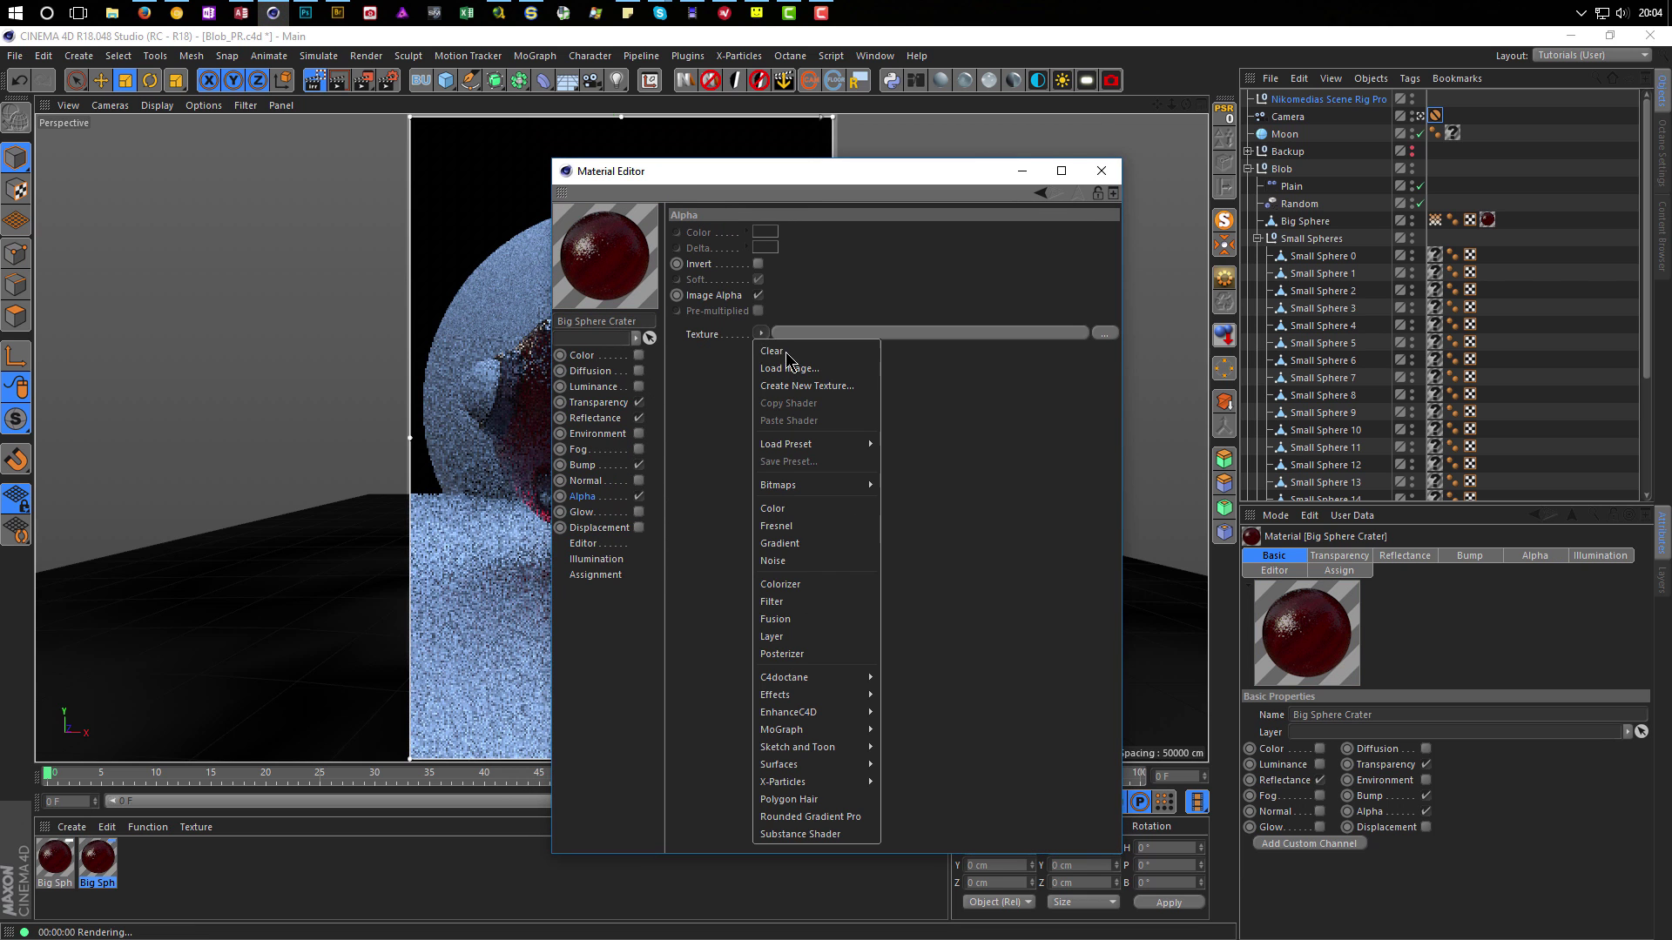
{"action": "mouse_move", "coordinate": [806, 695]}
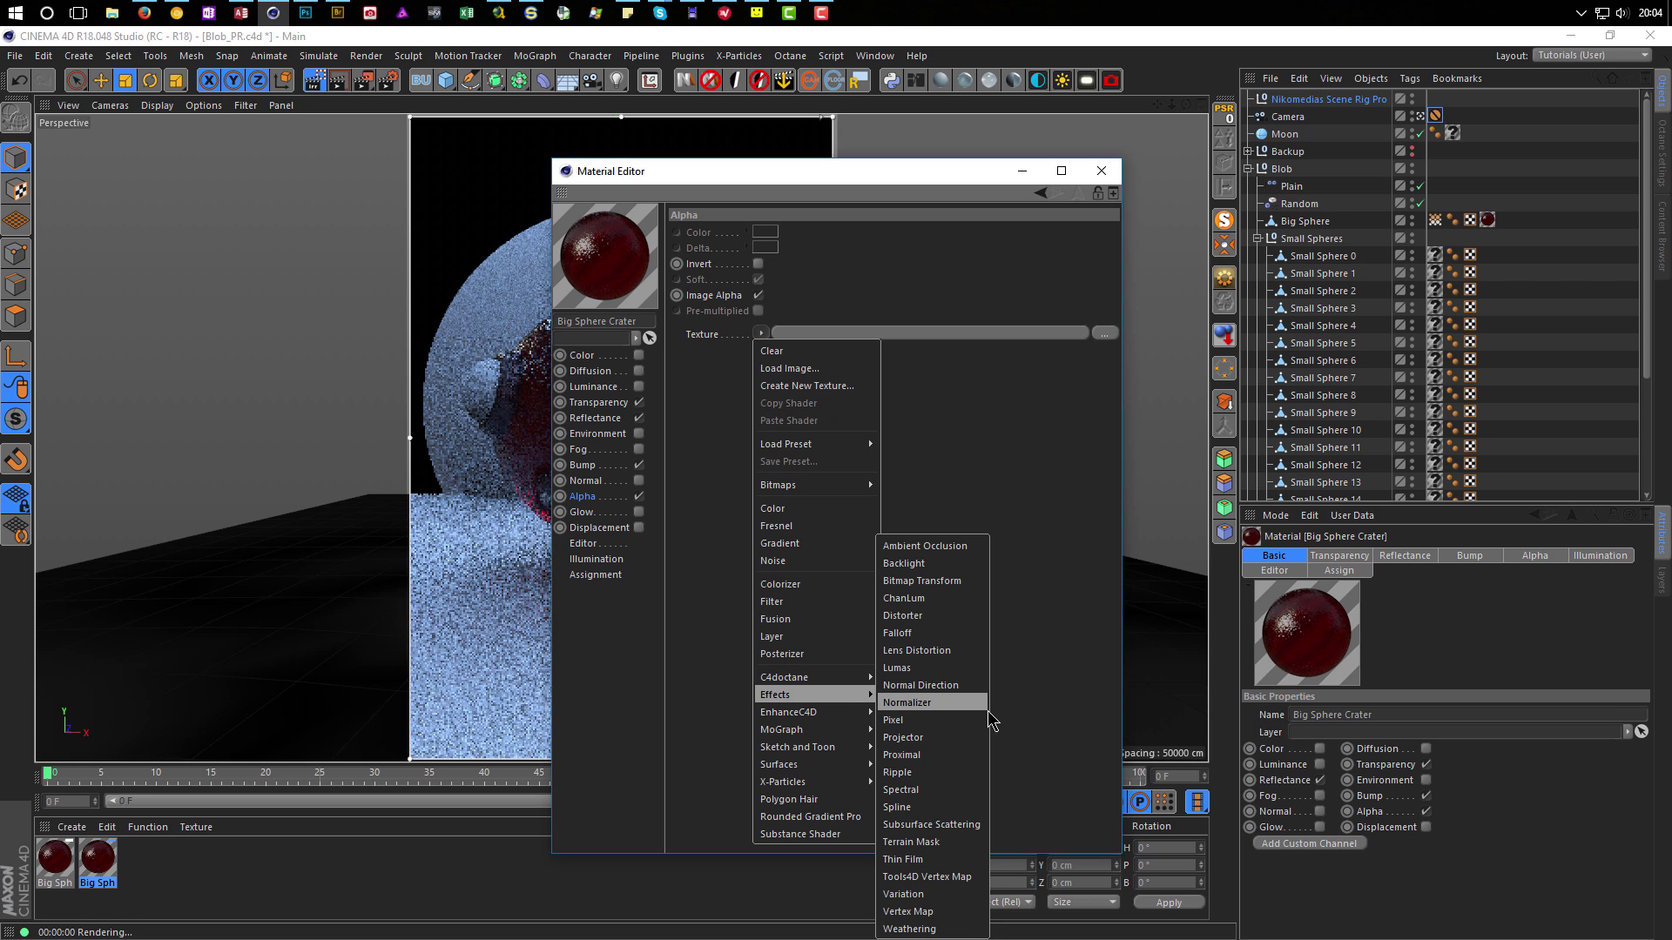
{"action": "left_click", "coordinate": [944, 911]}
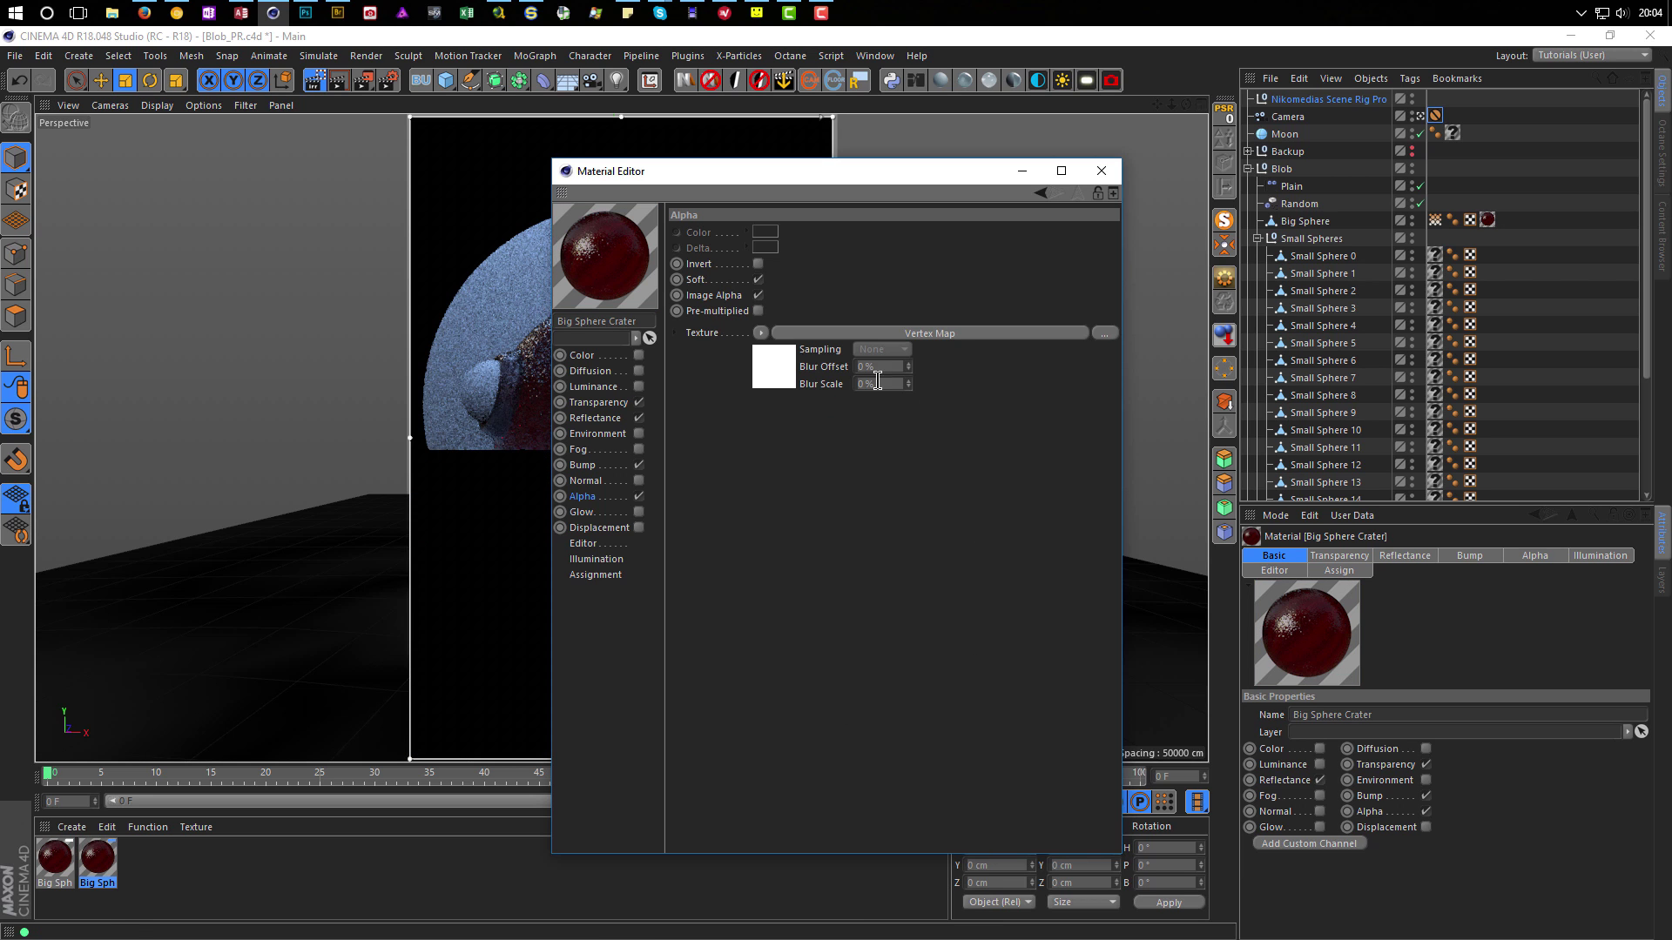
{"action": "left_click", "coordinate": [788, 362]}
{"action": "left_click_drag", "start_coordinate": [1427, 221], "coordinate": [794, 366]}
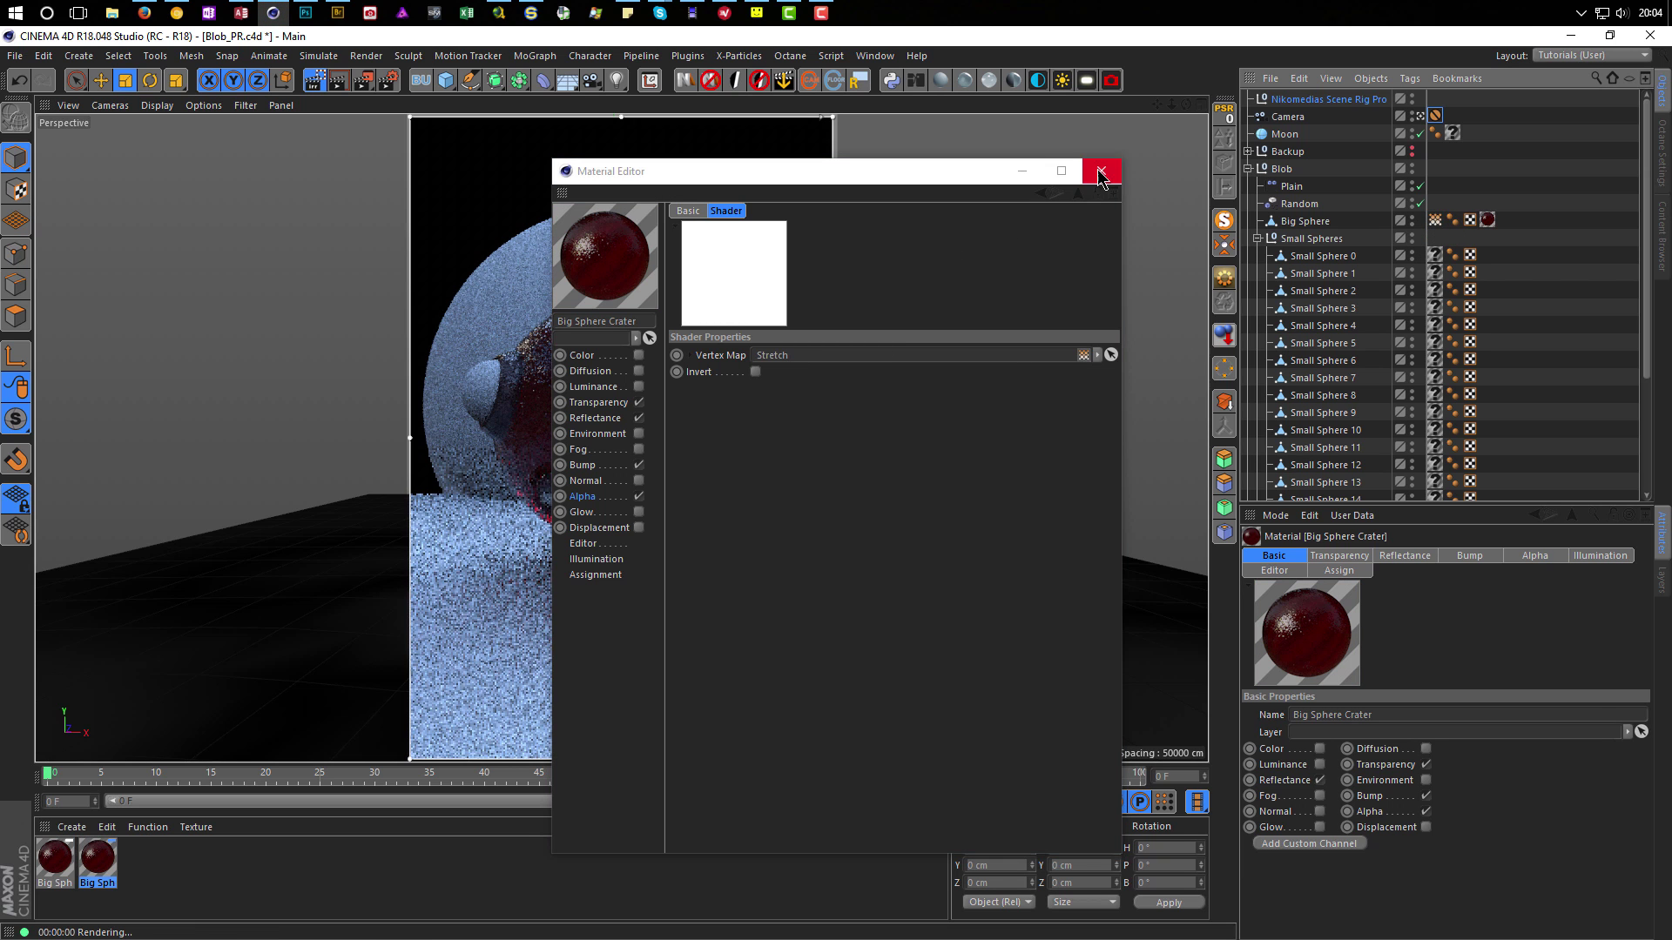
{"action": "left_click", "coordinate": [1099, 174]}
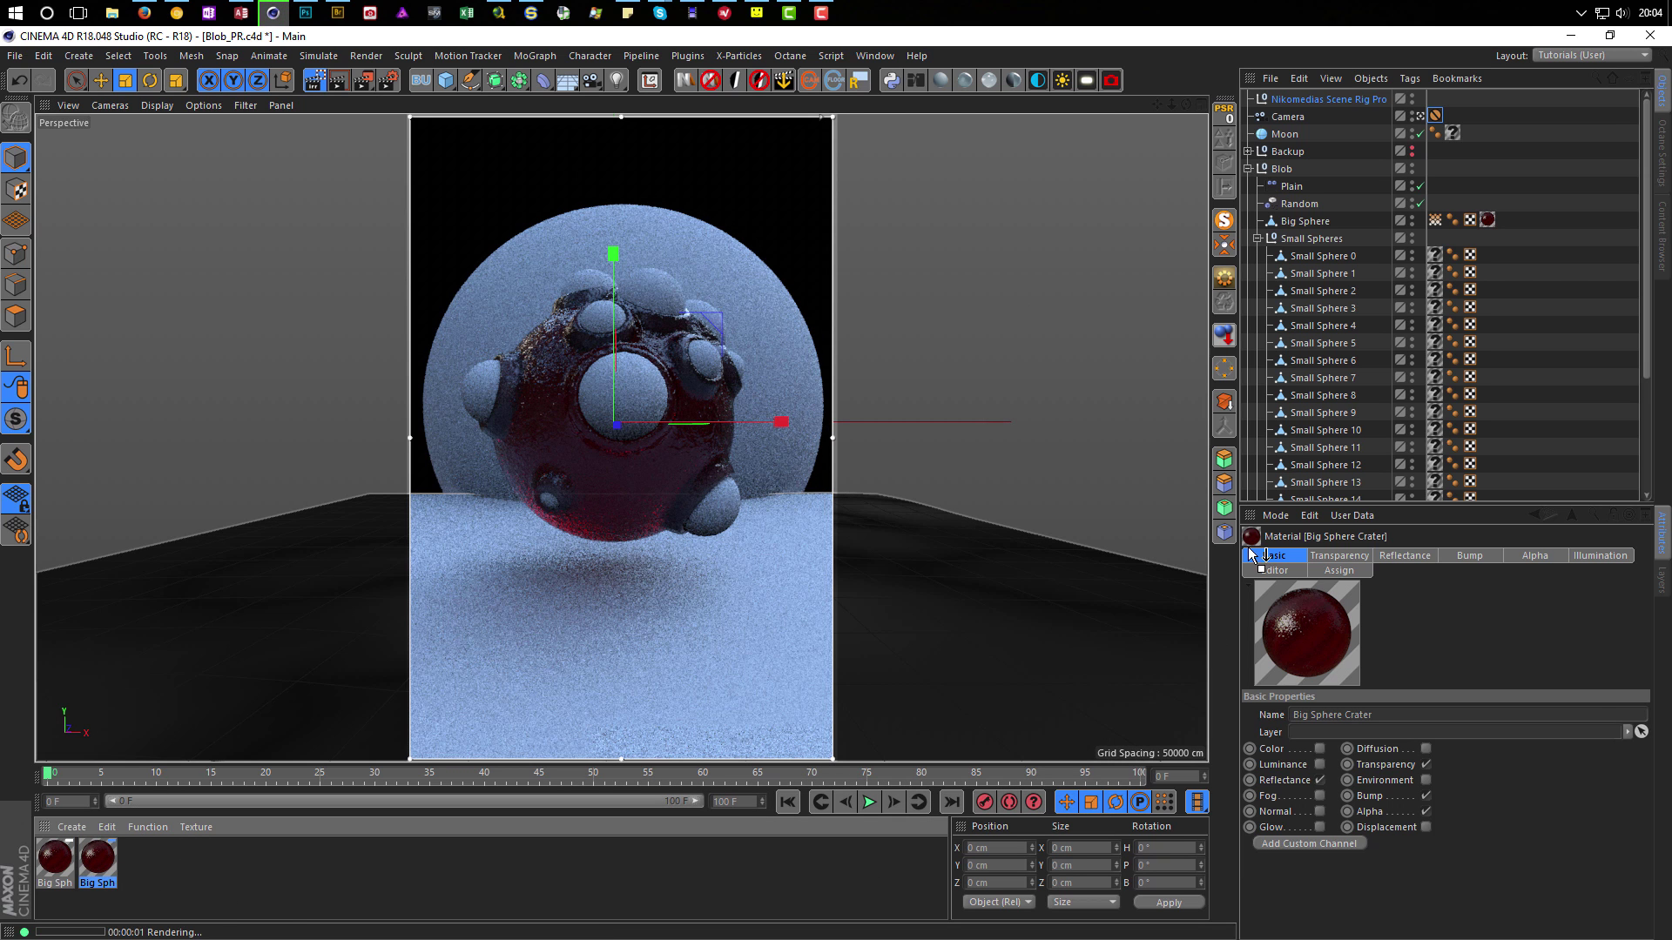
Apply the Big Sphere Crater material to the Big Sphere object and enable Mix Textures on its texture tag.
{"action": "scroll", "coordinate": [1300, 222], "scroll_direction": "down", "scroll_amount": 1}
{"action": "left_click_drag", "start_coordinate": [1300, 218], "coordinate": [1300, 217]}
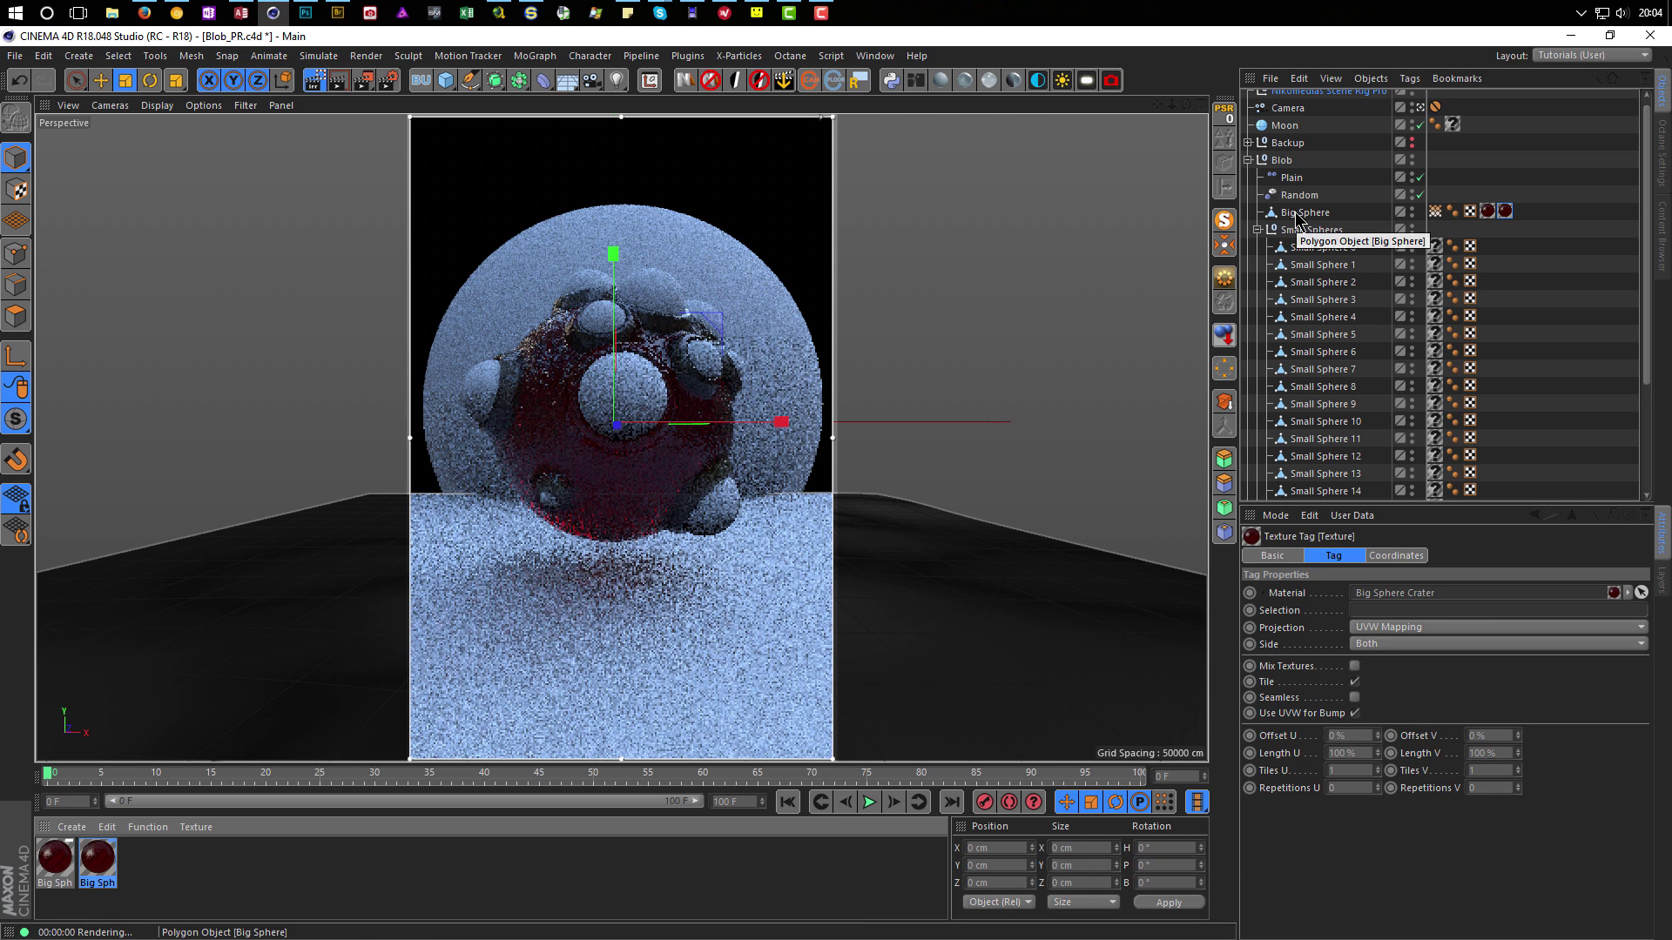
{"action": "left_click", "coordinate": [1505, 213]}
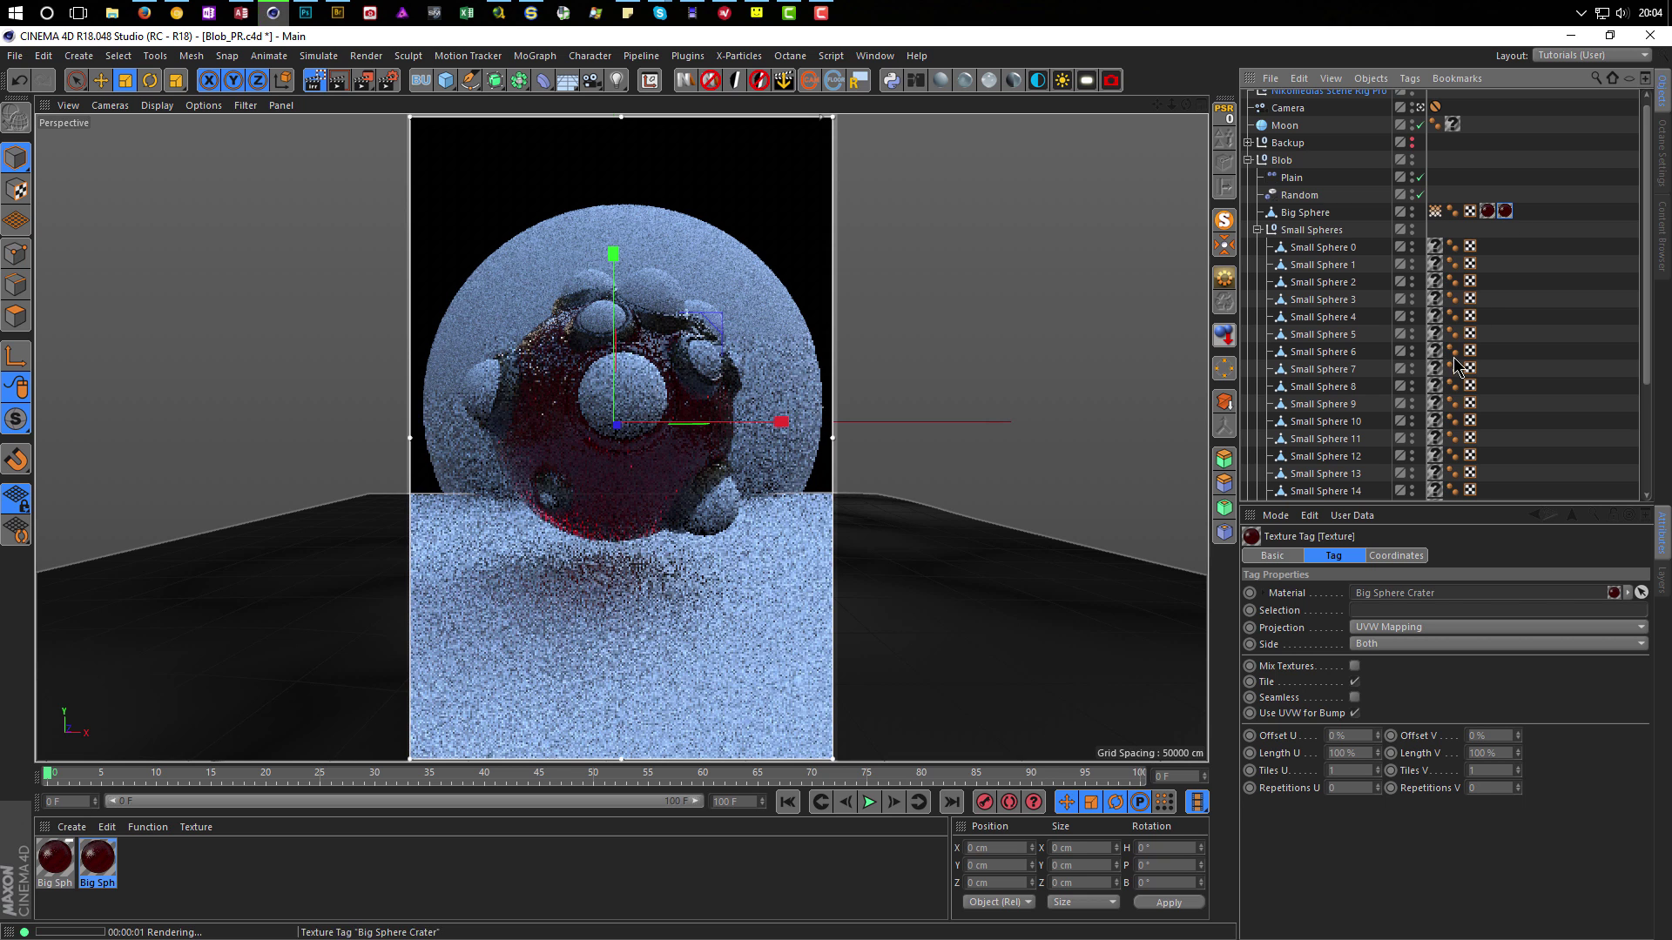
{"action": "left_click", "coordinate": [1355, 666]}
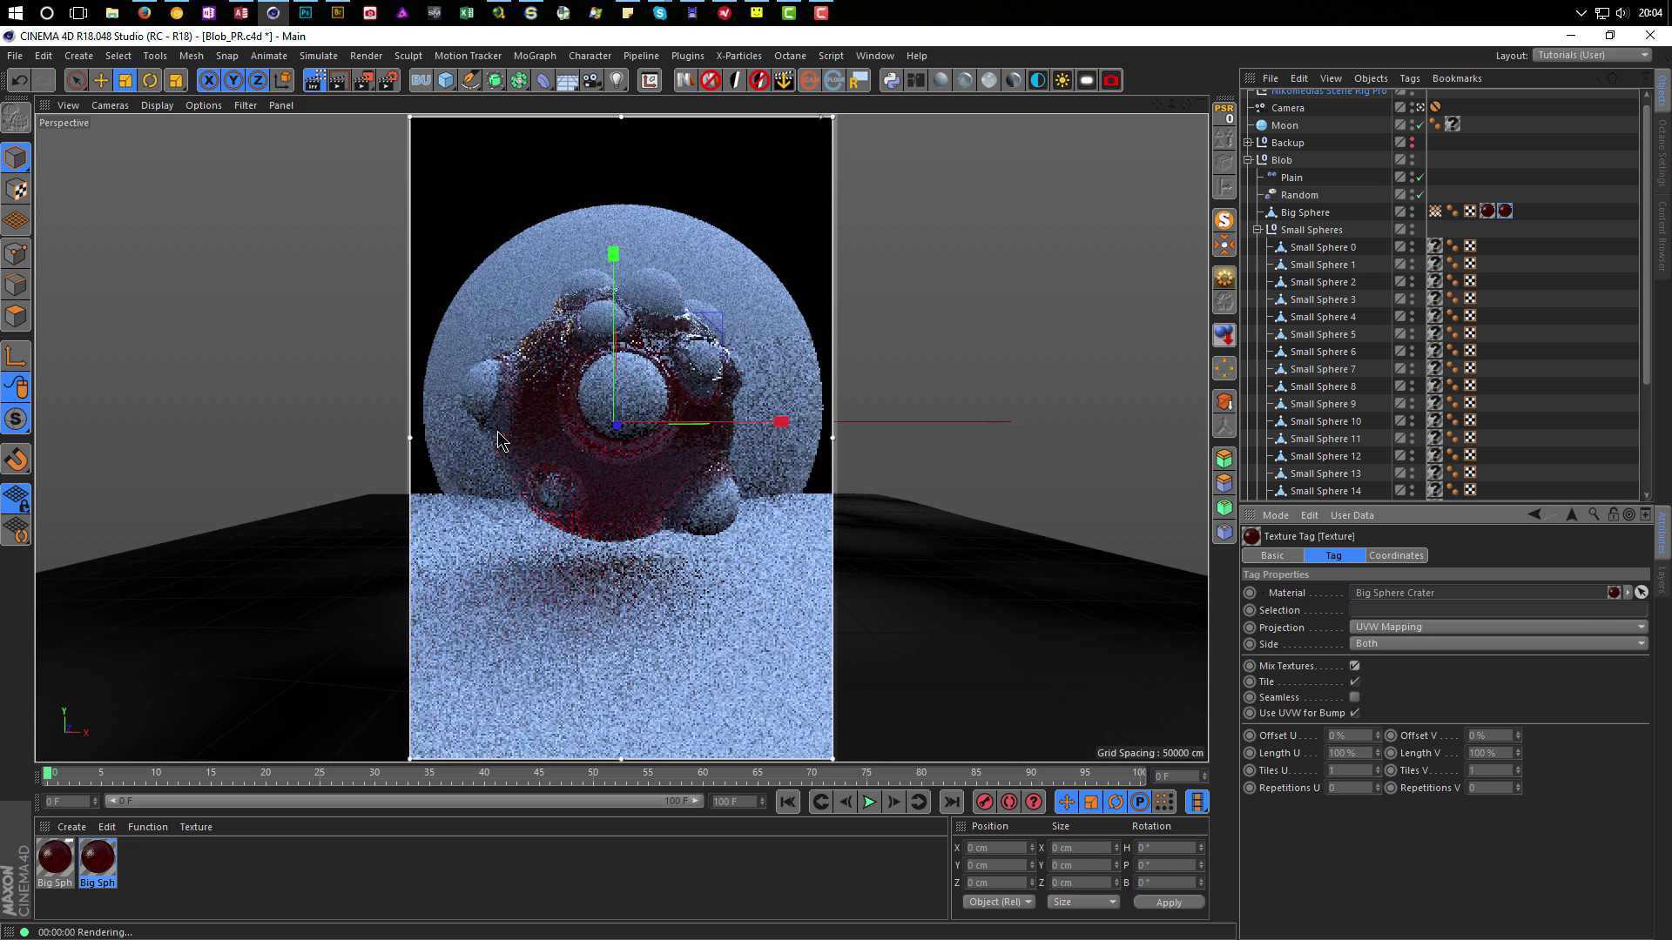
Open the Big Sphere Crater material's transparency settings, keeping the render preview in sight.
{"action": "double_click", "coordinate": [97, 857]}
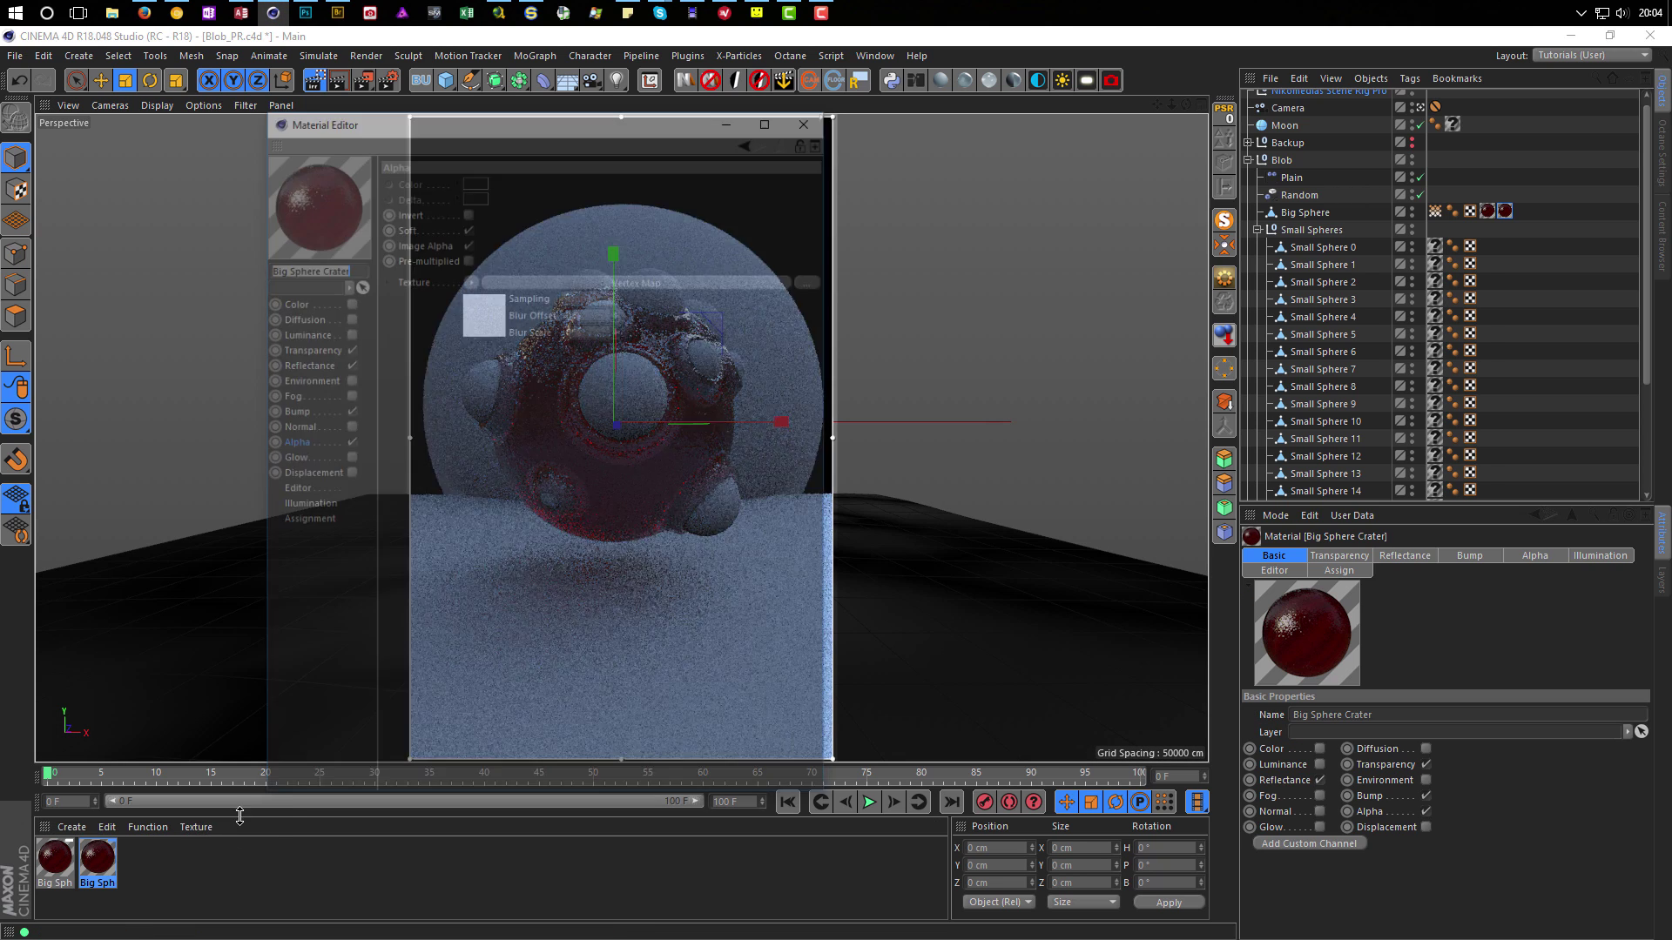
{"action": "left_click_drag", "start_coordinate": [543, 124], "coordinate": [1194, 168]}
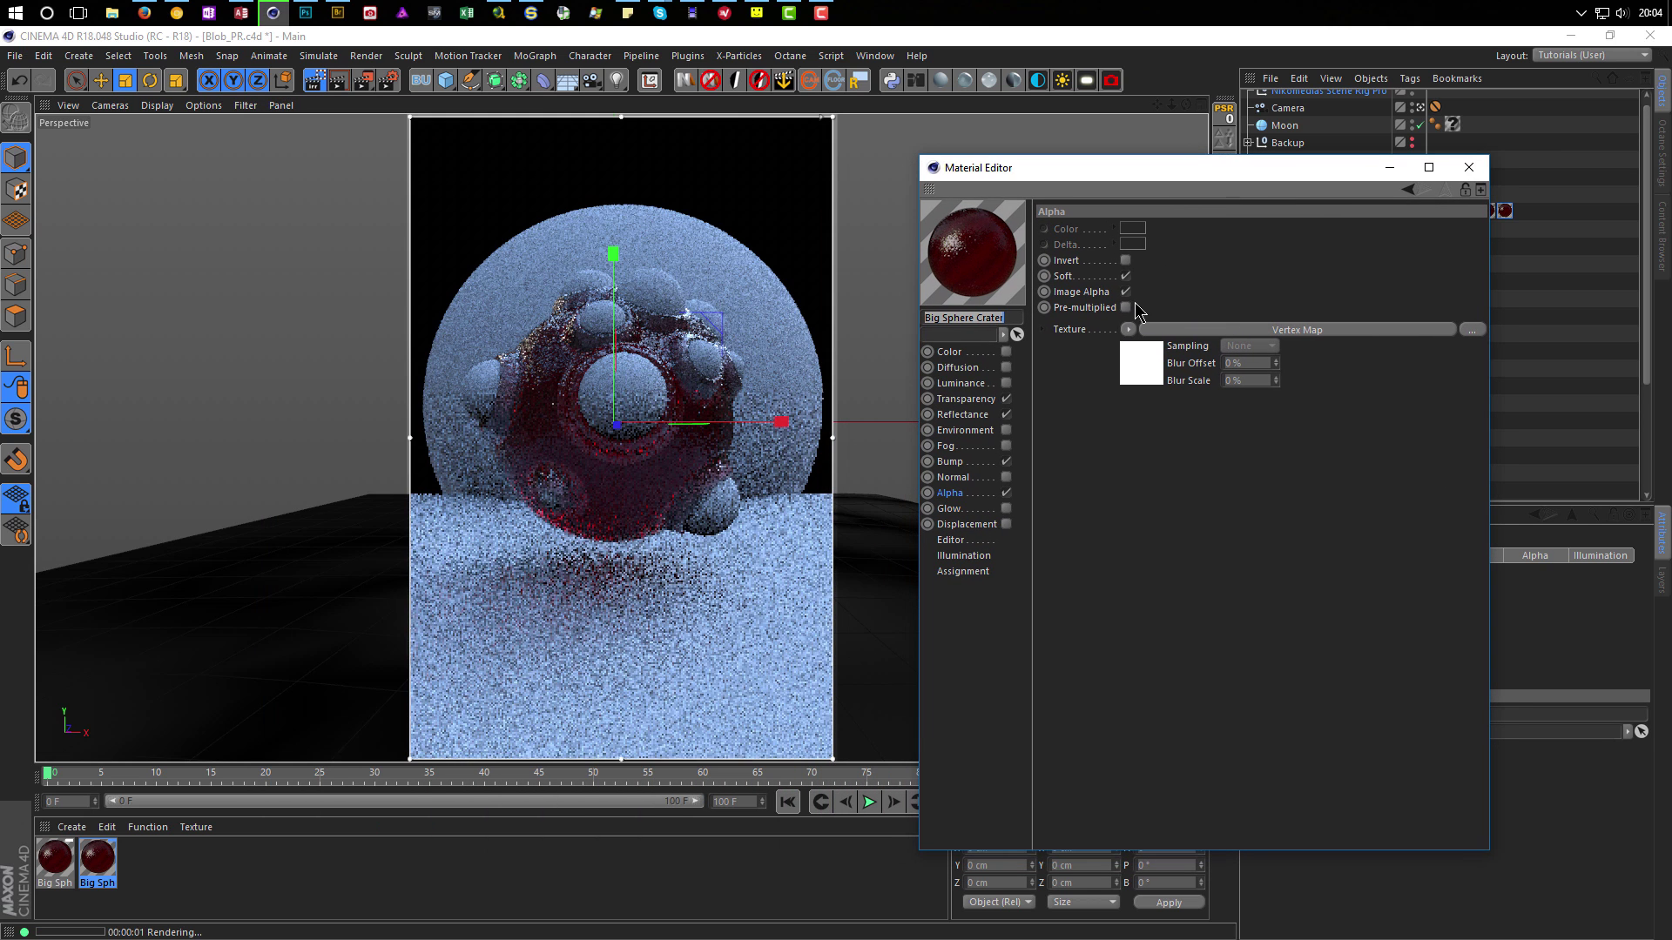
{"action": "left_click", "coordinate": [964, 398]}
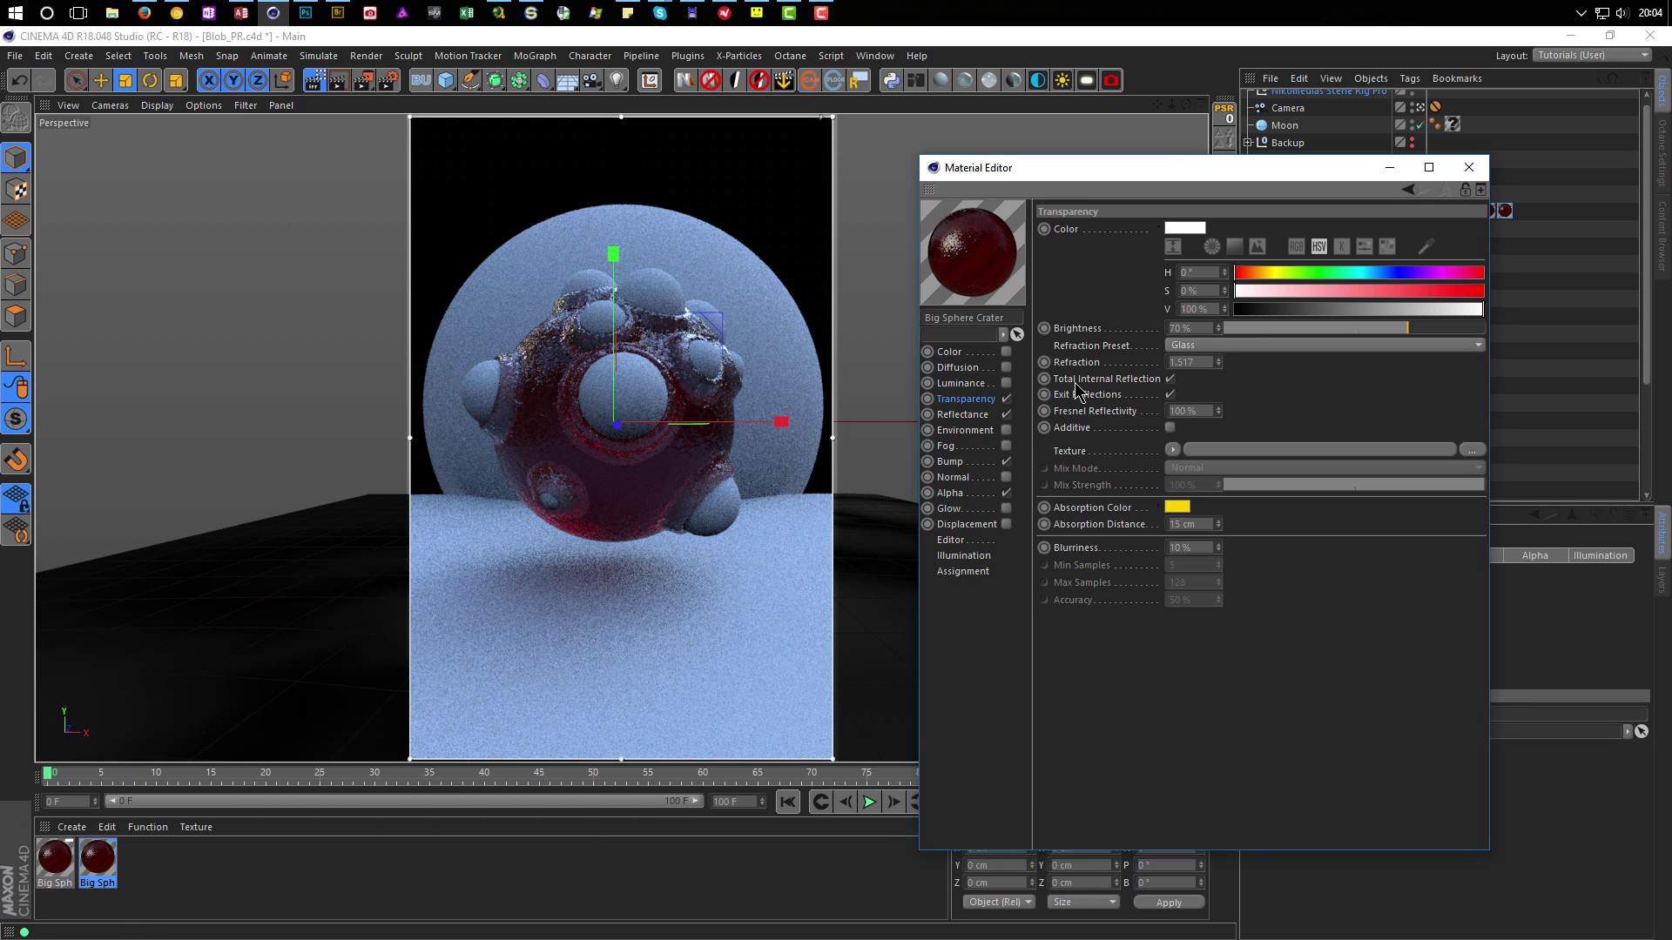
Try a yellow transparency color with 66° hue and 100% saturation on Big Sphere Crater, and return the saturation to 0%.
{"action": "left_click", "coordinate": [1276, 273]}
{"action": "left_click_drag", "start_coordinate": [1313, 293], "coordinate": [1487, 316]}
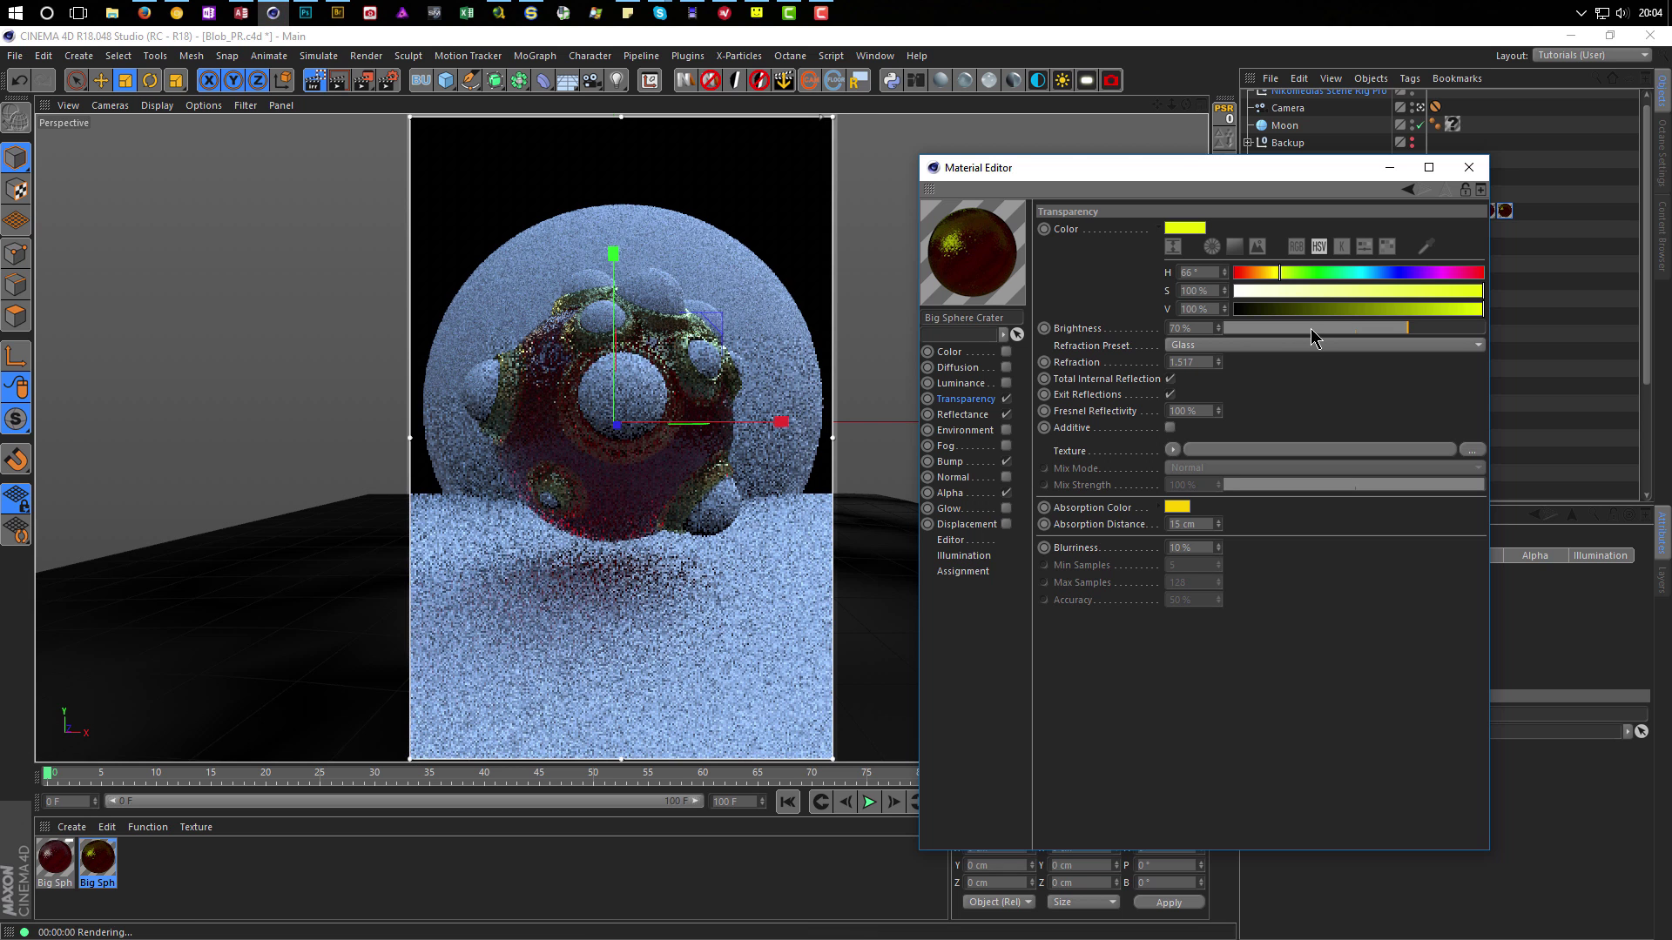
{"action": "left_click_drag", "start_coordinate": [1259, 292], "coordinate": [1215, 293]}
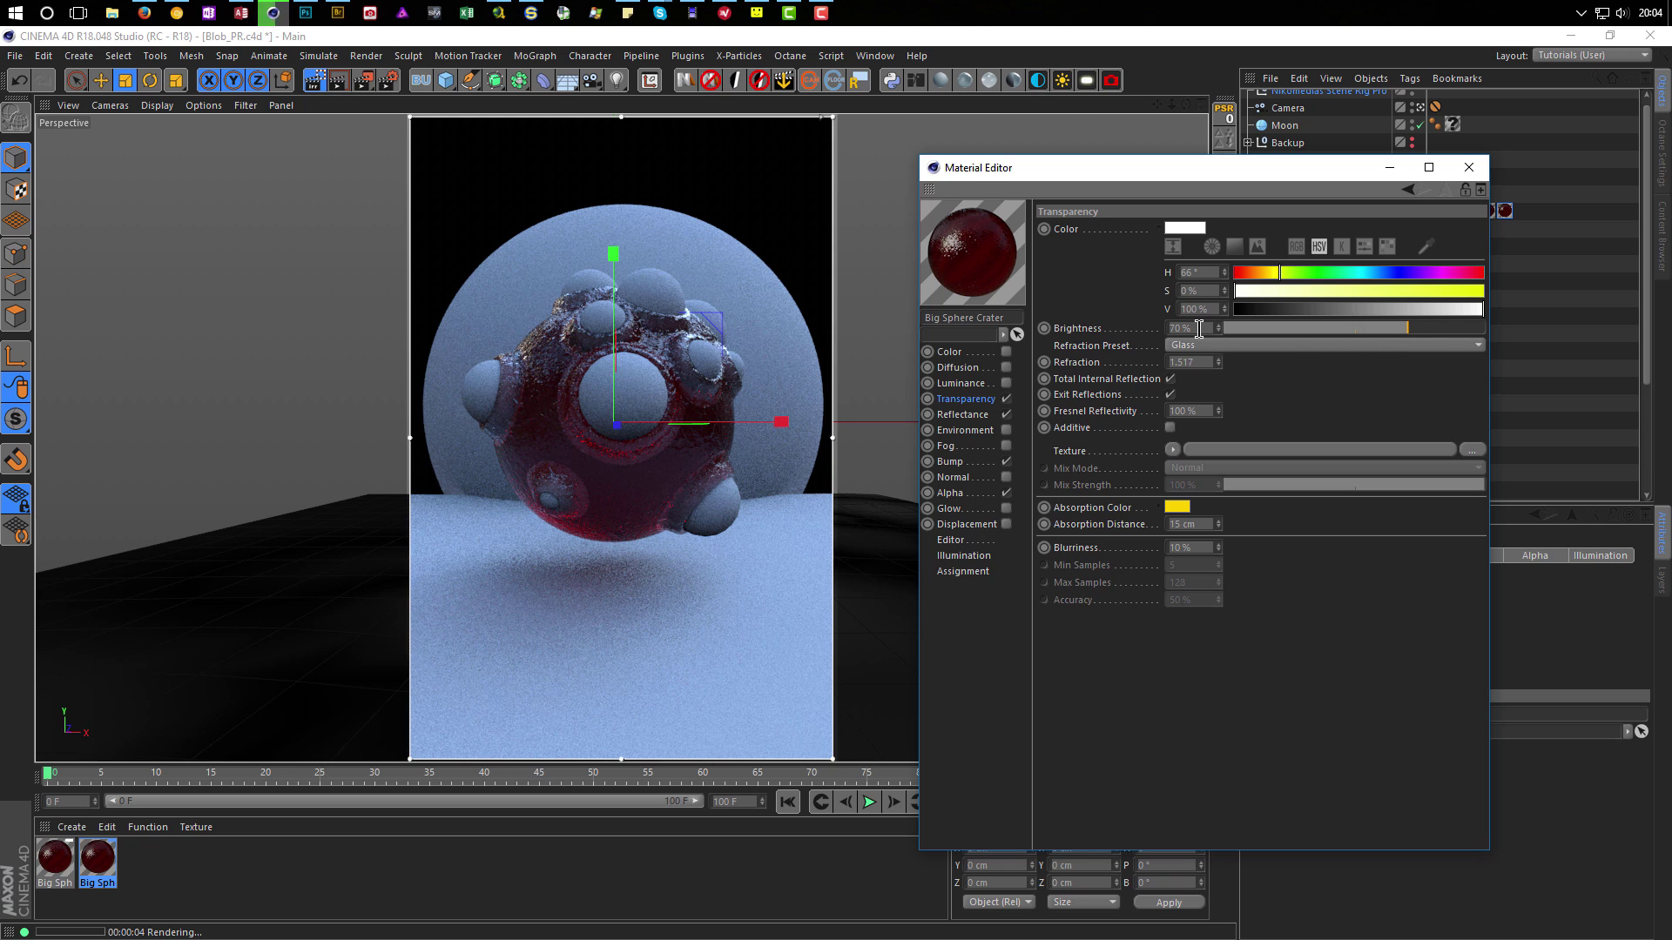
Change the Big Sphere Crater material's absorption color to orange with a 36° hue.
{"action": "left_click", "coordinate": [1177, 506]}
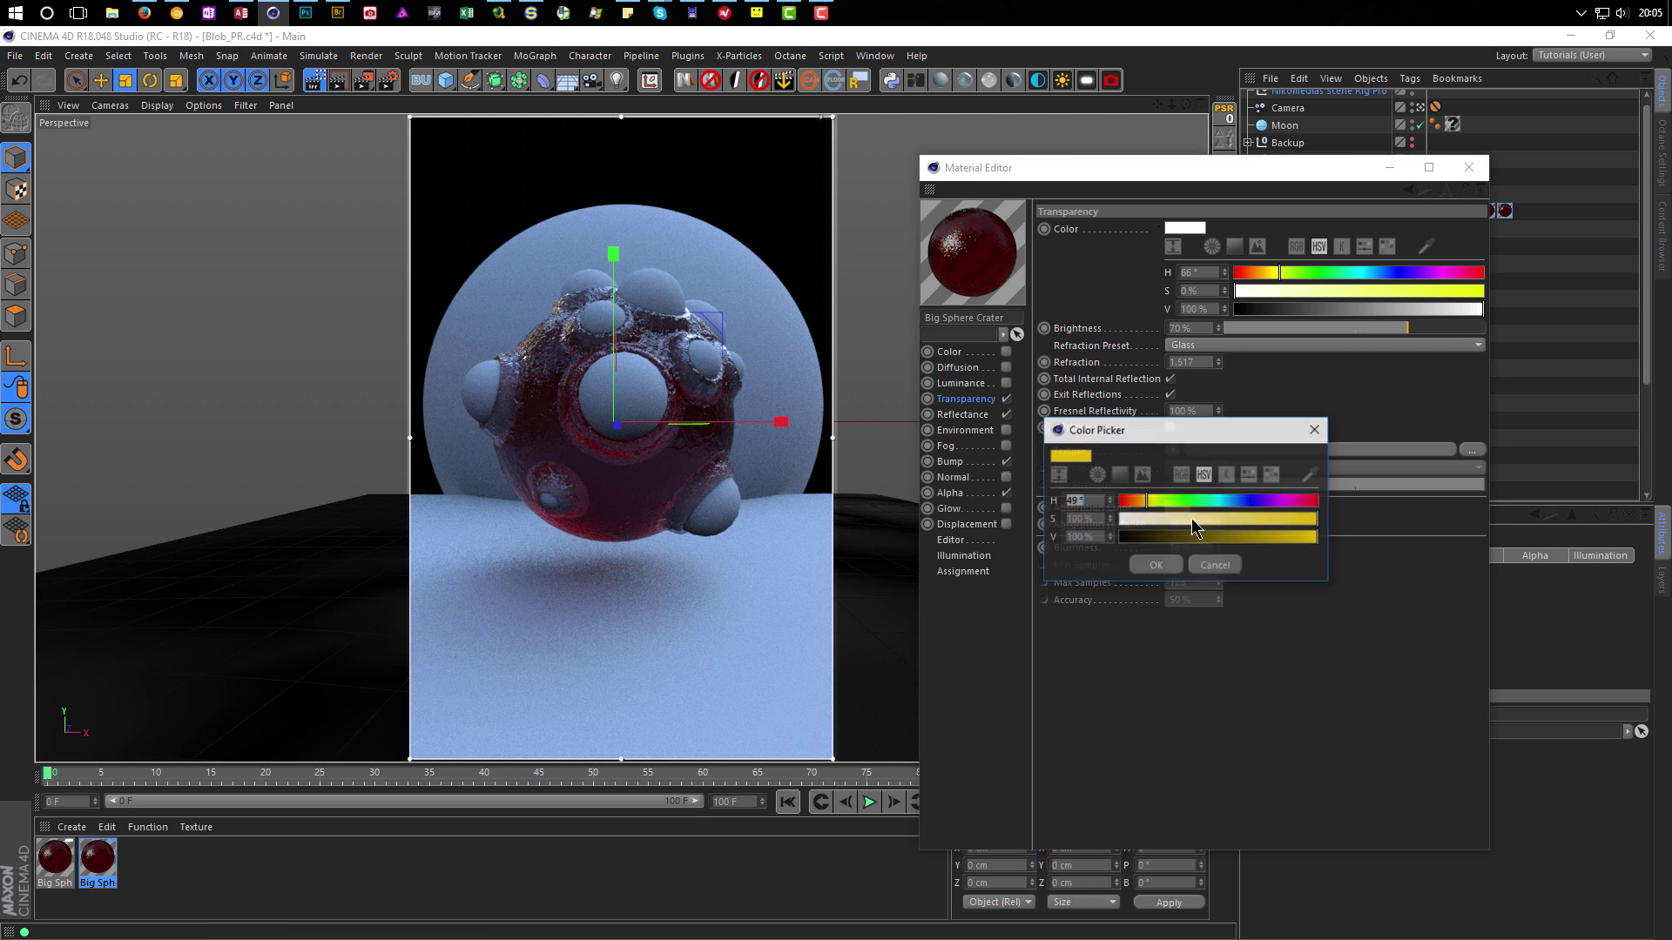
{"action": "left_click", "coordinate": [1139, 501]}
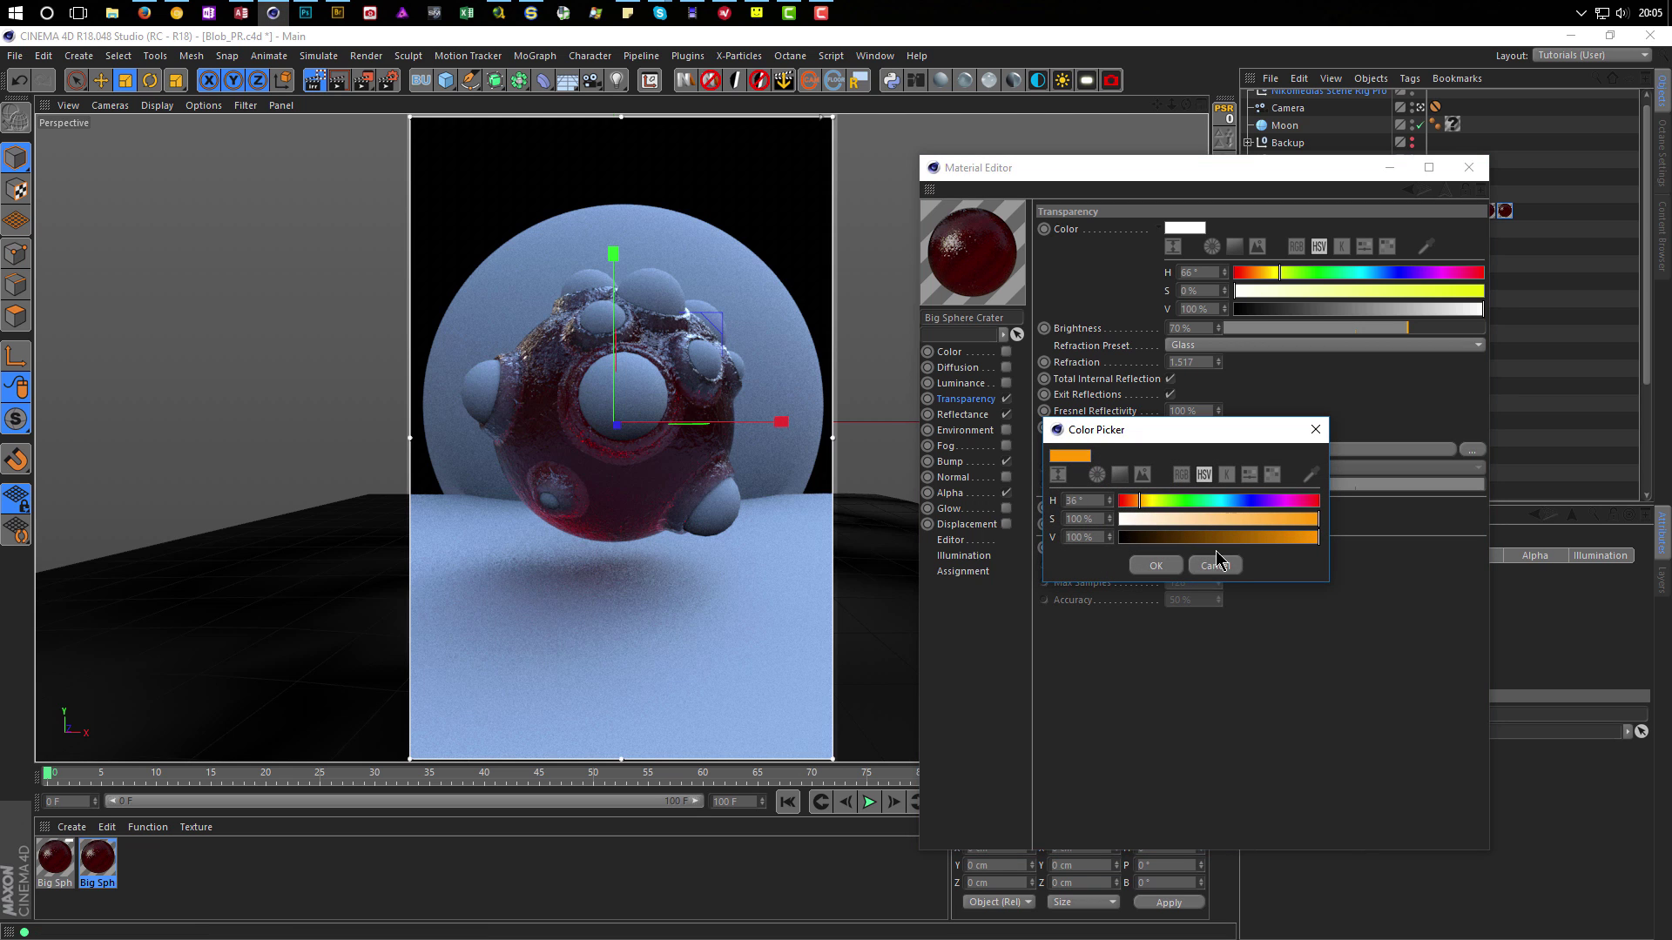
{"action": "left_click", "coordinate": [1151, 567]}
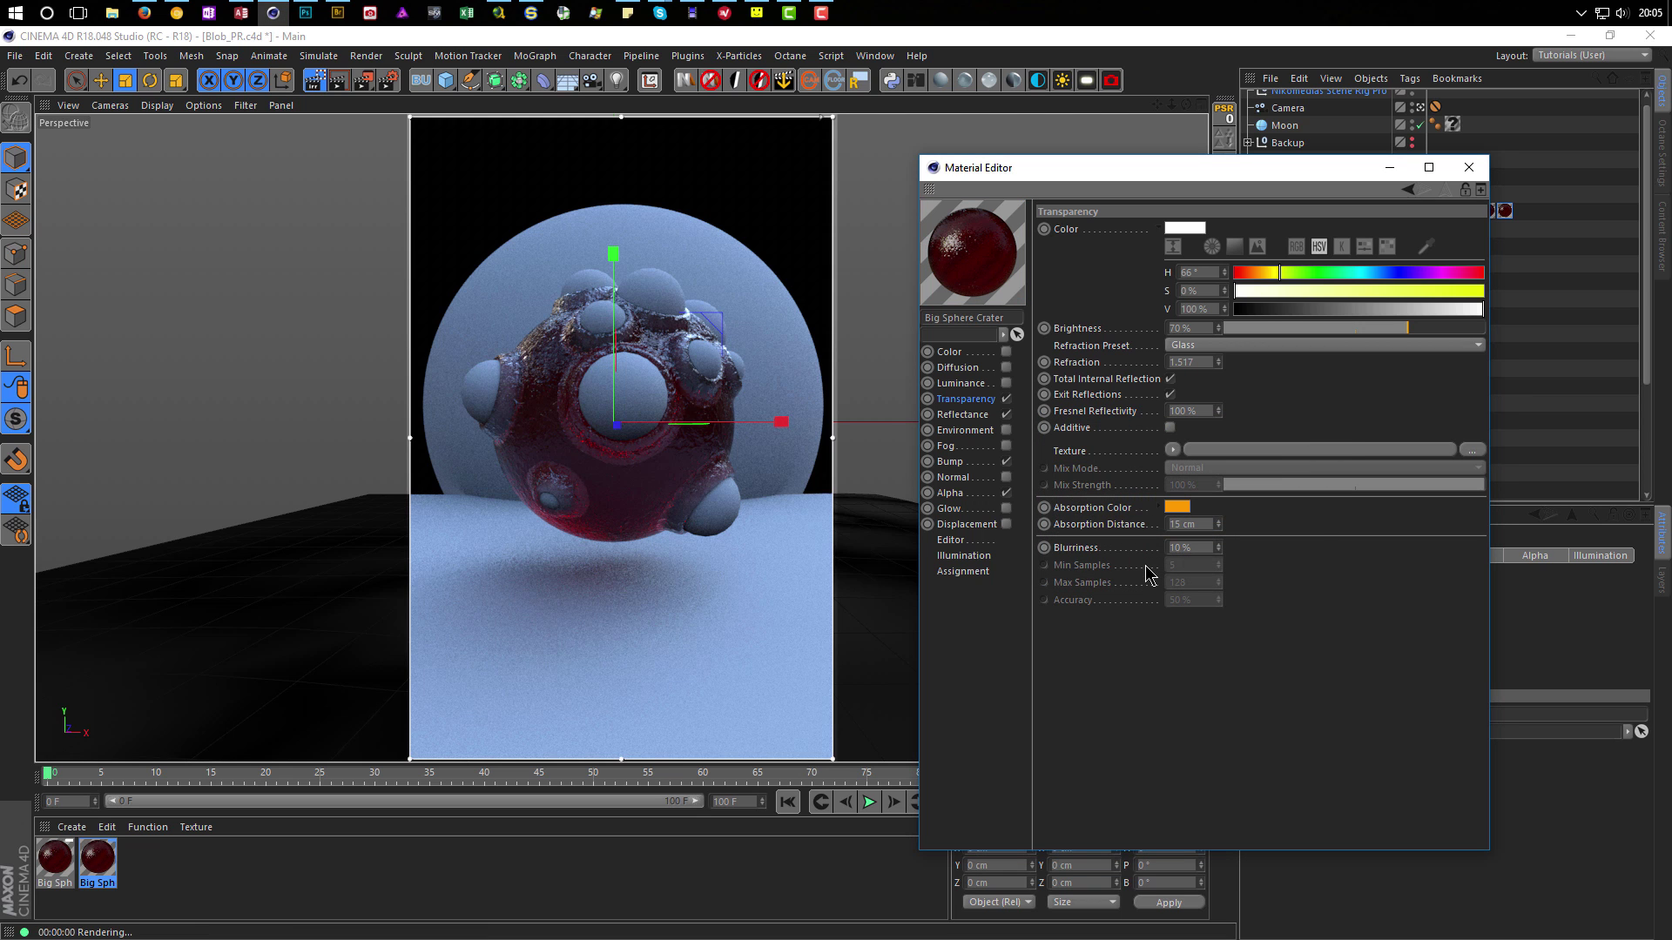
Set Big Sphere Crater's transparency color to 100% saturation and 61% value, and close the material editor.
{"action": "left_click_drag", "start_coordinate": [1466, 310], "coordinate": [1366, 310]}
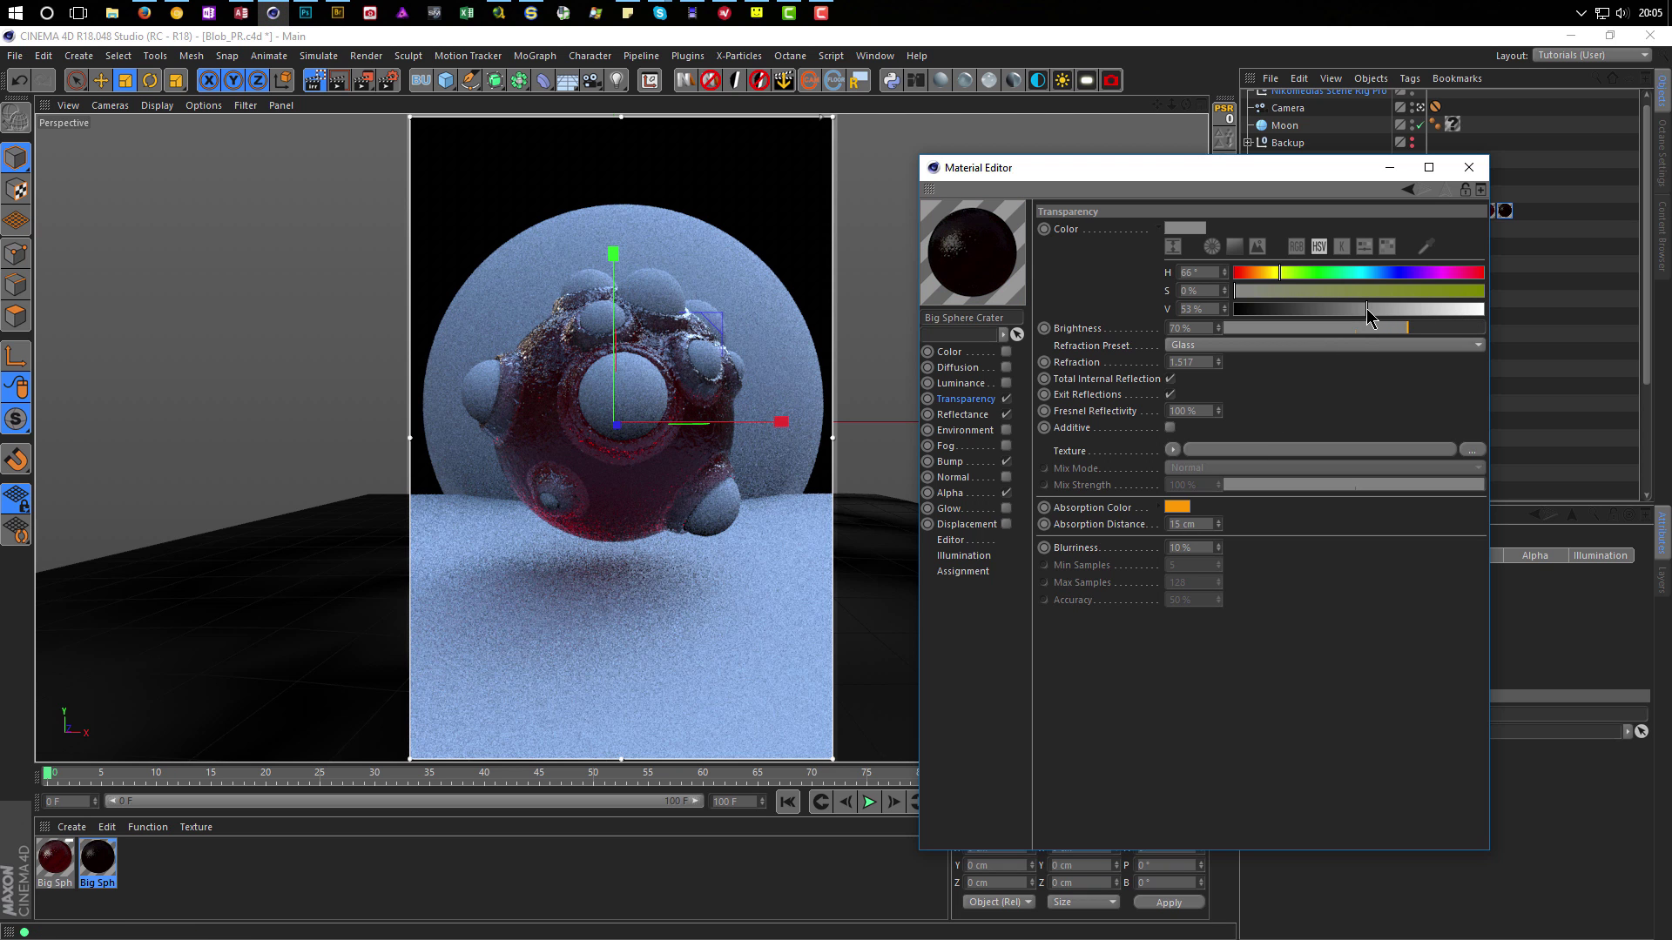
{"action": "left_click_drag", "start_coordinate": [1366, 308], "coordinate": [1498, 296]}
{"action": "left_click", "coordinate": [1446, 291]}
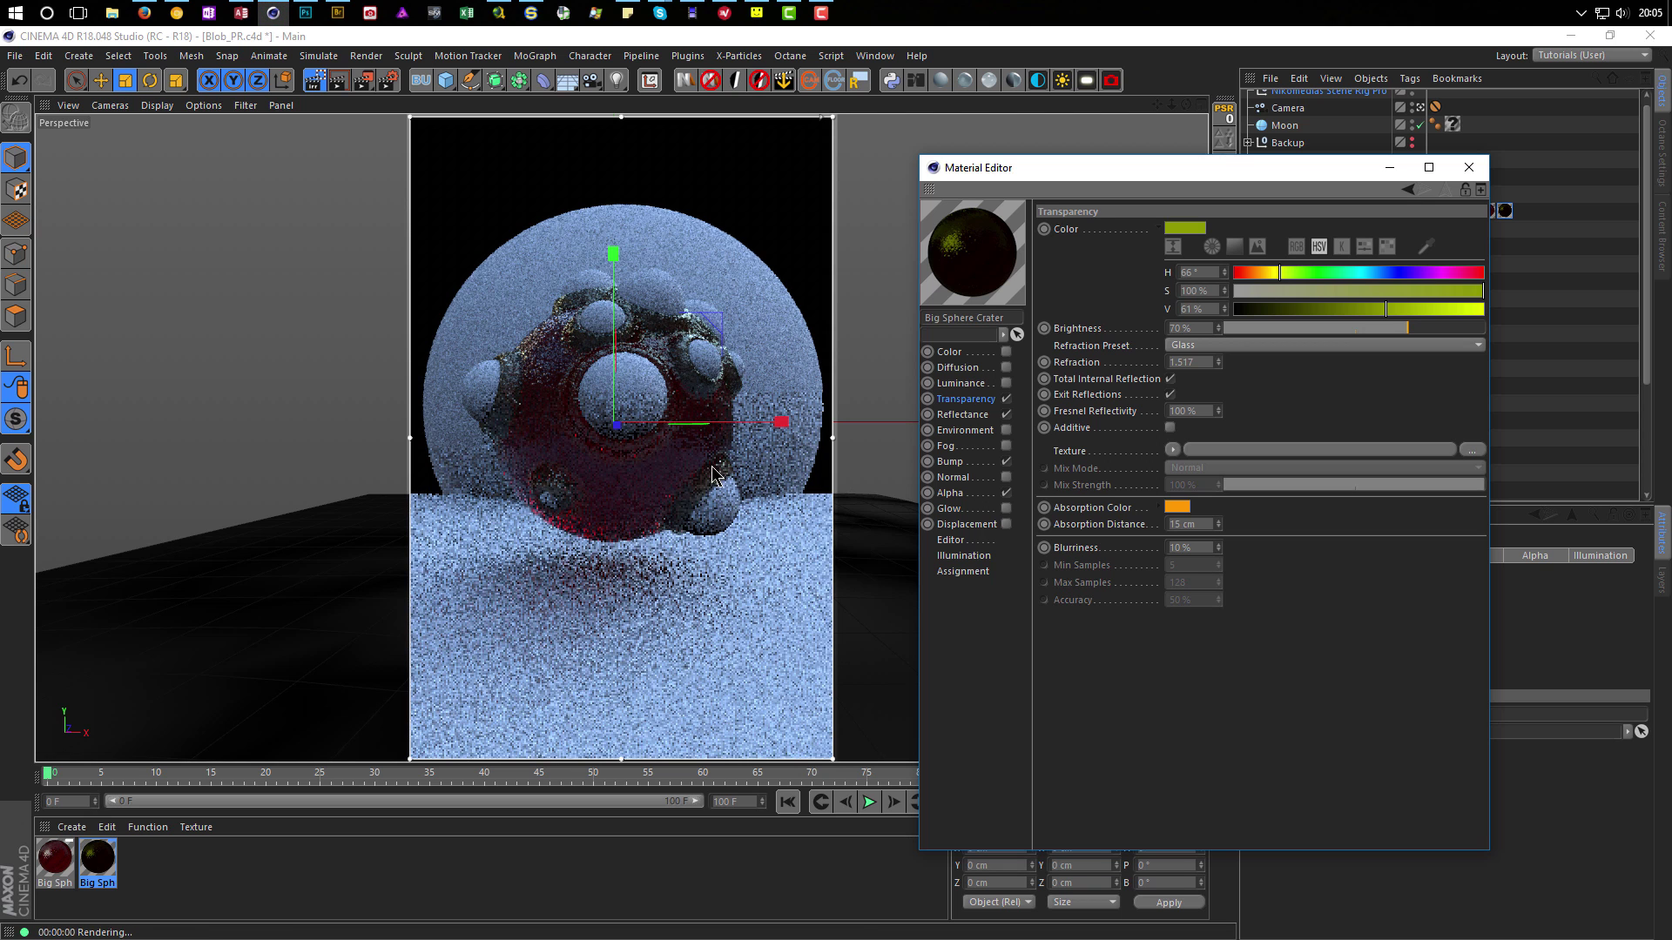
{"action": "left_click", "coordinate": [1468, 168]}
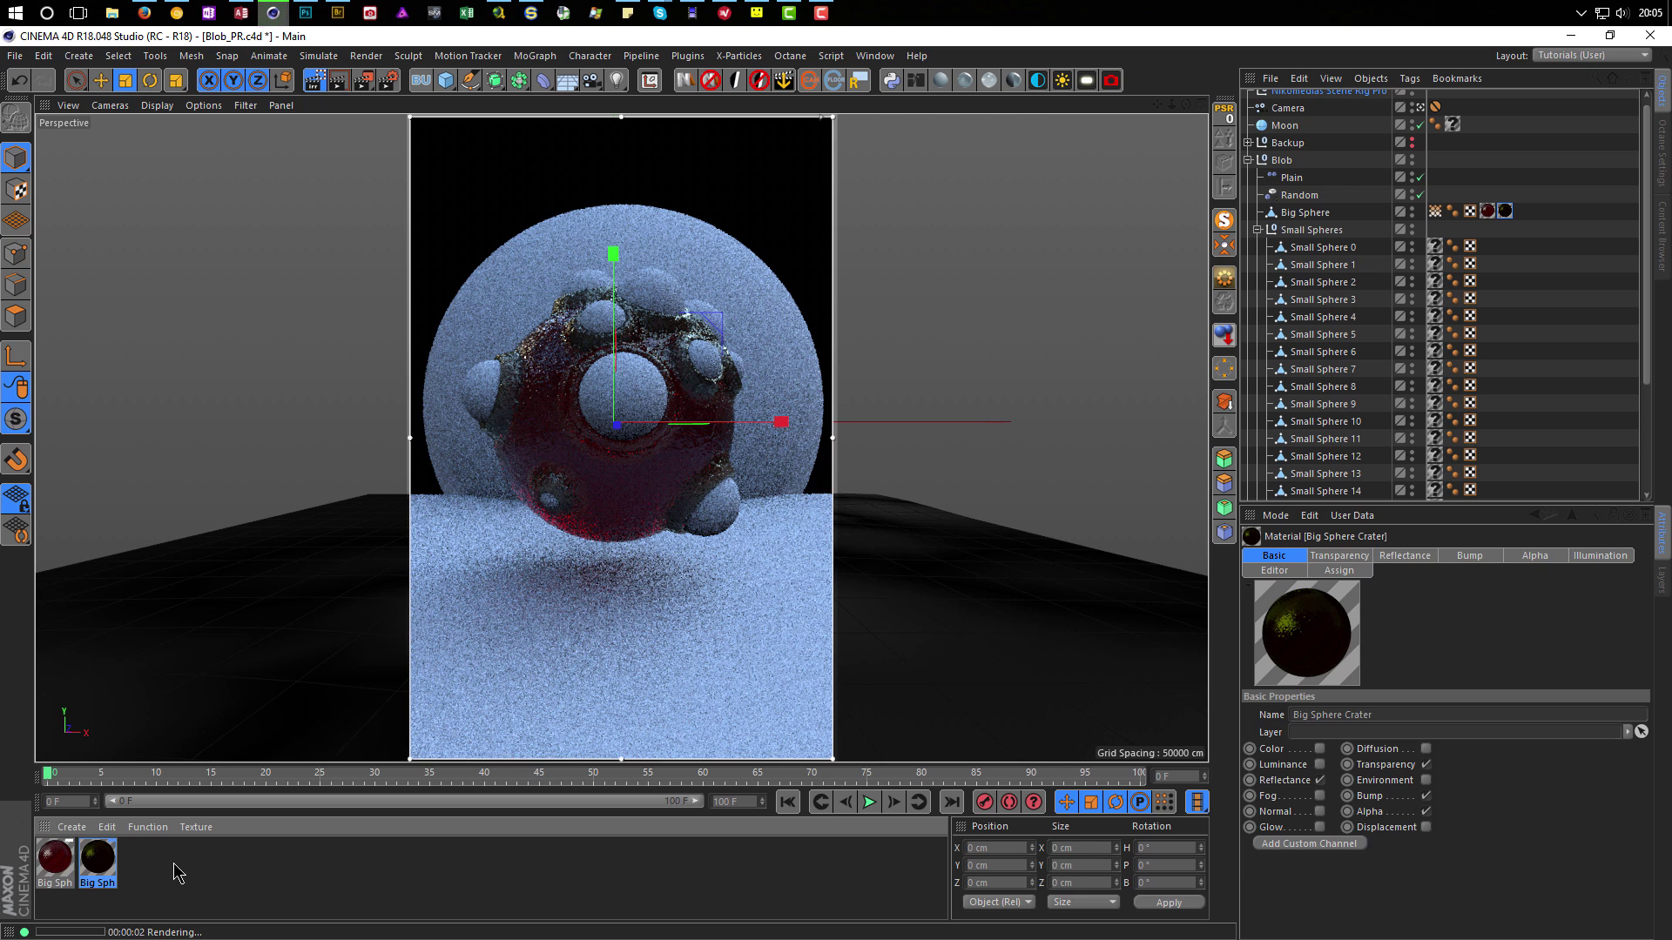
Duplicate the Big Sphere material and rename the copy Small Sphere in its material editor.
{"action": "left_click", "coordinate": [61, 865]}
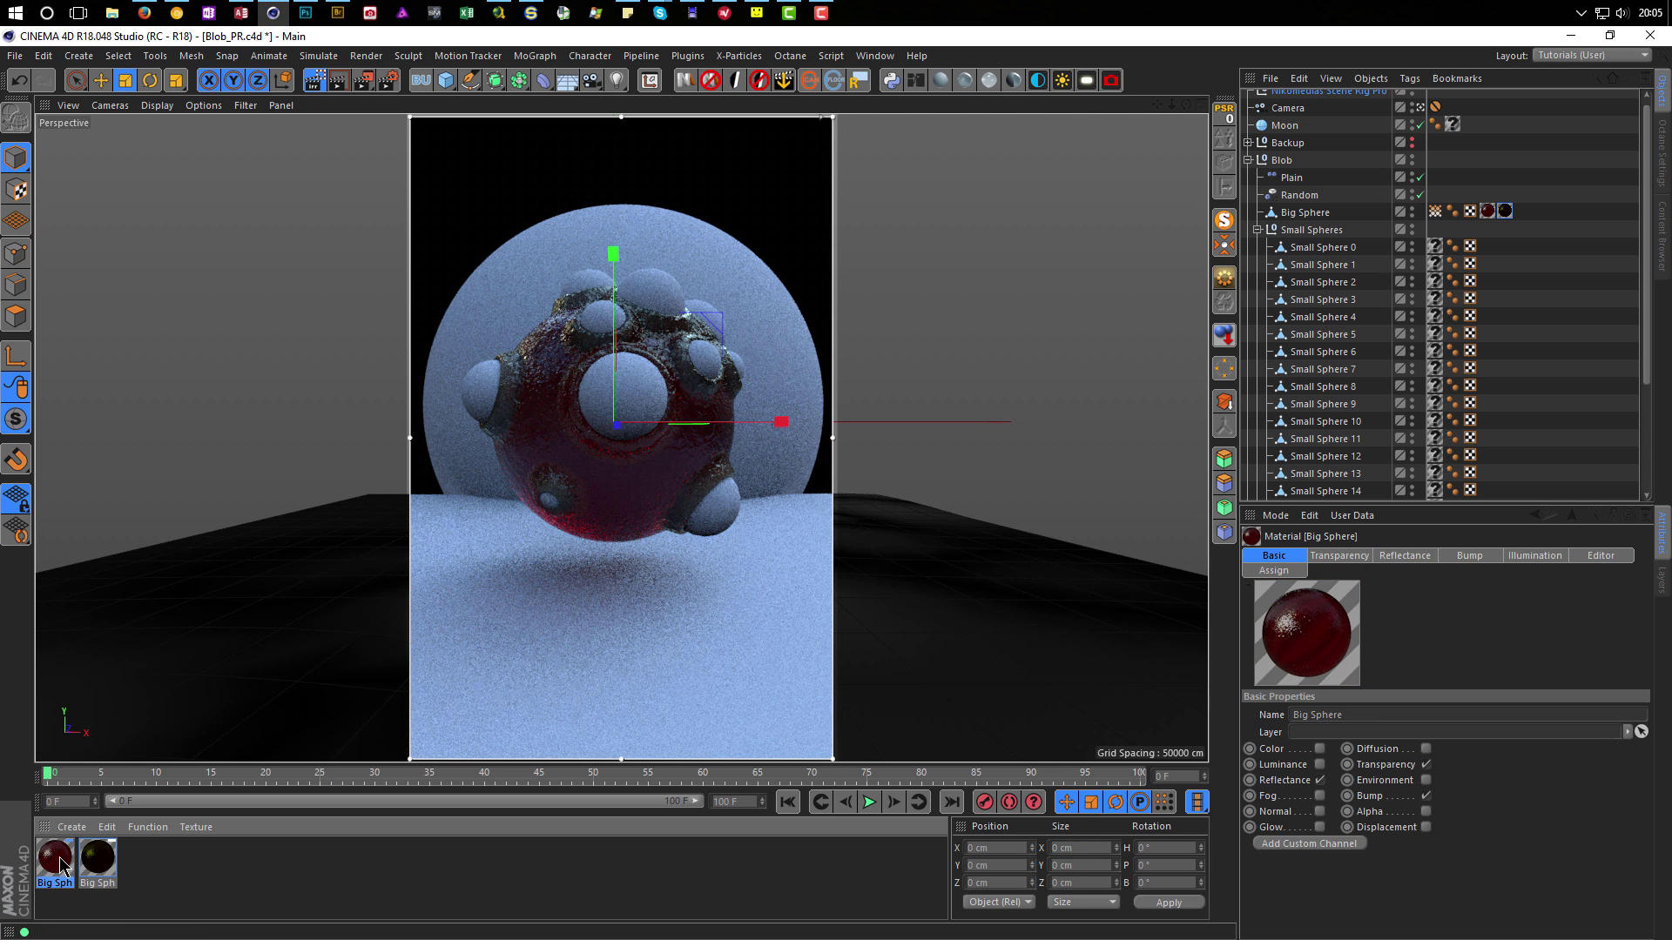
{"action": "left_click_drag", "start_coordinate": [61, 865], "coordinate": [213, 862], "text": "ctrl"}
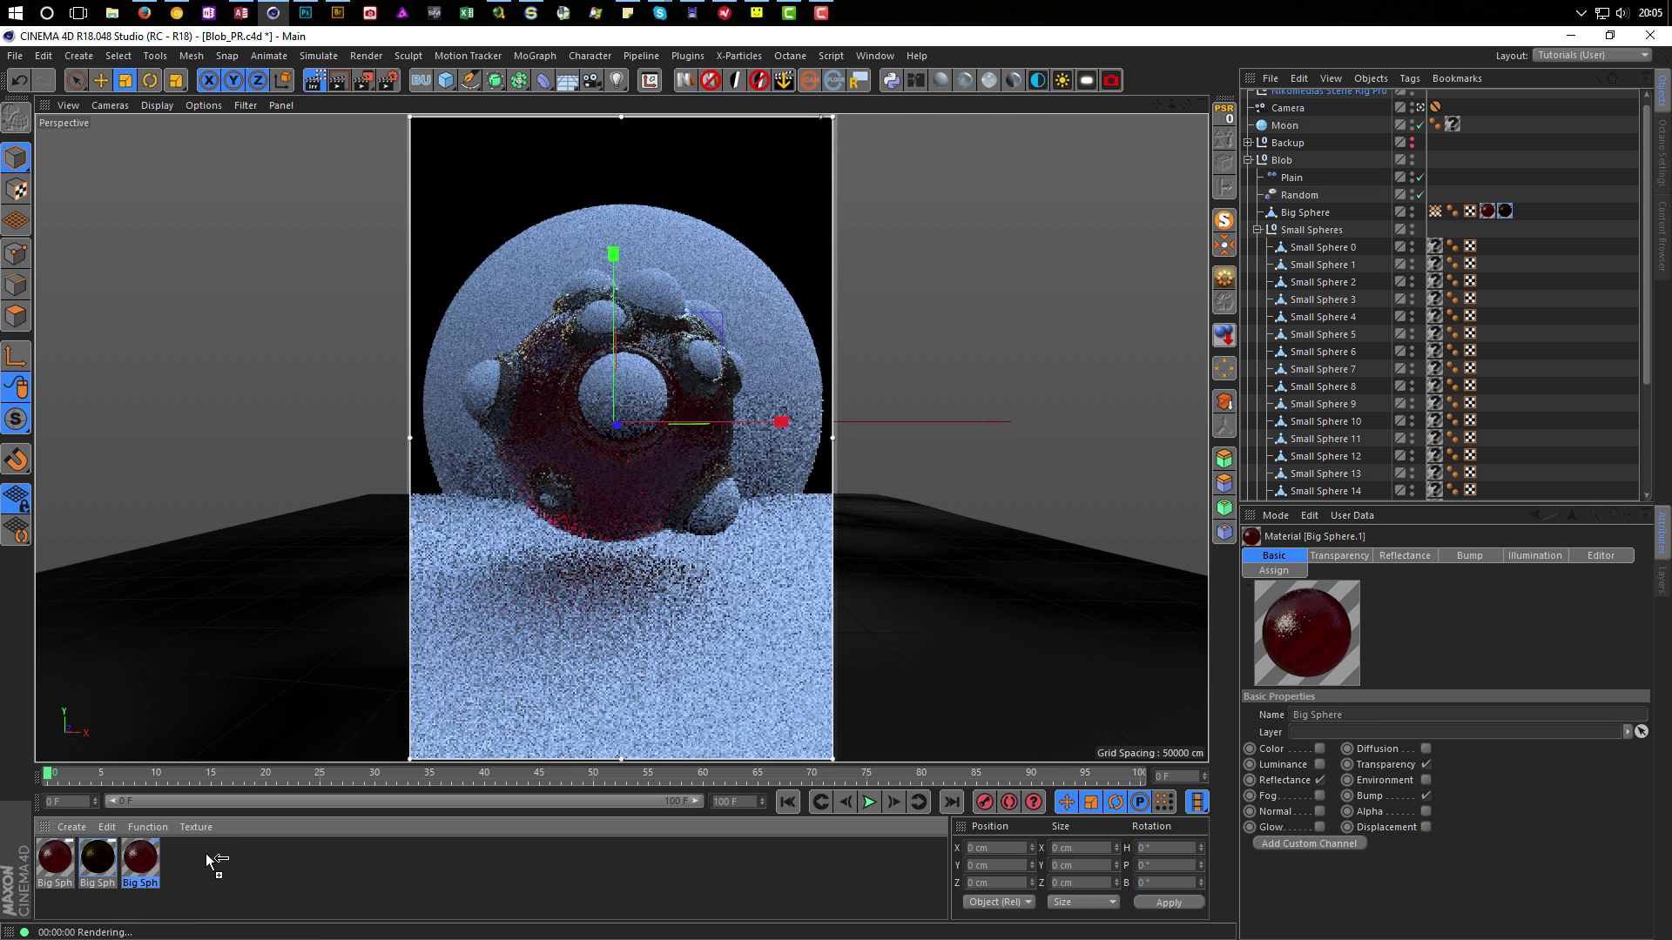
{"action": "left_click", "coordinate": [157, 864]}
{"action": "double_click", "coordinate": [146, 862]}
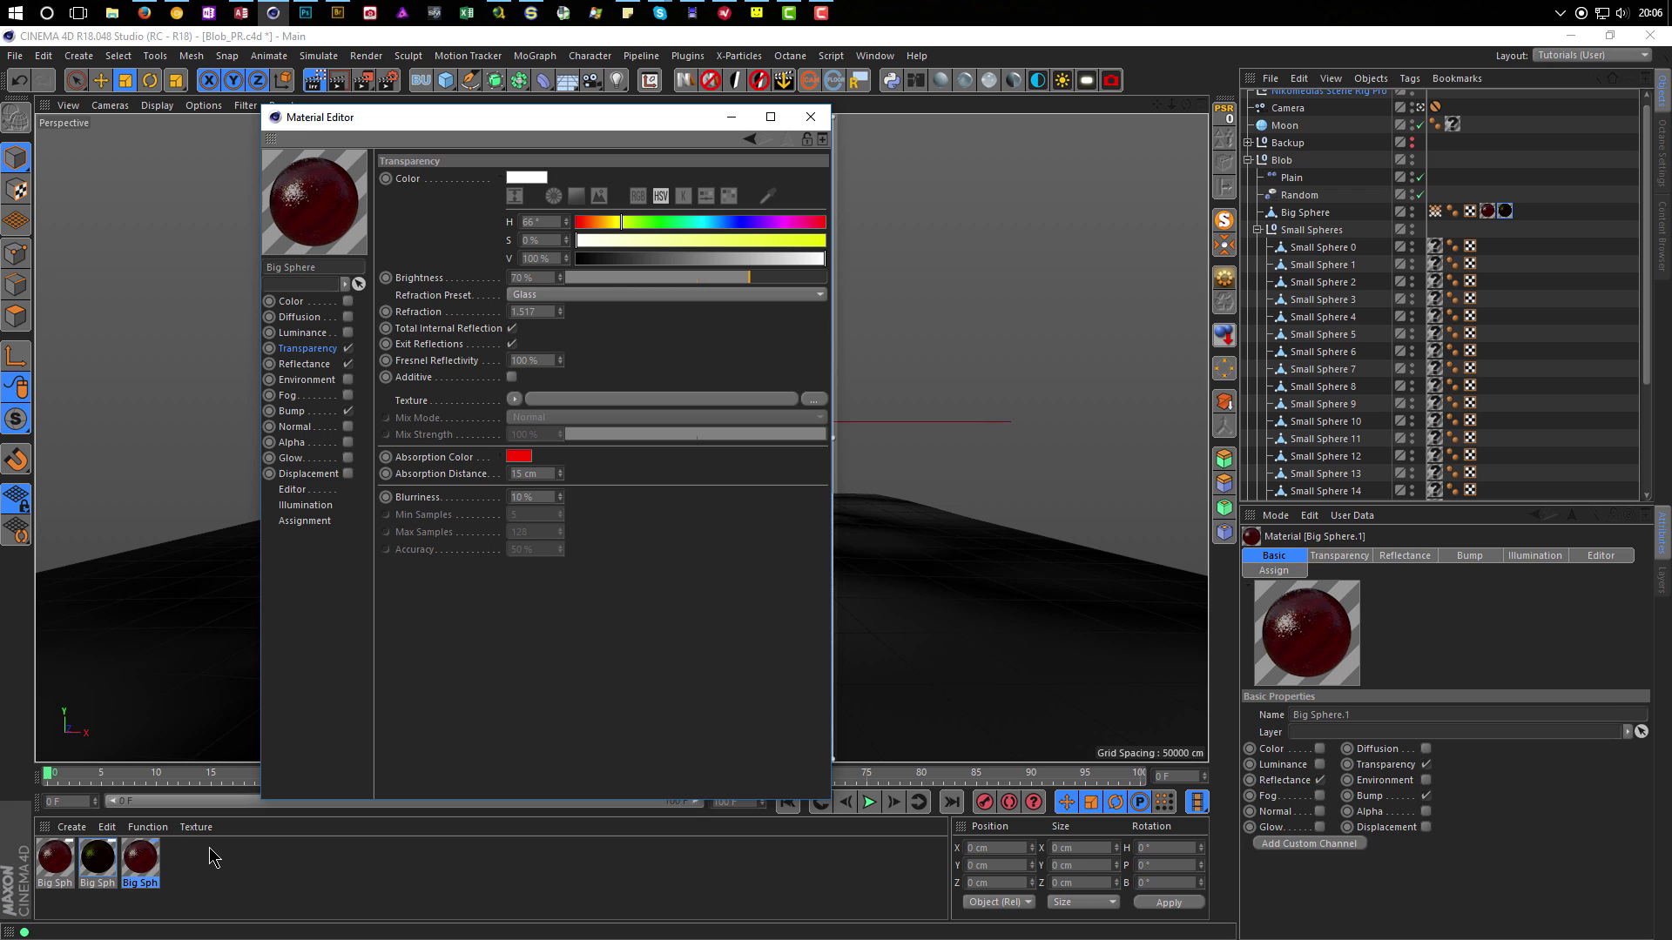
{"action": "key", "text": "BackSpace"}
{"action": "key", "text": "Return"}
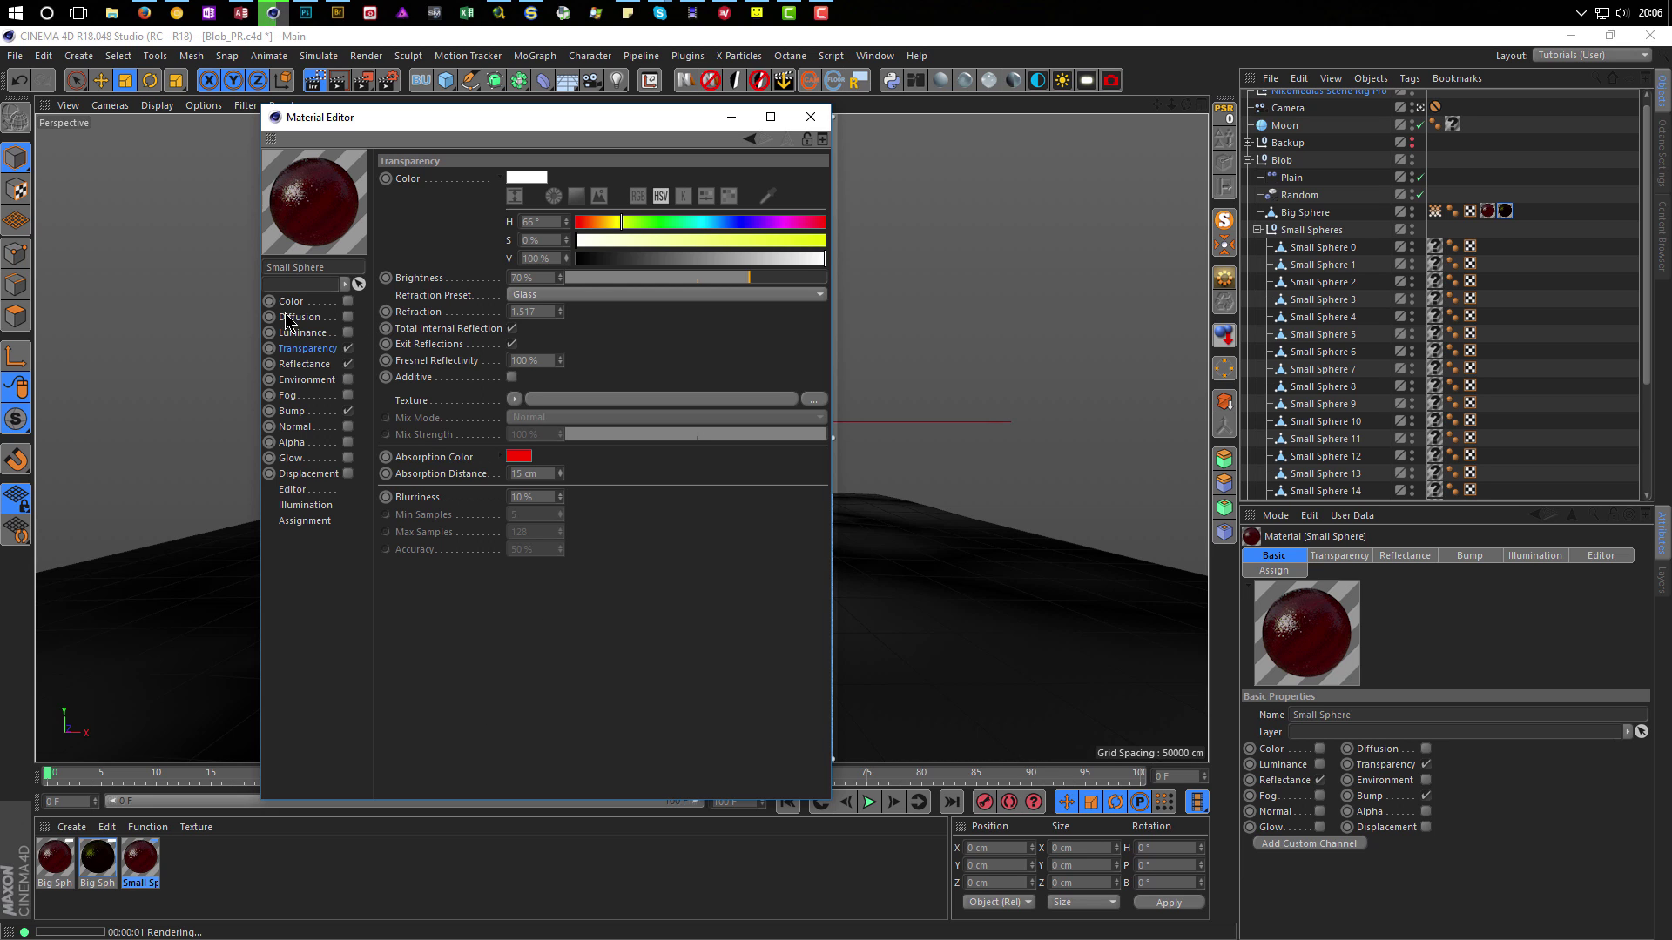
Set the Small Sphere material's absorption color to white by reducing its saturation to 0%.
{"action": "left_click", "coordinate": [519, 457]}
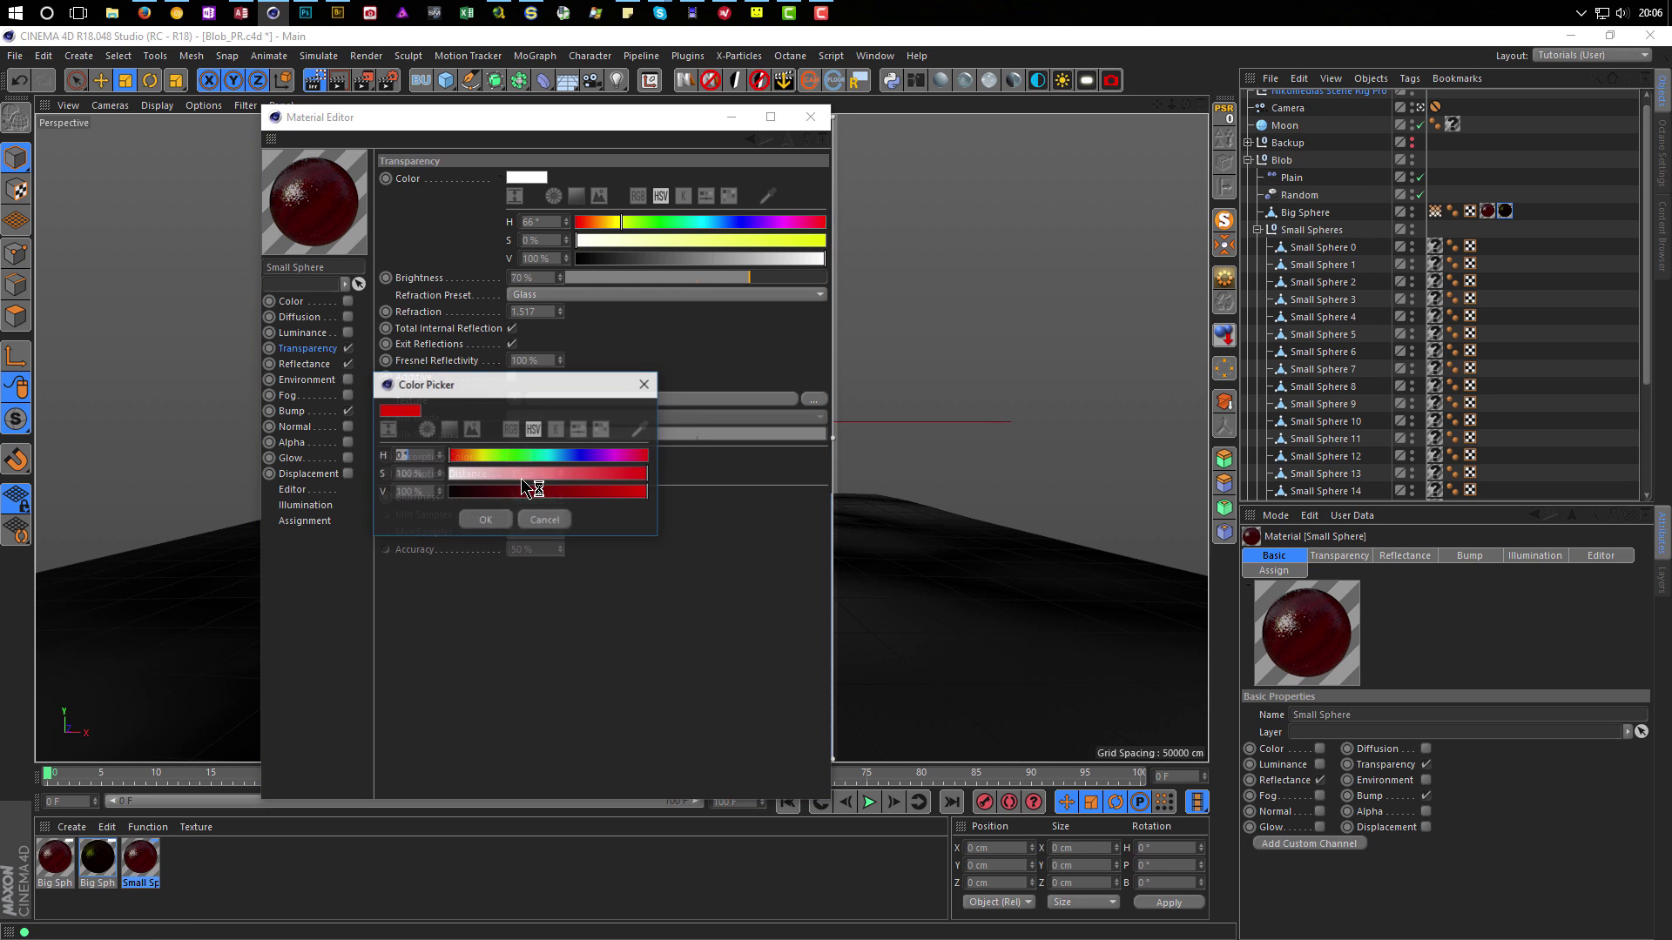
{"action": "left_click_drag", "start_coordinate": [511, 475], "coordinate": [442, 476]}
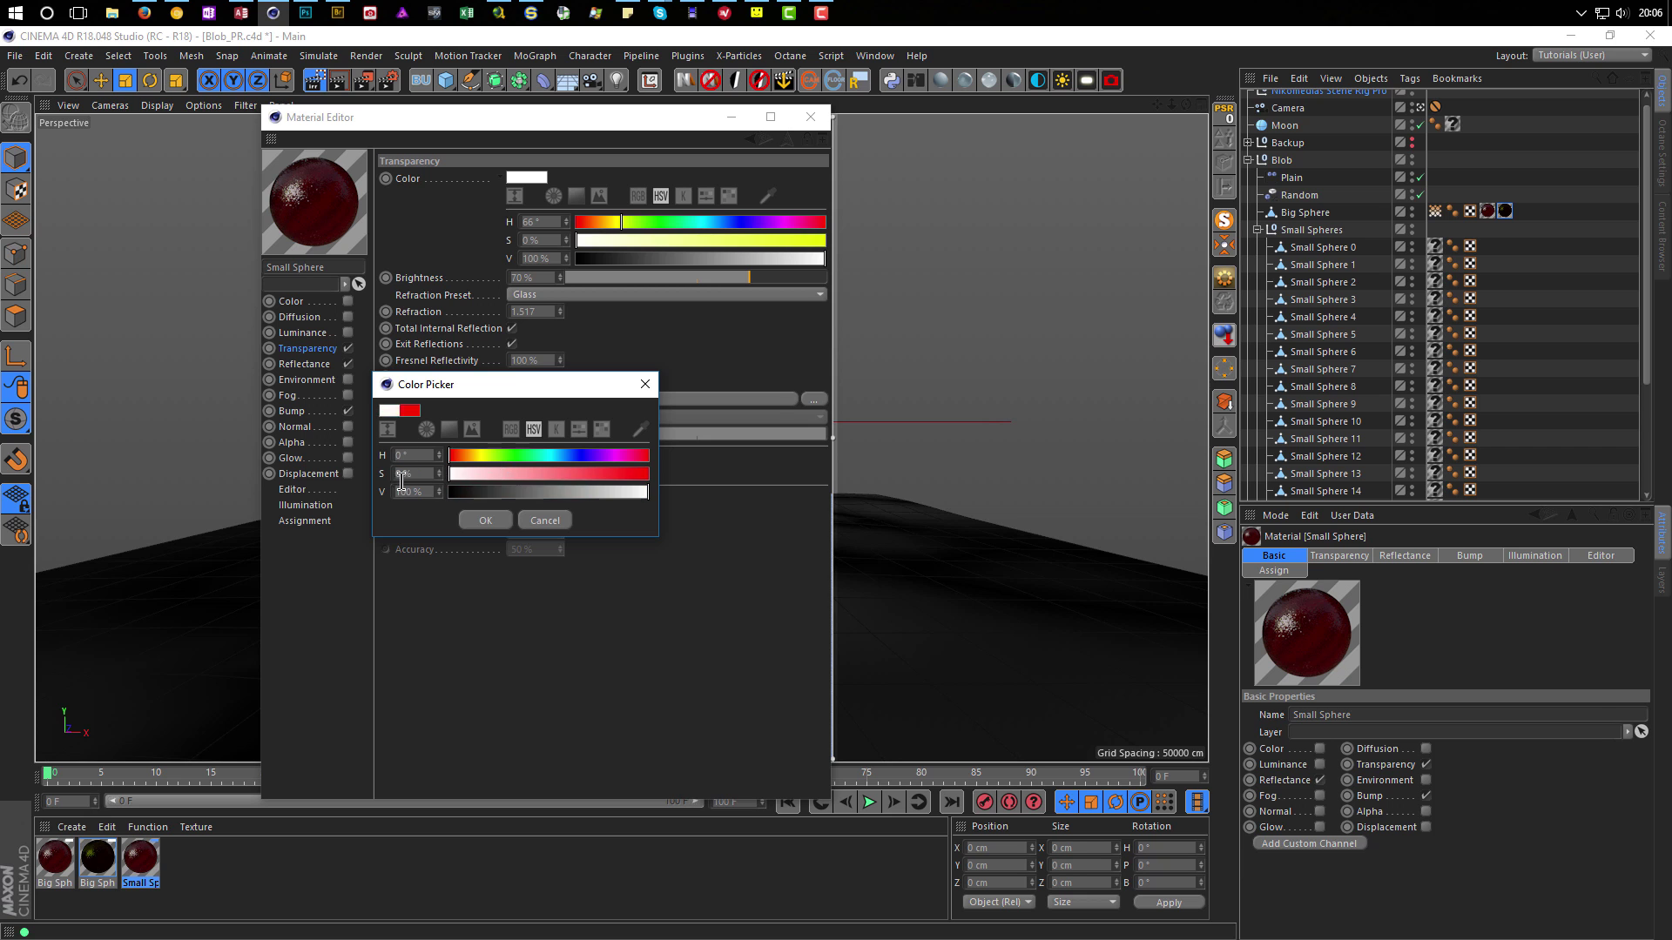
{"action": "left_click", "coordinate": [470, 522]}
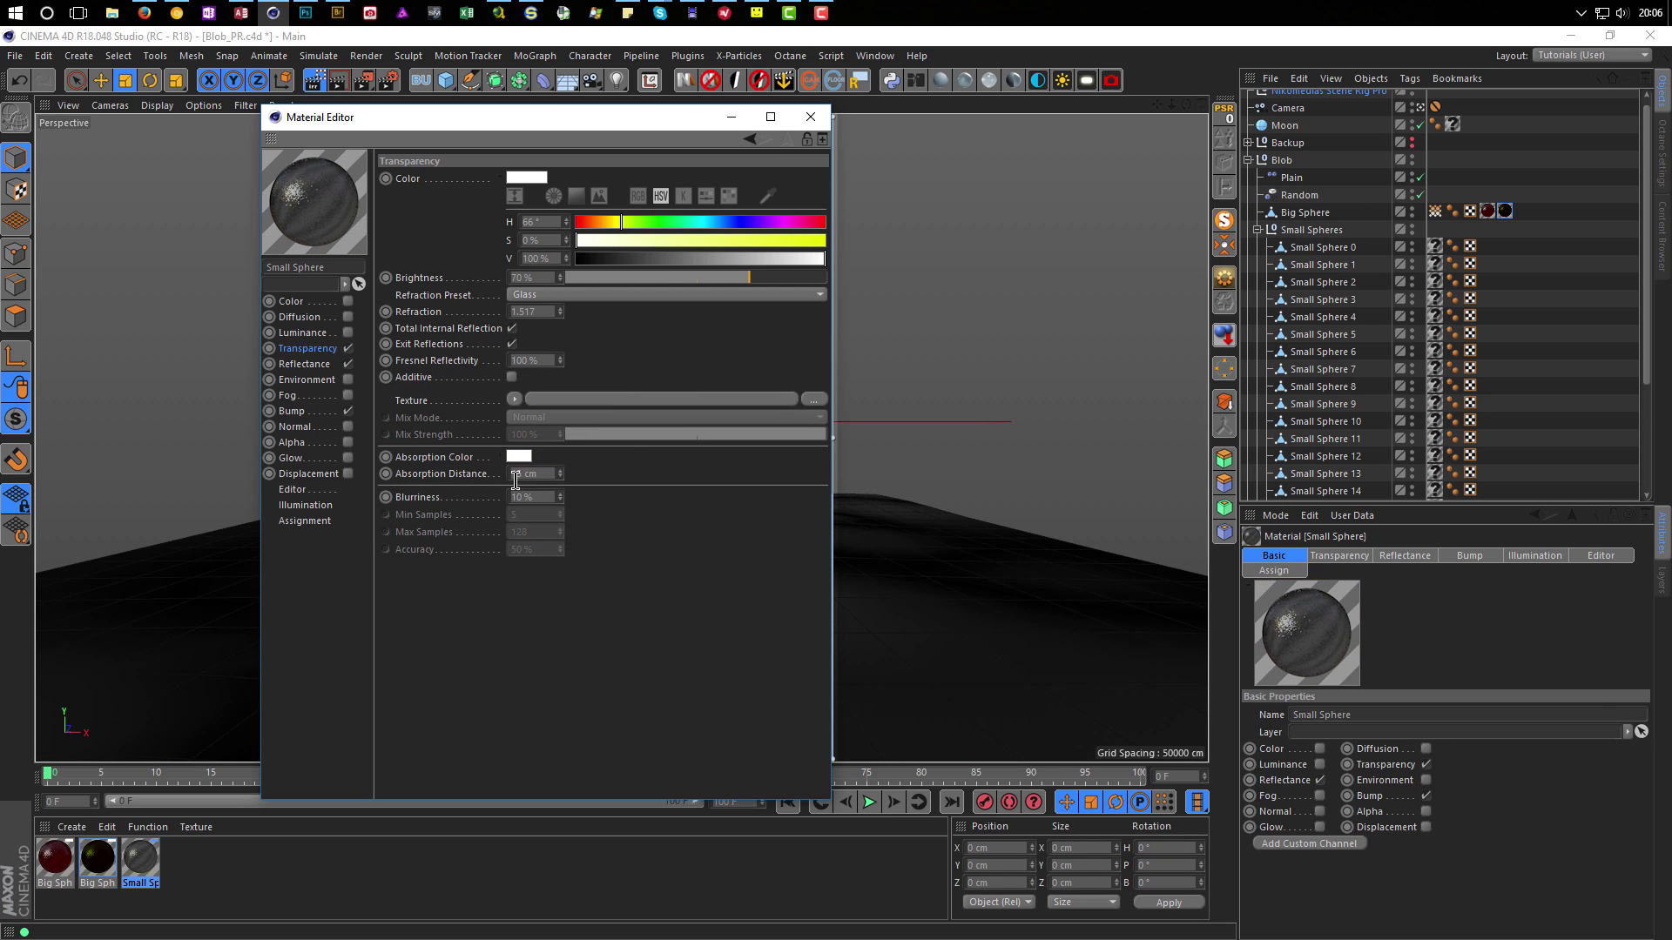
Refresh the render preview and open the Small Sphere material's assignment list.
{"action": "key", "text": "ctrl+r"}
{"action": "left_click_drag", "start_coordinate": [648, 113], "coordinate": [906, 766]}
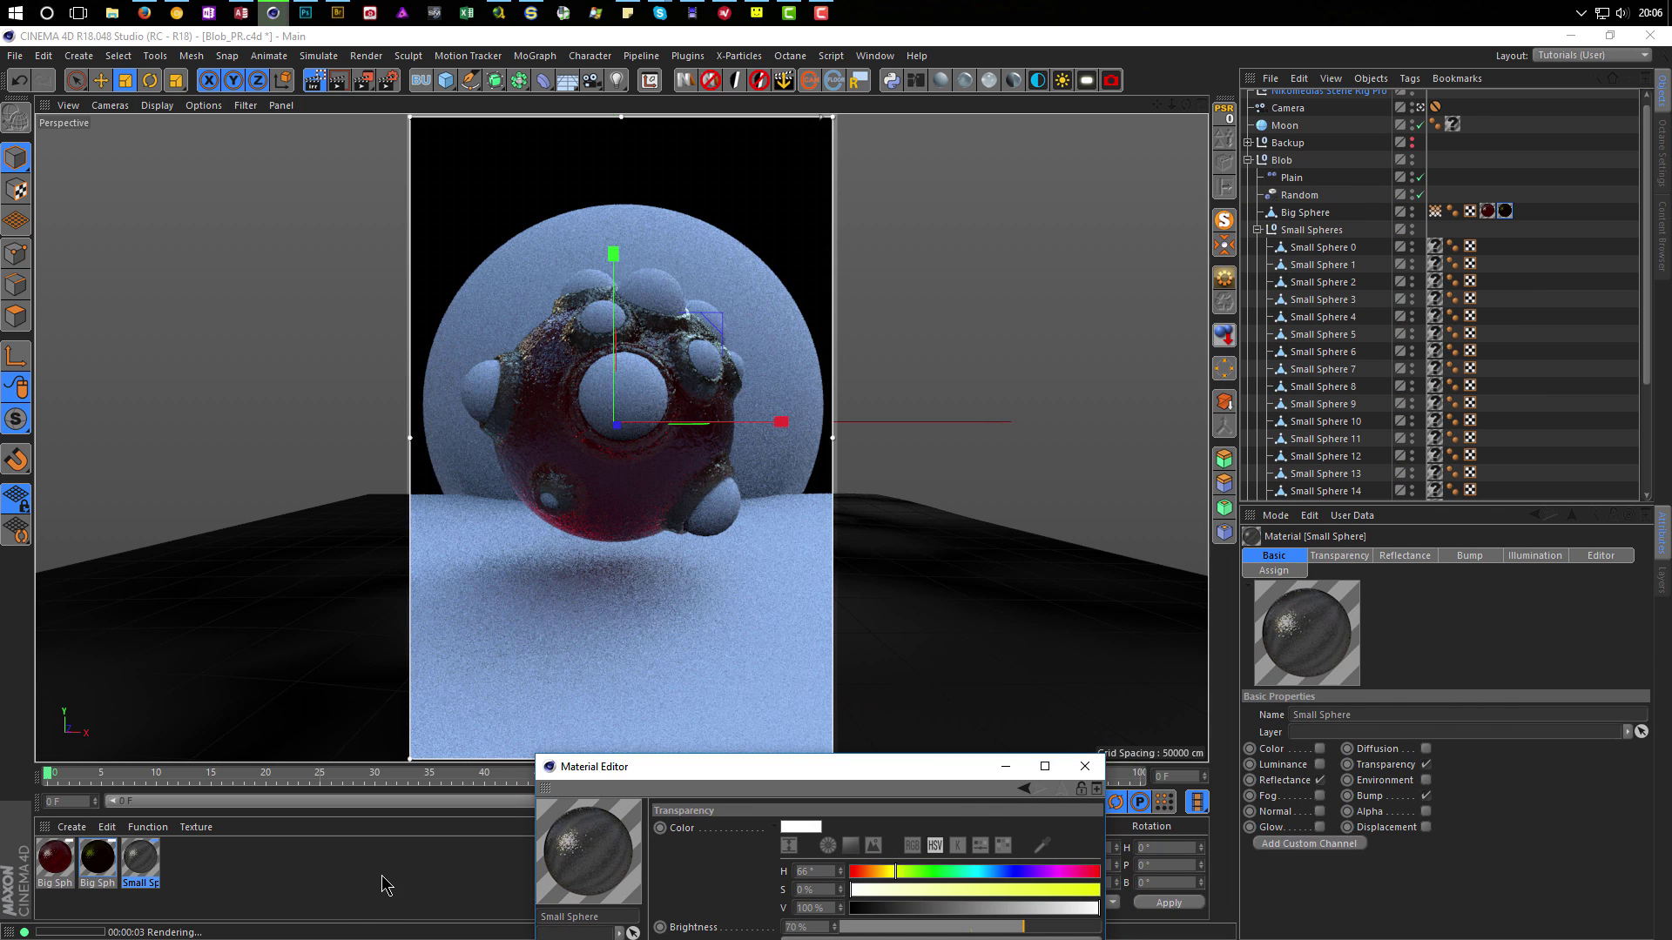
{"action": "left_click_drag", "start_coordinate": [682, 777], "coordinate": [688, 130]}
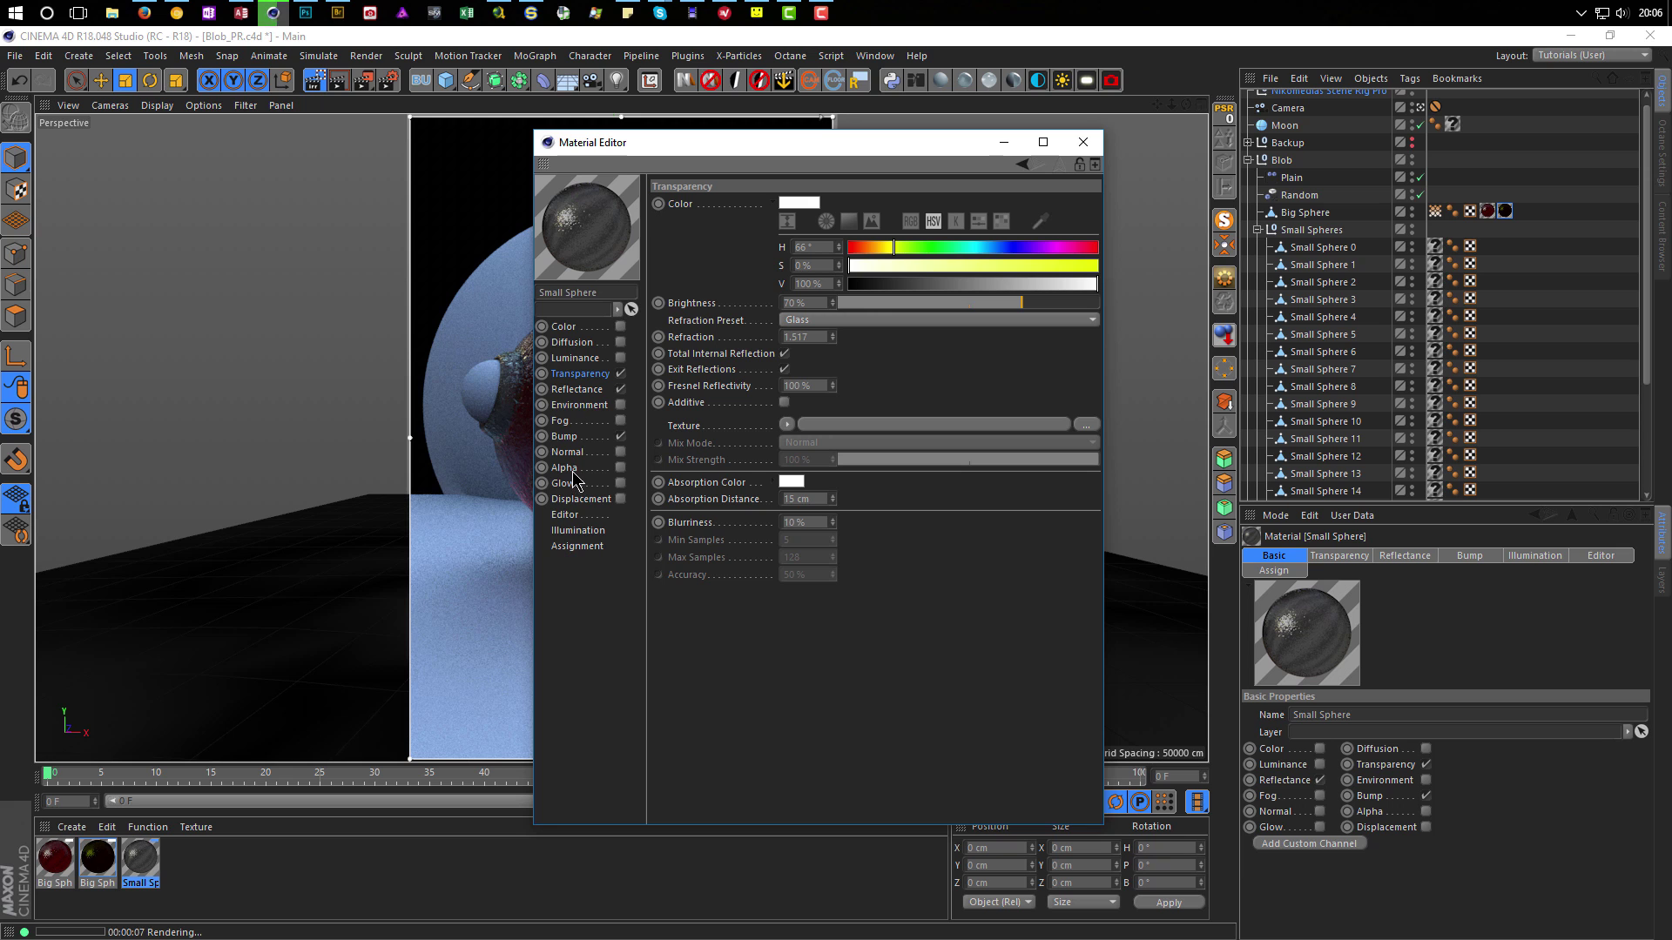
{"action": "left_click", "coordinate": [578, 546]}
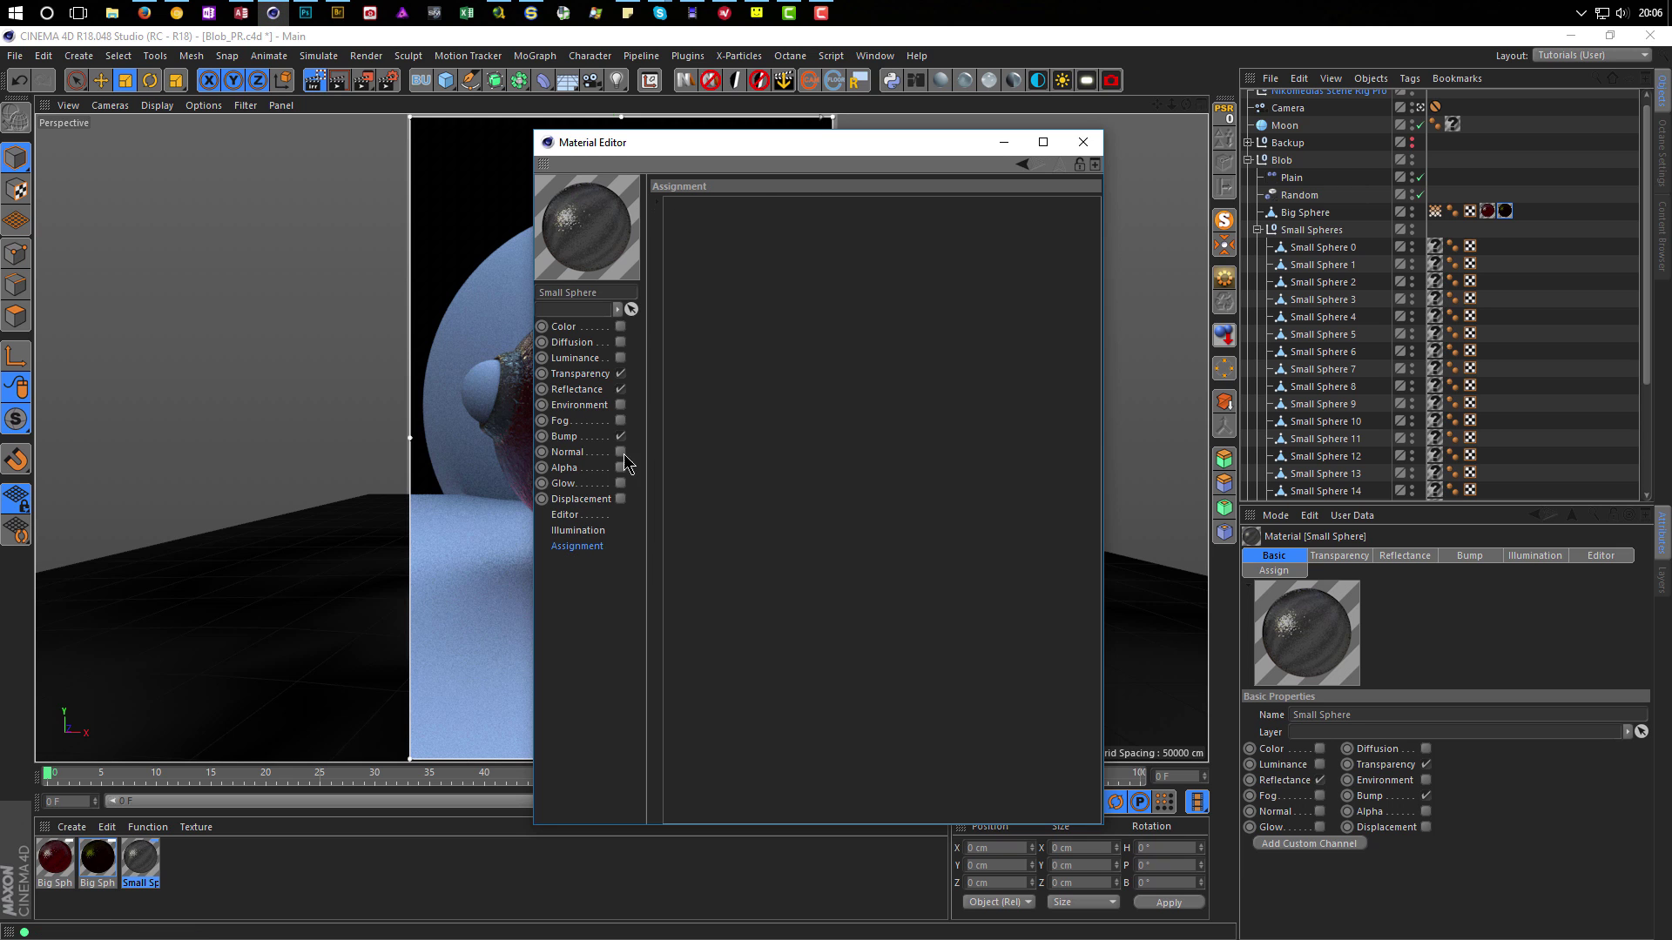
Delete the old texture tags from all objects from Small Sphere 0 through Small Sphere 19.
{"action": "left_click", "coordinate": [1324, 248]}
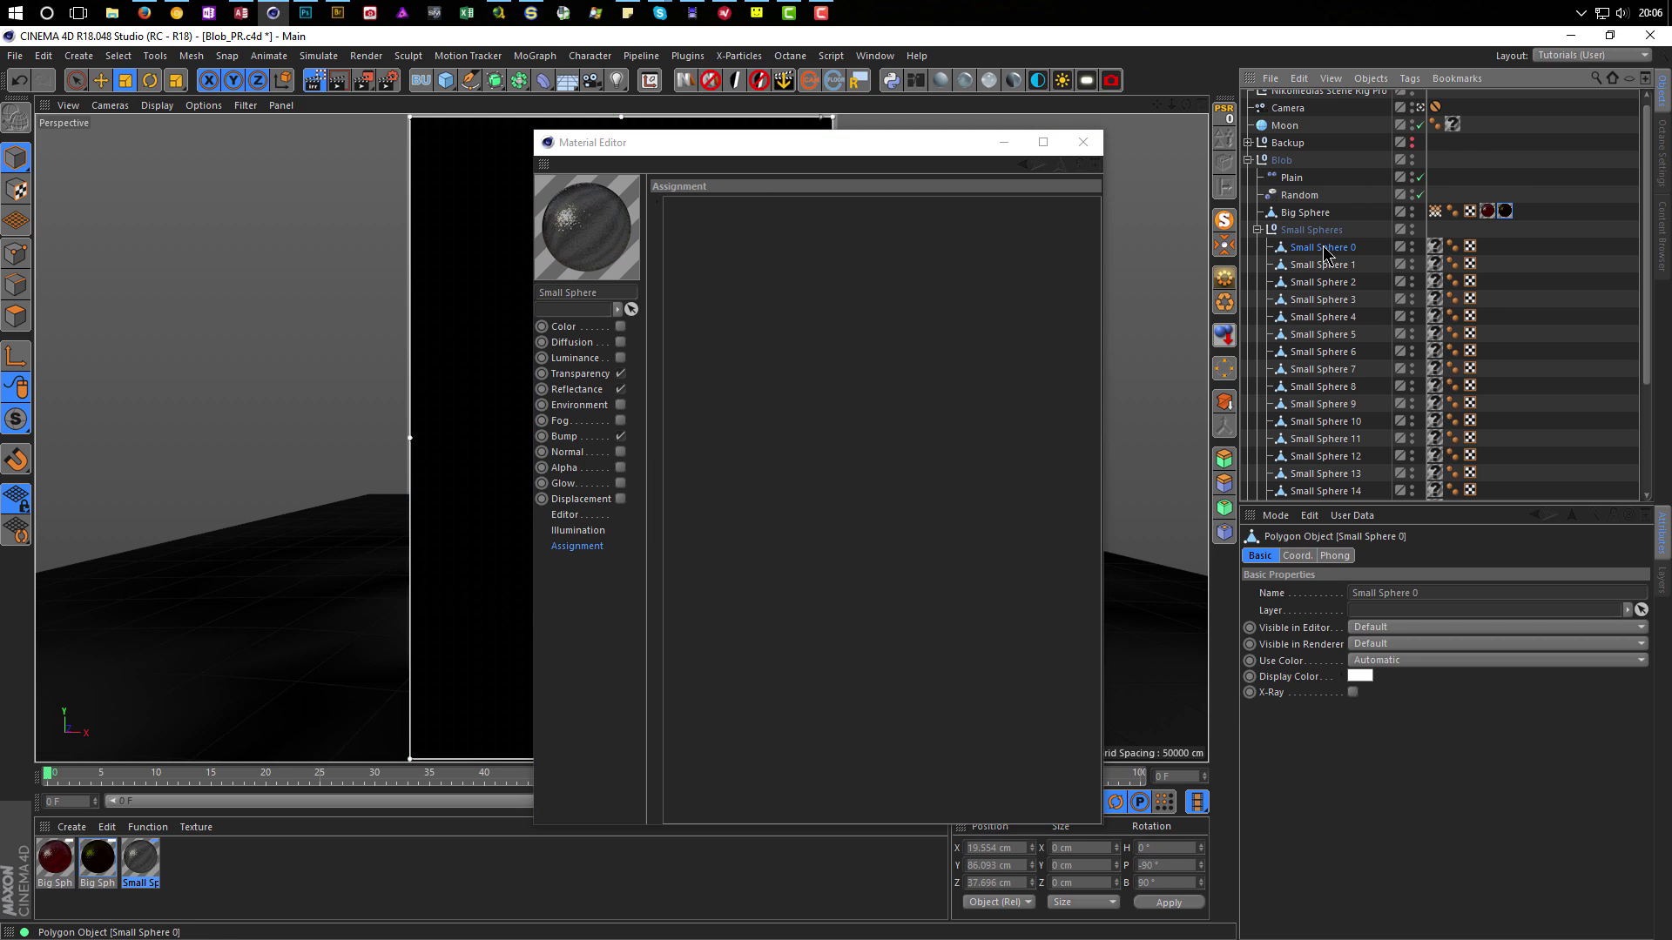
{"action": "scroll", "coordinate": [1327, 256], "scroll_direction": "down", "scroll_amount": 3}
{"action": "scroll", "coordinate": [1327, 259], "scroll_direction": "up", "scroll_amount": 3}
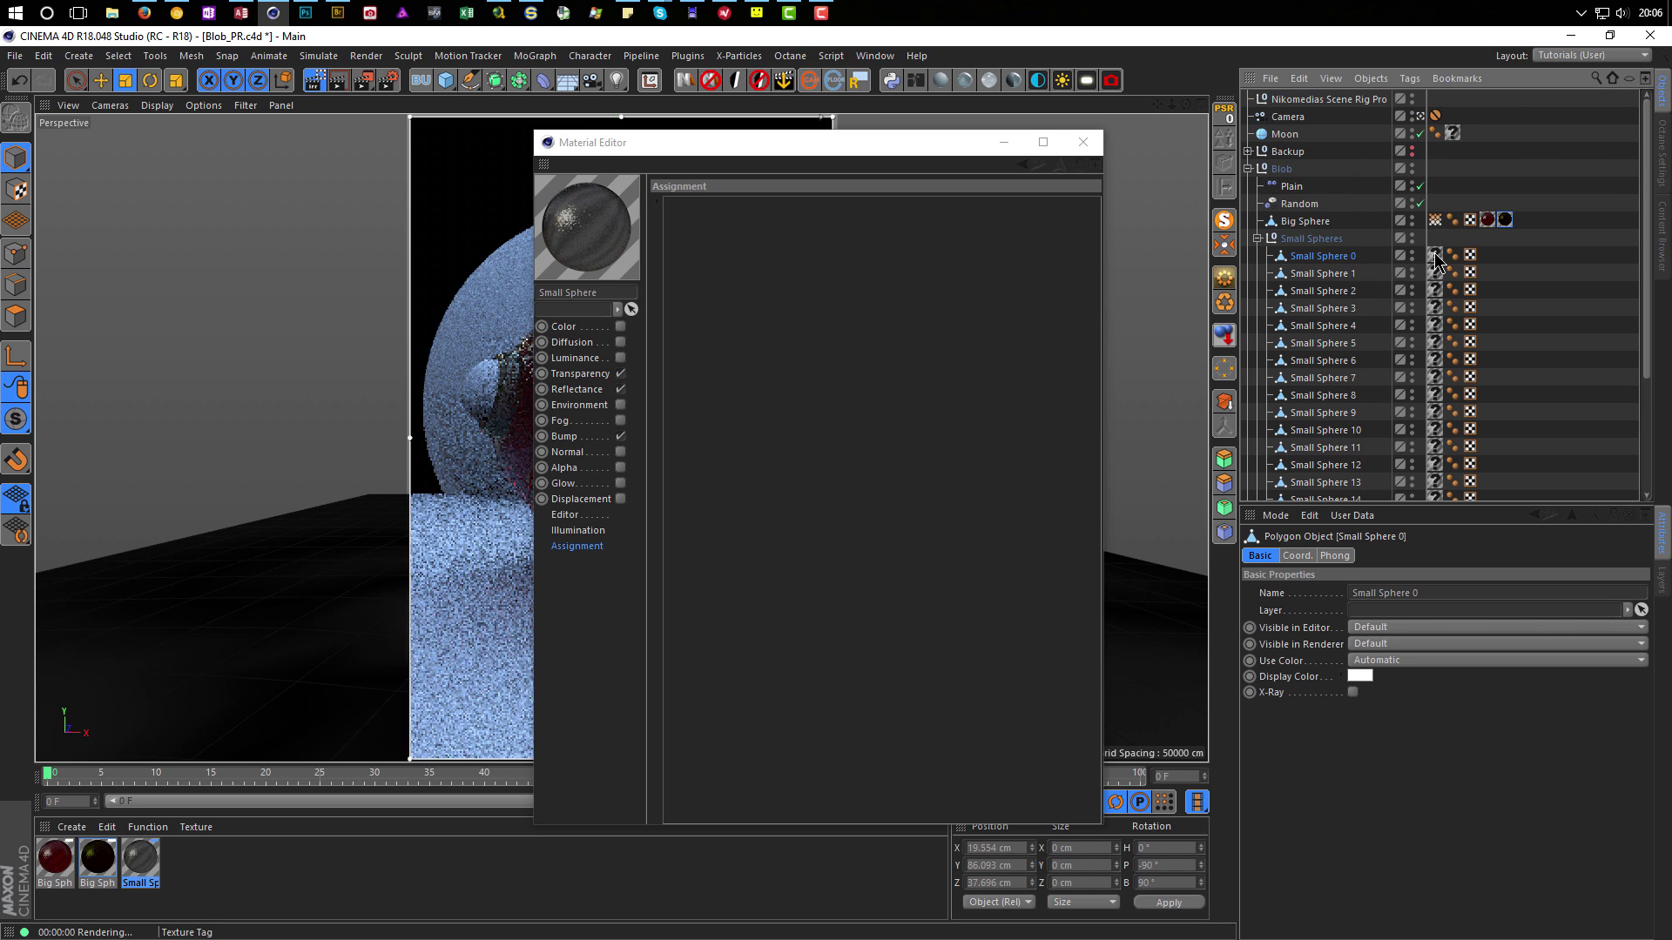
{"action": "left_click", "coordinate": [1435, 261]}
{"action": "scroll", "coordinate": [1436, 349], "scroll_direction": "down", "scroll_amount": 3}
{"action": "left_click", "coordinate": [1435, 423], "text": "shift"}
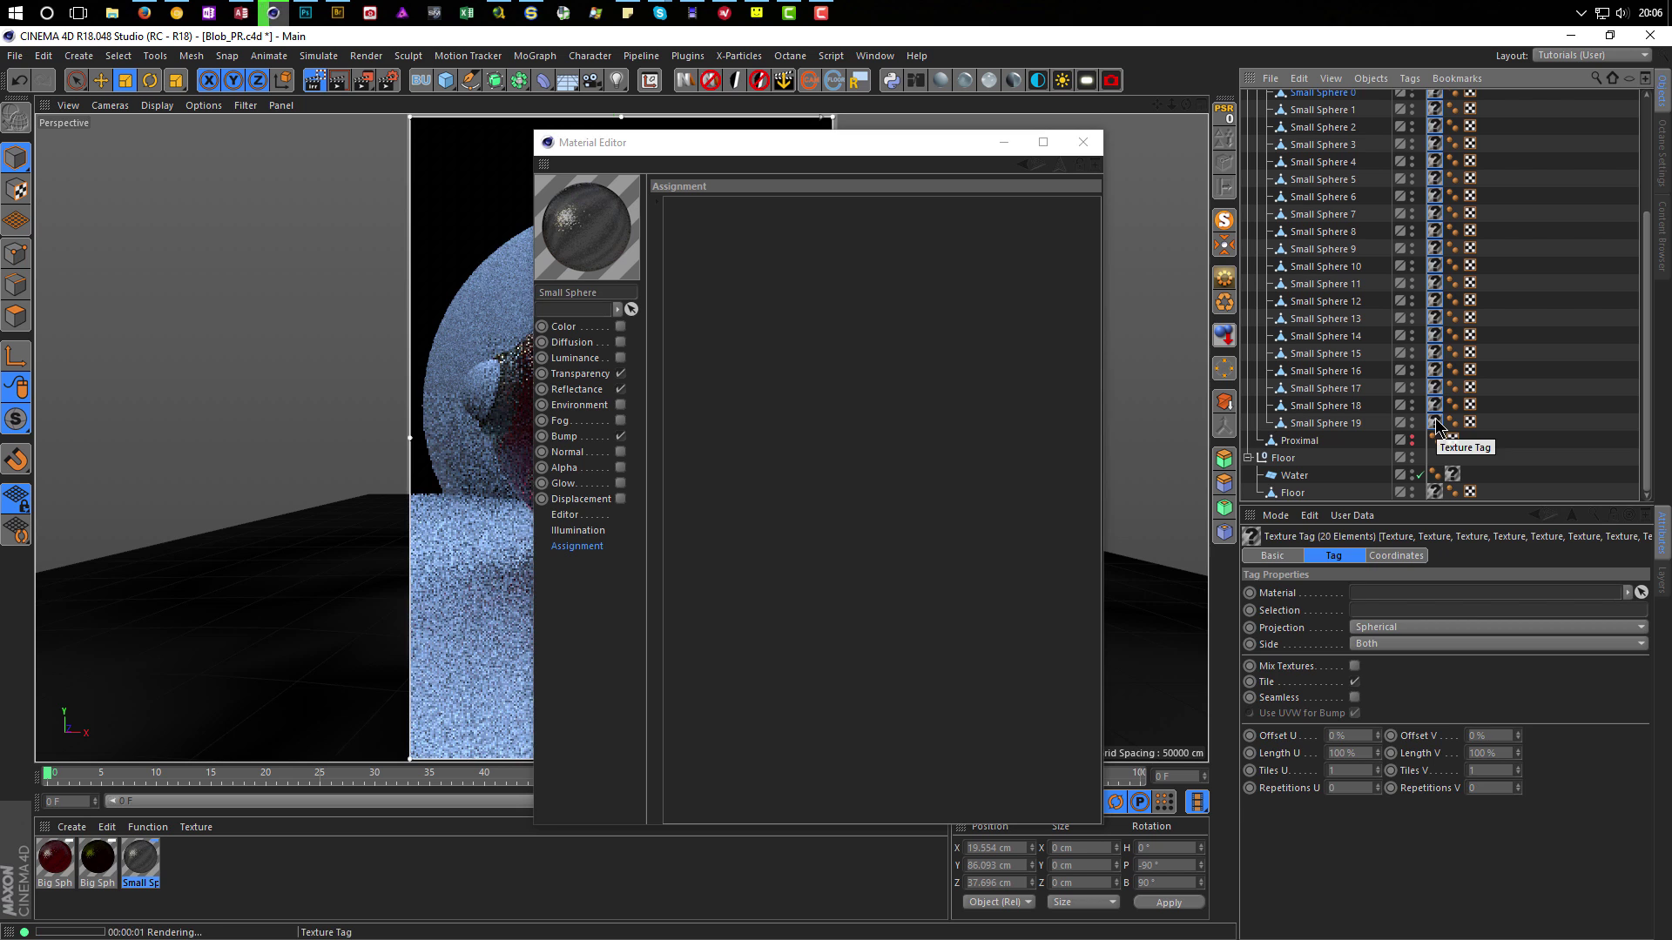
{"action": "key", "text": "Delete"}
Assign the Small Sphere material to Small Sphere 0 through 19 and uncover the render preview.
{"action": "scroll", "coordinate": [1388, 331], "scroll_direction": "up", "scroll_amount": 3}
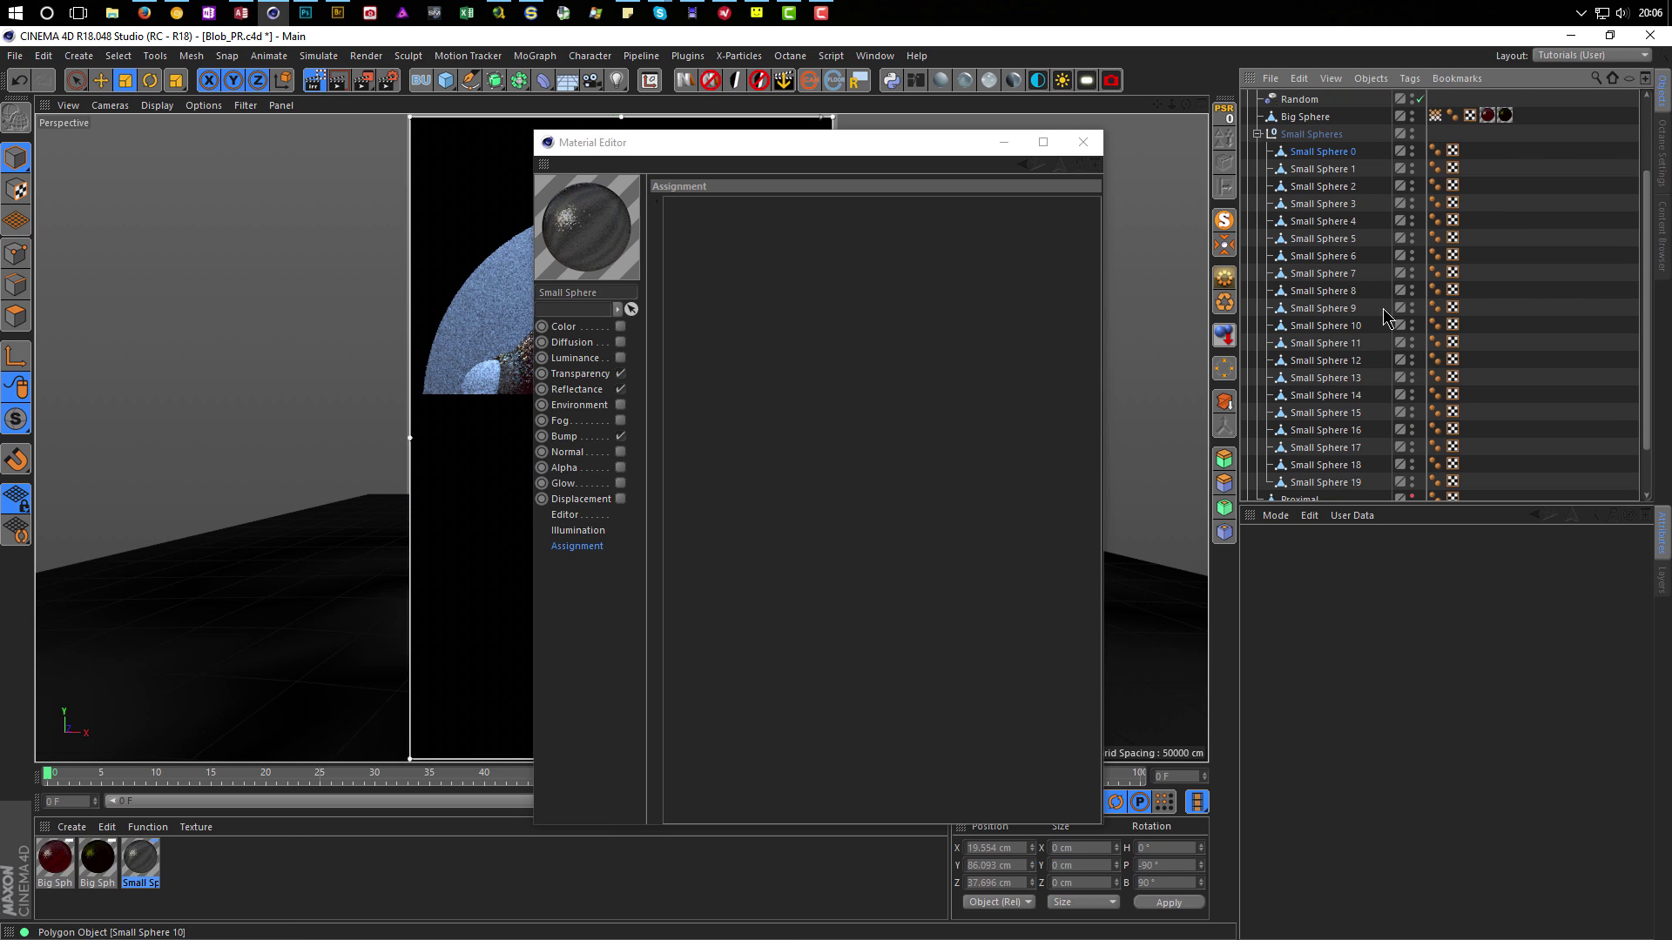
{"action": "left_click", "coordinate": [1334, 482], "text": "shift"}
{"action": "left_click_drag", "start_coordinate": [1334, 484], "coordinate": [1219, 473]}
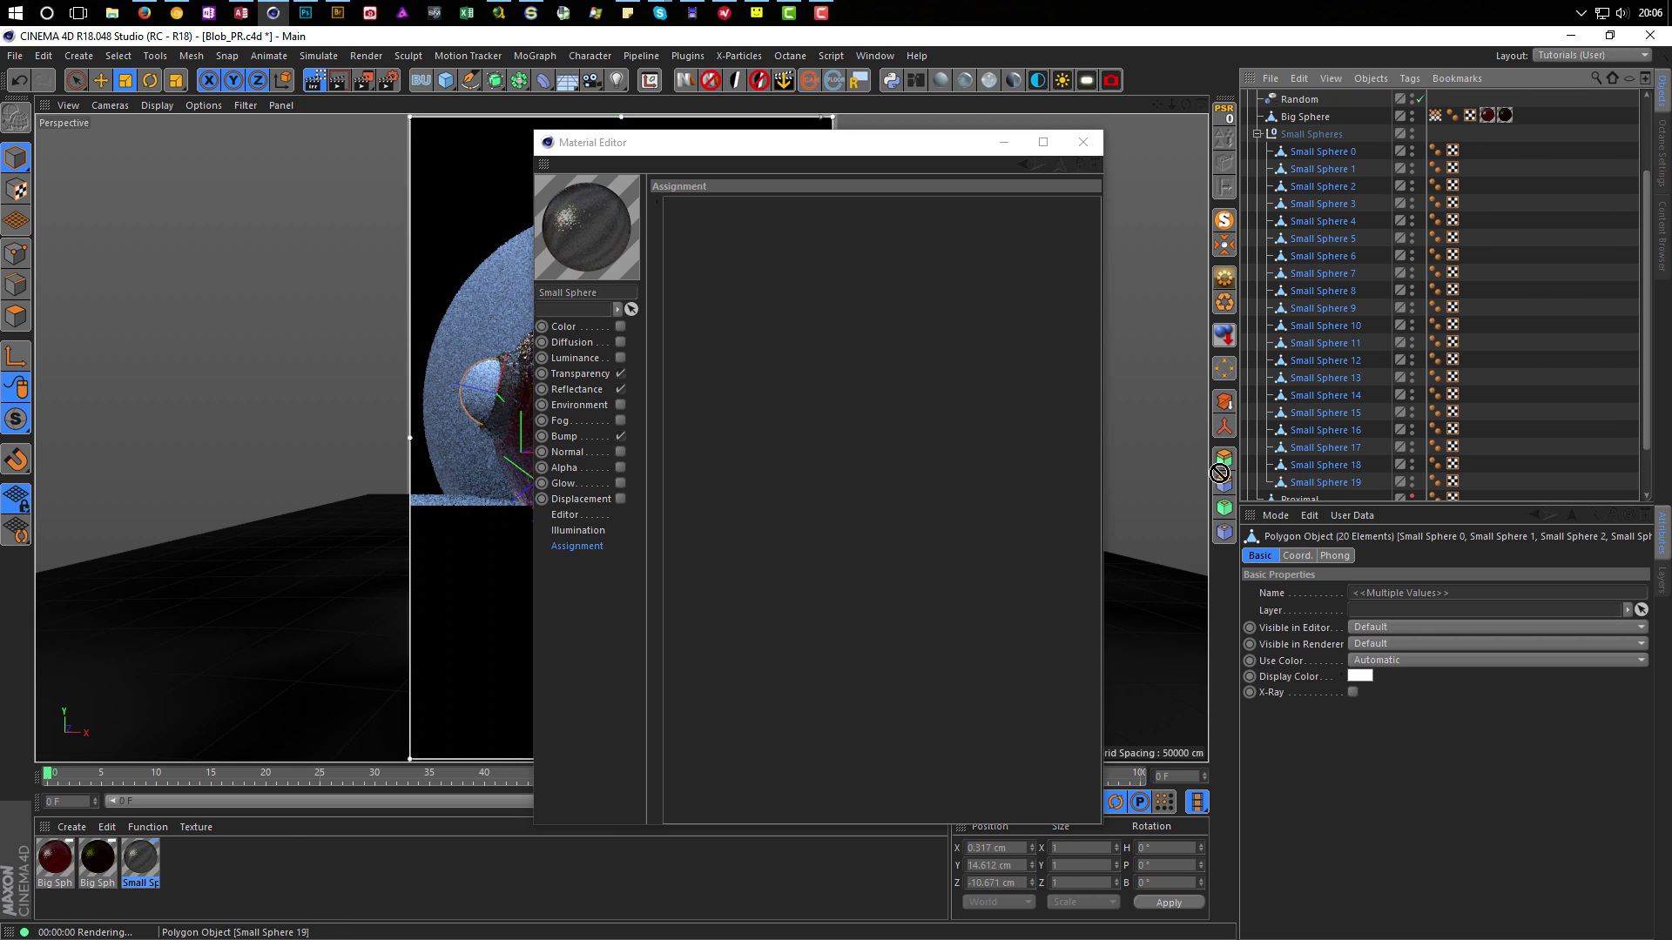
{"action": "left_click_drag", "start_coordinate": [748, 446], "coordinate": [749, 446]}
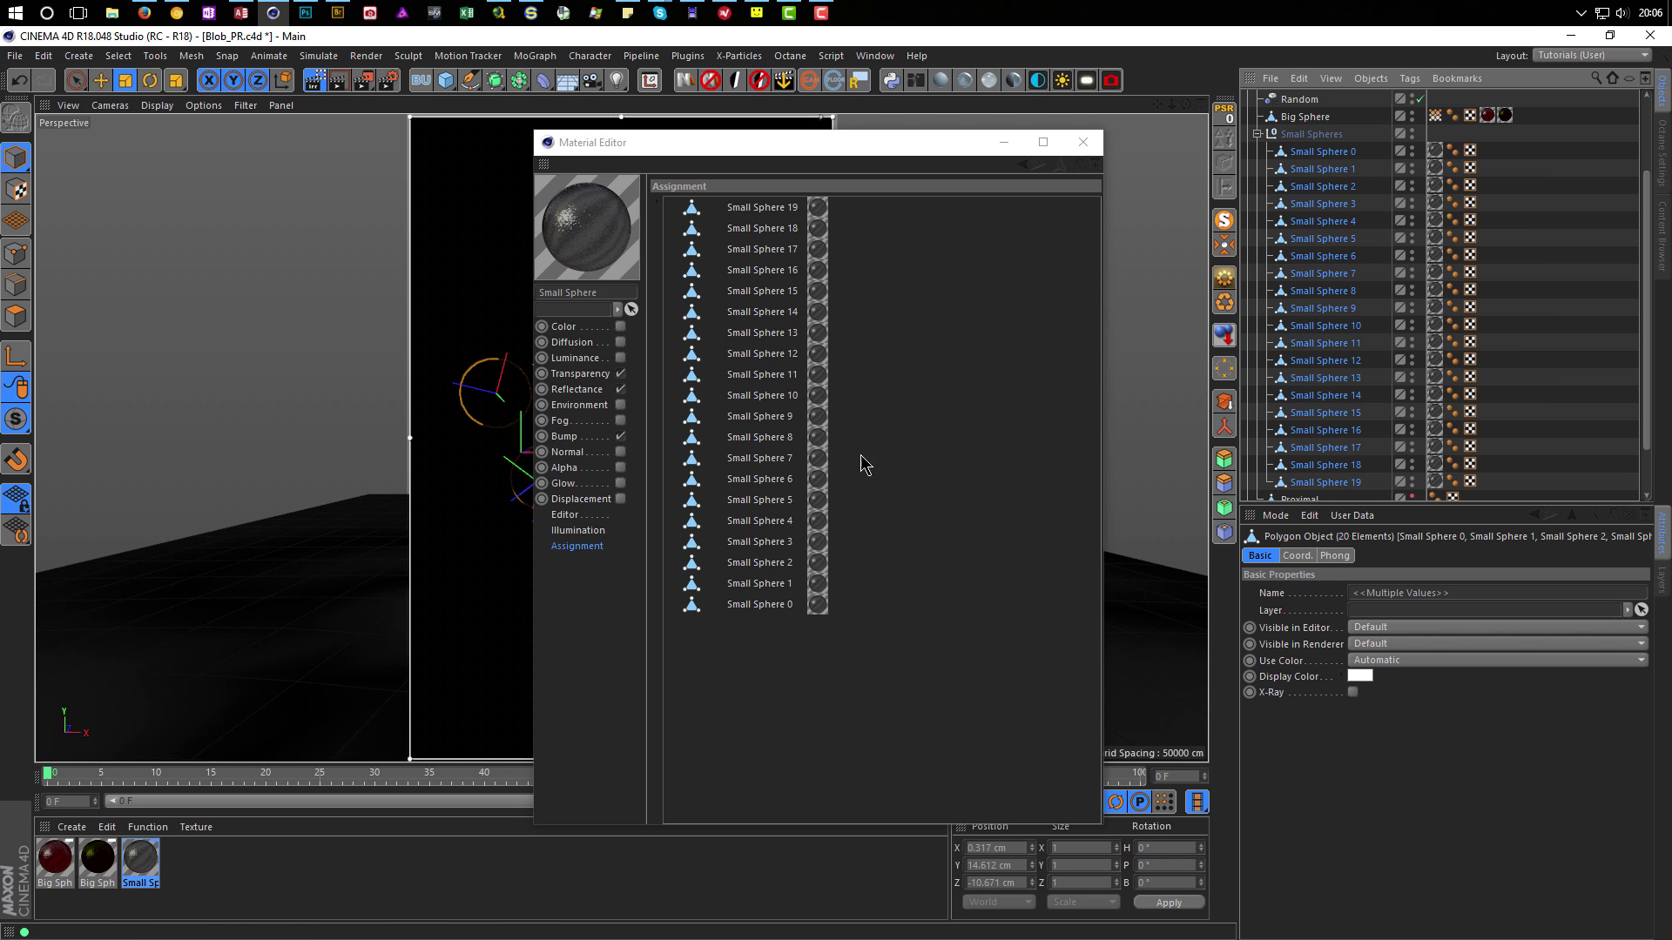
{"action": "left_click_drag", "start_coordinate": [820, 142], "coordinate": [1151, 152]}
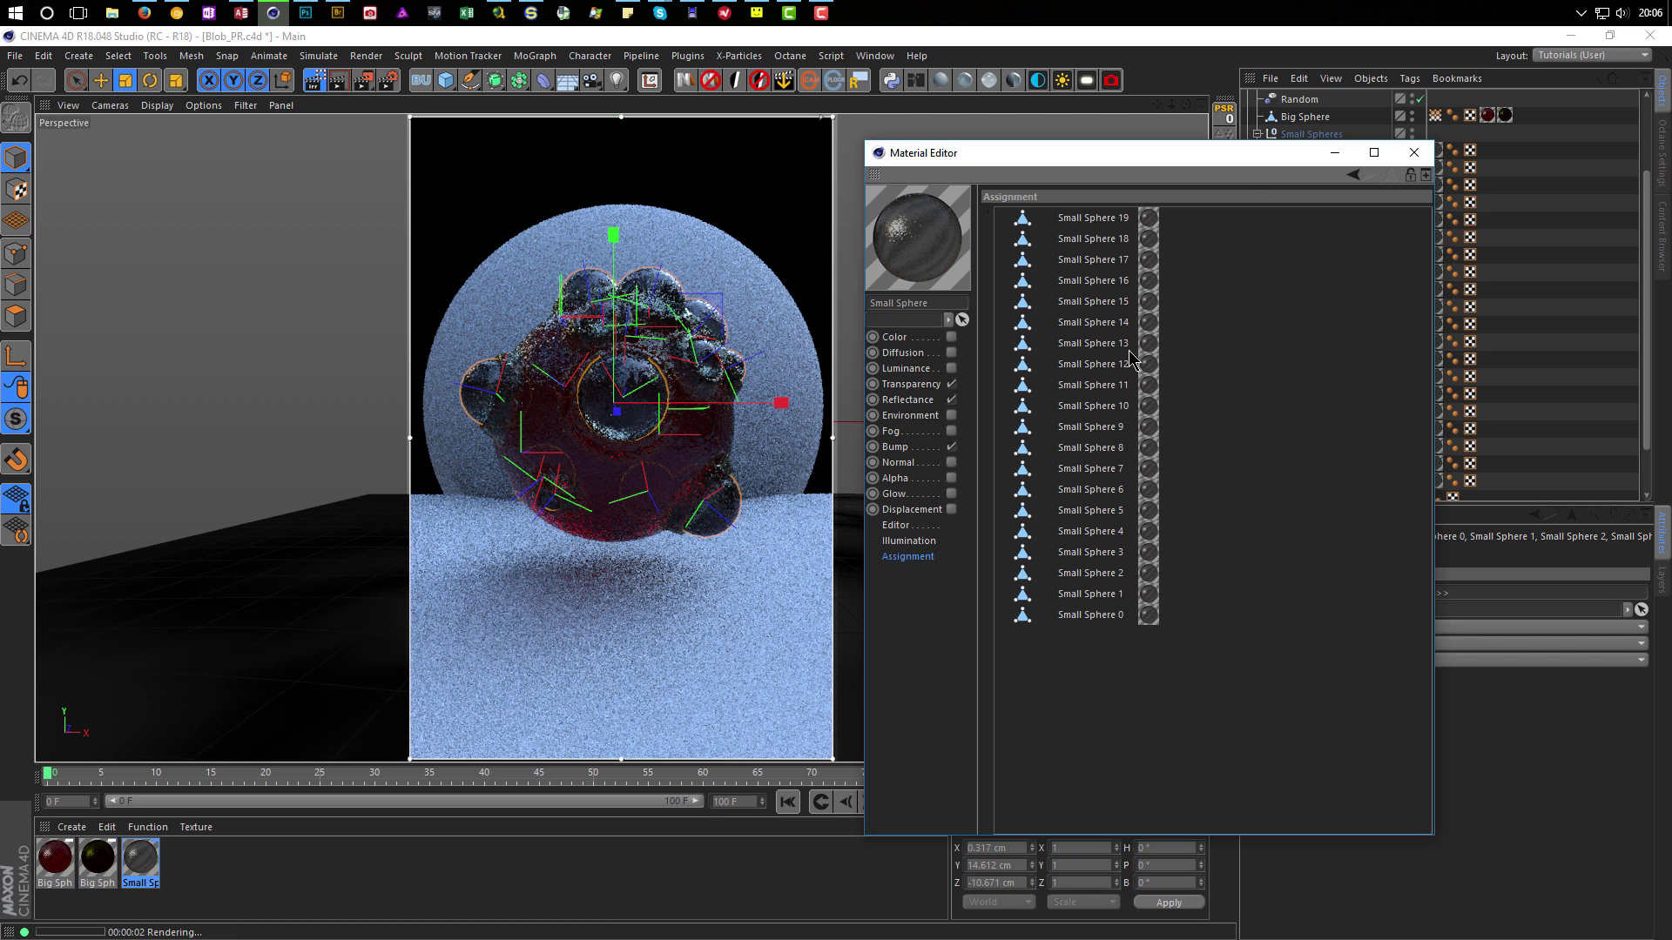
{"action": "left_click_drag", "start_coordinate": [1242, 158], "coordinate": [1327, 177]}
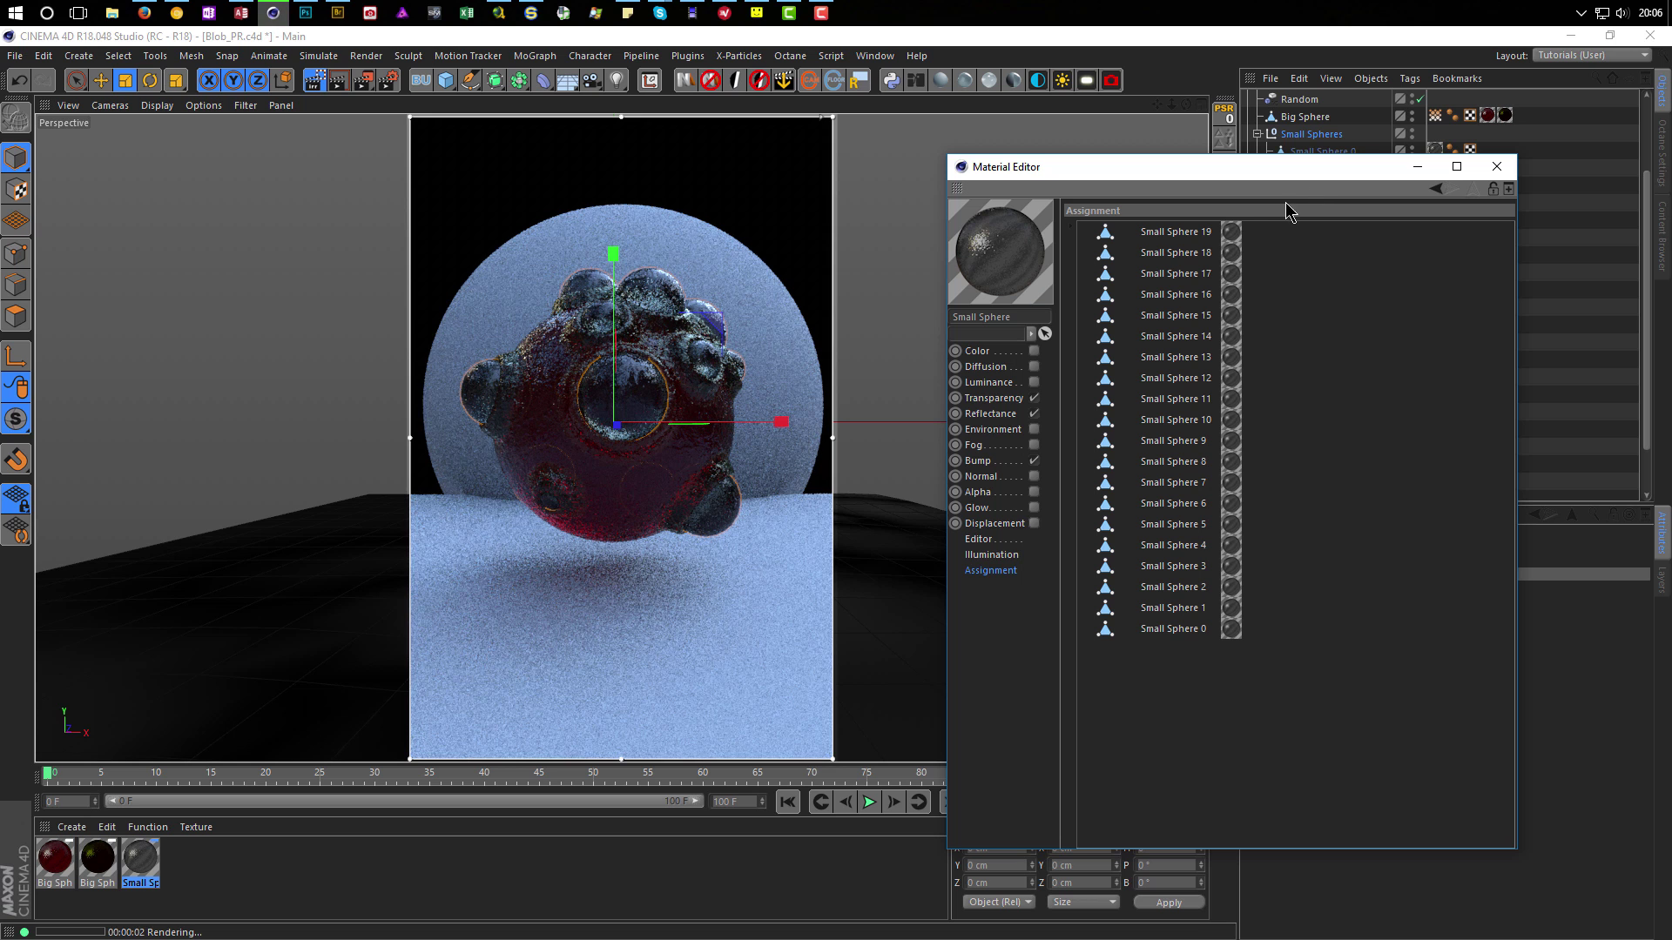
Disable transparency on the Small Sphere material and enable luminance instead.
{"action": "left_click", "coordinate": [993, 399]}
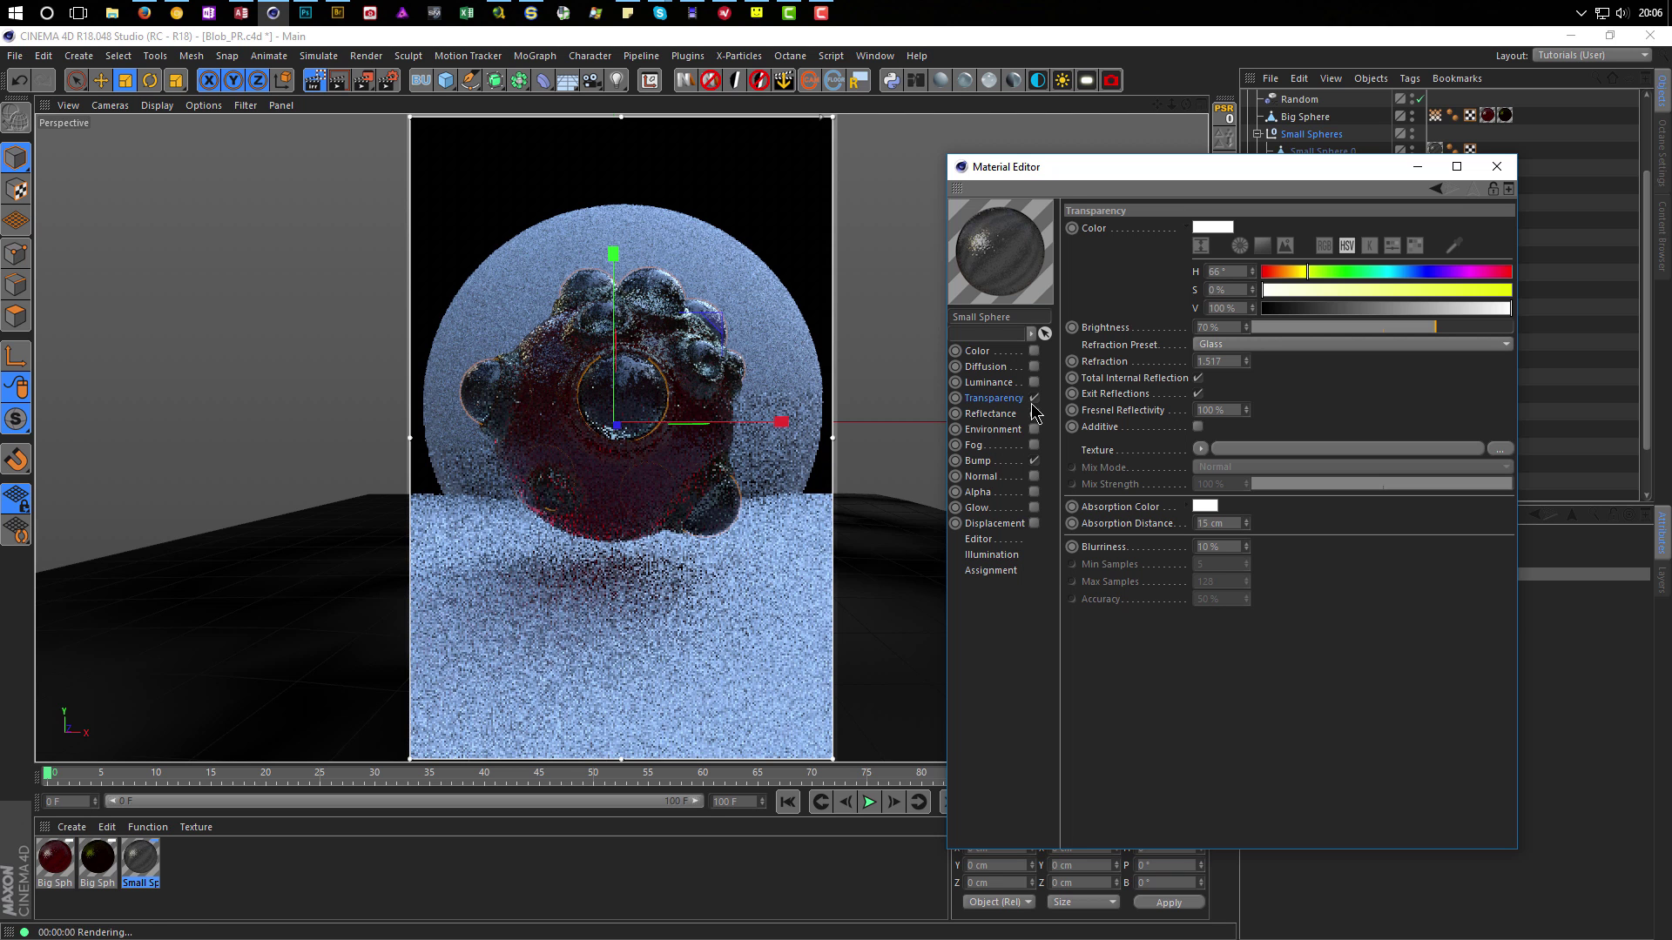
{"action": "left_click", "coordinate": [1034, 398]}
{"action": "left_click", "coordinate": [1034, 383]}
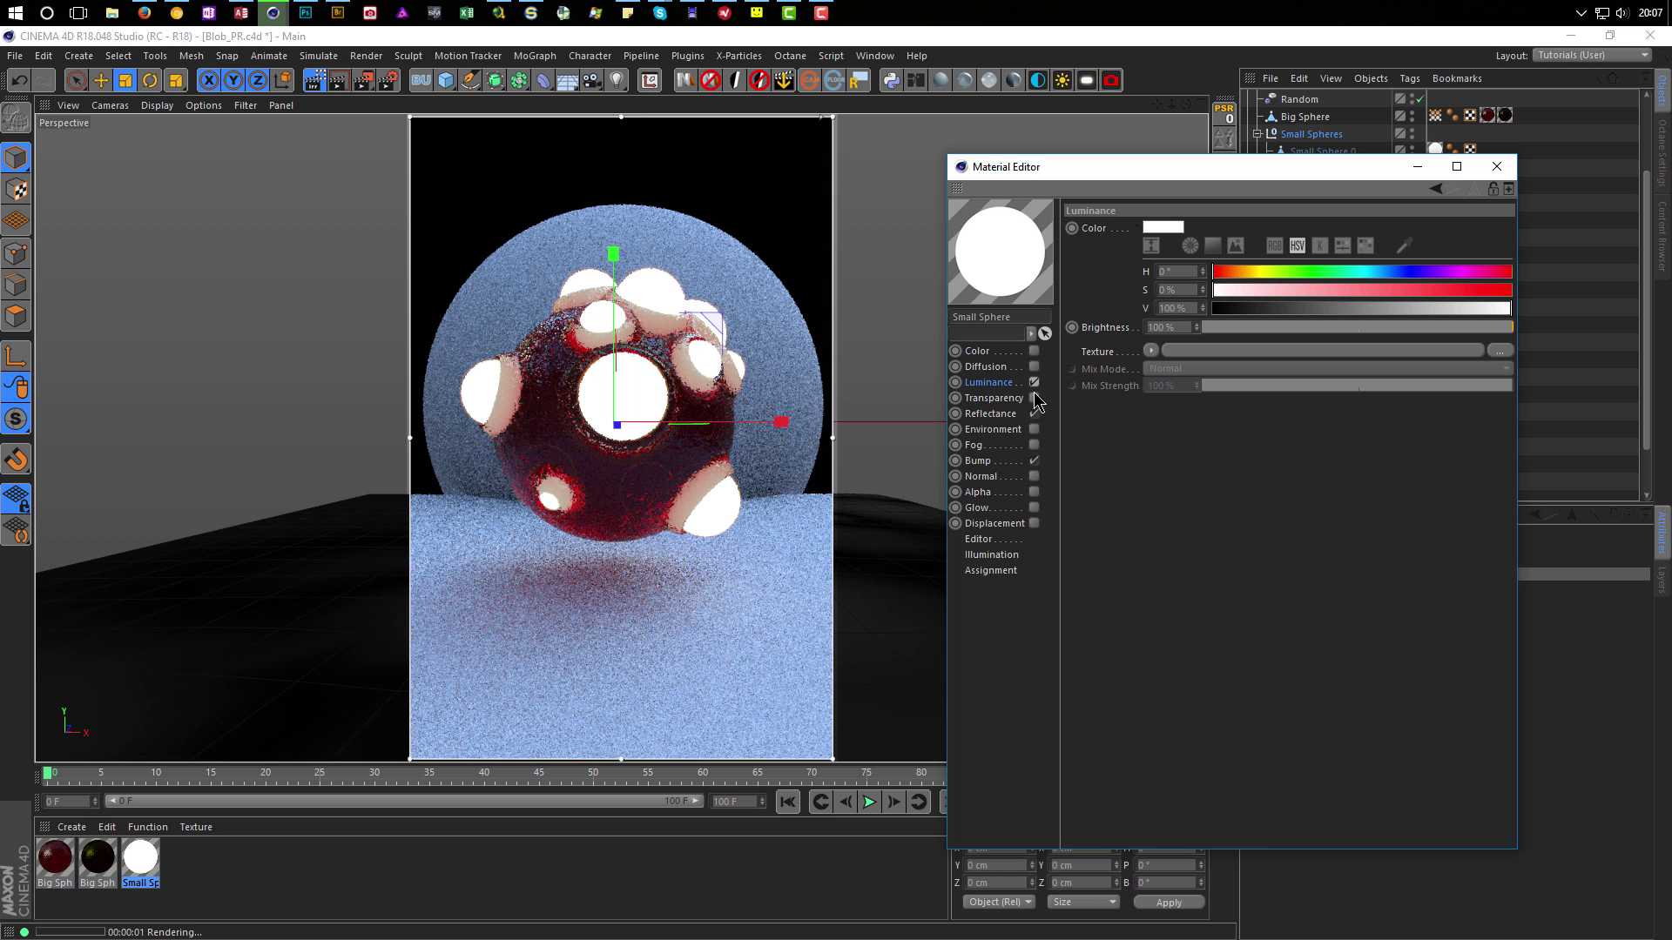
Load a Subsurface Scattering shader as the Small Sphere material's luminance texture and open the shader's settings.
{"action": "left_click", "coordinate": [1152, 353]}
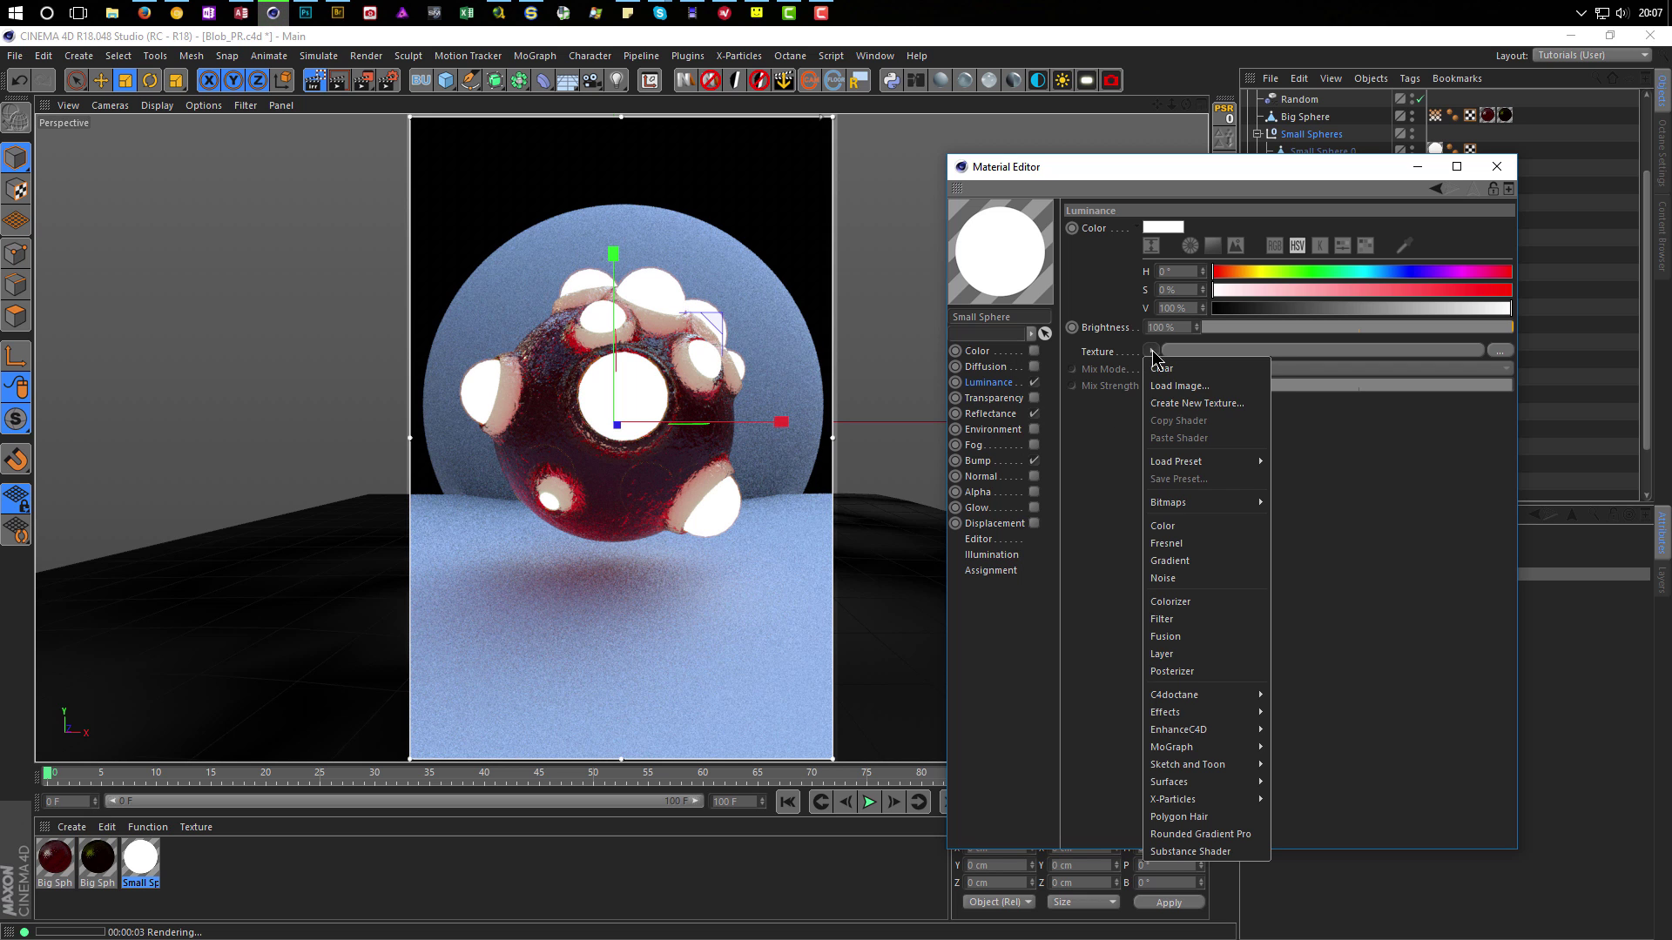
{"action": "mouse_move", "coordinate": [1219, 712]}
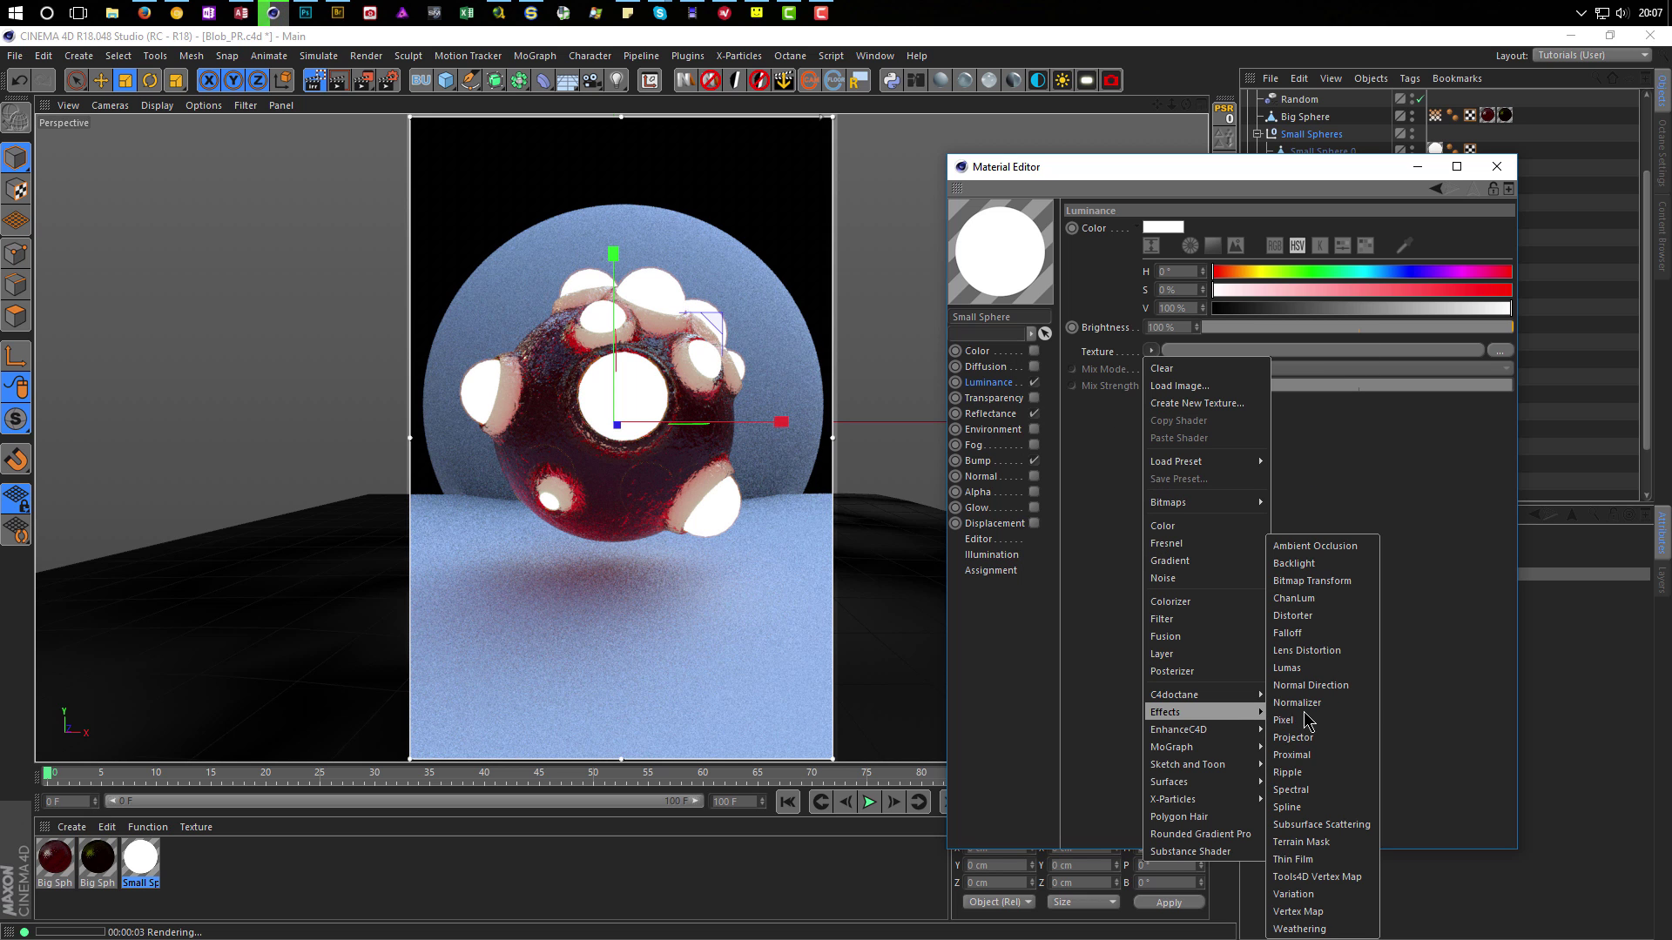
{"action": "left_click", "coordinate": [1320, 824]}
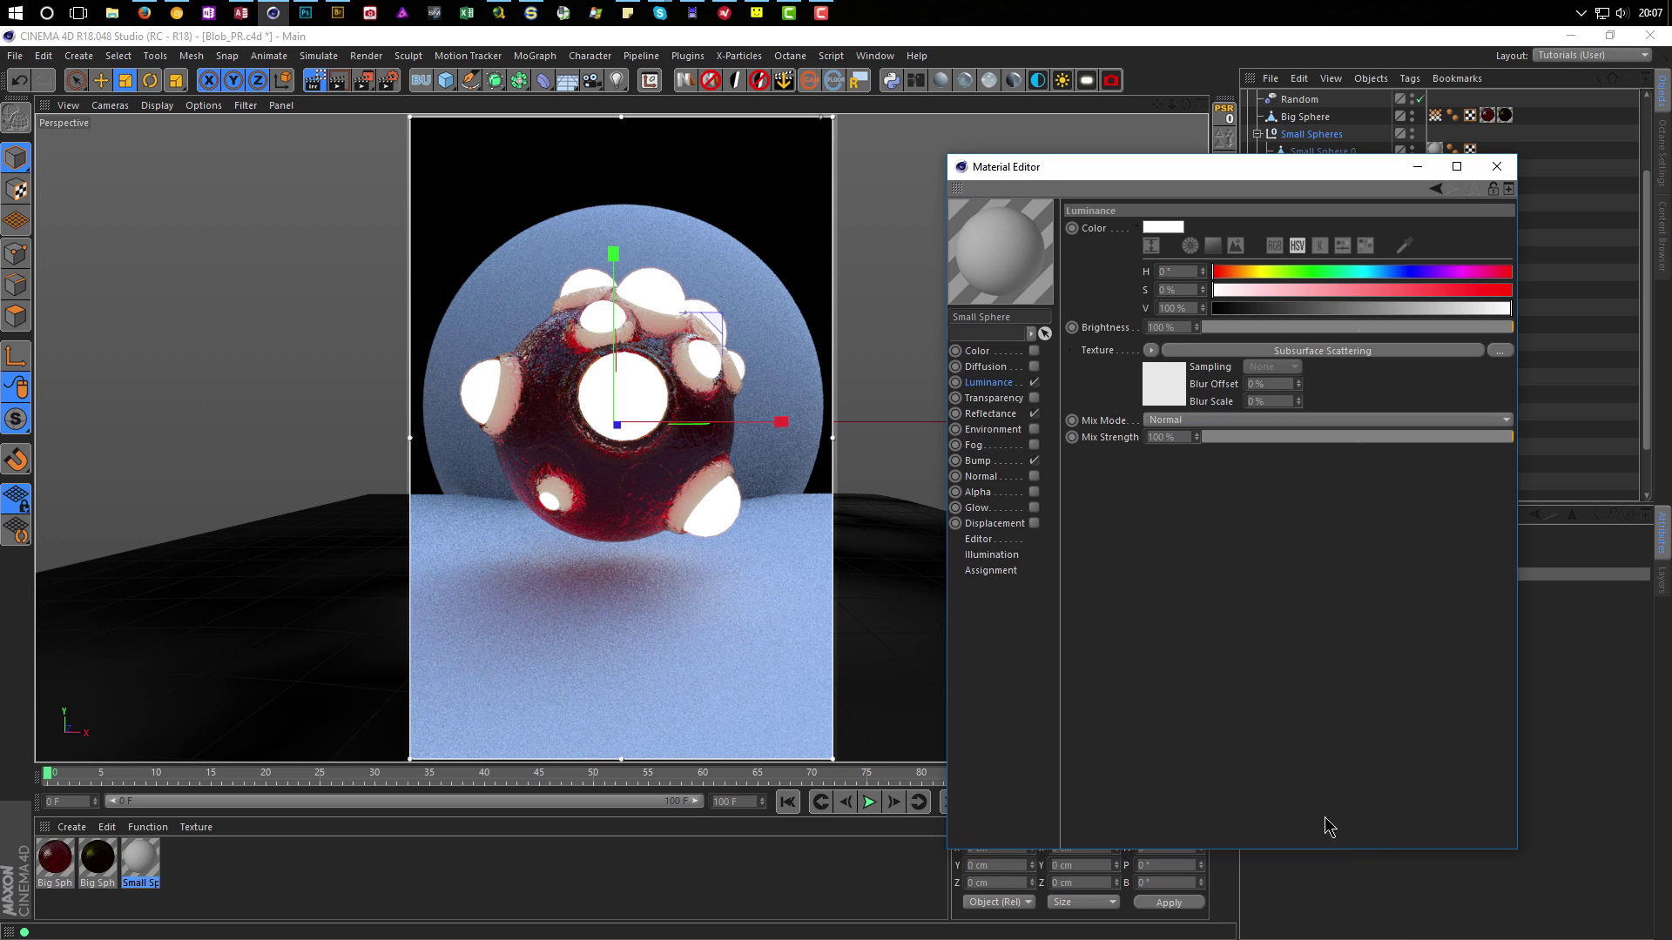
{"action": "left_click", "coordinate": [1163, 385]}
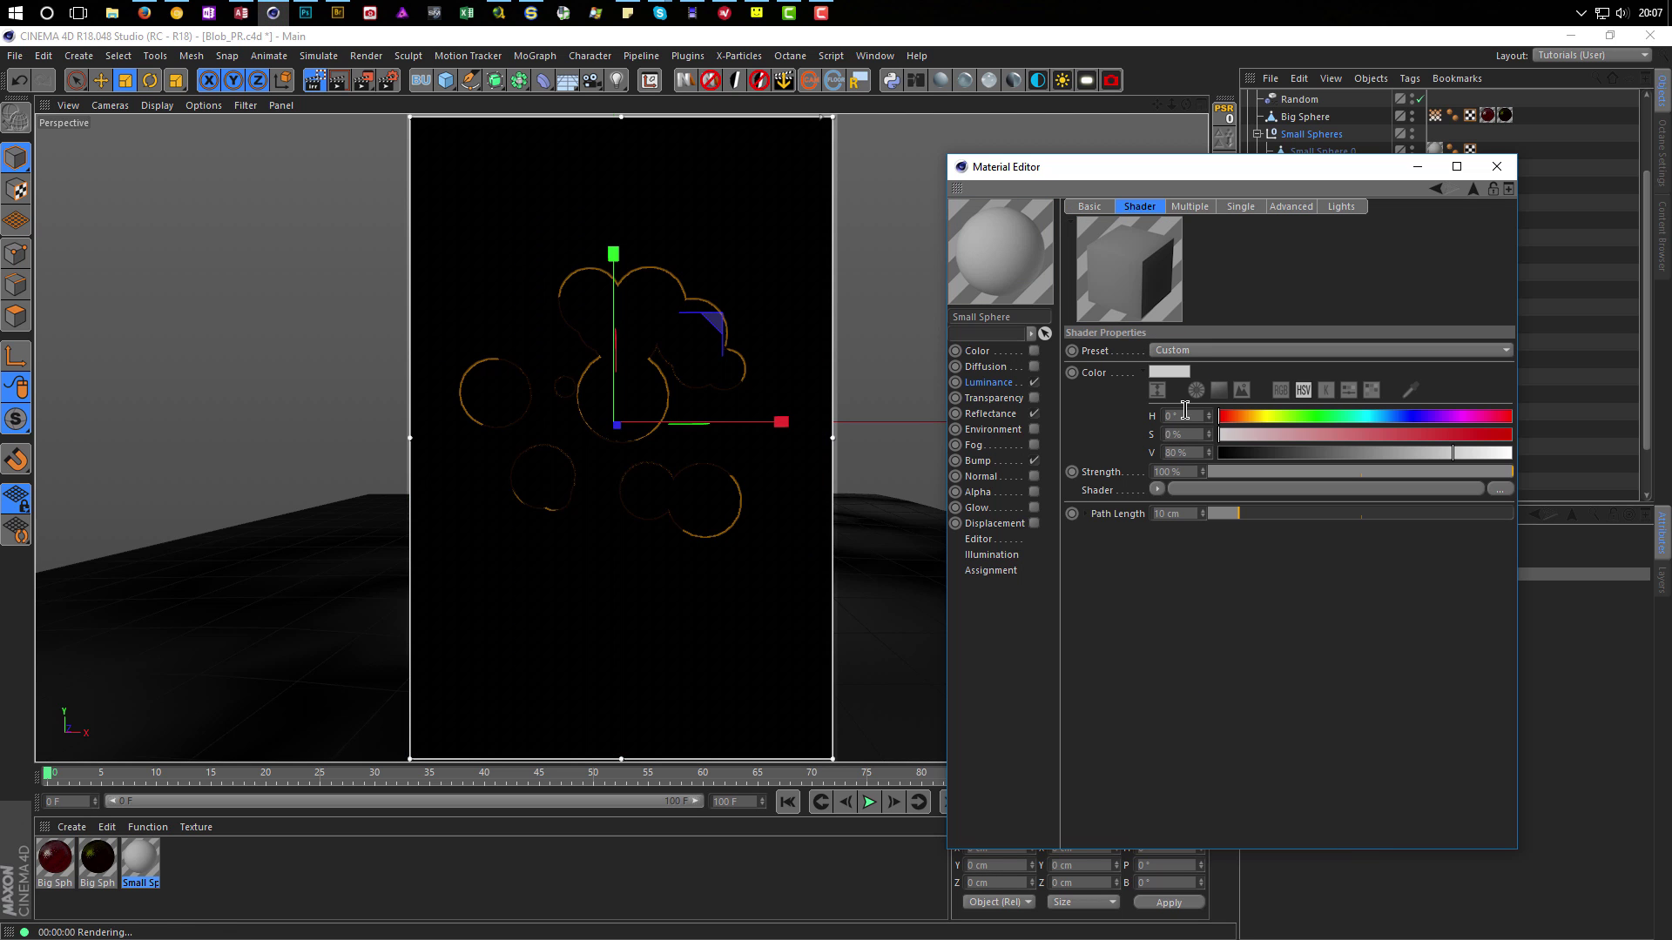
Apply the Skin (Light) preset to the Subsurface Scattering shader and set its path length to 1 cm.
{"action": "left_click", "coordinate": [1195, 352]}
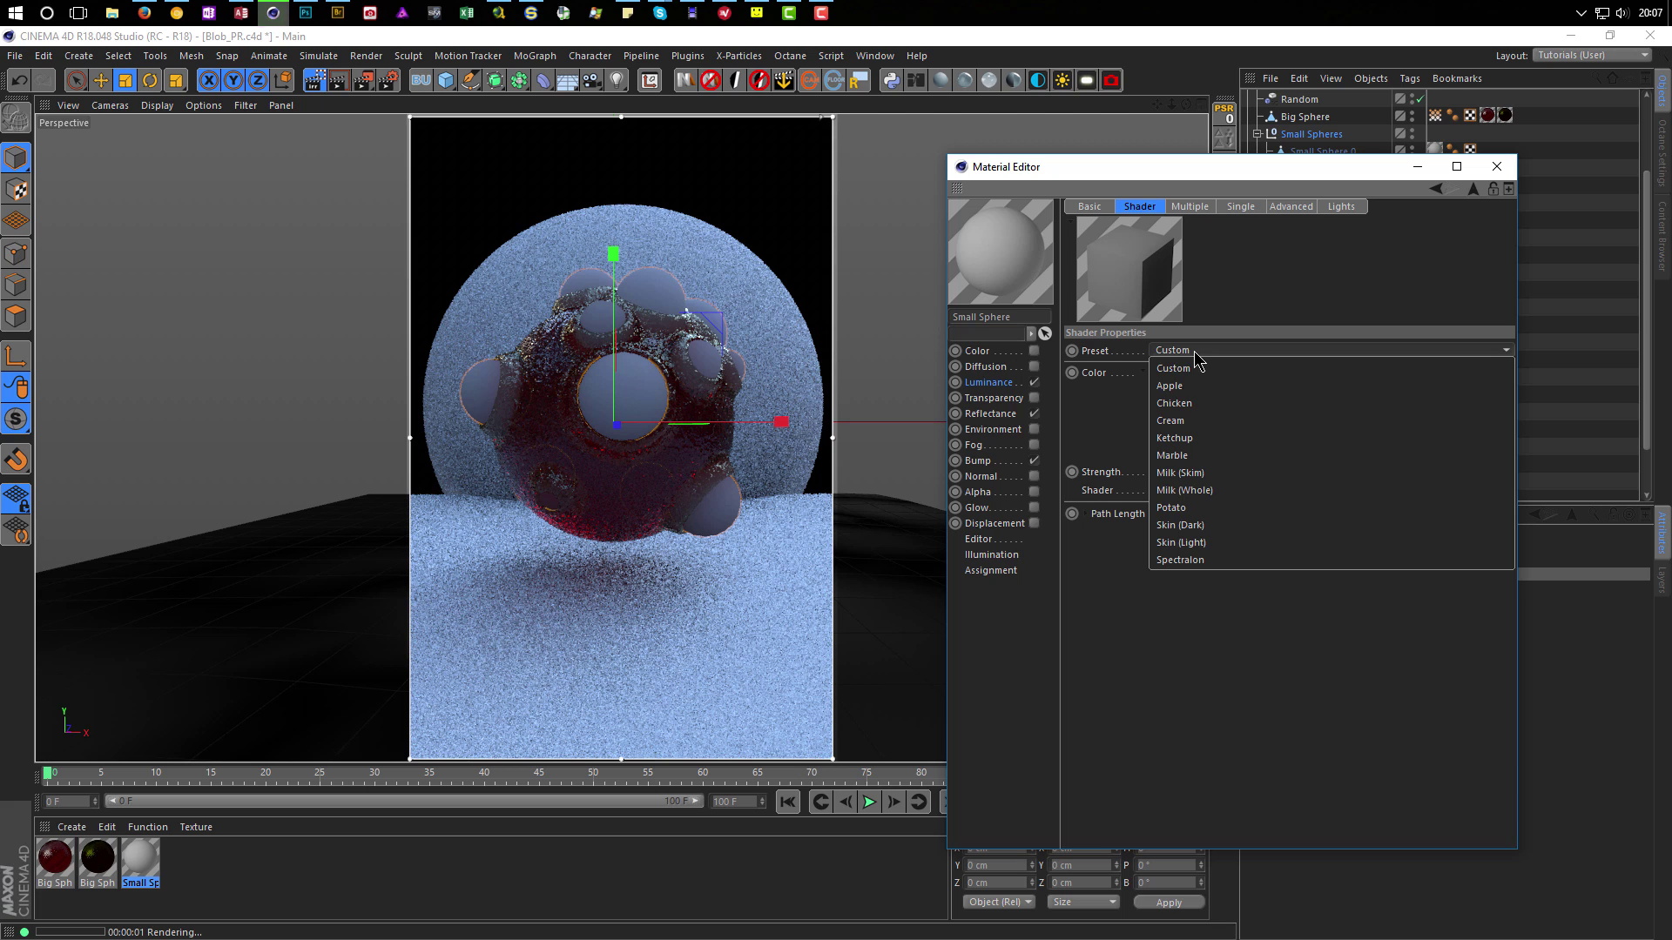
{"action": "left_click", "coordinate": [1198, 541]}
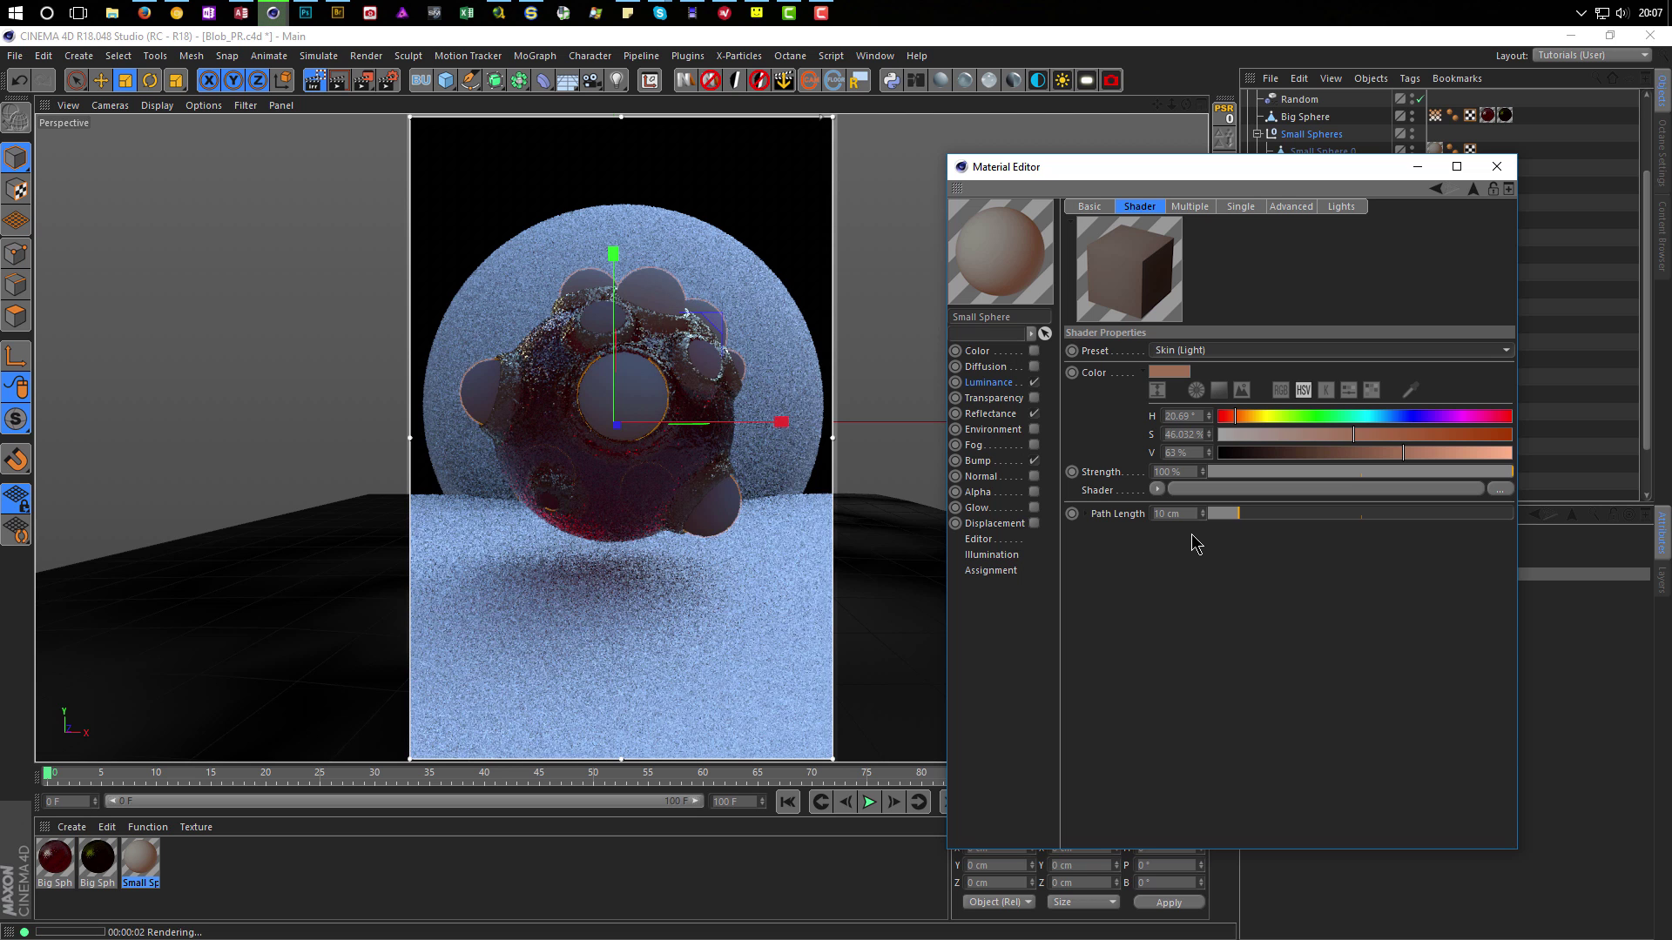
{"action": "left_click_drag", "start_coordinate": [1196, 517], "coordinate": [1129, 540]}
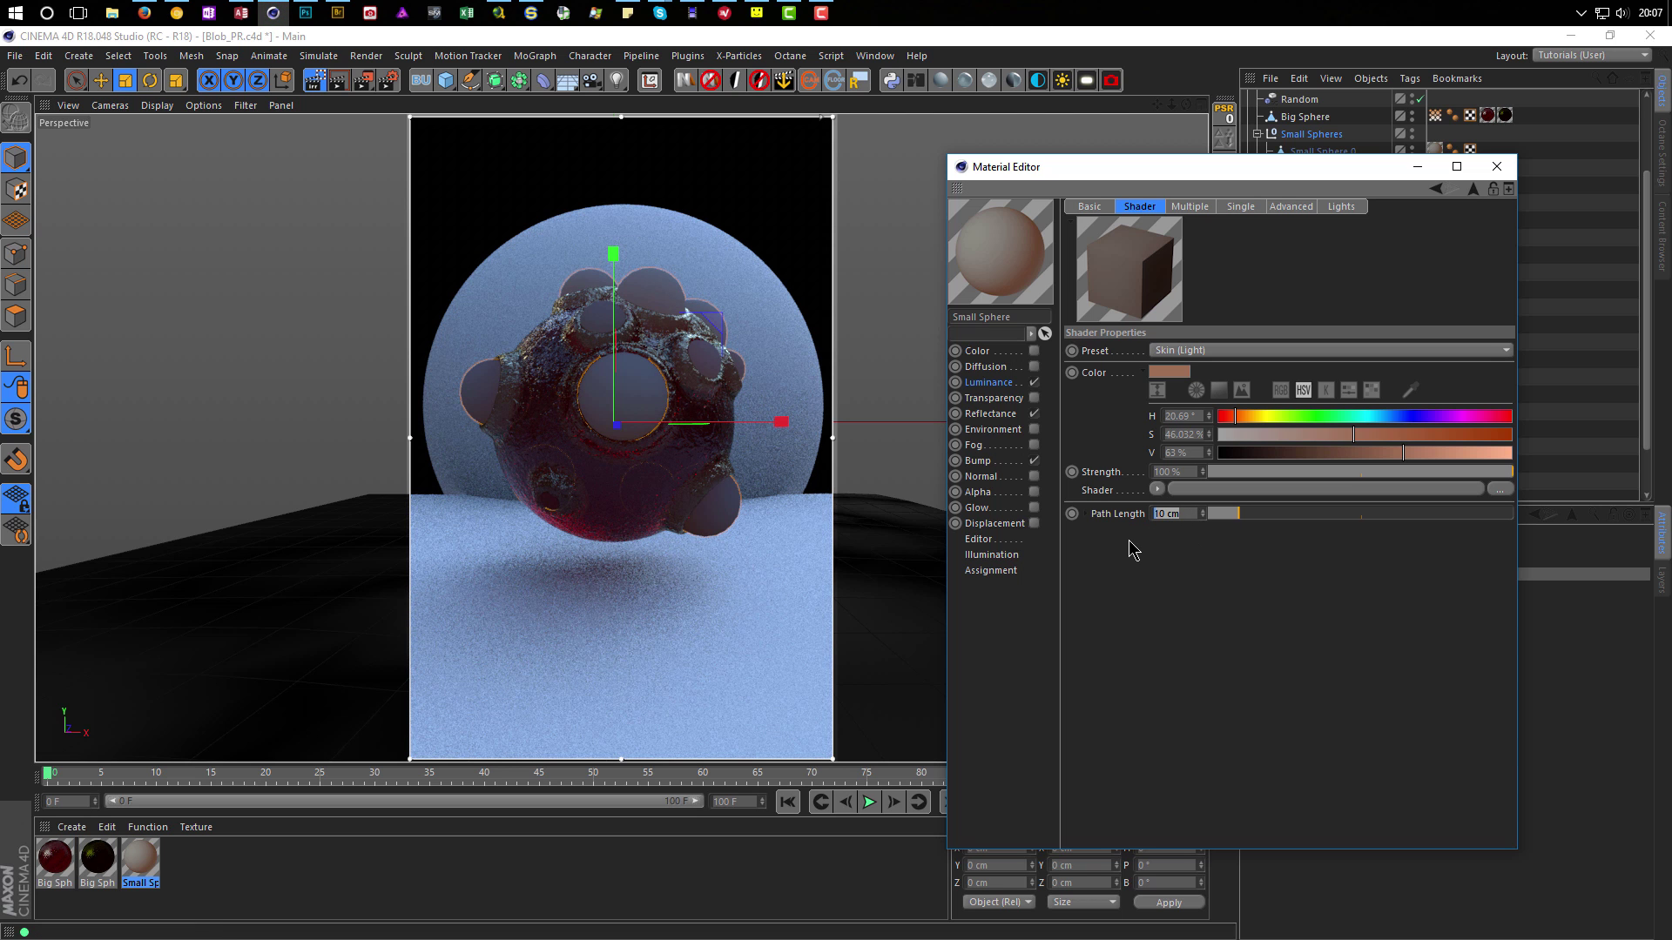
{"action": "type", "text": "1"}
{"action": "key", "text": "Return"}
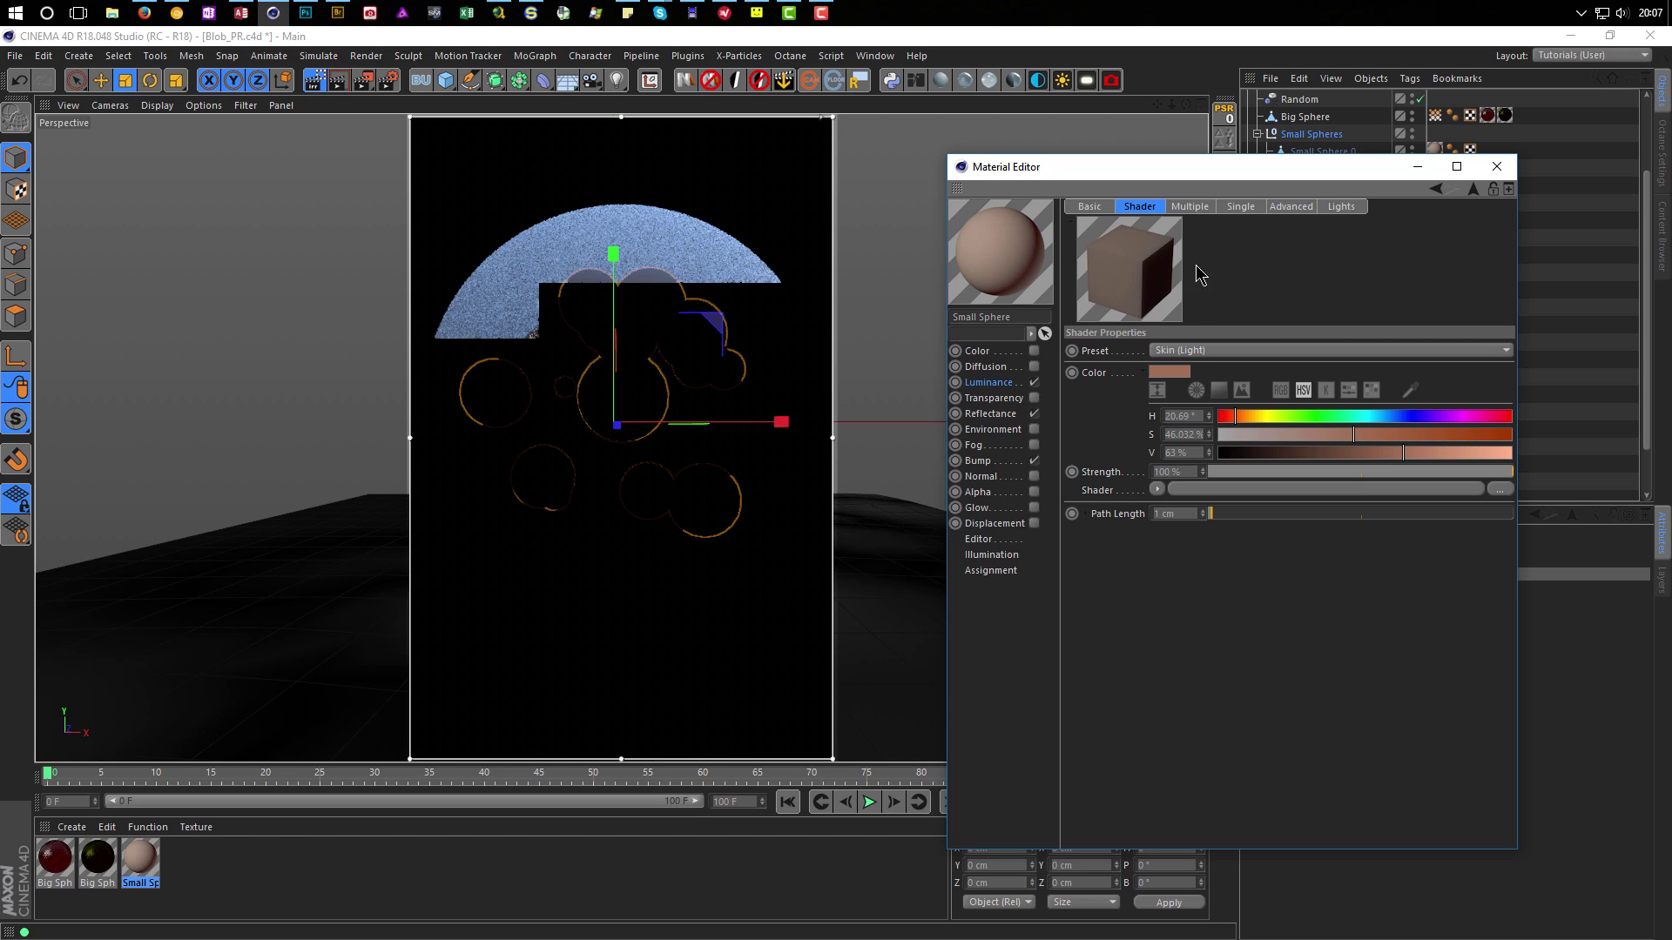
Enable fast evaluation for the Subsurface Scattering shader's multiple diffuse scattering and restart the preview render.
{"action": "left_click", "coordinate": [1195, 207]}
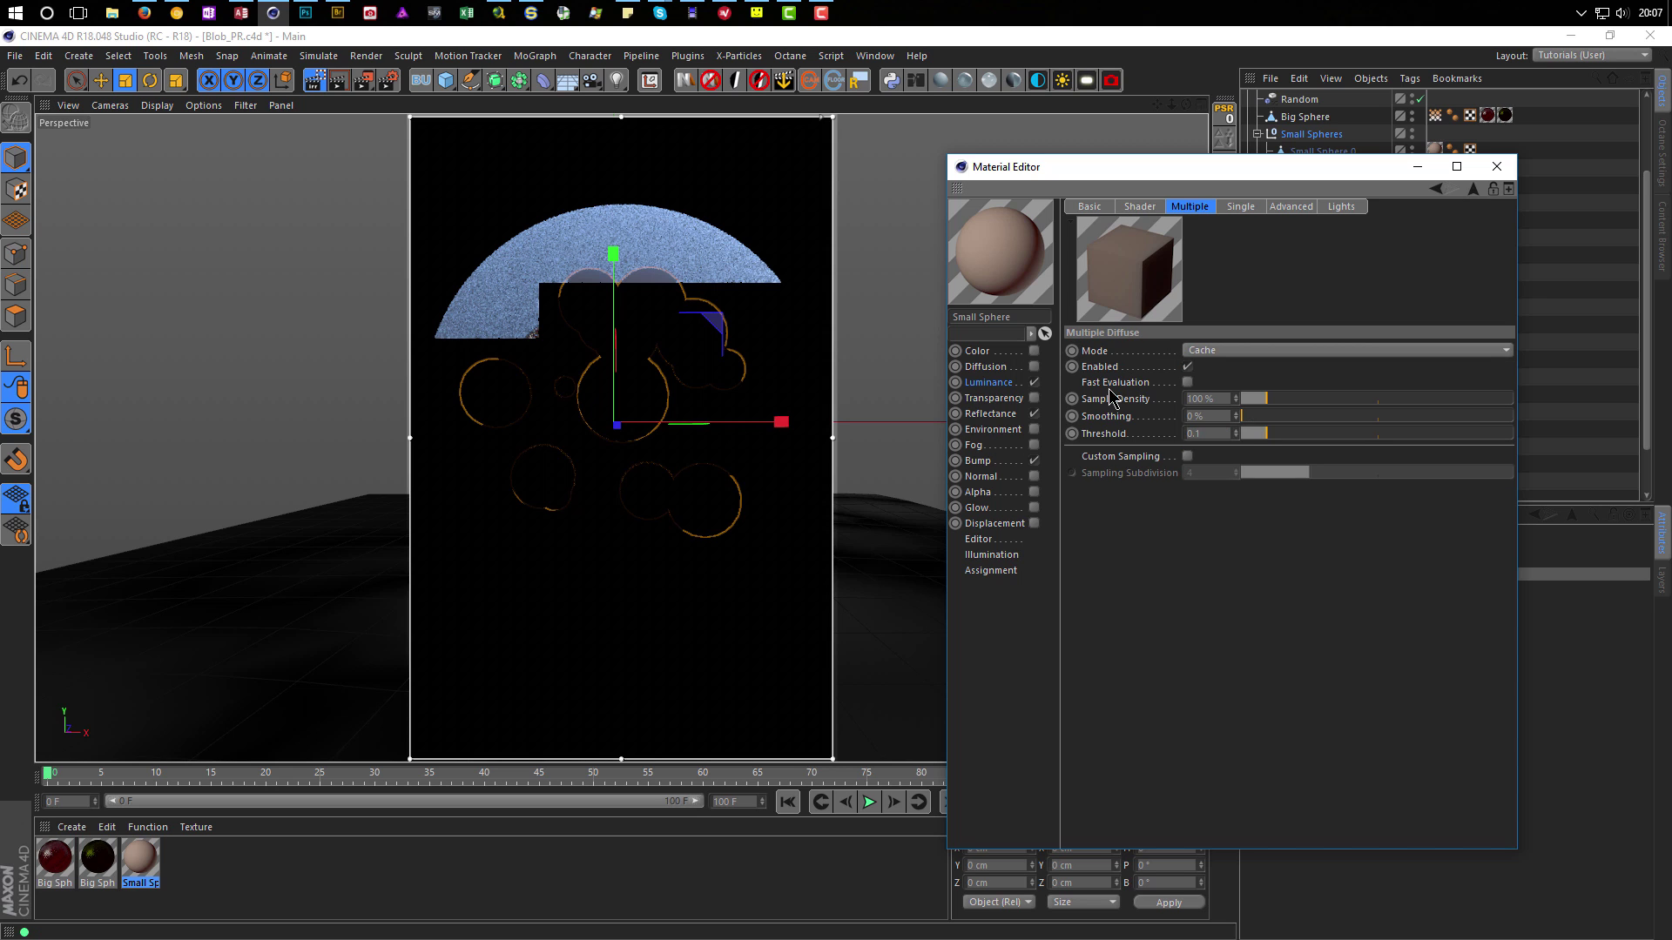
{"action": "left_click", "coordinate": [1188, 383]}
{"action": "left_click", "coordinate": [1139, 207]}
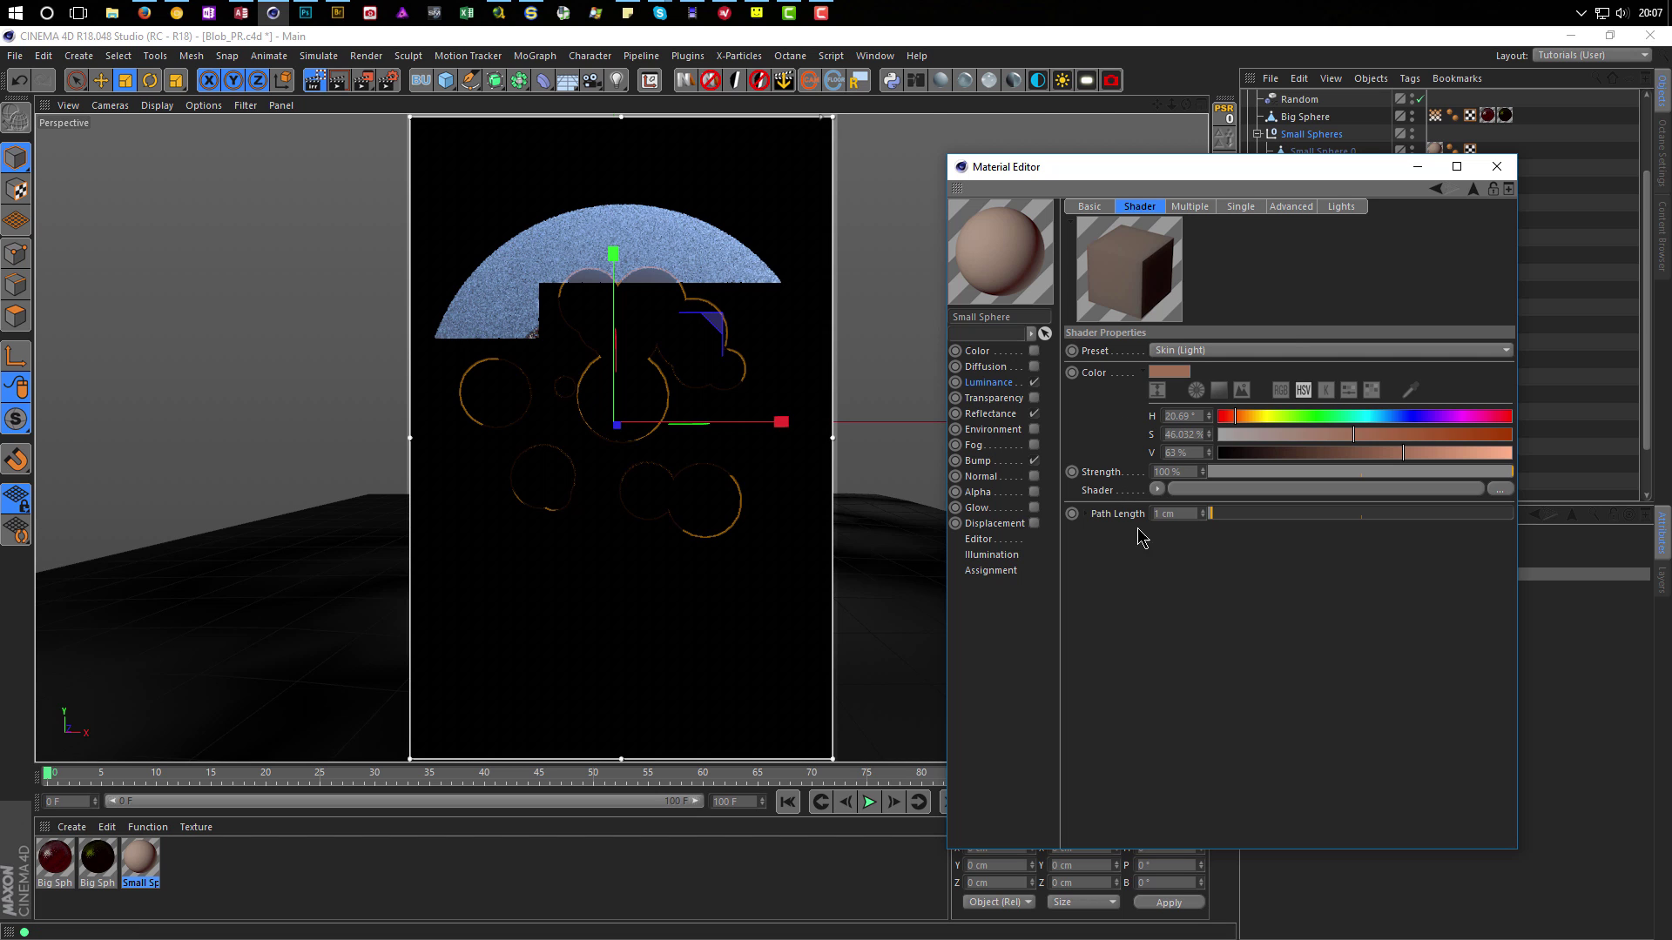
{"action": "left_click", "coordinate": [314, 80]}
{"action": "left_click", "coordinate": [315, 80]}
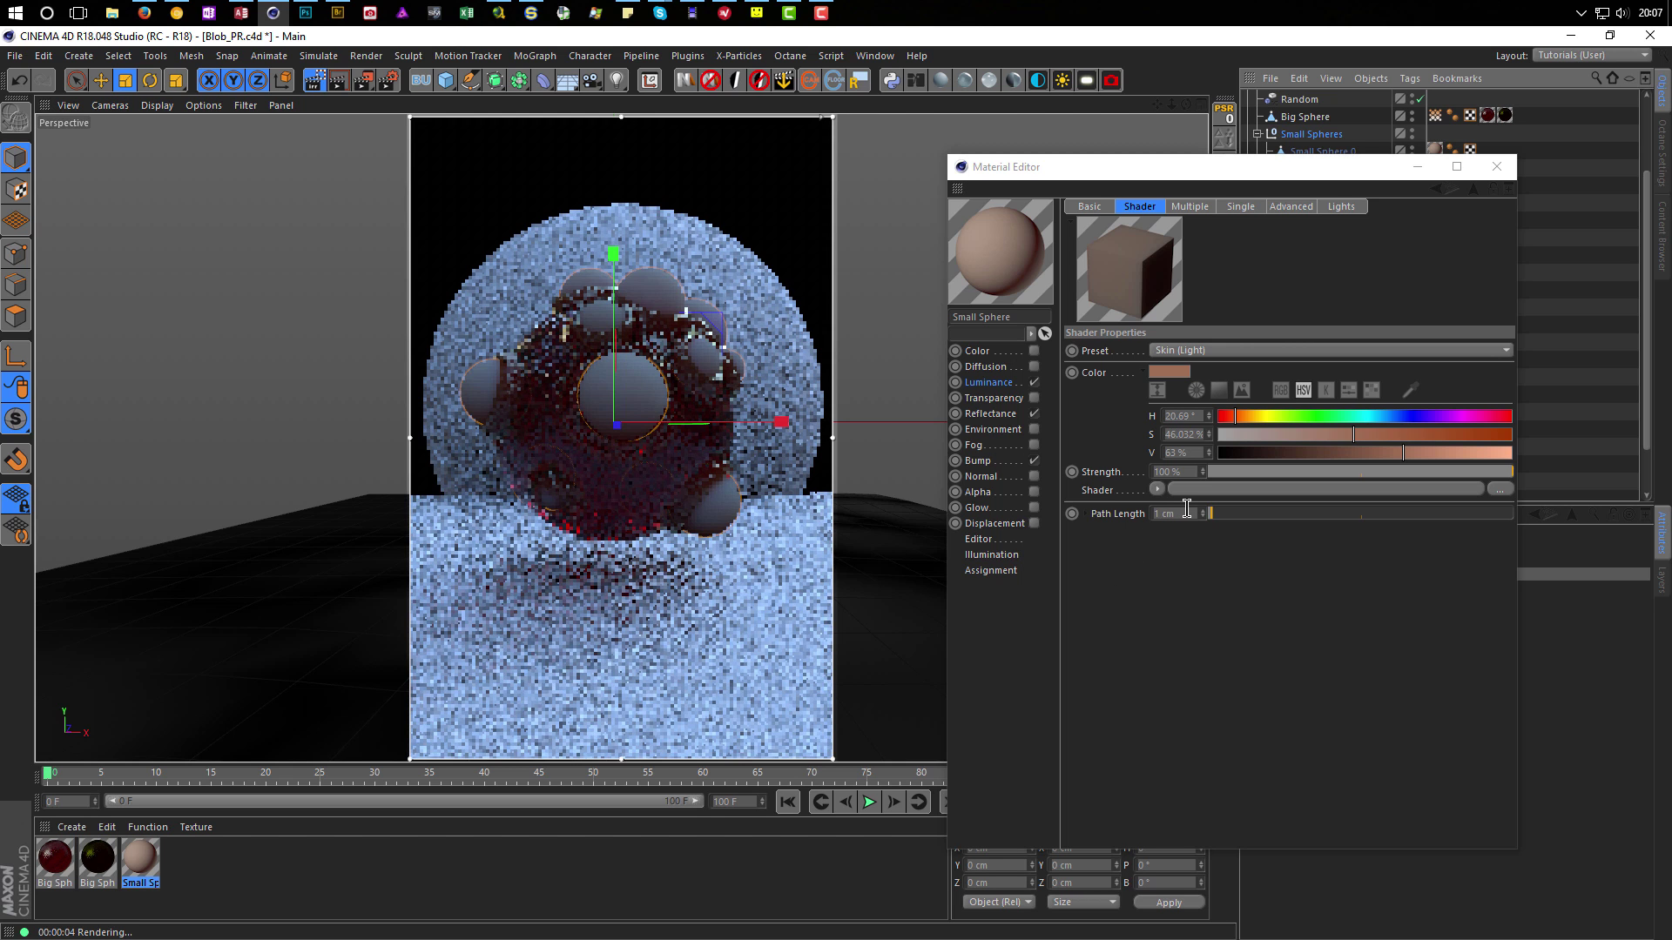
Set the shader's path length to 2 cm and raise its red, green and blue scattering to about 817%, 822% and 815%.
{"action": "left_click", "coordinate": [1187, 513]}
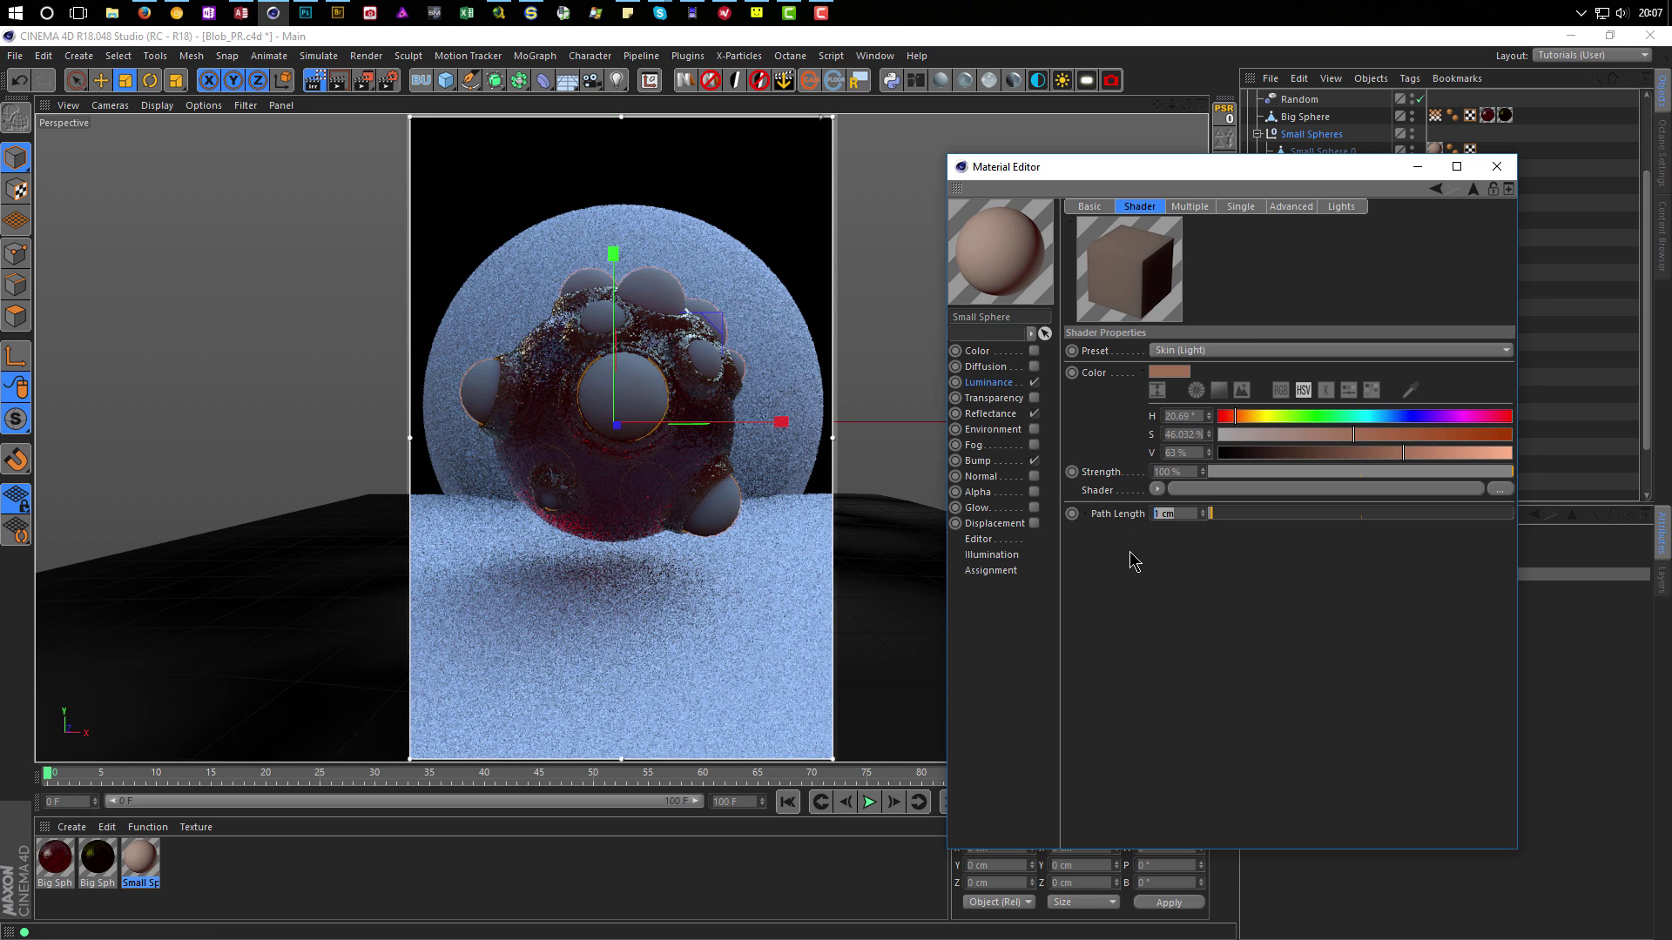
{"action": "type", "text": "2"}
{"action": "key", "text": "Return"}
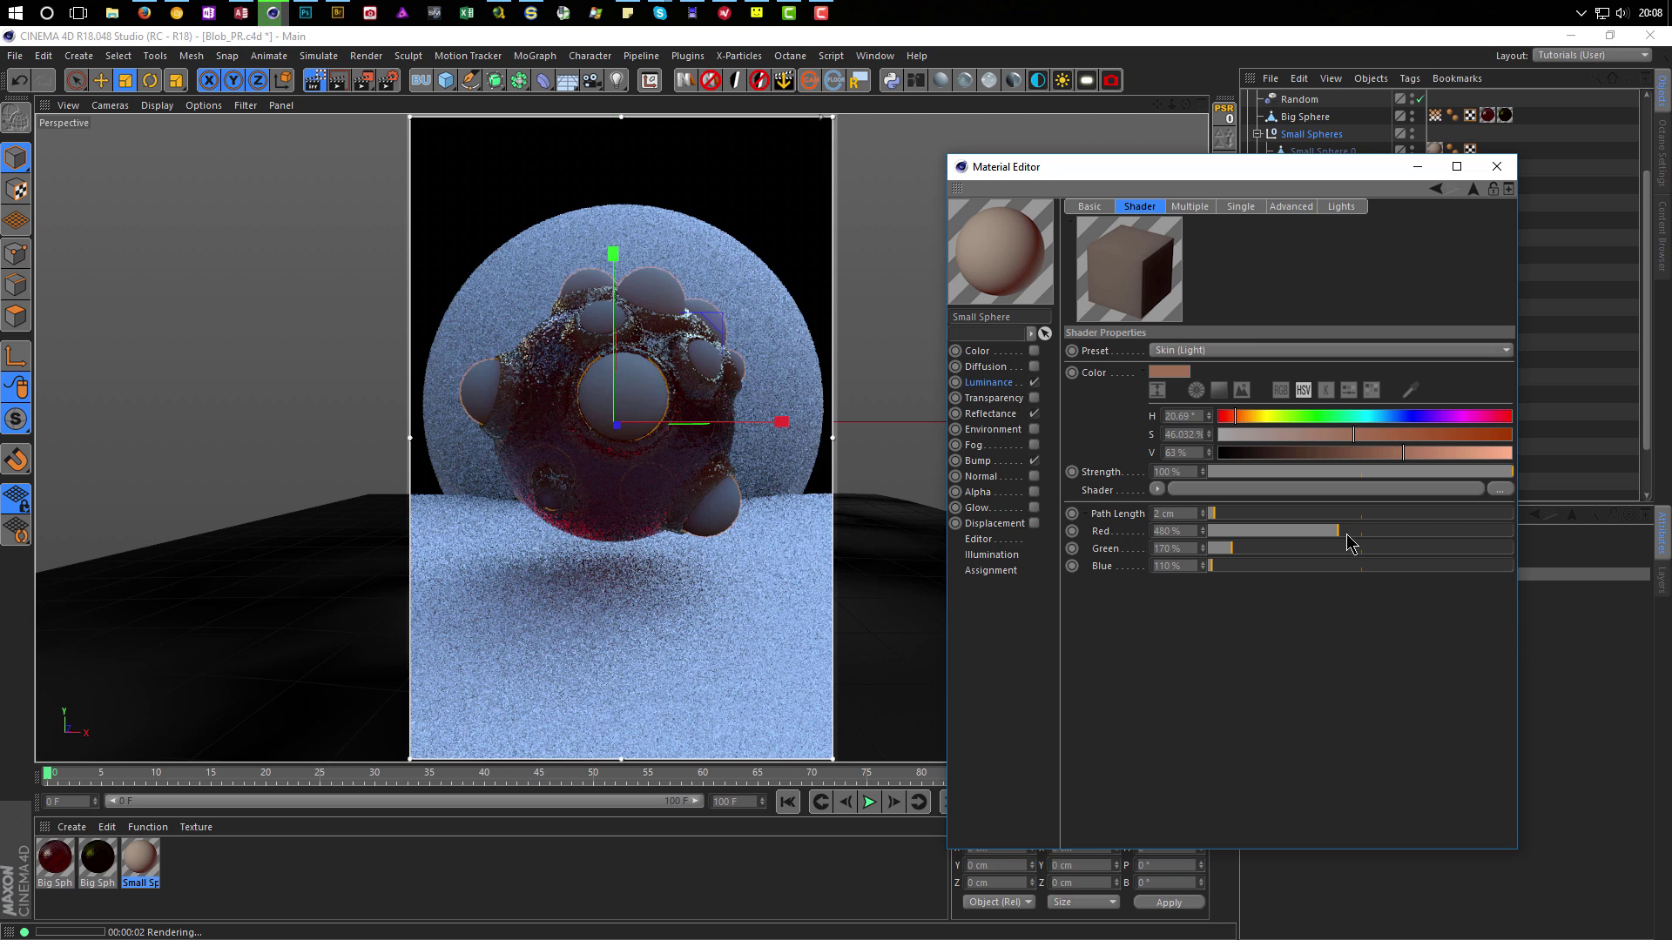
{"action": "left_click_drag", "start_coordinate": [1408, 531], "coordinate": [1451, 532]}
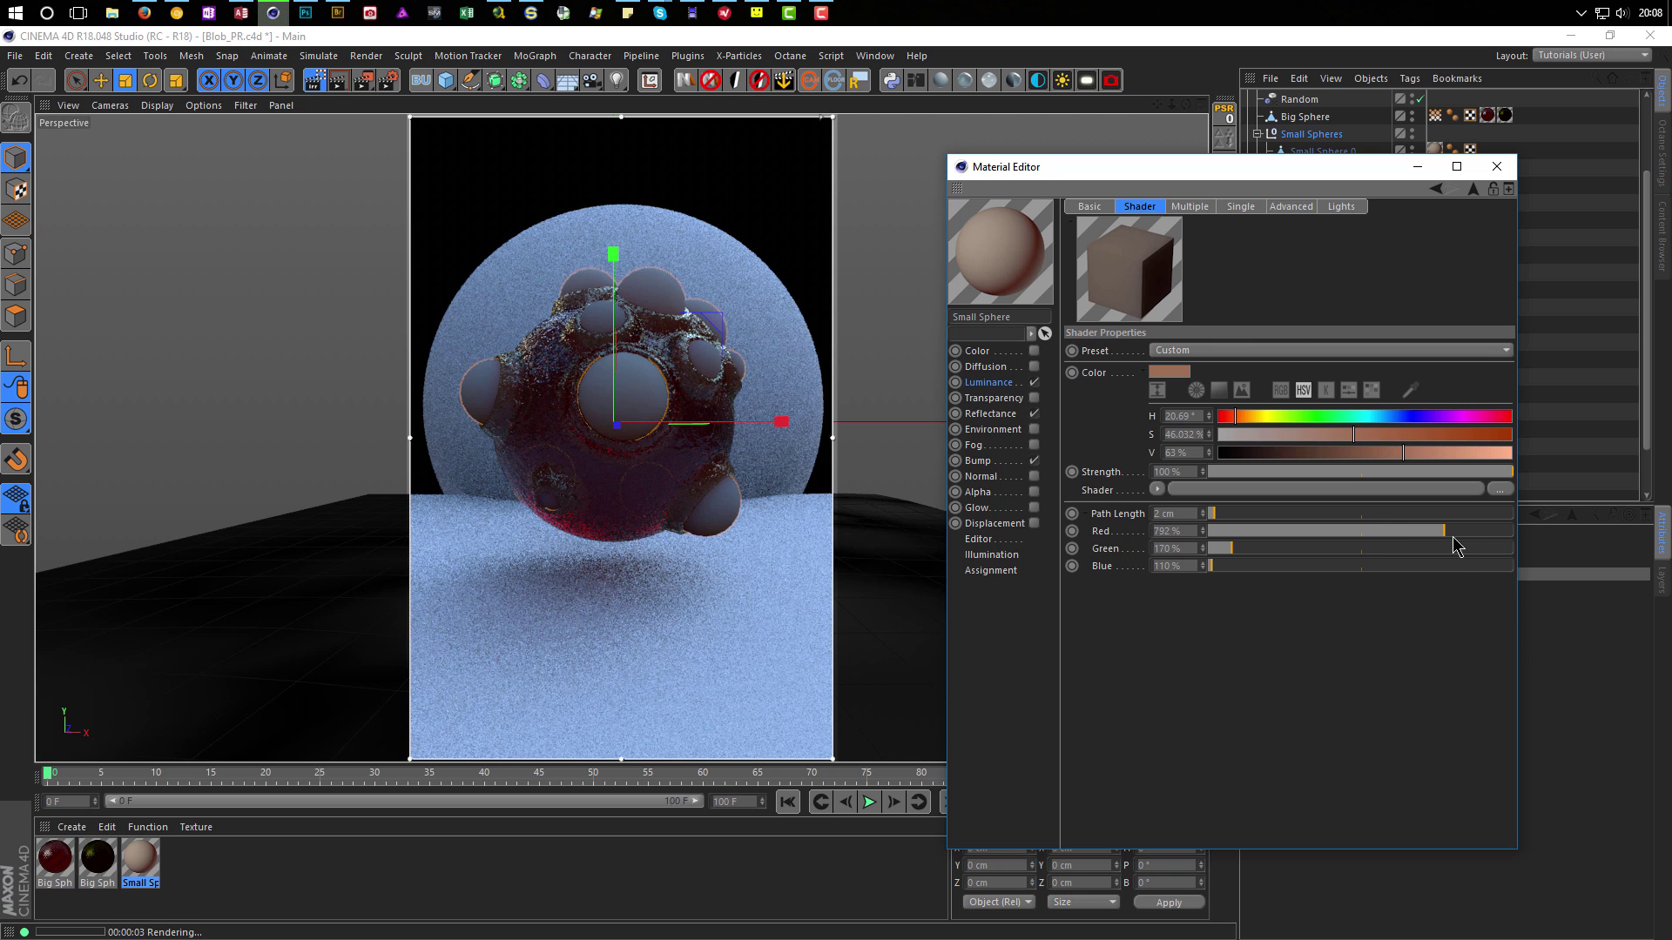
{"action": "left_click", "coordinate": [1453, 549]}
{"action": "left_click", "coordinate": [1452, 566]}
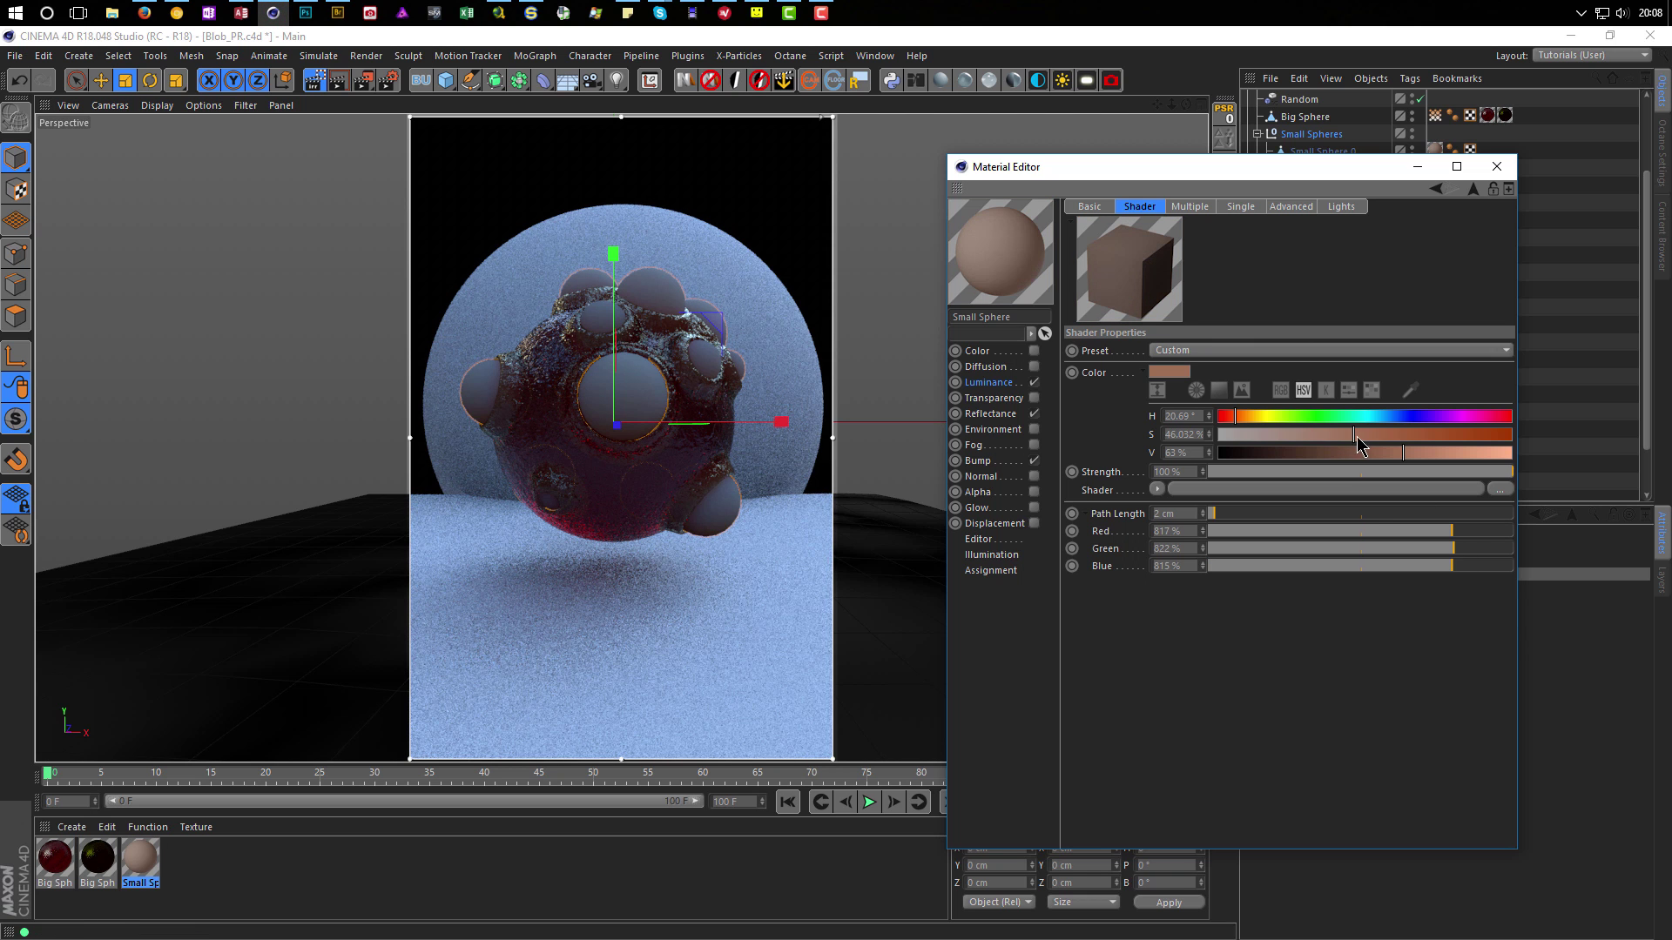
Change the Subsurface Scattering color to a pale yellow with hue 60°, saturation 31% and value 100%.
{"action": "left_click_drag", "start_coordinate": [1263, 421], "coordinate": [1267, 420]}
{"action": "left_click_drag", "start_coordinate": [1399, 439], "coordinate": [1532, 446]}
{"action": "left_click", "coordinate": [1511, 452]}
{"action": "left_click_drag", "start_coordinate": [1426, 435], "coordinate": [1309, 434]}
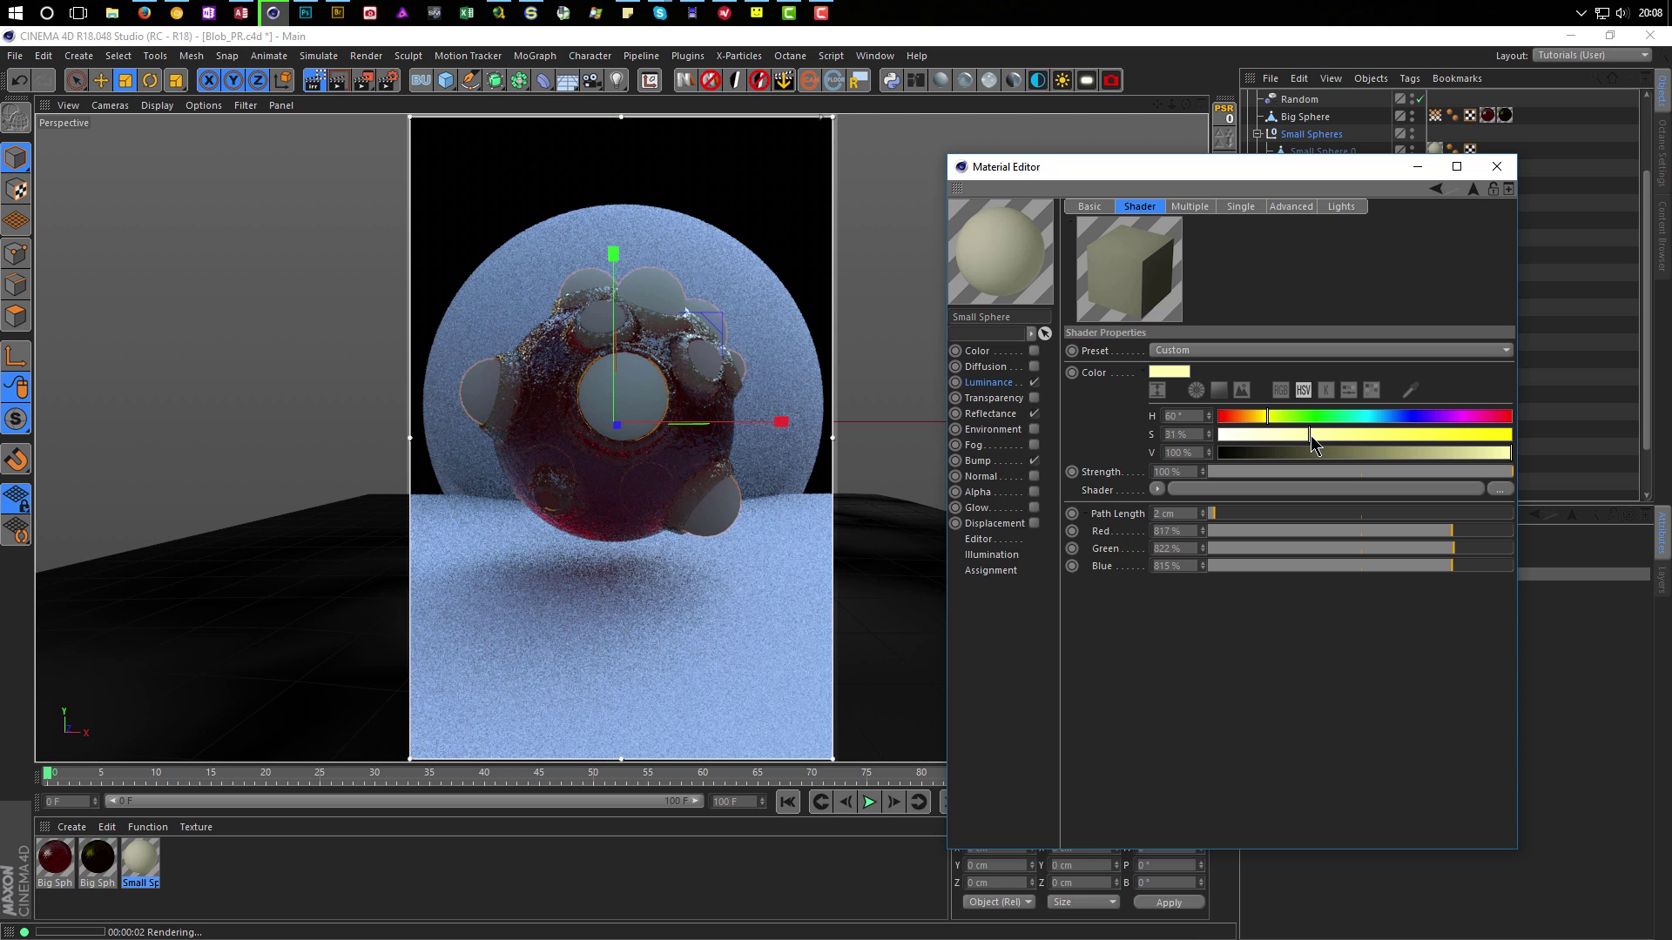
Set the Subsurface Scattering shader's strength to 300%.
{"action": "left_click", "coordinate": [1171, 471]}
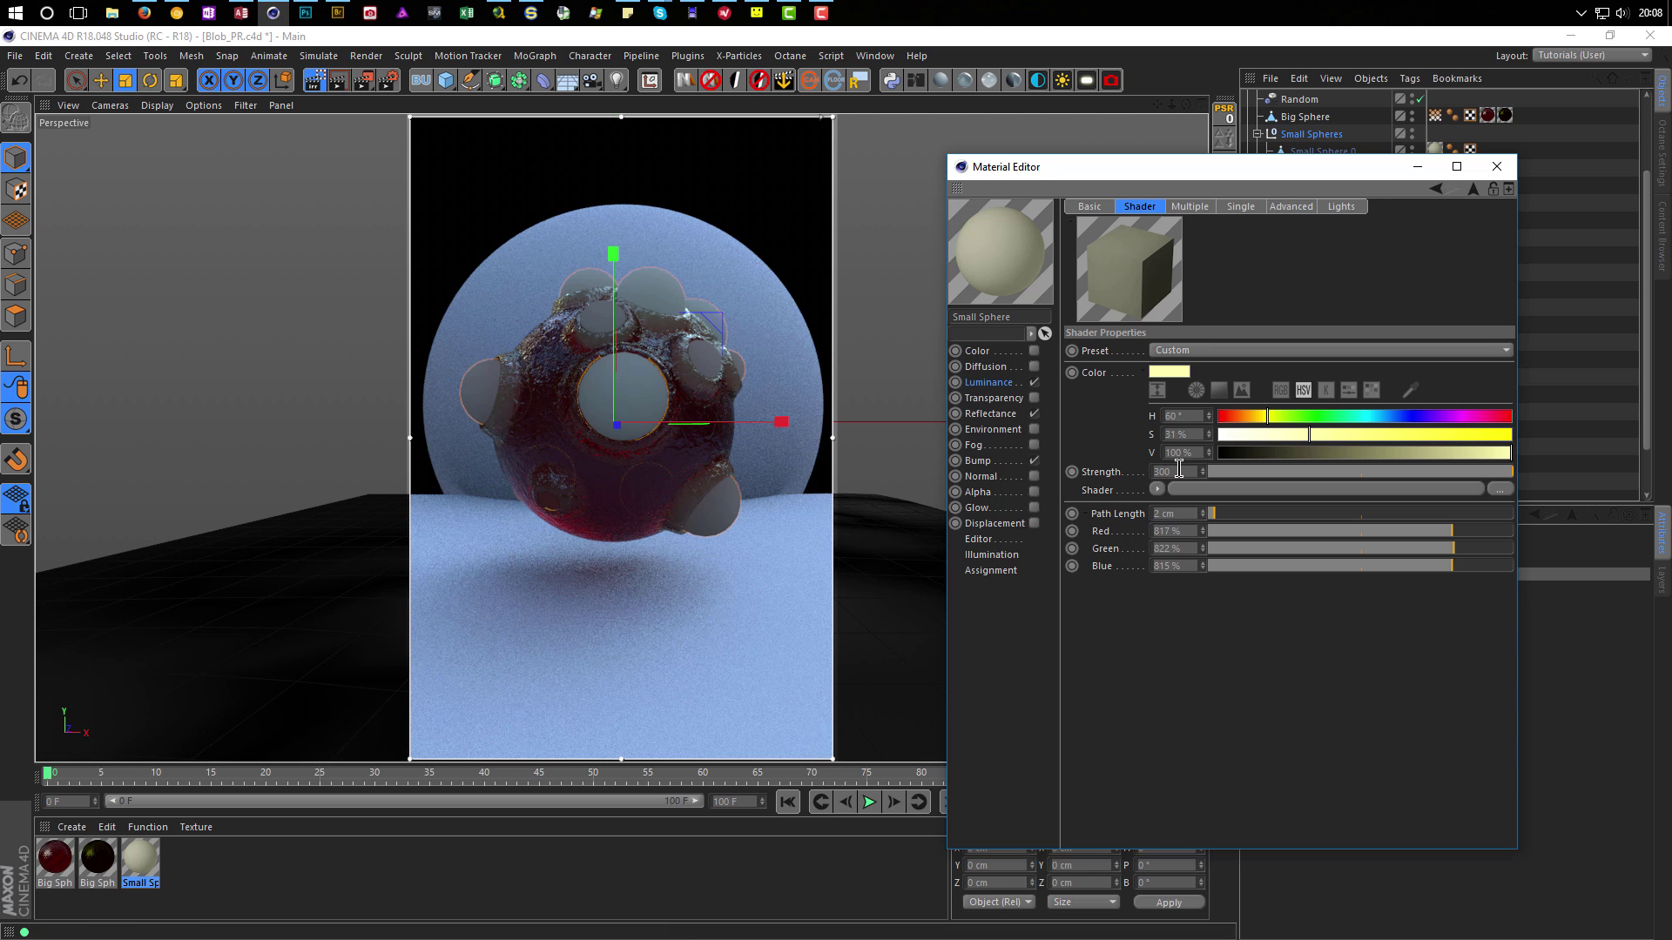
{"action": "type", "text": "300"}
{"action": "key", "text": "Return"}
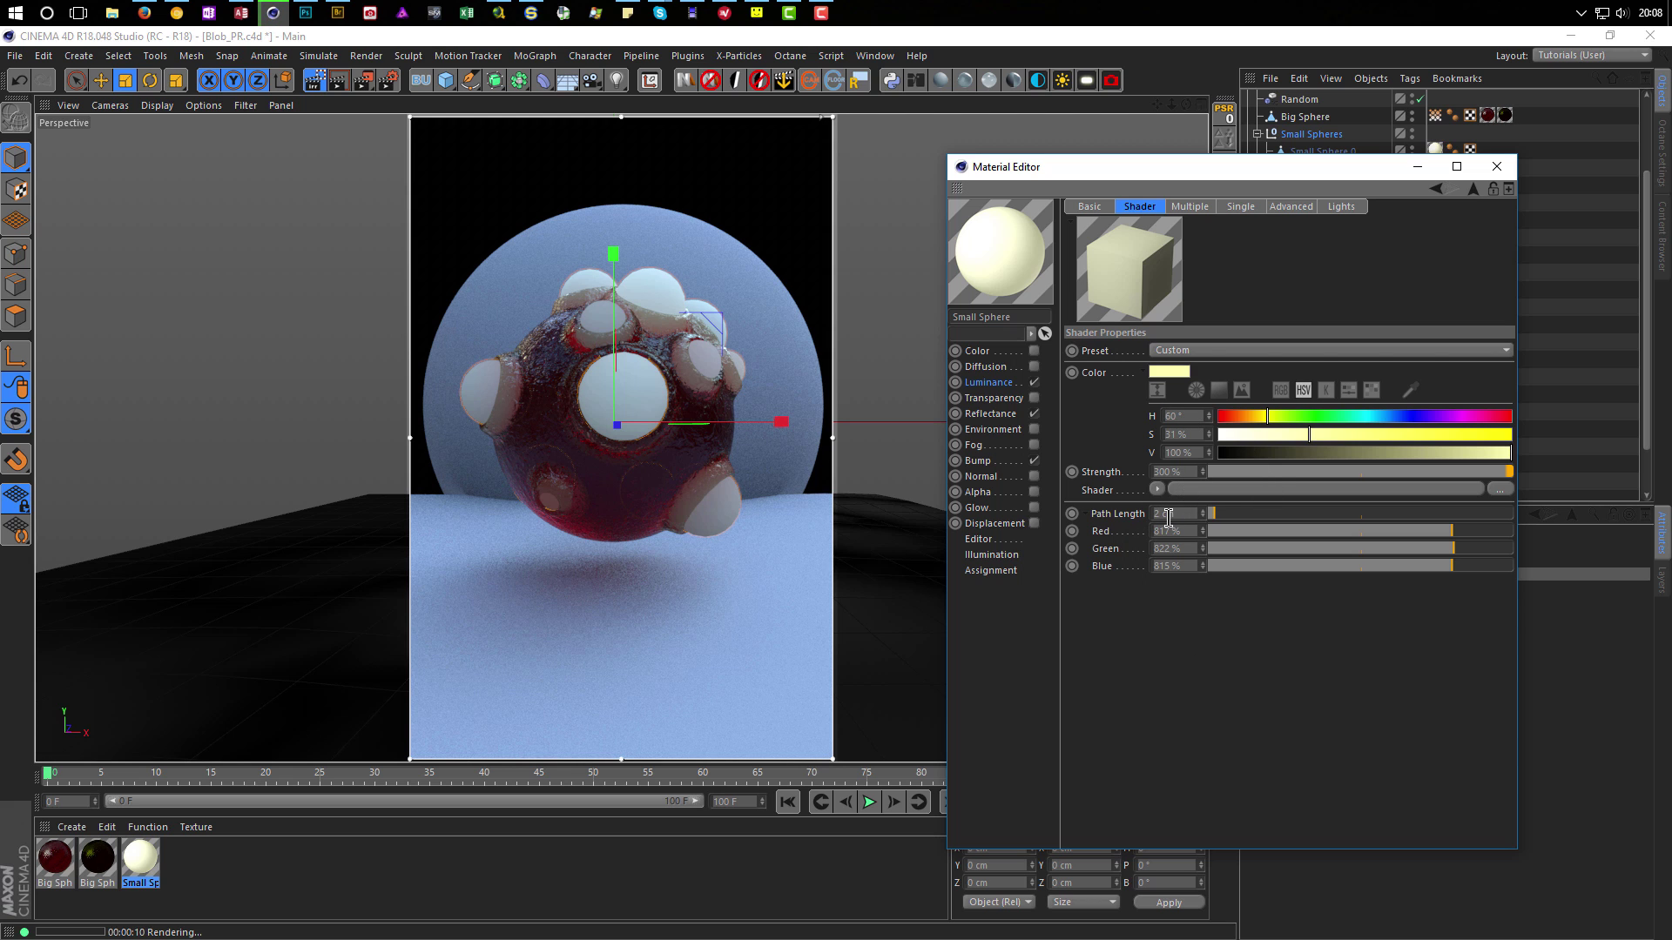
Reduce the Subsurface Scattering path length to 1 cm and further to 0.5 cm.
{"action": "left_click_drag", "start_coordinate": [1152, 514], "coordinate": [1139, 518]}
{"action": "key", "text": "Return"}
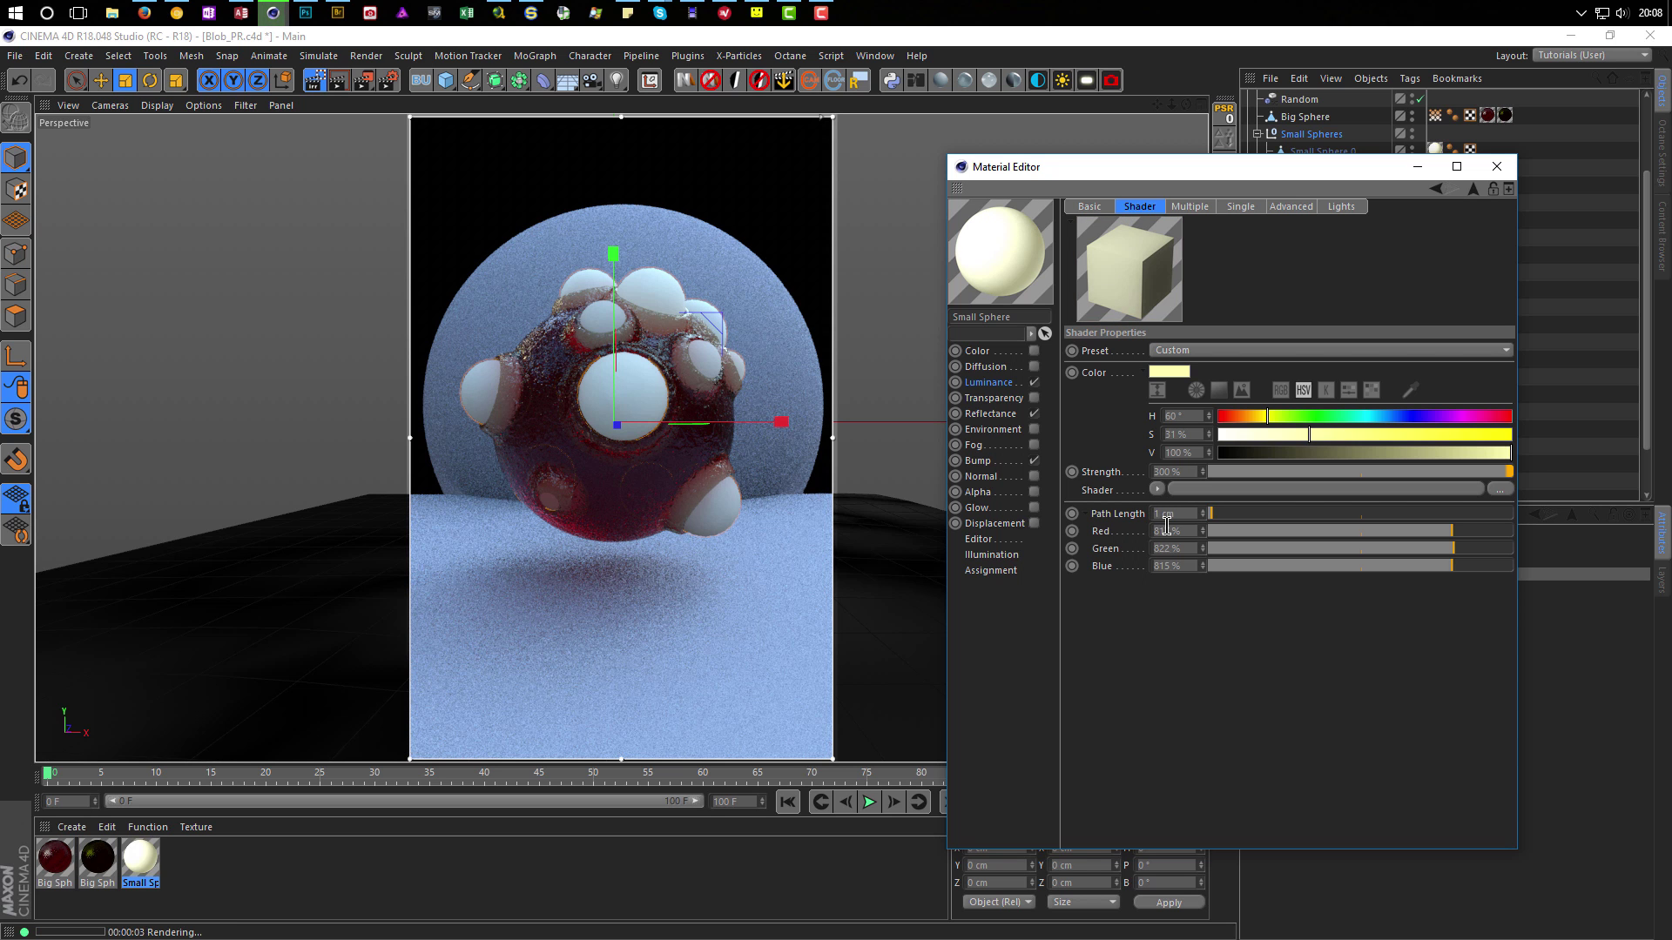
{"action": "left_click", "coordinate": [1192, 513]}
{"action": "type", "text": "0.5"}
{"action": "key", "text": "Return"}
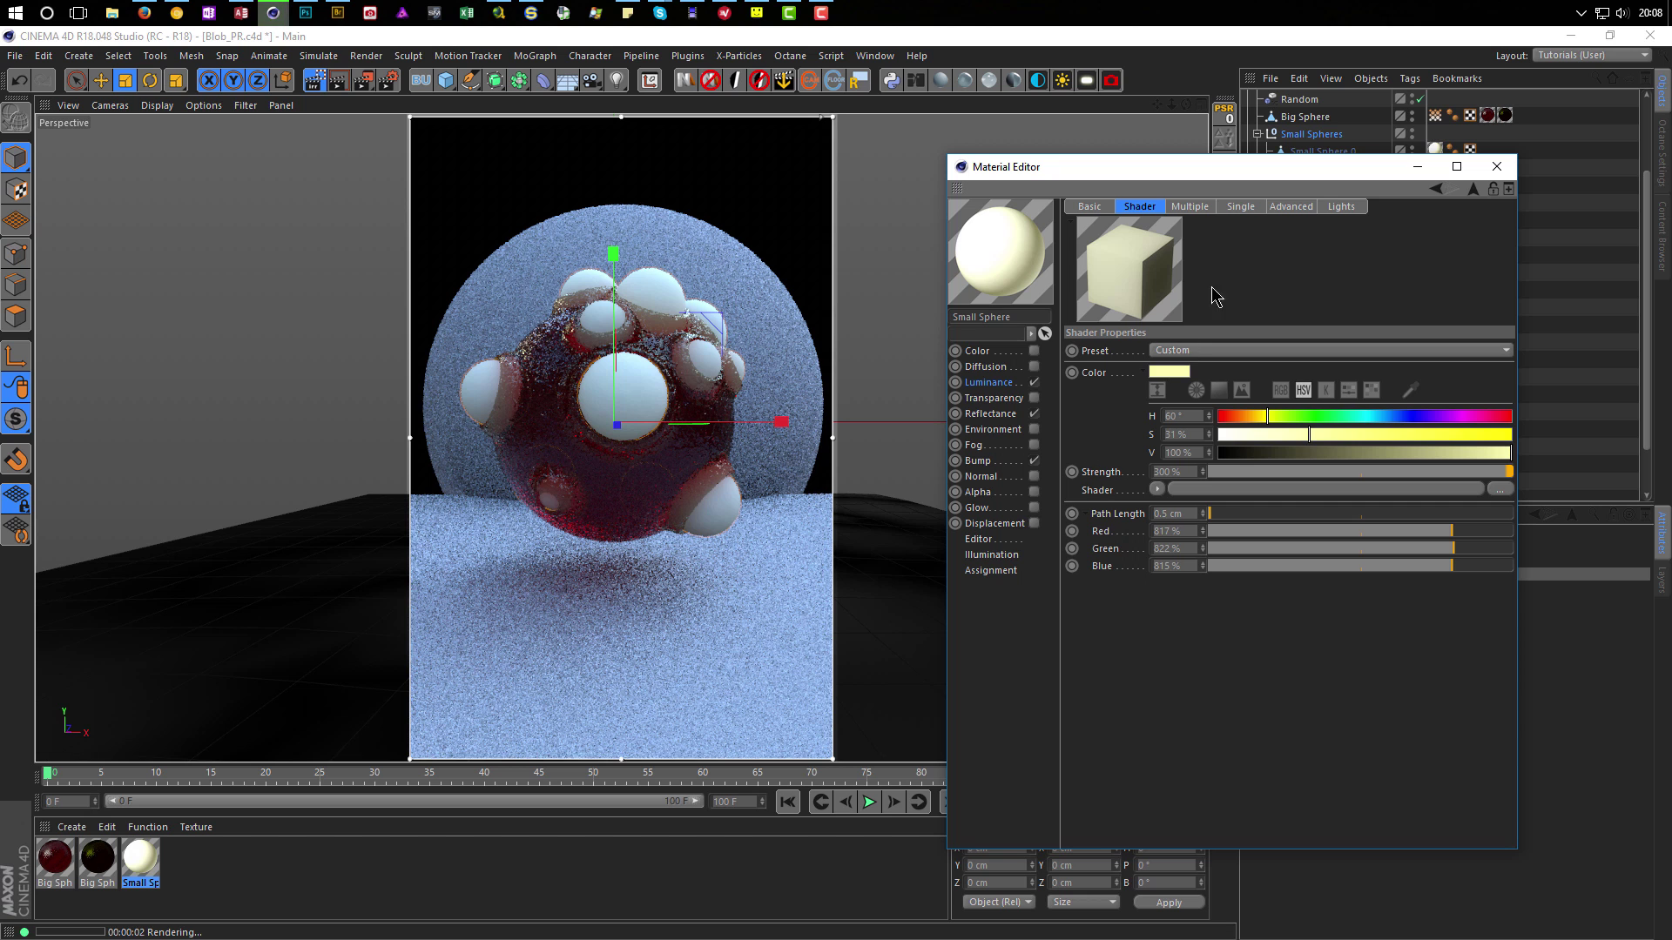
Try the Direct mode for the shader's multiple diffuse scattering and switch it back to Cache.
{"action": "left_click", "coordinate": [1200, 212]}
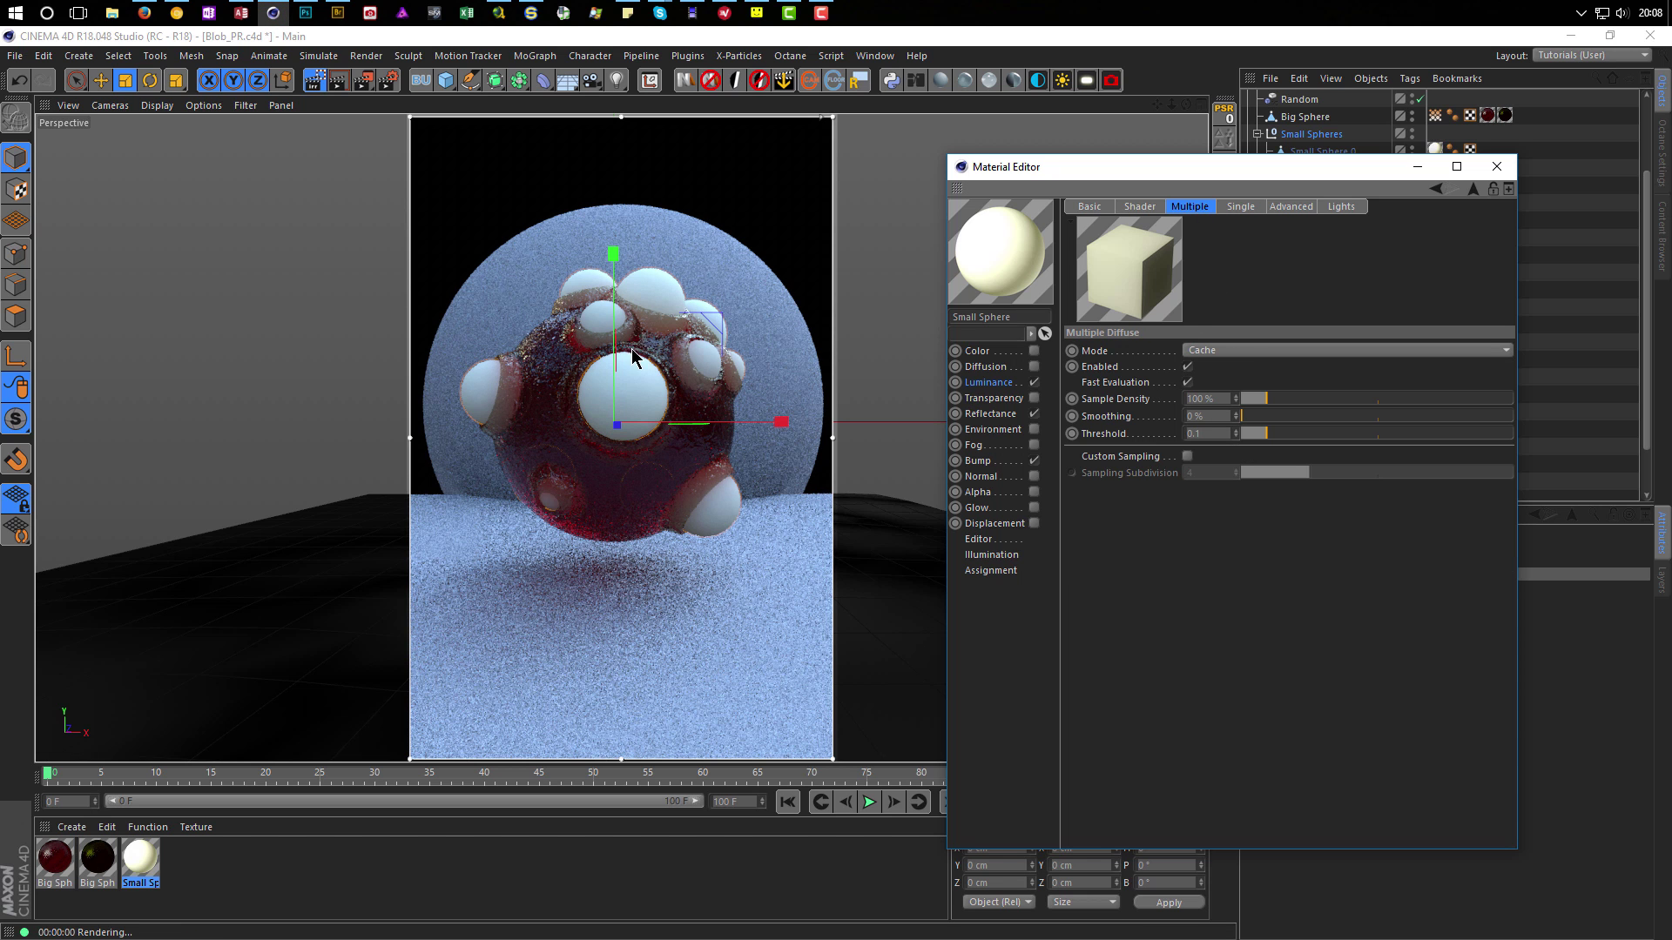
{"action": "left_click", "coordinate": [1210, 350]}
{"action": "left_click", "coordinate": [1222, 383]}
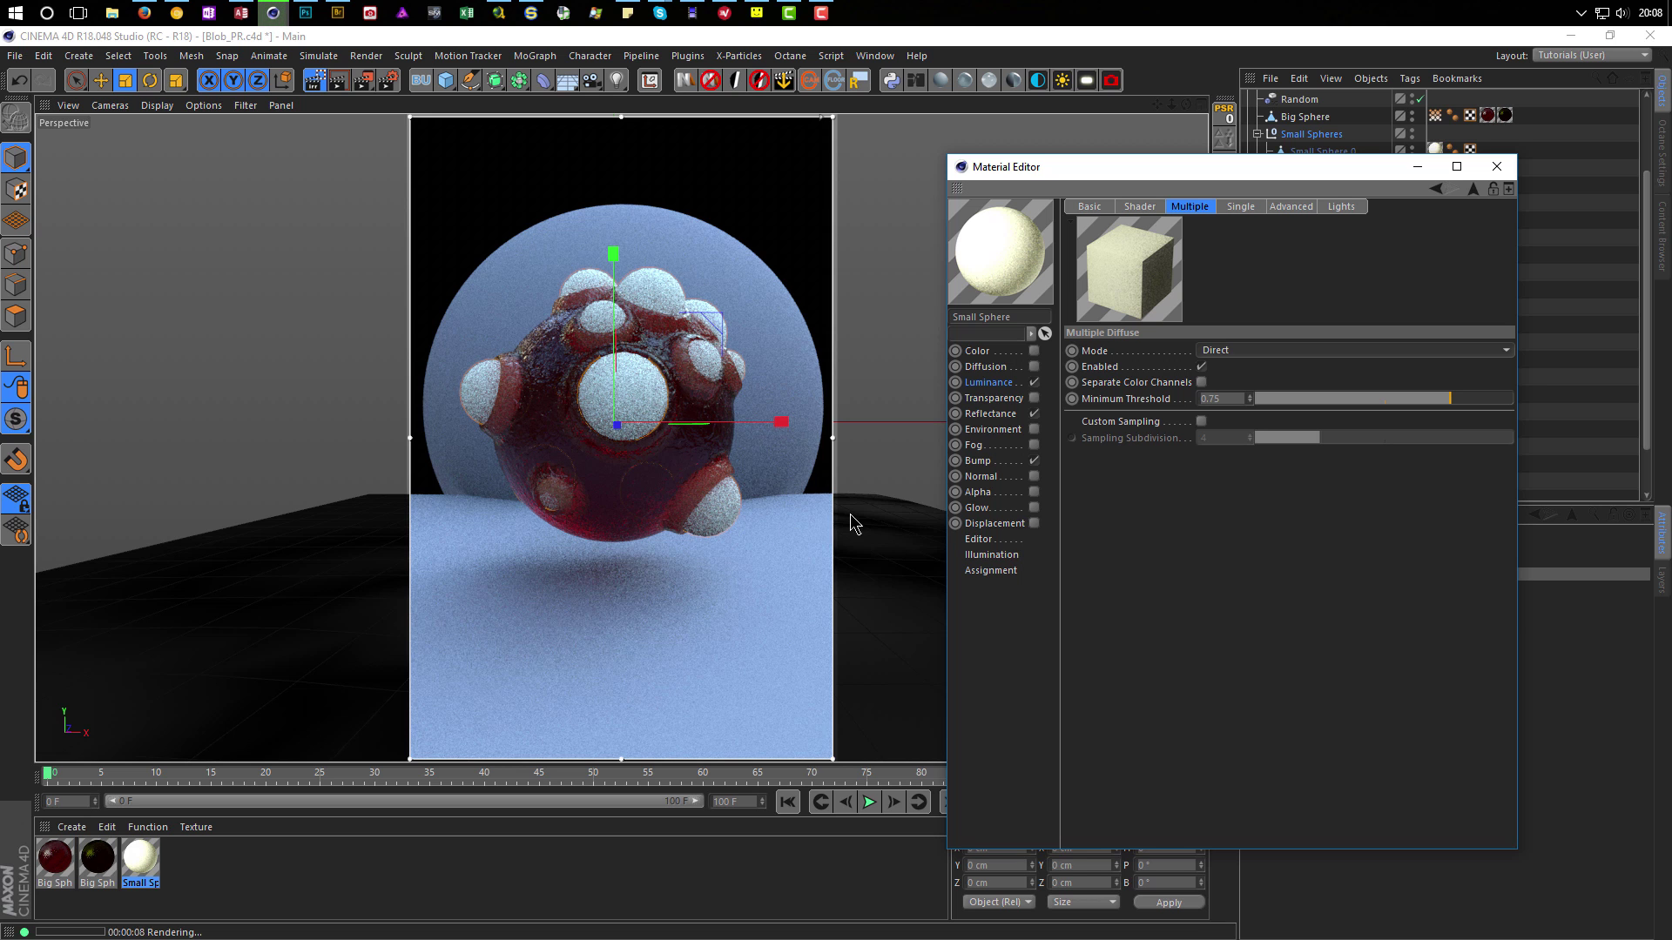
{"action": "left_click", "coordinate": [1243, 350]}
{"action": "left_click", "coordinate": [1242, 367]}
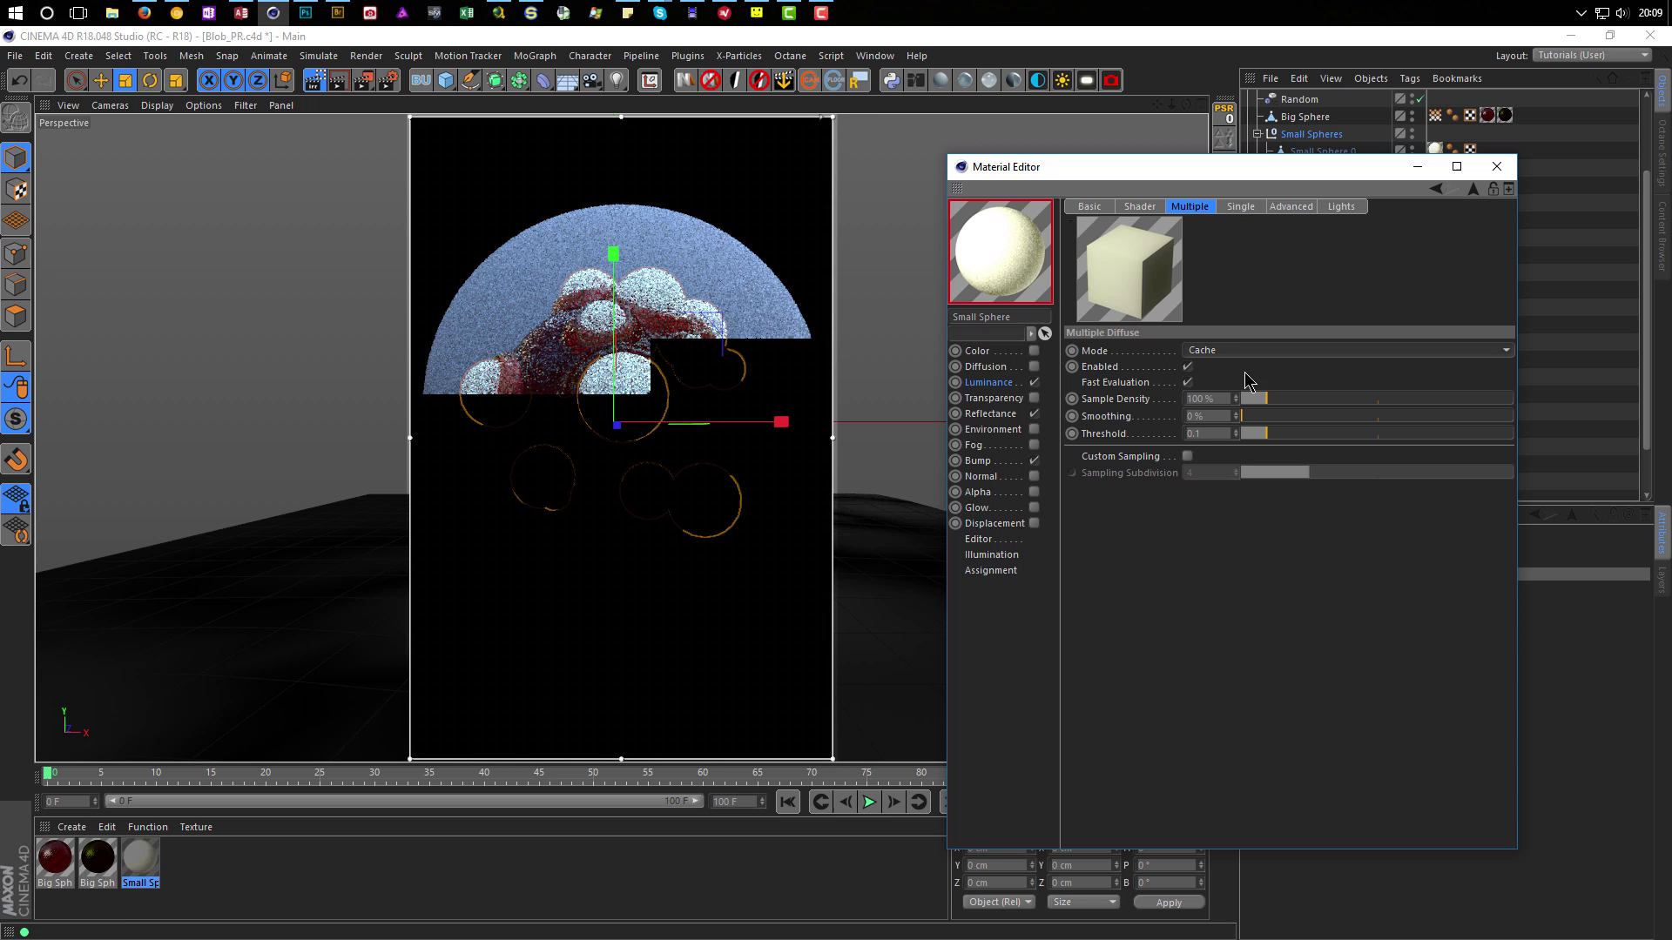
Try wrapping the luminance channel's Subsurface Scattering texture in a Layer shader and look at the layer's basic properties.
{"action": "left_click", "coordinate": [1090, 207]}
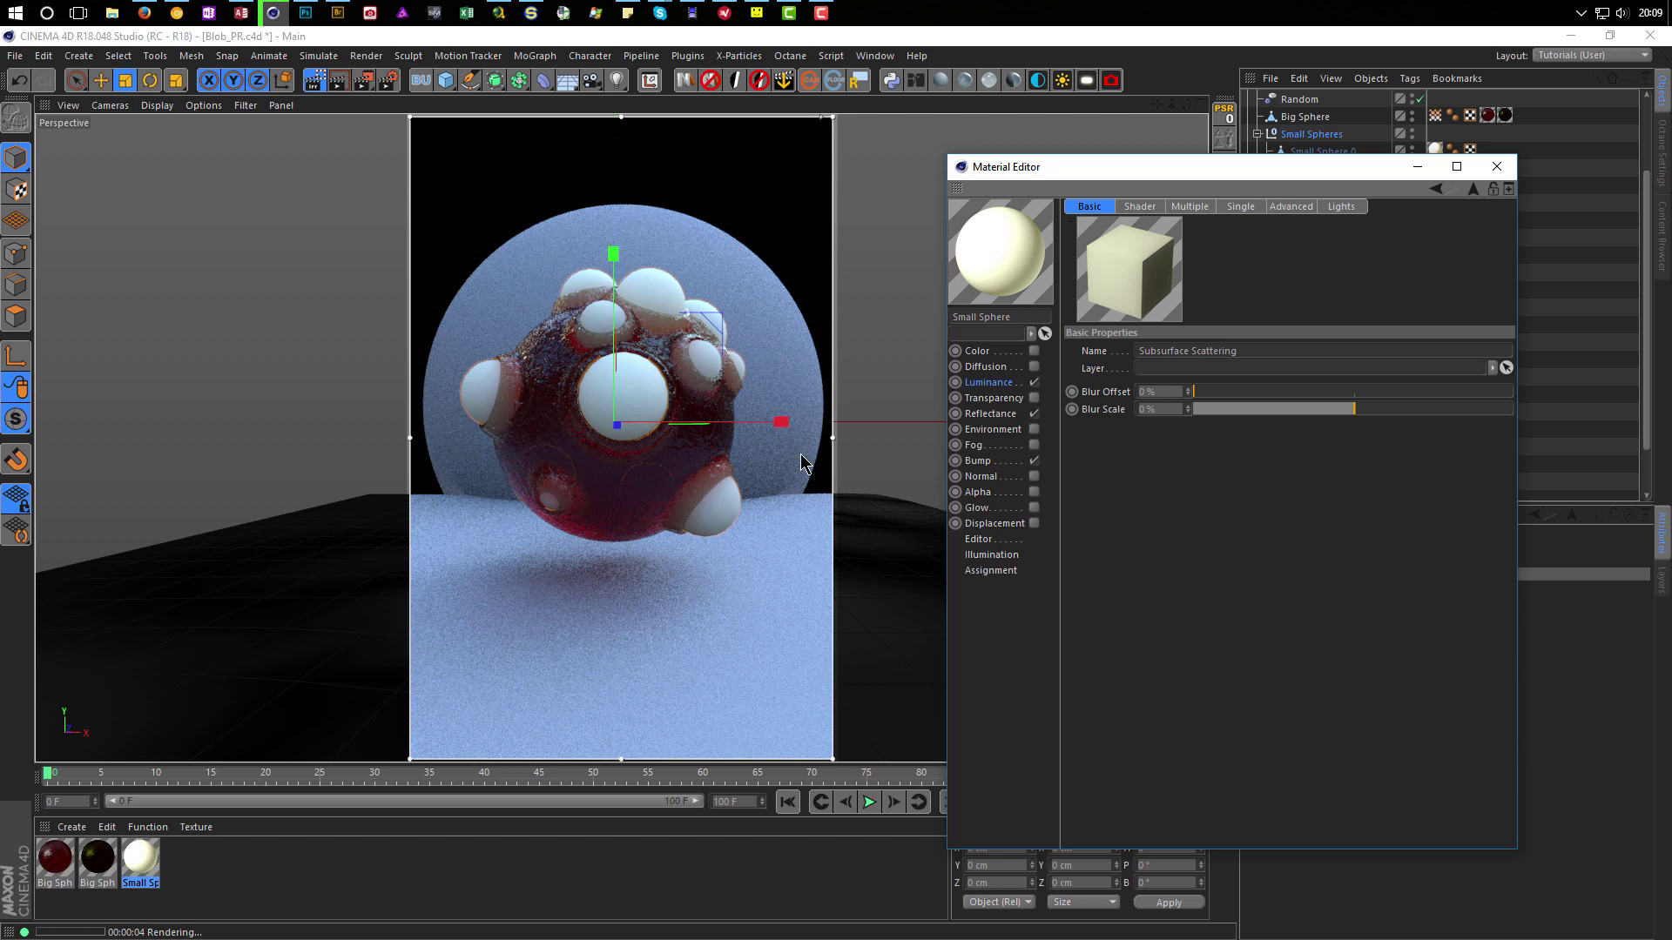
{"action": "left_click", "coordinate": [986, 383]}
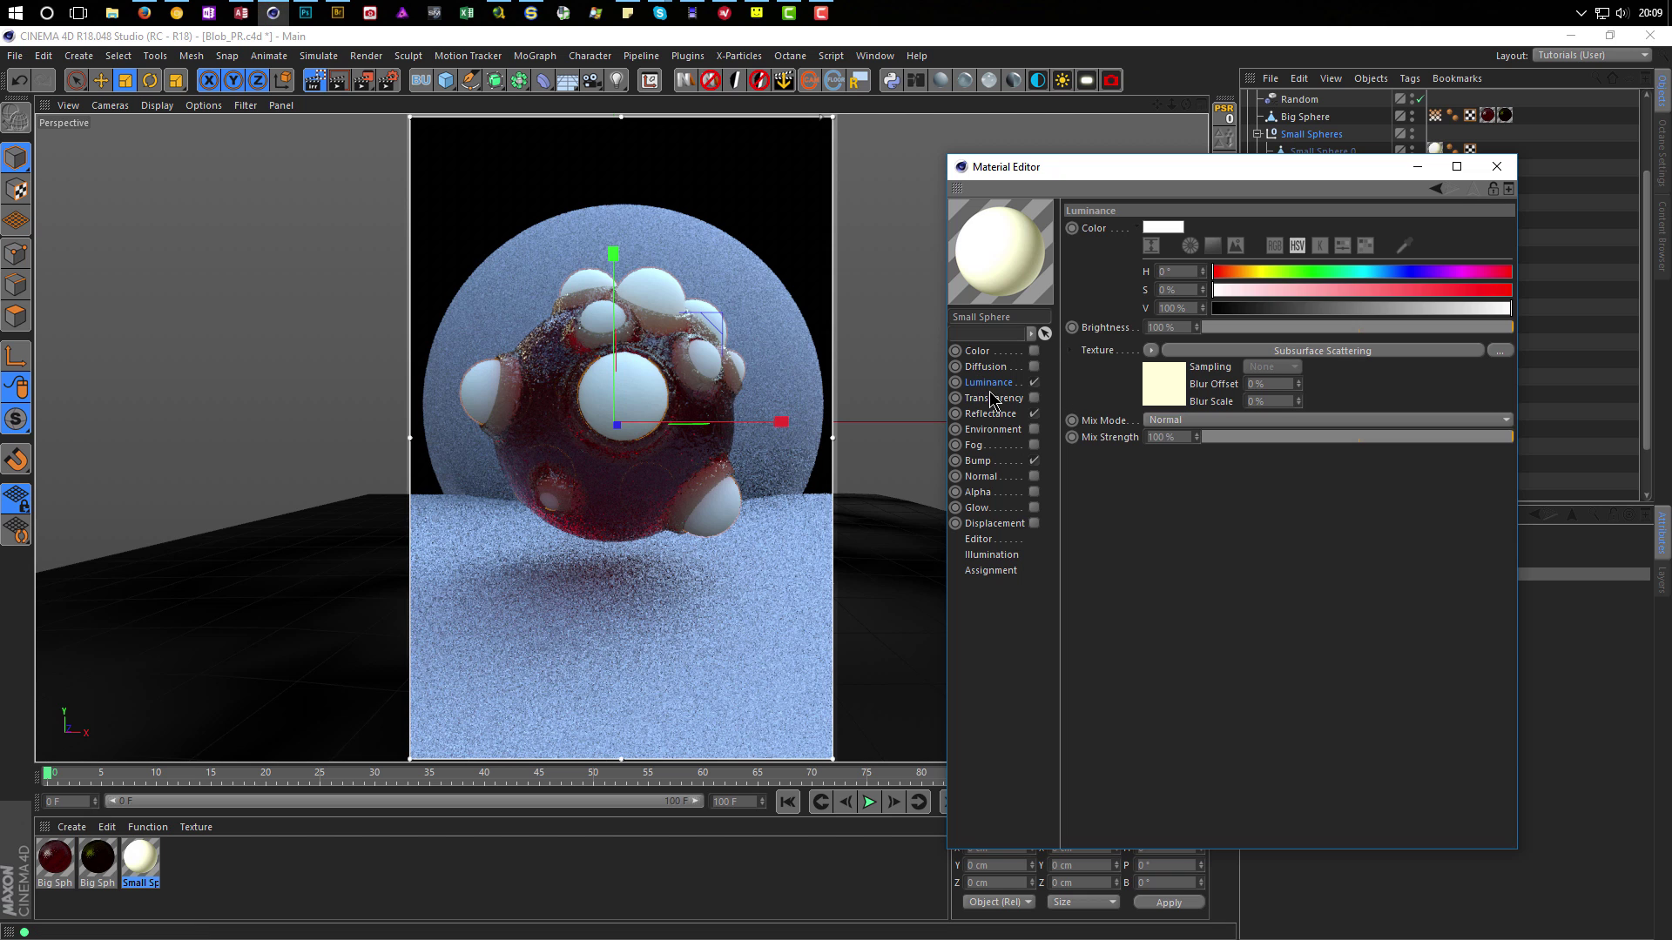
{"action": "left_click", "coordinate": [1149, 351]}
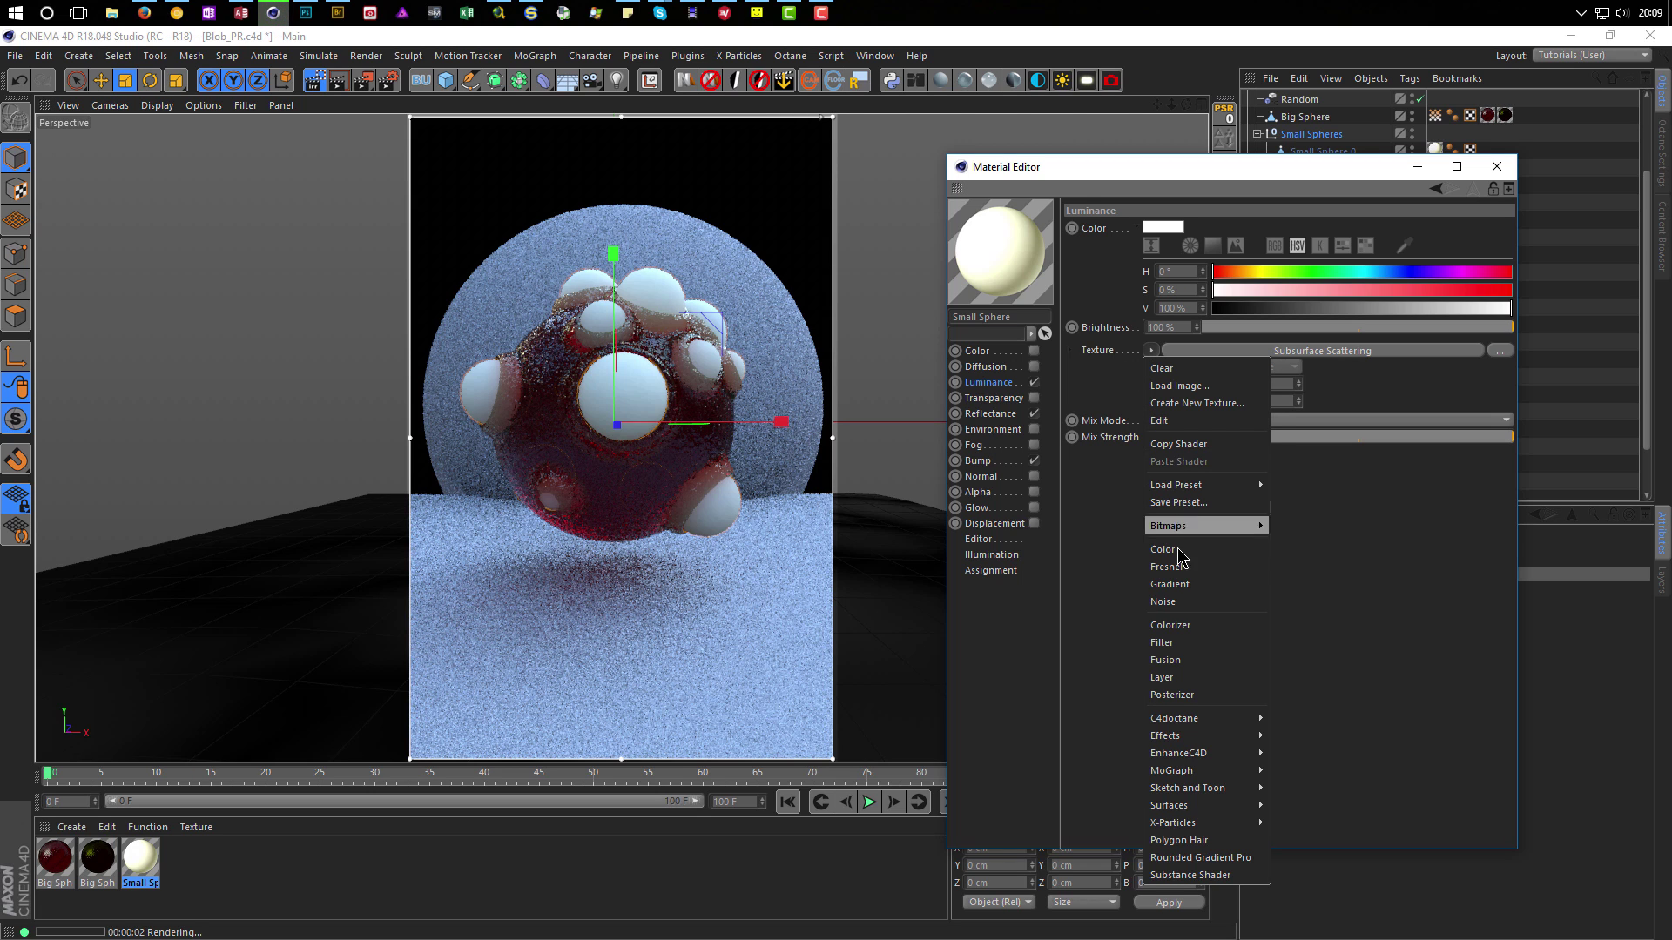
{"action": "left_click", "coordinate": [1167, 678]}
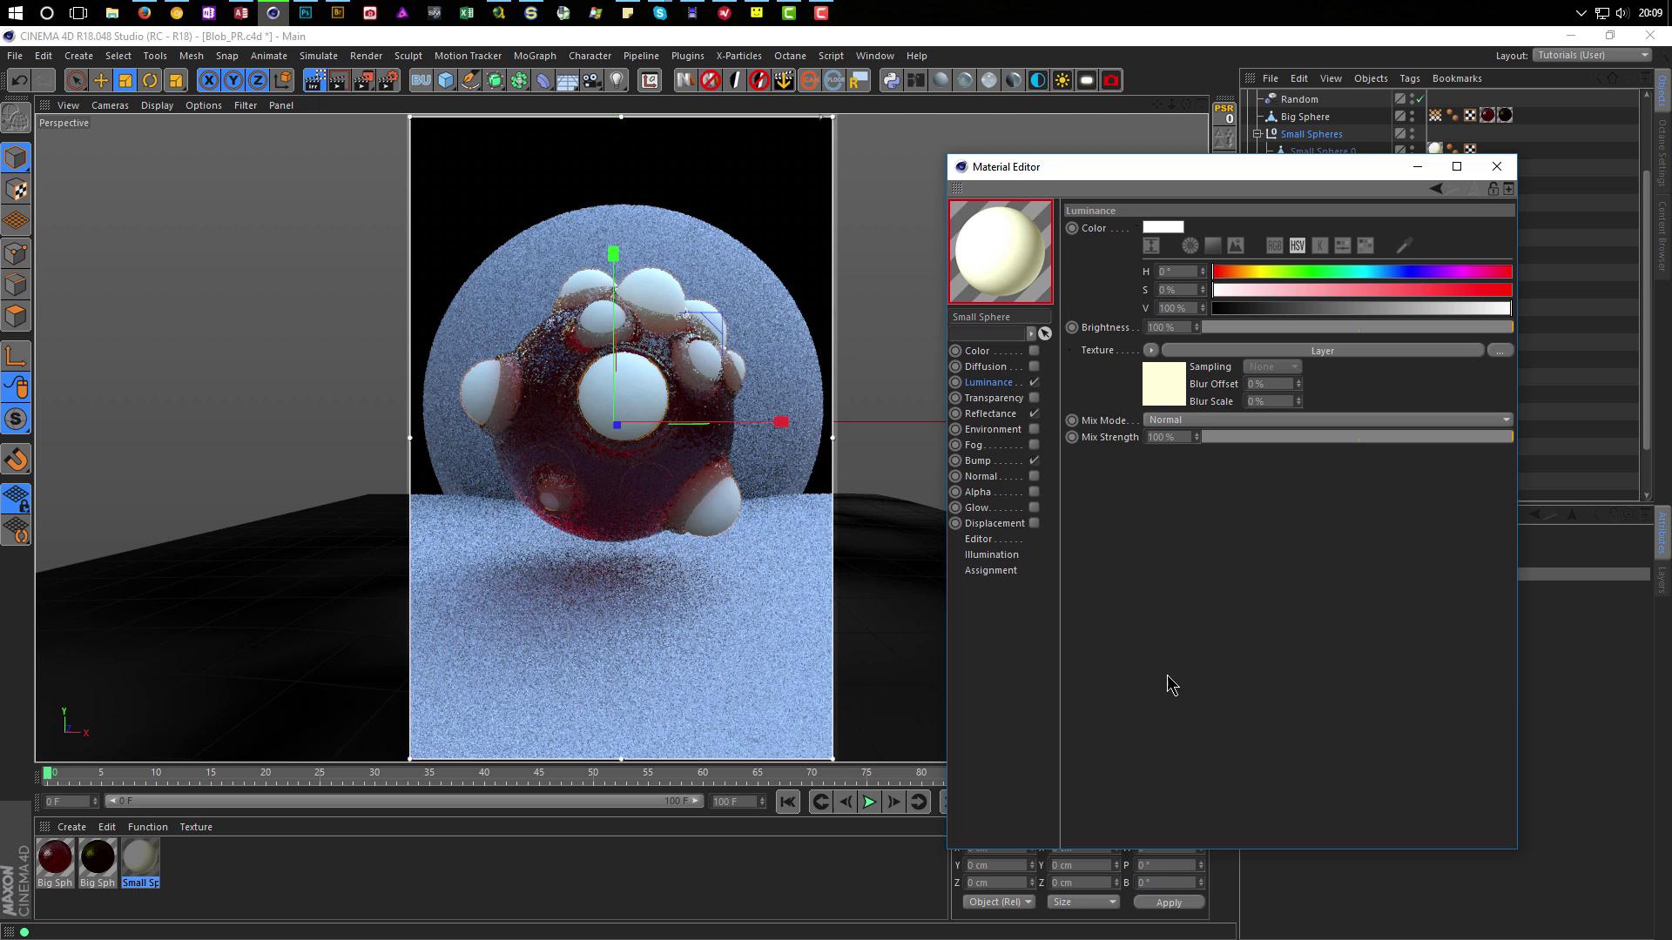
{"action": "left_click", "coordinate": [1174, 376]}
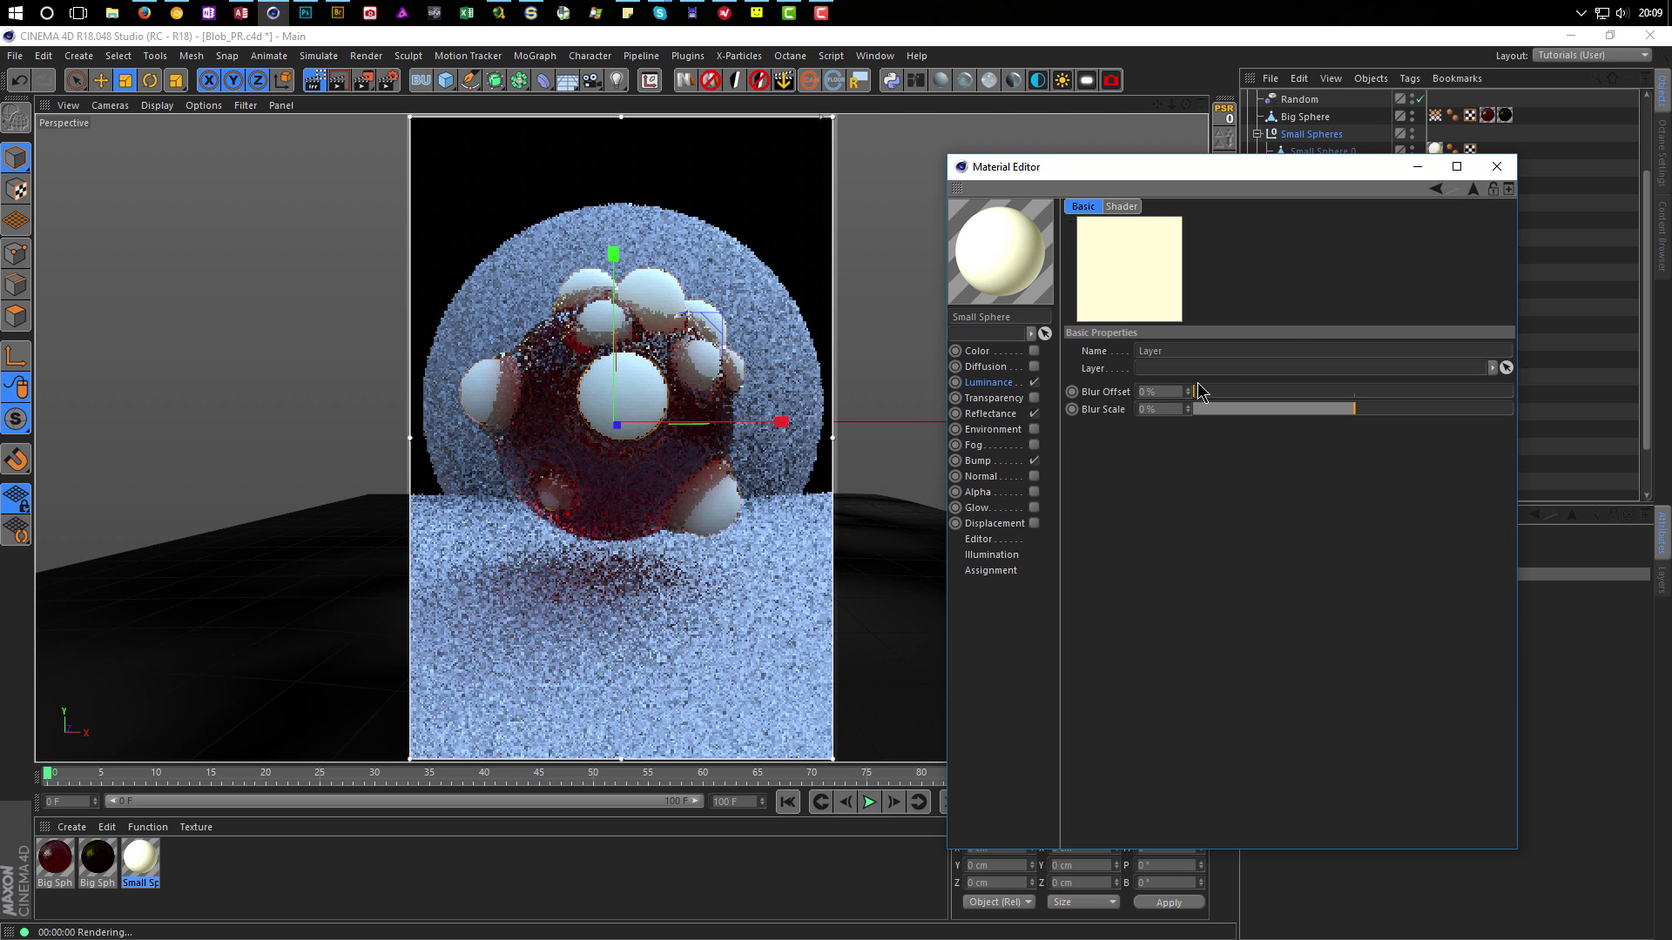
{"action": "left_click", "coordinate": [1472, 189]}
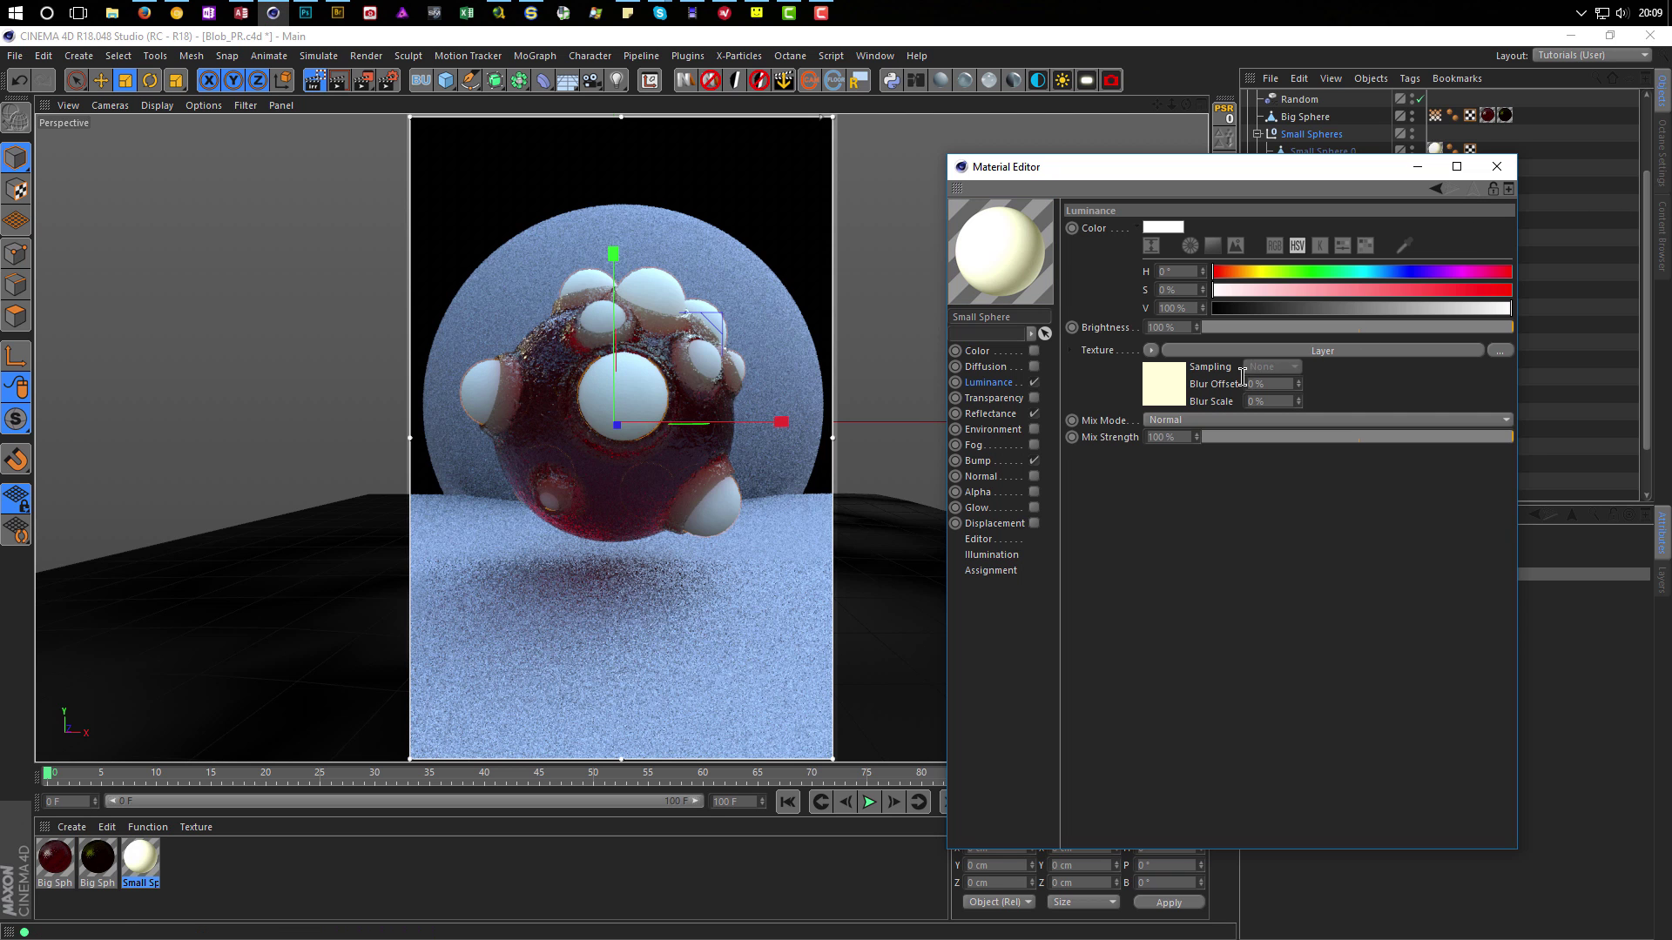
{"action": "left_click", "coordinate": [1176, 377]}
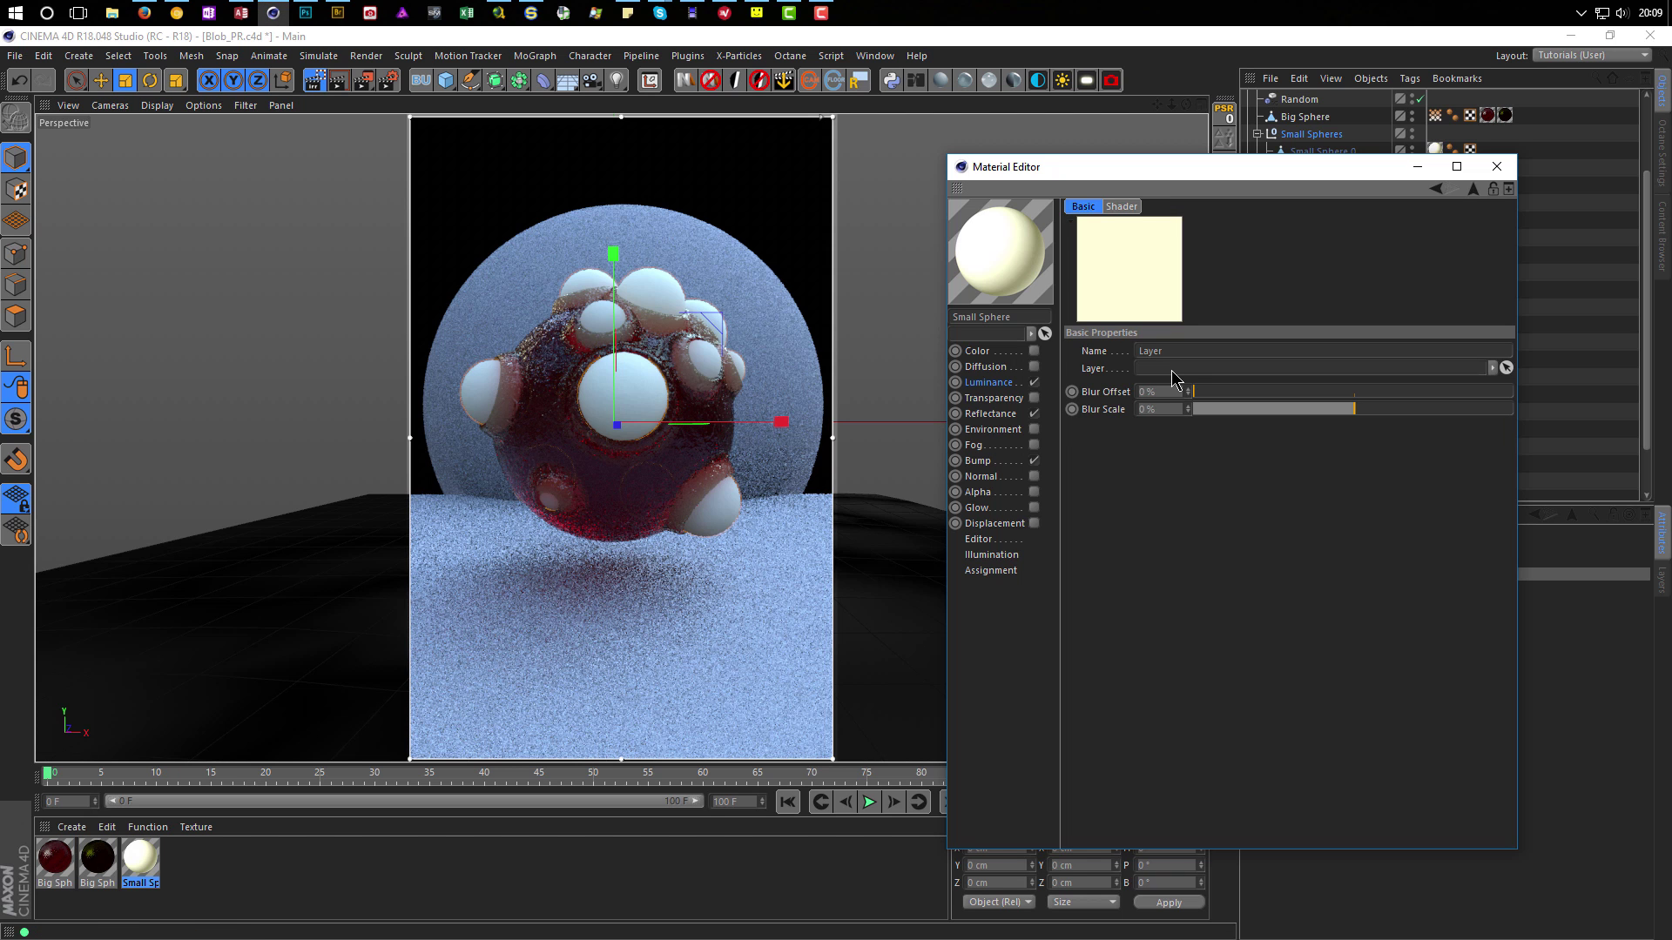
{"action": "left_click", "coordinate": [1474, 189]}
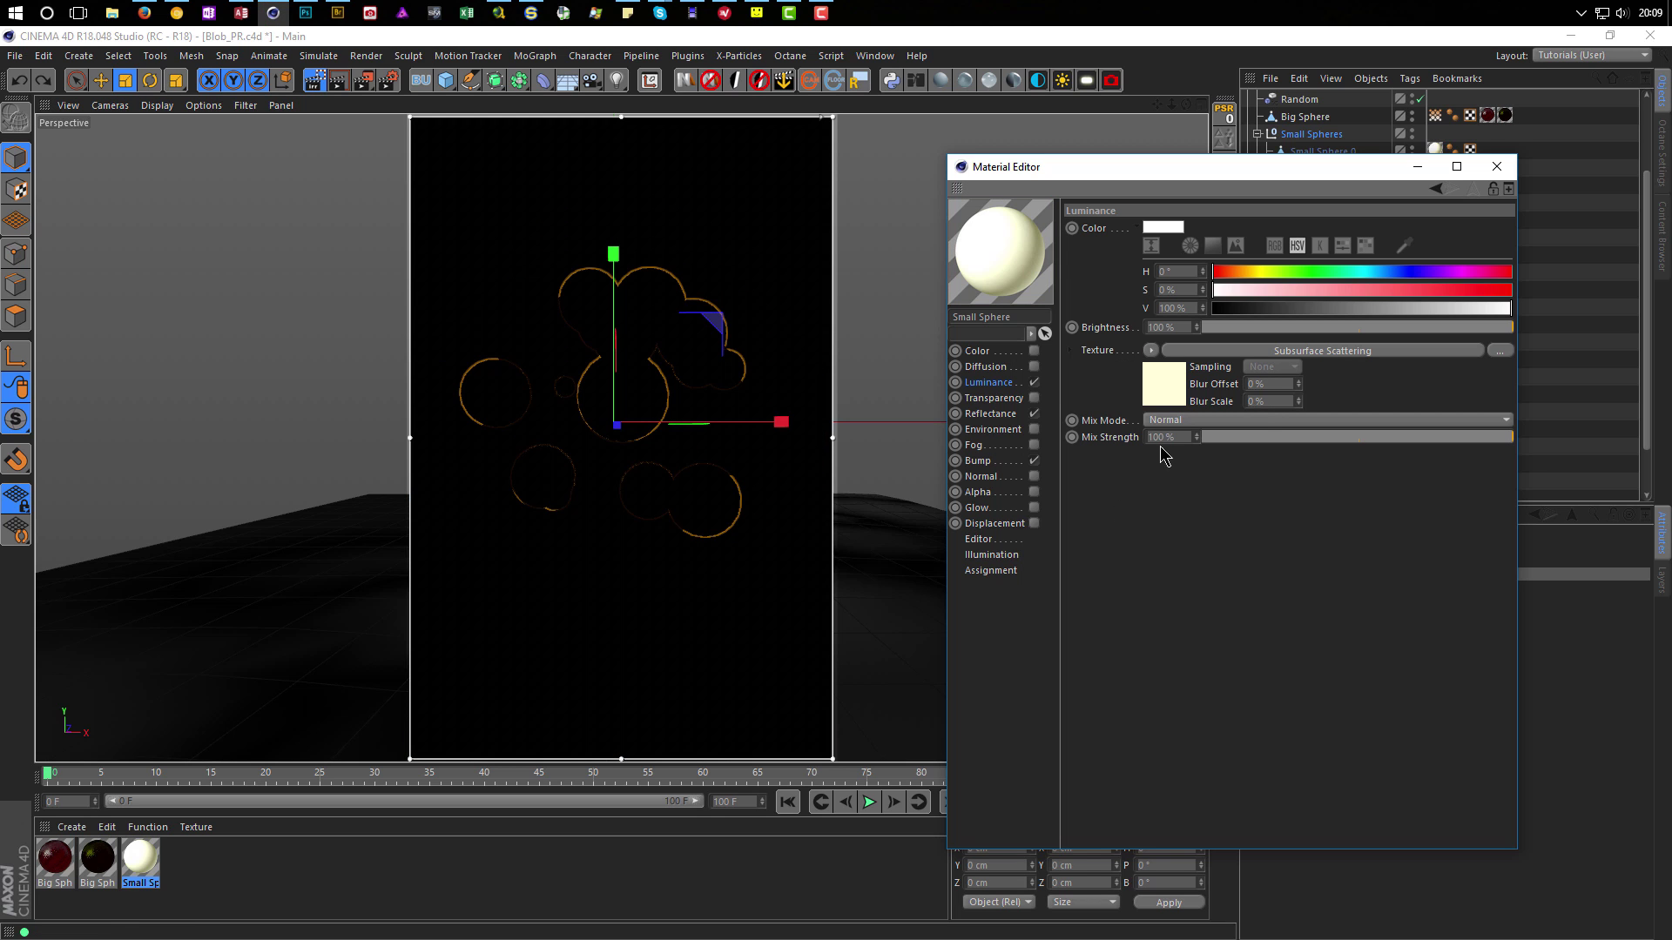
Place the Subsurface Scattering luminance texture inside a Layer shader and open its list of layers.
{"action": "left_click", "coordinate": [1151, 350]}
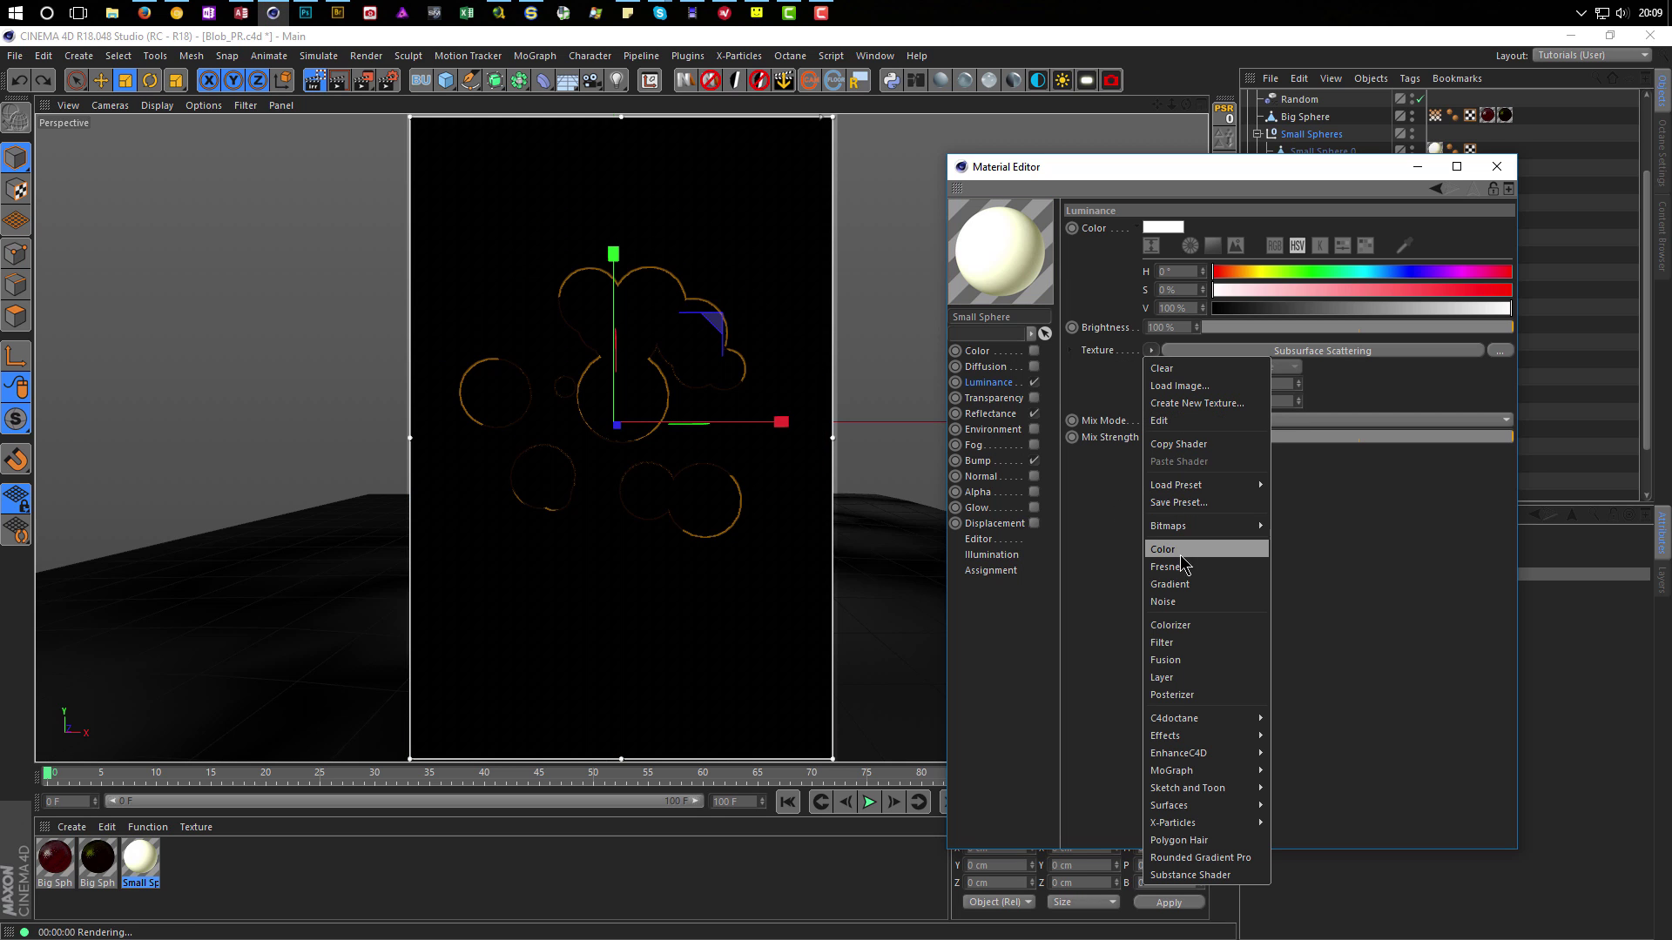
{"action": "left_click", "coordinate": [1175, 677]}
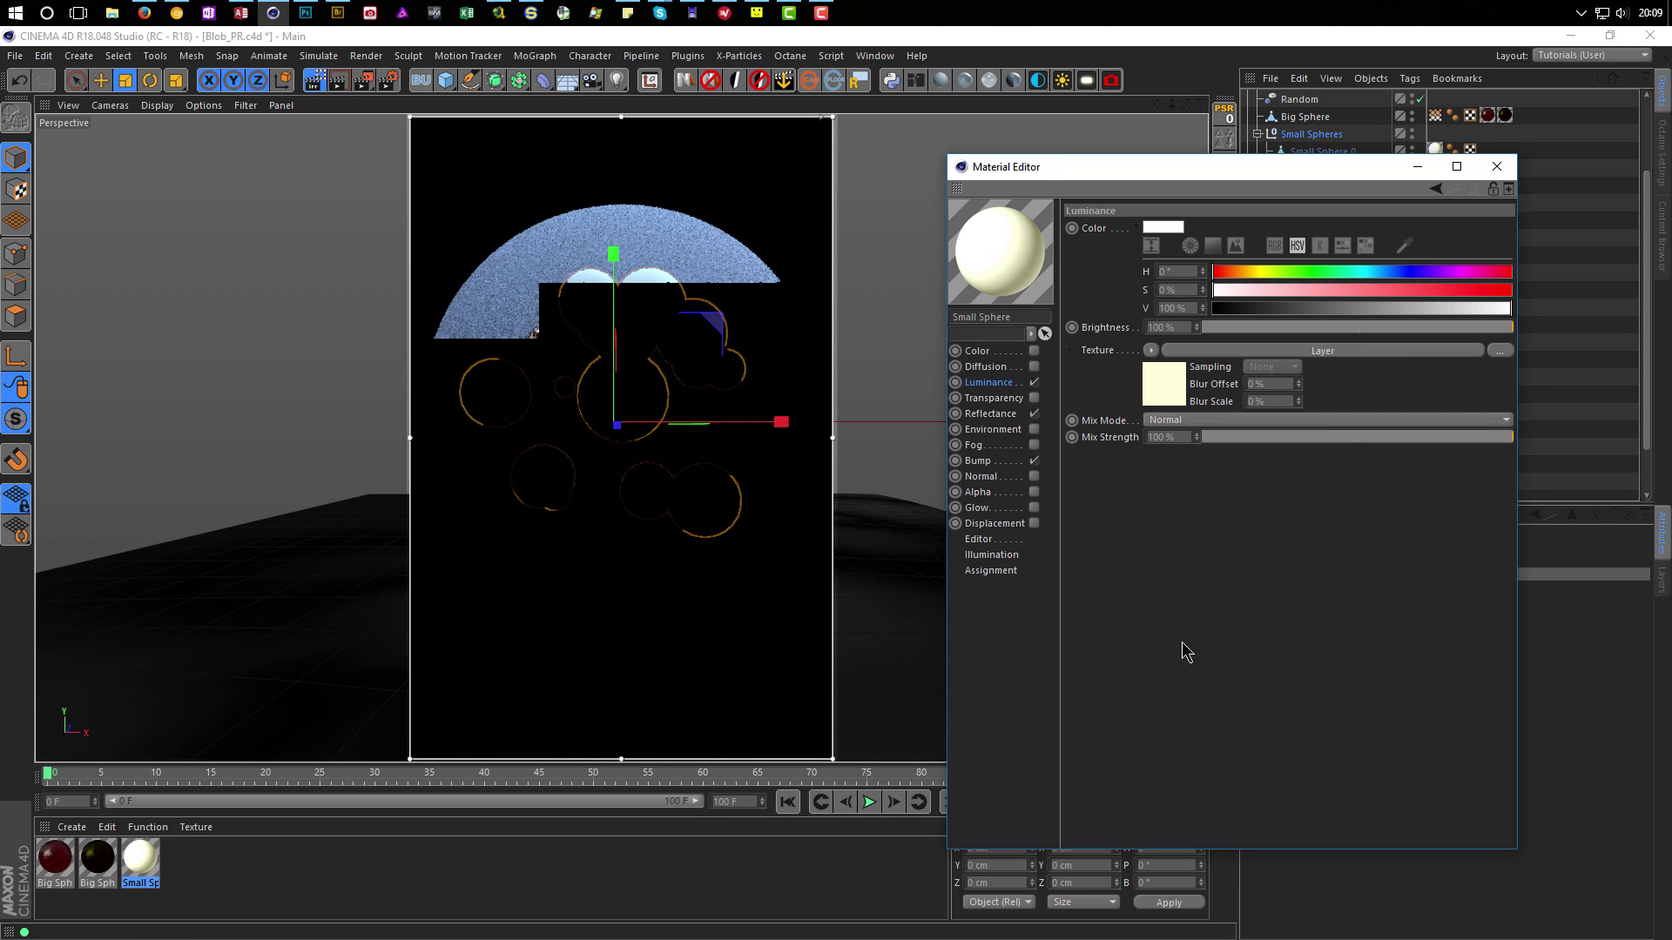
{"action": "left_click", "coordinate": [1168, 375]}
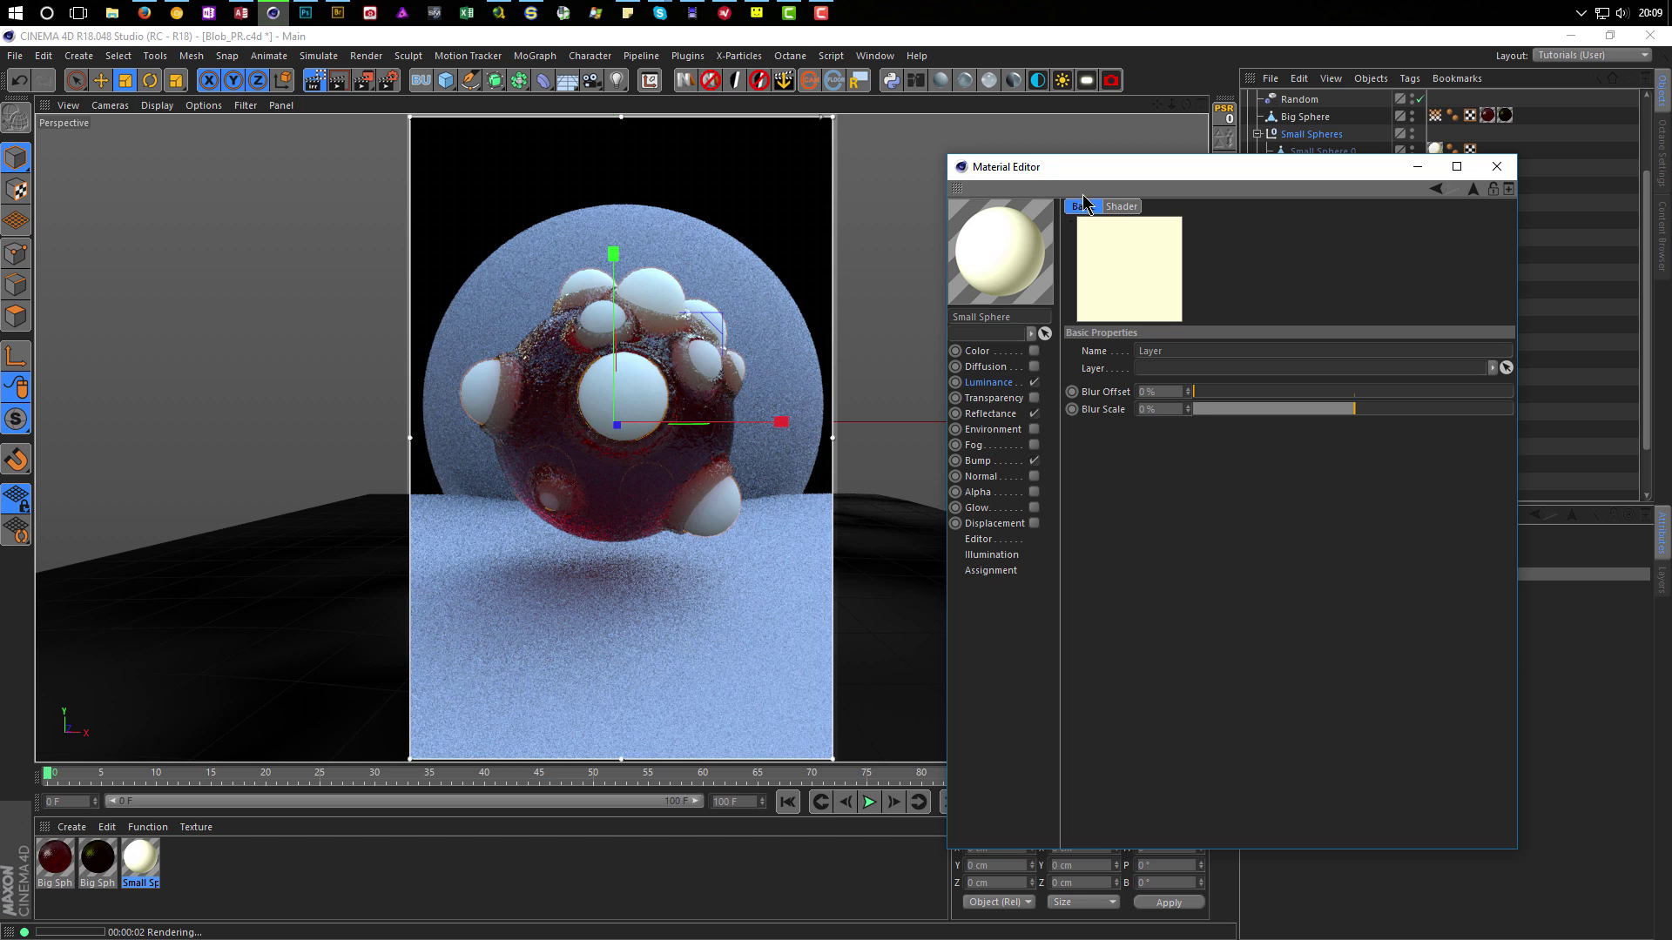
{"action": "left_click", "coordinate": [1130, 209]}
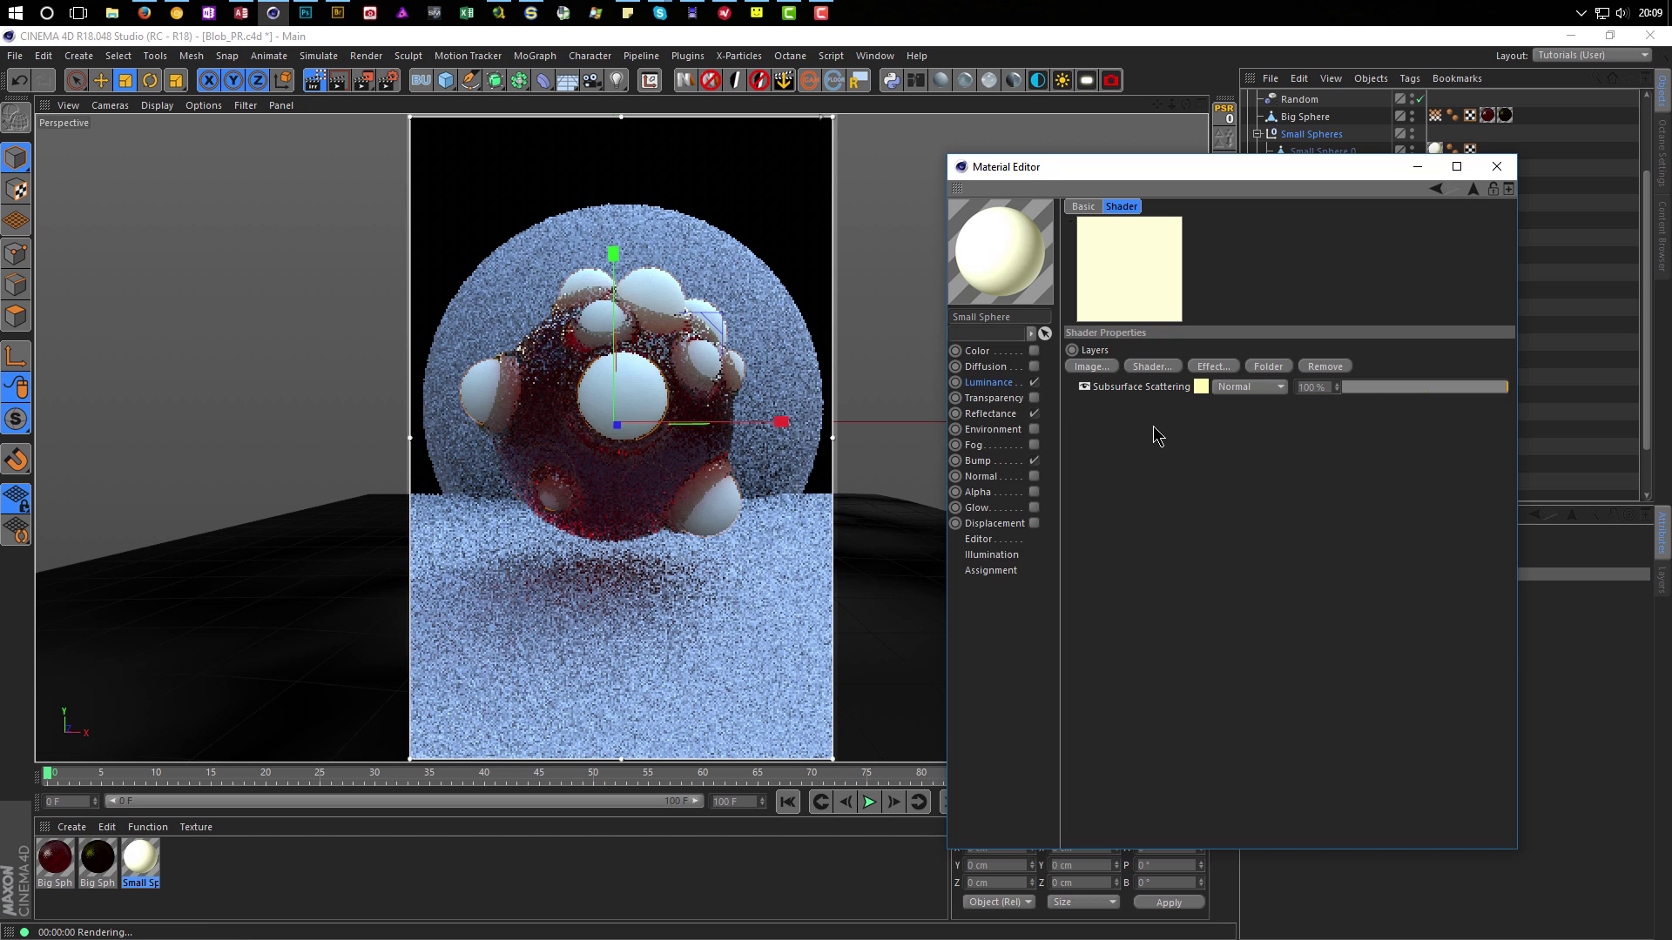
Add a Checkerboard surface shader as a layer above the Subsurface Scattering layer.
{"action": "left_click", "coordinate": [1167, 369]}
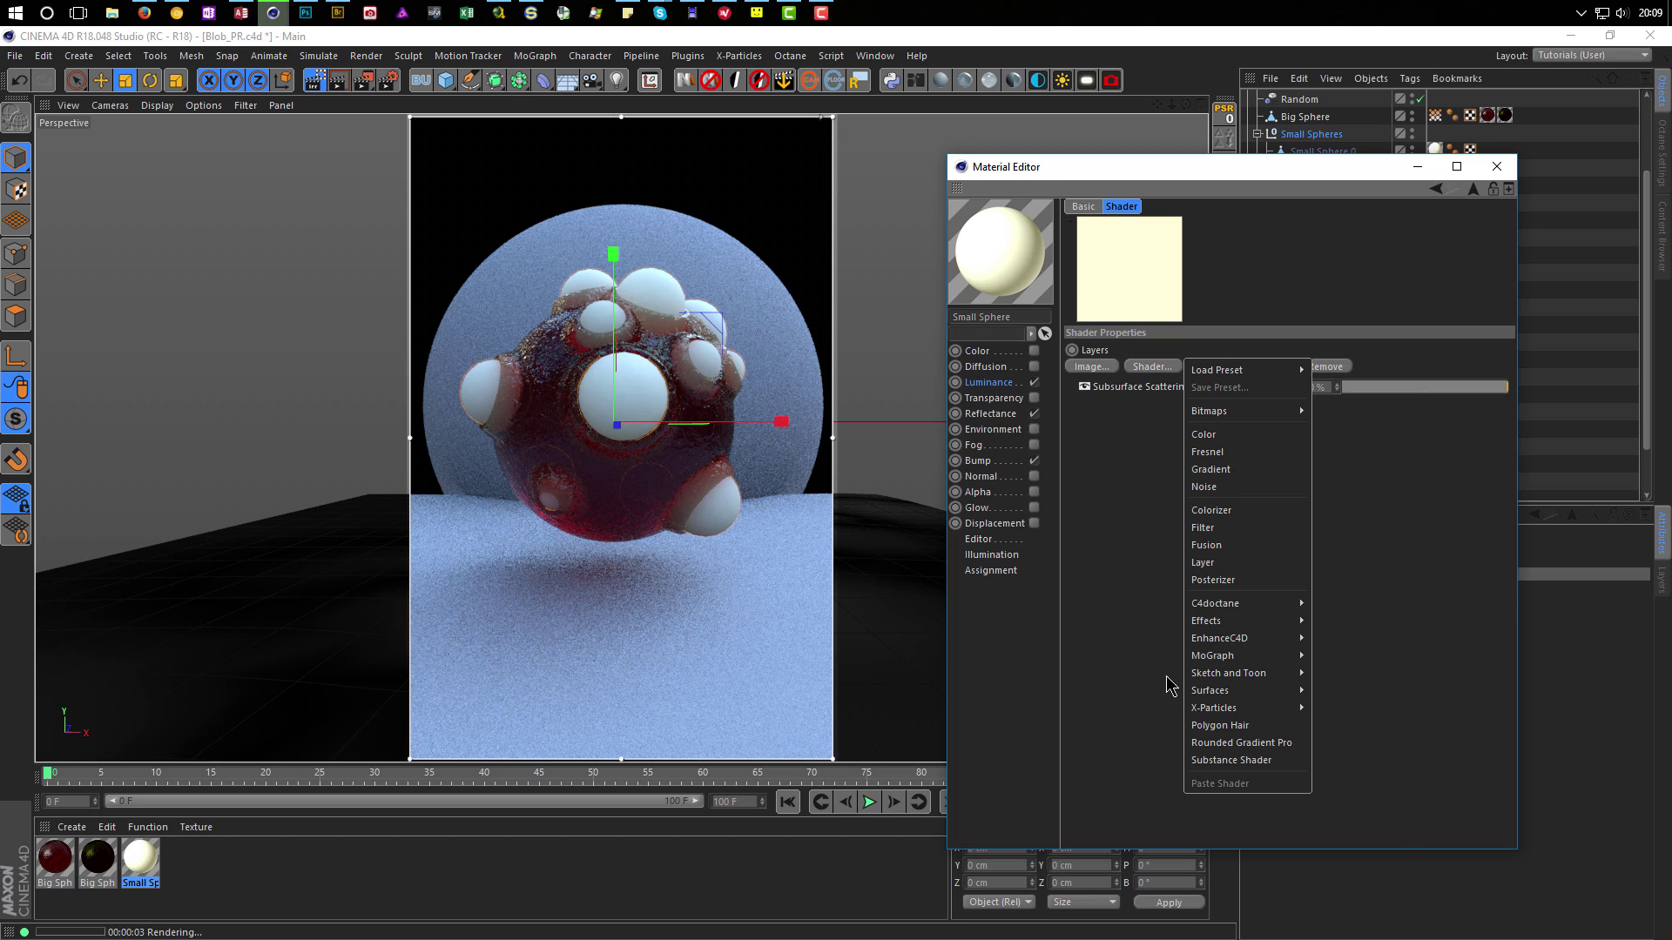
{"action": "mouse_move", "coordinate": [1238, 691]}
{"action": "left_click", "coordinate": [1341, 545]}
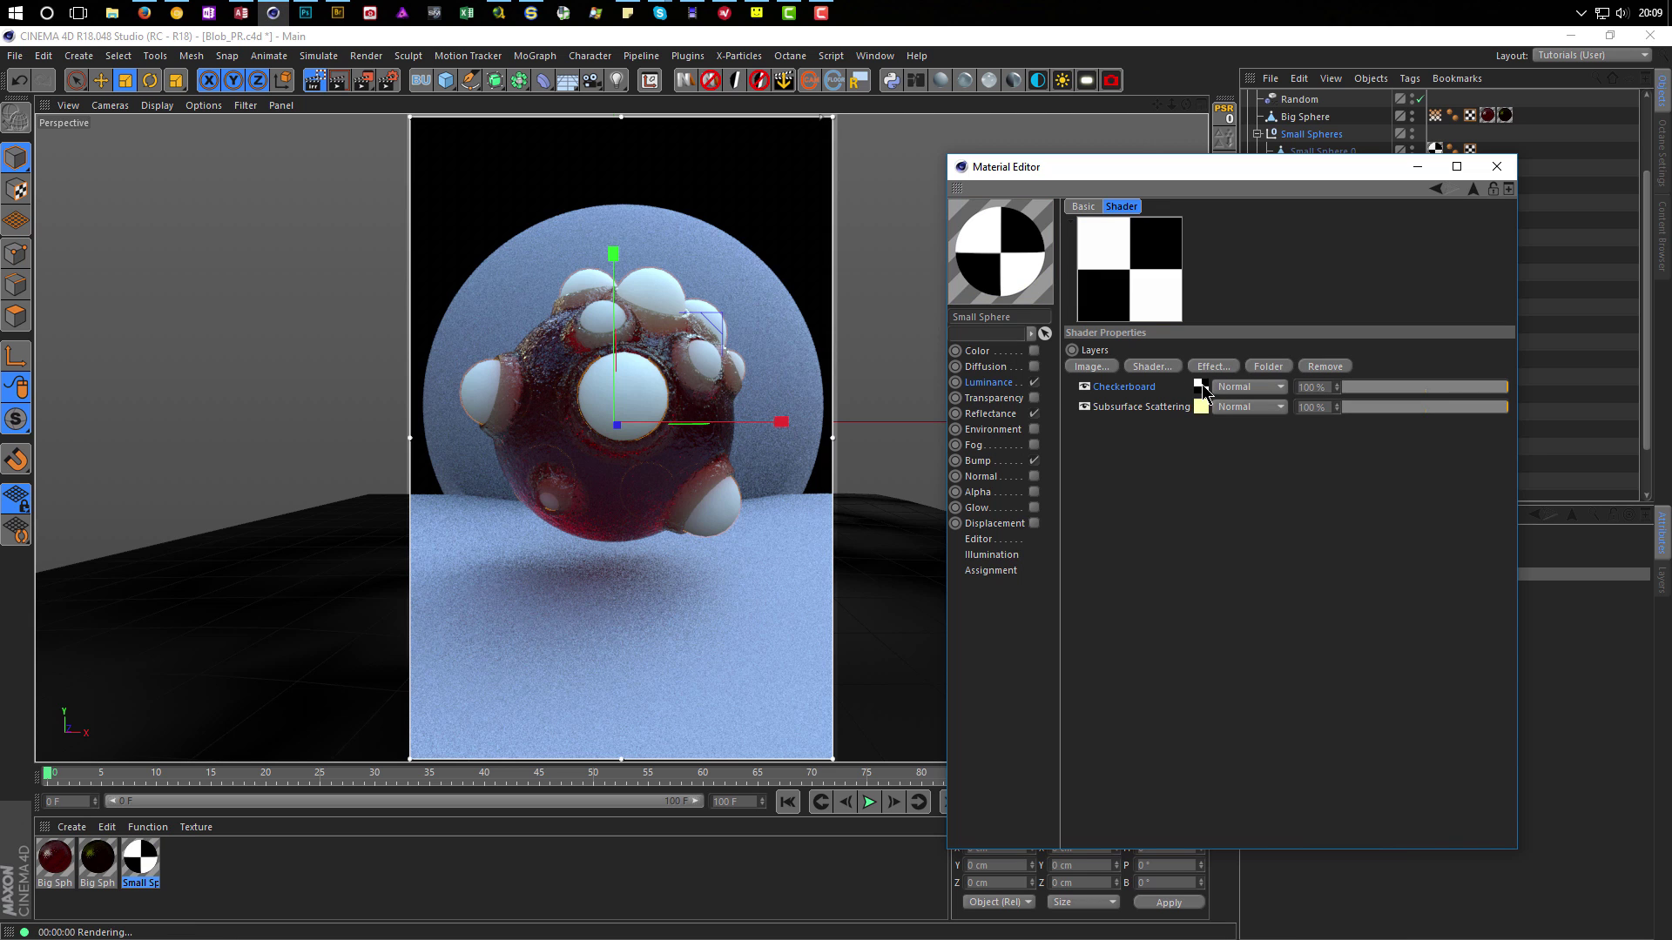
Turn the checkerboard into stripes by setting its U frequency to 30 and V frequency to 0.
{"action": "left_click", "coordinate": [1202, 387]}
{"action": "double_click", "coordinate": [1161, 383]}
{"action": "type", "text": "30"}
{"action": "key", "text": "Return"}
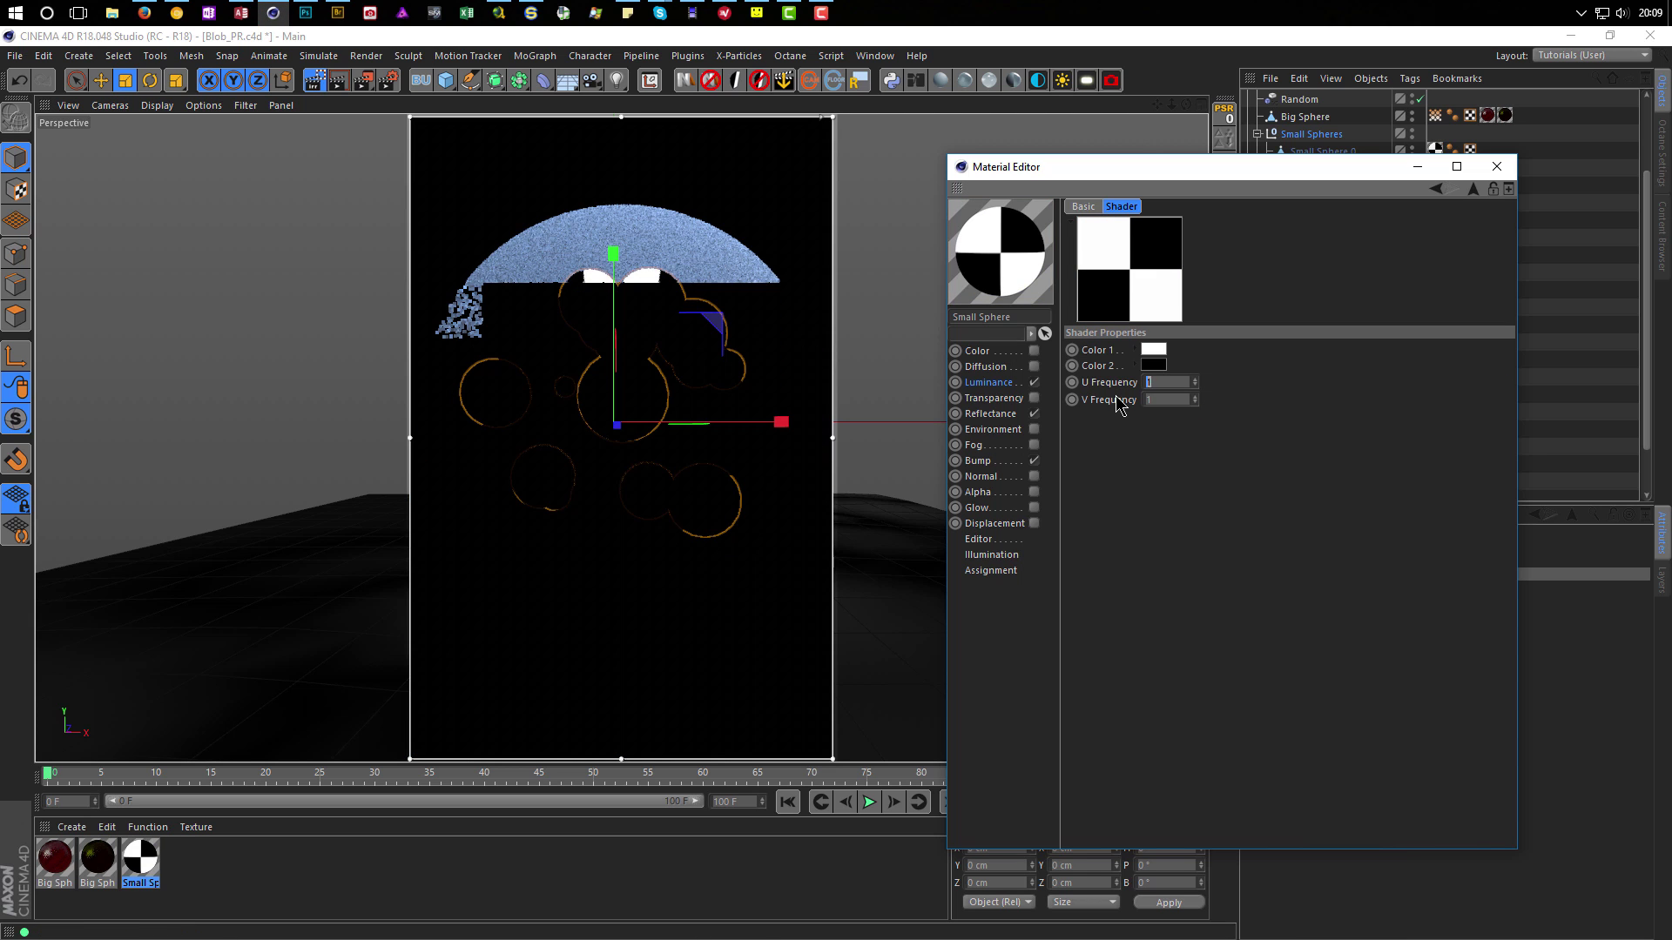
{"action": "key", "text": "Tab"}
{"action": "type", "text": "0"}
{"action": "key", "text": "Return"}
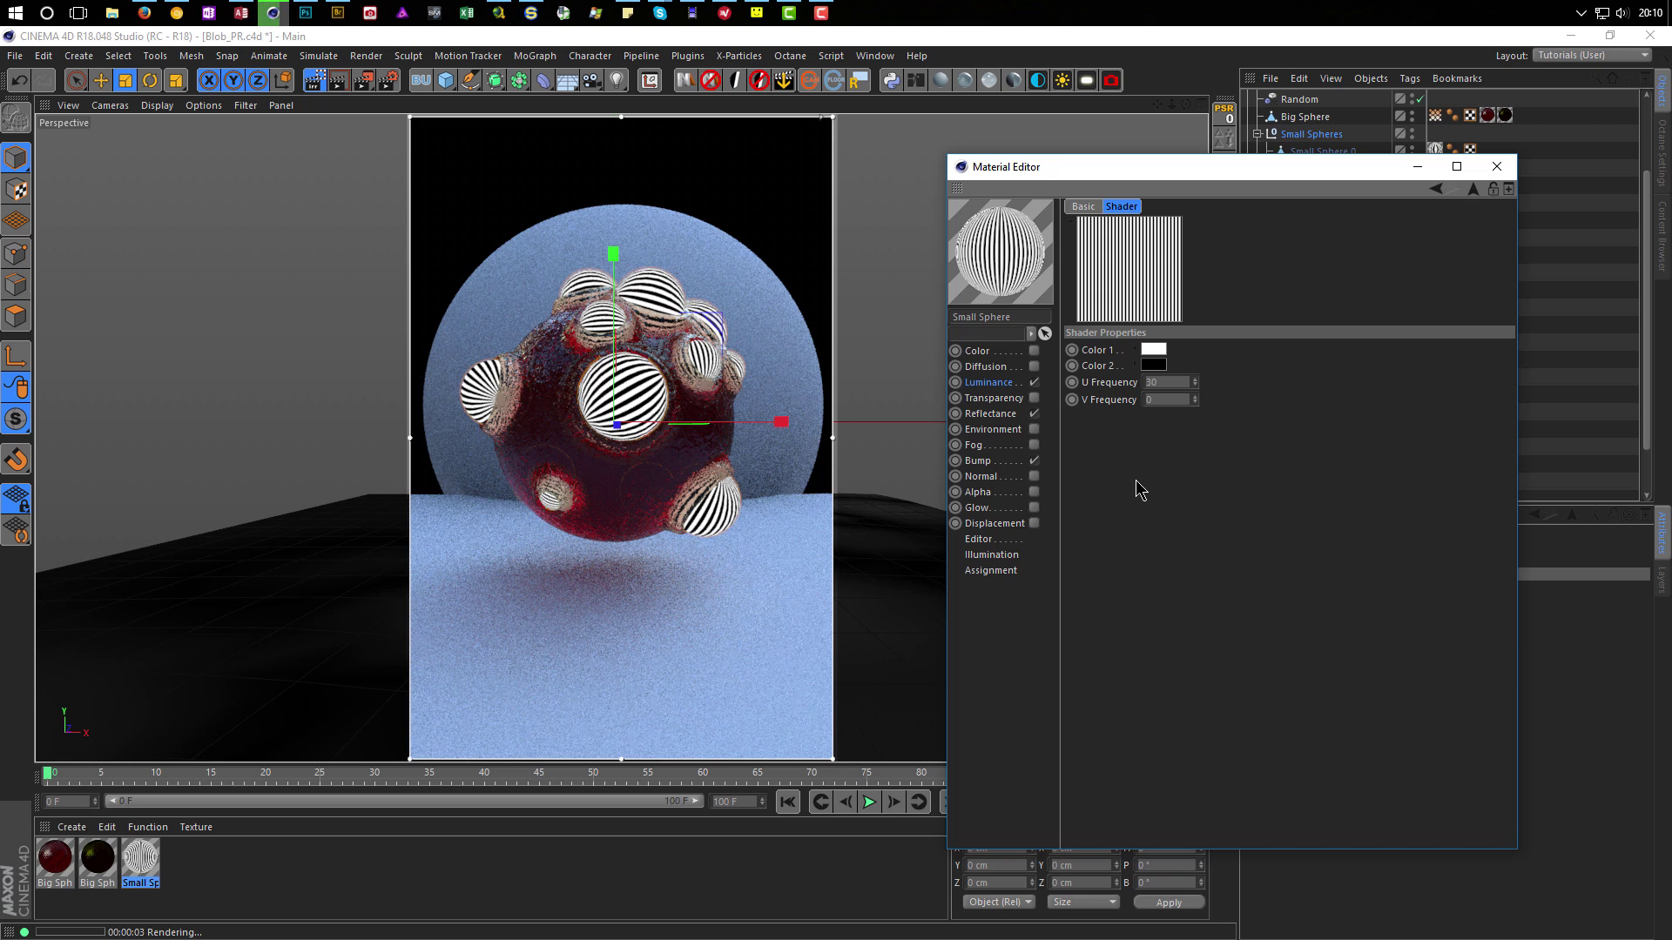
Increase the checkerboard's U frequency to 50 for finer stripes.
{"action": "double_click", "coordinate": [1160, 383]}
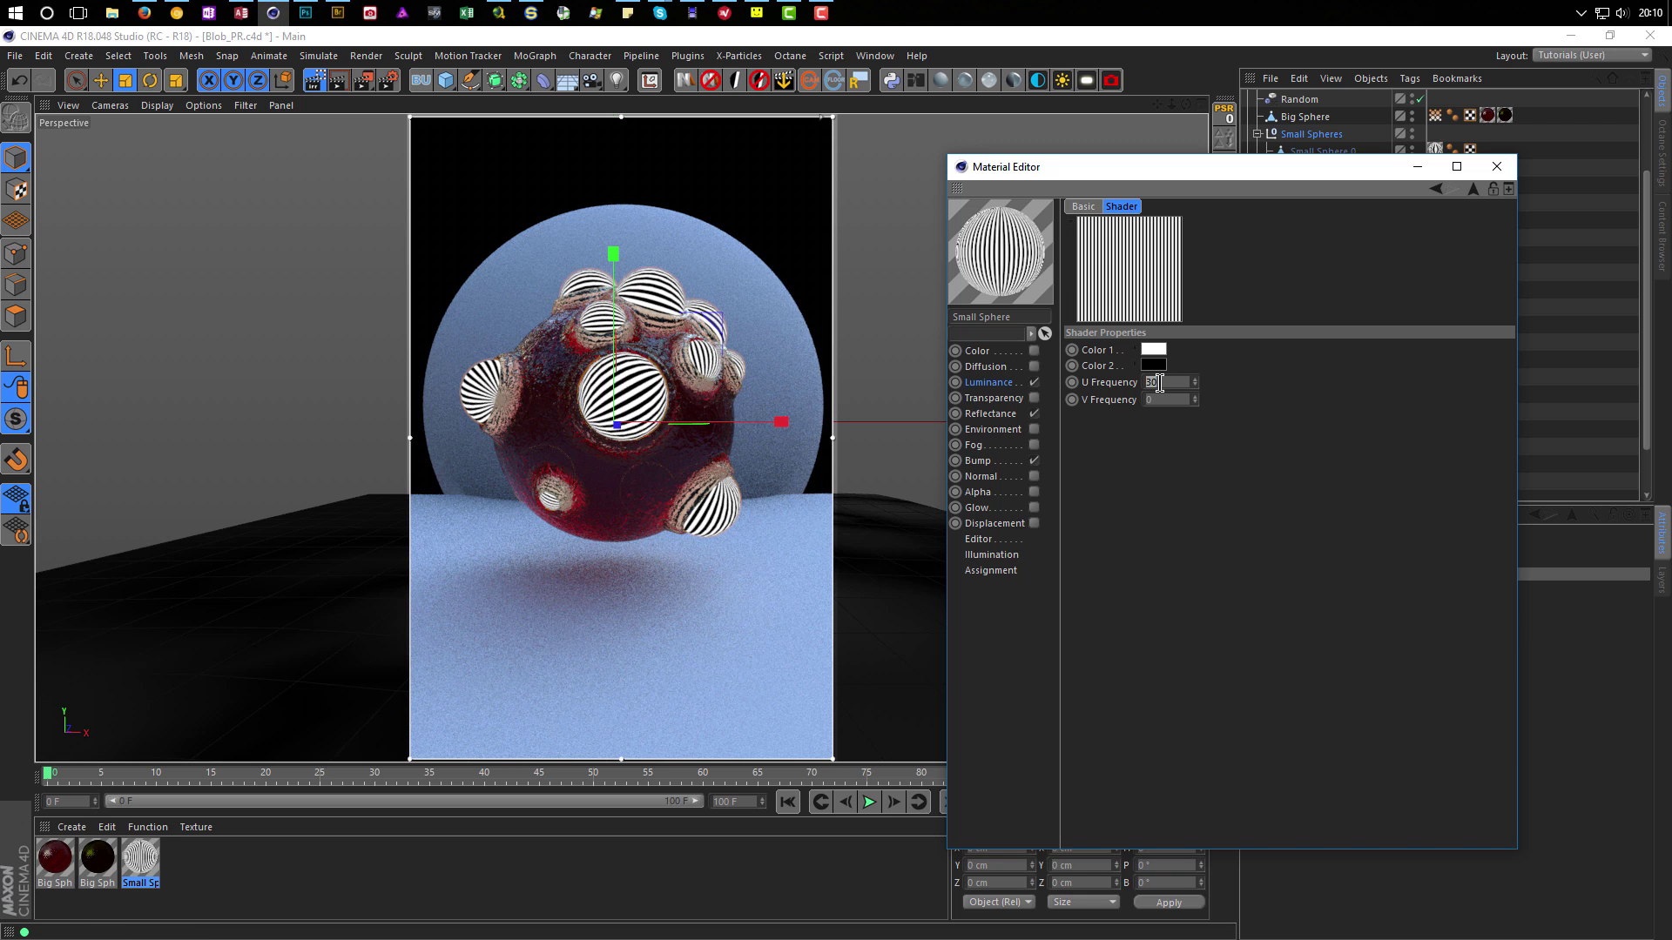
{"action": "type", "text": "50"}
{"action": "key", "text": "Return"}
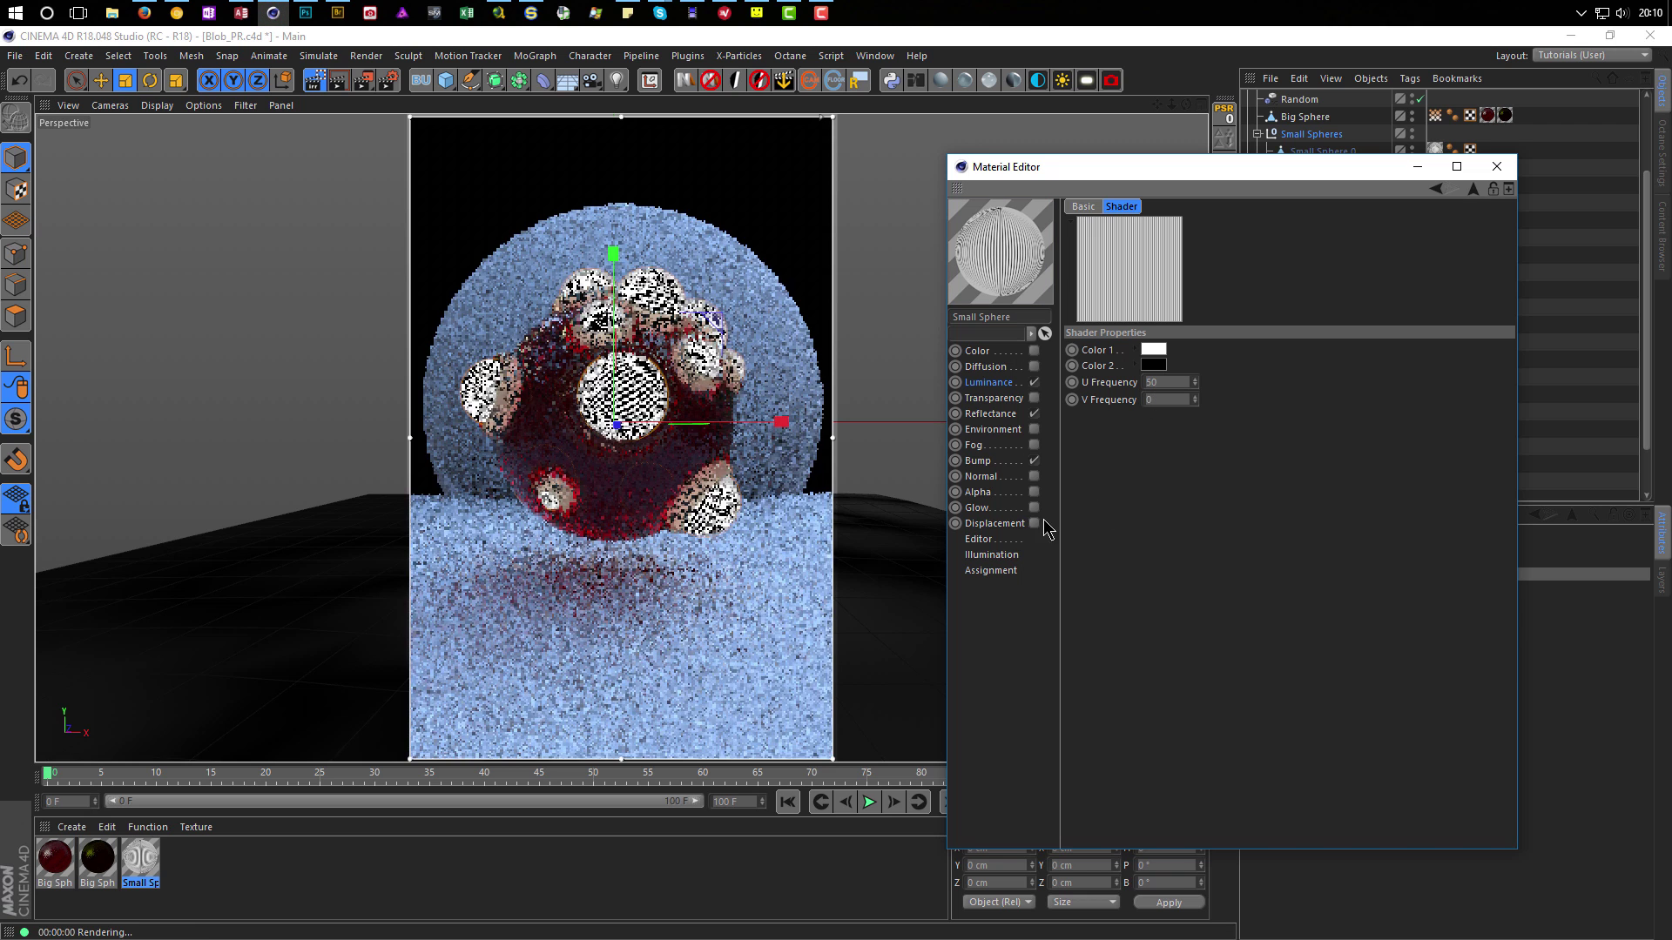
Rotate the texture projection of all the small spheres' texture tags (0 to 19) to a pitch of -90°.
{"action": "left_click_drag", "start_coordinate": [1327, 174], "coordinate": [1139, 271]}
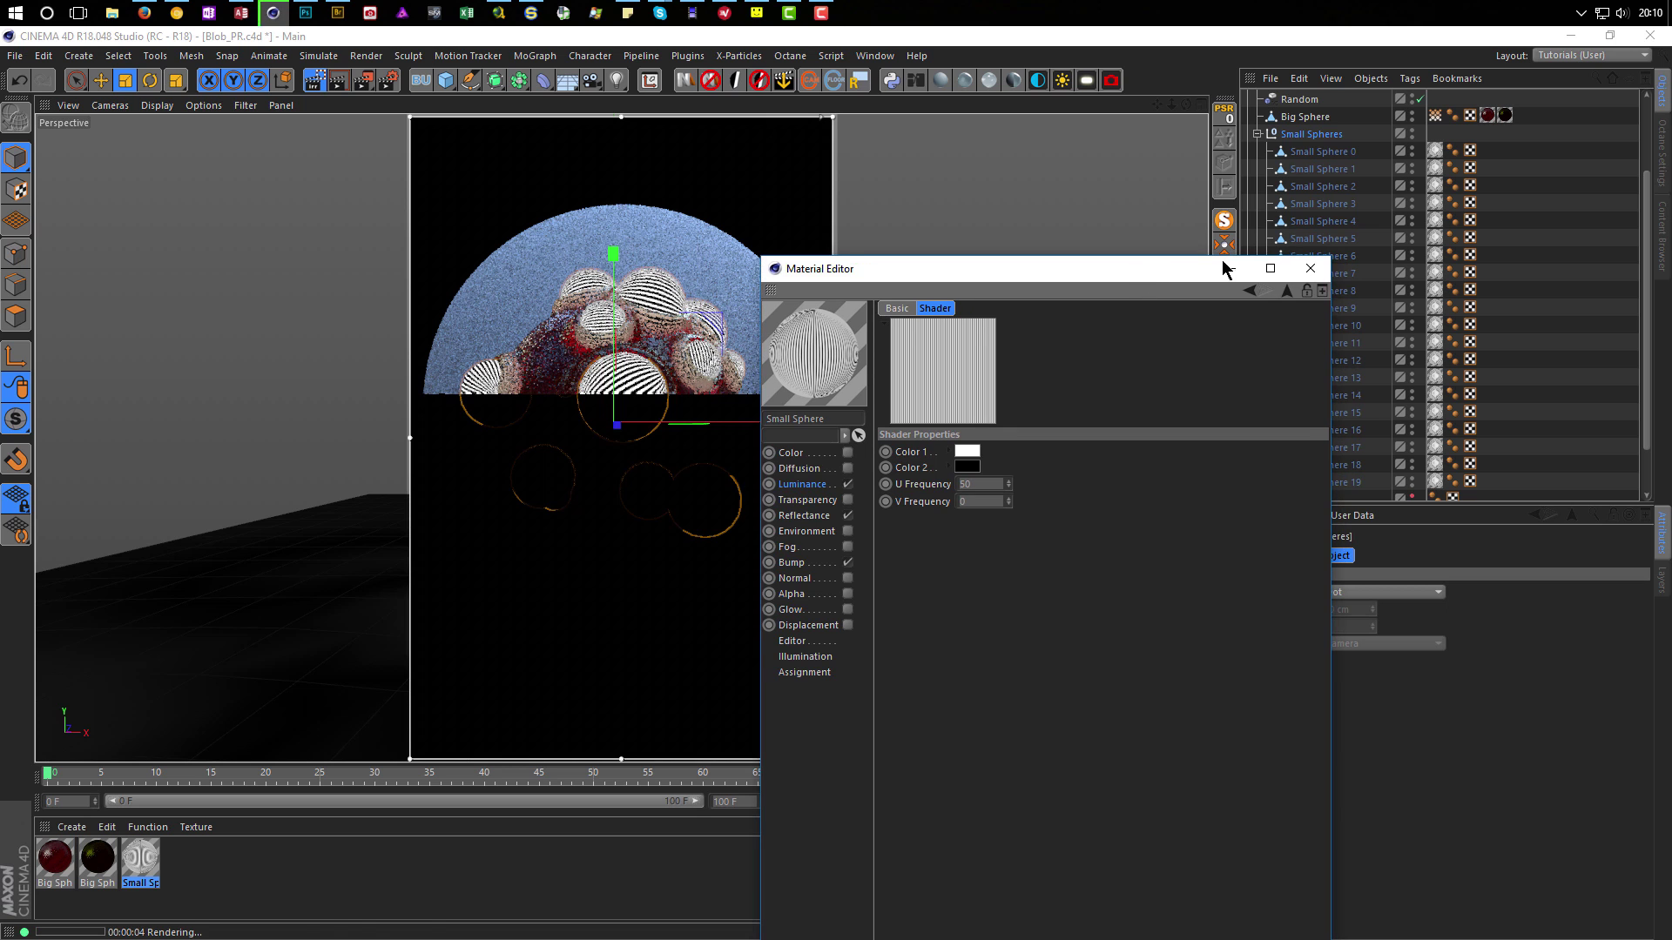
{"action": "left_click", "coordinate": [1434, 151]}
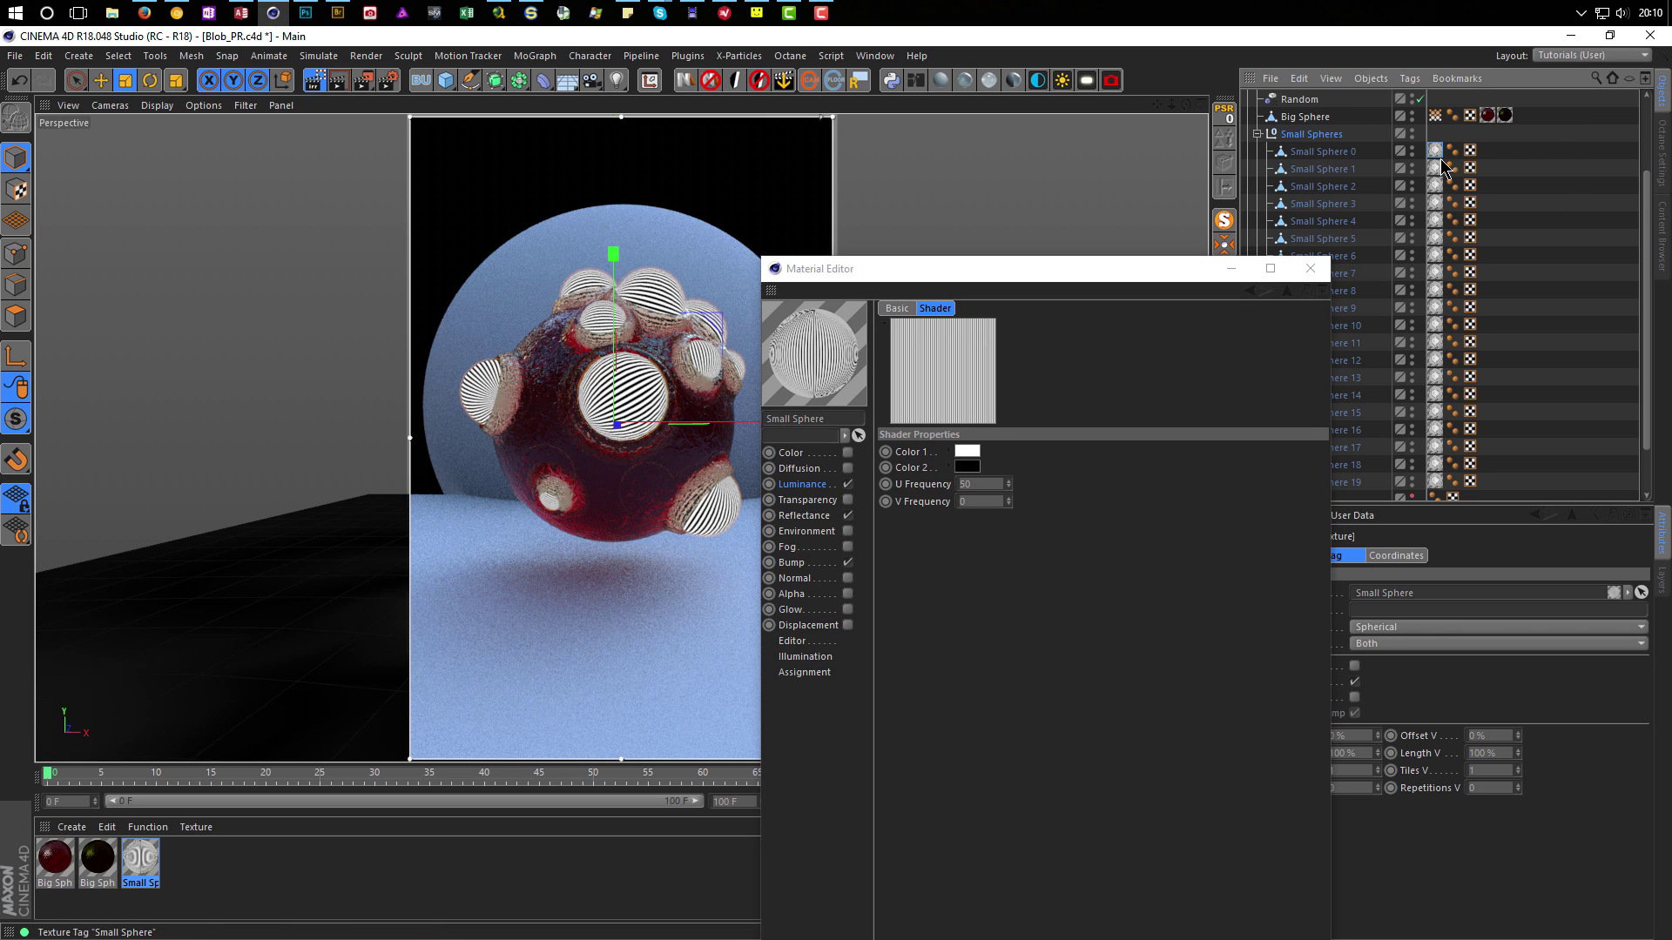
{"action": "scroll", "coordinate": [1444, 166], "scroll_direction": "down", "scroll_amount": 2}
{"action": "left_click", "coordinate": [1435, 423], "text": "shift"}
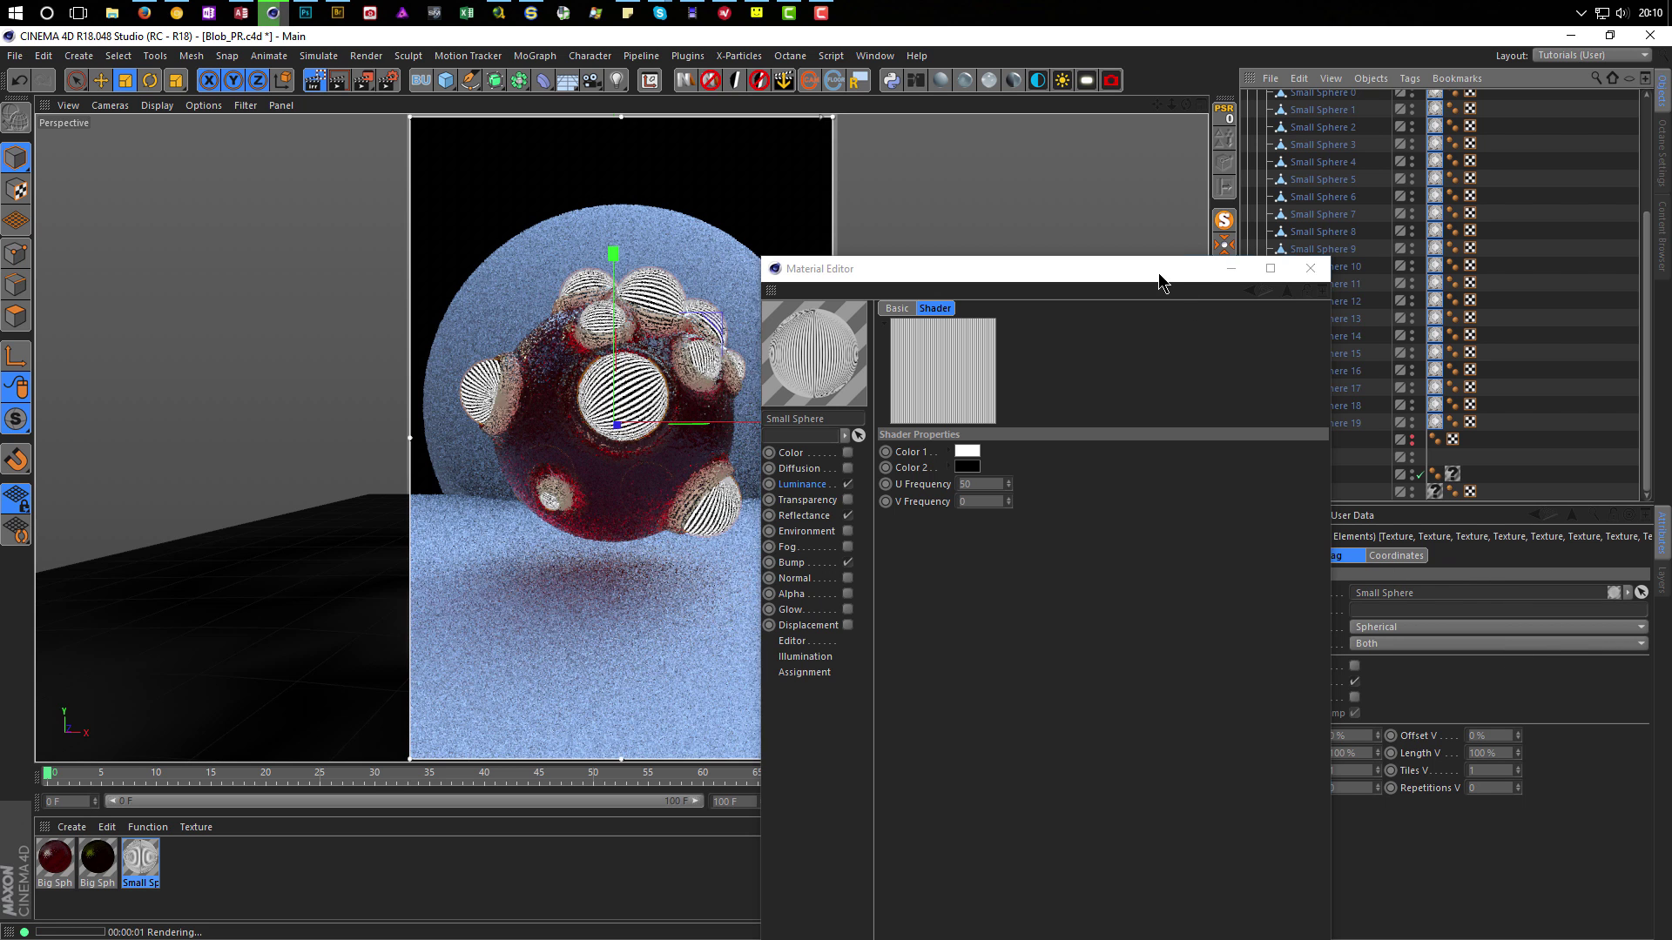
{"action": "left_click_drag", "start_coordinate": [1159, 281], "coordinate": [840, 742]}
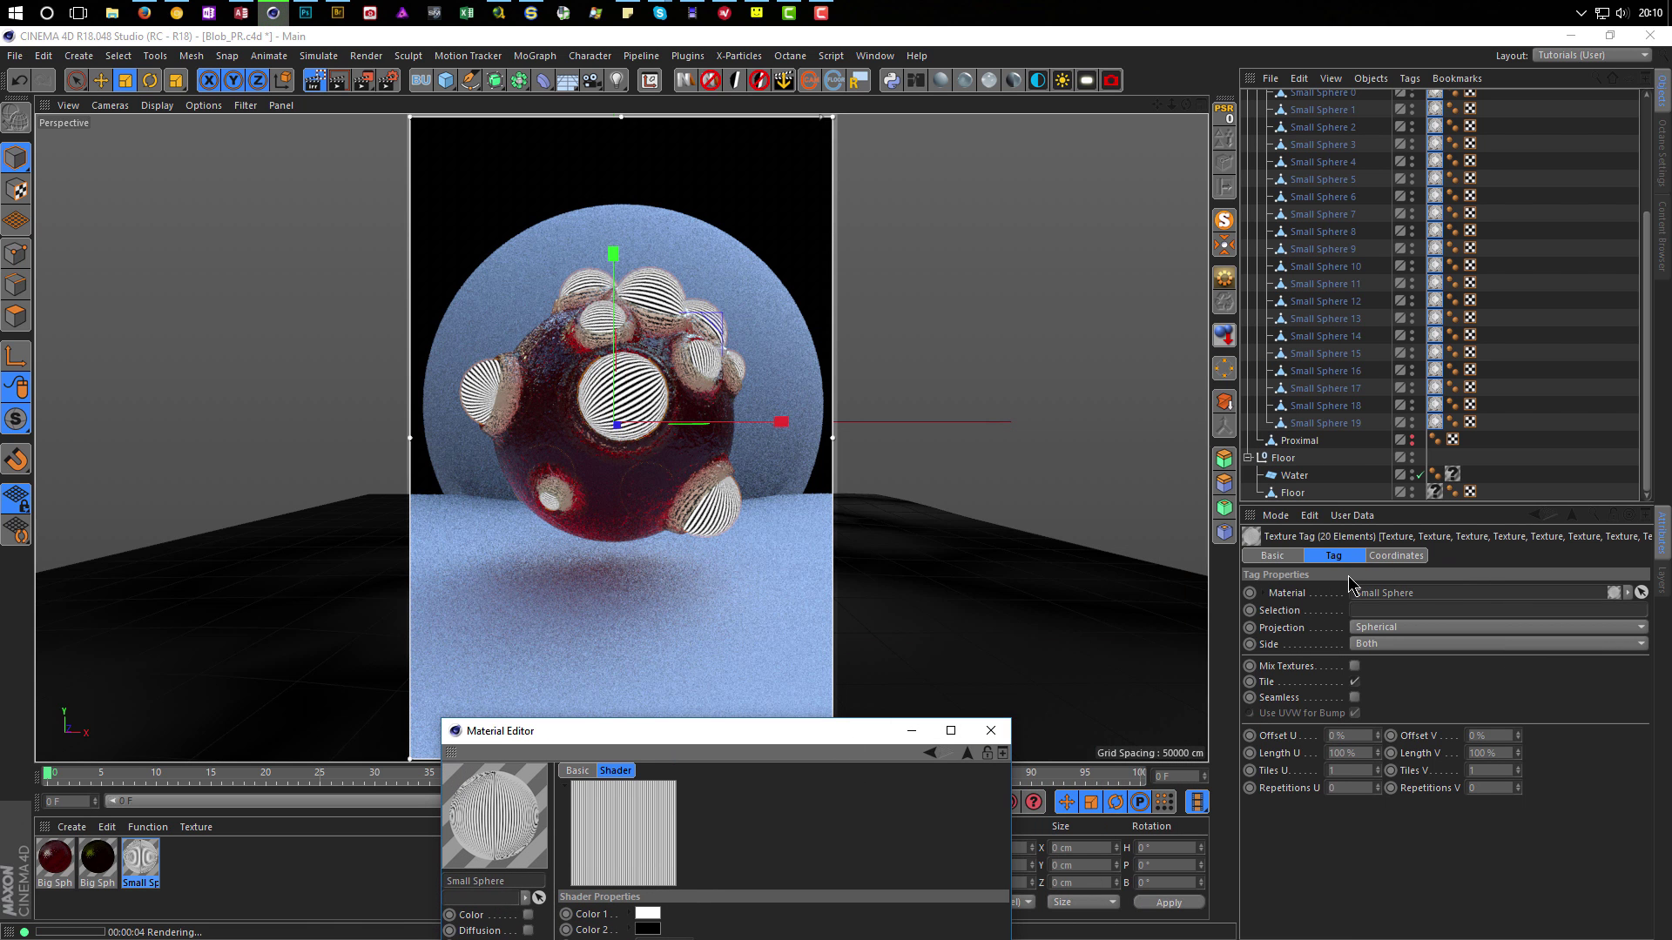
{"action": "left_click", "coordinate": [1396, 555]}
{"action": "left_click", "coordinate": [1498, 610]}
{"action": "type", "text": "-90"}
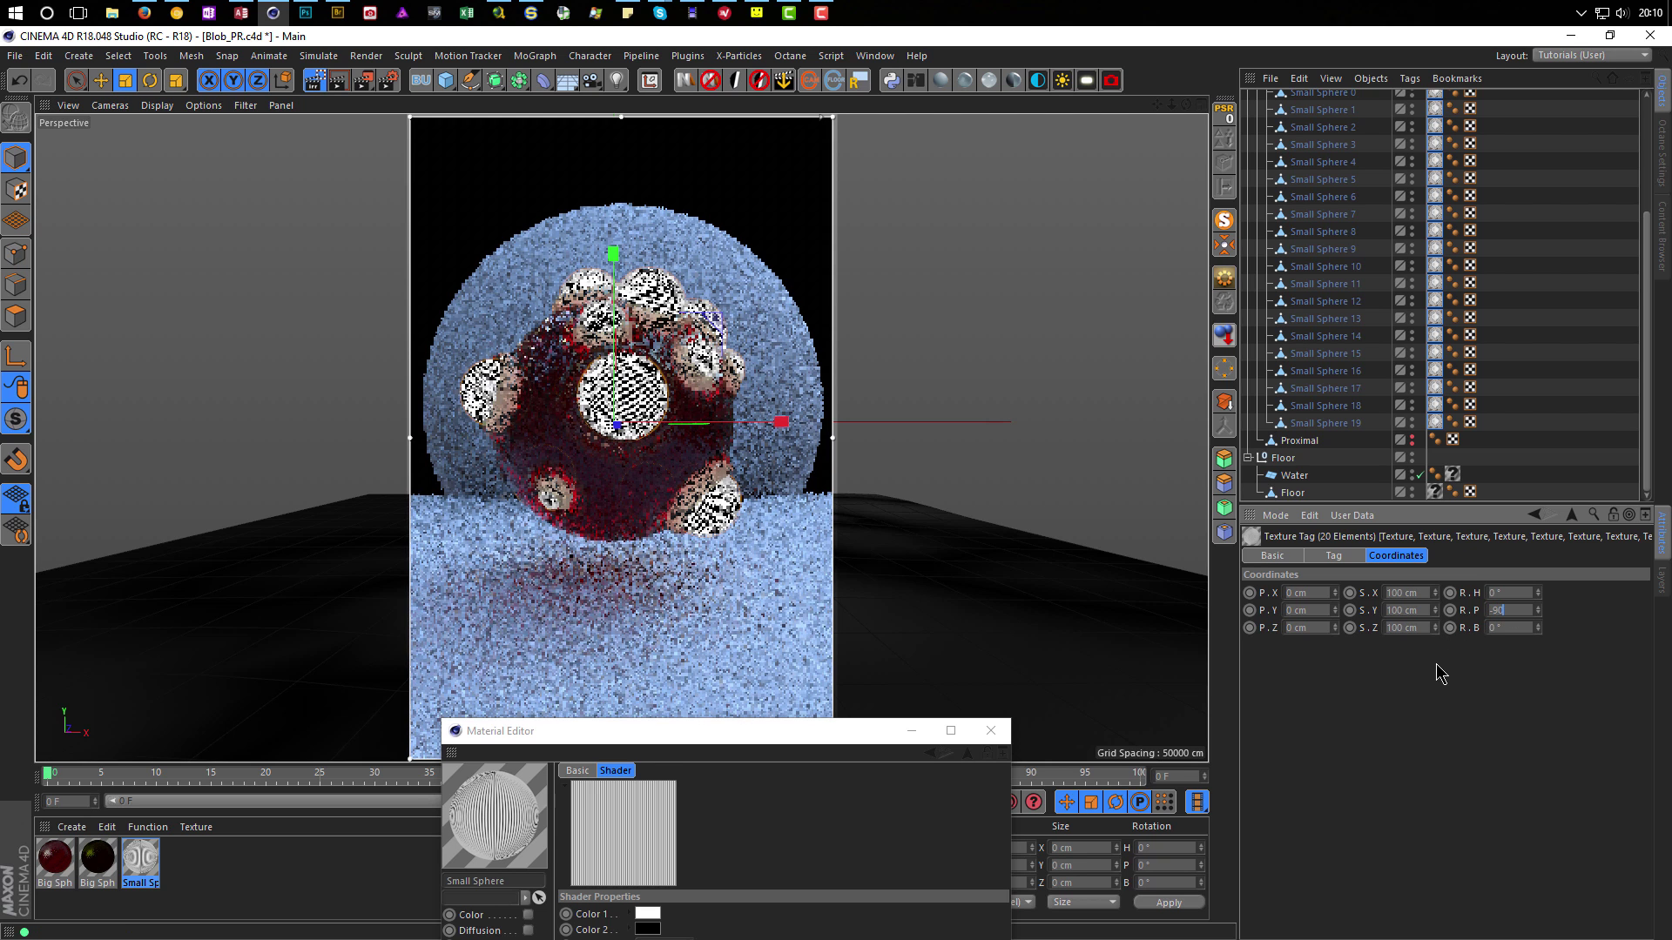
{"action": "key", "text": "Return"}
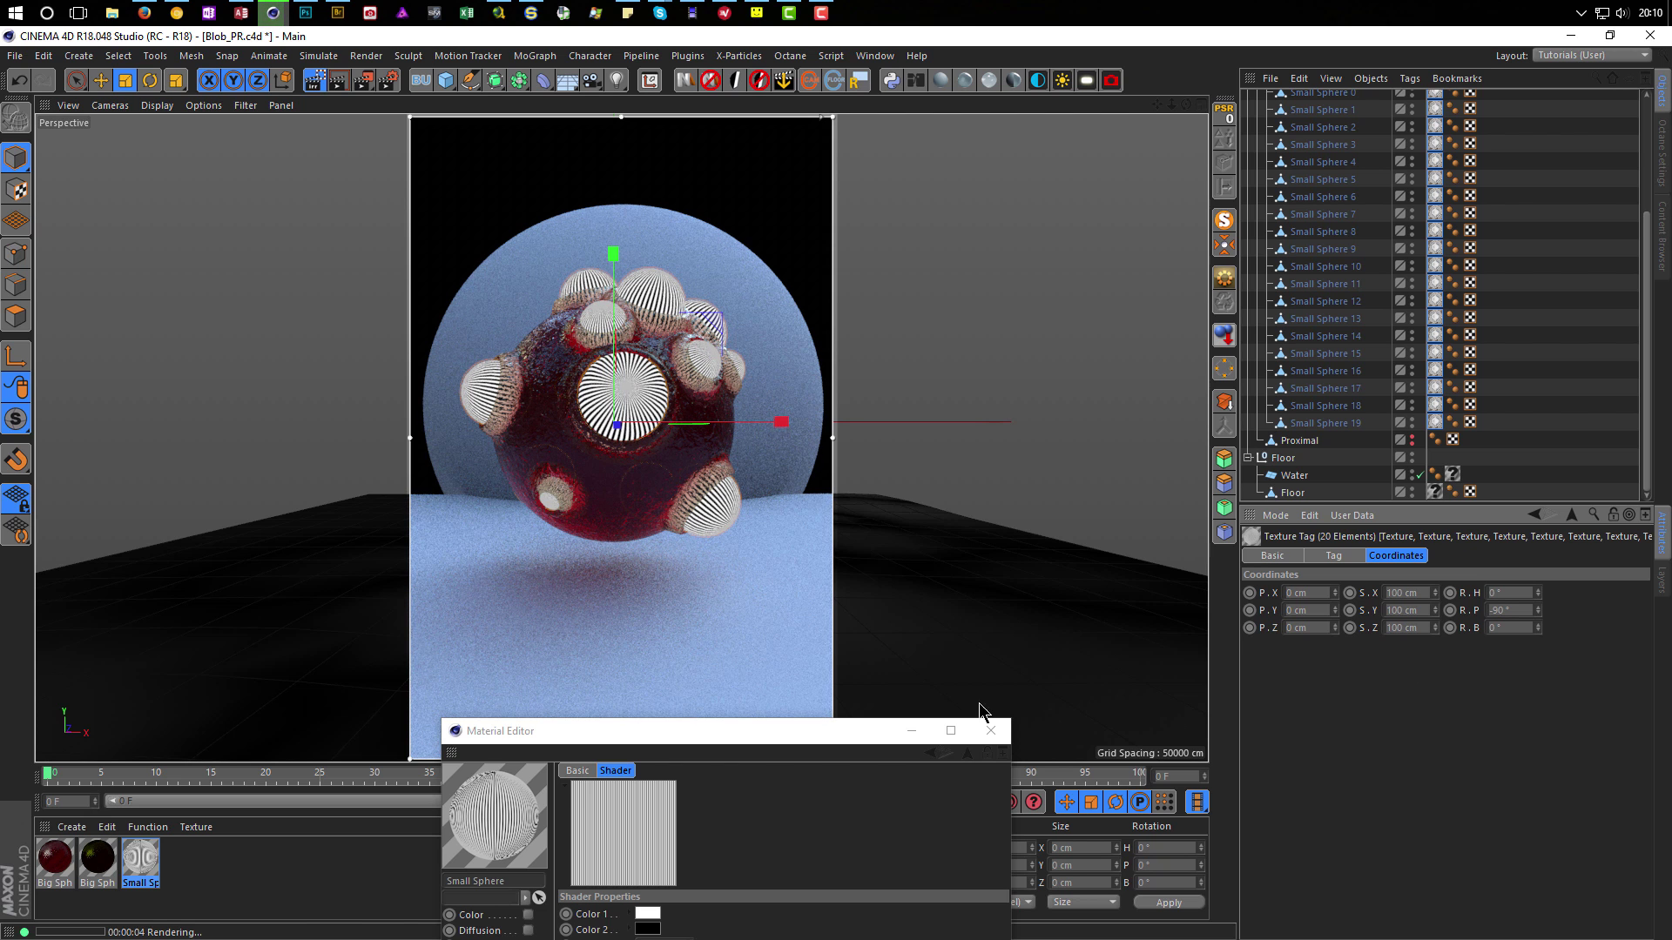
Try the Multiply blend mode on the checkerboard layer of the luminance shader and reset it to Normal.
{"action": "left_click_drag", "start_coordinate": [868, 731], "coordinate": [1399, 320]}
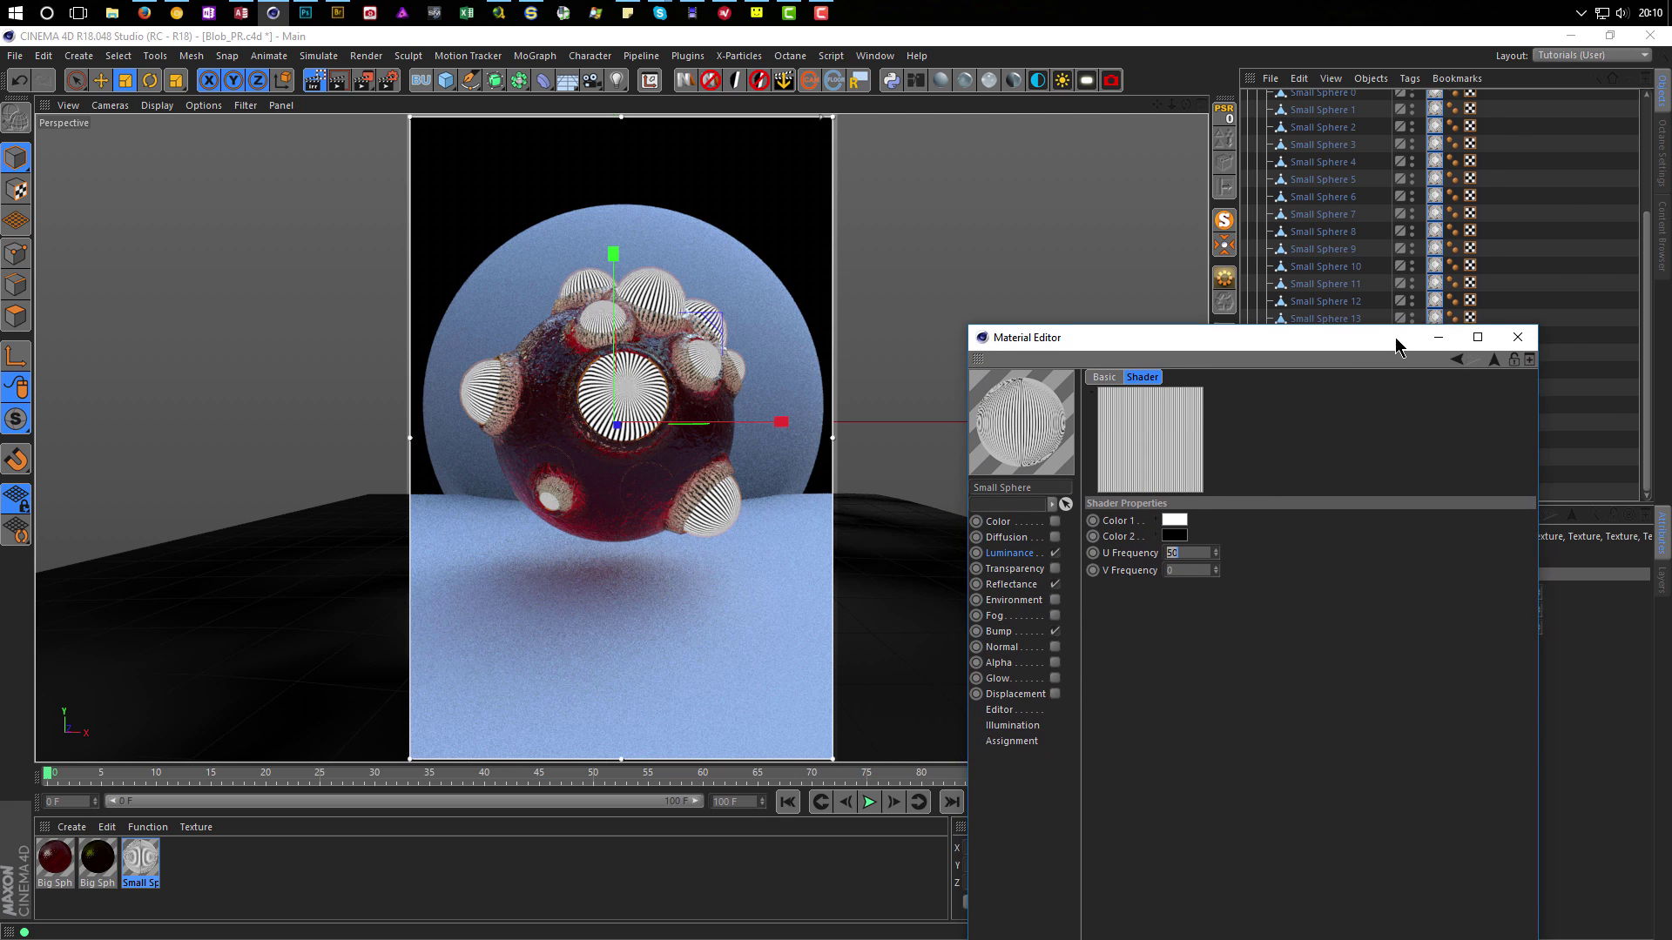
{"action": "left_click", "coordinate": [1493, 358]}
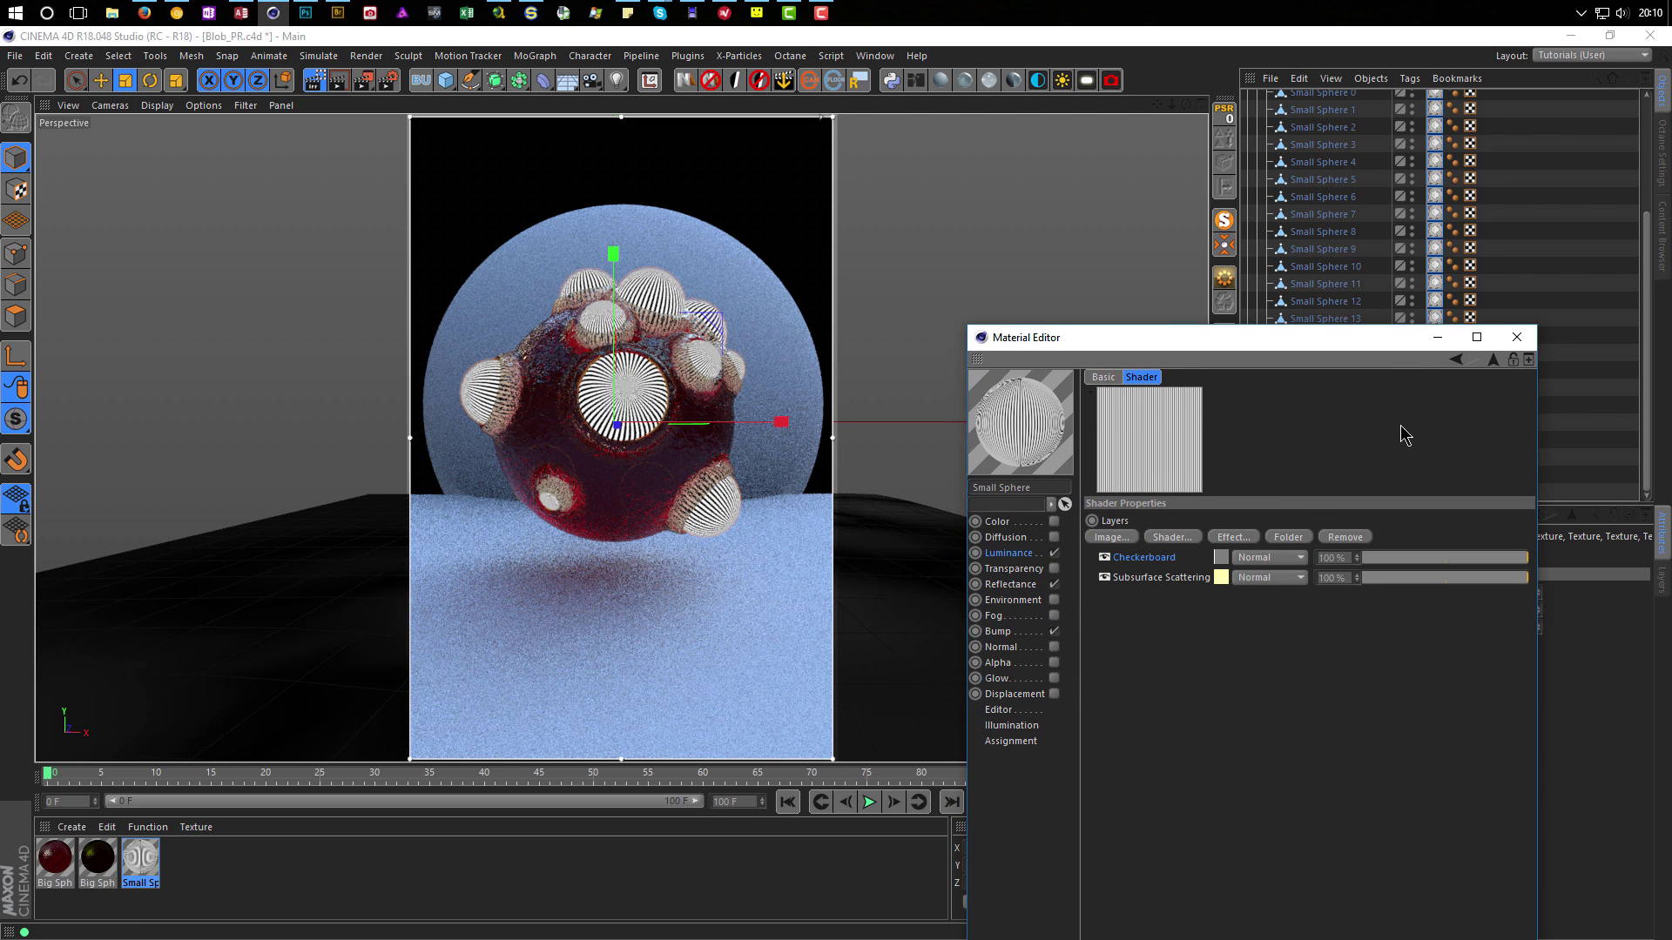
{"action": "left_click", "coordinate": [1267, 558]}
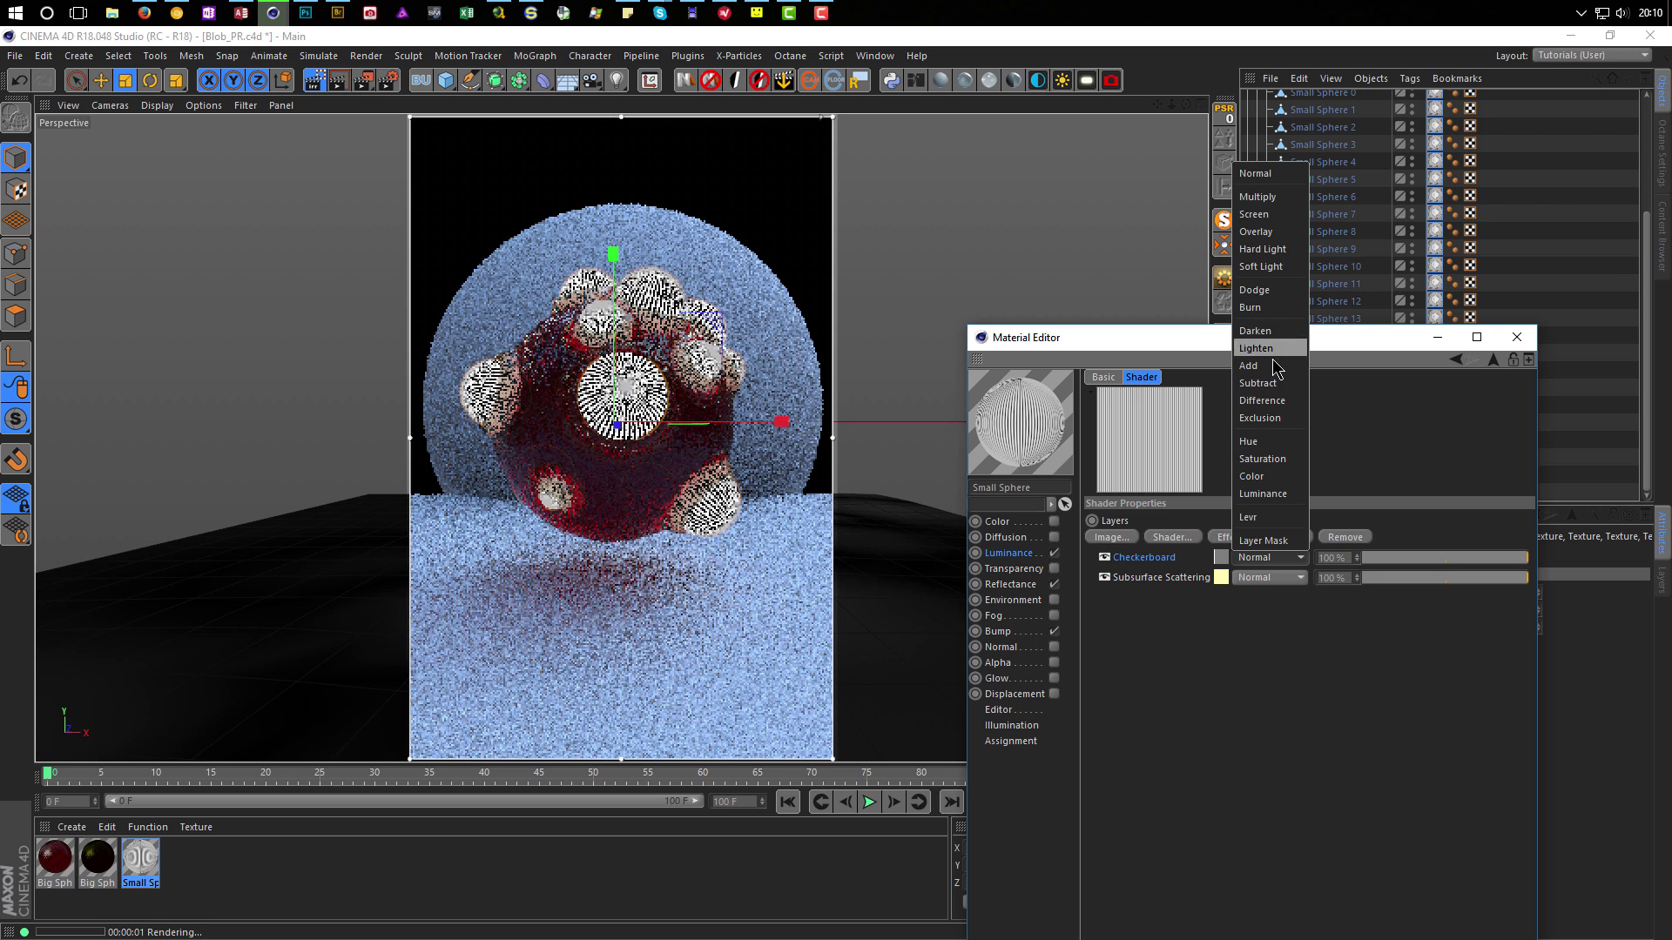
{"action": "left_click", "coordinate": [1258, 197]}
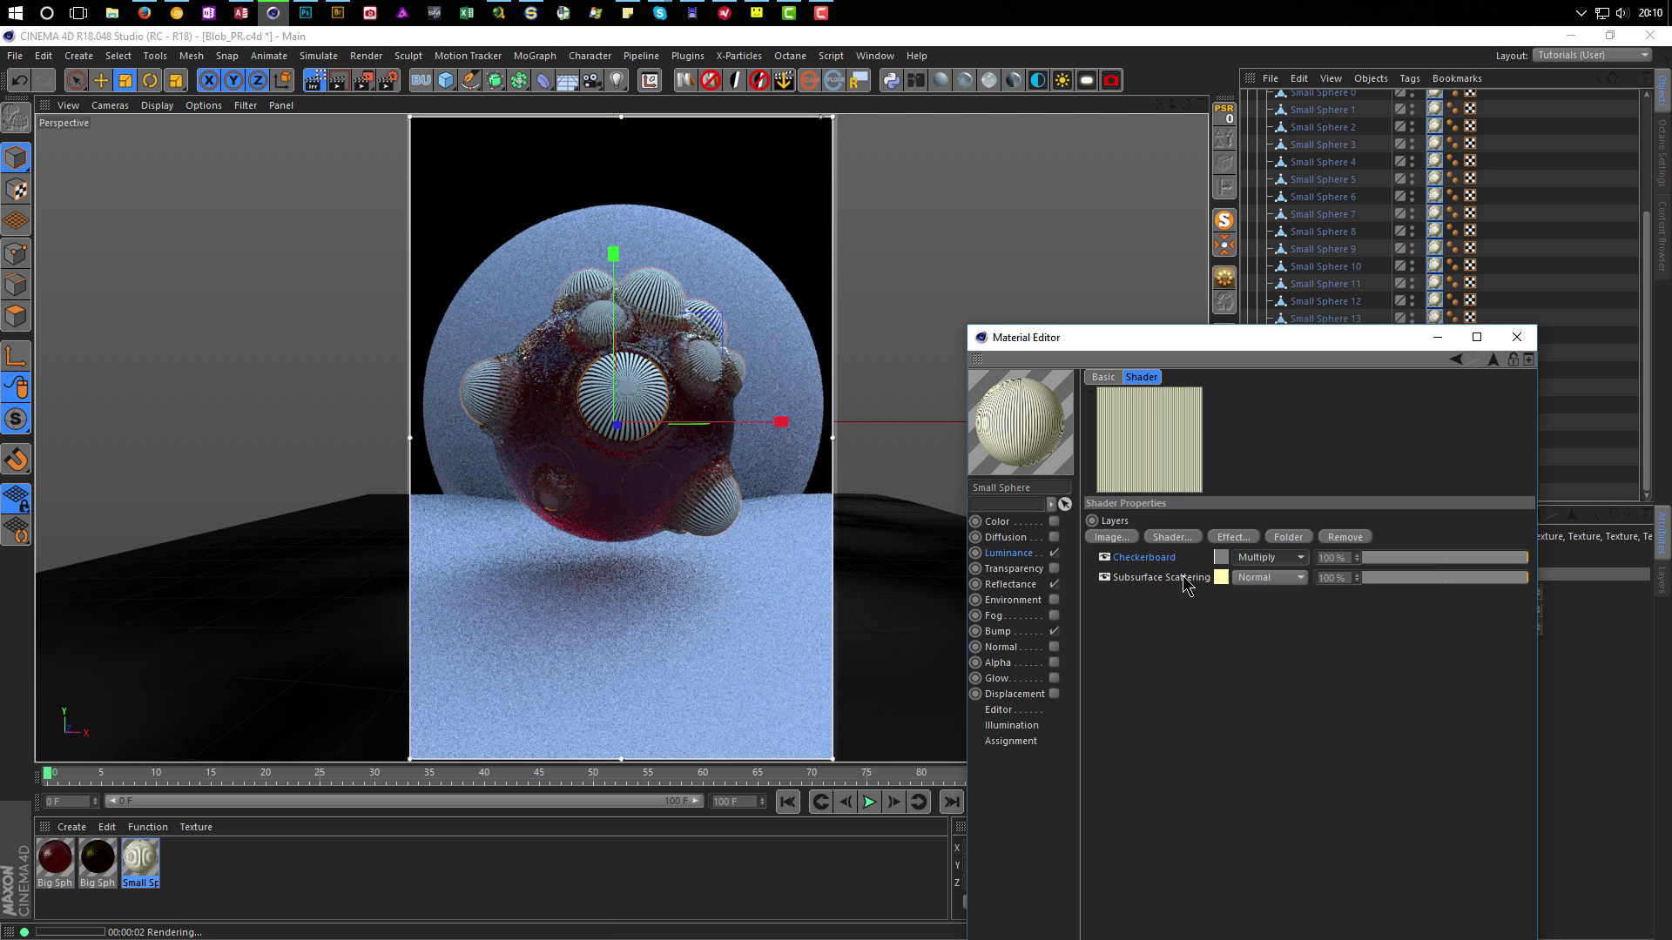
{"action": "left_click", "coordinate": [1259, 560]}
{"action": "left_click", "coordinate": [1256, 174]}
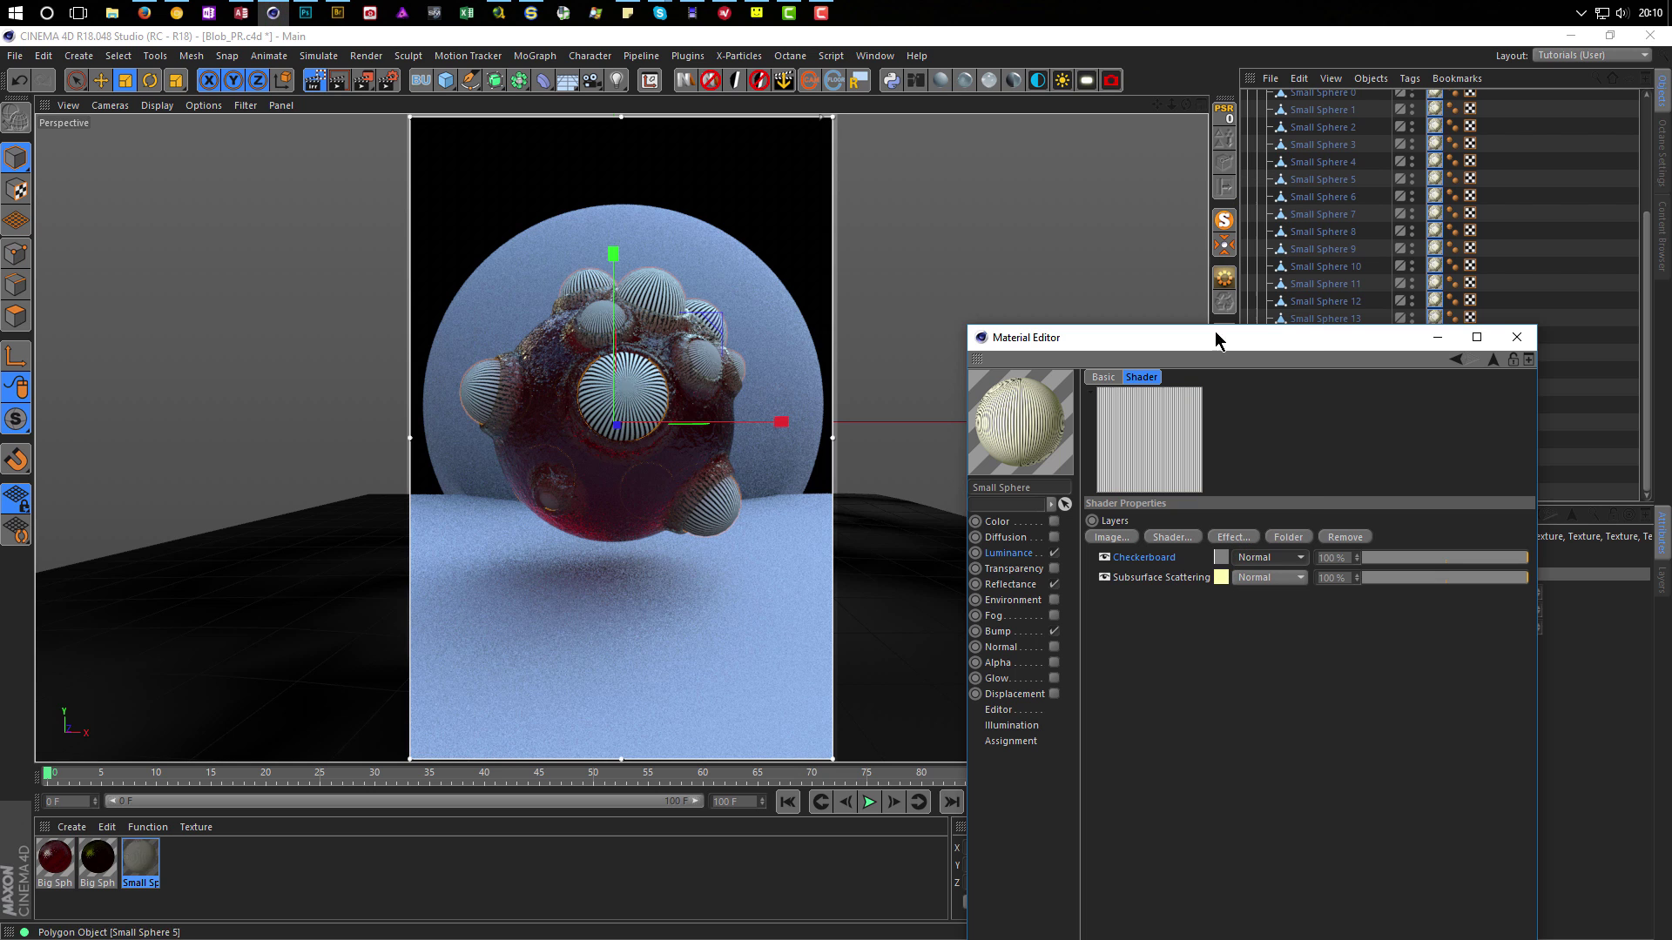
Move the Subsurface Scattering layer above the checkerboard layer and try the Multiply blend mode on it.
{"action": "left_click_drag", "start_coordinate": [1129, 579], "coordinate": [1132, 559]}
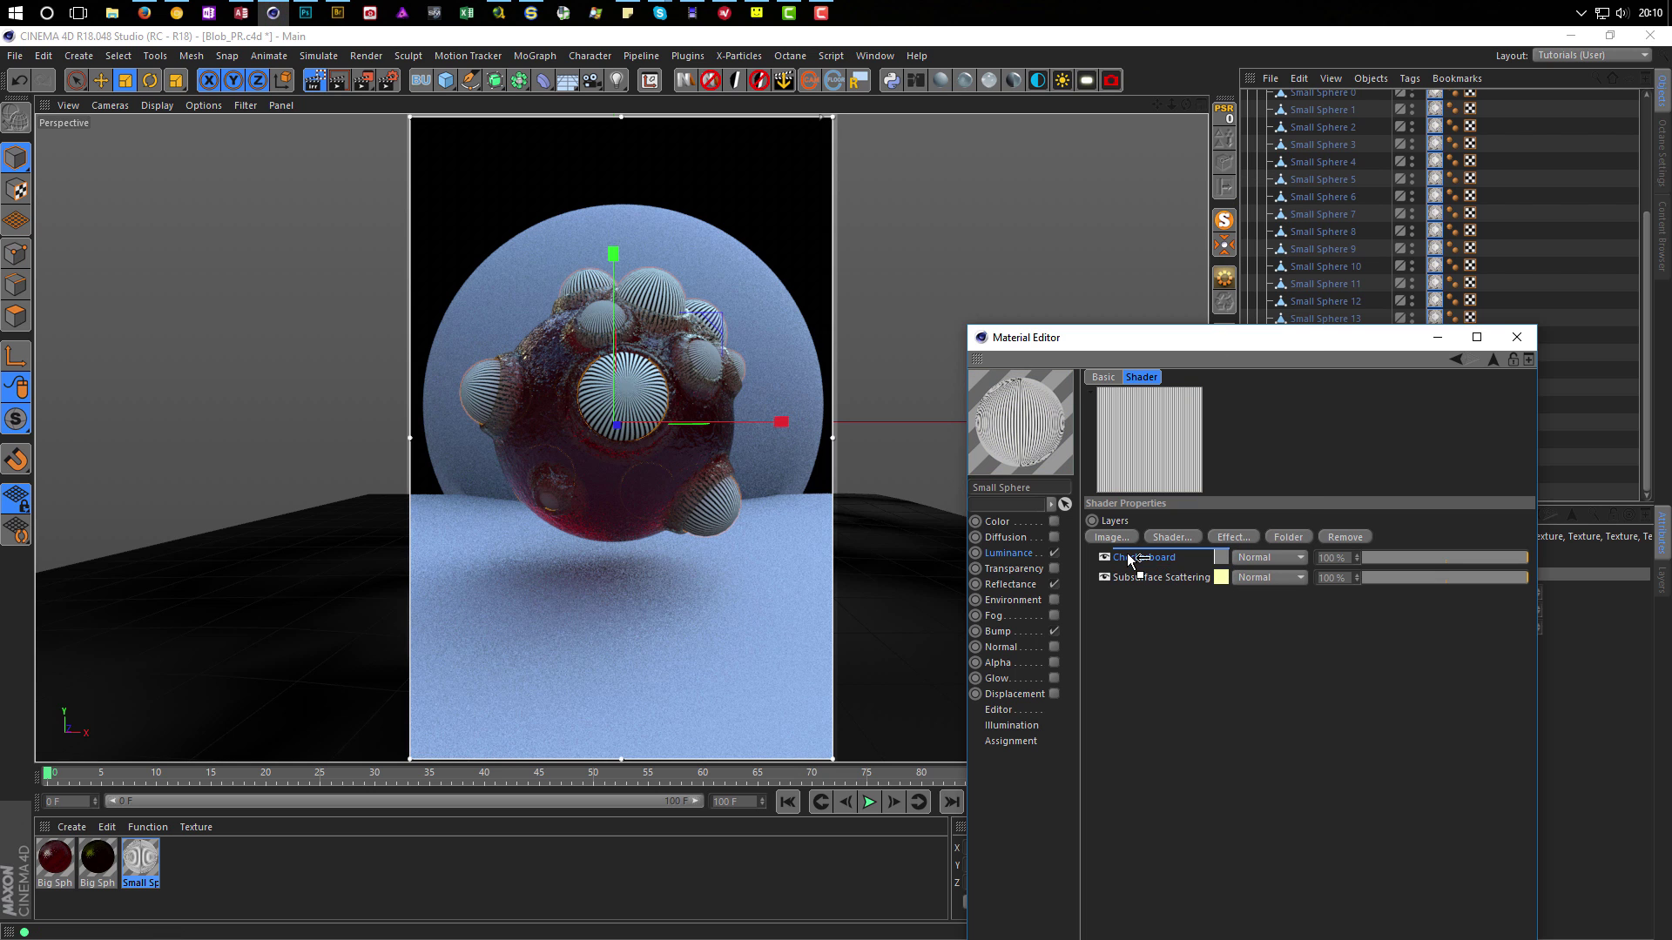
{"action": "left_click", "coordinate": [1264, 559]}
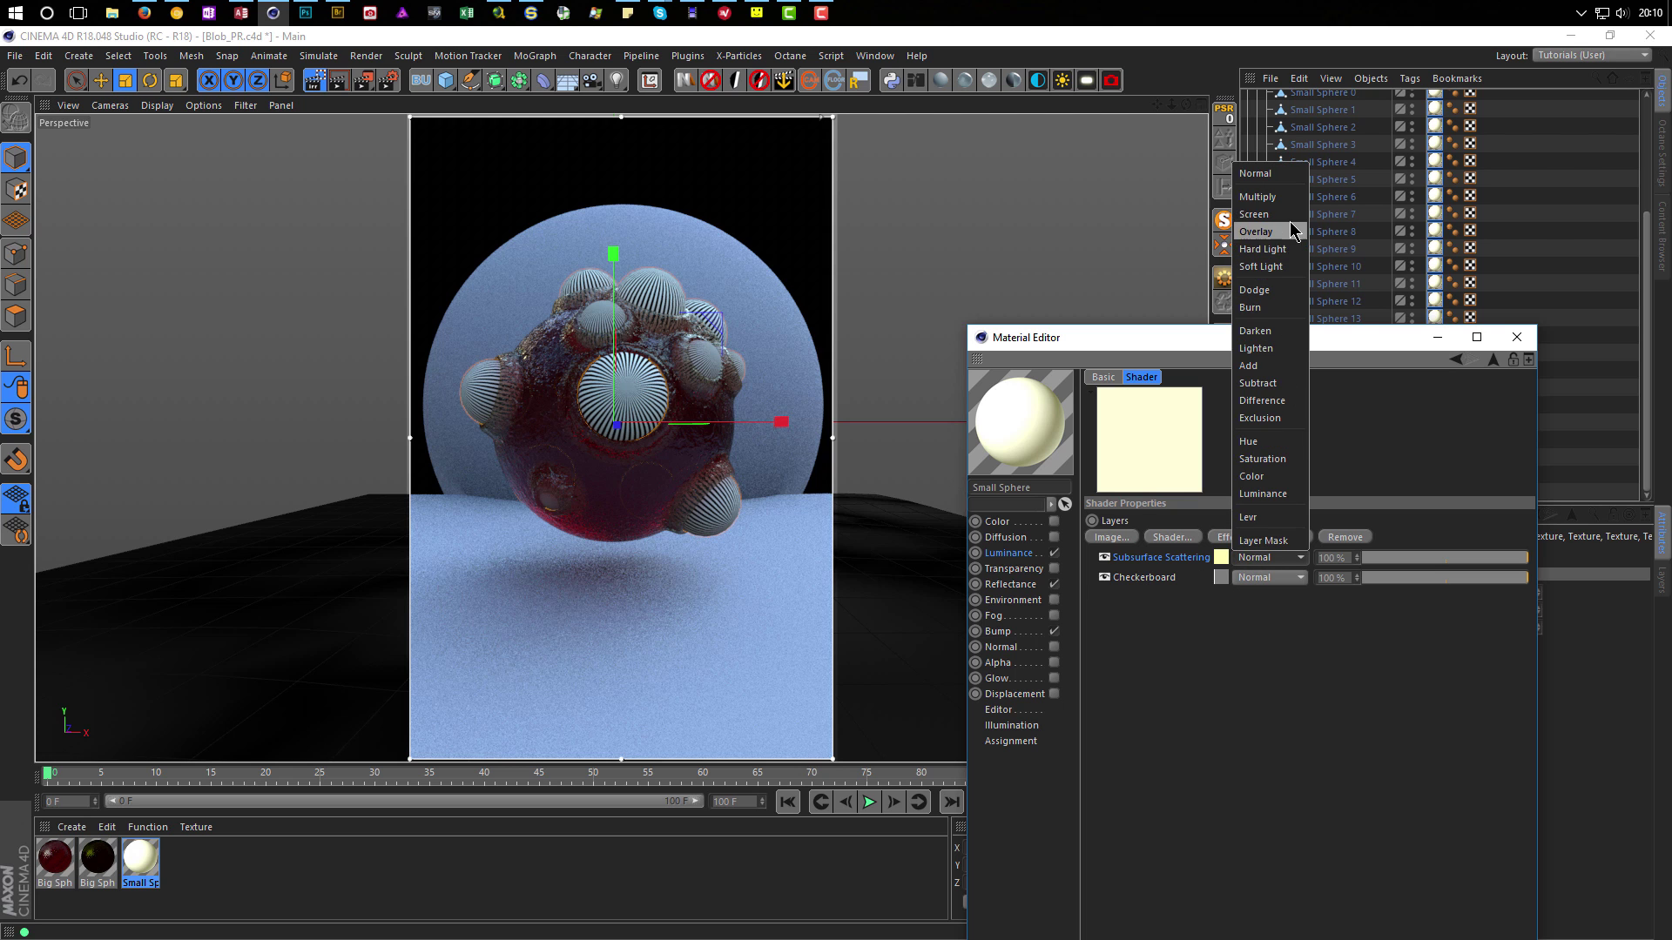
{"action": "left_click", "coordinate": [1262, 190]}
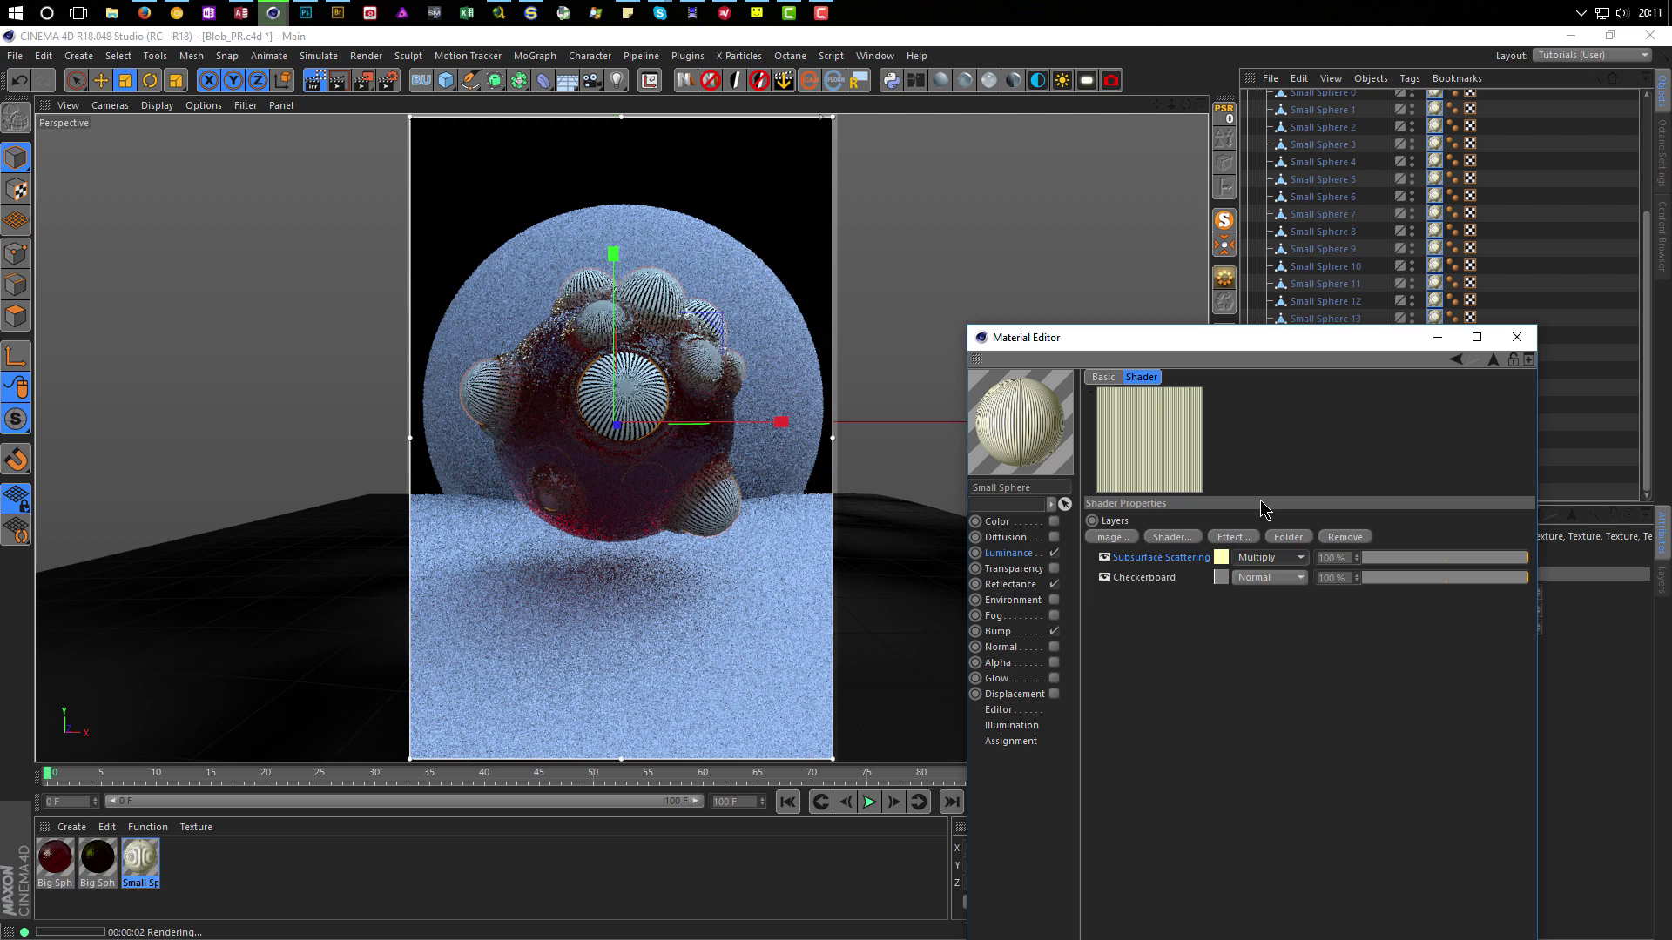
Blend the Subsurface Scattering layer with Screen and lower the checkerboard layer's opacity to 40%.
{"action": "left_click", "coordinate": [1262, 562]}
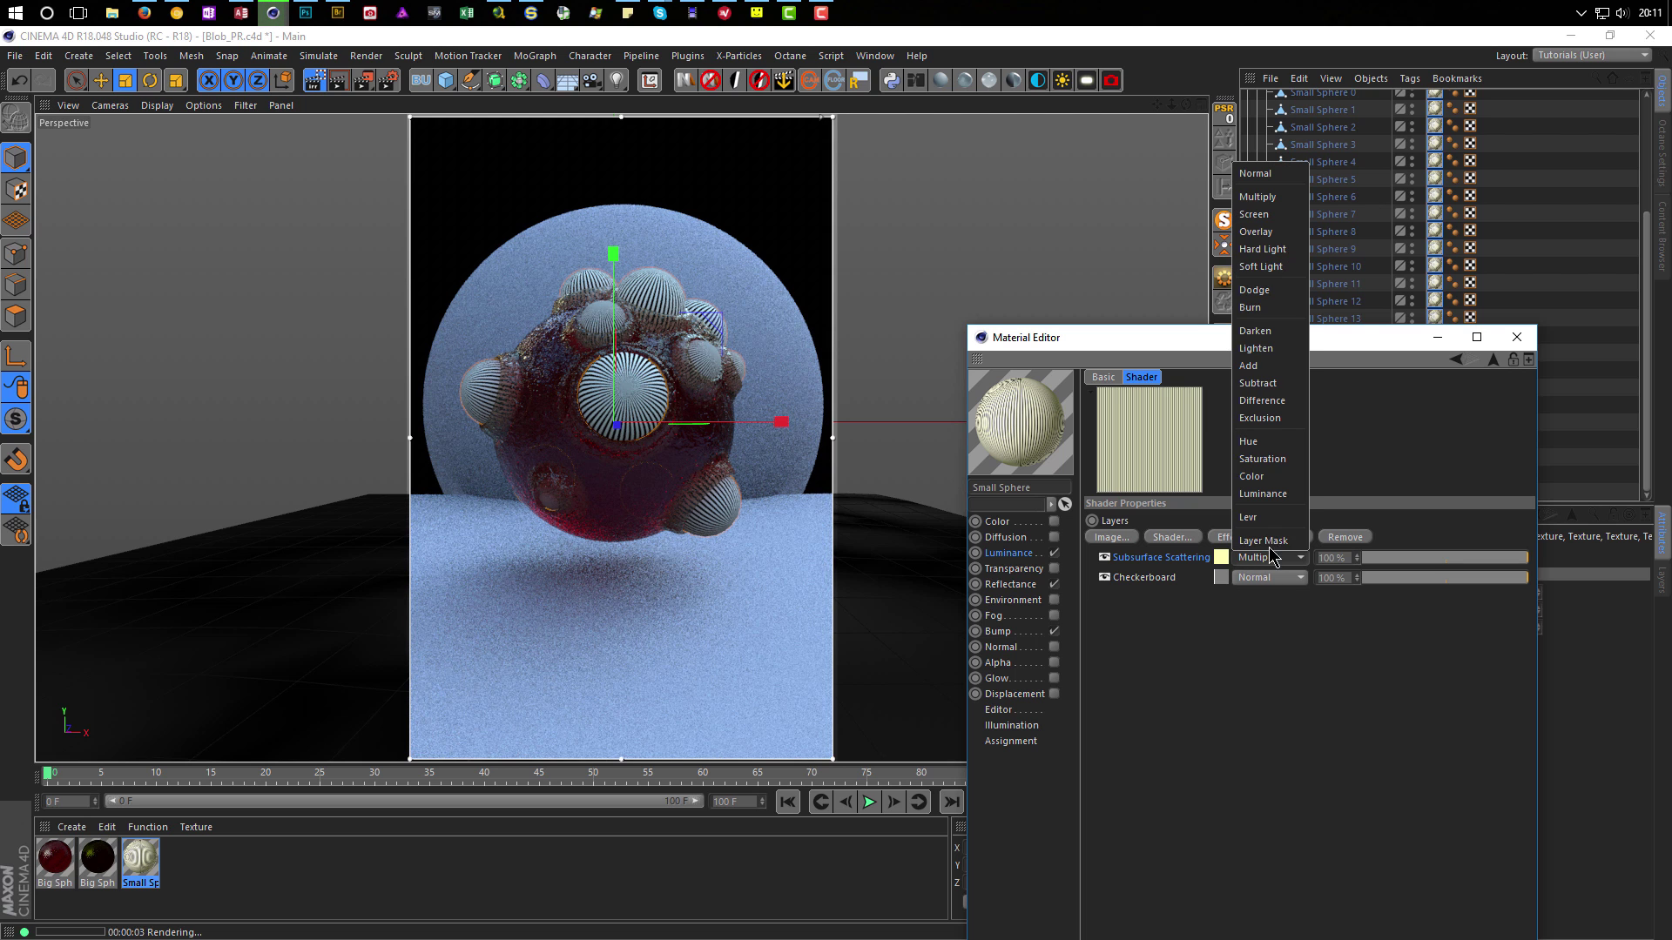
{"action": "left_click", "coordinate": [1267, 222]}
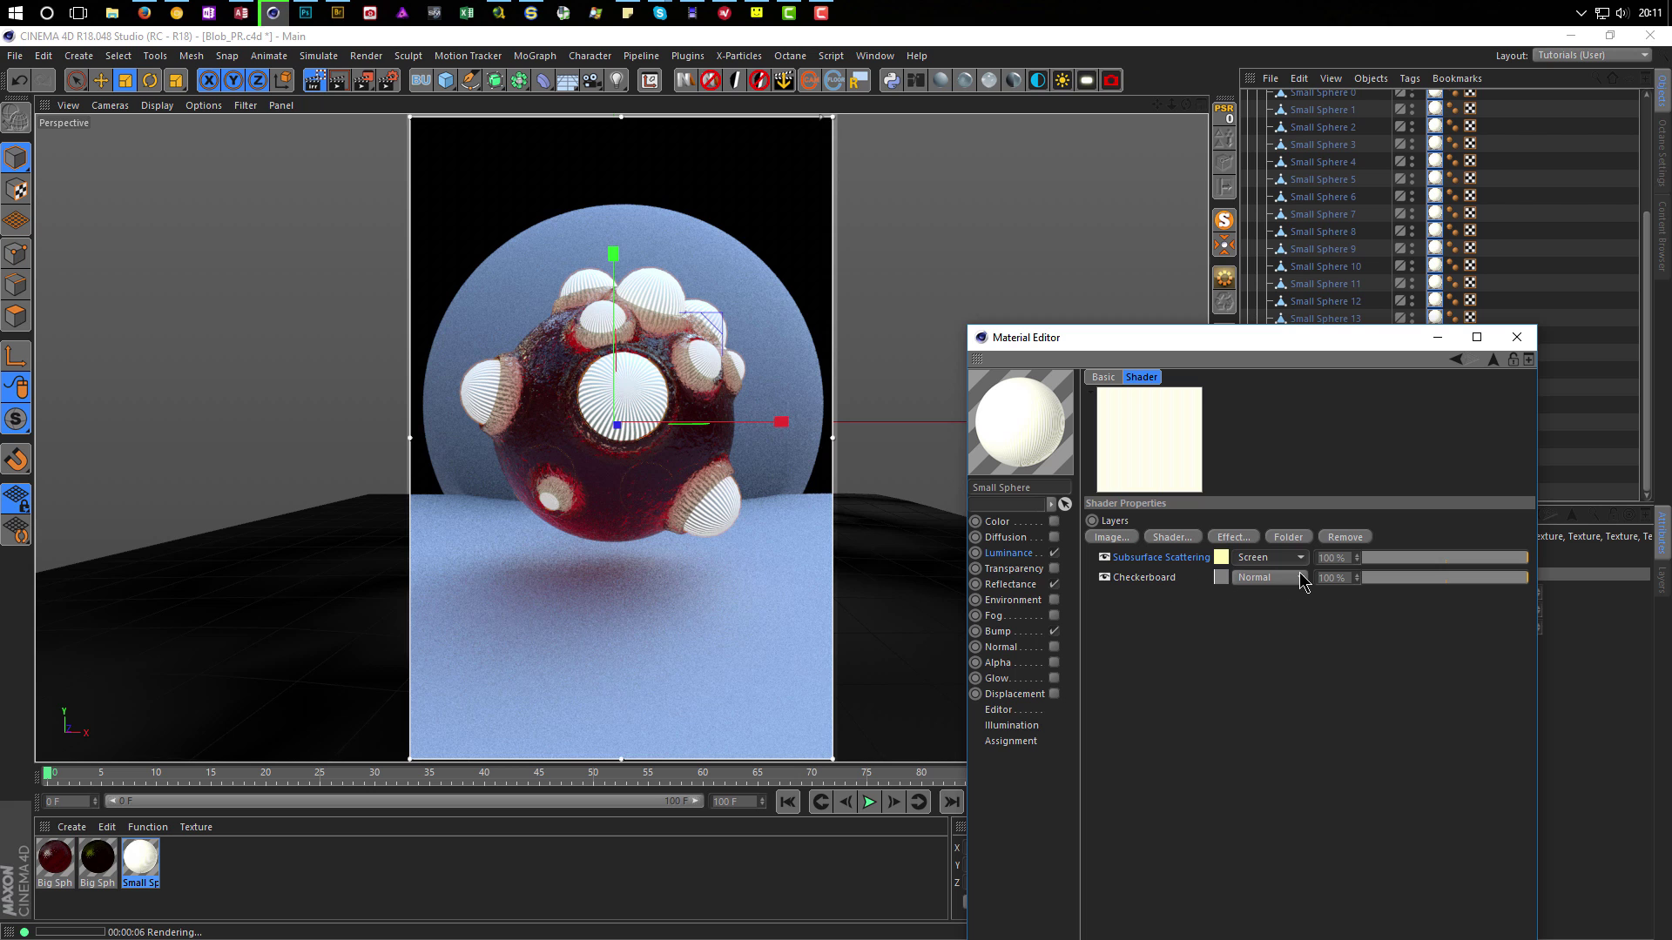
{"action": "left_click_drag", "start_coordinate": [1503, 578], "coordinate": [1411, 595]}
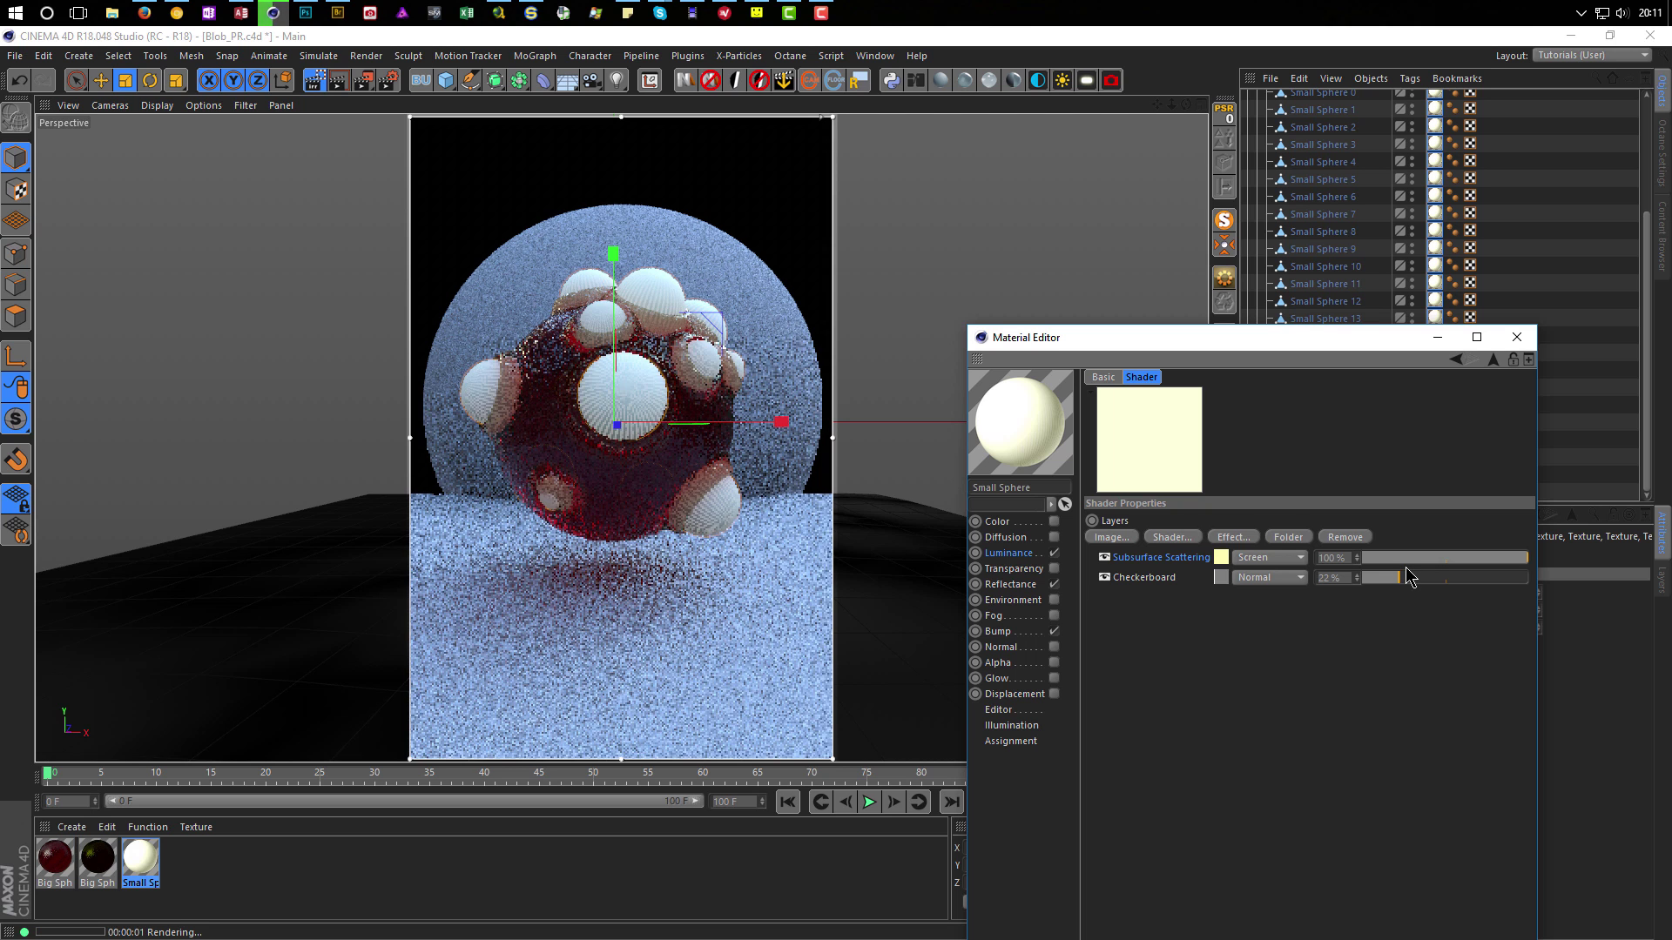
{"action": "left_click_drag", "start_coordinate": [1424, 582], "coordinate": [1429, 586]}
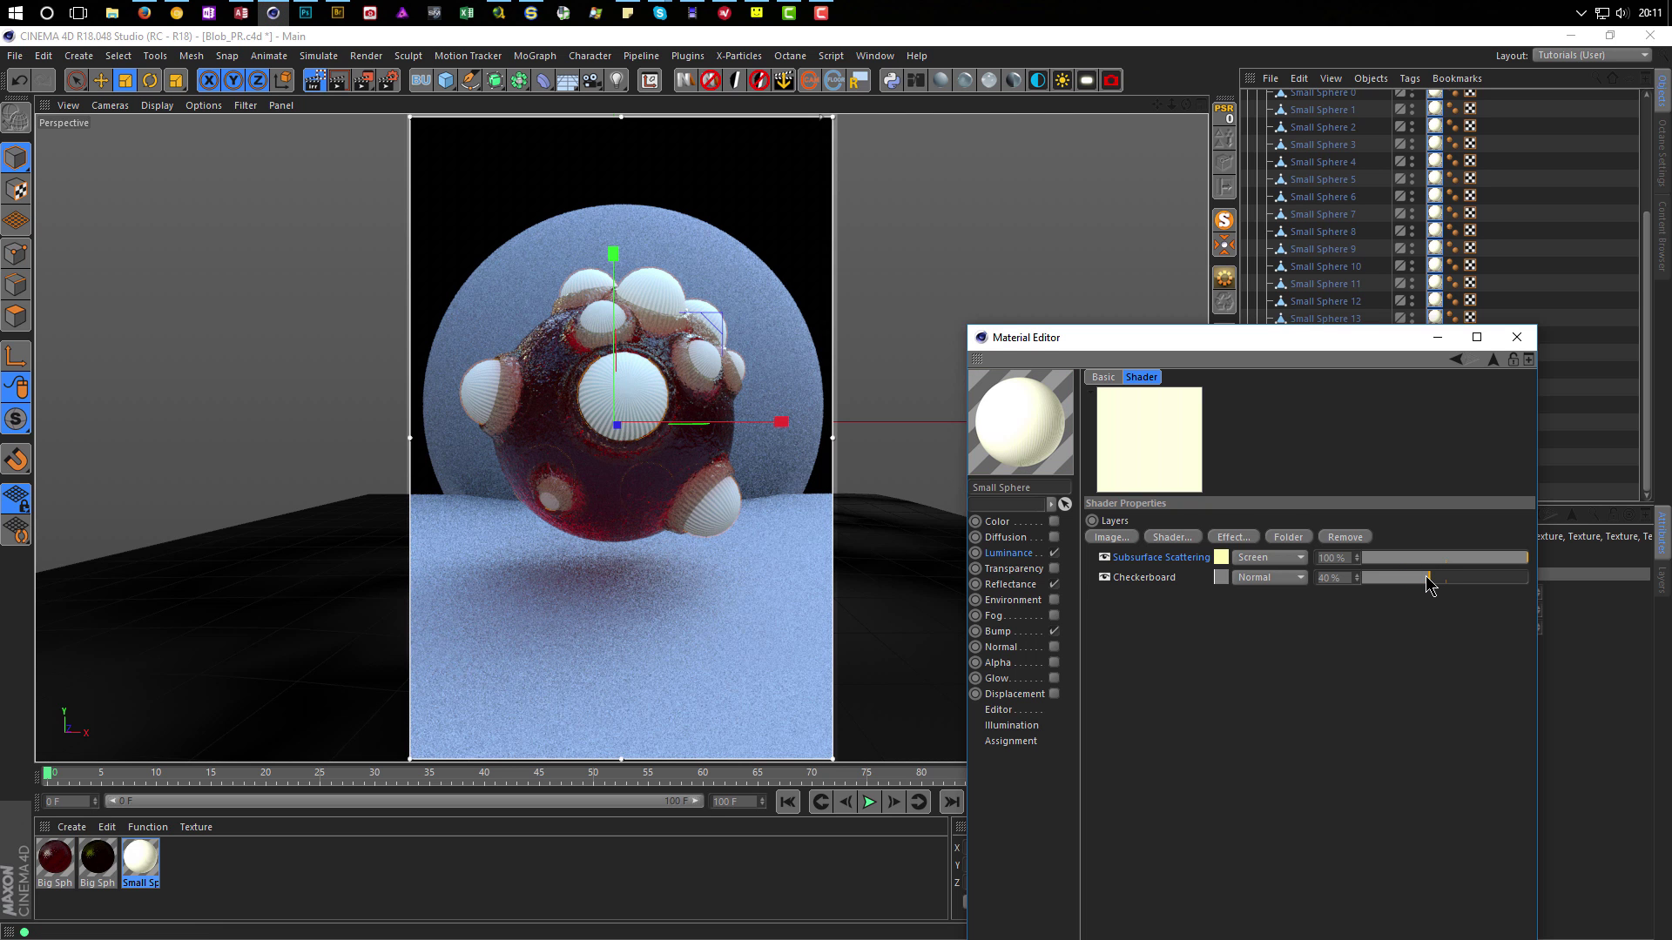
Enable reflectance Layer 1 of the Small Sphere material and set its Fresnel to Dielectric.
{"action": "left_click", "coordinate": [1011, 586]}
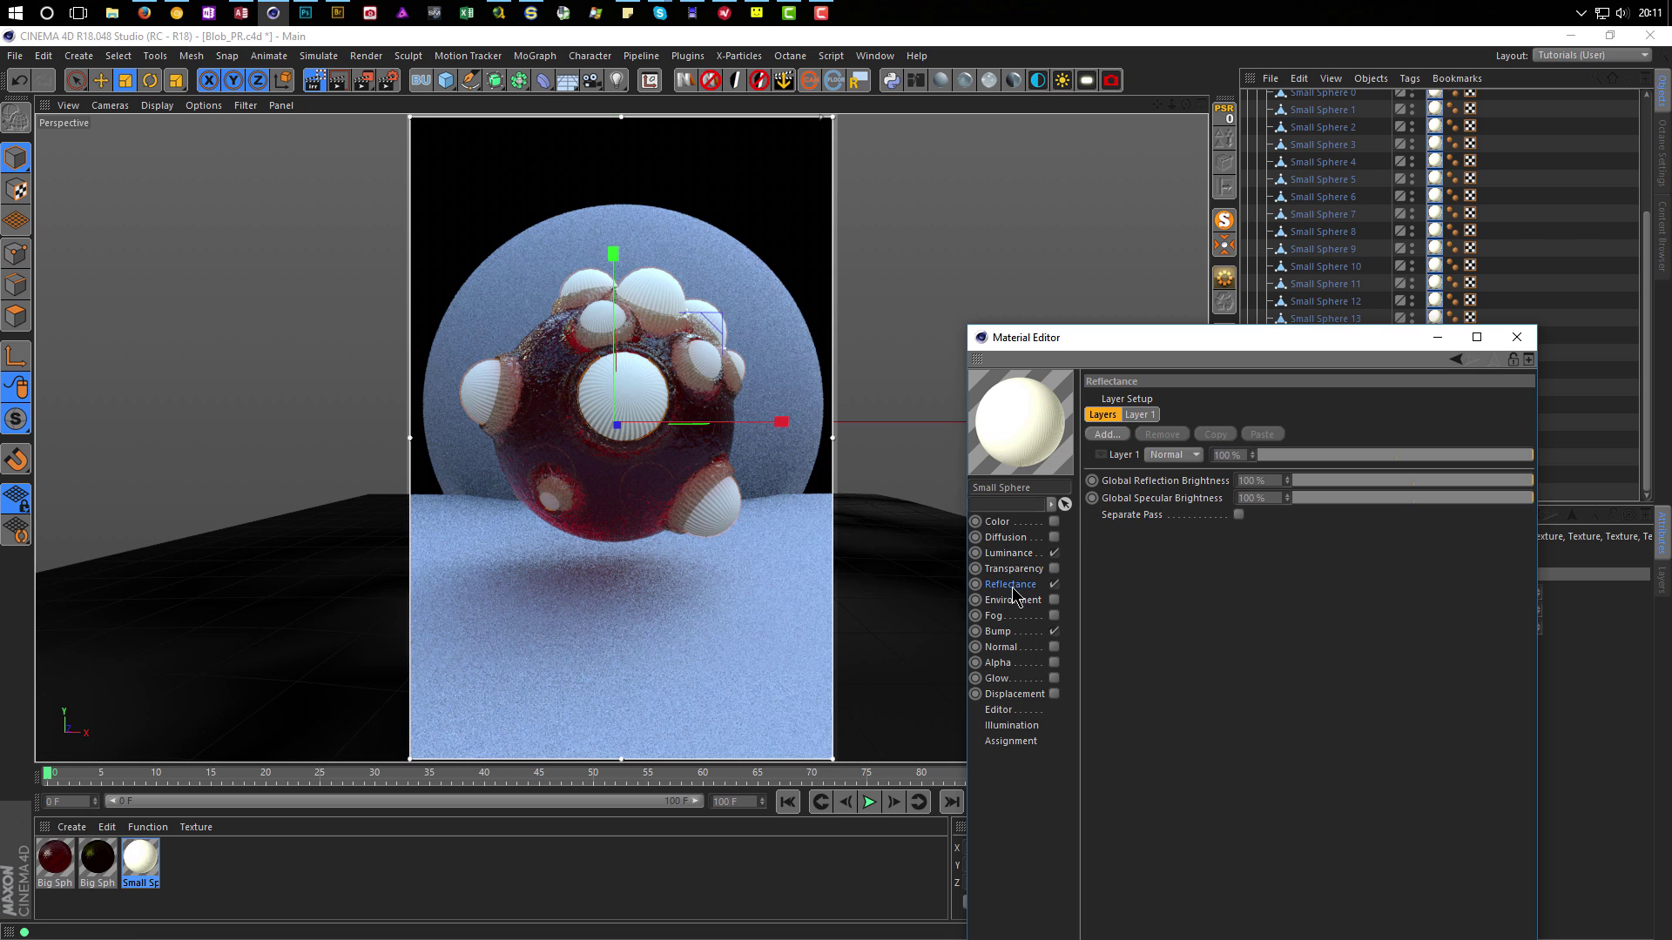
{"action": "left_click", "coordinate": [1122, 454]}
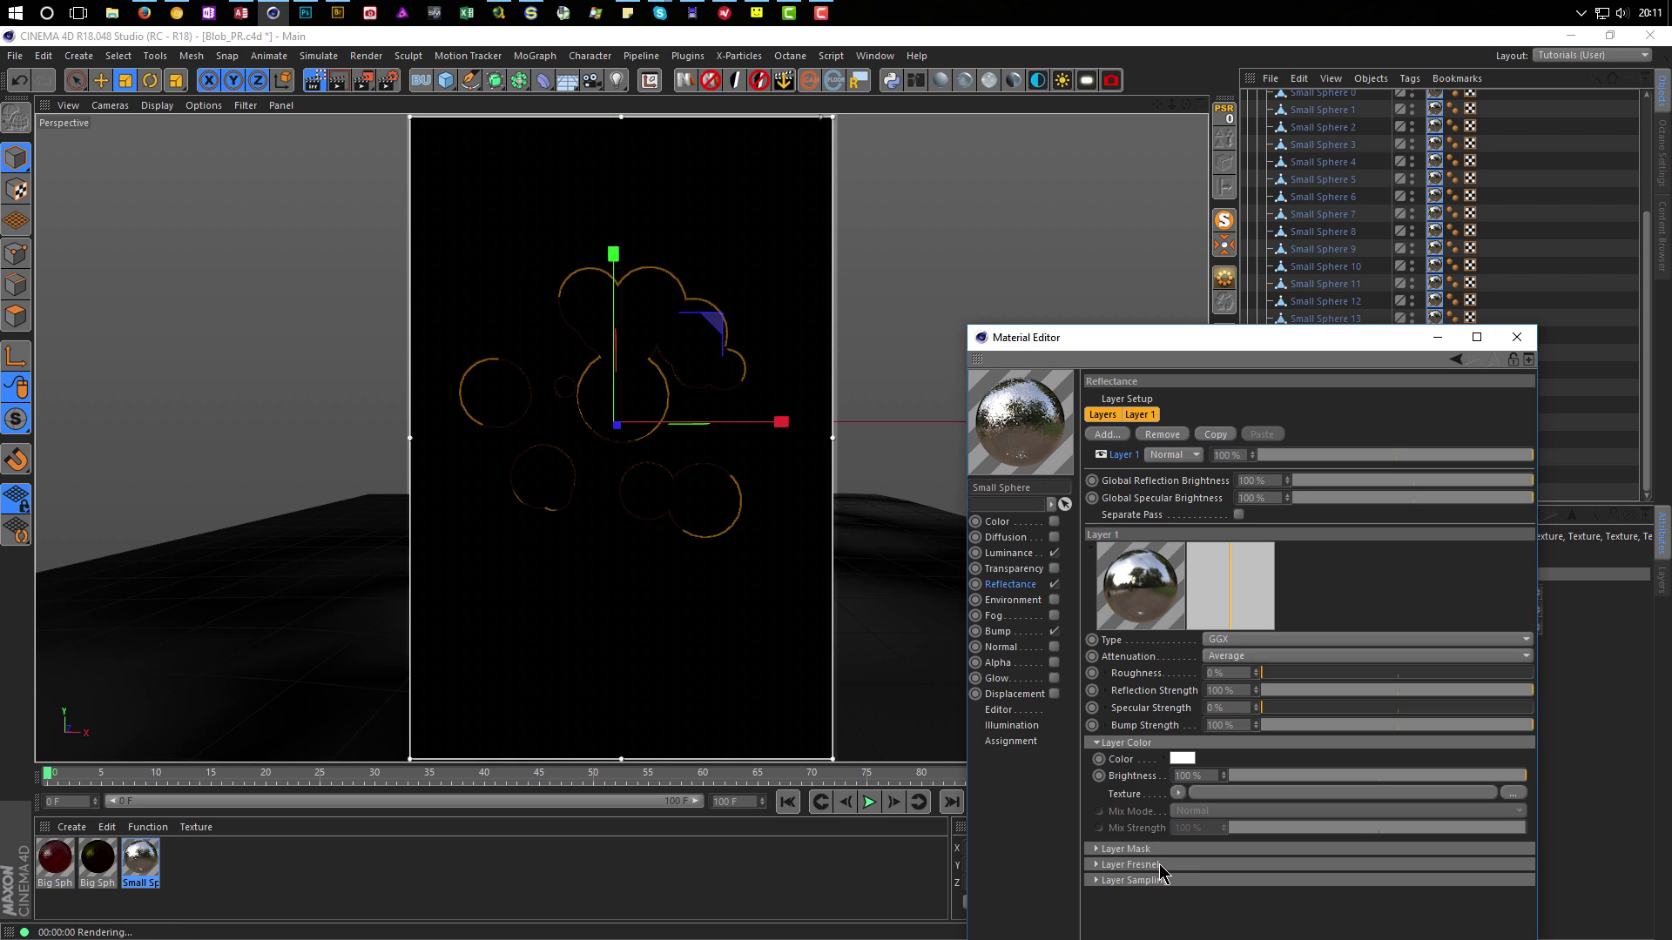
{"action": "left_click", "coordinate": [1158, 866]}
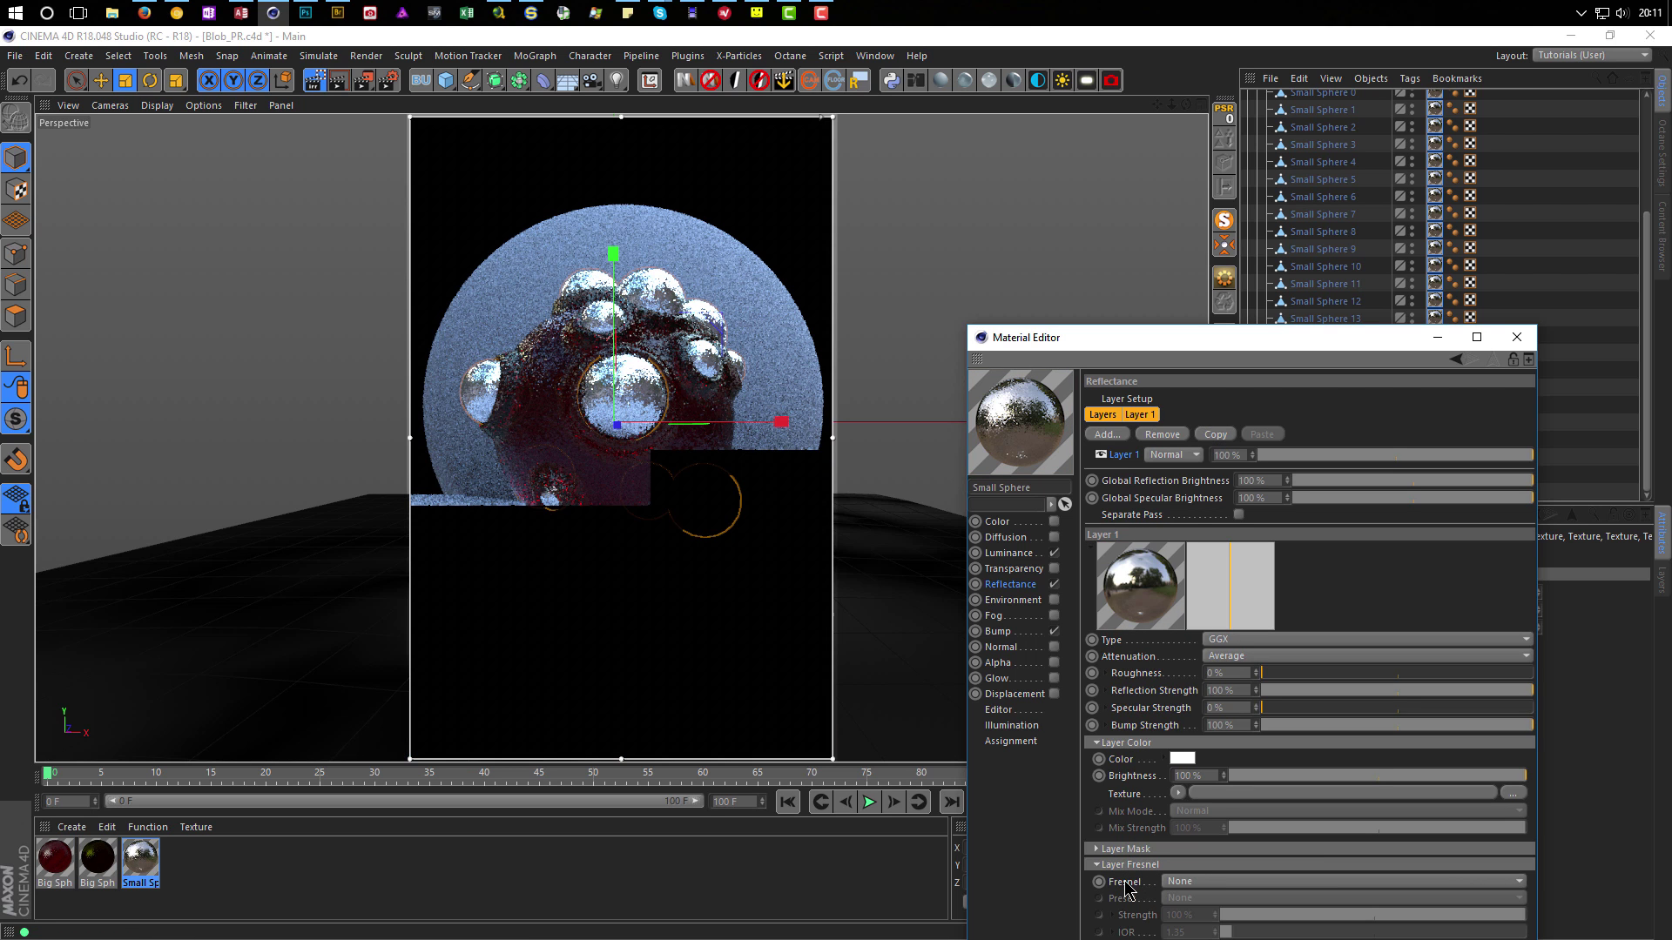
{"action": "left_click", "coordinate": [1193, 881]}
{"action": "left_click", "coordinate": [1226, 849]}
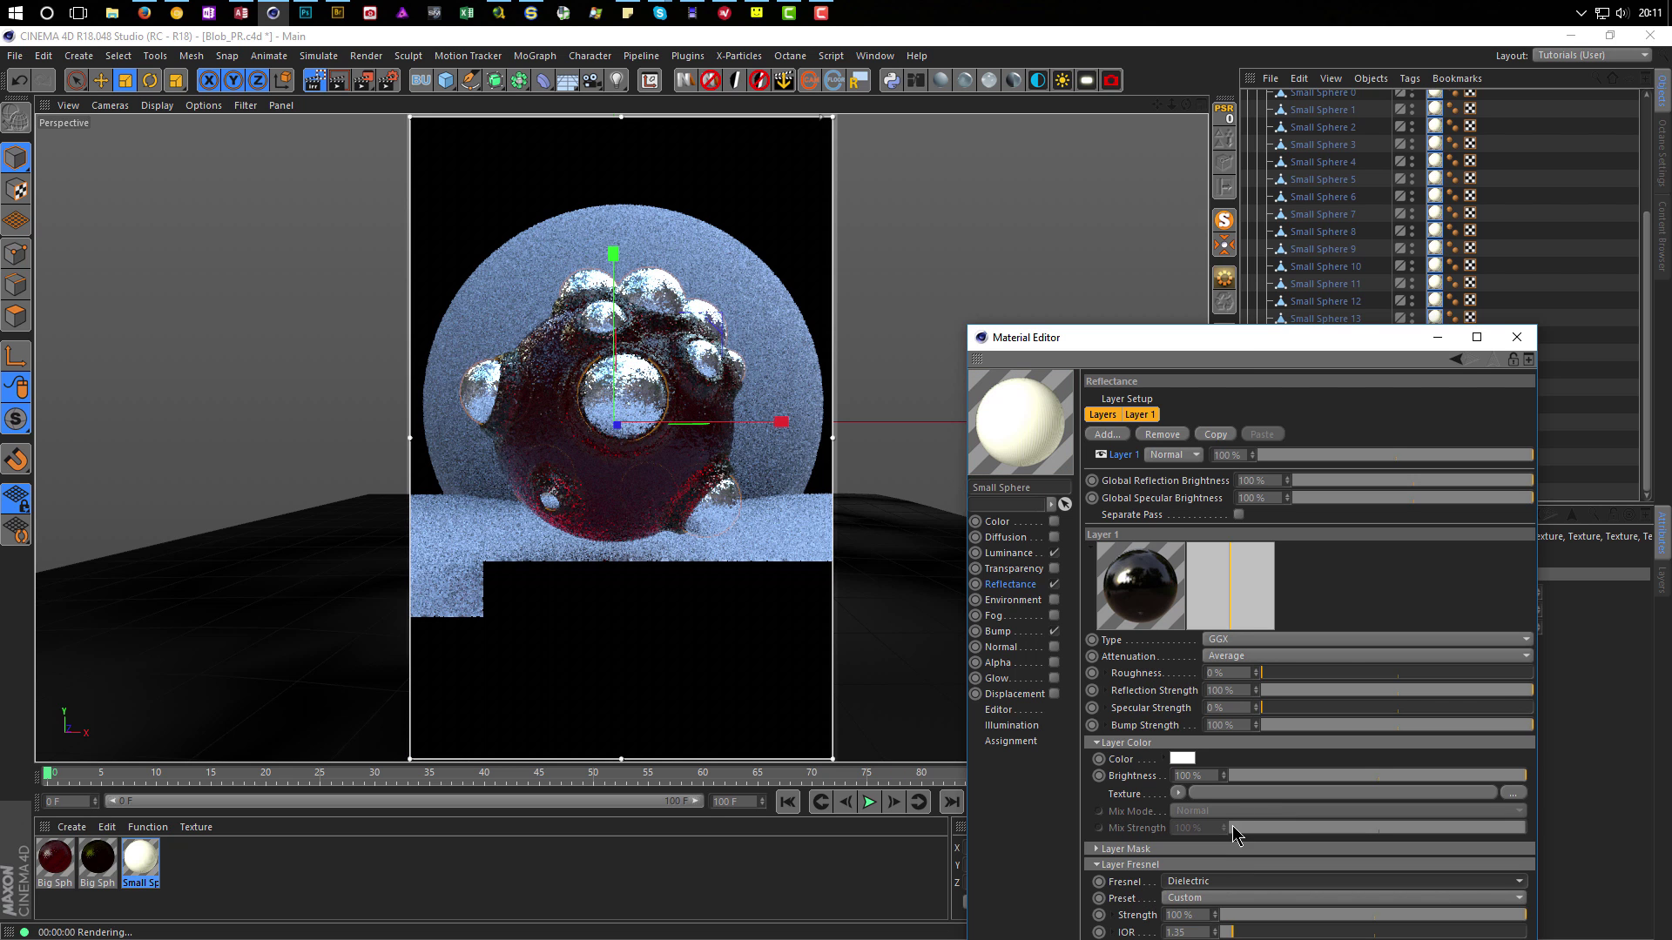
Apply the Milk Fresnel preset to the reflectance layer and set its roughness to 20%.
{"action": "left_click_drag", "start_coordinate": [1231, 342], "coordinate": [1245, 128]}
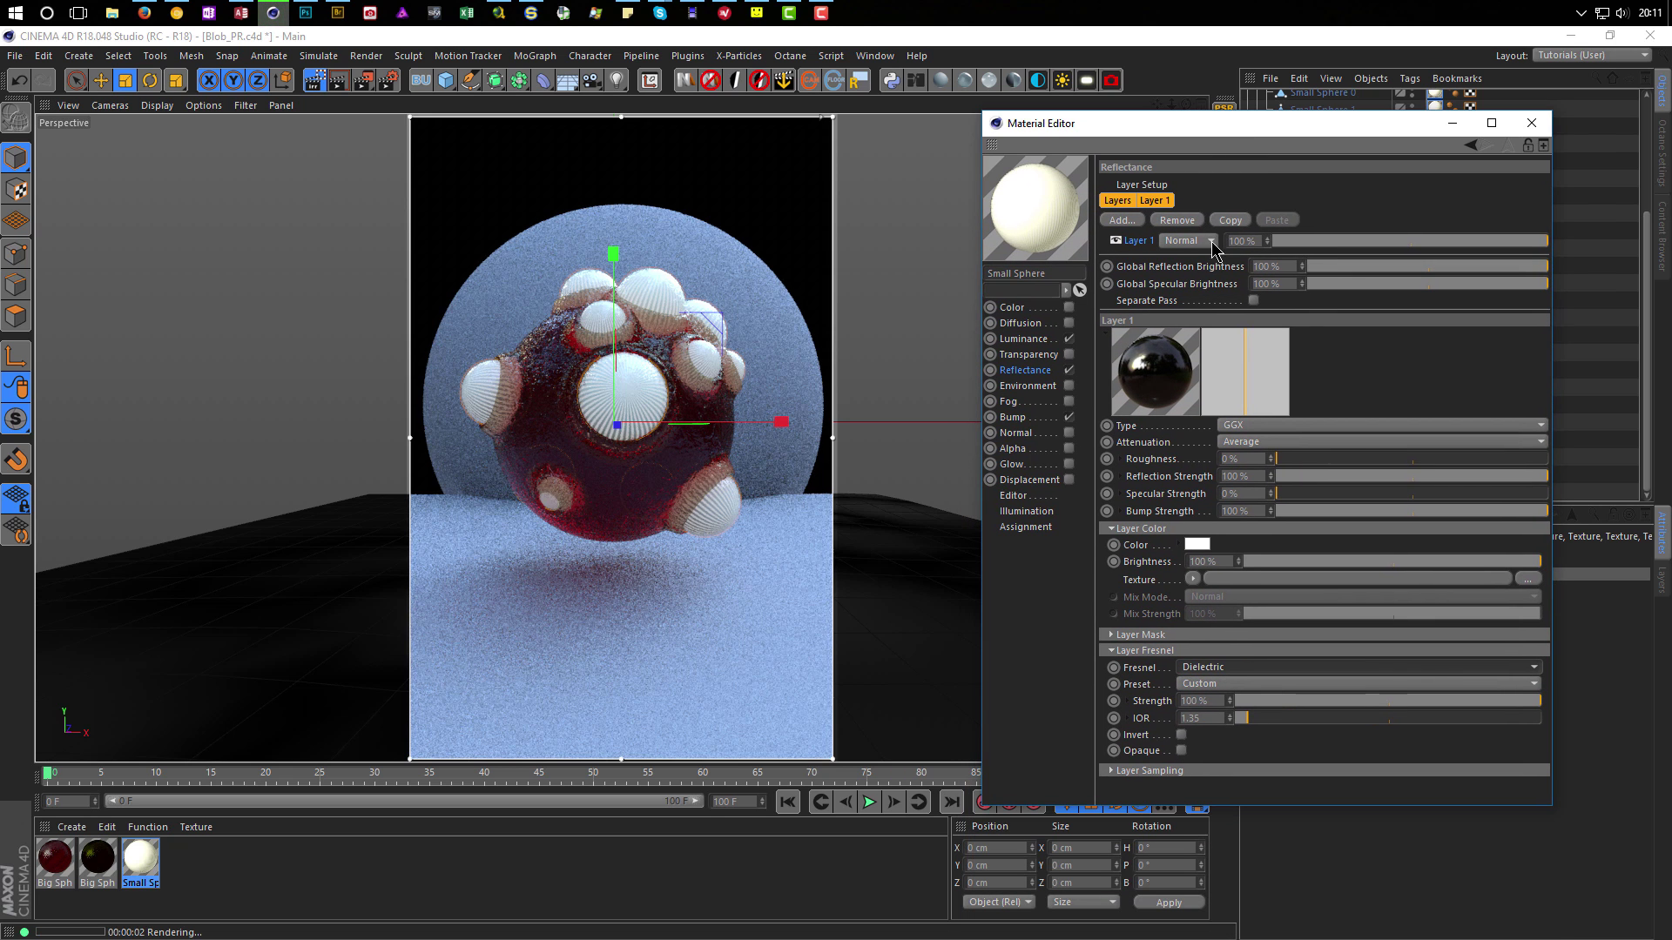
{"action": "left_click", "coordinate": [1214, 684]}
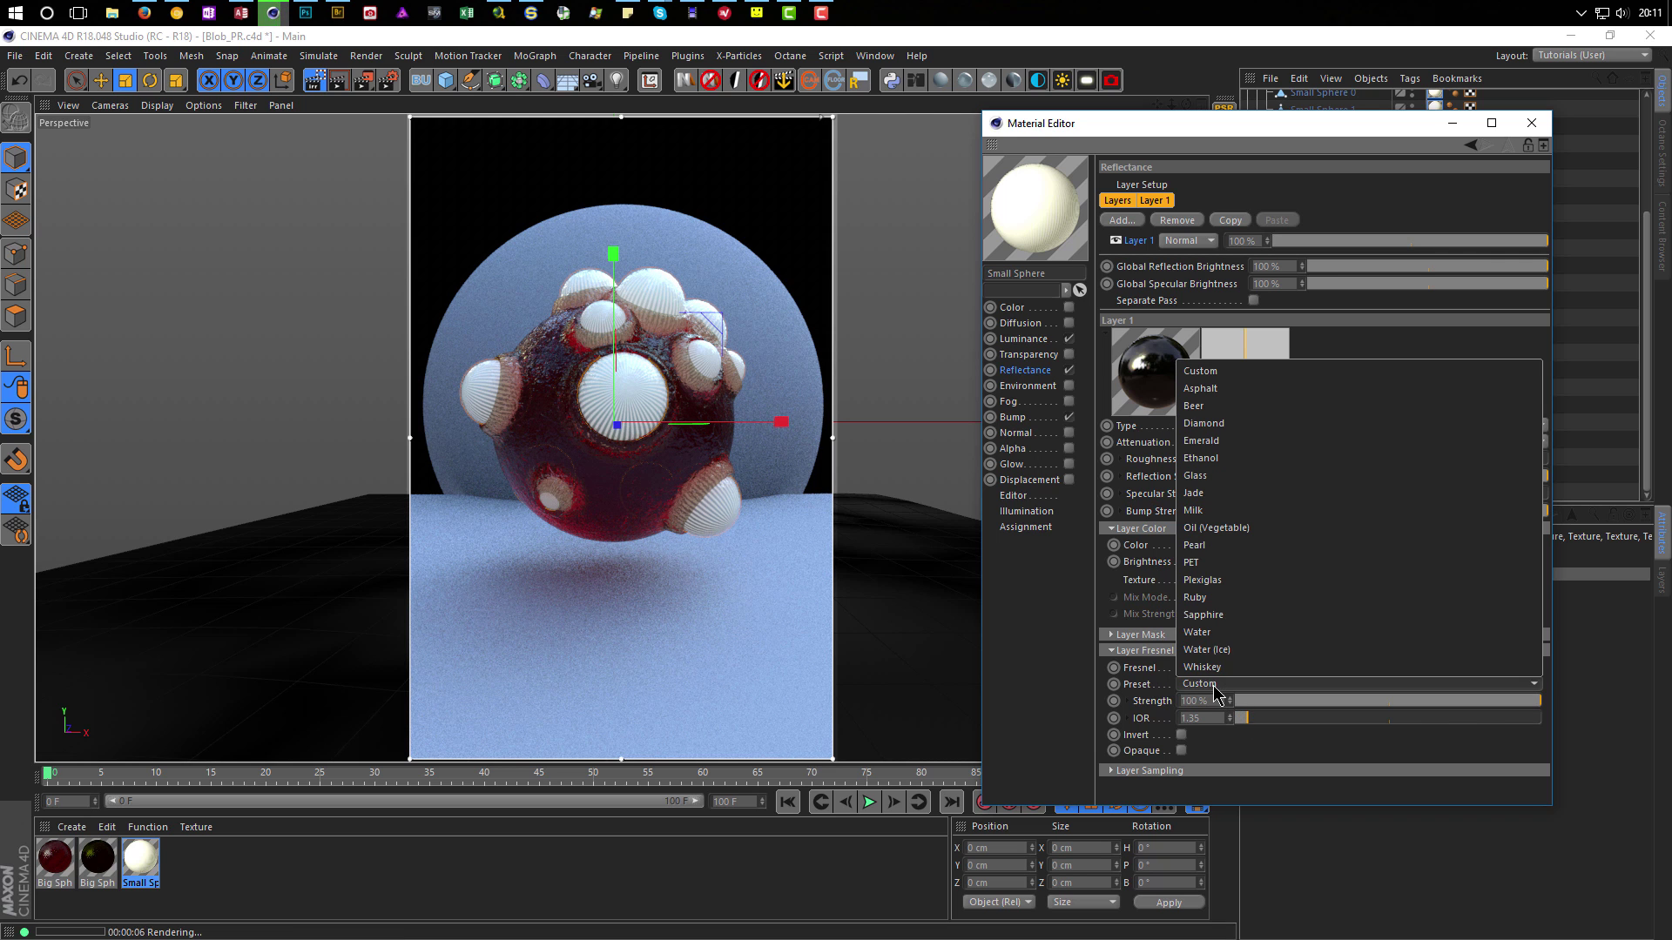
{"action": "left_click", "coordinate": [1211, 508]}
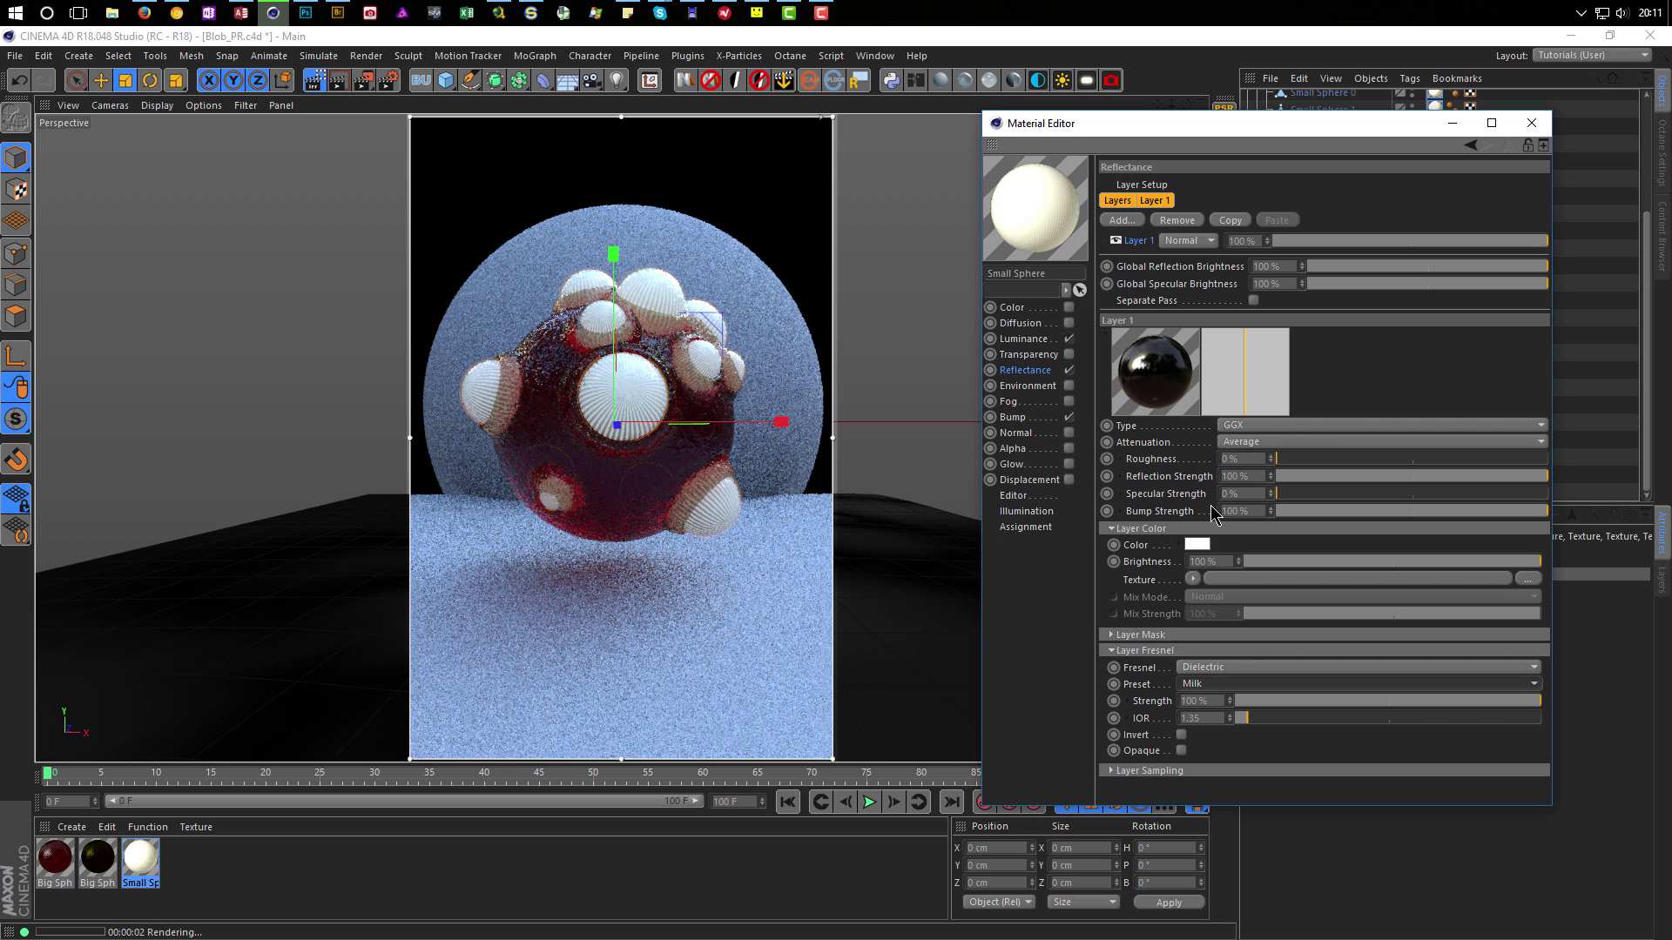
{"action": "left_click_drag", "start_coordinate": [1282, 460], "coordinate": [1306, 462]}
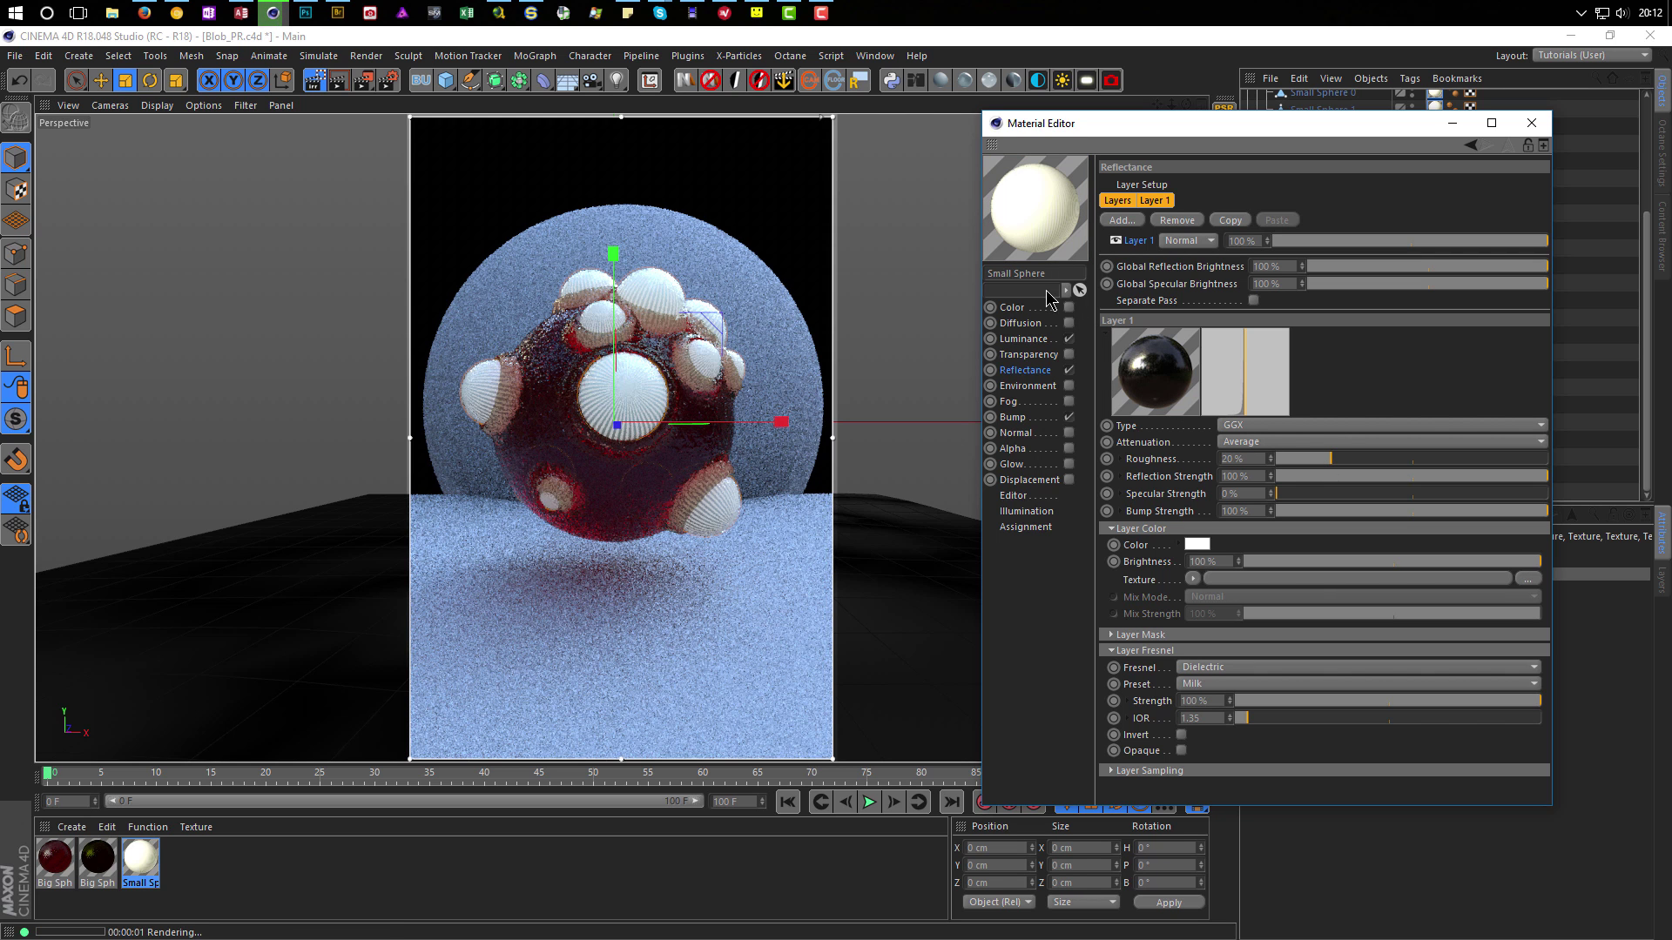
Warm the Subsurface Scattering shader's color in the luminance layers by setting its hue to 49°.
{"action": "left_click", "coordinate": [1028, 343]}
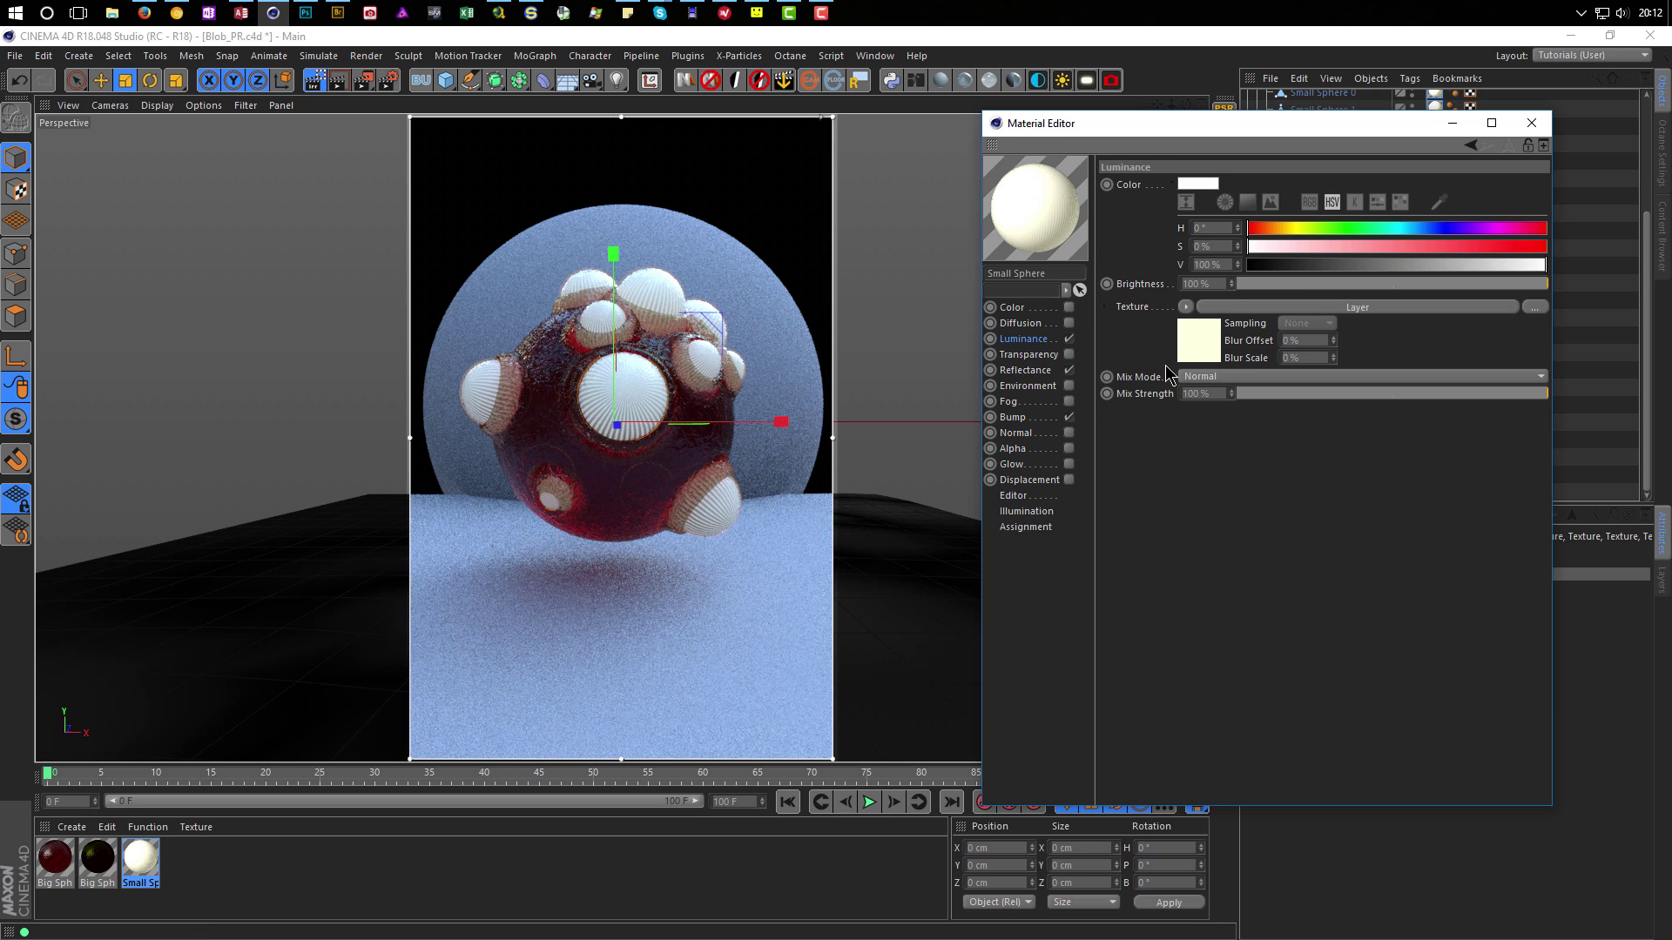
{"action": "left_click", "coordinate": [1212, 341]}
{"action": "left_click", "coordinate": [1237, 343]}
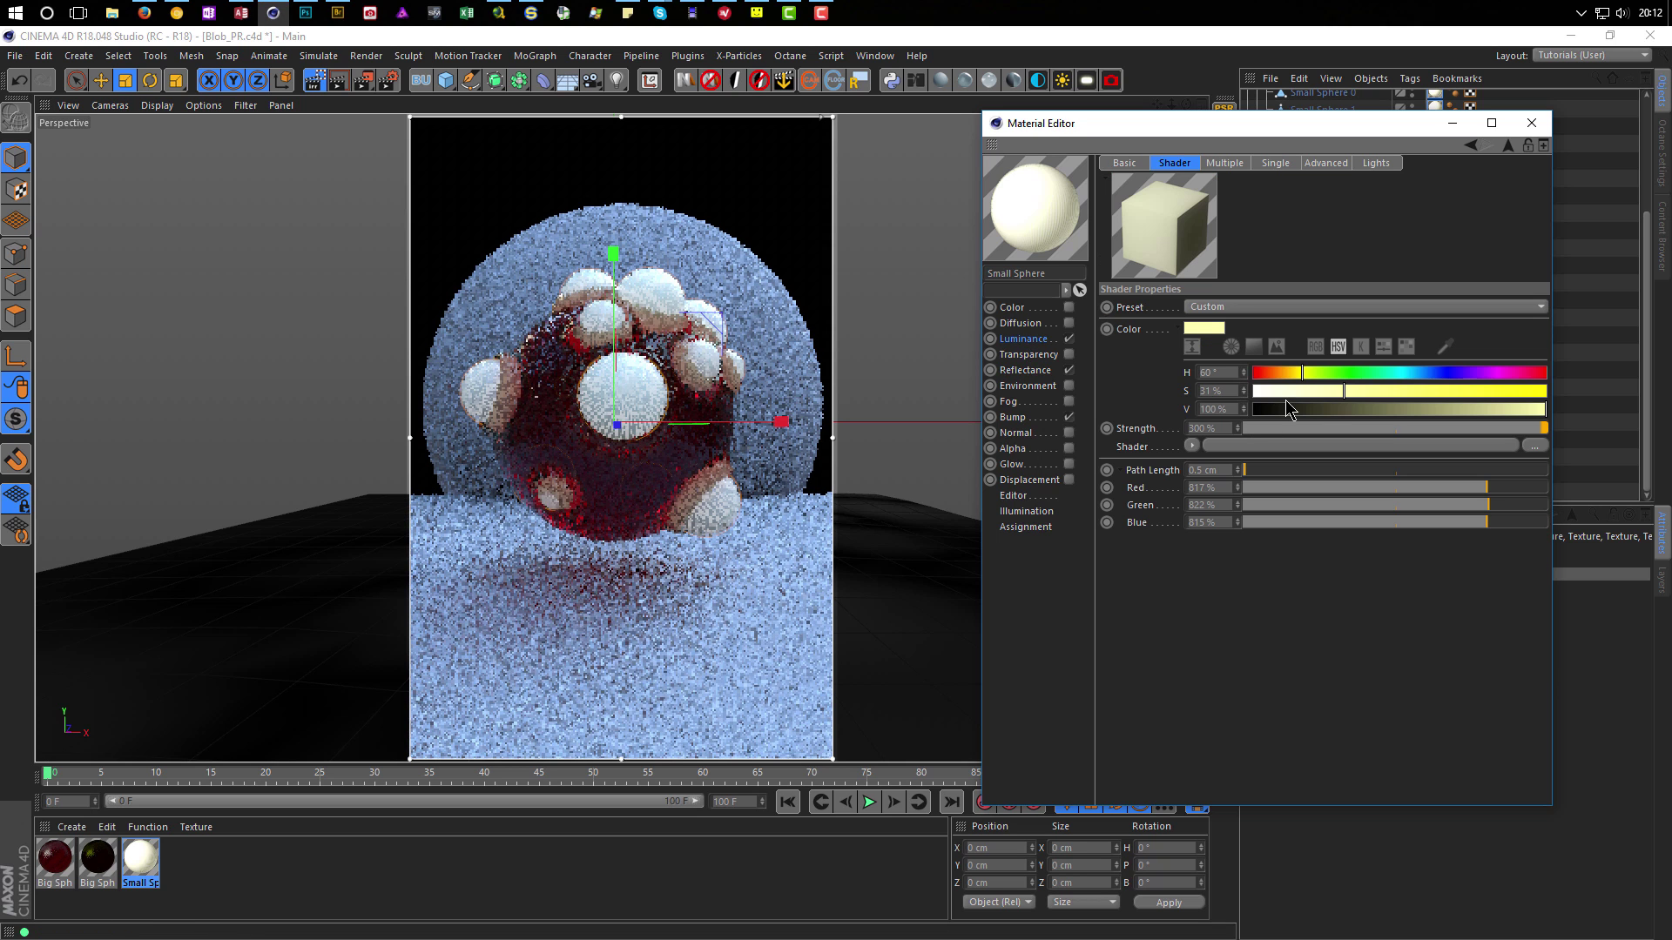
{"action": "left_click_drag", "start_coordinate": [1310, 373], "coordinate": [1293, 373]}
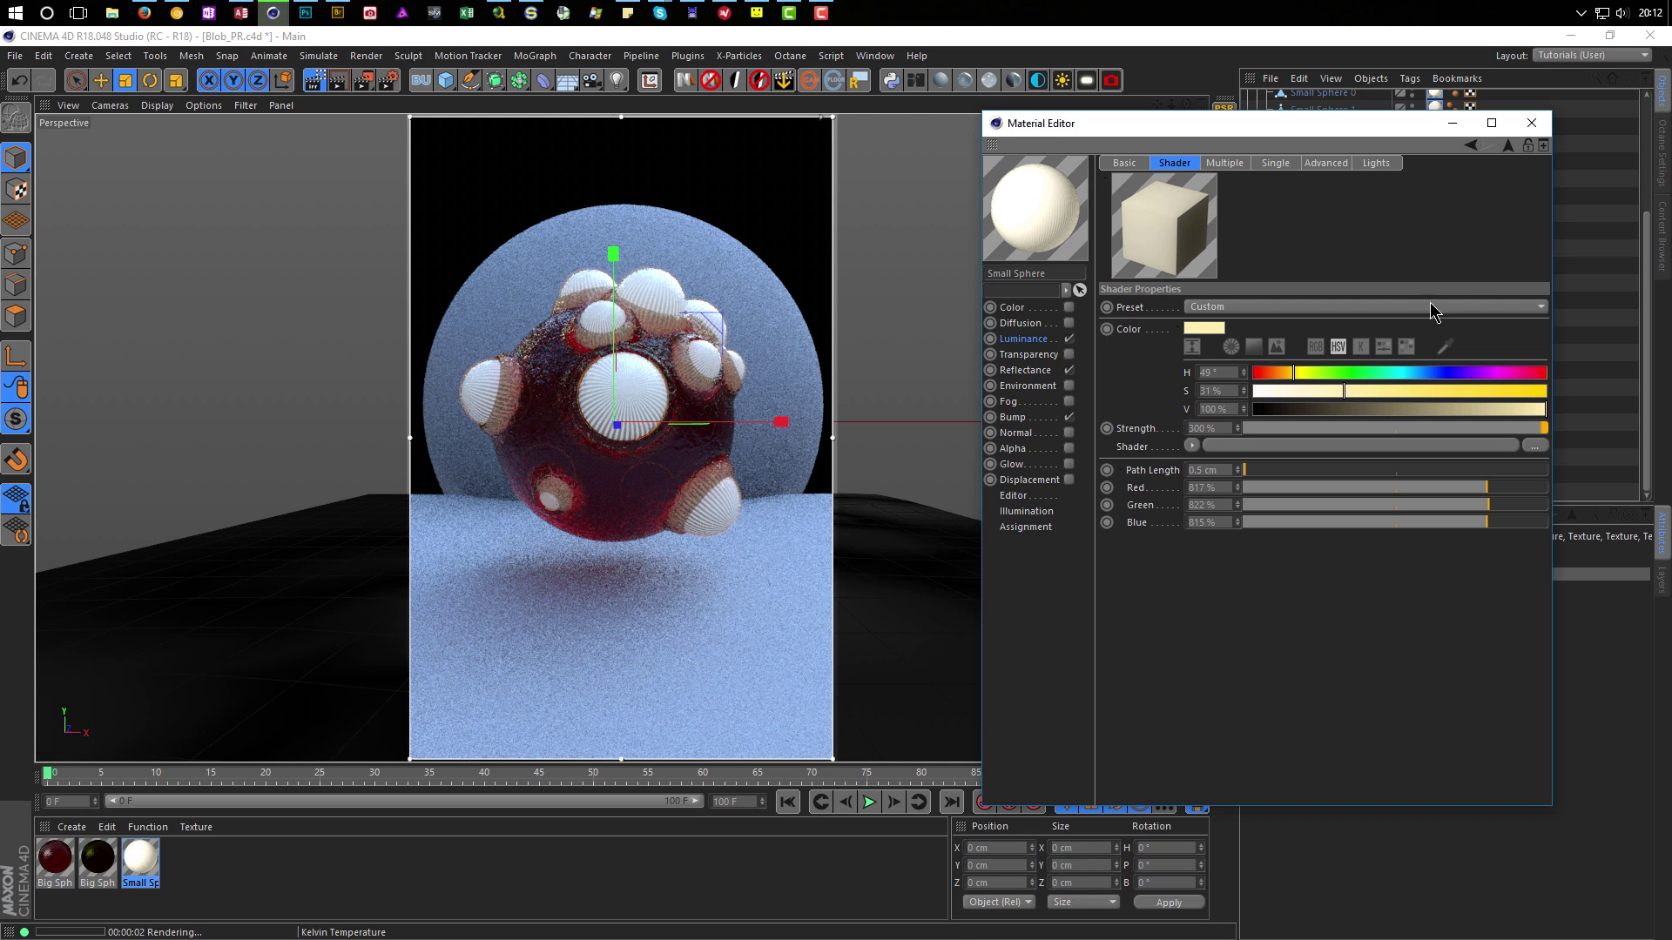
Set the luminance texture's mix mode to Multiply and its color to pale yellow with hue 63° and saturation 18%.
{"action": "left_click", "coordinate": [1508, 146]}
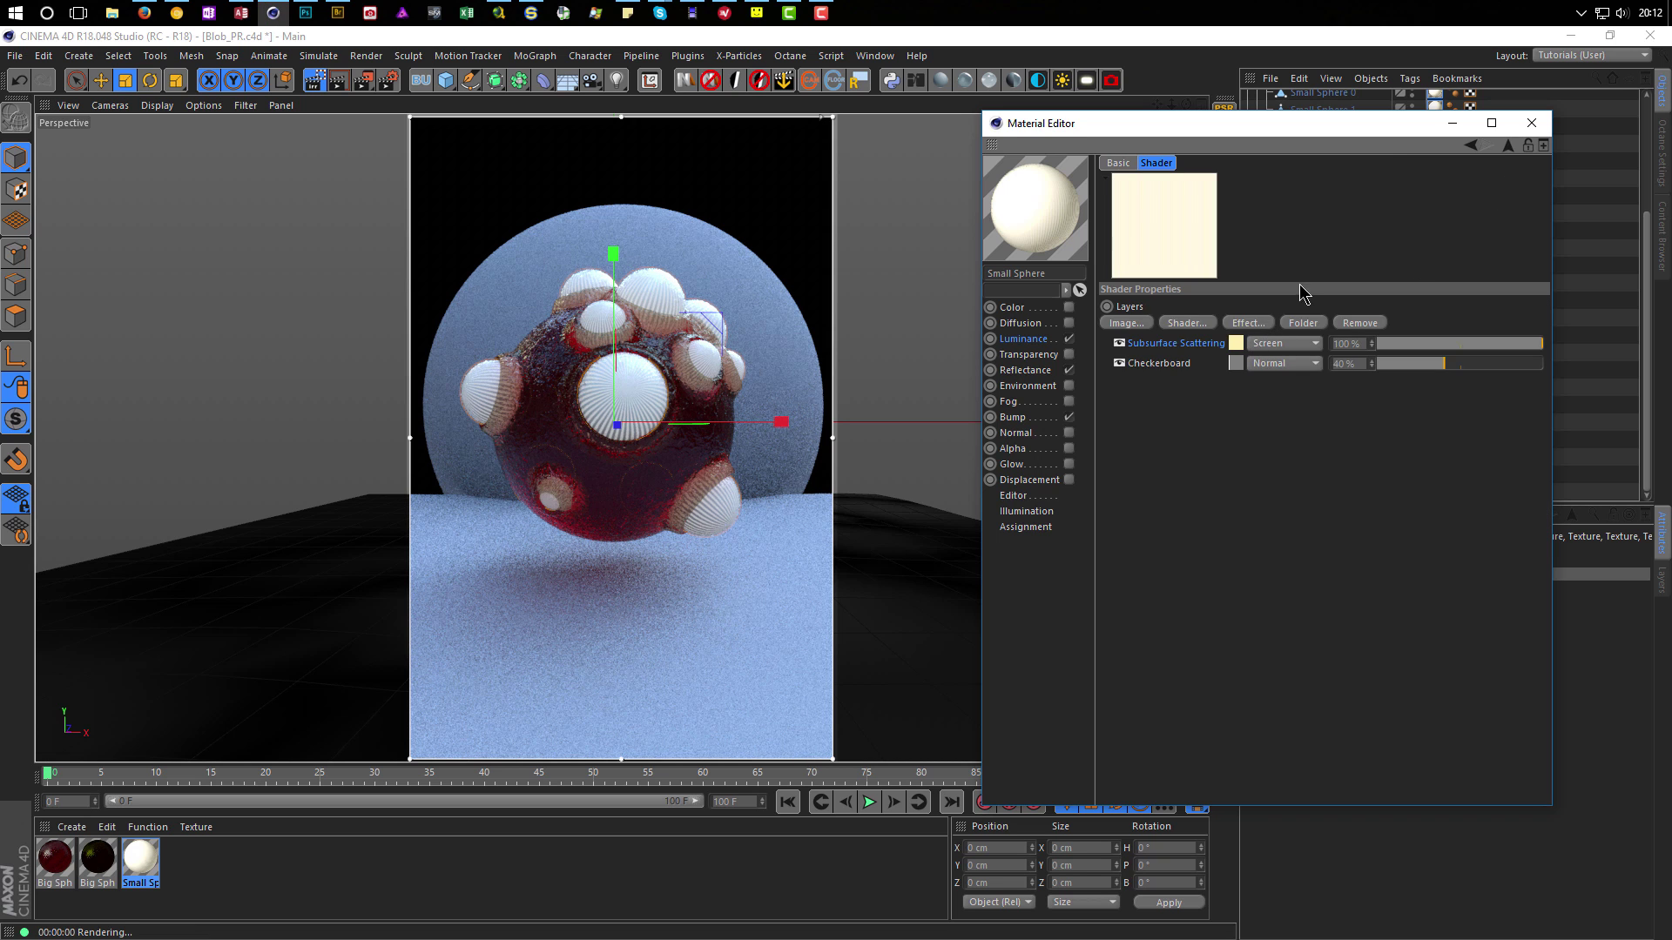
{"action": "left_click", "coordinate": [1508, 146]}
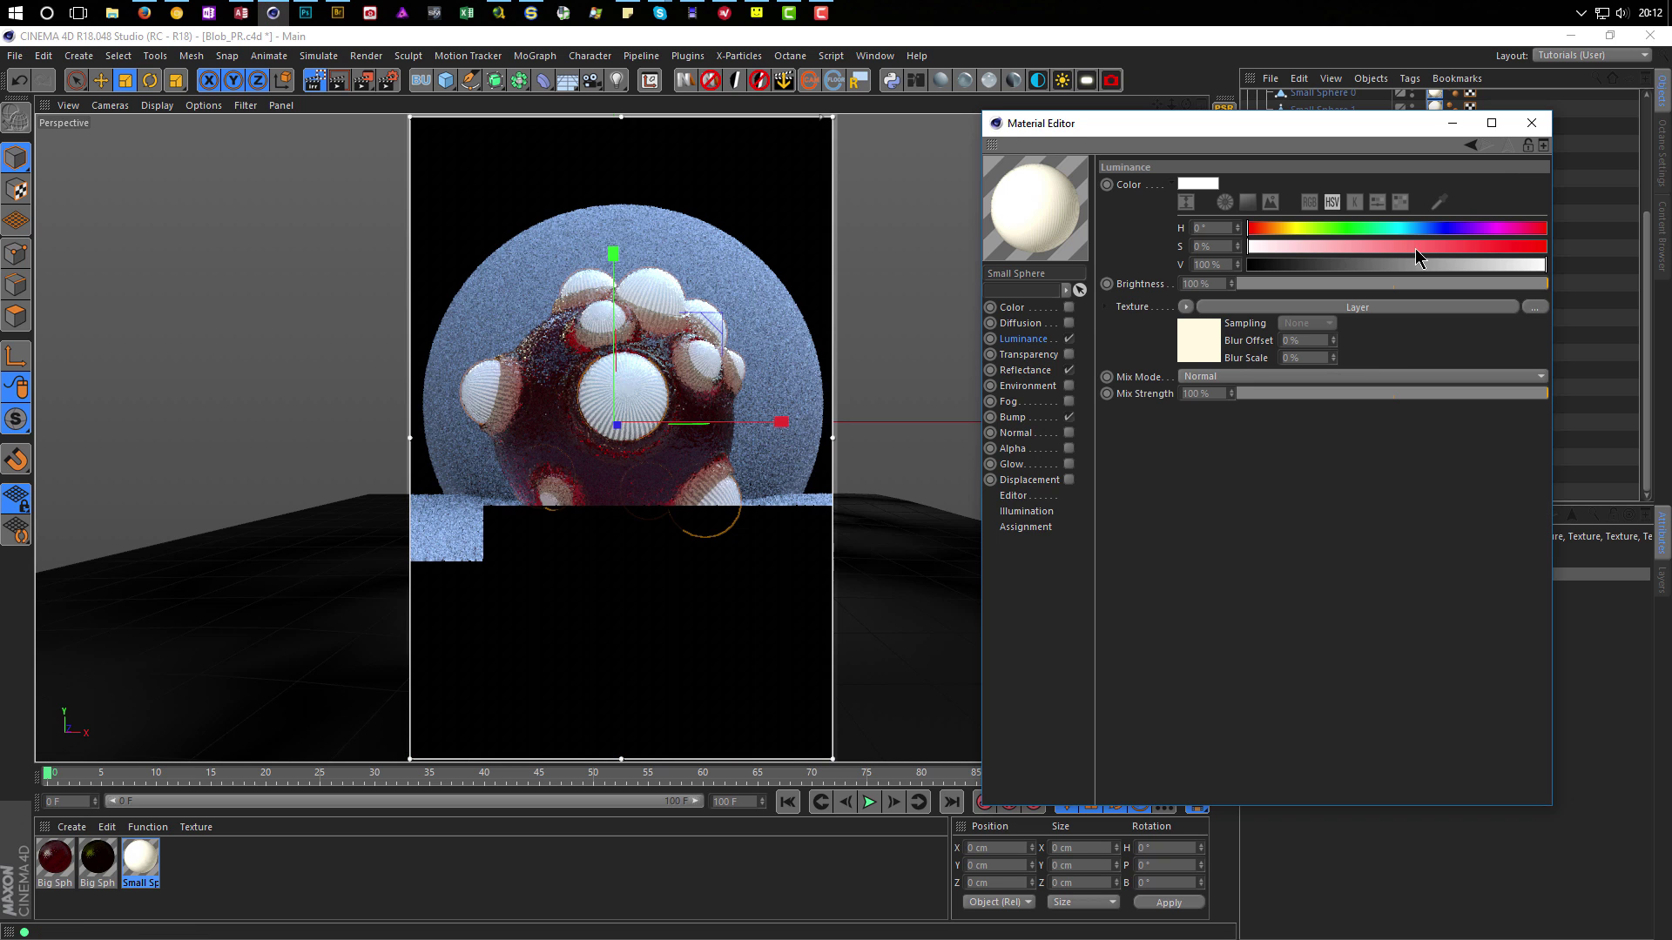
{"action": "left_click", "coordinate": [1224, 377]}
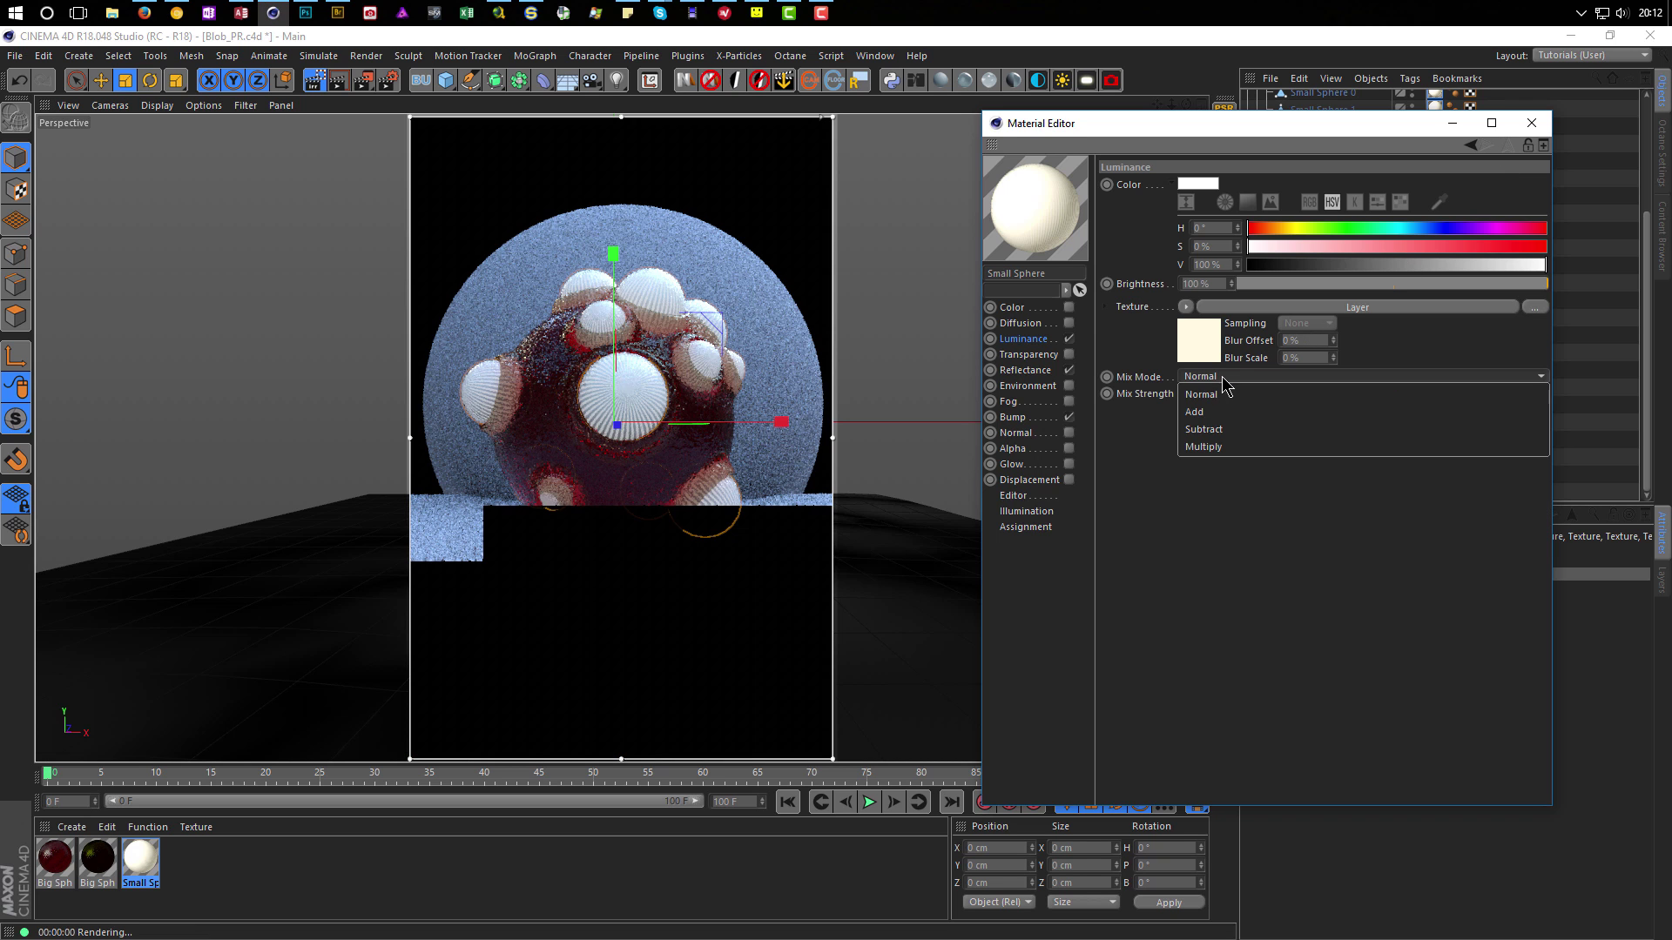
{"action": "left_click", "coordinate": [1209, 447]}
{"action": "left_click_drag", "start_coordinate": [1281, 228], "coordinate": [1303, 245]}
{"action": "left_click", "coordinate": [1260, 247]}
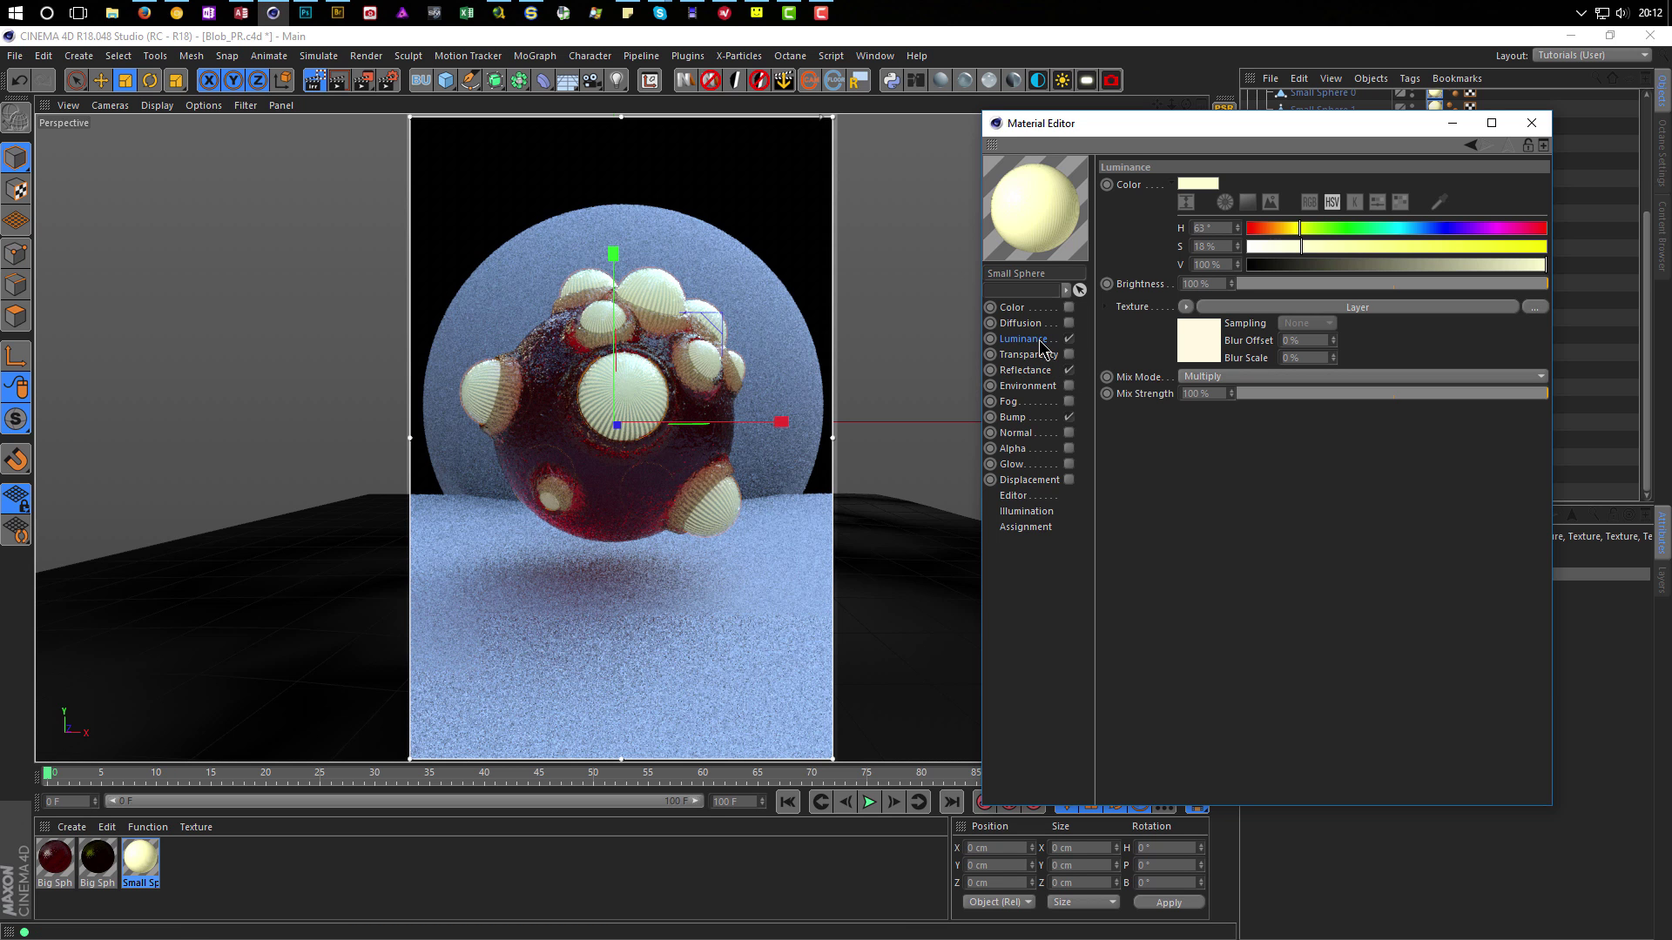
Move the material editor clear of the object list and select the Small Sphere 19 object.
{"action": "left_click_drag", "start_coordinate": [1171, 120], "coordinate": [929, 651]}
{"action": "left_click", "coordinate": [1332, 424]}
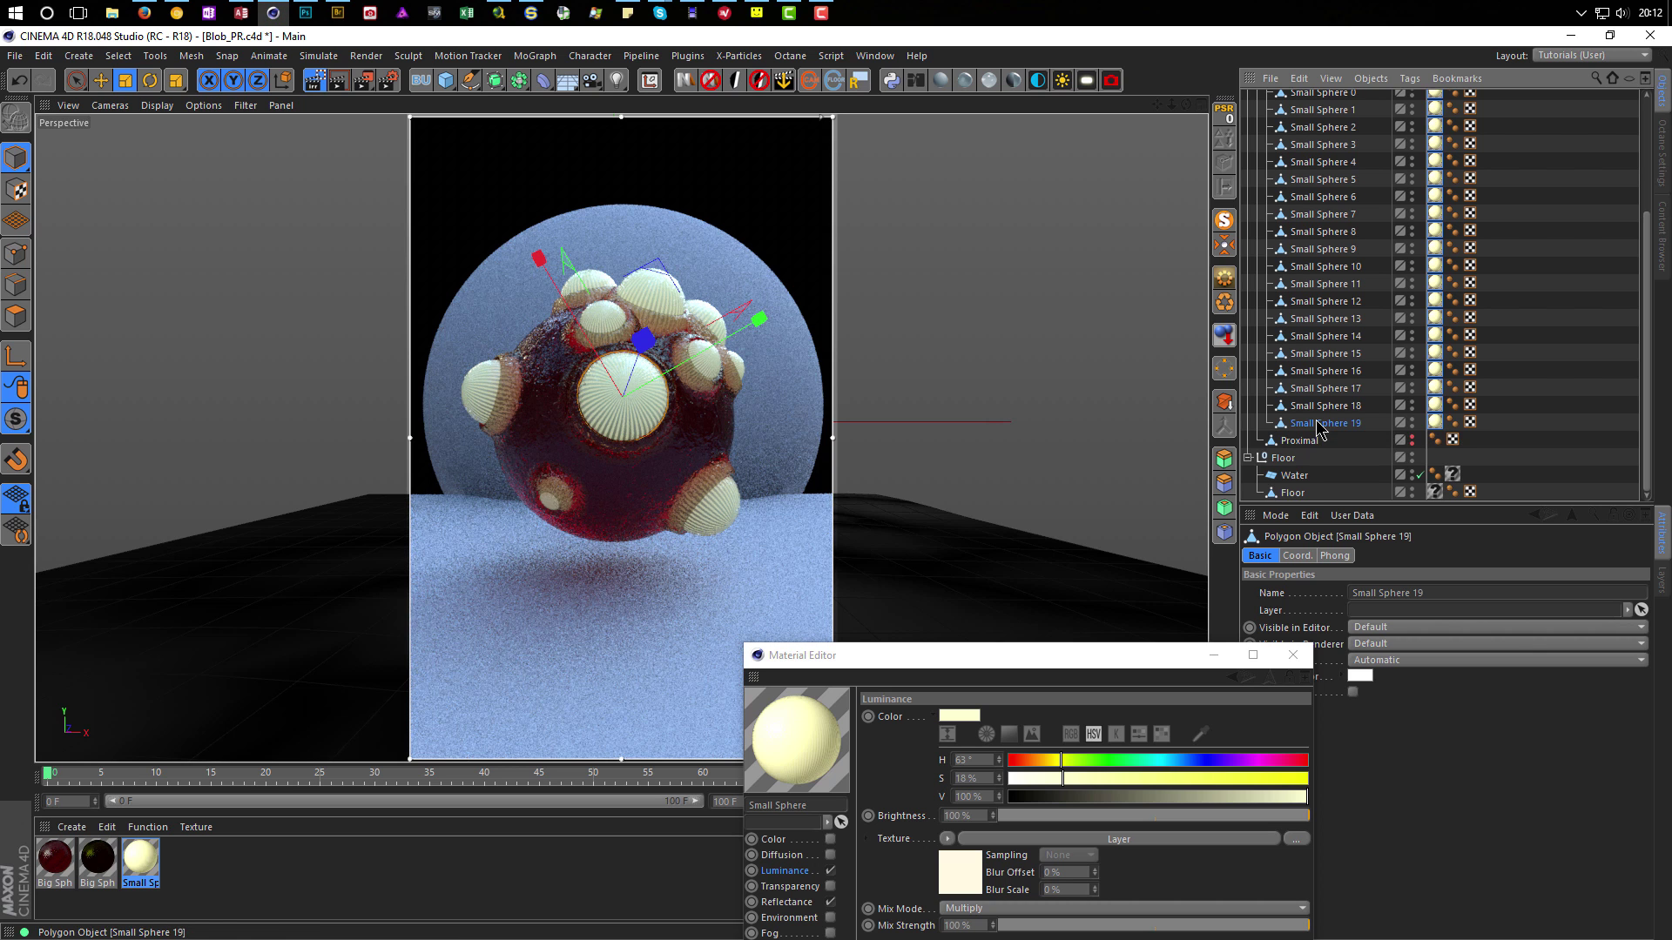
{"action": "scroll", "coordinate": [1321, 323], "scroll_direction": "up", "scroll_amount": 5}
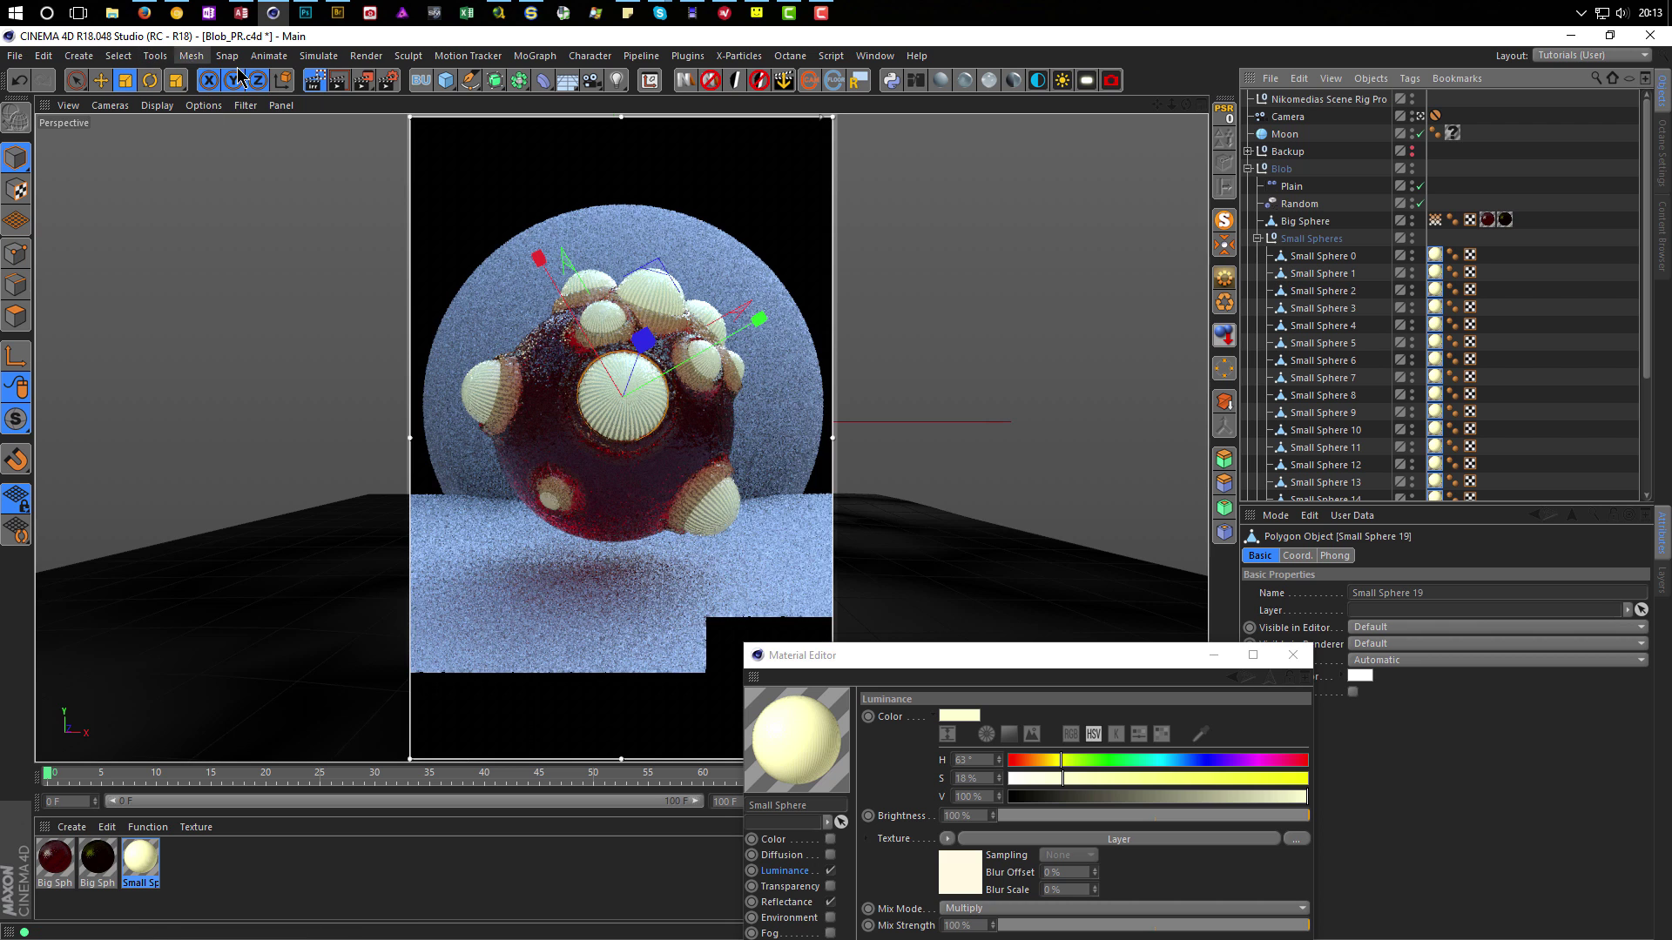
Turn off the interactive render region and leave the scene camera to inspect the front small sphere's mesh up close.
{"action": "left_click", "coordinate": [314, 81]}
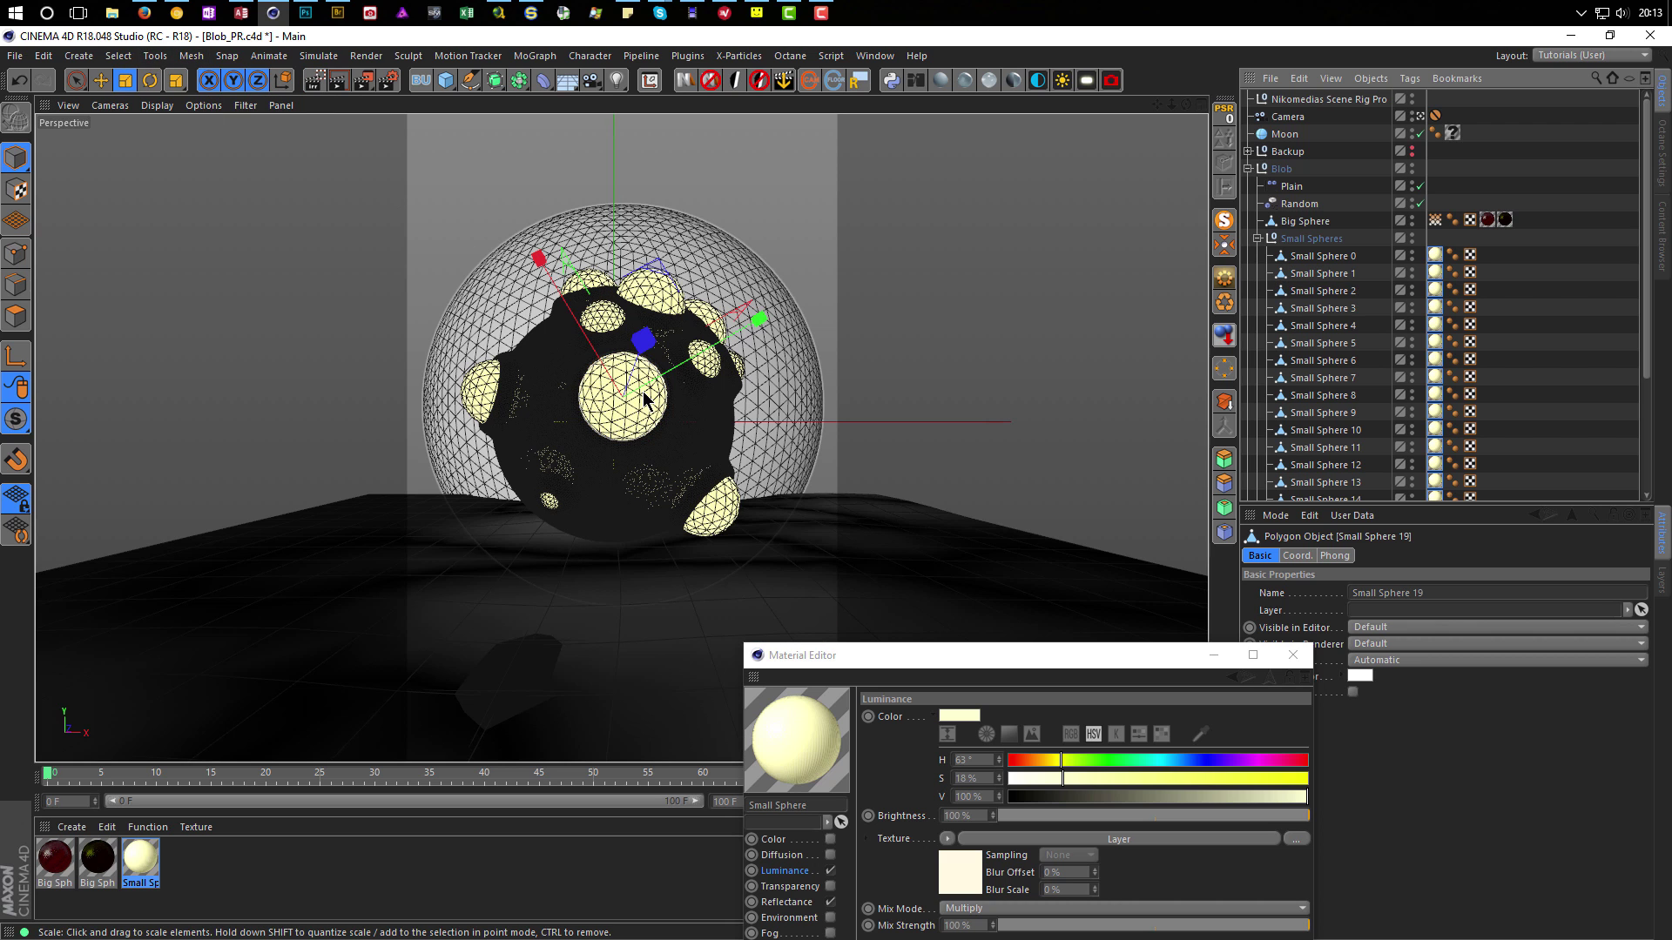
{"action": "left_click", "coordinate": [1419, 114]}
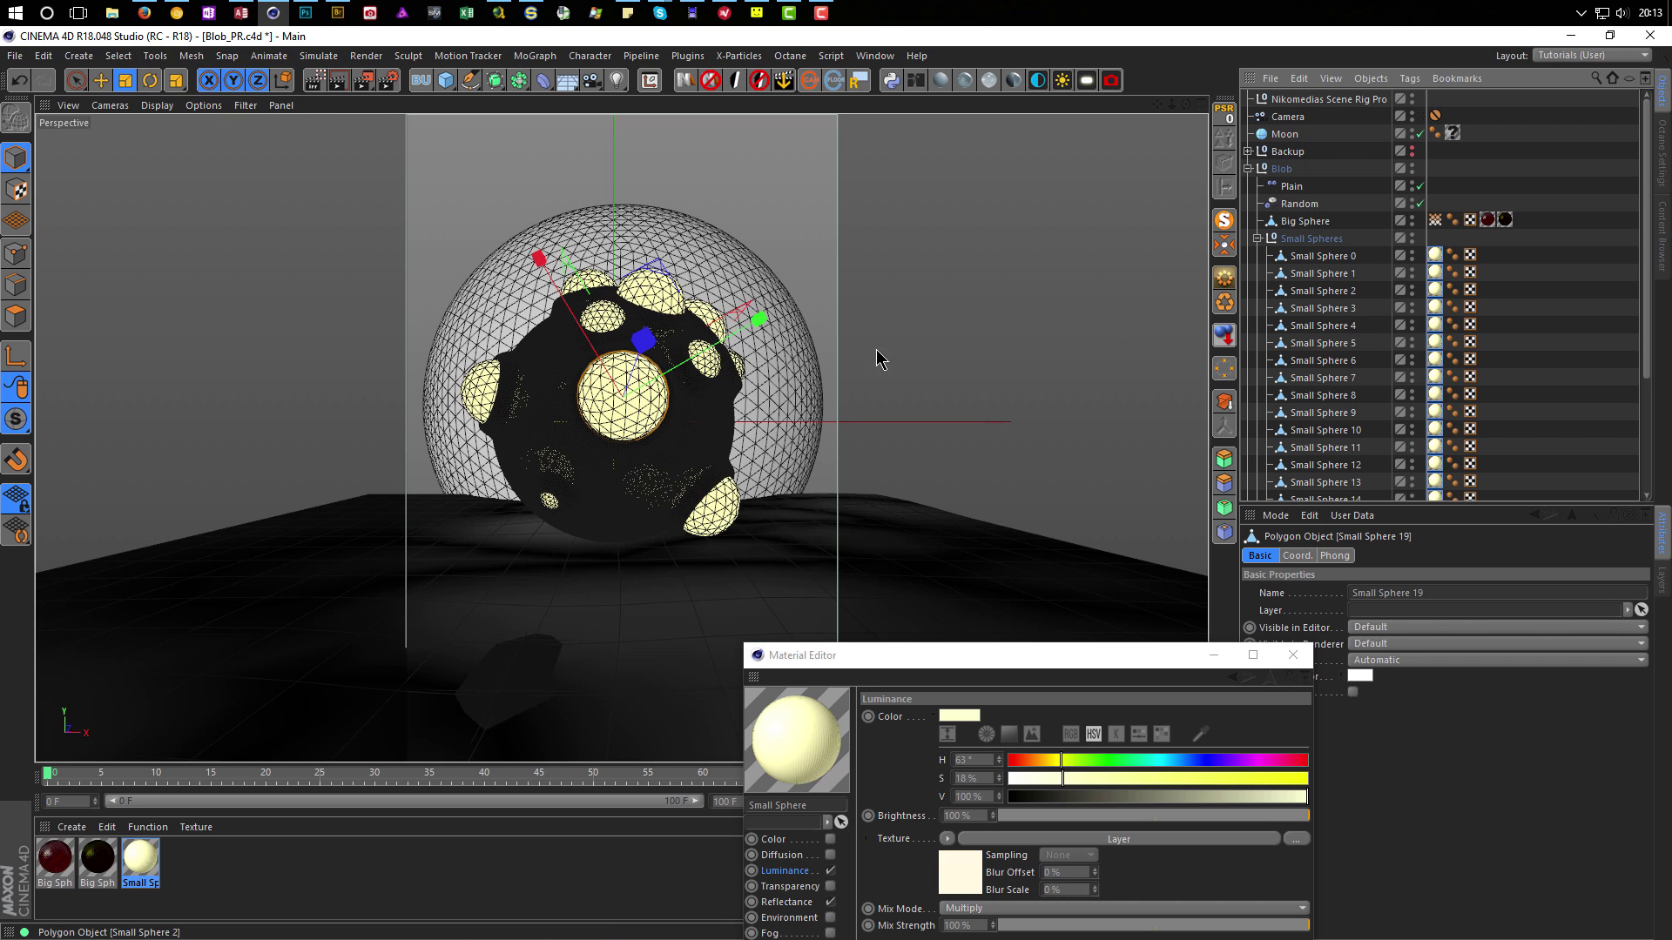
{"action": "right_click_drag", "start_coordinate": [616, 389], "coordinate": [689, 375], "text": "alt"}
{"action": "scroll", "coordinate": [689, 377], "scroll_direction": "up", "scroll_amount": 4}
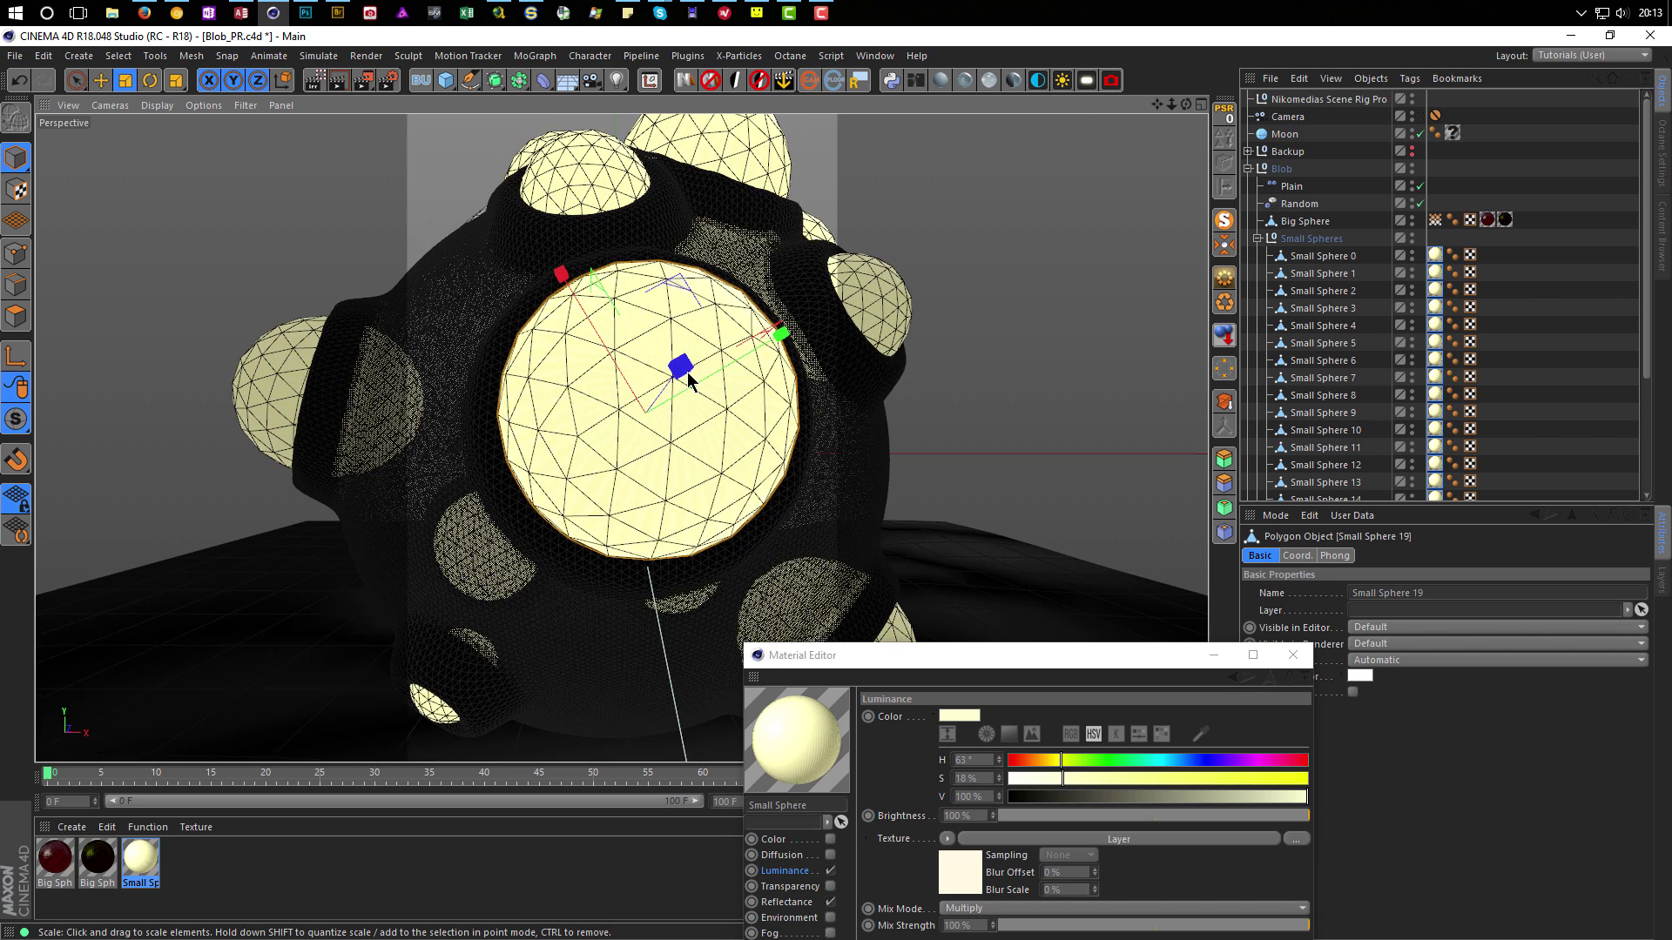
{"action": "scroll", "coordinate": [688, 377], "scroll_direction": "down", "scroll_amount": 4}
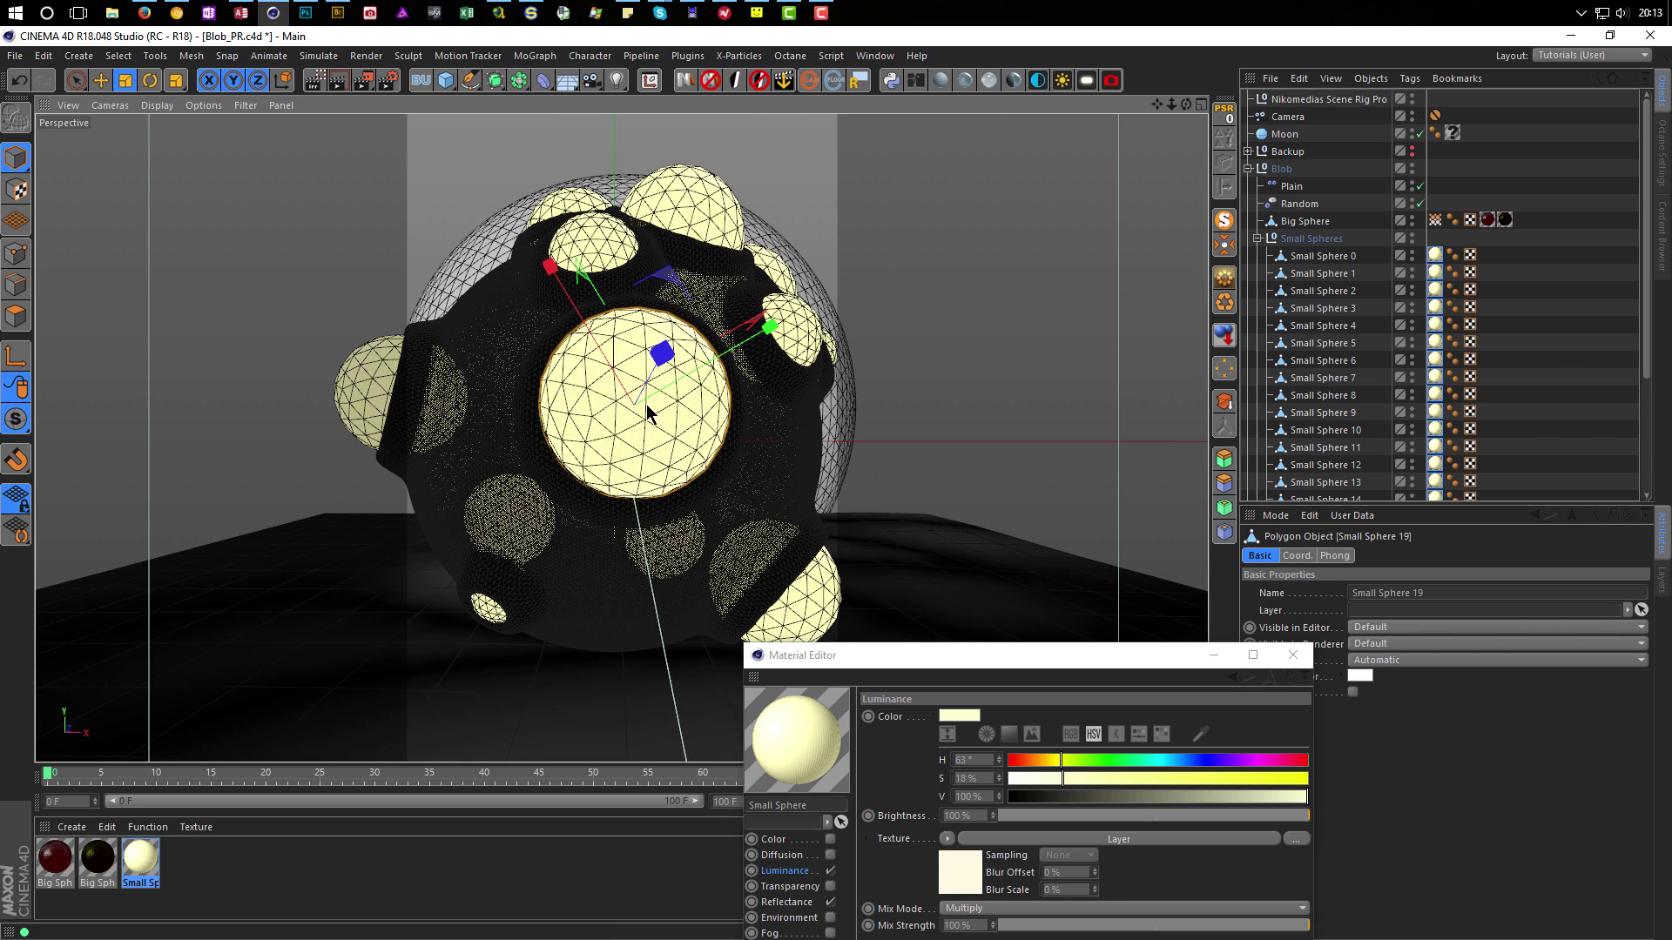
Select all objects from Small Sphere 0 to Small Sphere 19 and switch to polygon mode.
{"action": "left_click", "coordinate": [1341, 256]}
{"action": "scroll", "coordinate": [1340, 270], "scroll_direction": "down", "scroll_amount": 5}
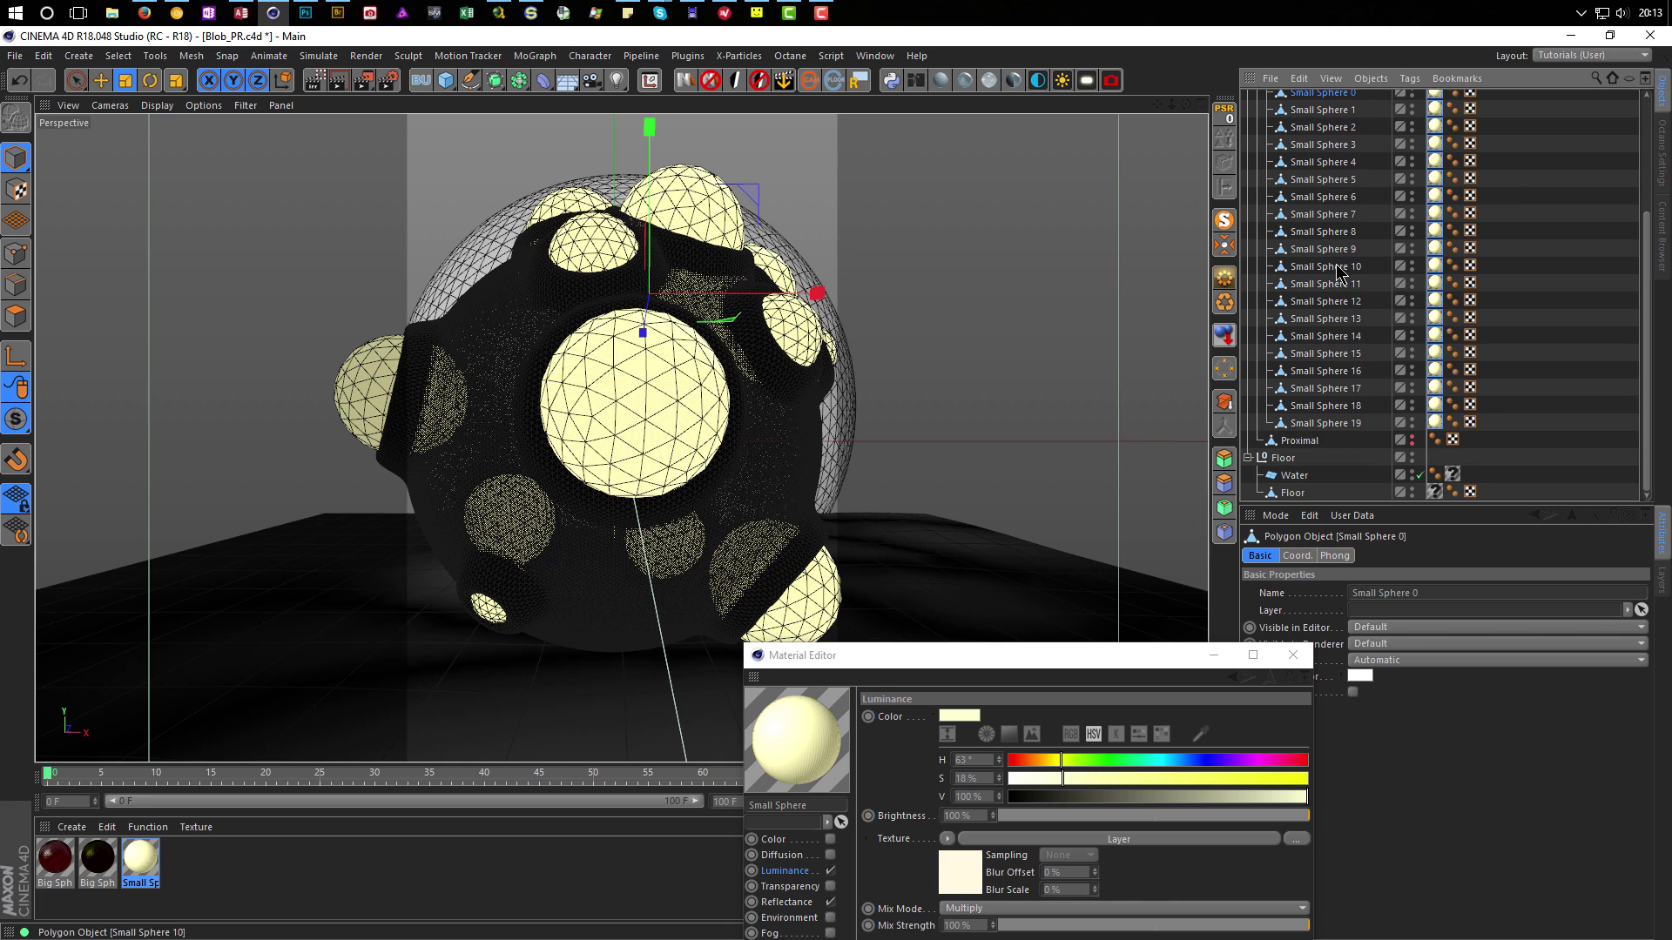
{"action": "left_click", "coordinate": [1323, 423], "text": "shift"}
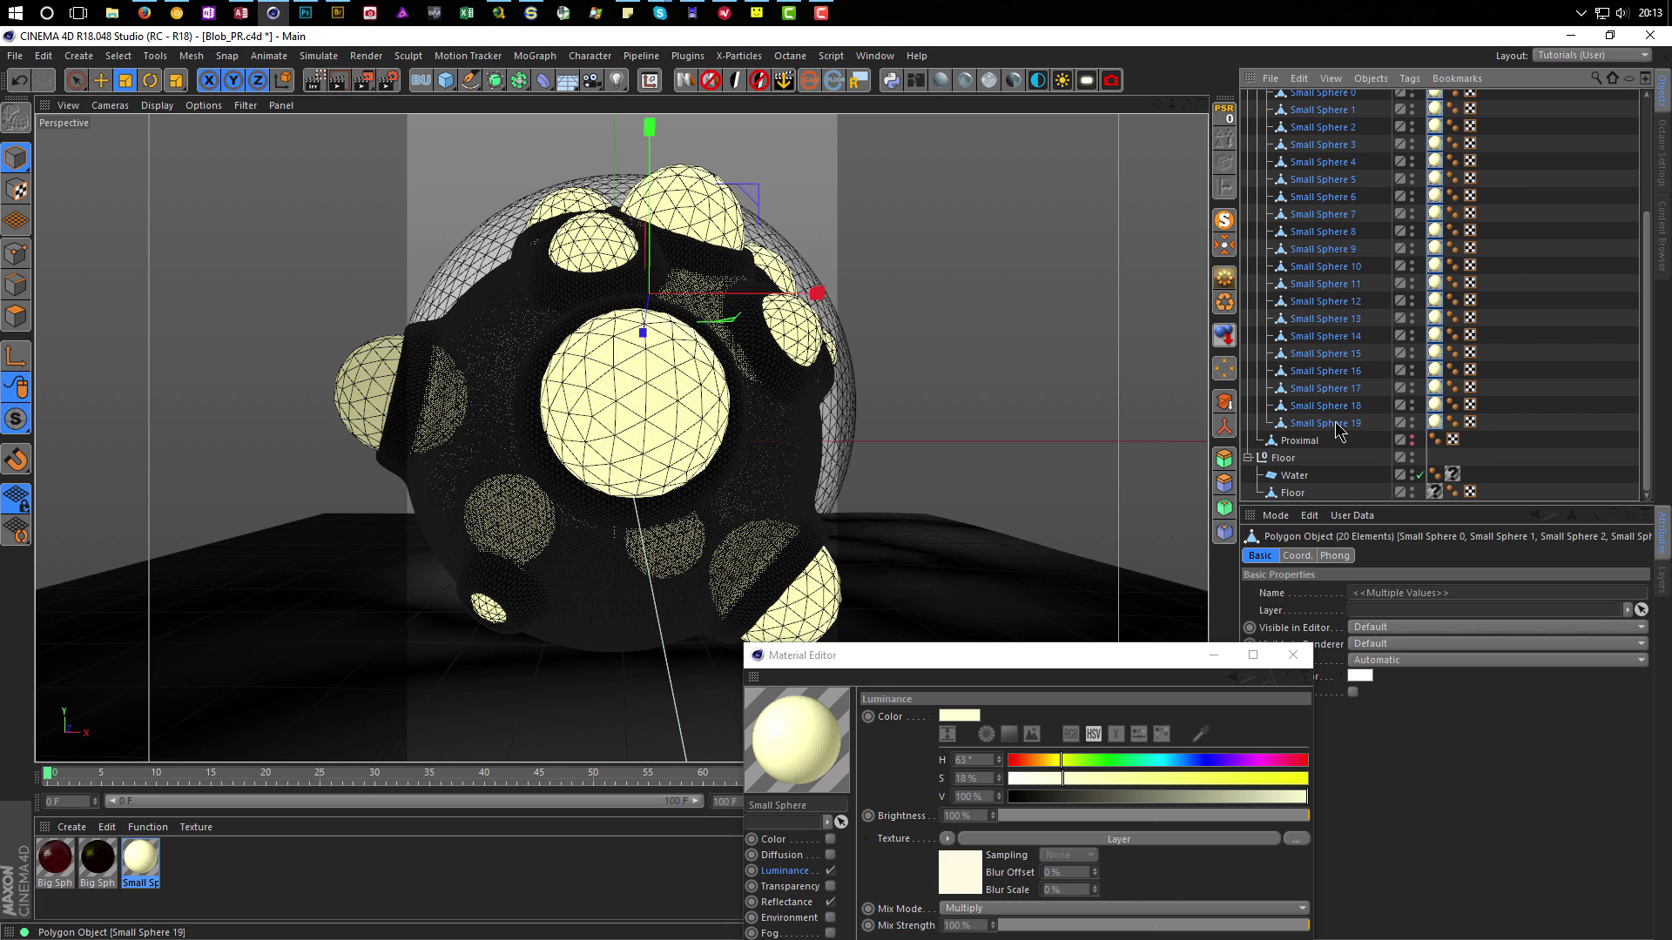
{"action": "left_click", "coordinate": [15, 317]}
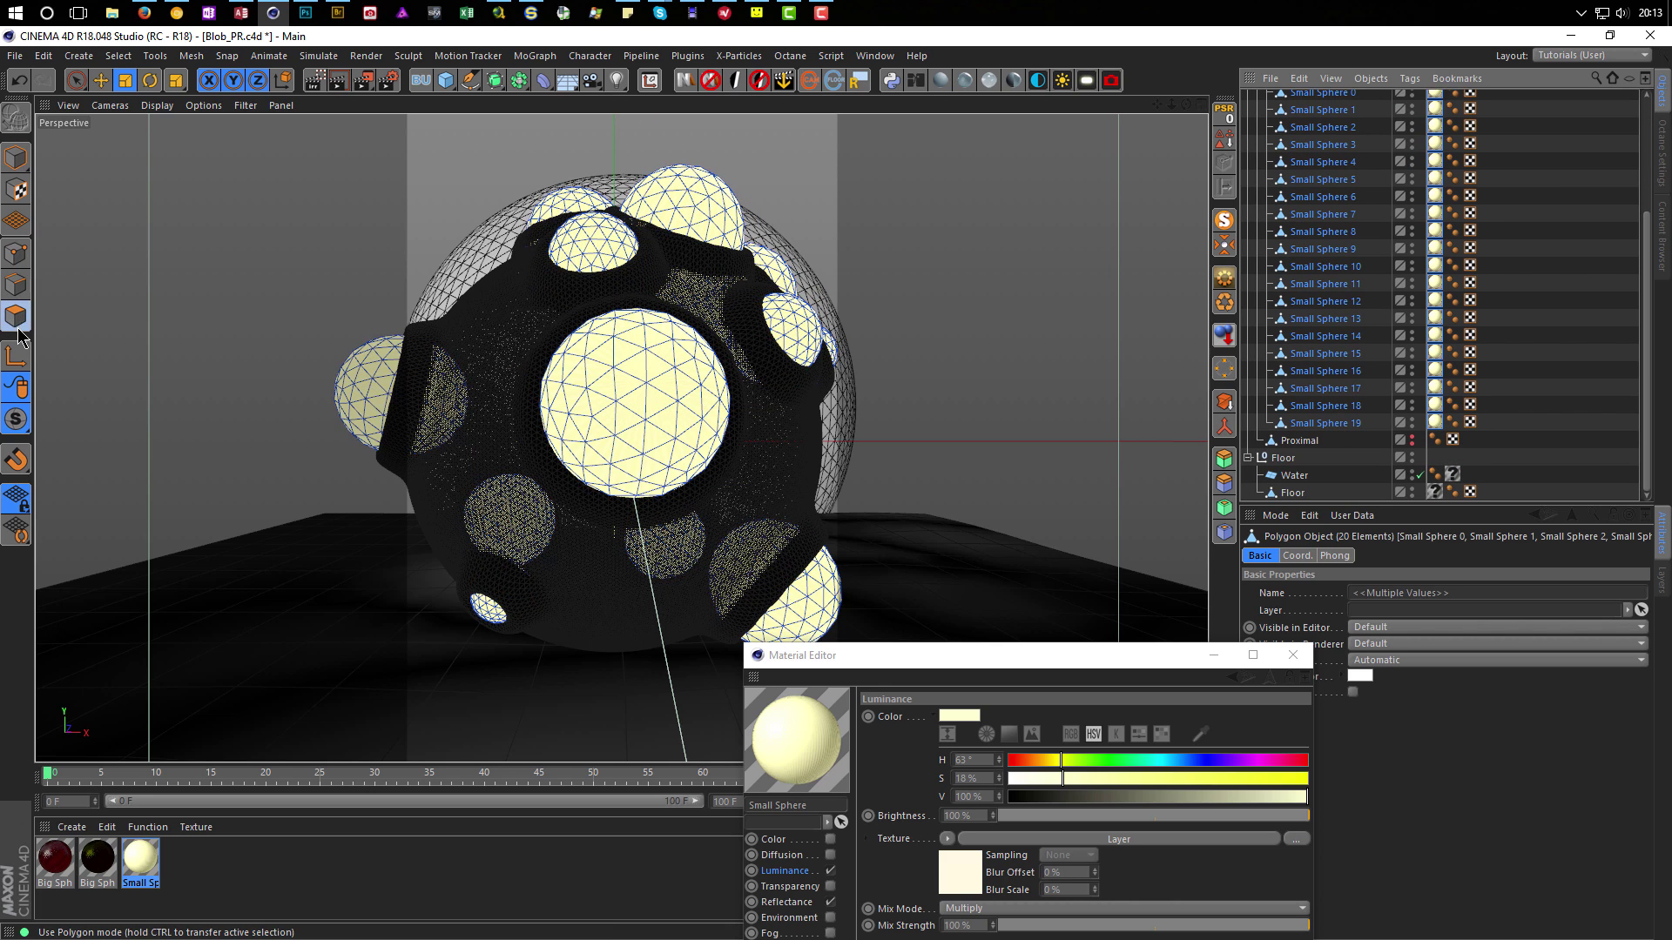
Subdivide the selected small spheres with Smooth Subdivision enabled.
{"action": "right_click", "coordinate": [987, 338]}
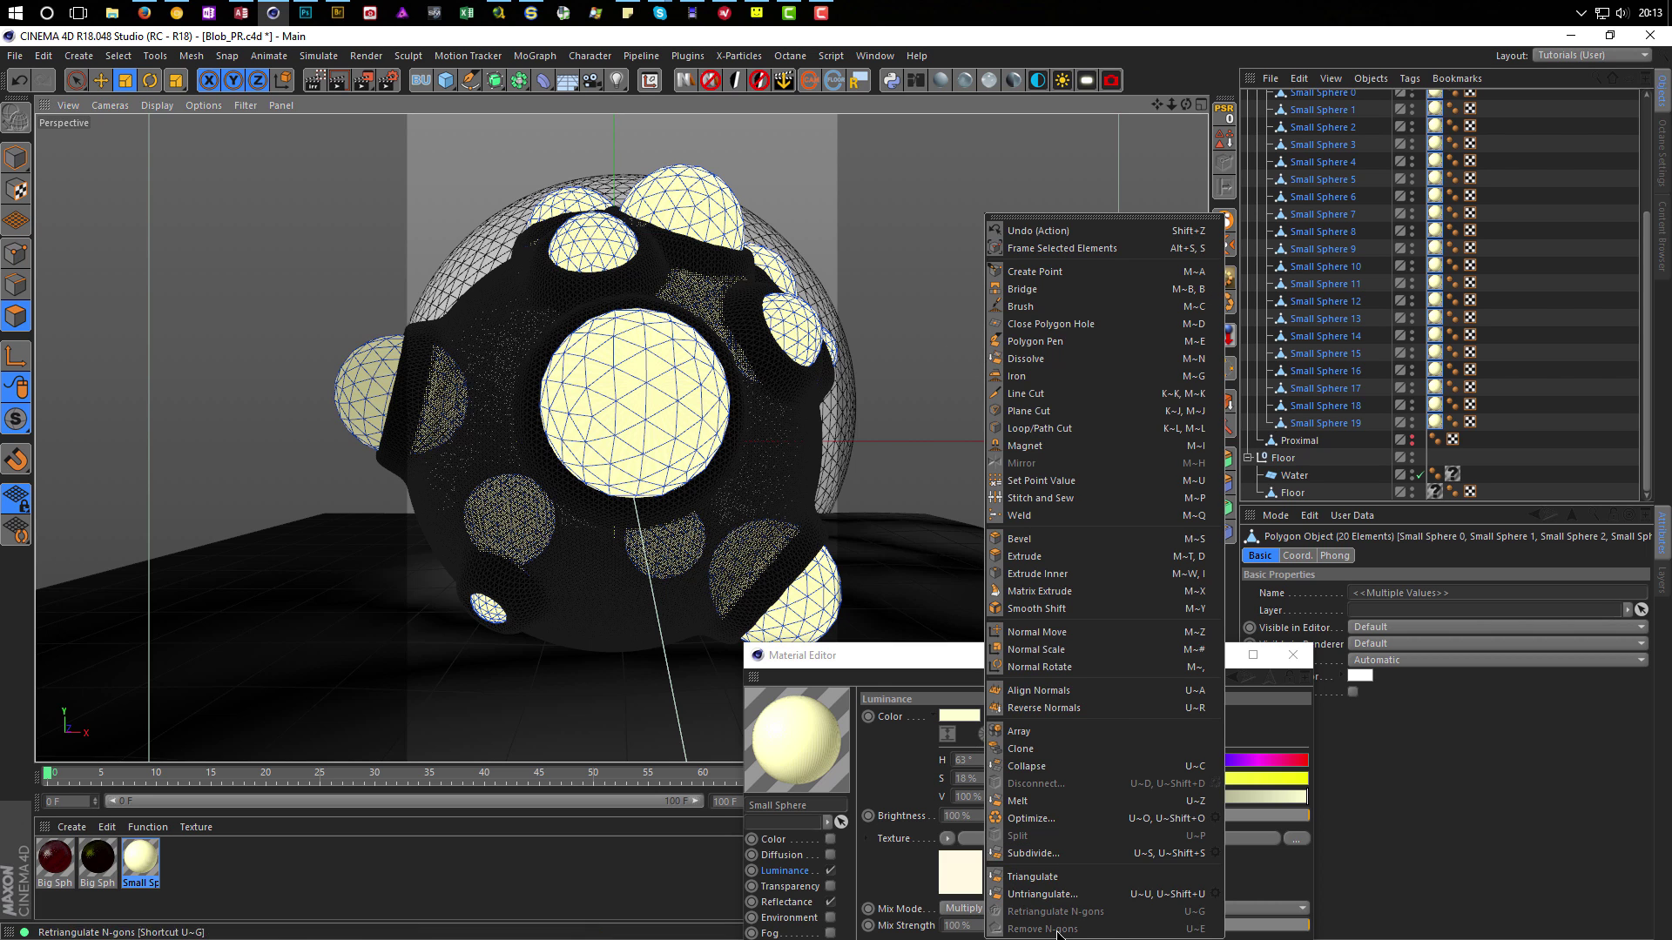
{"action": "left_click", "coordinate": [1216, 854]}
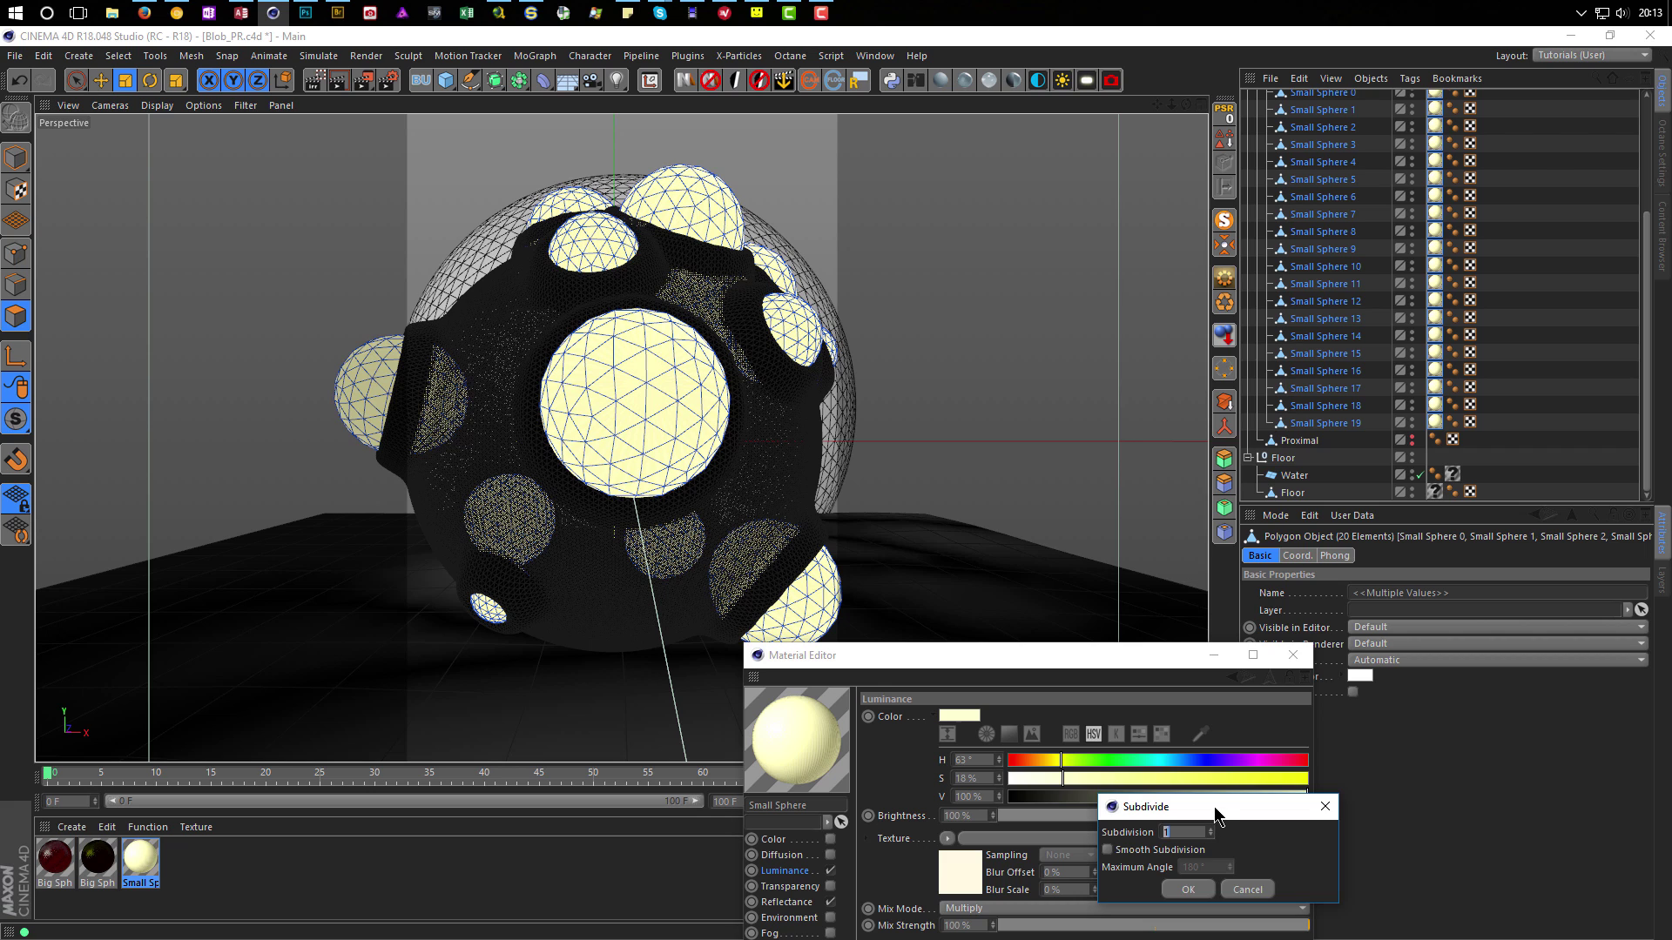
{"action": "left_click_drag", "start_coordinate": [1216, 815], "coordinate": [1121, 371]}
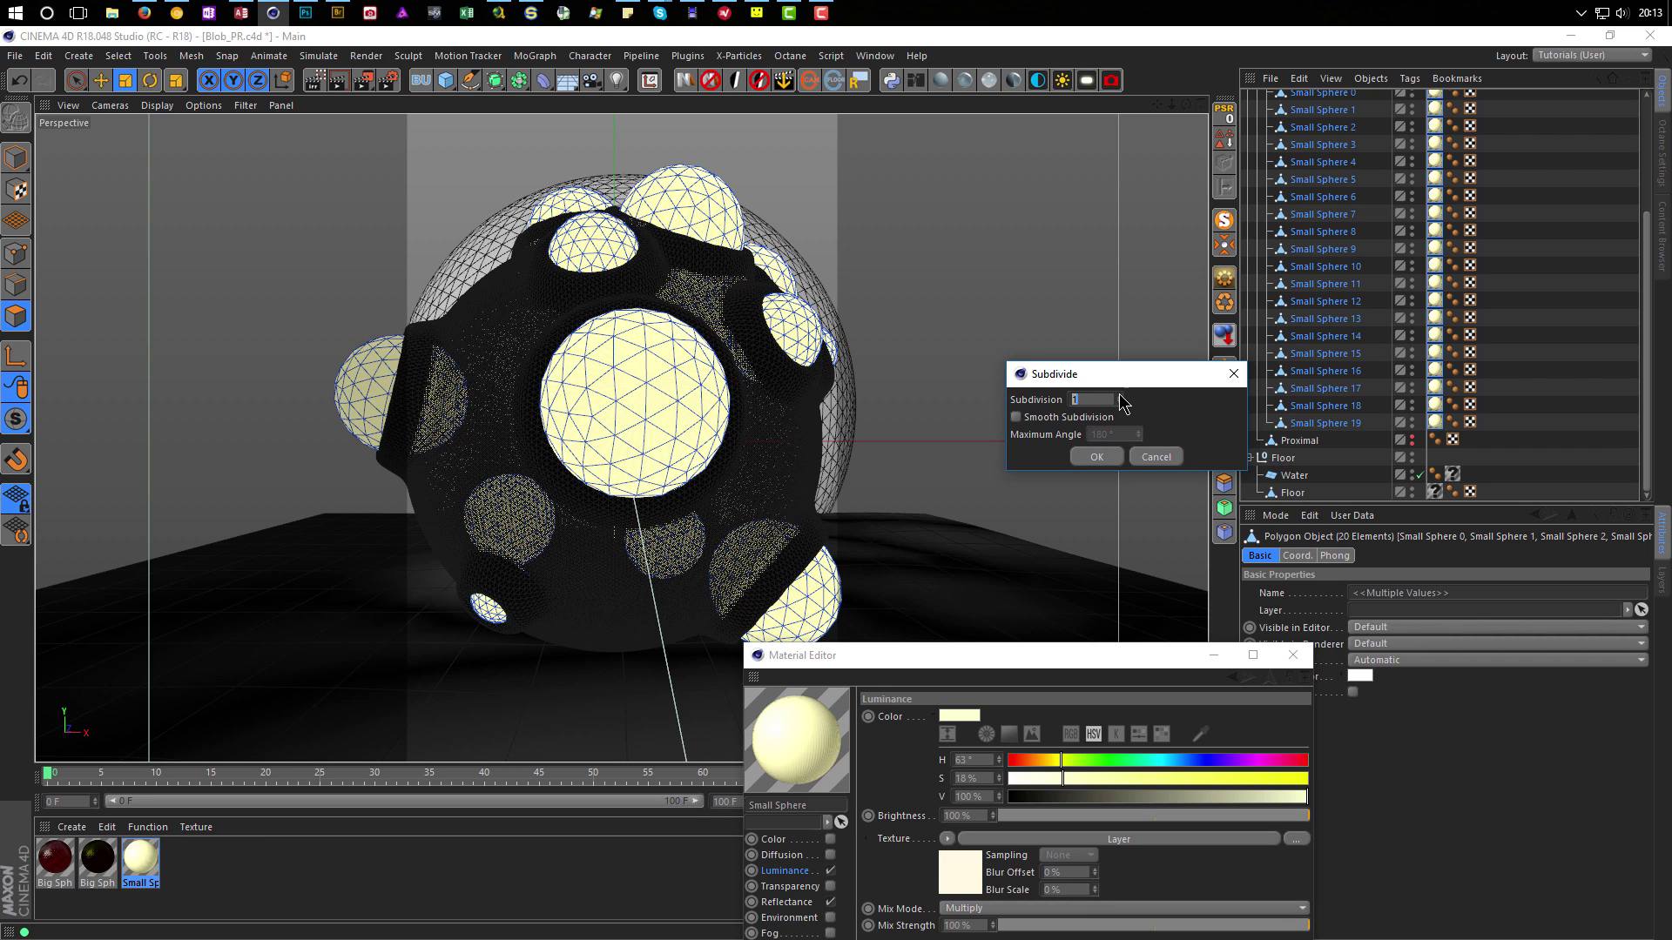
{"action": "left_click", "coordinate": [1016, 417]}
{"action": "left_click", "coordinate": [1095, 457]}
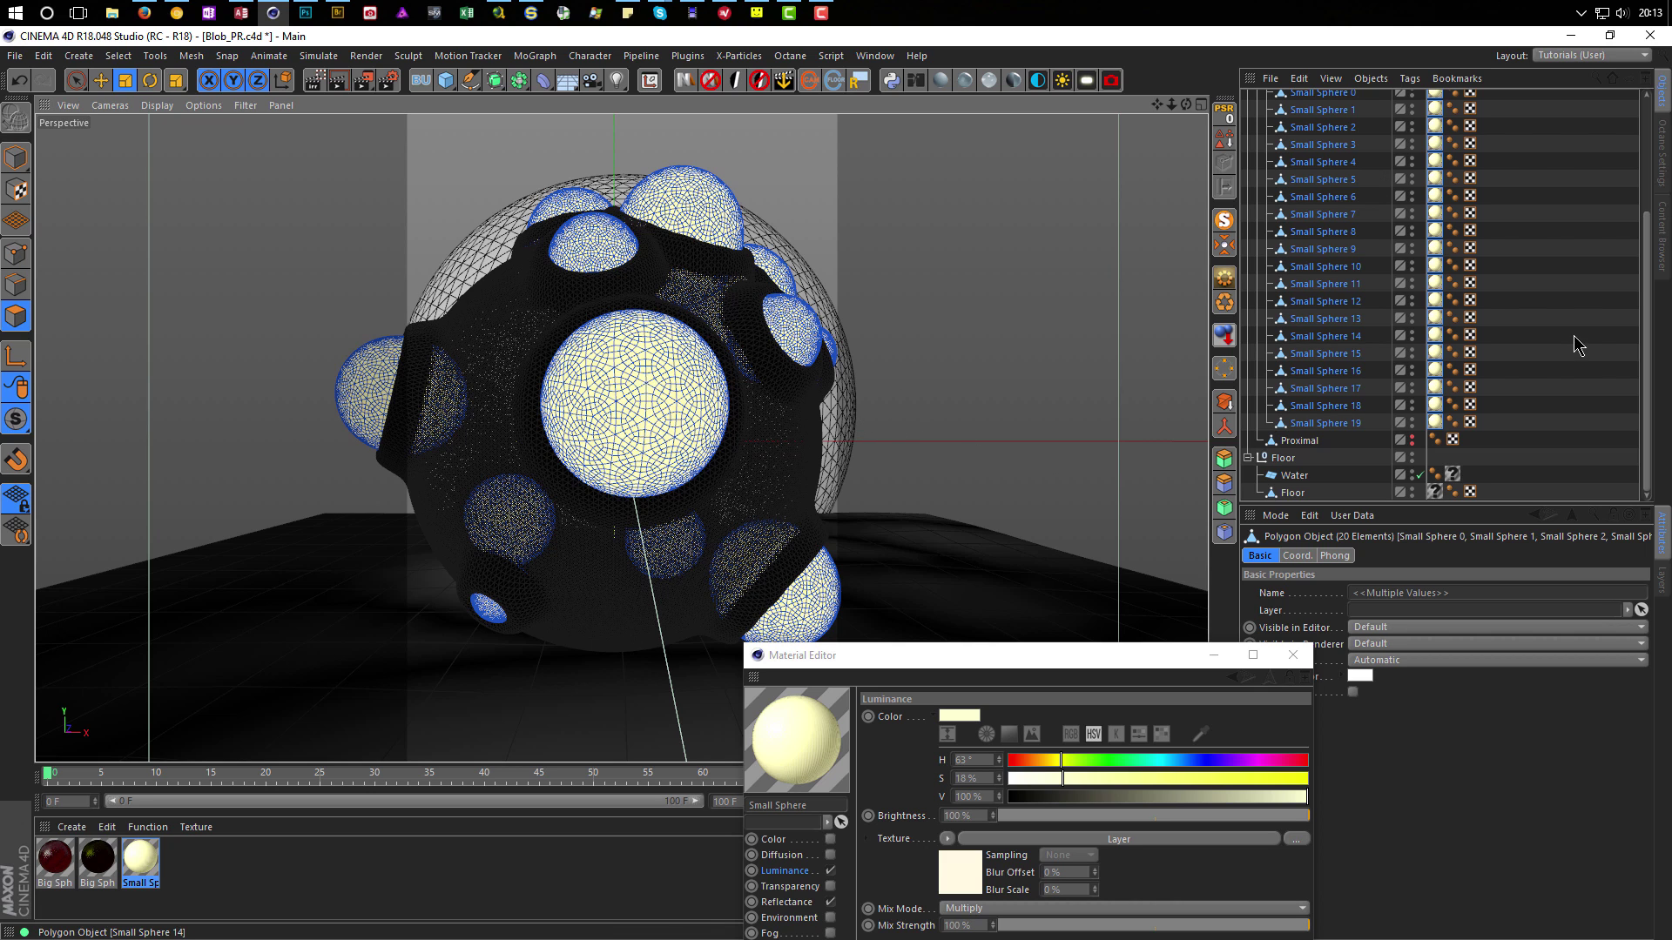
Return to the scene camera and model mode, restart the interactive render region, and select the Big Sphere.
{"action": "scroll", "coordinate": [1648, 196], "scroll_direction": "up", "scroll_amount": 2}
{"action": "scroll", "coordinate": [1648, 196], "scroll_direction": "up", "scroll_amount": 5}
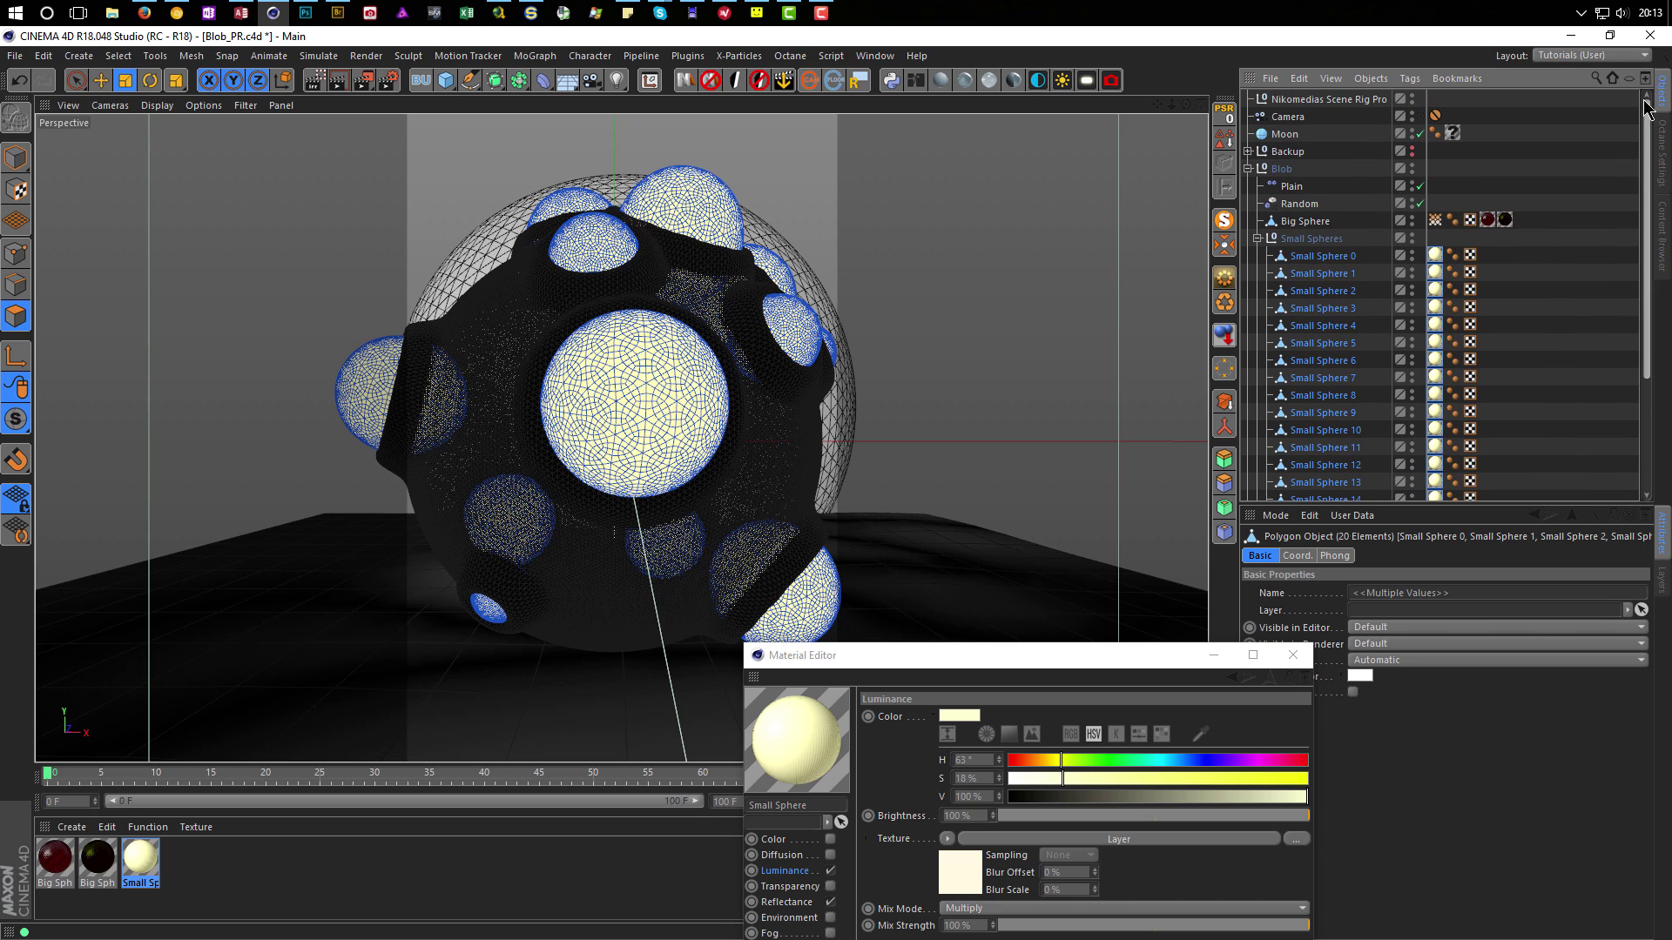
{"action": "left_click", "coordinate": [1420, 116]}
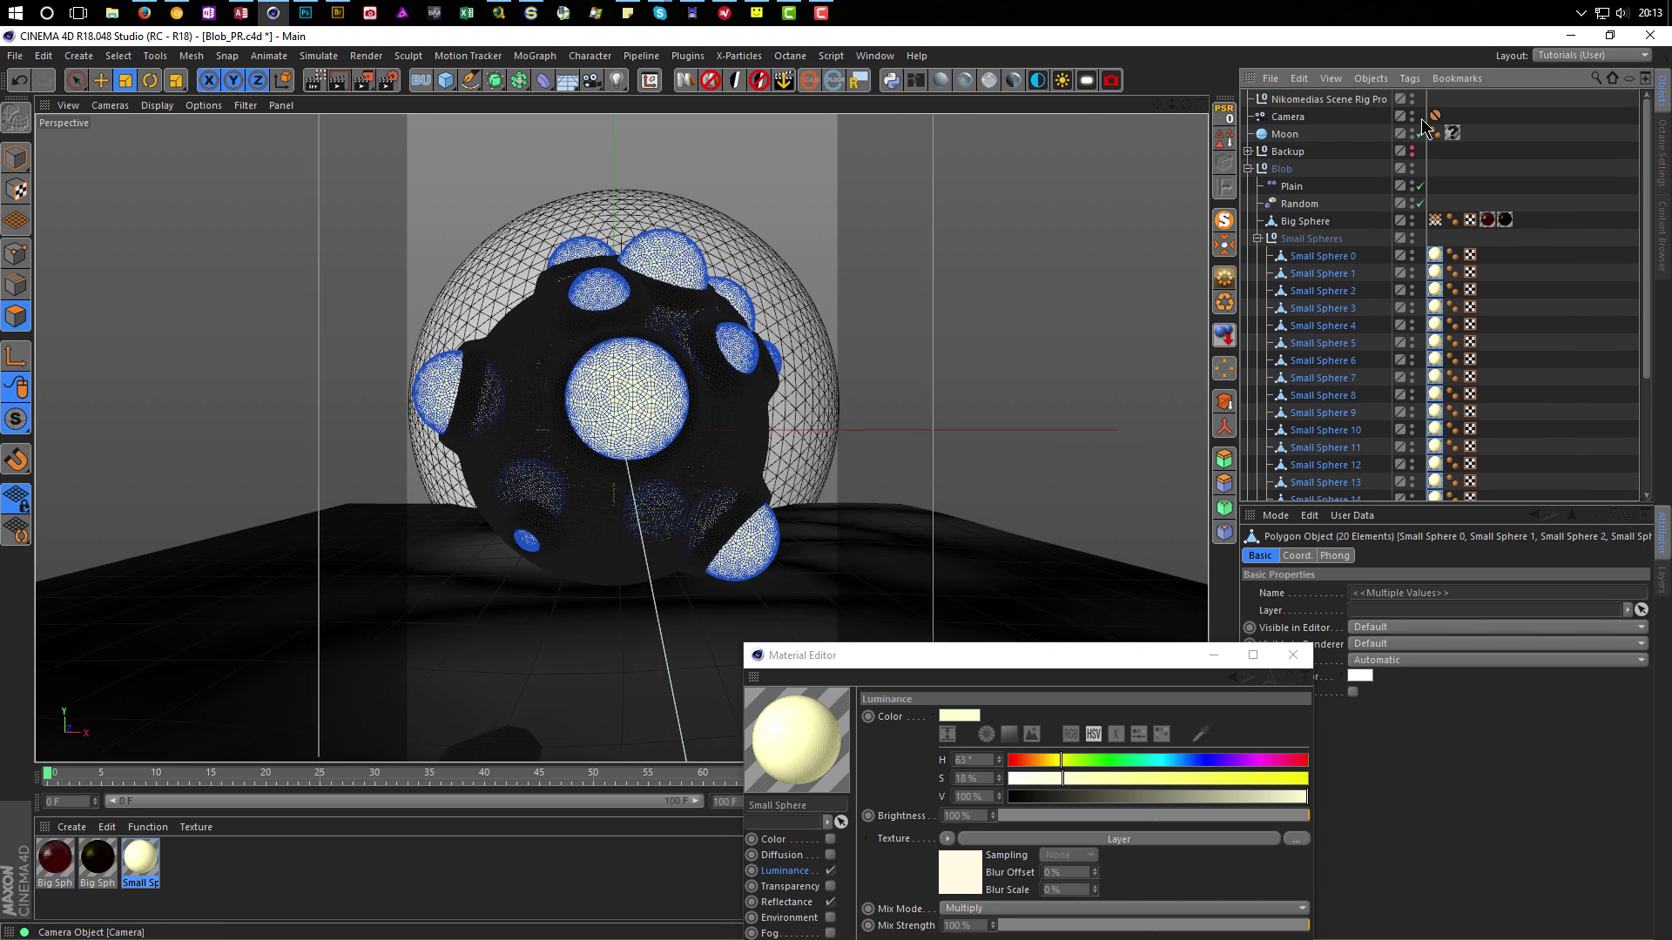
{"action": "left_click", "coordinate": [16, 157]}
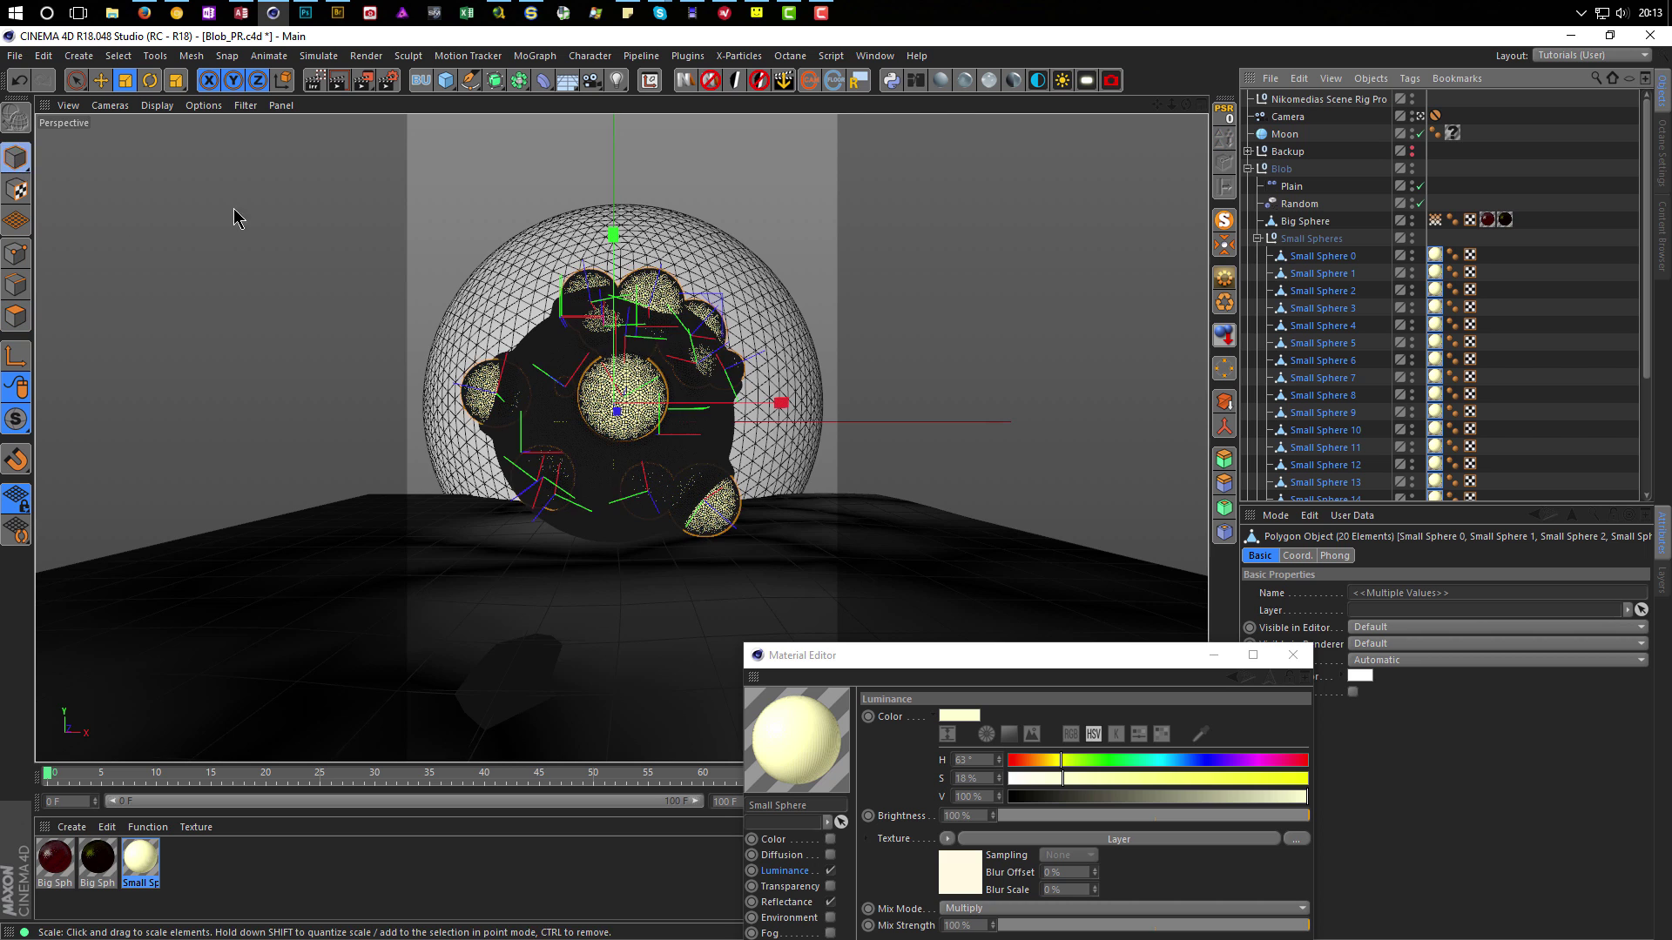
{"action": "left_click", "coordinate": [315, 81]}
{"action": "left_click", "coordinate": [1305, 221]}
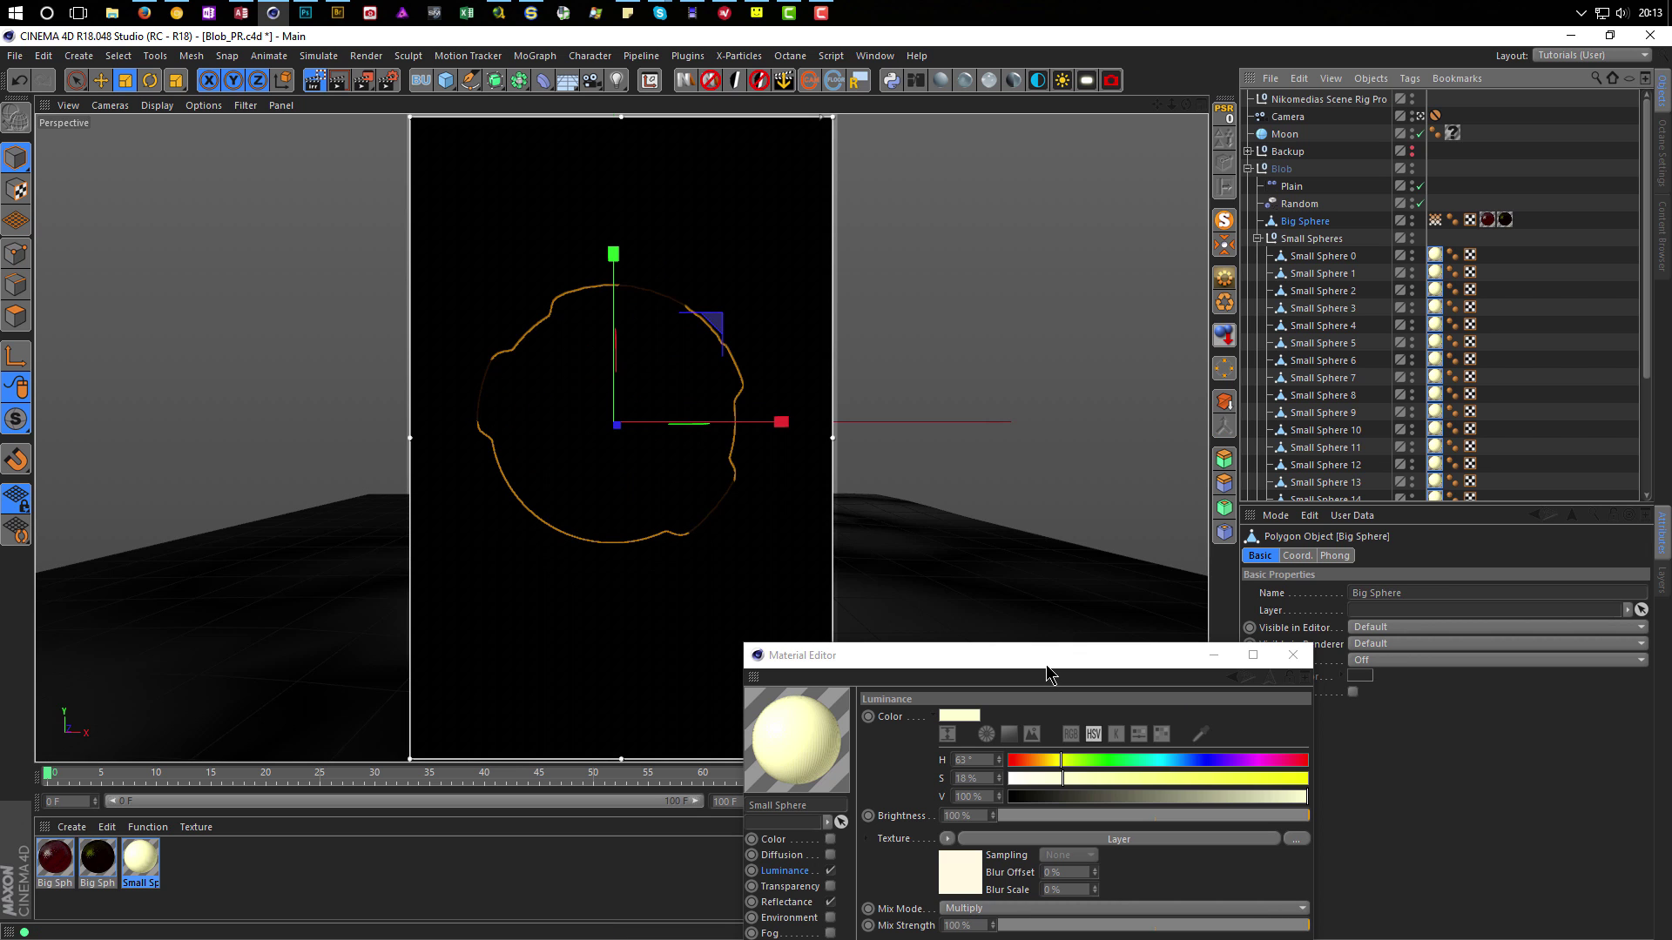
Open the Checkerboard shader in the Small Sphere material's luminance layers to check its U and V frequencies.
{"action": "left_click_drag", "start_coordinate": [1056, 657], "coordinate": [1217, 232]}
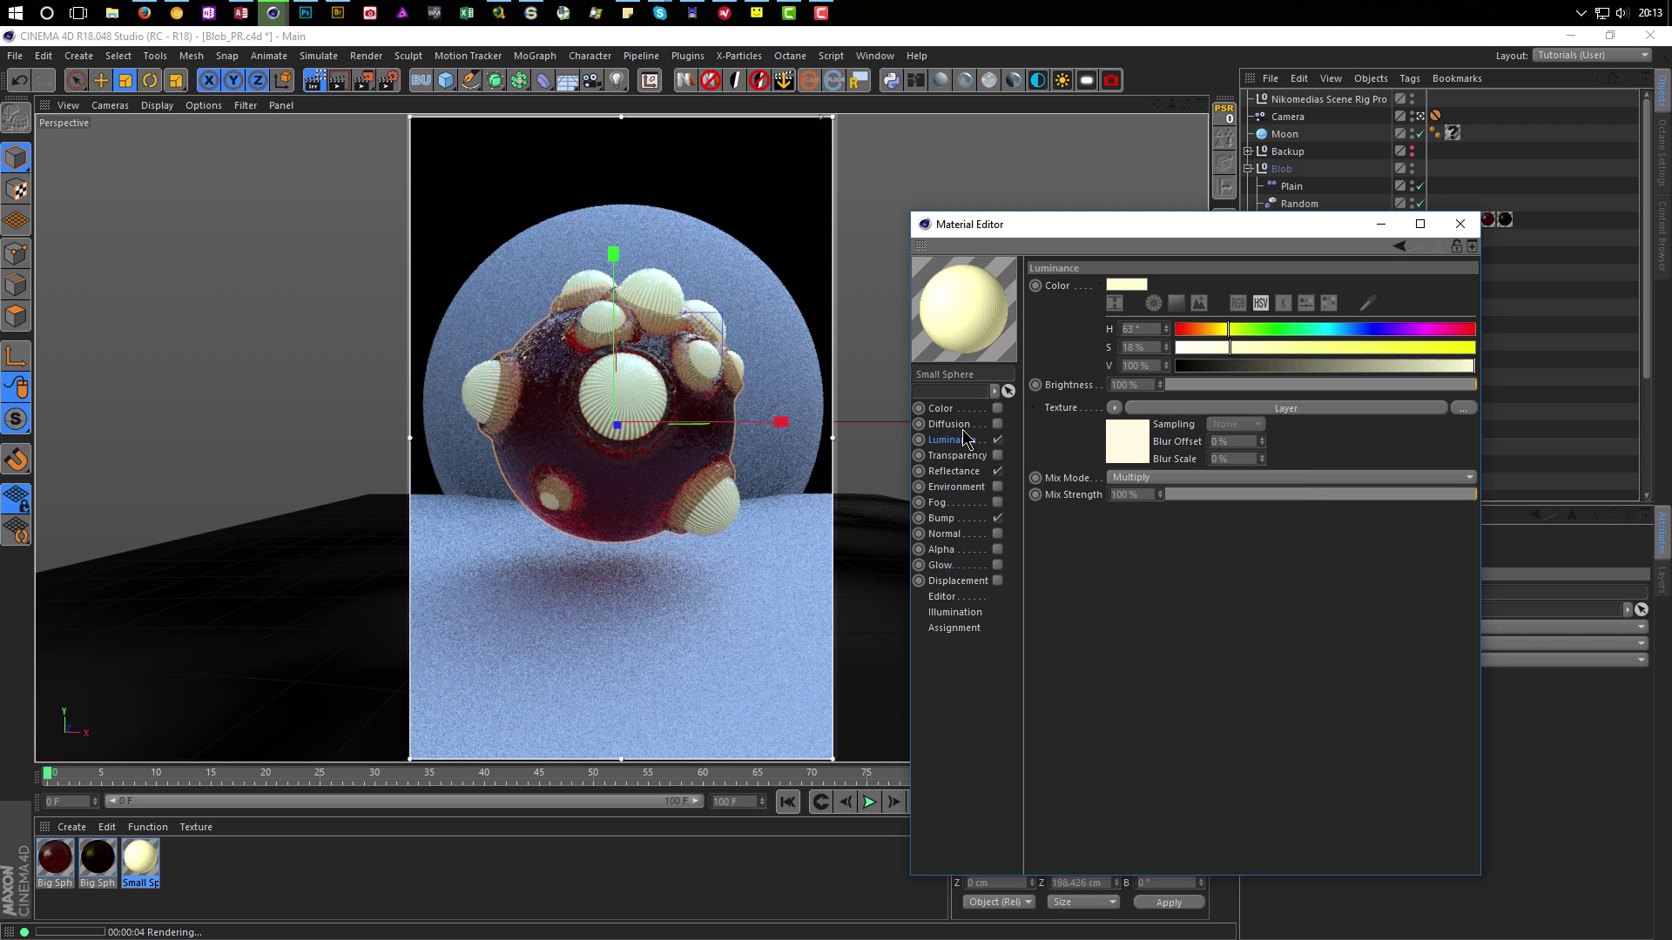
{"action": "left_click", "coordinate": [998, 471]}
{"action": "left_click", "coordinate": [1123, 453]}
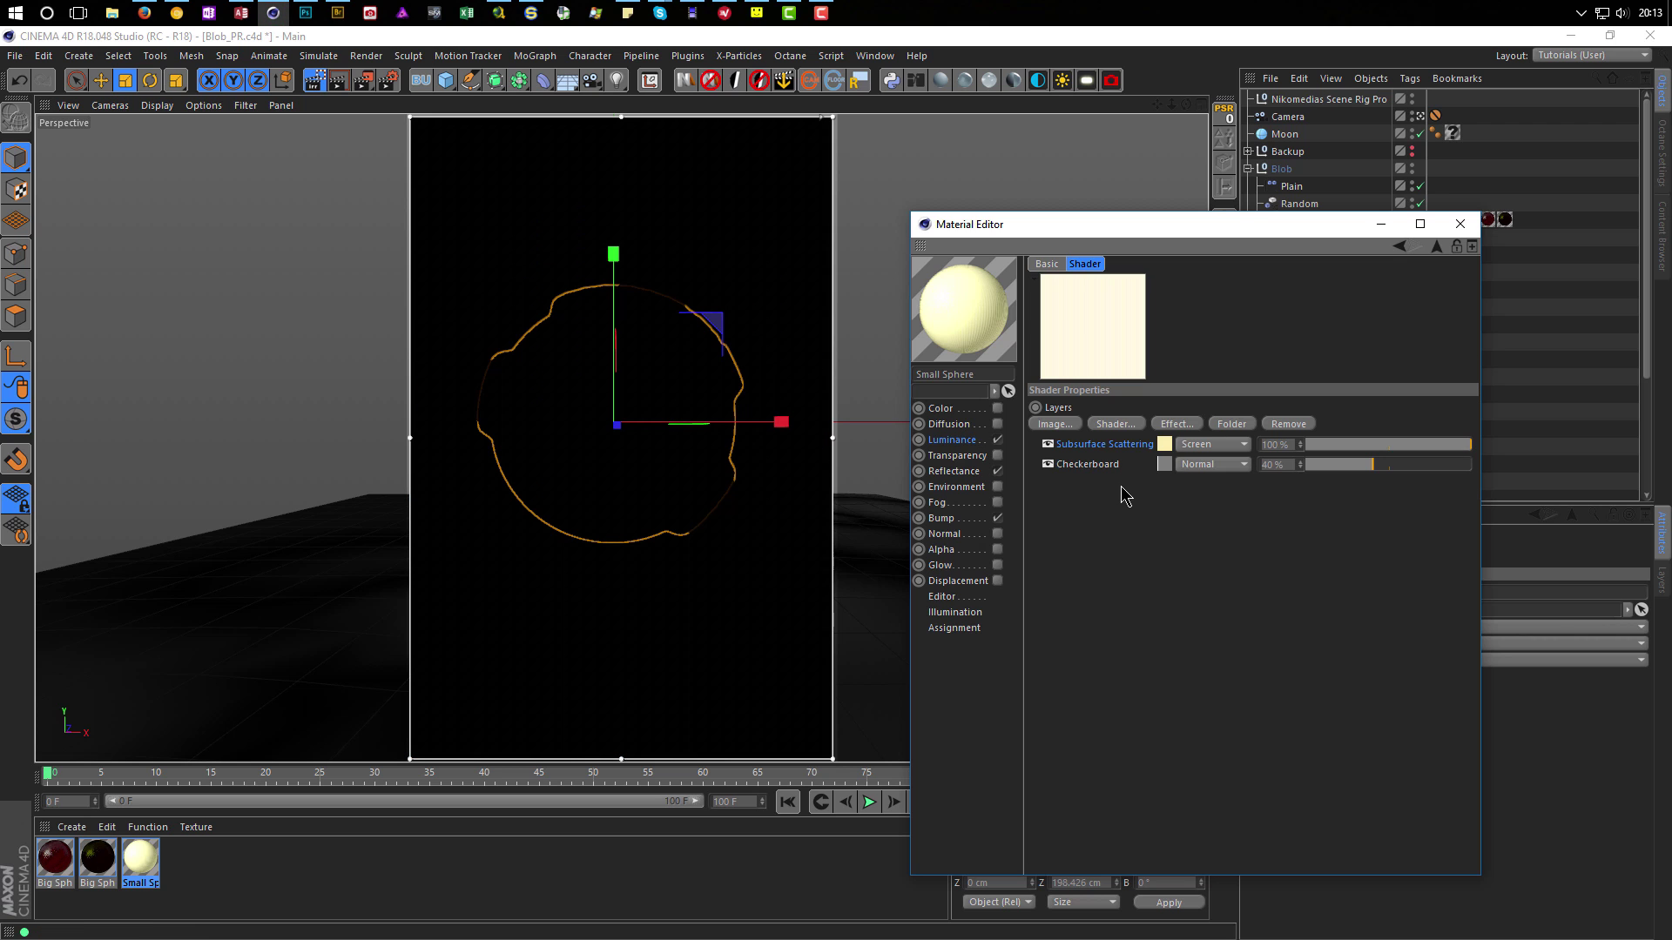
{"action": "left_click", "coordinate": [1075, 468]}
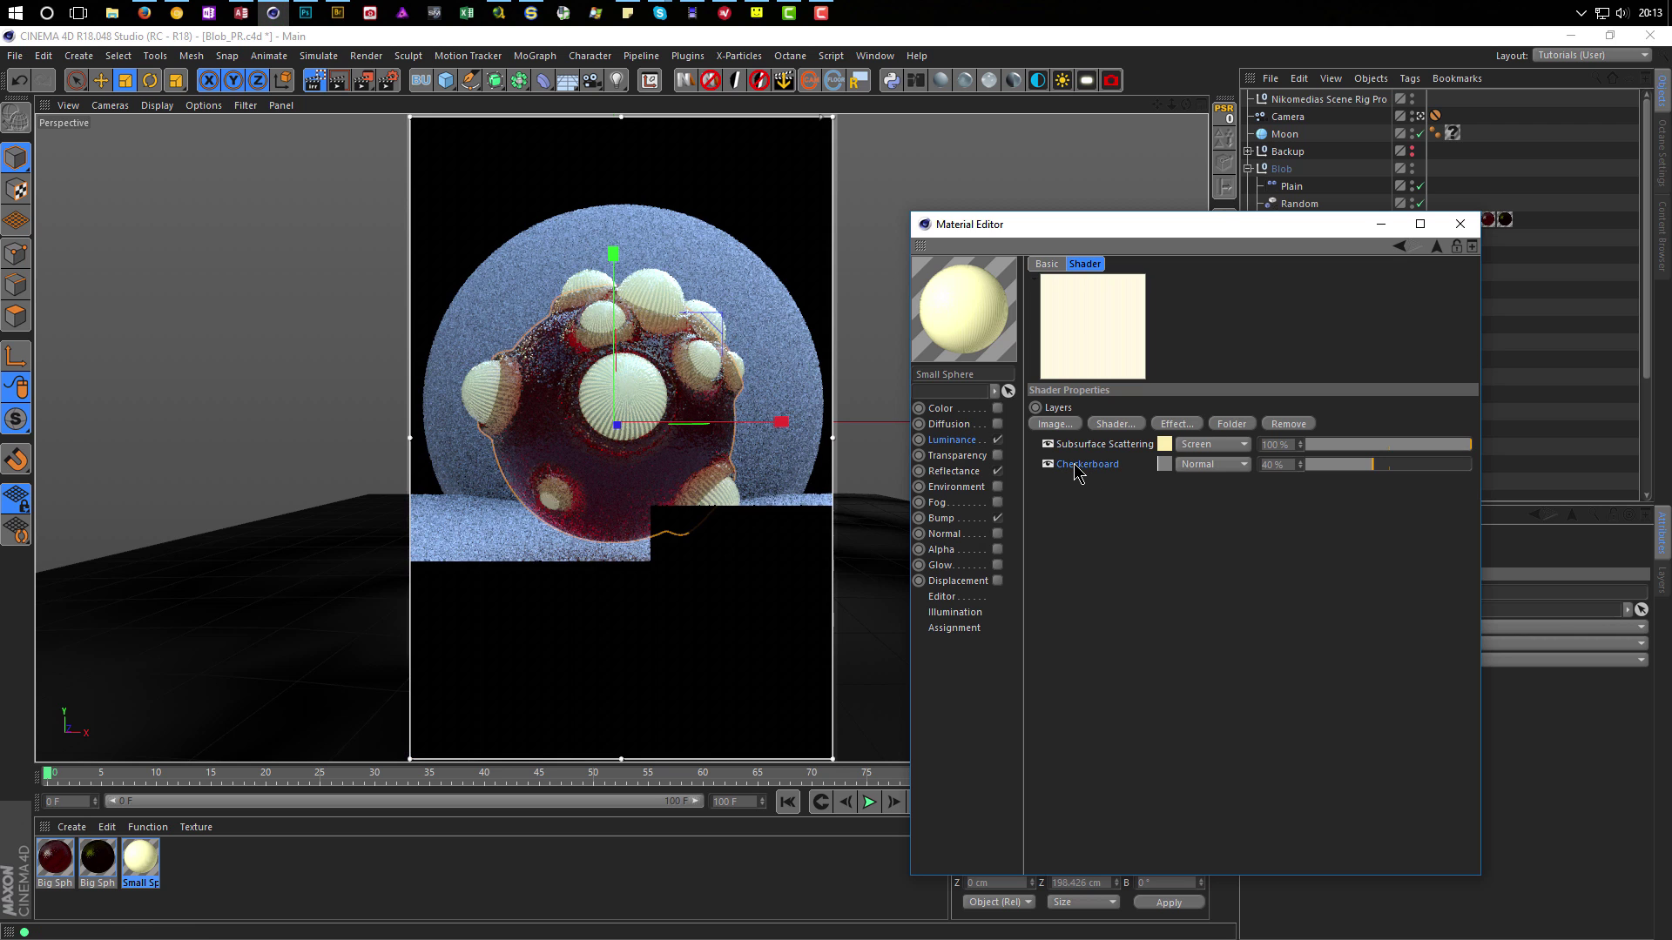
{"action": "left_click", "coordinate": [1164, 464]}
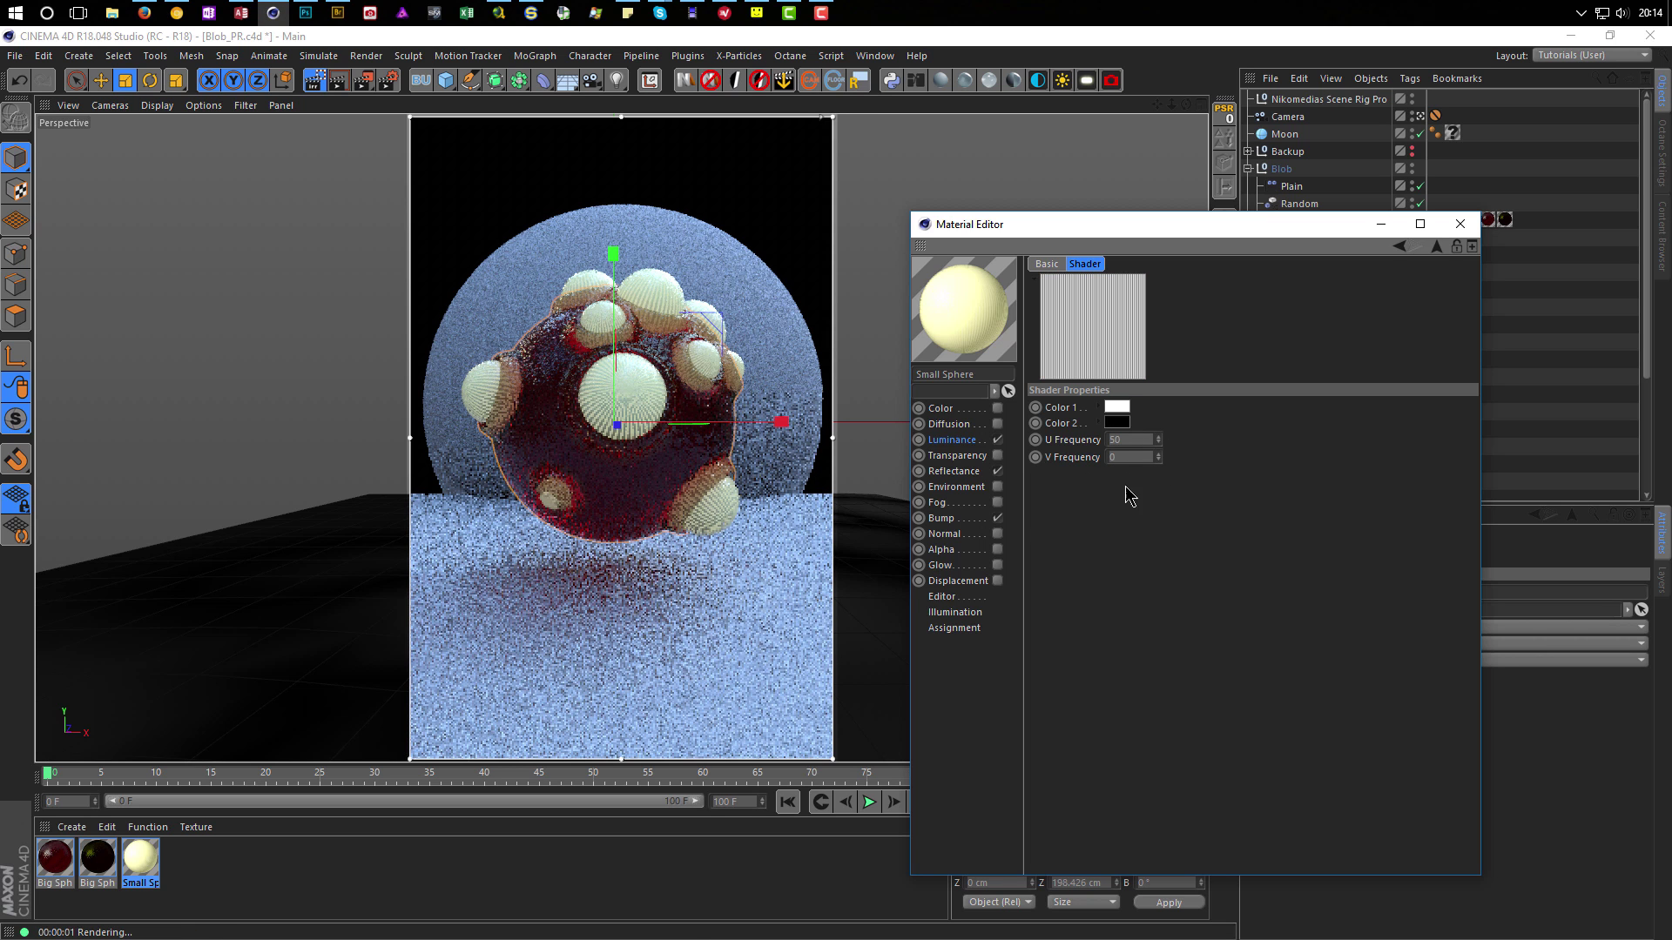
Enable the Small Sphere material's Displacement channel and load a Checkerboard shader as its texture.
{"action": "left_click", "coordinate": [998, 581]}
{"action": "left_click", "coordinate": [1097, 344]}
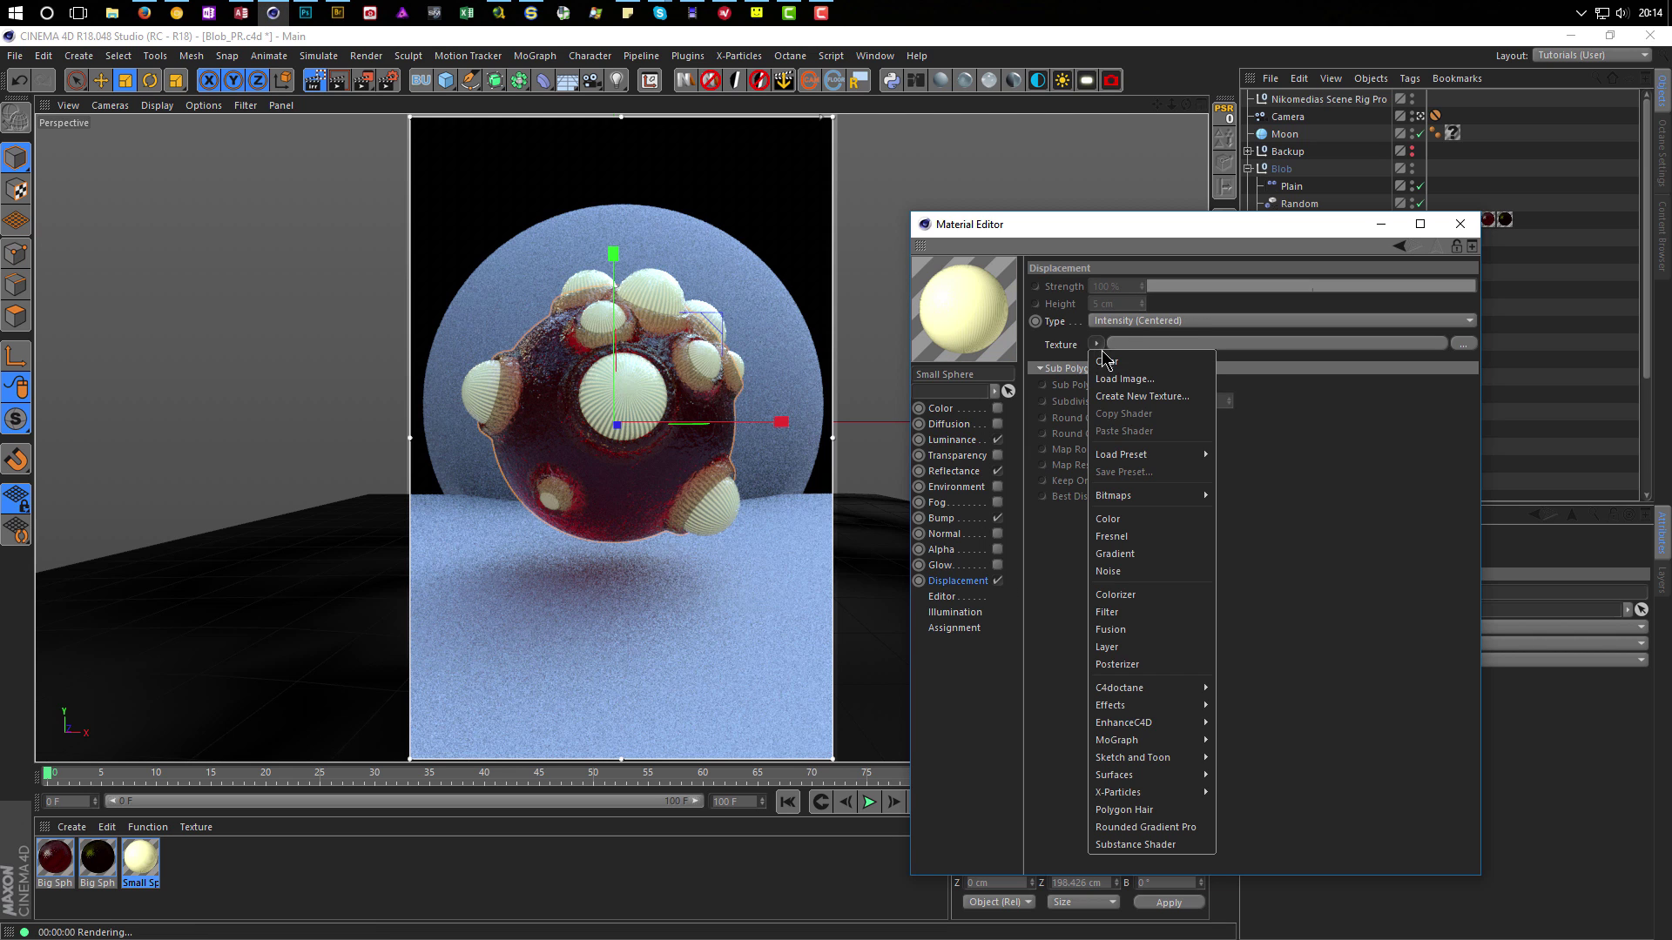
{"action": "mouse_move", "coordinate": [1137, 774]}
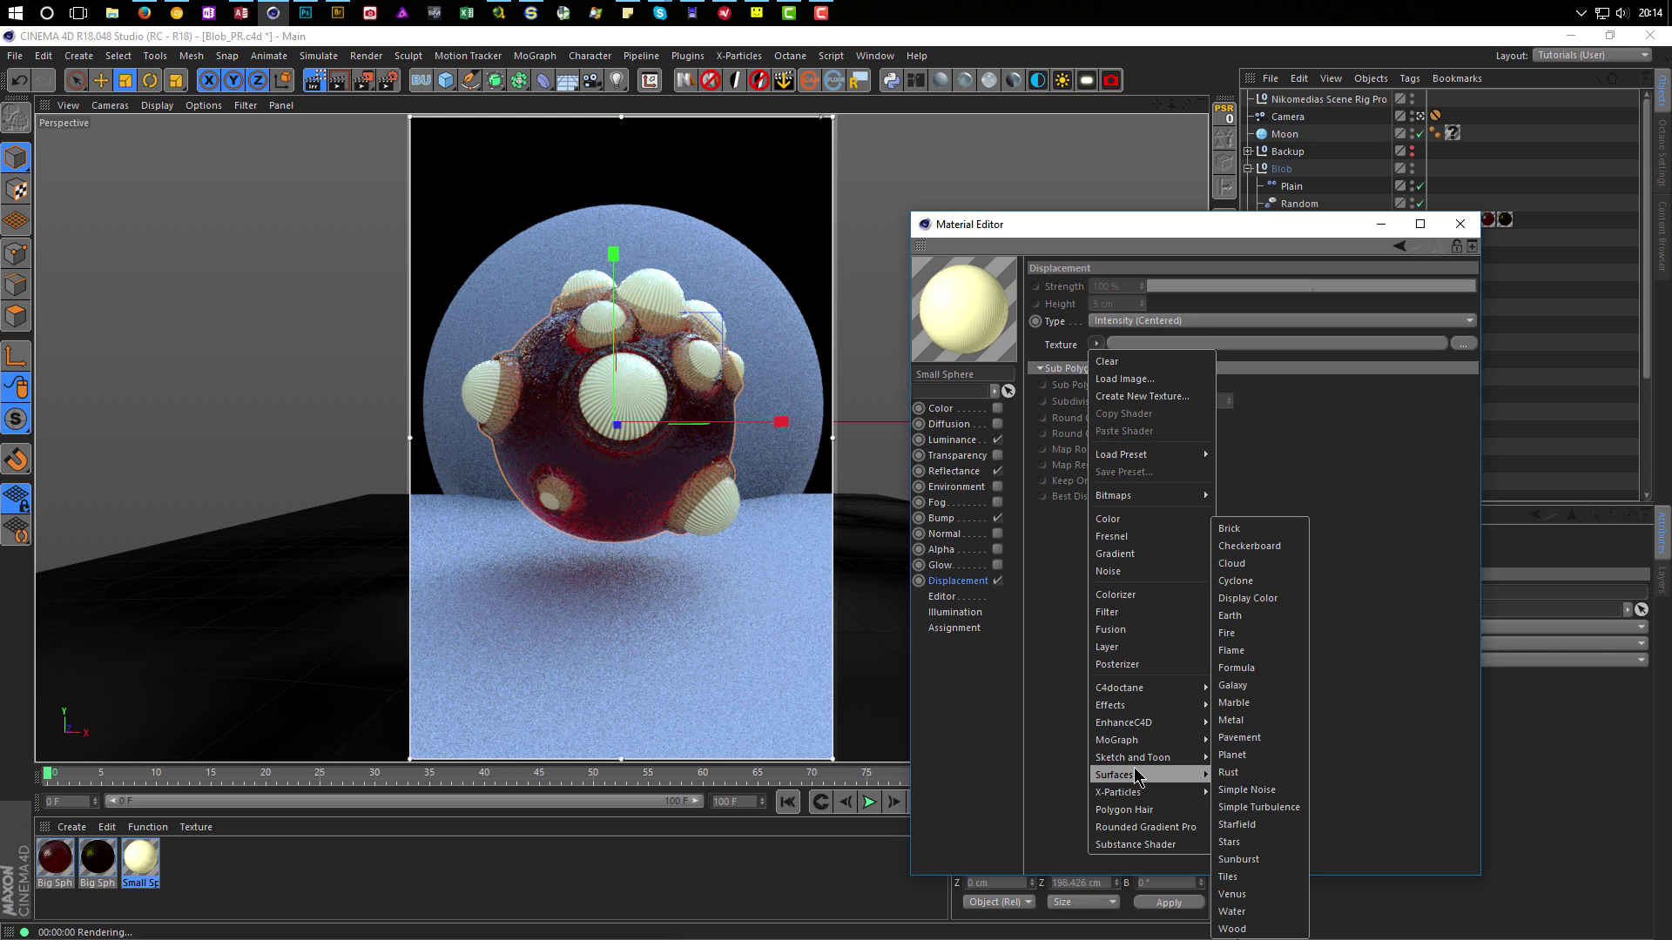
{"action": "left_click", "coordinate": [1266, 548]}
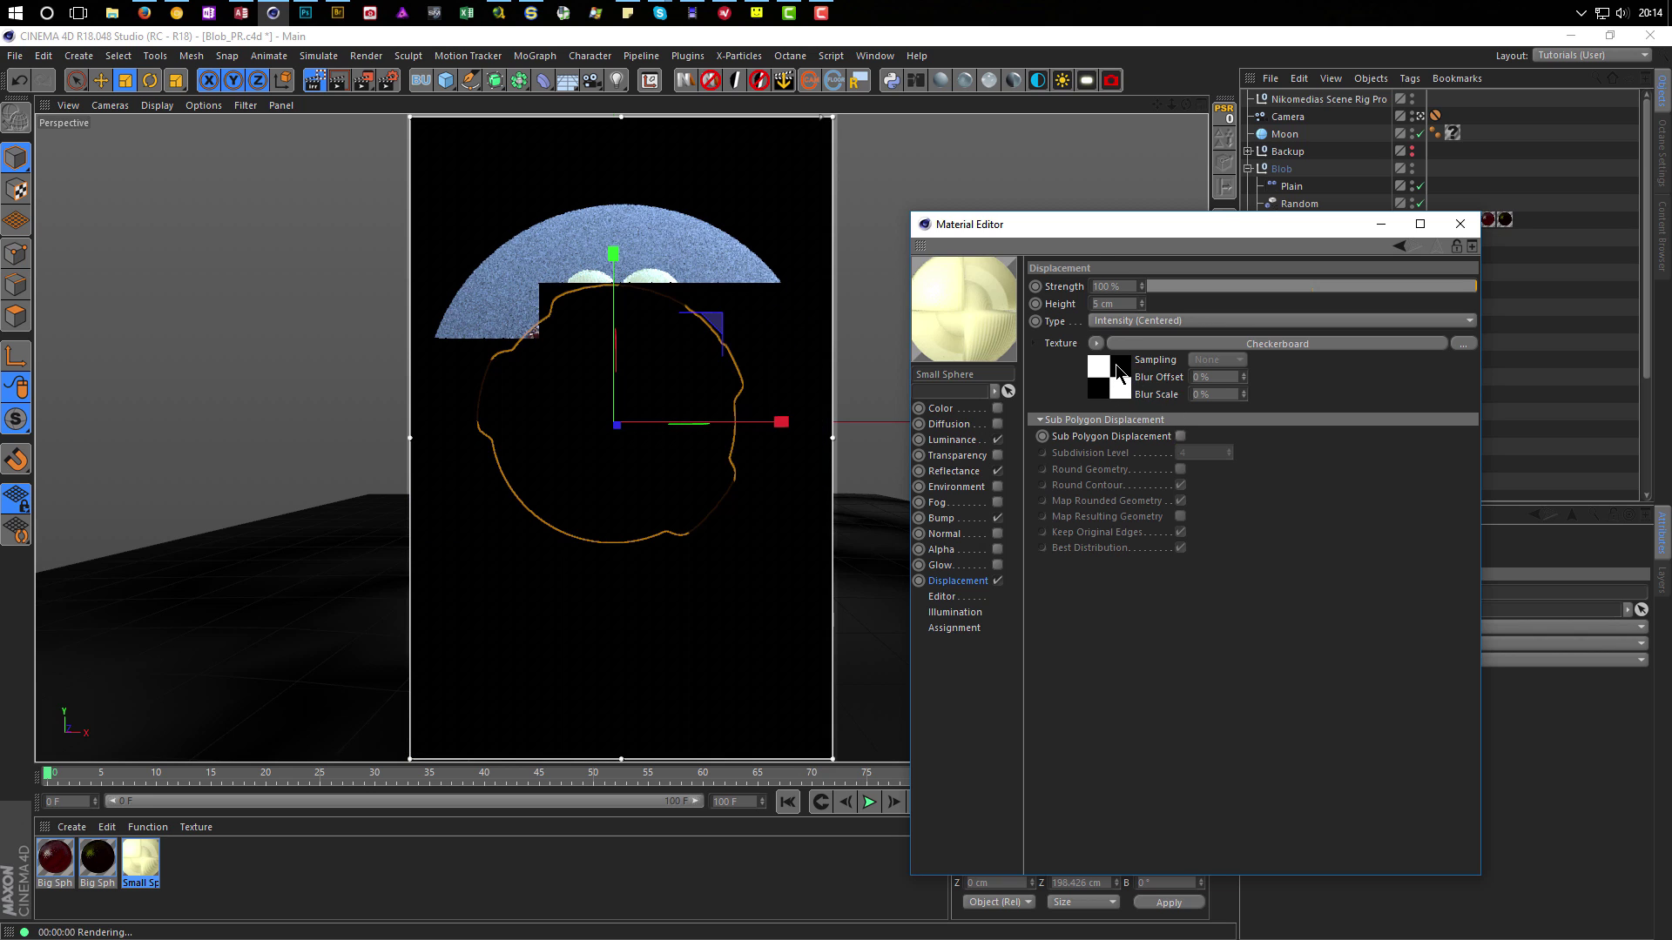
Set the displacement Checkerboard's U Frequency to 50 and V Frequency to 0.
{"action": "left_click", "coordinate": [1116, 364]}
{"action": "left_click", "coordinate": [1127, 439]}
{"action": "type", "text": "50"}
{"action": "key", "text": "Tab"}
{"action": "type", "text": "0"}
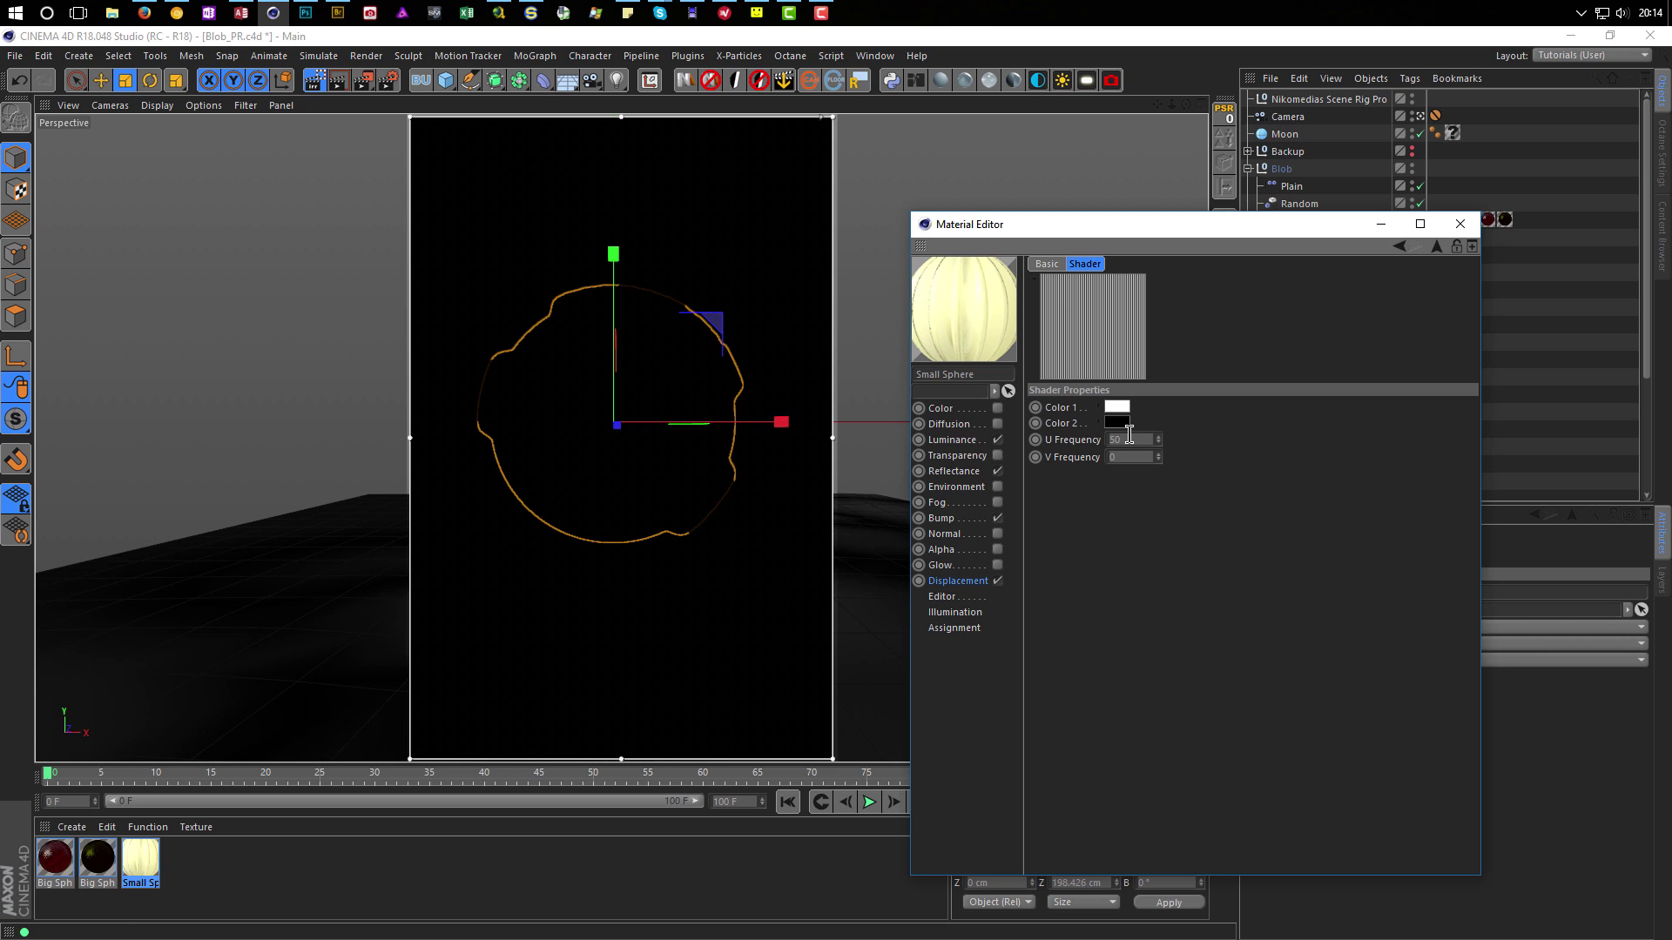
{"action": "left_click", "coordinate": [1437, 246]}
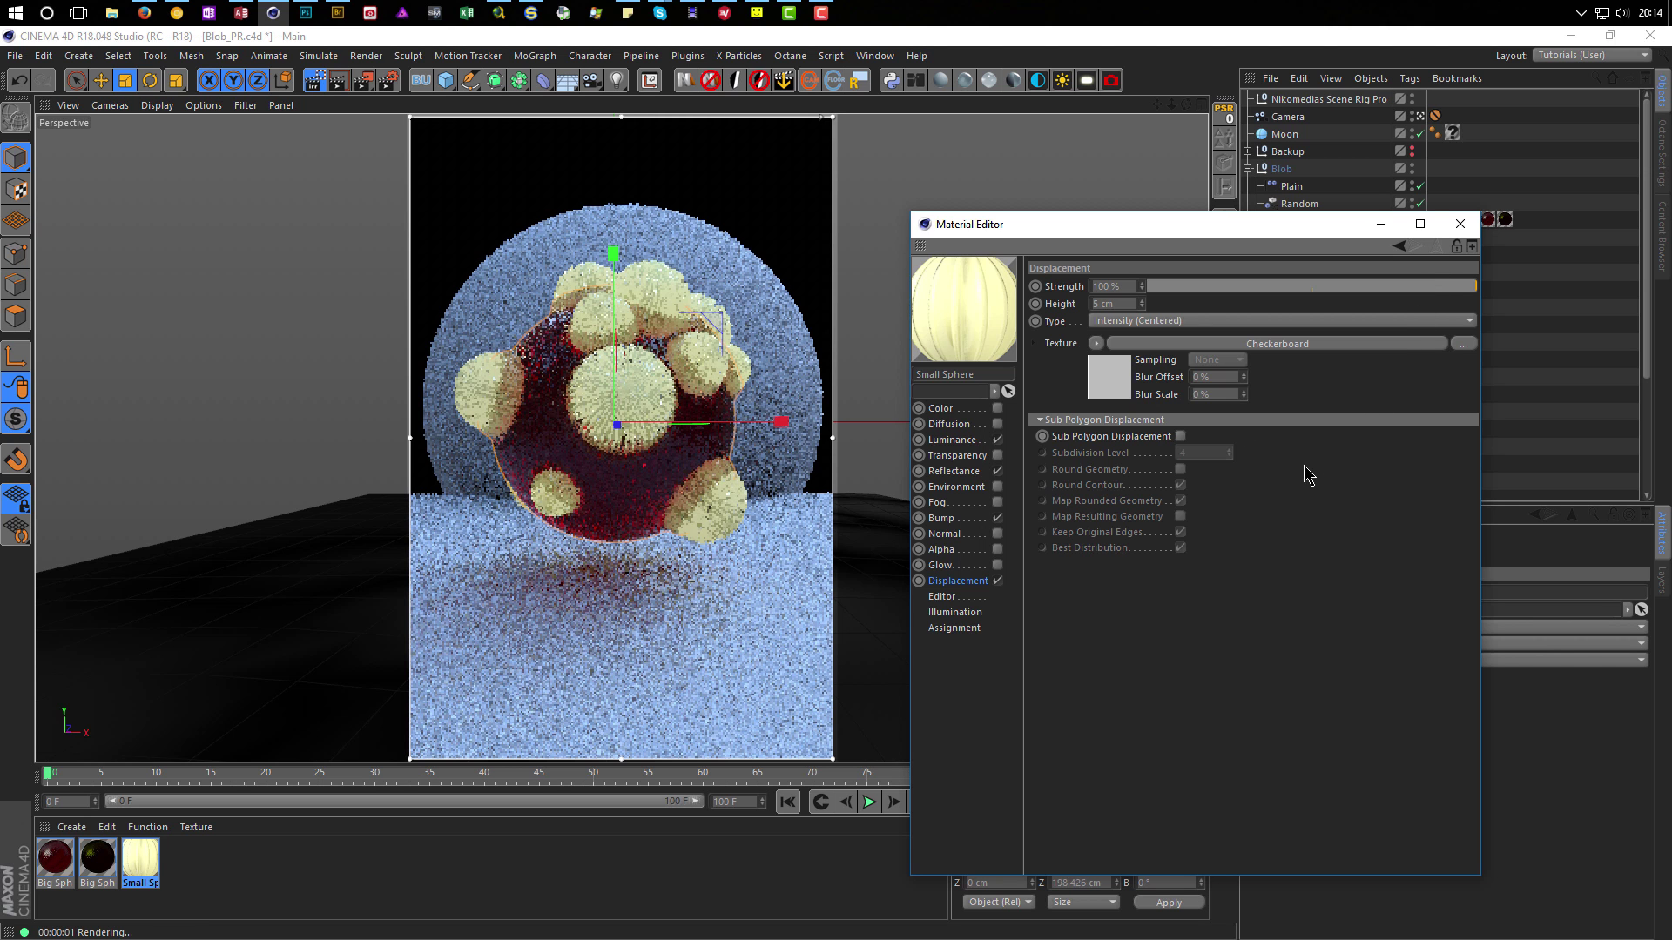
Enable Sub Polygon Displacement and set the displacement height to 2 cm.
{"action": "left_click", "coordinate": [1181, 436]}
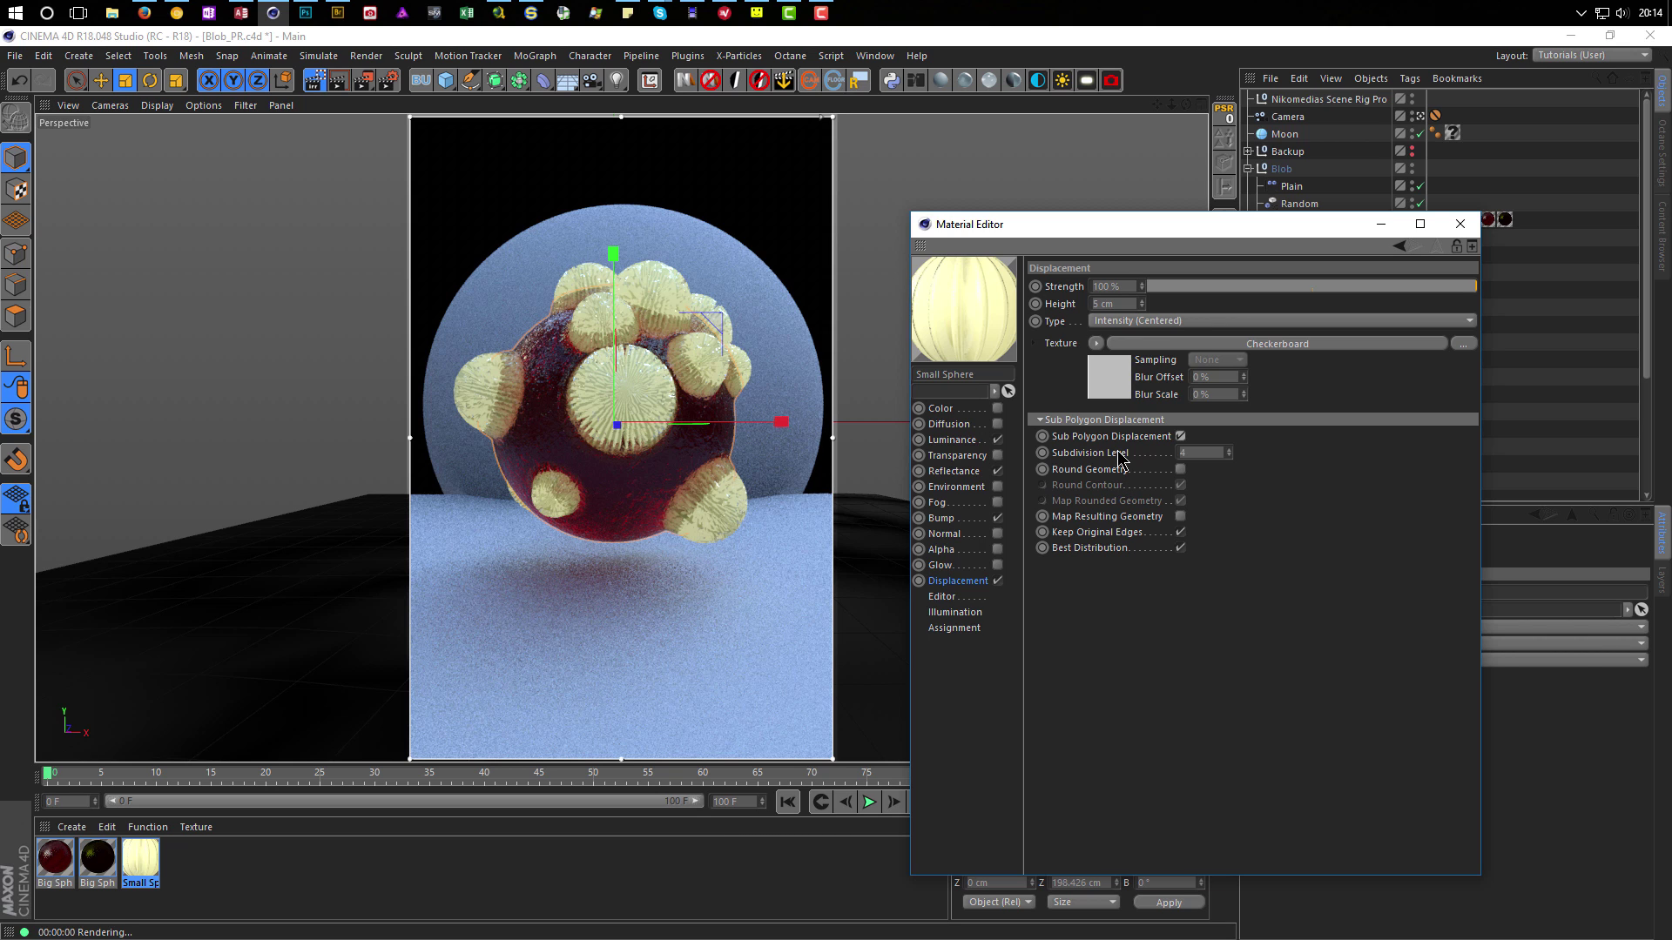
{"action": "left_click", "coordinate": [1132, 303]}
{"action": "left_click_drag", "start_coordinate": [1105, 306], "coordinate": [1059, 314]}
{"action": "key", "text": "Return"}
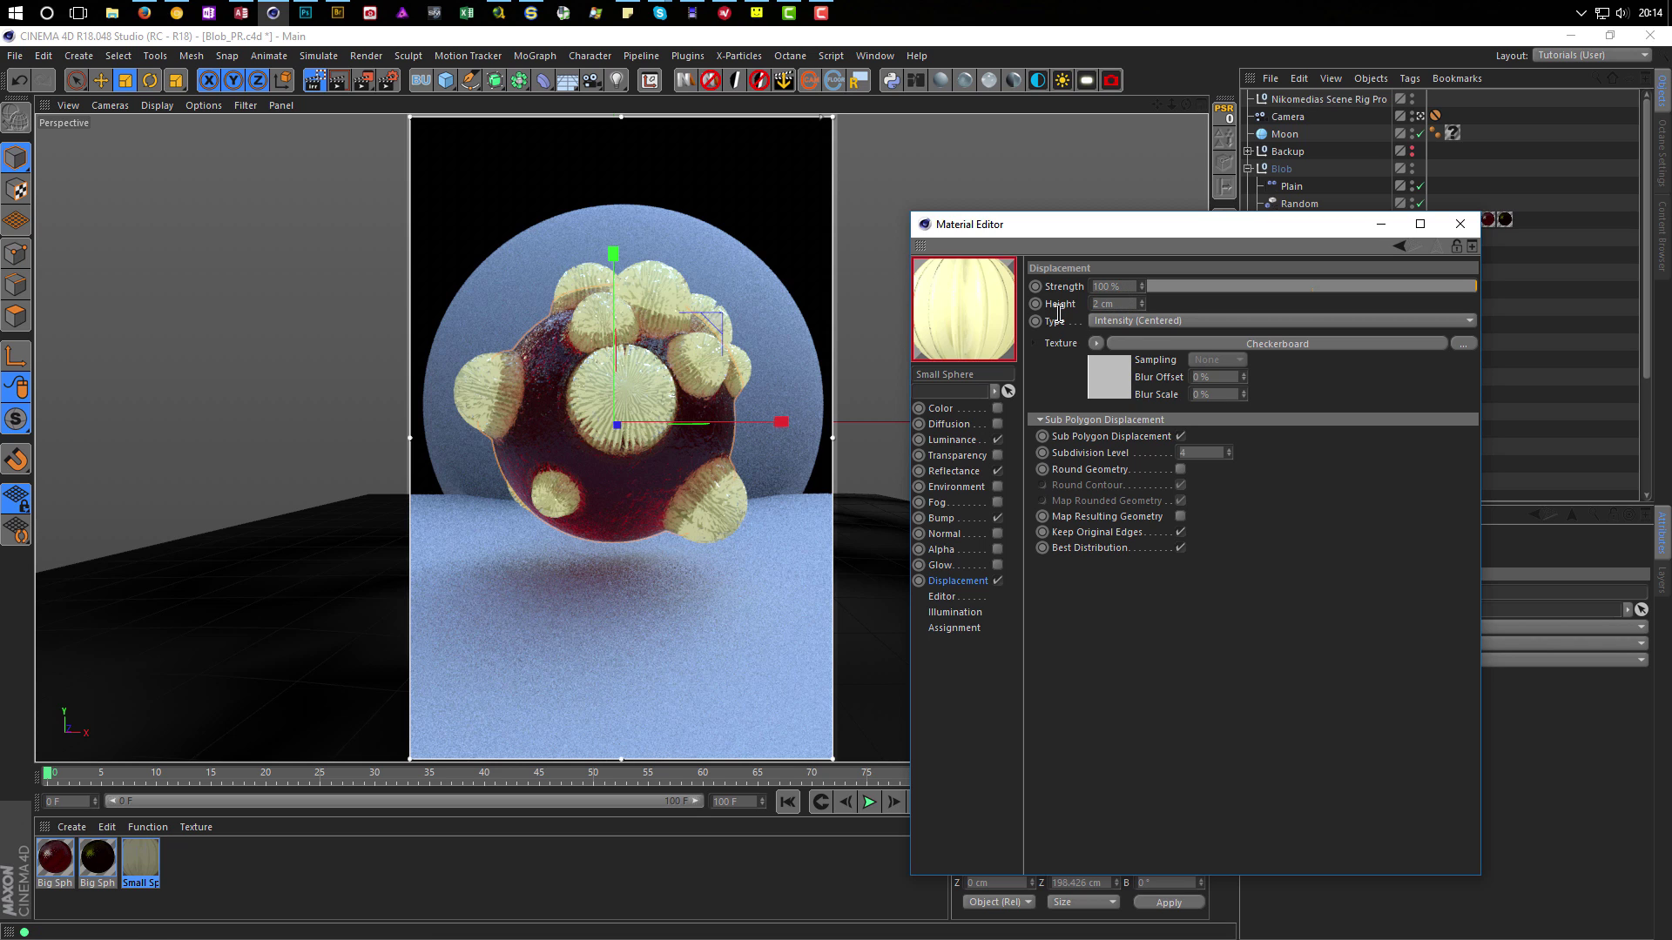
Enable Round Geometry for the sub-polygon displacement and set its subdivision level to 1.
{"action": "left_click_drag", "start_coordinate": [1191, 451], "coordinate": [1165, 458]}
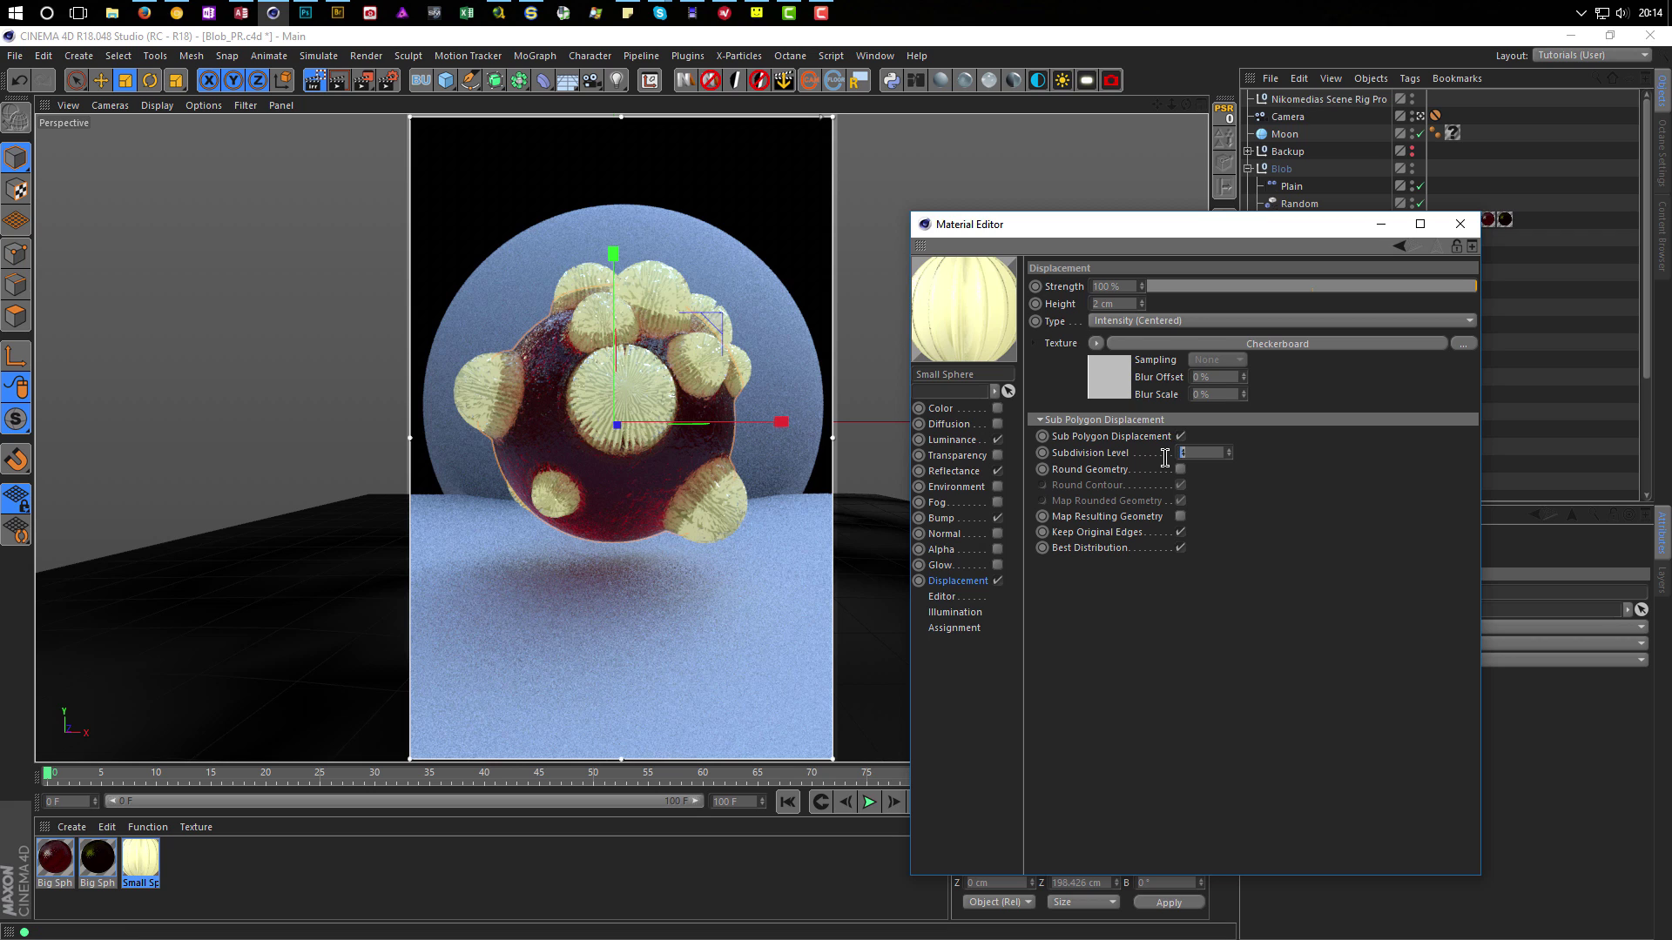
{"action": "type", "text": "2"}
{"action": "key", "text": "Return"}
{"action": "left_click", "coordinate": [1180, 469]}
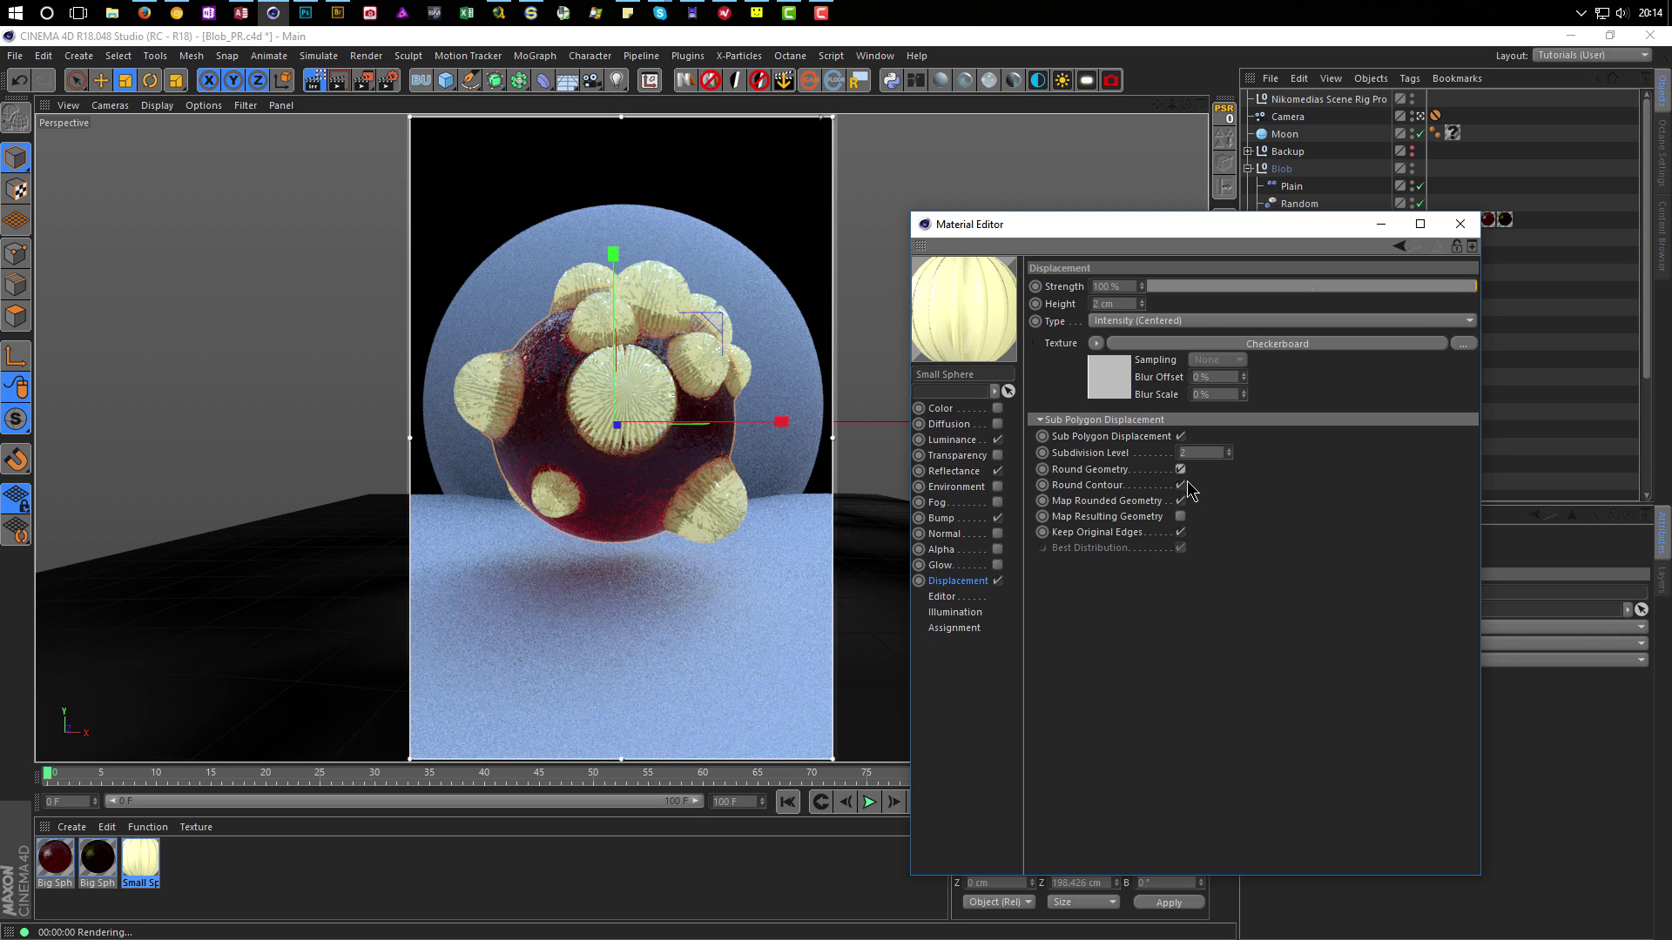
{"action": "left_click_drag", "start_coordinate": [1185, 448], "coordinate": [1145, 469]}
{"action": "type", "text": "1"}
{"action": "key", "text": "Return"}
Leave the scene camera and disable both Sub Polygon Displacement and the Displacement channel in the Small Sphere material.
{"action": "left_click", "coordinate": [1420, 117]}
{"action": "left_click", "coordinate": [1420, 132]}
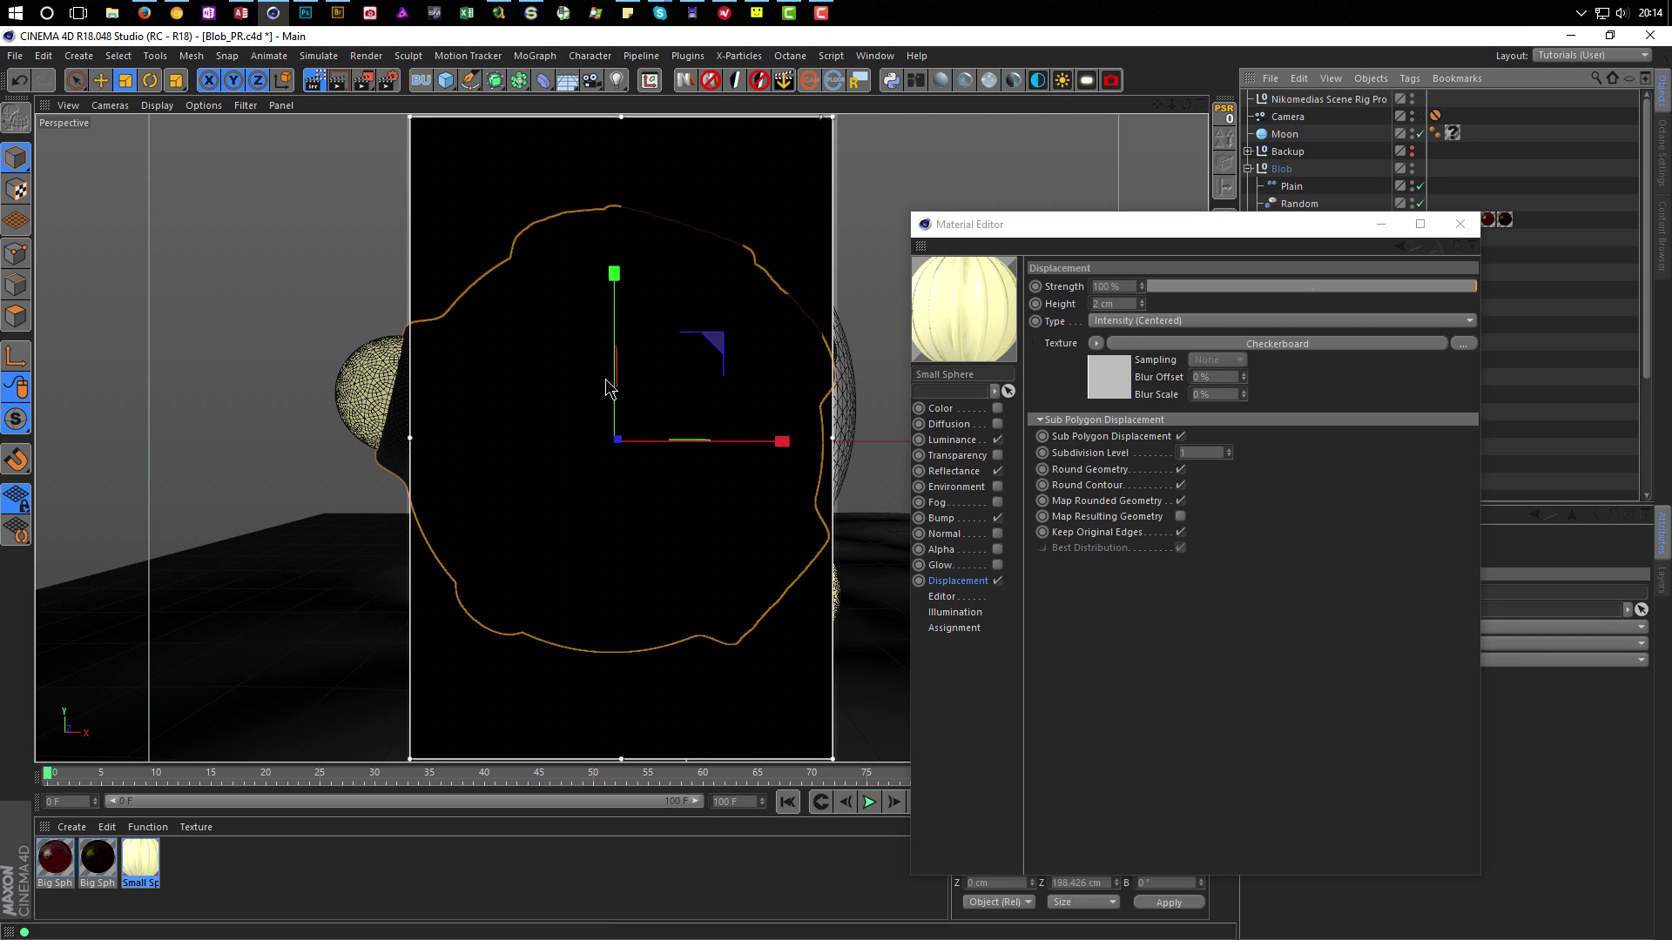
{"action": "left_click_drag", "start_coordinate": [560, 381], "coordinate": [538, 414], "text": "alt"}
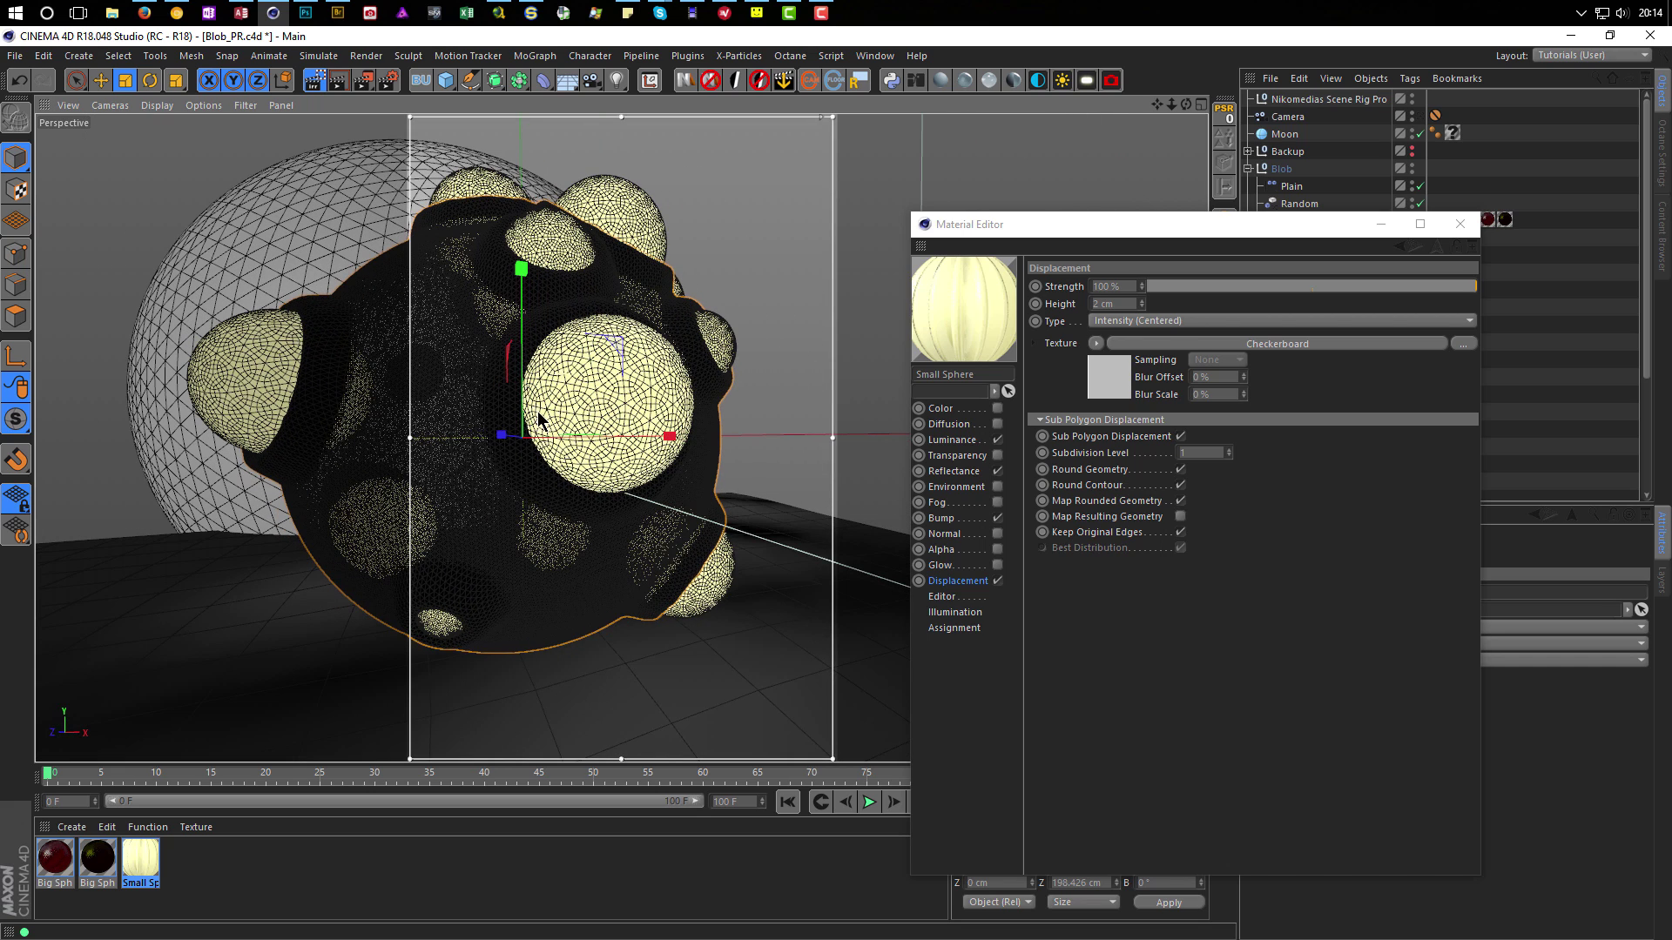
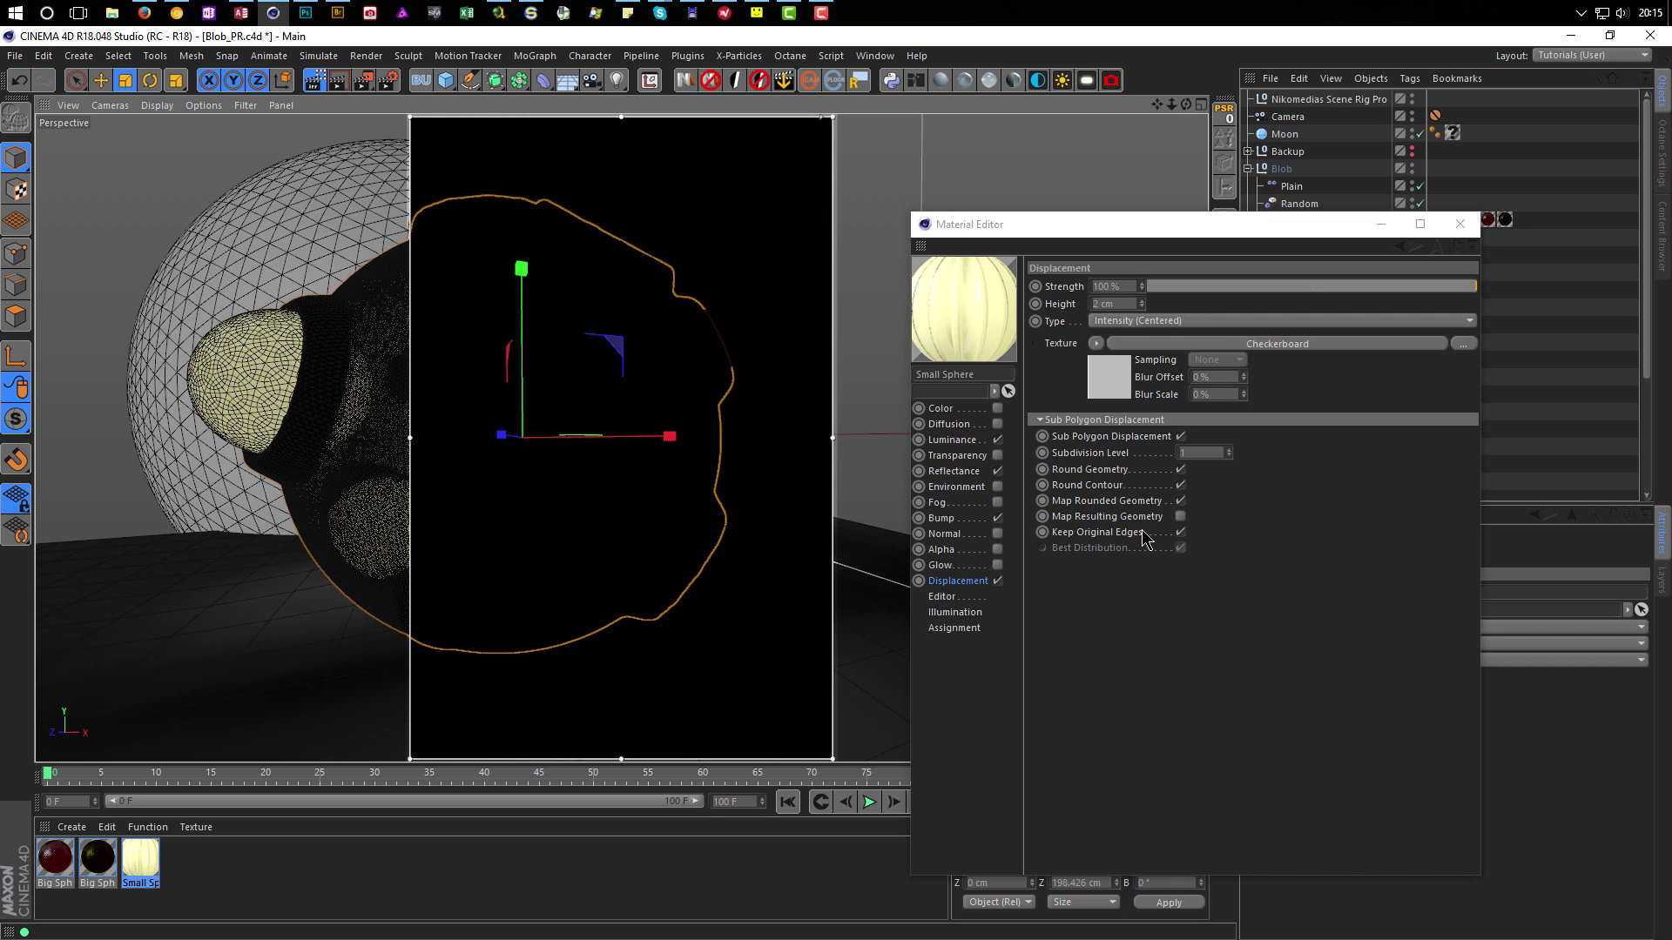
{"action": "left_click", "coordinate": [1181, 437]}
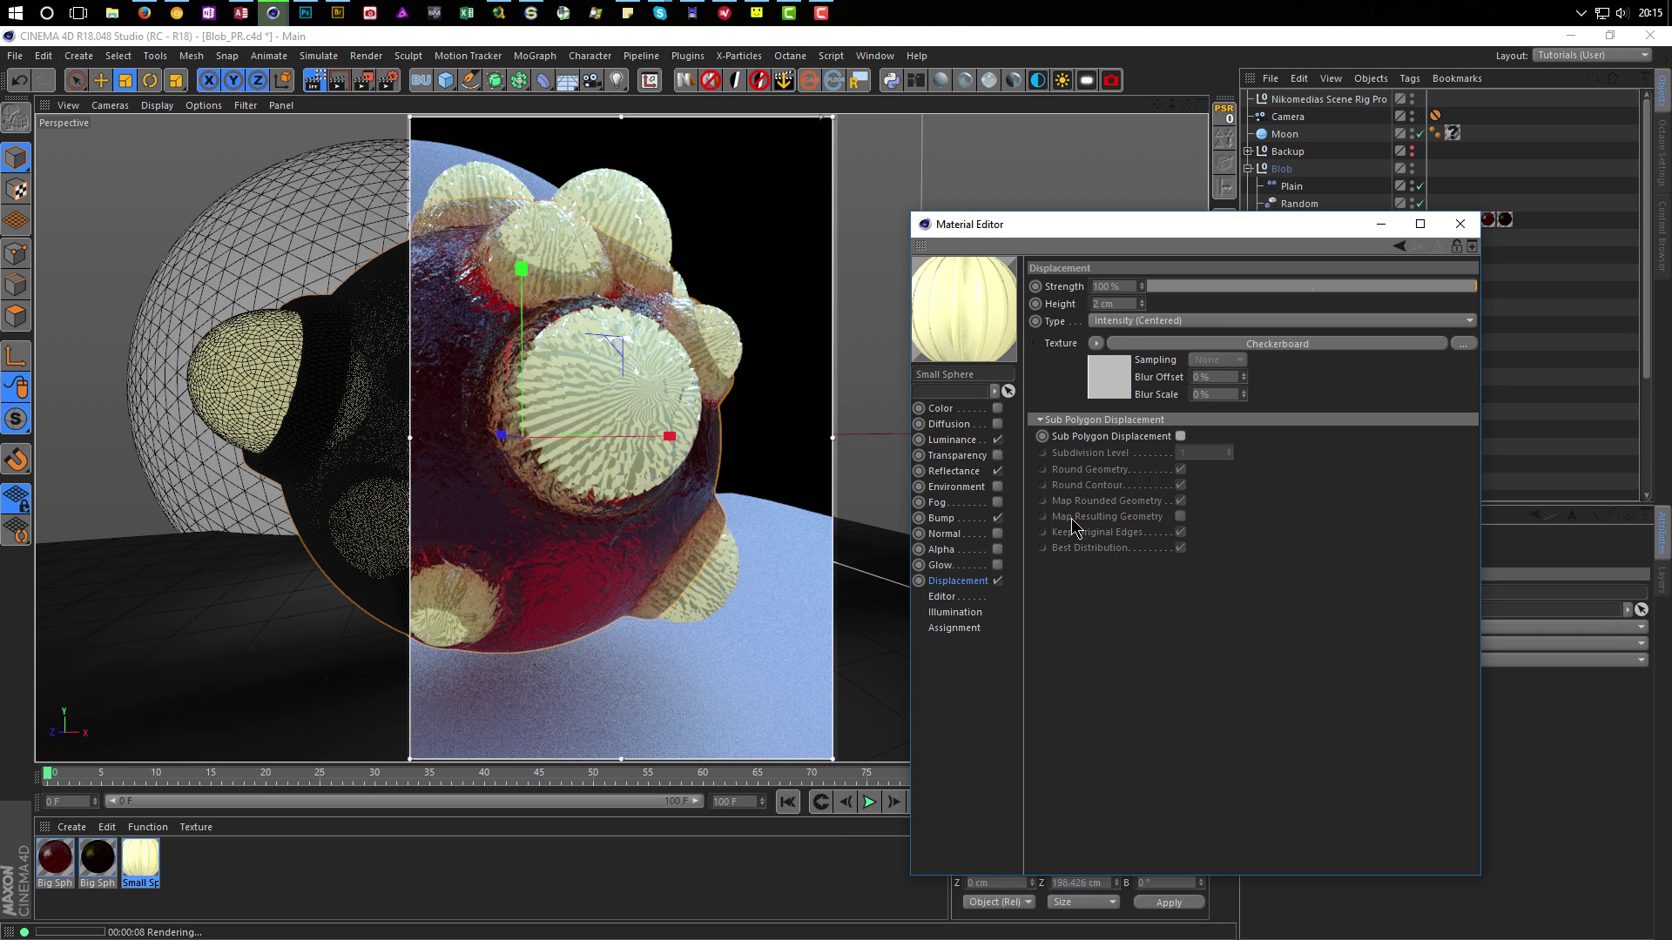
{"action": "left_click", "coordinate": [998, 580]}
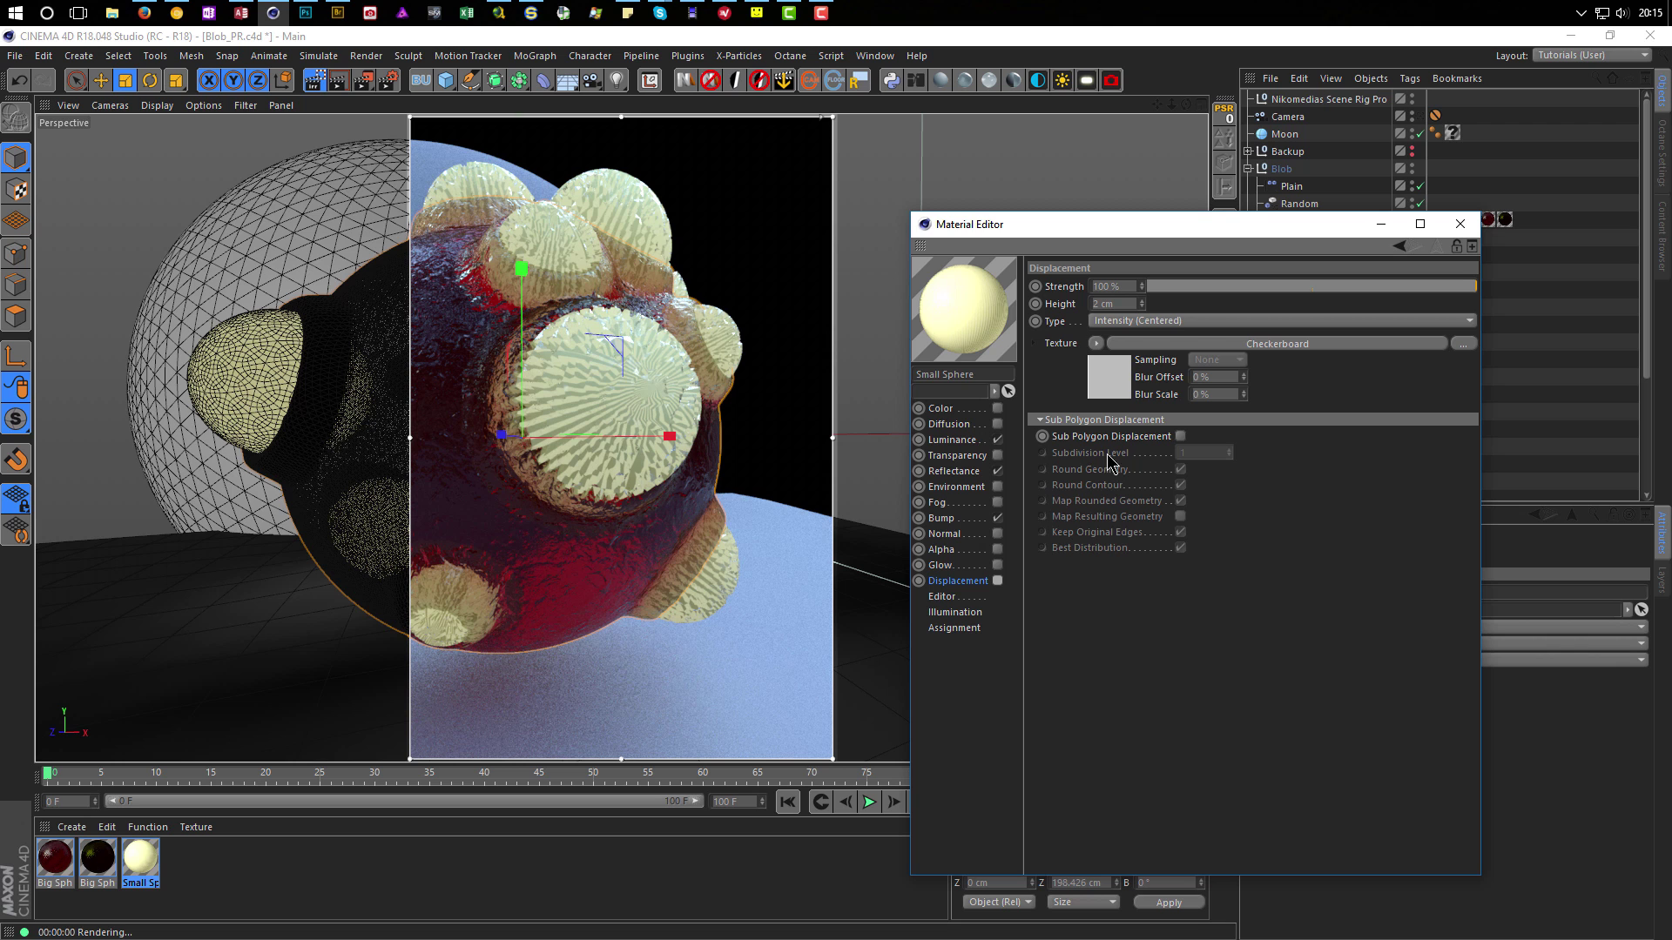
Copy the Checkerboard shader from the Small Sphere's Displacement channel, bring up the Bump channel and return to the scene camera.
{"action": "right_click", "coordinate": [1067, 342]}
{"action": "left_click", "coordinate": [1116, 394]}
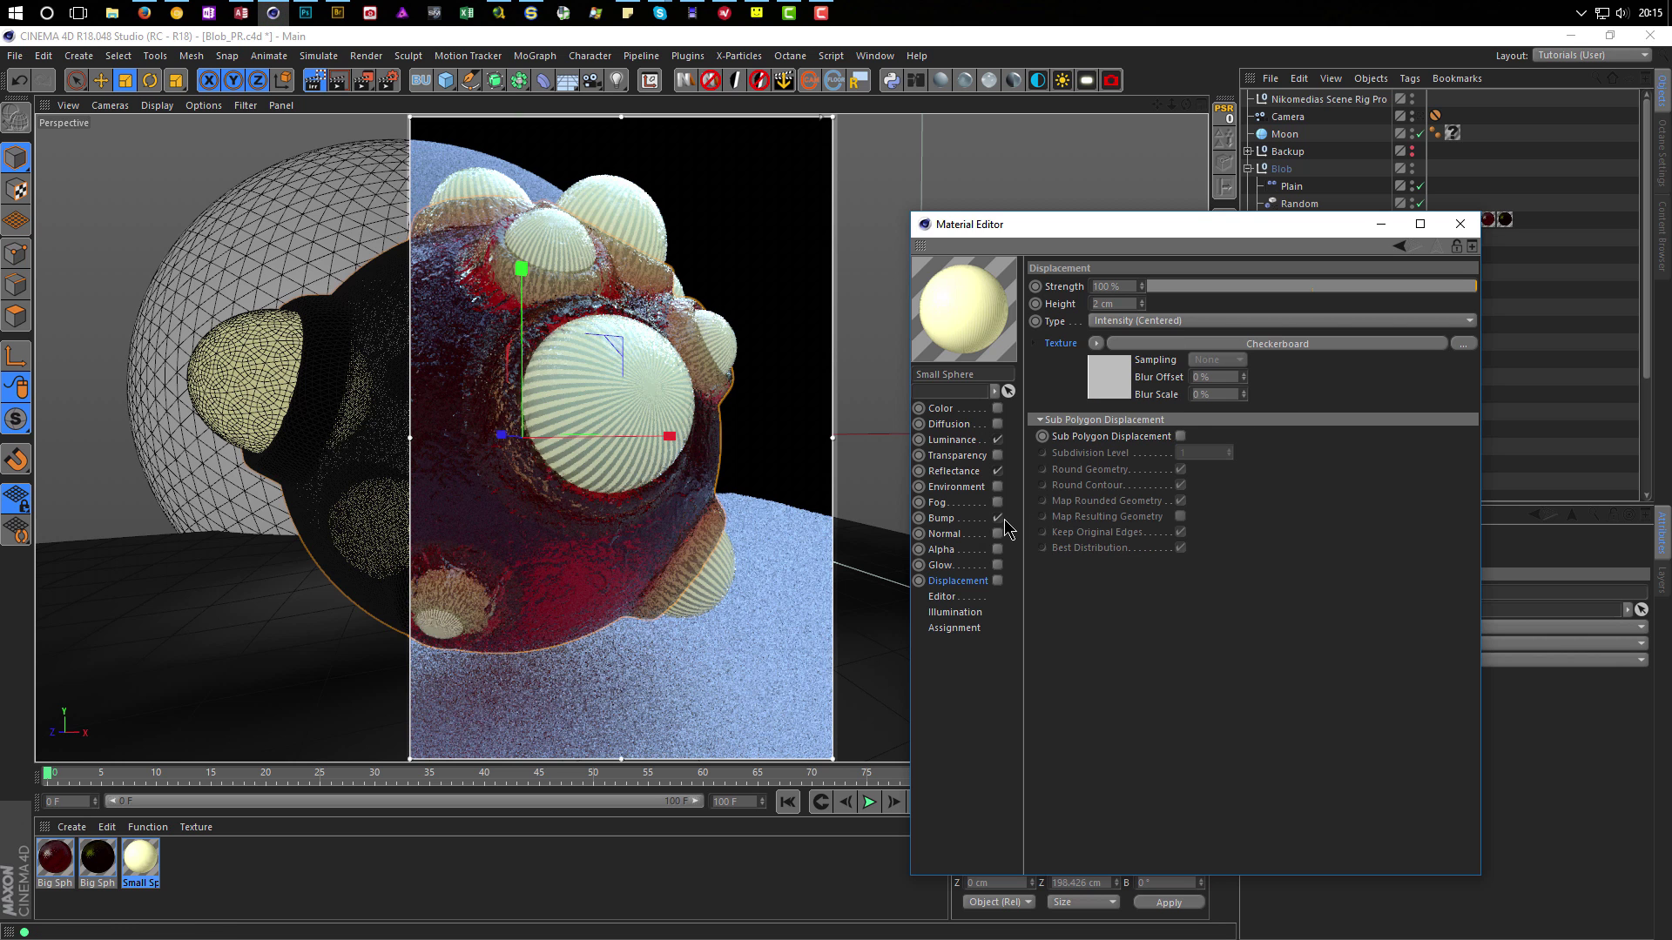
{"action": "left_click", "coordinate": [955, 519]}
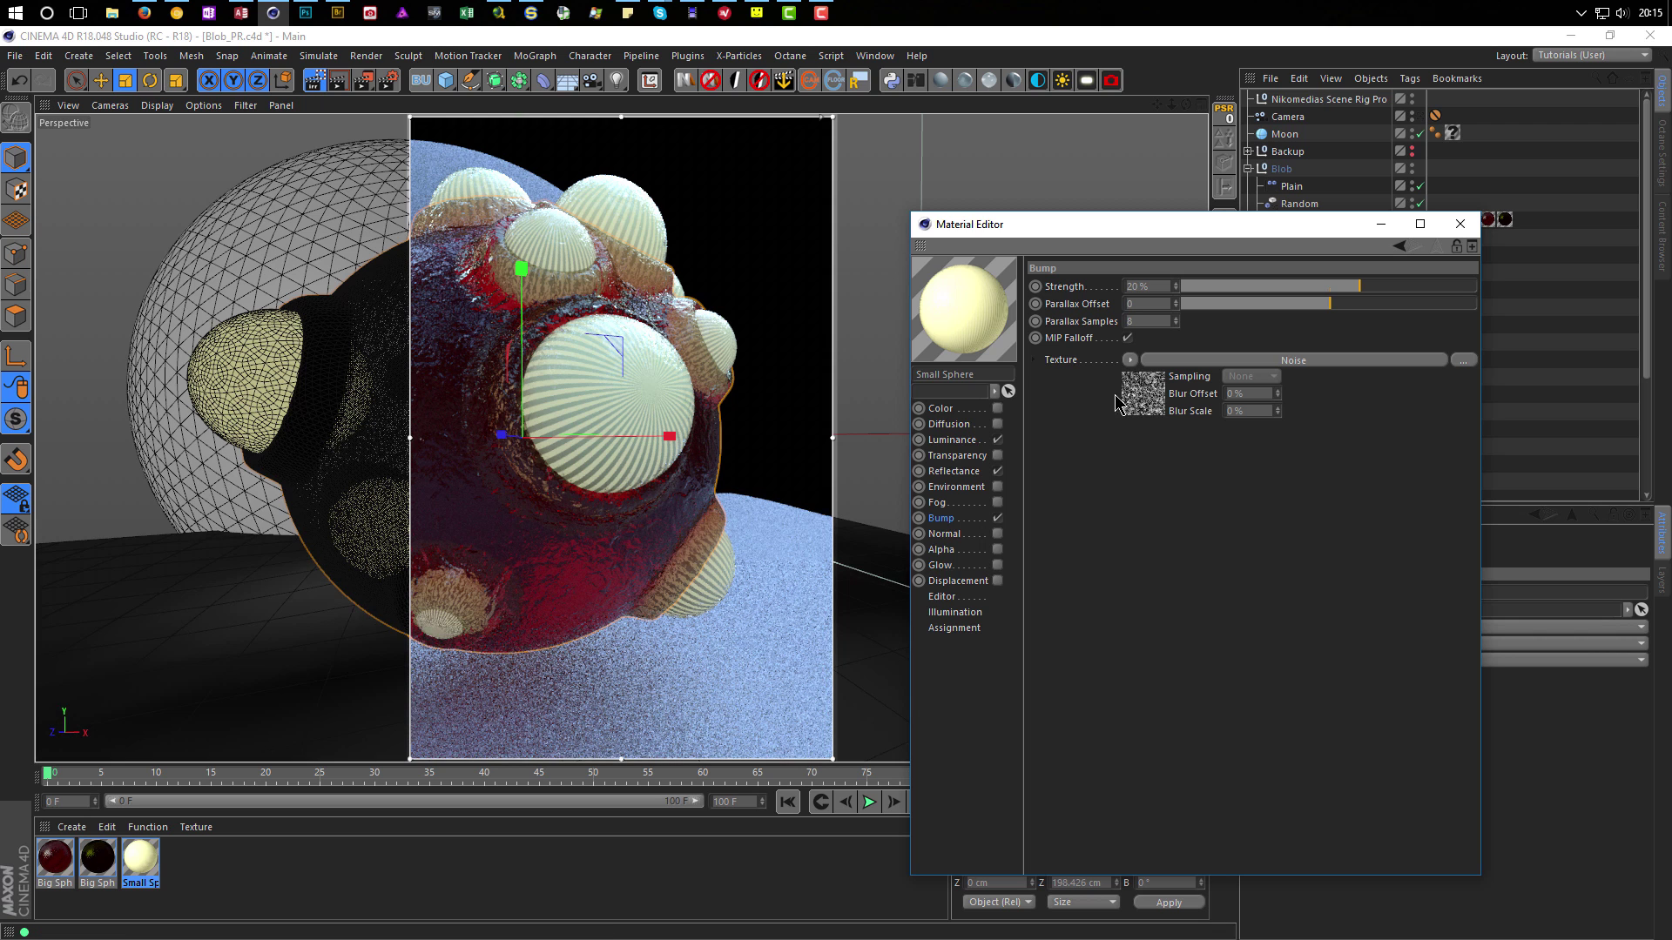
{"action": "left_click", "coordinate": [1421, 122]}
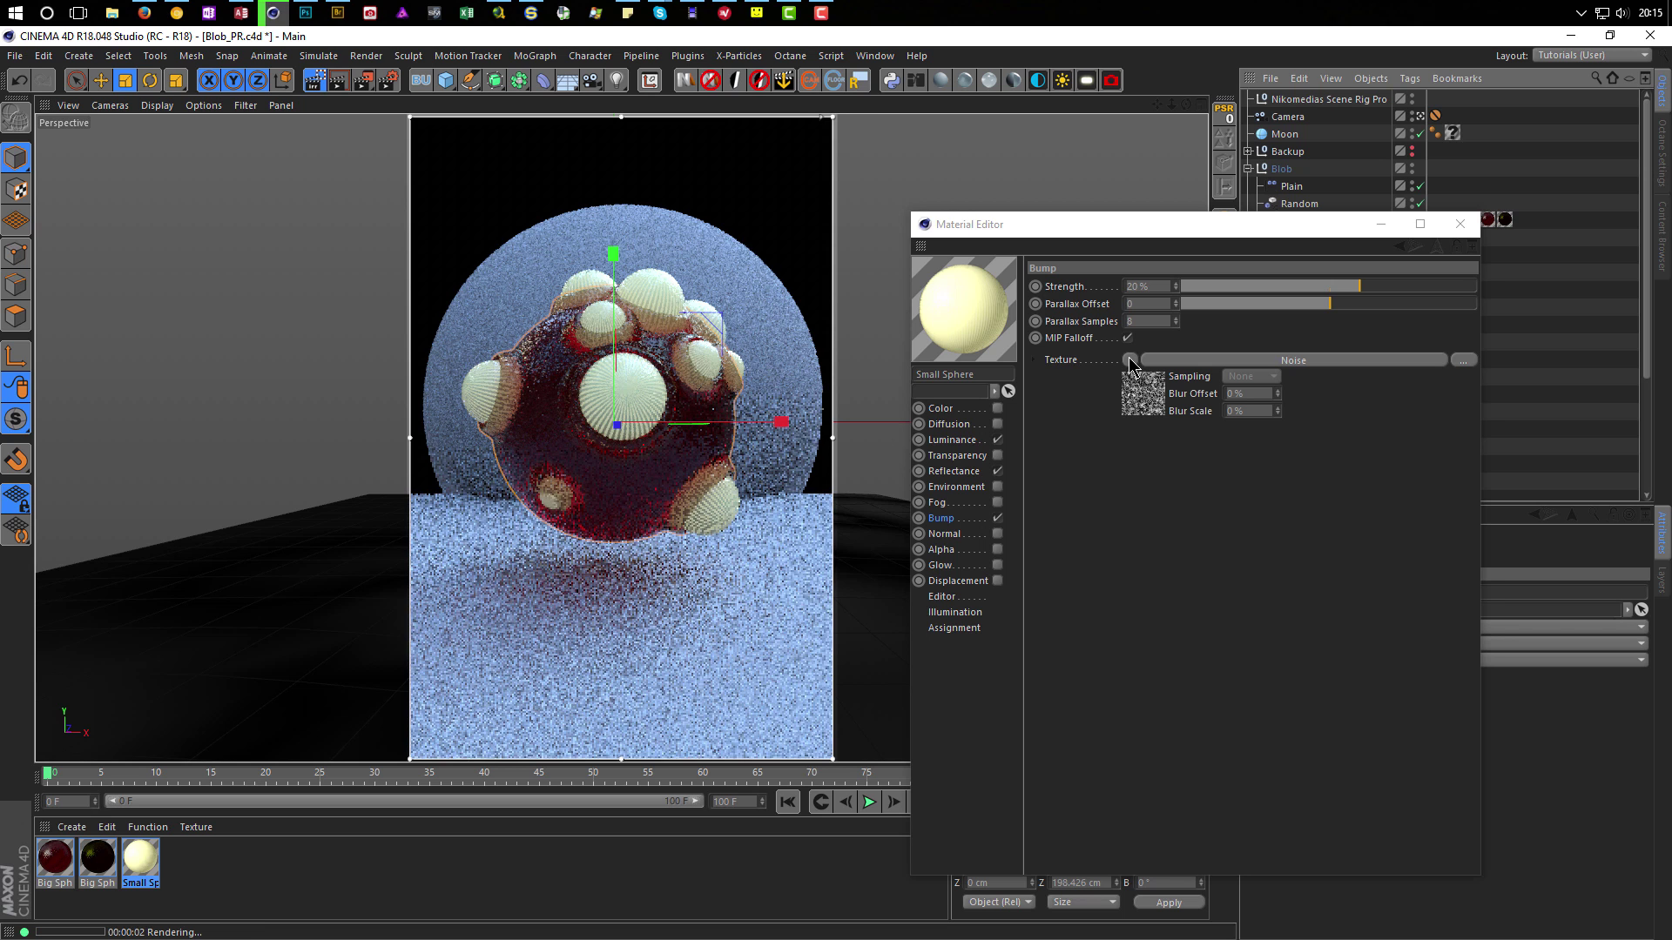
Replace the Noise texture in the Bump channel with the copied Checkerboard shader and open its shader properties.
{"action": "left_click", "coordinate": [1131, 361]}
{"action": "left_click", "coordinate": [1134, 381]}
{"action": "right_click", "coordinate": [1058, 361]}
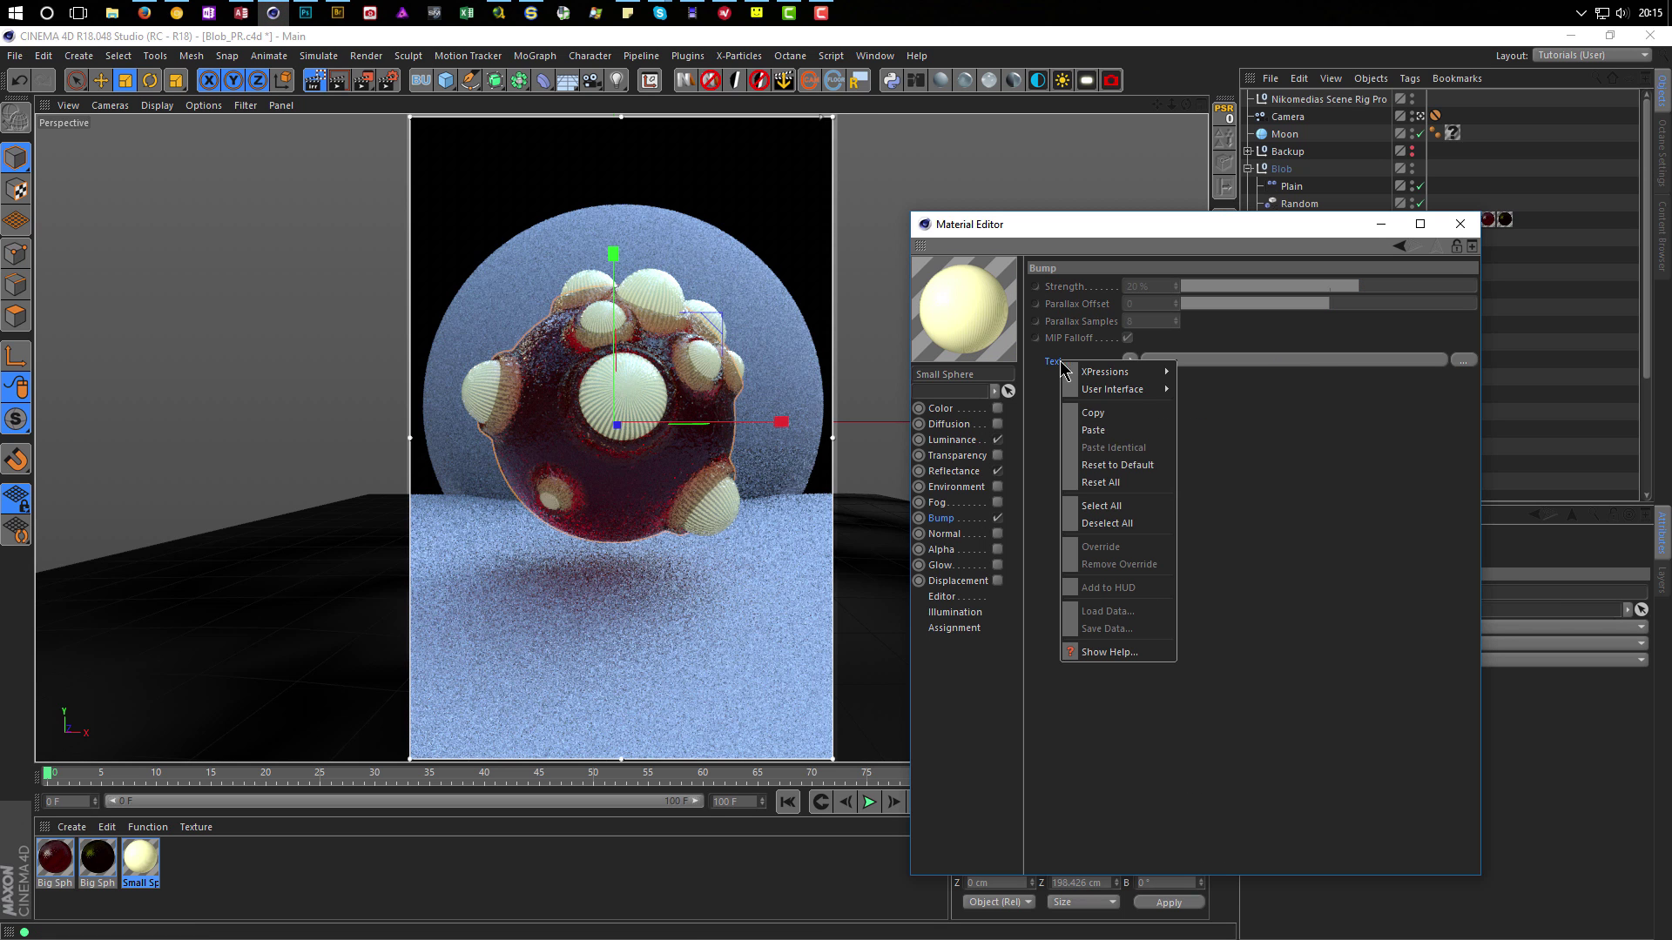
{"action": "left_click", "coordinate": [1096, 434]}
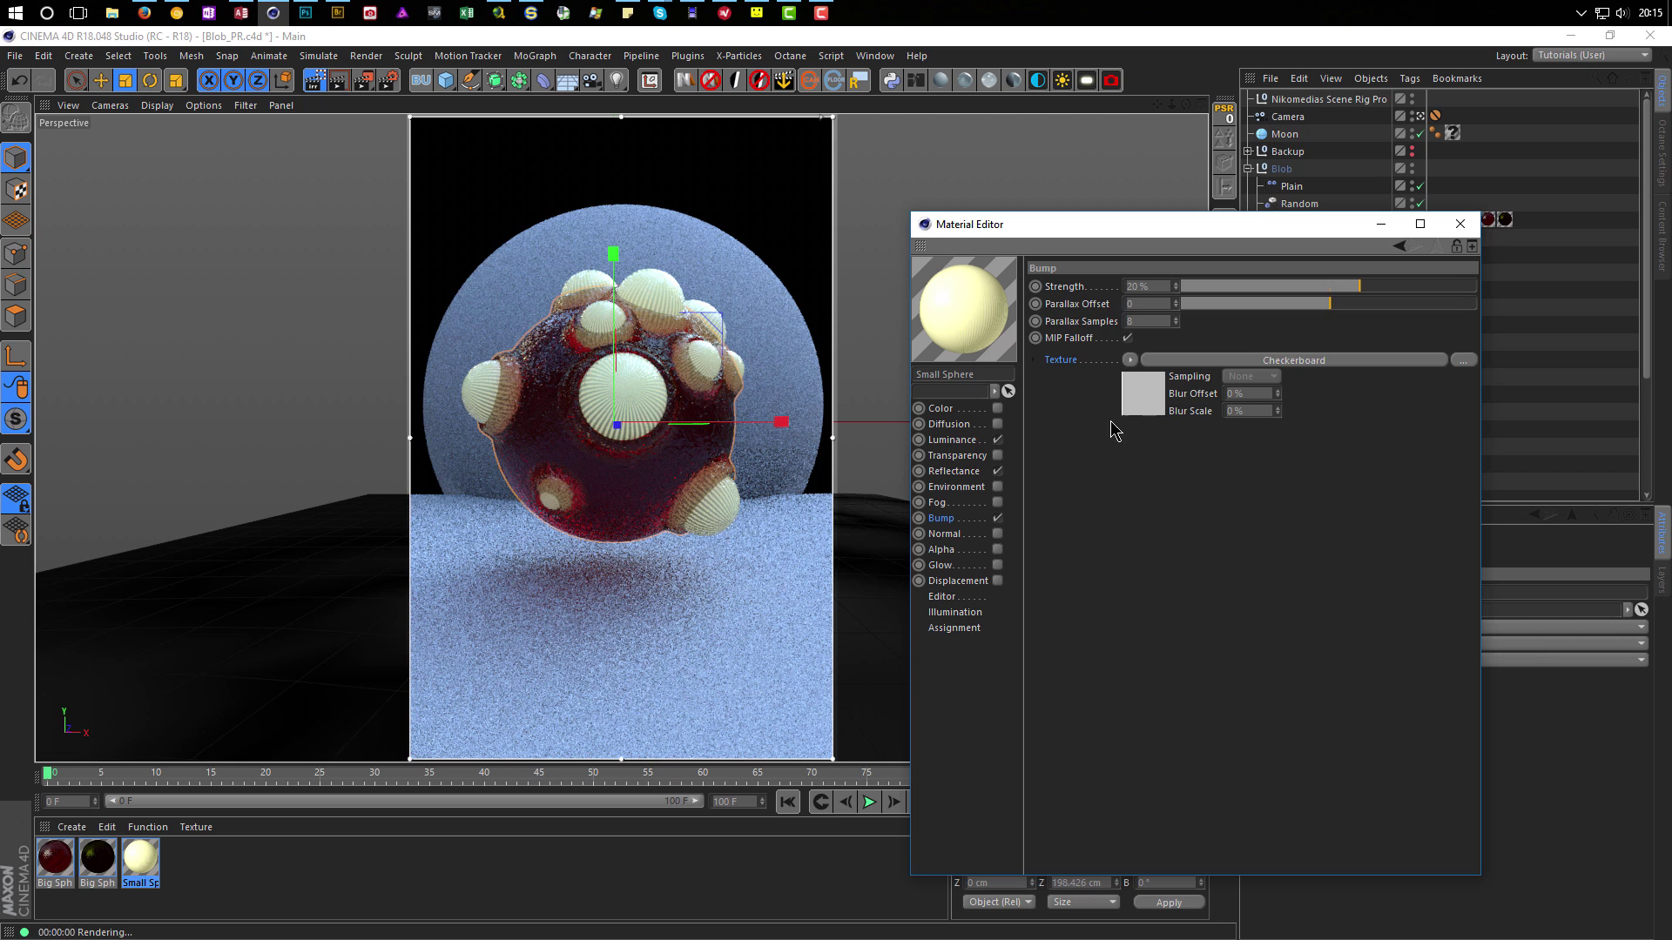
{"action": "left_click", "coordinate": [1141, 402]}
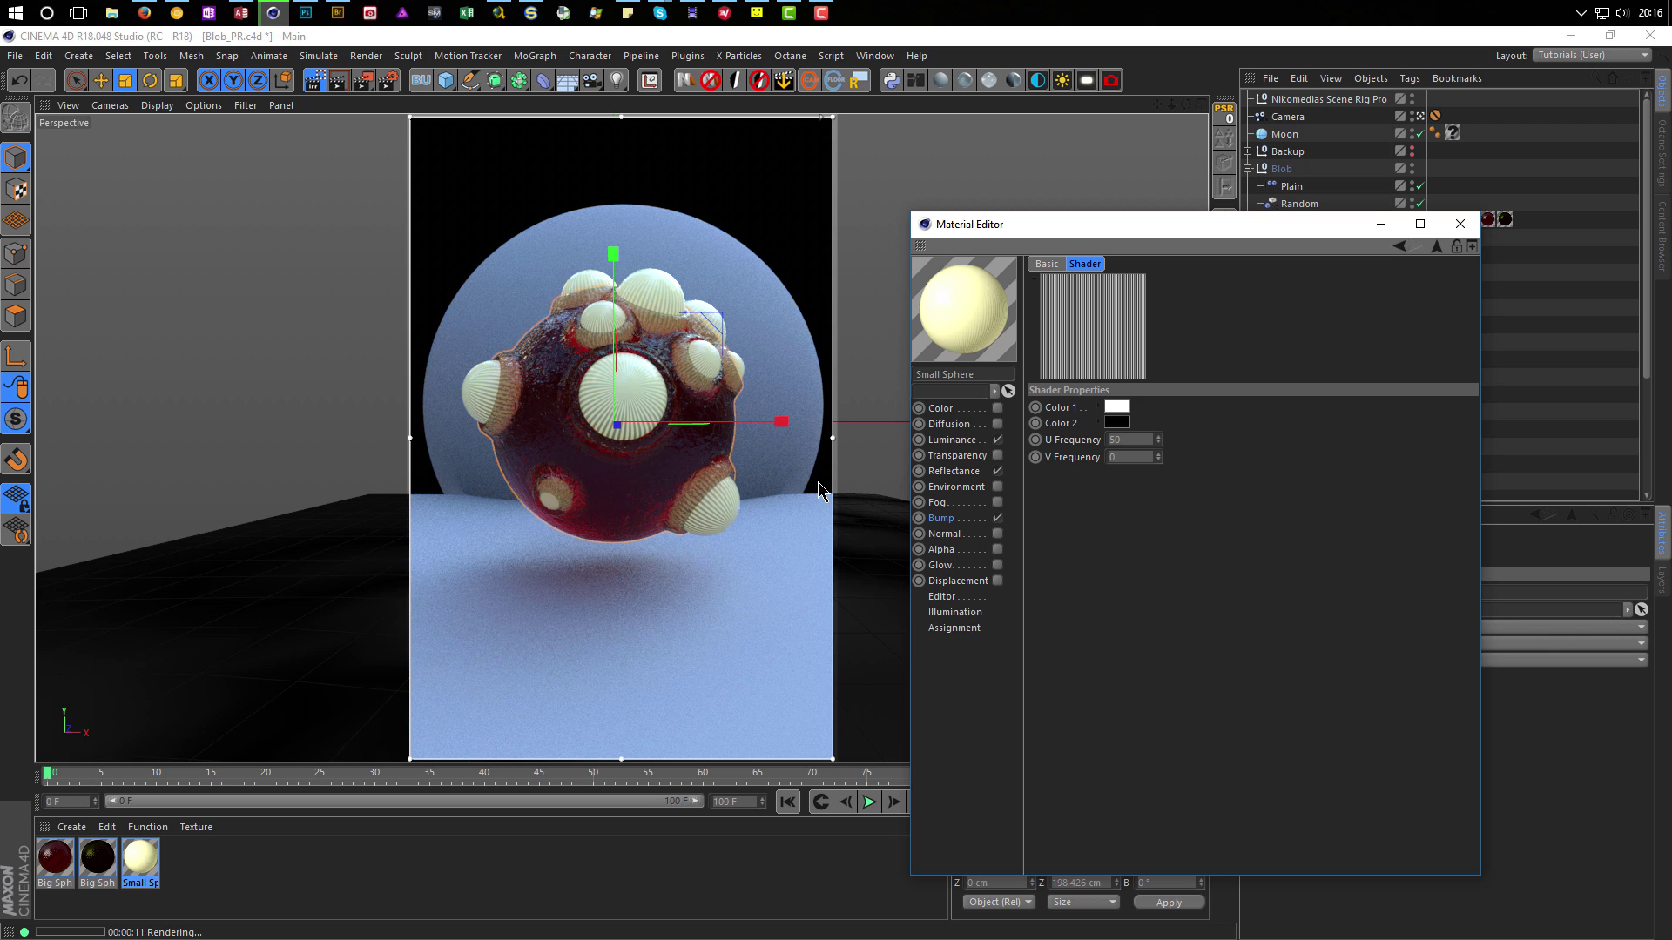
Try a strength of 500% for the Subsurface Scattering layer in the Small Sphere's Luminance channel.
{"action": "left_click", "coordinate": [972, 441]}
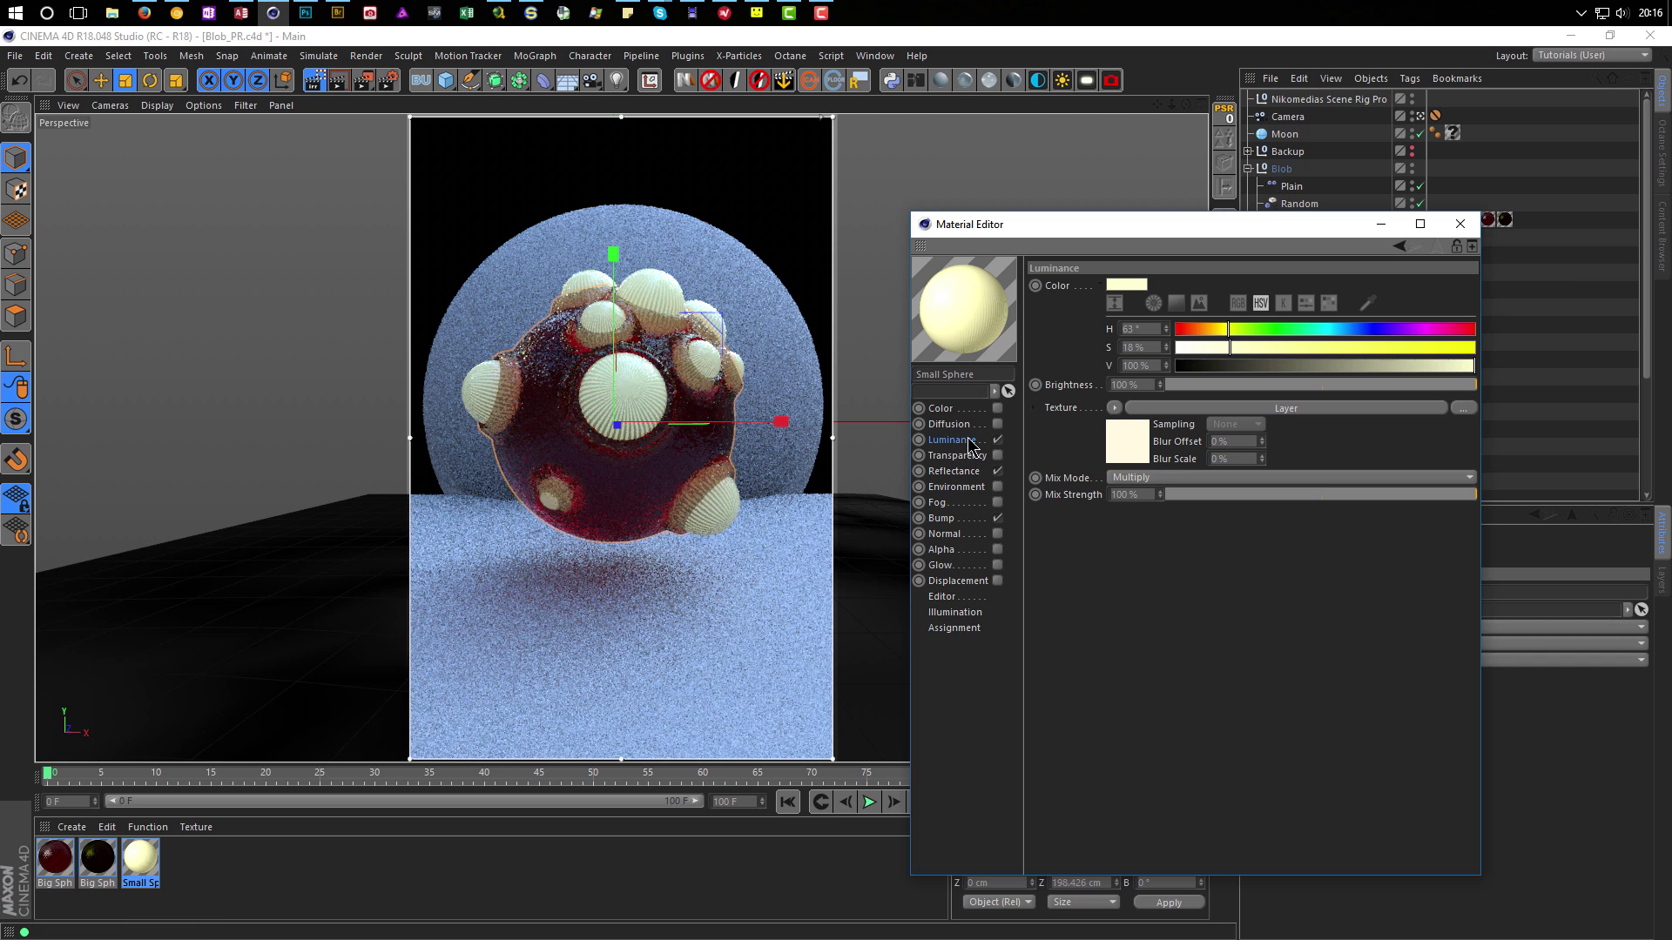
{"action": "left_click", "coordinate": [1146, 455]}
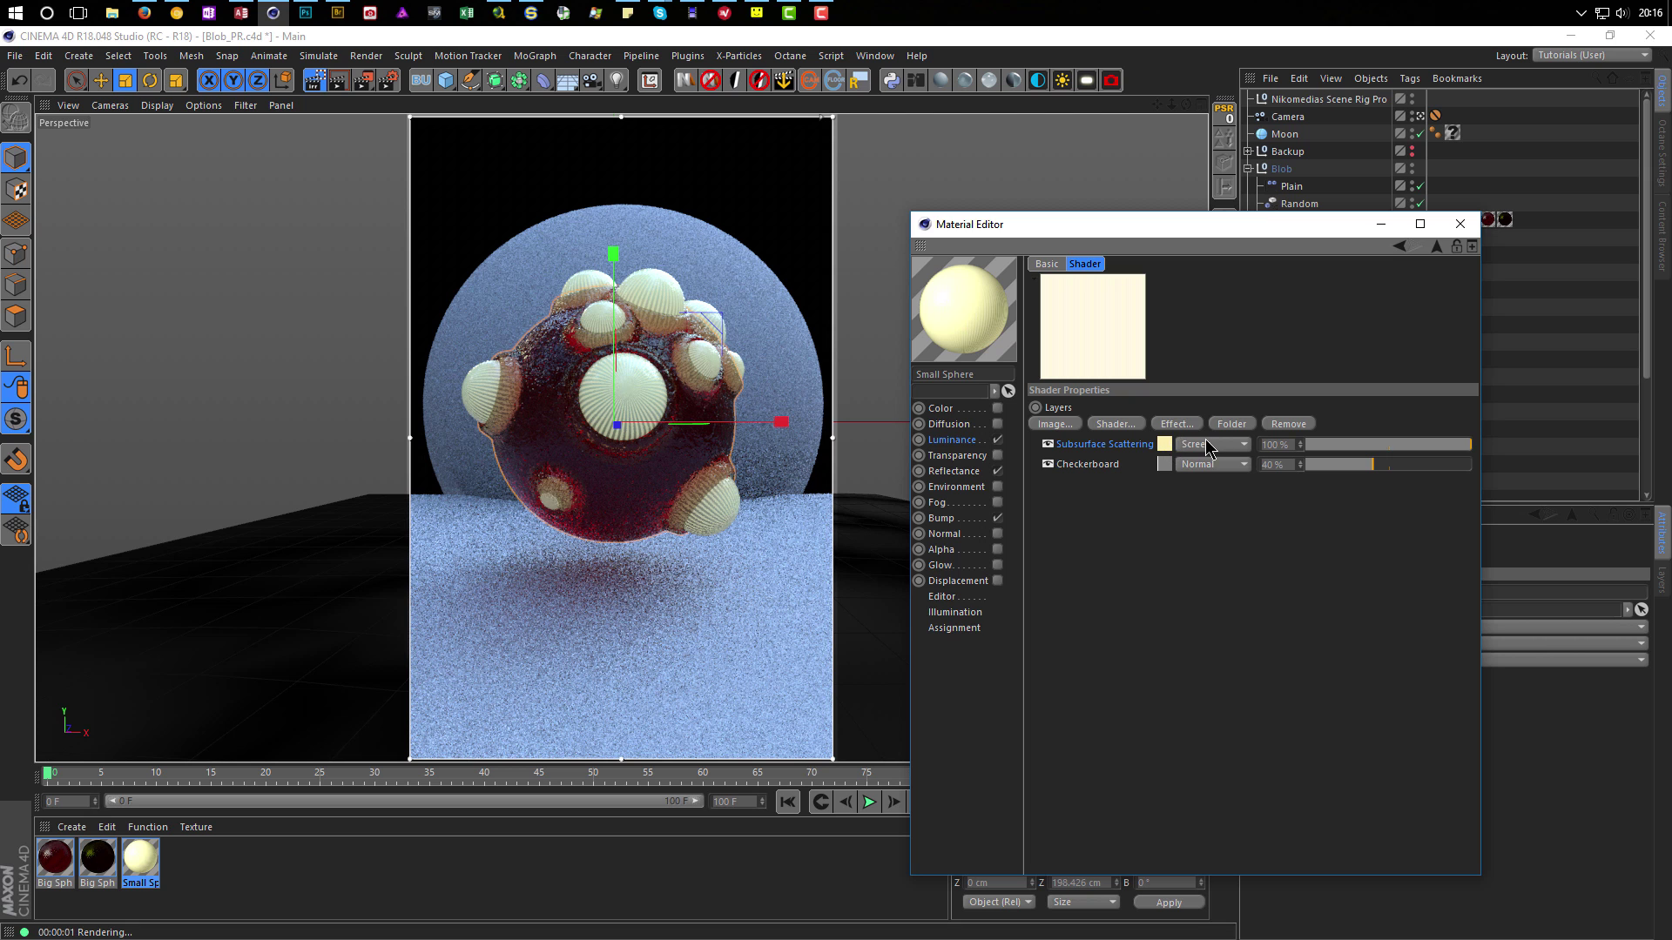
{"action": "left_click", "coordinate": [1166, 445]}
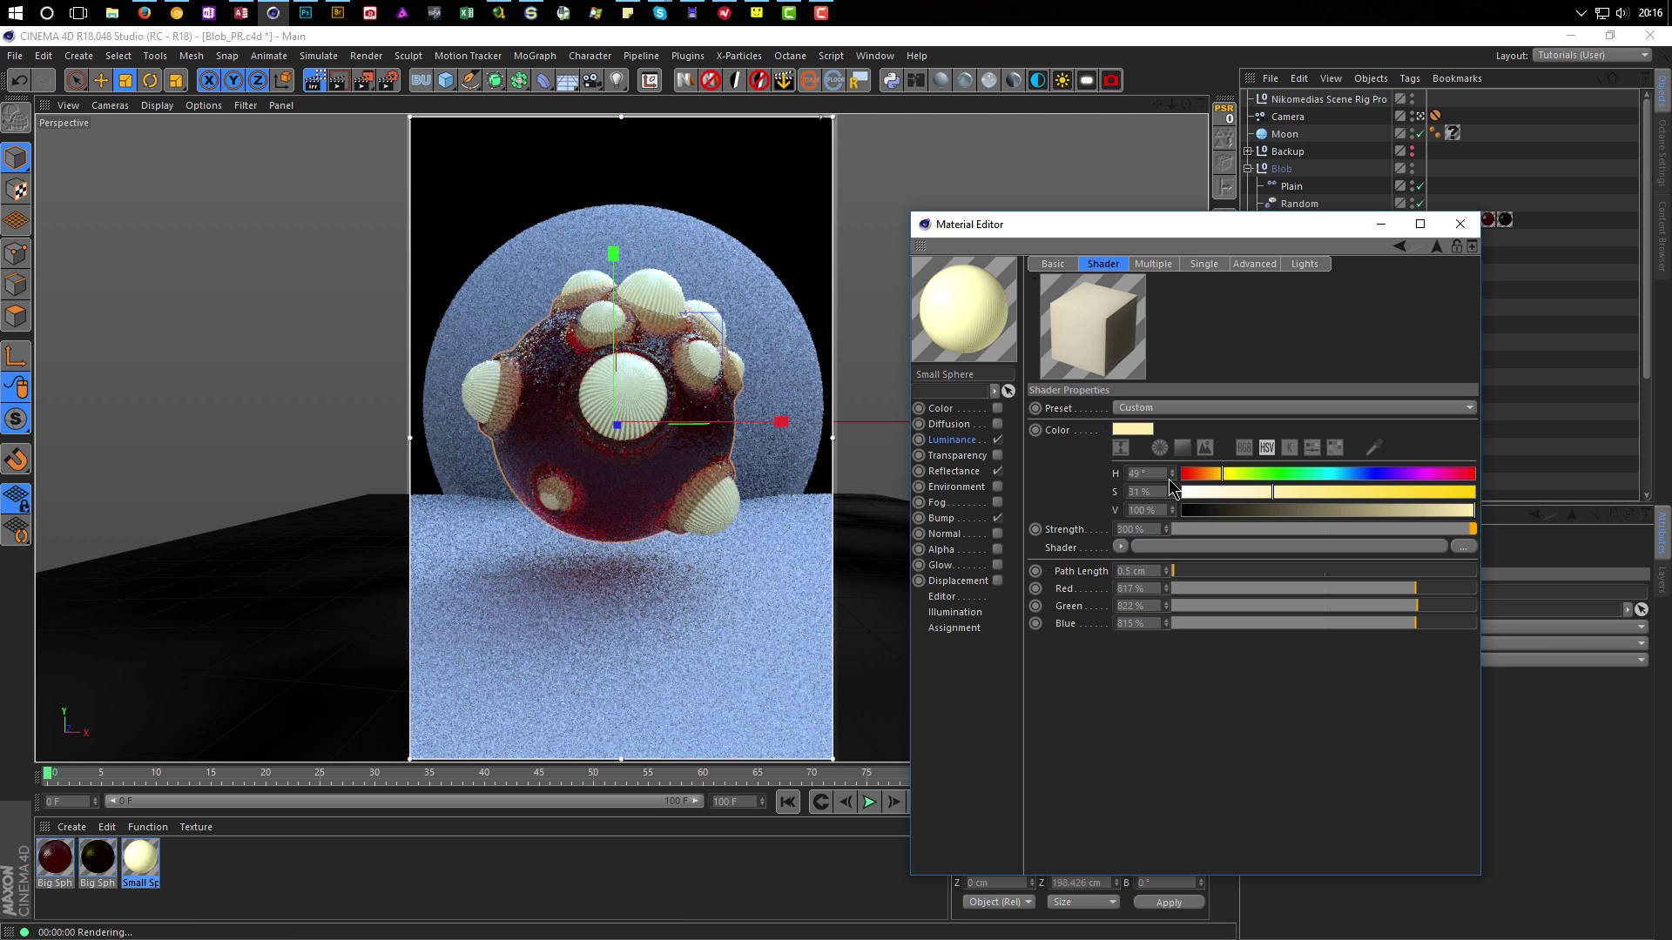
{"action": "double_click", "coordinate": [1154, 530]}
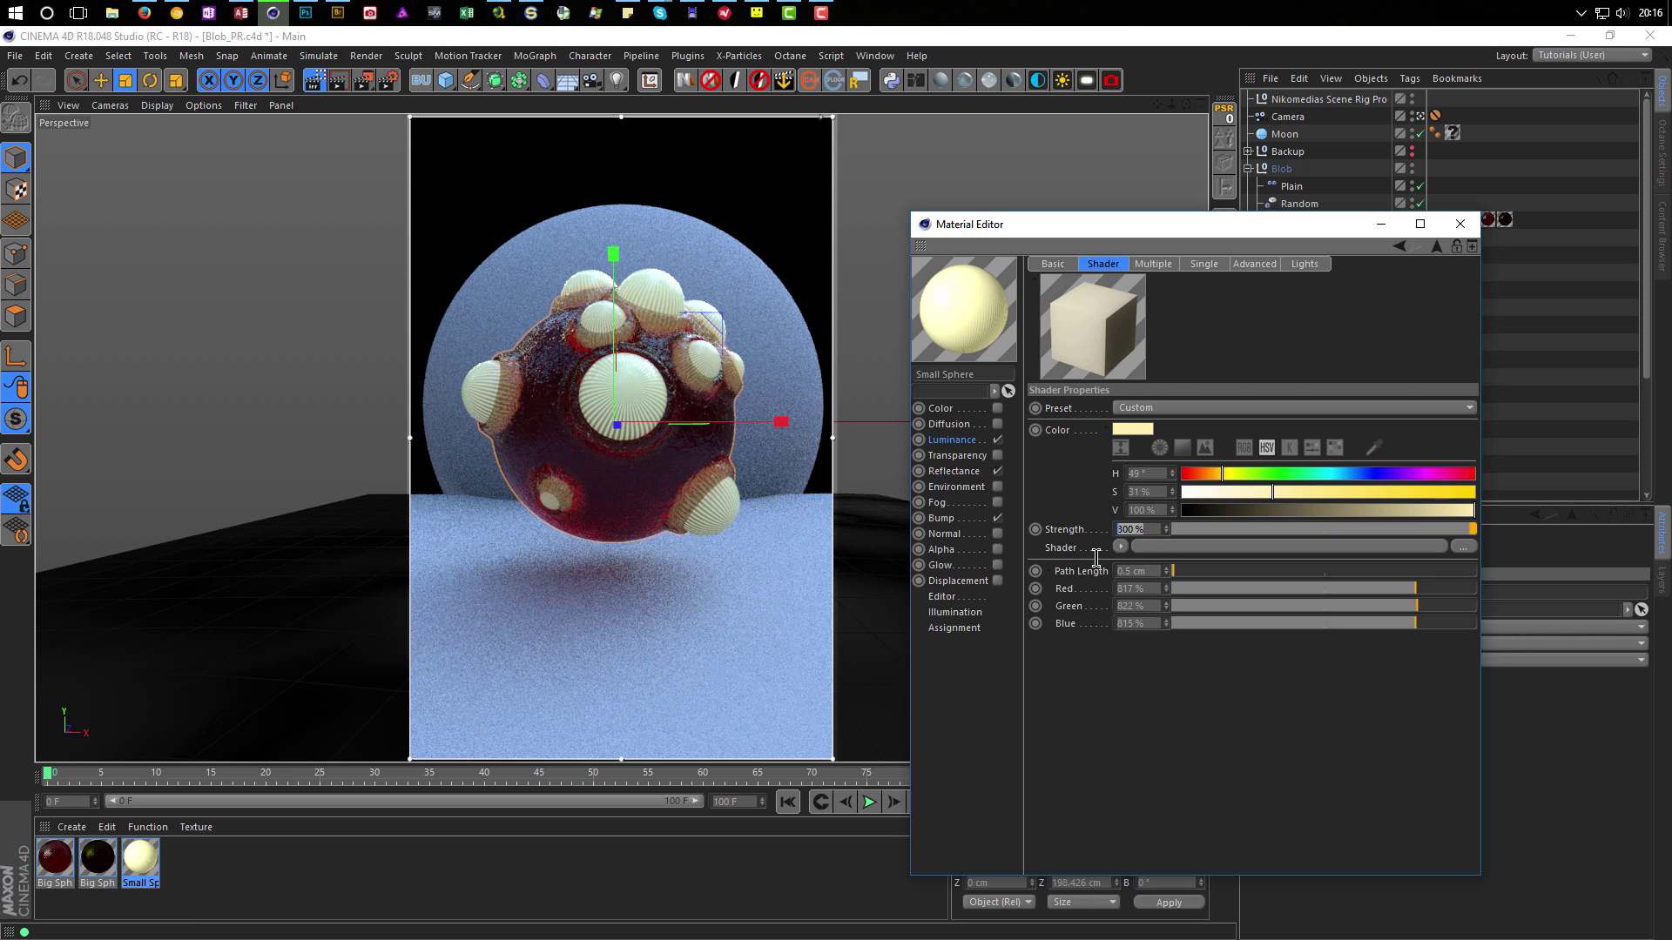
{"action": "type", "text": "500"}
{"action": "key", "text": "Return"}
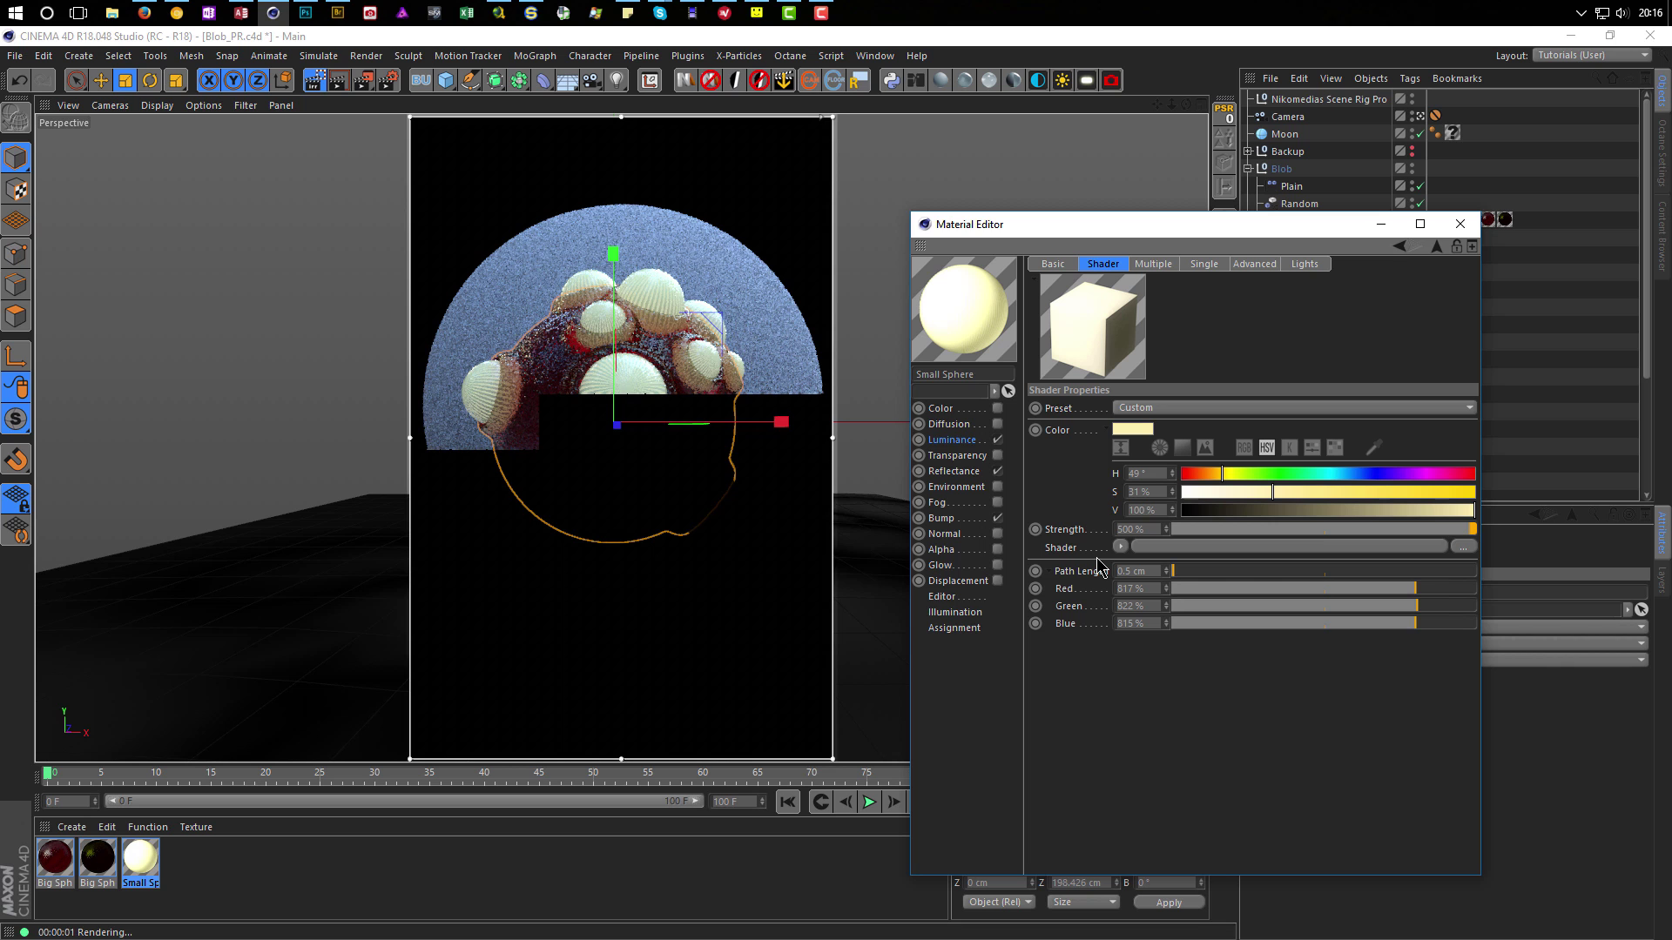
Set the Subsurface Scattering strength to 300% and close the material's editor.
{"action": "triple_click", "coordinate": [1140, 523]}
{"action": "type", "text": "300"}
{"action": "key", "text": "Return"}
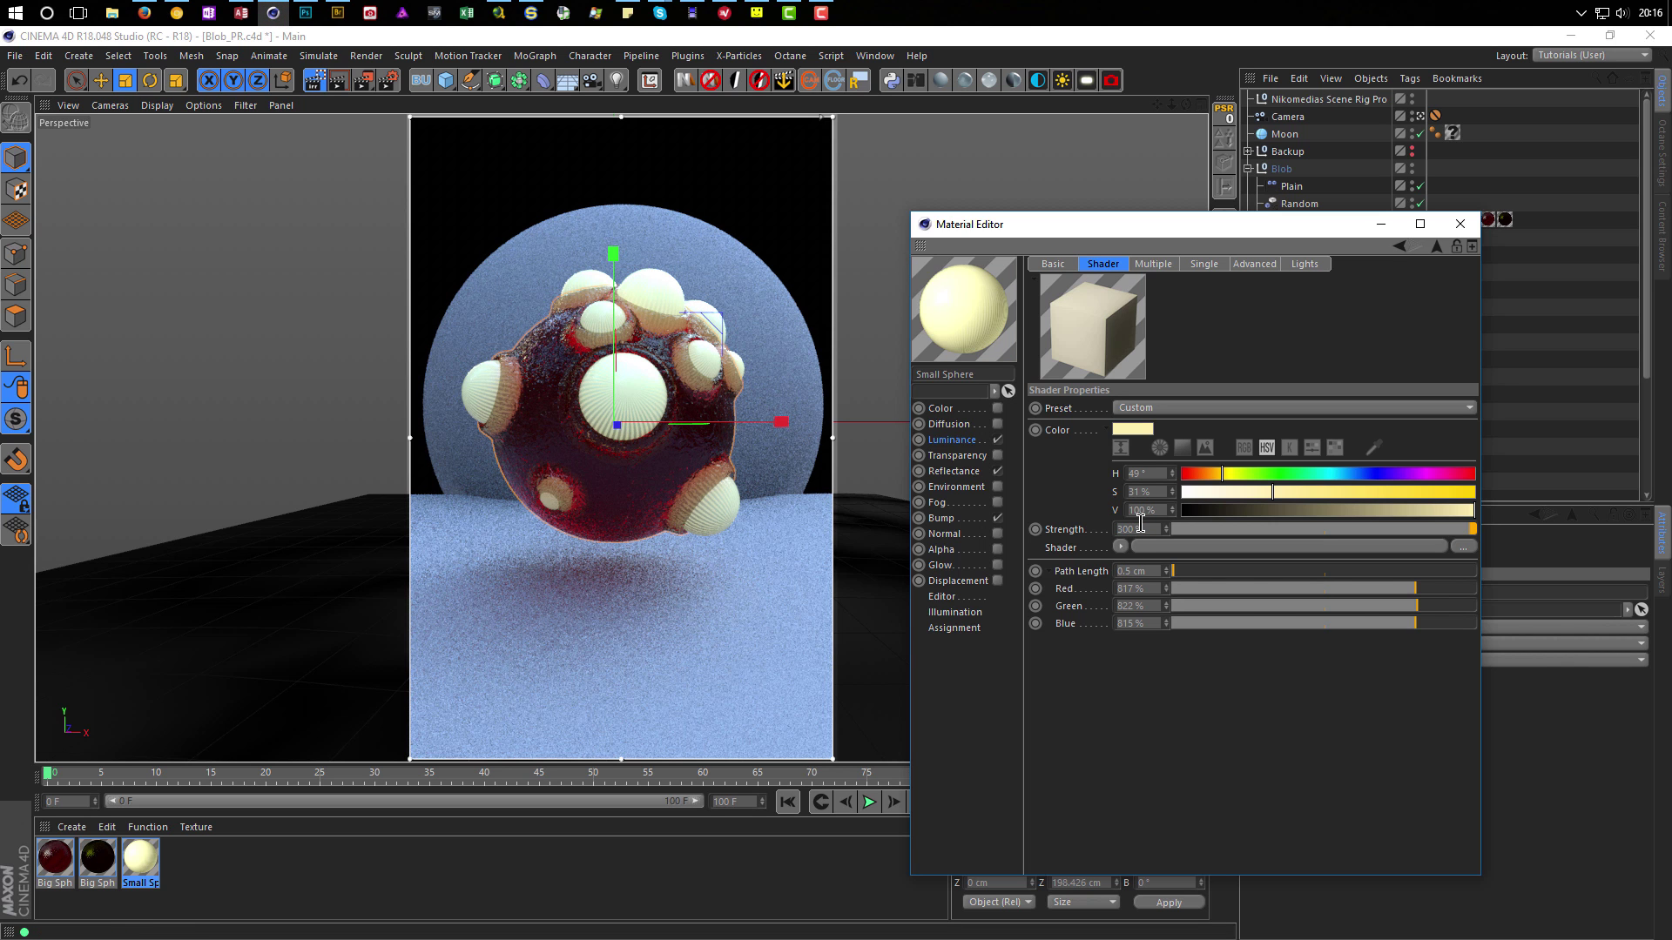
{"action": "left_click", "coordinate": [1437, 246]}
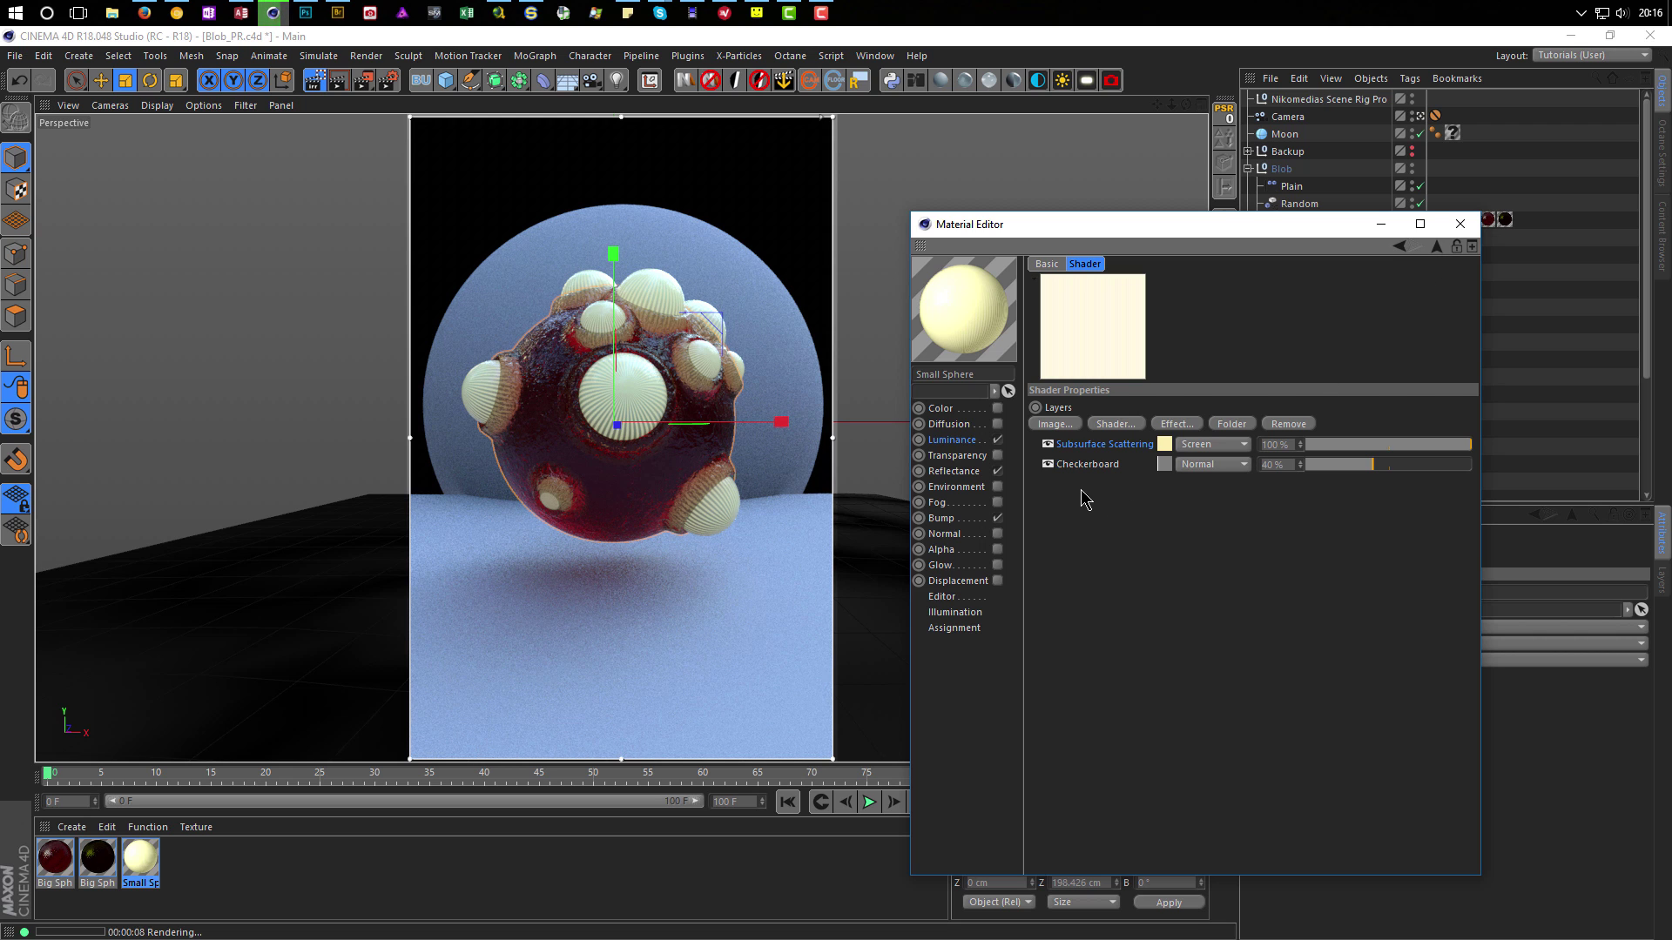
{"action": "left_click", "coordinate": [1460, 224]}
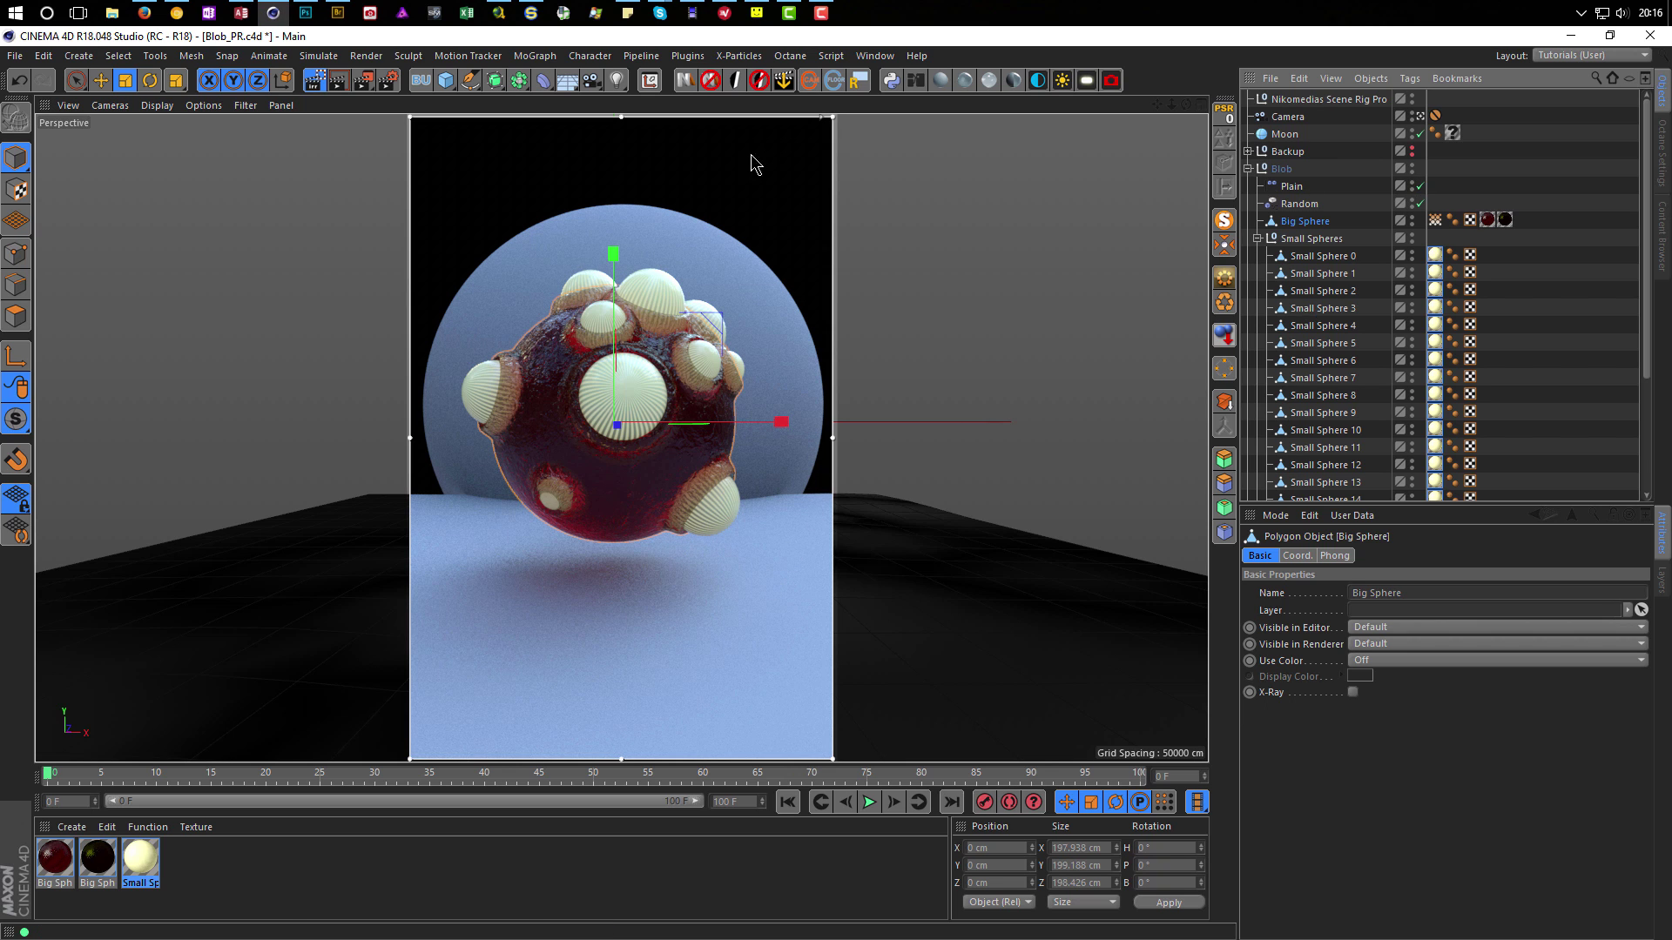
Create a new material, open it for editing and name it Floor.
{"action": "left_click", "coordinate": [338, 80]}
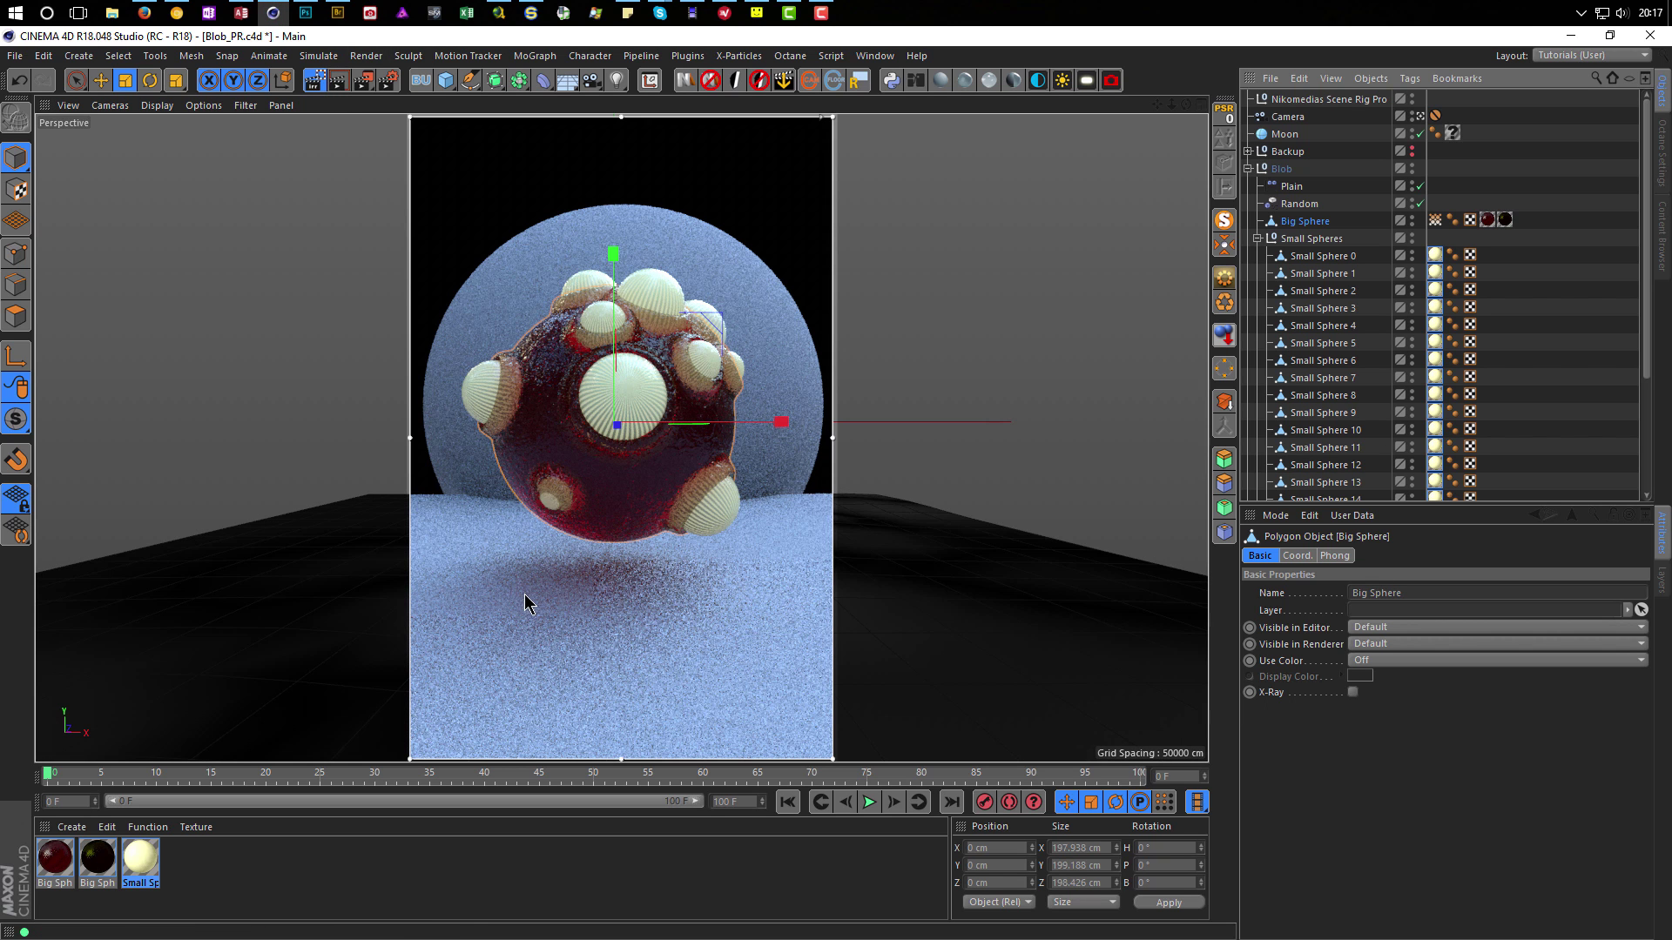
{"action": "double_click", "coordinate": [261, 884]}
{"action": "double_click", "coordinate": [70, 853]}
{"action": "type", "text": "Floor"}
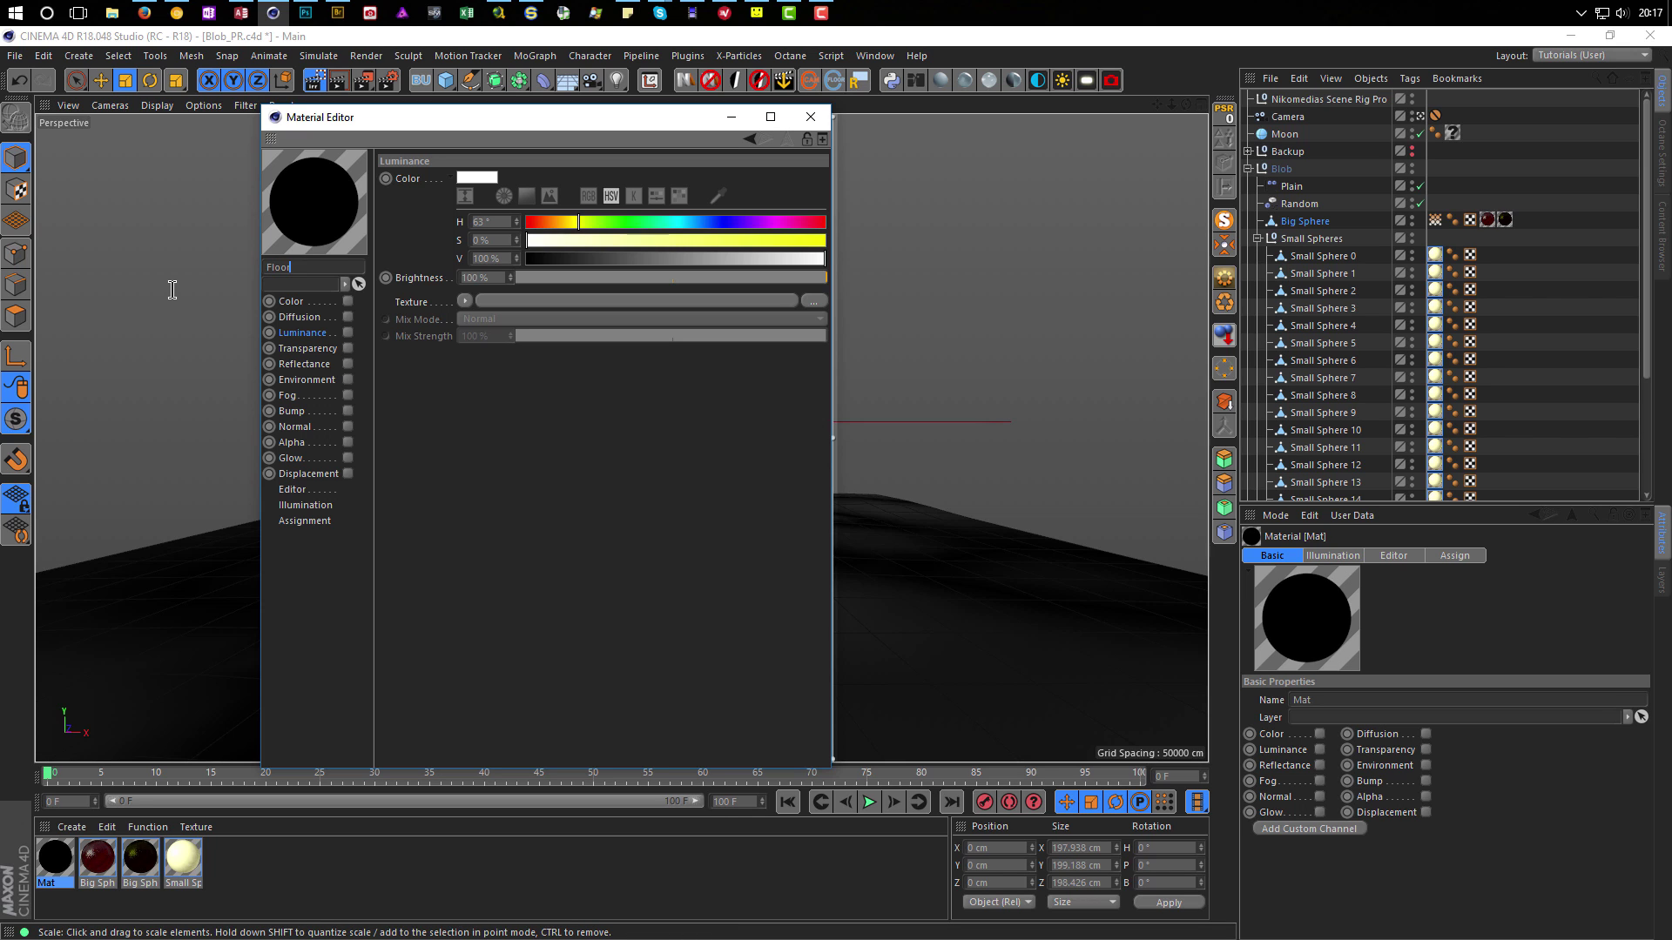
{"action": "key", "text": "Return"}
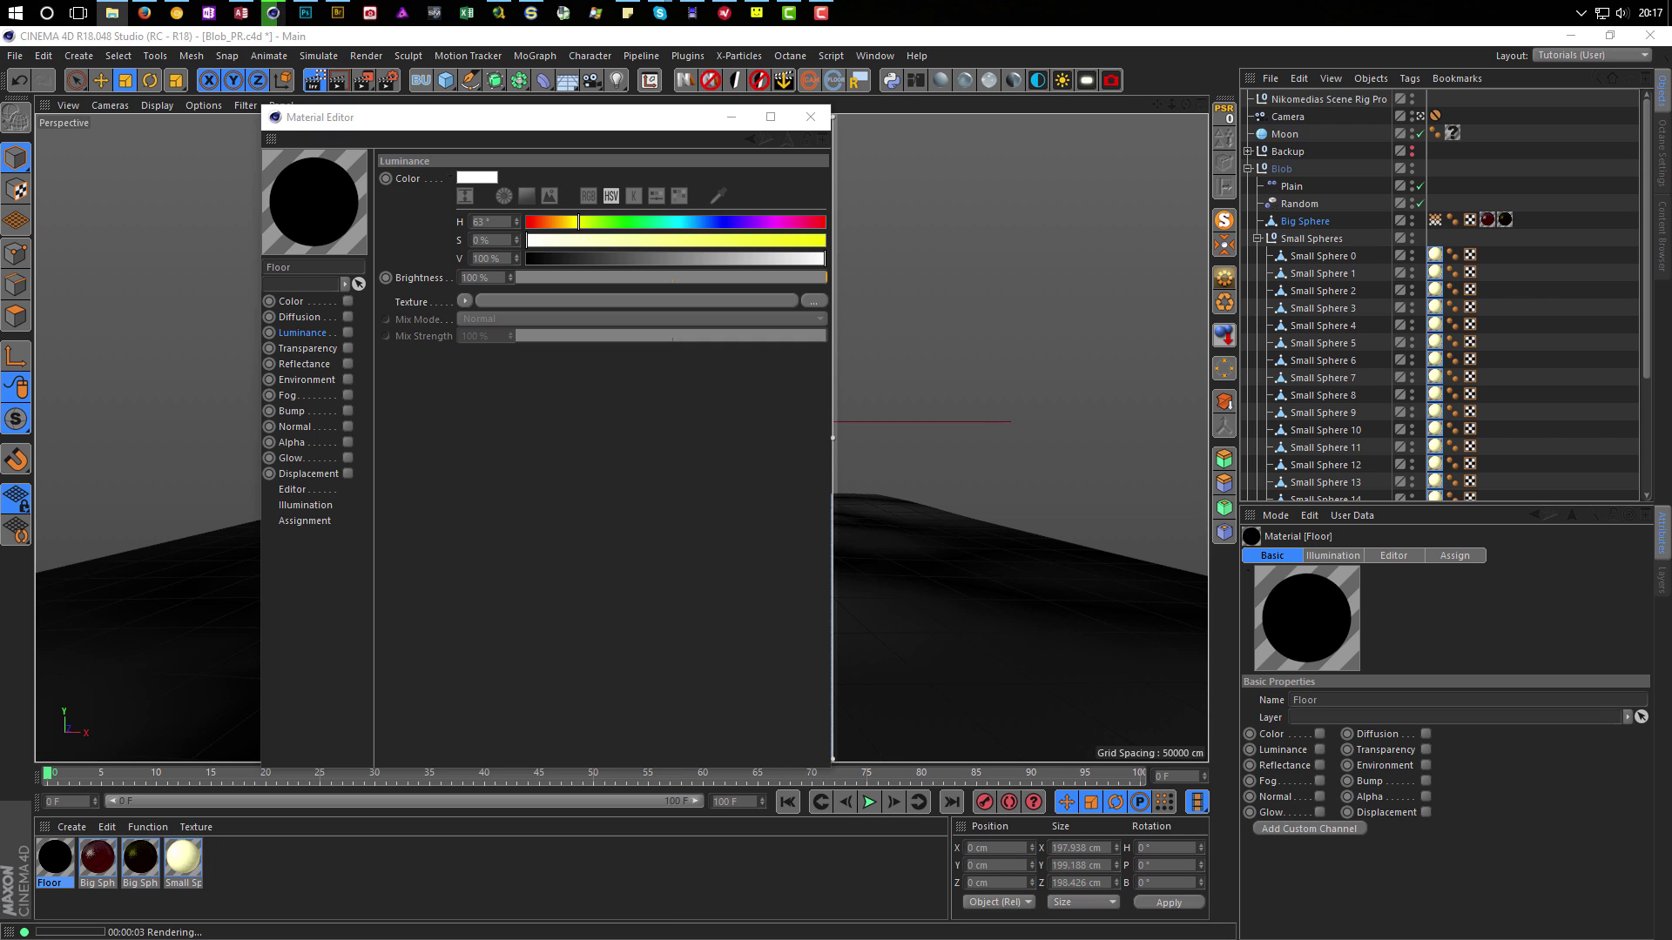
Examine the texture maps in the tex folder of MUDDY-FOREST-FLOOR-01 in the file explorer.
{"action": "left_click_drag", "start_coordinate": [1671, 522], "coordinate": [707, 169]}
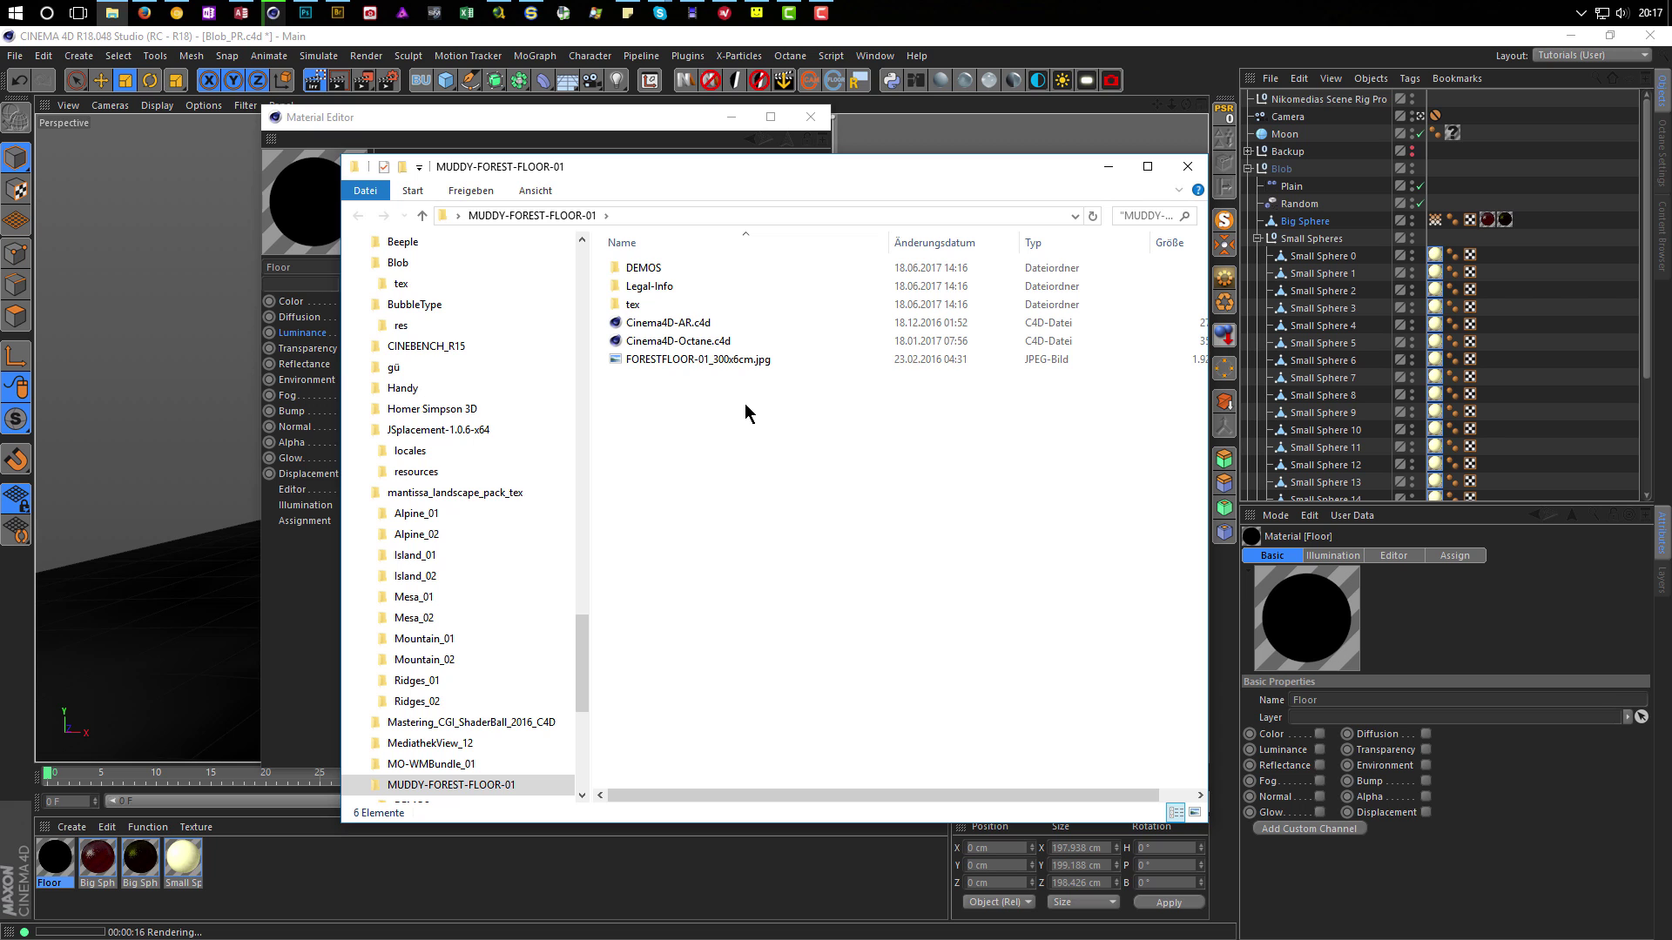
{"action": "double_click", "coordinate": [633, 304]}
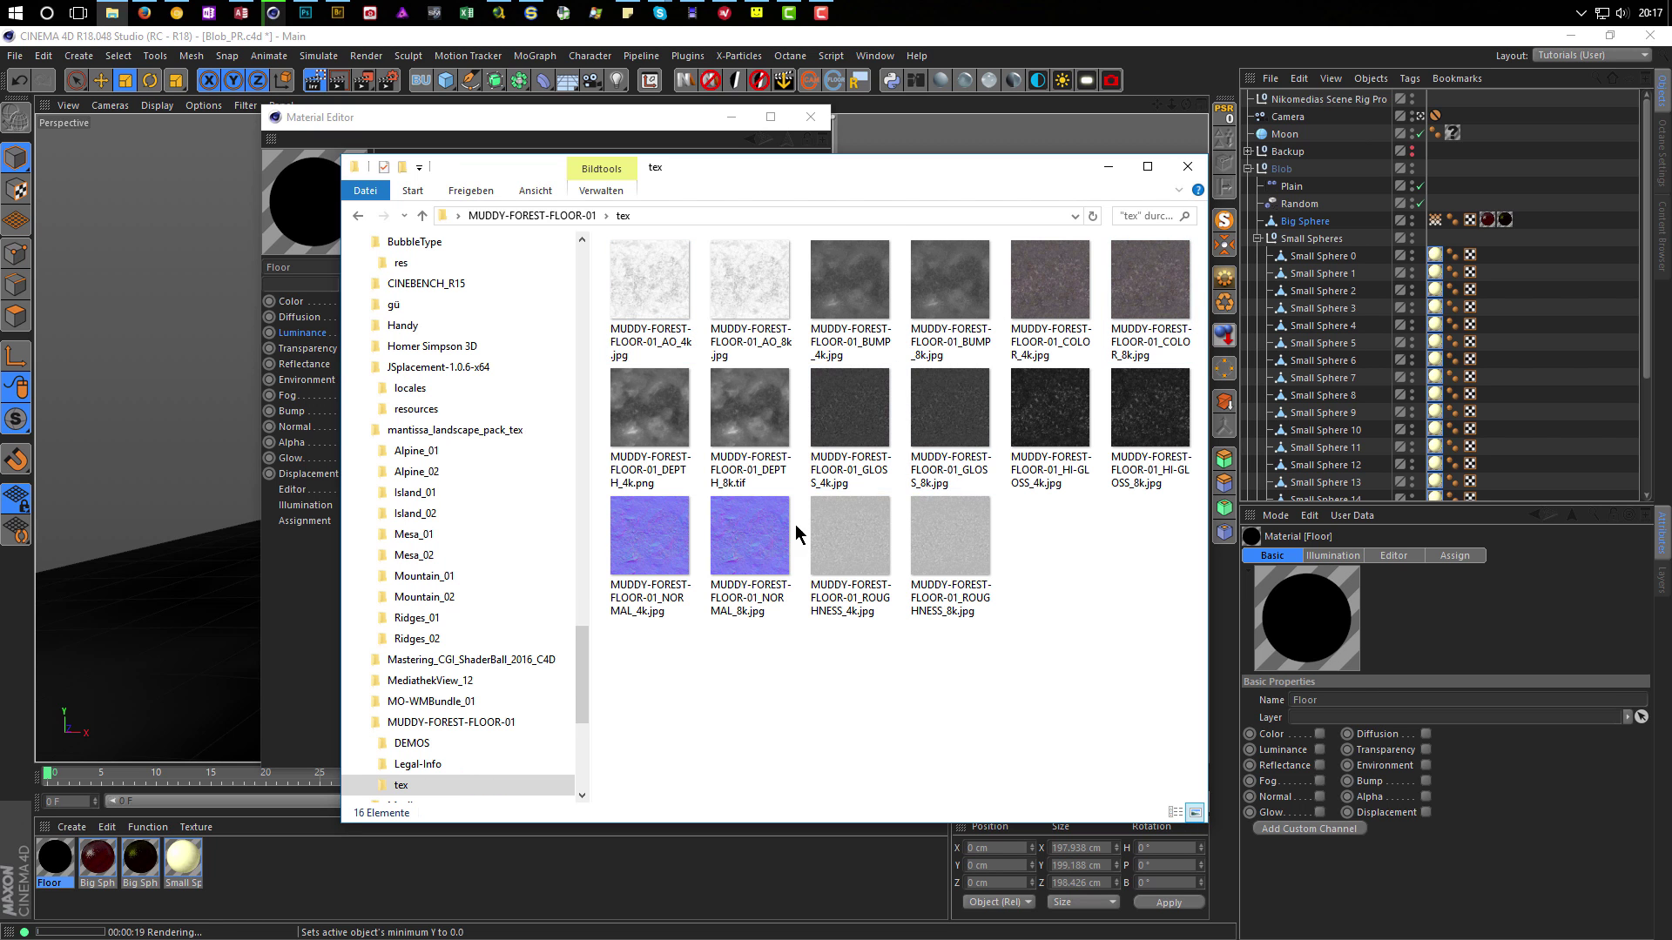
{"action": "left_click_drag", "start_coordinate": [346, 156], "coordinate": [498, 179]}
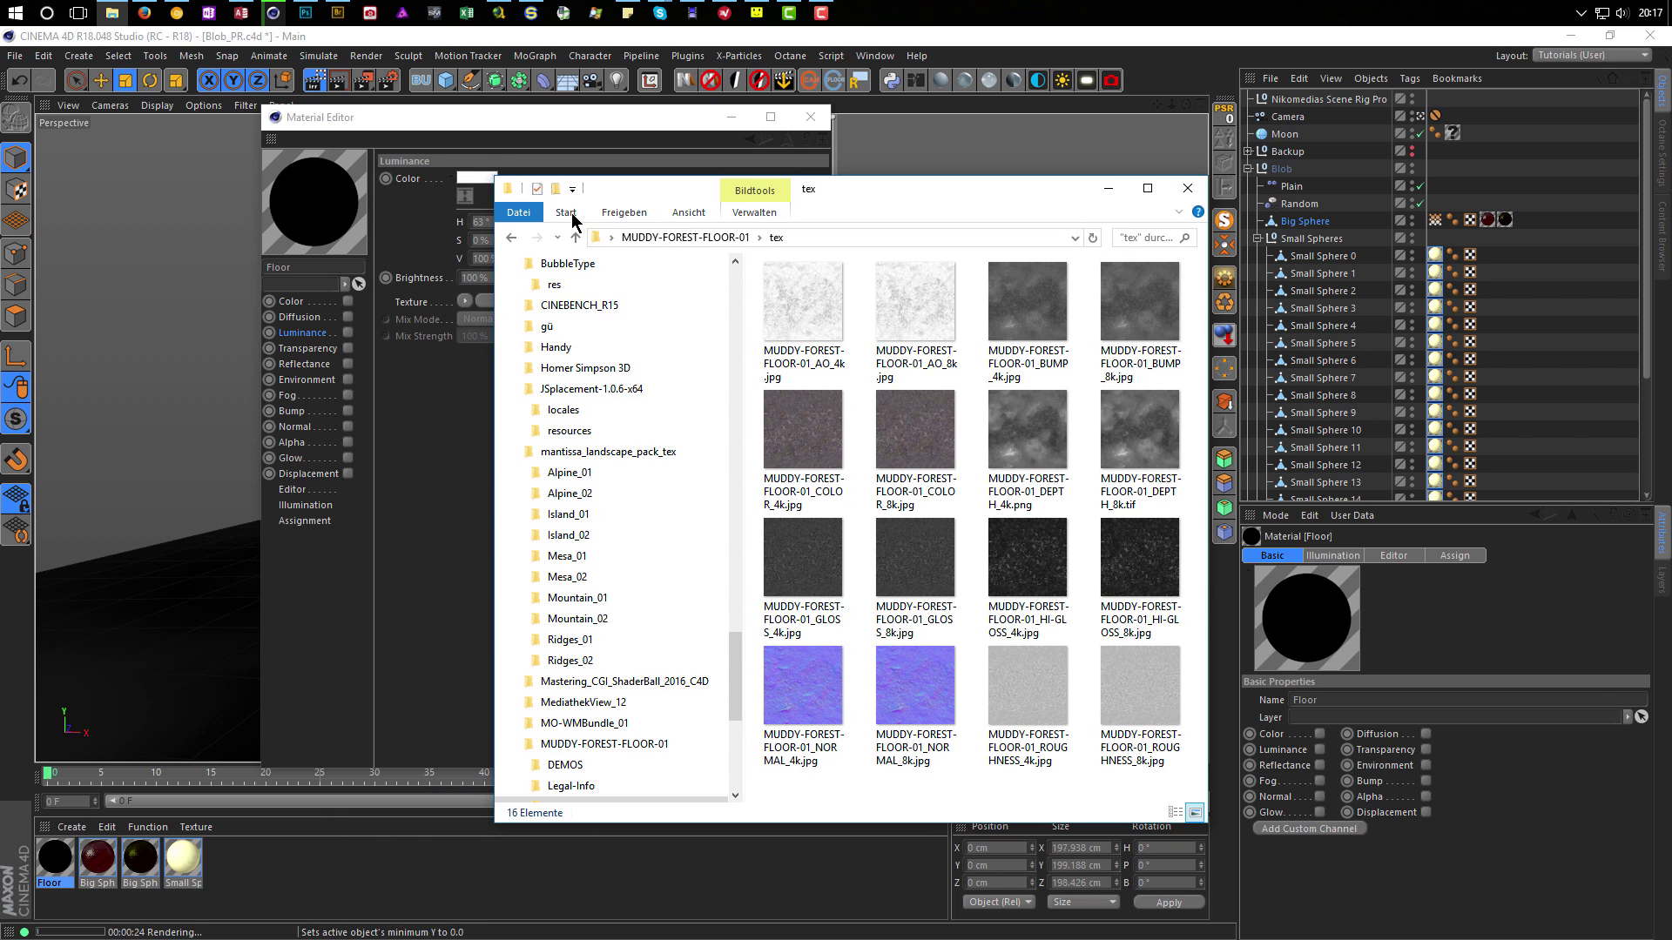
{"action": "mouse_move", "coordinate": [878, 183]}
{"action": "left_mouse_down"}
{"action": "mouse_move", "coordinate": [888, 240]}
{"action": "mouse_move", "coordinate": [891, 168]}
{"action": "mouse_move", "coordinate": [896, 184]}
{"action": "left_mouse_up"}
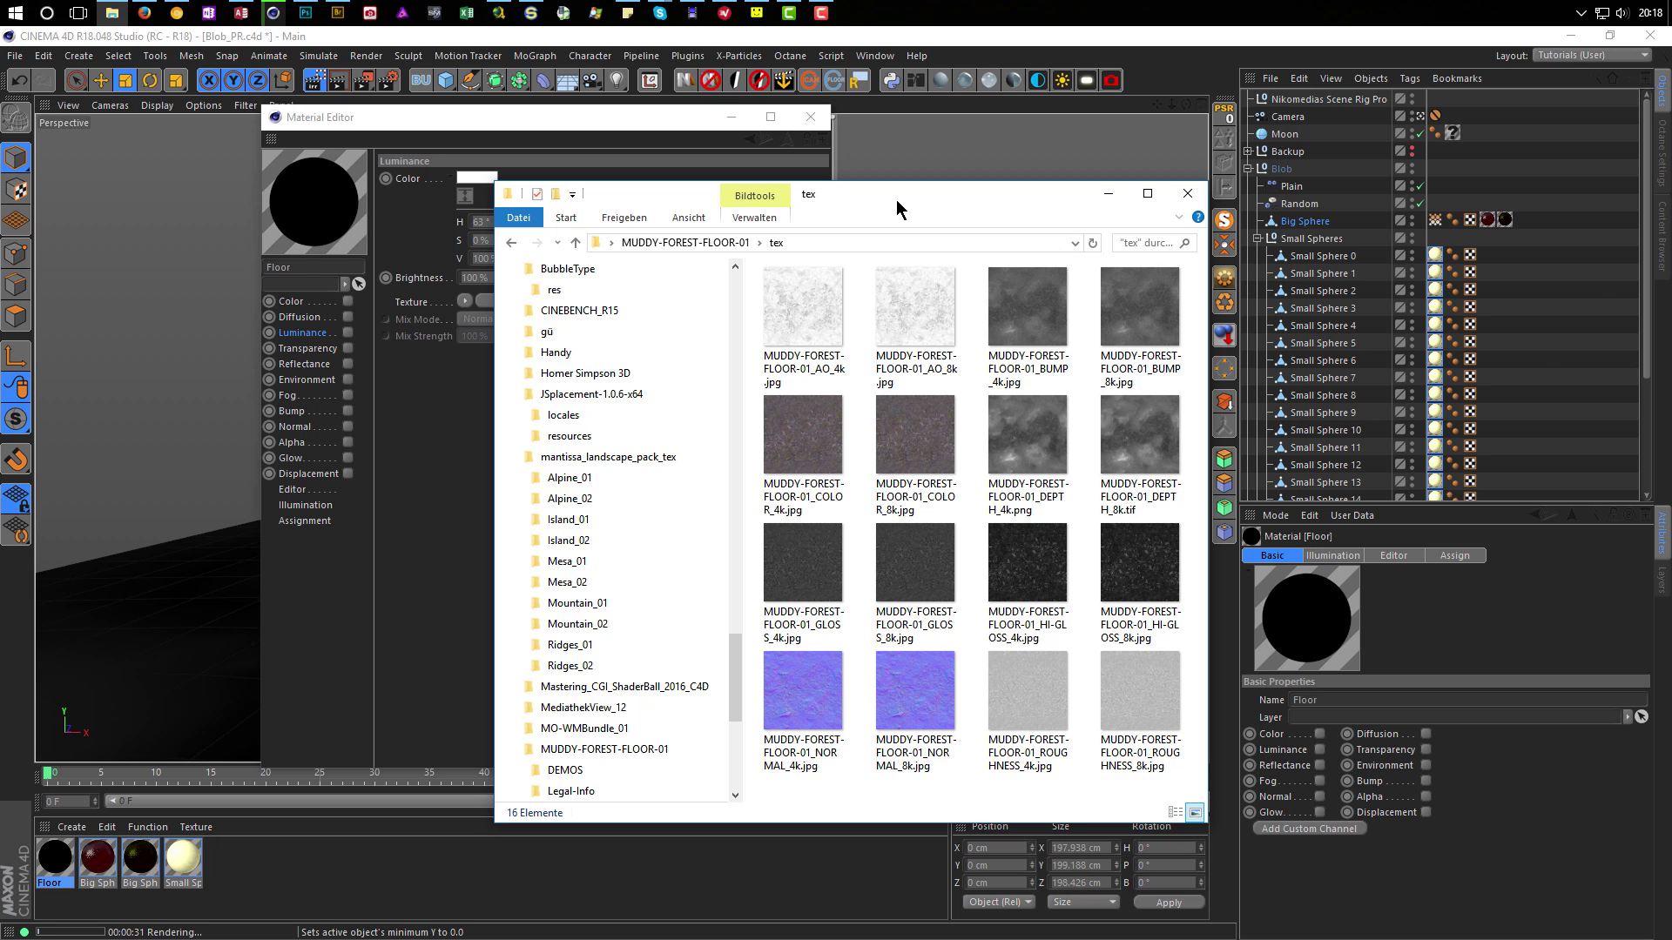
{"action": "left_click_drag", "start_coordinate": [895, 195], "coordinate": [1671, 165]}
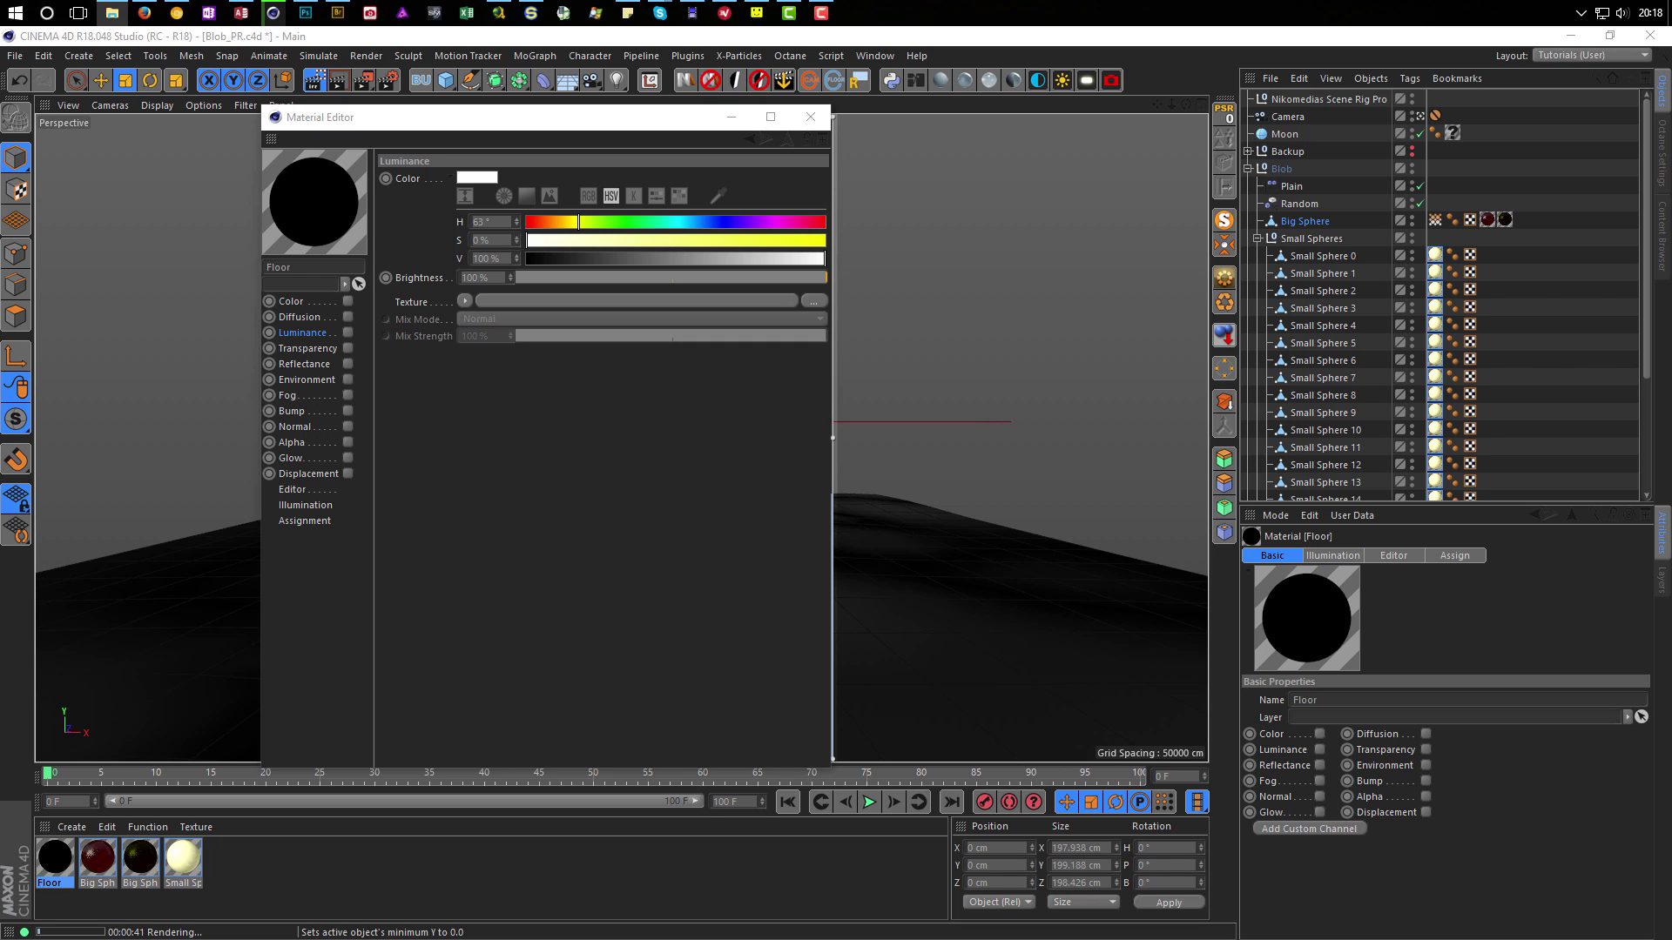
Load MUDDY-FOREST-FLOOR-01_COLOR_4k.jpg as the Floor material's Color texture without copying it to the project, and enable the Color channel.
{"action": "left_click", "coordinate": [290, 301]}
{"action": "left_click", "coordinate": [813, 301]}
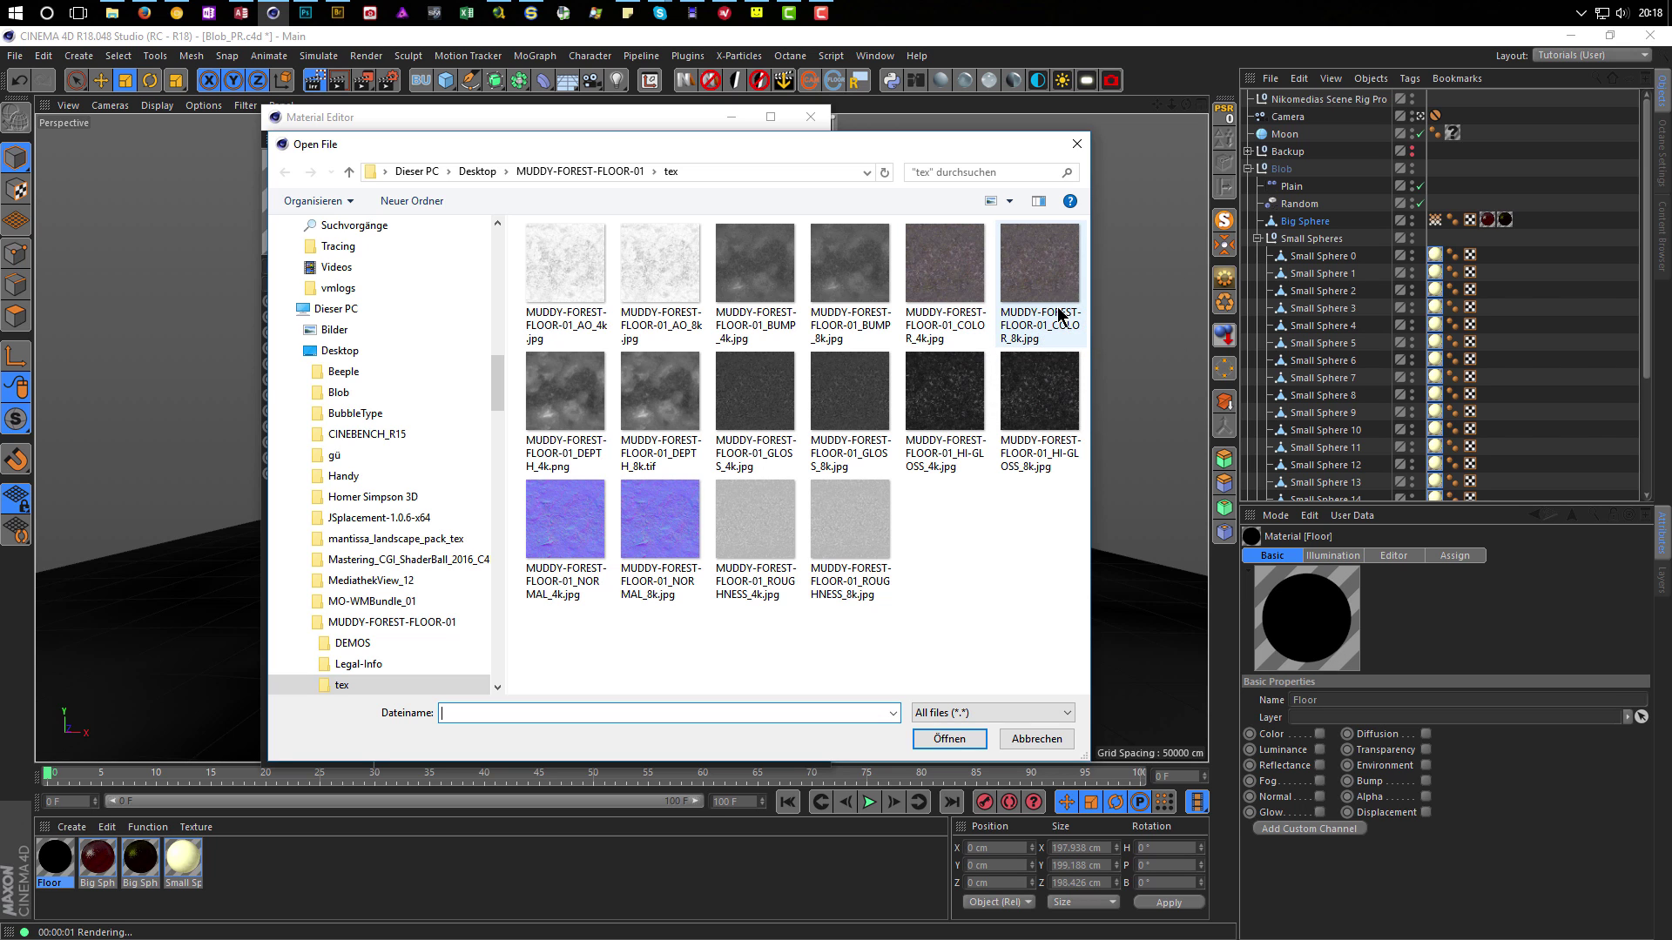
{"action": "double_click", "coordinate": [947, 287]}
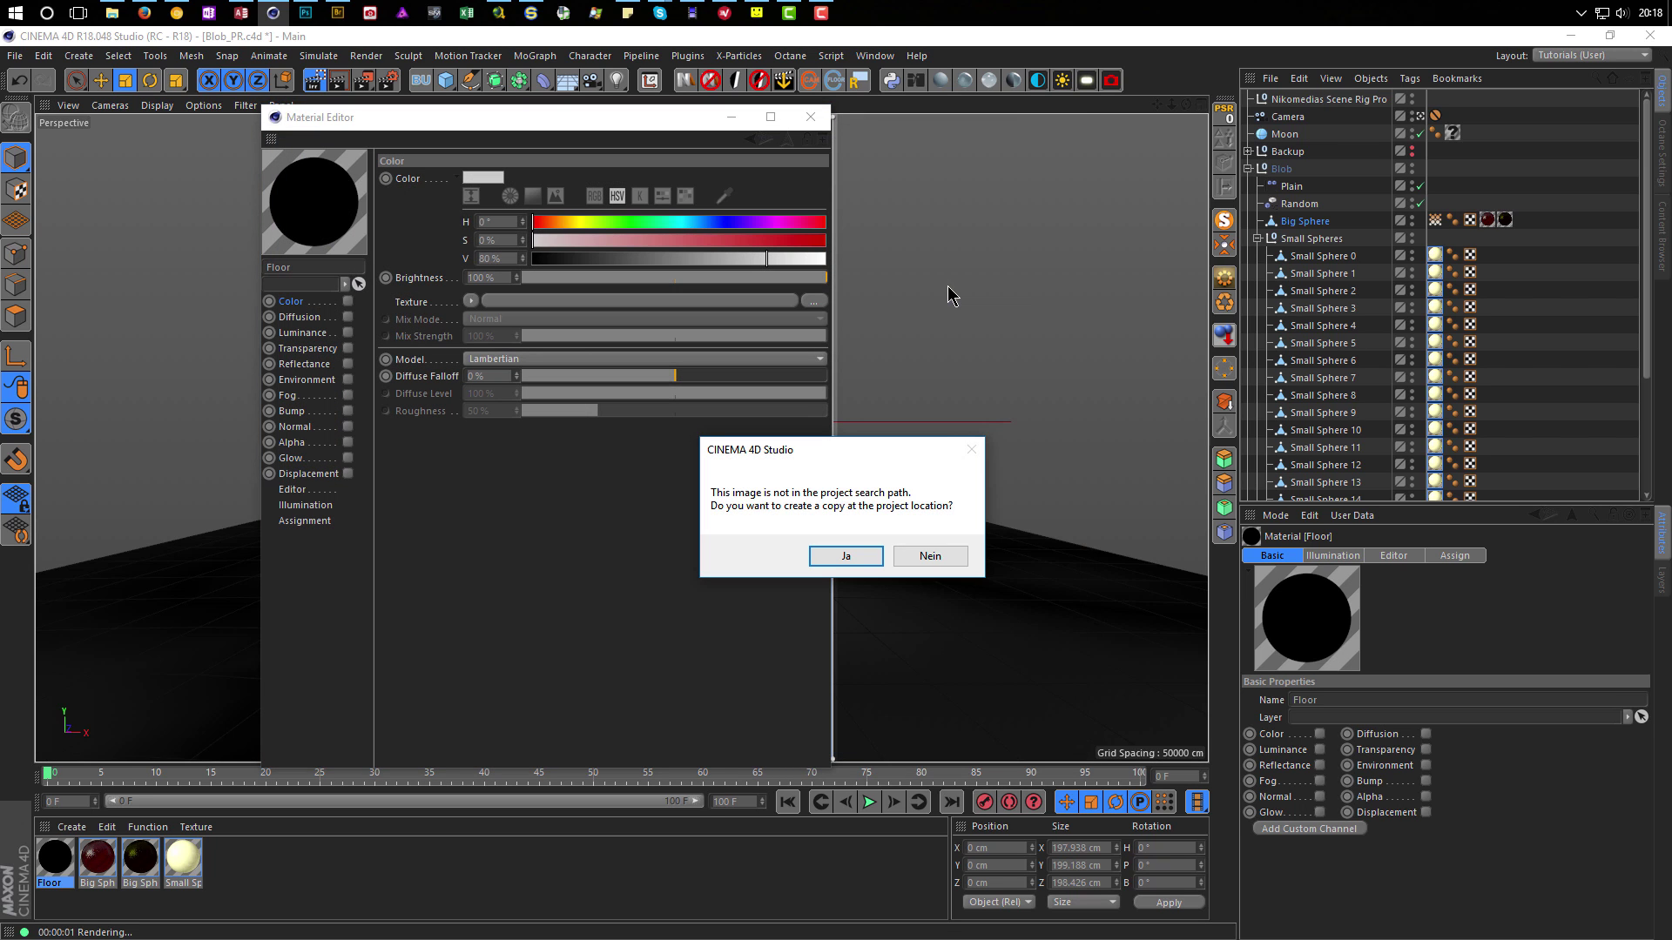
{"action": "left_click", "coordinate": [930, 558]}
{"action": "left_click", "coordinate": [952, 561]}
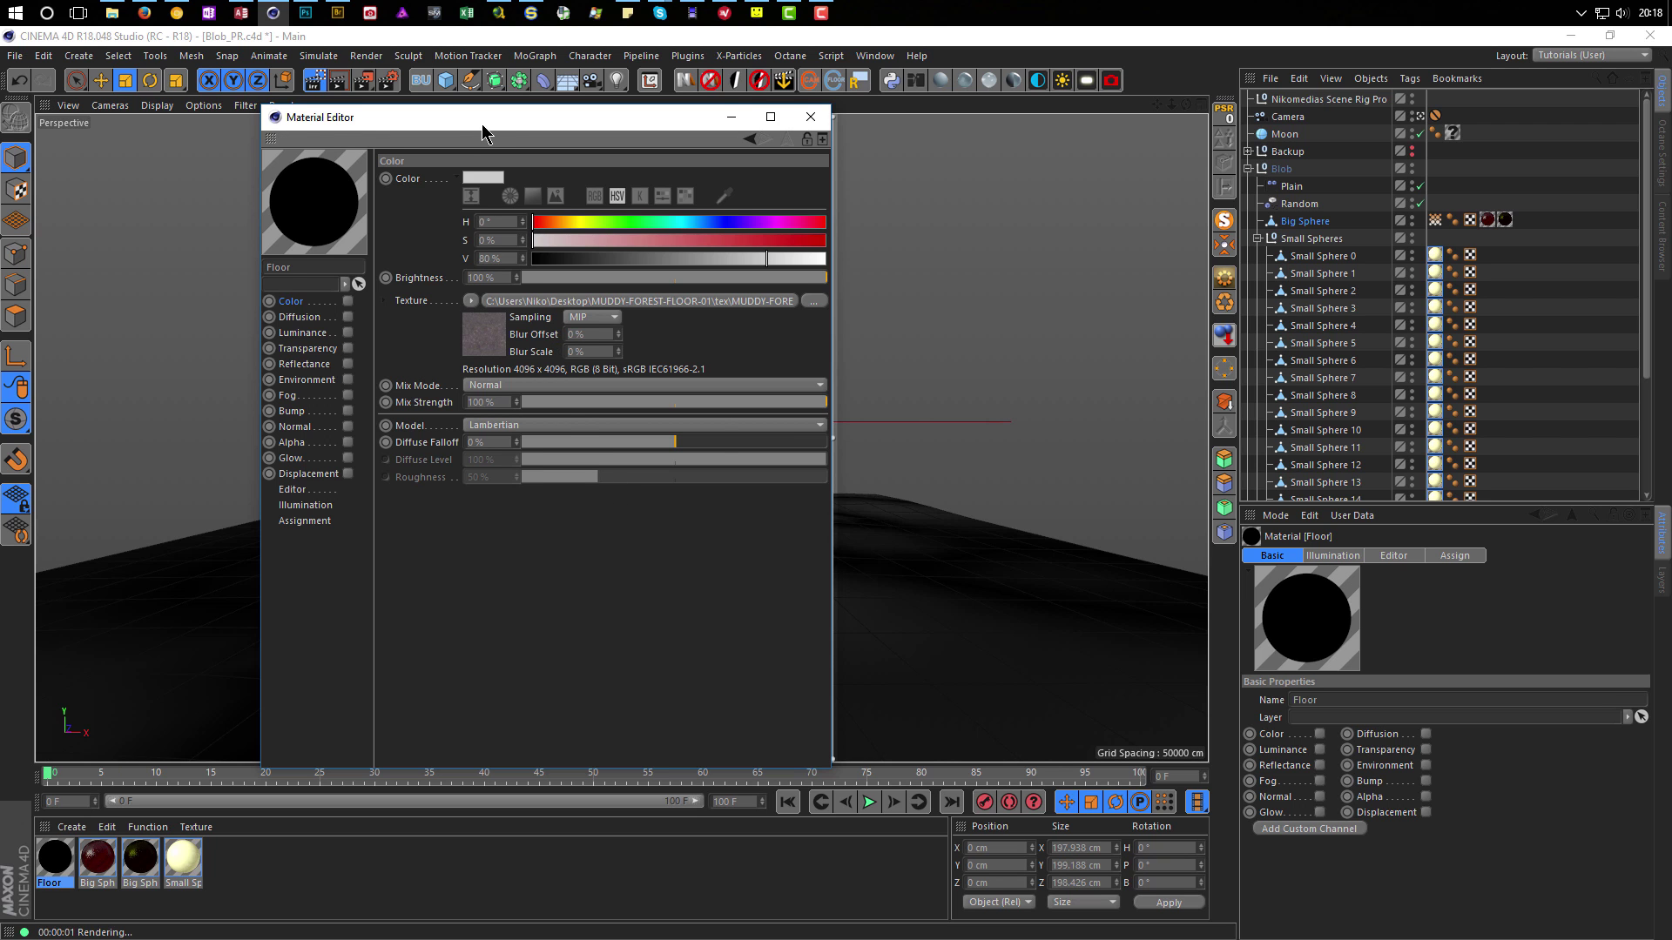
{"action": "left_click_drag", "start_coordinate": [483, 132], "coordinate": [590, 153]}
{"action": "left_click", "coordinate": [454, 323]}
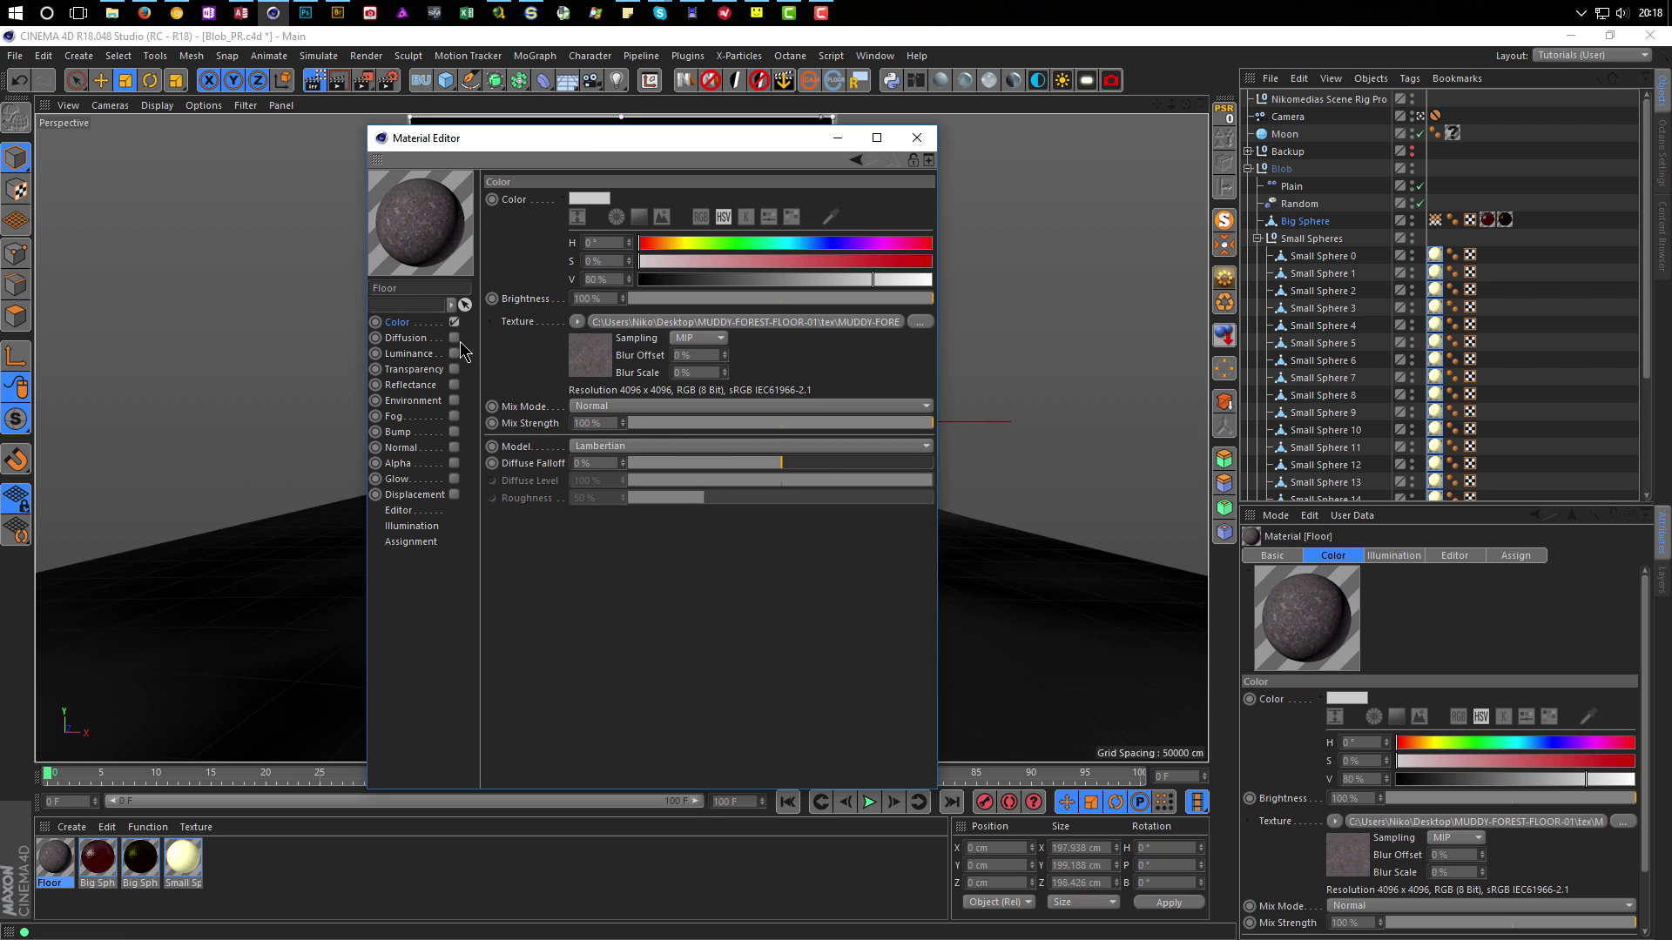
Collapse the Small Spheres and Blob groups and replace the Floor object's old material with the new Floor material.
{"action": "left_click_drag", "start_coordinate": [568, 149], "coordinate": [1038, 278]}
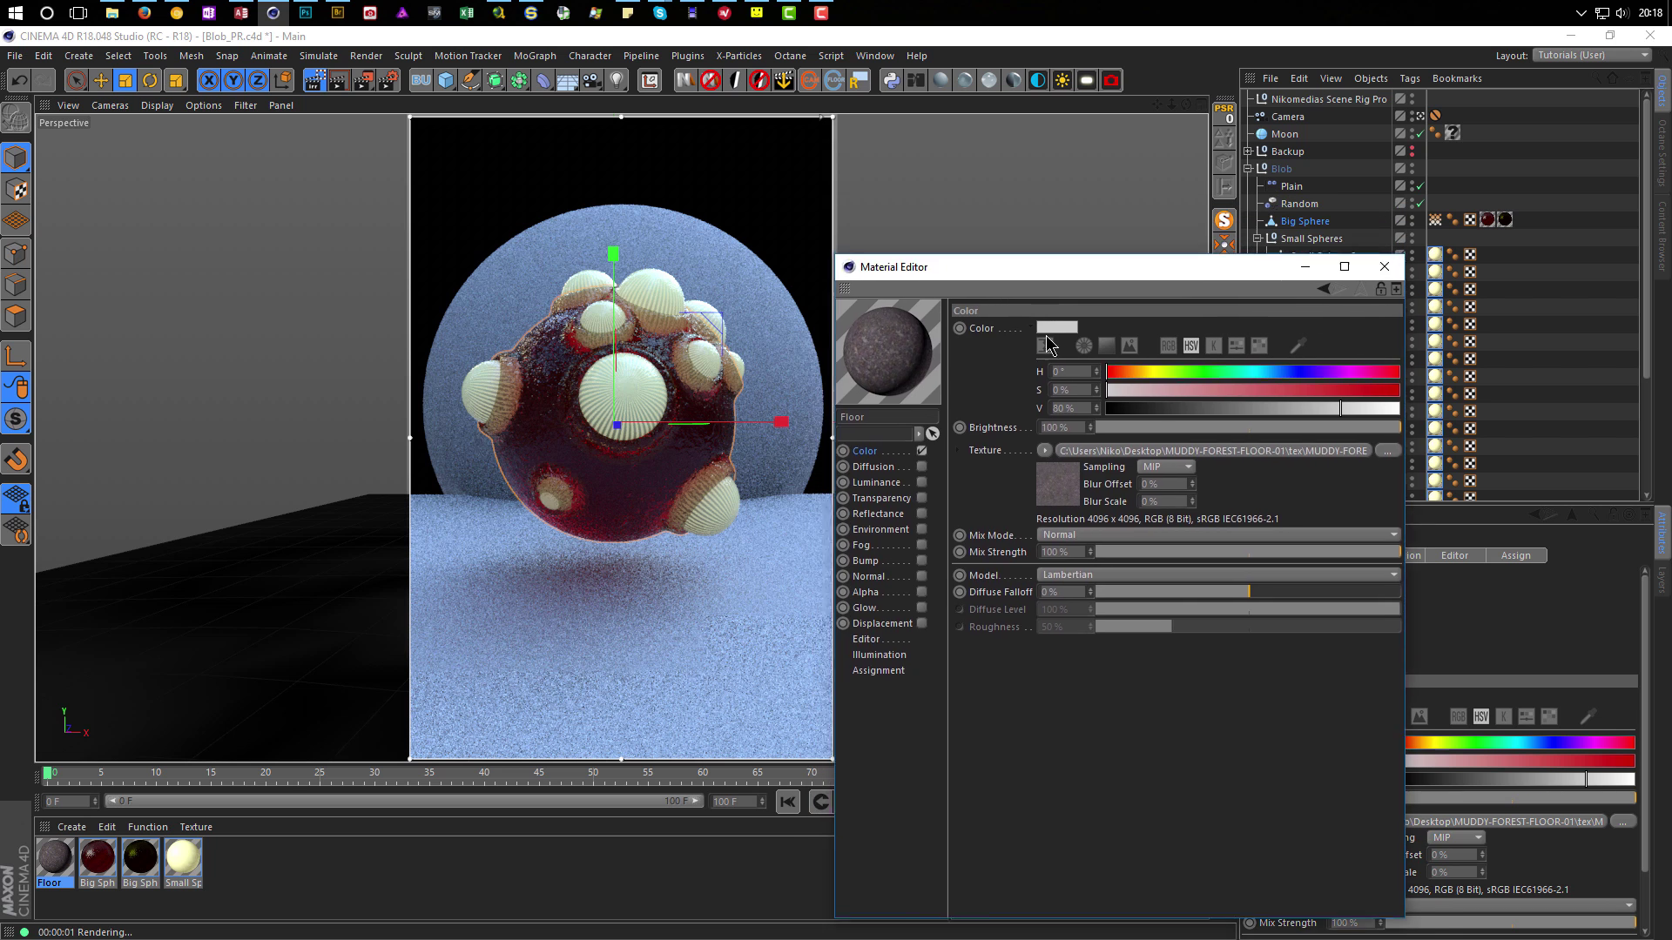
{"action": "left_click_drag", "start_coordinate": [1048, 343], "coordinate": [1046, 622]}
{"action": "left_click", "coordinate": [1257, 239]}
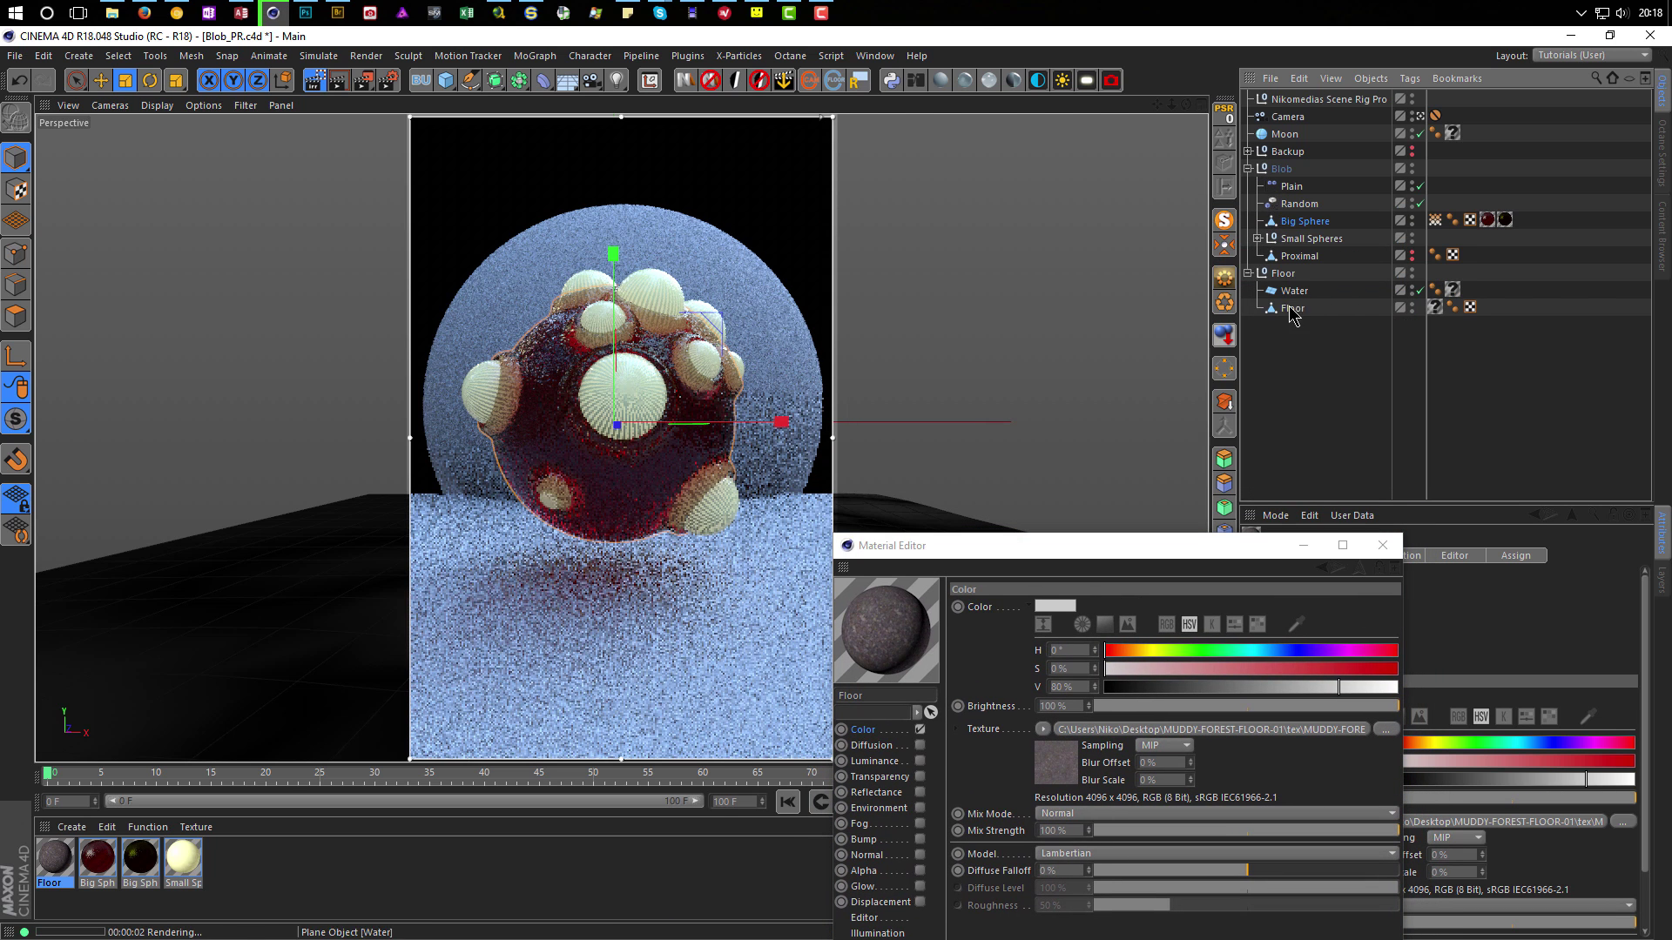
{"action": "left_click", "coordinate": [1247, 168]}
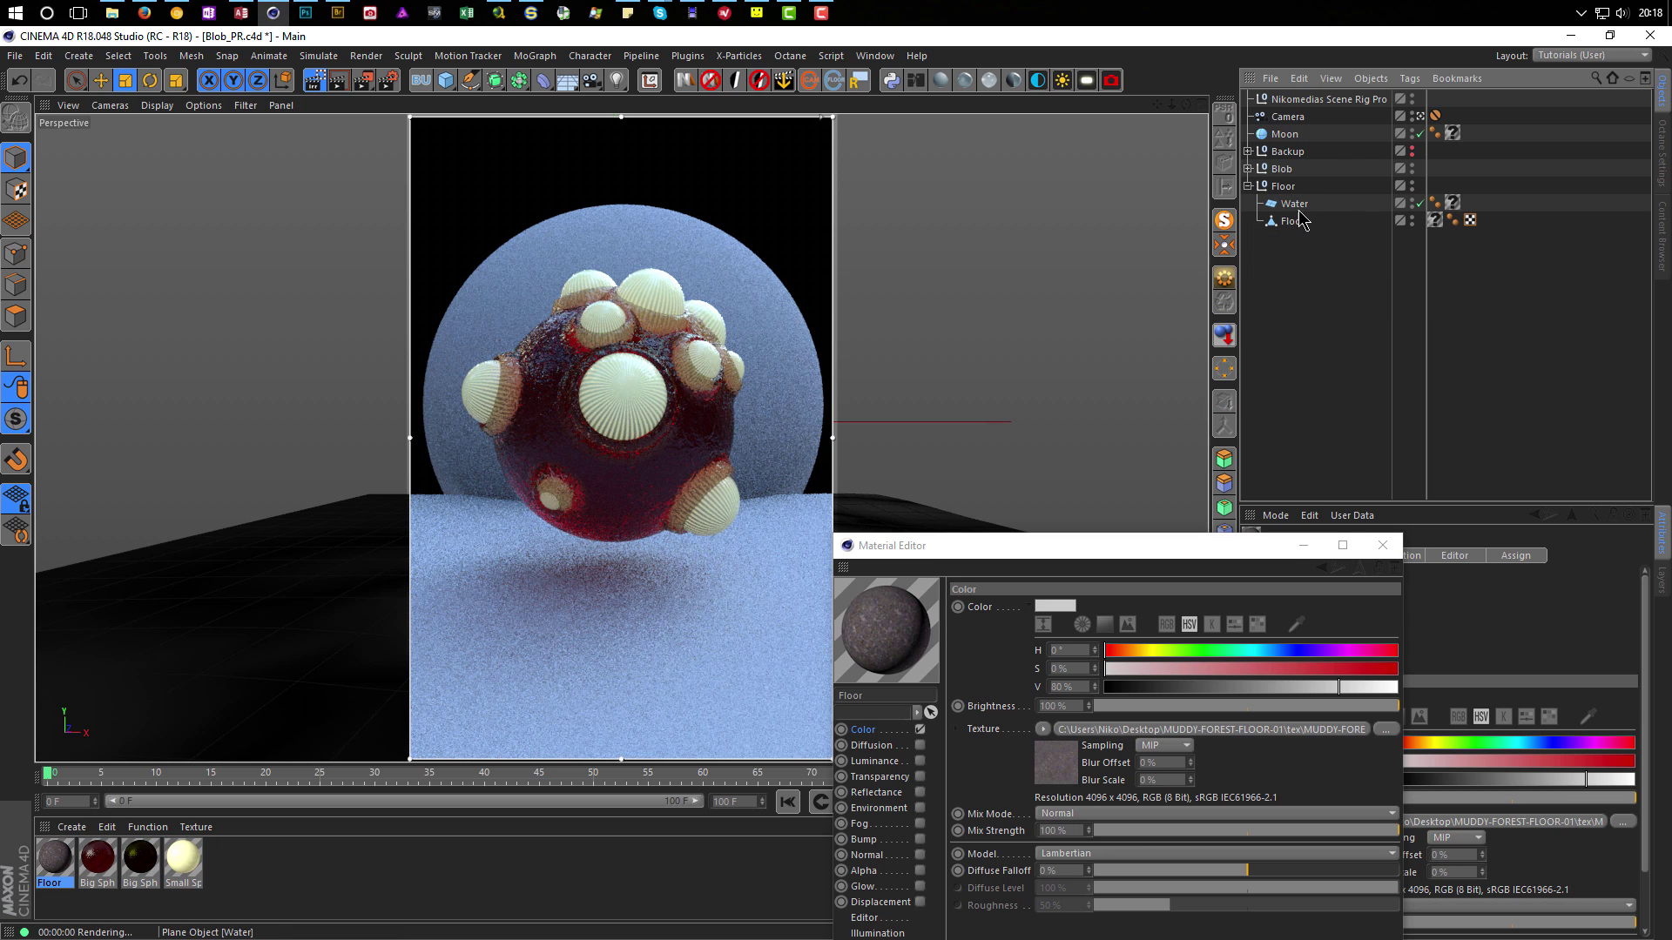
{"action": "left_click_drag", "start_coordinate": [61, 870], "coordinate": [1436, 222]}
{"action": "left_click", "coordinate": [1439, 248]}
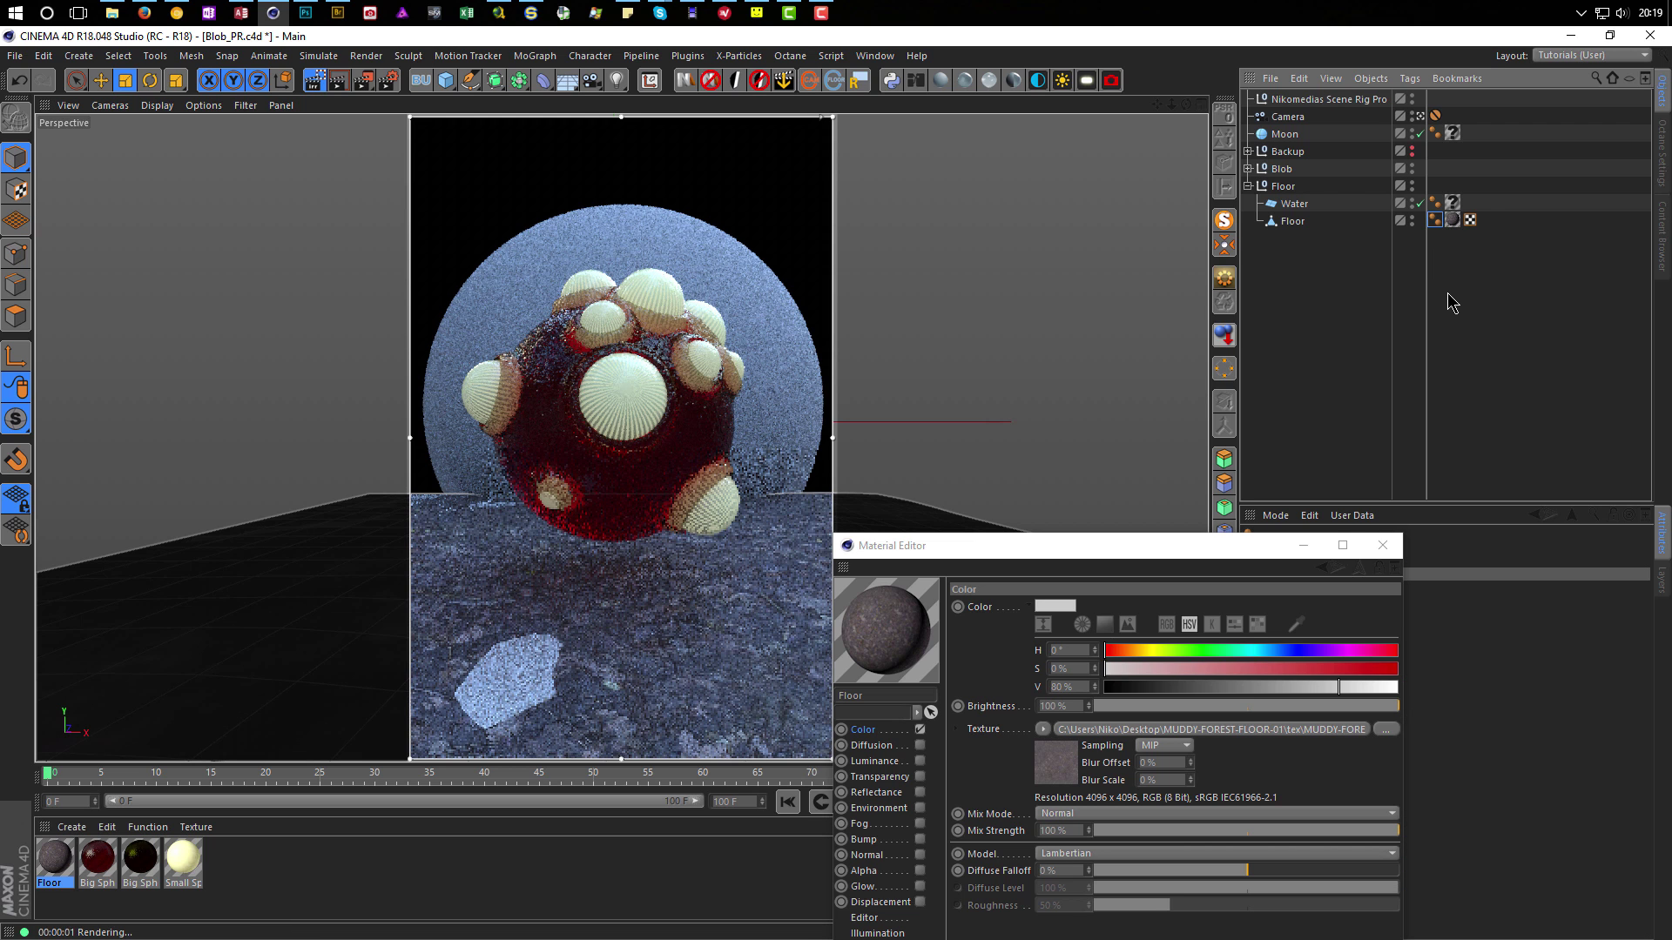
Enable the Floor material's Displacement channel and turn off the interactive render region.
{"action": "left_click_drag", "start_coordinate": [1127, 565], "coordinate": [1274, 166]}
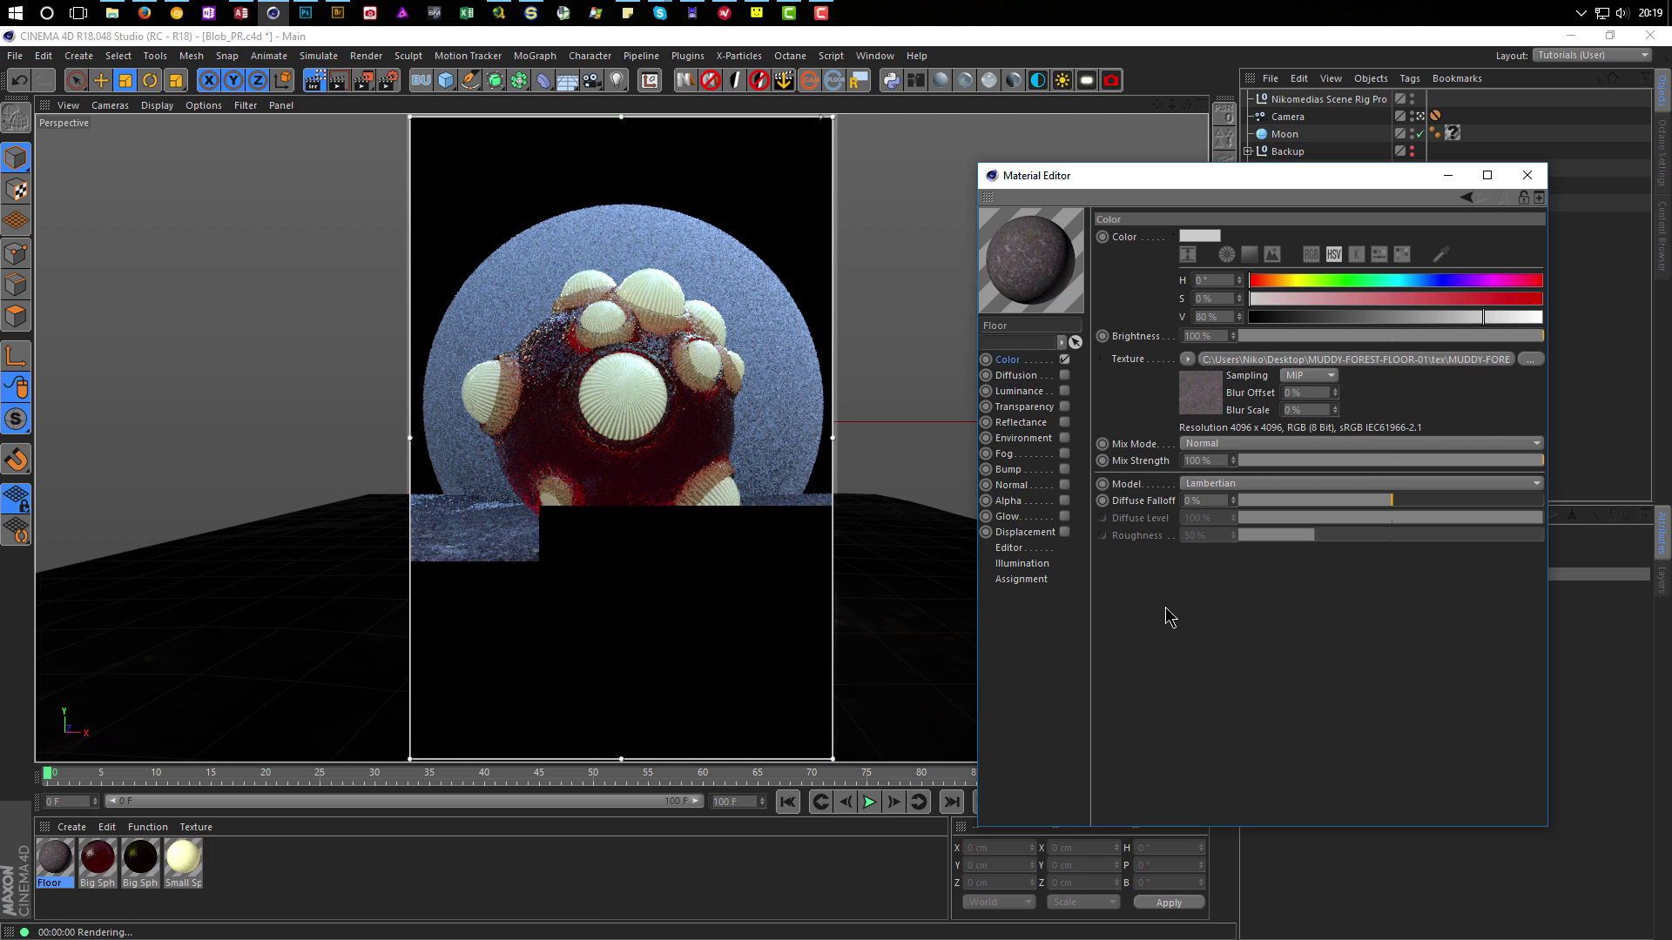
{"action": "left_click", "coordinate": [1064, 533]}
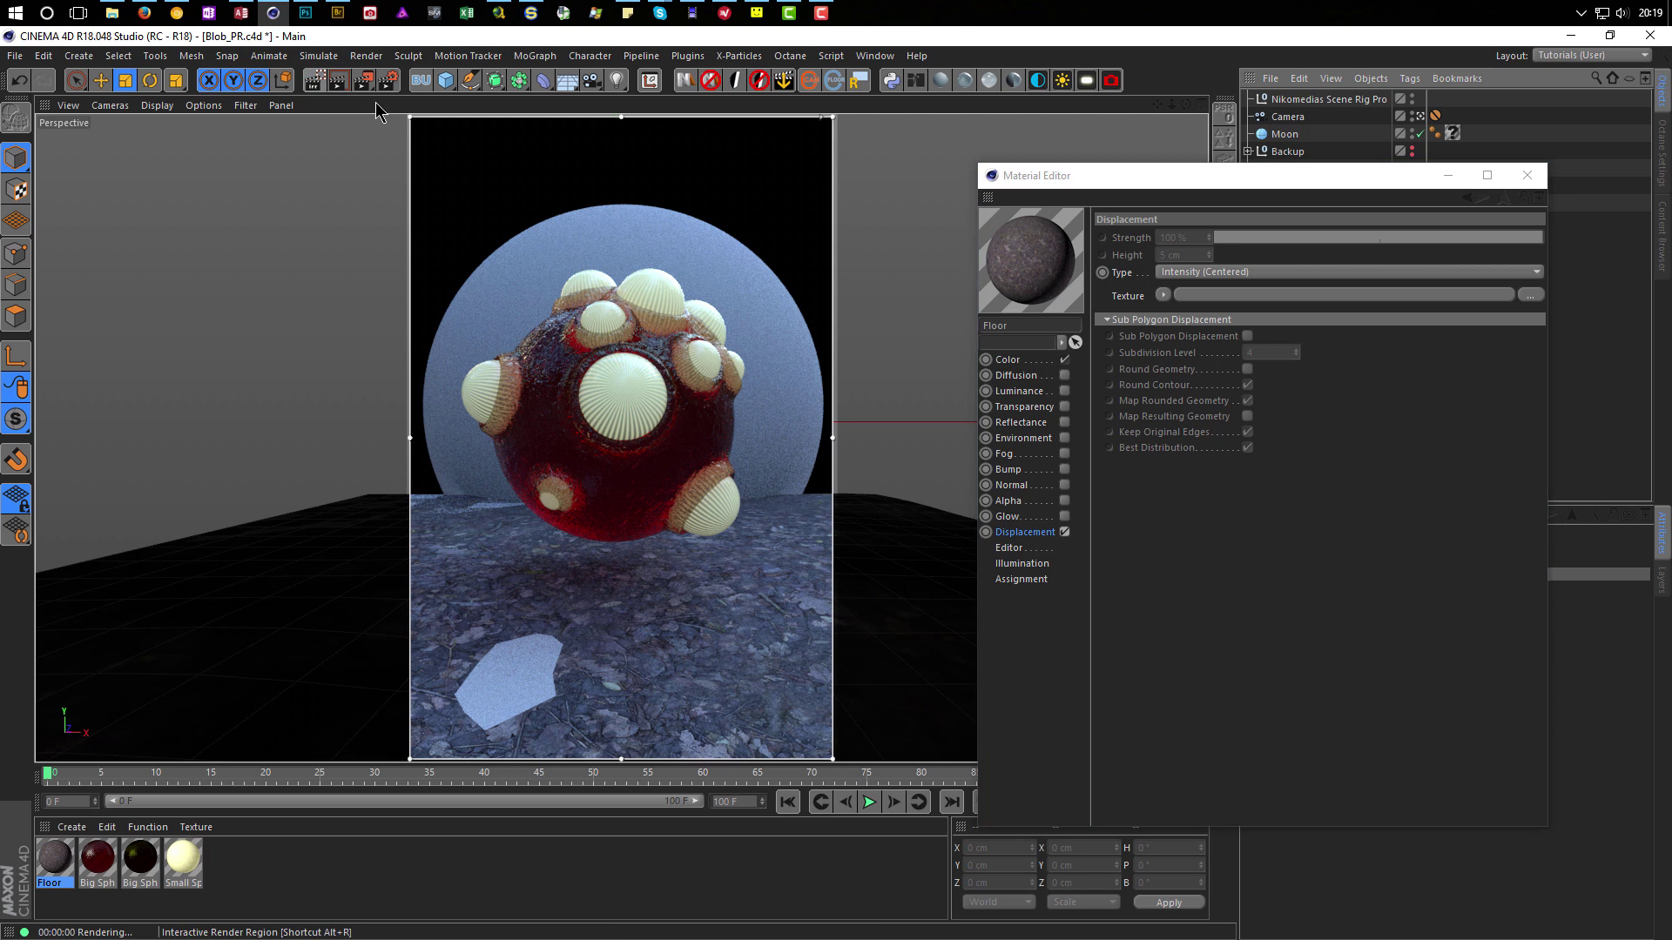
{"action": "left_click", "coordinate": [311, 82]}
Subdivide the Floor object's polygons with Smooth Subdivision turned off.
{"action": "mouse_move", "coordinate": [1245, 179]}
{"action": "left_mouse_down"}
{"action": "mouse_move", "coordinate": [1231, 273]}
{"action": "mouse_move", "coordinate": [1276, 692]}
{"action": "left_mouse_up"}
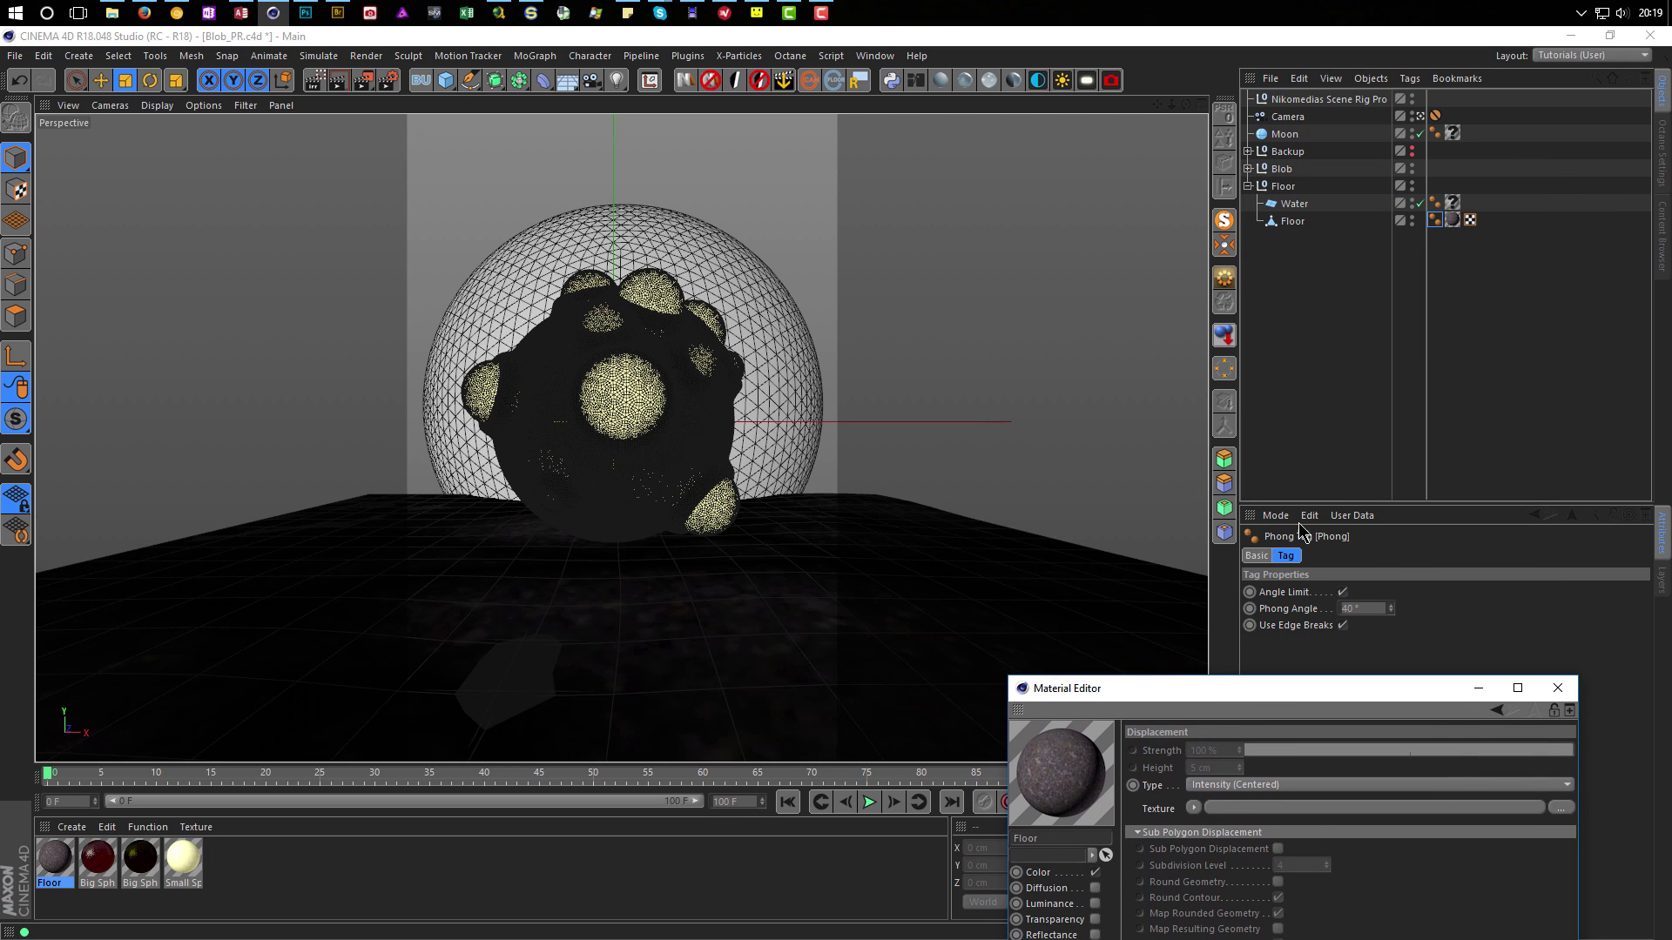
{"action": "left_click", "coordinate": [1291, 223]}
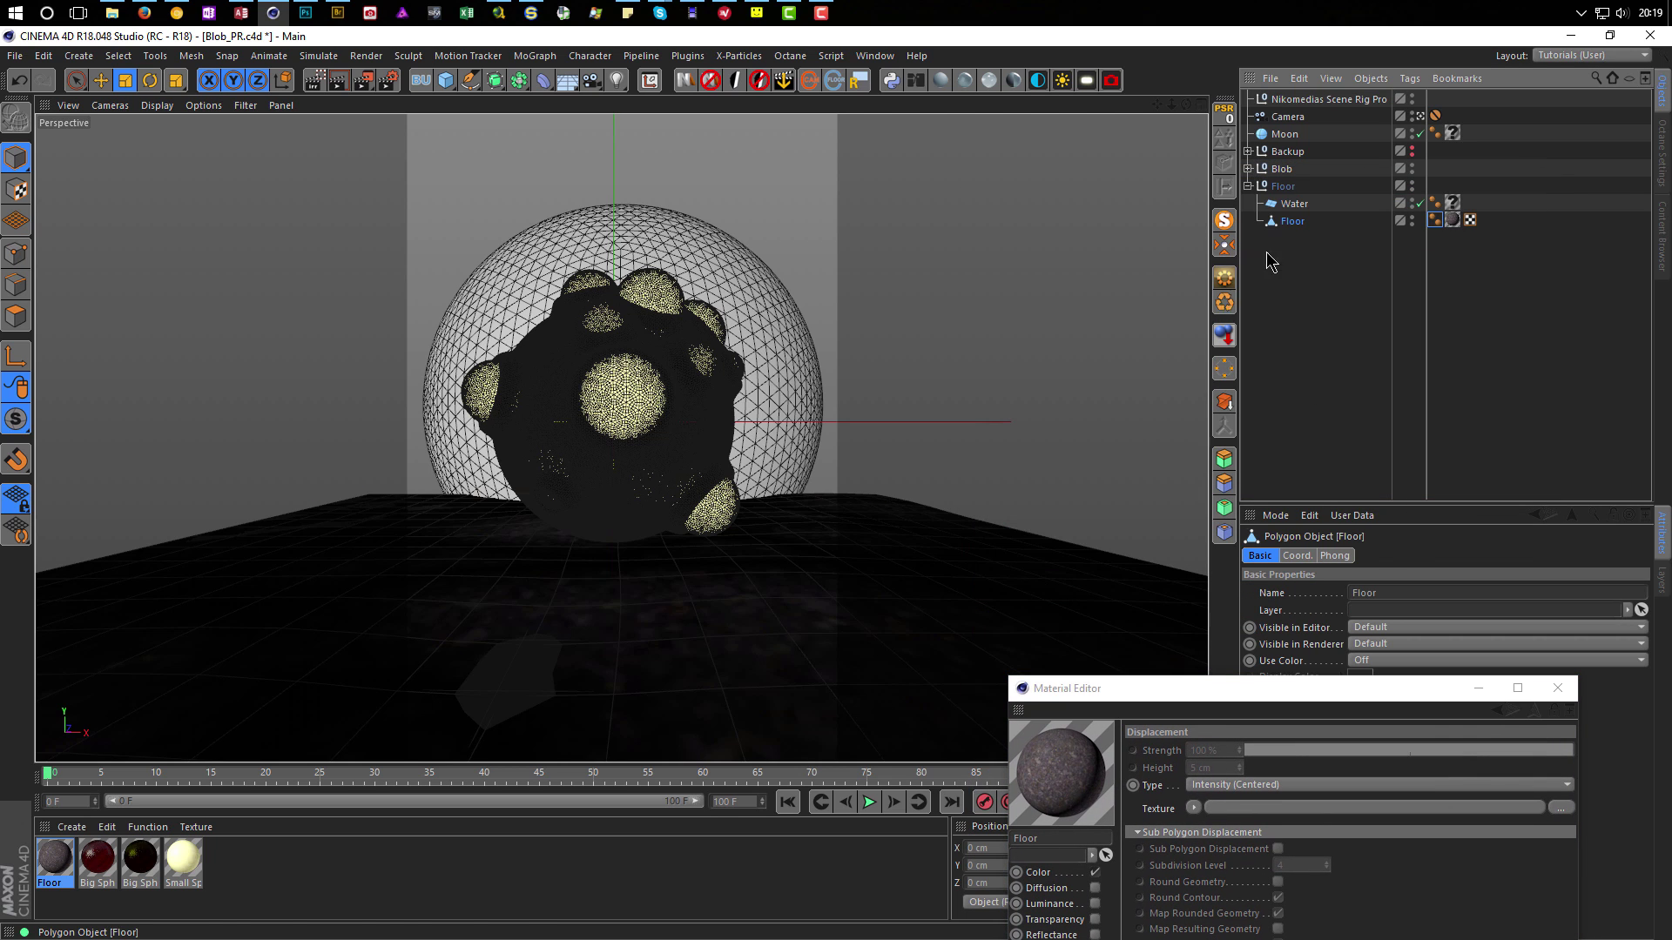
{"action": "left_click", "coordinate": [18, 313]}
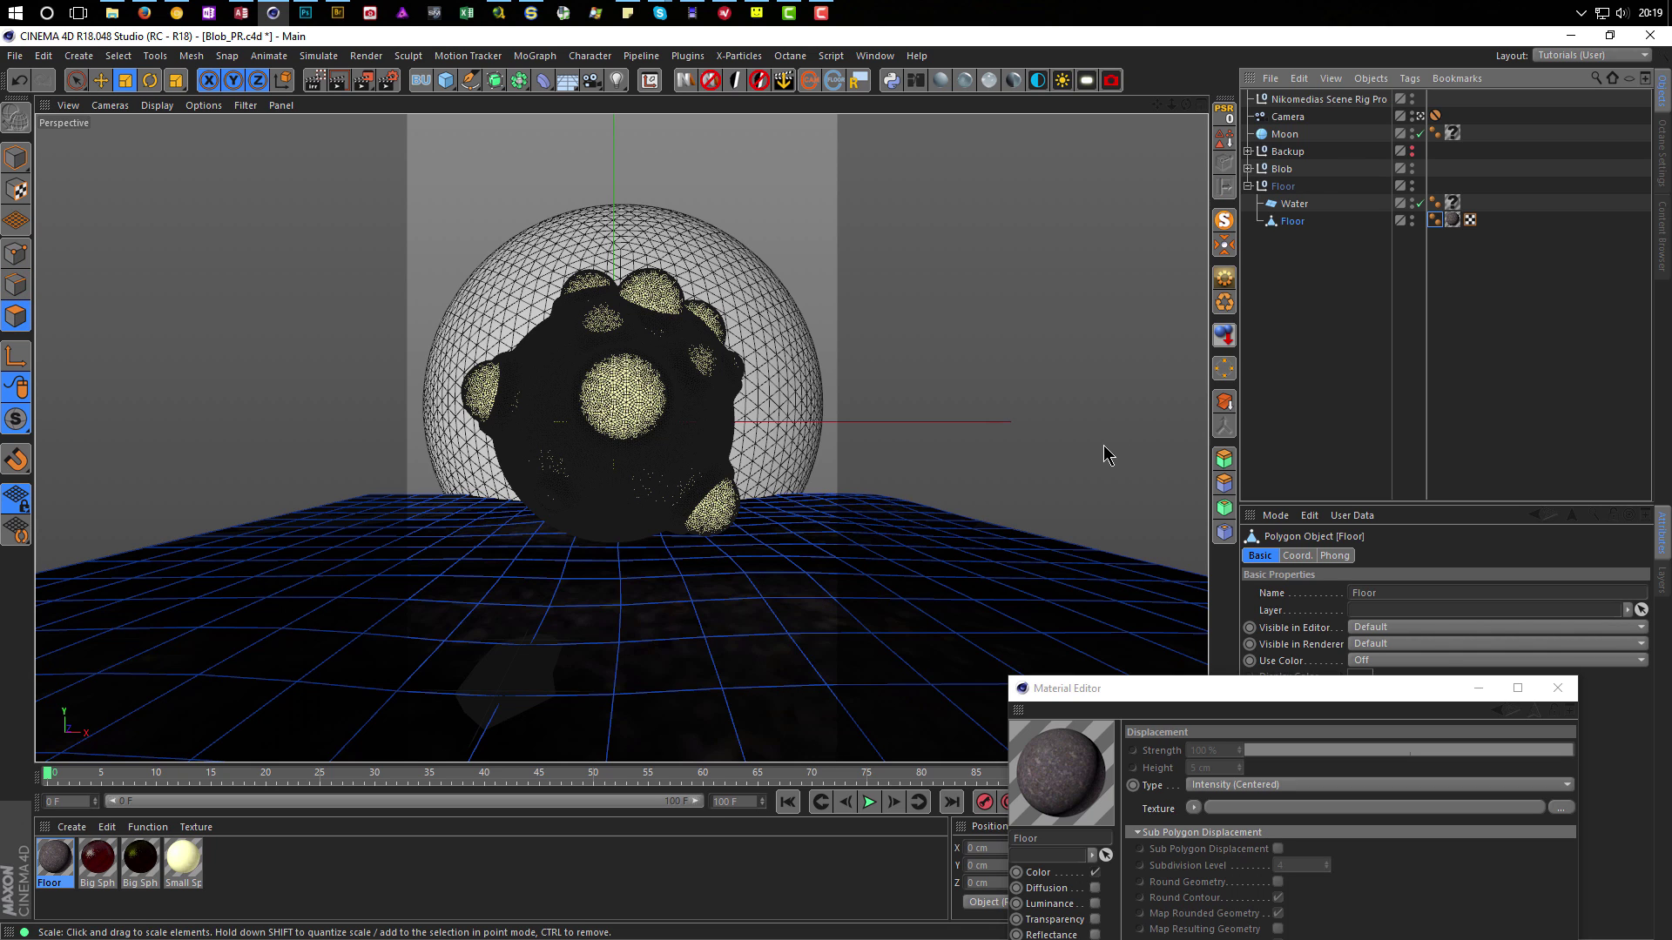
{"action": "right_click", "coordinate": [1042, 187]}
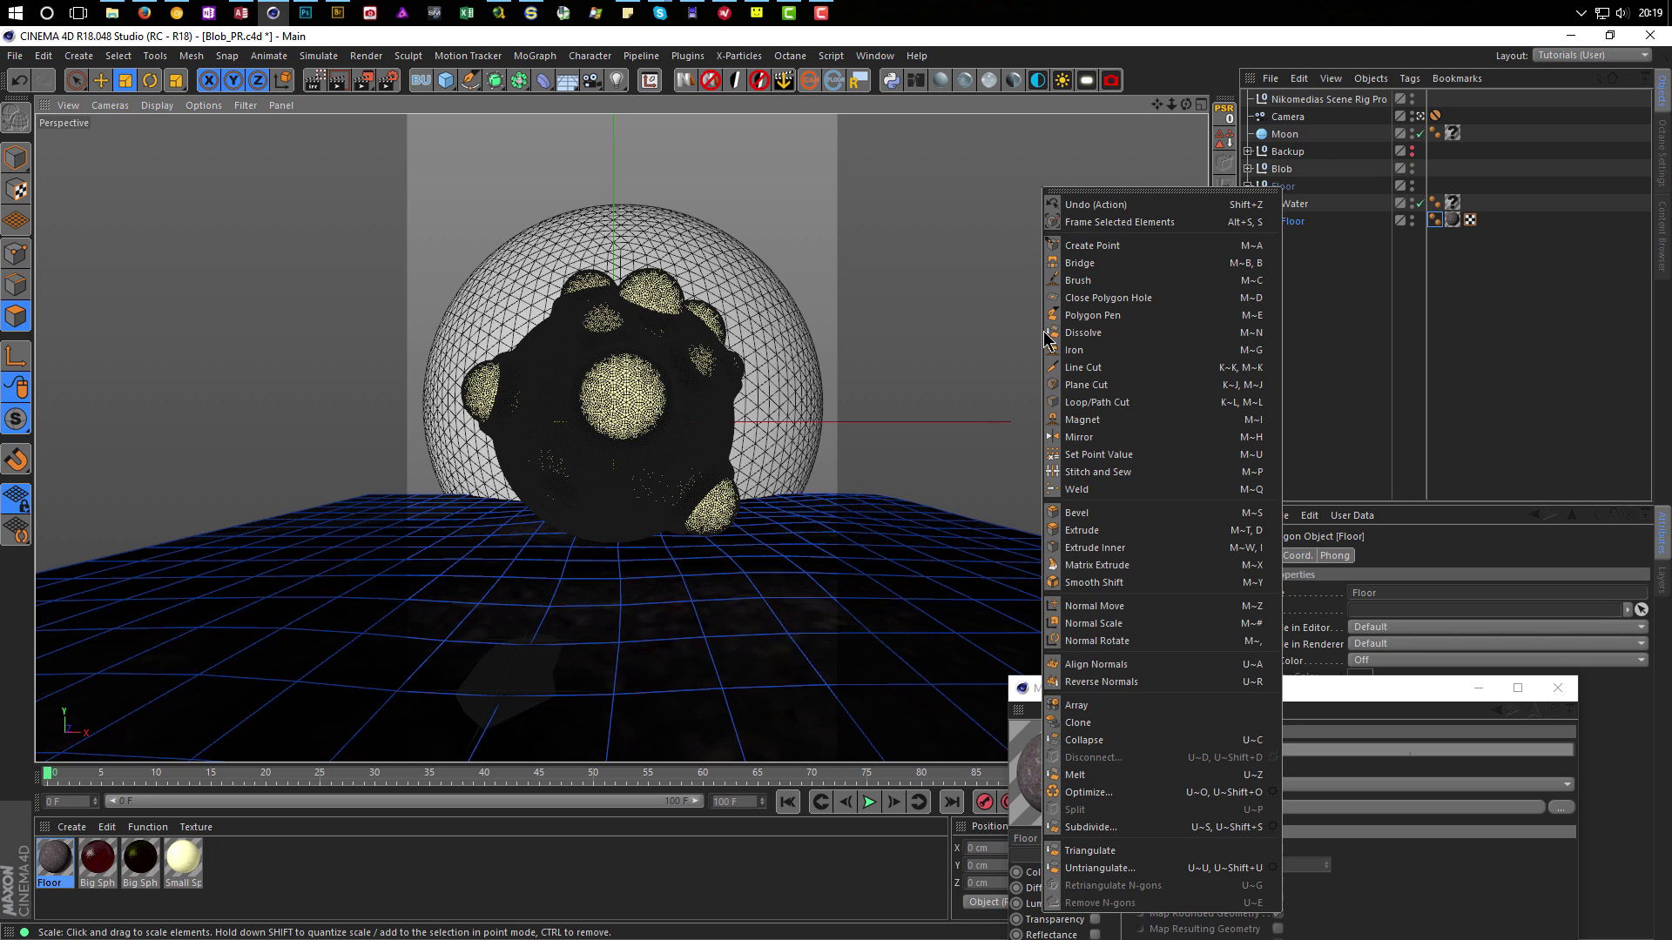
{"action": "left_click", "coordinate": [1274, 828]}
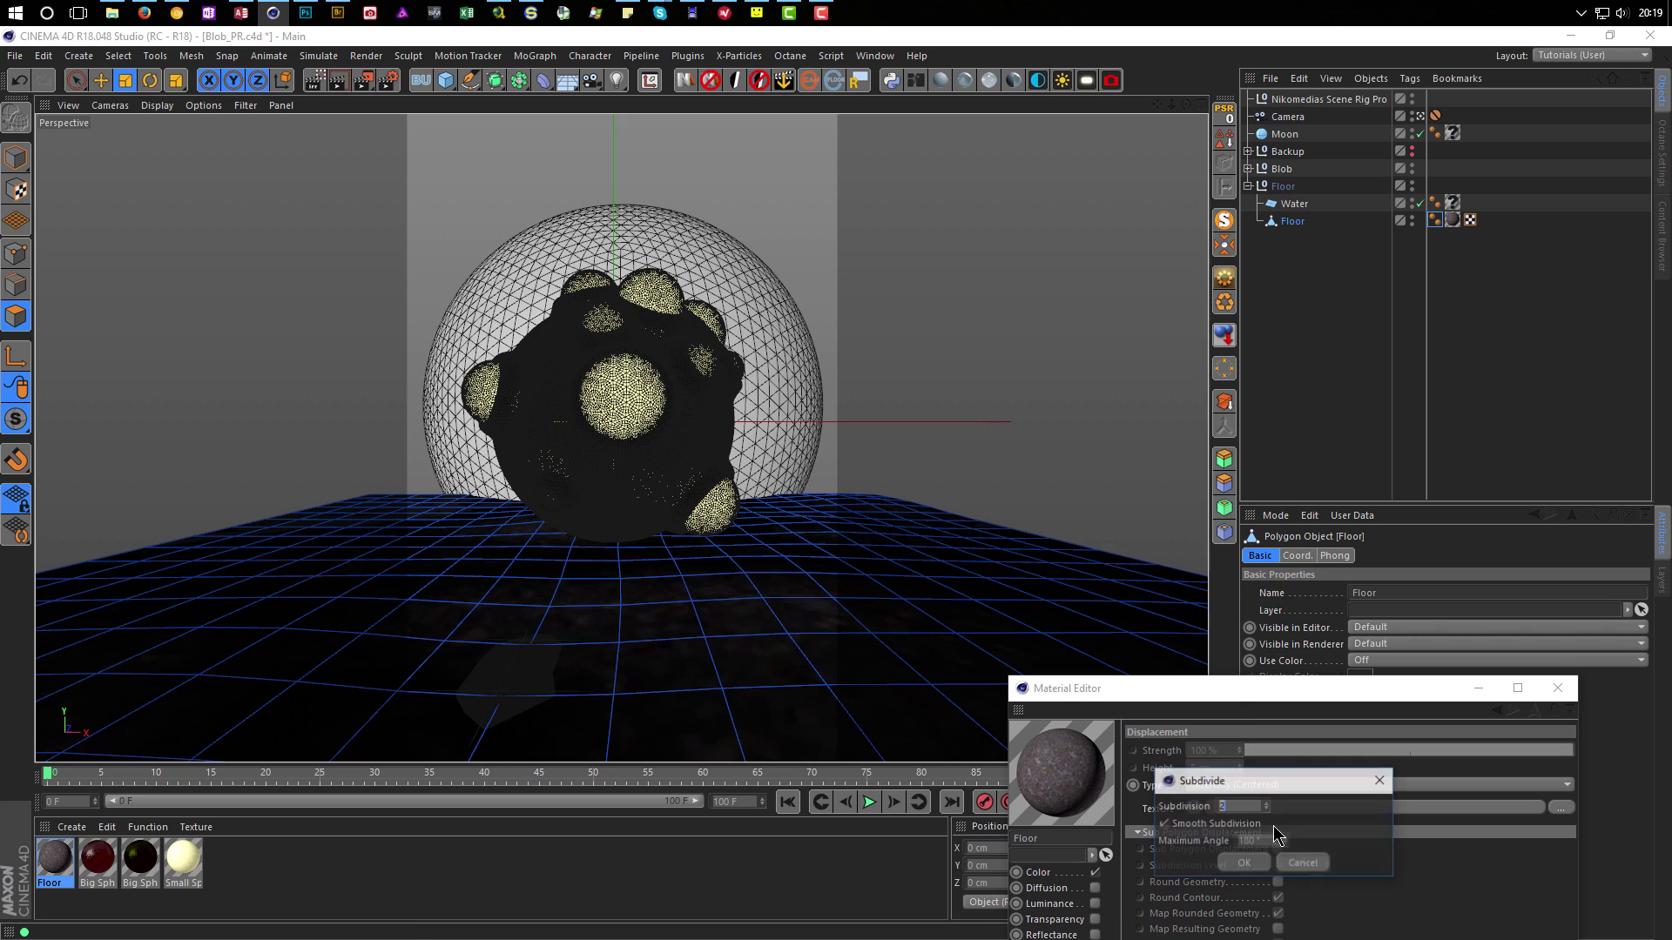
{"action": "left_click_drag", "start_coordinate": [1262, 778], "coordinate": [1169, 411]}
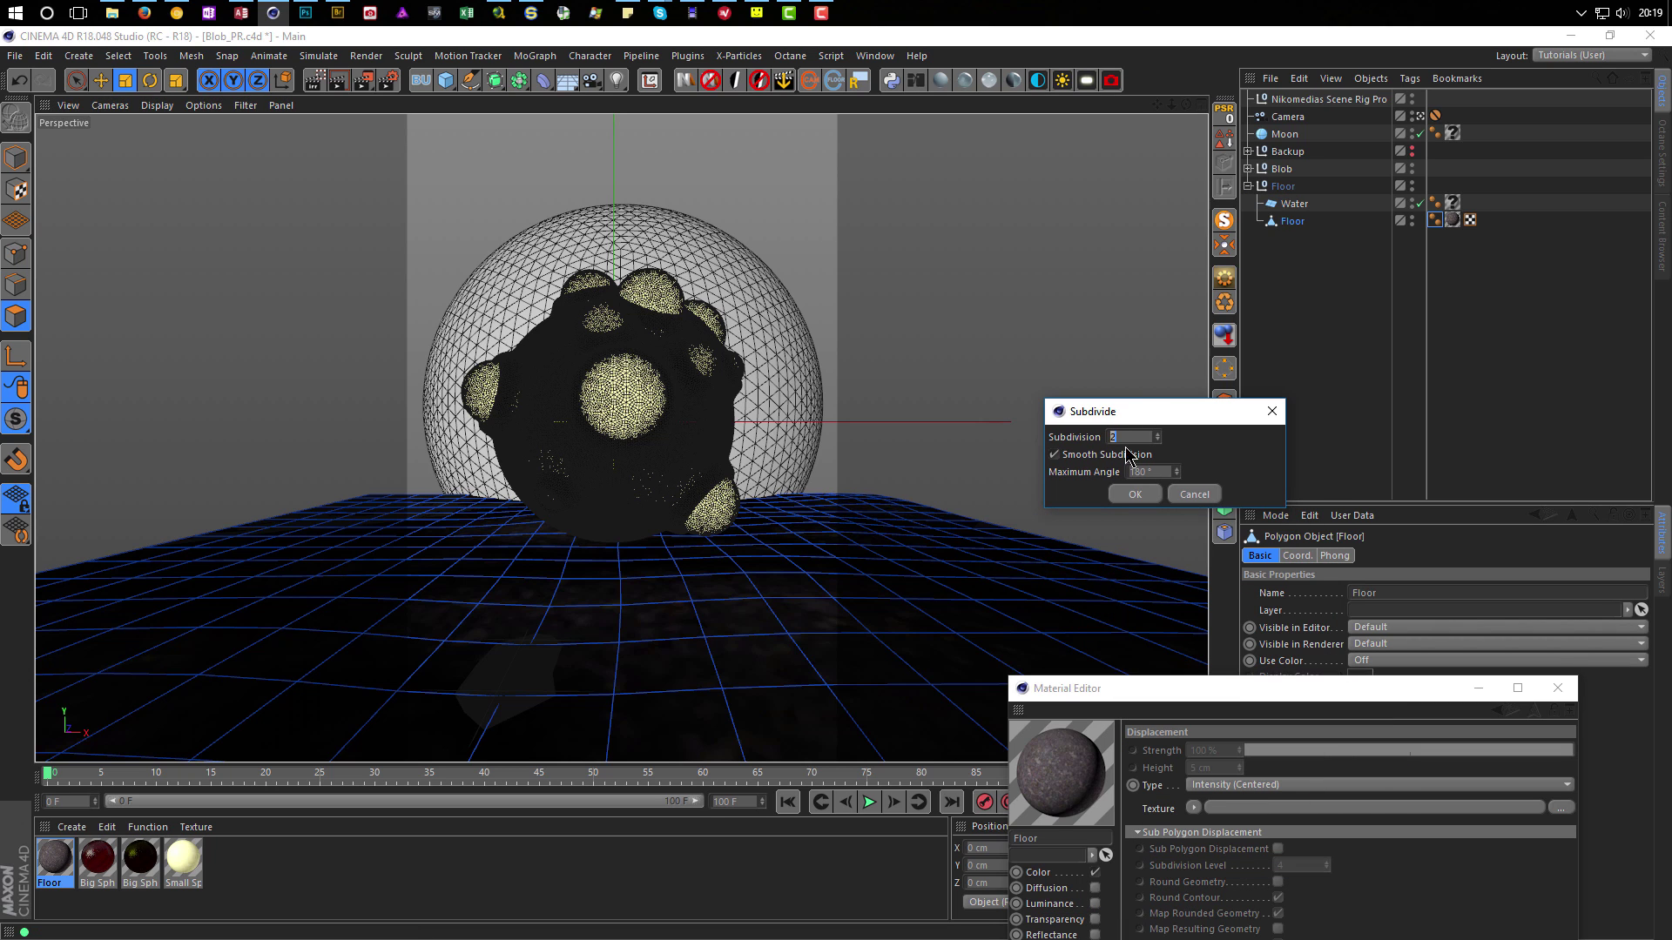
{"action": "left_click", "coordinate": [1055, 456]}
{"action": "left_click", "coordinate": [1136, 495]}
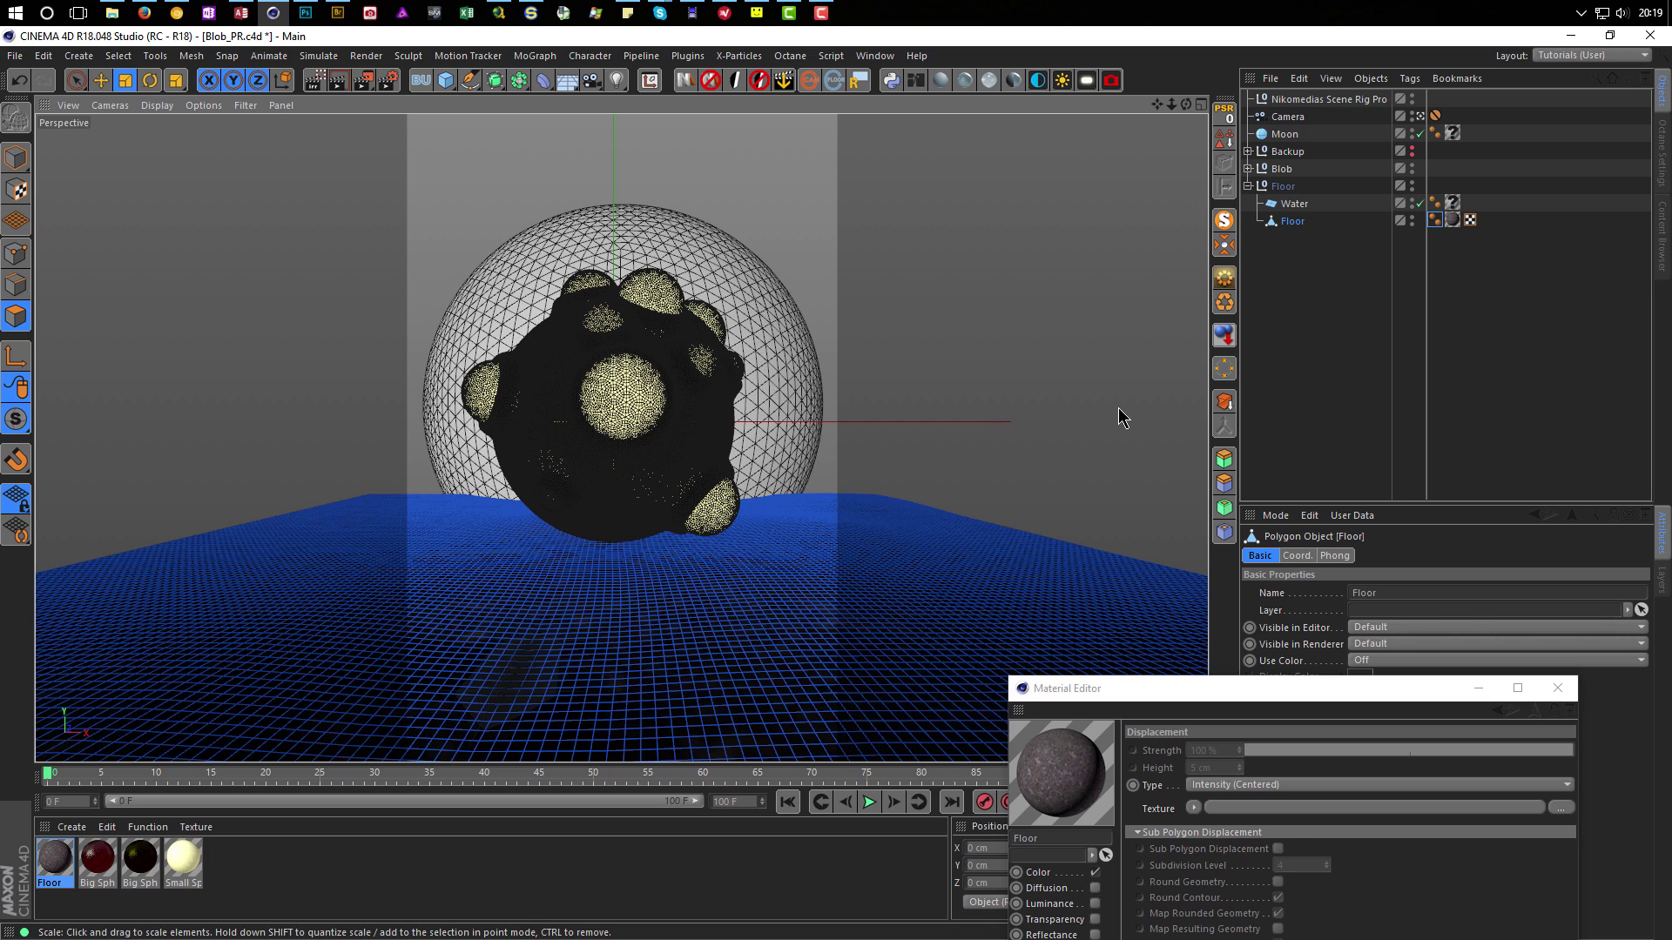
Subdivide the Floor mesh a second time without smoothing and return to Model mode.
{"action": "left_click_drag", "start_coordinate": [1412, 694], "coordinate": [1325, 388]}
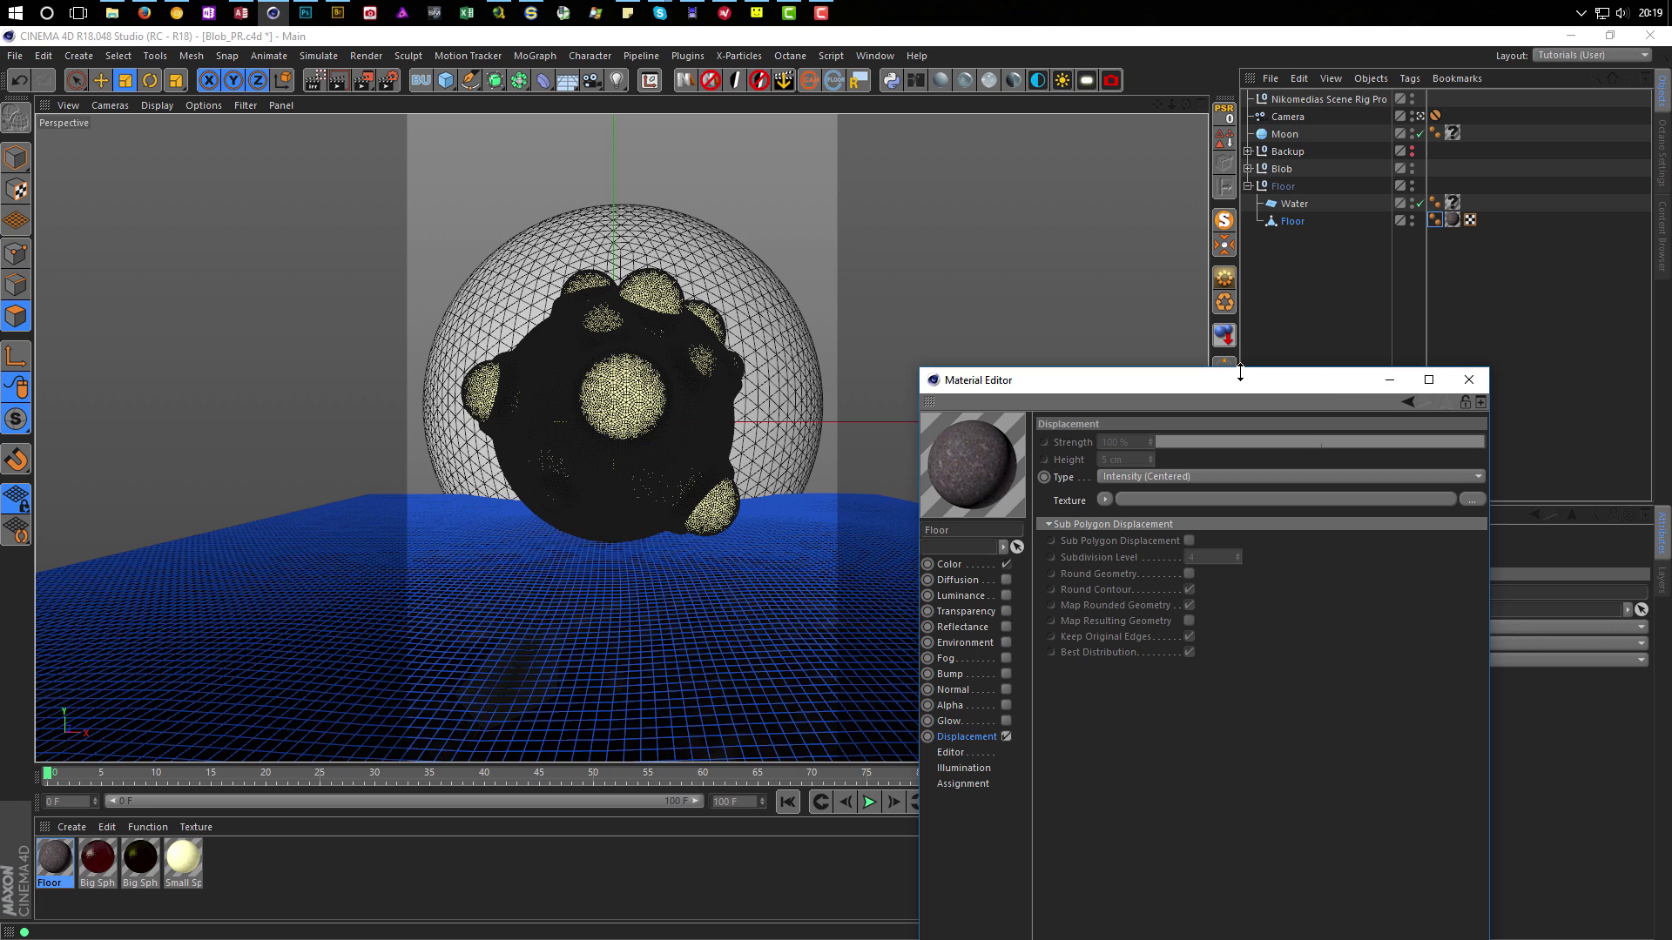
{"action": "left_click_drag", "start_coordinate": [1240, 376], "coordinate": [1373, 653]}
{"action": "right_click", "coordinate": [989, 268]}
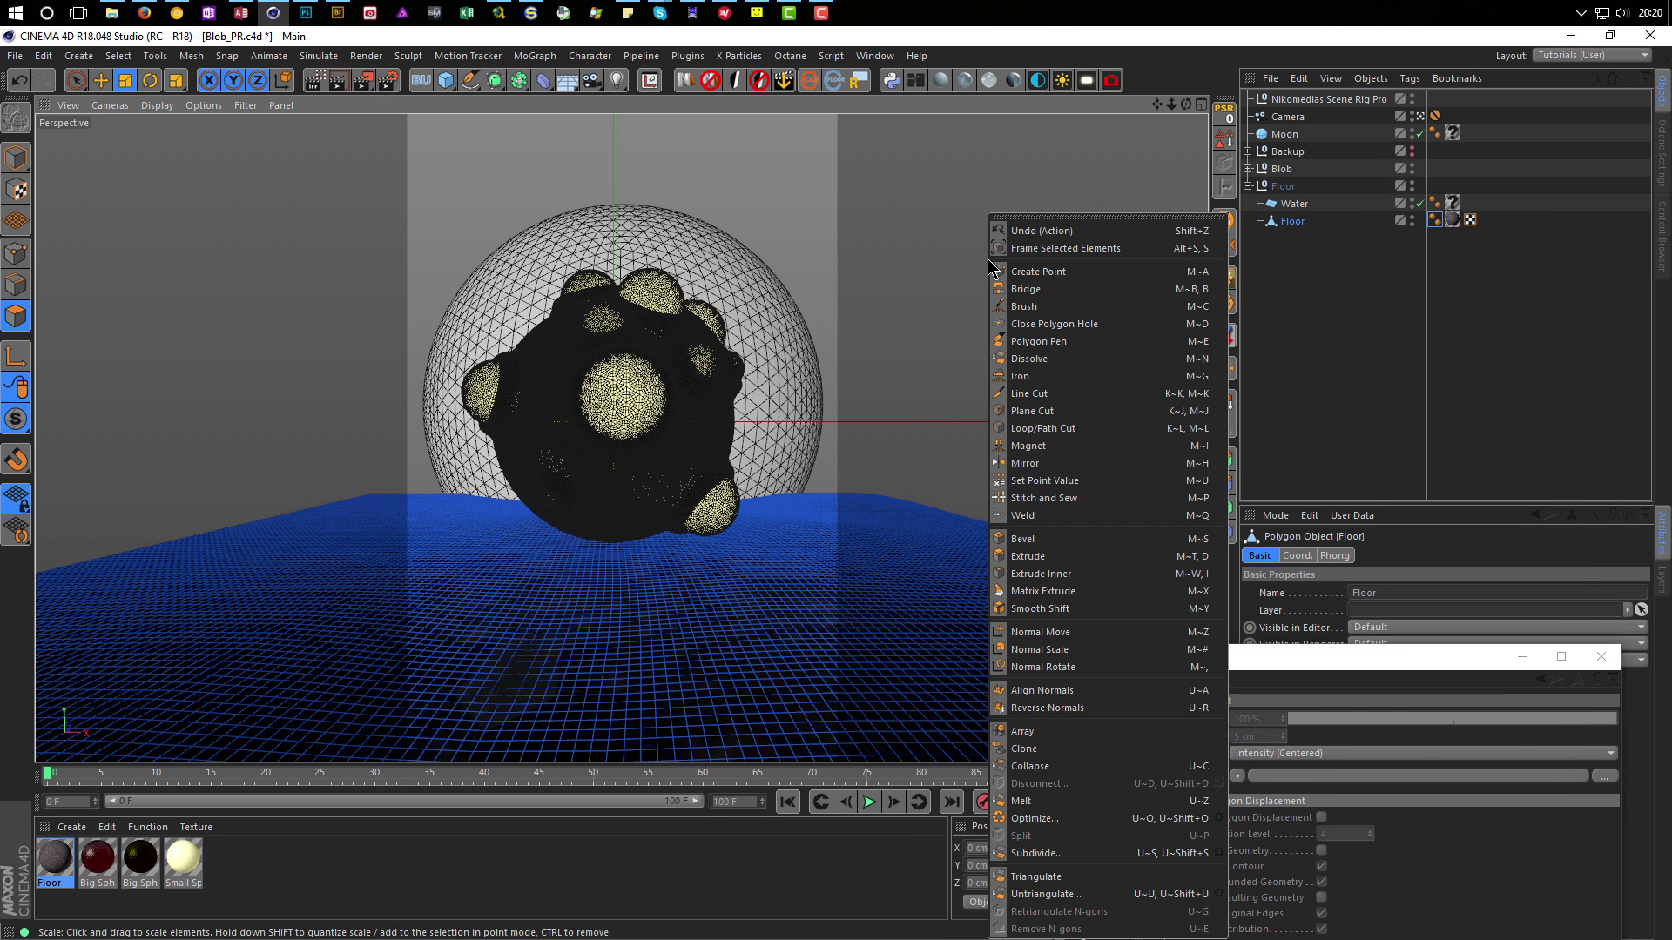
{"action": "left_click", "coordinate": [1222, 857]}
{"action": "left_click_drag", "start_coordinate": [1213, 806], "coordinate": [1148, 528]}
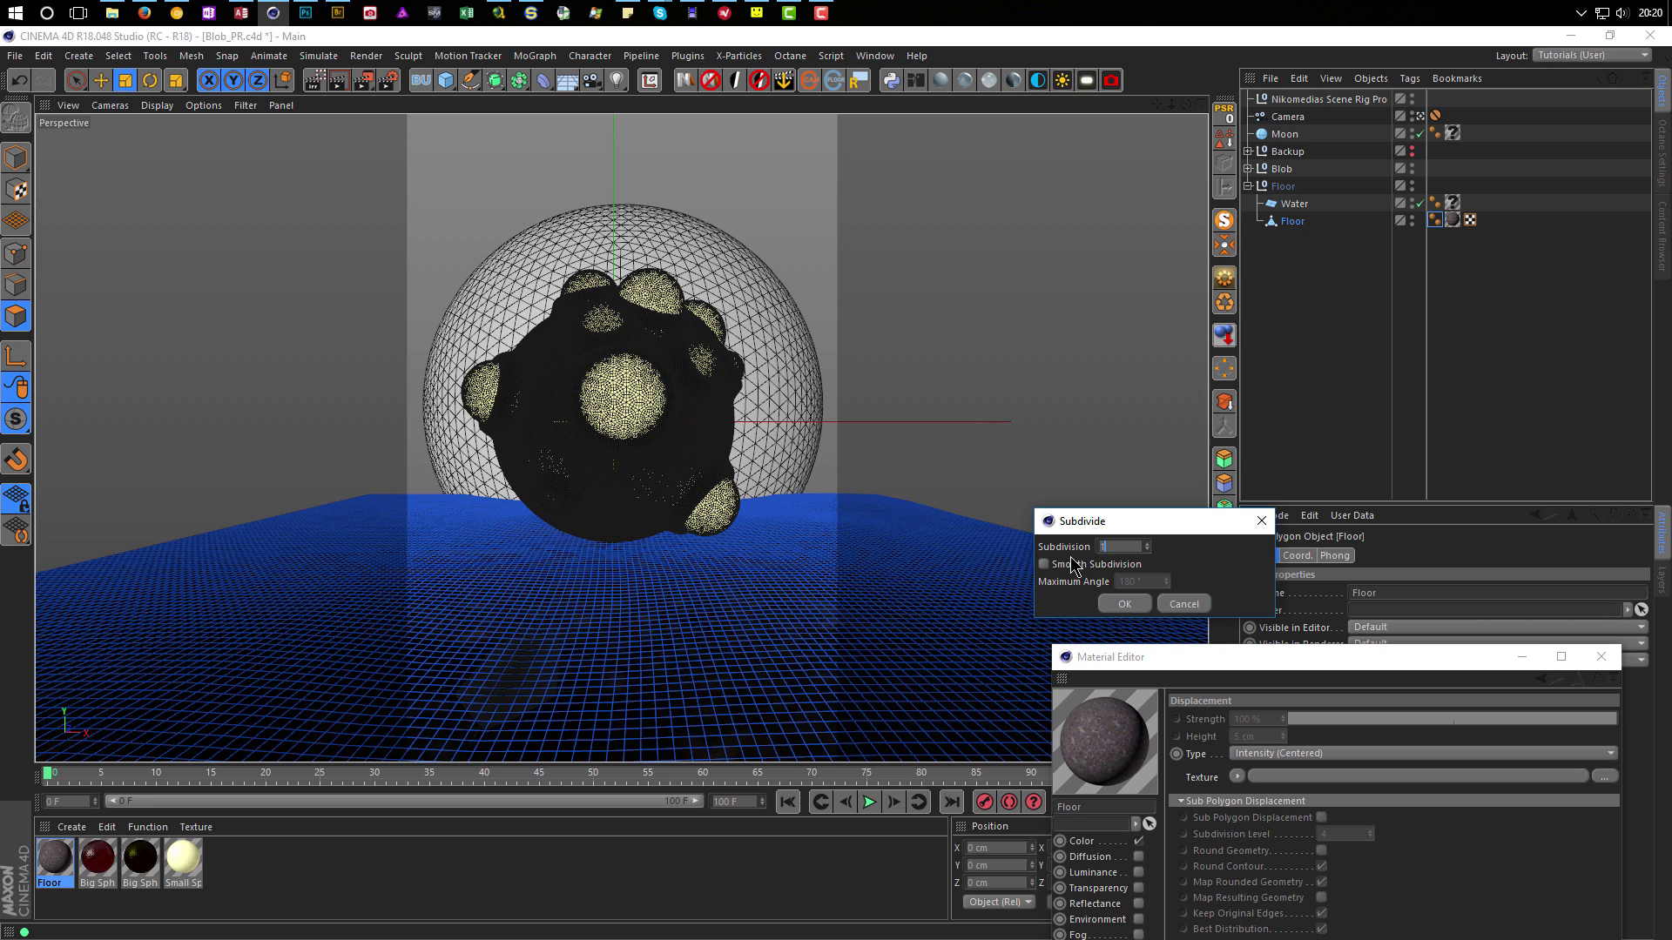
{"action": "left_click", "coordinate": [1135, 607]}
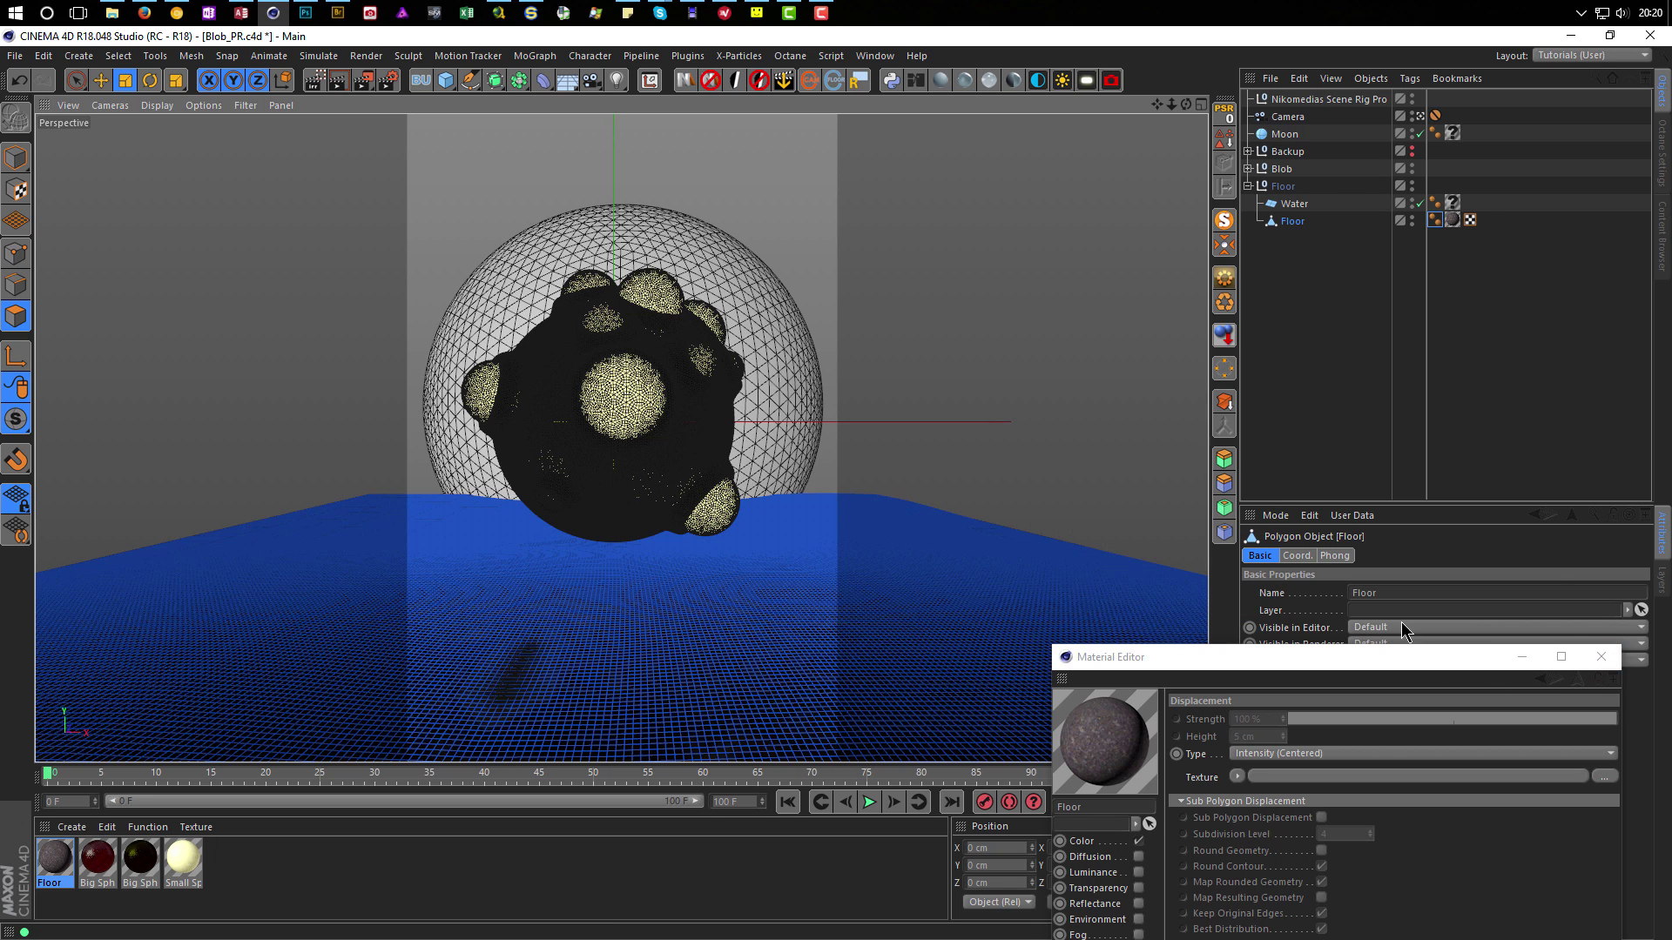
{"action": "left_click_drag", "start_coordinate": [1425, 656], "coordinate": [1302, 305]}
{"action": "left_click", "coordinate": [24, 158]}
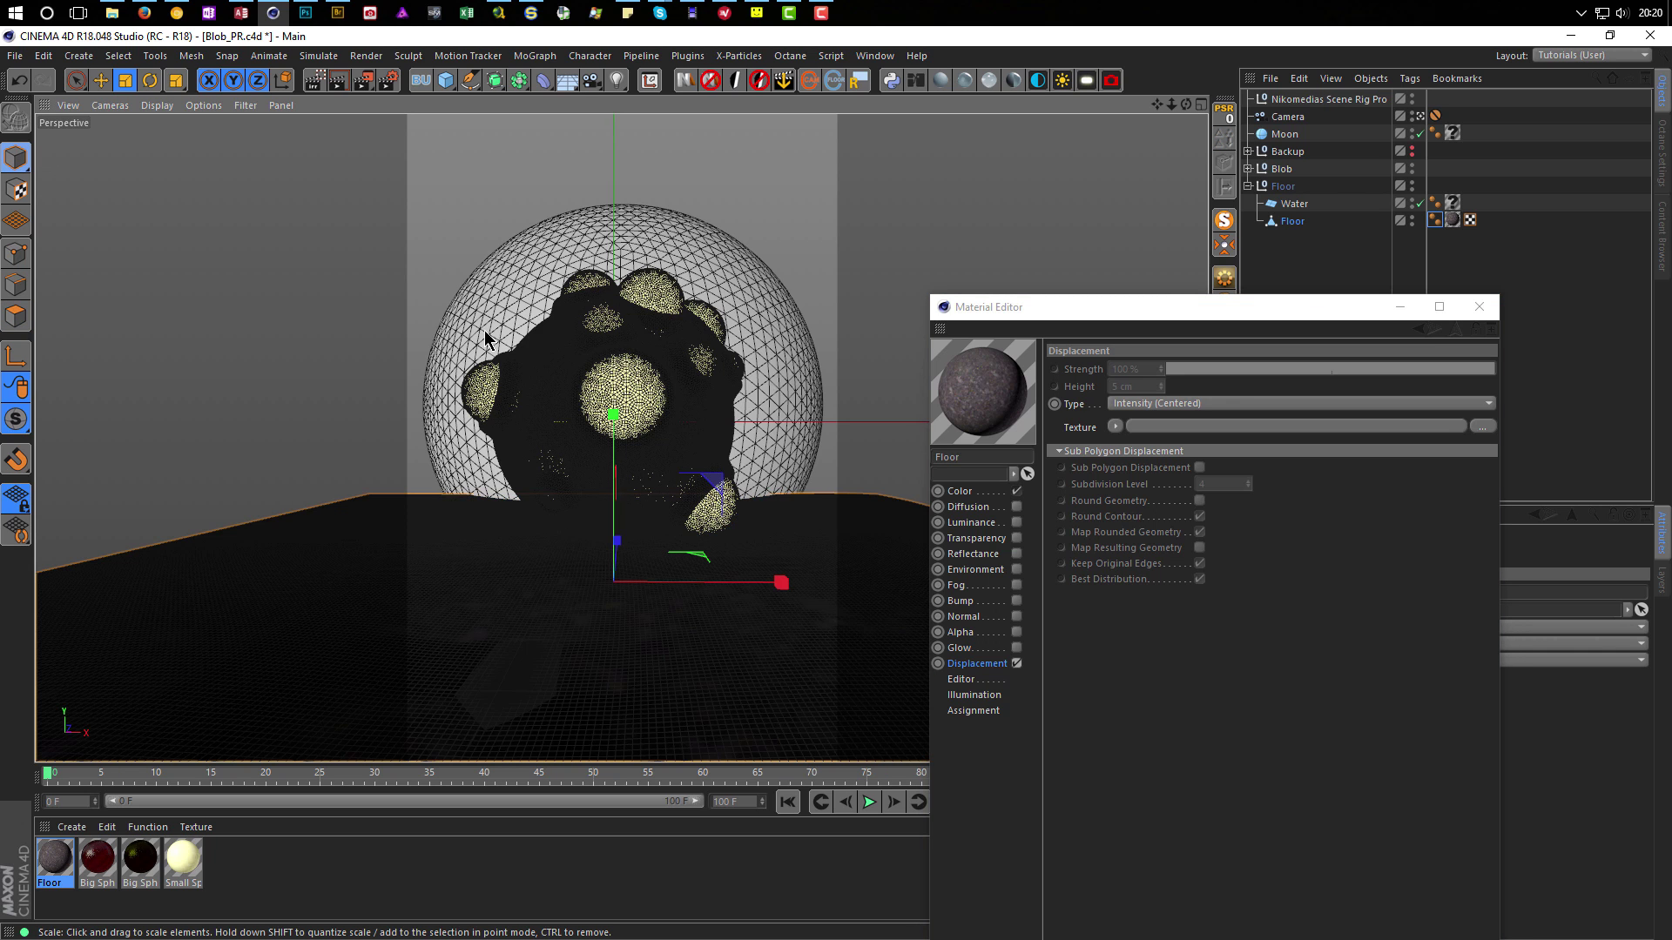
Load the 4k PNG height map from the MUDDY-FOREST-FLOOR-01 tex folder as the Floor material's Displacement texture without copying it to the project.
{"action": "left_click_drag", "start_coordinate": [1231, 311], "coordinate": [1304, 291]}
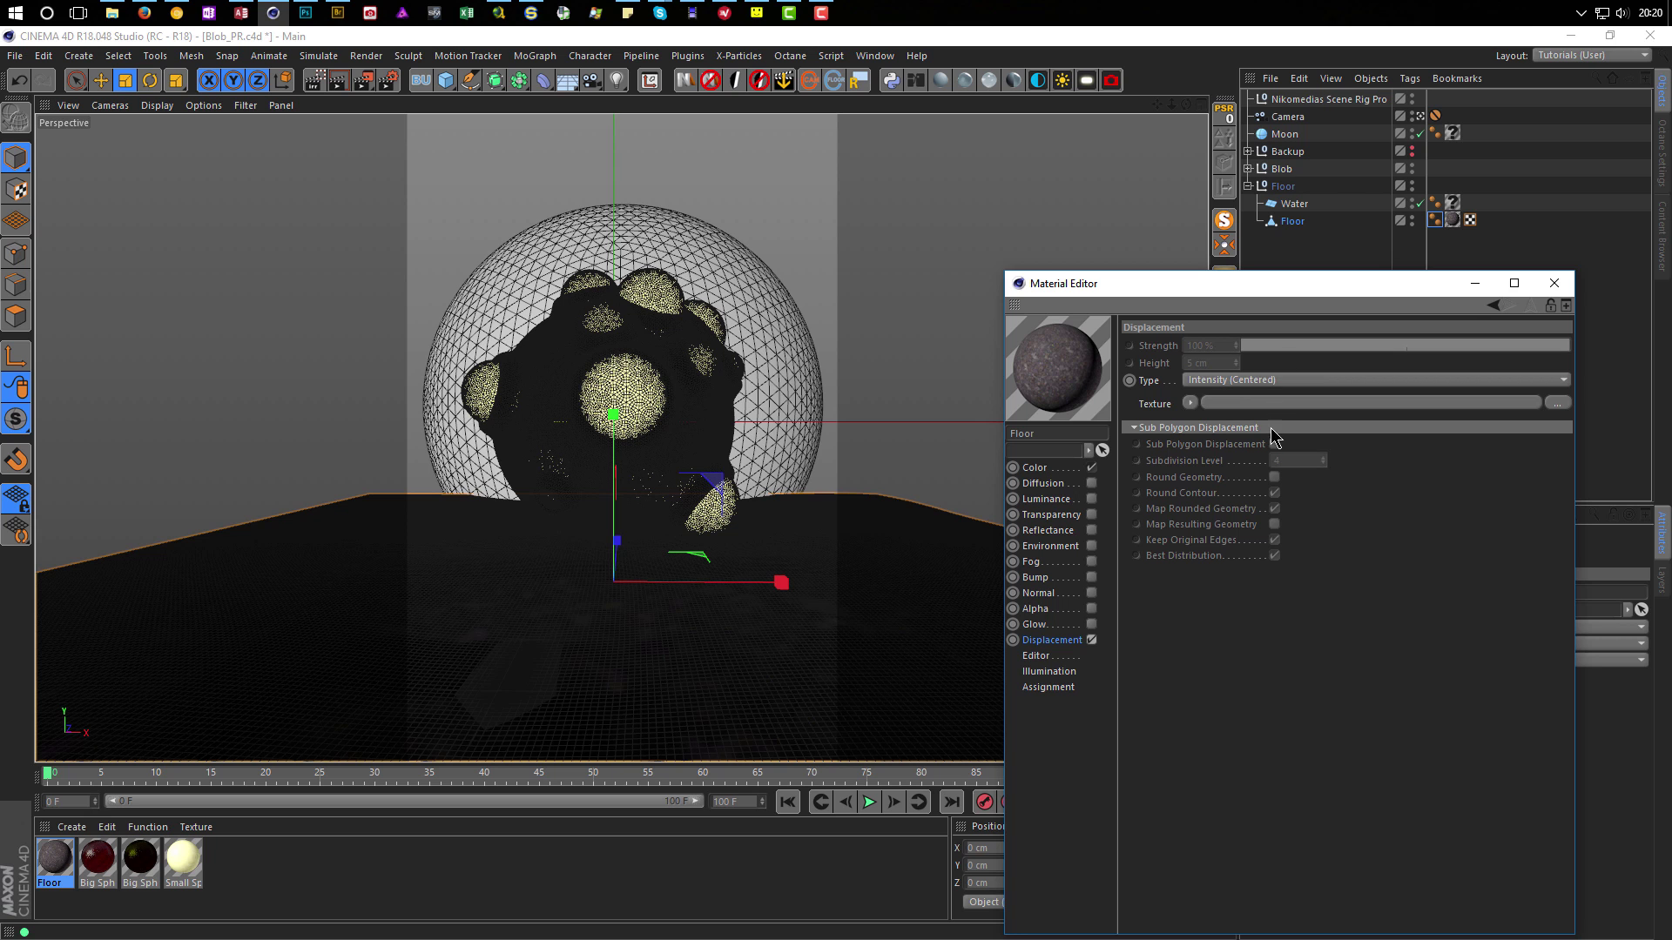
{"action": "left_click", "coordinate": [1558, 403]}
{"action": "left_click_drag", "start_coordinate": [1382, 282], "coordinate": [998, 170]}
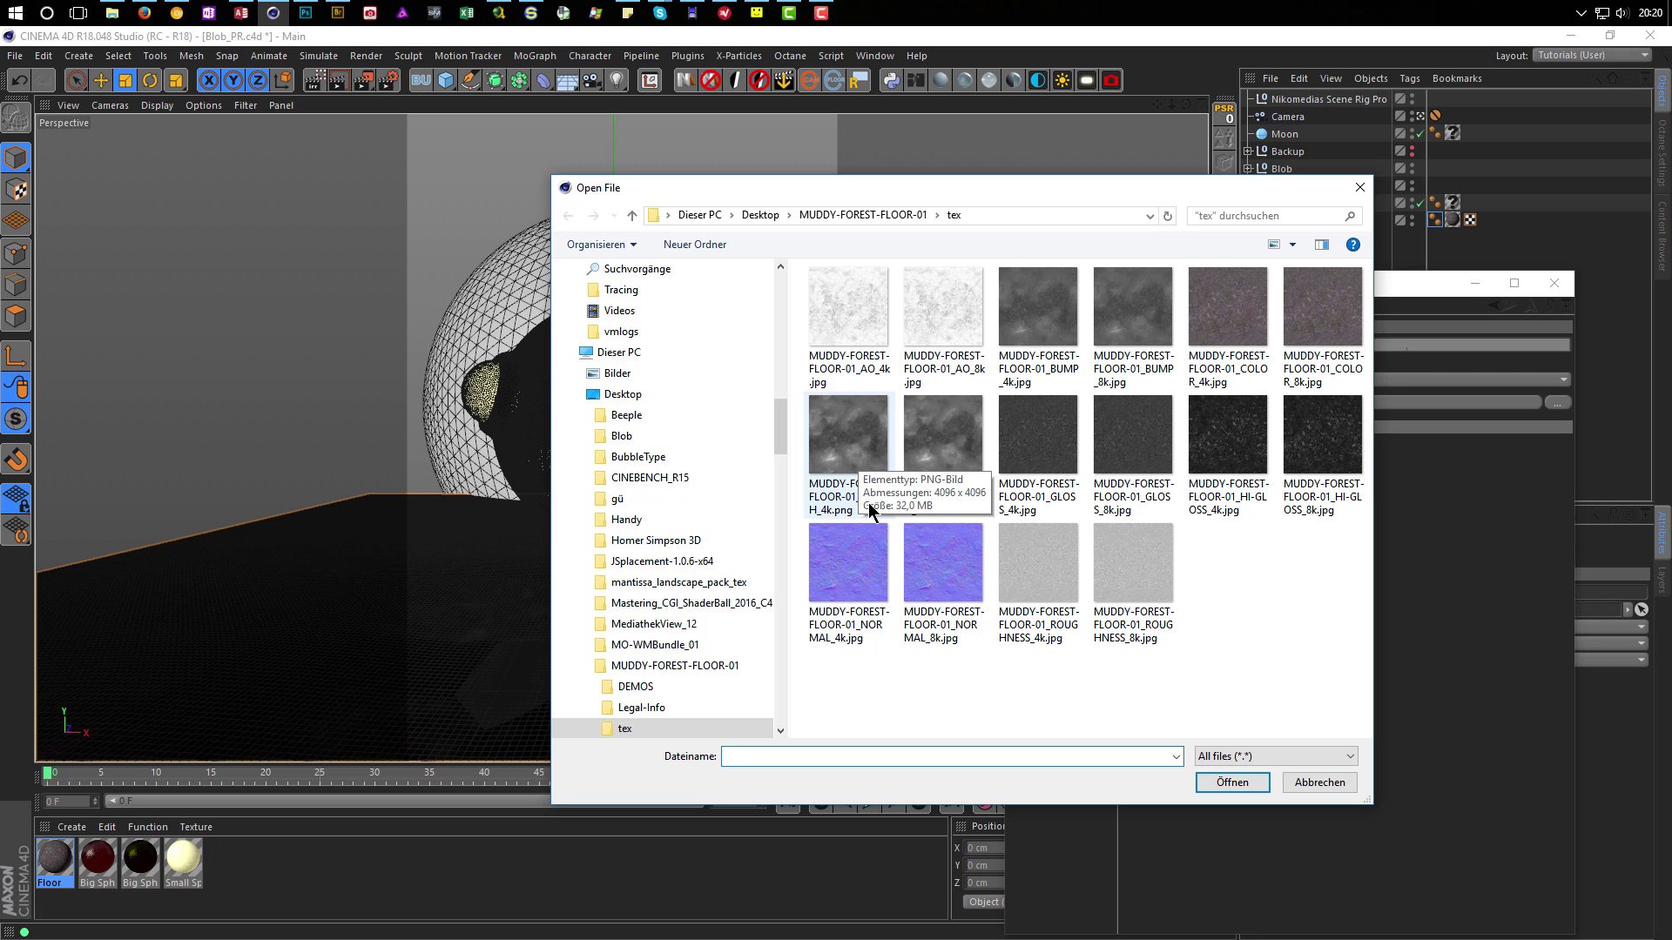
{"action": "double_click", "coordinate": [832, 436]}
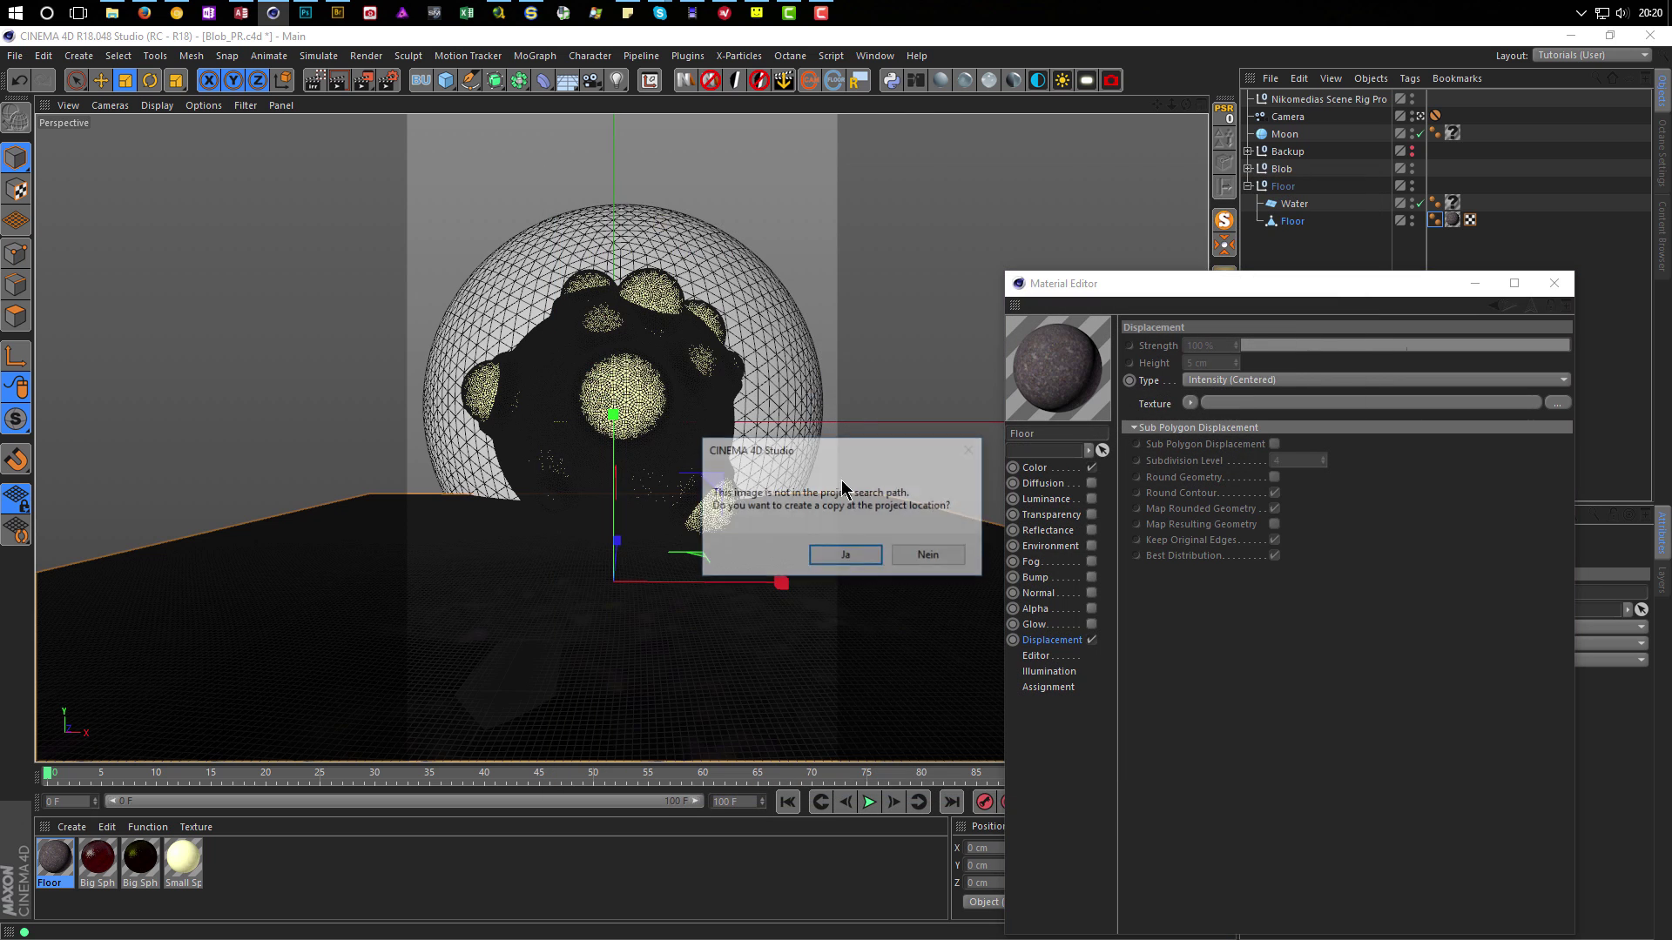
{"action": "left_click", "coordinate": [949, 559]}
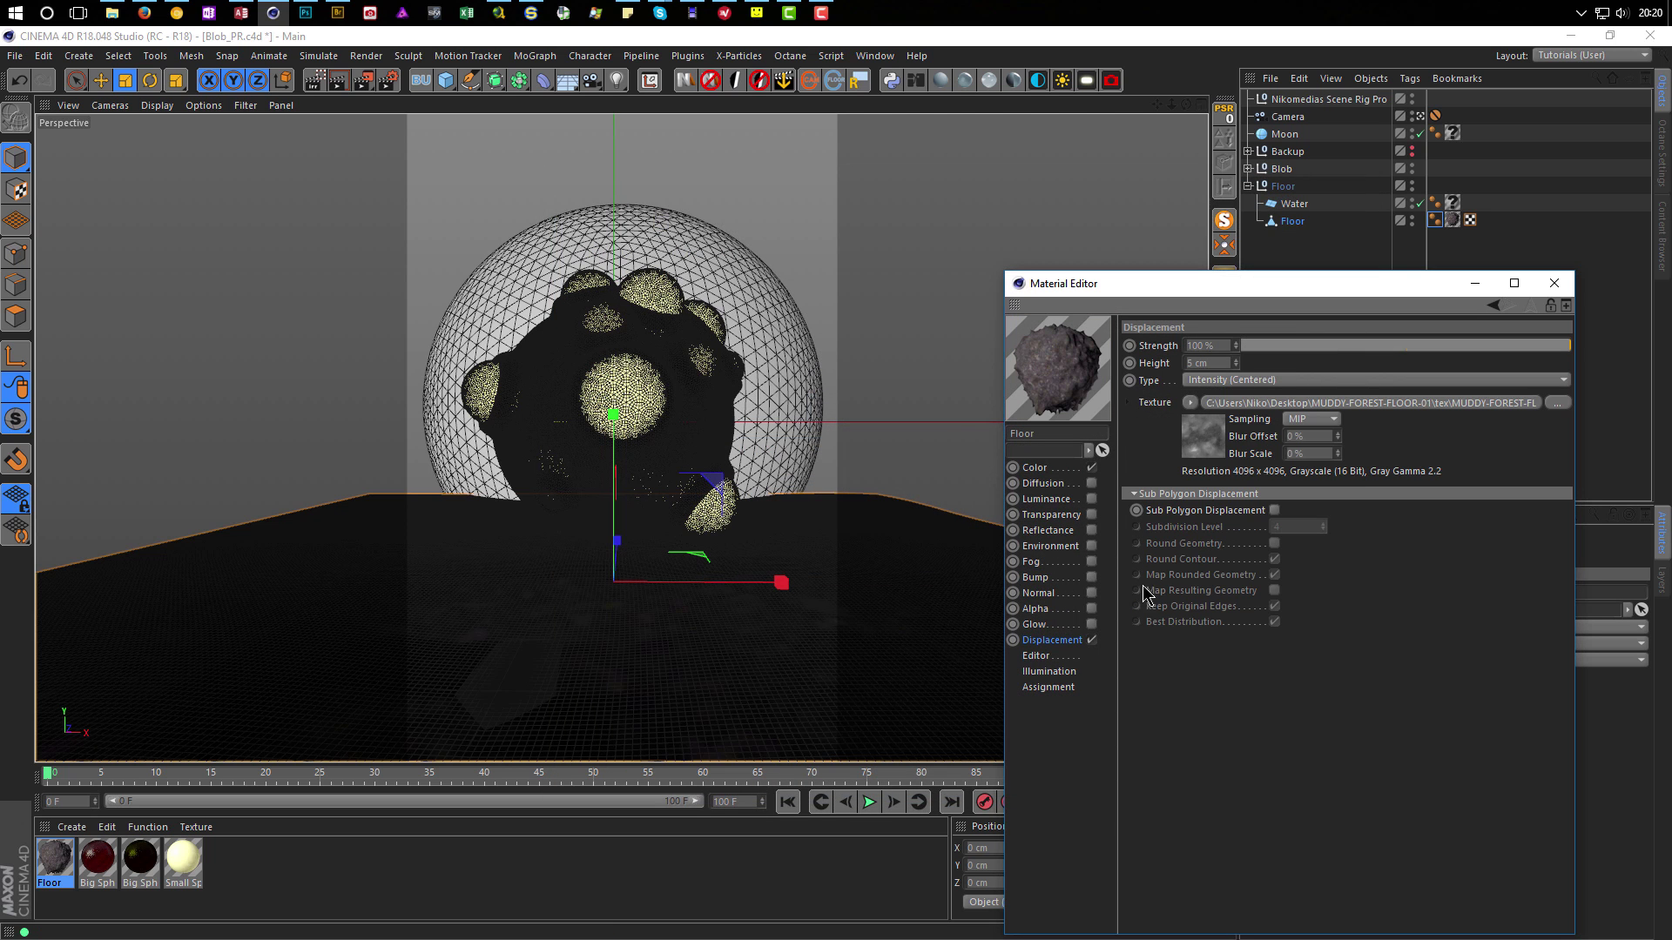
Turn on the interactive render region and set the Floor material's displacement Height to 15 cm.
{"action": "left_click", "coordinate": [316, 81]}
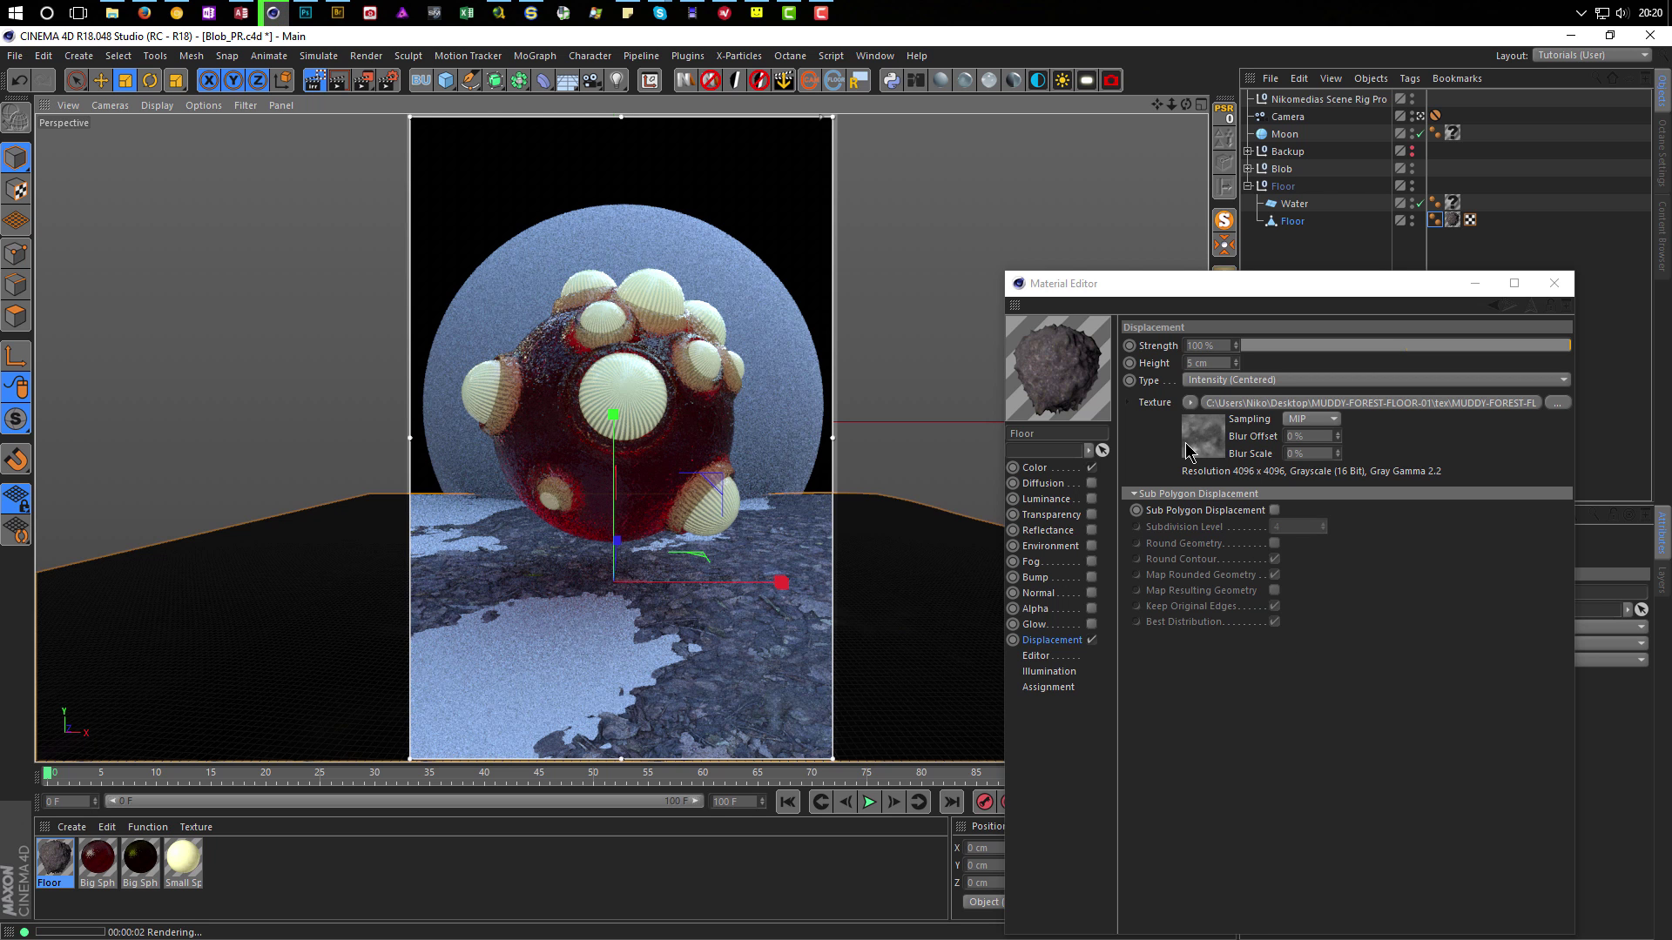
{"action": "left_click", "coordinate": [1219, 363]}
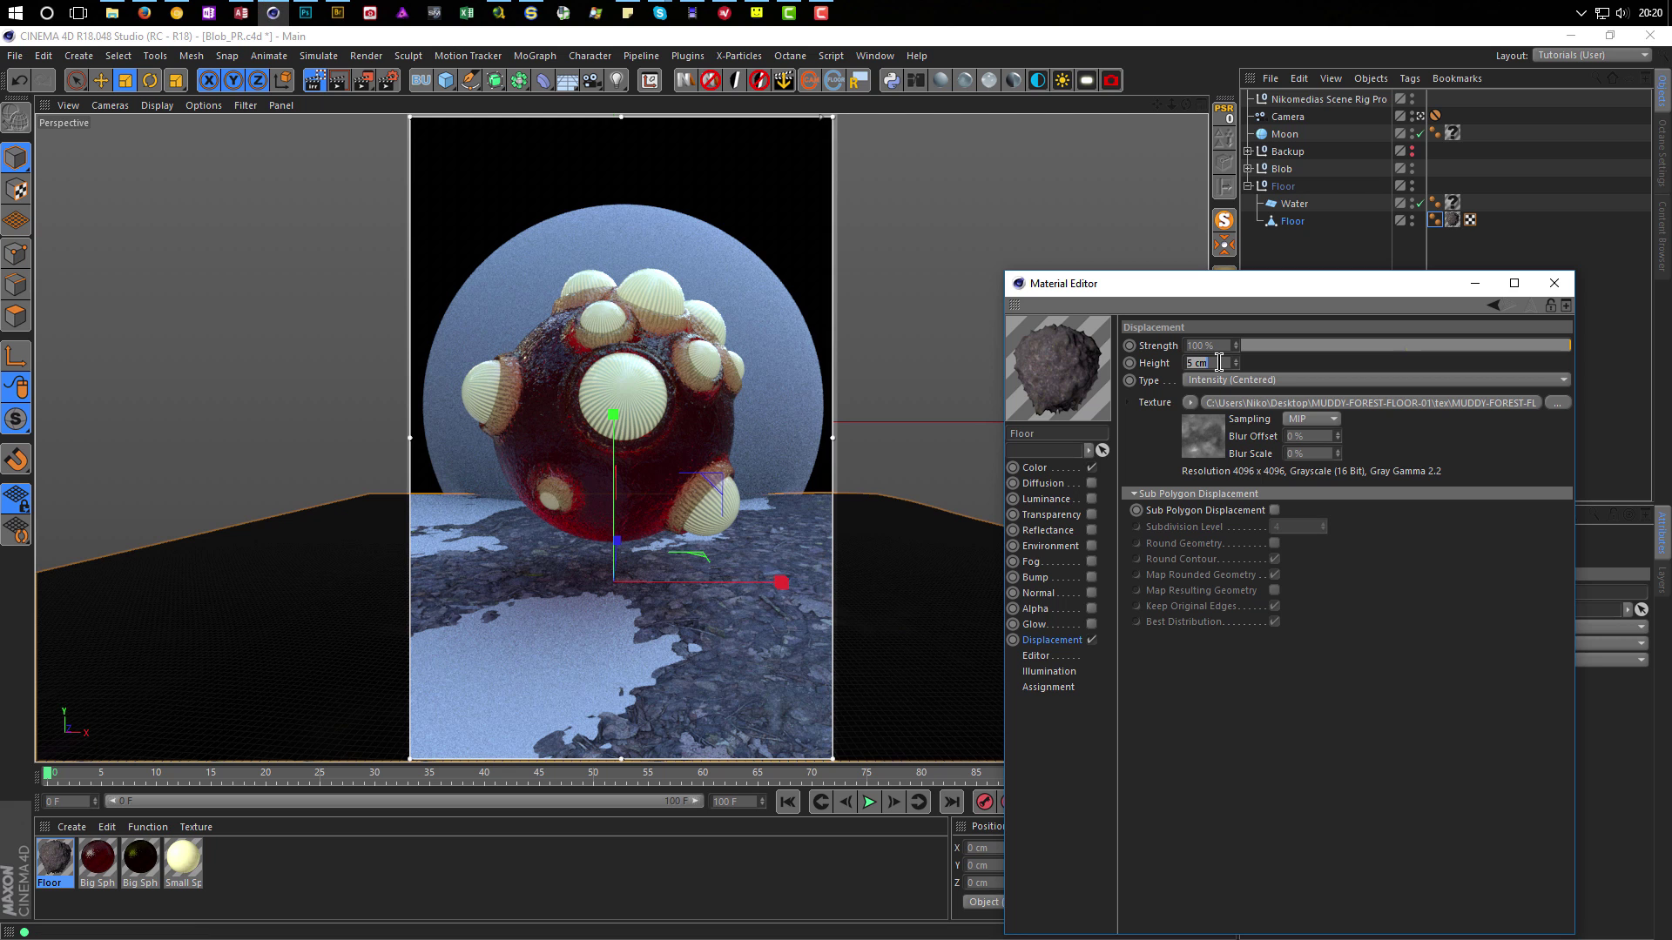
{"action": "type", "text": "15"}
{"action": "key", "text": "Return"}
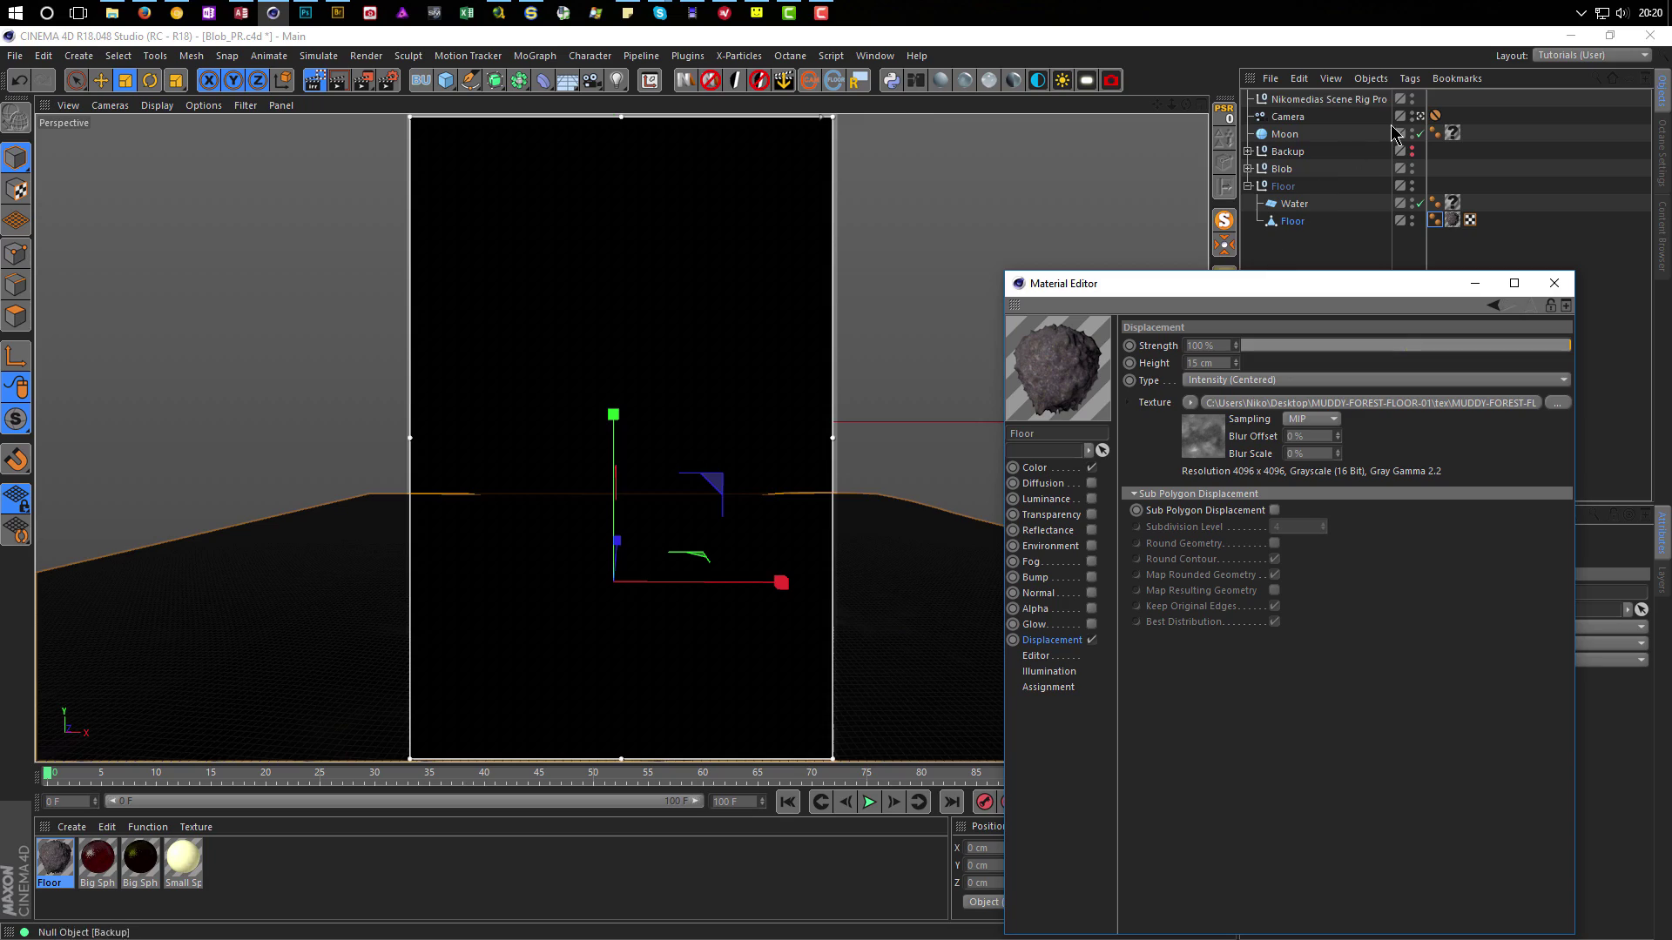
Leave the scene camera's view, hide the Blob group in editor and renderer, and inspect the displaced floor up close.
{"action": "left_click", "coordinate": [1416, 114]}
{"action": "left_click", "coordinate": [1417, 114]}
{"action": "left_click_drag", "start_coordinate": [558, 476], "coordinate": [636, 451], "text": "alt"}
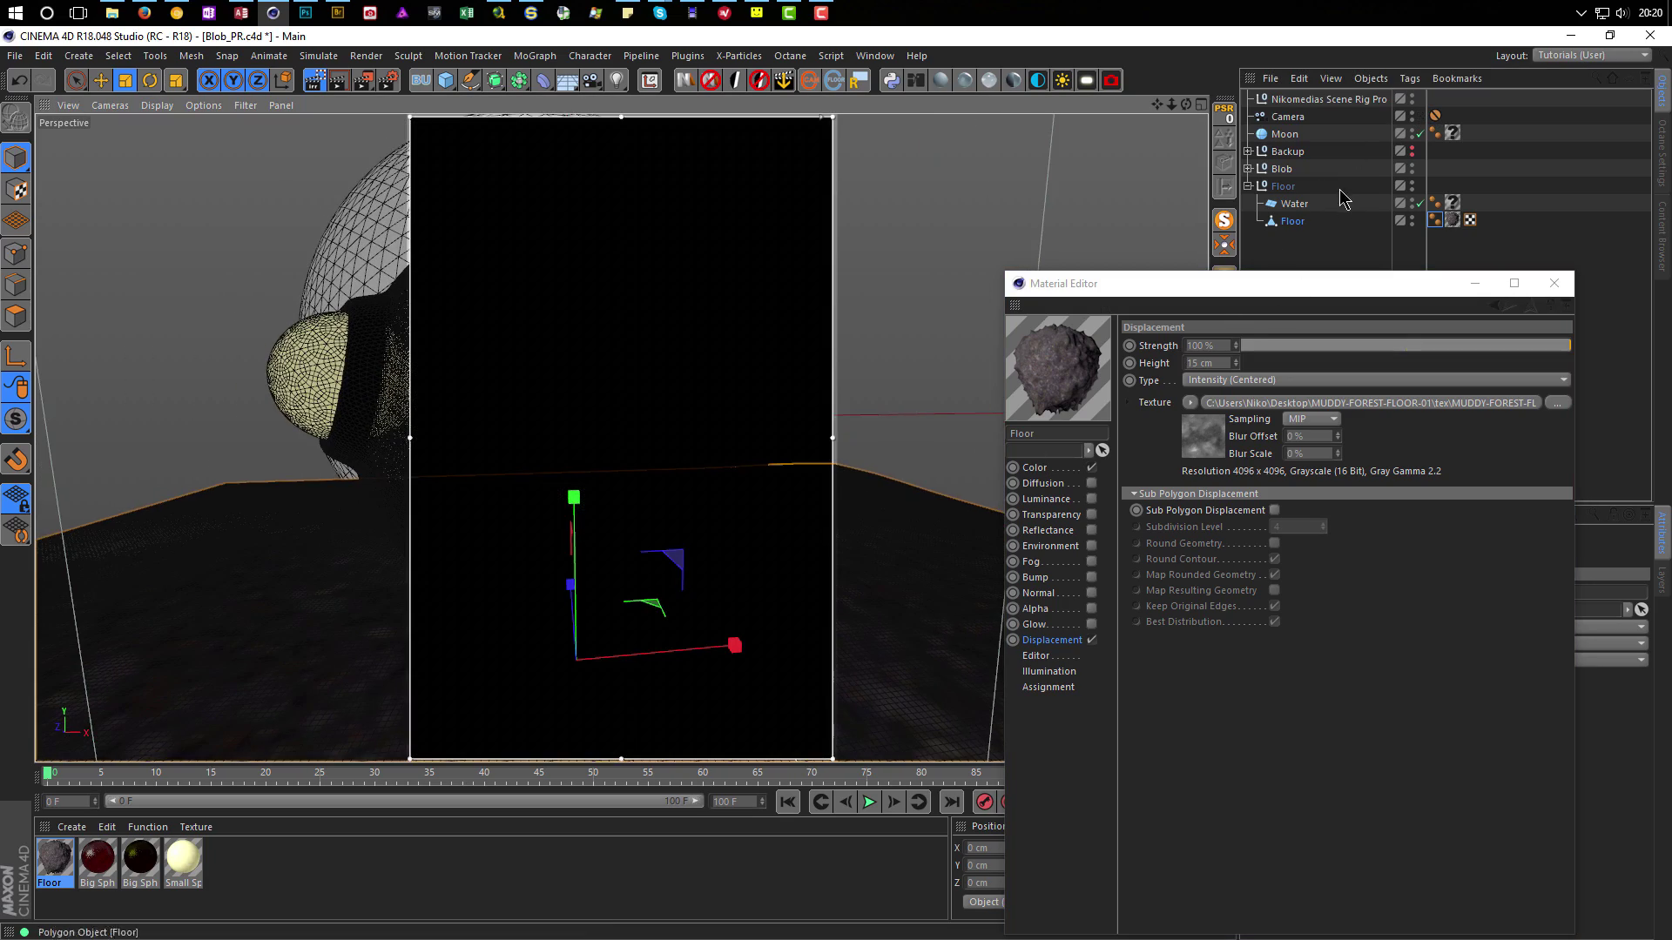
{"action": "left_click", "coordinate": [1412, 165], "text": "alt"}
{"action": "left_click", "coordinate": [1412, 168], "text": "ctrl"}
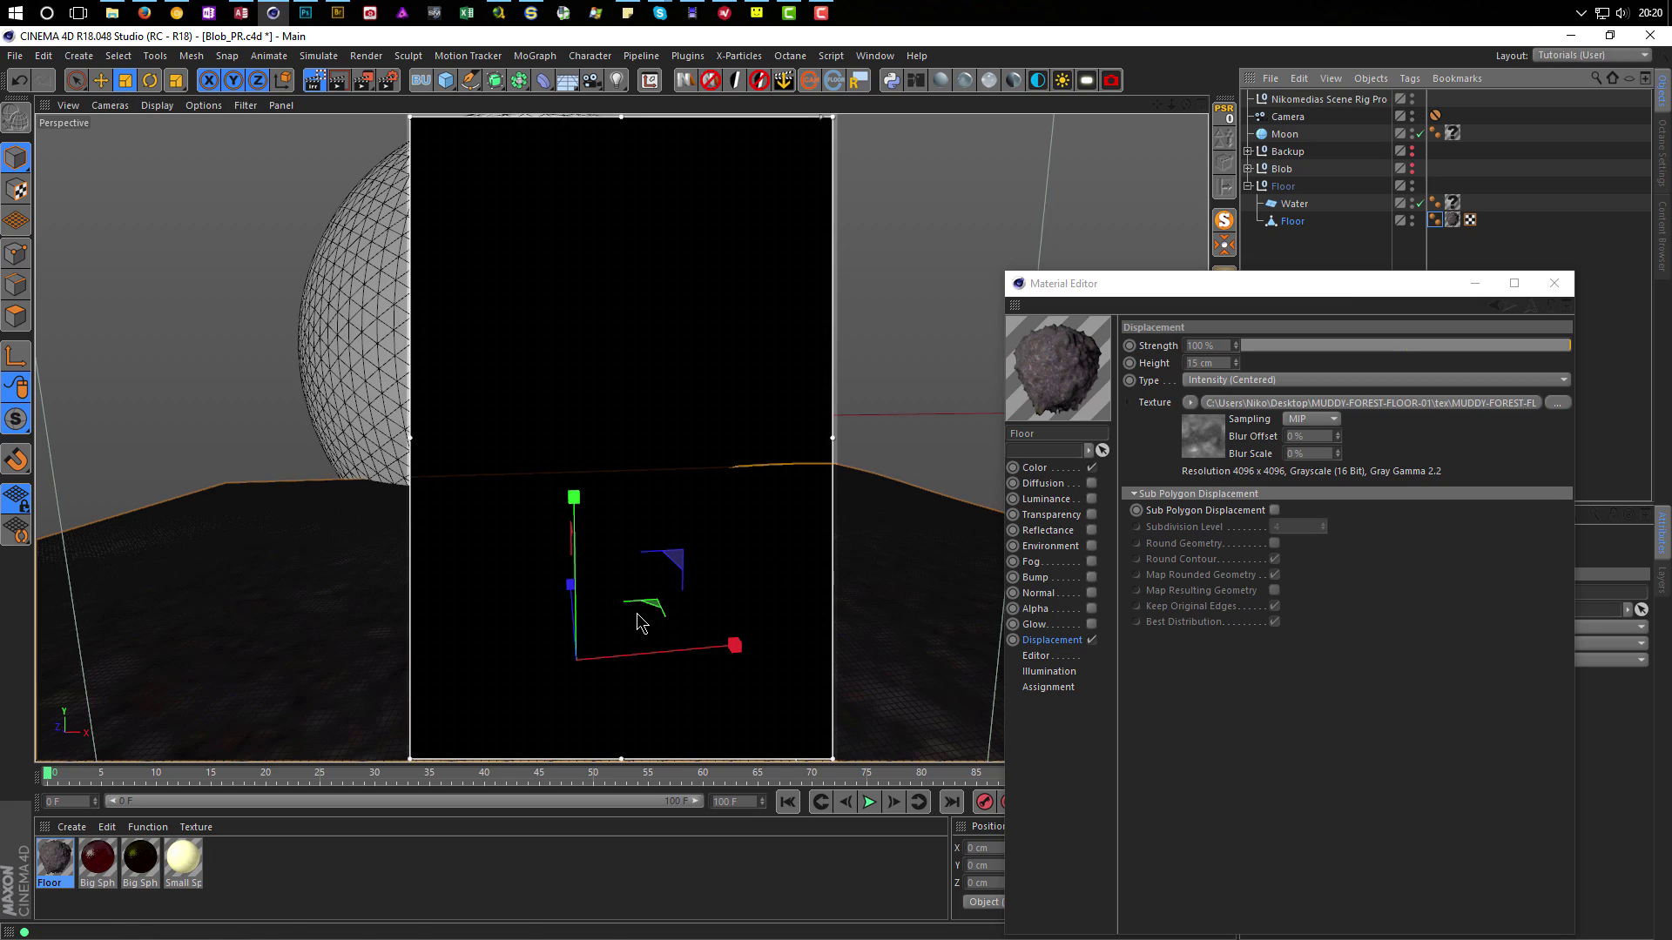
{"action": "left_click_drag", "start_coordinate": [636, 613], "coordinate": [607, 518], "text": "alt"}
{"action": "left_click_drag", "start_coordinate": [707, 614], "coordinate": [534, 639], "text": "alt"}
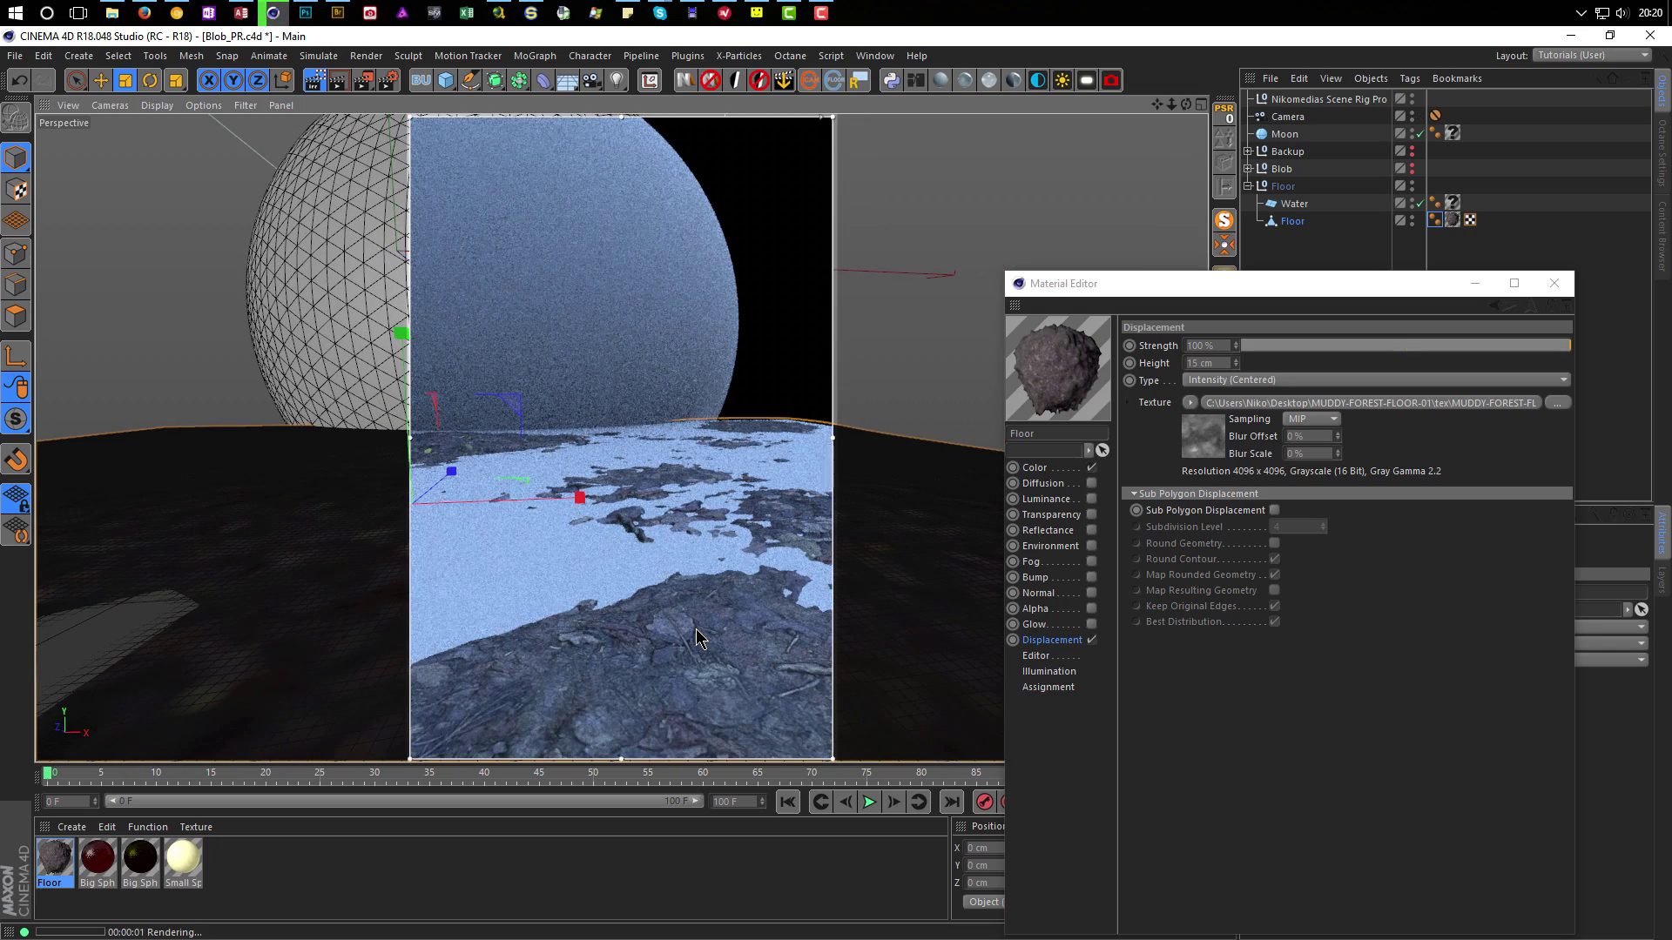
{"action": "mouse_move", "coordinate": [696, 631]}
{"action": "left_mouse_down", "text": "alt"}
{"action": "mouse_move", "coordinate": [540, 623]}
{"action": "mouse_move", "coordinate": [664, 635]}
{"action": "mouse_move", "coordinate": [618, 646]}
{"action": "mouse_move", "coordinate": [653, 623]}
{"action": "mouse_move", "coordinate": [645, 578]}
{"action": "left_mouse_up", "text": "alt"}
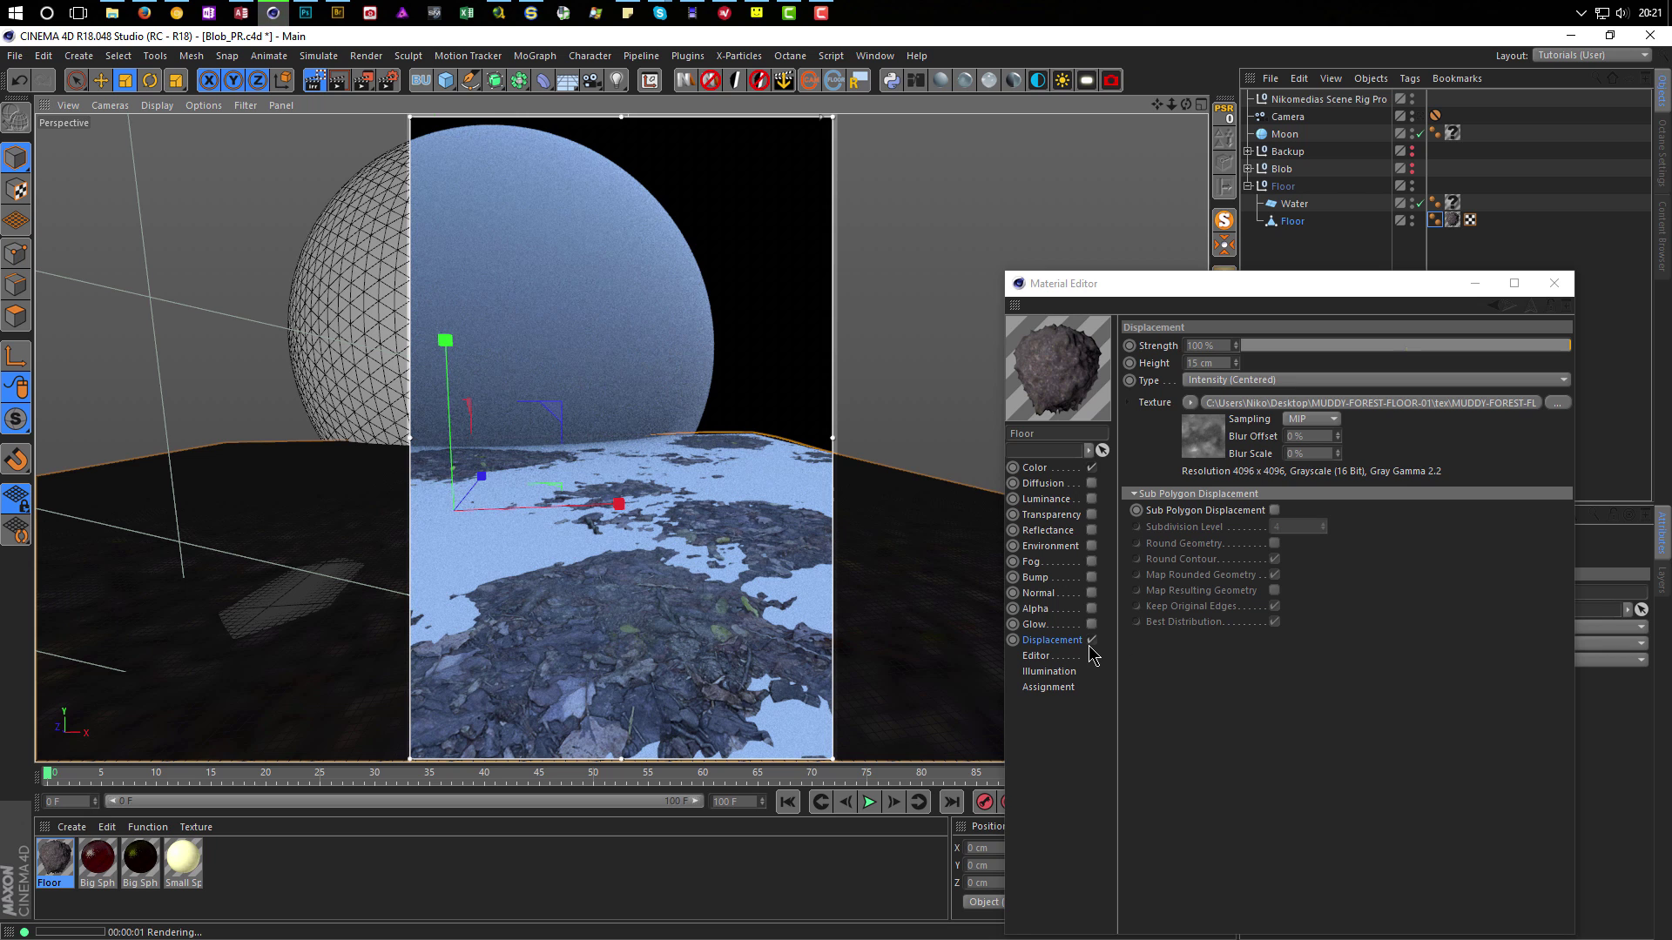
Enable Sub Polygon Displacement with Subdivision Level 2 on the Floor material, keeping Displacement off while changing the settings.
{"action": "left_click", "coordinate": [1091, 640]}
{"action": "left_click", "coordinate": [1275, 510]}
{"action": "left_click", "coordinate": [1297, 526]}
{"action": "type", "text": "2"}
{"action": "key", "text": "Return"}
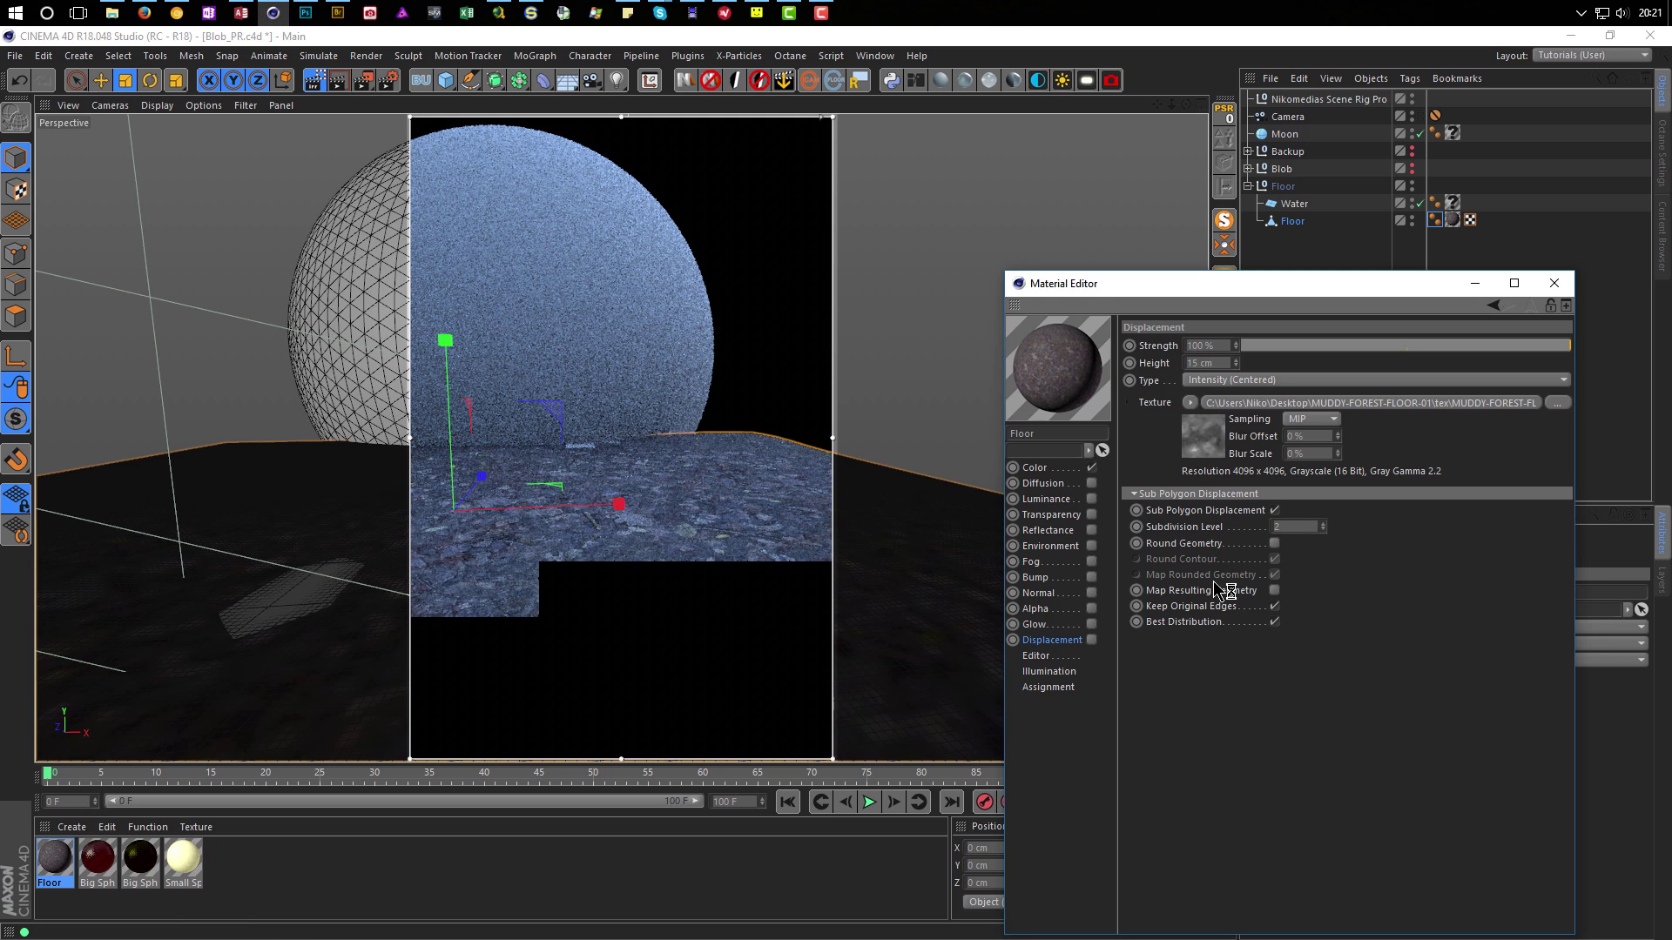
{"action": "left_click", "coordinate": [1091, 640]}
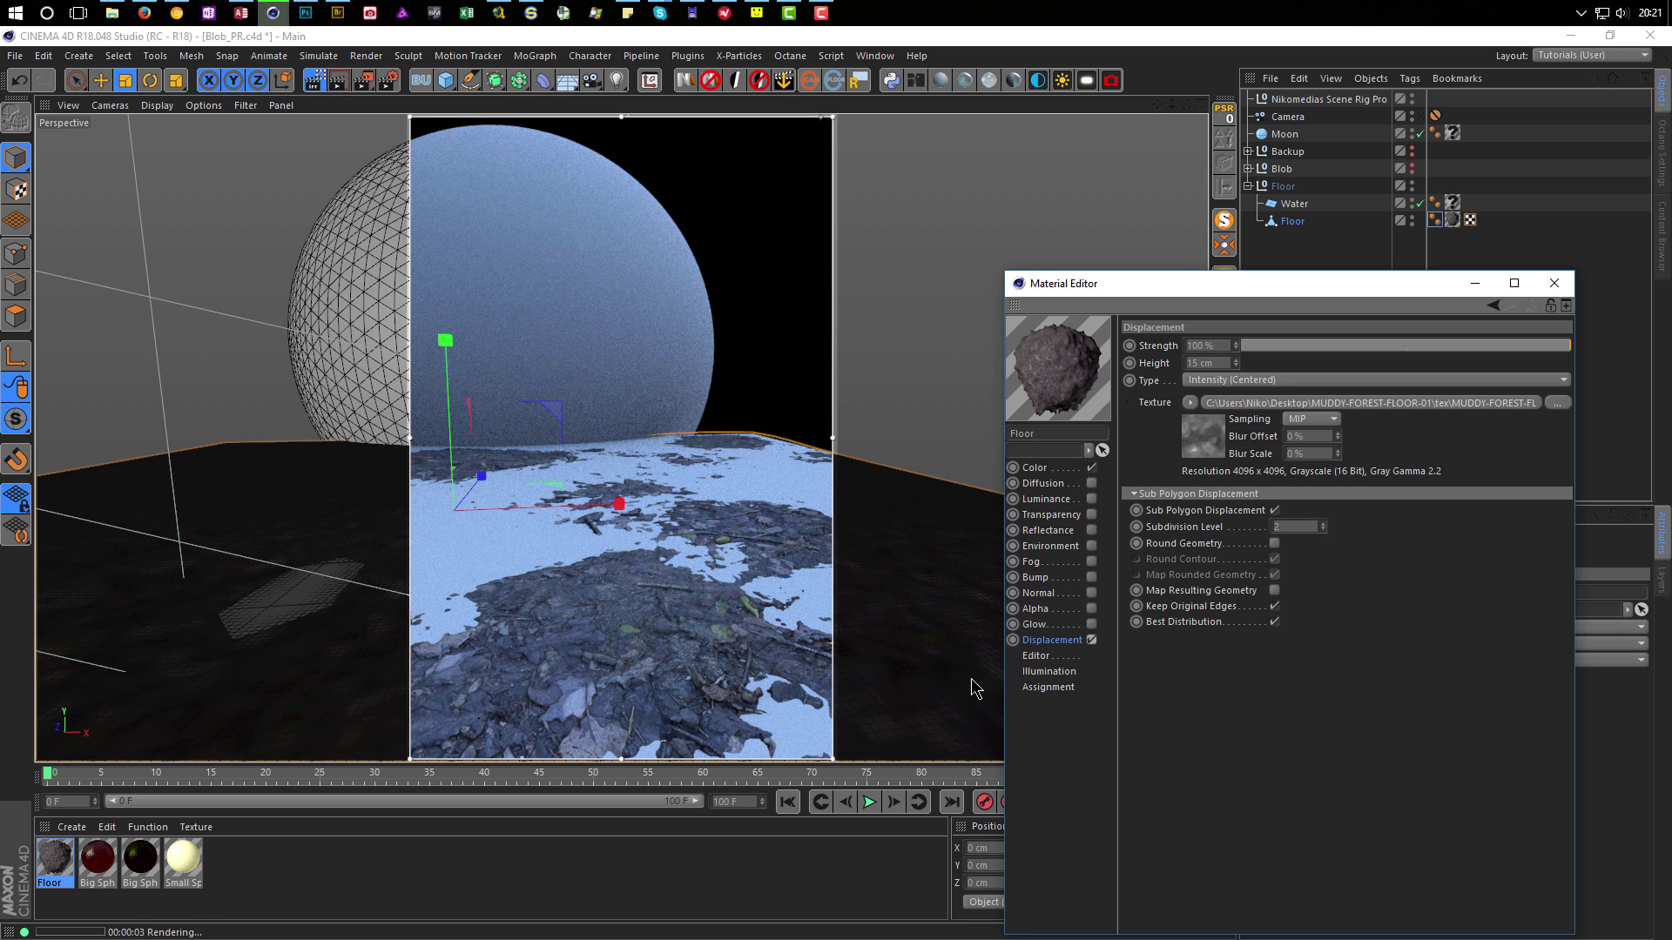
Set the Floor material's displacement Height to 20 cm and check the relief in the render region.
{"action": "double_click", "coordinate": [1217, 358]}
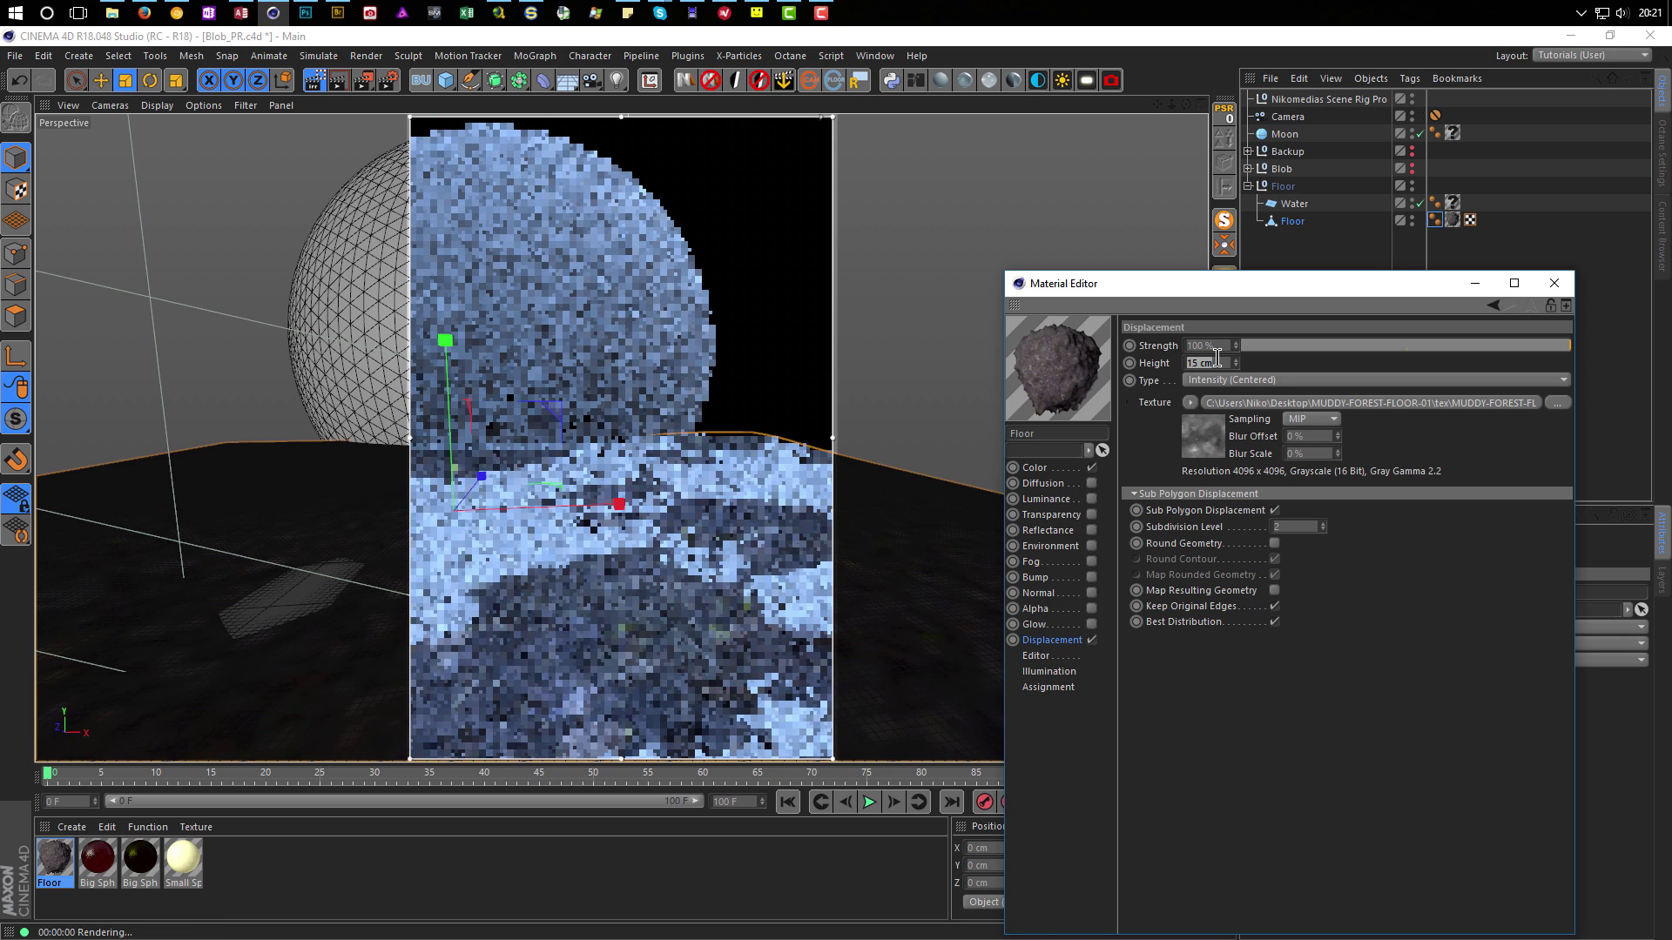
{"action": "type", "text": "20"}
{"action": "key", "text": "Return"}
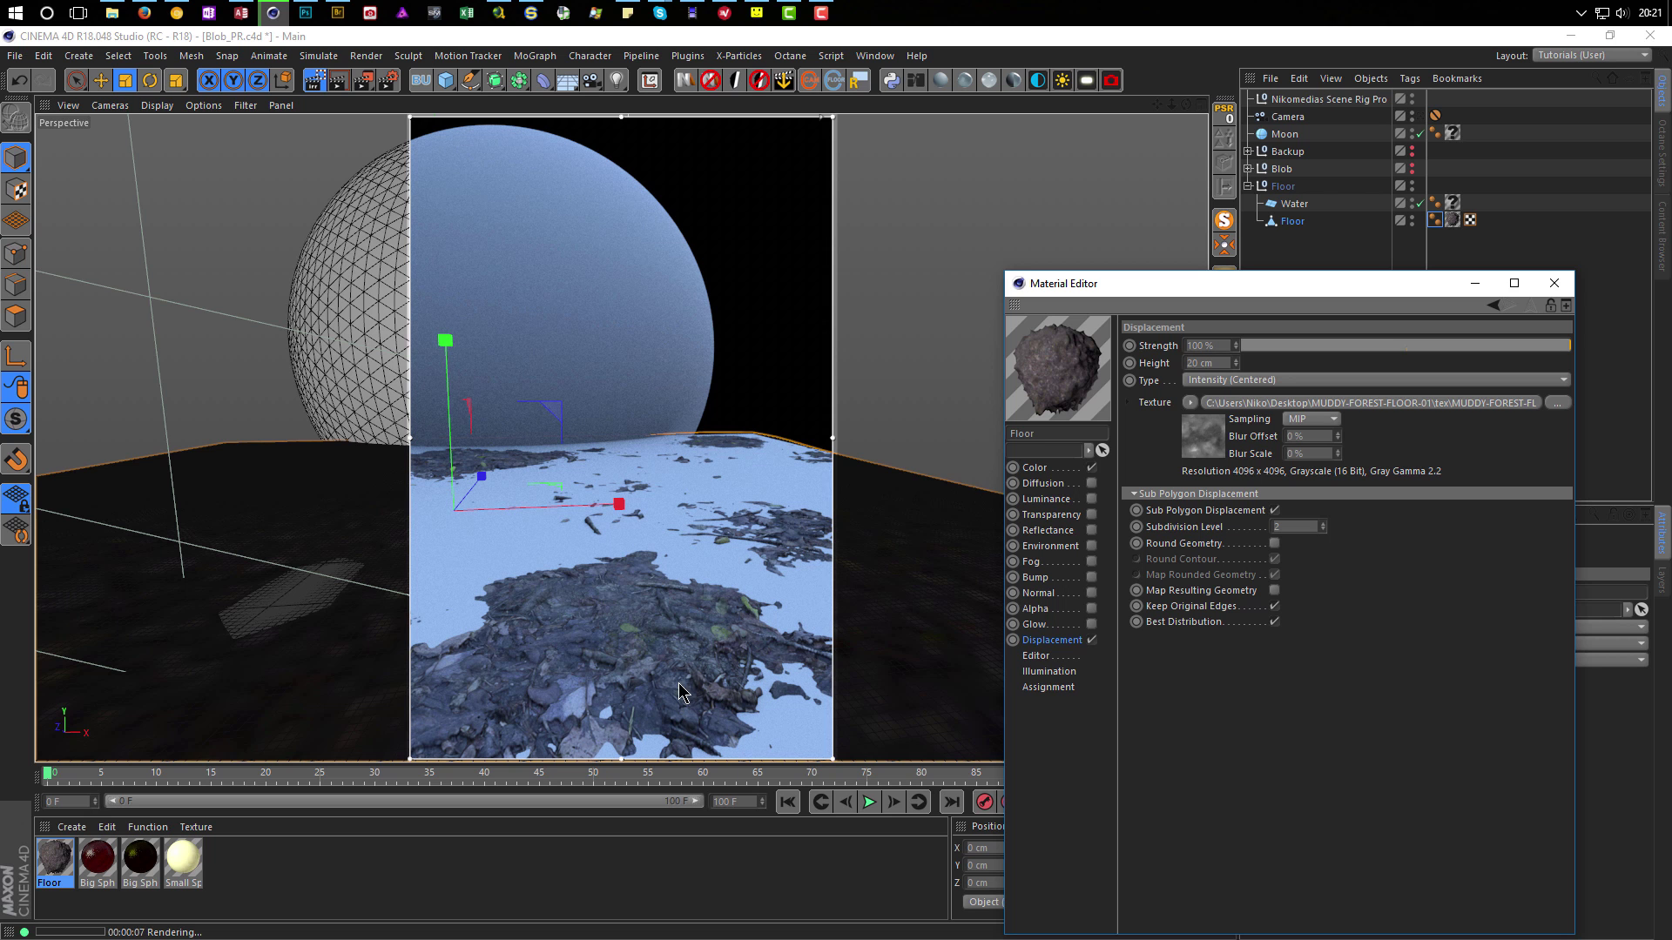
{"action": "middle_click_drag", "start_coordinate": [630, 583], "coordinate": [703, 576], "text": "alt"}
Lower the Water plane with the Move tool to a Y position of about -5.7 cm.
{"action": "left_click_drag", "start_coordinate": [1310, 288], "coordinate": [1319, 307]}
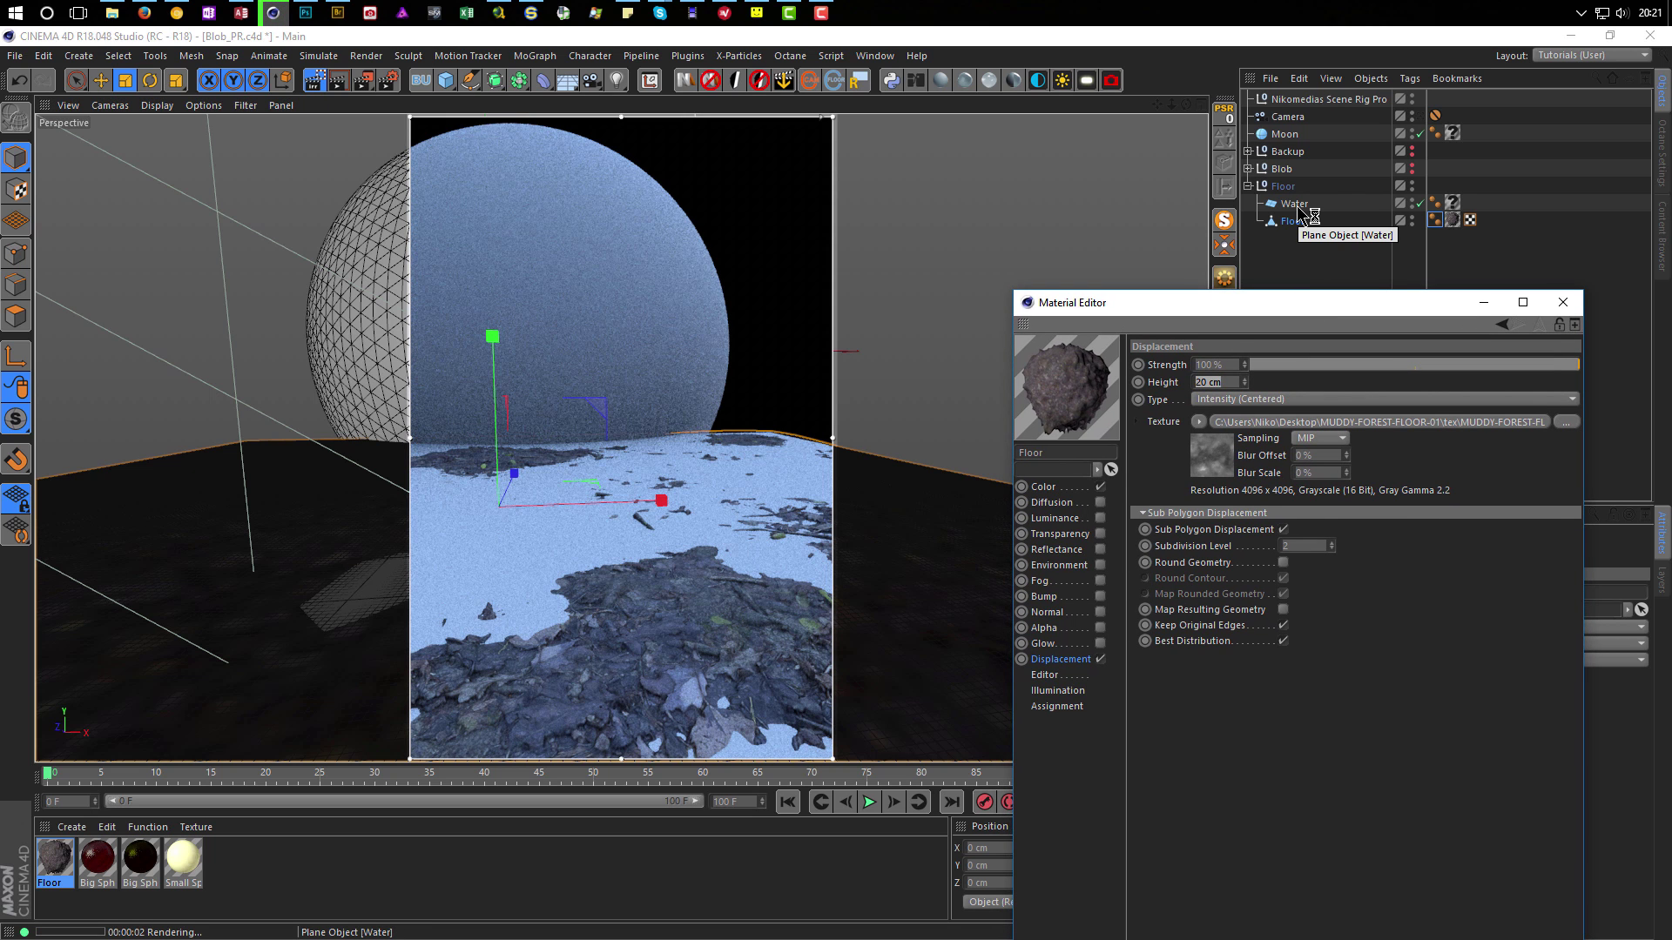
{"action": "left_click", "coordinate": [1298, 210]}
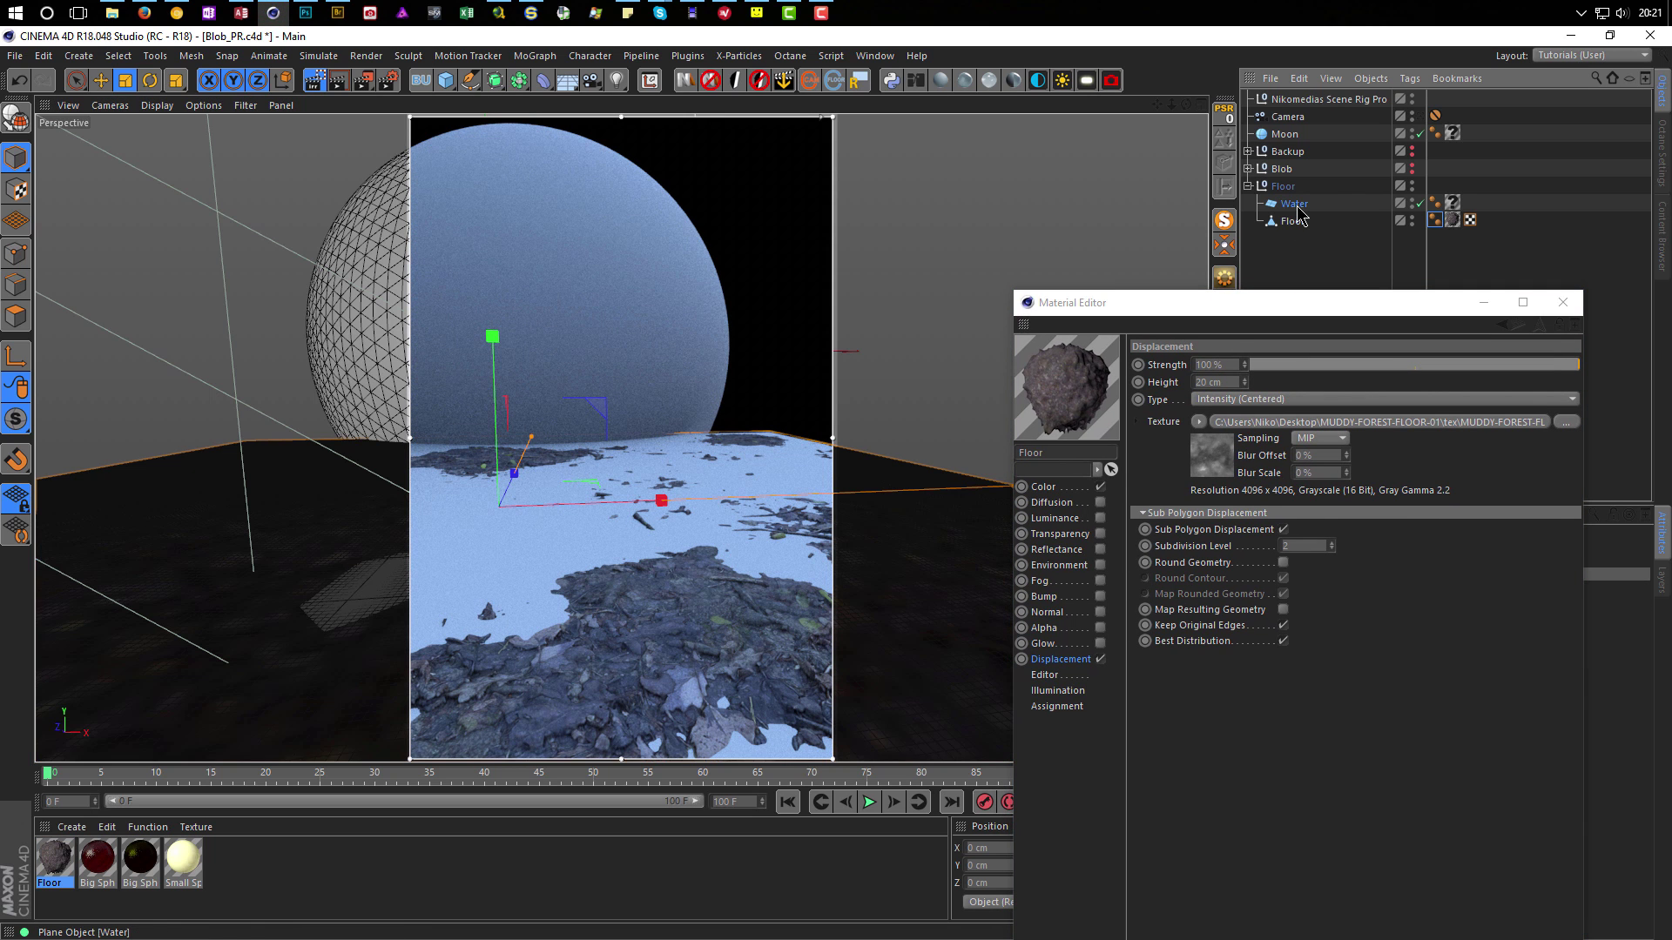
{"action": "left_click", "coordinate": [100, 80]}
{"action": "left_click_drag", "start_coordinate": [492, 344], "coordinate": [490, 353]}
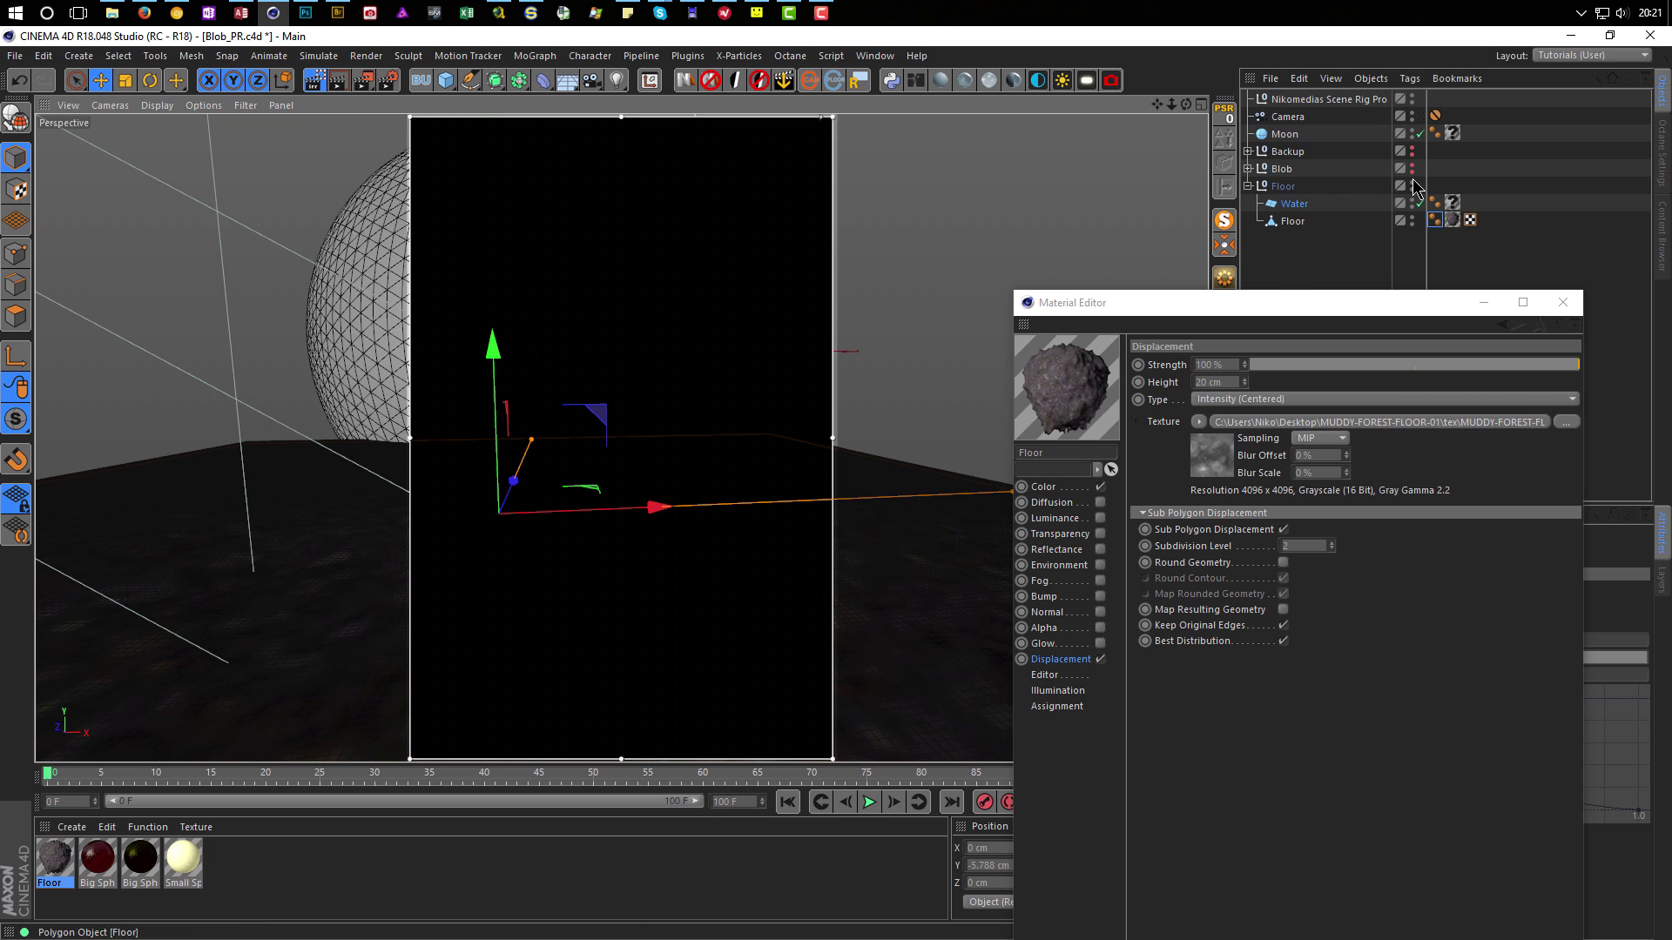
Return to the scene camera's view and adjust the Water plane's height to a Y position of about -4.65 cm.
{"action": "left_click", "coordinate": [1421, 118]}
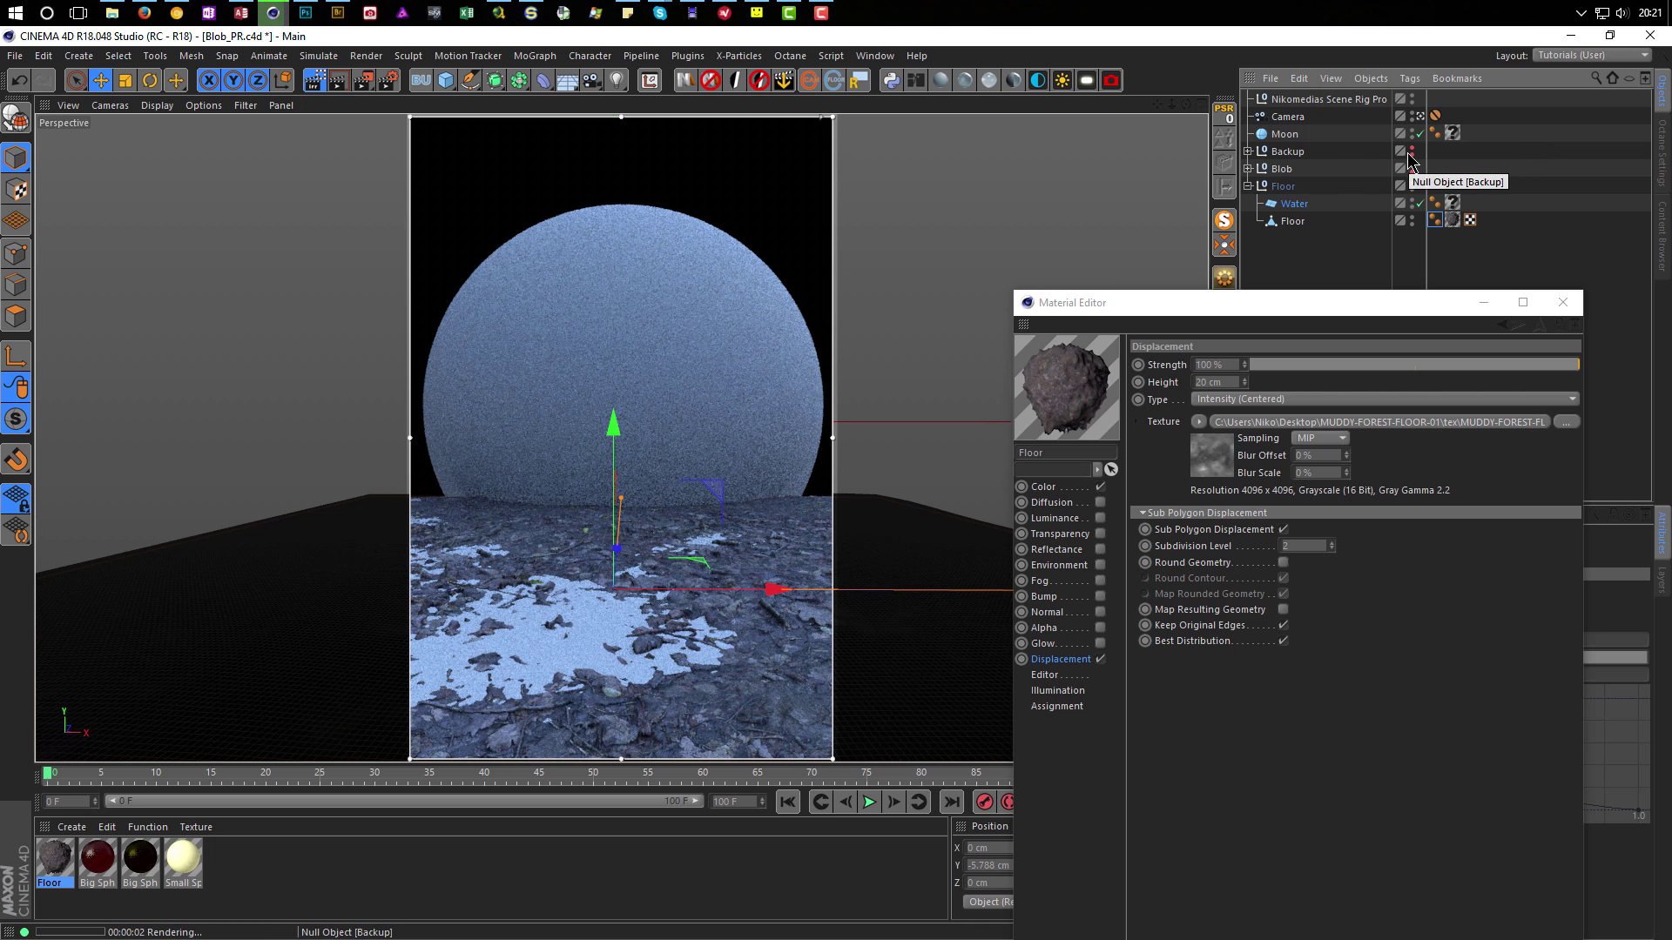
{"action": "left_click", "coordinate": [613, 426]}
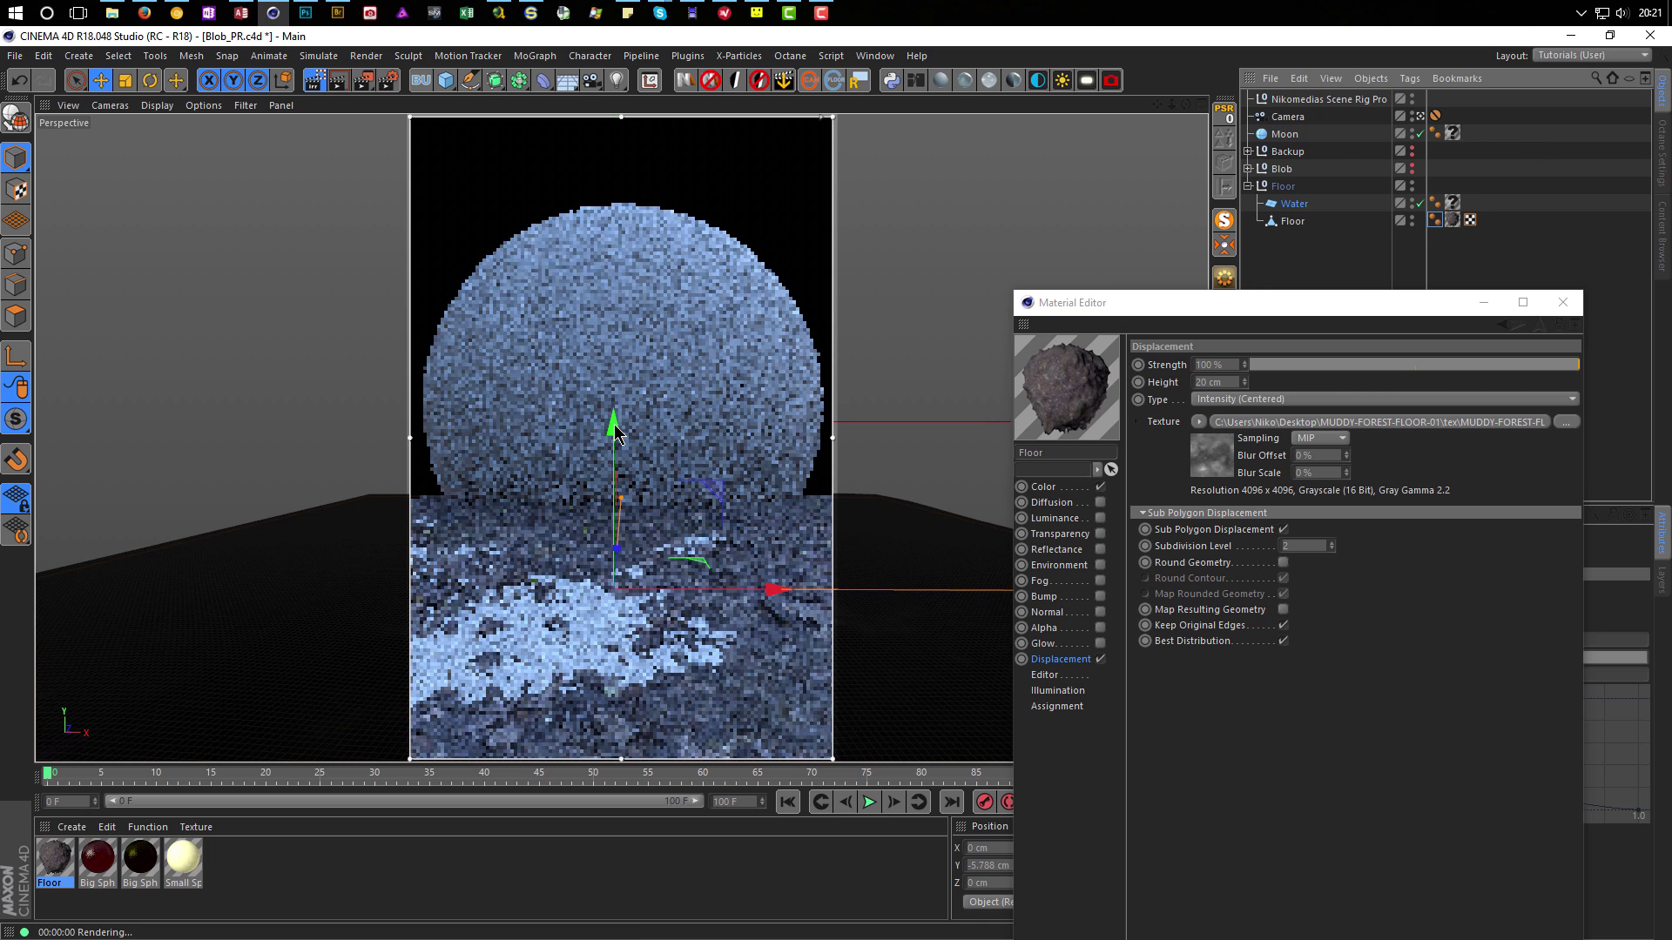
{"action": "left_click_drag", "start_coordinate": [615, 432], "coordinate": [608, 425]}
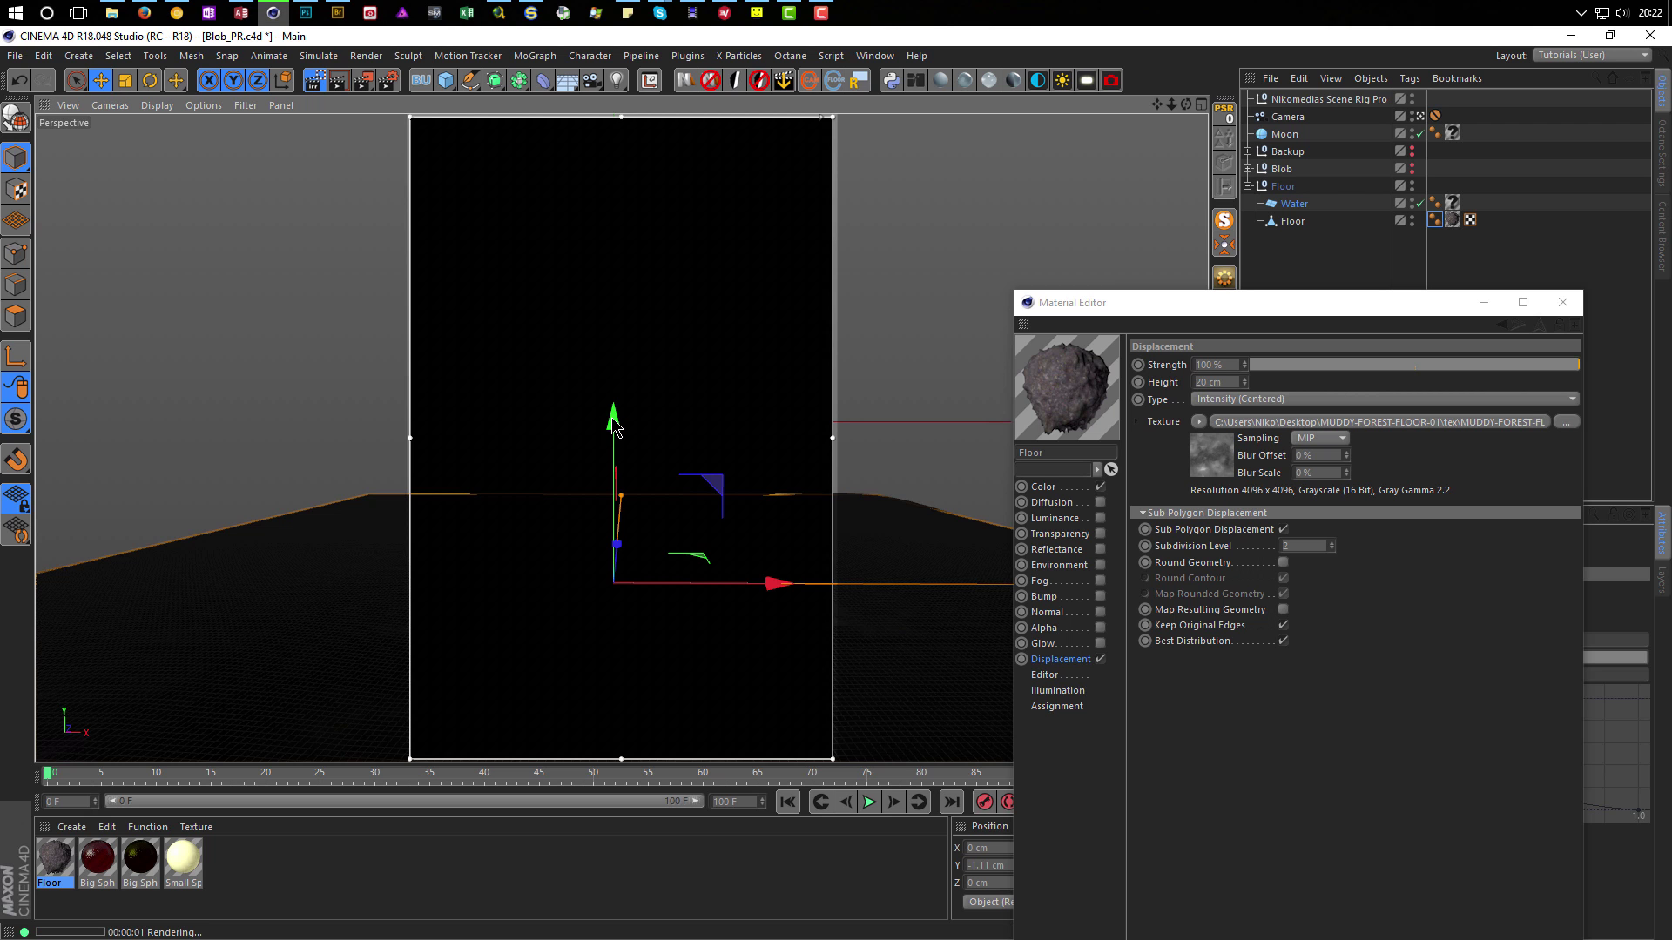
{"action": "left_click_drag", "start_coordinate": [615, 424], "coordinate": [615, 429]}
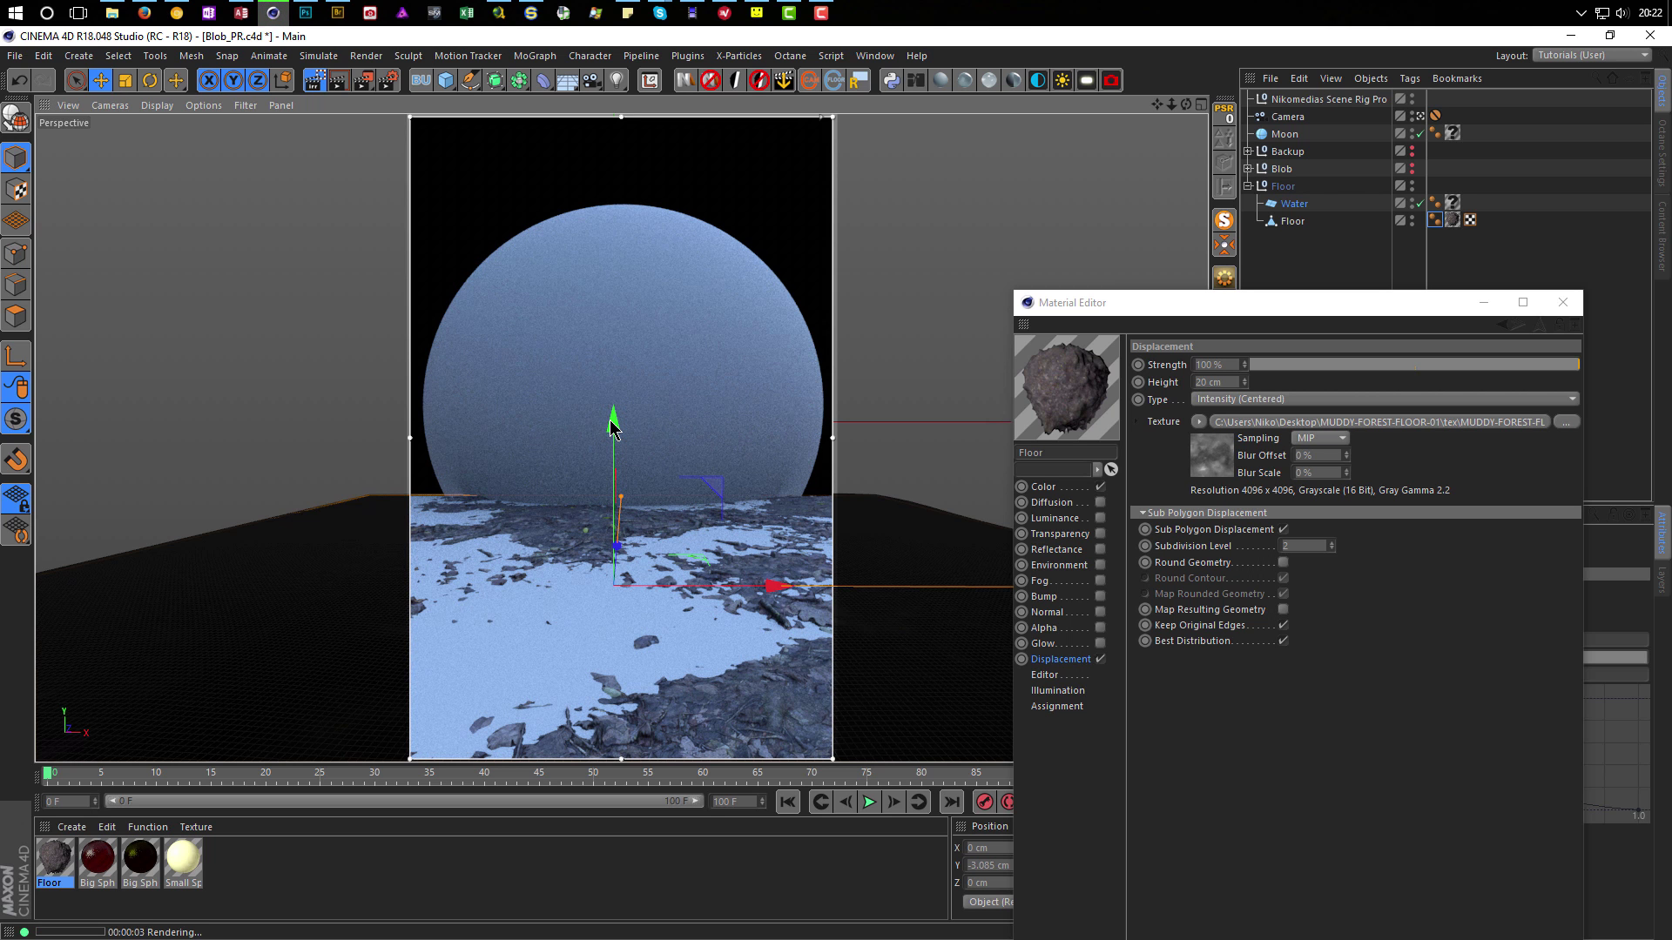
{"action": "left_click_drag", "start_coordinate": [613, 426], "coordinate": [614, 429]}
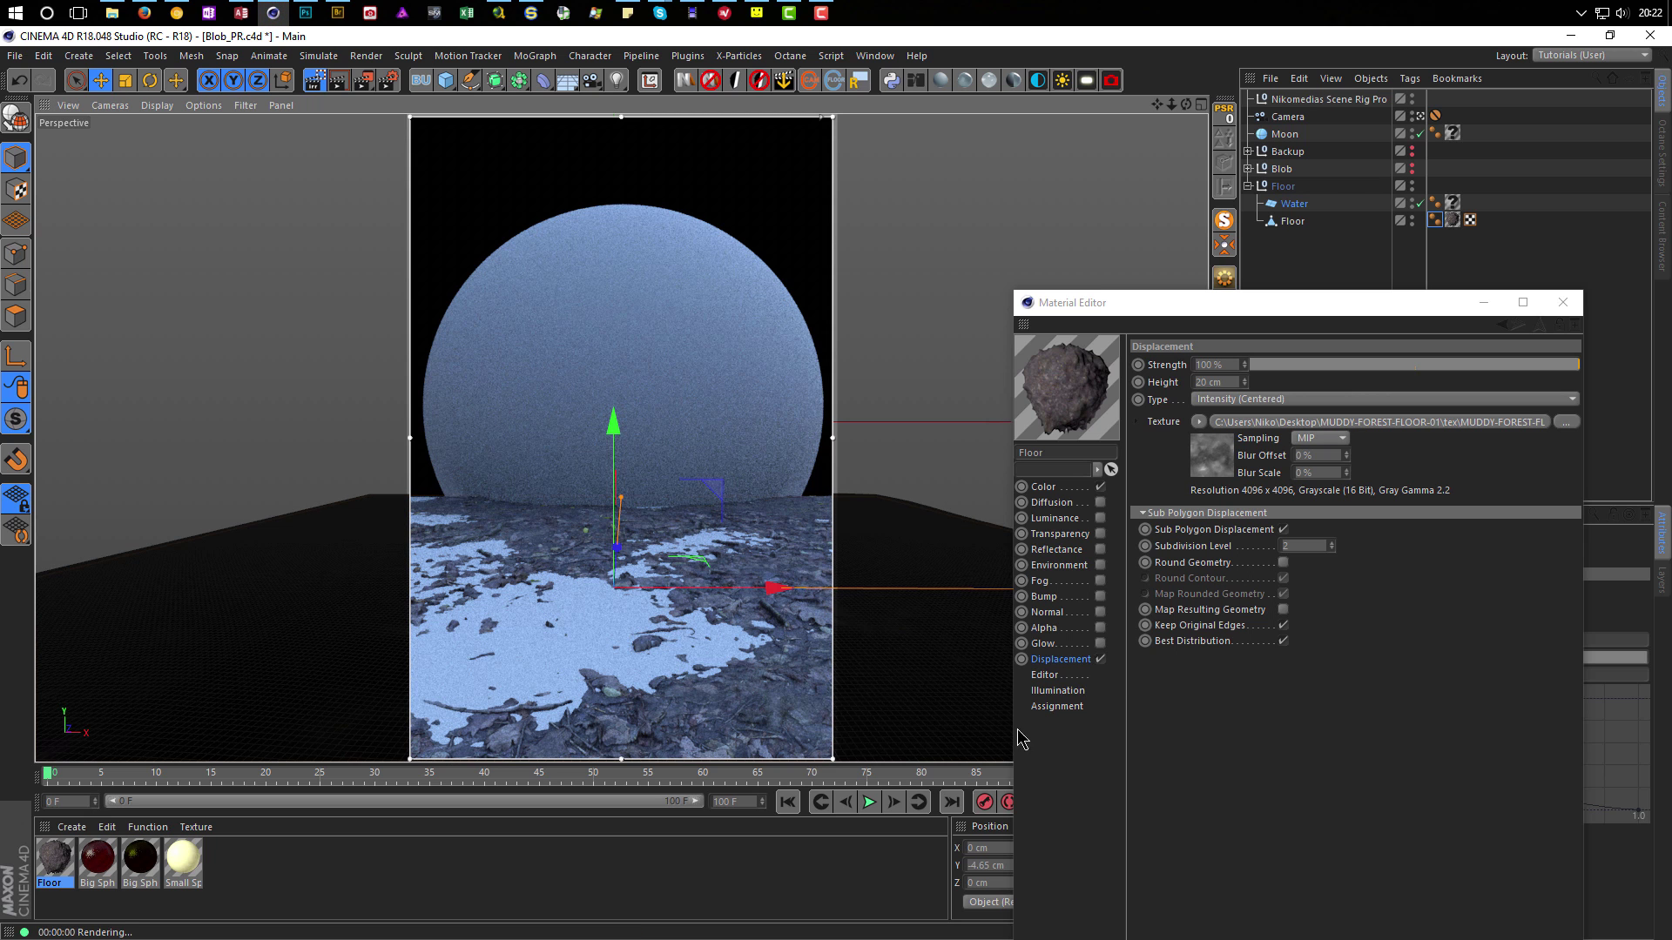
Enable Reflectance on the Floor material and load MUDDY-FOREST-FLOOR-01_GLOSS_4k.jpg as the Reflection Strength texture without copying it to the project.
{"action": "left_click_drag", "start_coordinate": [1189, 305], "coordinate": [1157, 147]}
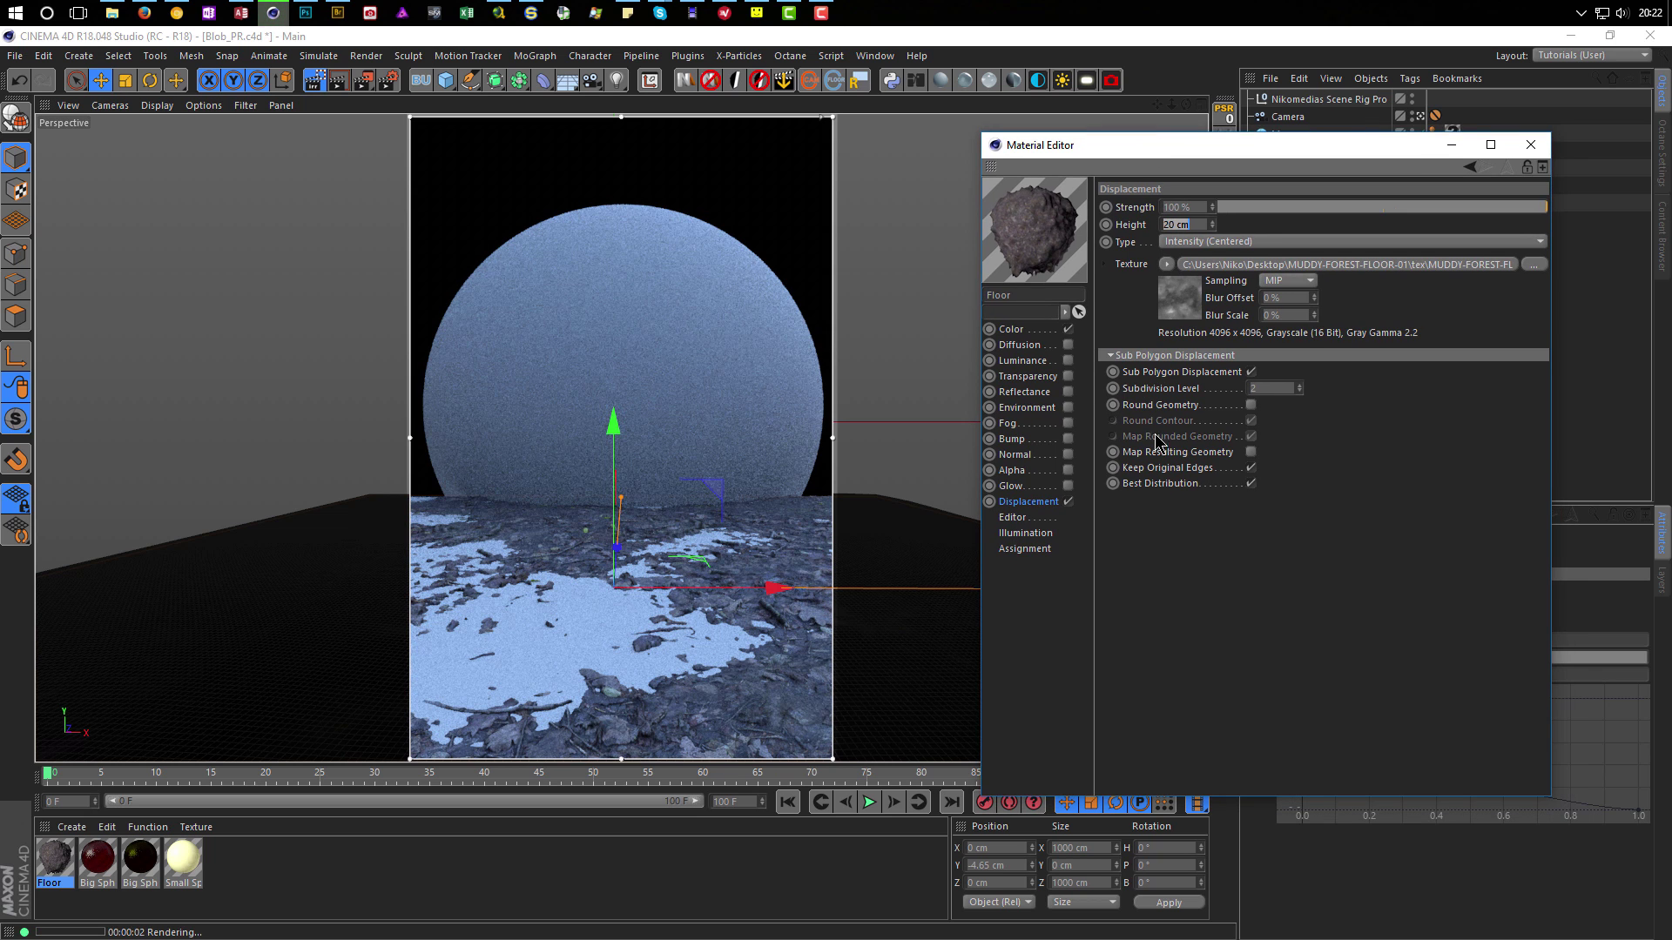
{"action": "left_click", "coordinate": [1068, 392]}
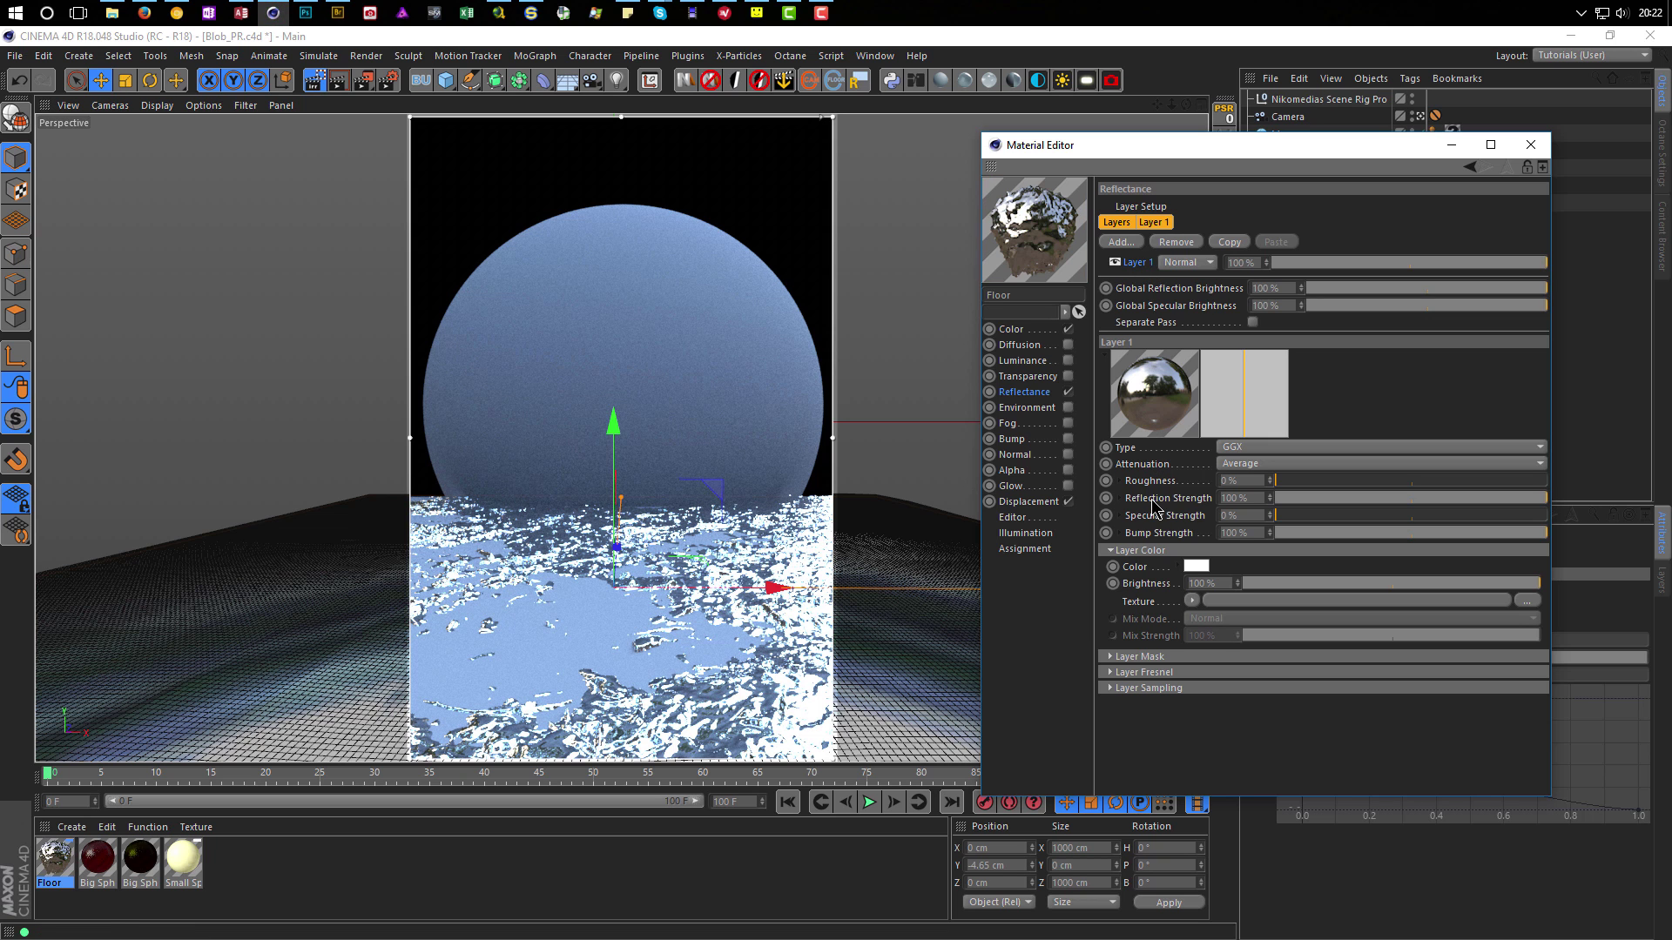
{"action": "left_click_drag", "start_coordinate": [1201, 146], "coordinate": [1158, 72]}
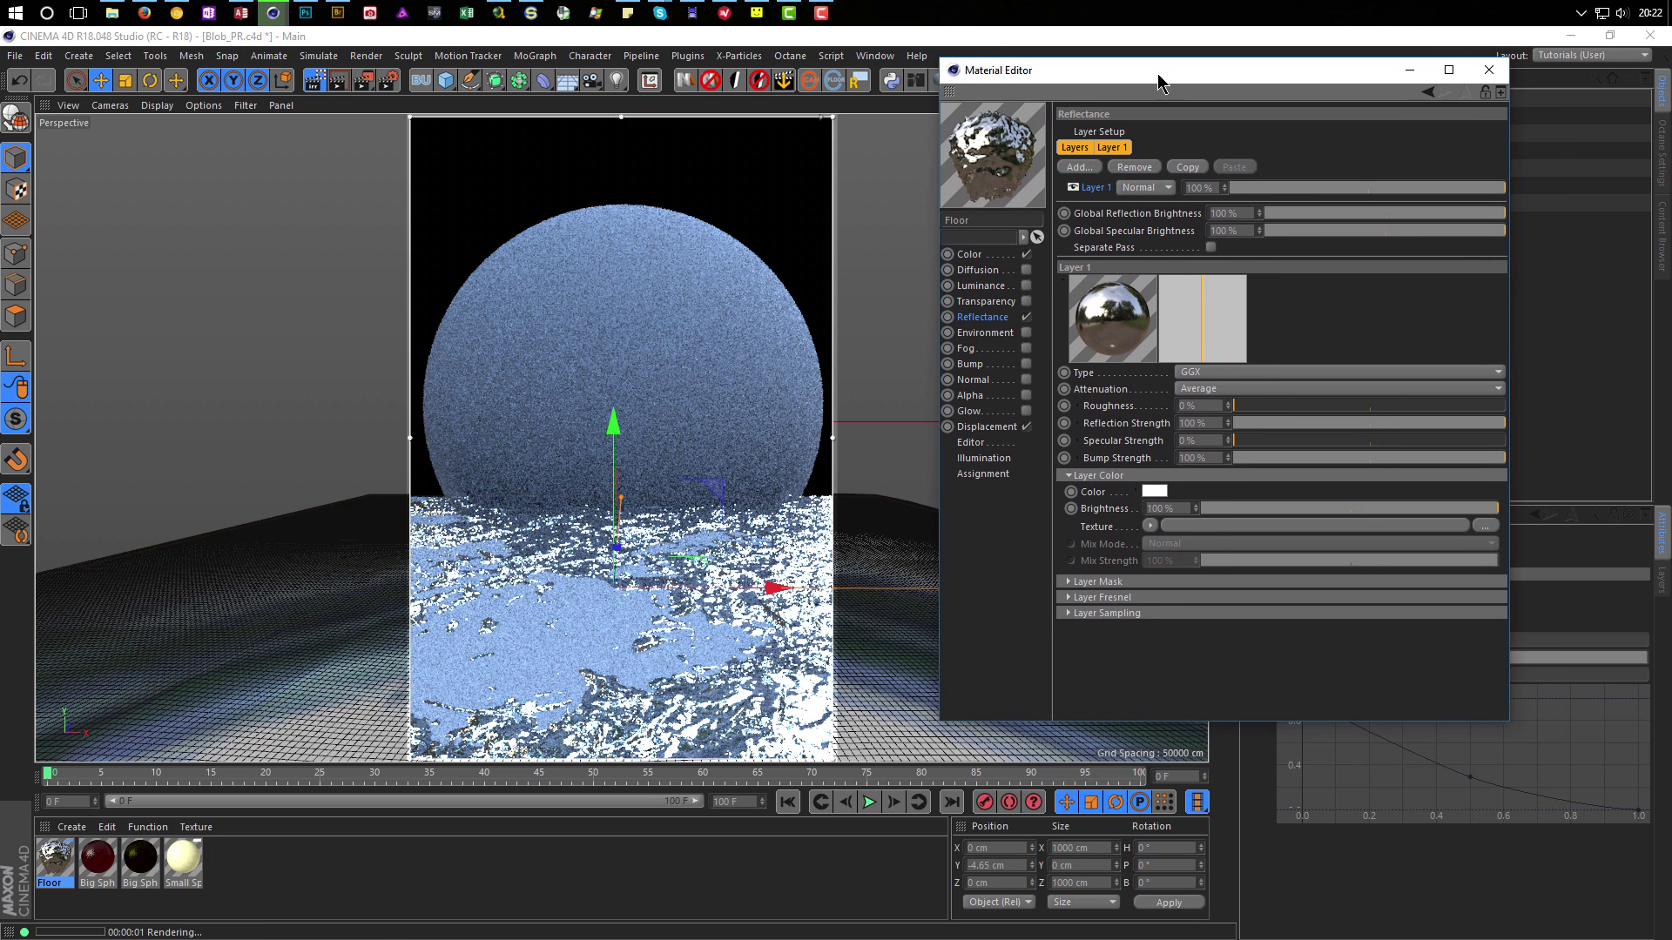
{"action": "left_click", "coordinate": [1075, 424]}
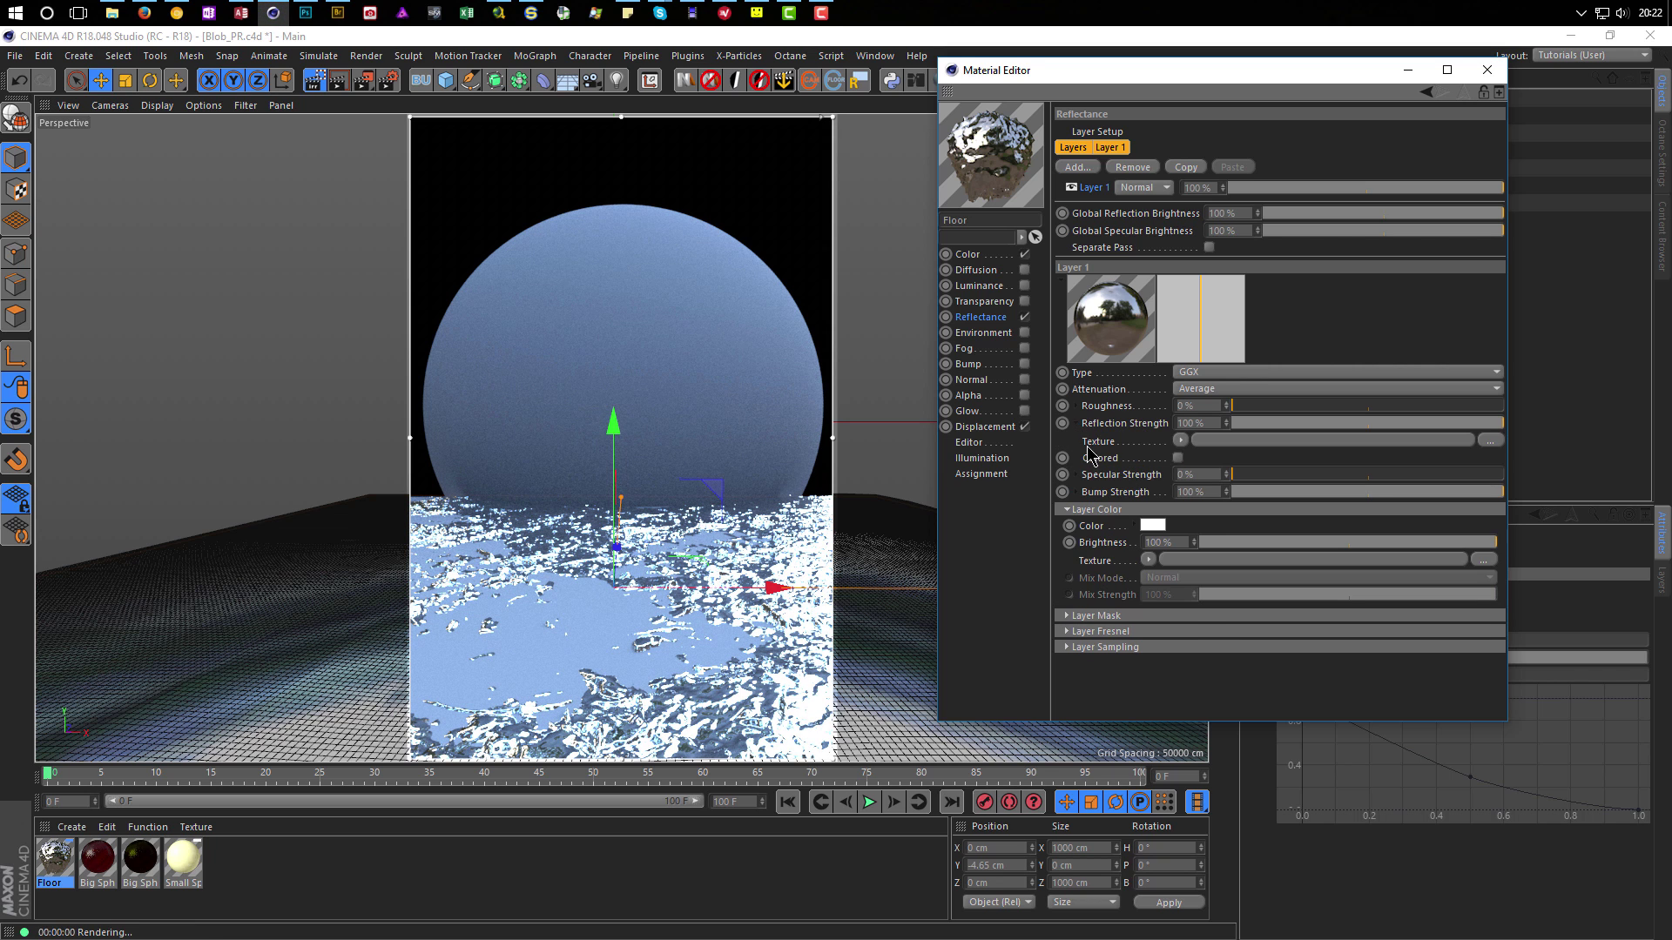
{"action": "left_click", "coordinate": [1489, 440]}
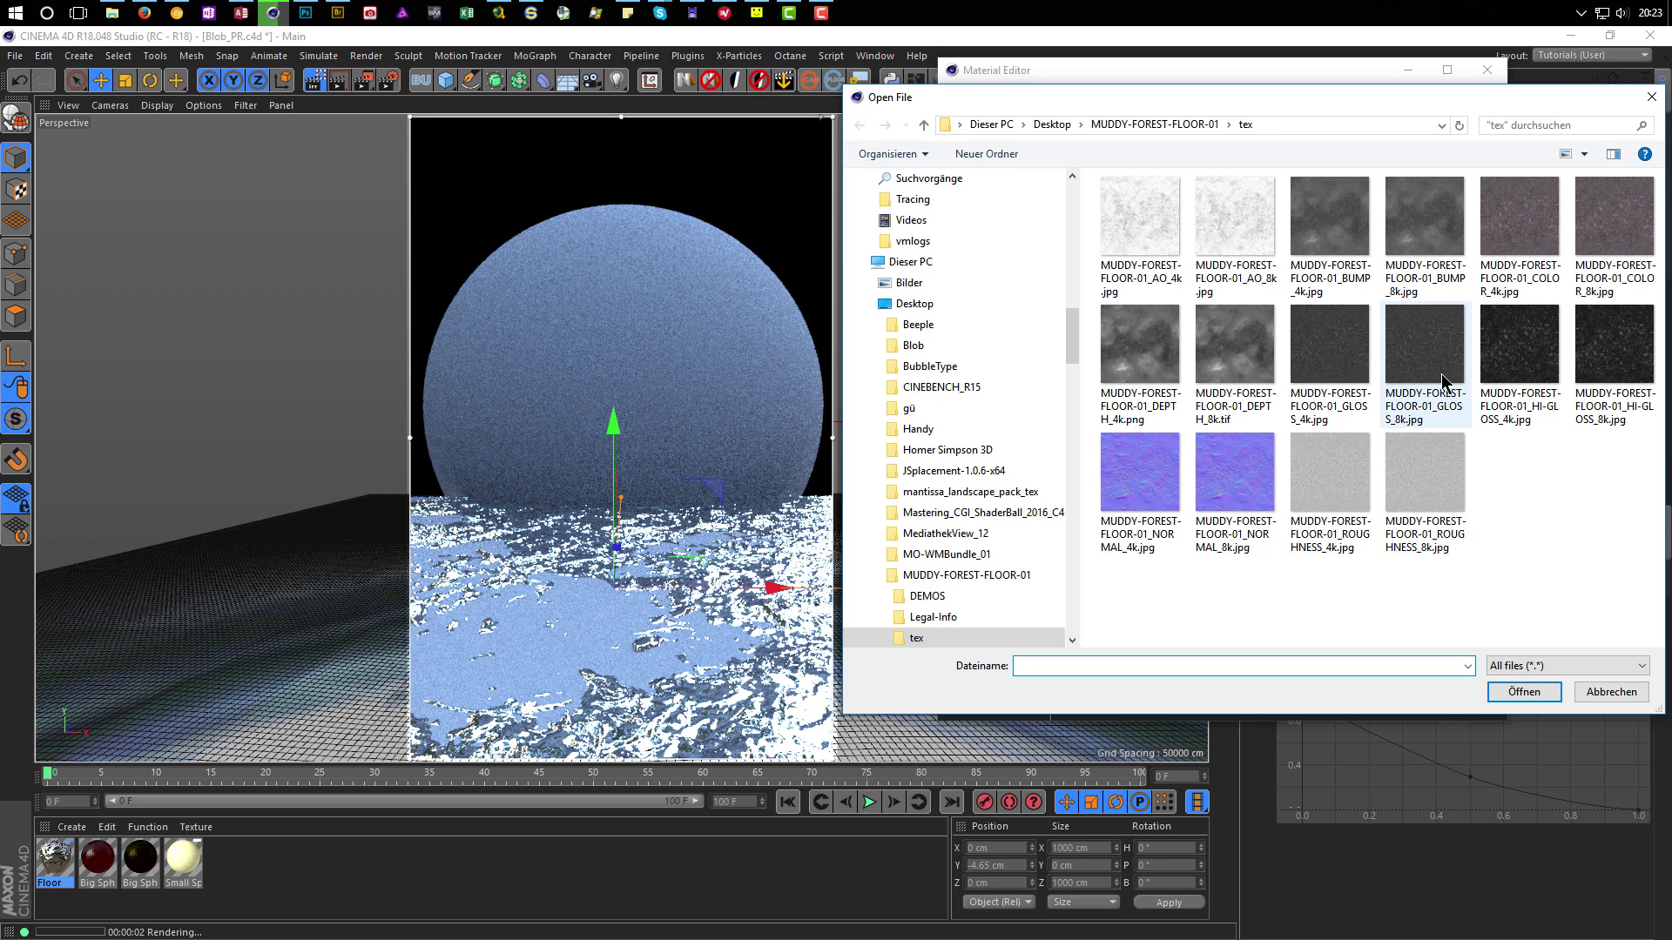
{"action": "double_click", "coordinate": [1329, 345]}
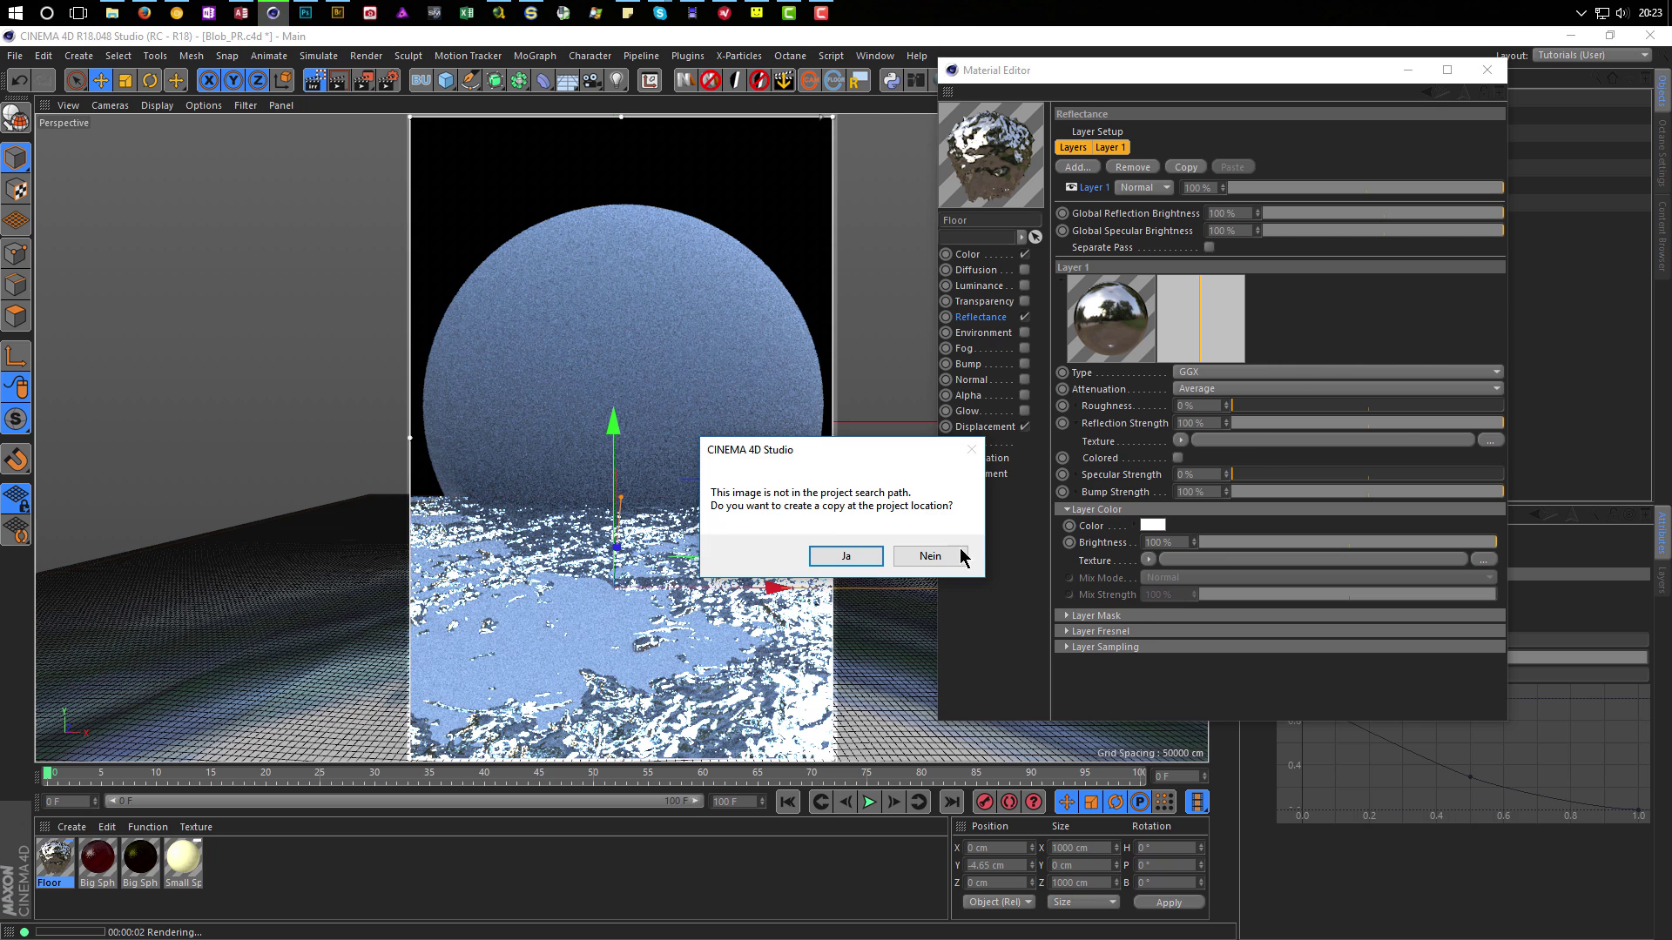
{"action": "left_click", "coordinate": [961, 553]}
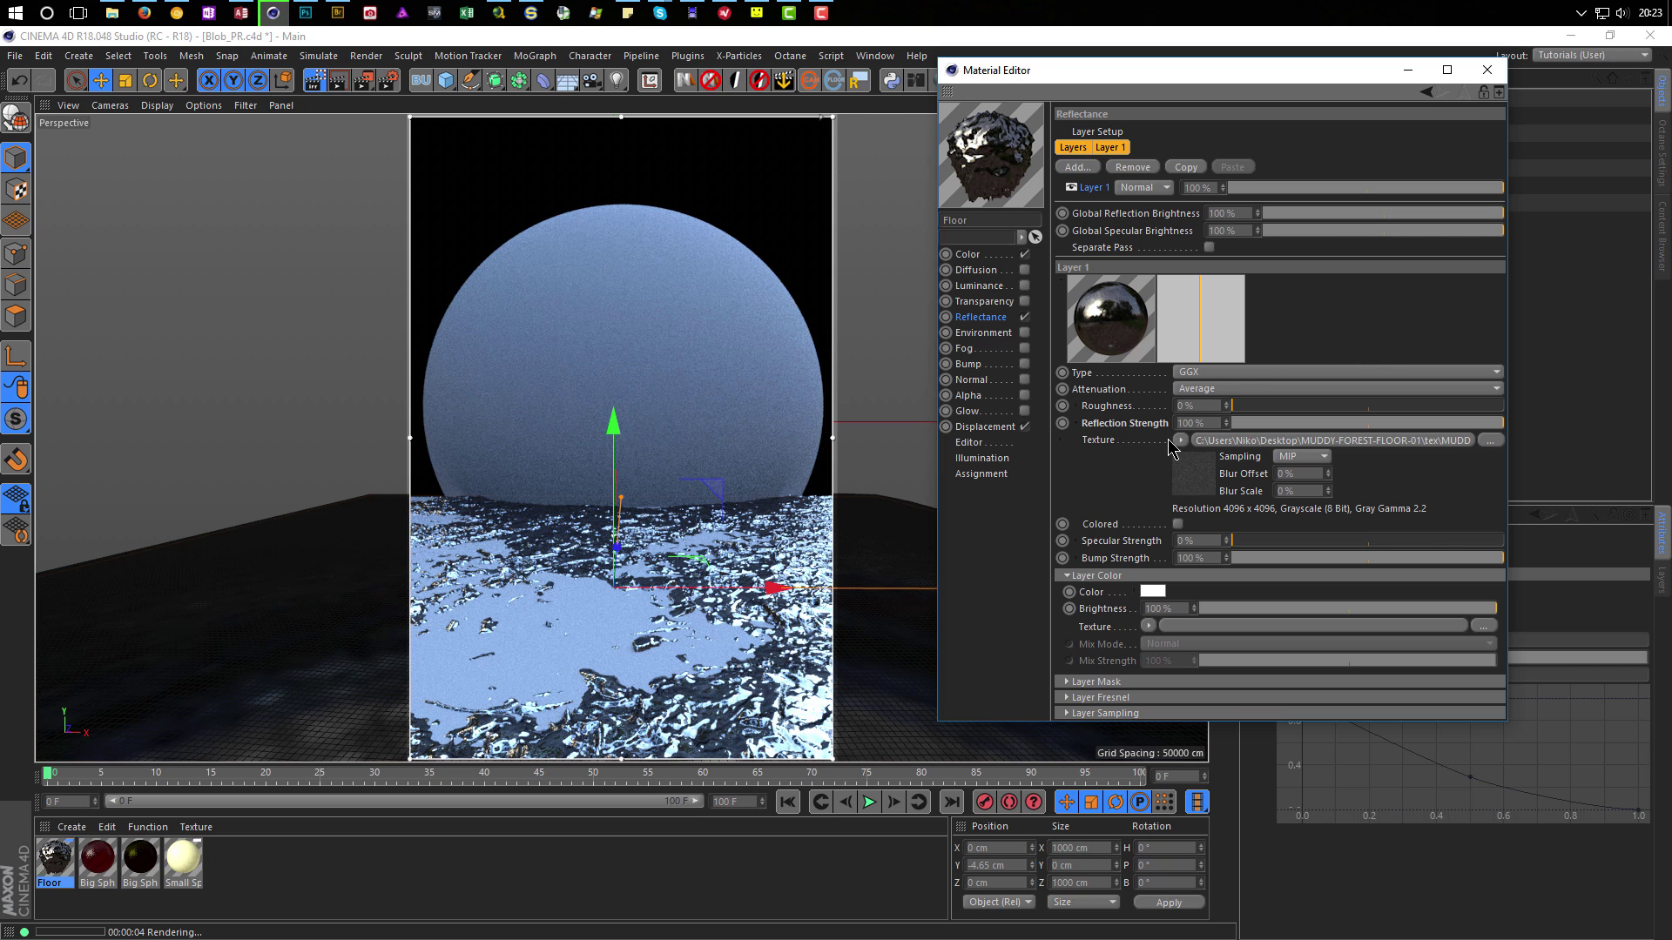
Load MUDDY-FOREST-FLOOR-01_ROUGHNESS_4k.jpg as the Roughness texture without a project copy, and set Roughness to about 28%.
{"action": "left_click", "coordinate": [1077, 406]}
{"action": "left_click", "coordinate": [1480, 424]}
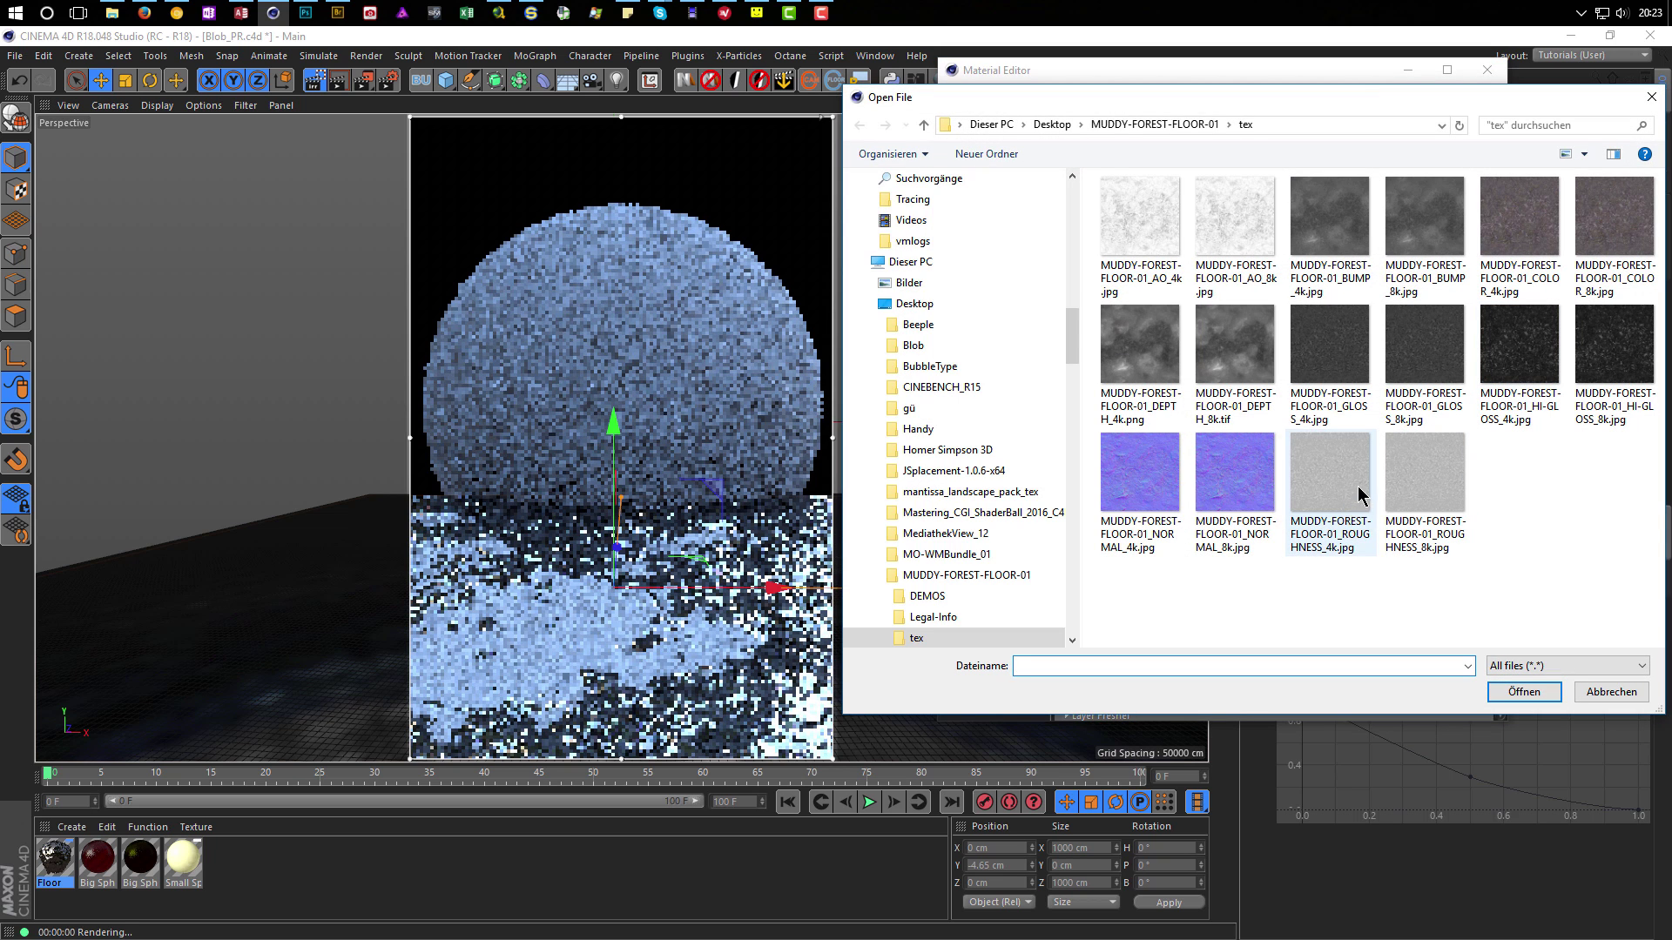
{"action": "double_click", "coordinate": [1360, 495]}
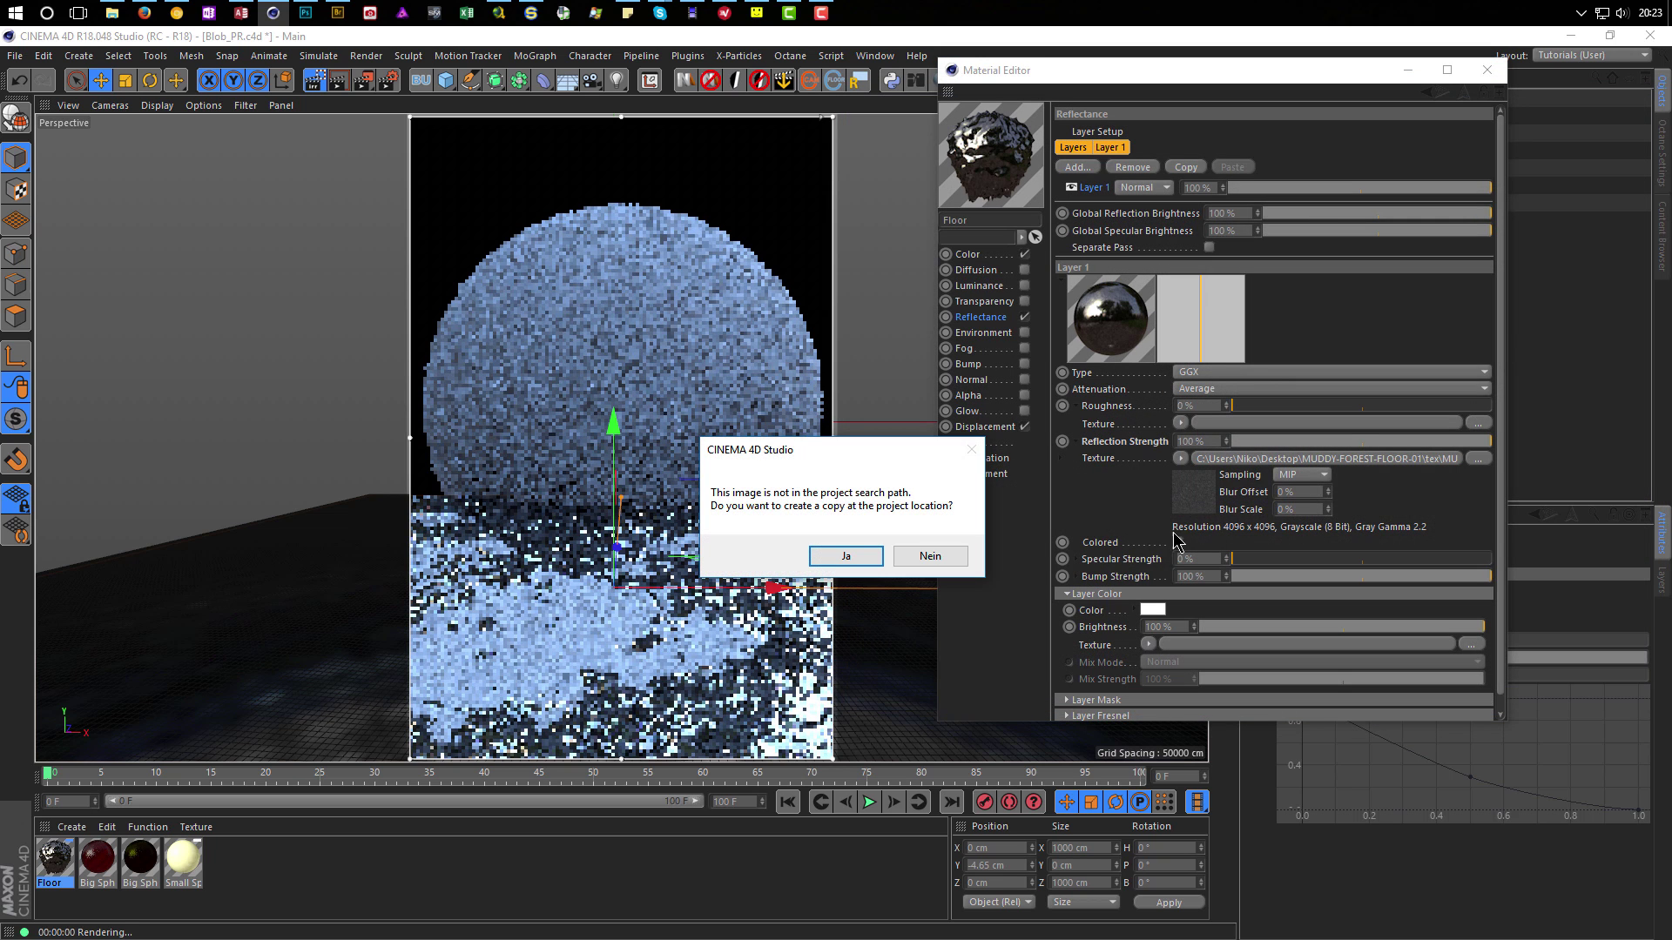
{"action": "left_click", "coordinate": [954, 559]}
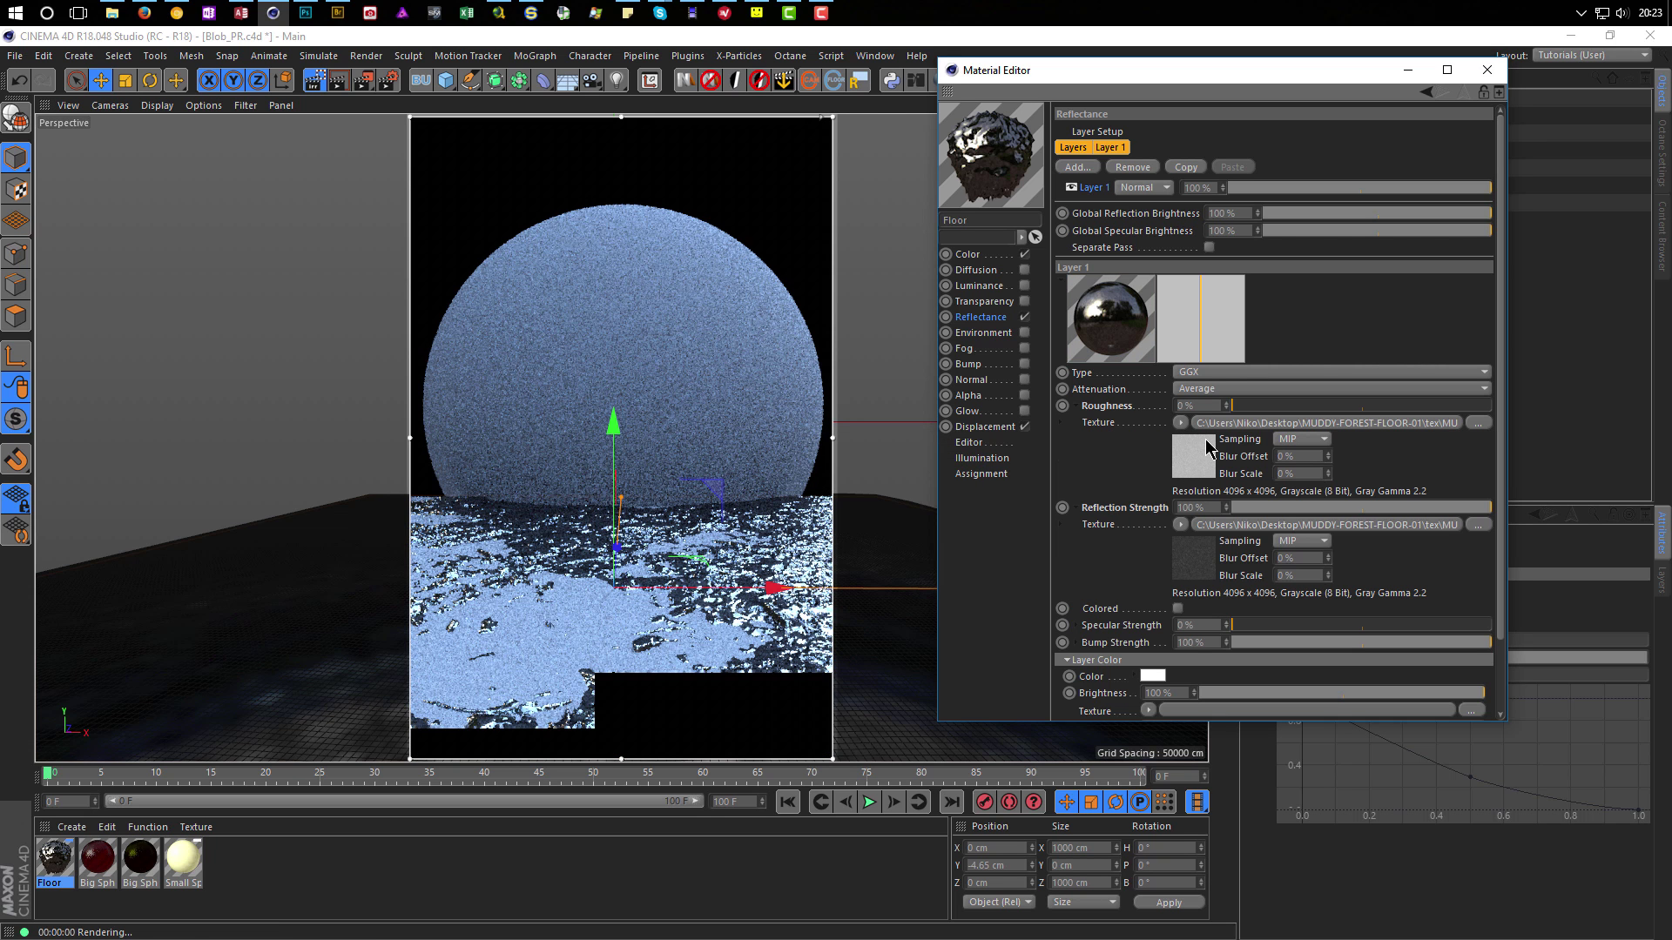
{"action": "left_click_drag", "start_coordinate": [1248, 409], "coordinate": [1305, 412]}
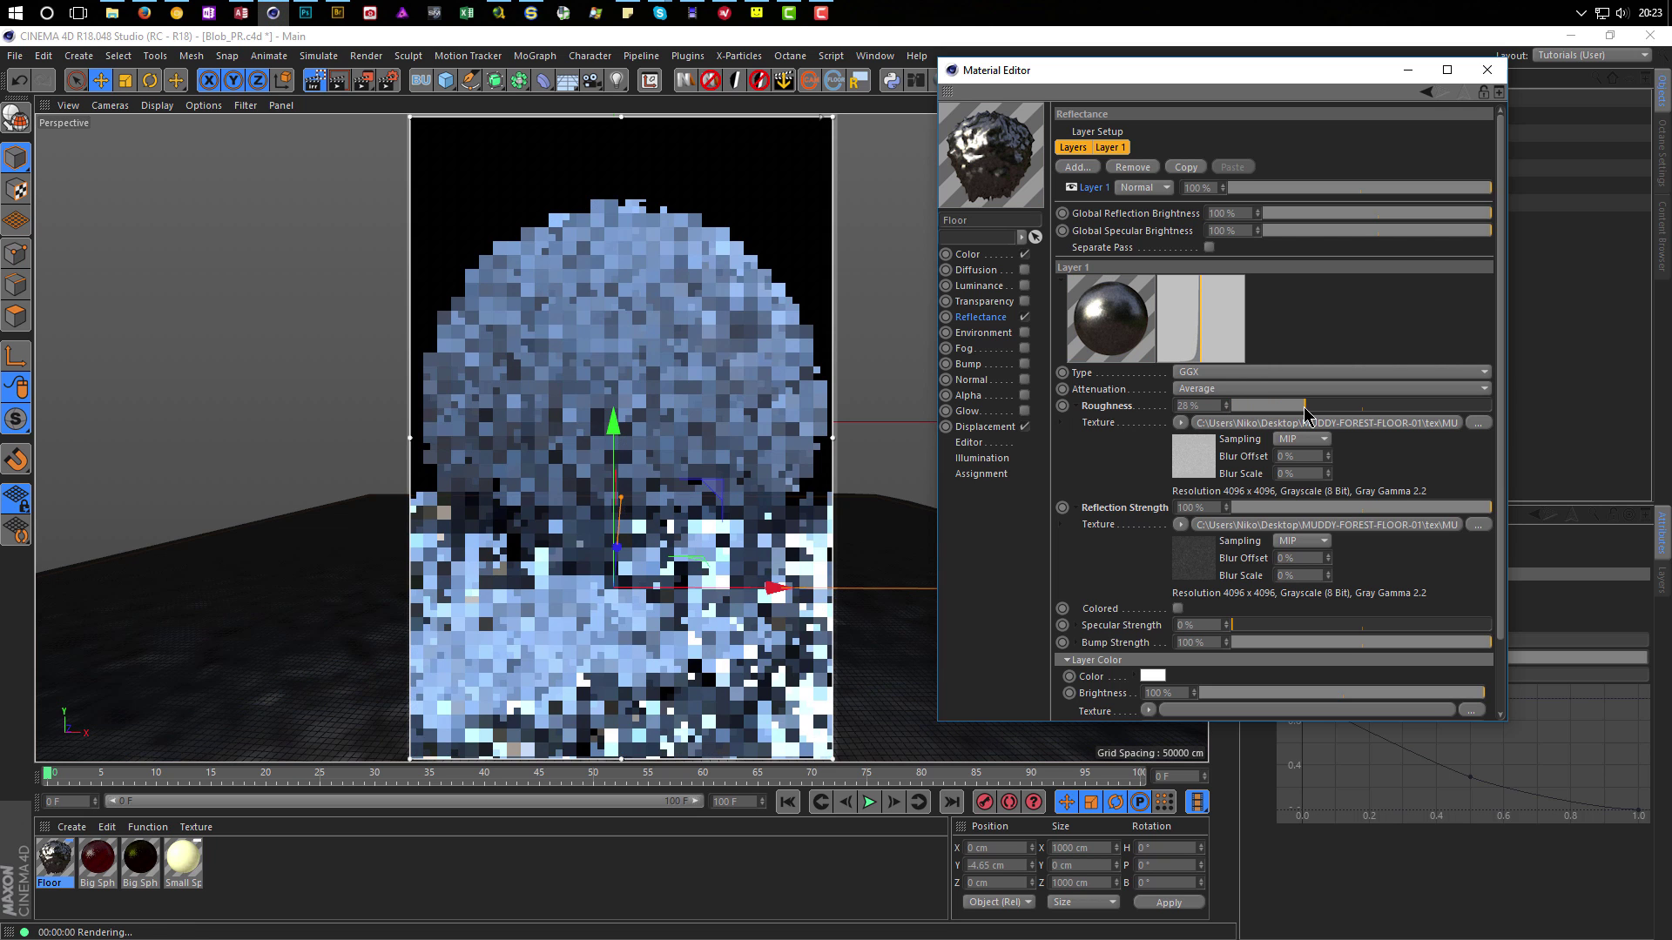
Give the Floor material's reflectance layer a Dielectric Fresnel with the Asphalt preset.
{"action": "left_click_drag", "start_coordinate": [1193, 727], "coordinate": [1186, 841]}
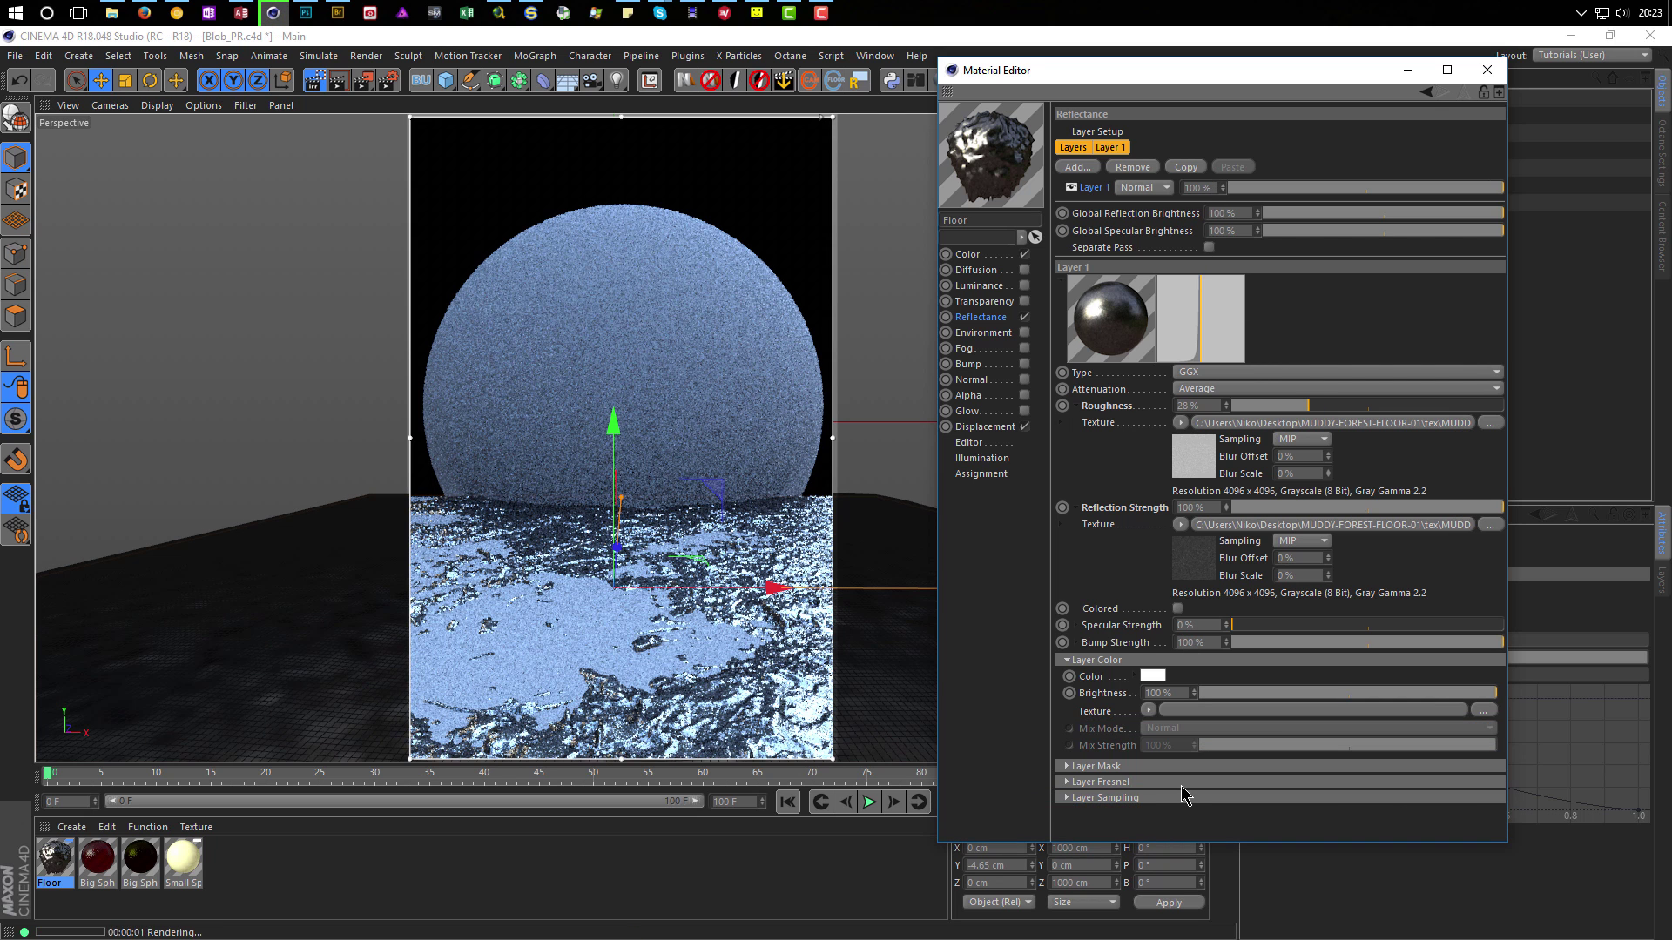
{"action": "left_click", "coordinate": [1183, 784]}
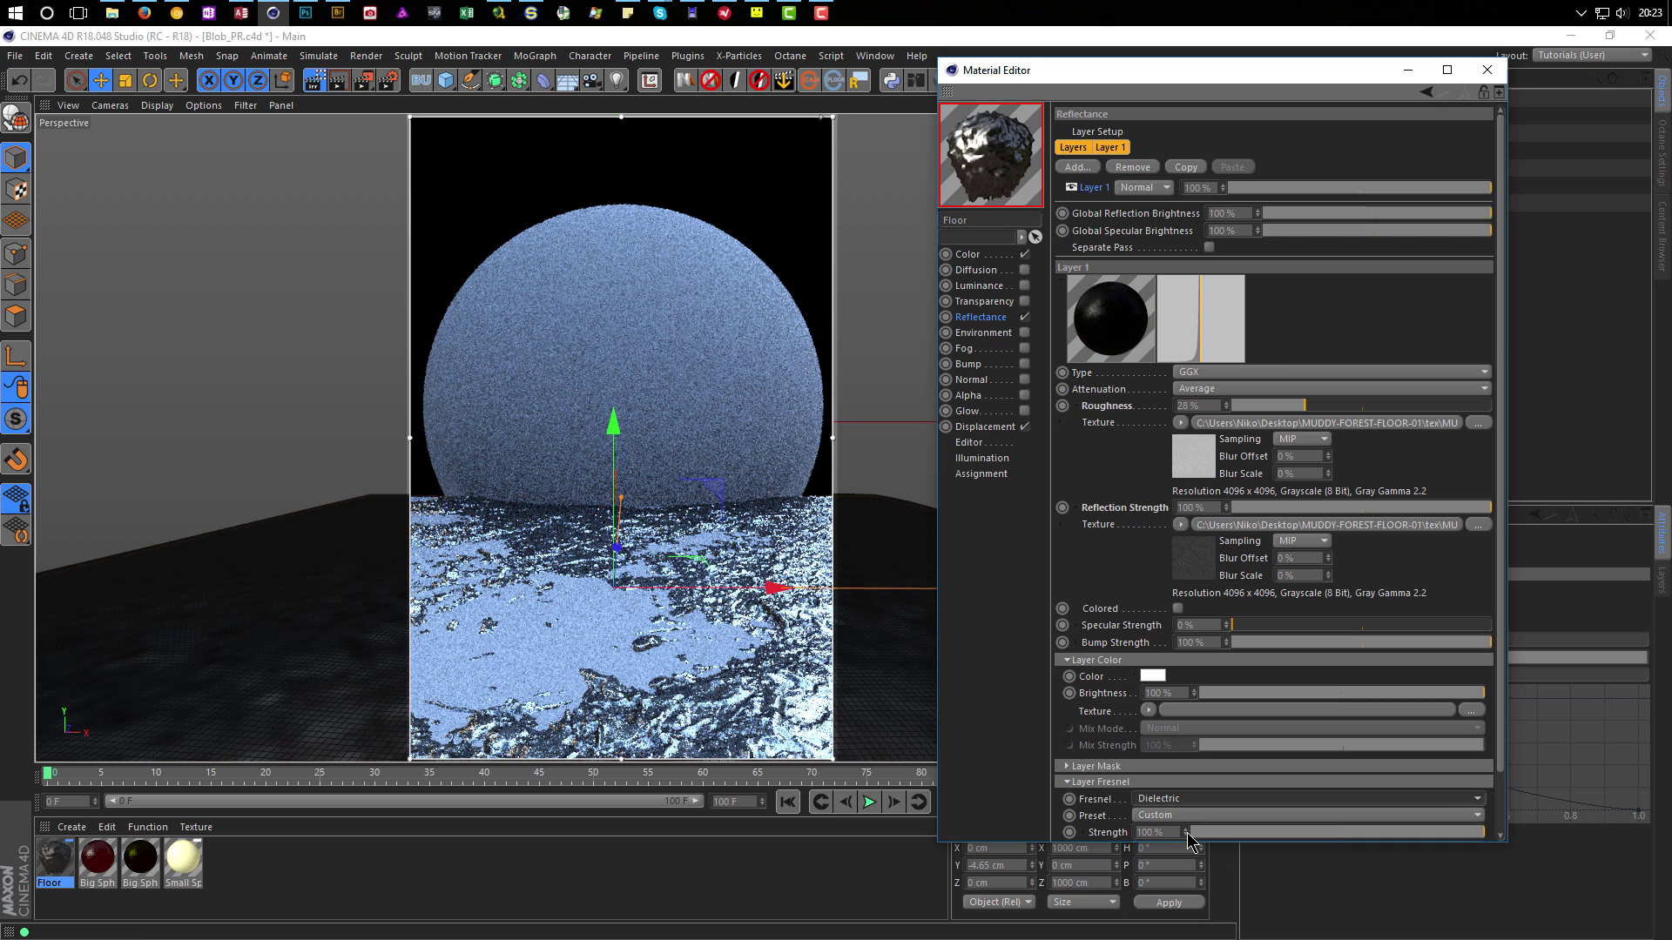
{"action": "left_click", "coordinate": [1187, 813]}
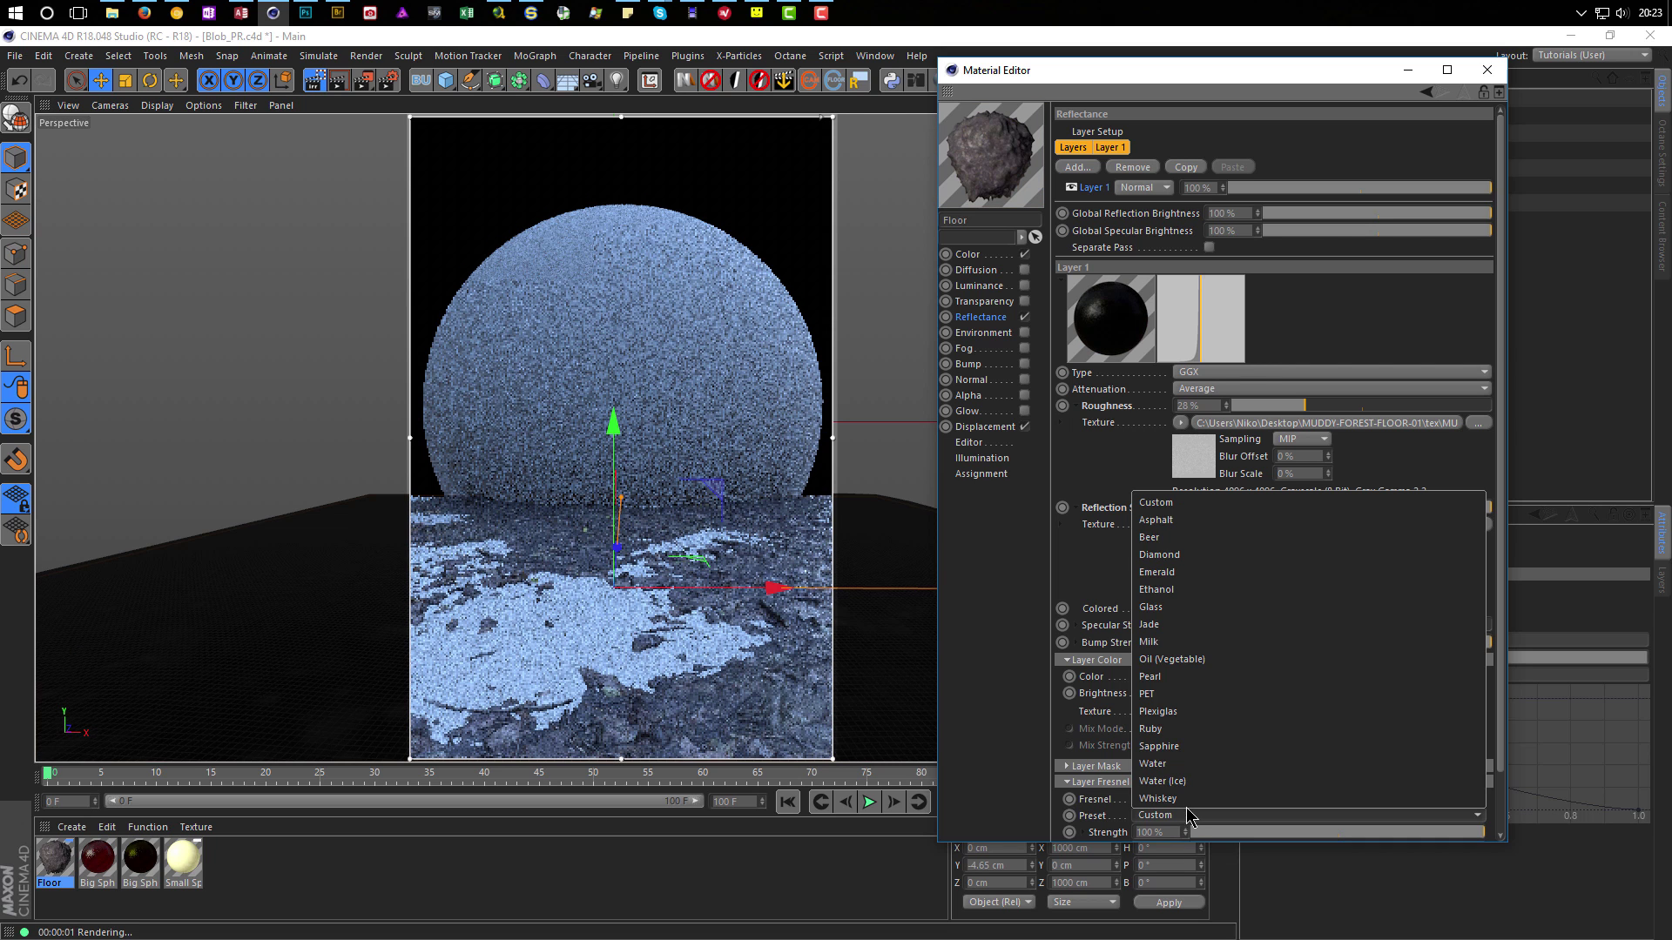
{"action": "left_click", "coordinate": [1203, 520]}
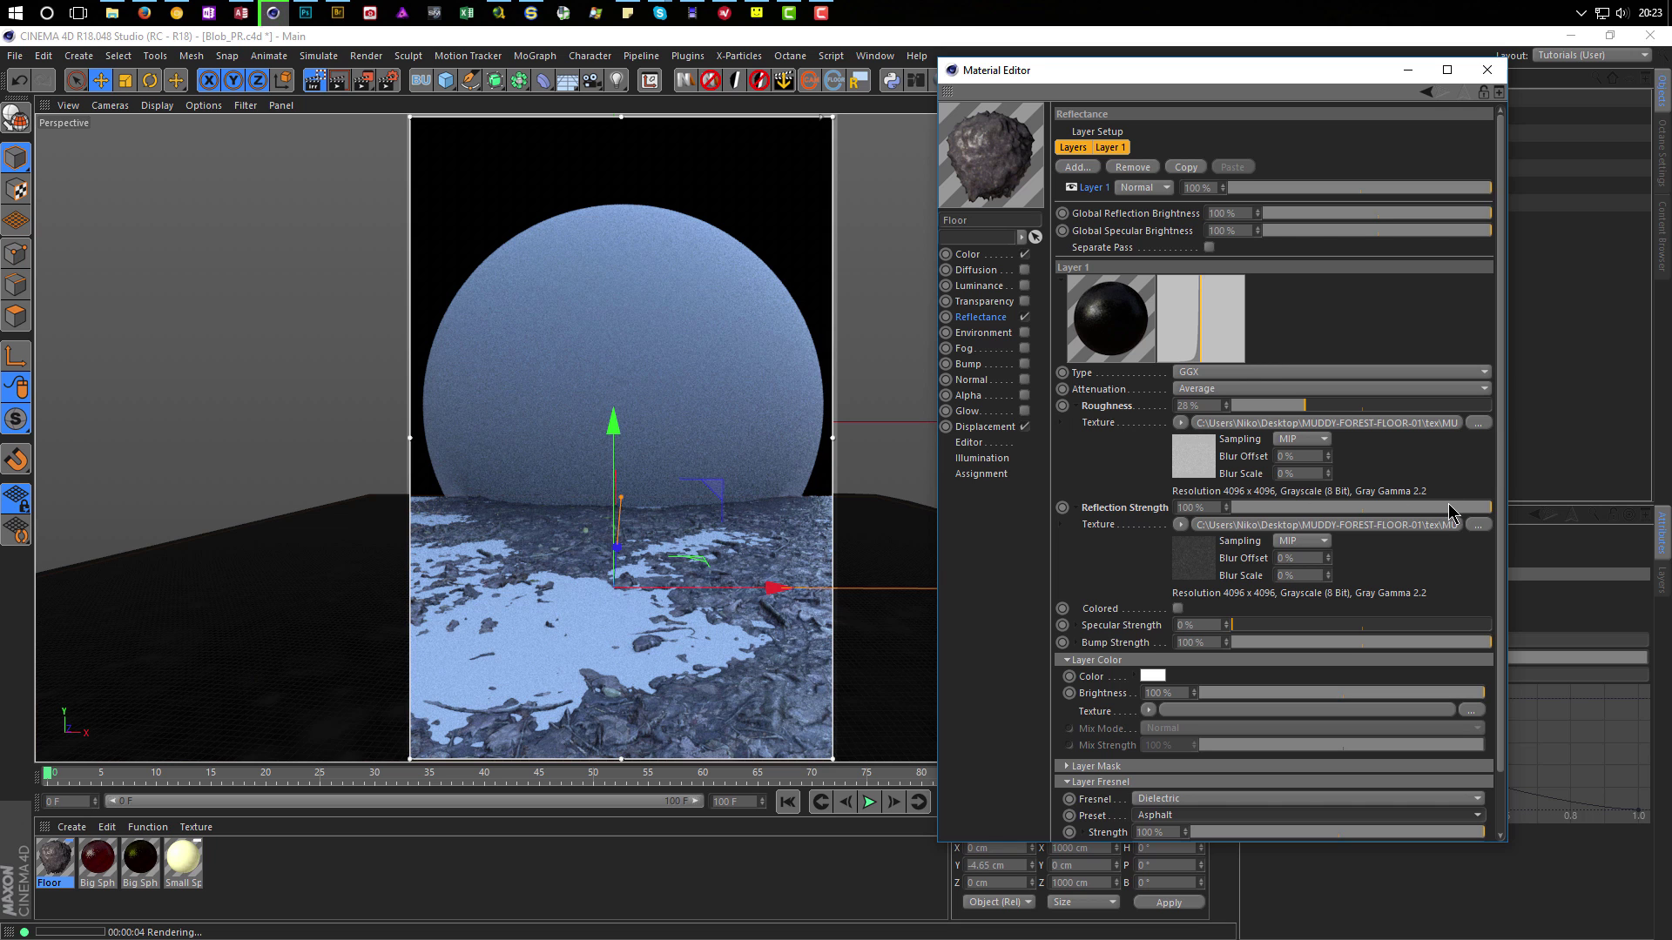
Lower the reflectance layer's Reflection Strength to about 48% and its Roughness to 14%, and collapse both texture settings.
{"action": "left_click", "coordinate": [1358, 508]}
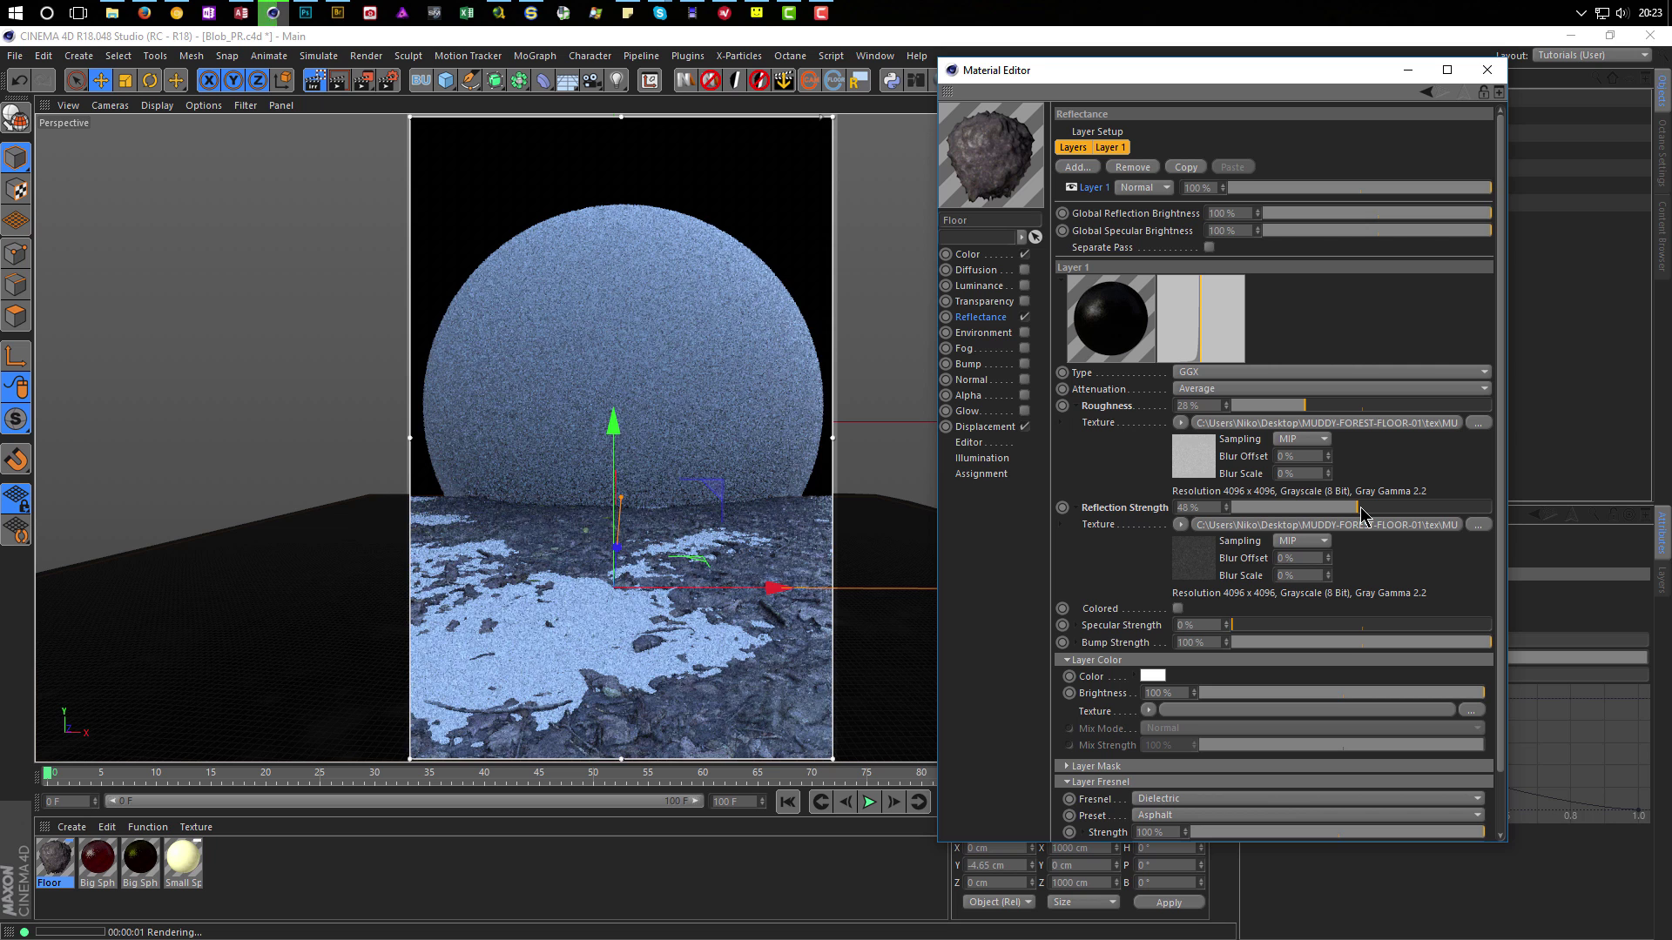
{"action": "left_click", "coordinate": [1264, 406]}
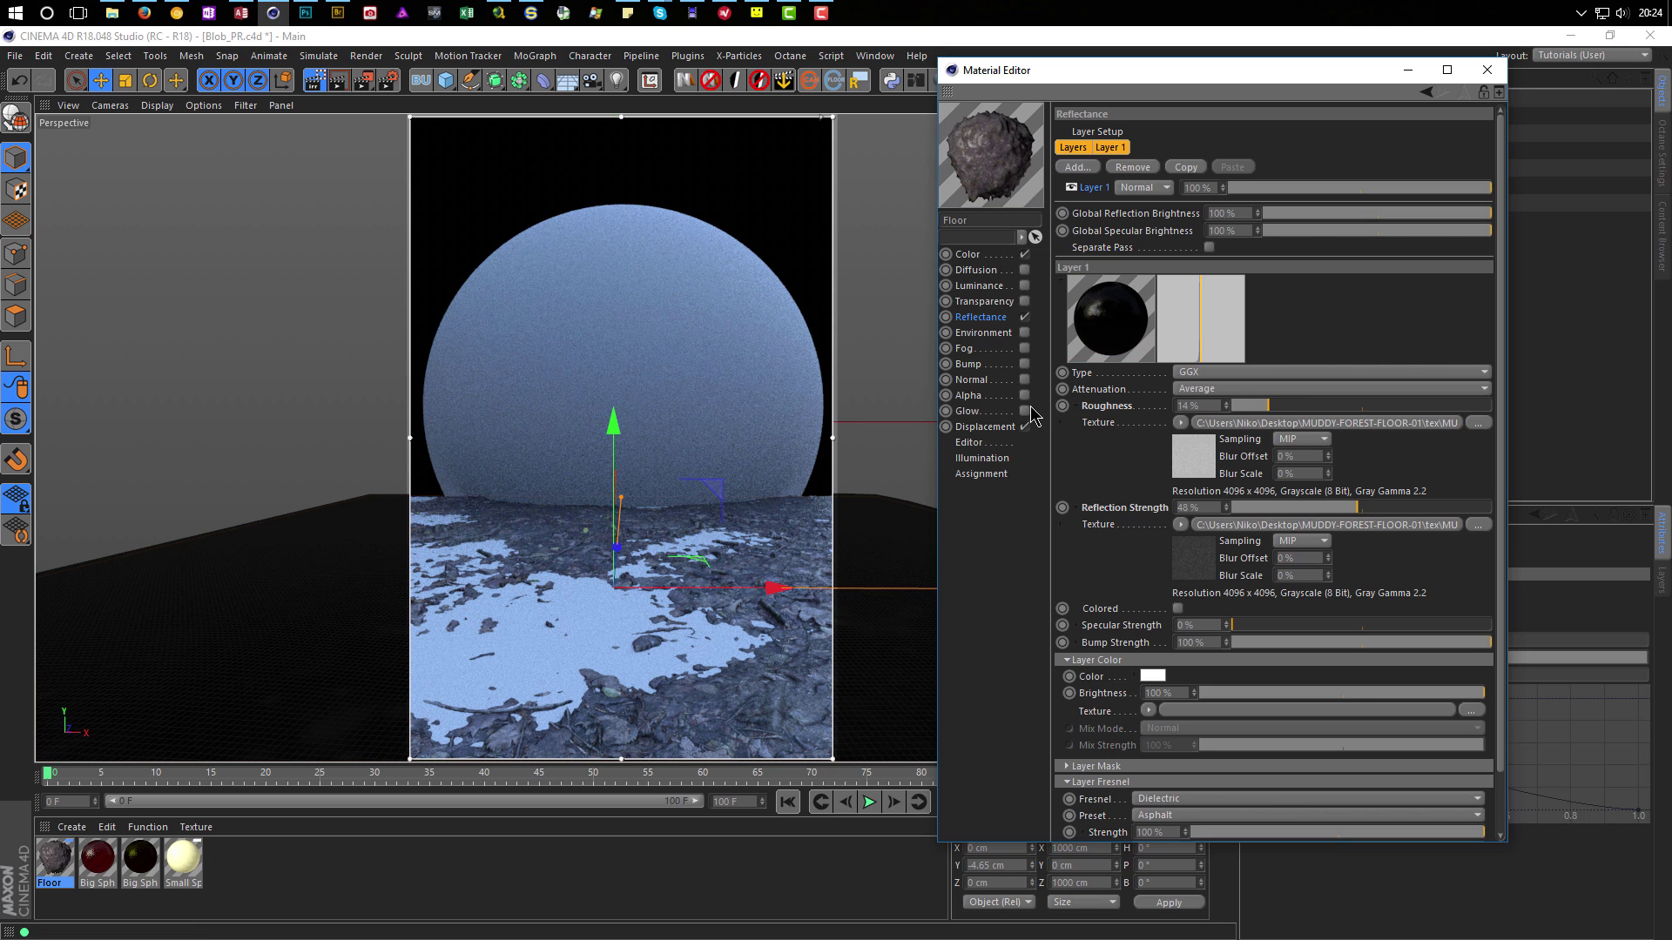
{"action": "left_click", "coordinate": [1075, 407]}
{"action": "left_click", "coordinate": [1075, 423]}
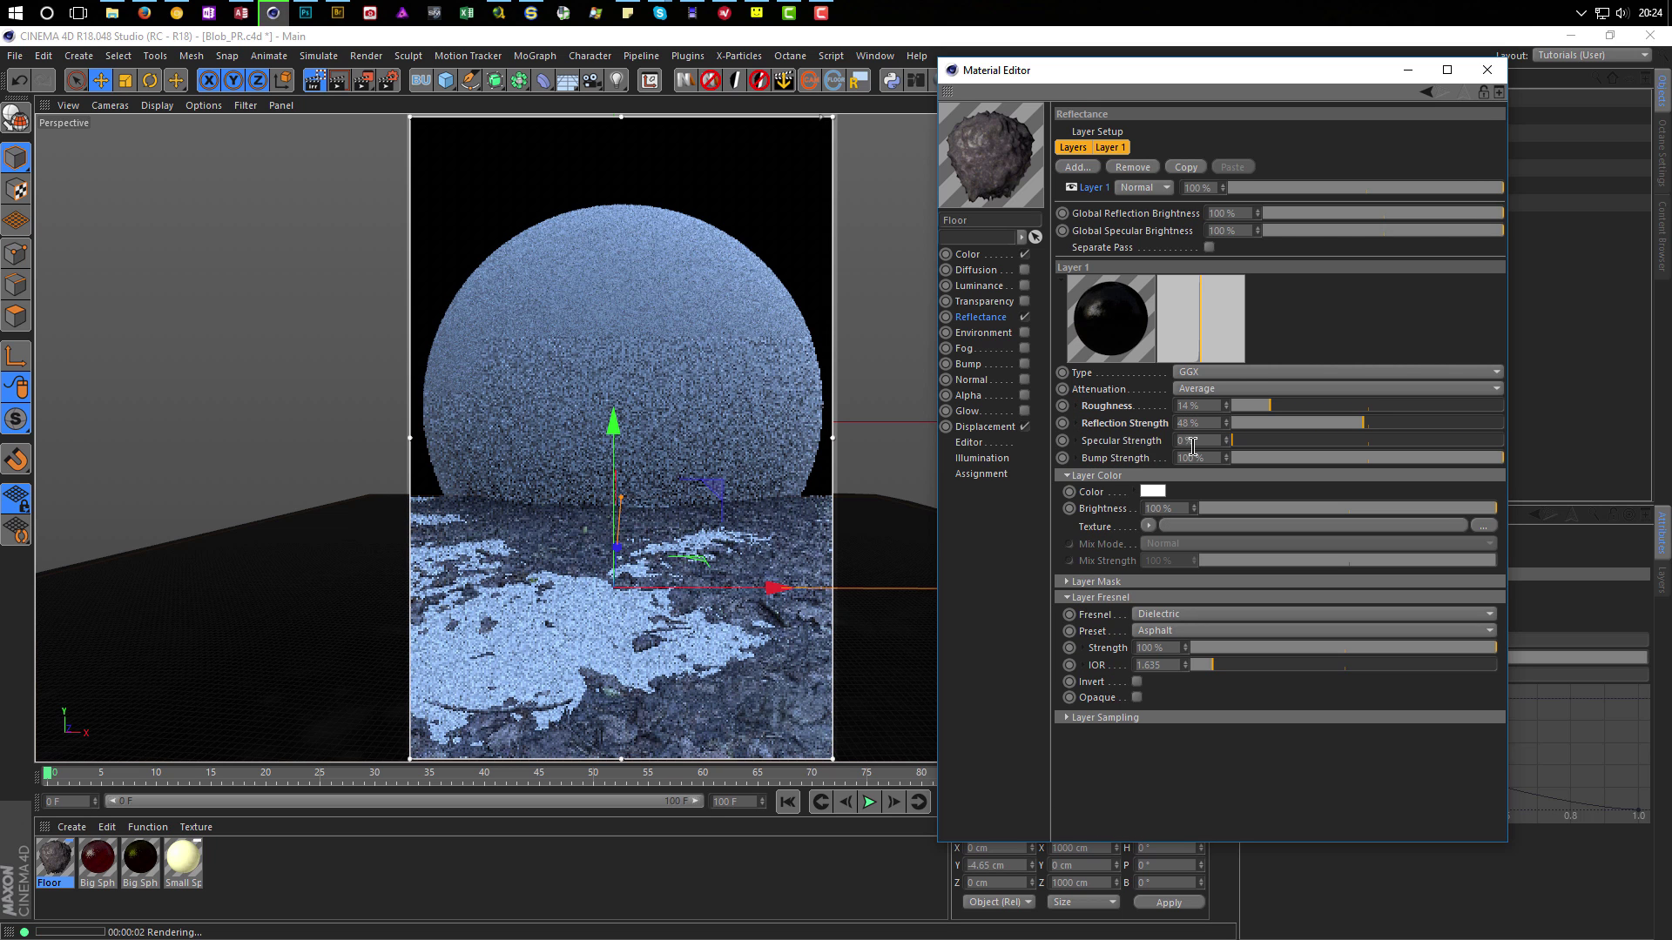
Load MUDDY-FOREST-FLOOR-01_HI-GLOSS_4k.jpg as the Specular Strength texture without copying it, with Specular Strength at 100% and Reflection Strength at 50%.
{"action": "left_click", "coordinate": [1077, 441]}
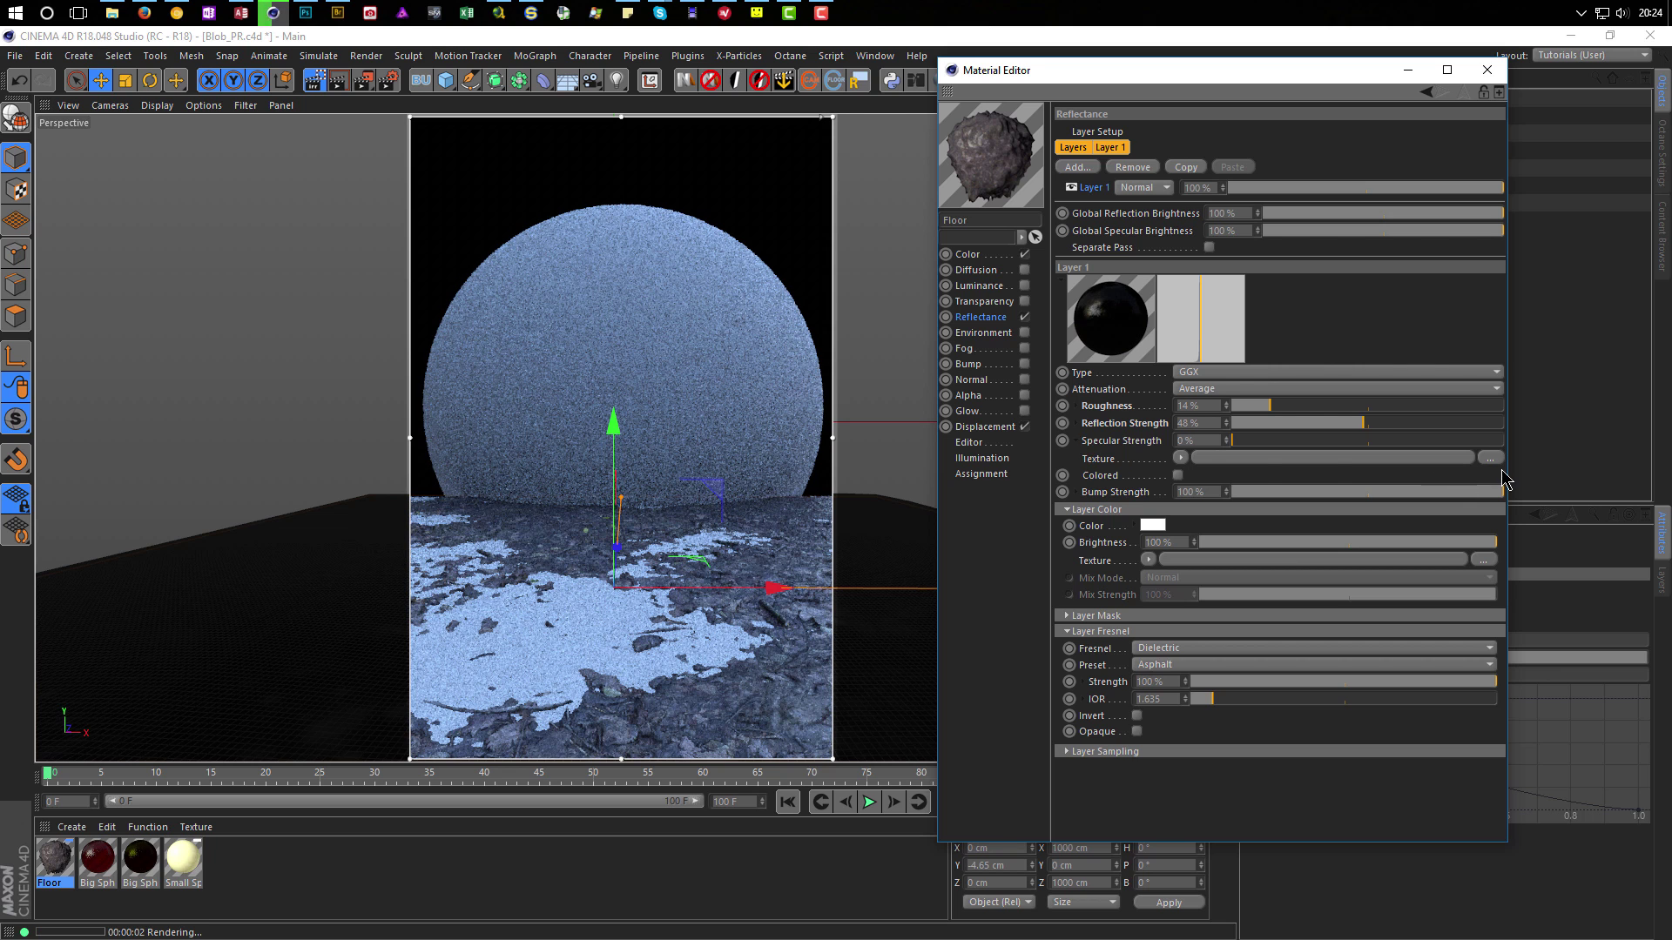
{"action": "left_click", "coordinate": [1490, 458]}
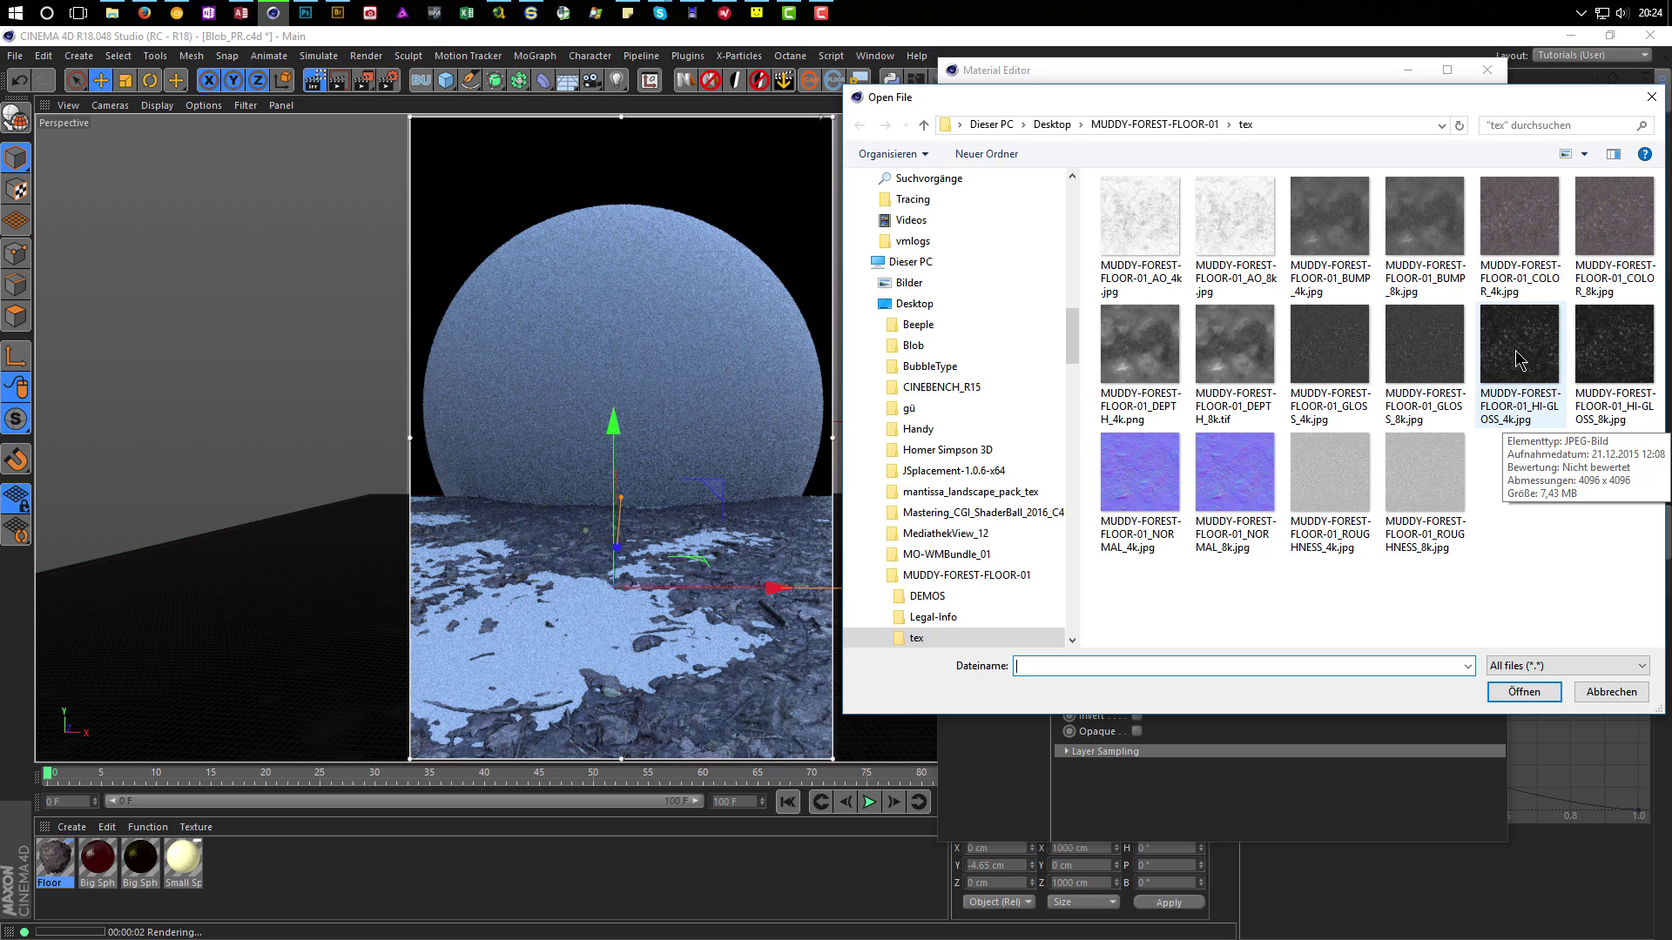
{"action": "double_click", "coordinate": [1516, 360]}
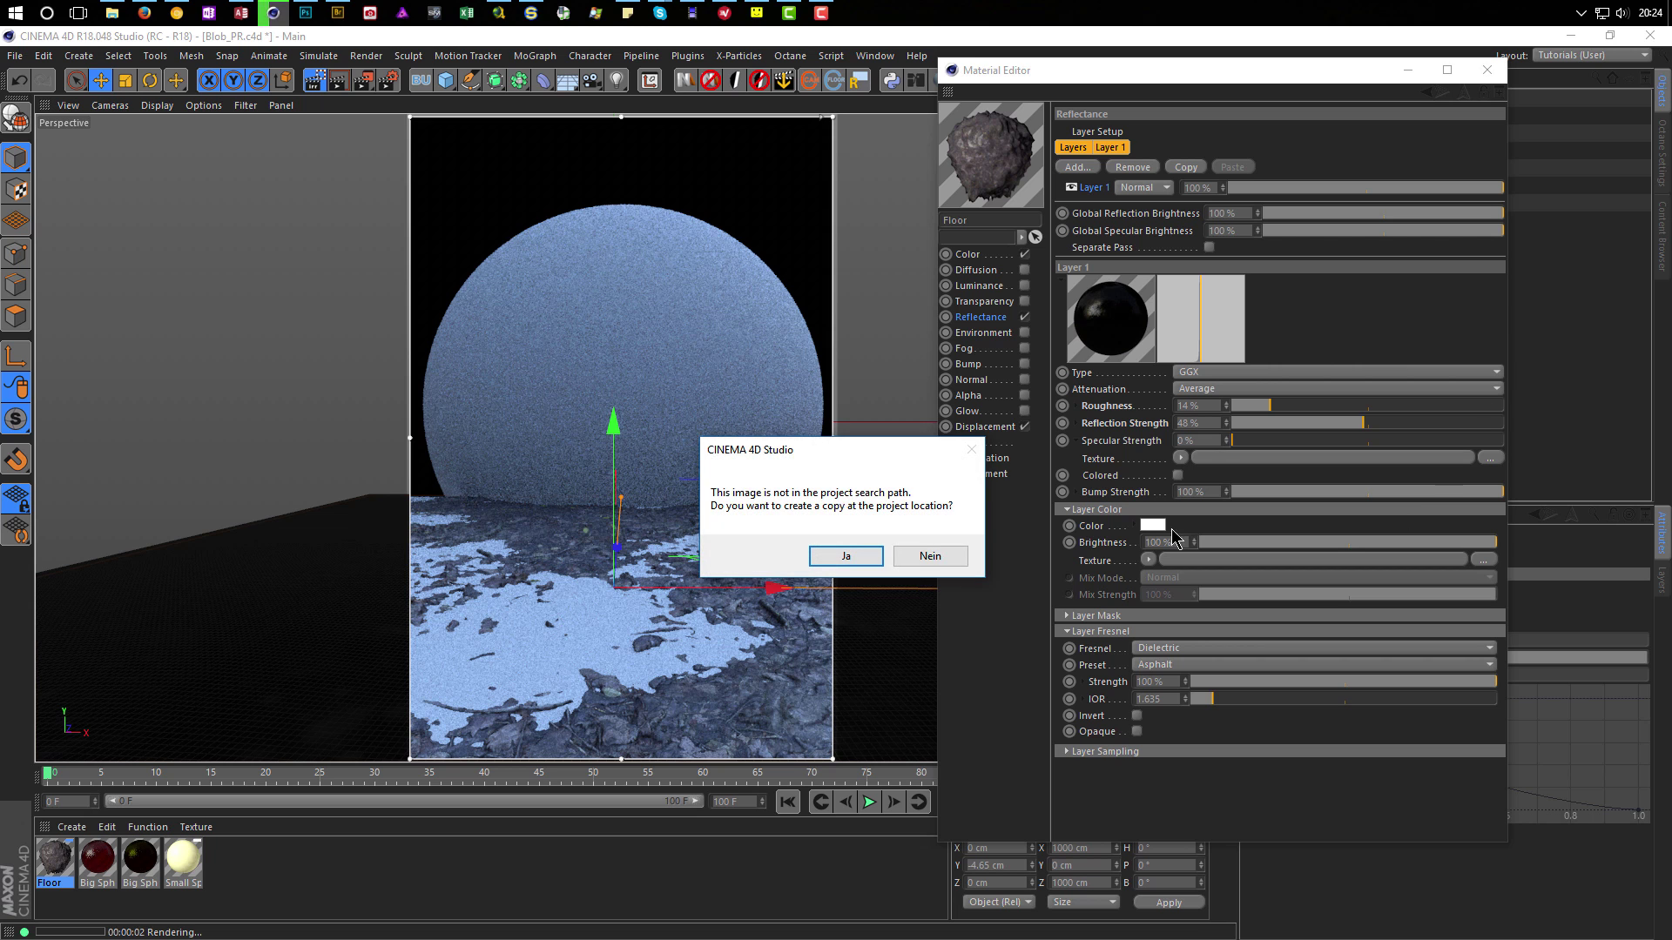
{"action": "left_click", "coordinate": [958, 557]}
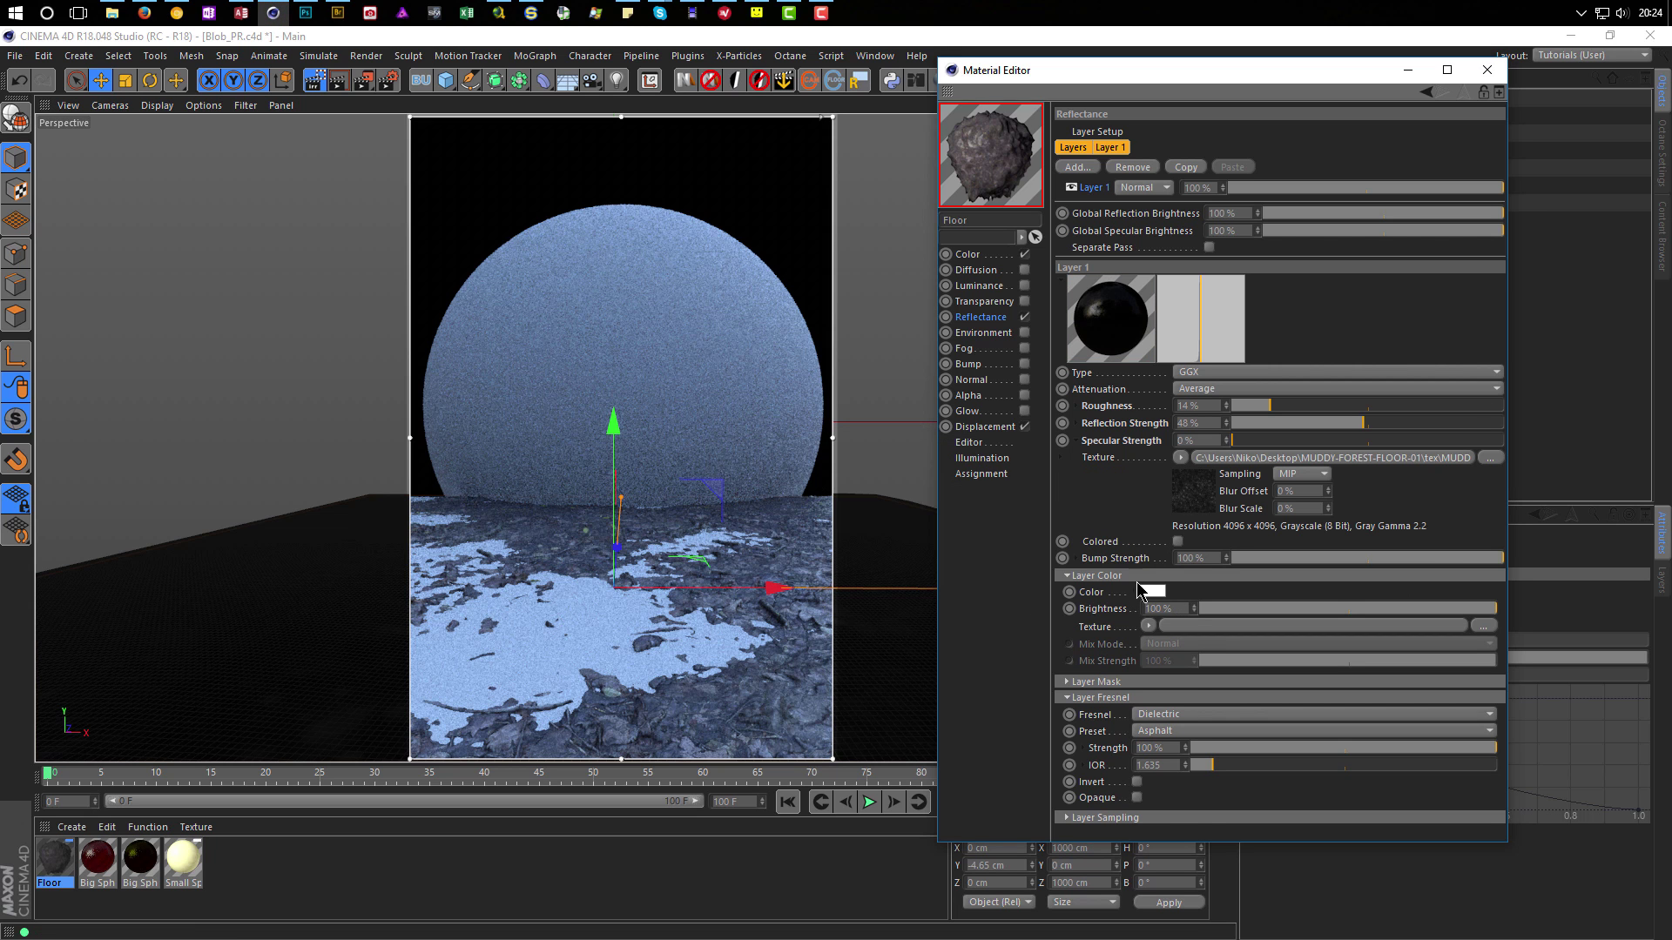
{"action": "left_click_drag", "start_coordinate": [1230, 441], "coordinate": [1515, 440]}
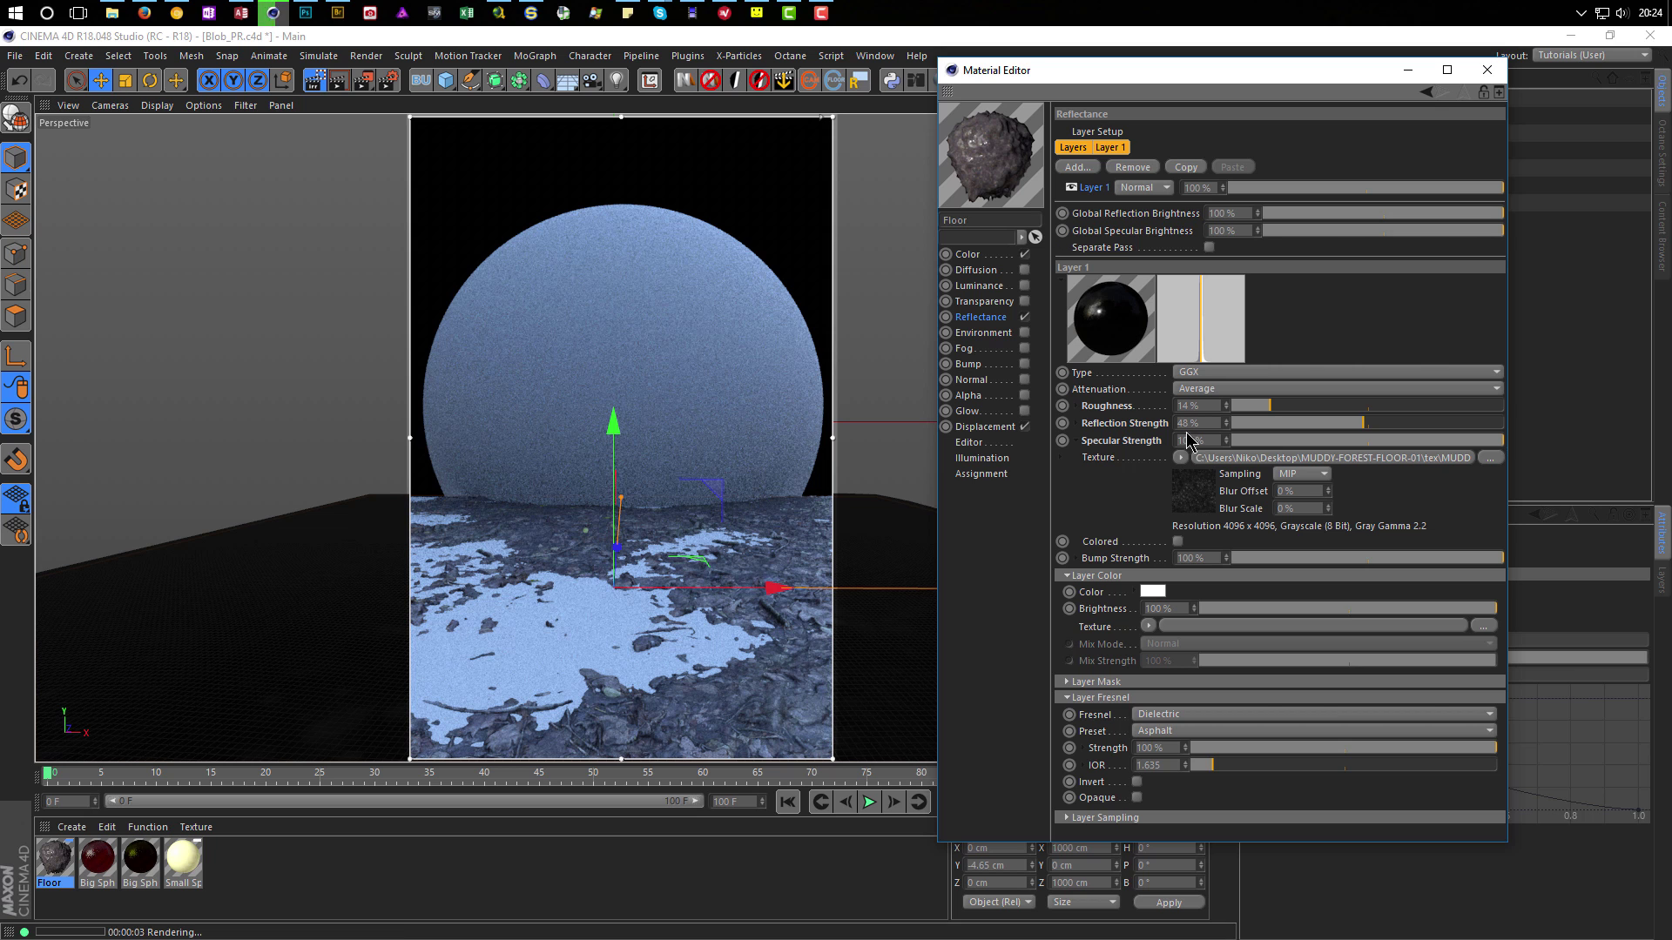
{"action": "left_click_drag", "start_coordinate": [1245, 426], "coordinate": [1371, 435]}
Show the Floor material preview in its own enlarged window over the viewport and turn off the interactive render region.
{"action": "right_click", "coordinate": [990, 162]}
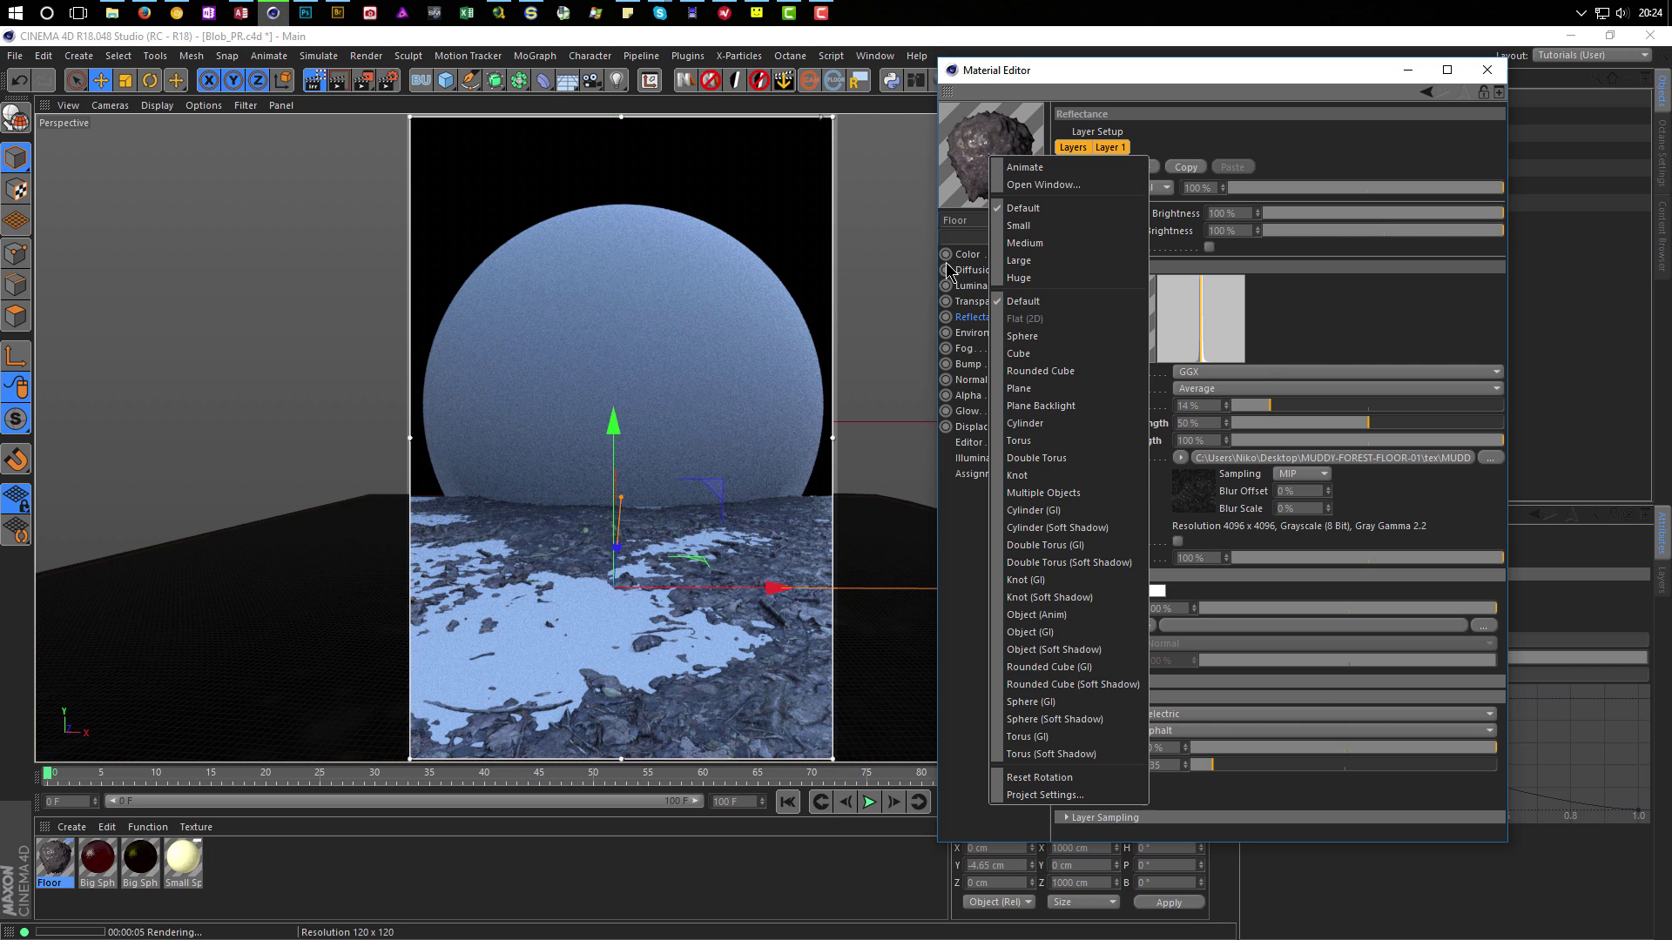
{"action": "left_click", "coordinate": [1073, 186]}
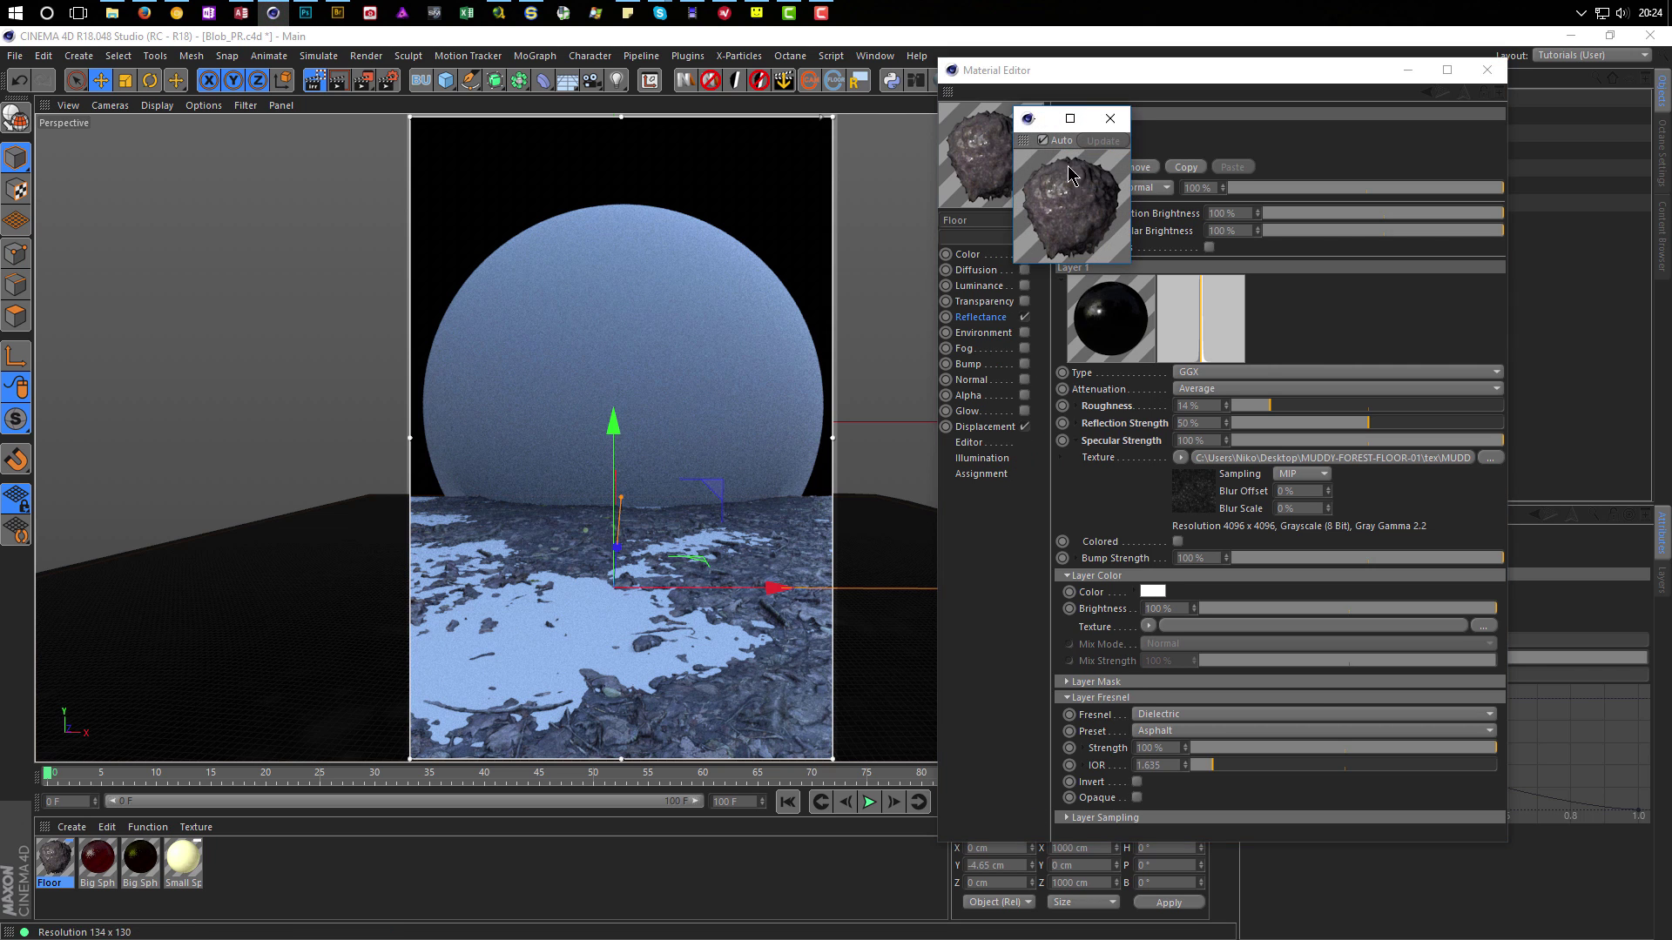
{"action": "left_click_drag", "start_coordinate": [1131, 263], "coordinate": [1405, 470]}
{"action": "left_click_drag", "start_coordinate": [1219, 120], "coordinate": [658, 267]}
{"action": "left_click", "coordinate": [315, 80]}
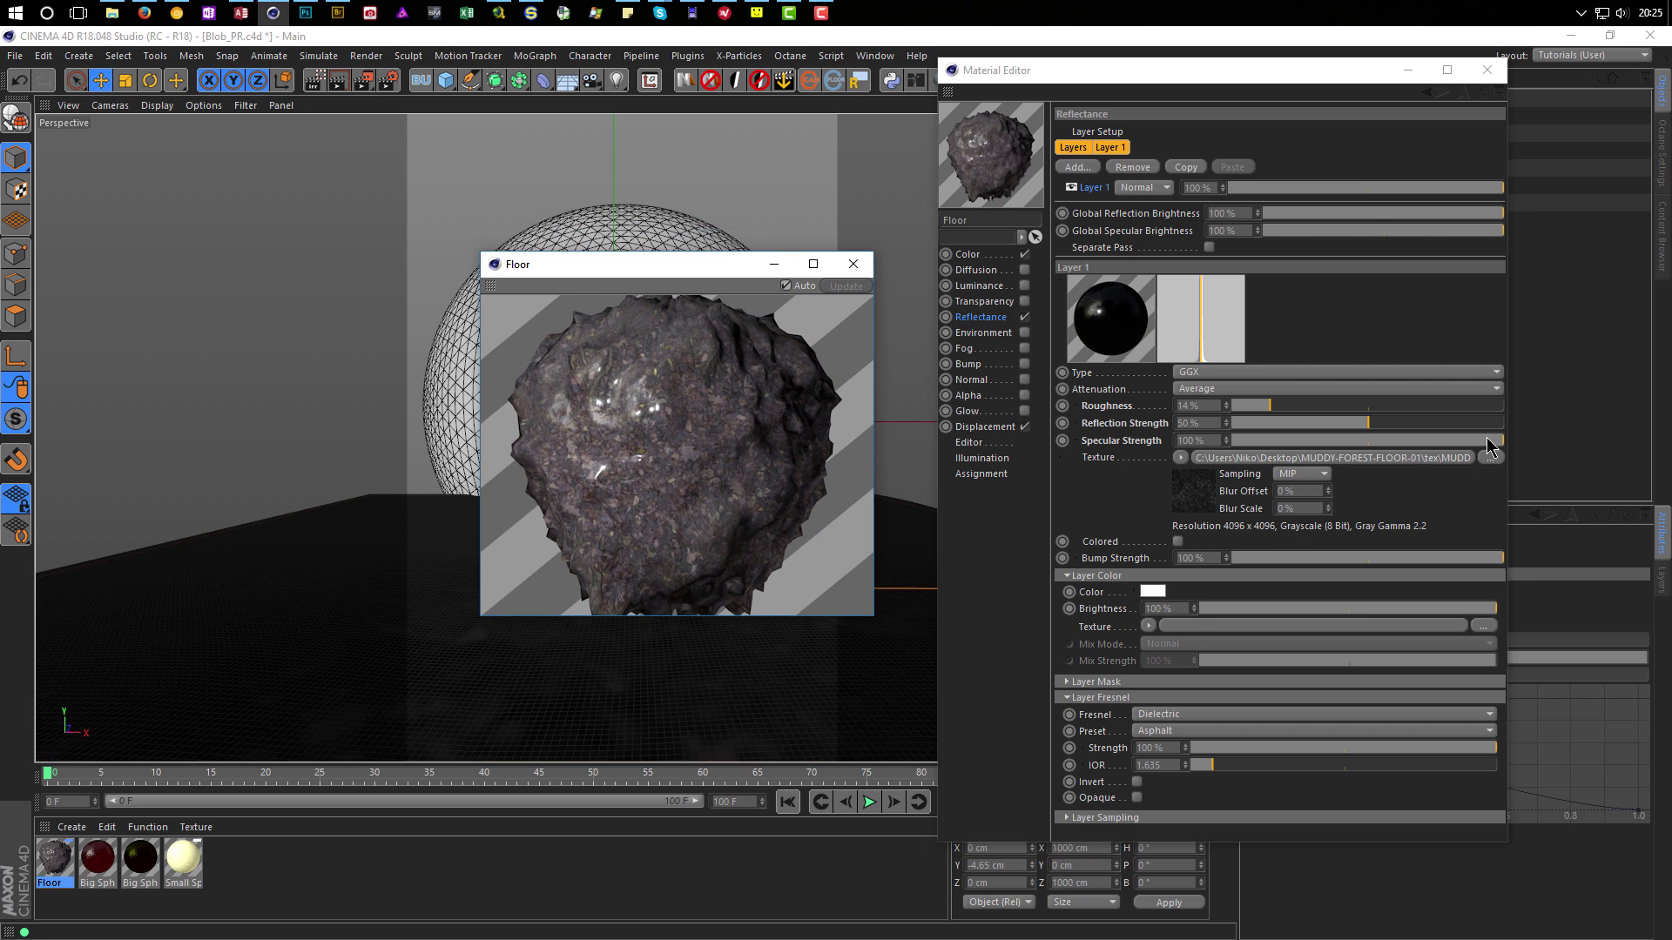
Compare the Floor material's highlights in the preview with Specular Strength at 0% and at 37%.
{"action": "left_click_drag", "start_coordinate": [1489, 441], "coordinate": [1205, 443]}
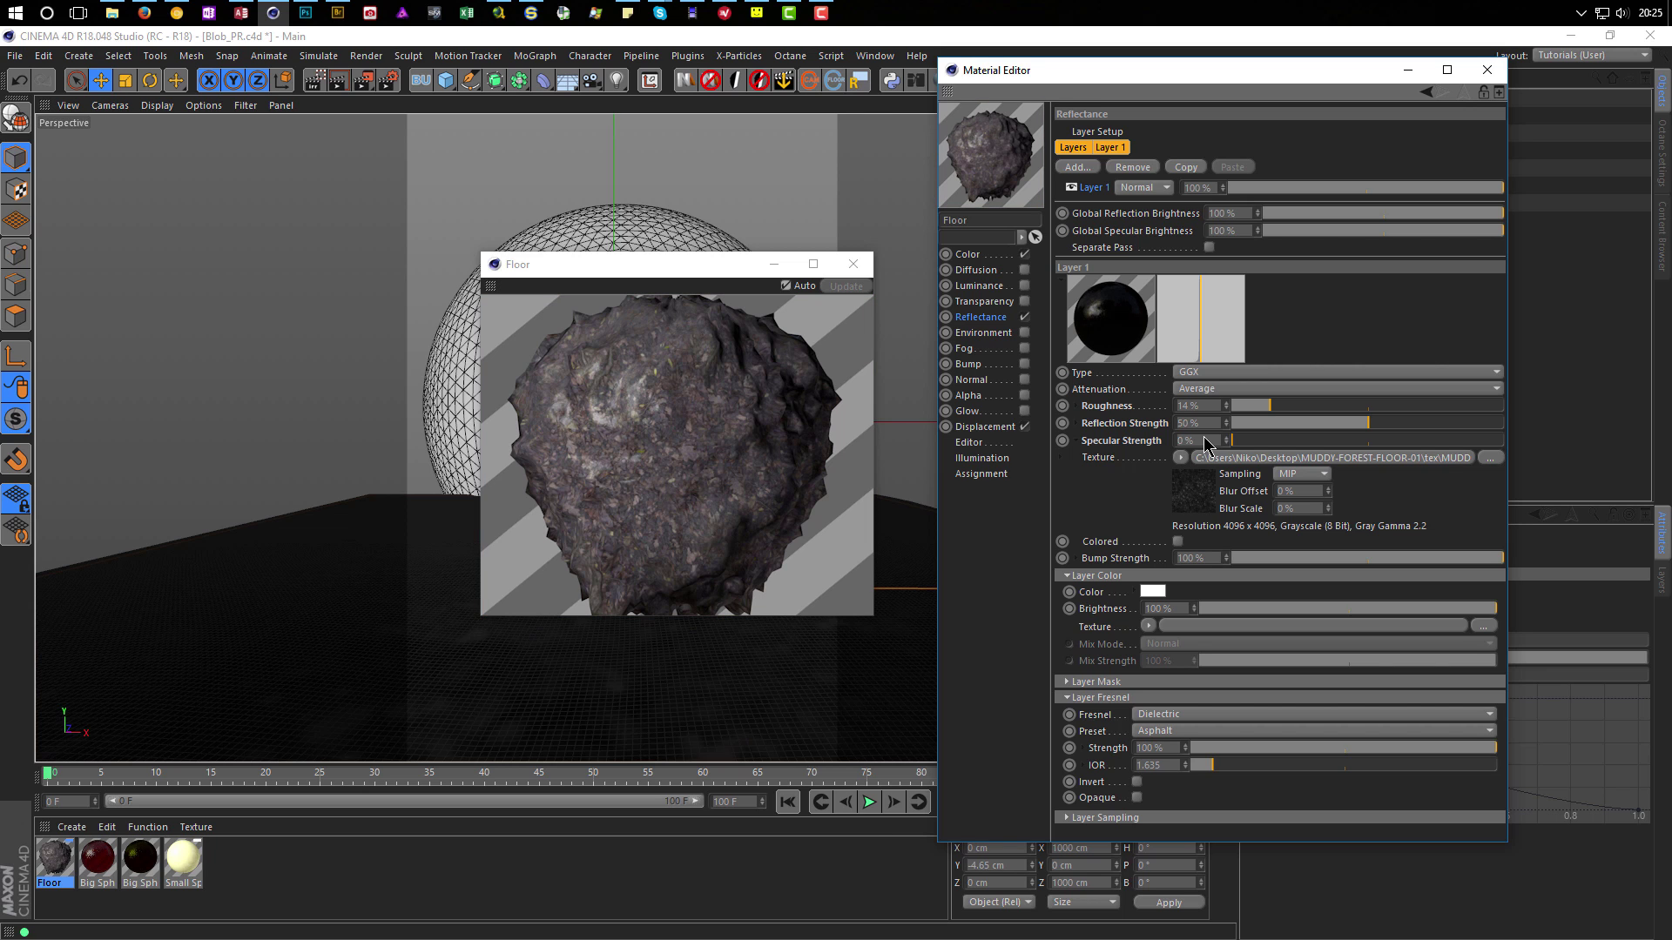
{"action": "left_click", "coordinate": [1078, 444]}
{"action": "left_click", "coordinate": [1077, 443]}
{"action": "left_click_drag", "start_coordinate": [1245, 444], "coordinate": [1334, 453]}
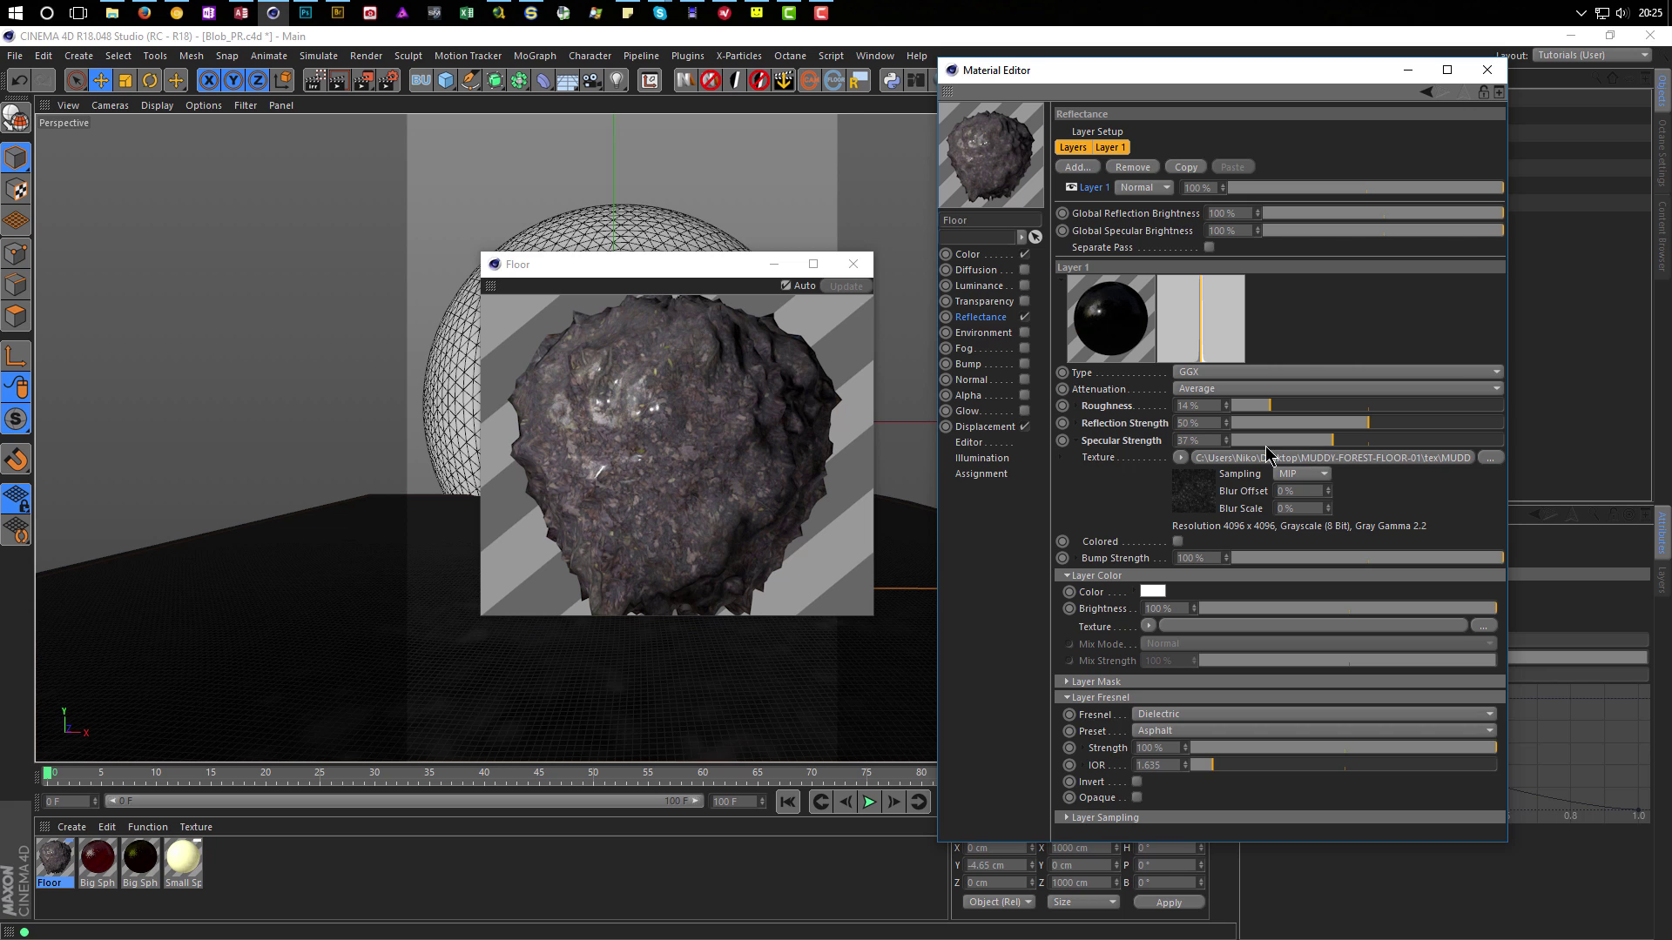
Clear the Specular Strength texture and raise Specular Strength to 100% to judge the highlights without the map.
{"action": "left_click", "coordinate": [1181, 460]}
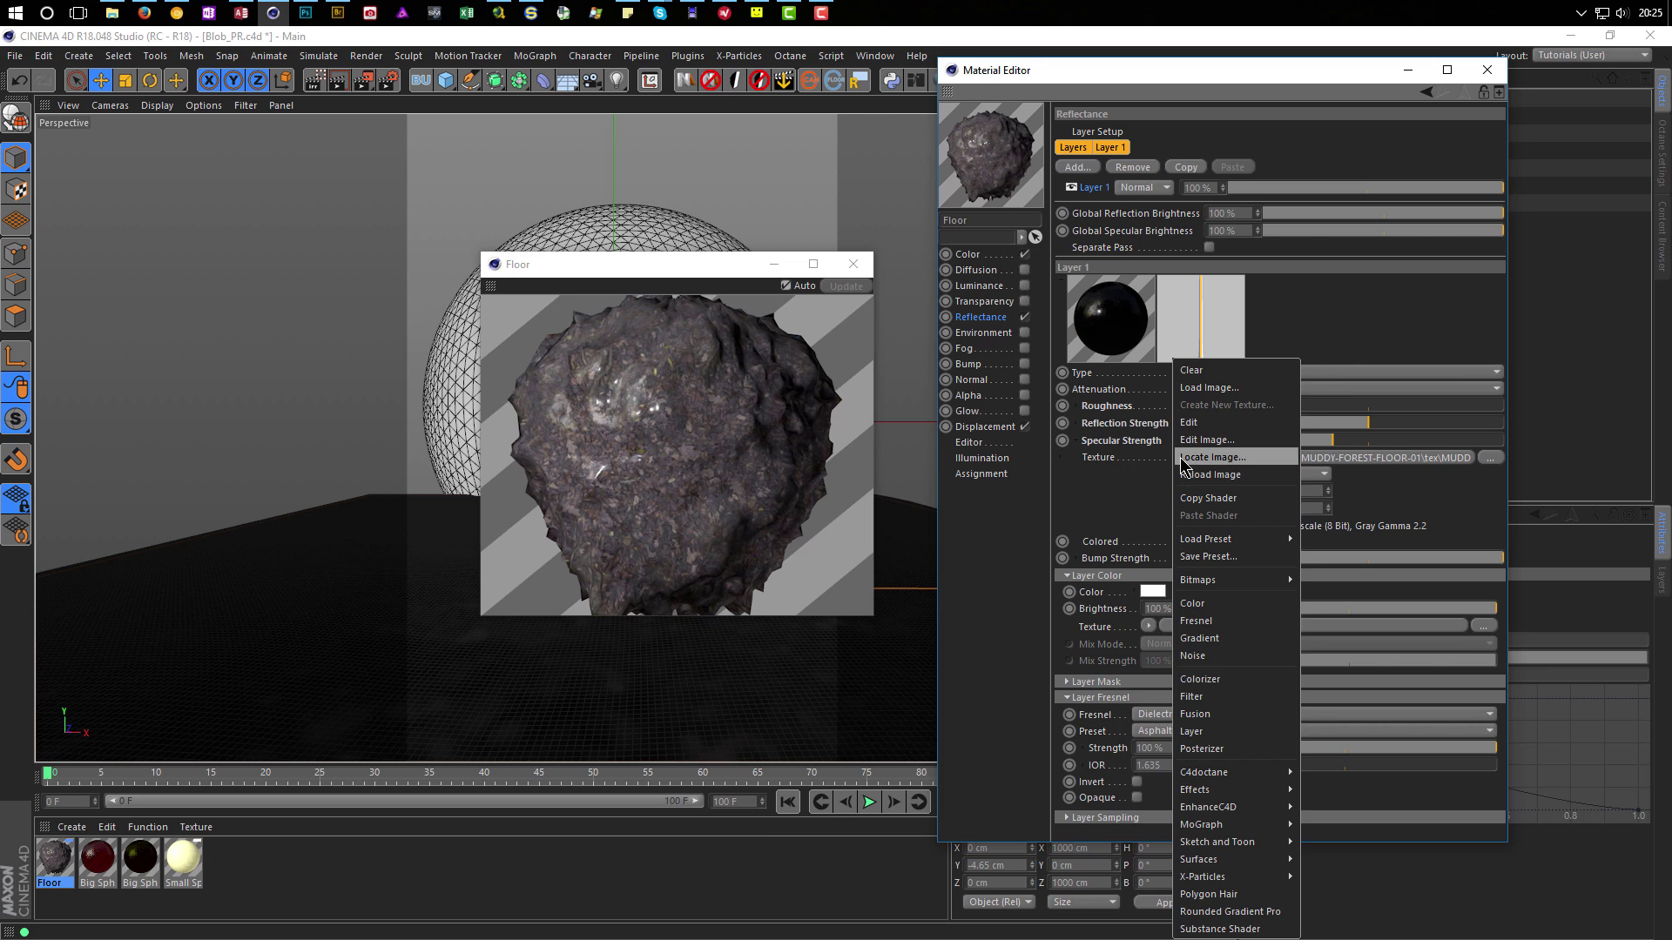
{"action": "left_click", "coordinate": [1208, 380]}
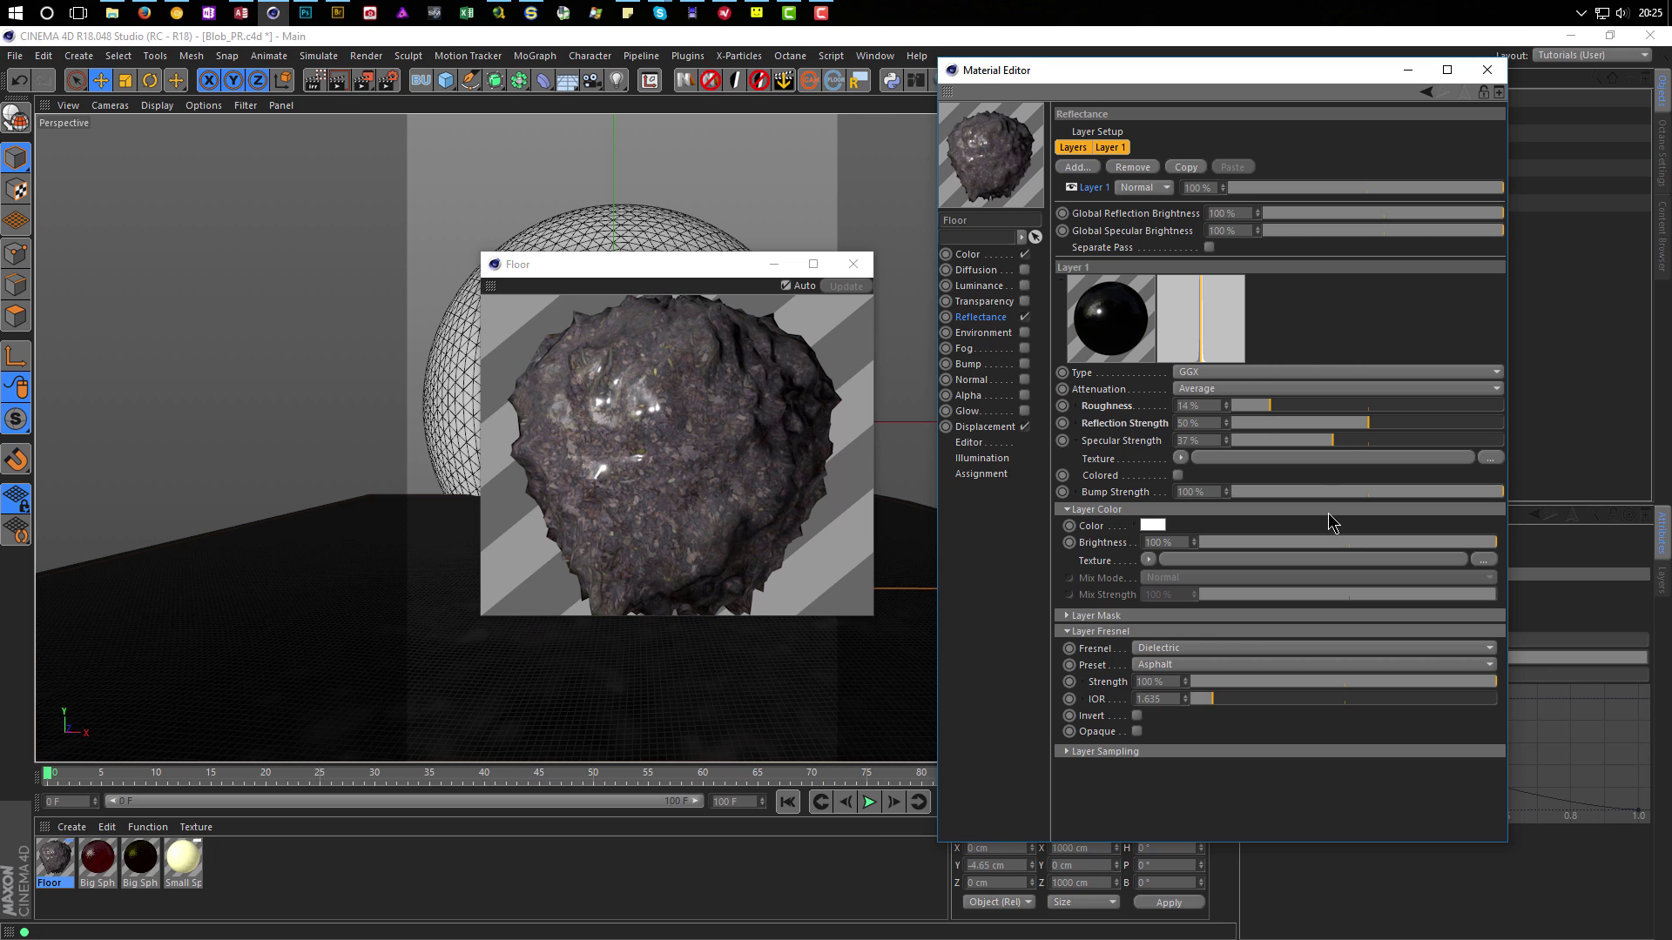
{"action": "left_click_drag", "start_coordinate": [1333, 440], "coordinate": [1516, 446]}
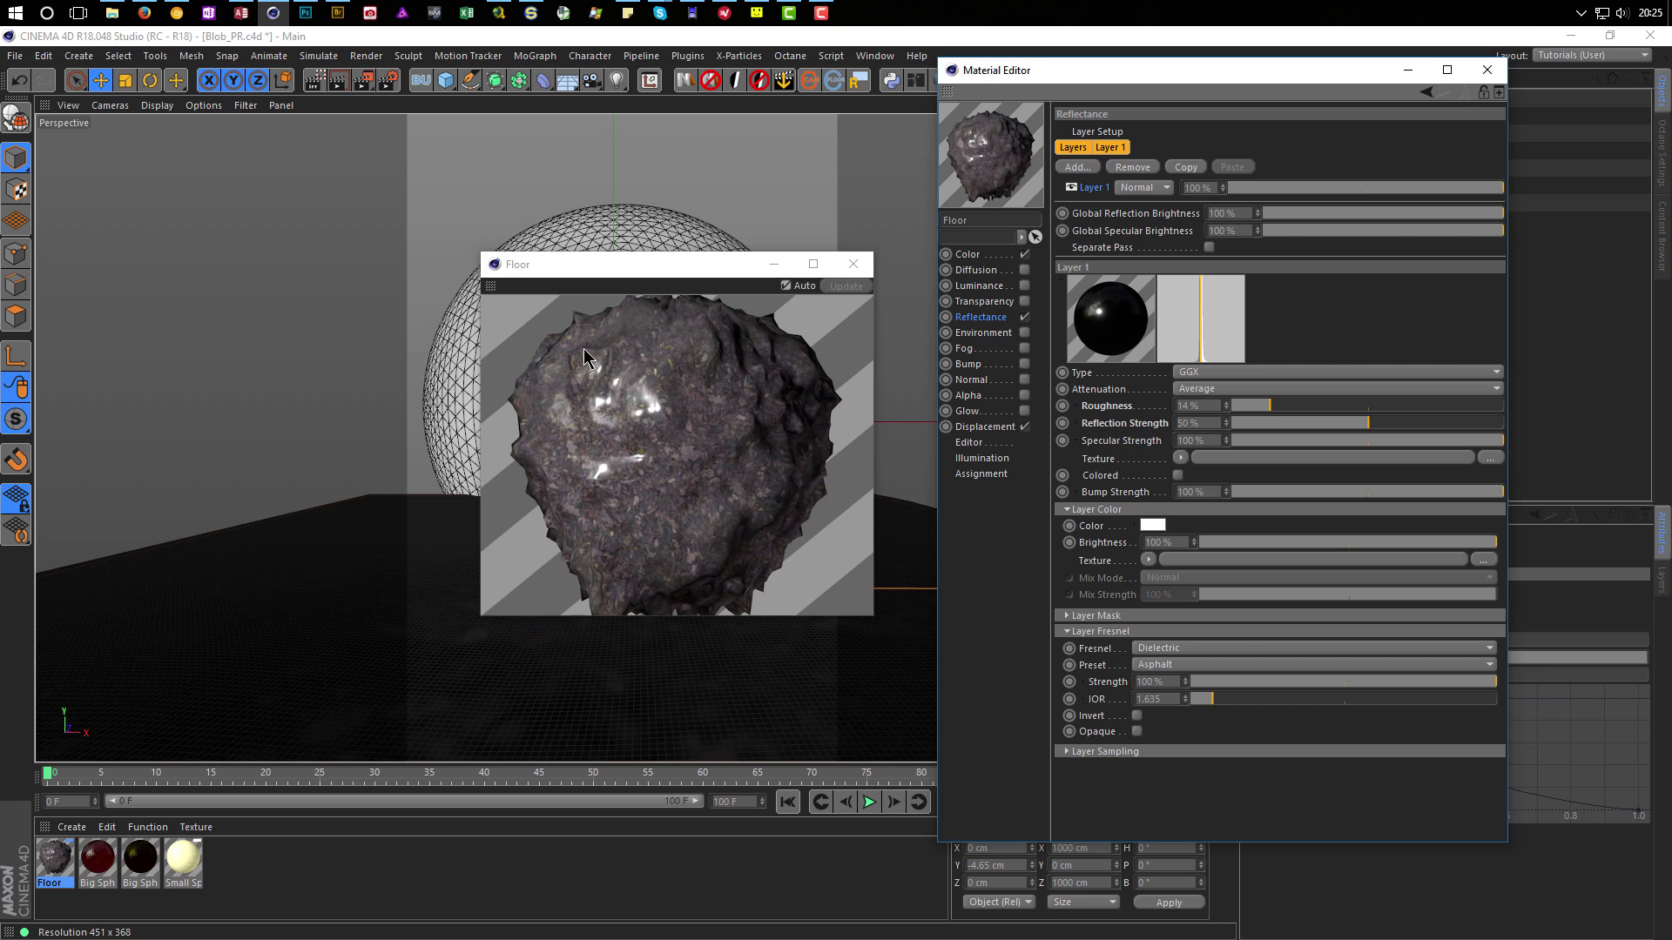
Reload MUDDY-FOREST-FLOOR-01_HI-GLOSS_4k.jpg into the Specular Strength texture without copying it to the project location.
{"action": "left_click", "coordinate": [1182, 459]}
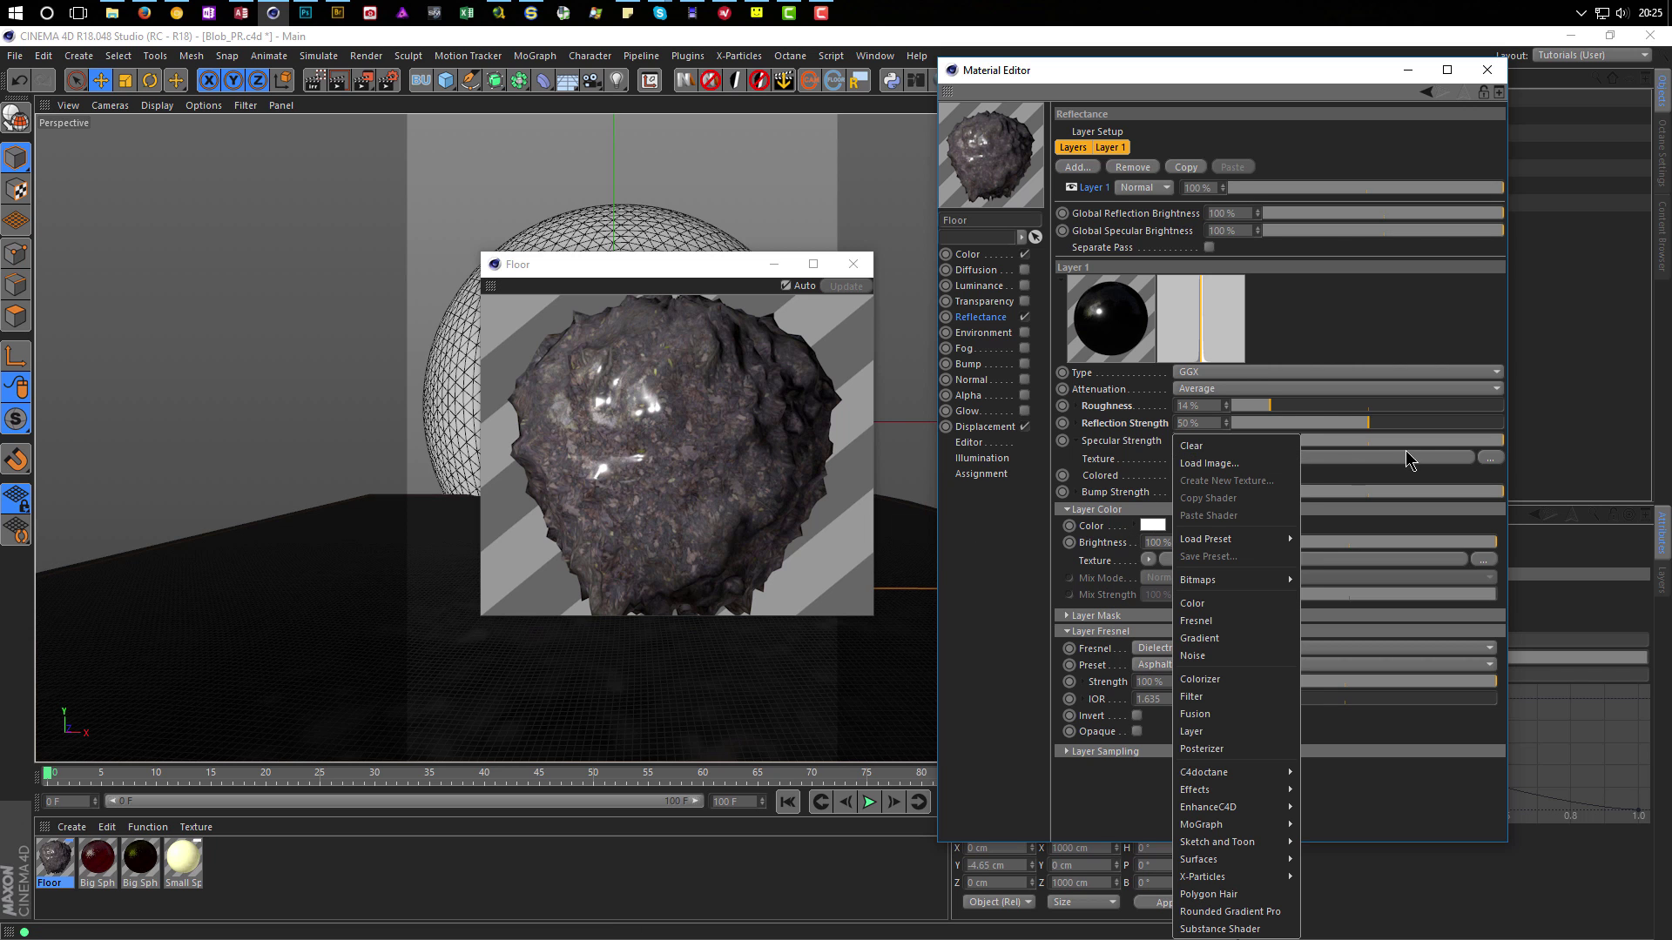
{"action": "left_click", "coordinate": [1473, 470]}
{"action": "left_click", "coordinate": [1487, 462]}
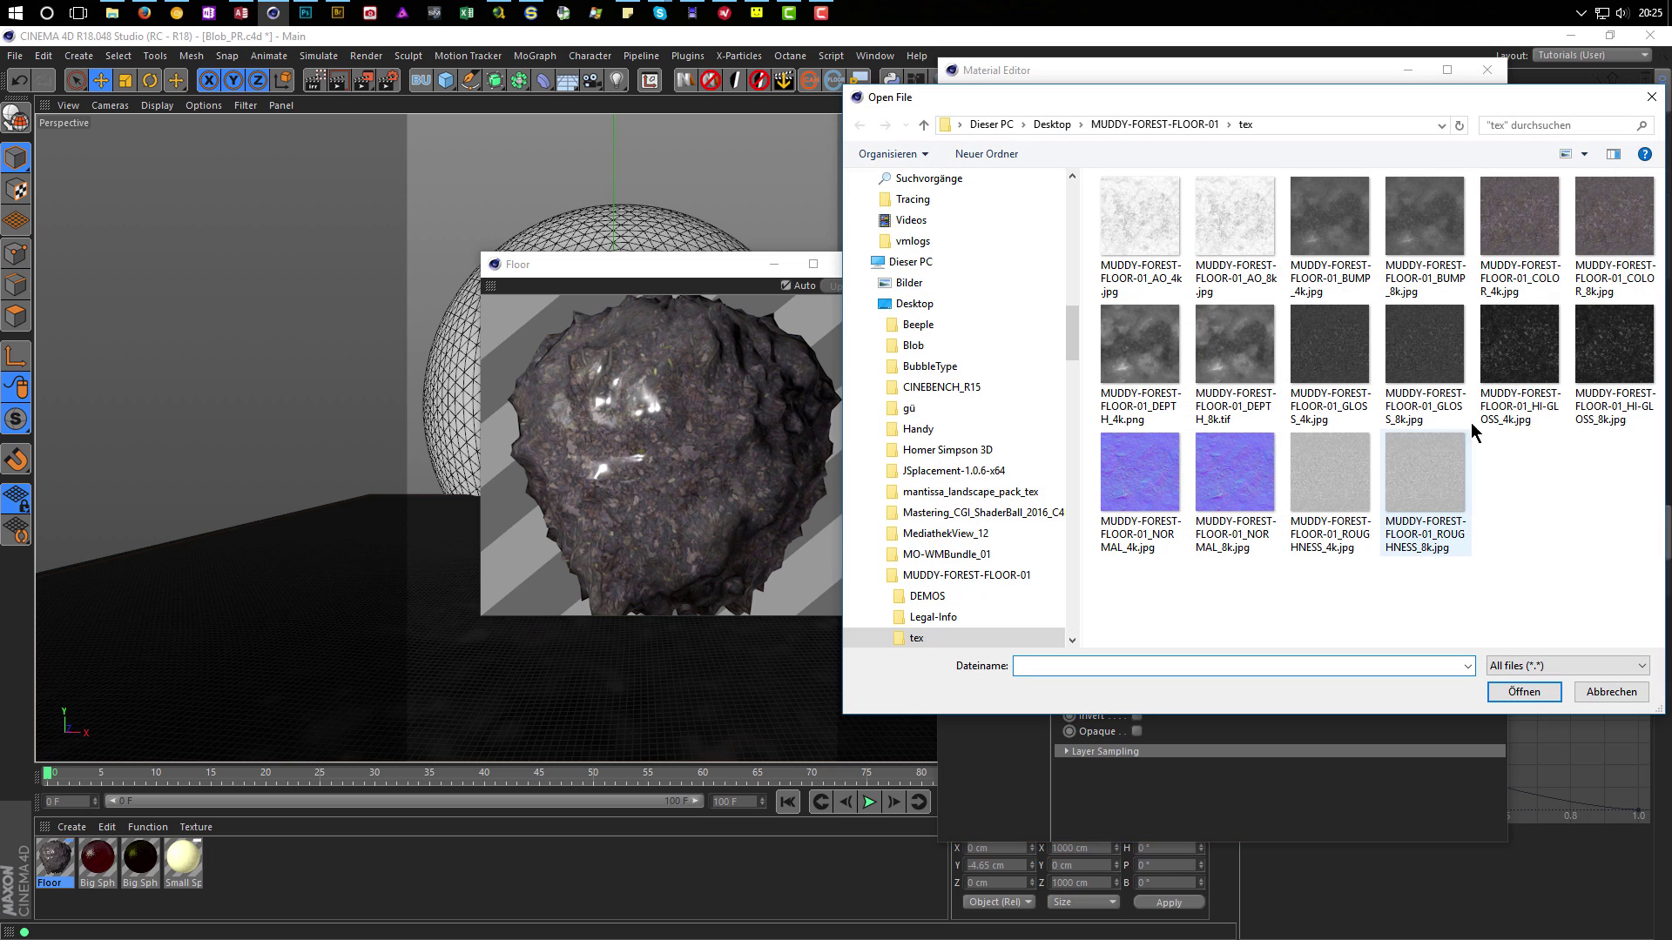
{"action": "double_click", "coordinate": [1538, 357]}
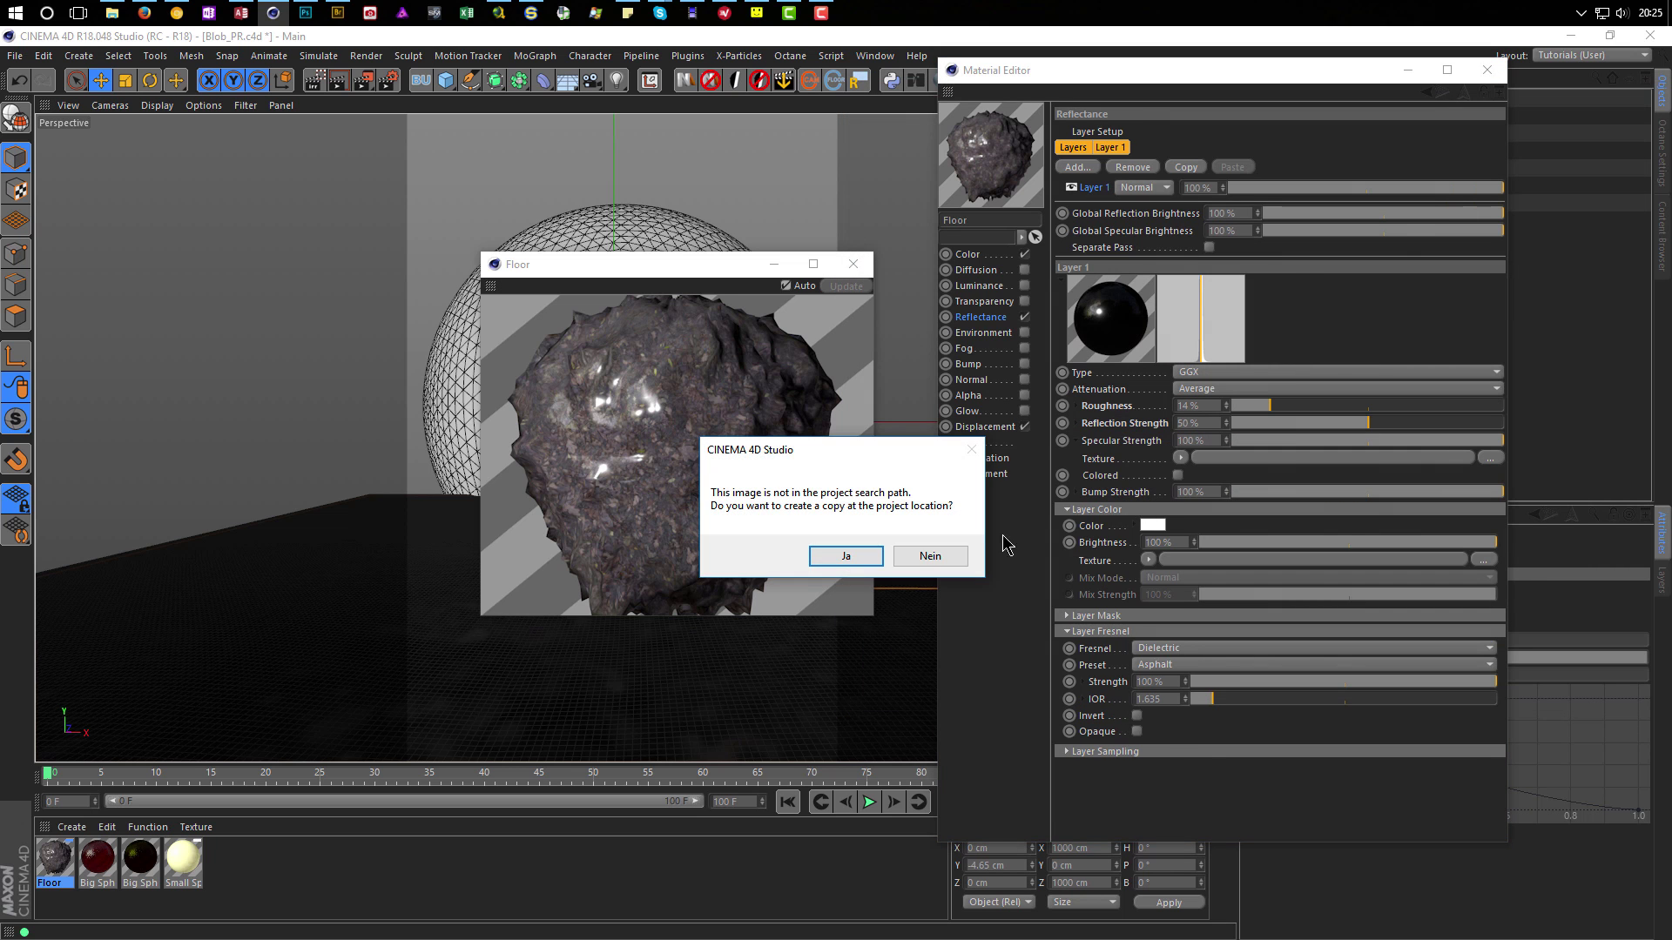
{"action": "left_click", "coordinate": [955, 562]}
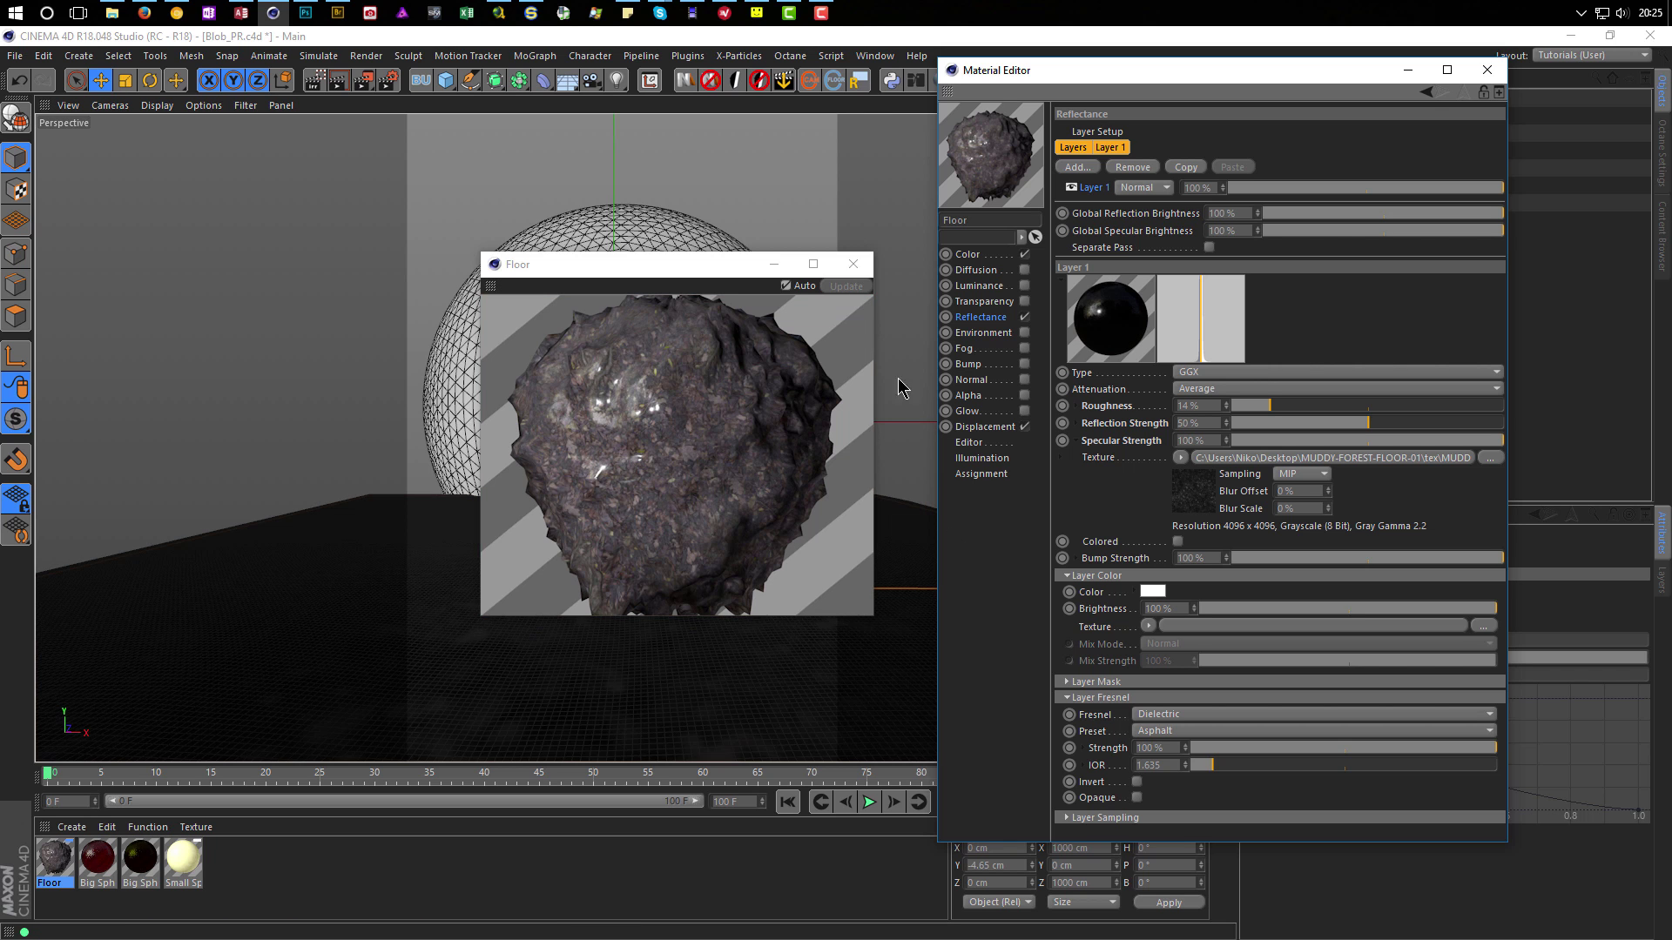
Close the enlarged Floor preview and lower the reflectance layer's Specular Strength to 0%.
{"action": "left_click", "coordinate": [855, 265]}
{"action": "left_click", "coordinate": [855, 265]}
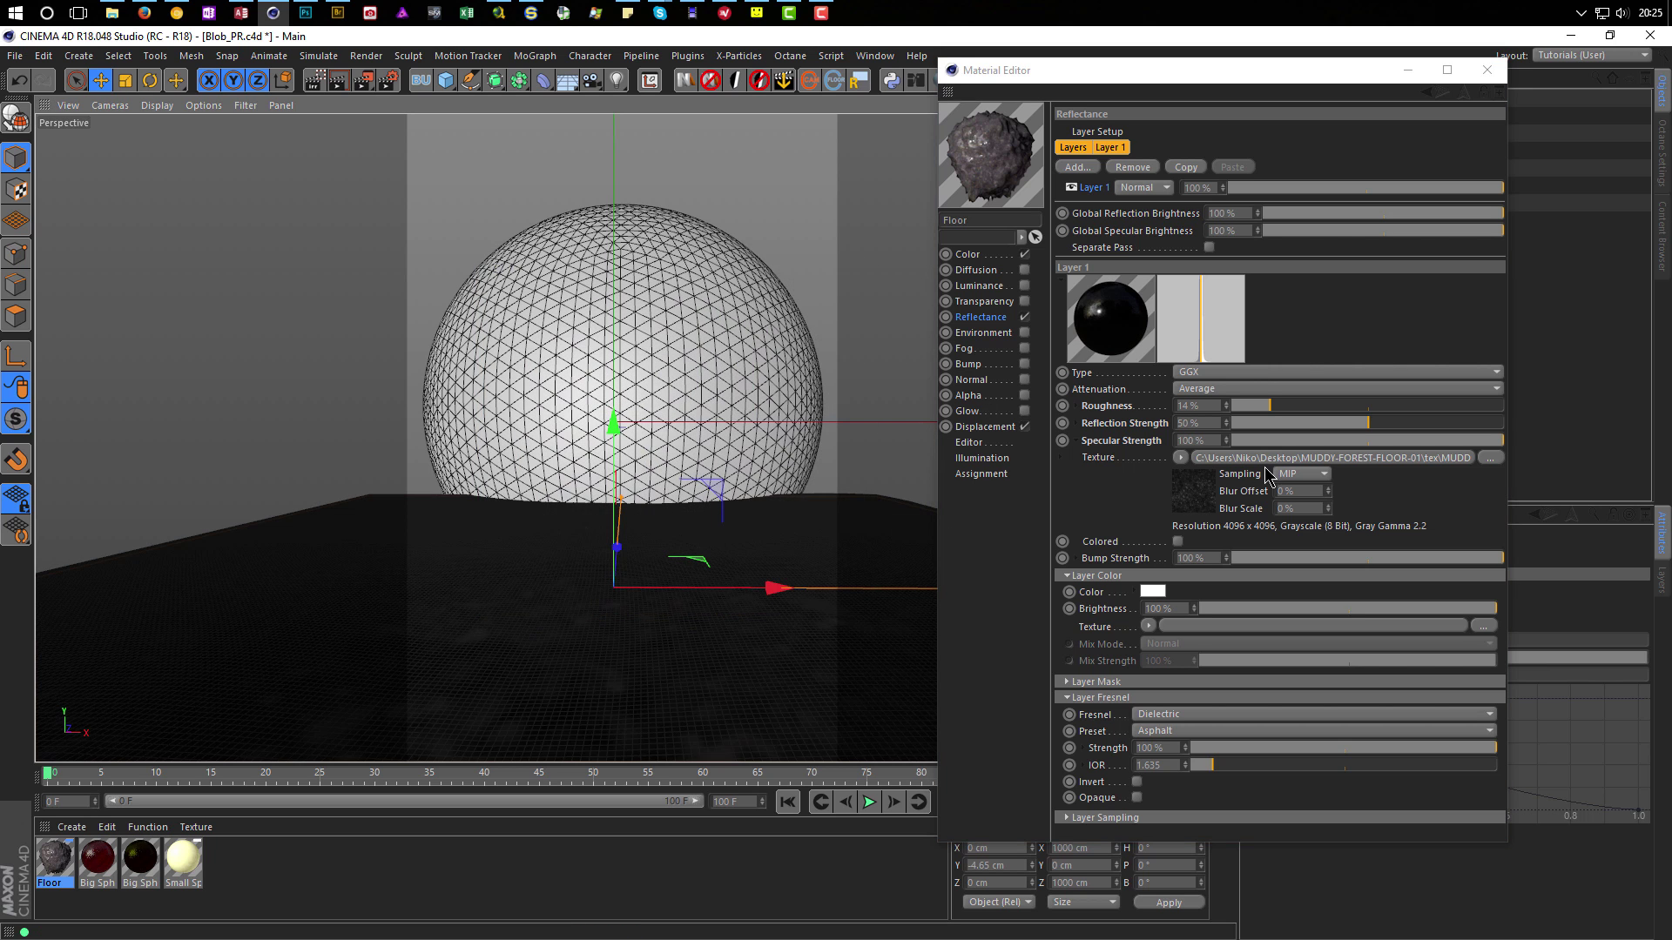
{"action": "left_click_drag", "start_coordinate": [1480, 445], "coordinate": [1369, 444]}
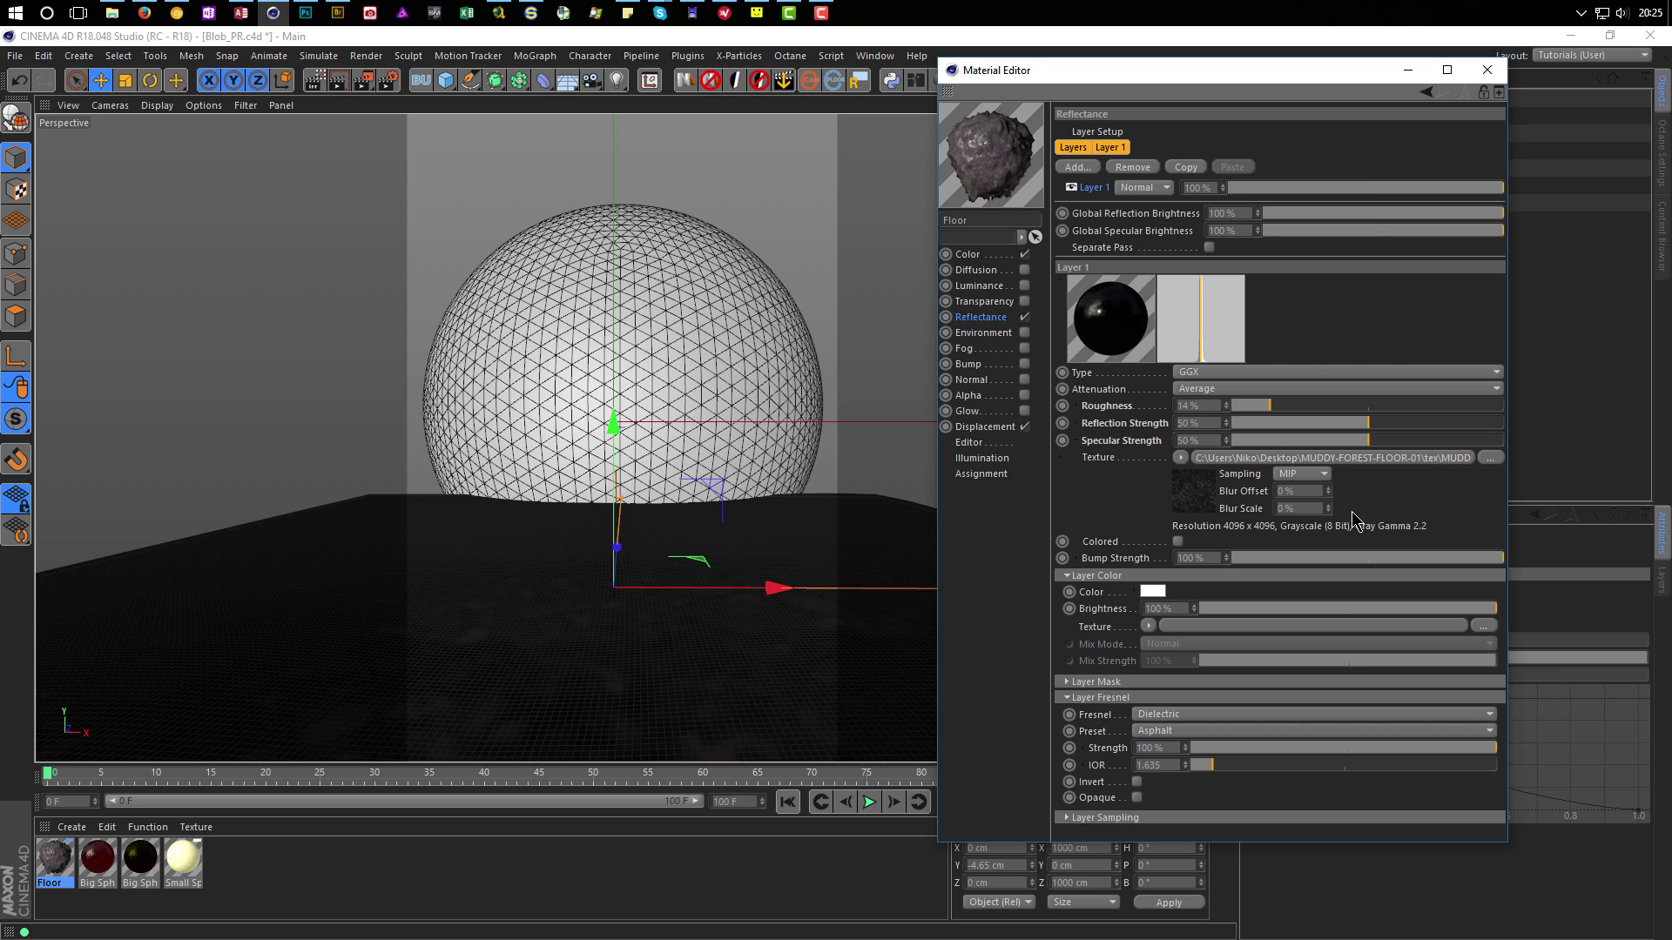
{"action": "left_click_drag", "start_coordinate": [1273, 447], "coordinate": [1231, 443]}
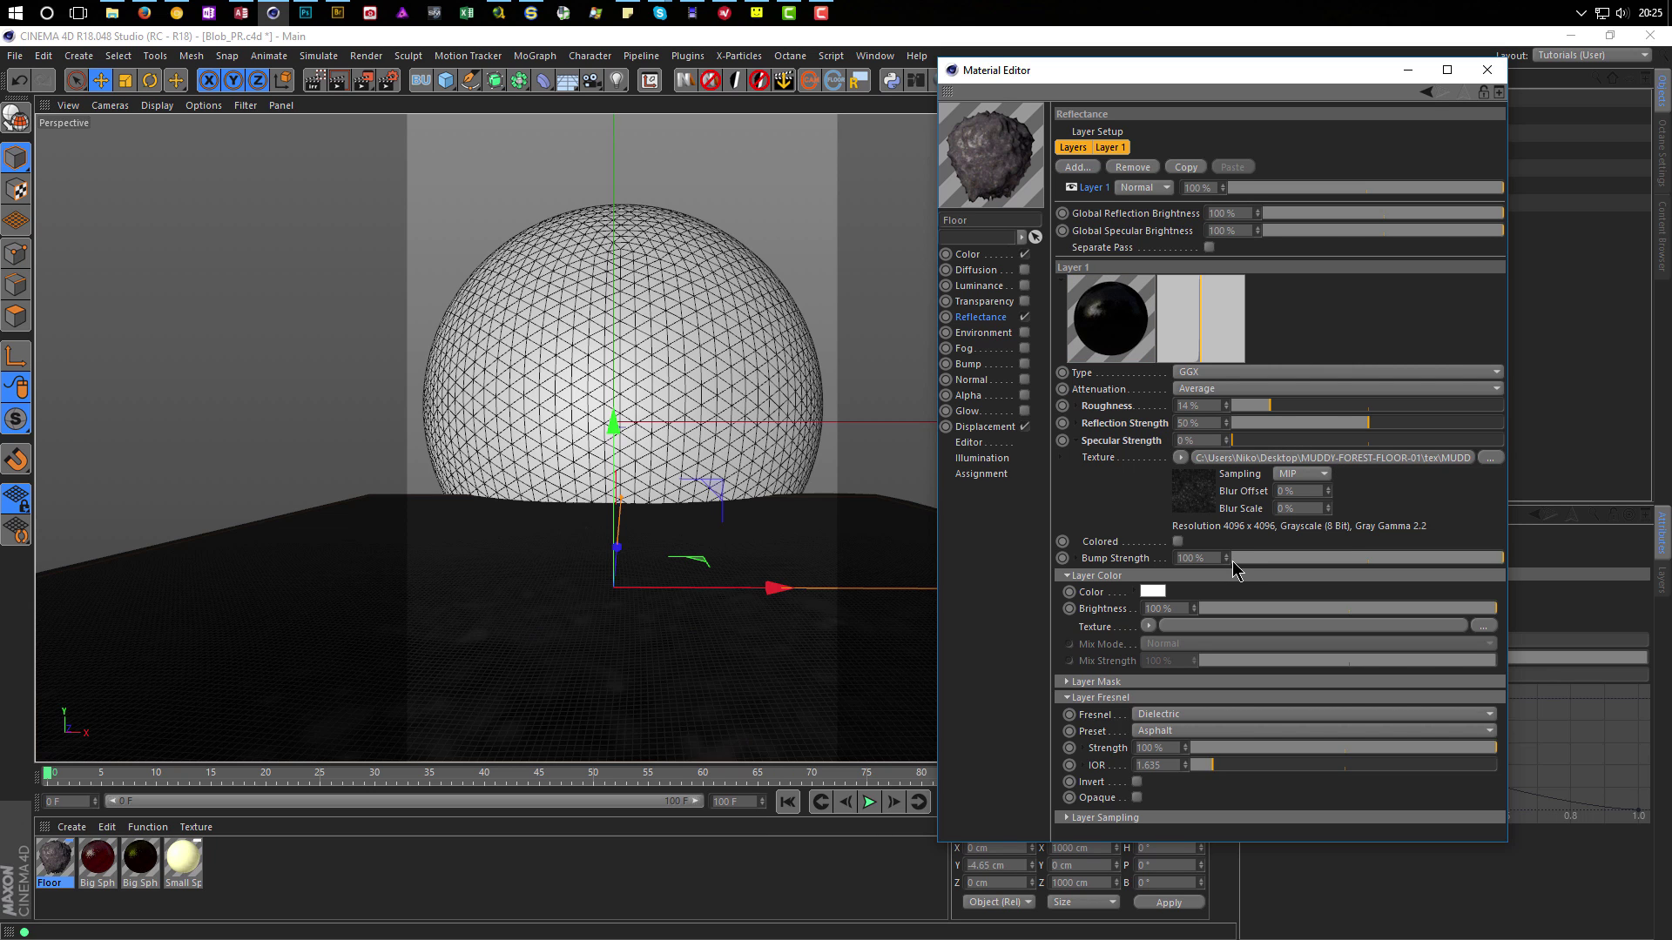
Check the floor in the interactive render region and collapse the Specular Strength texture settings.
{"action": "left_click", "coordinate": [1182, 459]}
{"action": "left_click", "coordinate": [1105, 490]}
{"action": "left_click", "coordinate": [315, 81]}
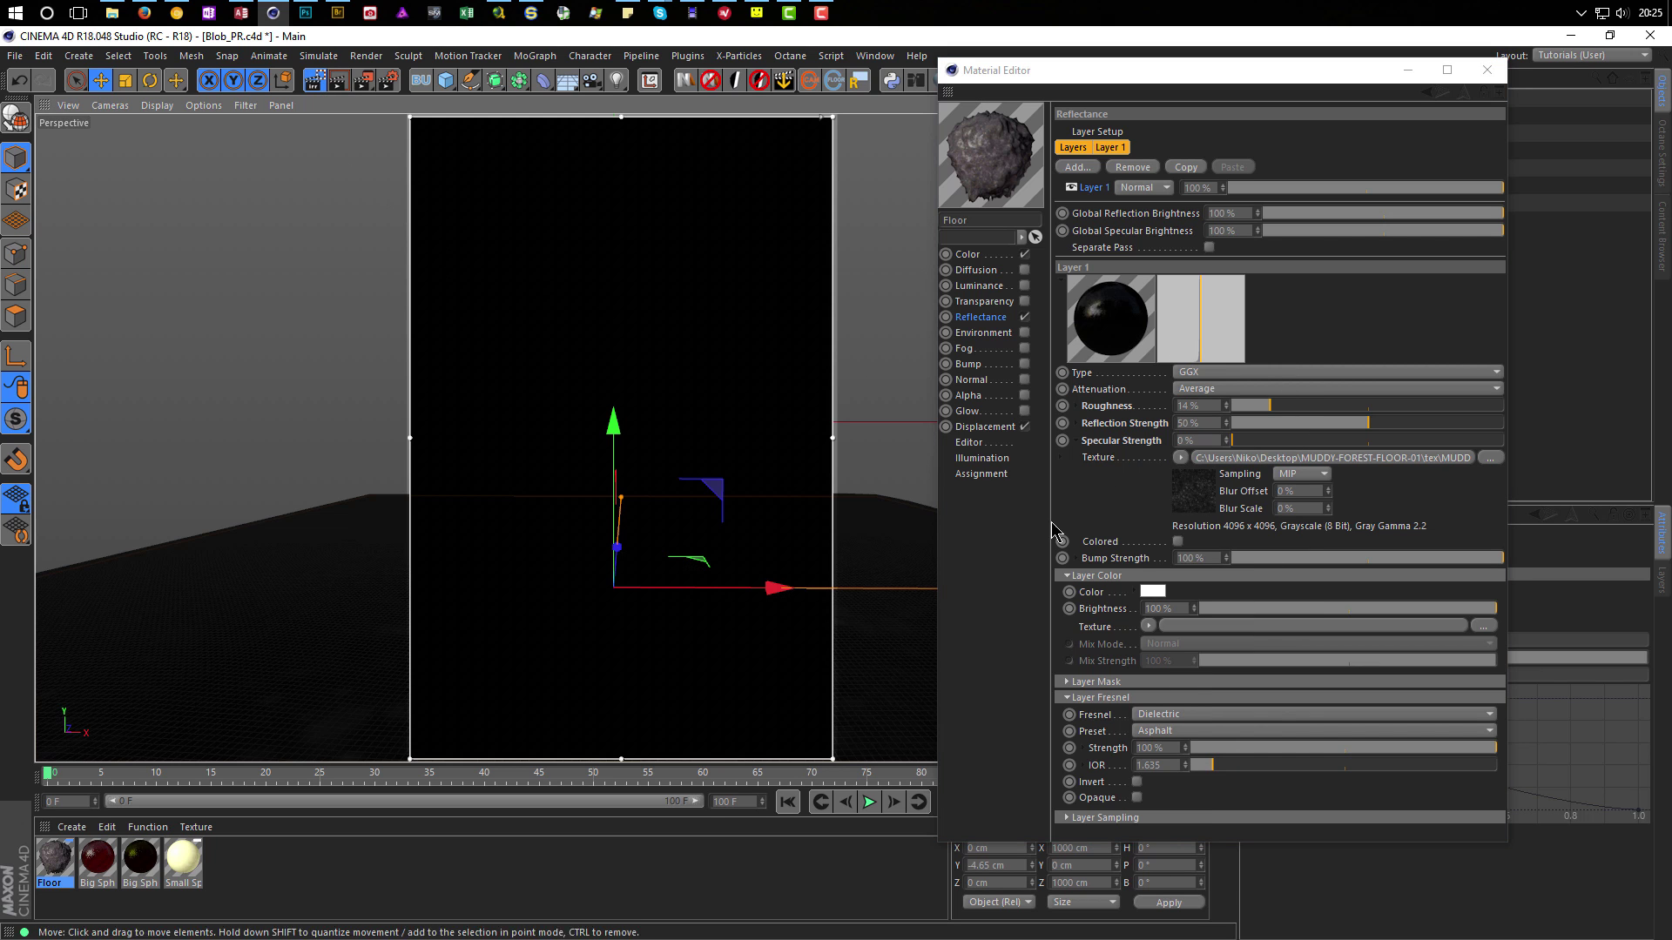
{"action": "left_click", "coordinate": [1181, 458]}
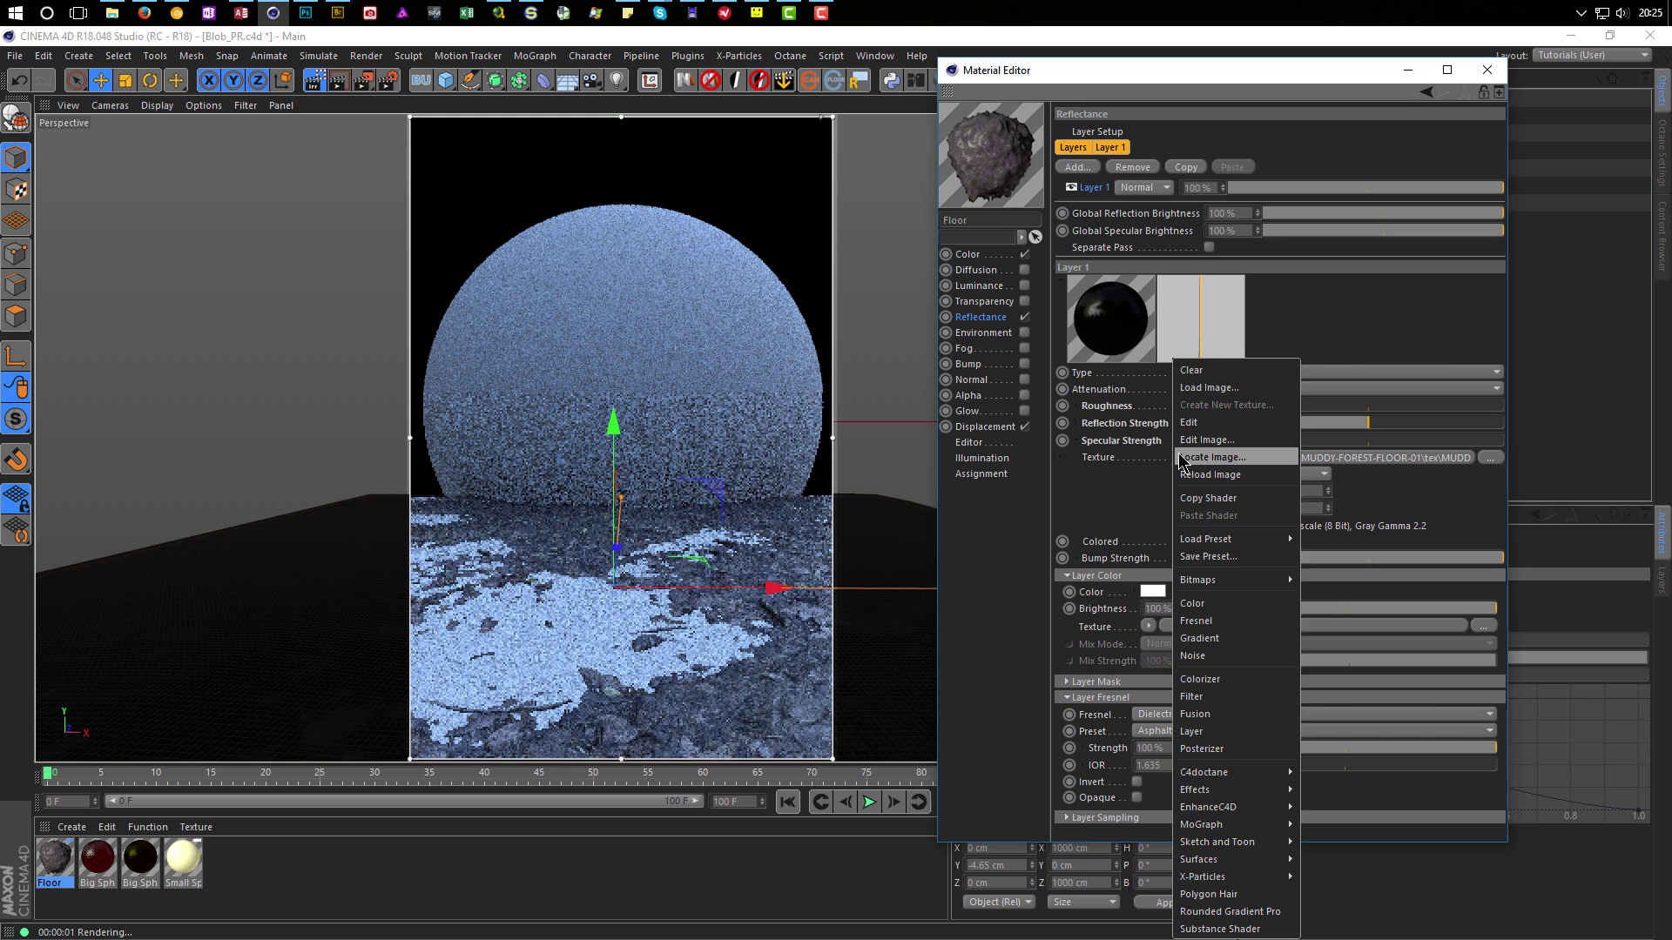
{"action": "left_click", "coordinate": [1143, 470]}
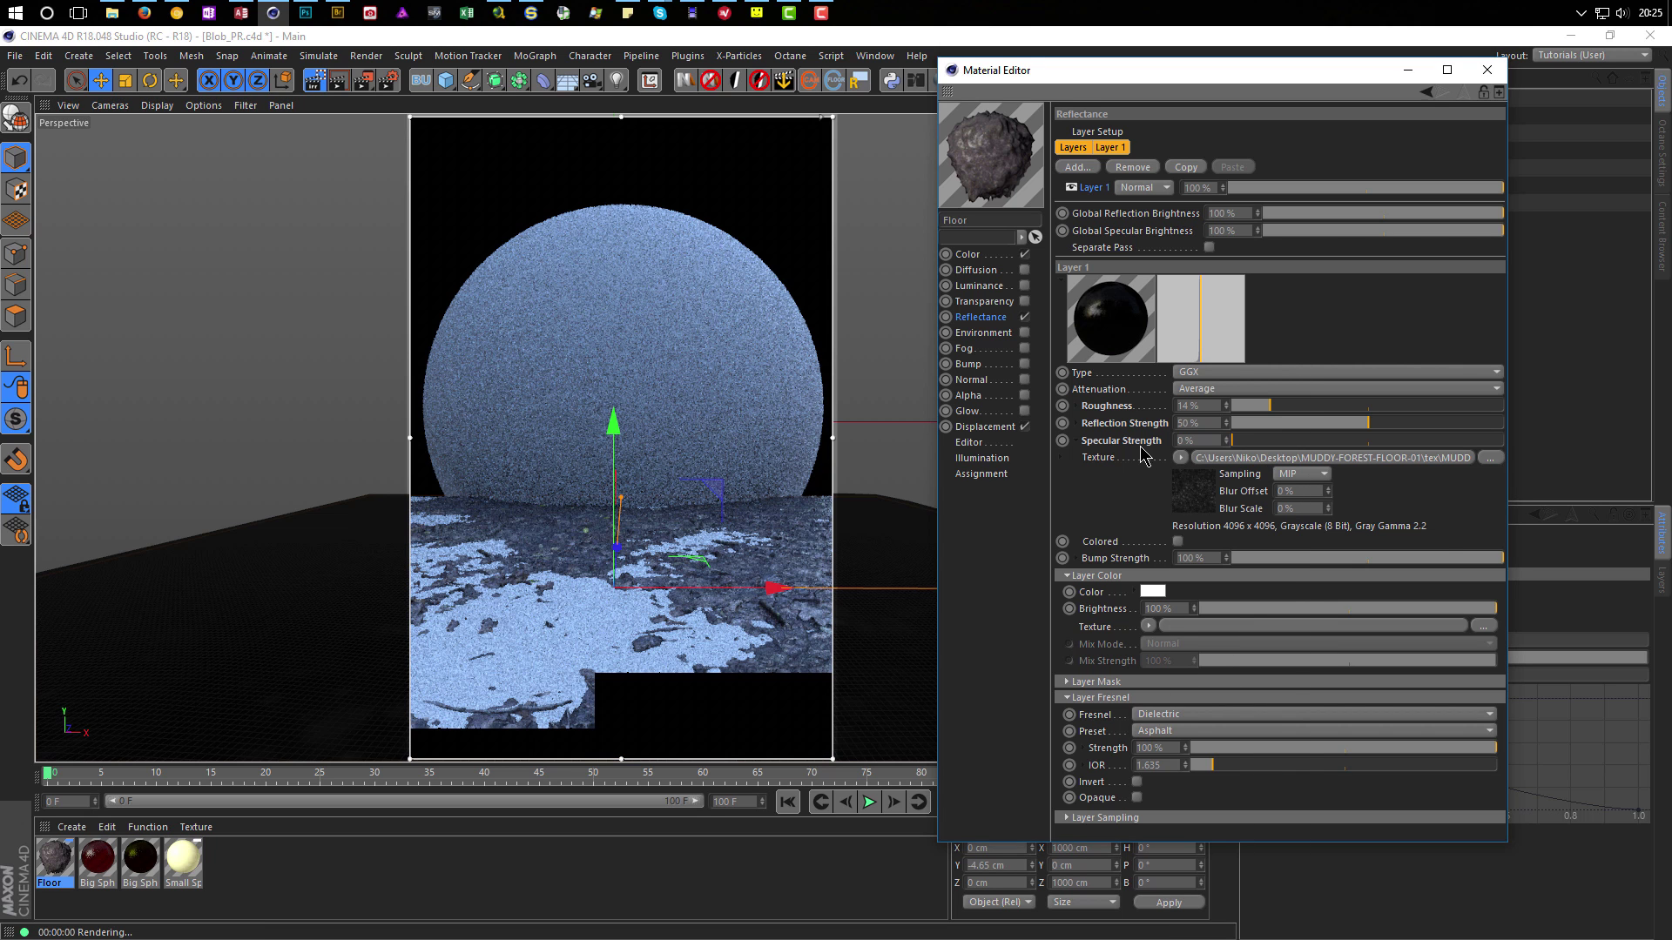
{"action": "left_click", "coordinate": [1076, 441]}
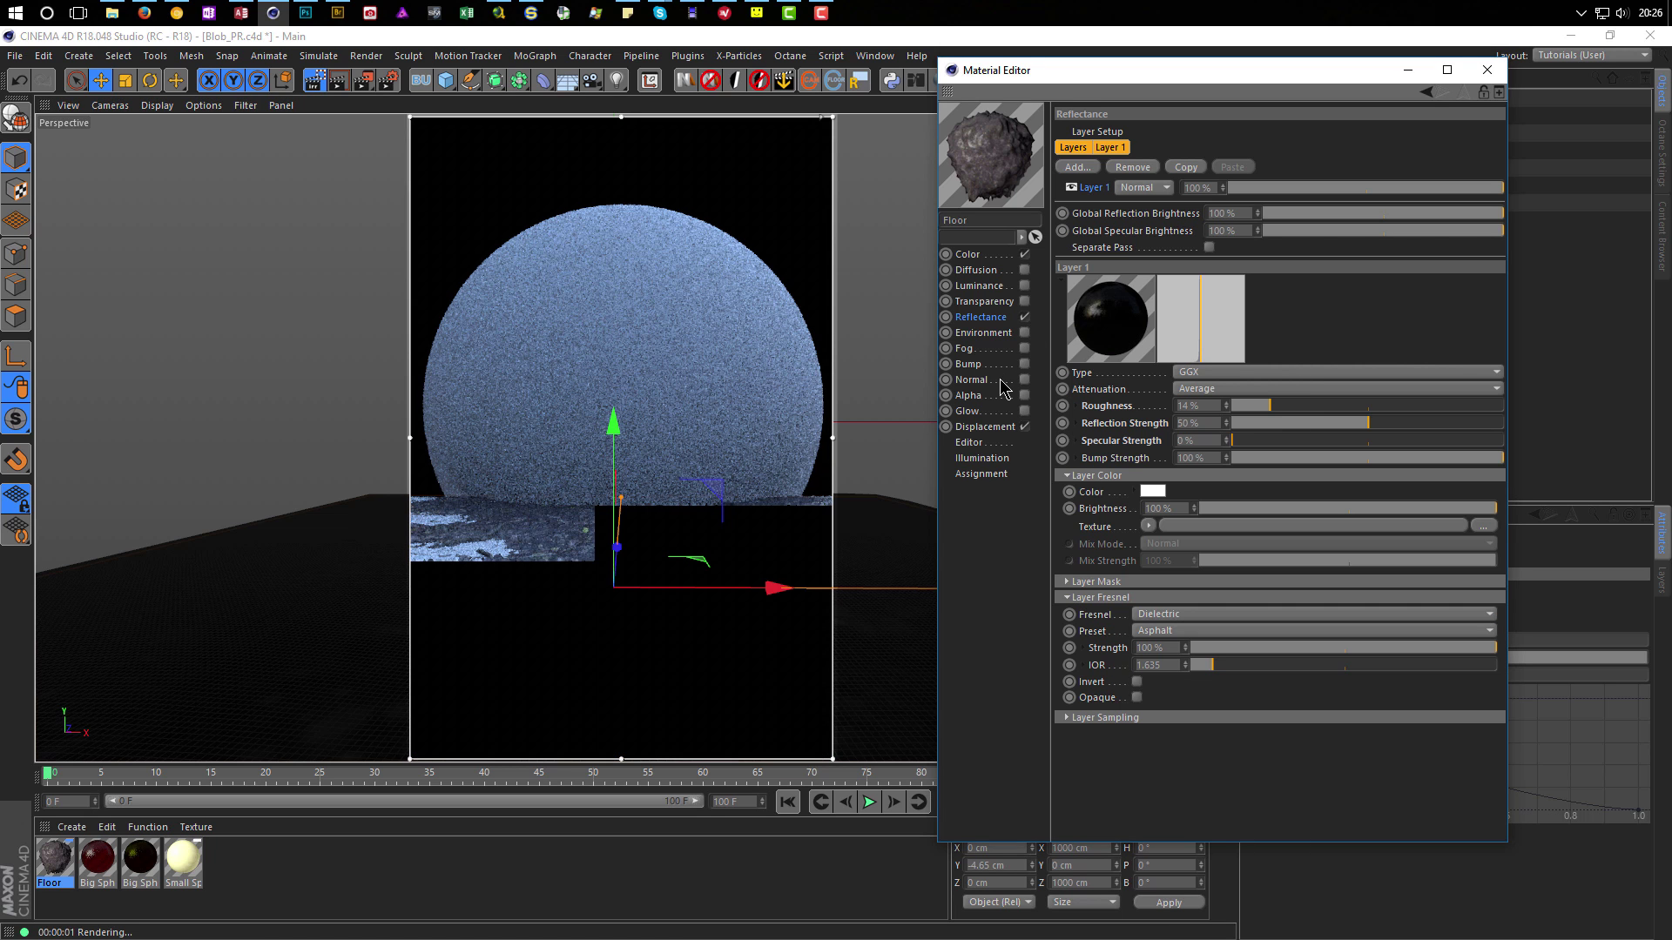
Enable the Floor material's Normal channel and load MUDDY-FOREST-FLOOR-01_NORMAL_4k.jpg as its texture without copying it to the project location.
{"action": "left_click", "coordinate": [1004, 383]}
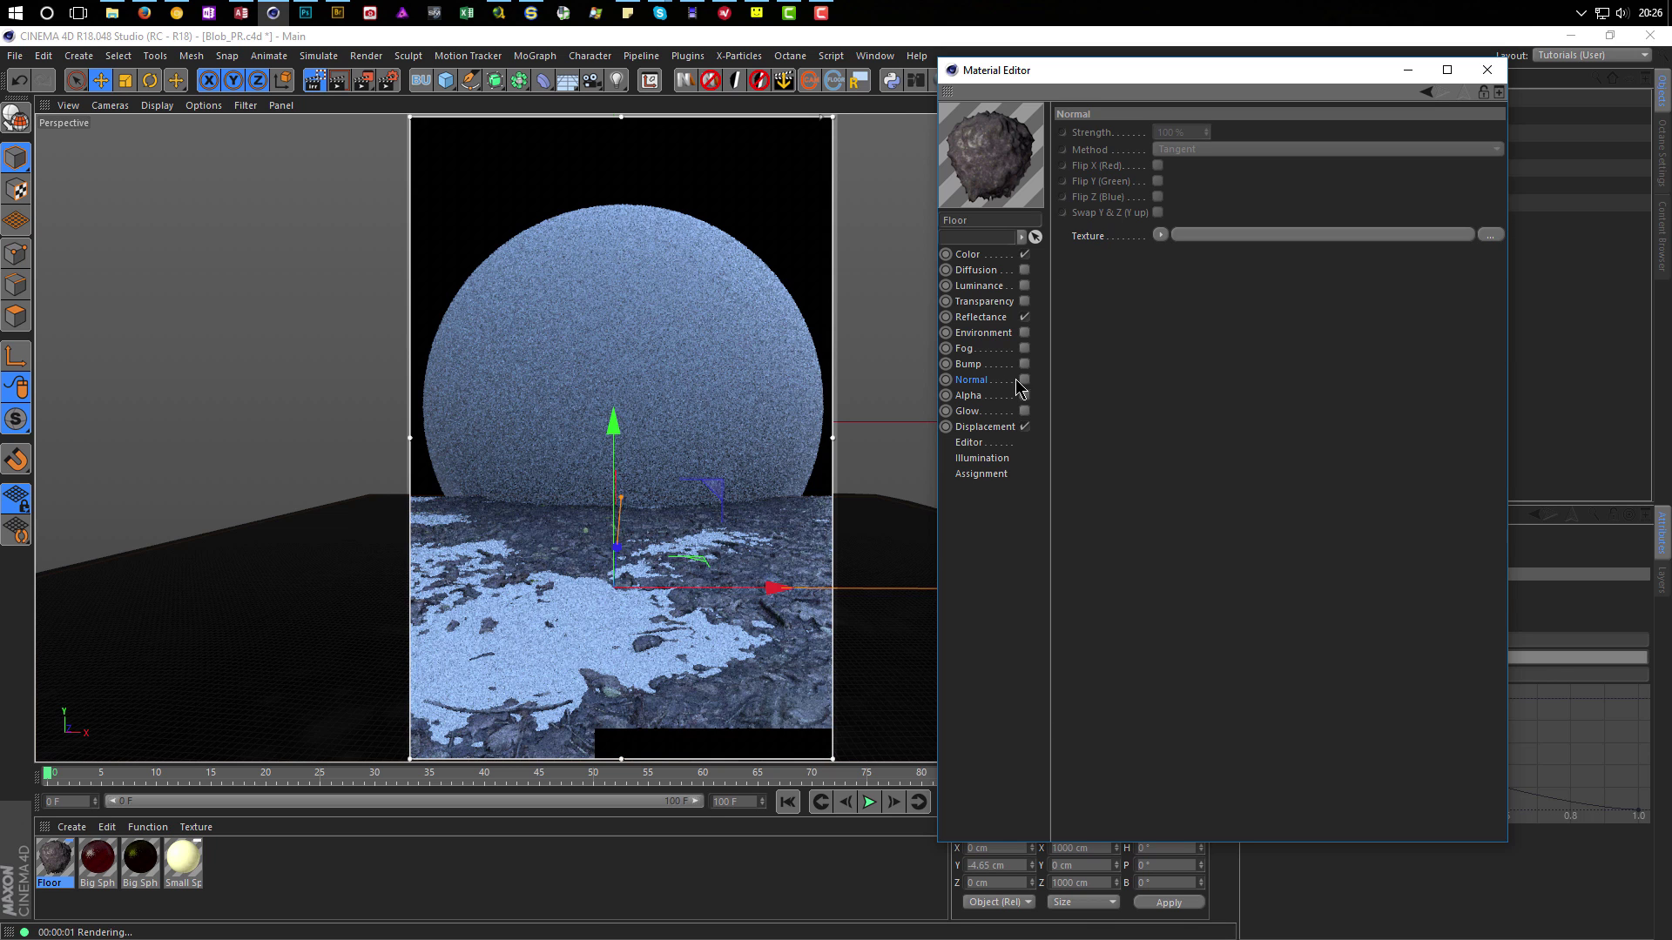
{"action": "left_click", "coordinate": [1024, 380]}
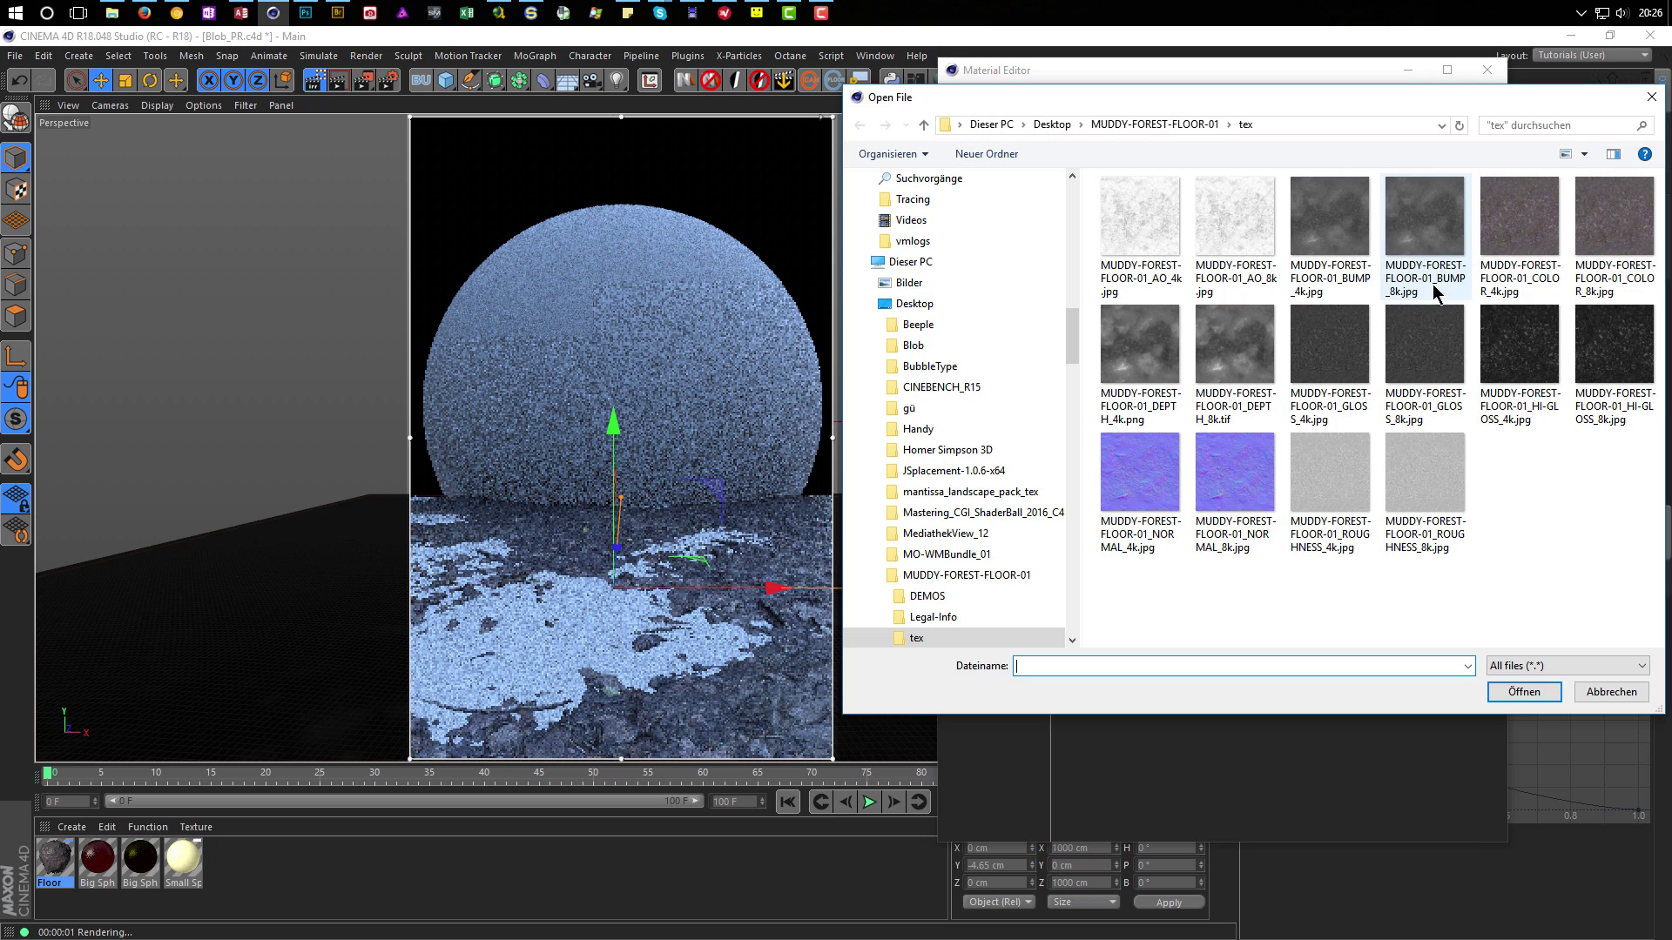
{"action": "left_click", "coordinate": [1130, 494]}
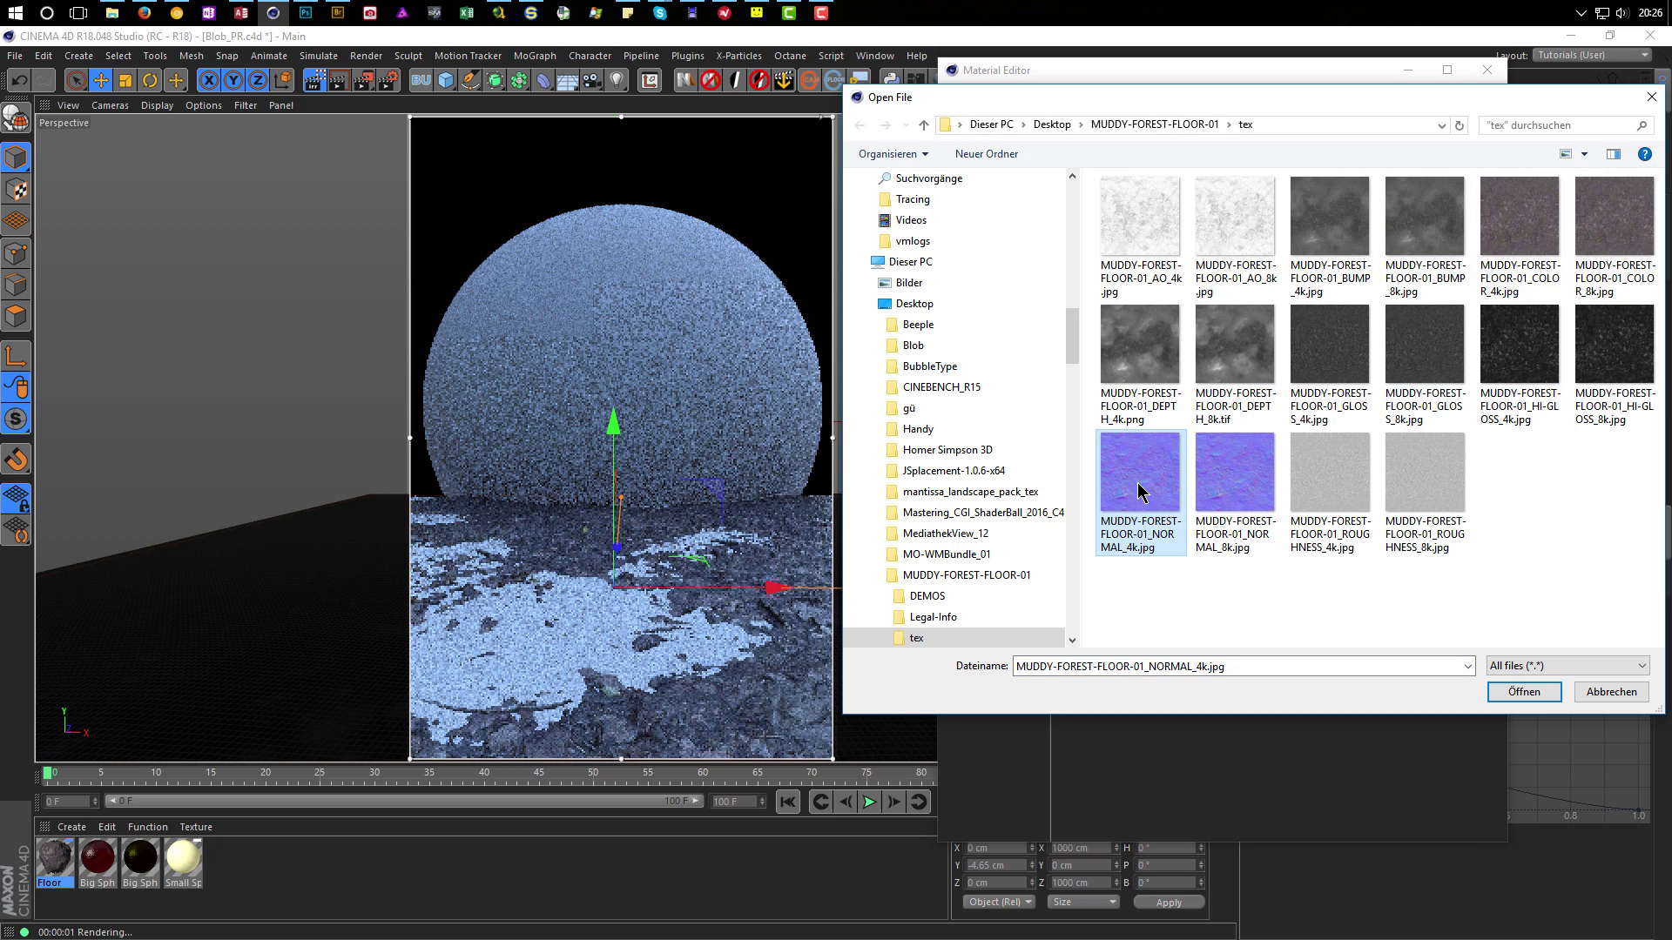
{"action": "double_click", "coordinate": [1163, 483]}
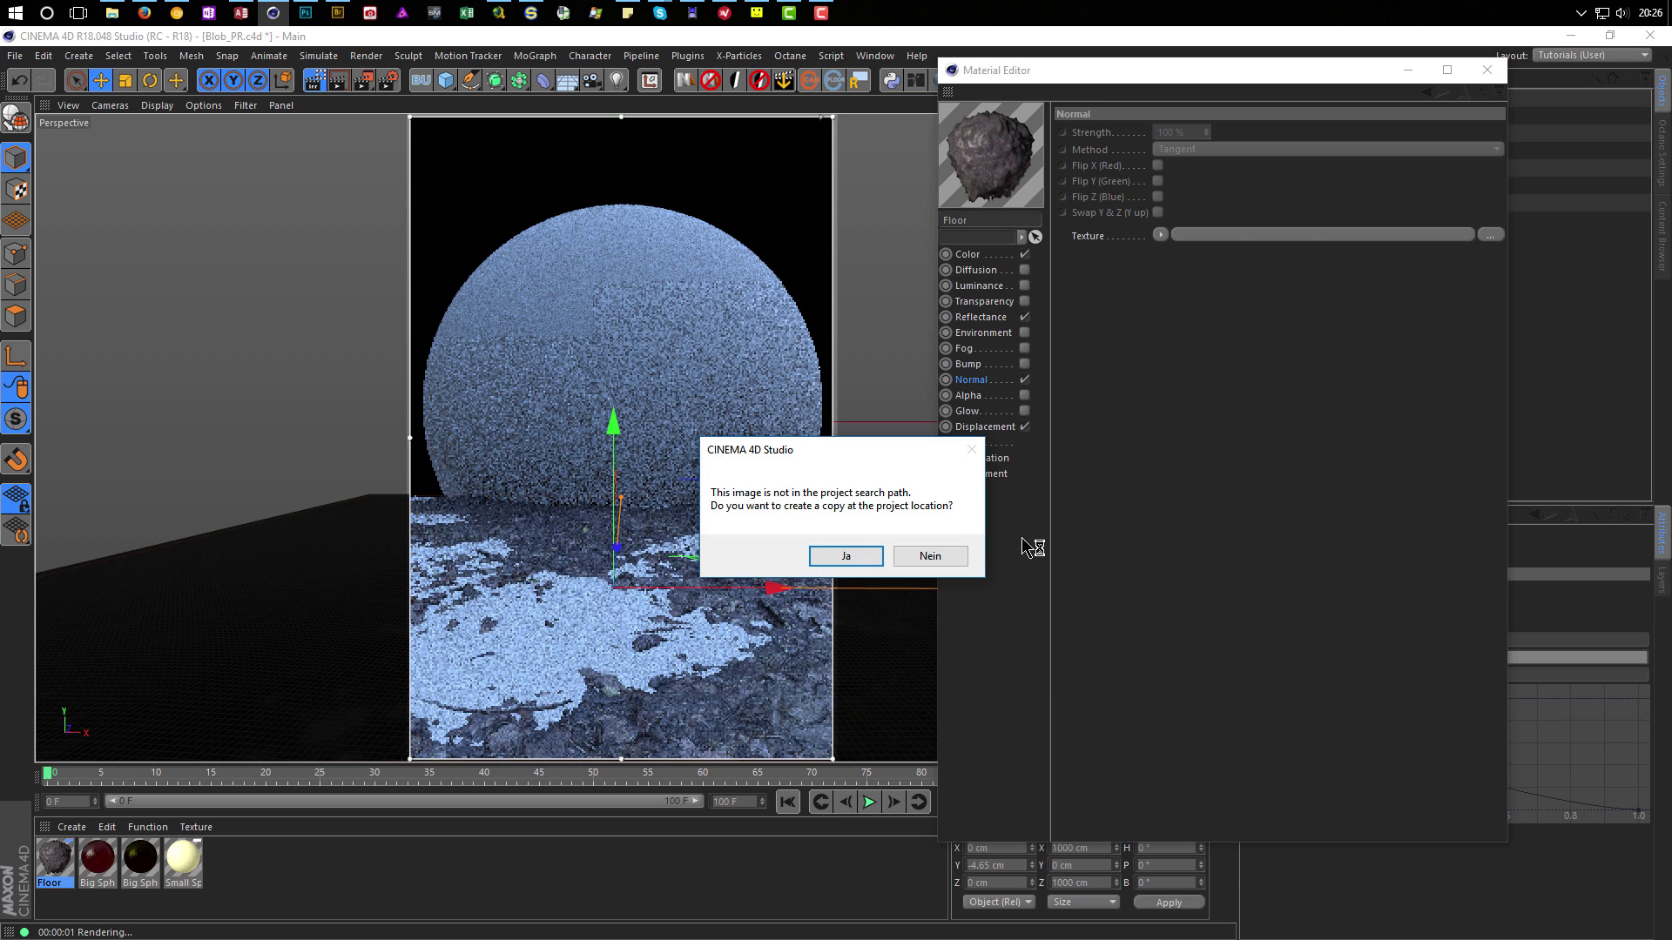
{"action": "left_click", "coordinate": [954, 560]}
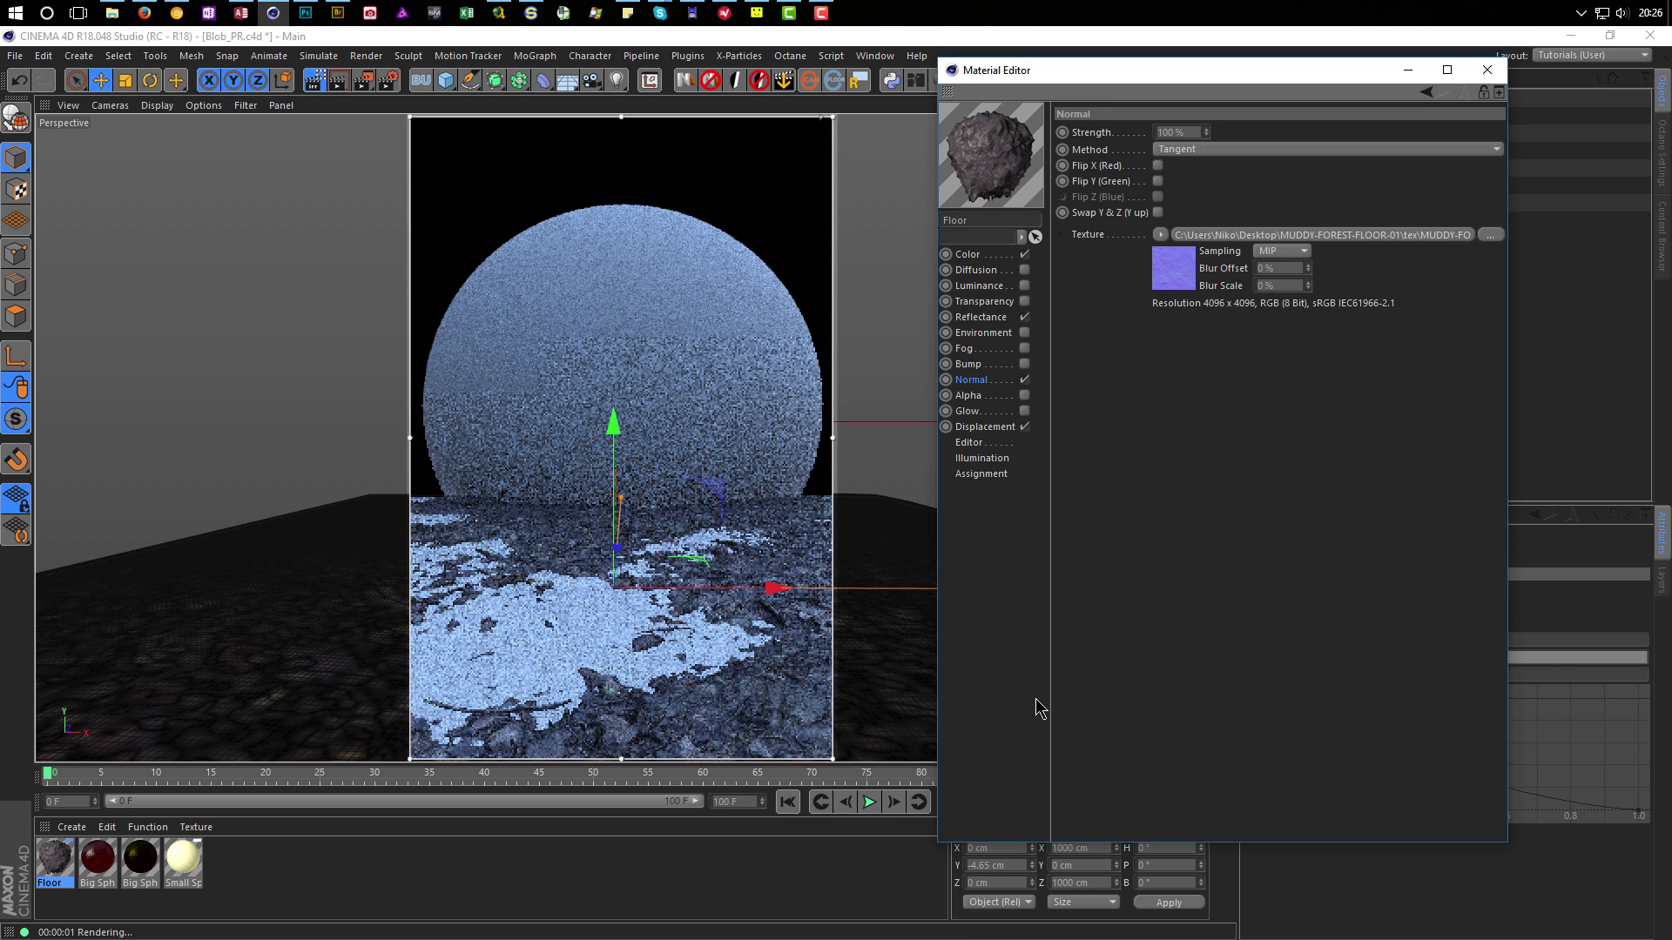
Turn off the interactive render region and set the Low GI preset's Physical sampler to Fixed with 1 sampling subdivision.
{"action": "left_click", "coordinate": [384, 83]}
{"action": "left_click", "coordinate": [384, 84]}
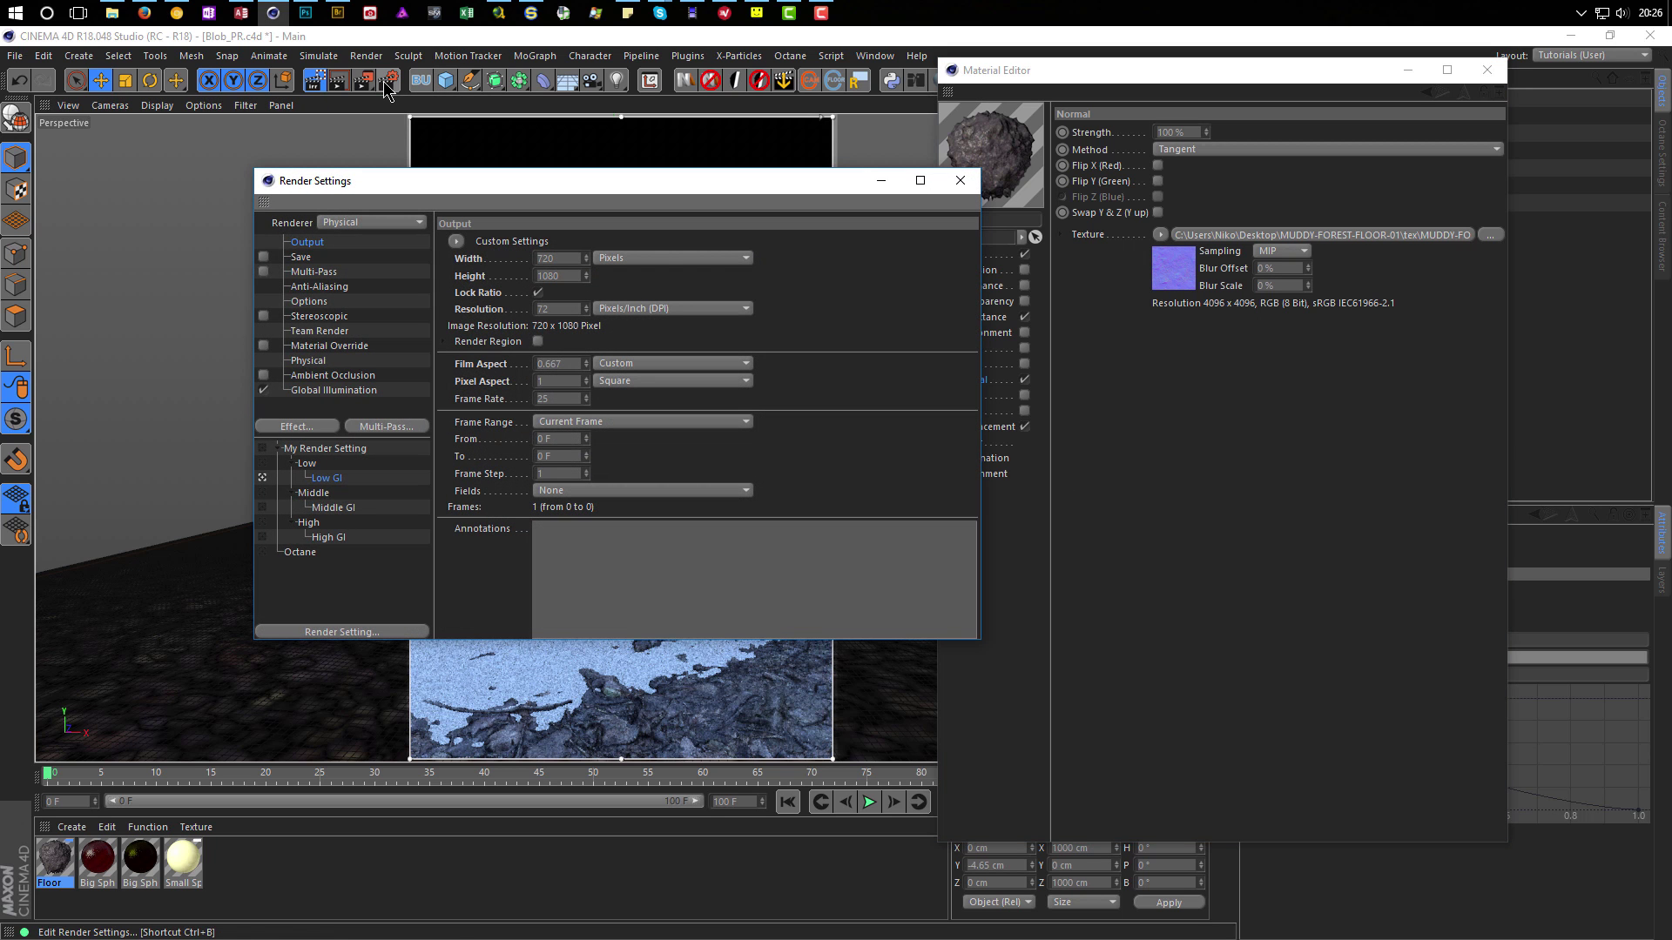
{"action": "left_click_drag", "start_coordinate": [444, 180], "coordinate": [694, 196]}
{"action": "left_click", "coordinate": [320, 88]}
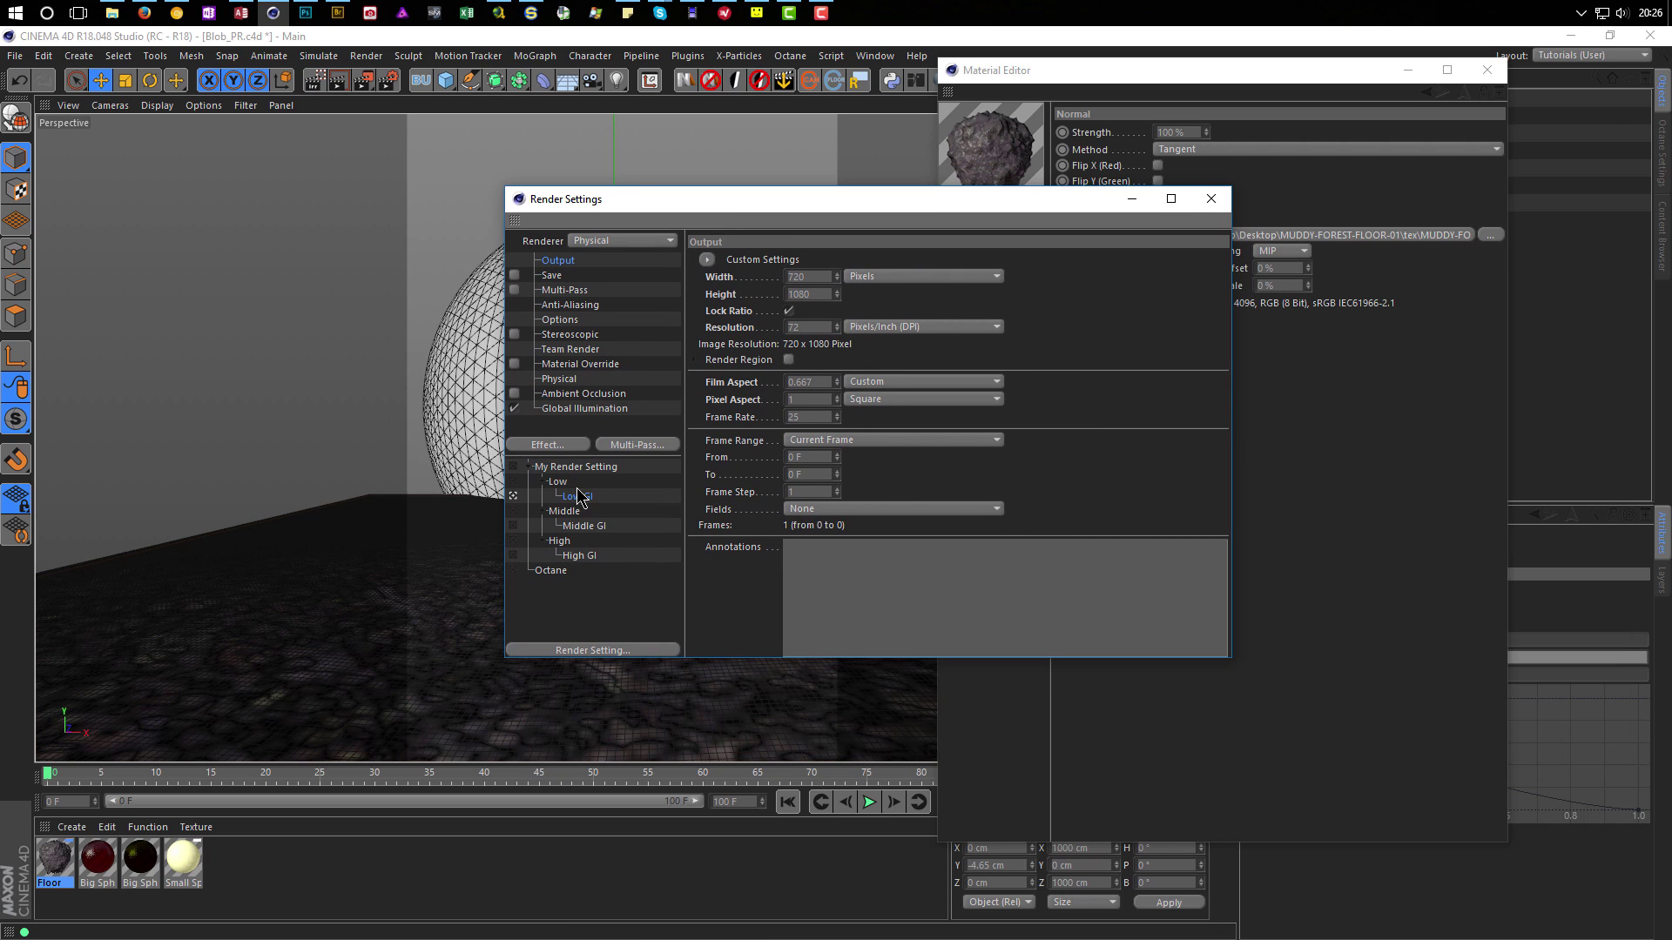
{"action": "left_click", "coordinate": [560, 379]}
{"action": "left_click", "coordinate": [953, 393]}
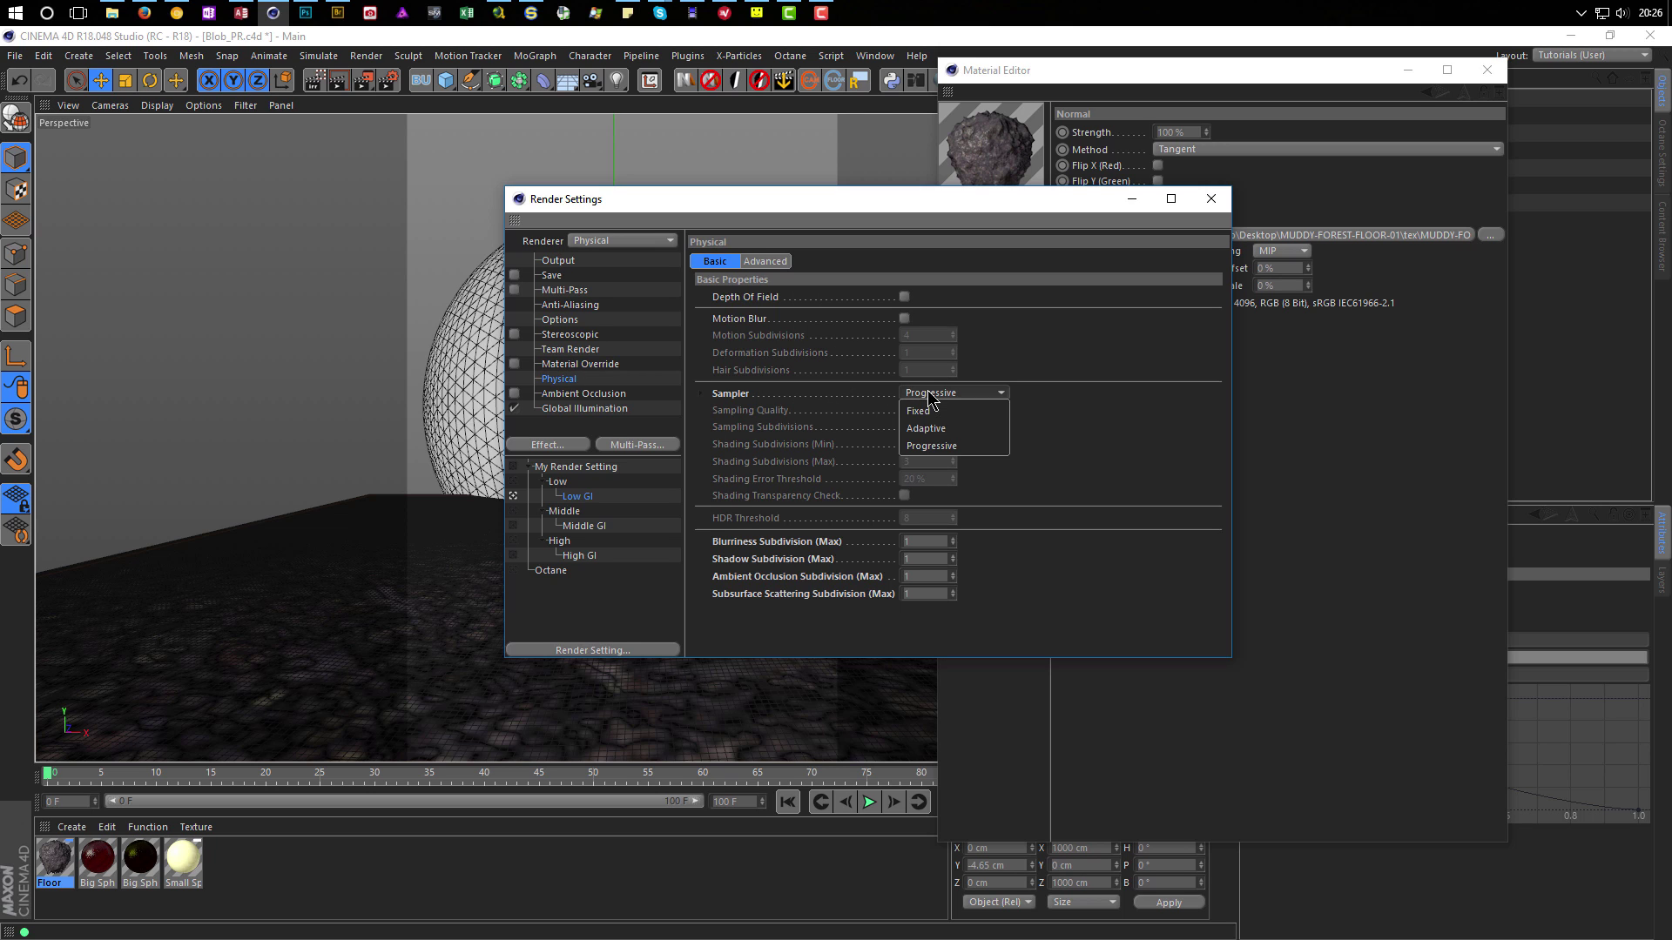
{"action": "left_click", "coordinate": [945, 412]}
{"action": "left_click", "coordinate": [940, 426]}
{"action": "type", "text": "1"}
{"action": "key", "text": "Return"}
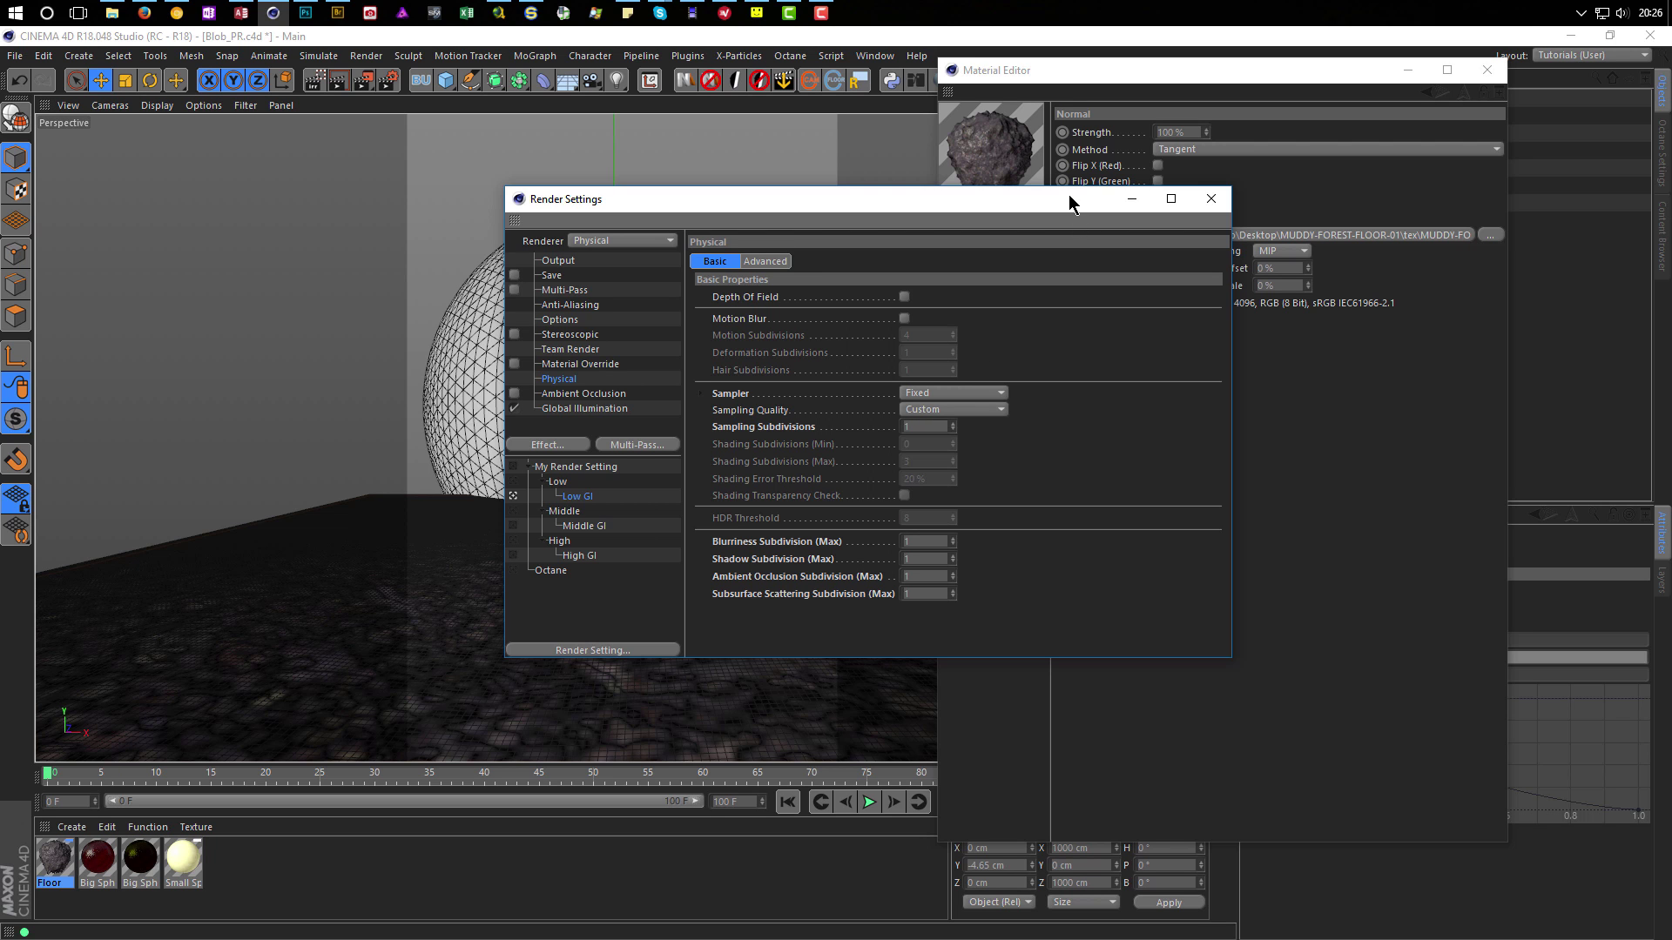
Render the scene to the Picture Viewer and examine the floor with the normal map applied.
{"action": "key", "text": "shift+r"}
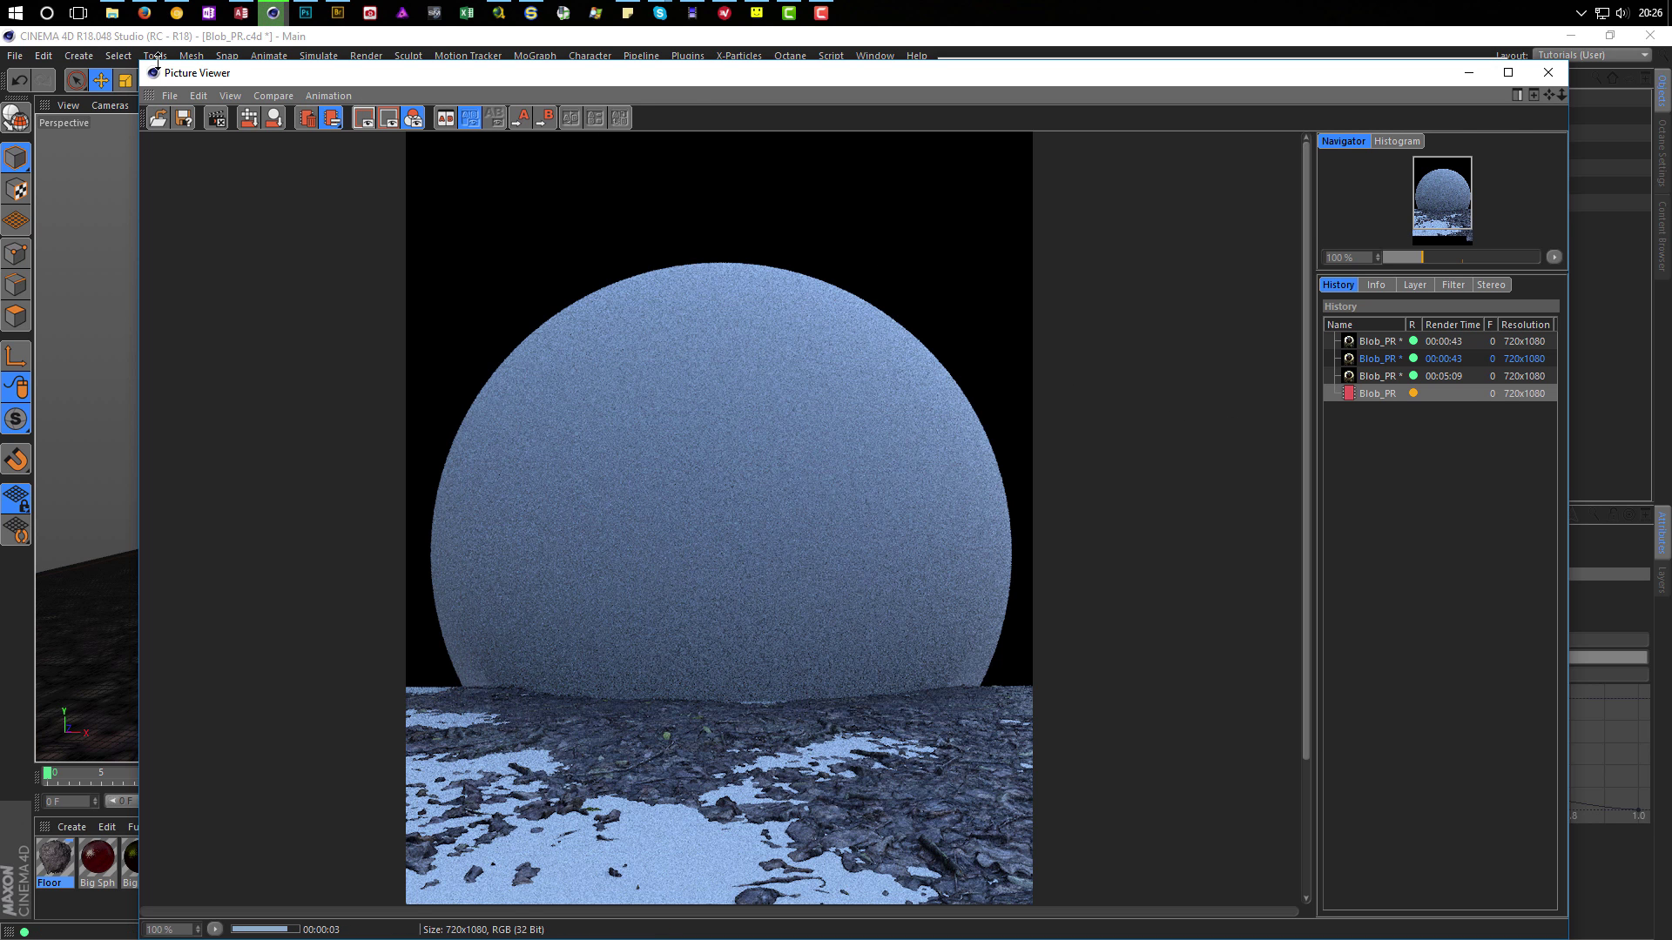
{"action": "left_click_drag", "start_coordinate": [156, 71], "coordinate": [415, 53]}
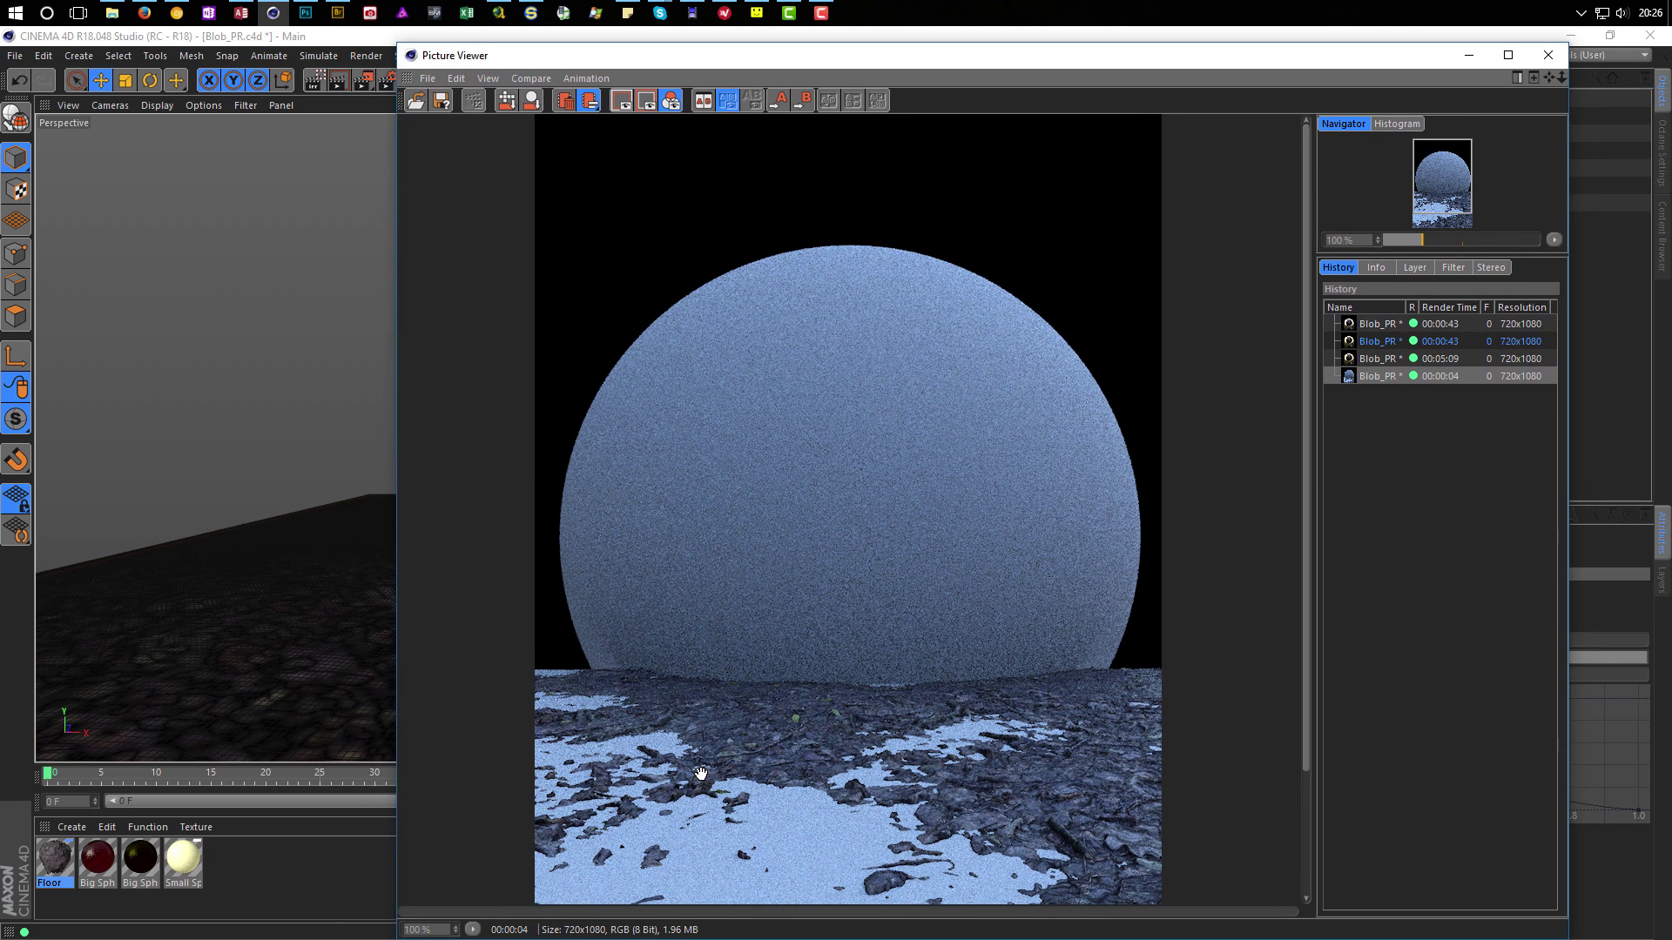
{"action": "left_click_drag", "start_coordinate": [701, 773], "coordinate": [728, 503]}
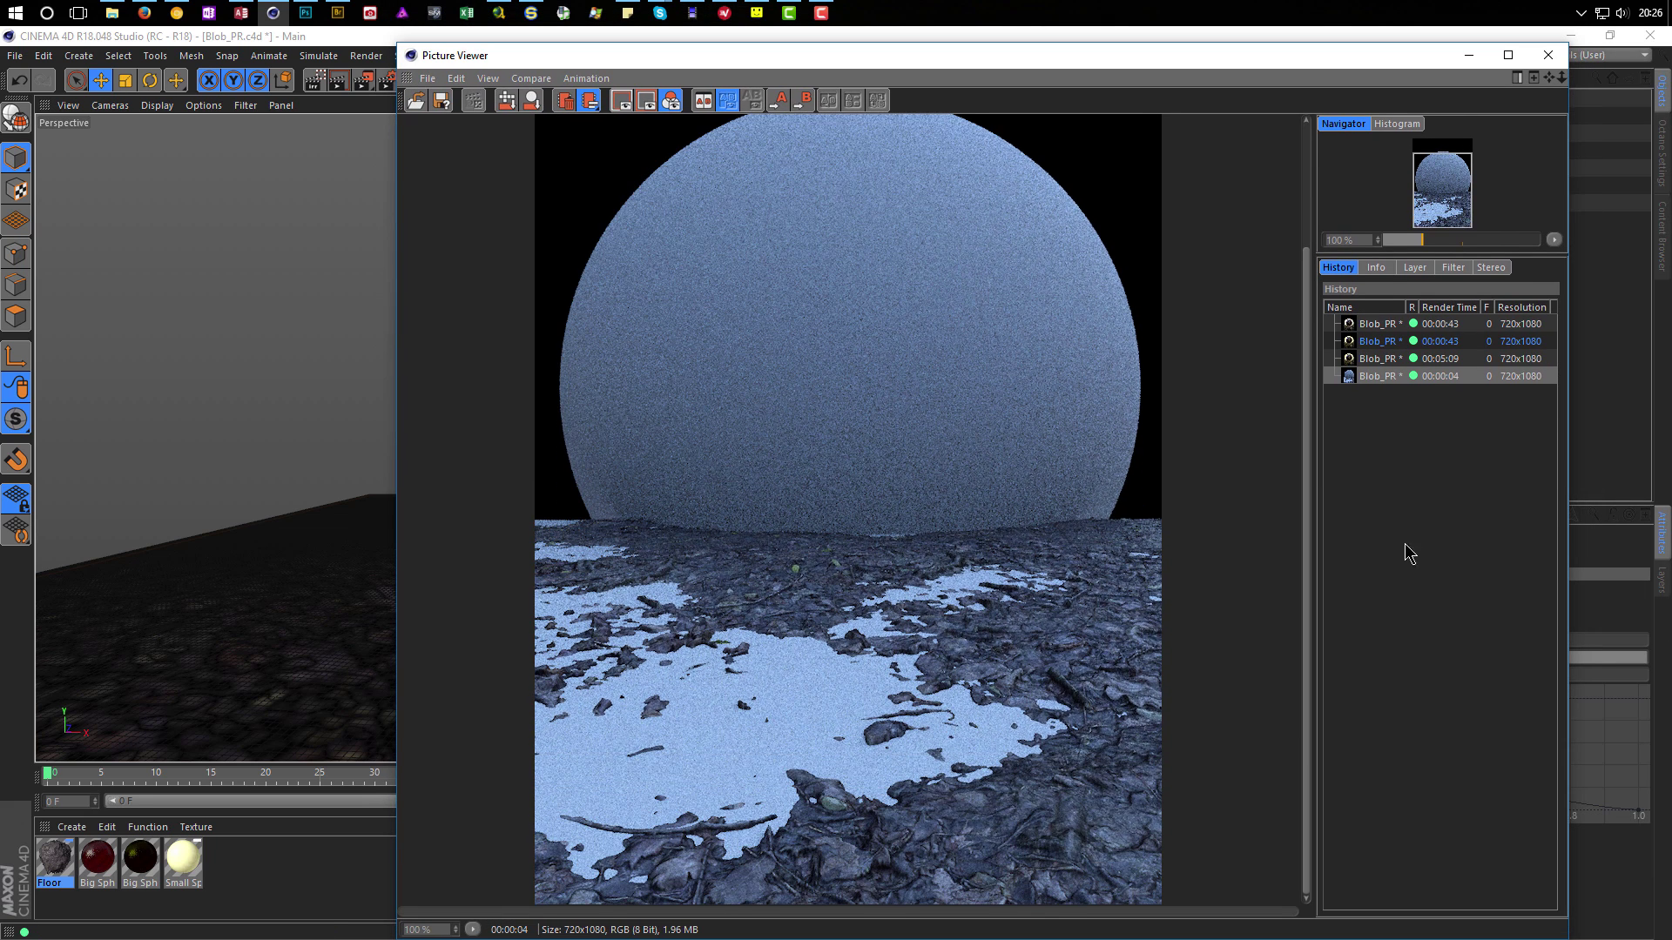
Arrange the Picture Viewer beside the Material Editor and close the render settings.
{"action": "left_click_drag", "start_coordinate": [1365, 62], "coordinate": [897, 68]}
{"action": "left_click", "coordinate": [1109, 222]}
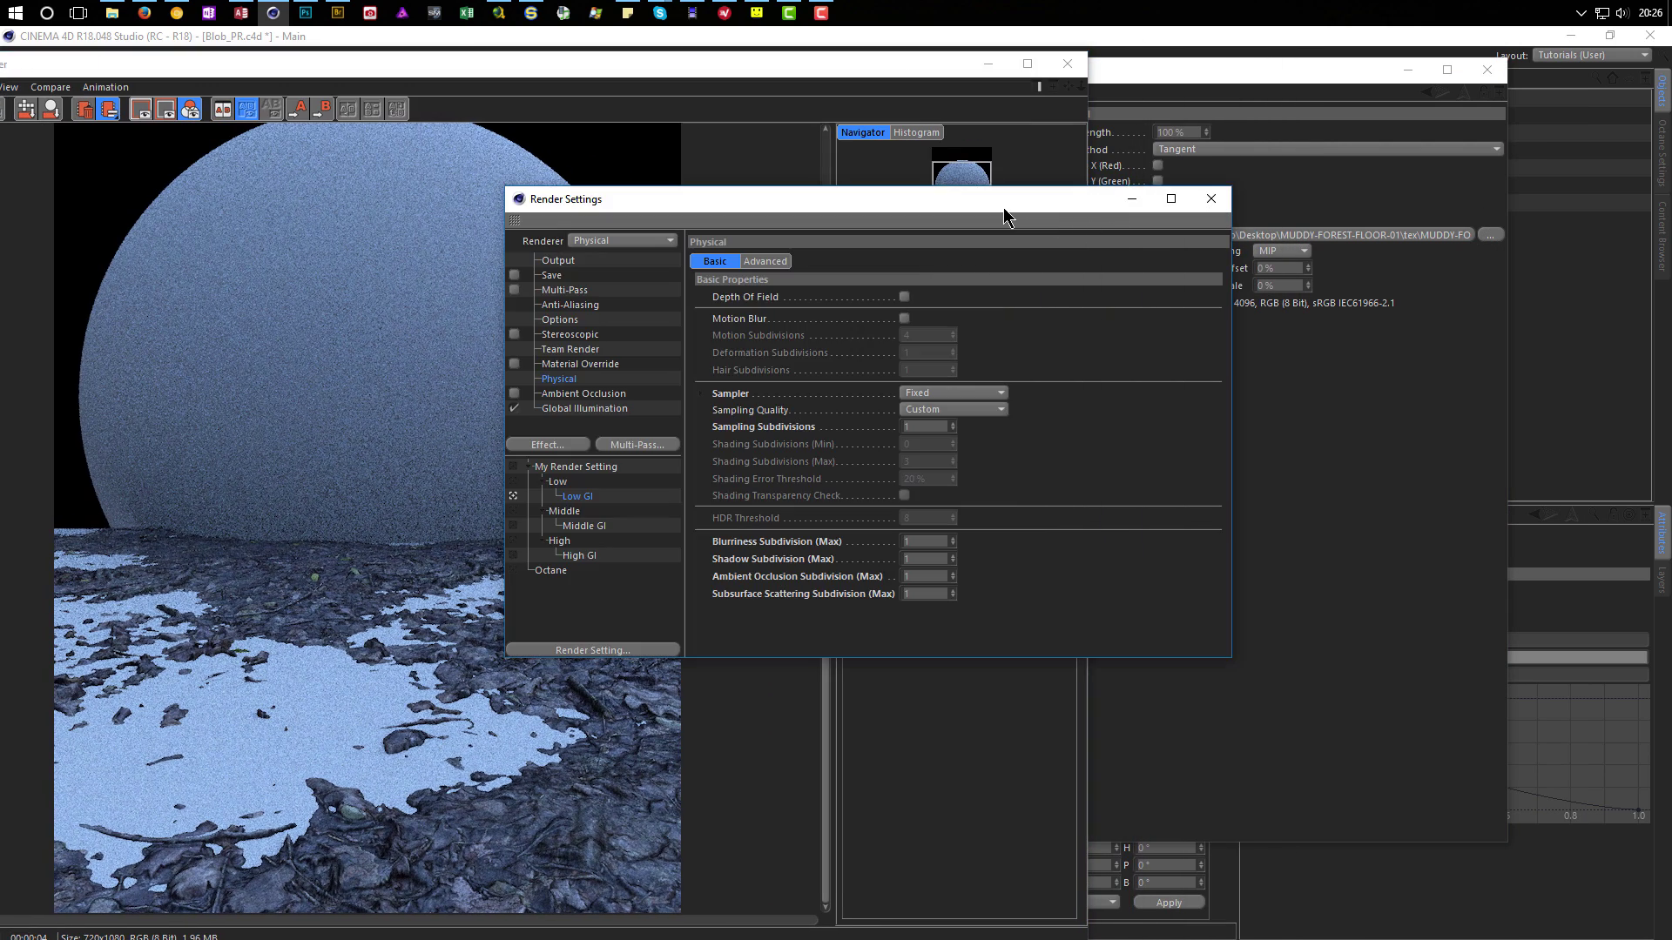
{"action": "left_click_drag", "start_coordinate": [1003, 207], "coordinate": [1296, 190]}
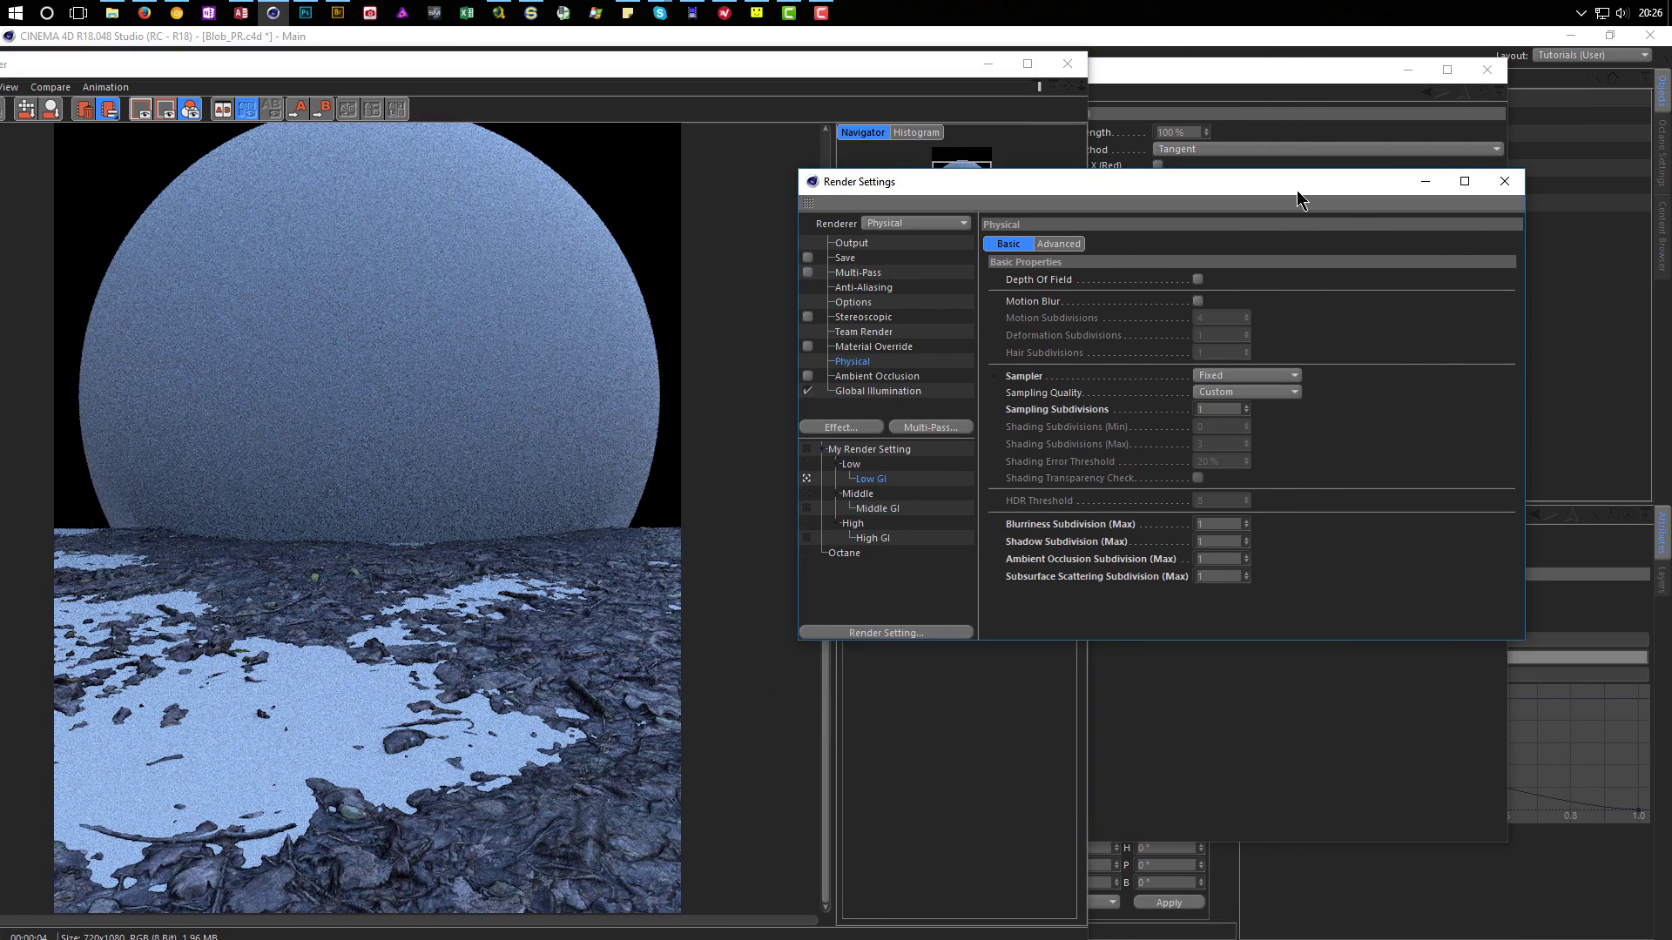
{"action": "left_click", "coordinate": [1516, 190]}
{"action": "left_click", "coordinate": [1184, 374]}
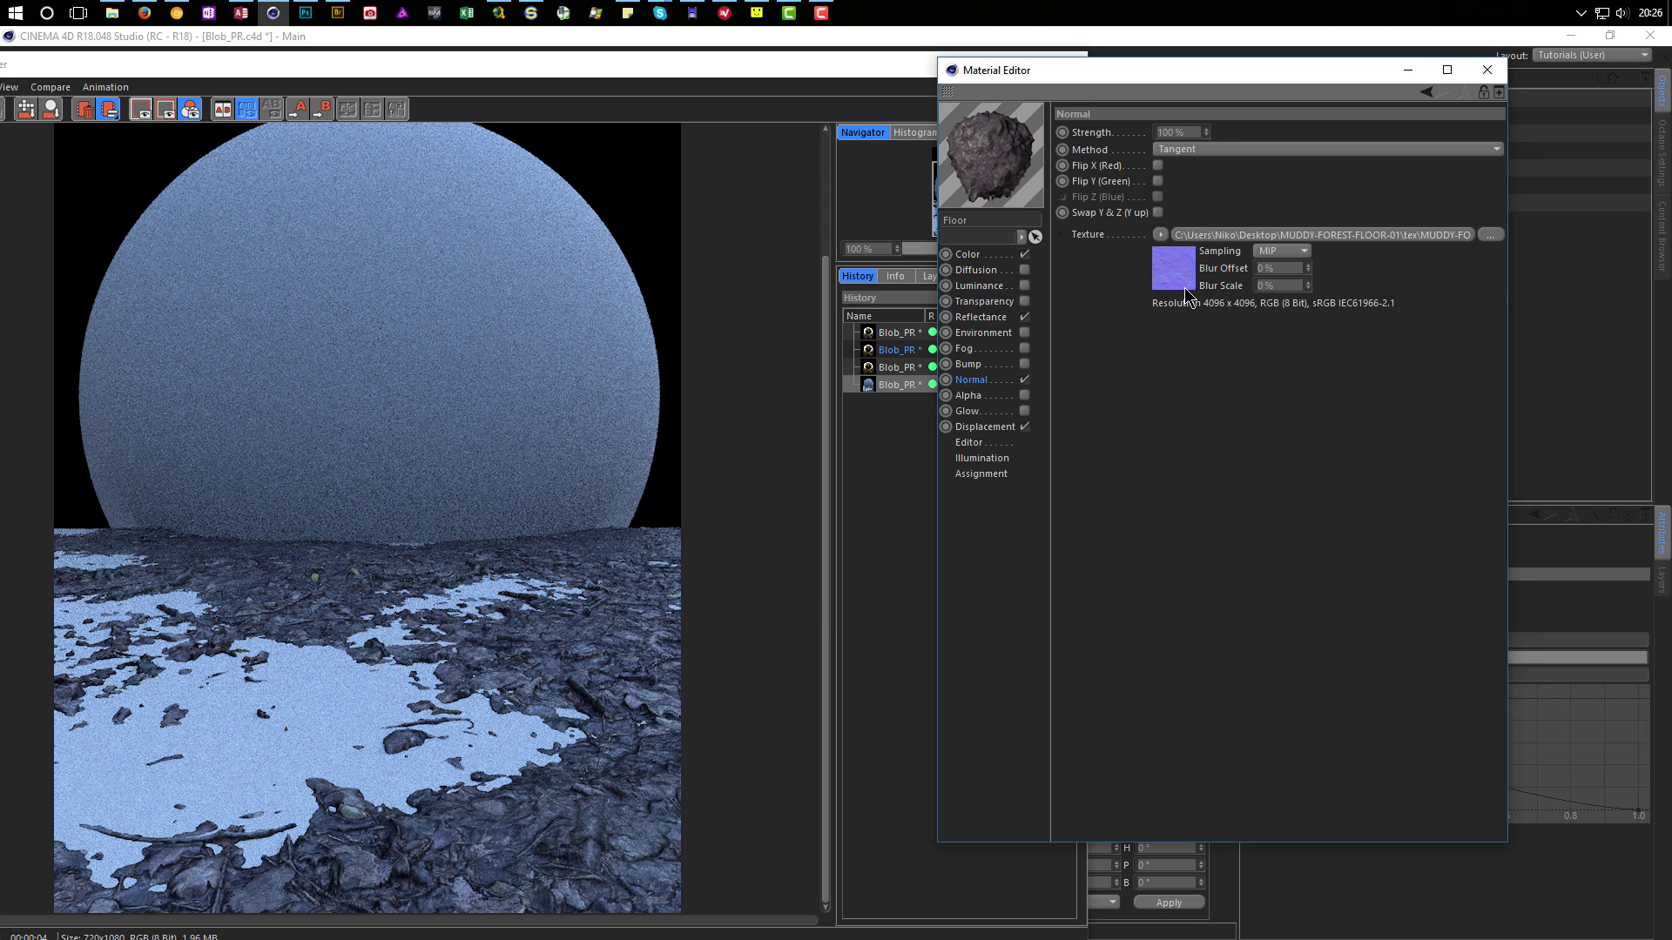
Disable the Floor material's Normal channel and render the scene to the Picture Viewer for comparison.
{"action": "left_click", "coordinate": [1023, 380]}
{"action": "key", "text": "shift+r"}
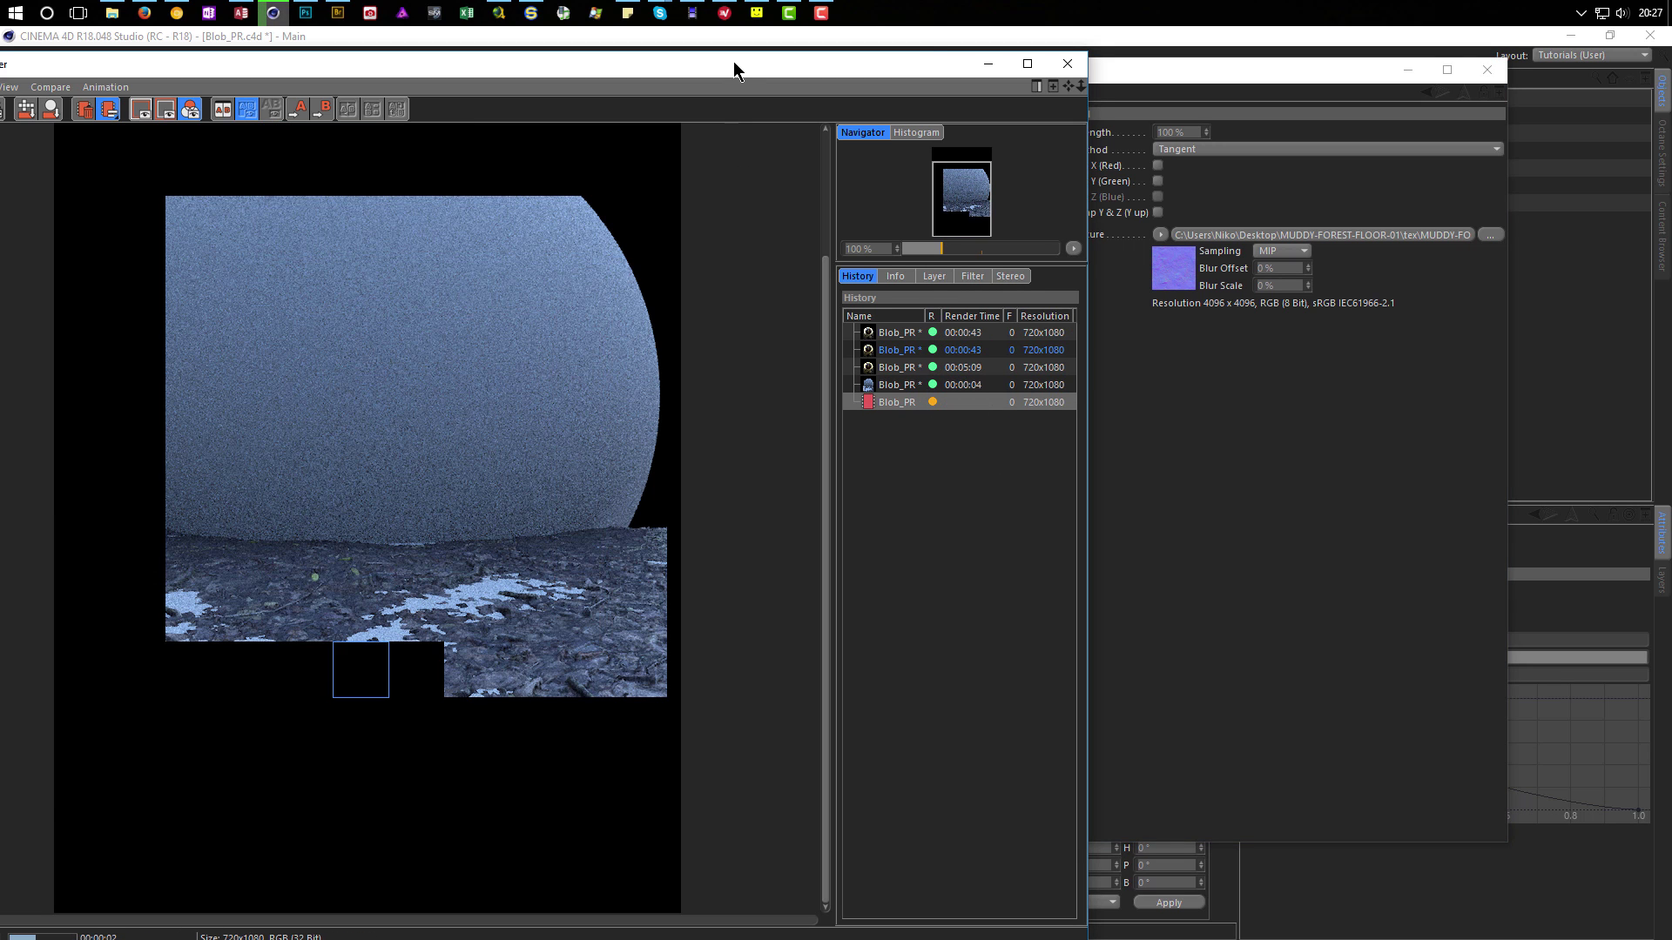
Compare the two most recent renders in the Picture Viewer history by switching repeatedly between them.
{"action": "left_click_drag", "start_coordinate": [734, 63], "coordinate": [892, 42]}
{"action": "left_click", "coordinate": [1050, 366]}
{"action": "left_click", "coordinate": [1052, 383]}
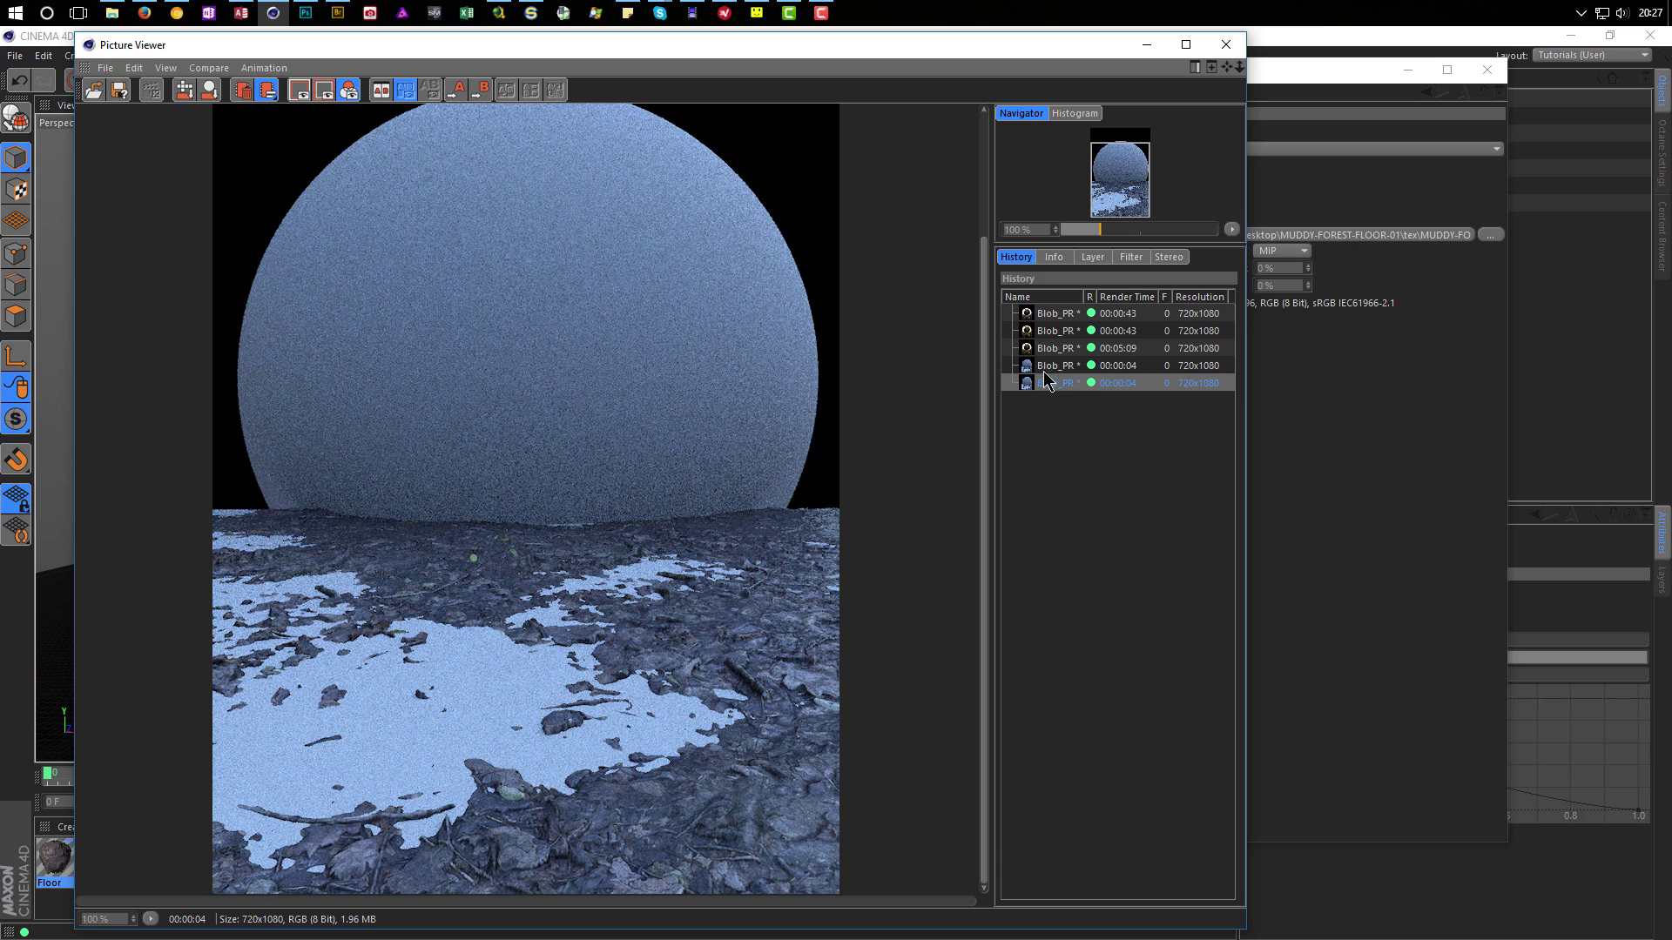
{"action": "left_click", "coordinate": [1049, 367]}
{"action": "left_click", "coordinate": [1051, 384]}
{"action": "left_click", "coordinate": [1050, 366]}
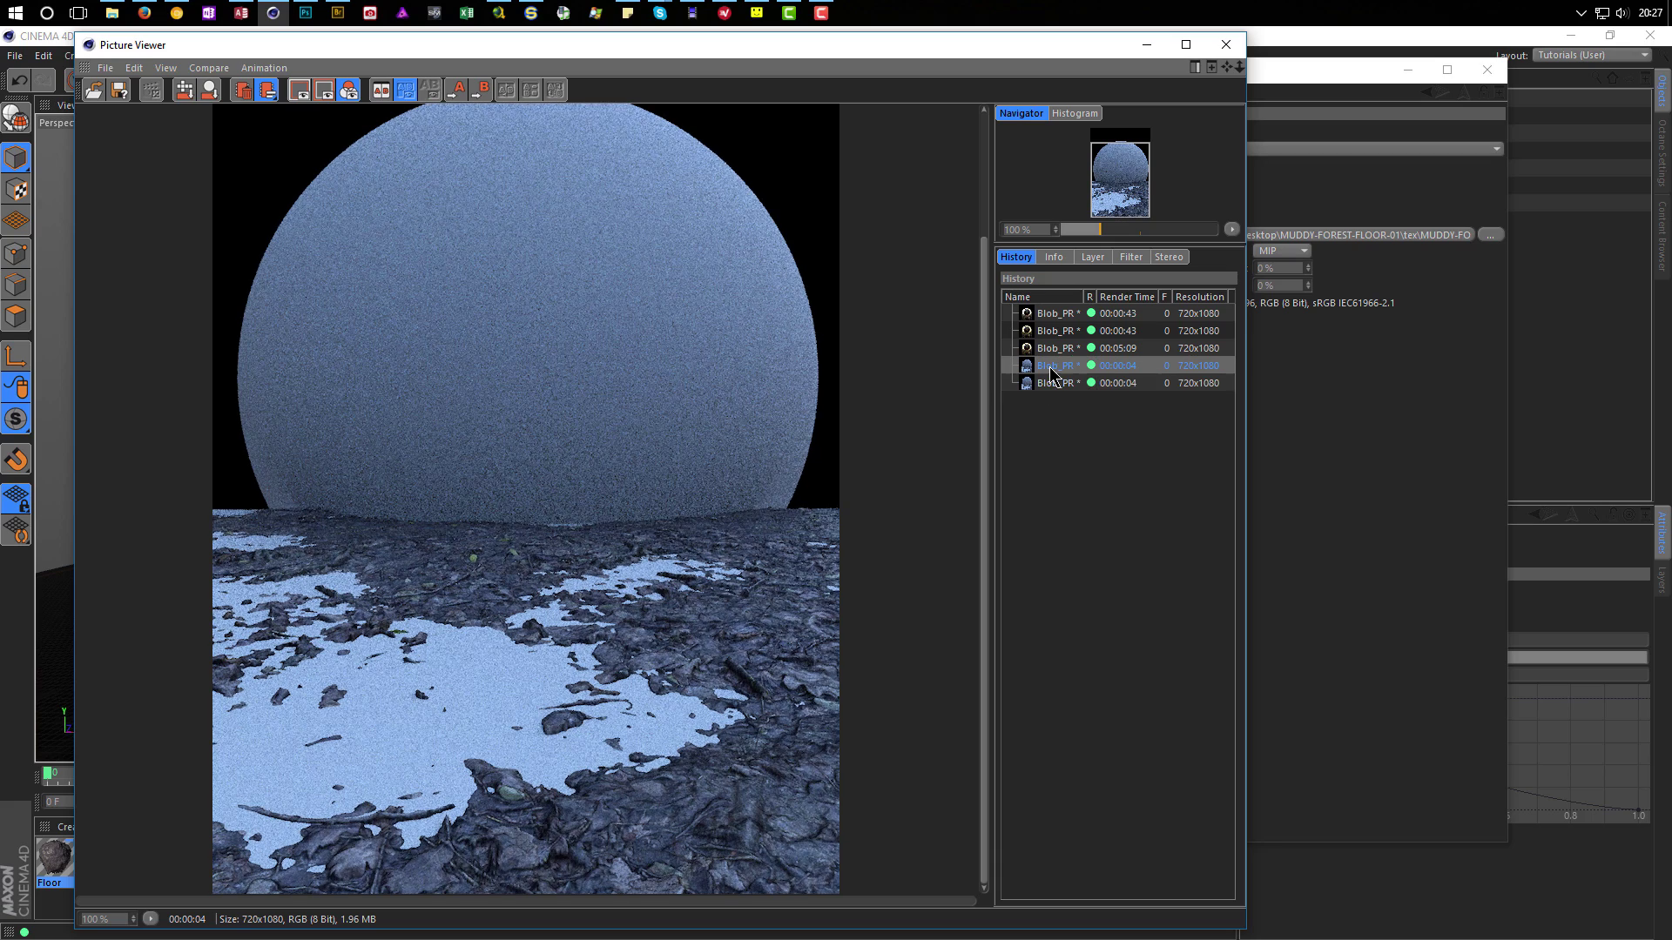
{"action": "left_click", "coordinate": [1051, 384]}
{"action": "left_click", "coordinate": [1052, 368]}
{"action": "left_click", "coordinate": [1052, 384]}
{"action": "left_click", "coordinate": [1051, 369]}
Enable Round Geometry in the Floor material's displacement, turn on its Normal channel, and render to the Picture Viewer.
{"action": "left_click", "coordinate": [1268, 379]}
{"action": "left_click", "coordinate": [986, 427]}
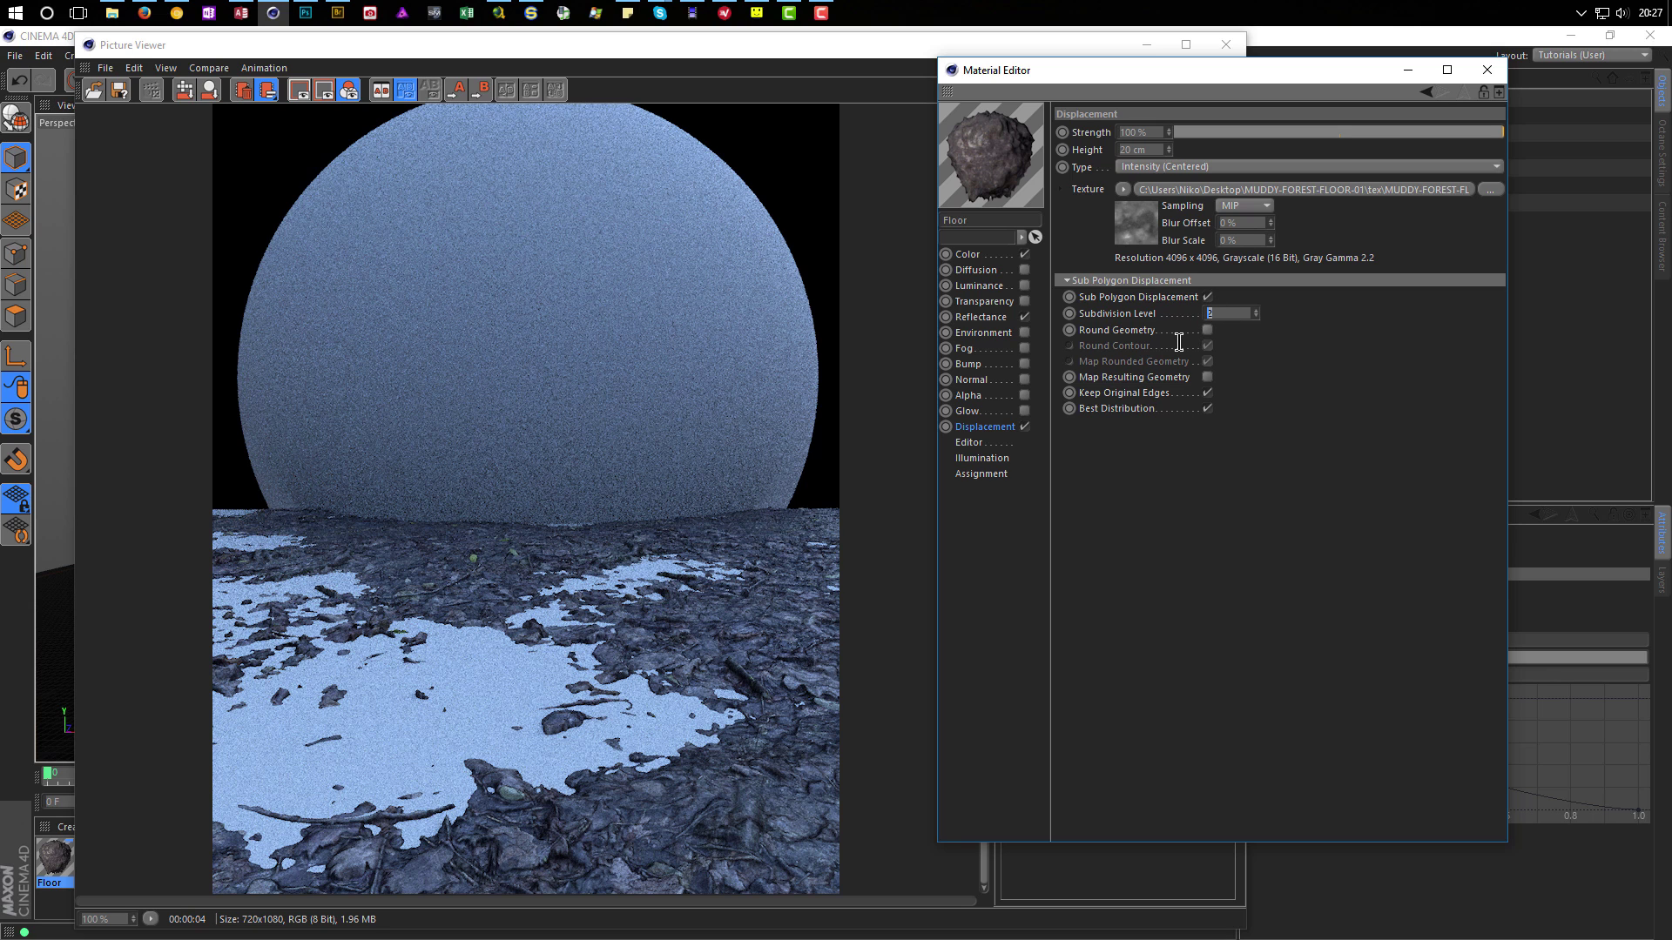
{"action": "left_click", "coordinate": [1149, 428]}
{"action": "left_click", "coordinate": [1206, 330]}
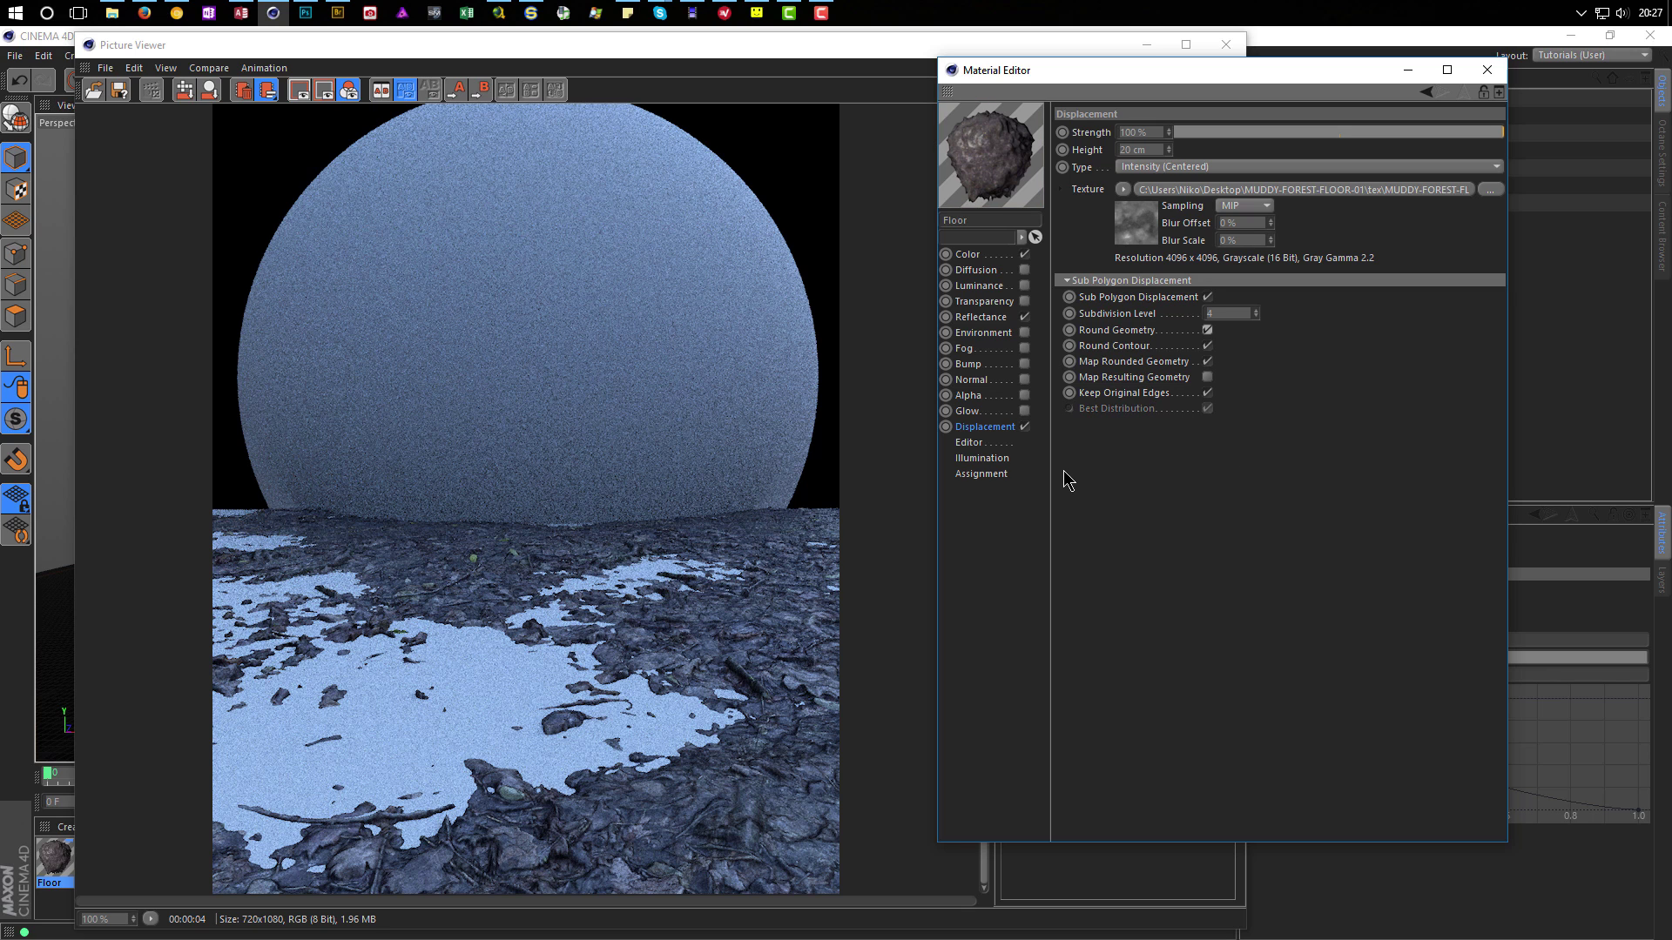
{"action": "left_click", "coordinate": [1024, 380]}
{"action": "key", "text": "shift+r"}
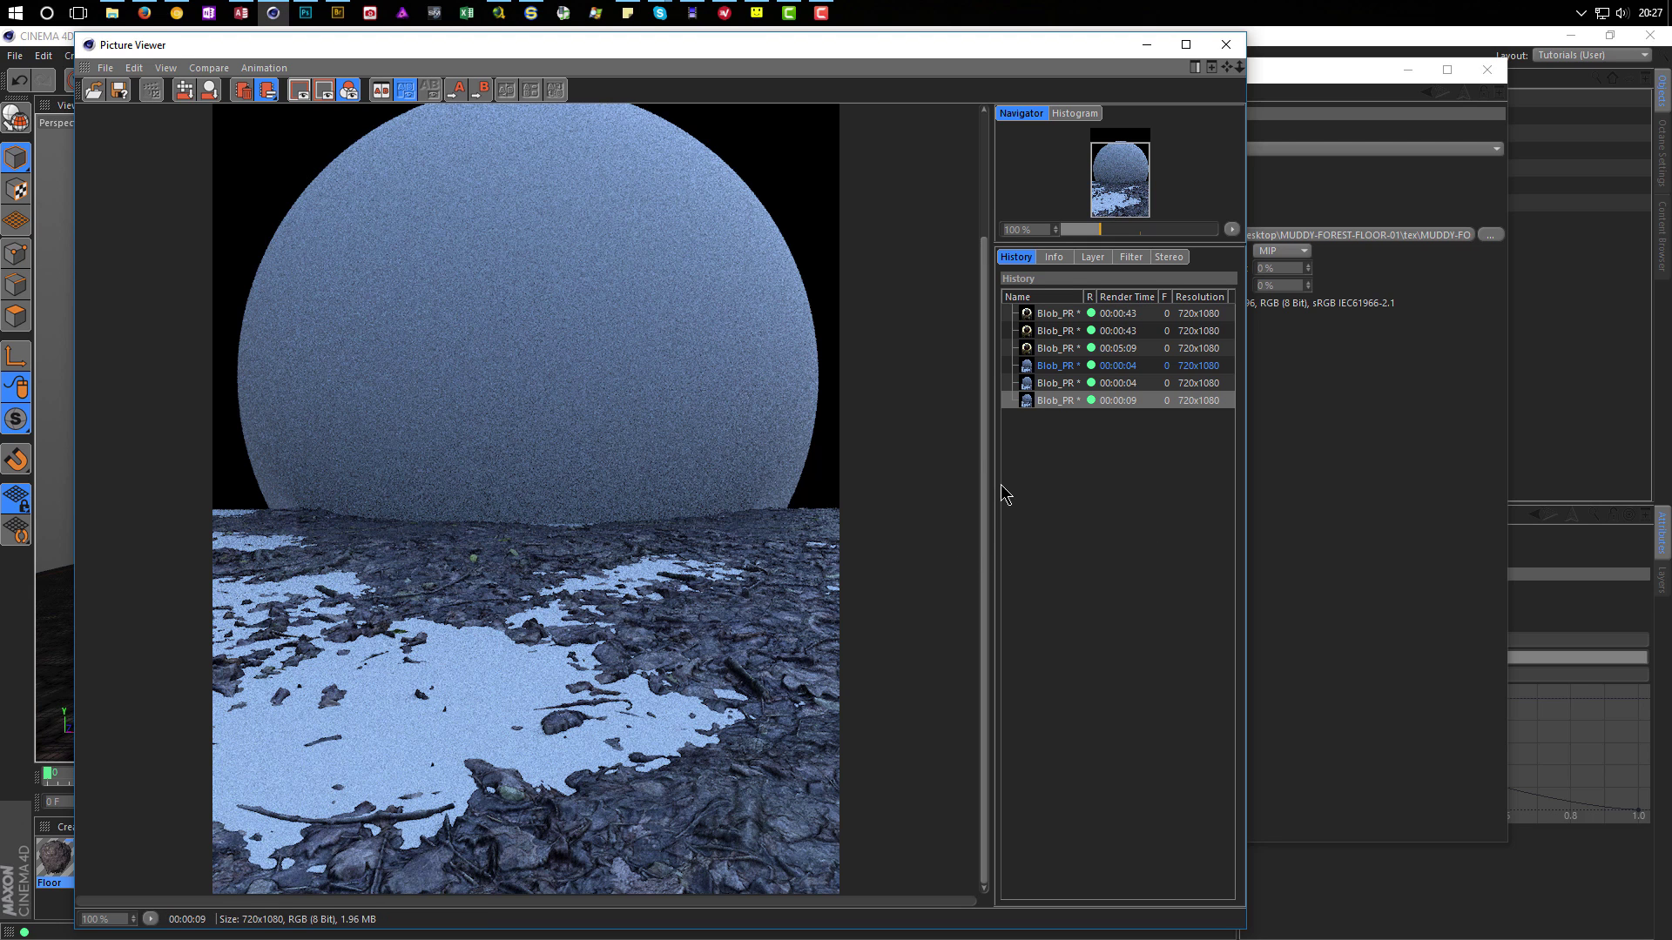
Compare the newest render with the fourth render in the history by alternating between the two.
{"action": "left_click", "coordinate": [1054, 370]}
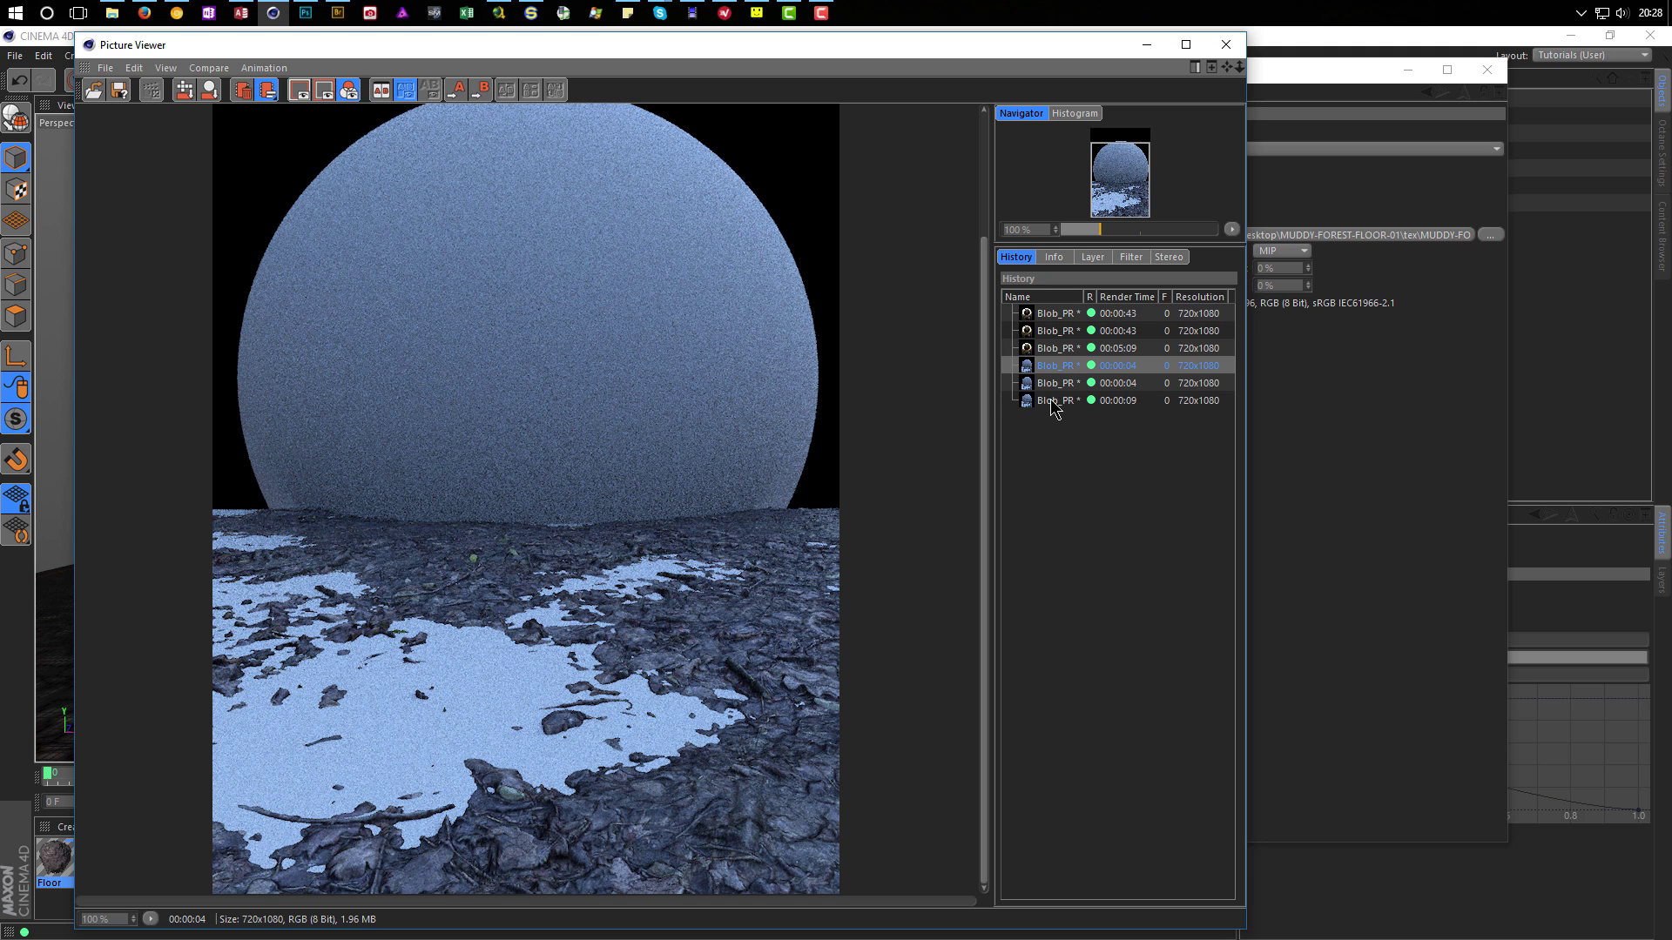
{"action": "left_click", "coordinate": [1054, 402]}
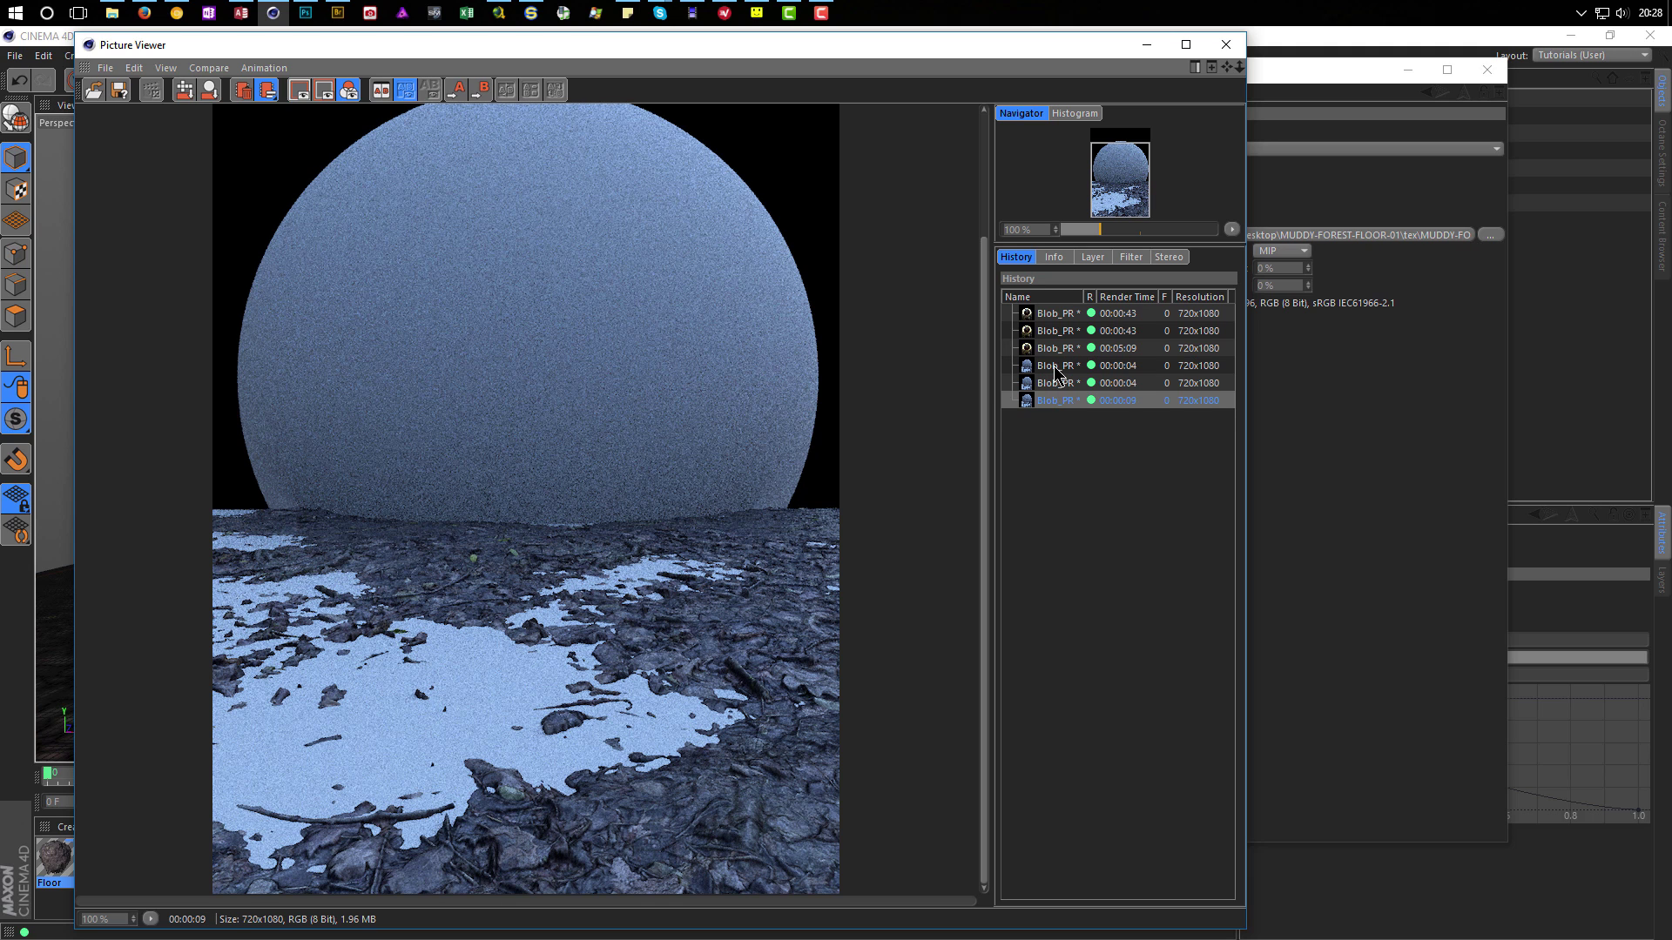
{"action": "left_click", "coordinate": [1054, 366]}
{"action": "left_click", "coordinate": [1054, 402]}
{"action": "left_click", "coordinate": [1054, 367]}
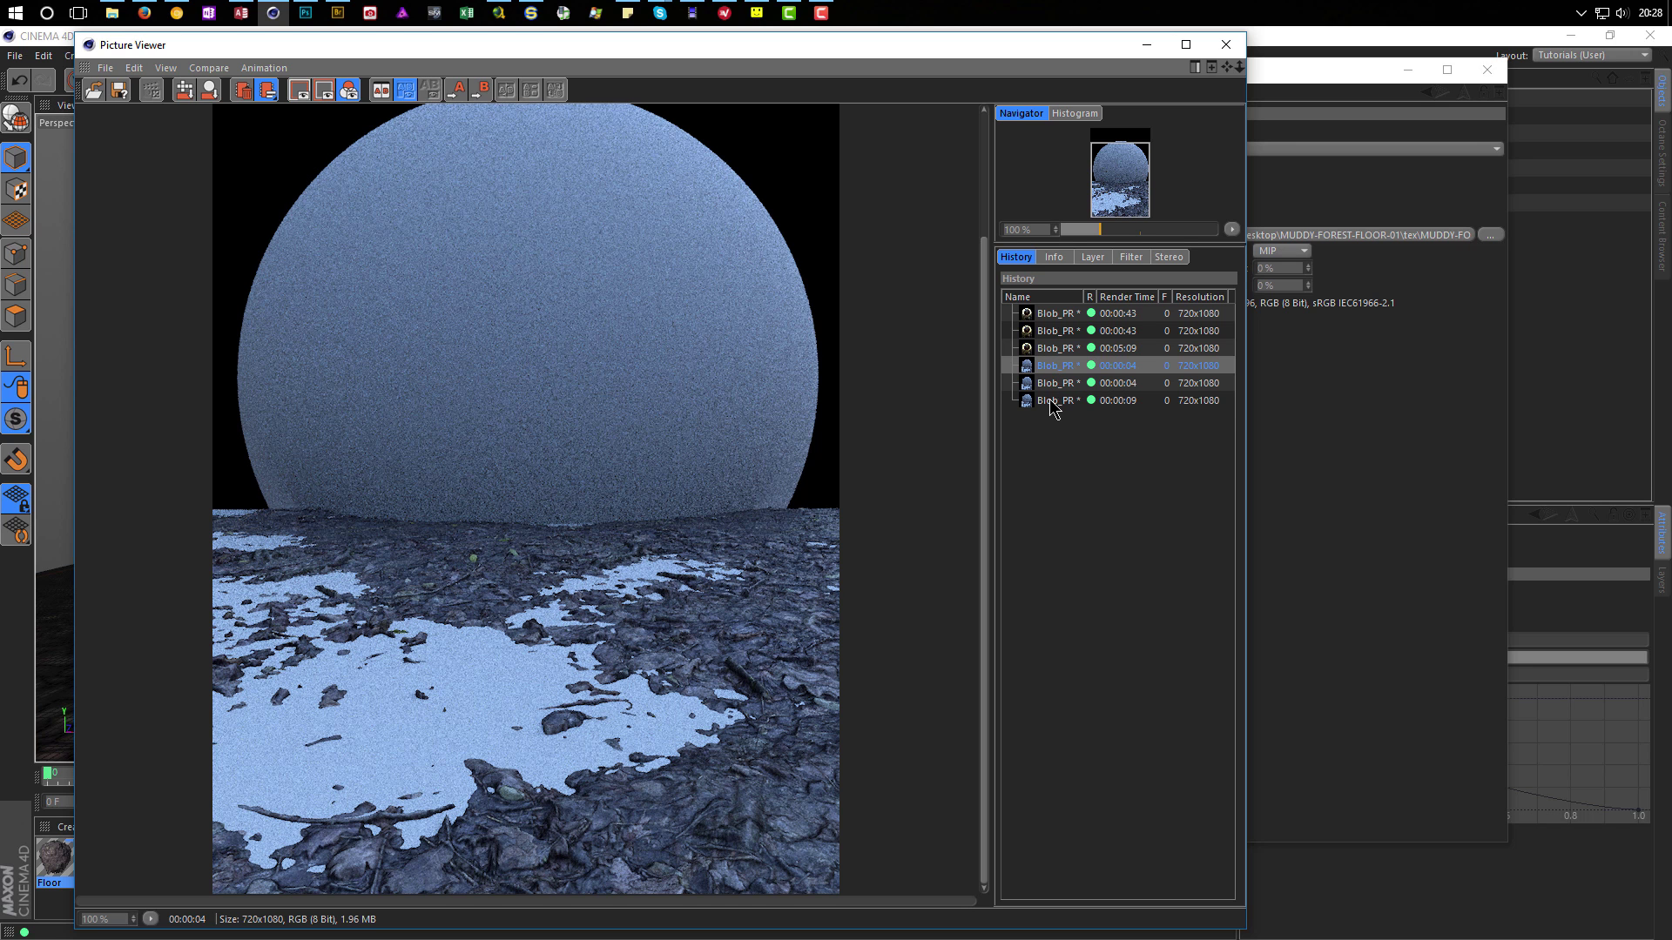
{"action": "left_click", "coordinate": [1052, 402]}
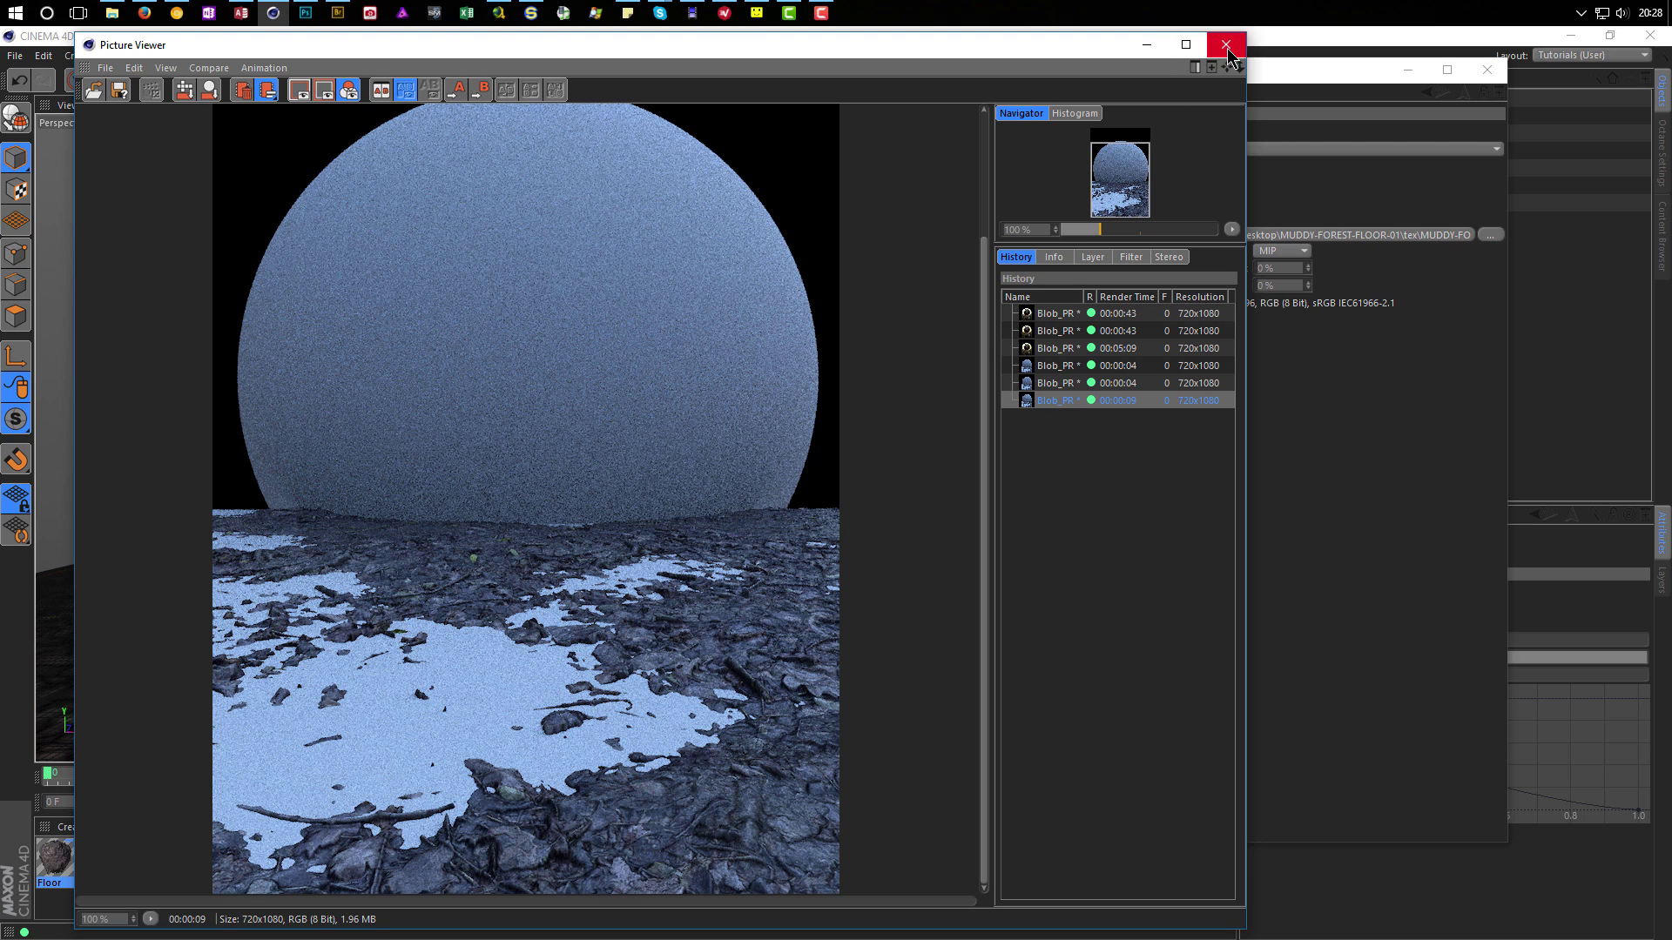
Set the Floor material's Sub Polygon Displacement subdivision level to 2.
{"action": "left_click", "coordinate": [1293, 302]}
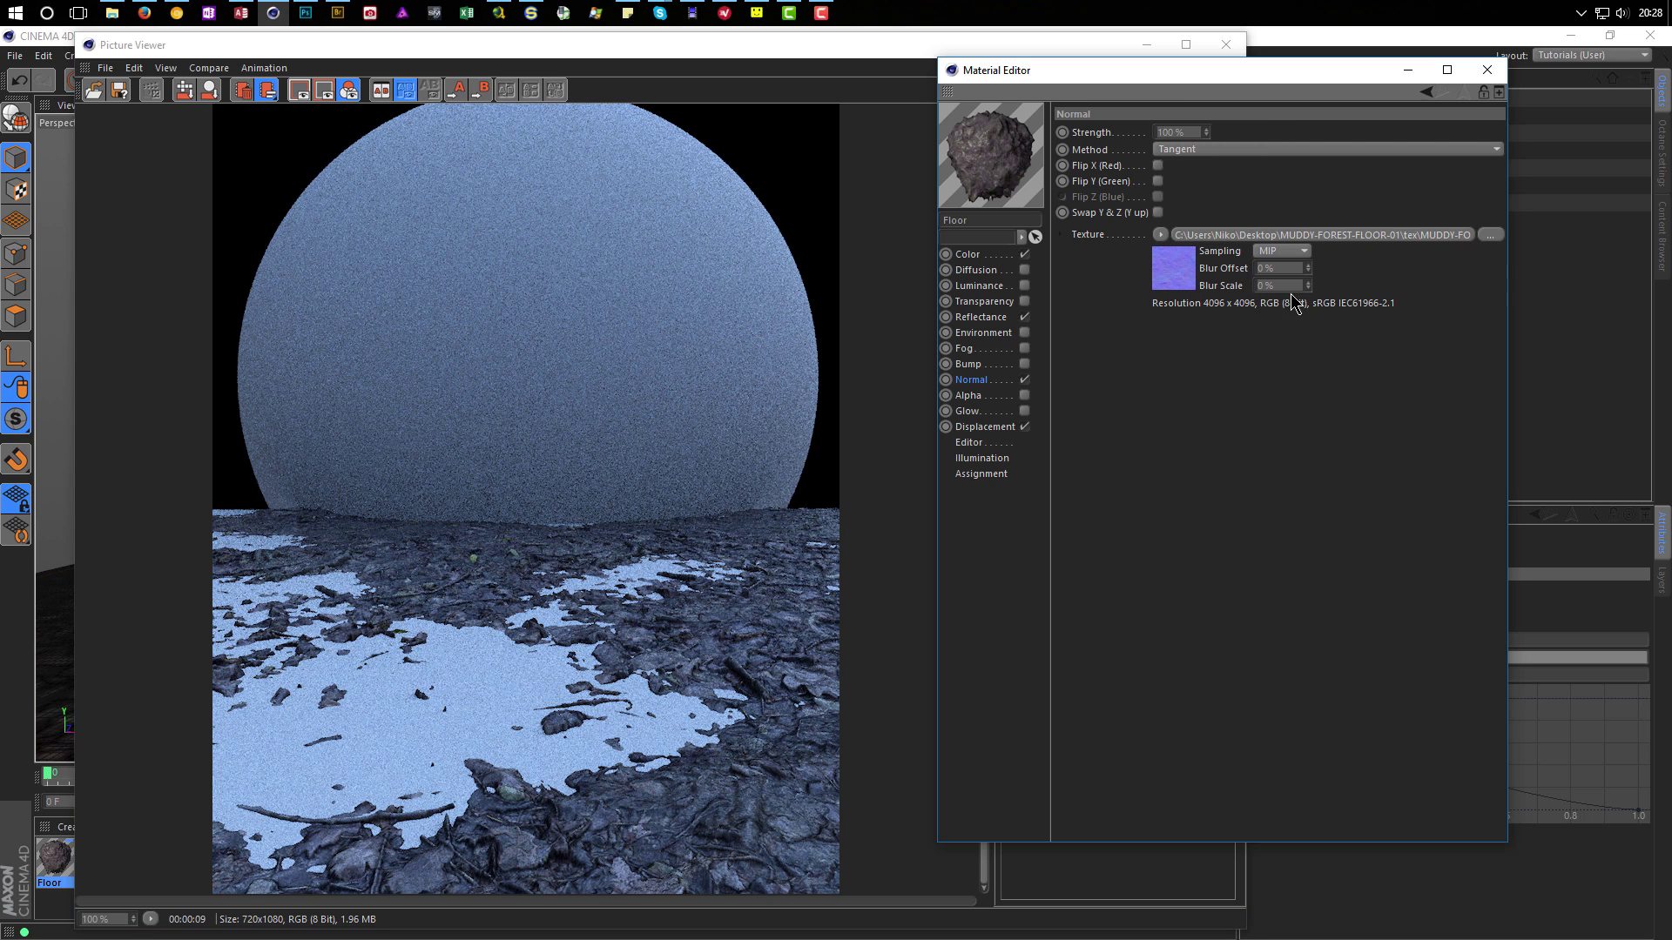
{"action": "left_click", "coordinate": [986, 426]}
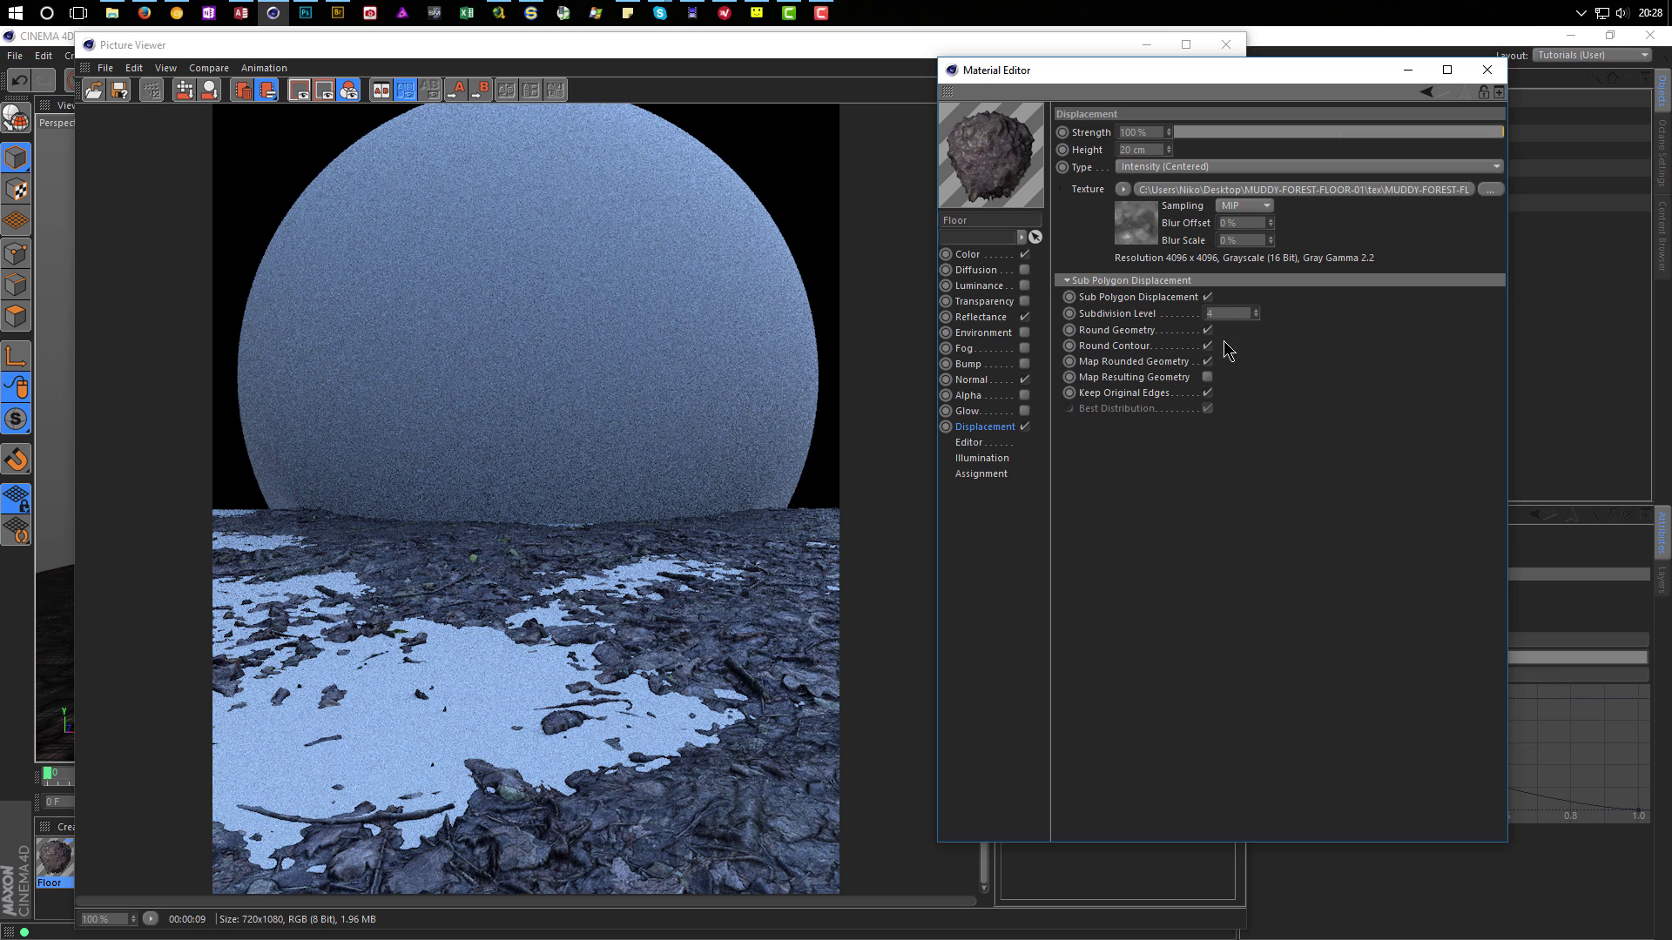
{"action": "type", "text": "2"}
{"action": "key", "text": "Return"}
Examine the earlier full render of the blob against the latest floor render, and close the Picture Viewer.
{"action": "left_click", "coordinate": [901, 57]}
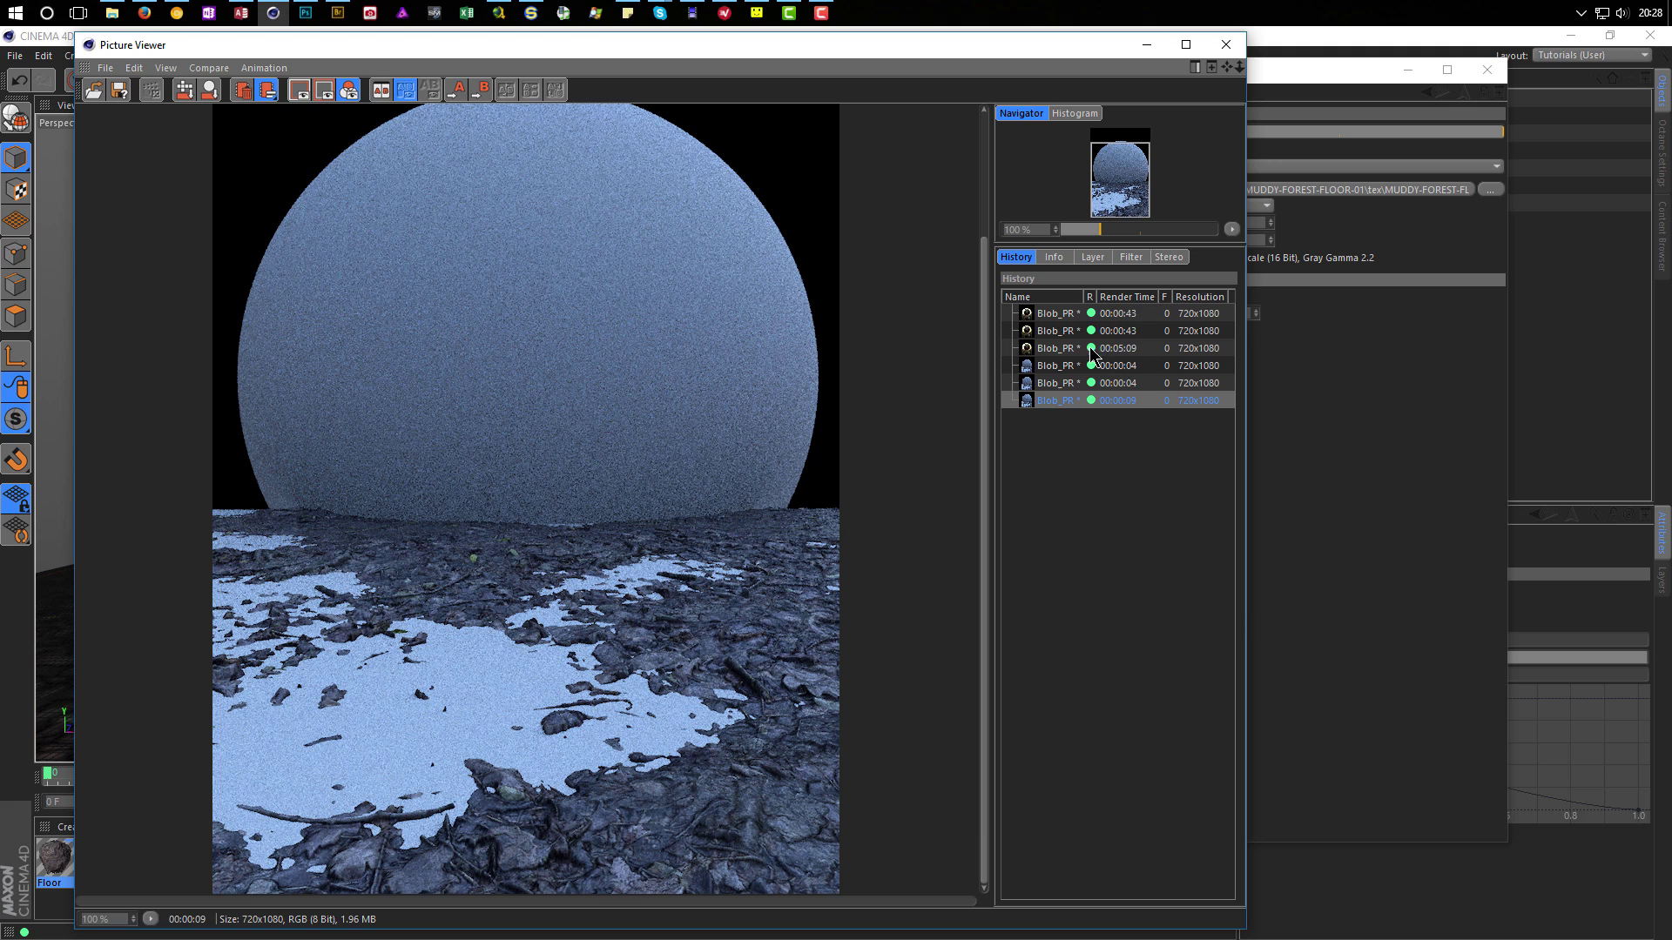
{"action": "left_click", "coordinate": [1057, 349]}
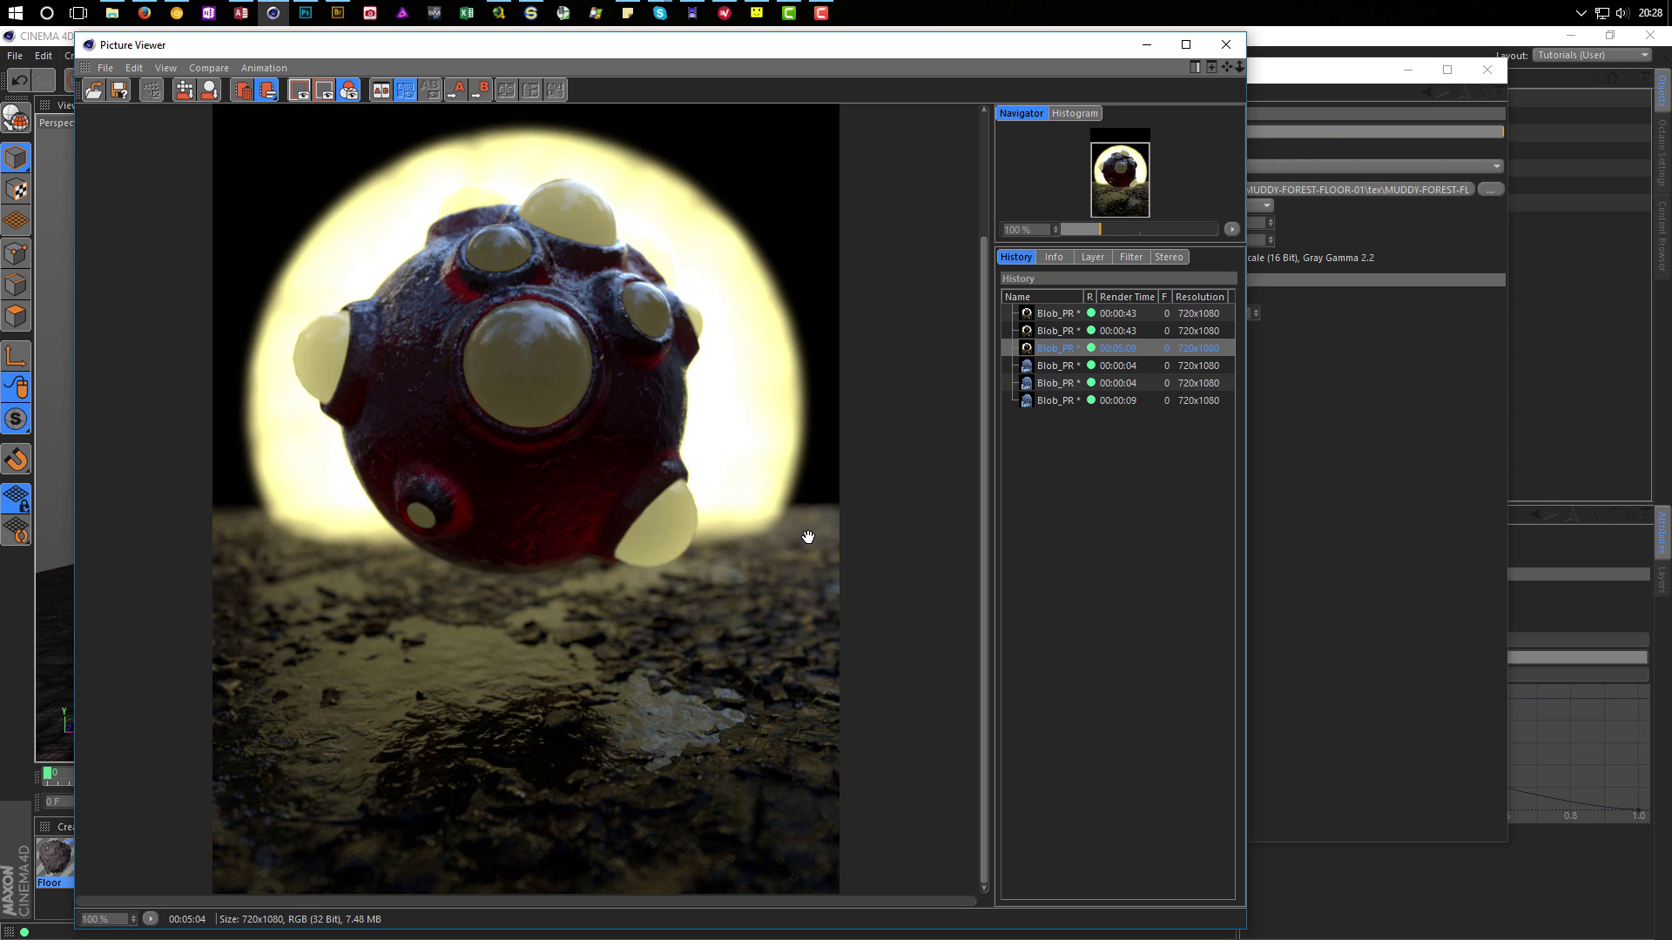
{"action": "left_click", "coordinate": [1079, 387]}
{"action": "left_click", "coordinate": [1078, 400]}
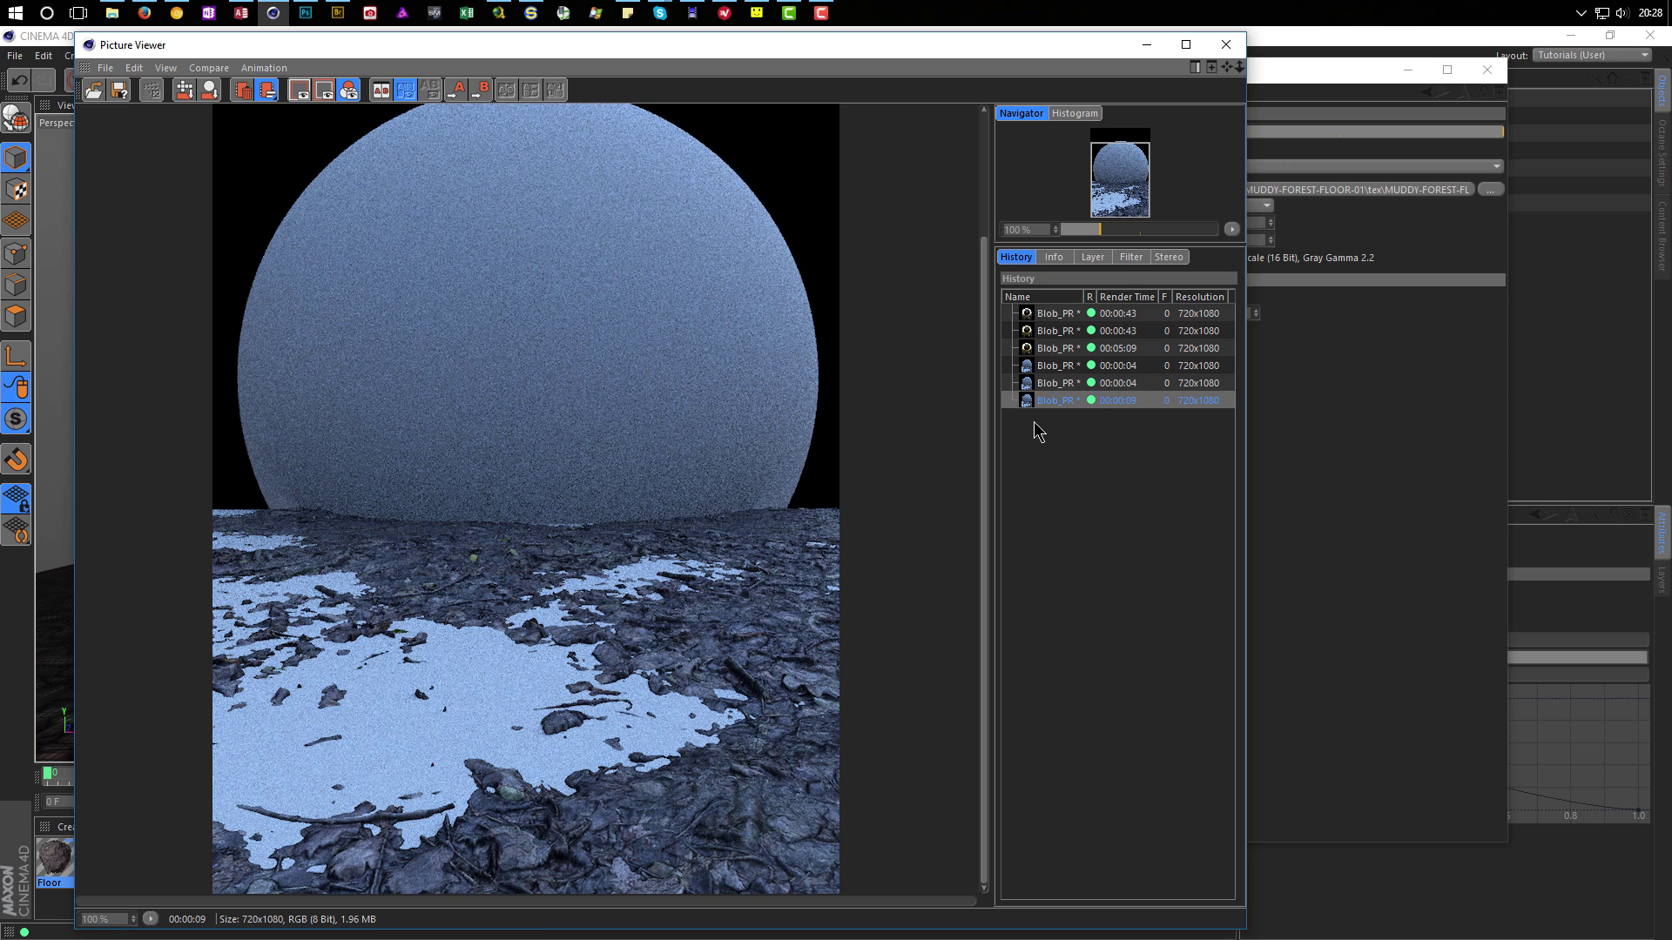
{"action": "left_click", "coordinate": [1227, 45]}
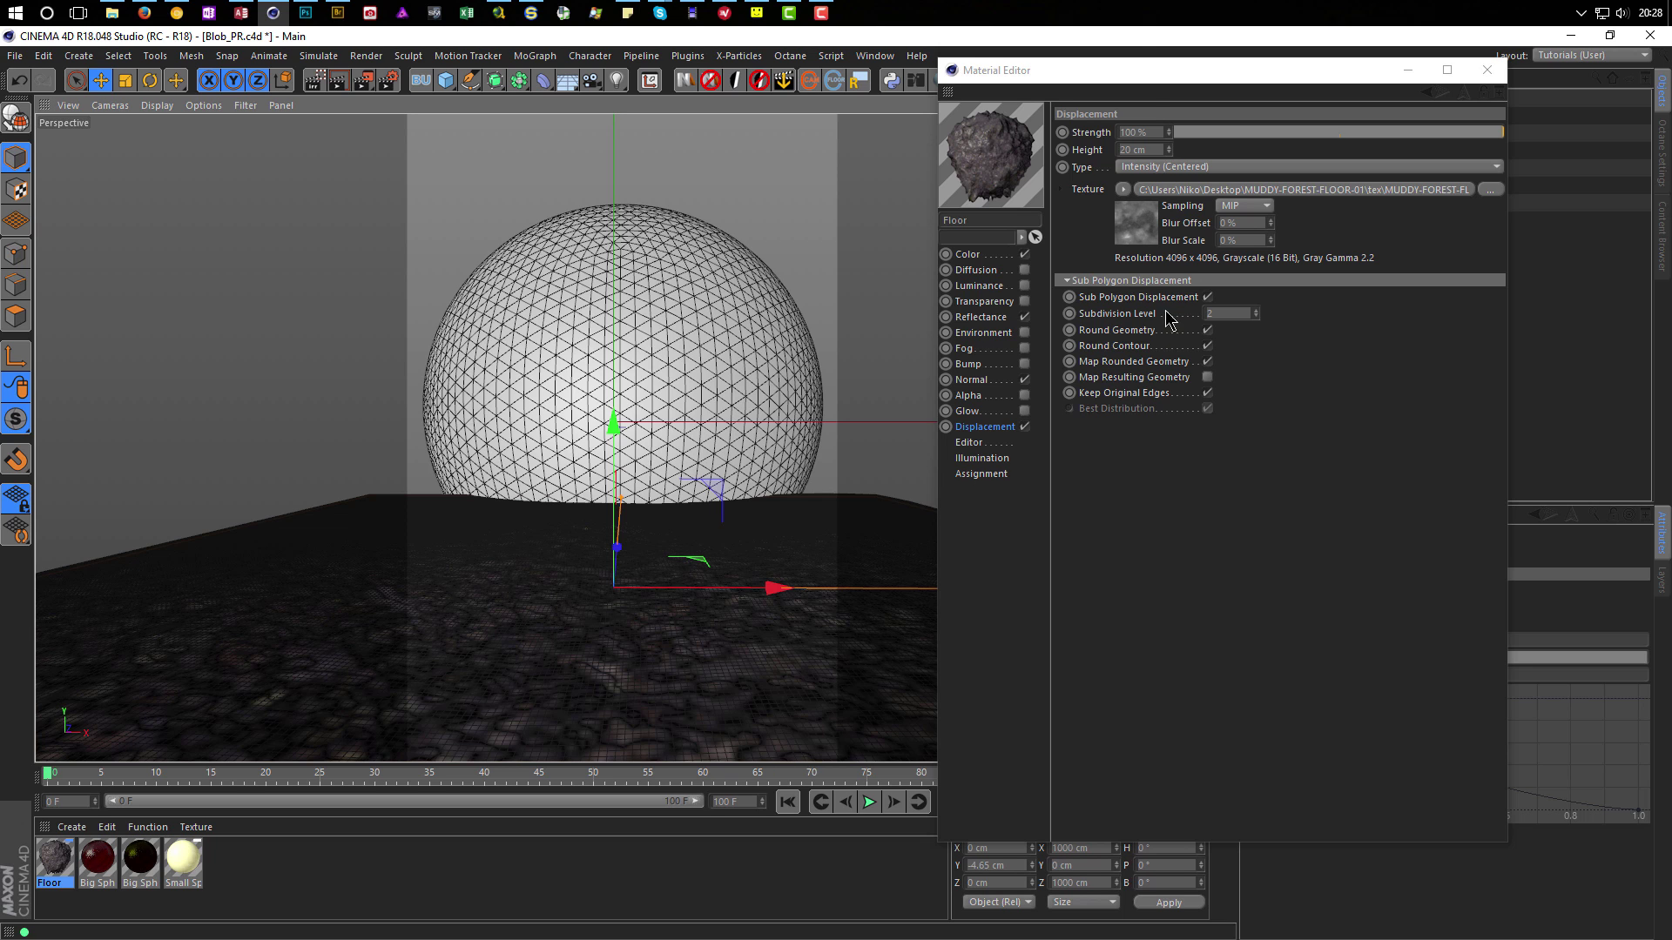
Enable the Floor material's Bump channel and load MUDDY-FOREST-FLOOR-01_BUMP_4k.jpg as its texture without copying it to the project location.
{"action": "left_click_drag", "start_coordinate": [1141, 71], "coordinate": [1089, 95]}
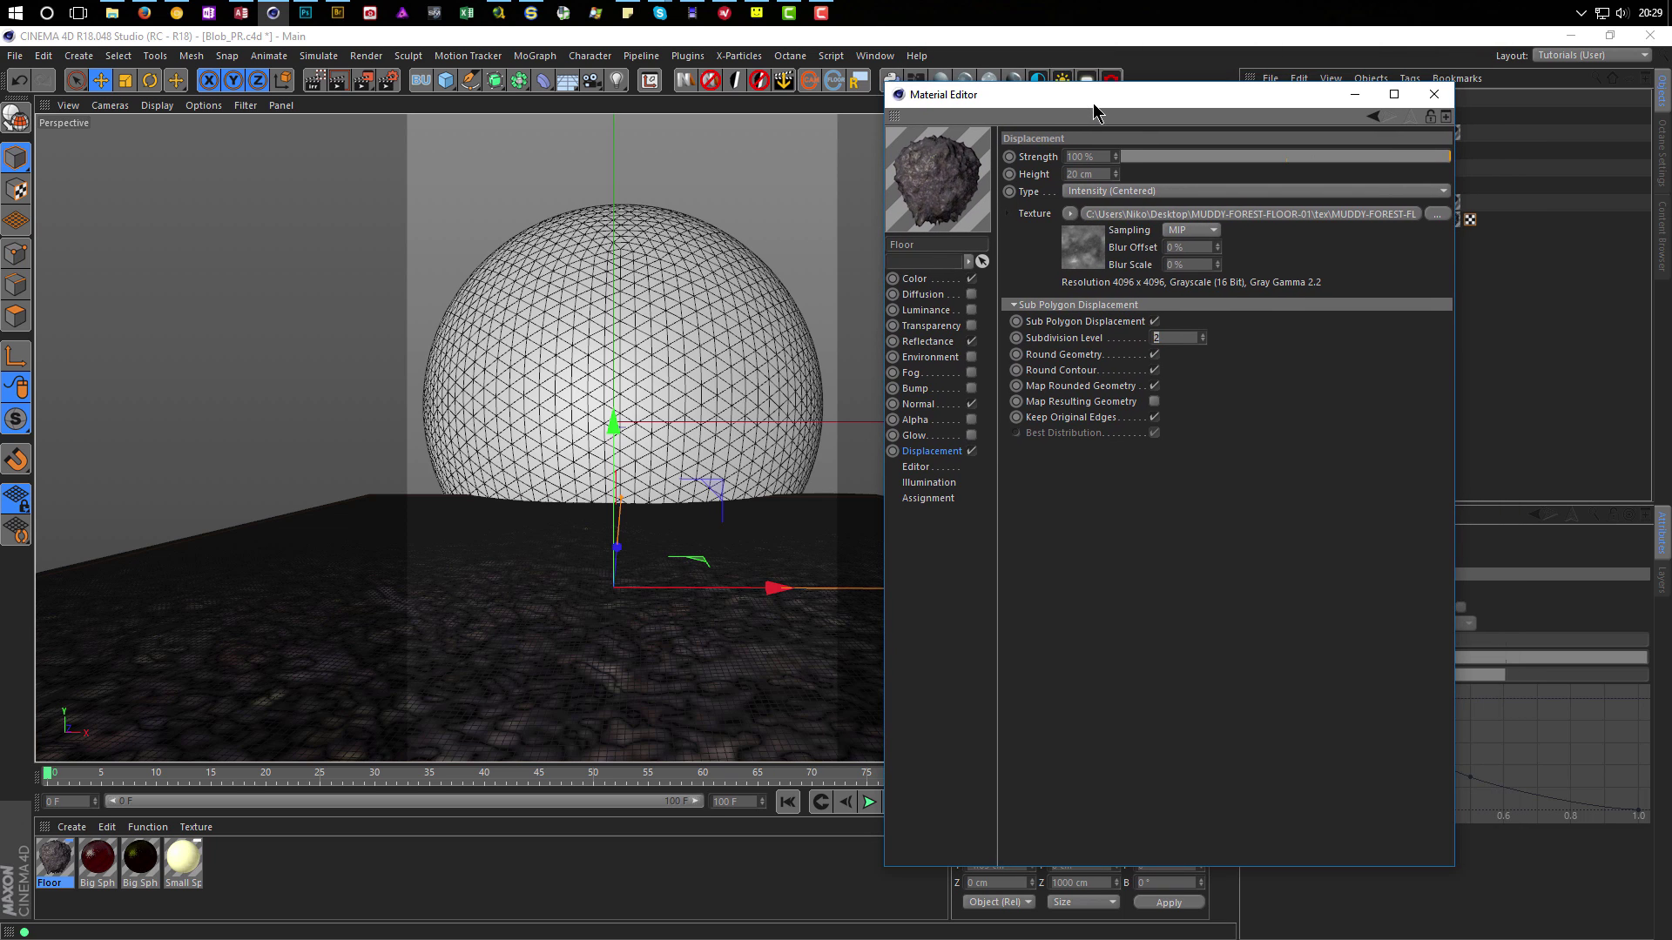
{"action": "left_click", "coordinate": [939, 450]}
{"action": "left_click", "coordinate": [929, 389]}
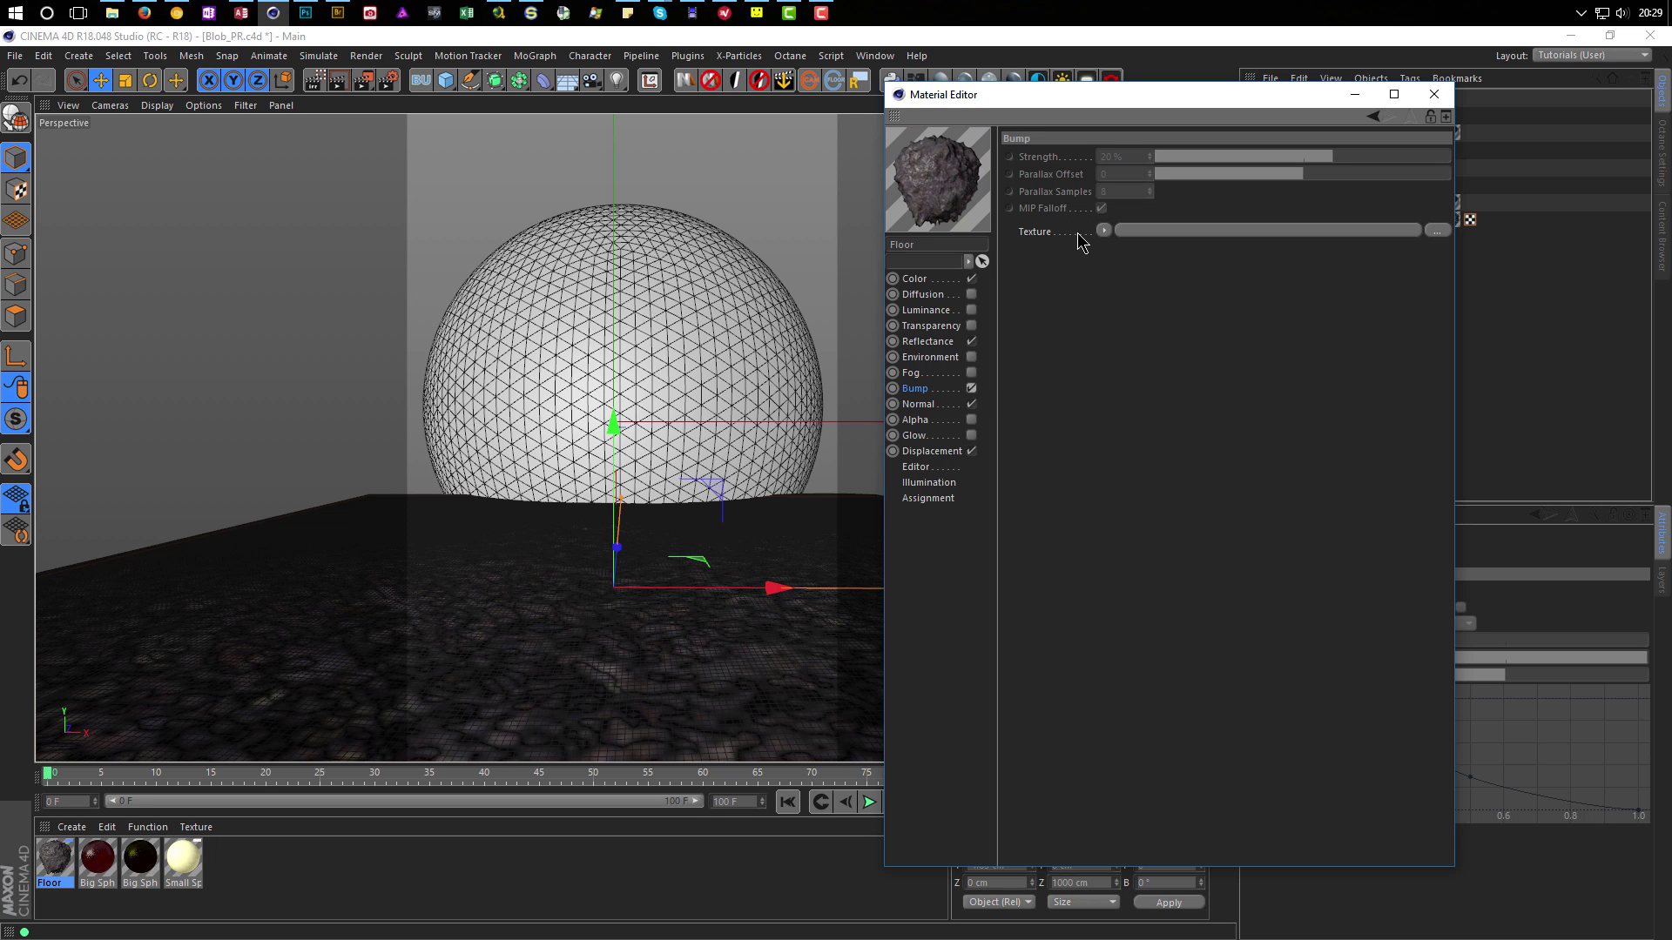
{"action": "left_click", "coordinate": [1436, 231]}
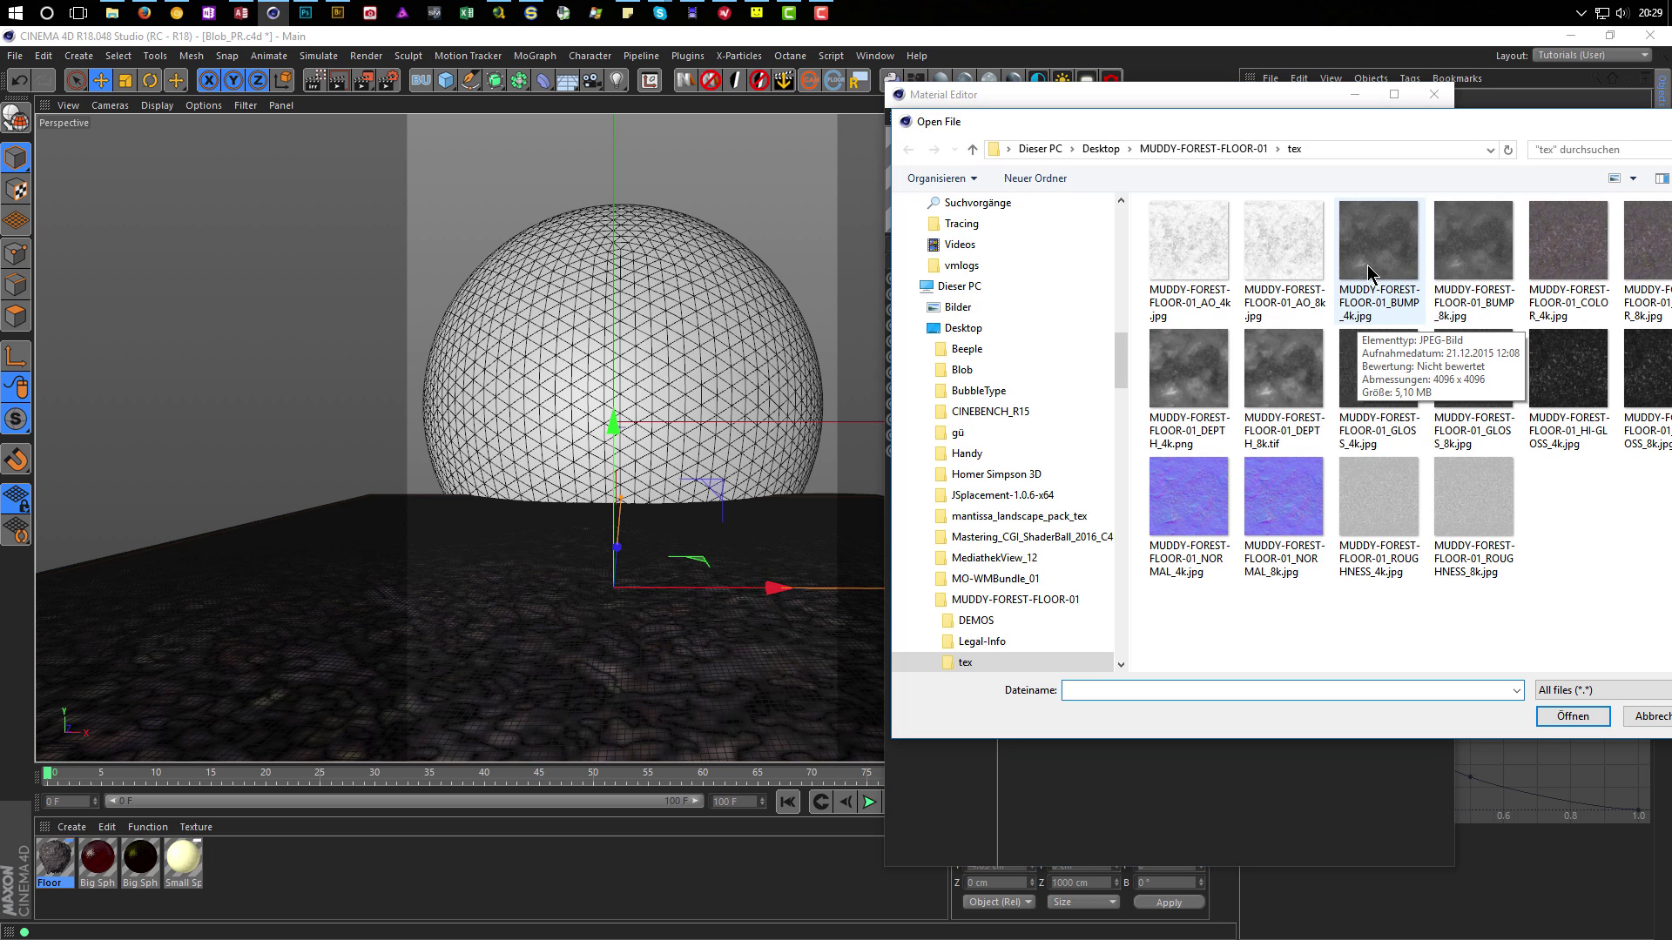
{"action": "double_click", "coordinate": [1365, 264]}
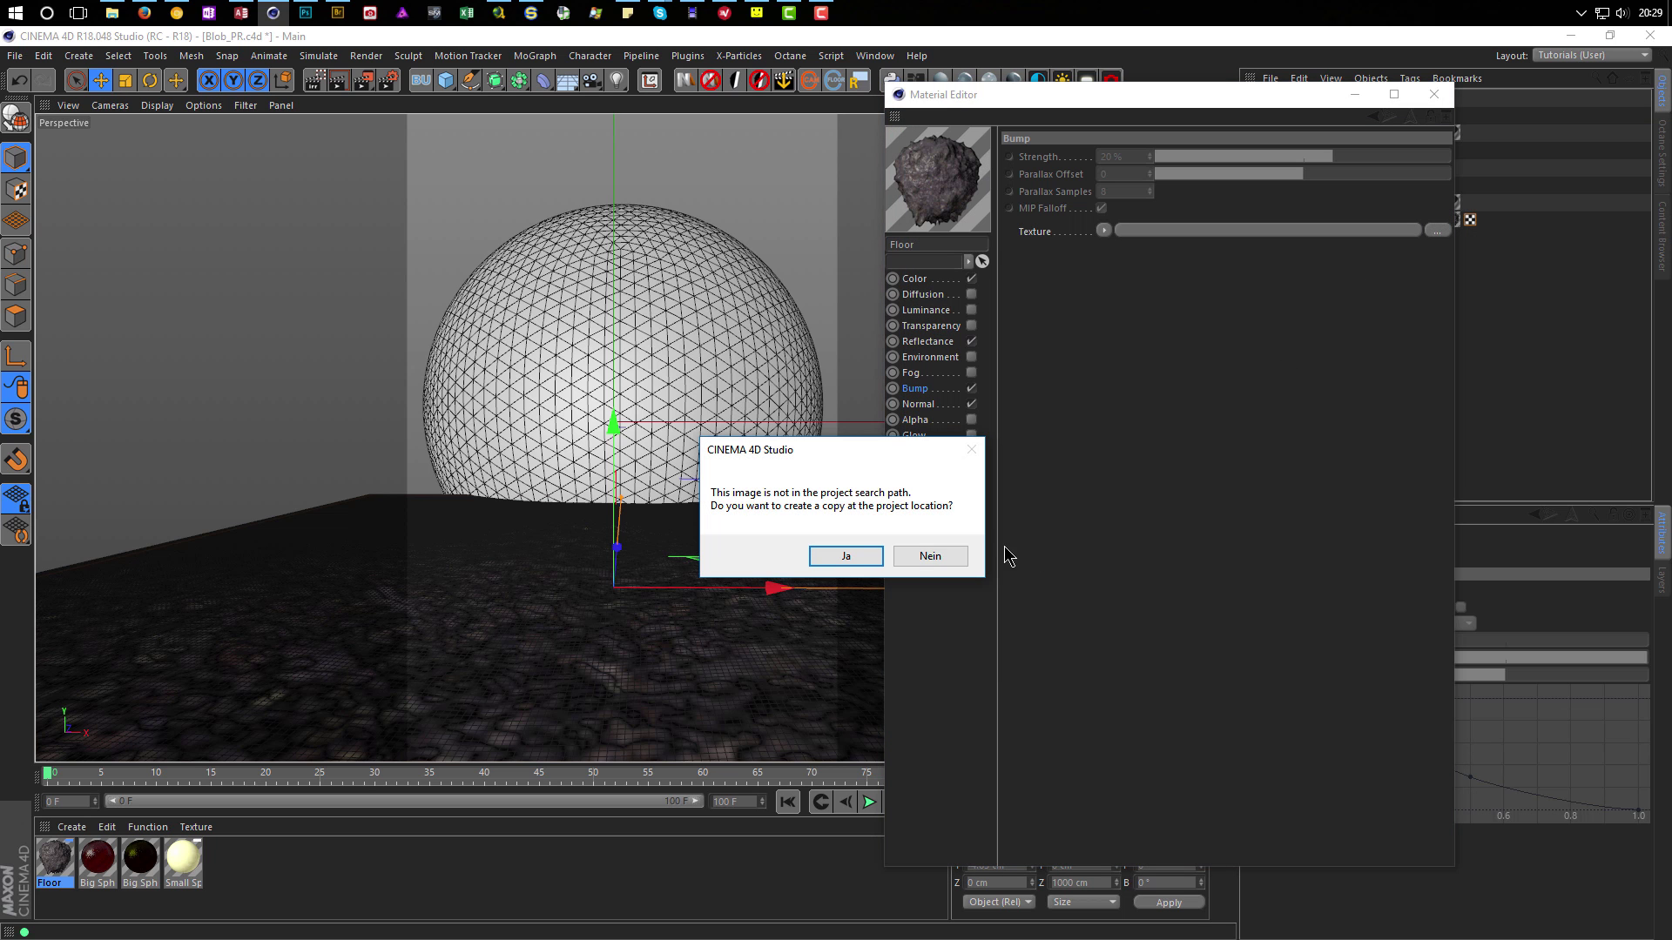
{"action": "left_click", "coordinate": [930, 558]}
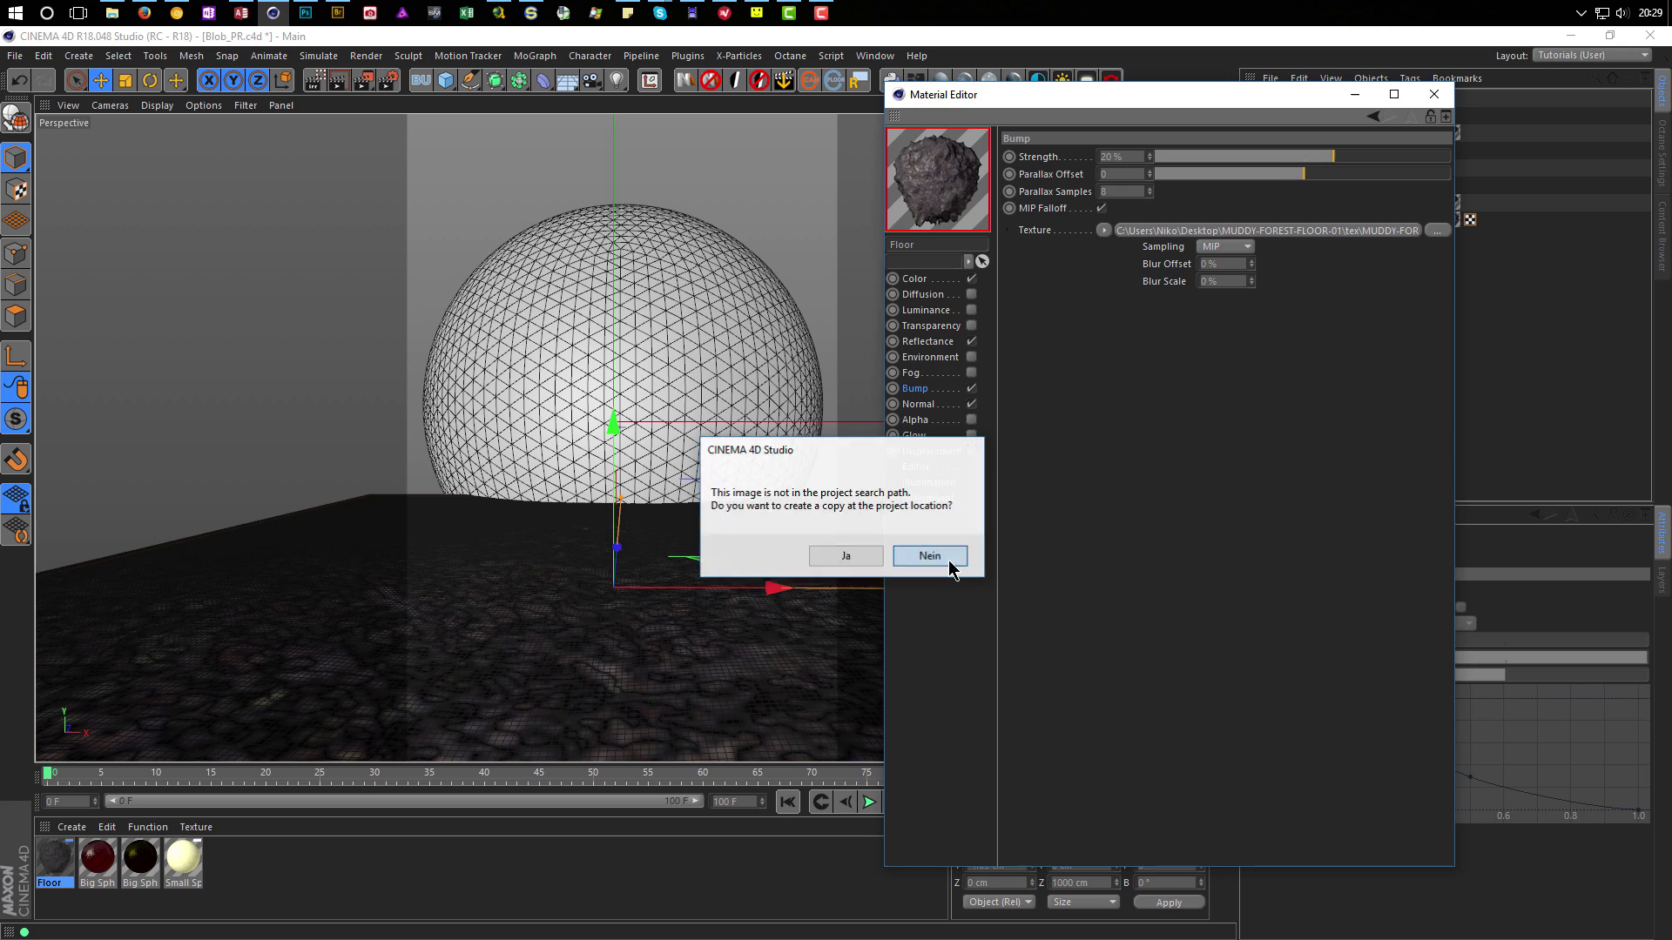
Set the bump strength to 100% and render the scene to the Picture Viewer.
{"action": "left_click", "coordinate": [1128, 156]}
{"action": "type", "text": "100"}
{"action": "key", "text": "Return"}
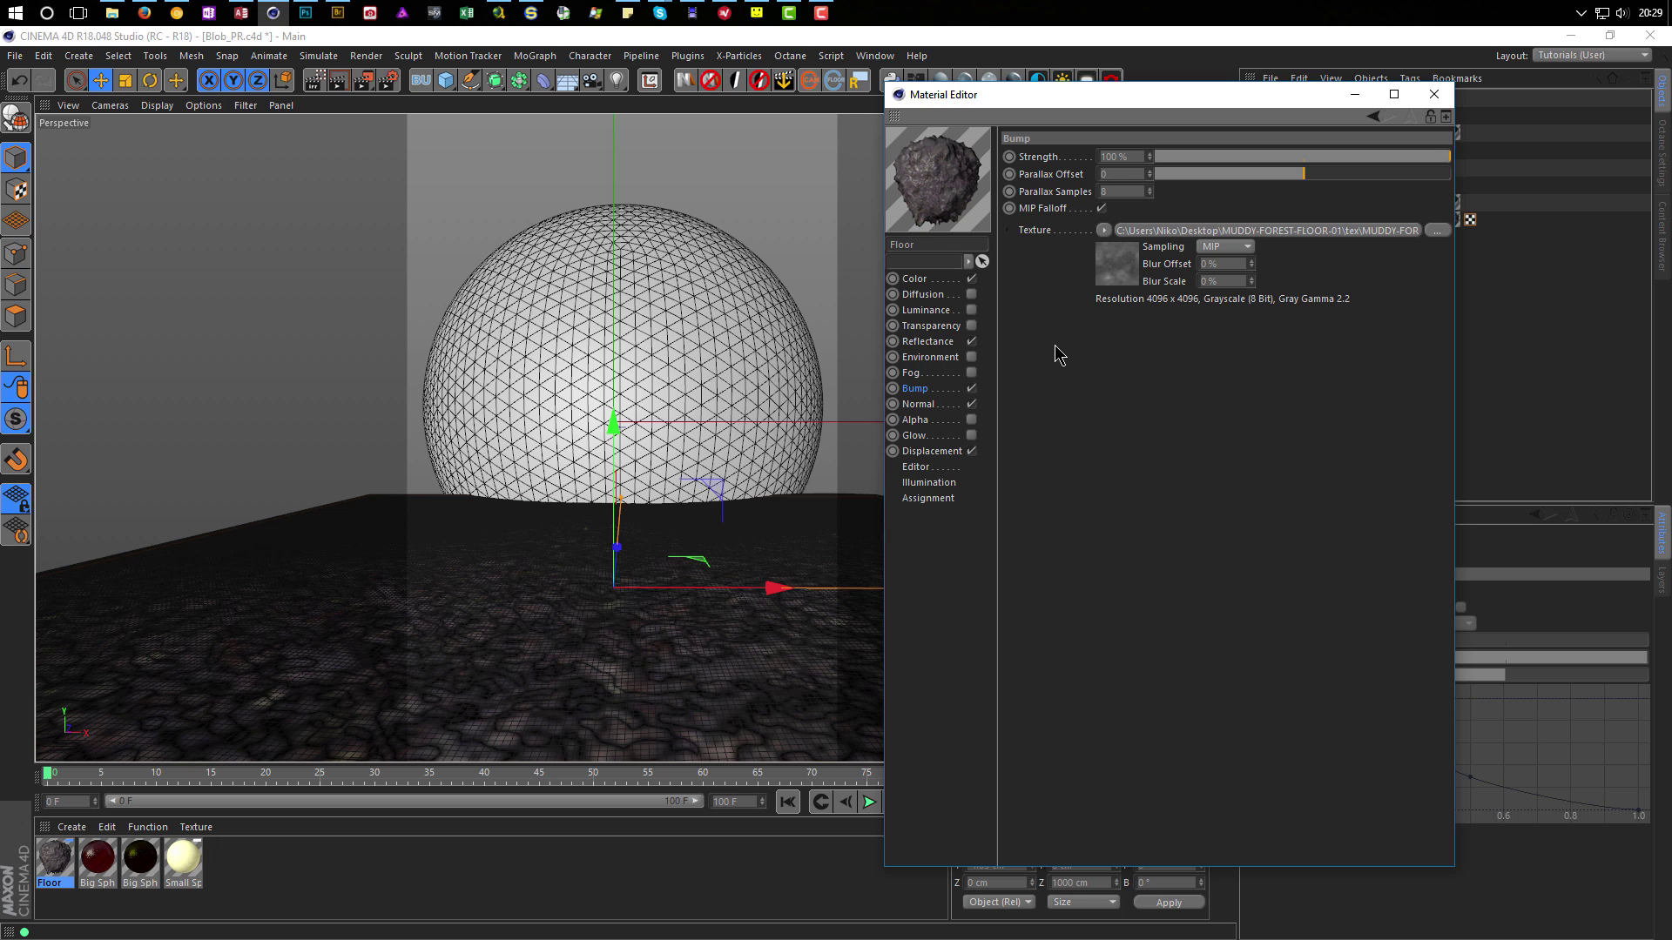
{"action": "key", "text": "shift+r"}
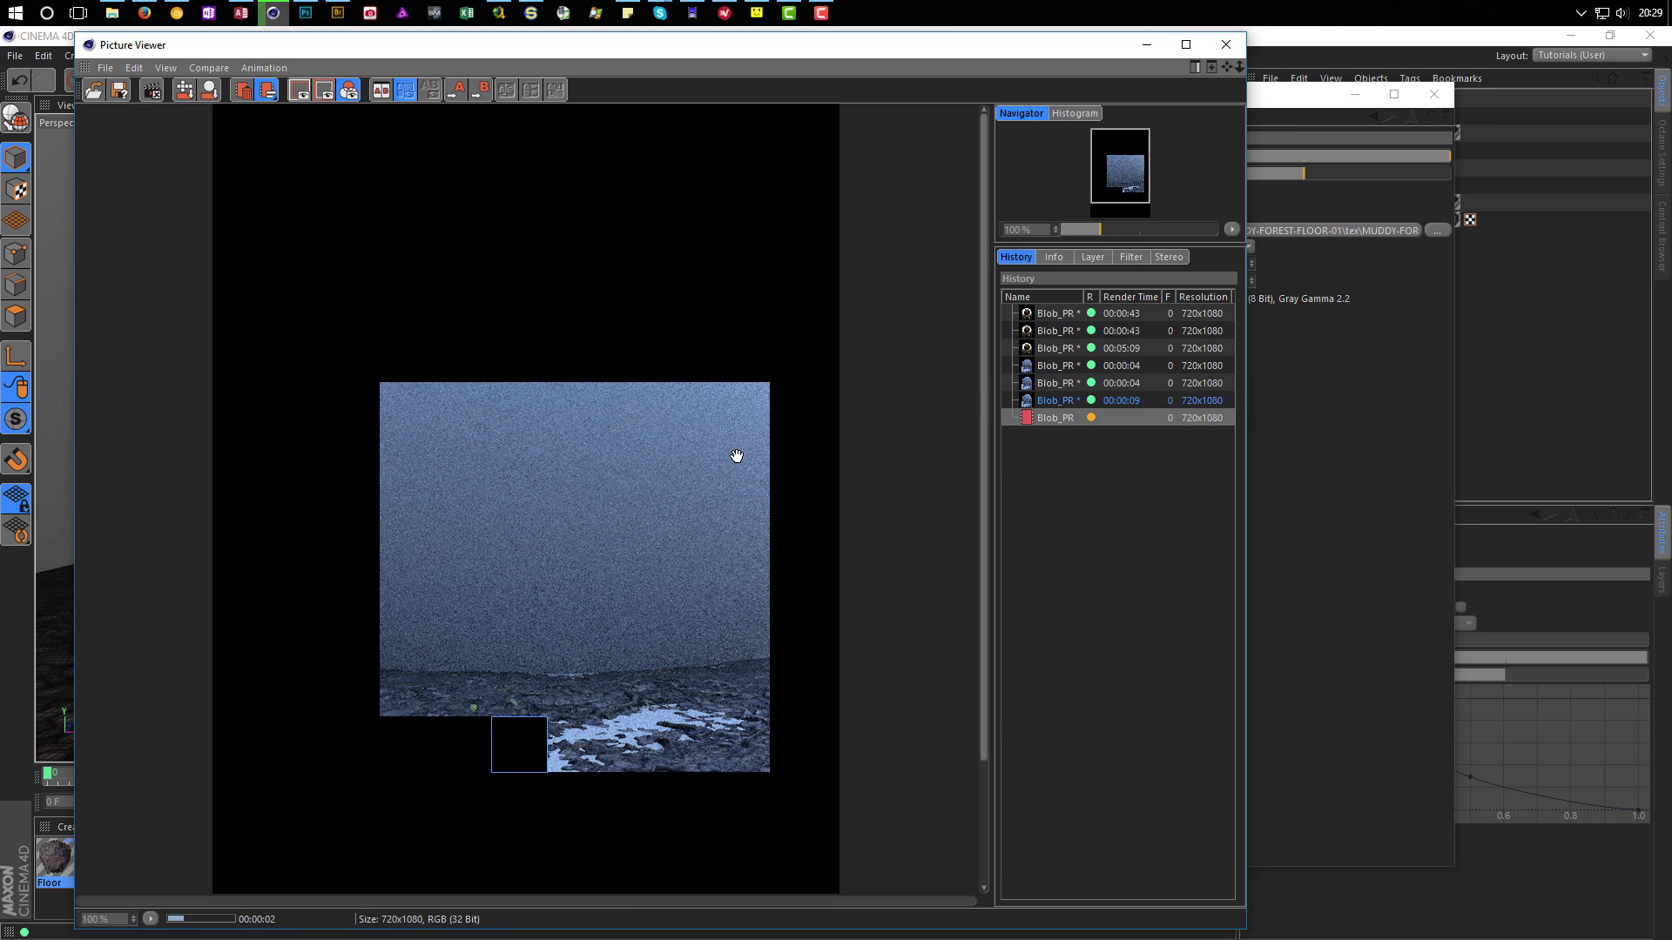
{"action": "left_click_drag", "start_coordinate": [736, 456], "coordinate": [737, 201]}
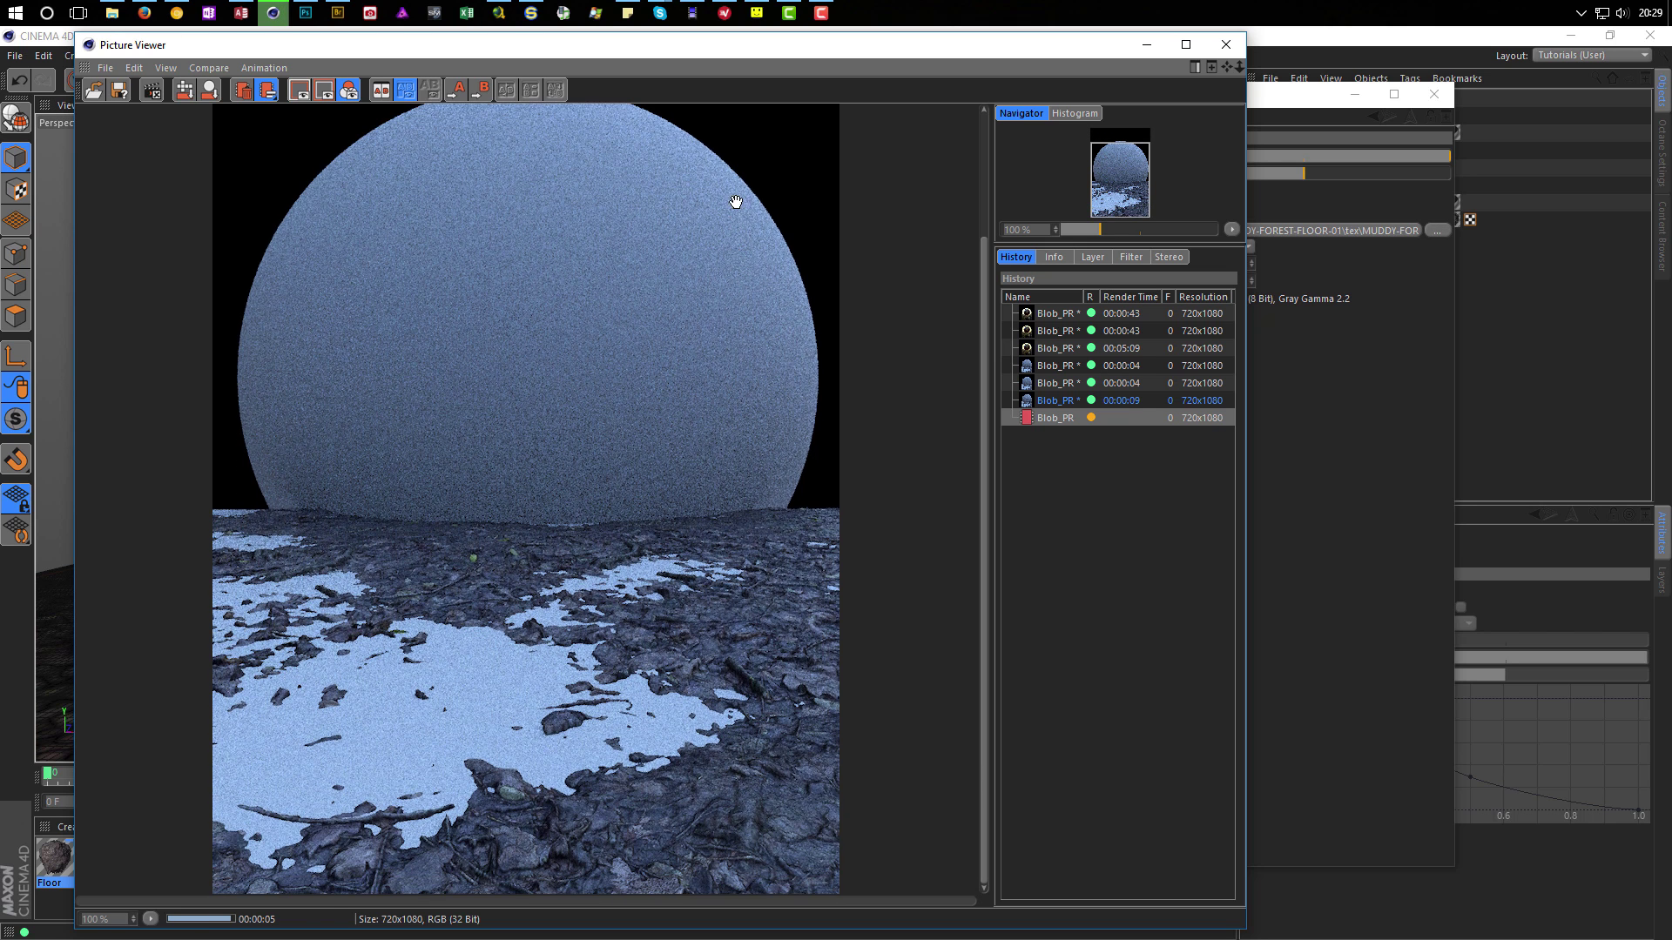
Compare the render with bump against the fourth render in the history, and close the Picture Viewer.
{"action": "left_click", "coordinate": [1064, 366]}
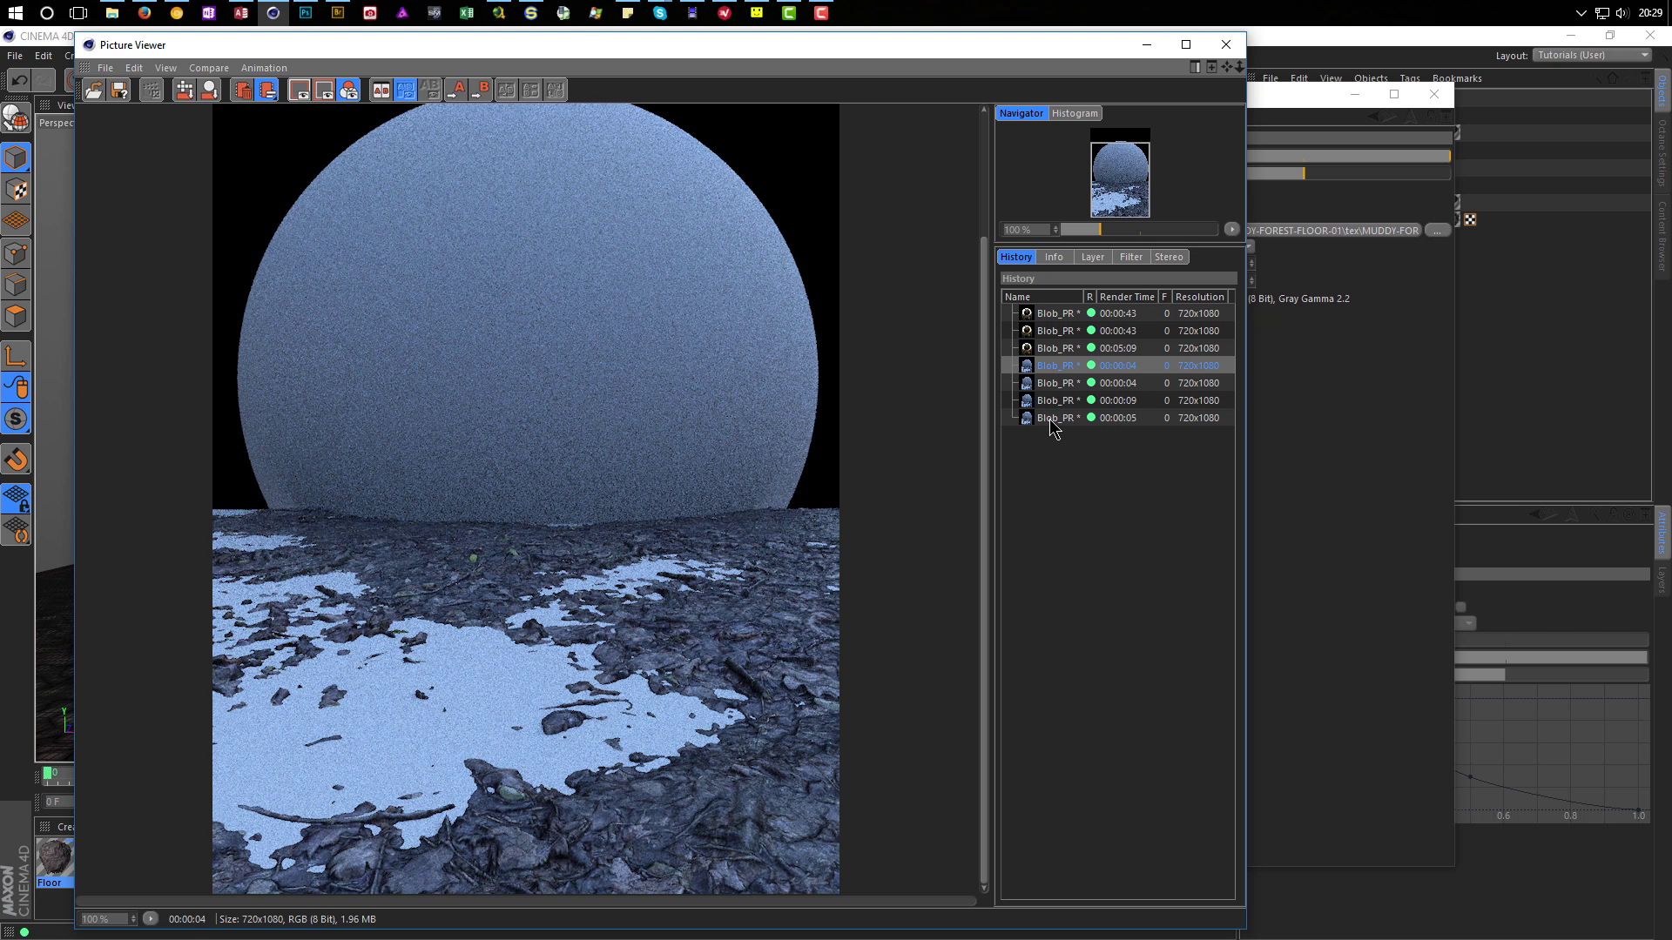
{"action": "left_click", "coordinate": [1052, 421]}
{"action": "left_click", "coordinate": [1058, 367]}
{"action": "left_click", "coordinate": [1054, 420]}
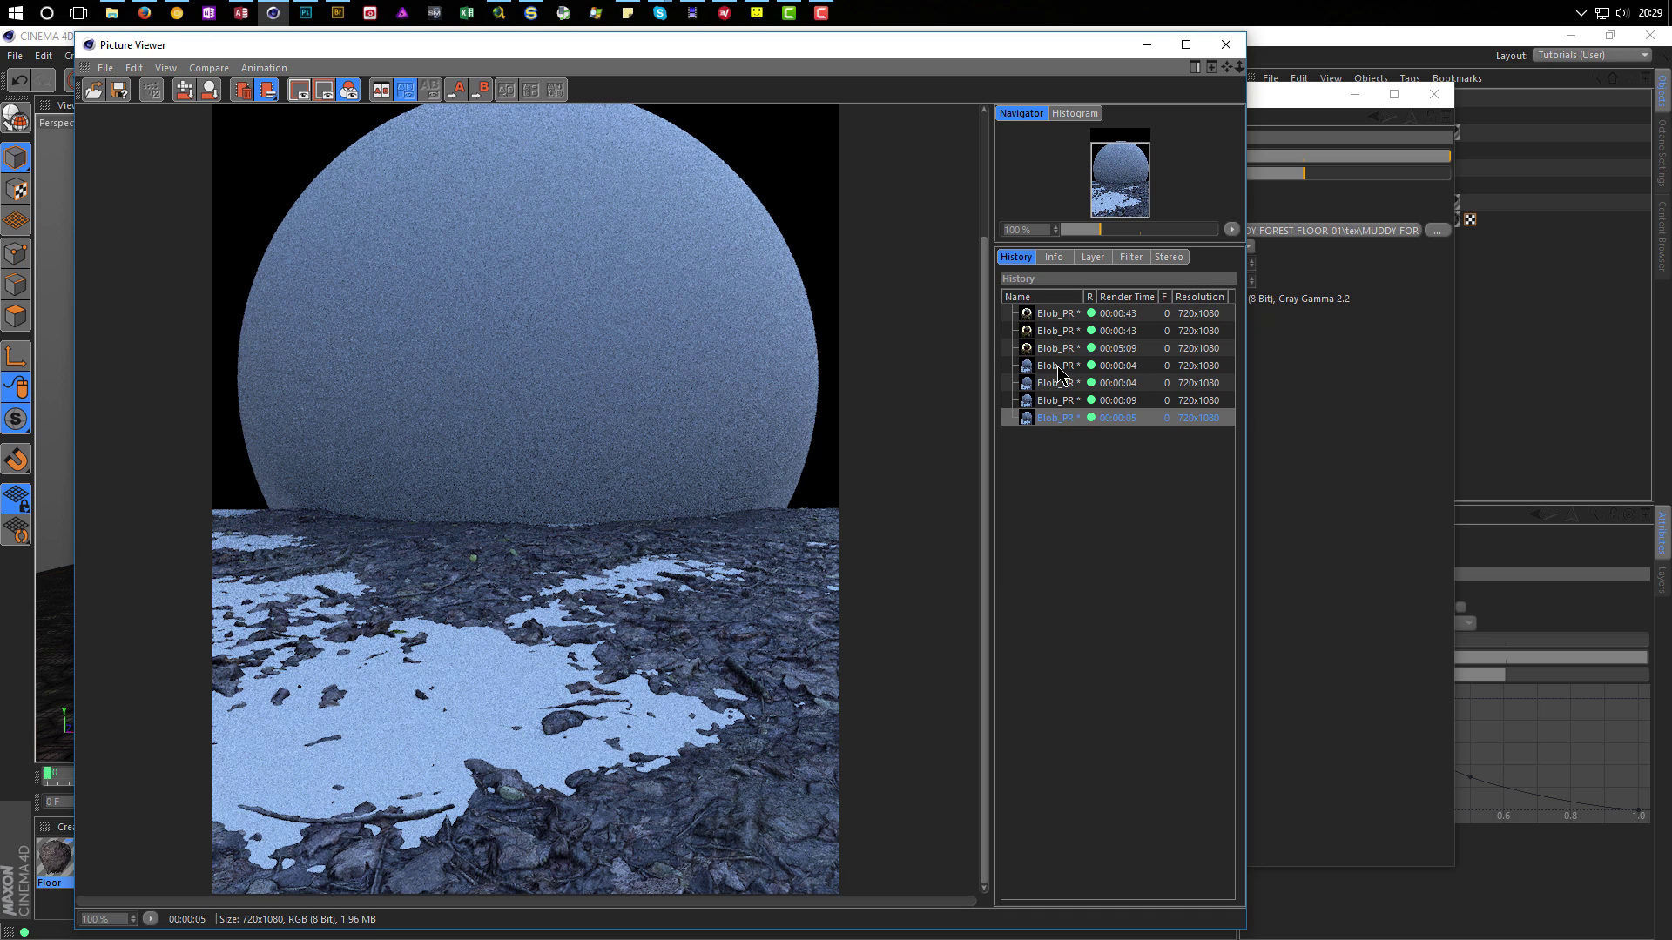
{"action": "left_click", "coordinate": [1059, 369]}
{"action": "left_click", "coordinate": [1053, 420]}
{"action": "left_click", "coordinate": [1059, 368]}
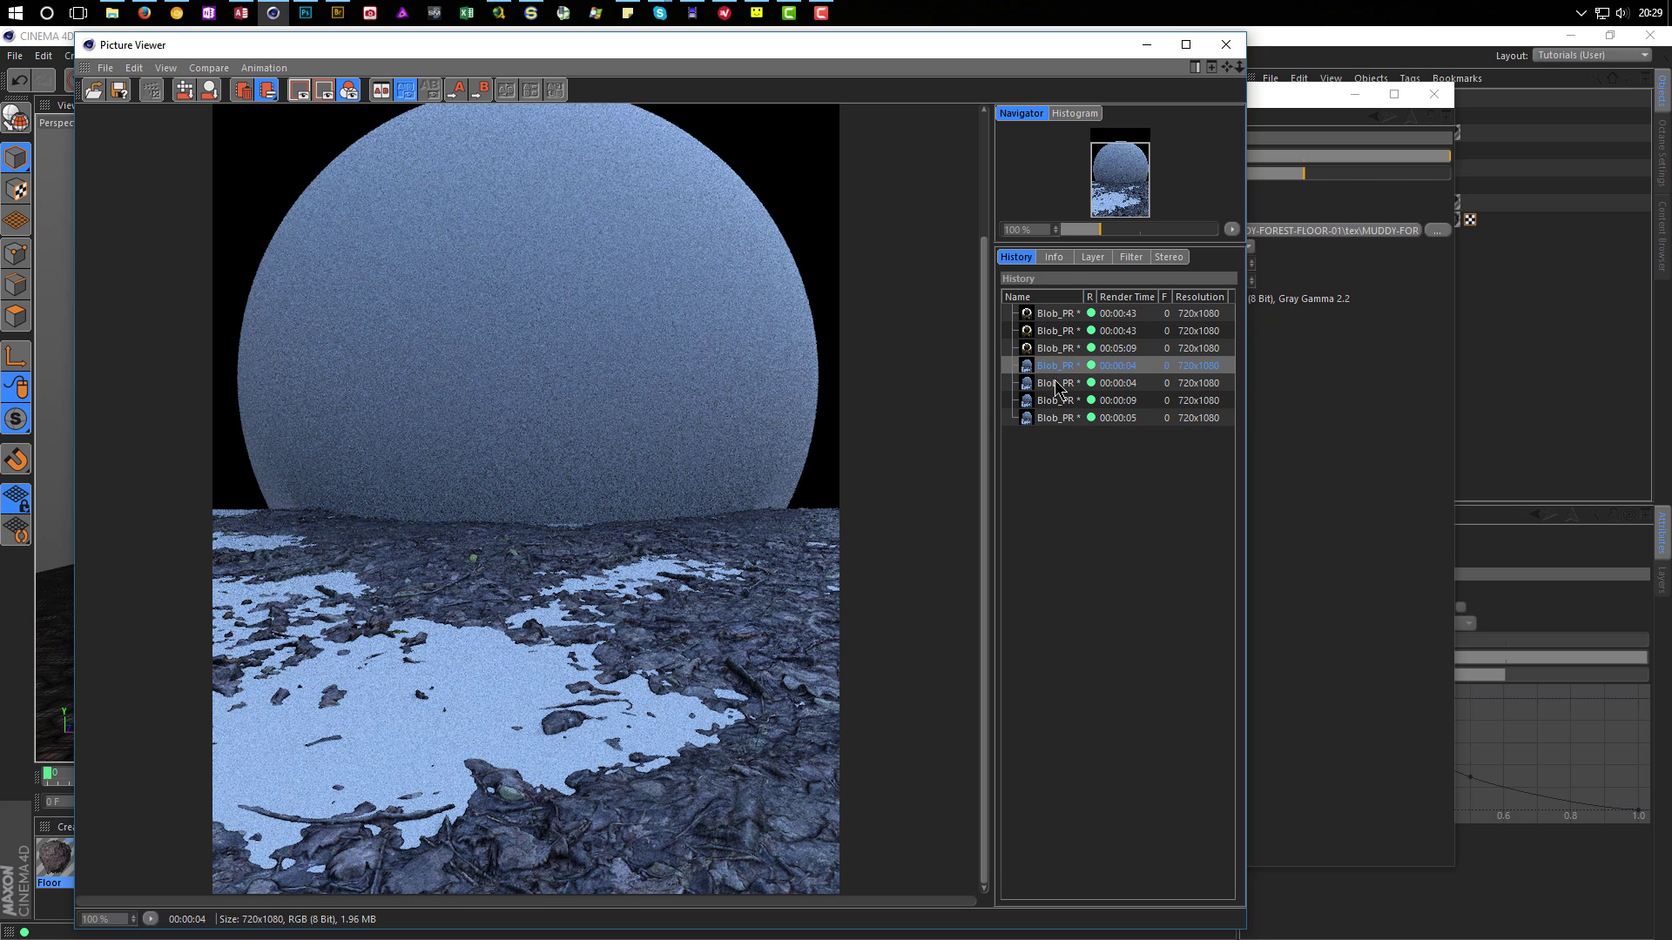
{"action": "left_click", "coordinate": [1056, 420]}
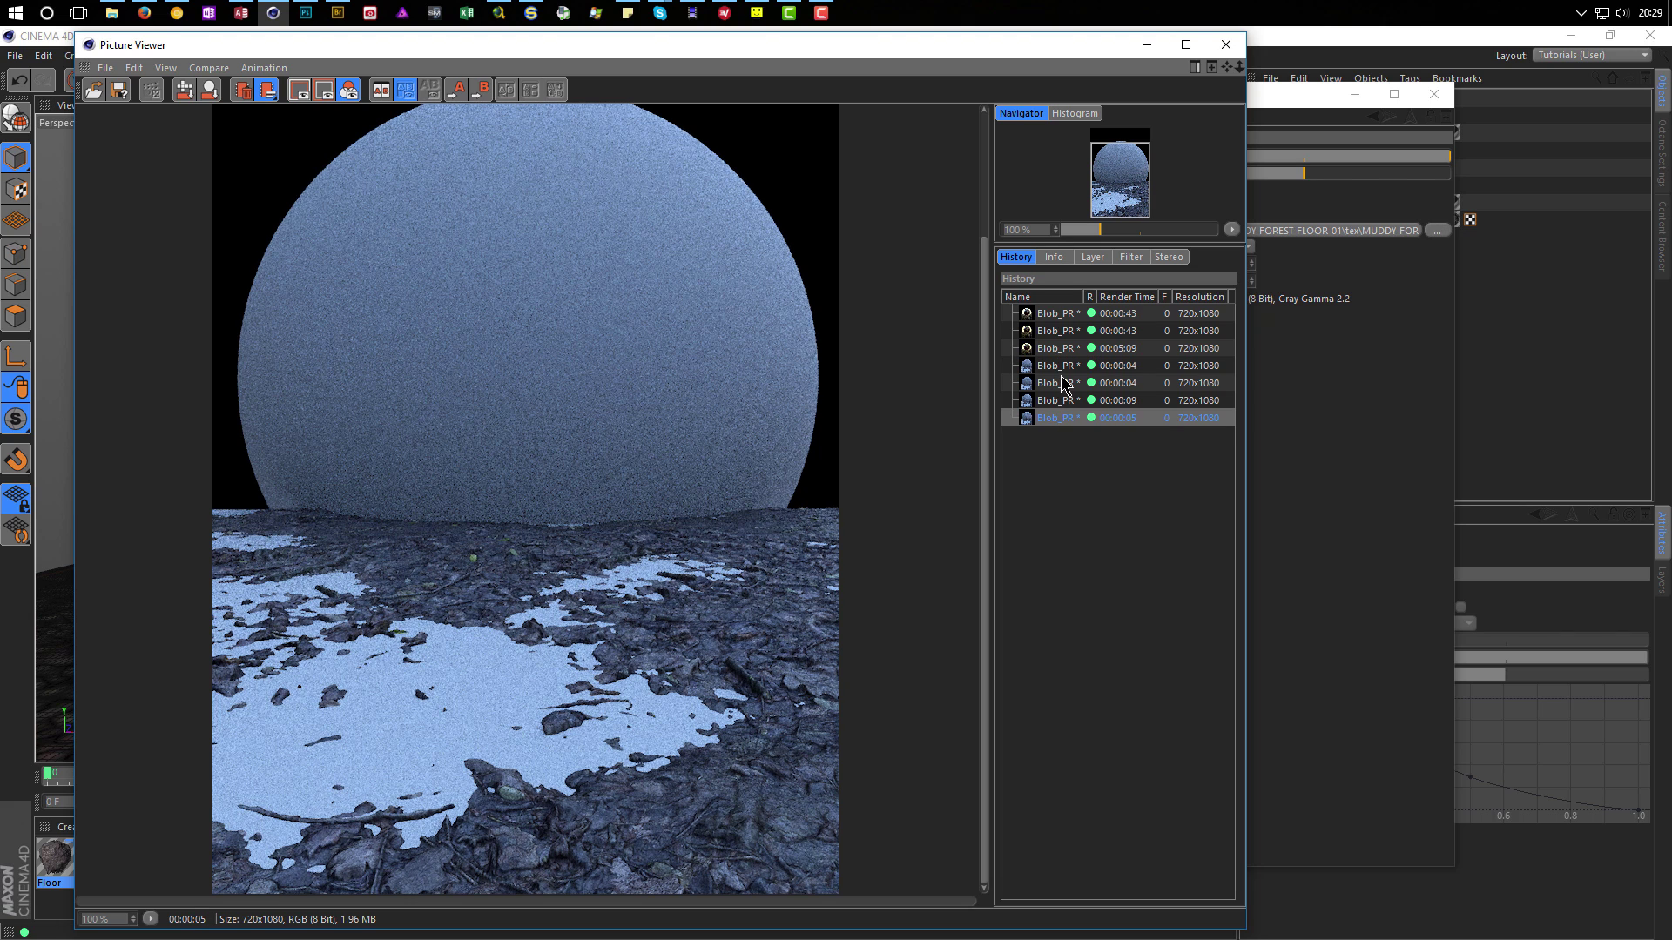
{"action": "left_click", "coordinate": [1062, 369]}
{"action": "left_click", "coordinate": [1058, 421]}
{"action": "left_click", "coordinate": [1226, 50]}
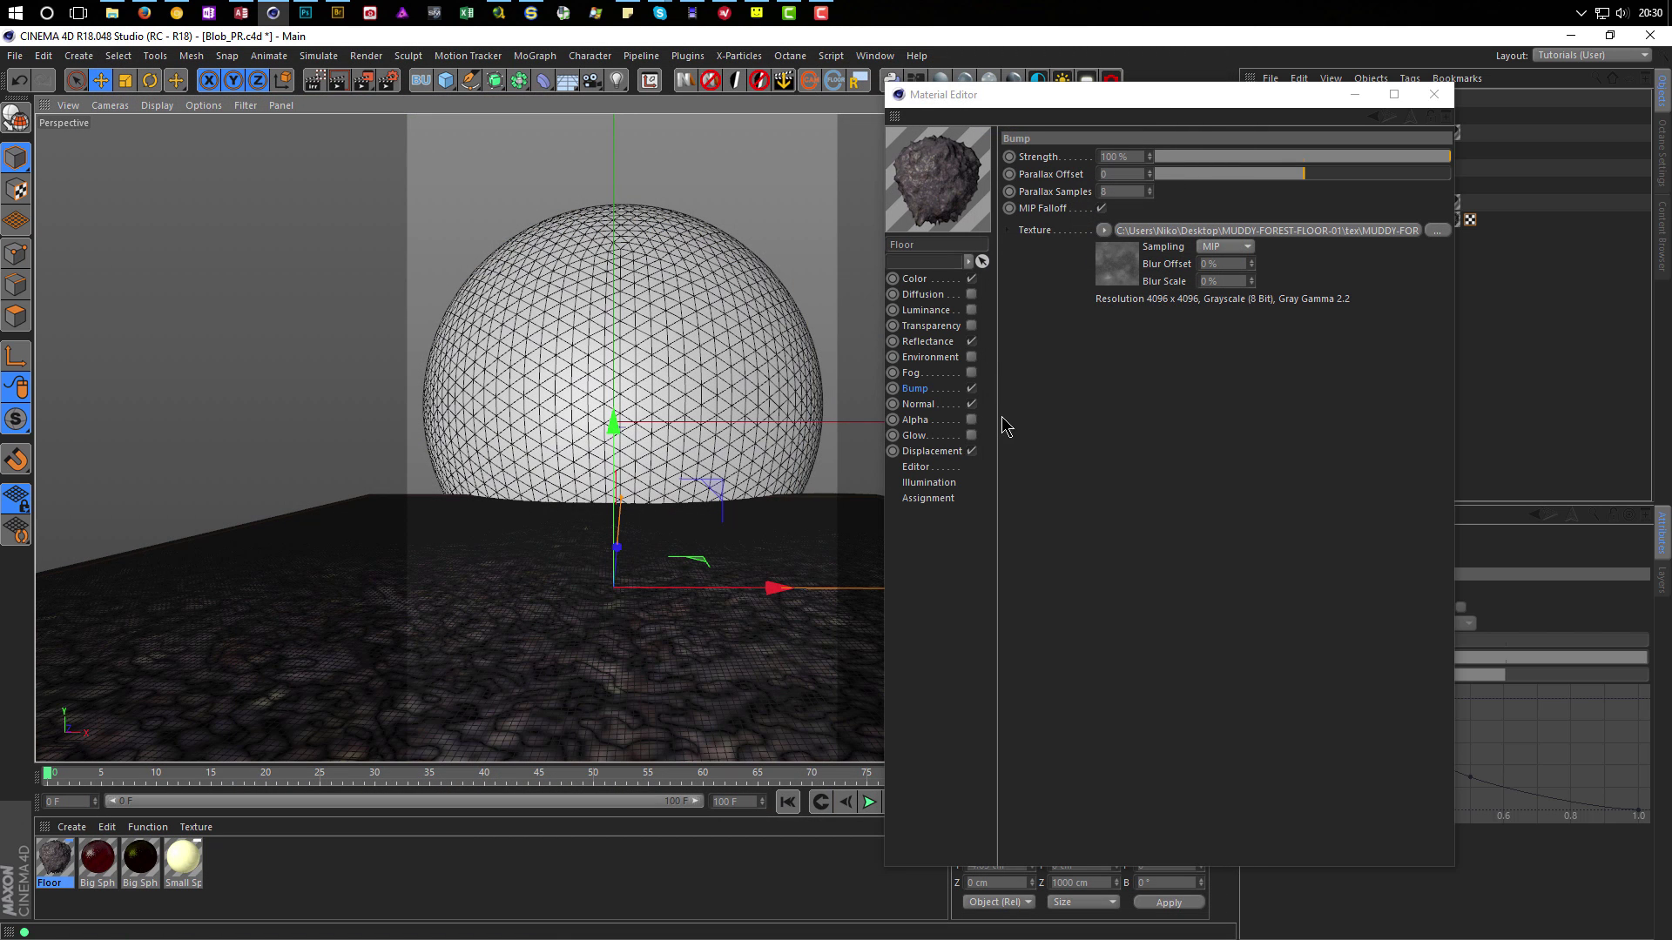
Review the Physical renderer's options in the render settings and close them.
{"action": "left_click", "coordinate": [388, 80]}
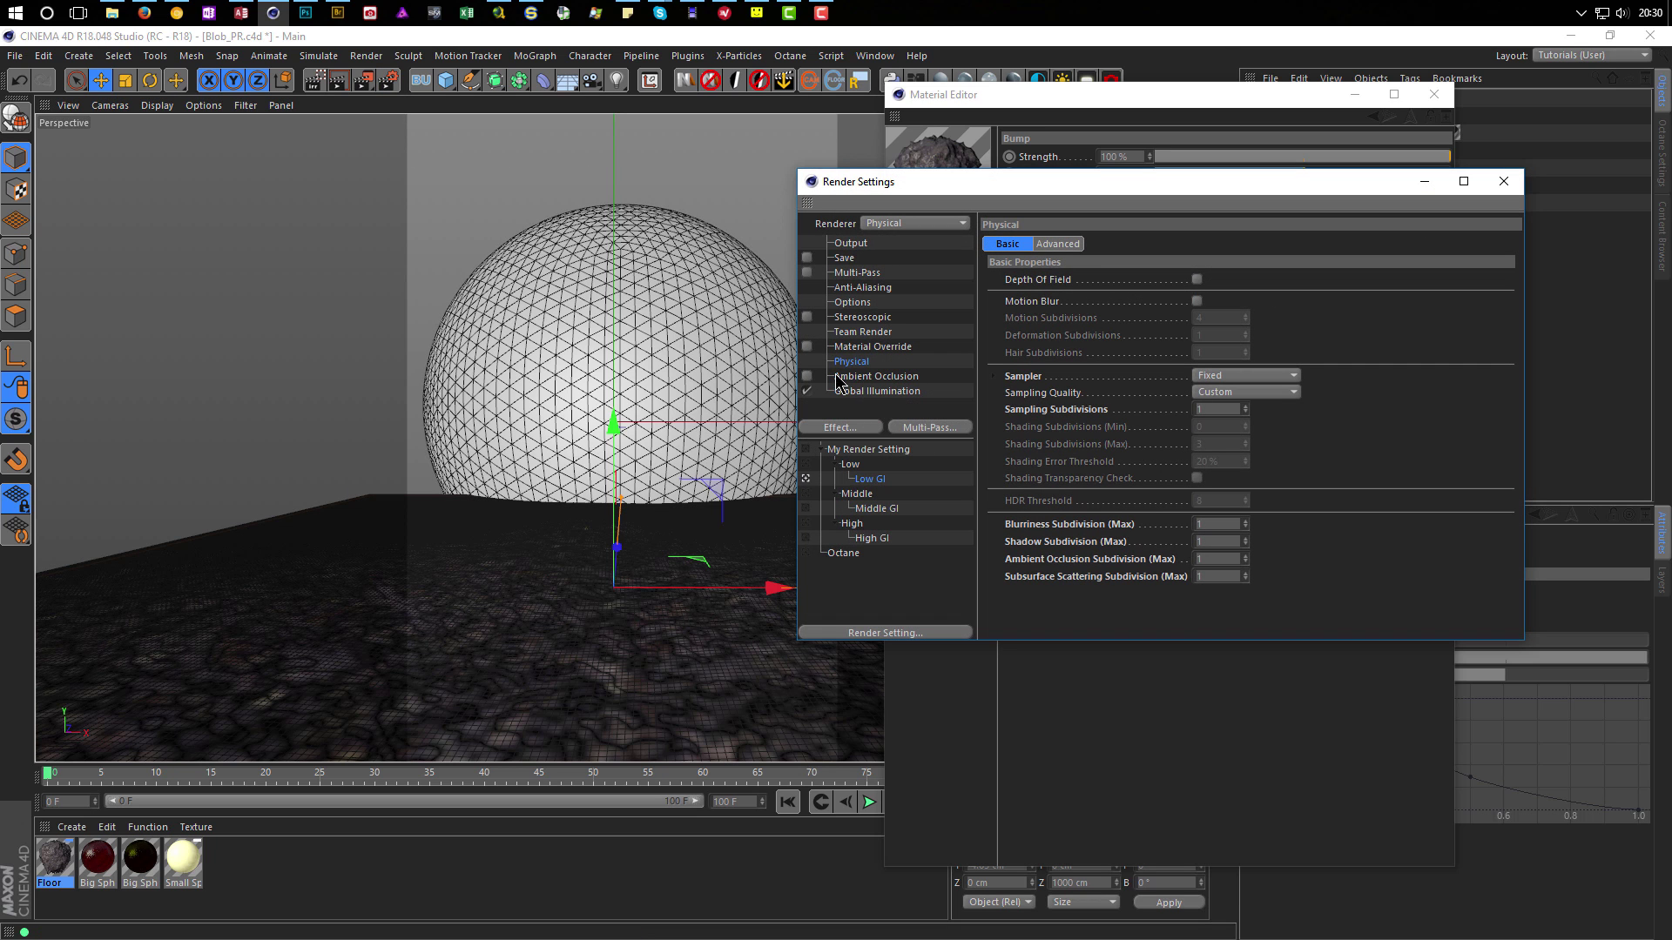
{"action": "left_click", "coordinate": [1504, 181]}
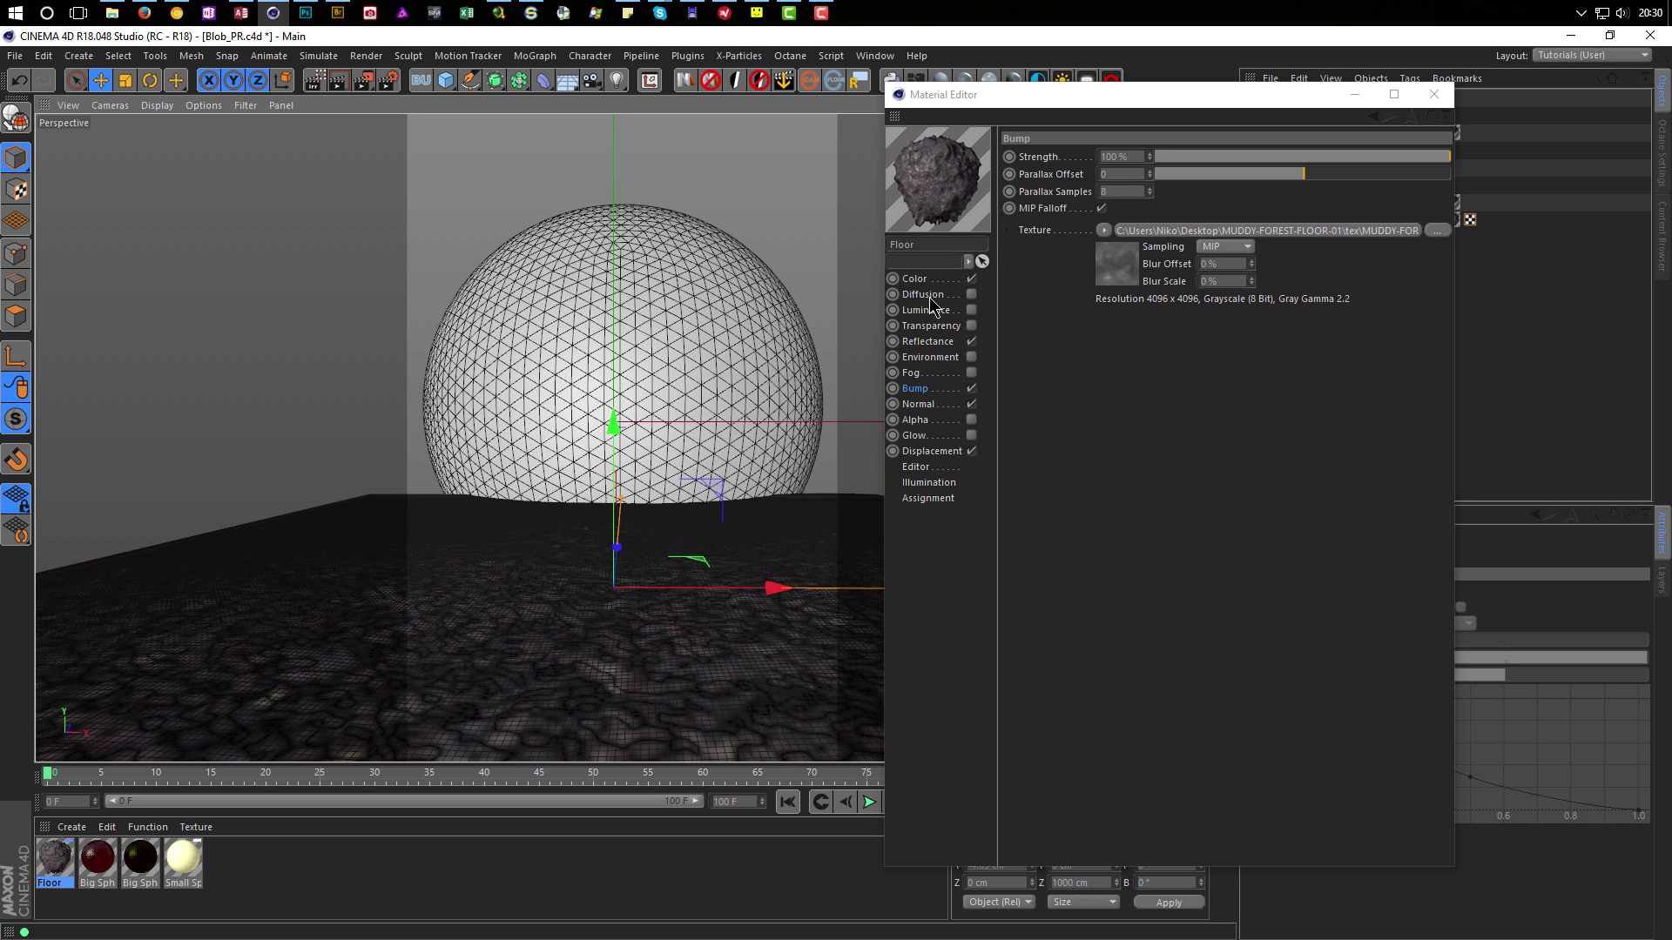
Load MUDDY-FOREST-FLOOR-01_AO_4k.jpg into the Floor material's enabled Diffusion channel without copying it to the project, and render to the Picture Viewer.
{"action": "left_click", "coordinate": [971, 294]}
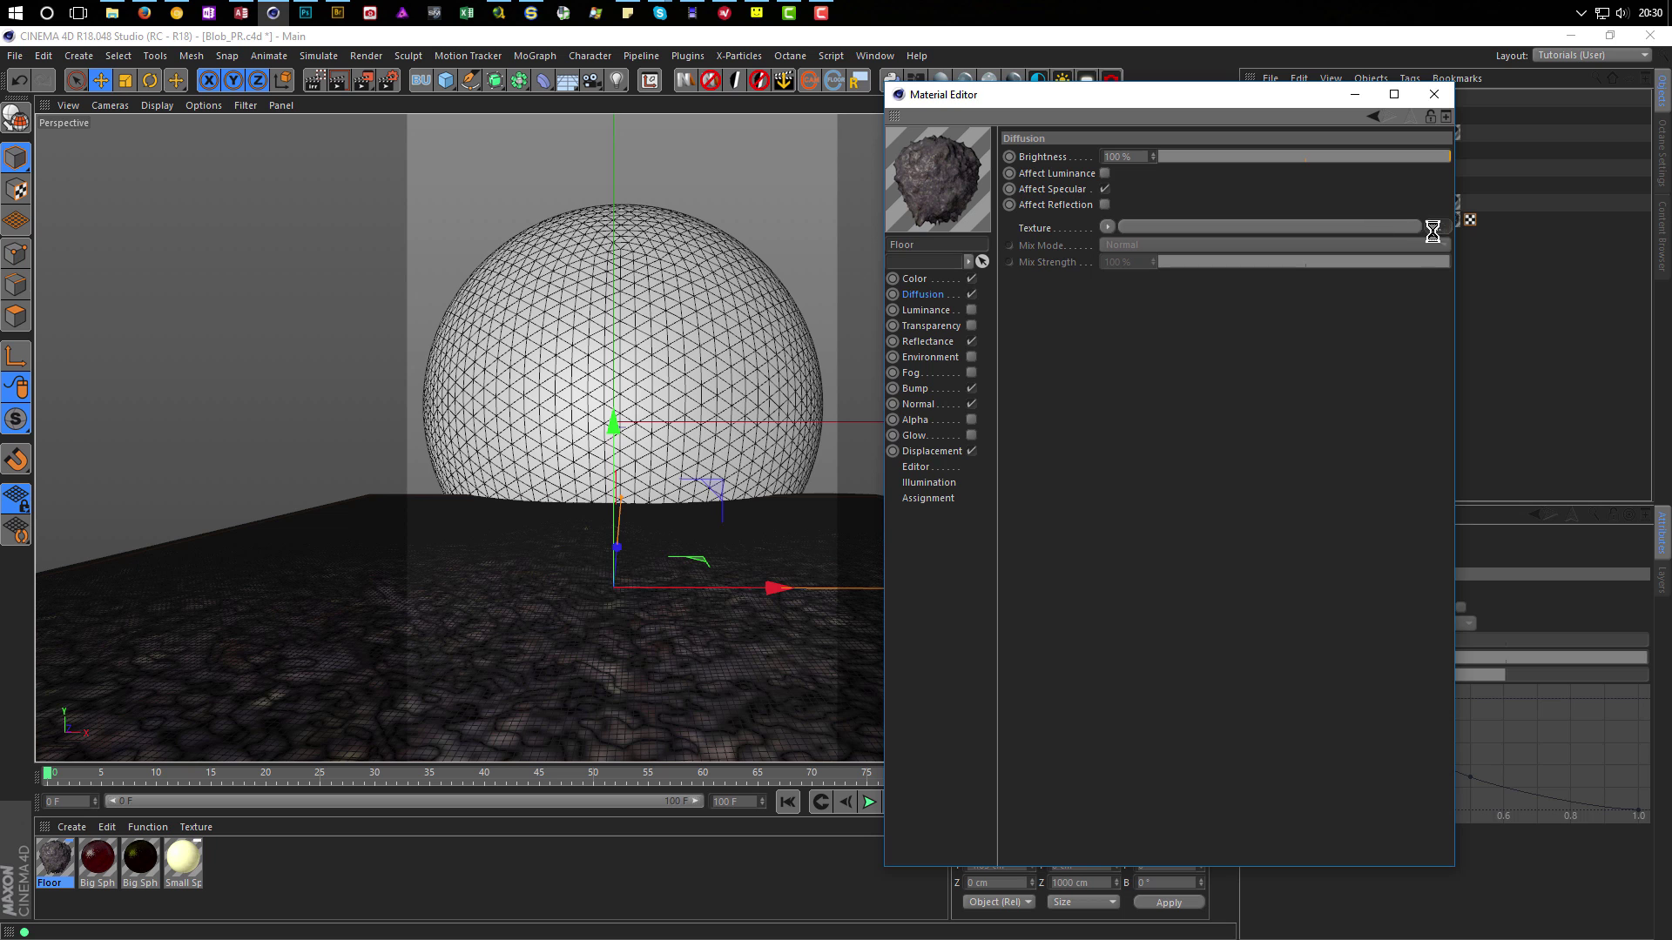
{"action": "left_click", "coordinate": [1436, 227]}
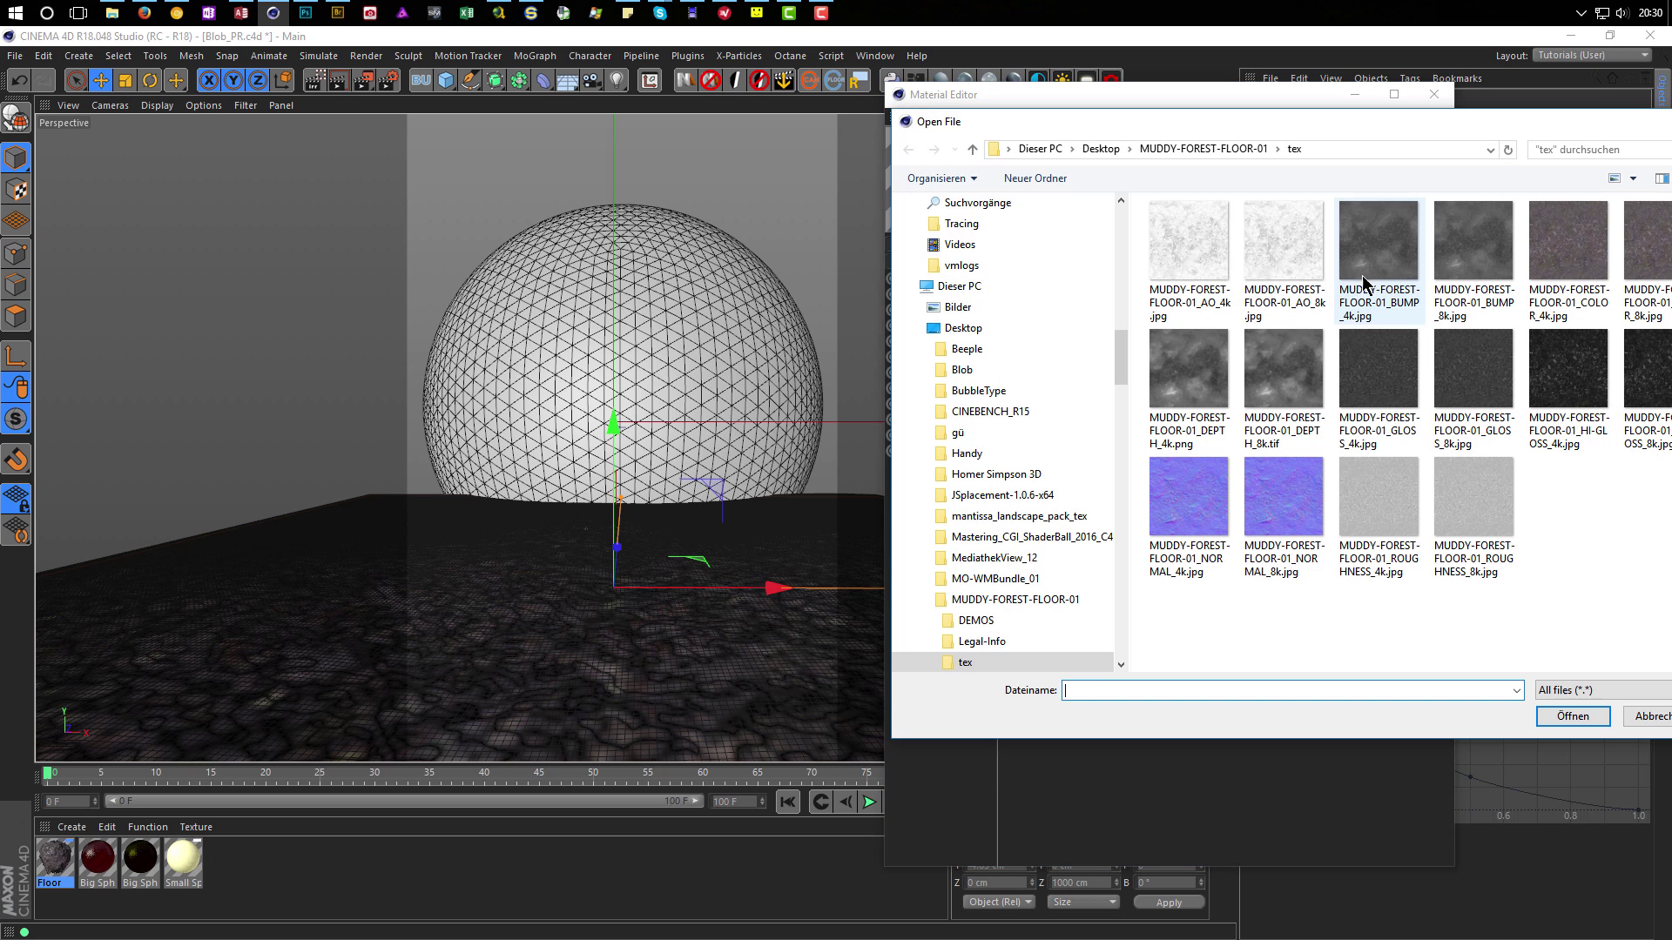
{"action": "double_click", "coordinate": [1191, 260]}
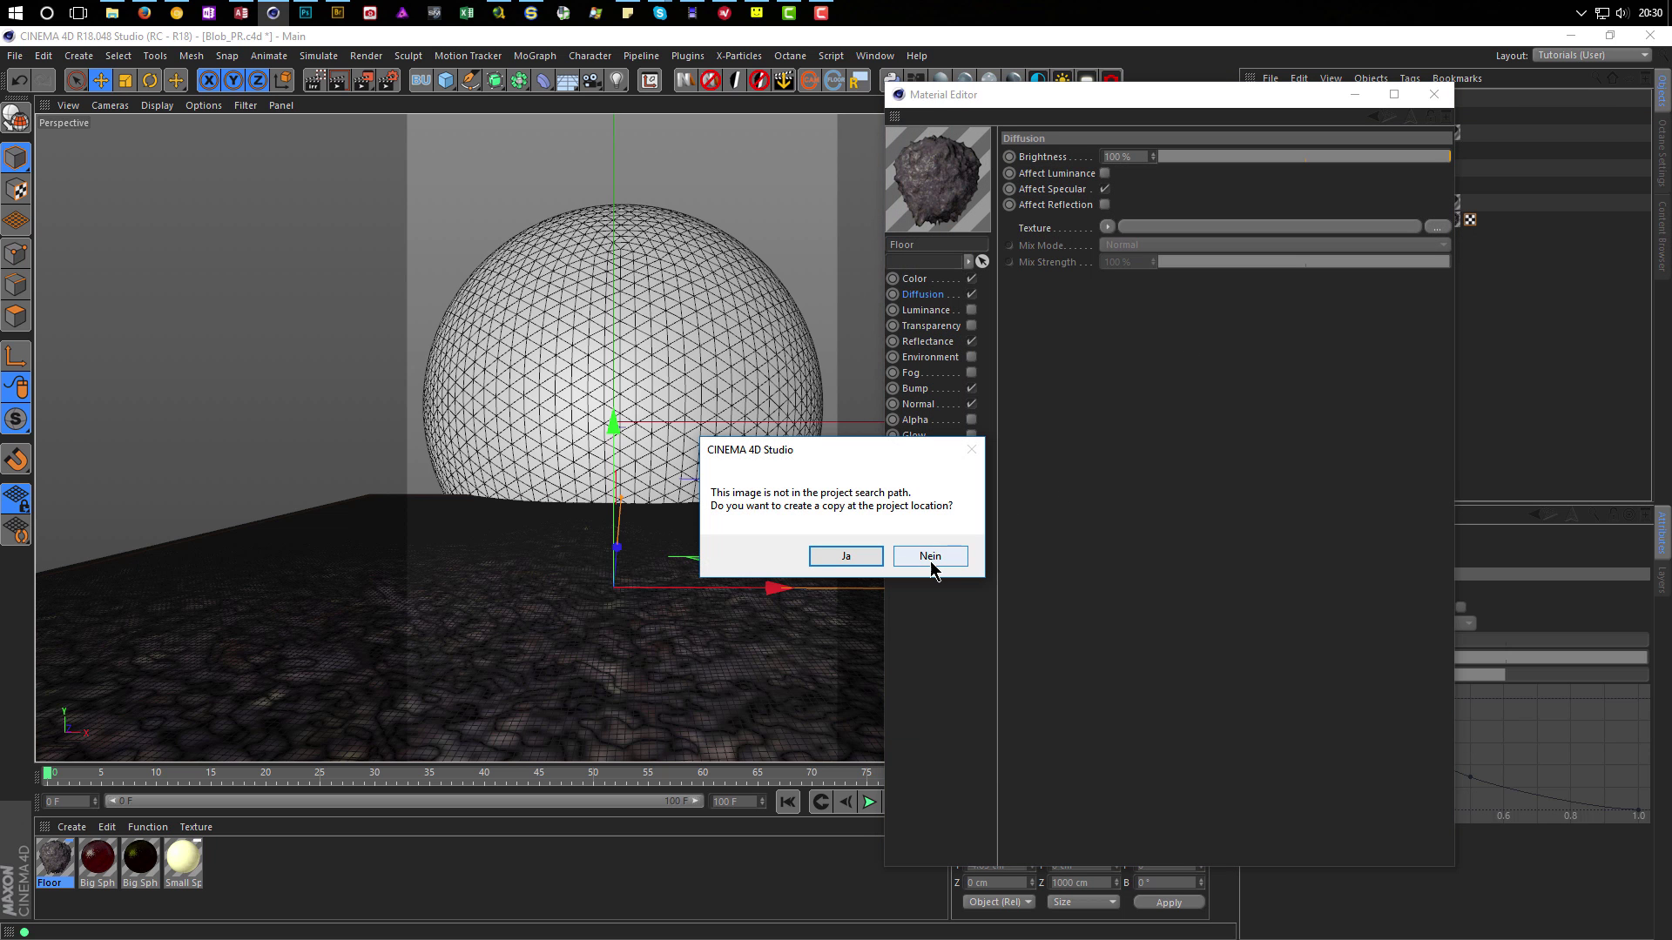
{"action": "left_click", "coordinate": [930, 557]}
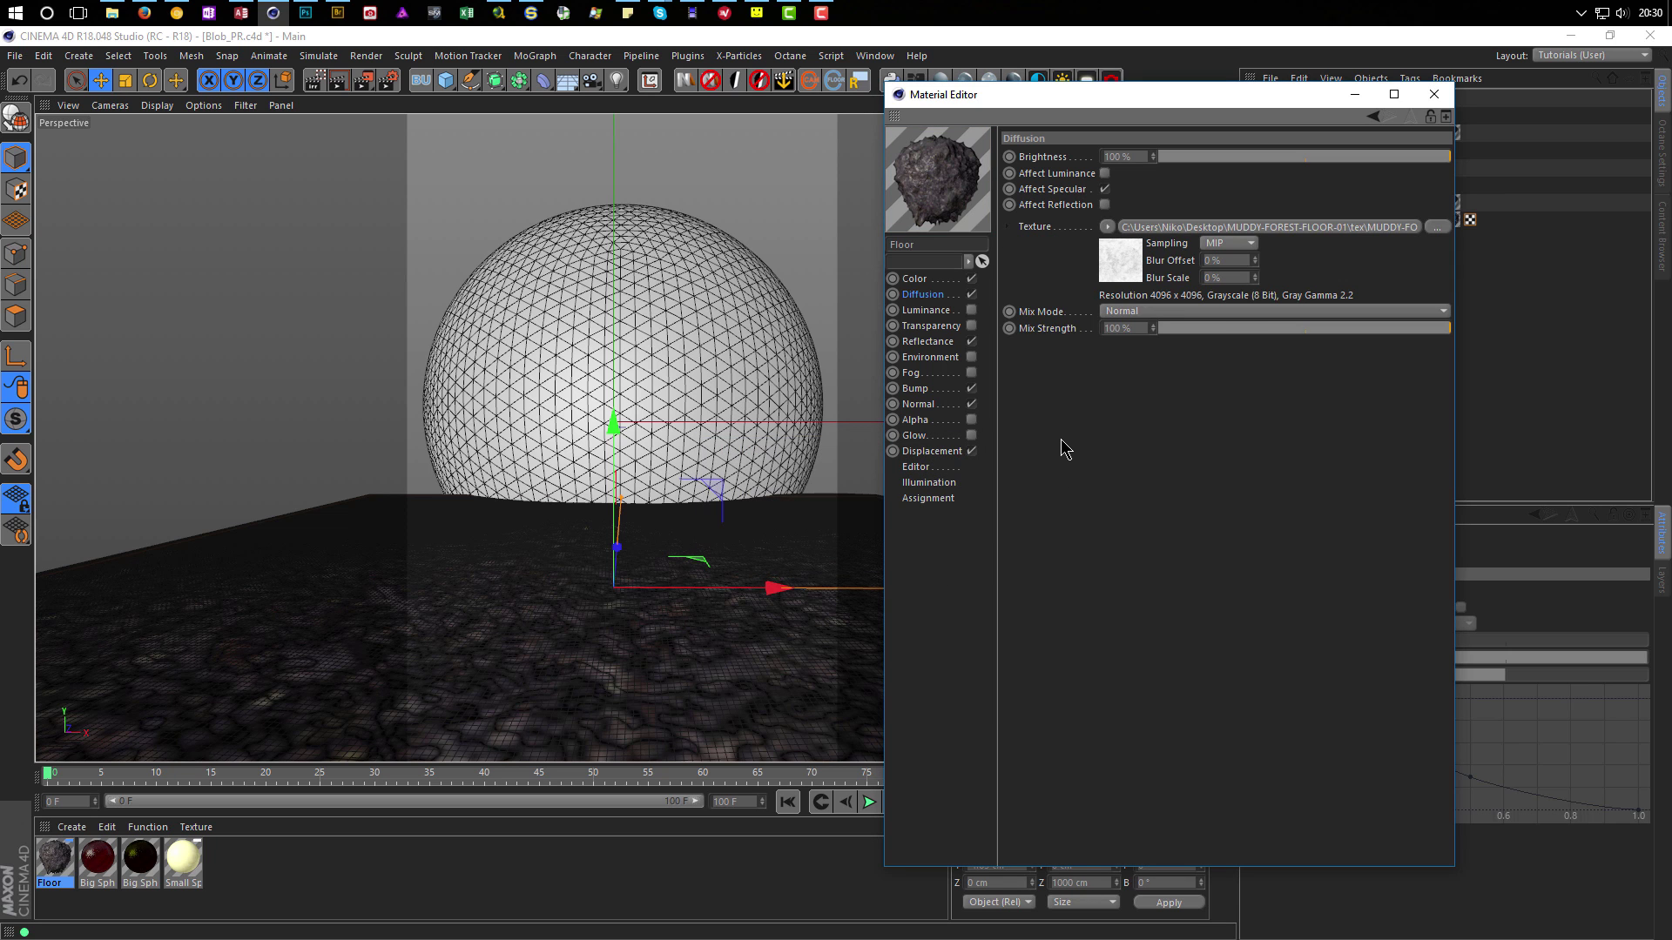
{"action": "key", "text": "shift+r"}
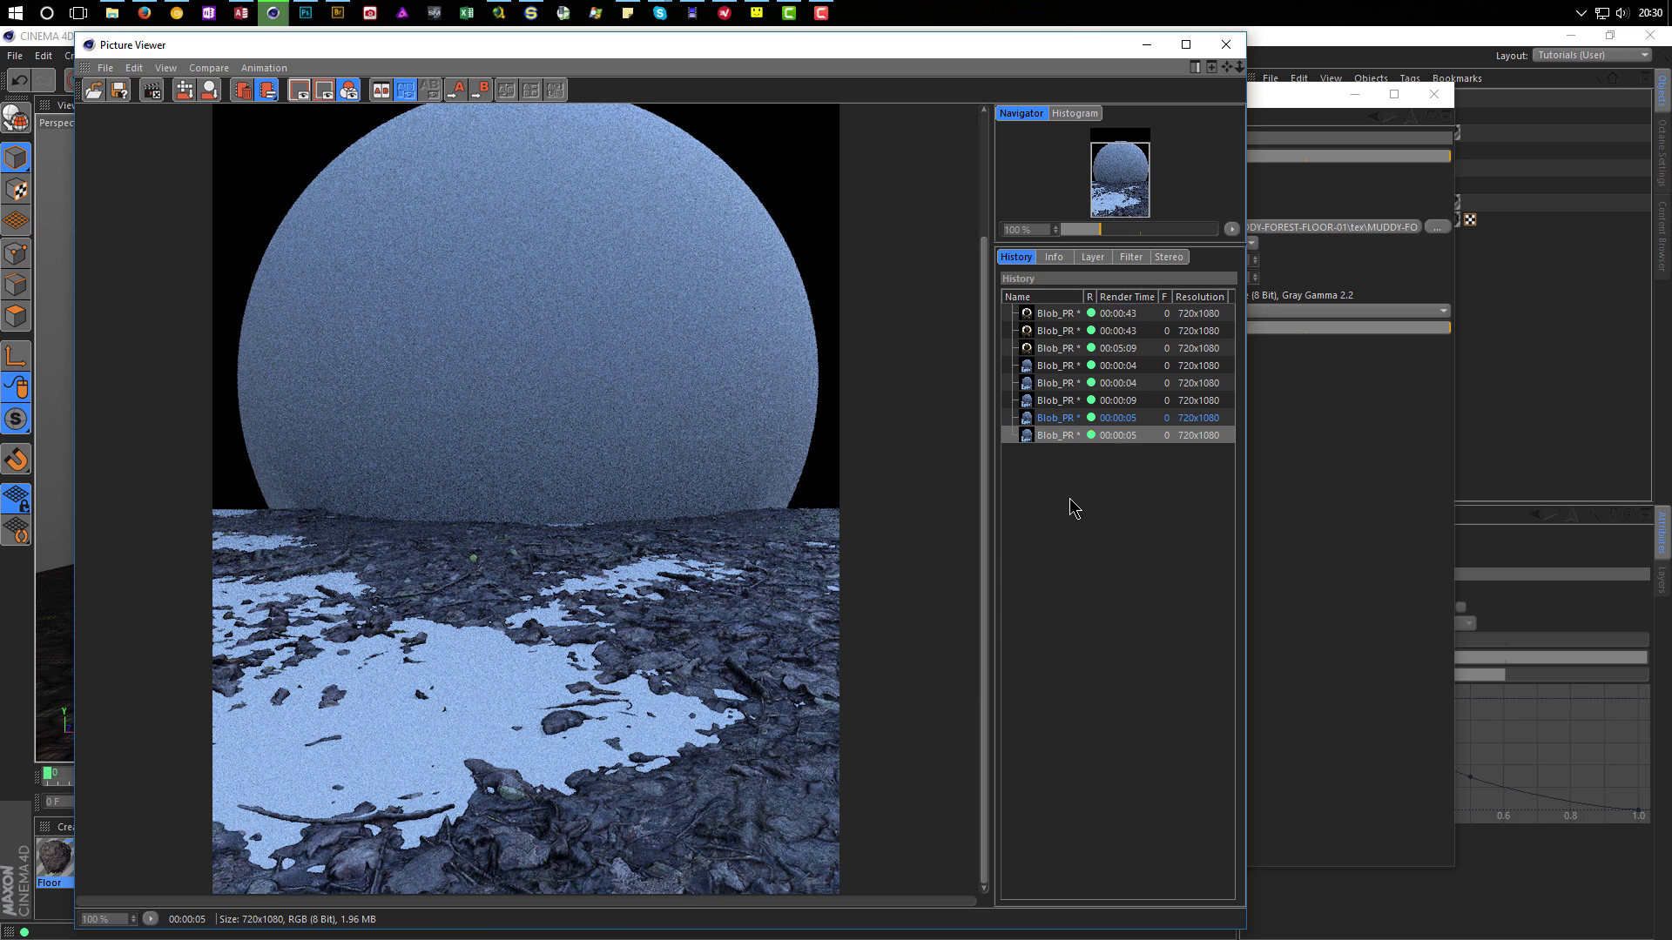
Compare the two most recent renders in the history, with and without the diffusion texture, and close the Picture Viewer.
{"action": "left_click", "coordinate": [1057, 419]}
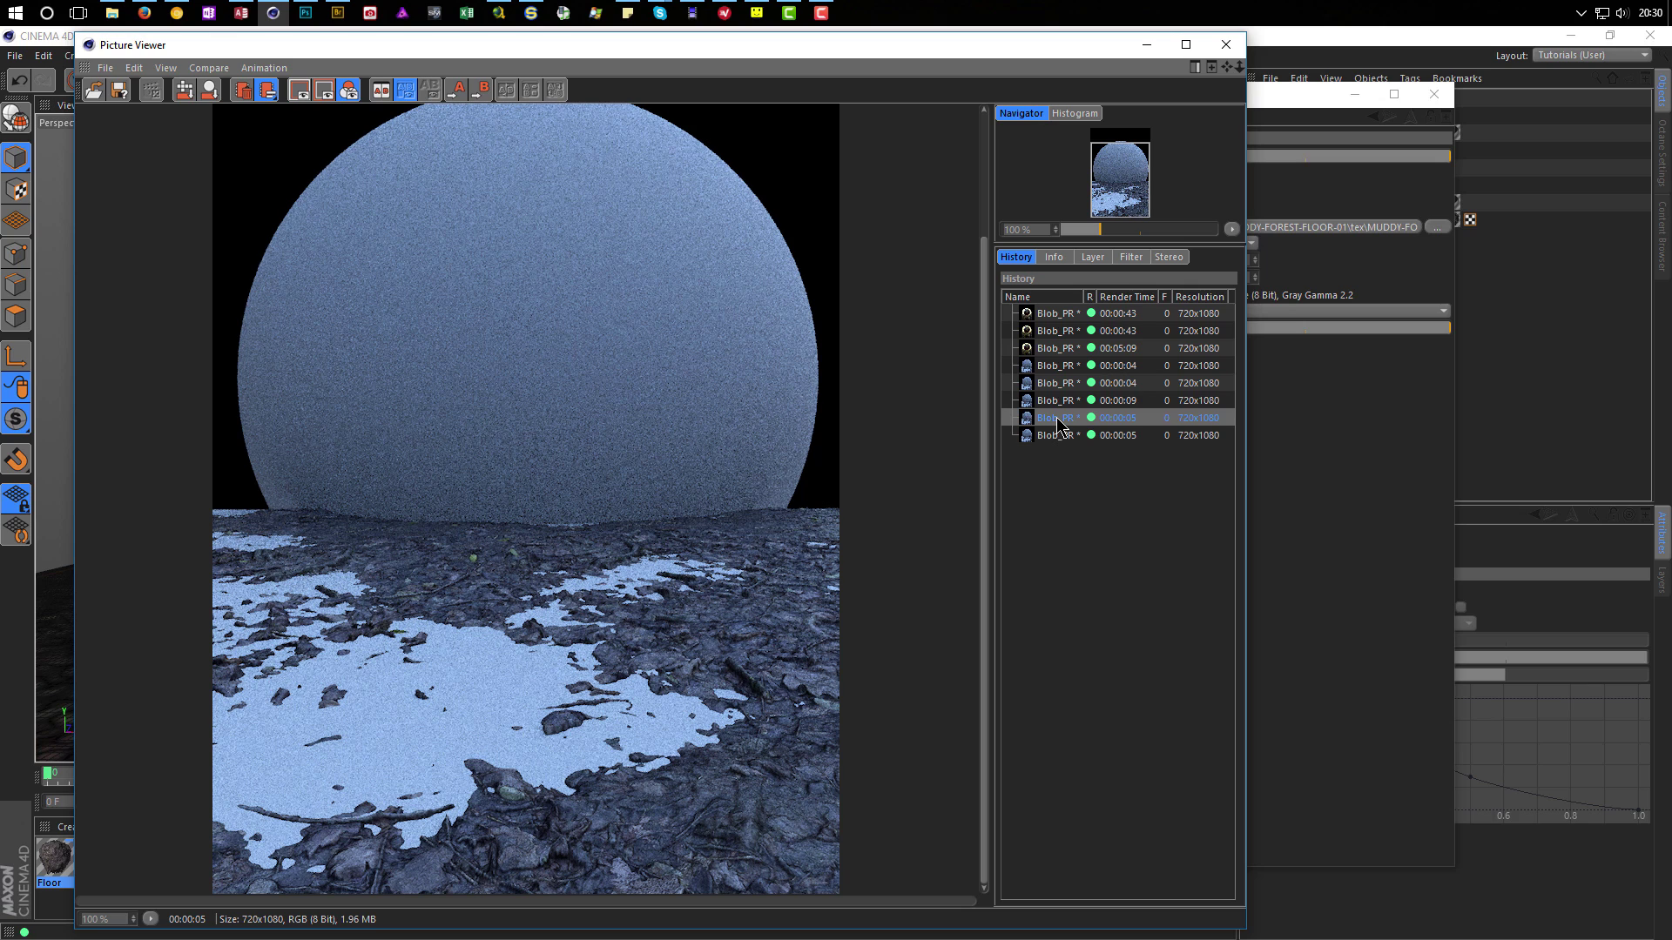
{"action": "left_click", "coordinate": [1056, 437]}
{"action": "left_click", "coordinate": [1055, 420]}
{"action": "left_click", "coordinate": [1054, 437]}
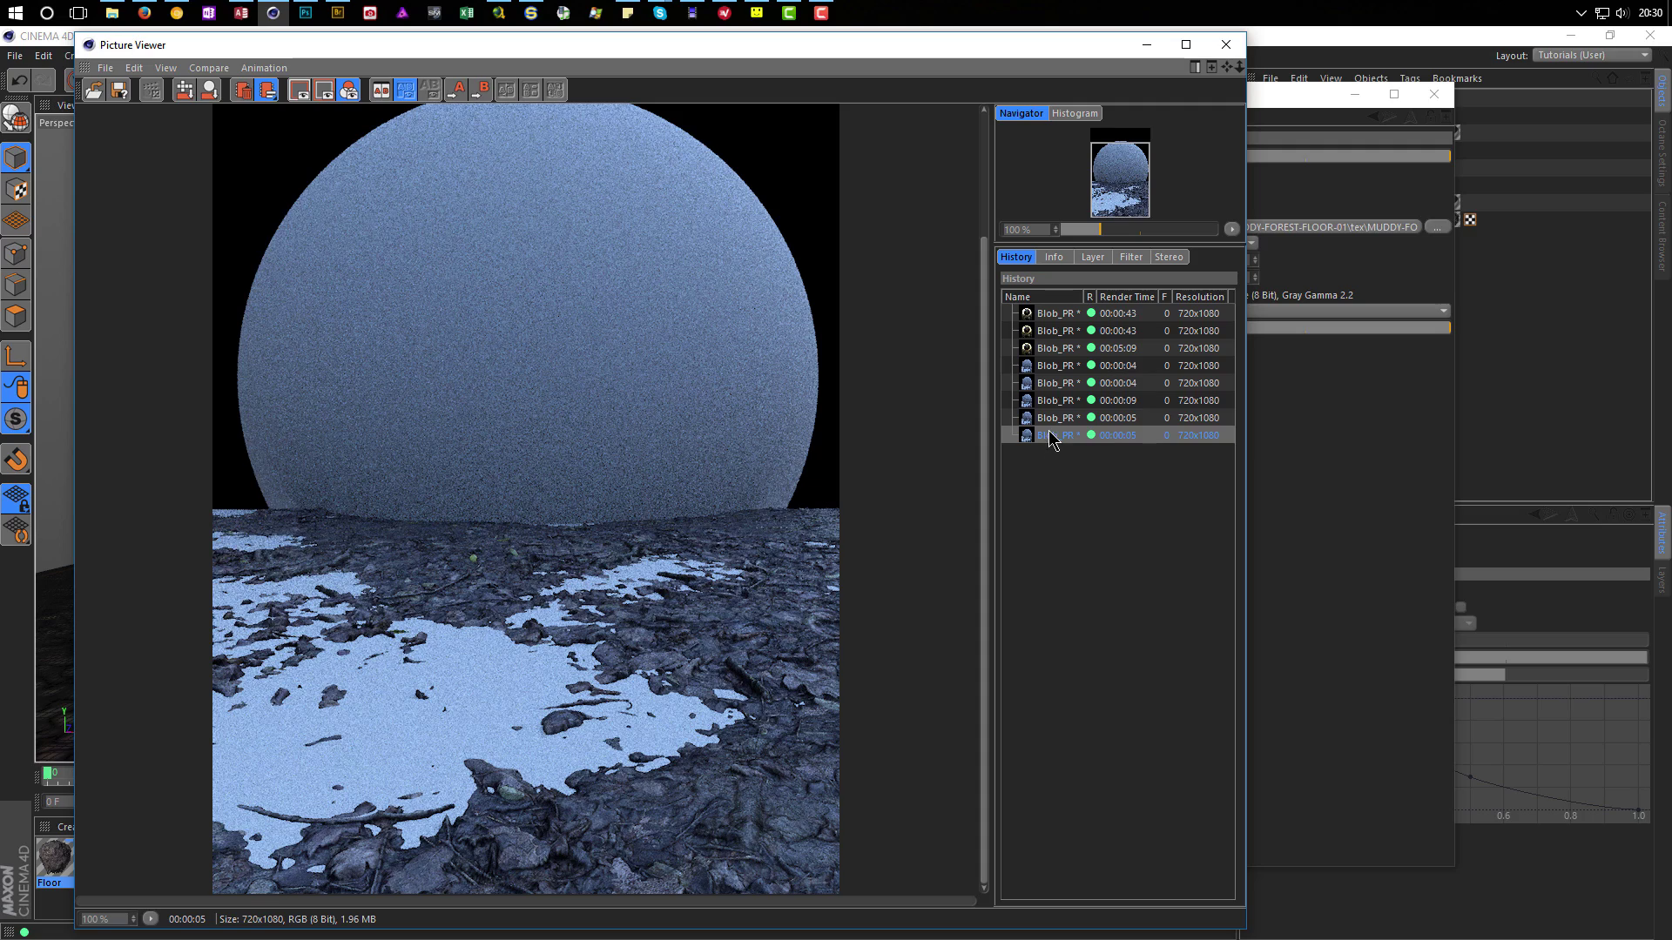
{"action": "left_click", "coordinate": [1057, 419]}
{"action": "left_click", "coordinate": [1055, 435]}
{"action": "left_click", "coordinate": [1056, 419]}
{"action": "left_click", "coordinate": [1054, 433]}
{"action": "left_click", "coordinate": [1057, 419]}
{"action": "left_click", "coordinate": [1057, 438]}
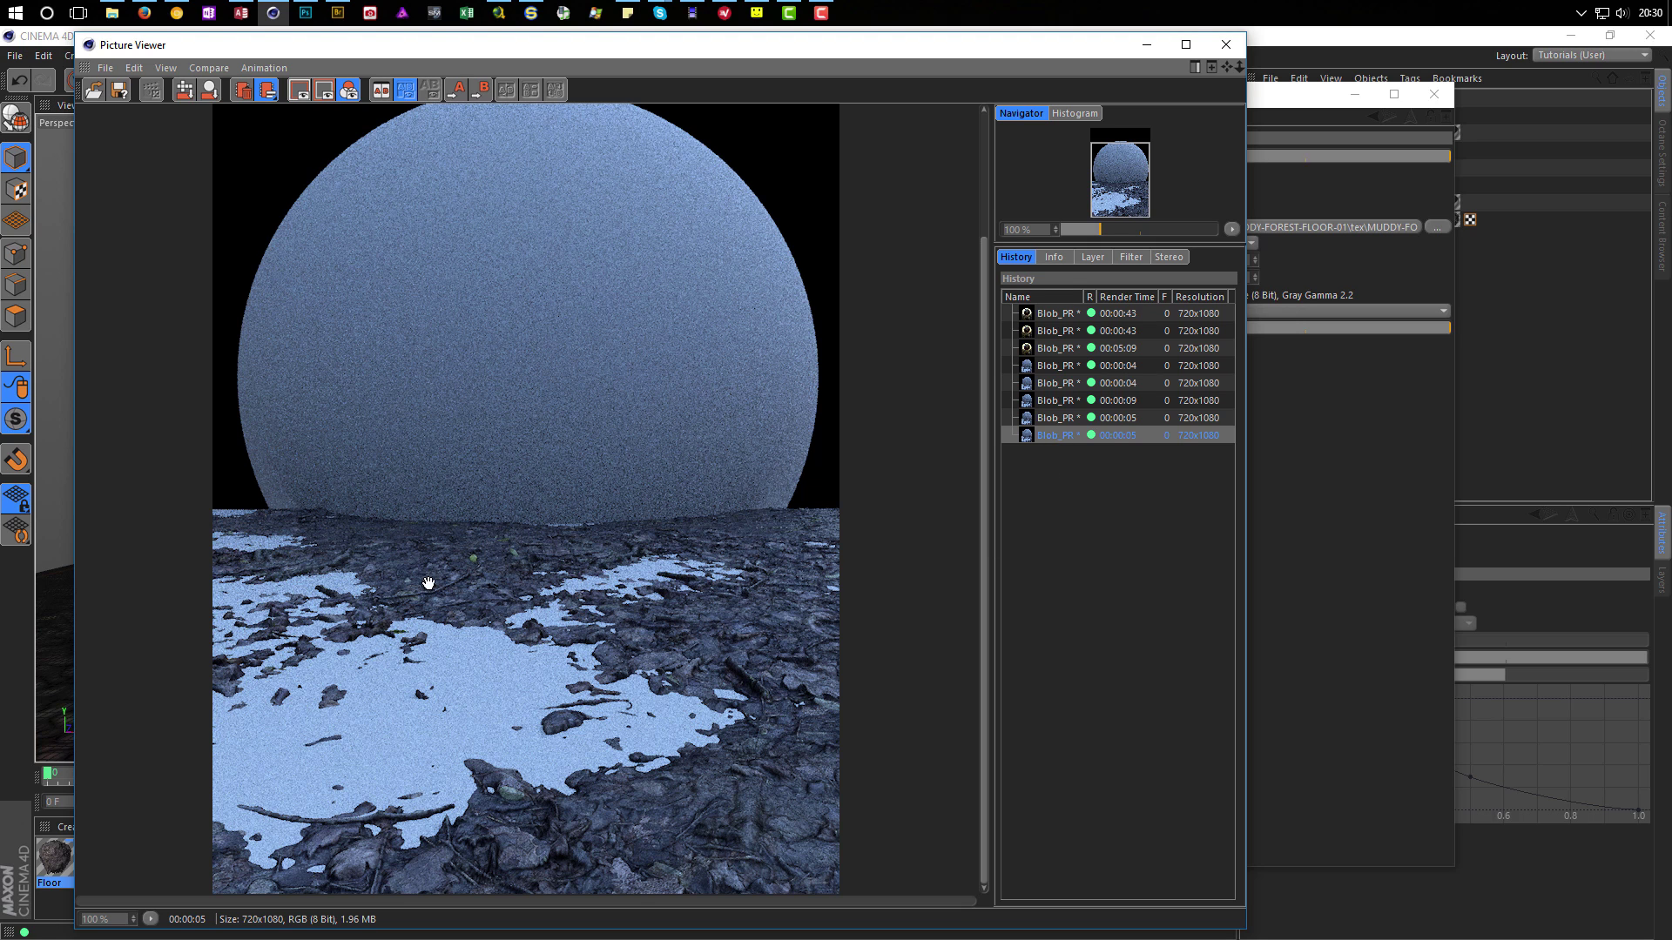
{"action": "left_click", "coordinate": [1228, 46]}
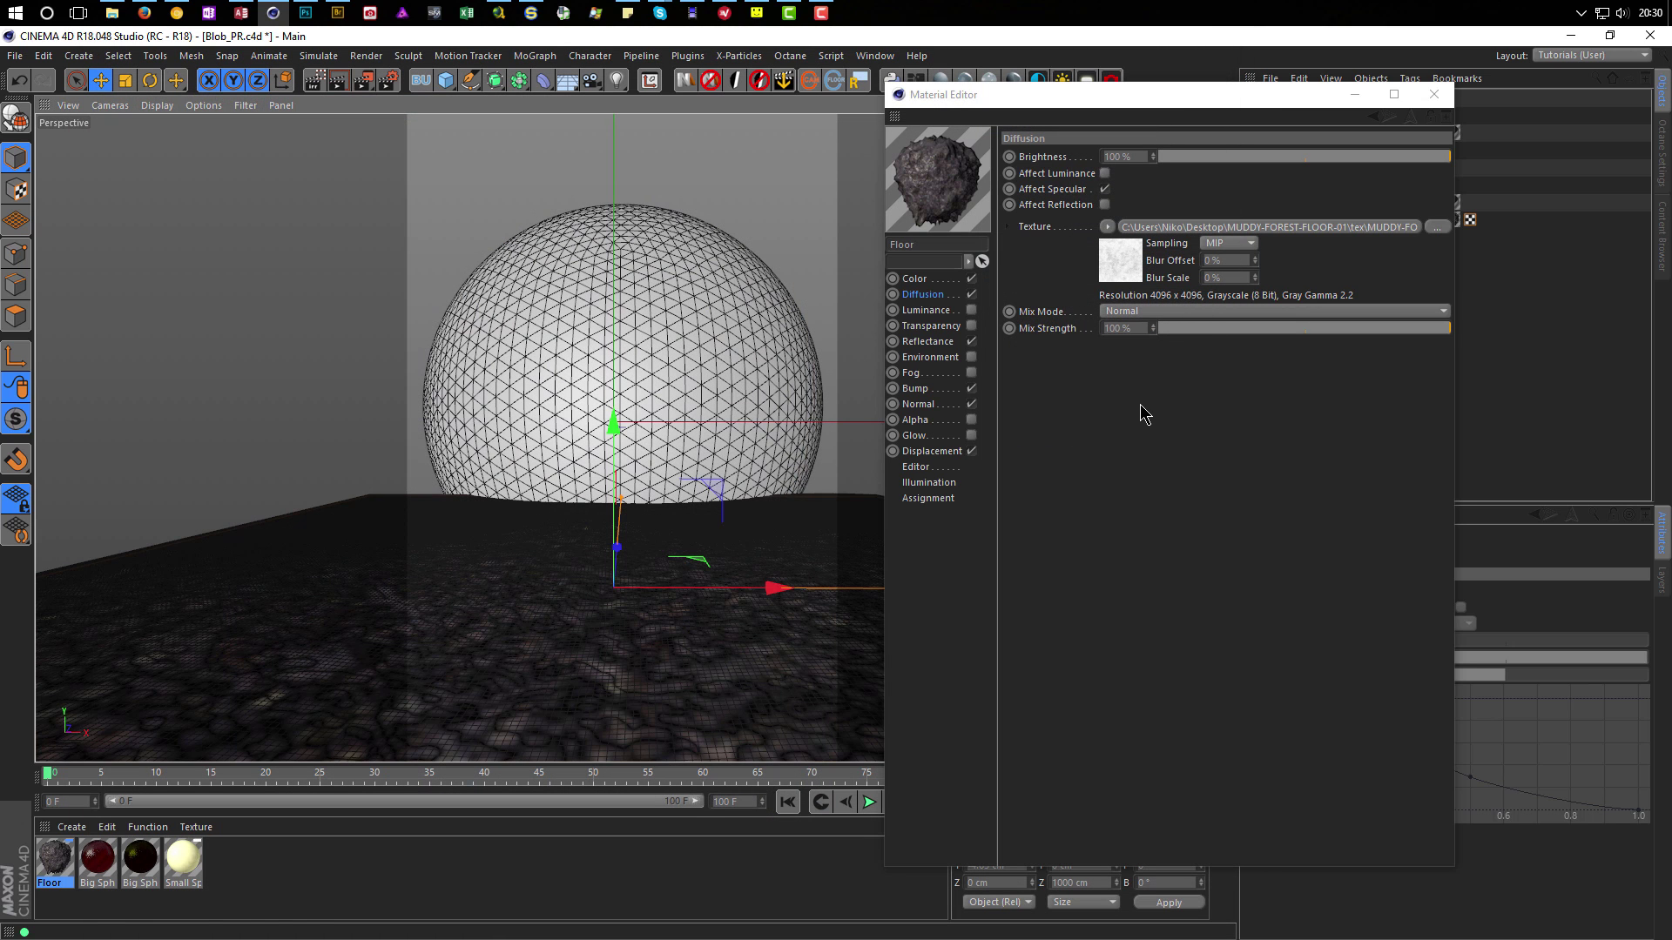
Save the project and place the MUDDY-FOREST-FLOOR-01 tex folder window beside the Material Editor.
{"action": "key", "text": "ctrl+s"}
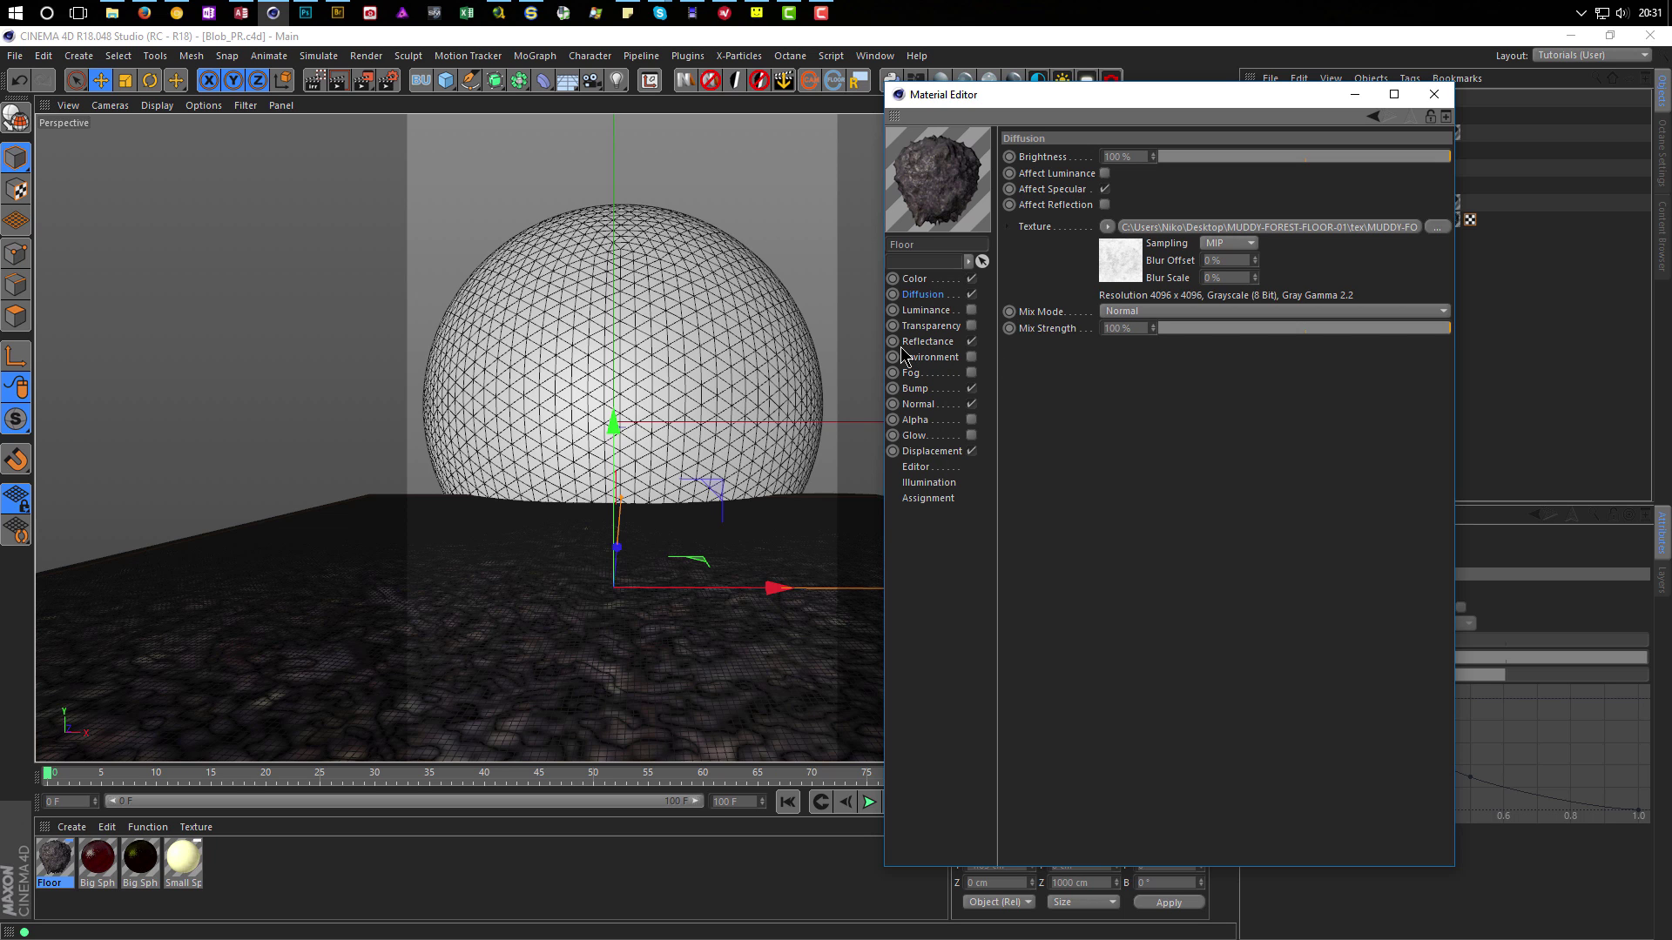
{"action": "key", "text": "alt+Tab"}
{"action": "left_click_drag", "start_coordinate": [882, 360], "coordinate": [686, 147]}
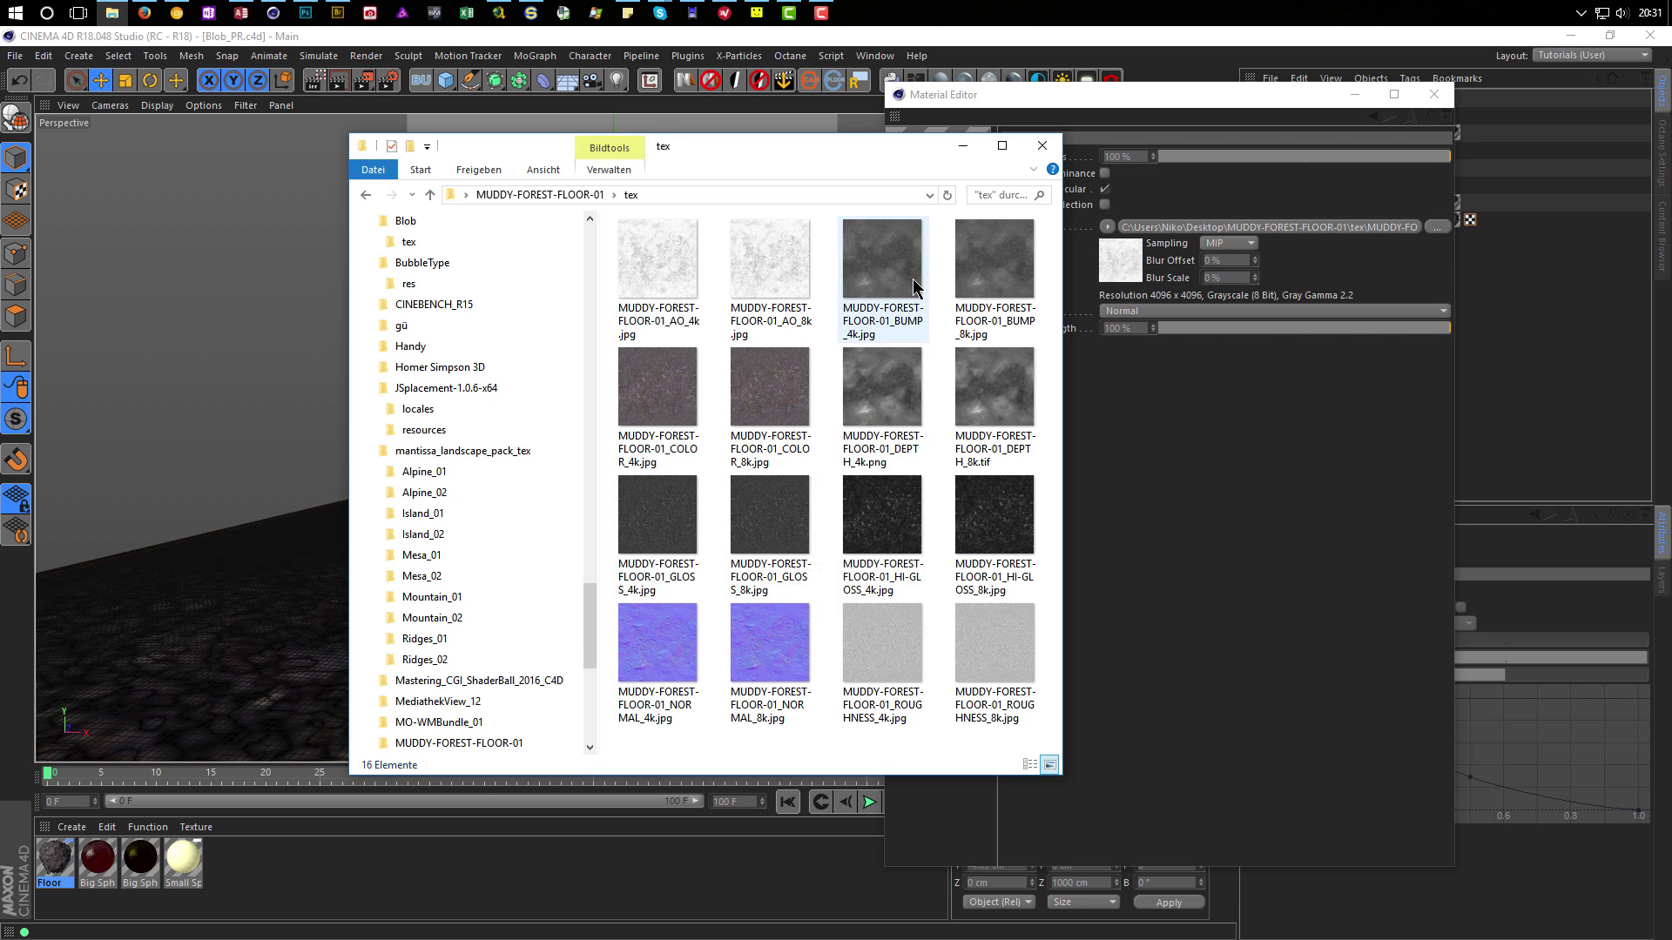
{"action": "left_click_drag", "start_coordinate": [702, 153], "coordinate": [465, 150]}
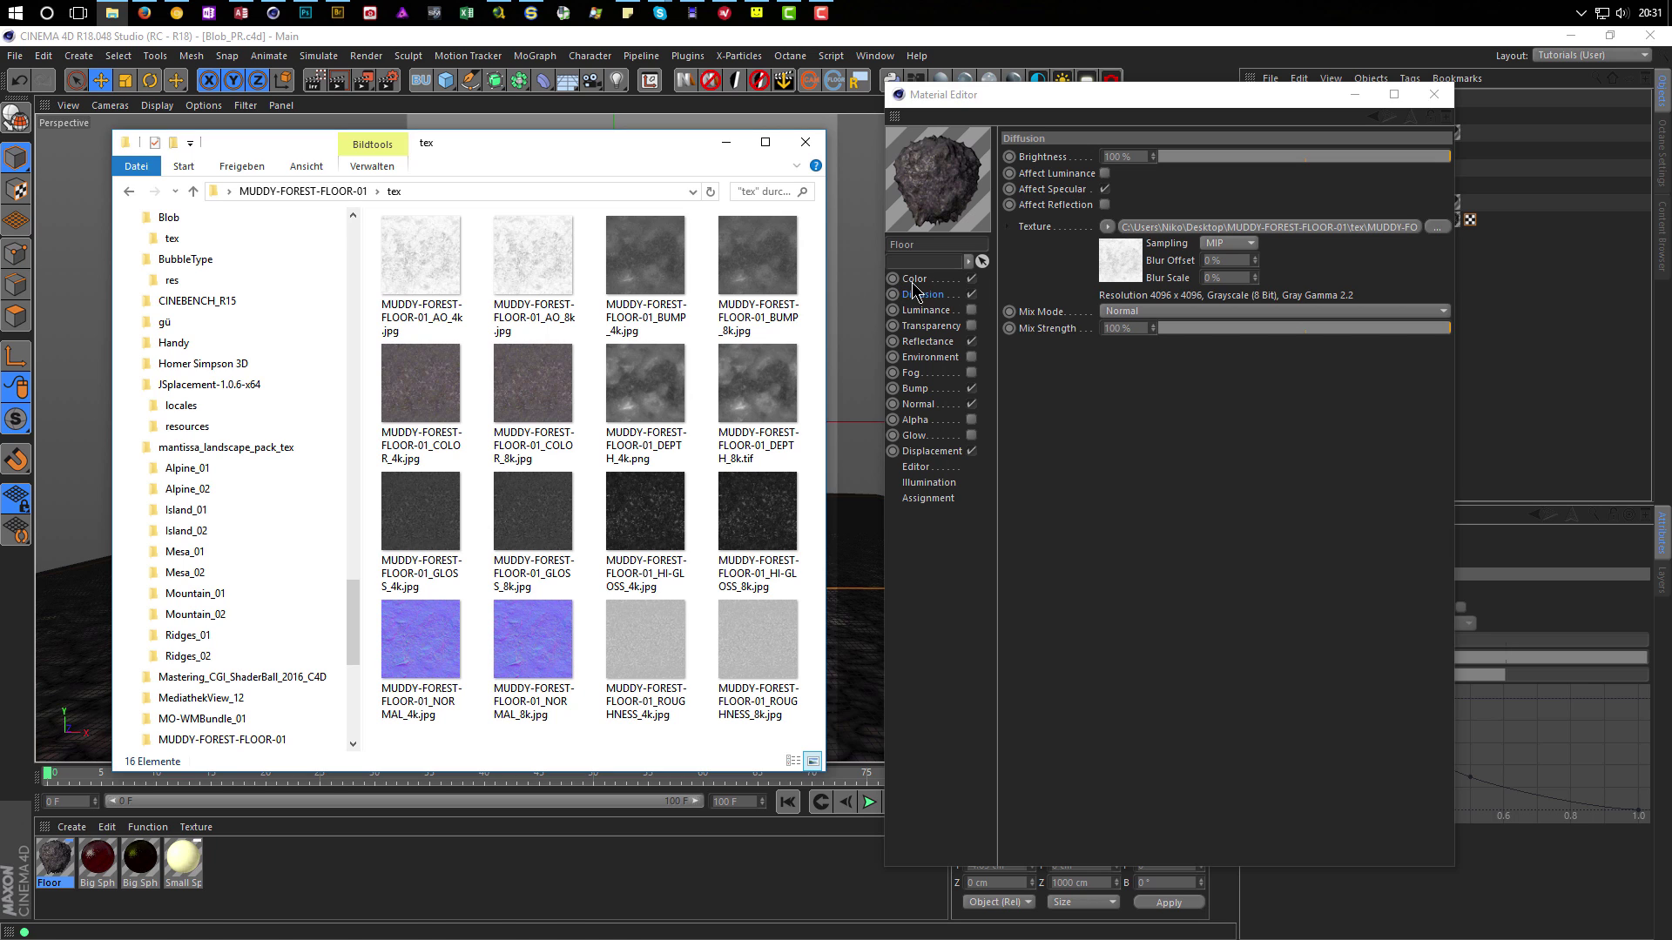
{"action": "left_click", "coordinate": [643, 270]}
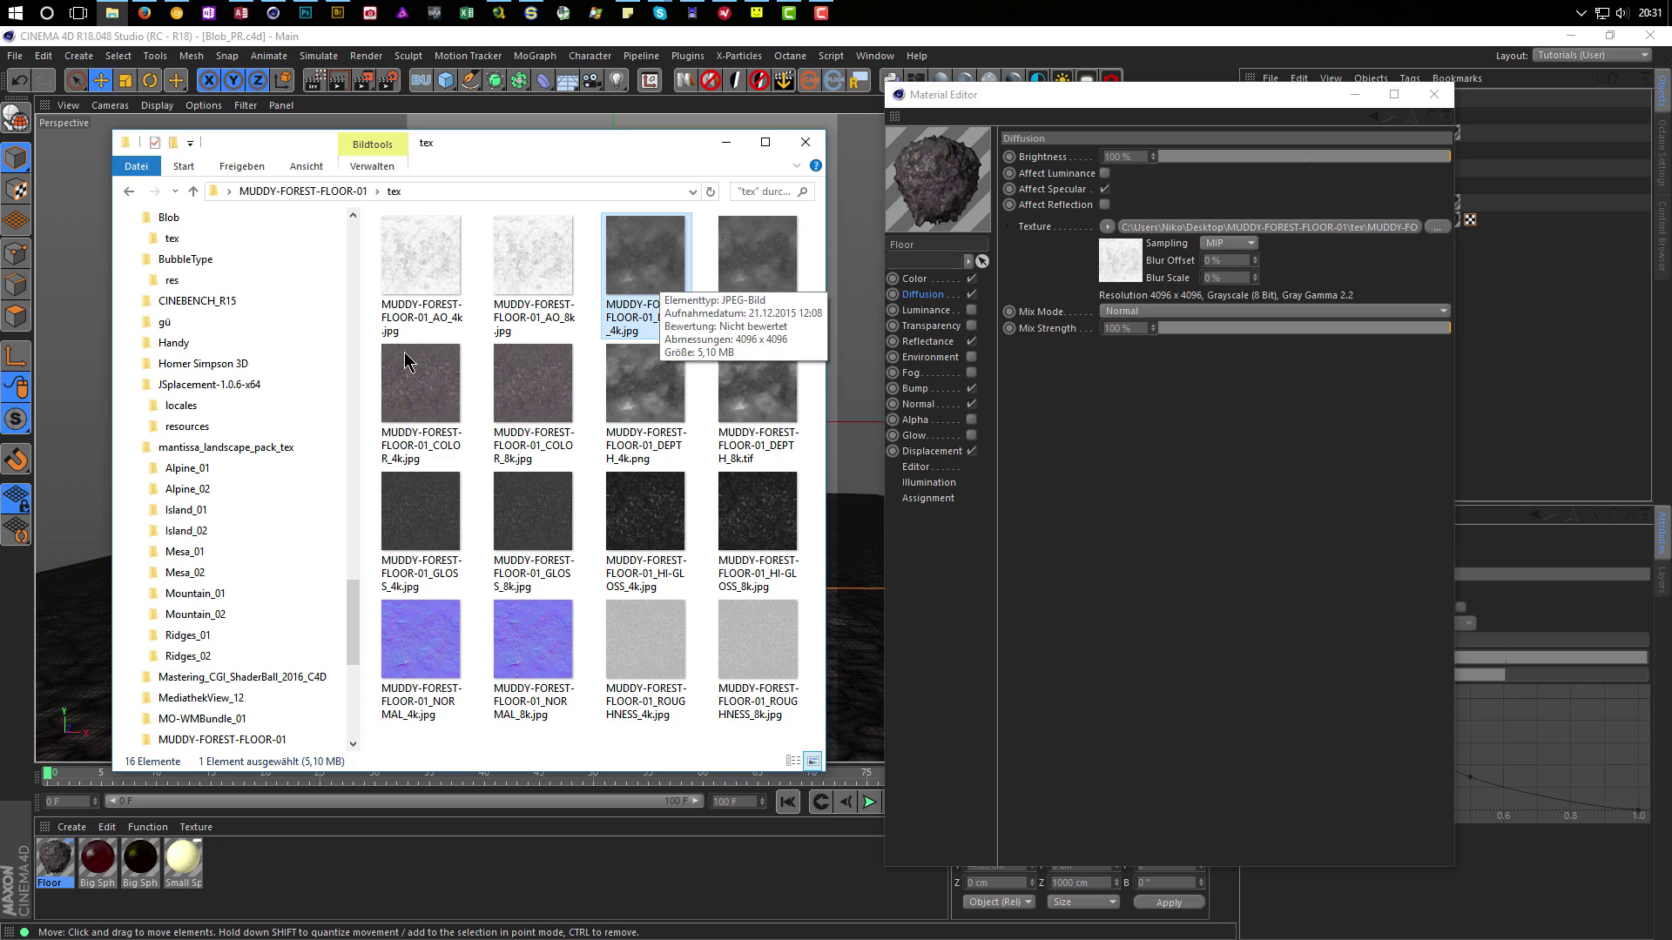
{"action": "left_click", "coordinate": [405, 383]}
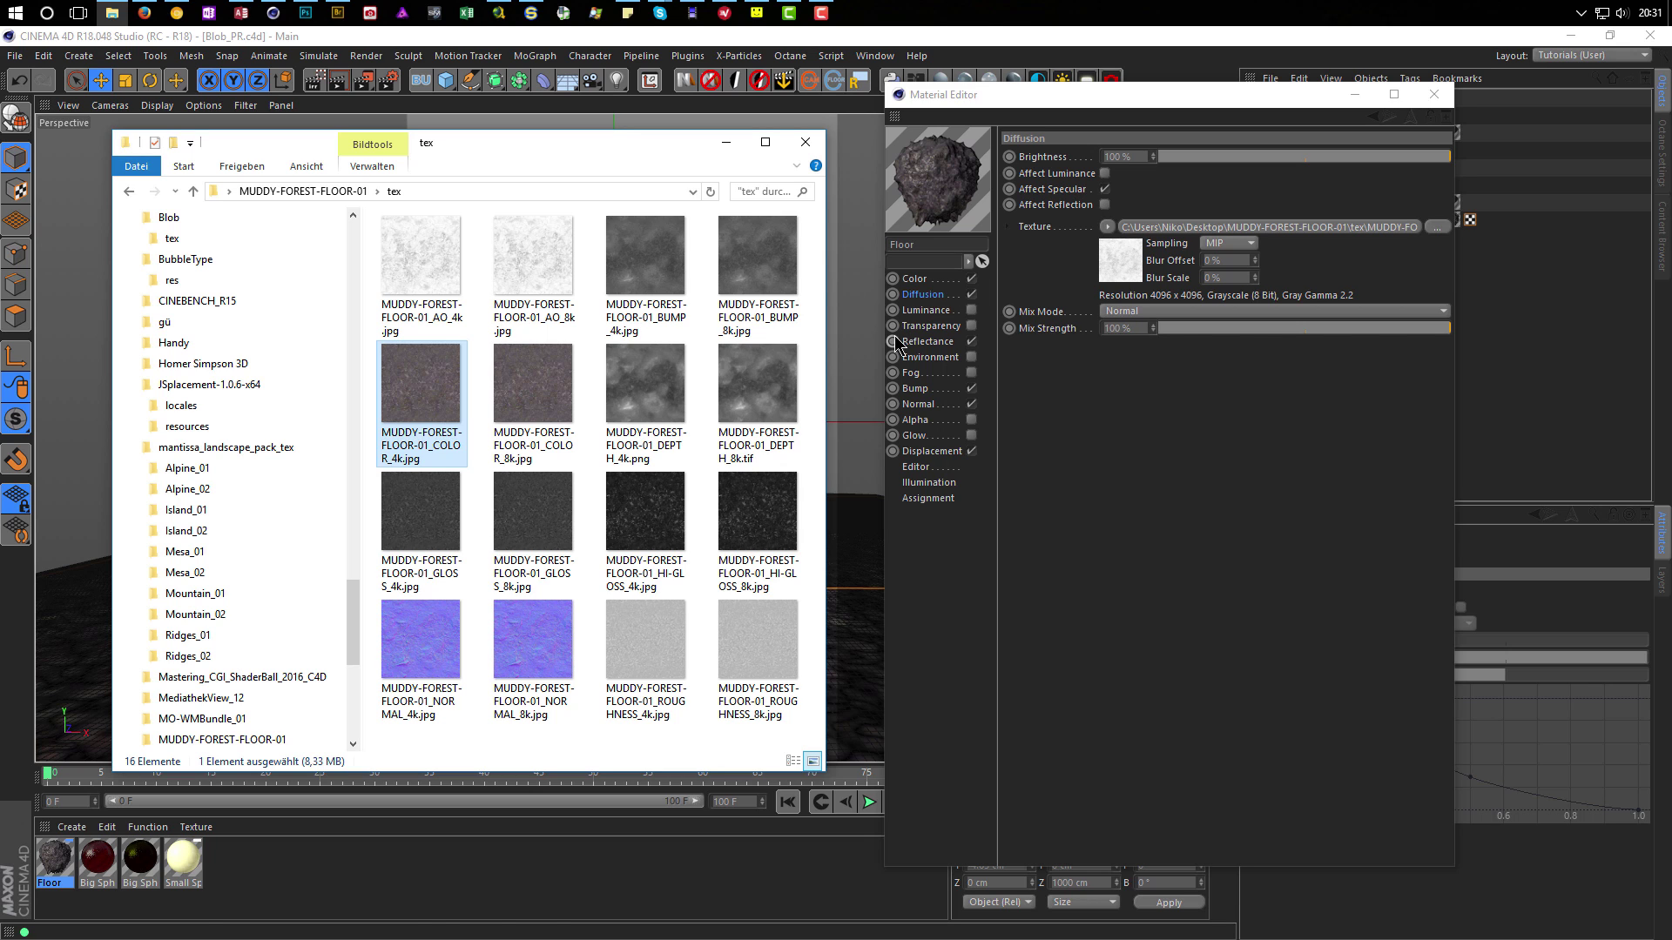
{"action": "left_click_drag", "start_coordinate": [653, 283], "coordinate": [921, 396]}
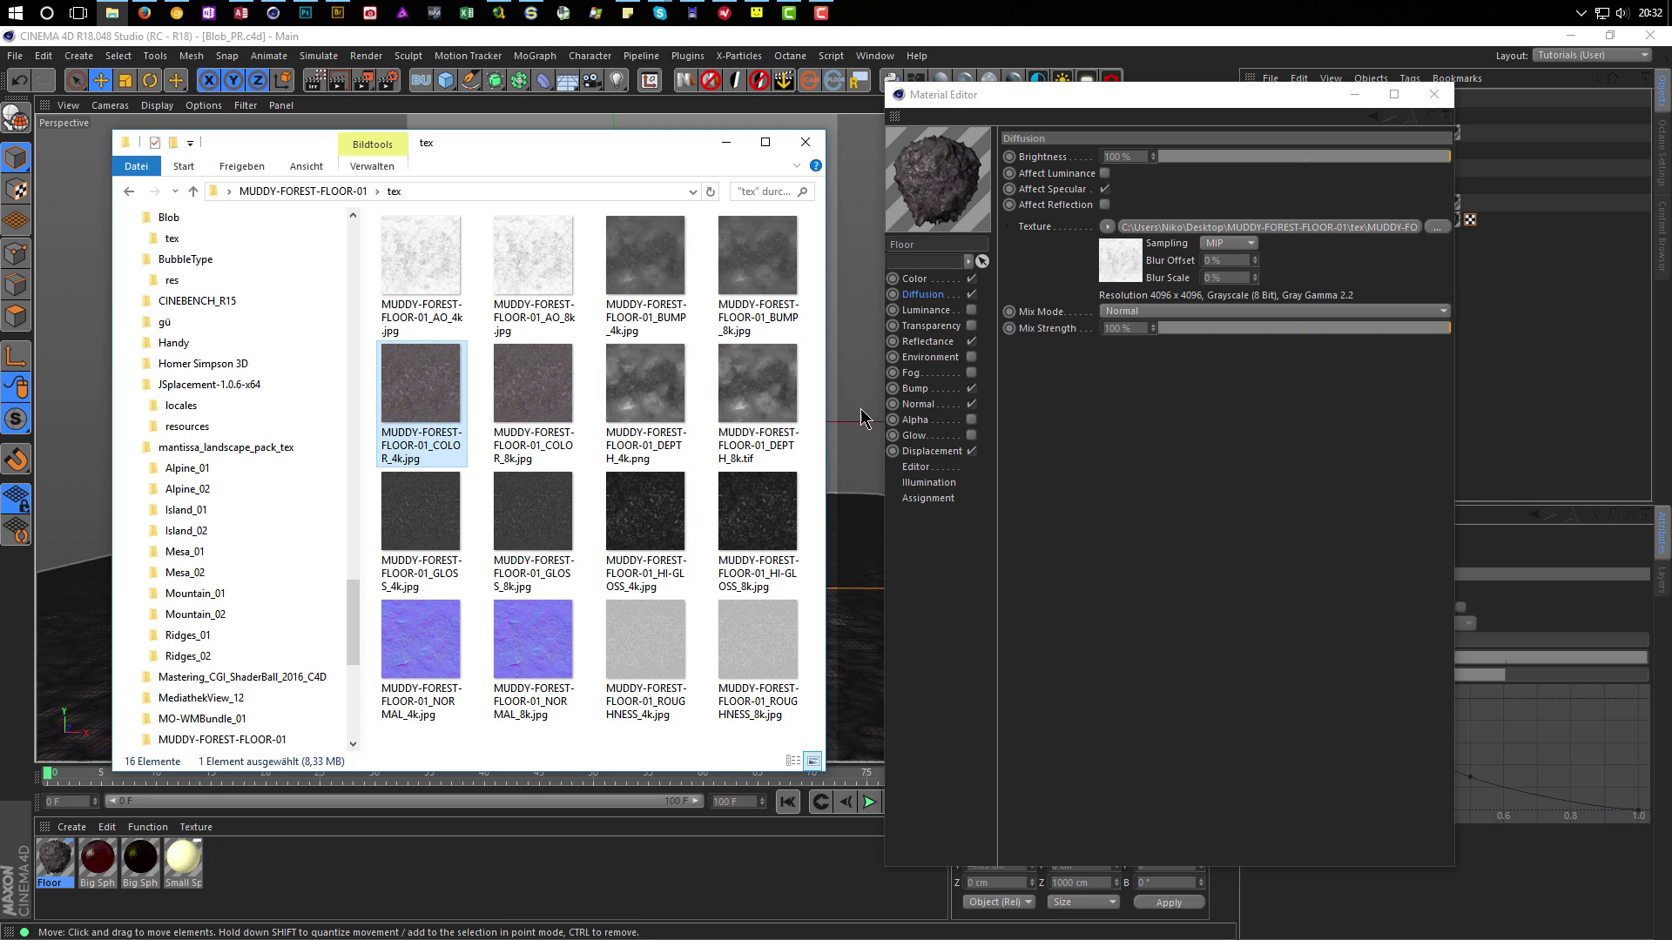
In the Floor material's Reflectance layer, load MUDDY-FOREST-FLOOR-01_GLOSS_4k.jpg into Reflection Strength and MUDDY-FOREST-FLOOR-01_HI-GLOSS_4k.jpg into Specular Strength.
{"action": "left_click", "coordinate": [930, 341]}
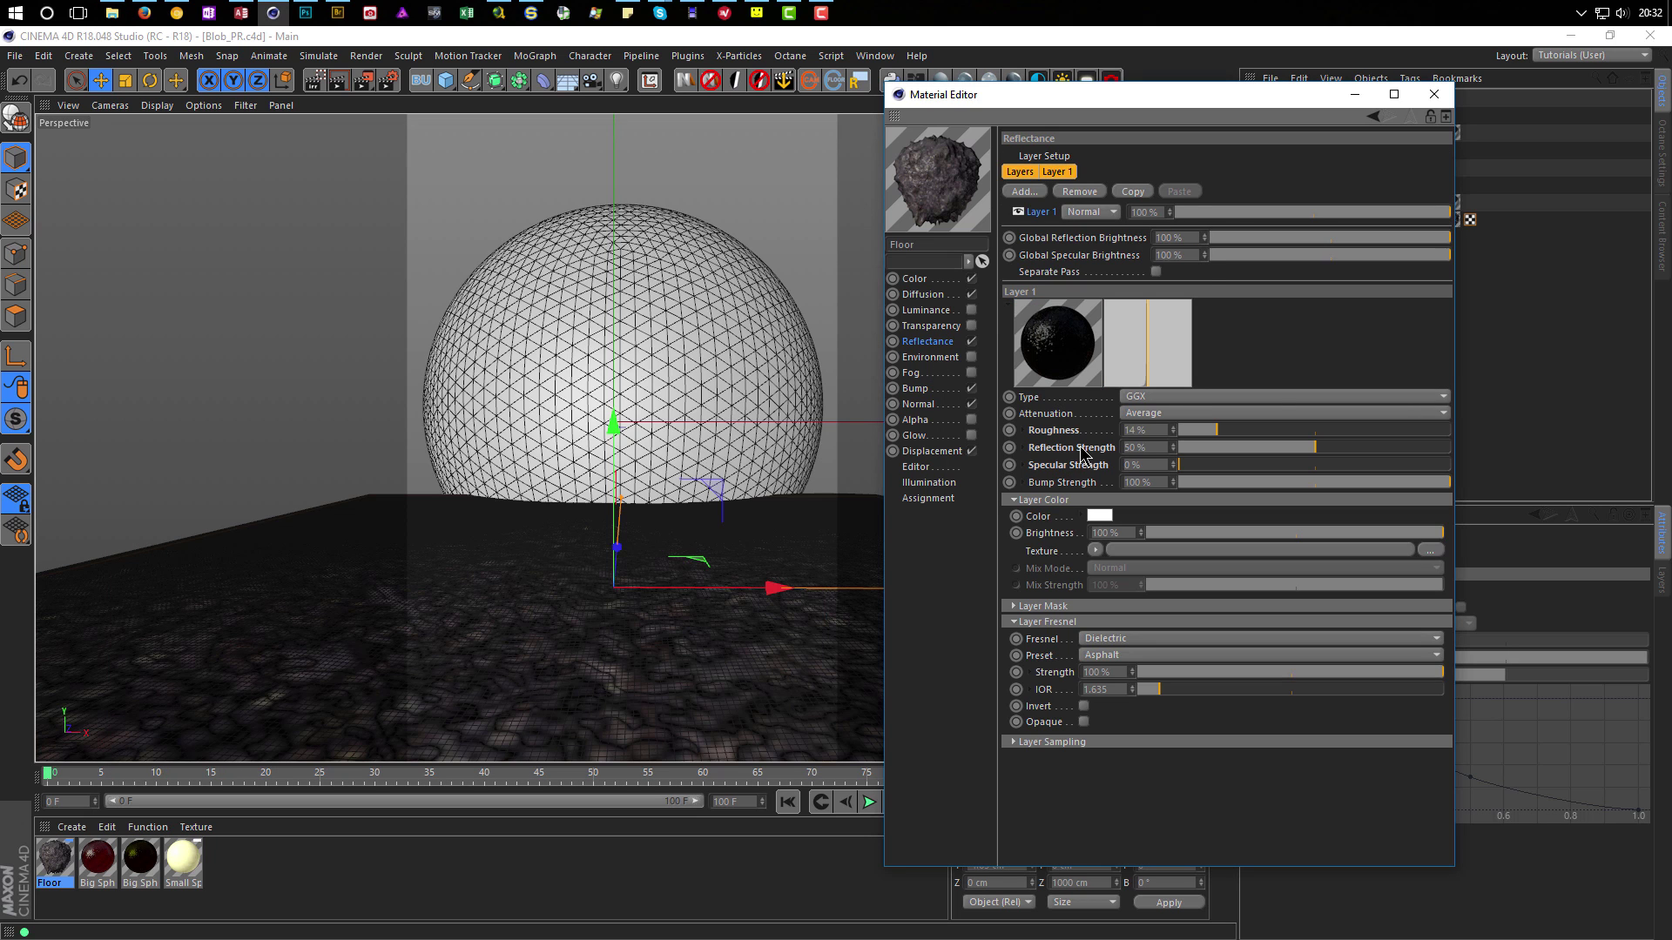
{"action": "left_click", "coordinate": [1026, 450]}
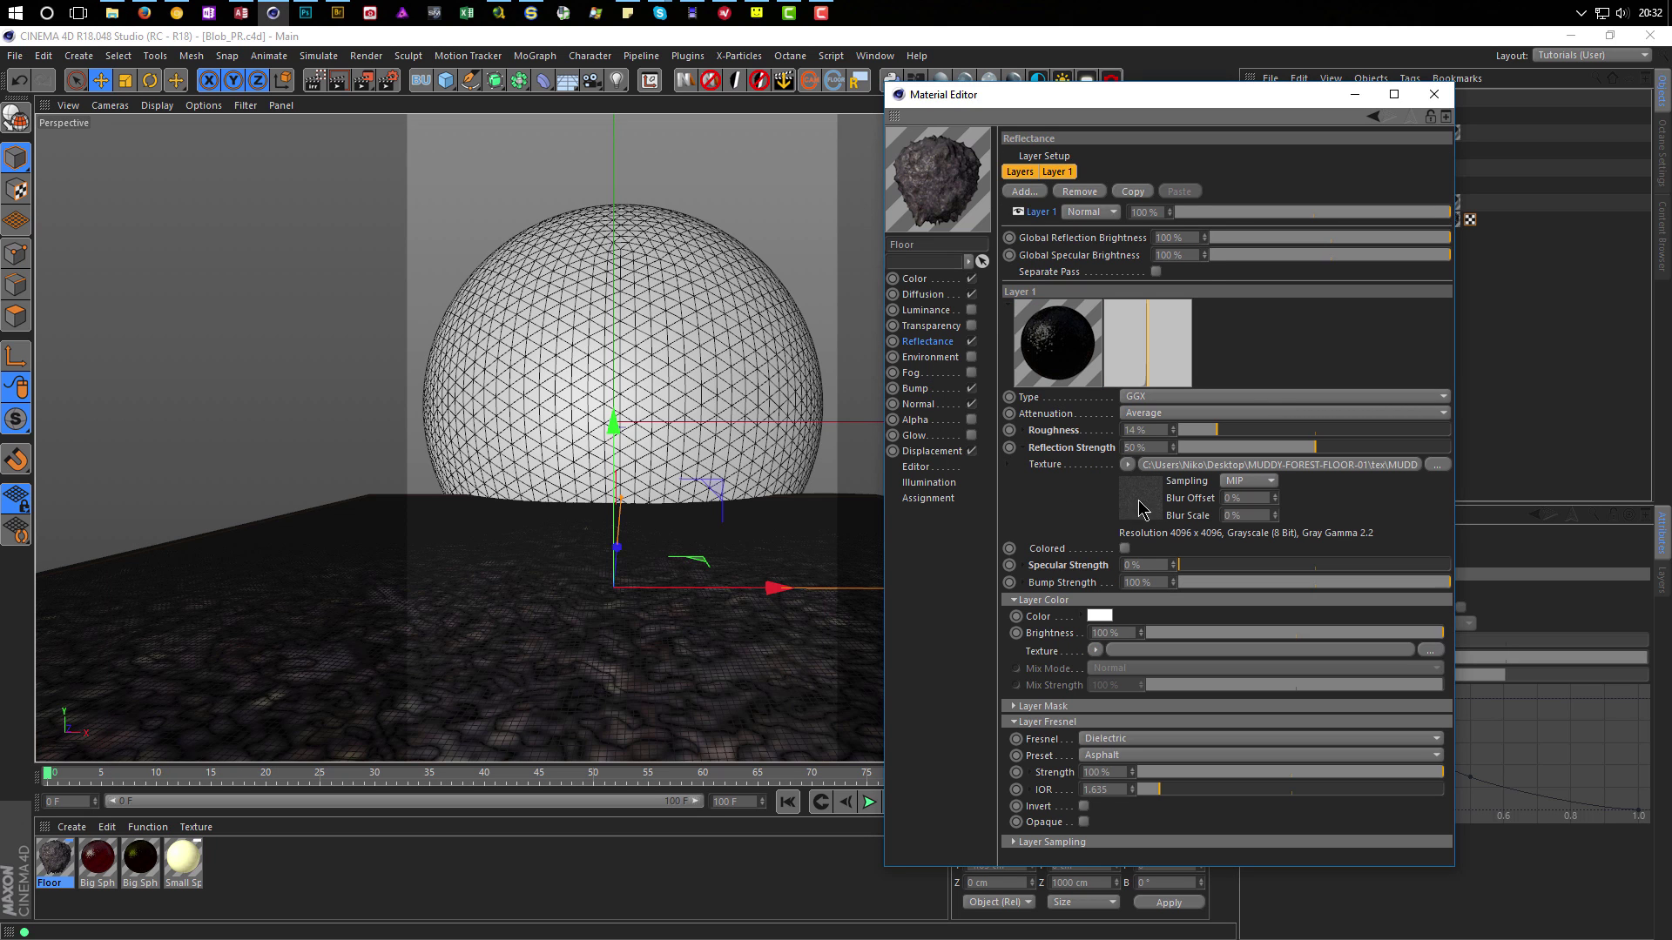
{"action": "key", "text": "alt+Tab"}
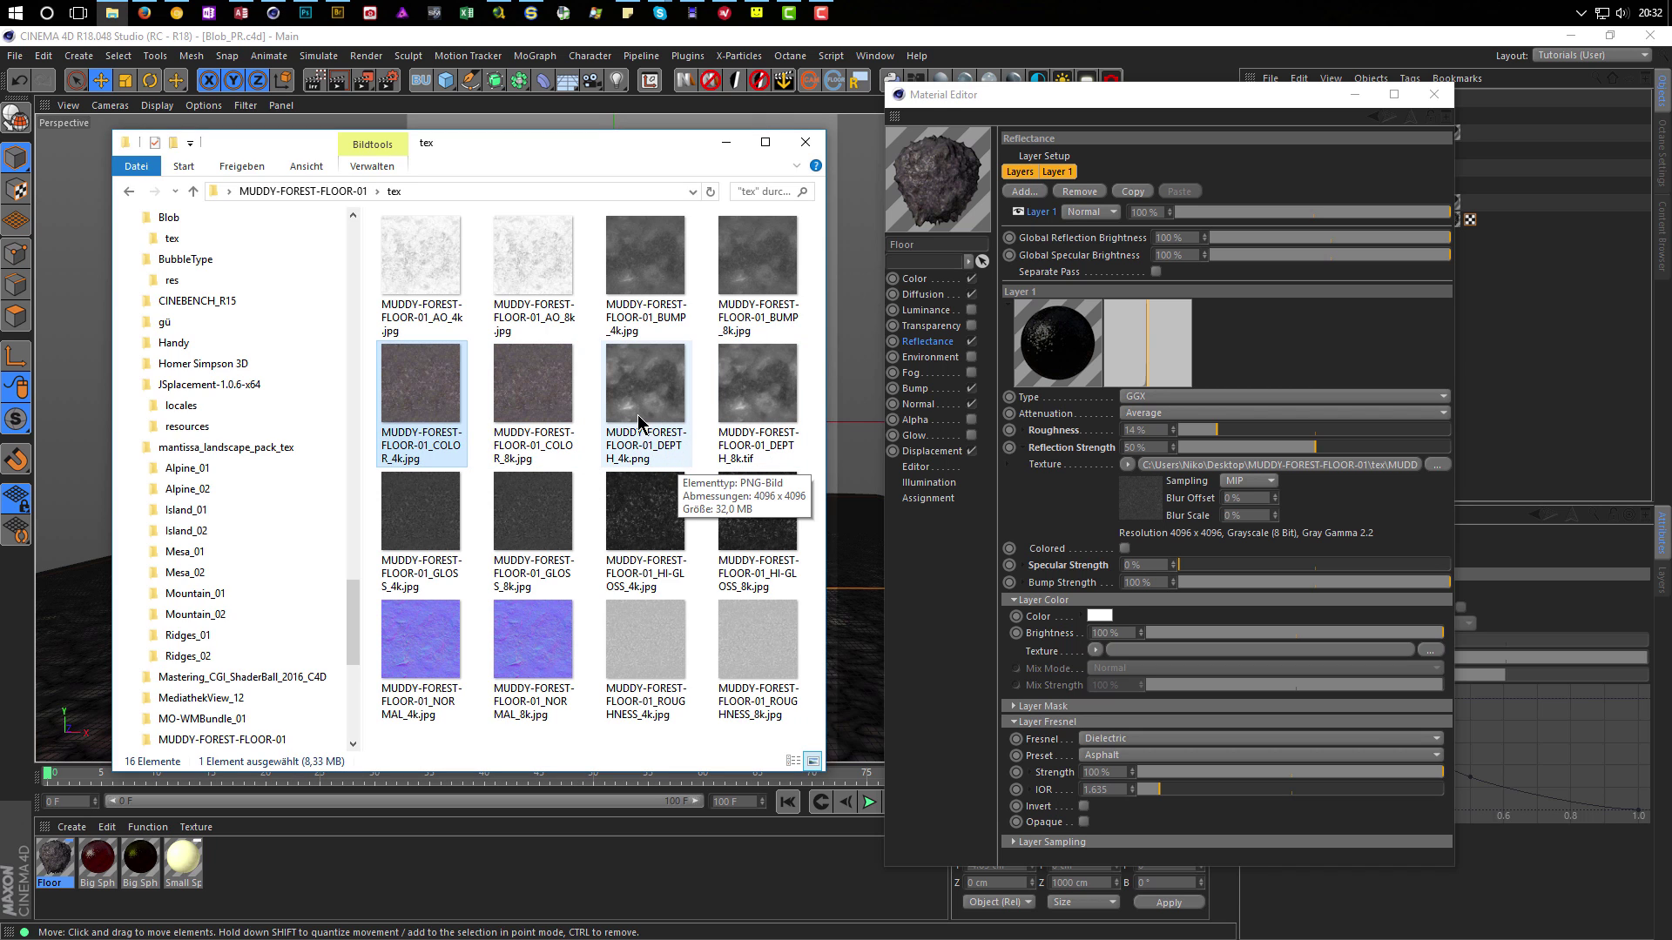
{"action": "left_click", "coordinate": [642, 526]}
{"action": "left_click_drag", "start_coordinate": [1077, 497], "coordinate": [1028, 565]}
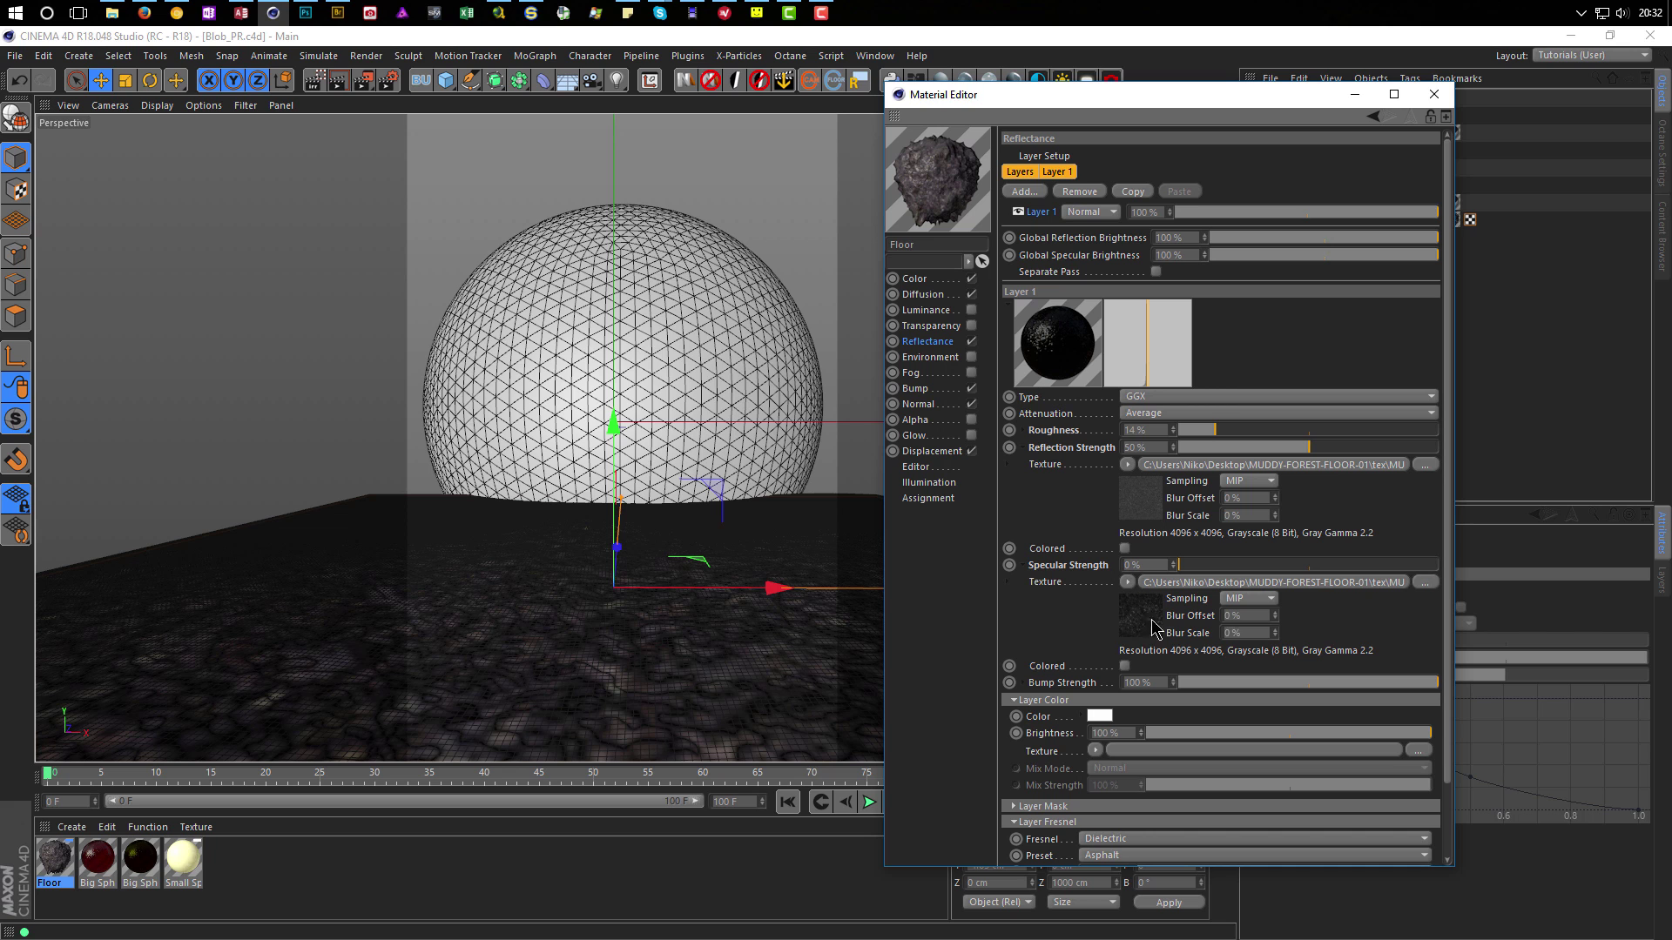
Load MUDDY-FOREST-FLOOR-01_ROUGHNESS_4k.jpg into the reflectance layer's Roughness, then clear away the texture folder window and close the Material Editor.
{"action": "key", "text": "alt+Tab"}
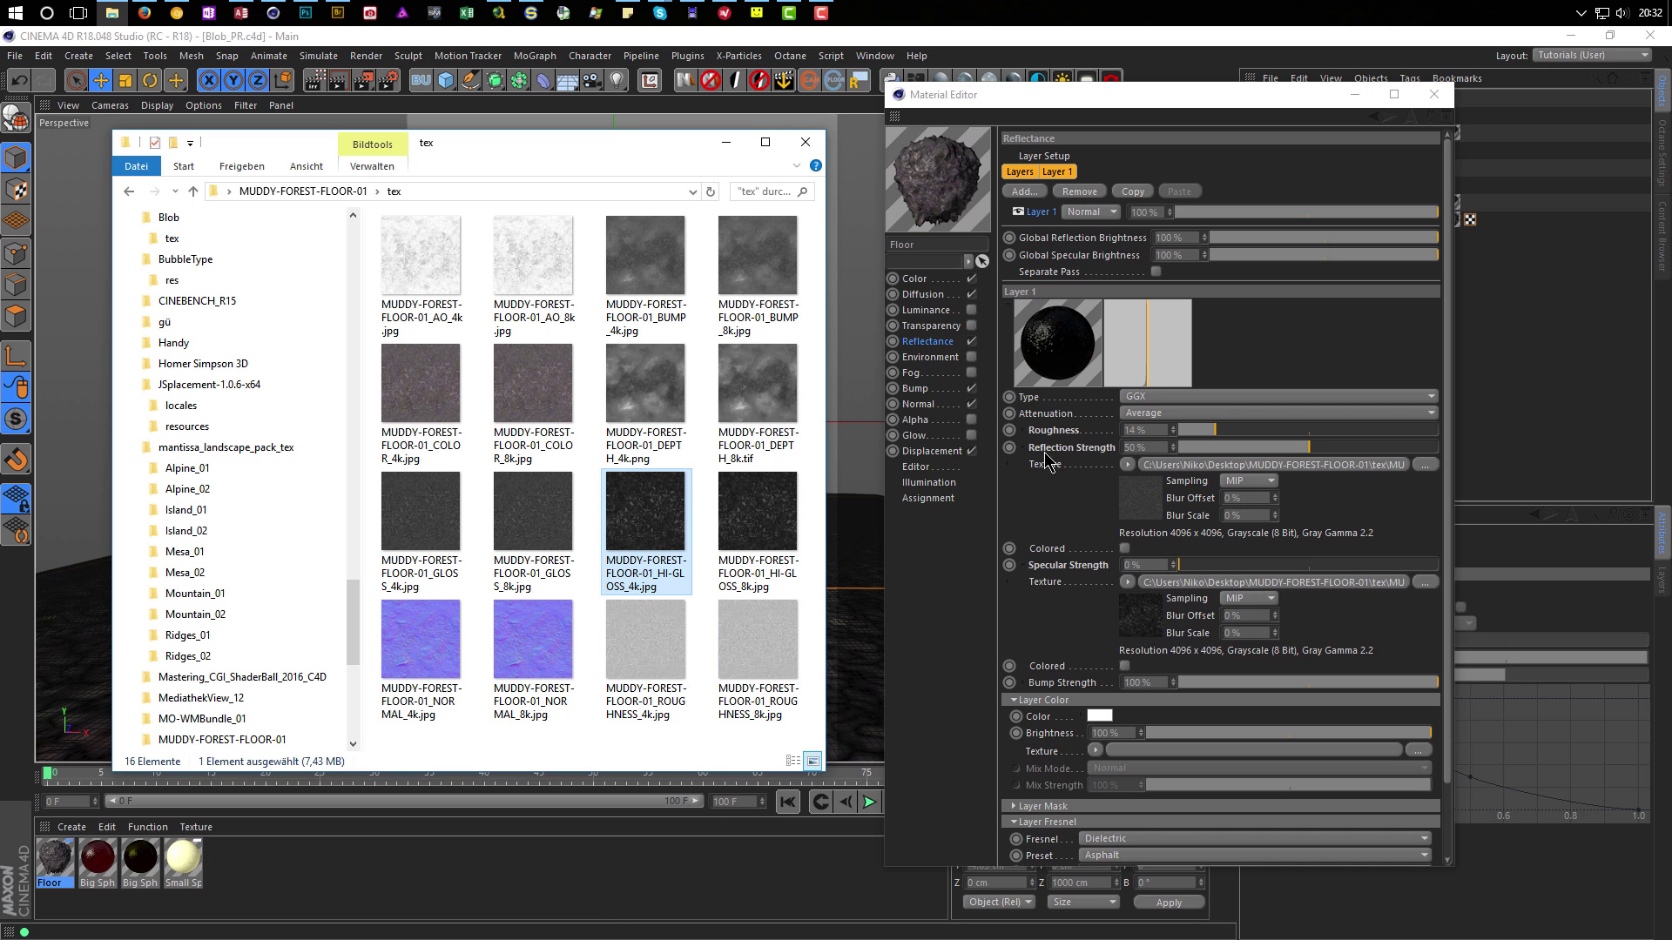
{"action": "mouse_move", "coordinate": [1024, 435]}
{"action": "left_mouse_down"}
{"action": "mouse_move", "coordinate": [956, 350]}
{"action": "mouse_move", "coordinate": [1030, 434]}
{"action": "left_mouse_up"}
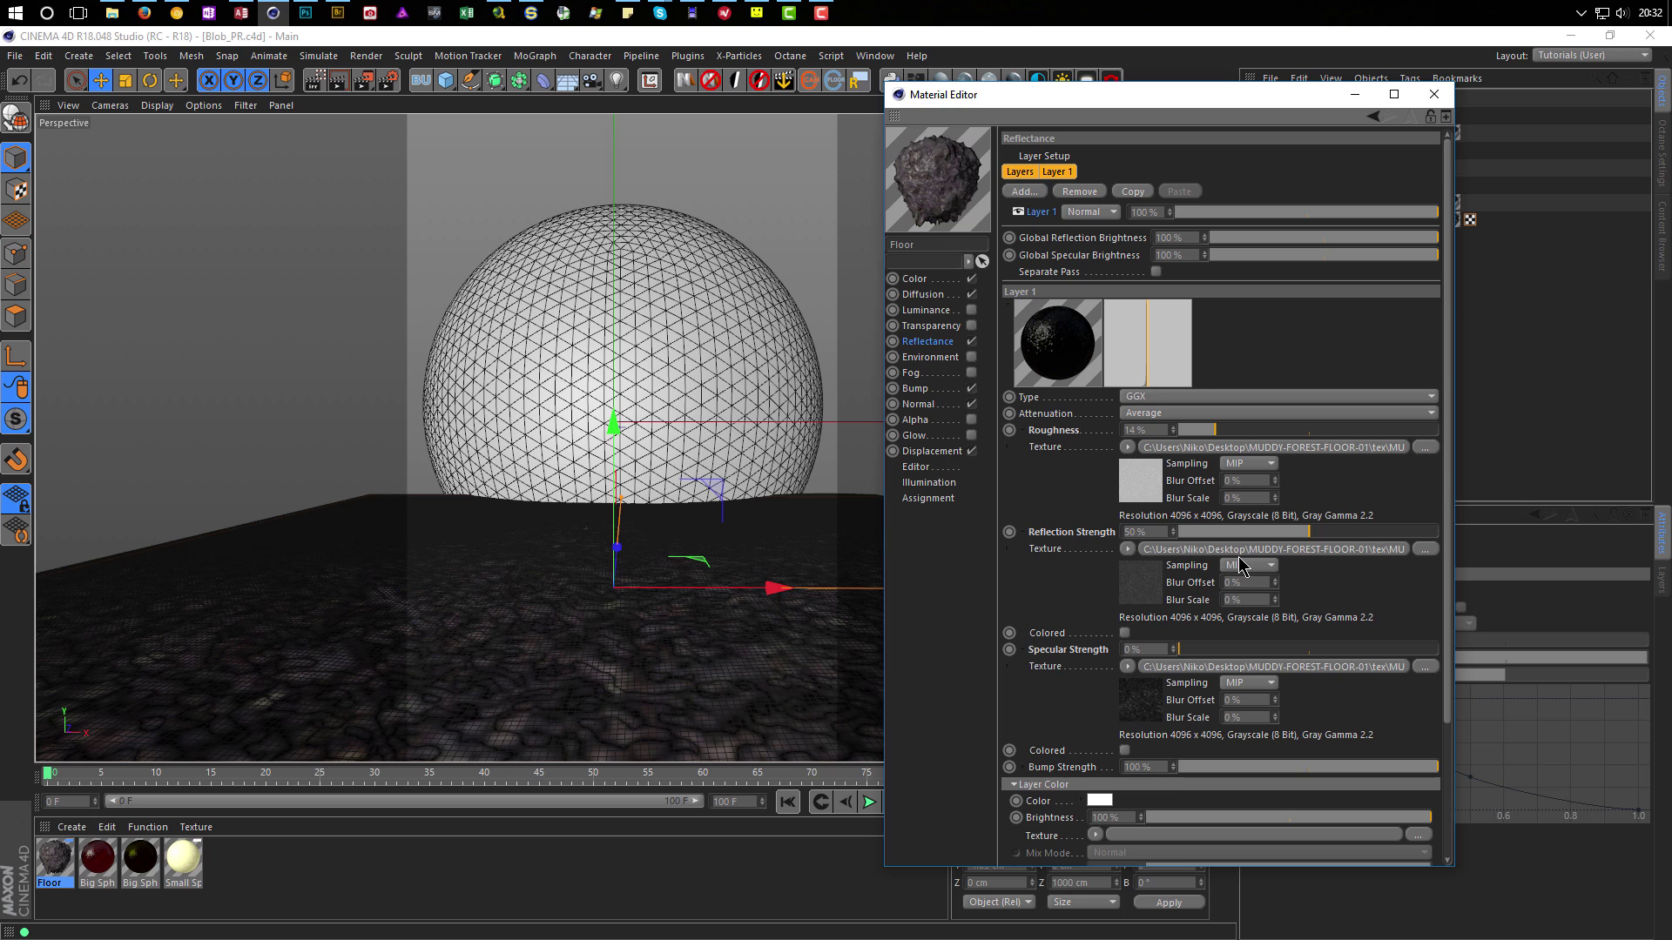
{"action": "key", "text": "alt+Tab"}
{"action": "left_click_drag", "start_coordinate": [555, 143], "coordinate": [1671, 288]}
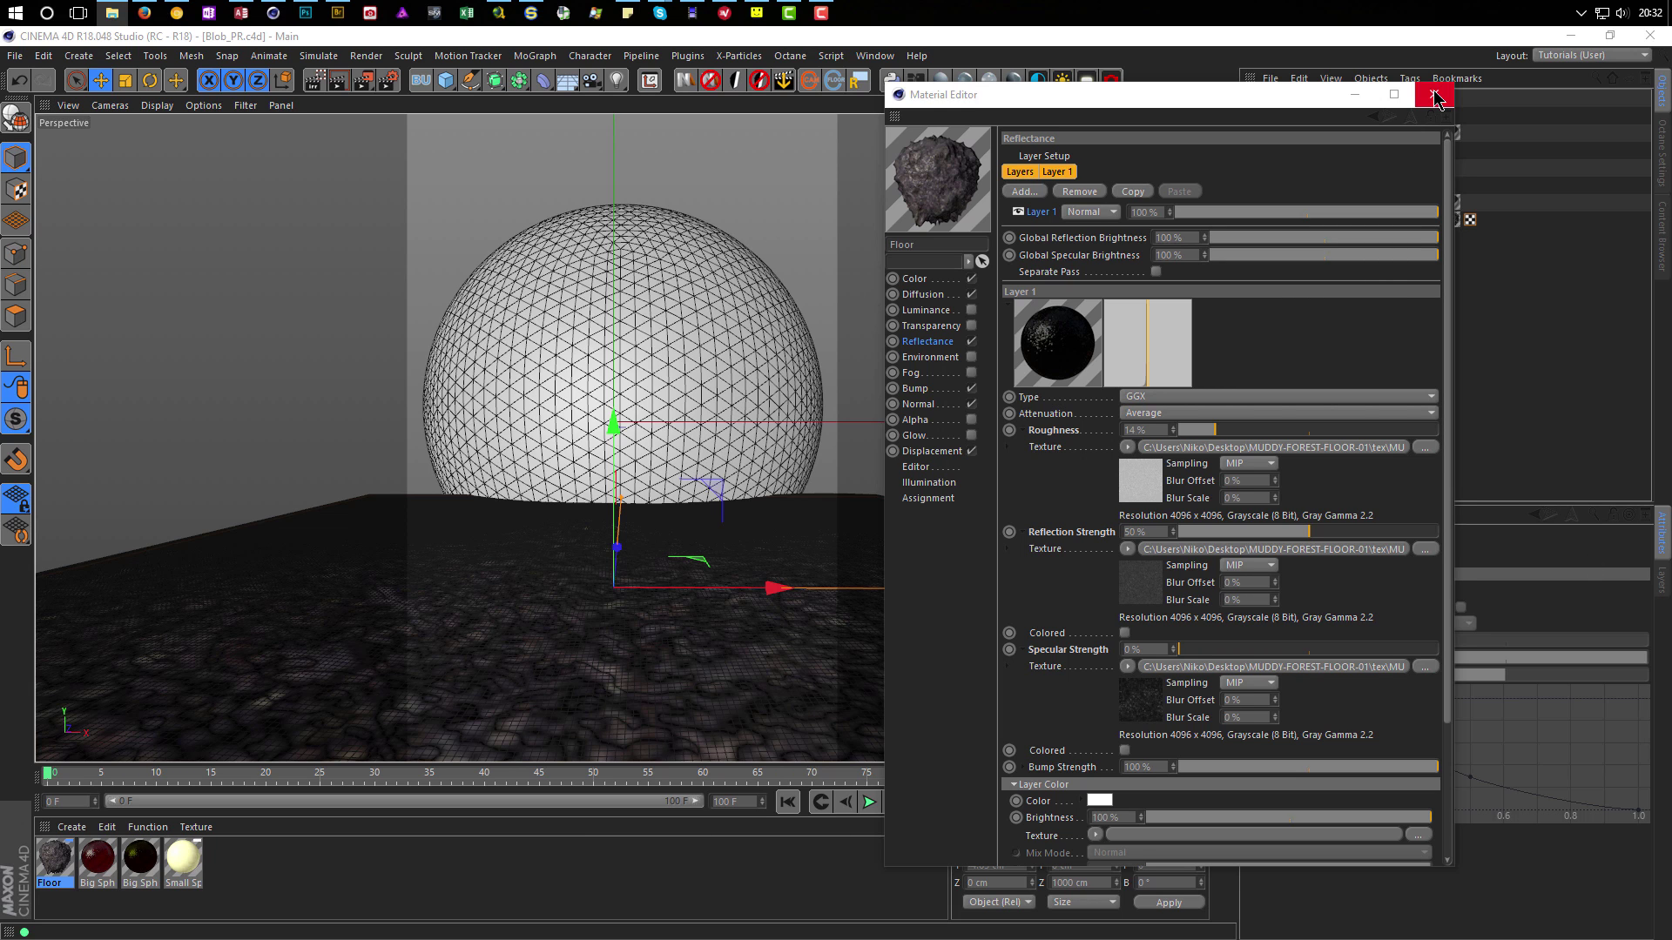
{"action": "left_click", "coordinate": [1435, 96]}
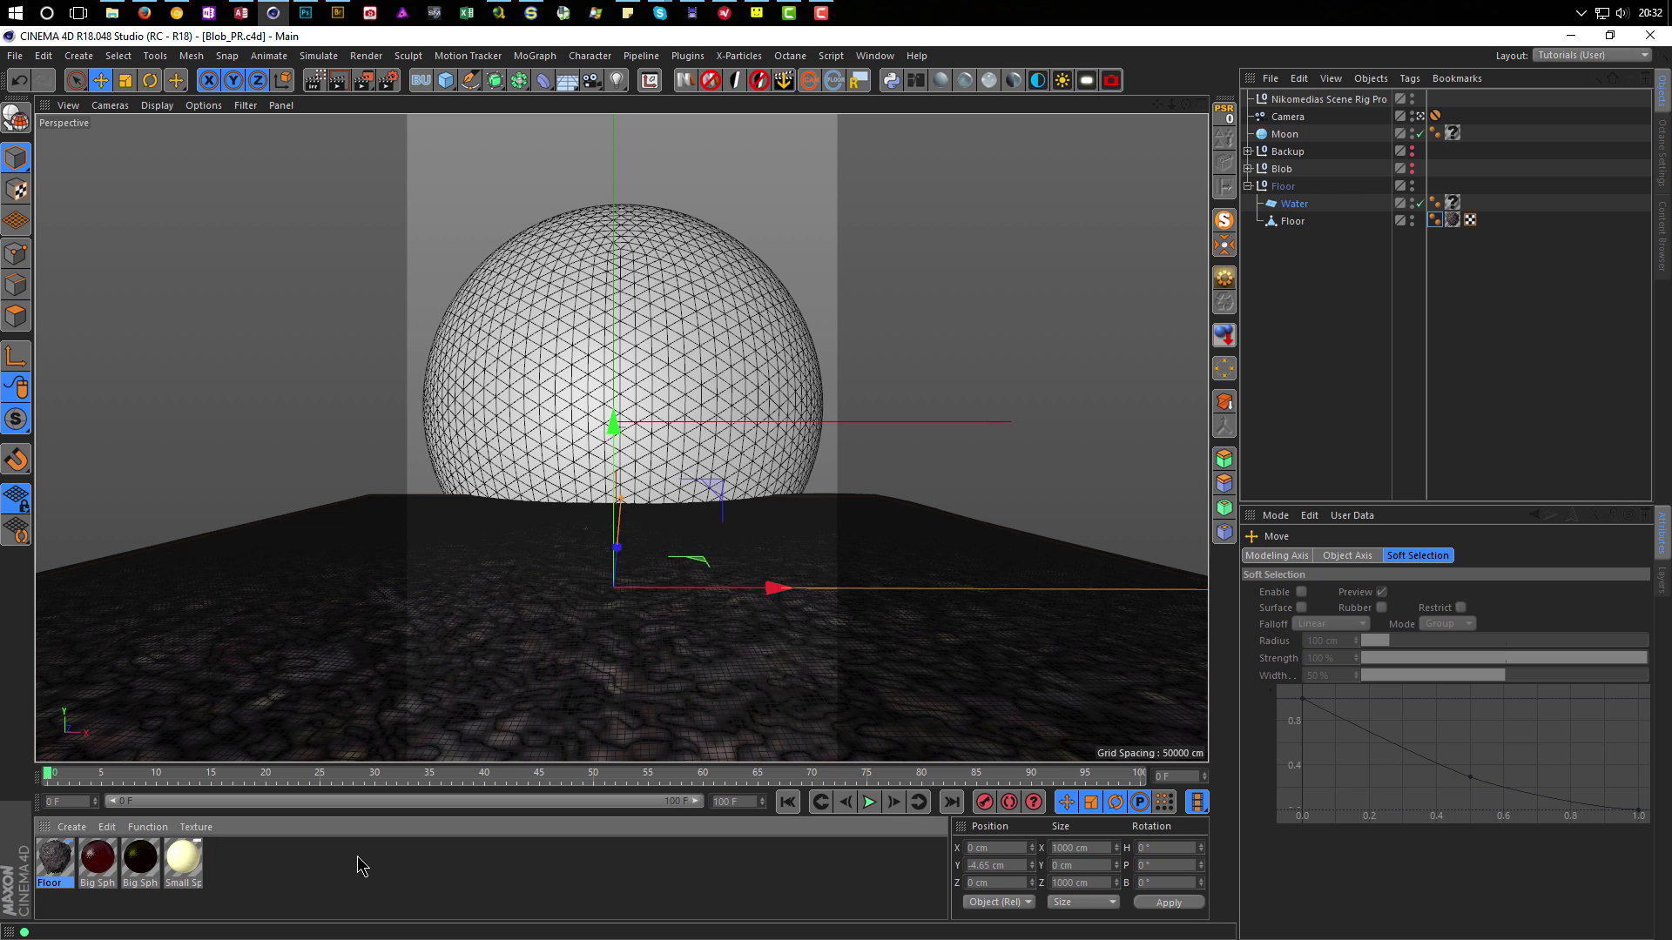
Open the Content Browser and select the Floor folder in the My Textures preset library.
{"action": "key", "text": "shift+F8"}
{"action": "left_click_drag", "start_coordinate": [677, 180], "coordinate": [959, 170]}
{"action": "left_click", "coordinate": [397, 453]}
{"action": "left_click", "coordinate": [396, 433]}
{"action": "scroll", "coordinate": [451, 450], "scroll_direction": "down", "scroll_amount": 2}
{"action": "scroll", "coordinate": [448, 450], "scroll_direction": "down", "scroll_amount": 4}
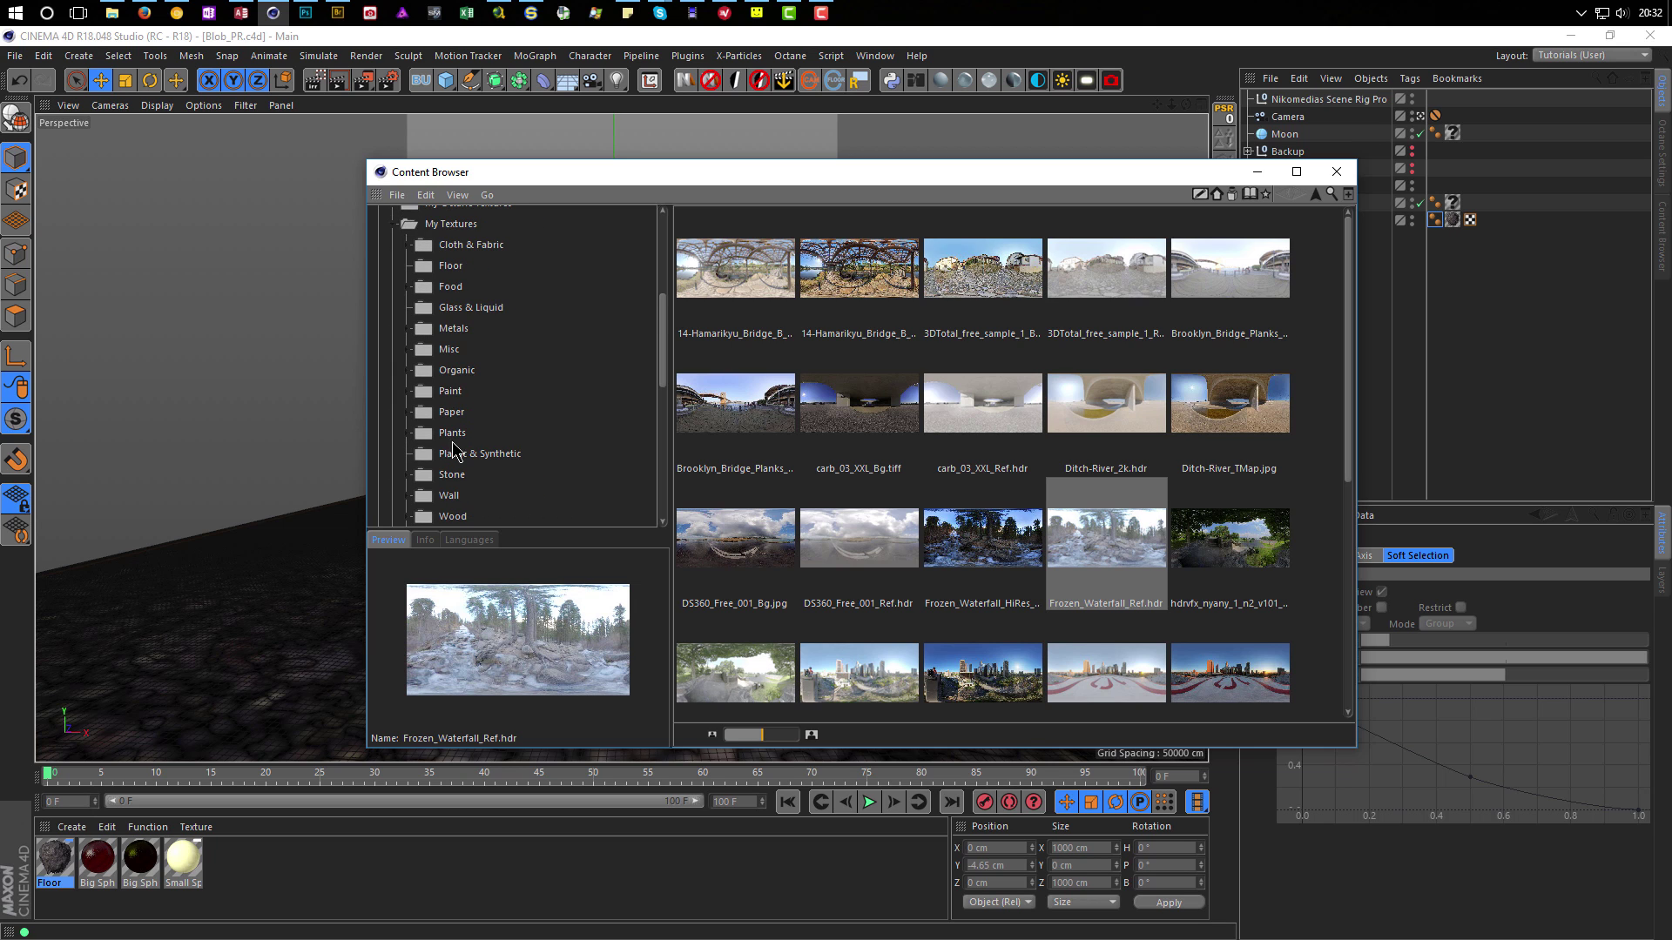
{"action": "scroll", "coordinate": [477, 442], "scroll_direction": "up", "scroll_amount": 2}
{"action": "left_click", "coordinate": [451, 267]}
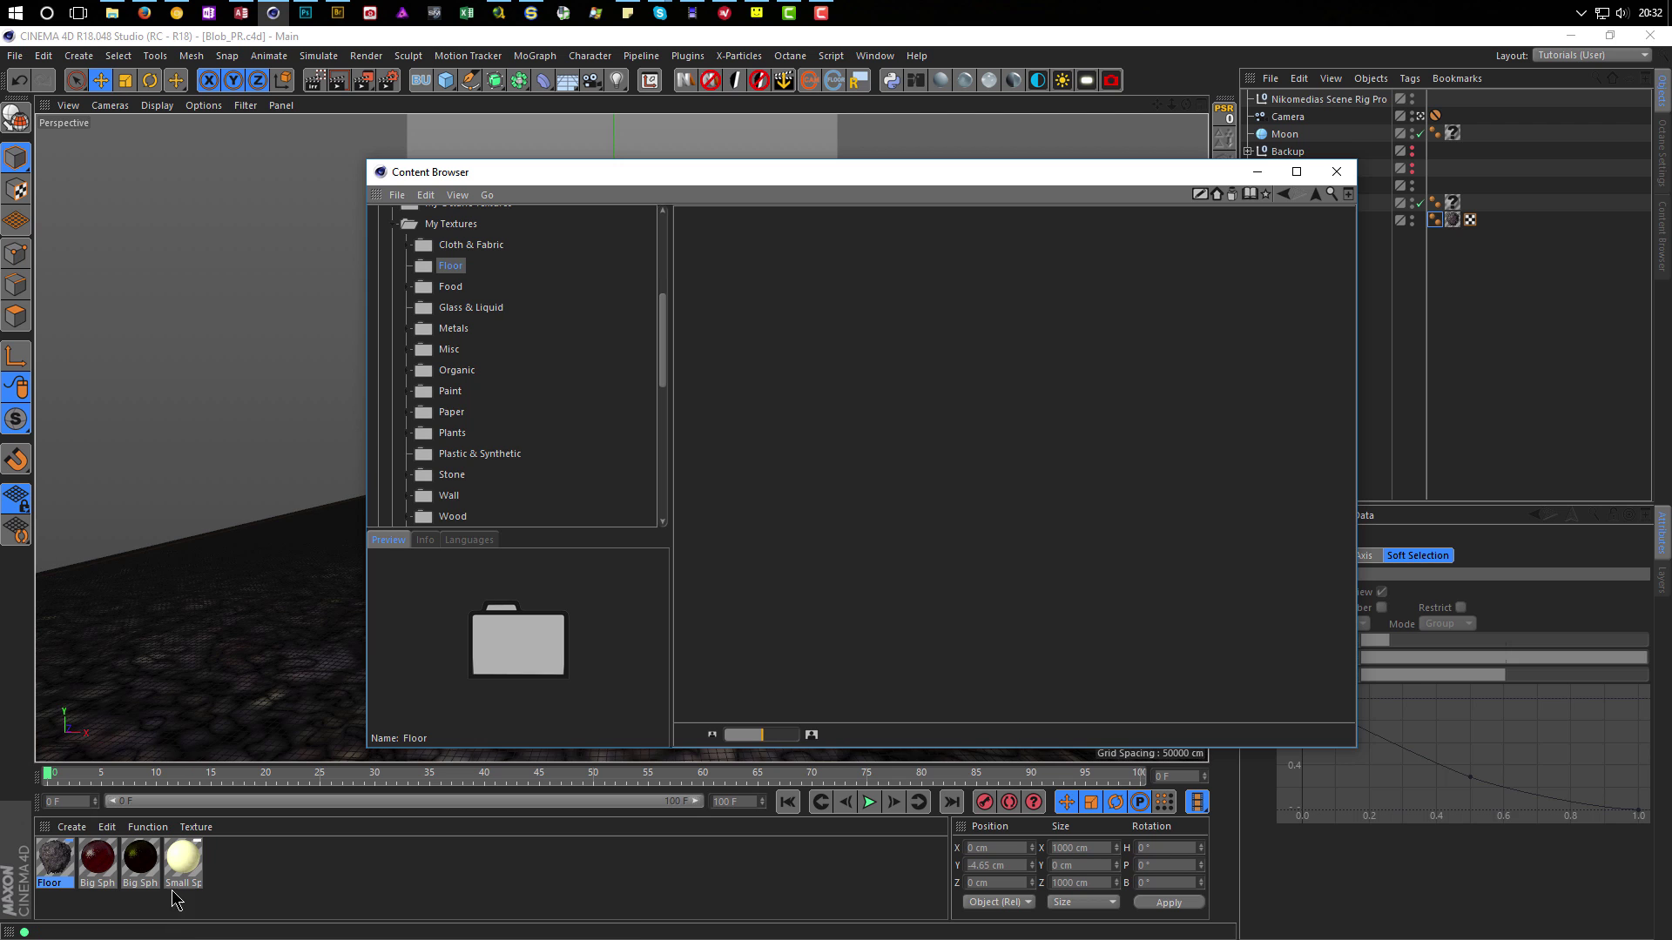
Rename the Floor material to Floor 01 and close the Material Editor.
{"action": "left_click", "coordinate": [50, 871]}
{"action": "double_click", "coordinate": [54, 871]}
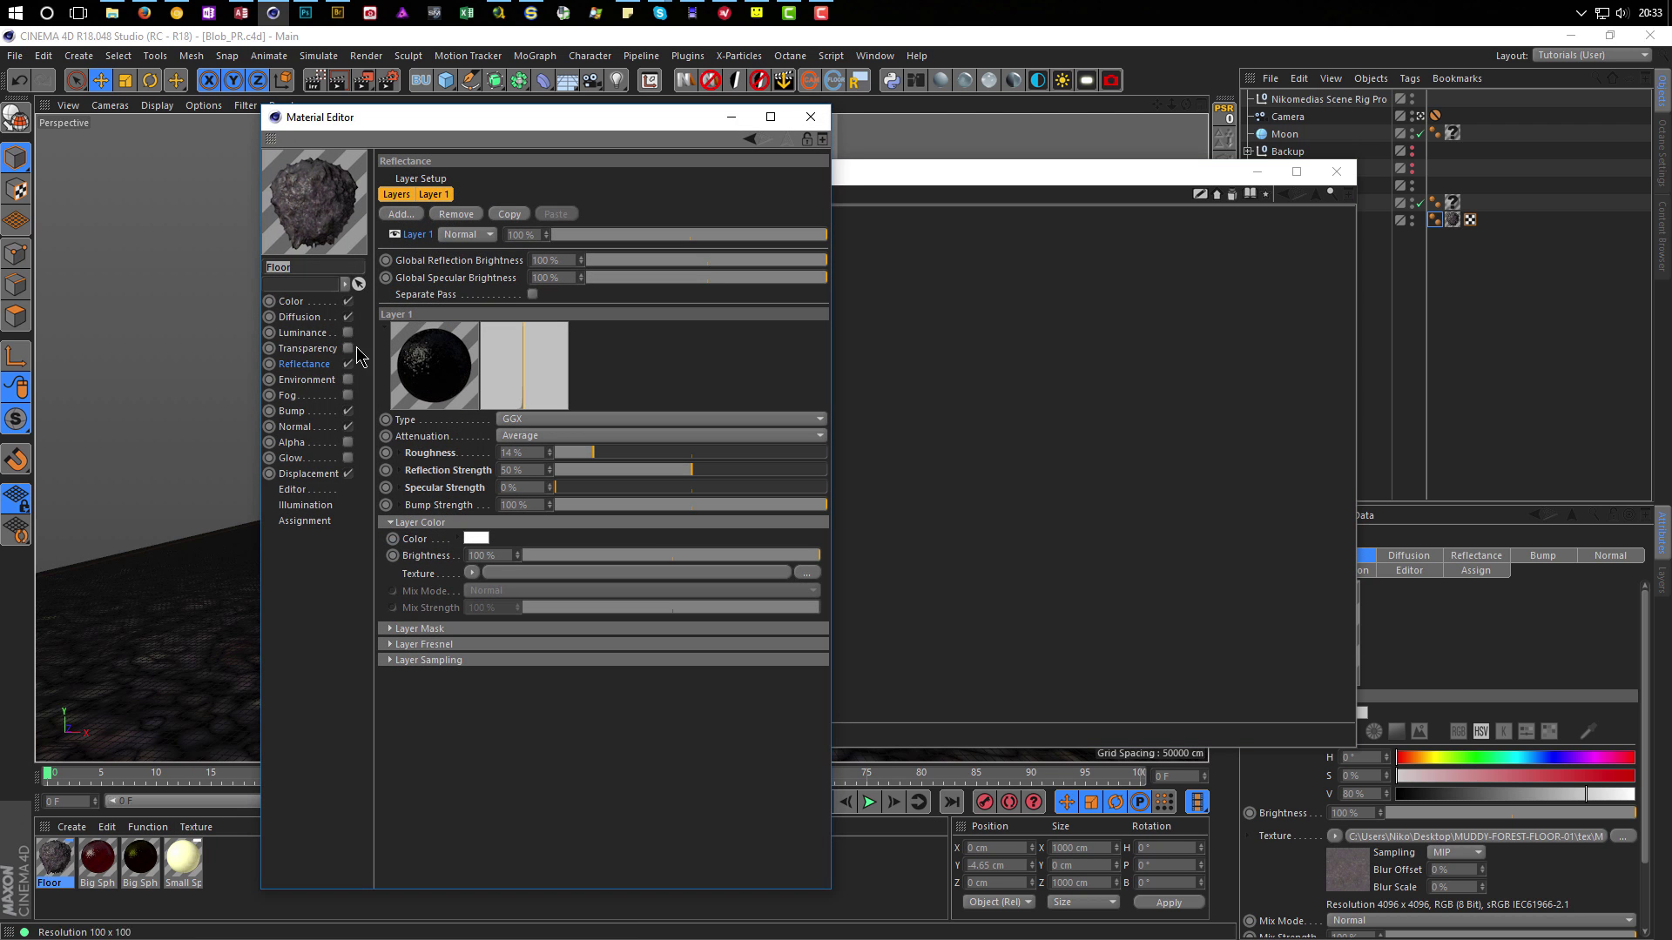
{"action": "left_click", "coordinate": [325, 266]}
{"action": "key", "text": "Return"}
{"action": "left_click", "coordinate": [811, 116]}
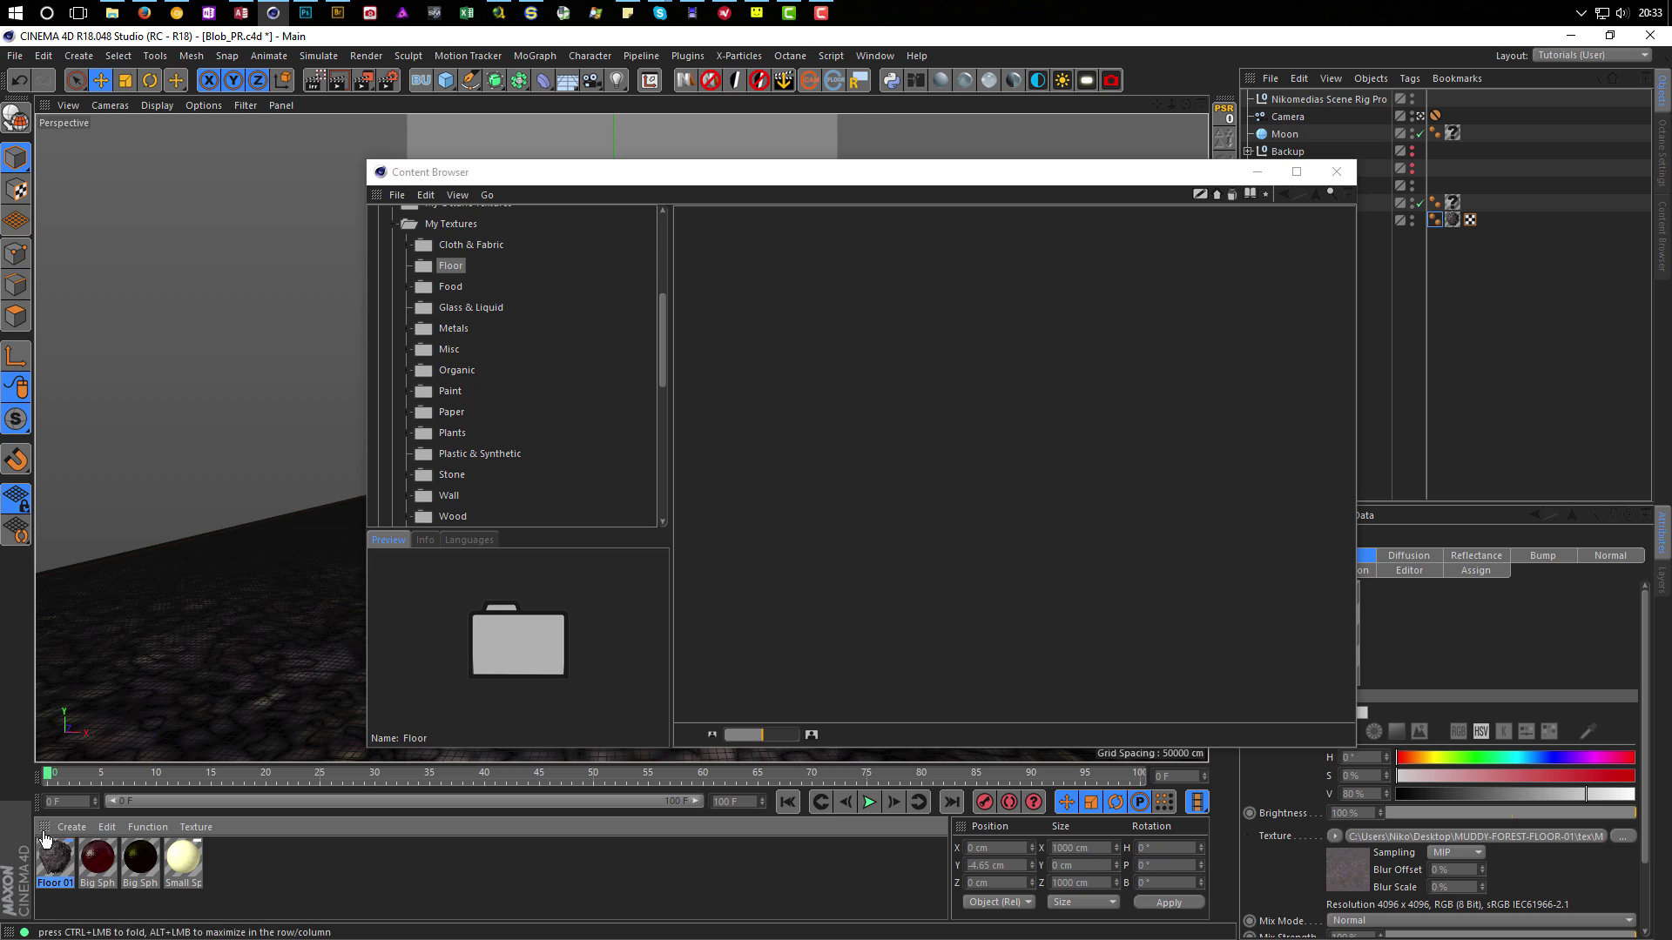
Store the Floor 01 material in the library's Floor folder and check the texture files in its tex subfolder.
{"action": "left_click_drag", "start_coordinate": [57, 862], "coordinate": [847, 442]}
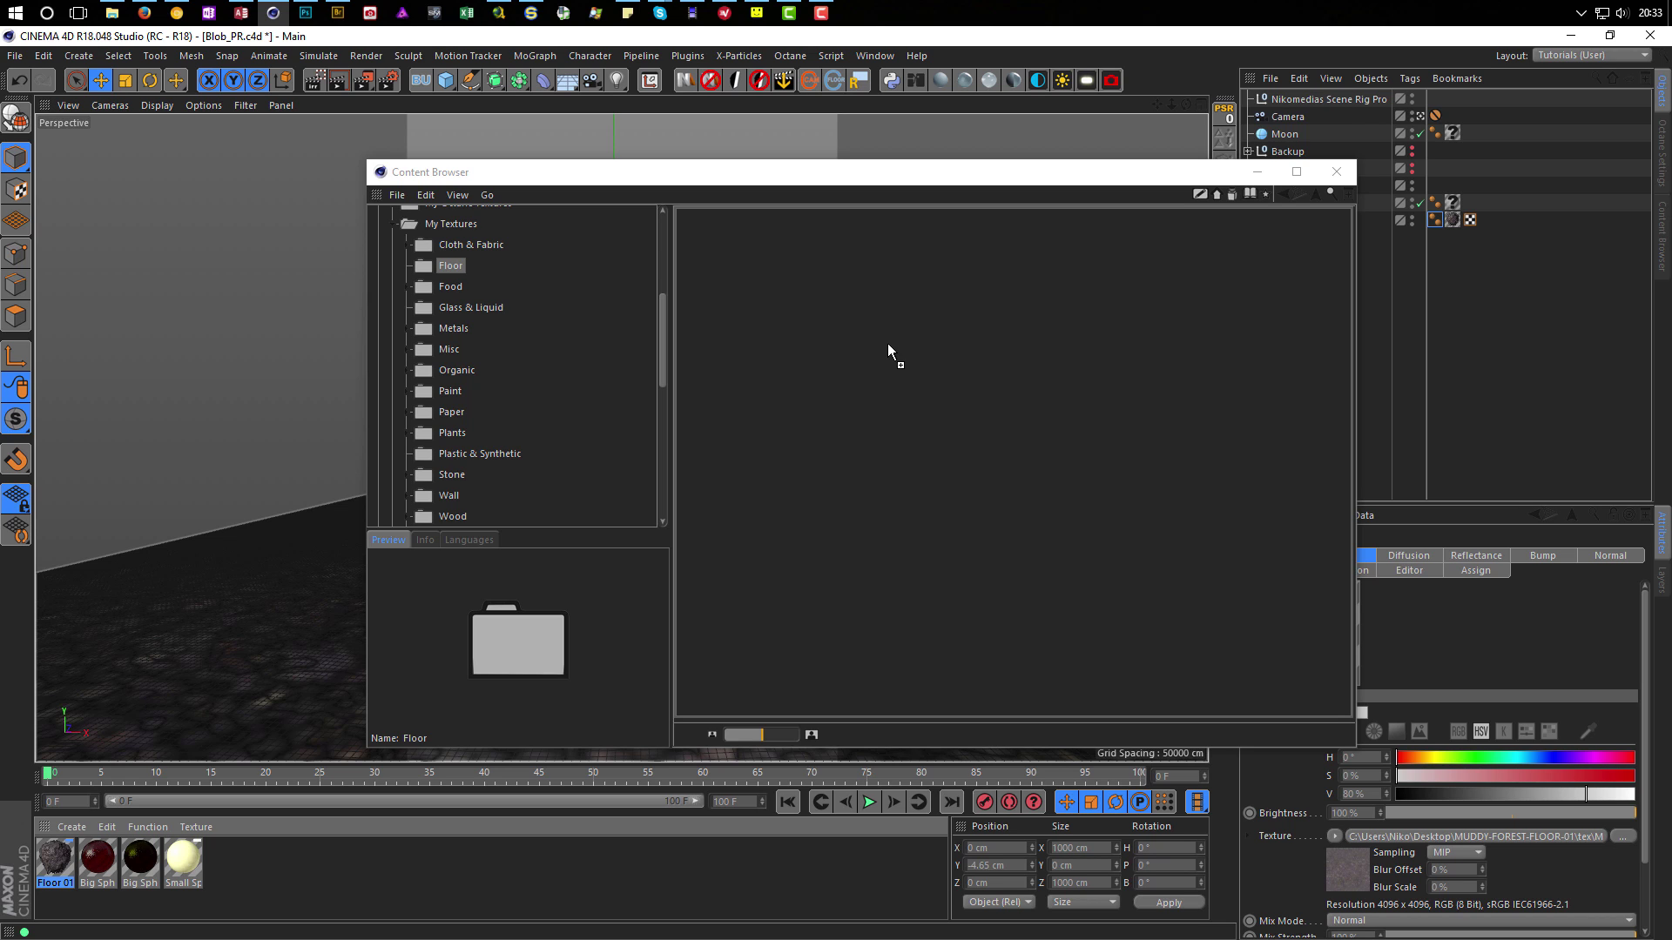
{"action": "left_click_drag", "start_coordinate": [888, 348], "coordinate": [890, 350]}
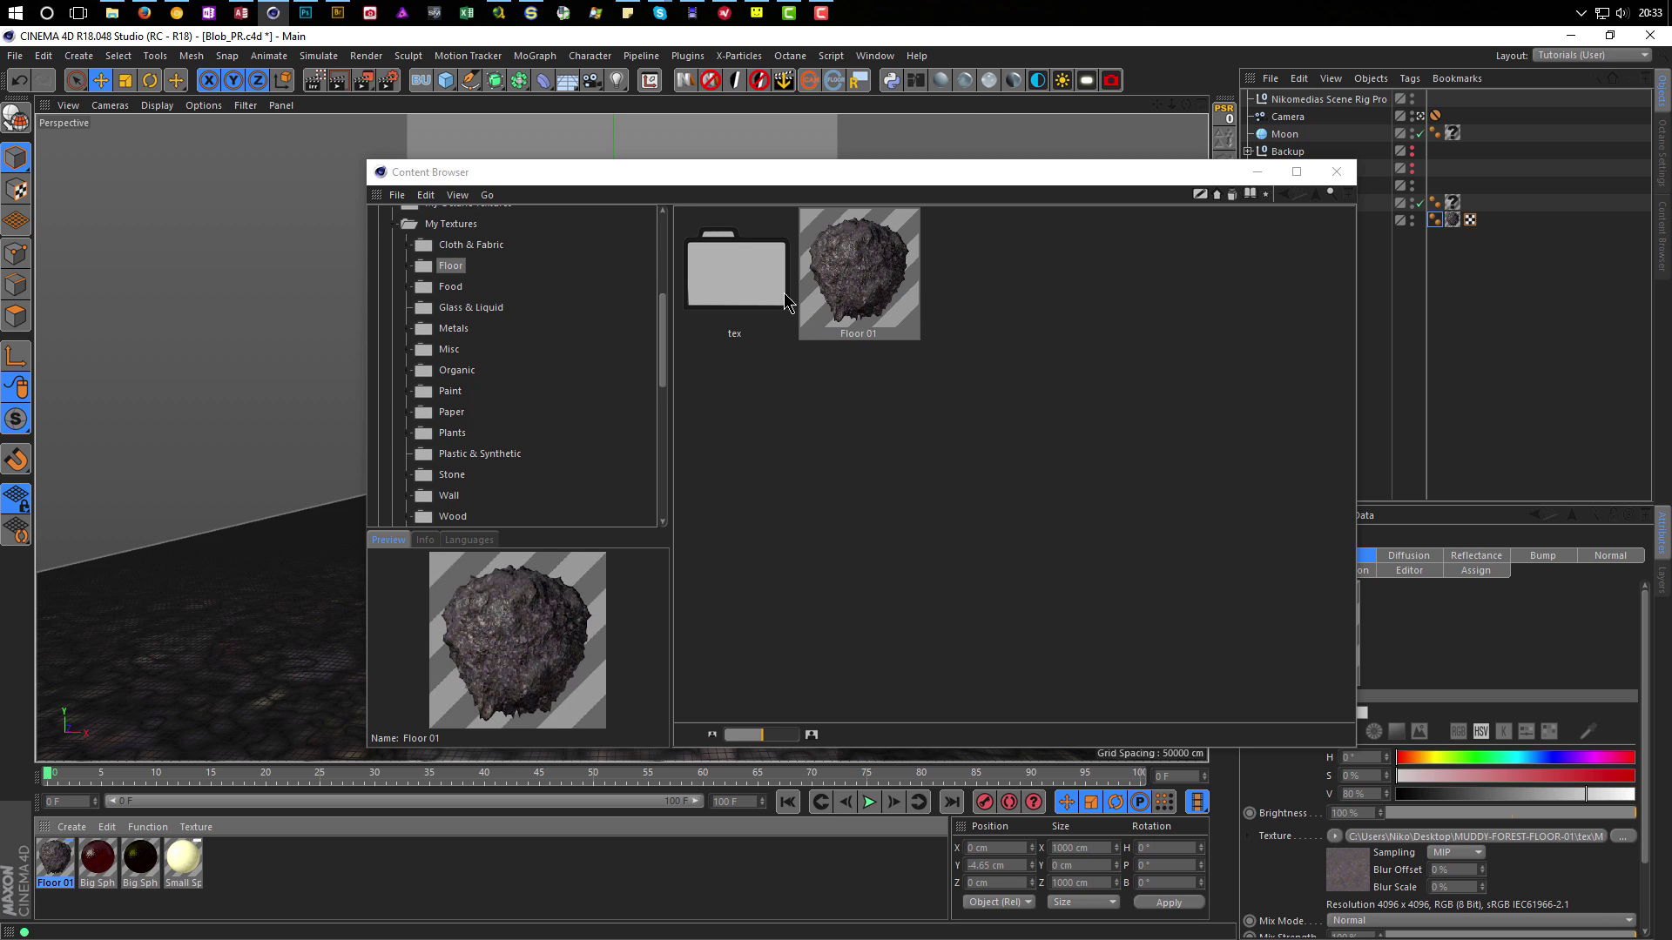
{"action": "double_click", "coordinate": [720, 290]}
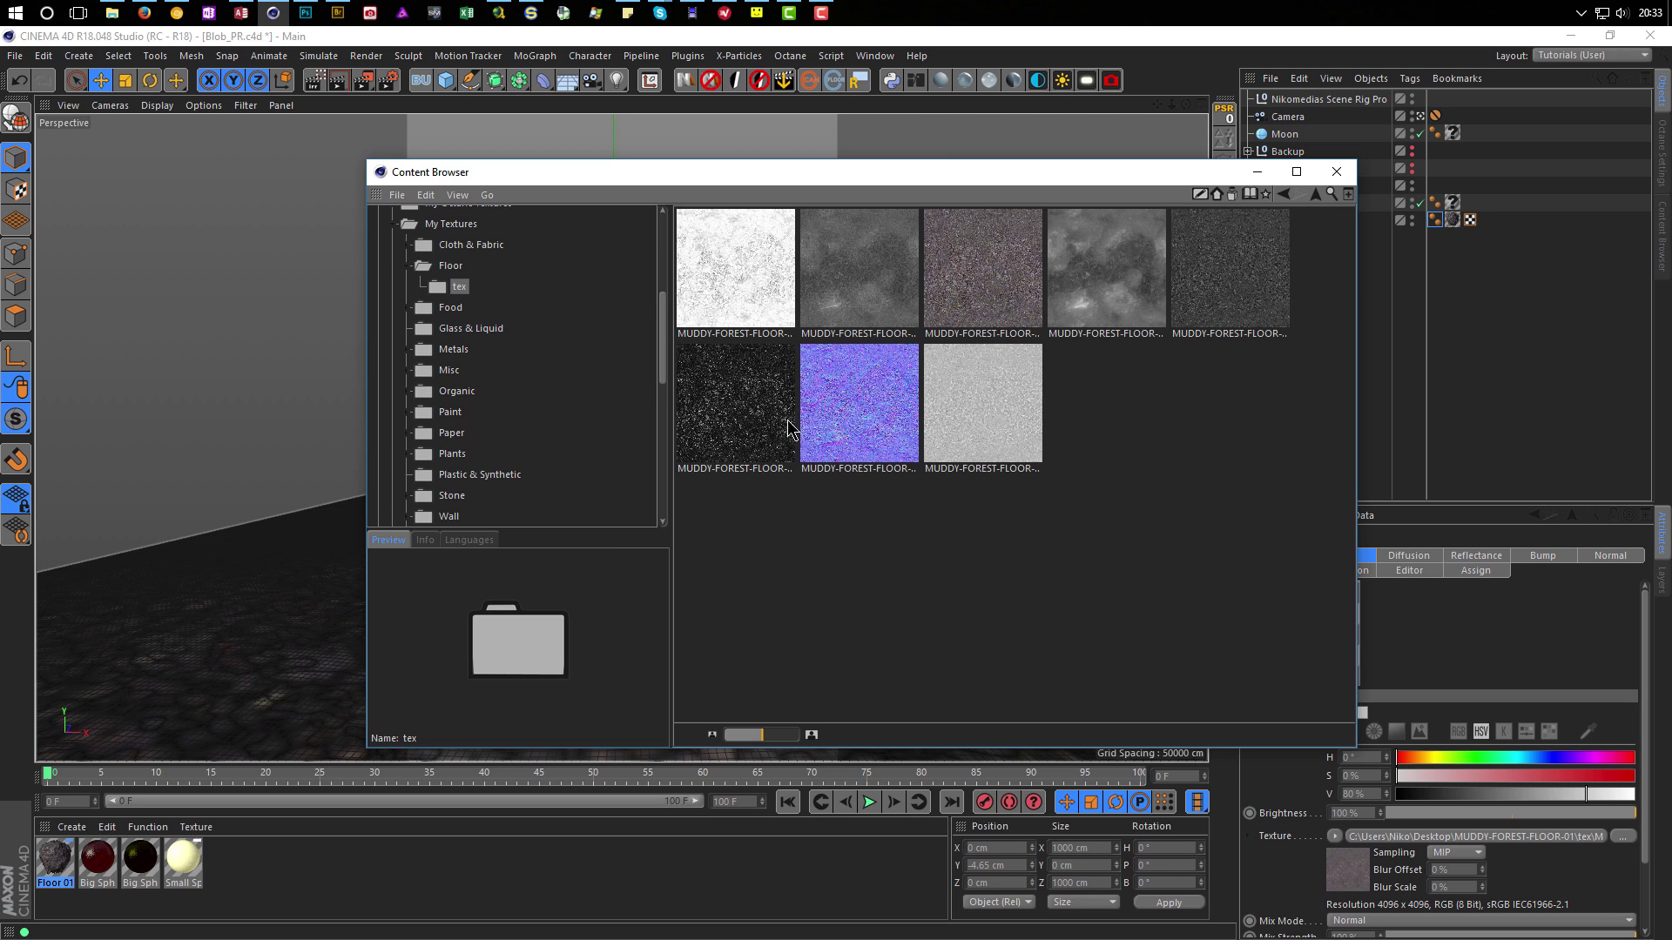
{"action": "left_click", "coordinate": [437, 270]}
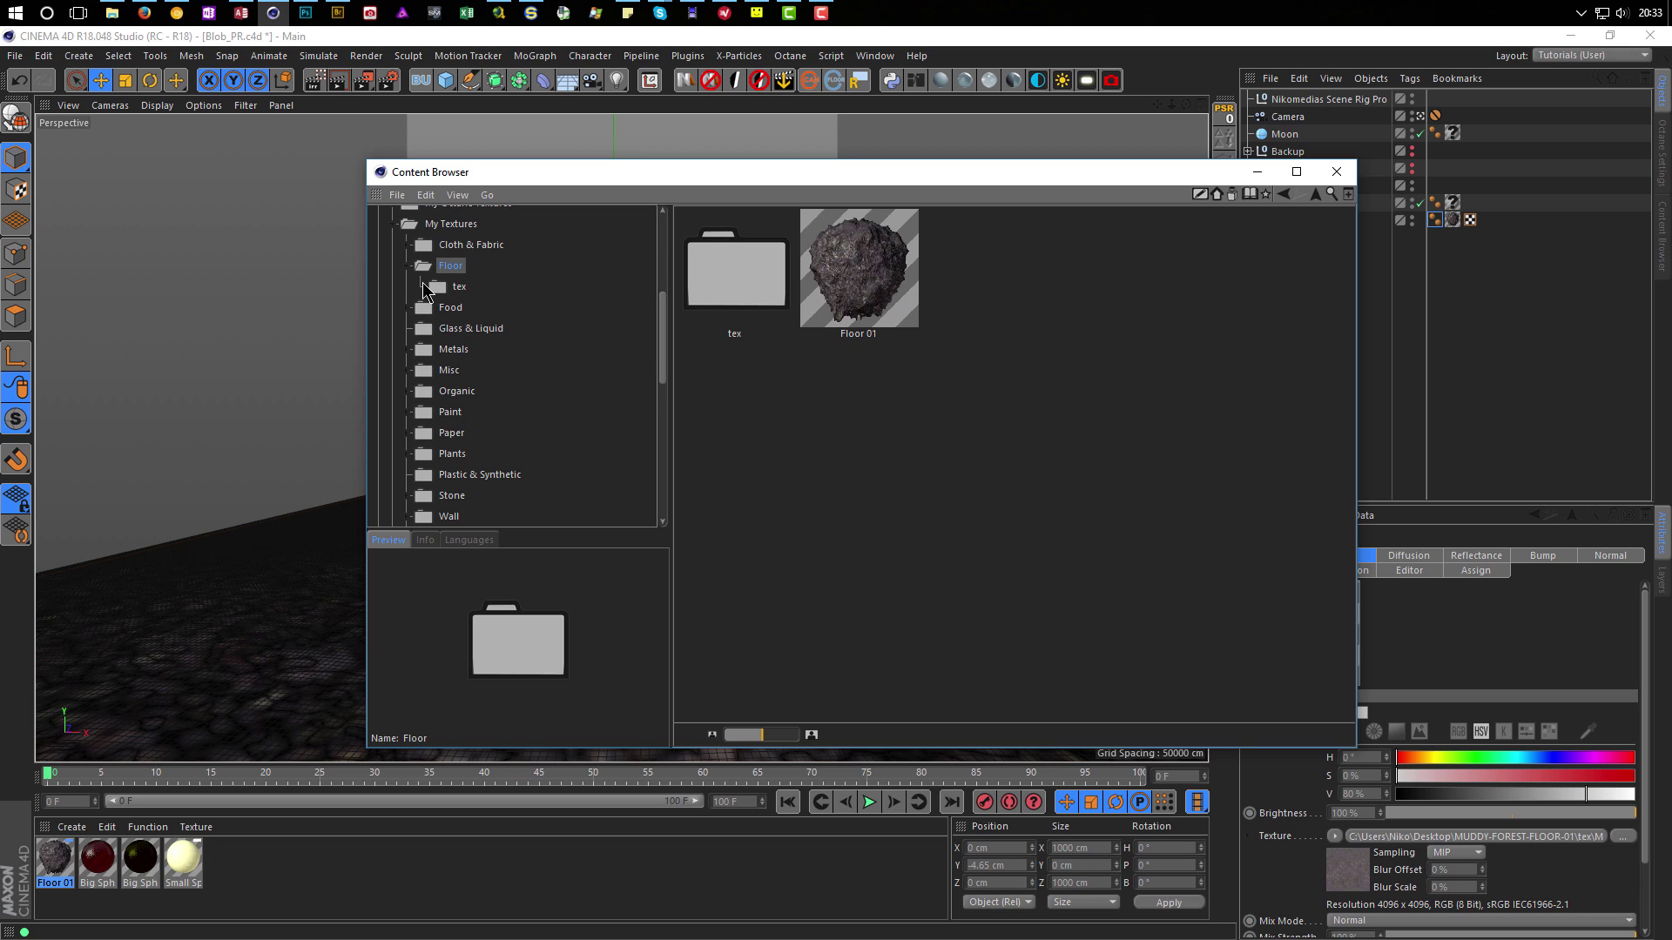
Review the Content Browser's options for creating preset libraries under Presets and new folders inside My Textures.
{"action": "left_click_drag", "start_coordinate": [664, 331], "coordinate": [667, 254]}
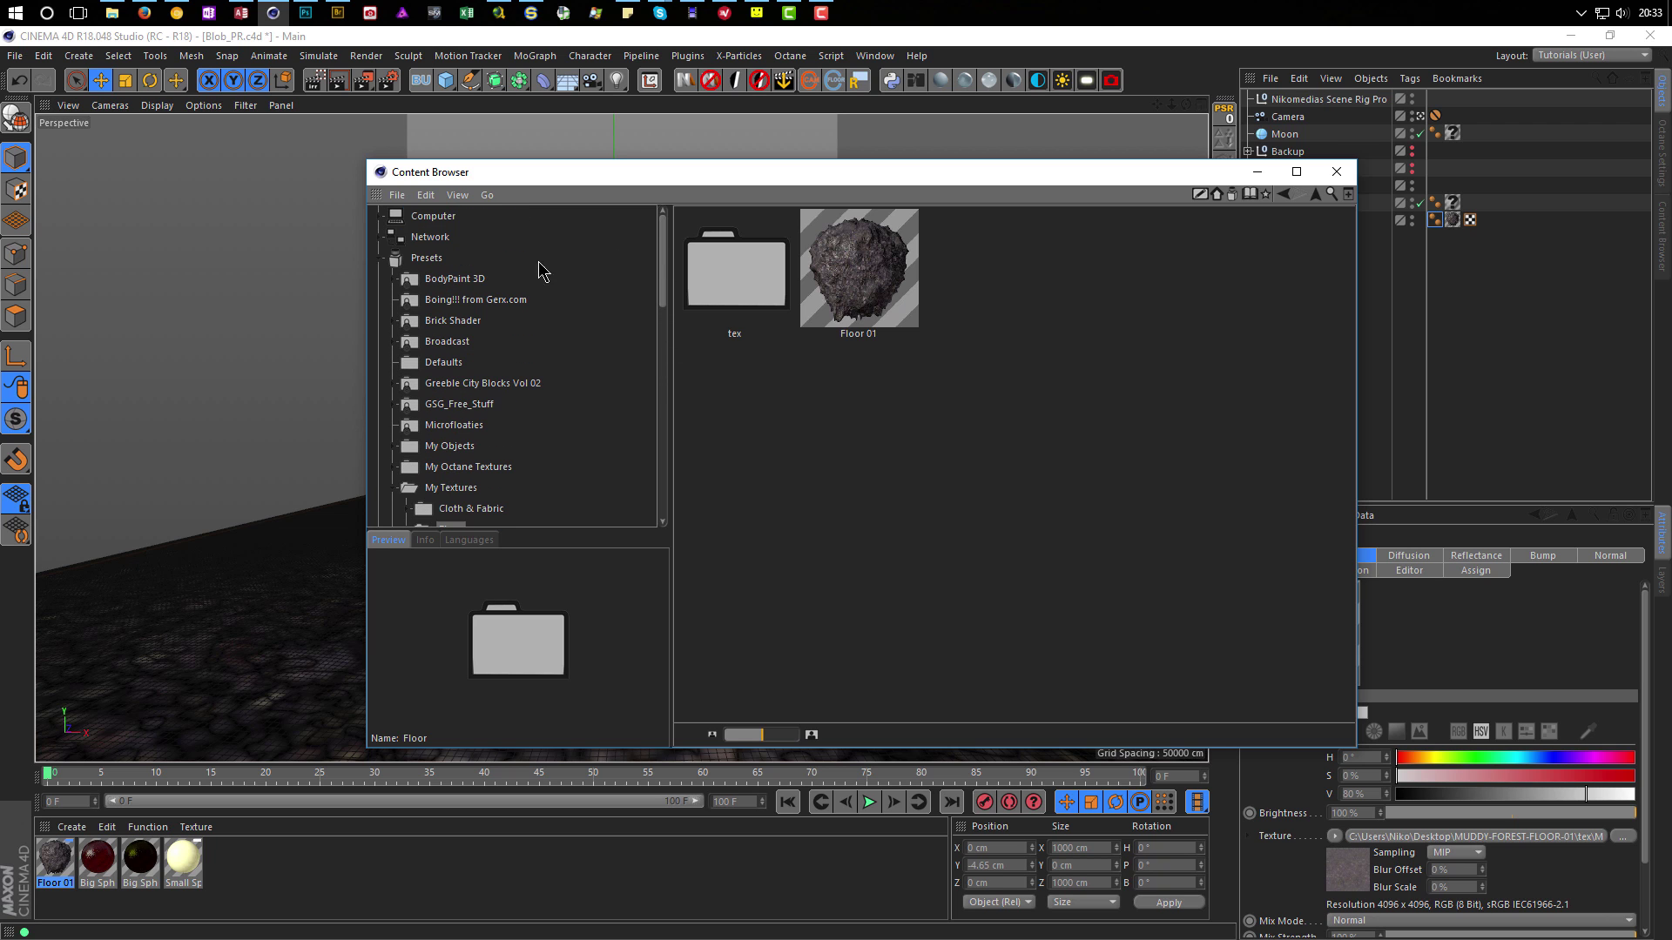
{"action": "left_click", "coordinate": [430, 262]}
{"action": "left_click", "coordinate": [398, 196]}
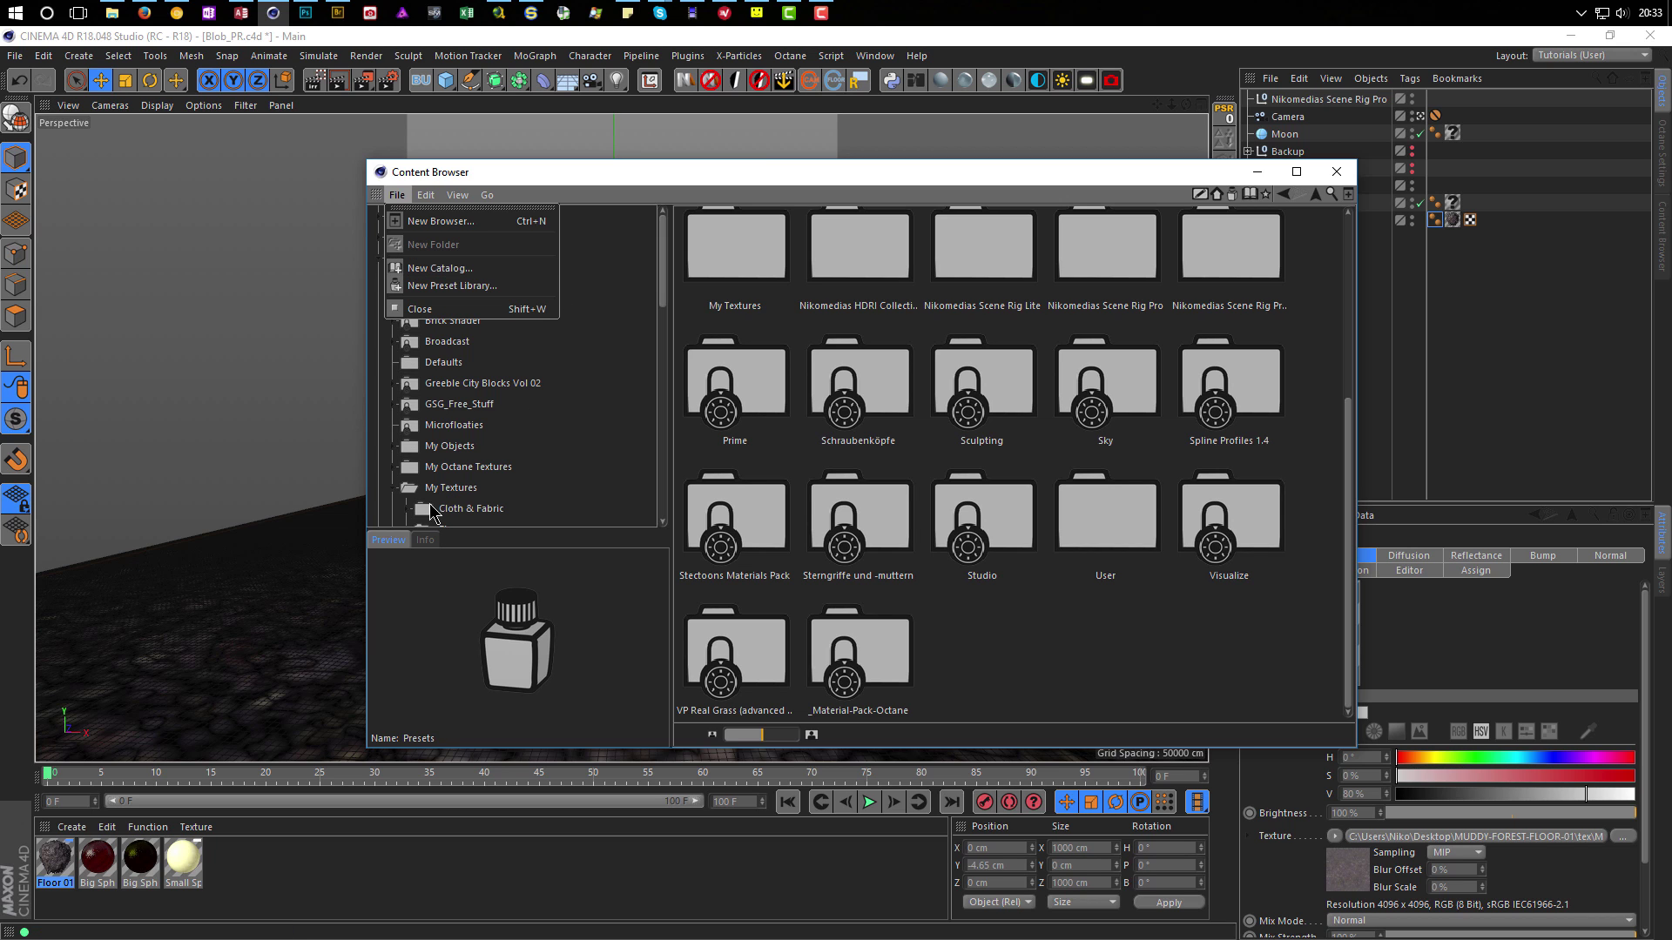
{"action": "left_click", "coordinate": [774, 182]}
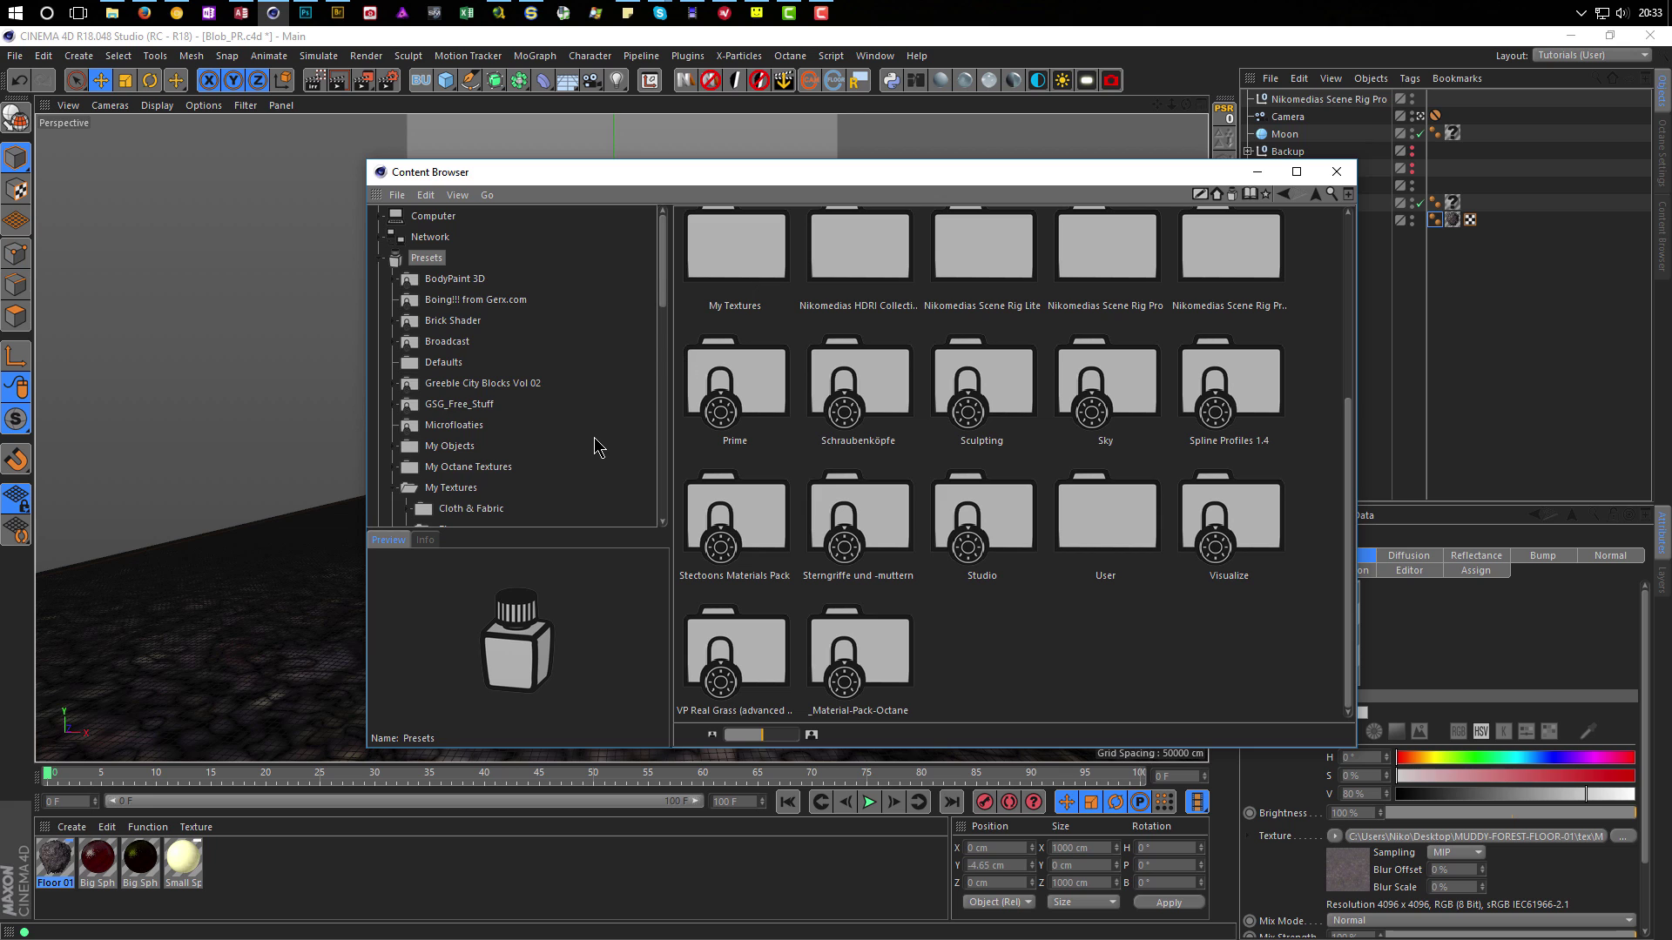
{"action": "scroll", "coordinate": [595, 447], "scroll_direction": "down", "scroll_amount": 5}
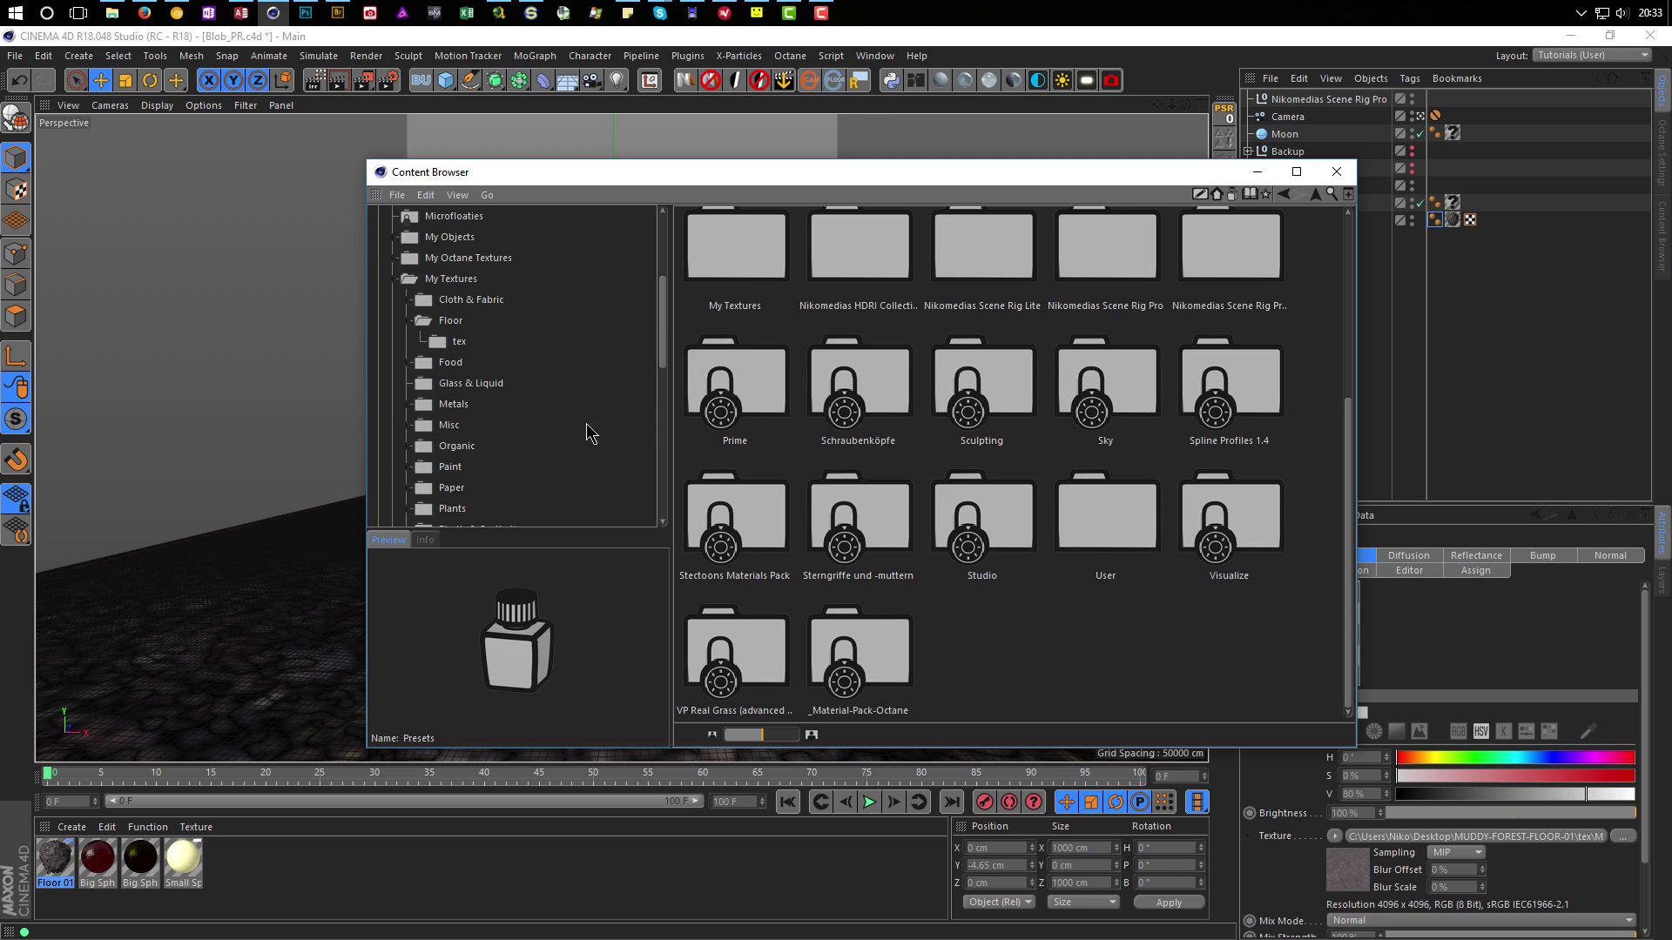
{"action": "right_click", "coordinate": [452, 281]}
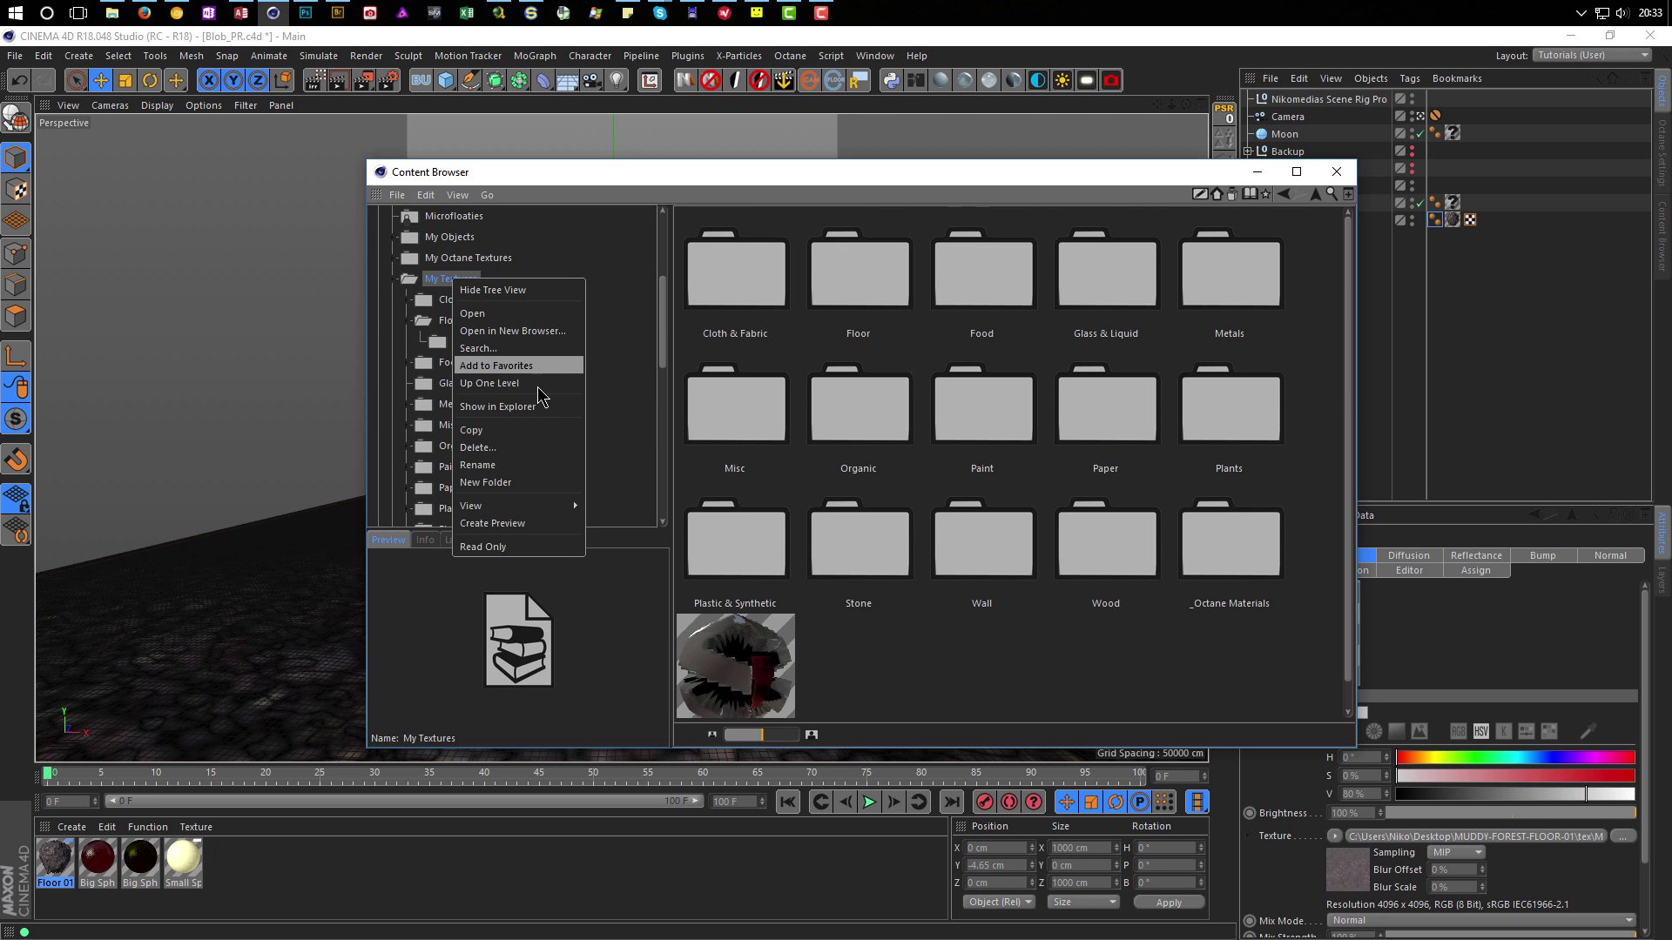
{"action": "left_click", "coordinate": [692, 187]}
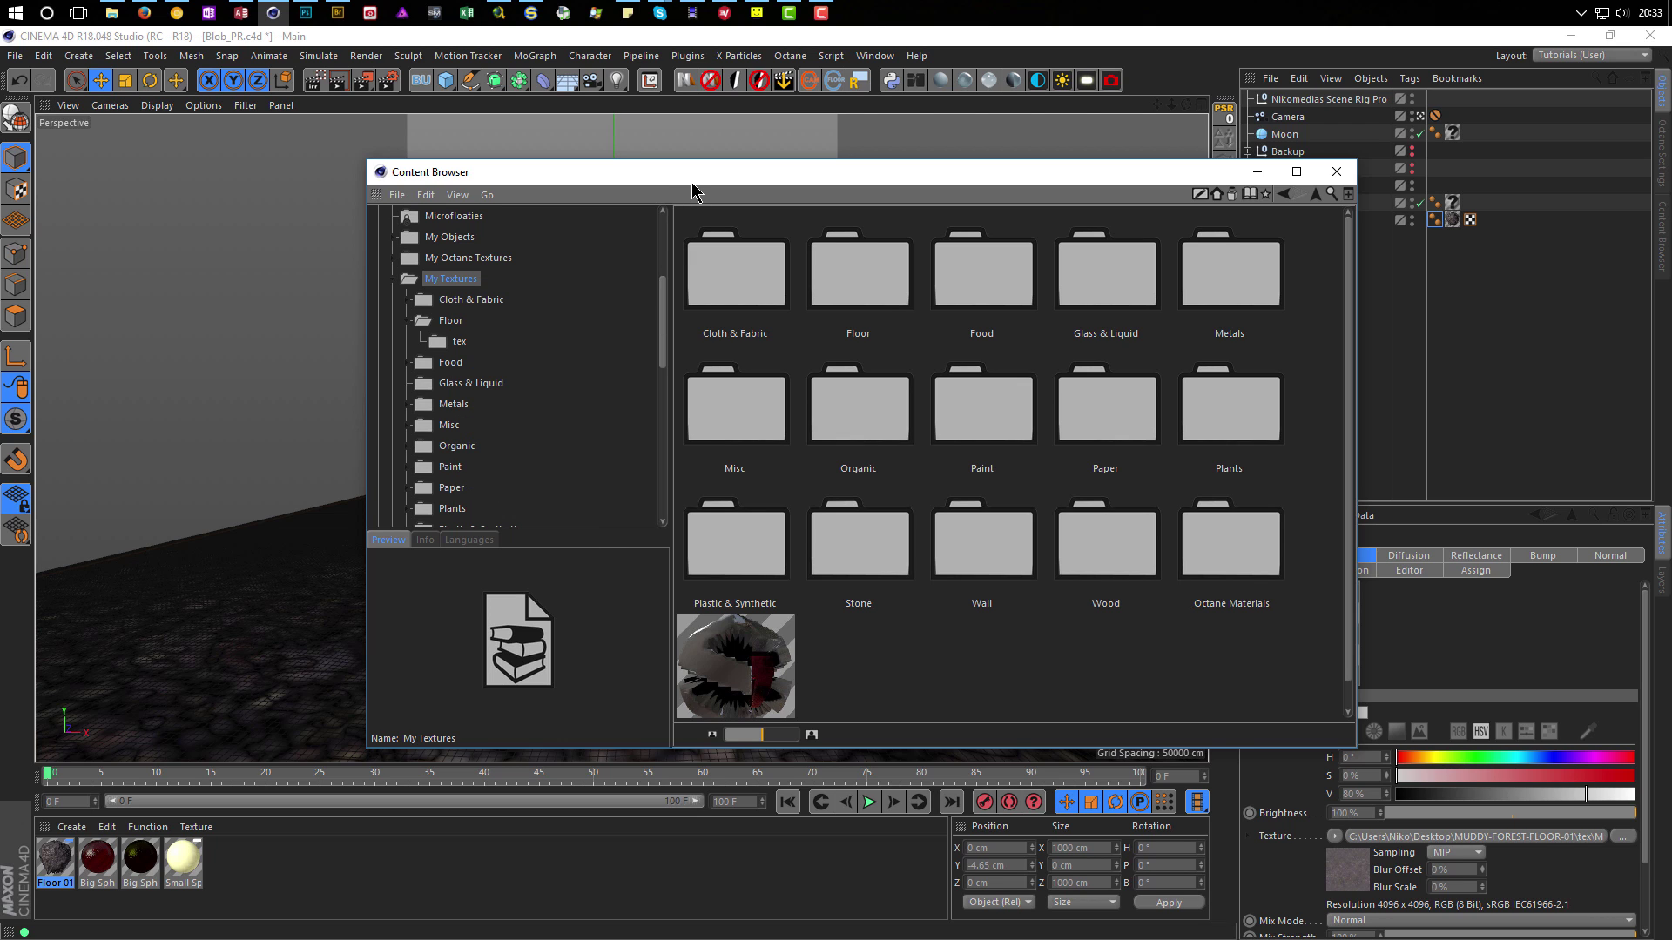
Close the Content Browser and save the project.
{"action": "left_click", "coordinate": [1337, 171]}
{"action": "key", "text": "ctrl+s"}
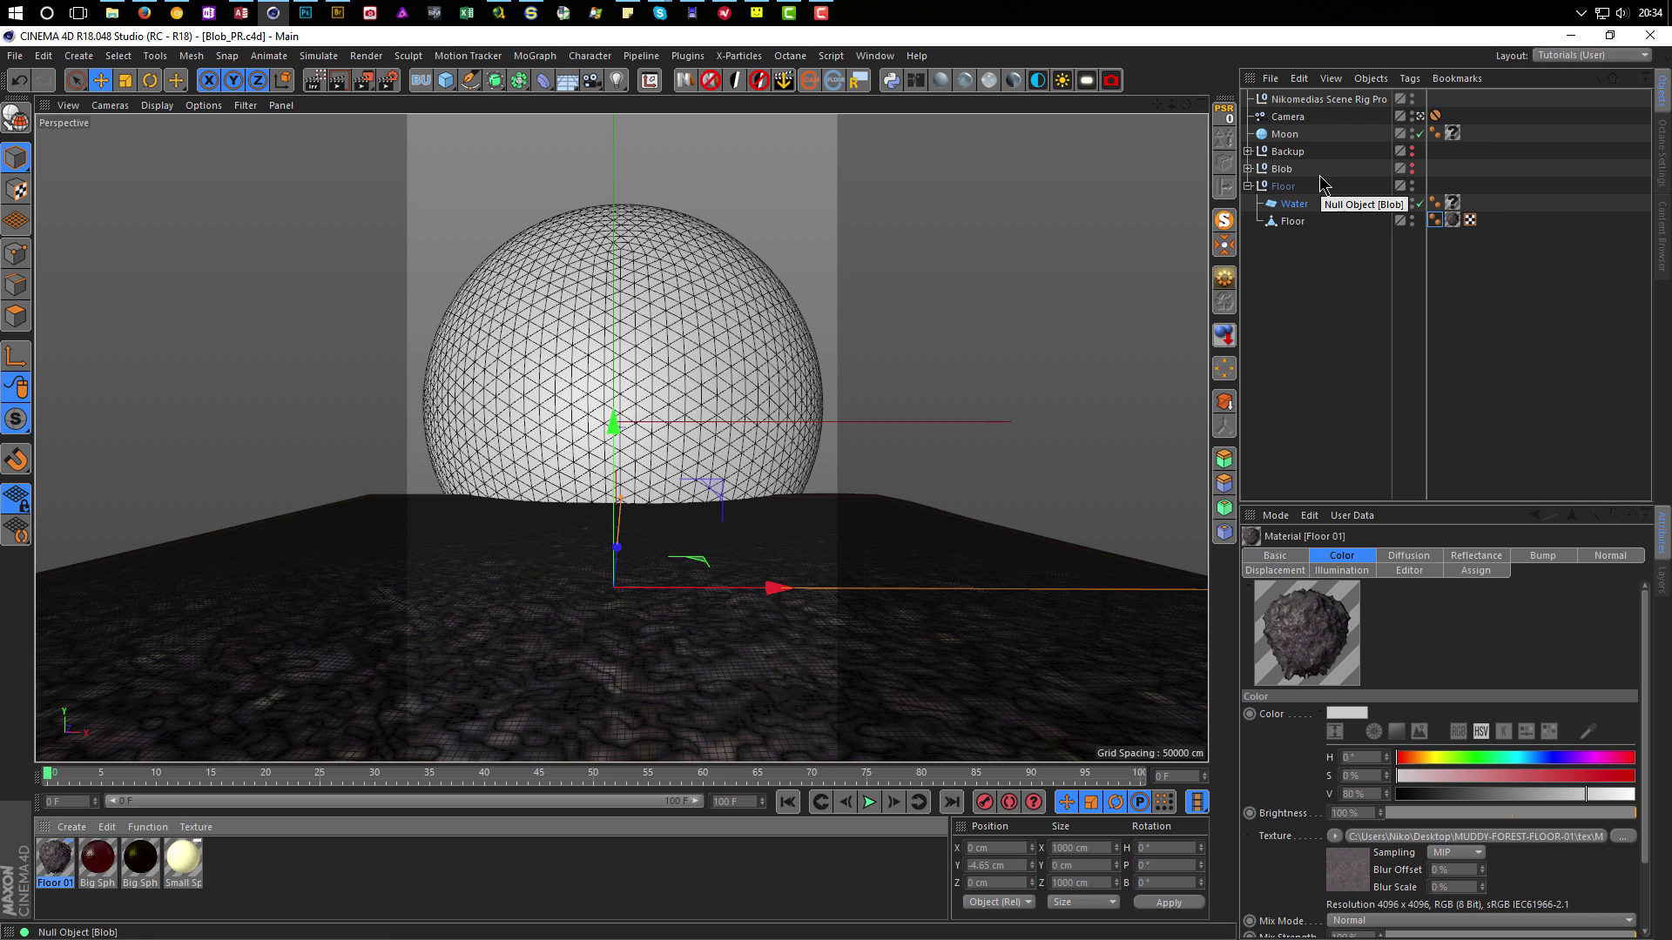
Make the Blob group visible again in the scene and create a new material.
{"action": "left_click", "coordinate": [1411, 167]}
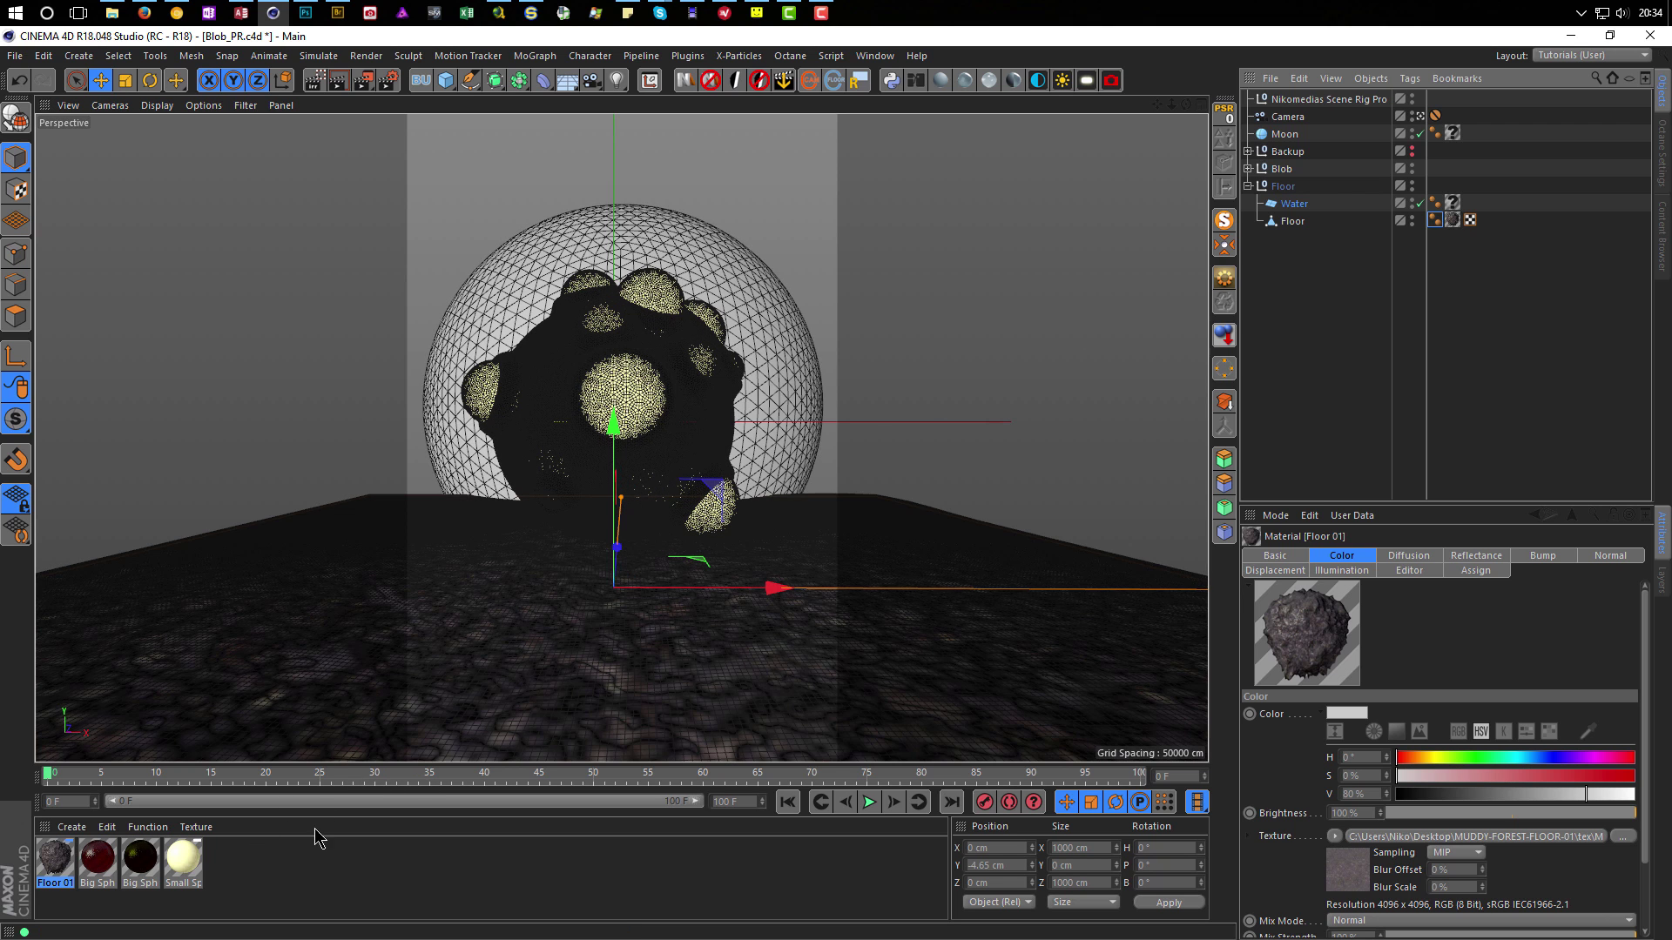
{"action": "double_click", "coordinate": [290, 869]}
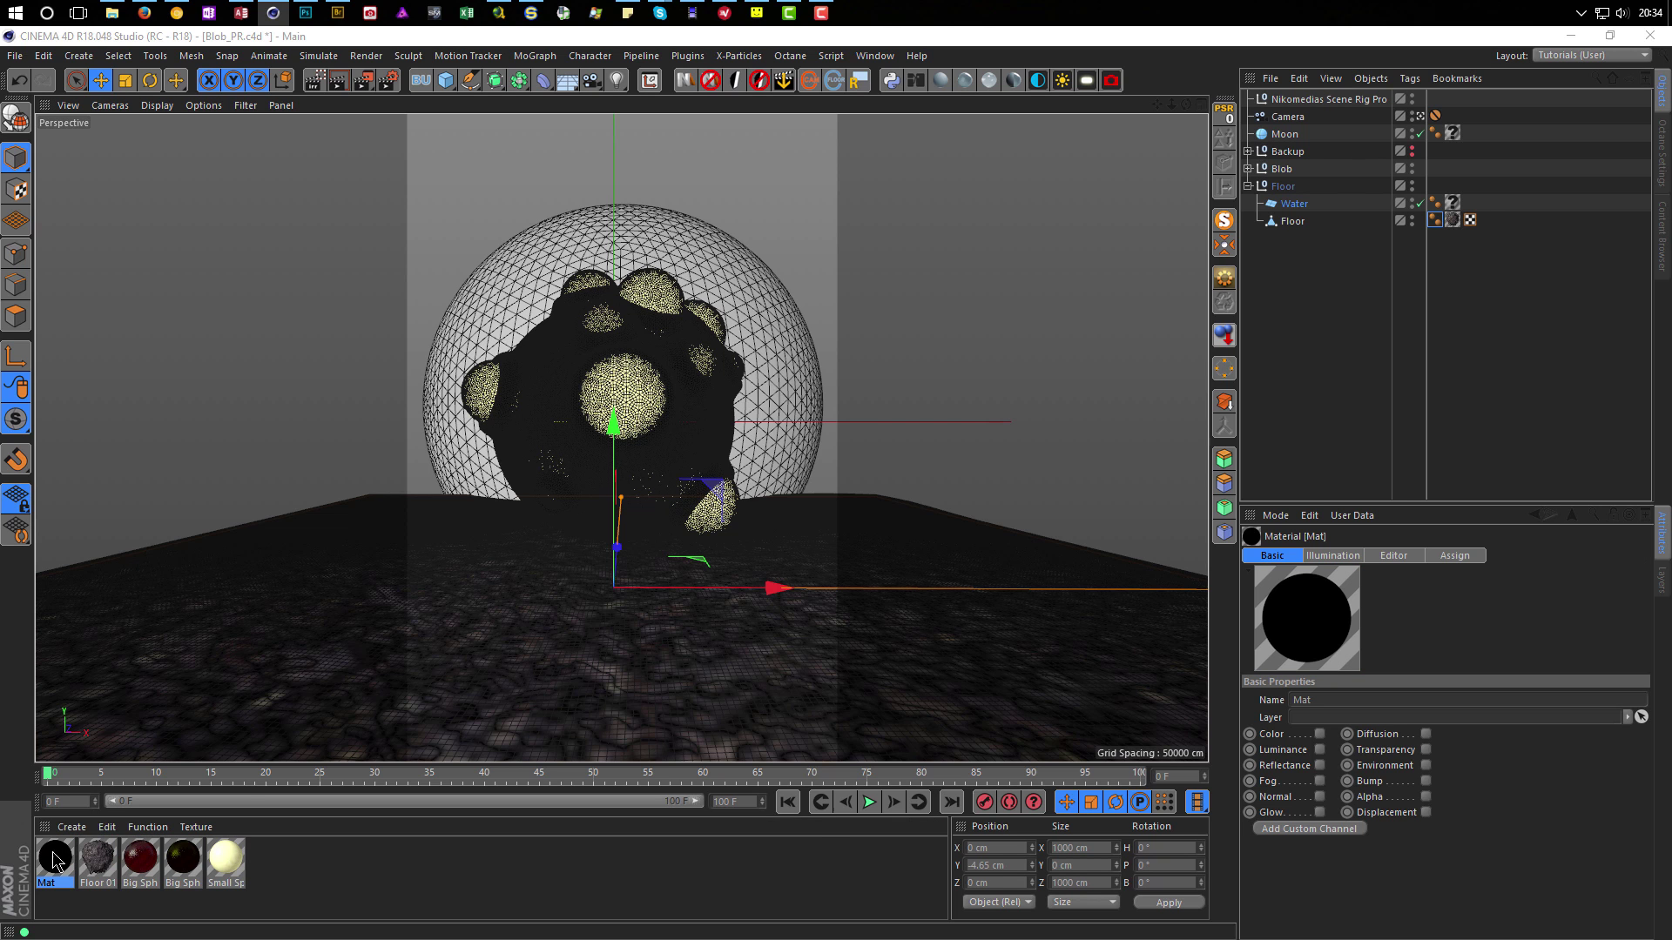
Name the new material Moon and enable its Luminance with a pale yellow color at 31% saturation and 500% brightness.
{"action": "double_click", "coordinate": [54, 860]}
{"action": "left_click_drag", "start_coordinate": [573, 117], "coordinate": [1309, 176]}
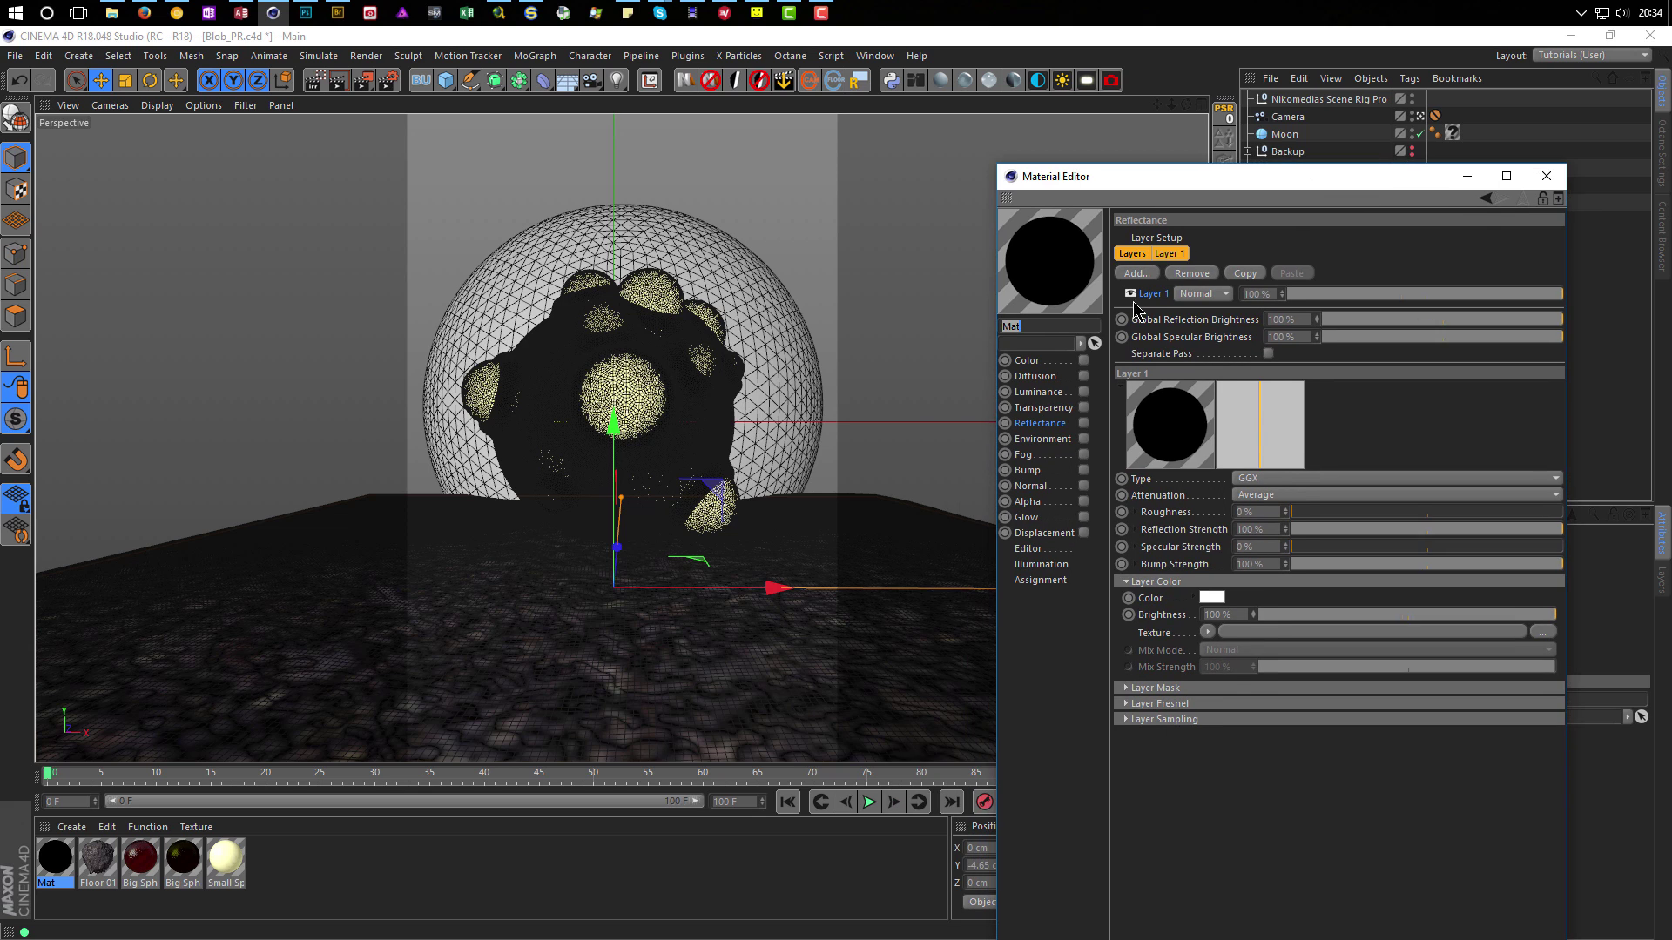
{"action": "left_click", "coordinate": [1037, 330]}
{"action": "type", "text": "Moon"}
{"action": "key", "text": "Return"}
{"action": "left_click", "coordinate": [1083, 391]}
{"action": "left_click", "coordinate": [1240, 336]}
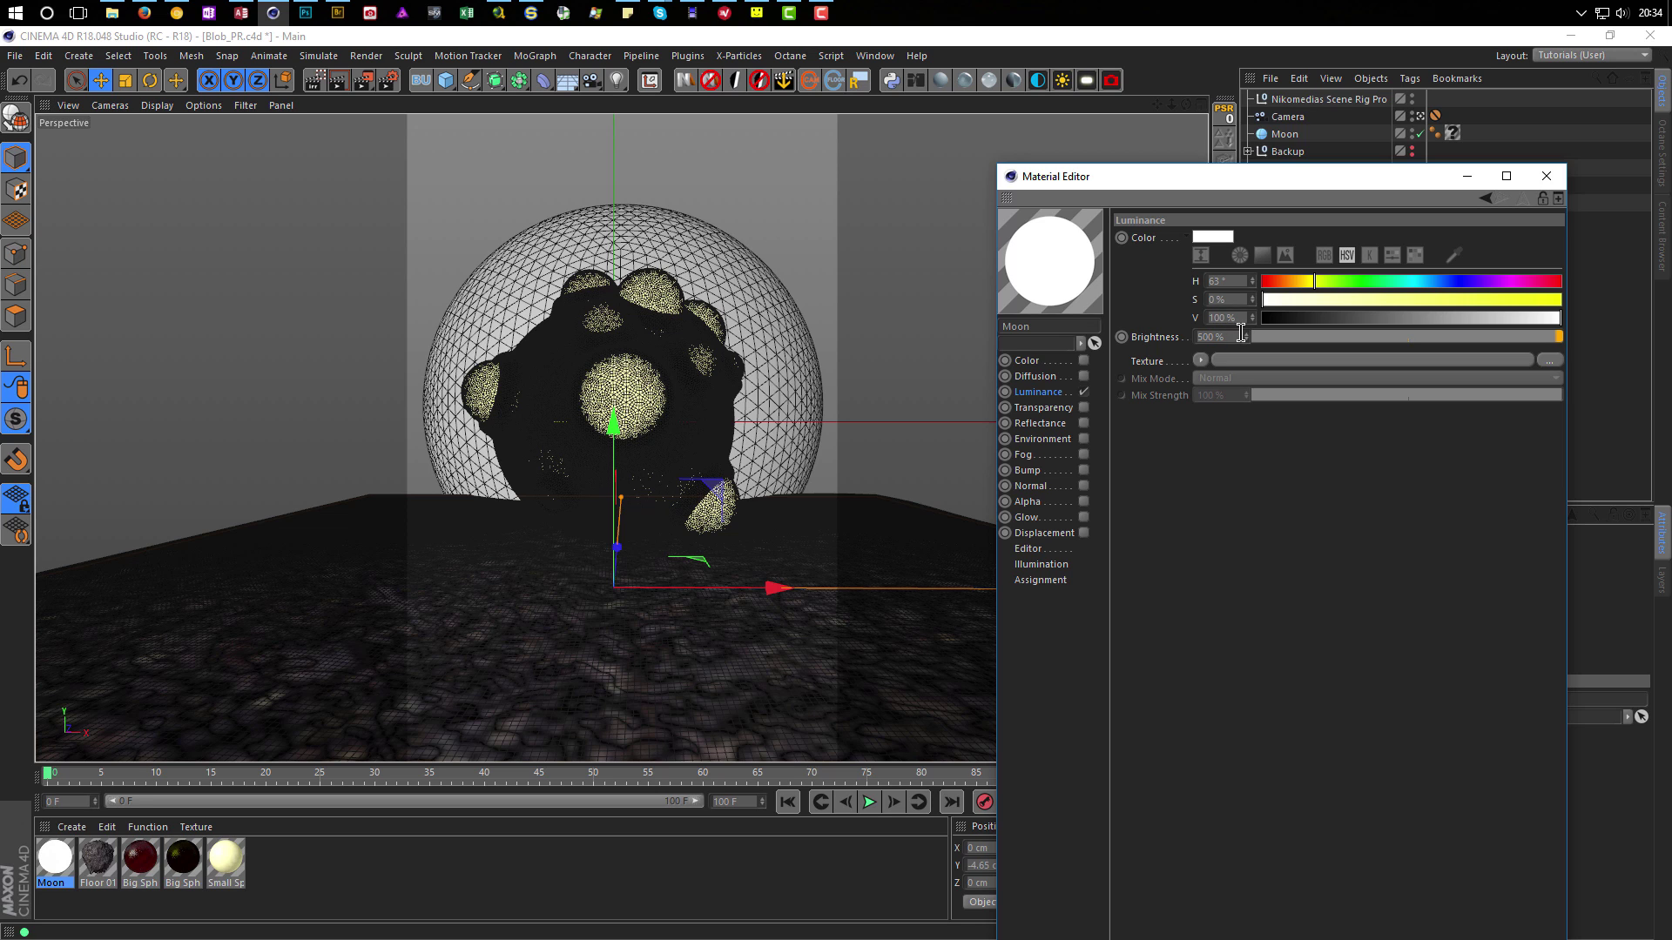
{"action": "left_click", "coordinate": [1354, 300]}
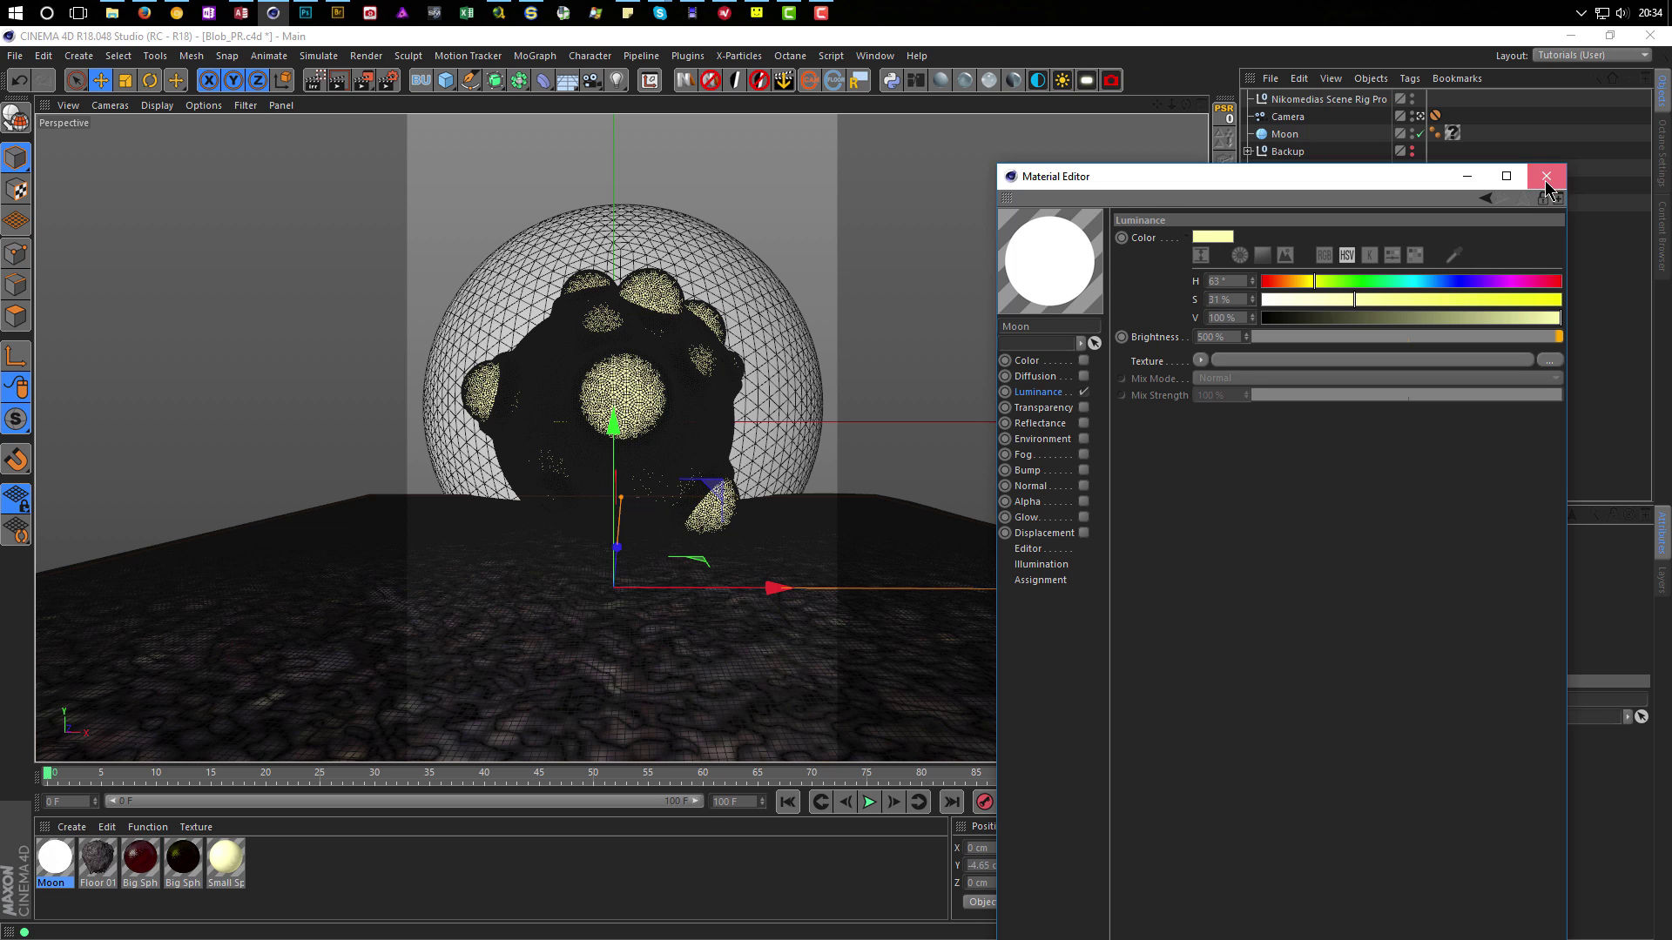
Apply the Moon material to the Moon sphere and preview the scene with the interactive render region.
{"action": "left_click_drag", "start_coordinate": [1296, 181], "coordinate": [1156, 599]}
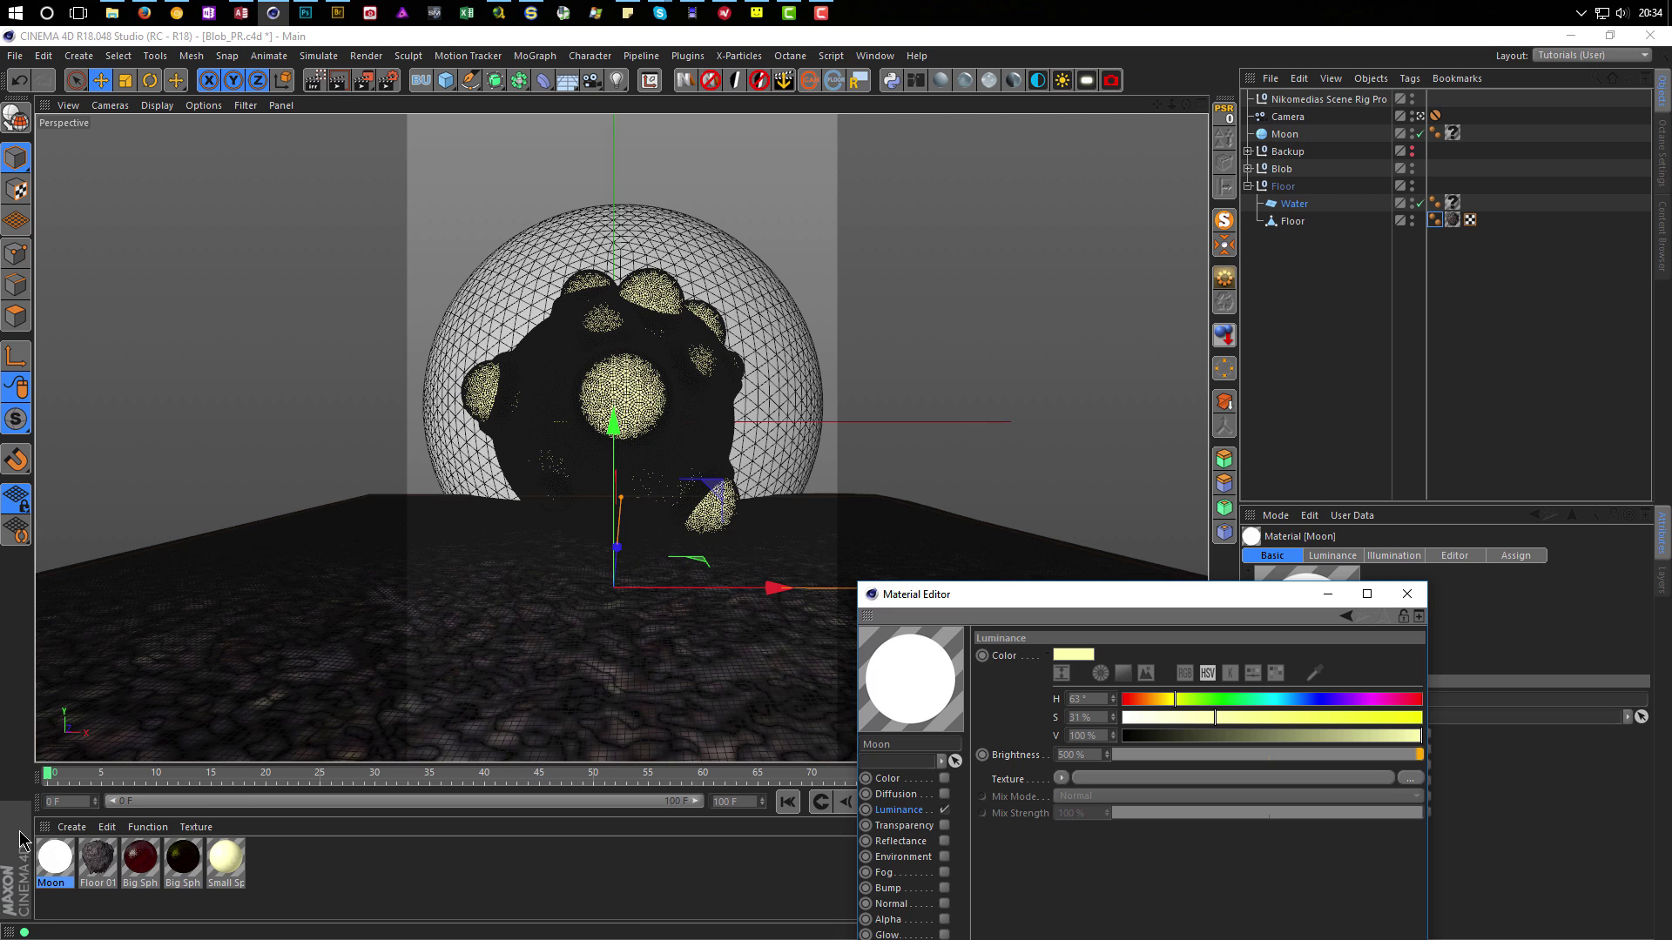
{"action": "left_click_drag", "start_coordinate": [54, 862], "coordinate": [1453, 133]}
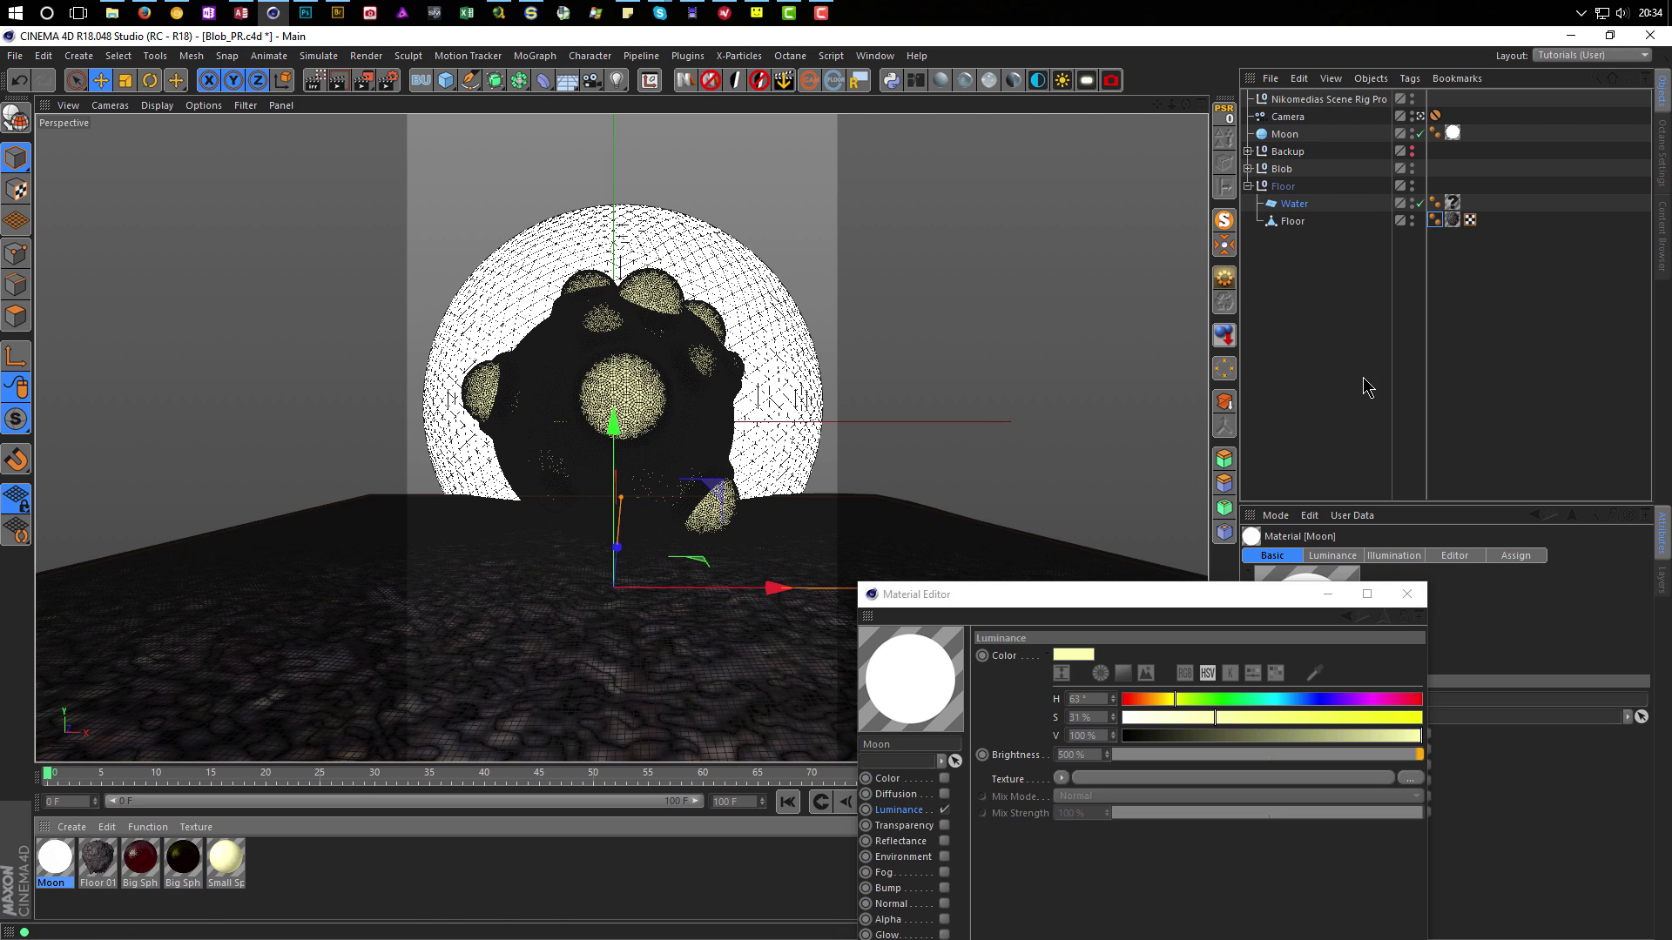
{"action": "left_click", "coordinate": [316, 82]}
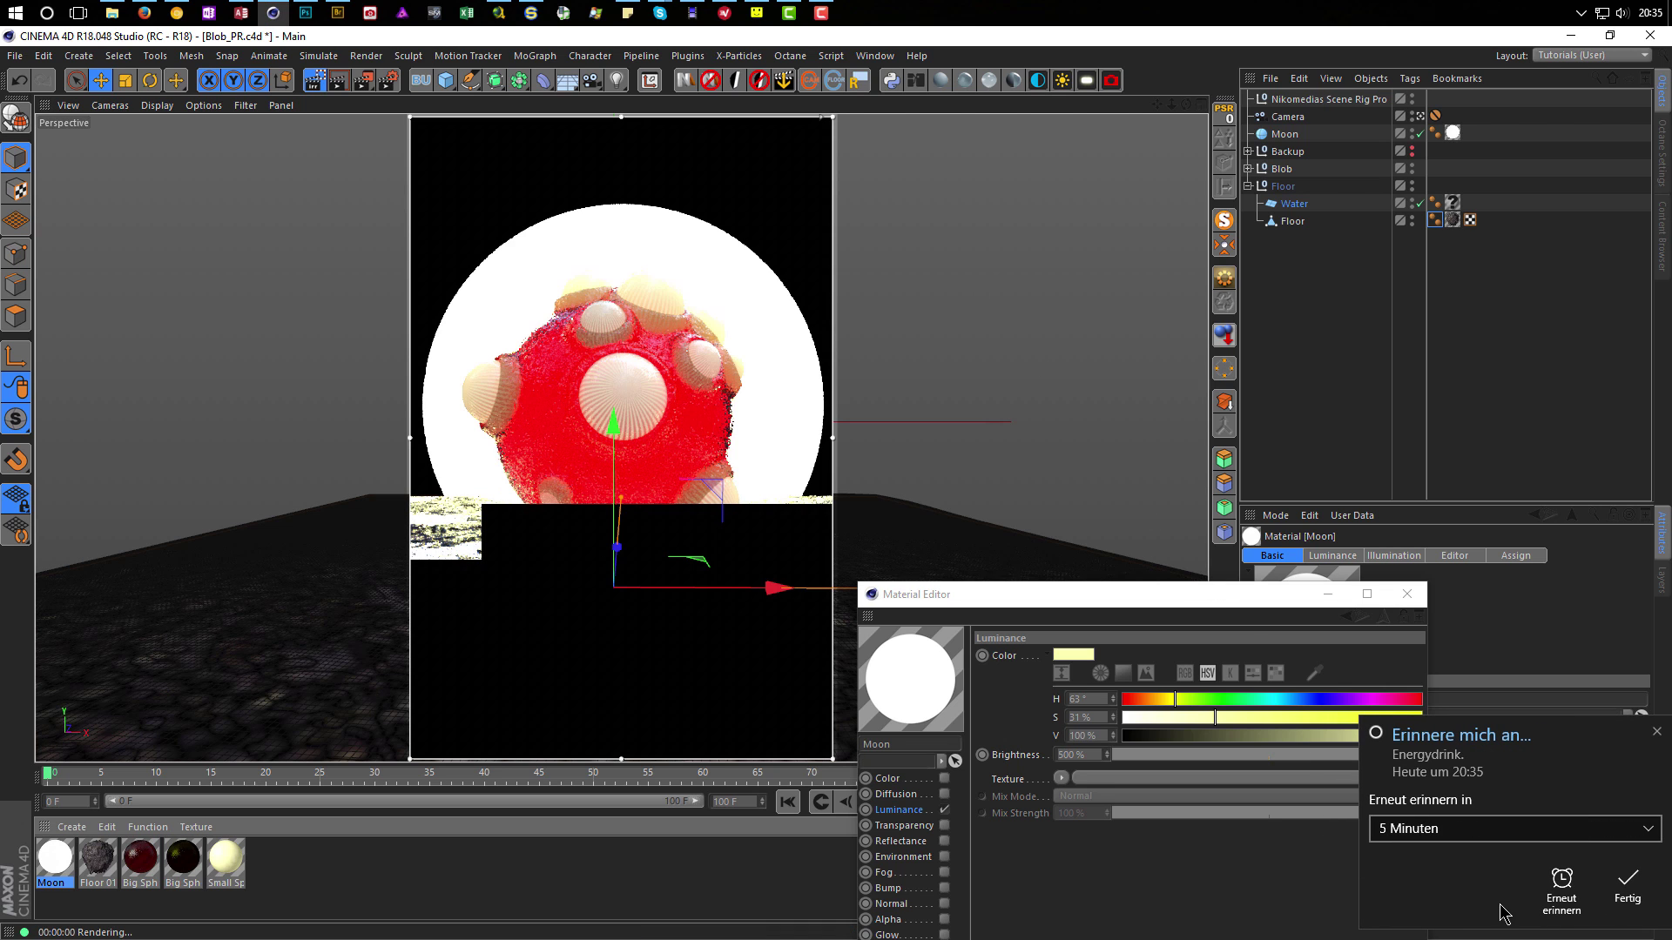
{"action": "left_click", "coordinate": [1636, 888]}
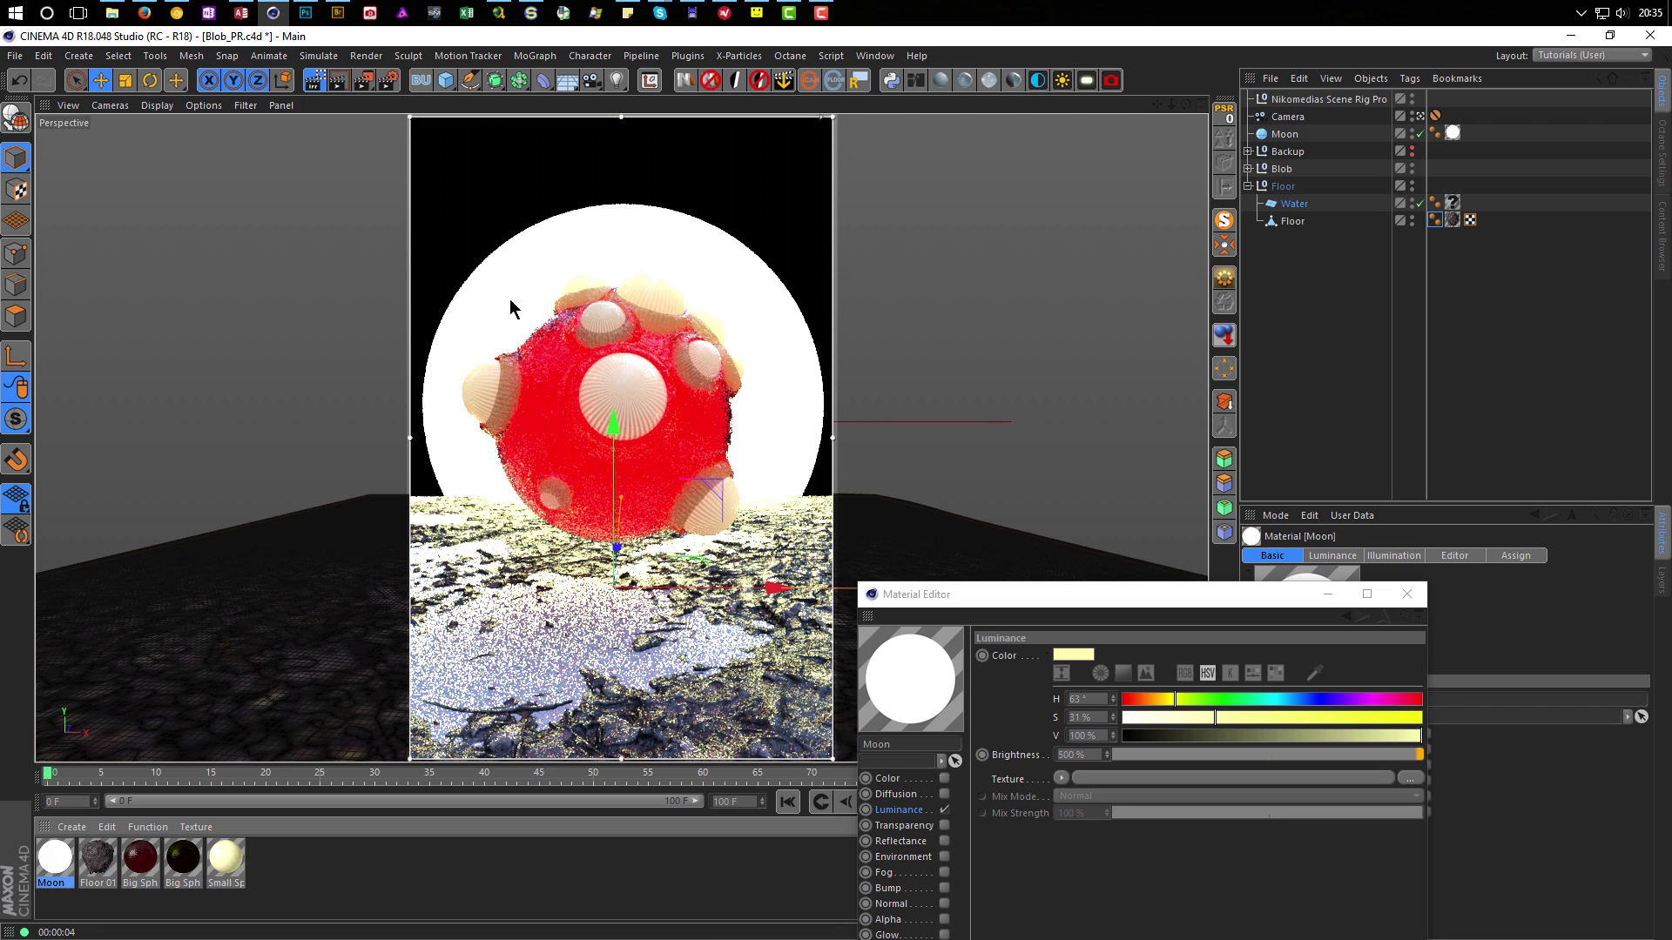
Turn off Generate GI in the Moon material's illumination settings and disable the Moon object in the scene.
{"action": "left_click_drag", "start_coordinate": [1124, 596], "coordinate": [1207, 120]}
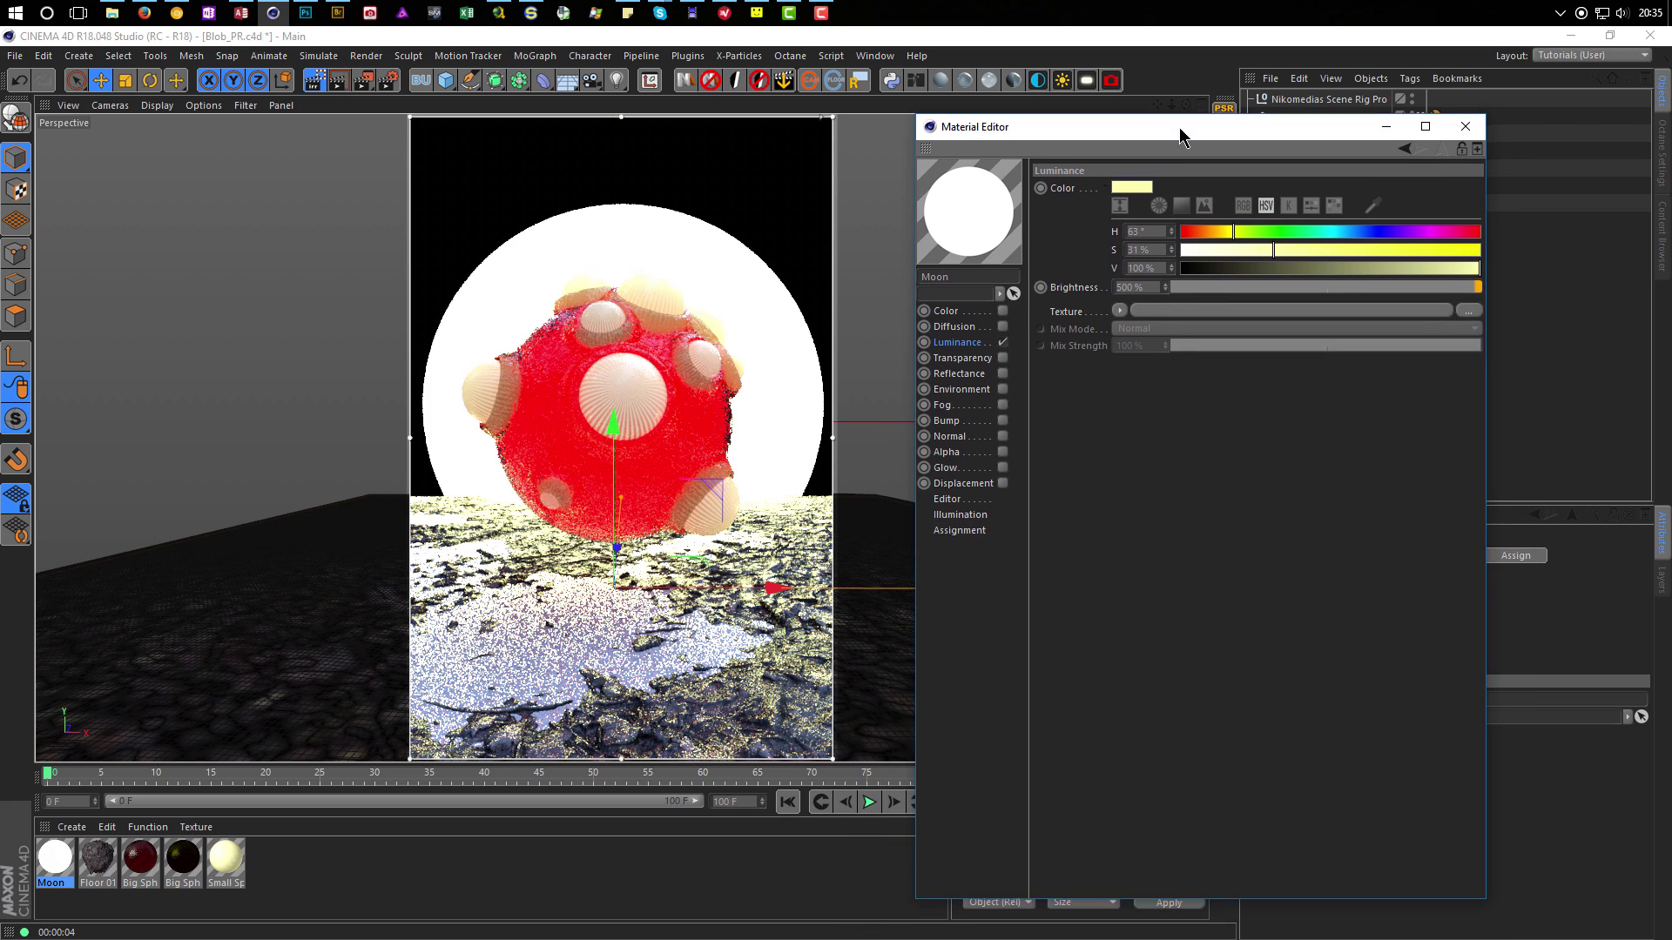
{"action": "left_click", "coordinate": [960, 506]}
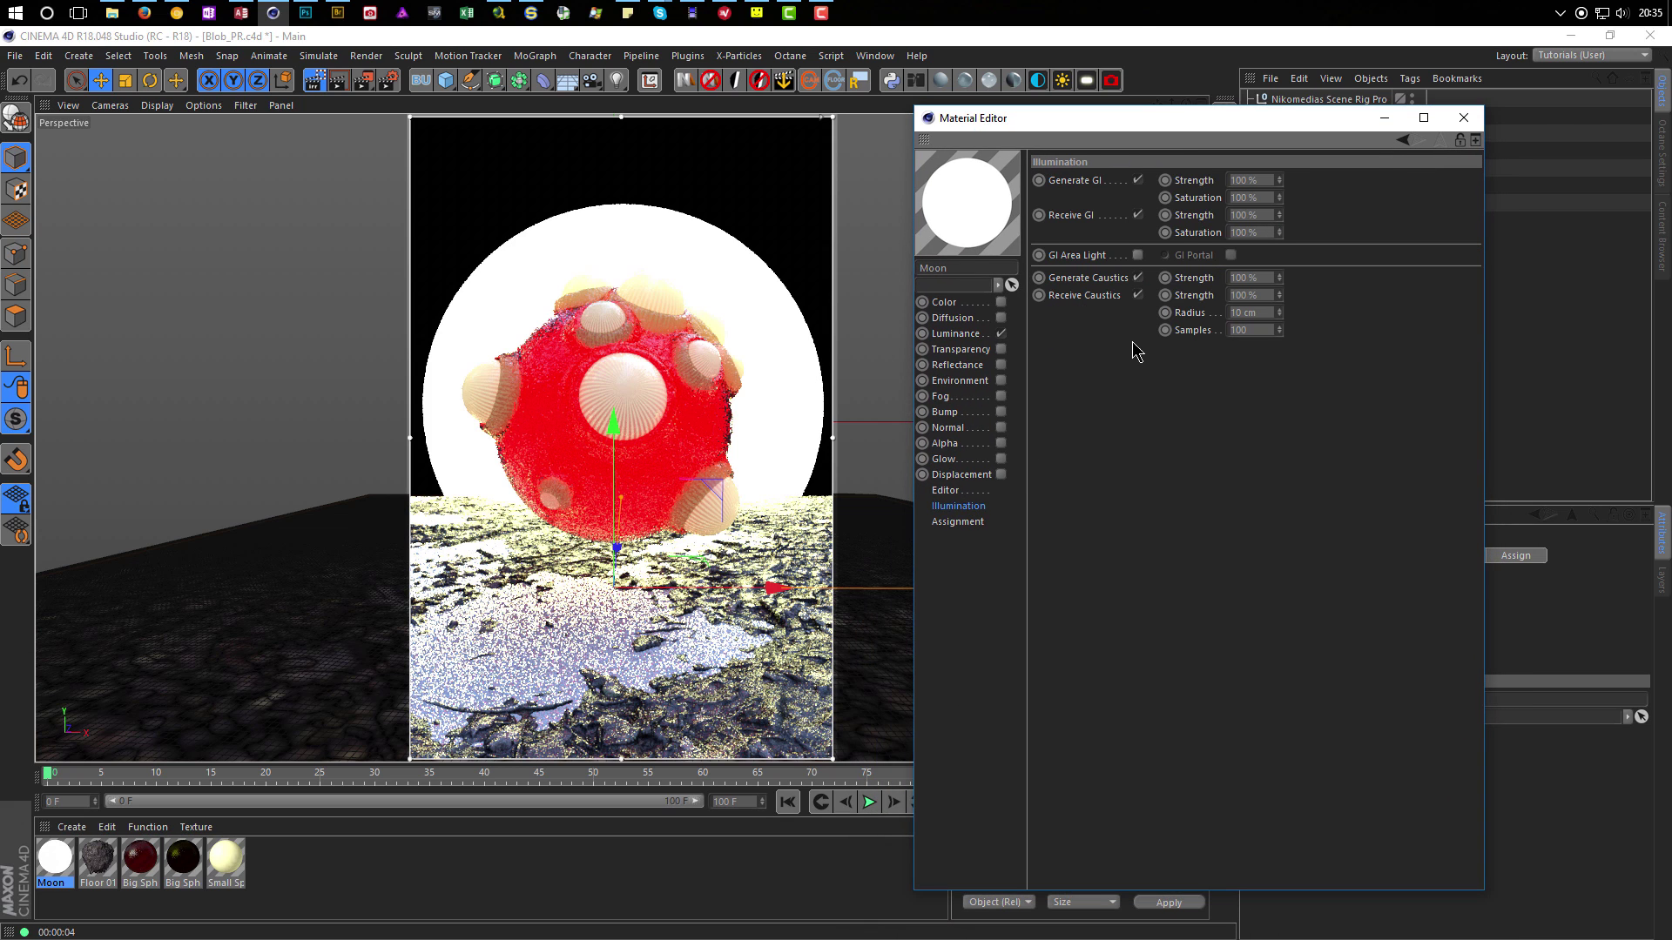
{"action": "left_click", "coordinate": [1137, 277]}
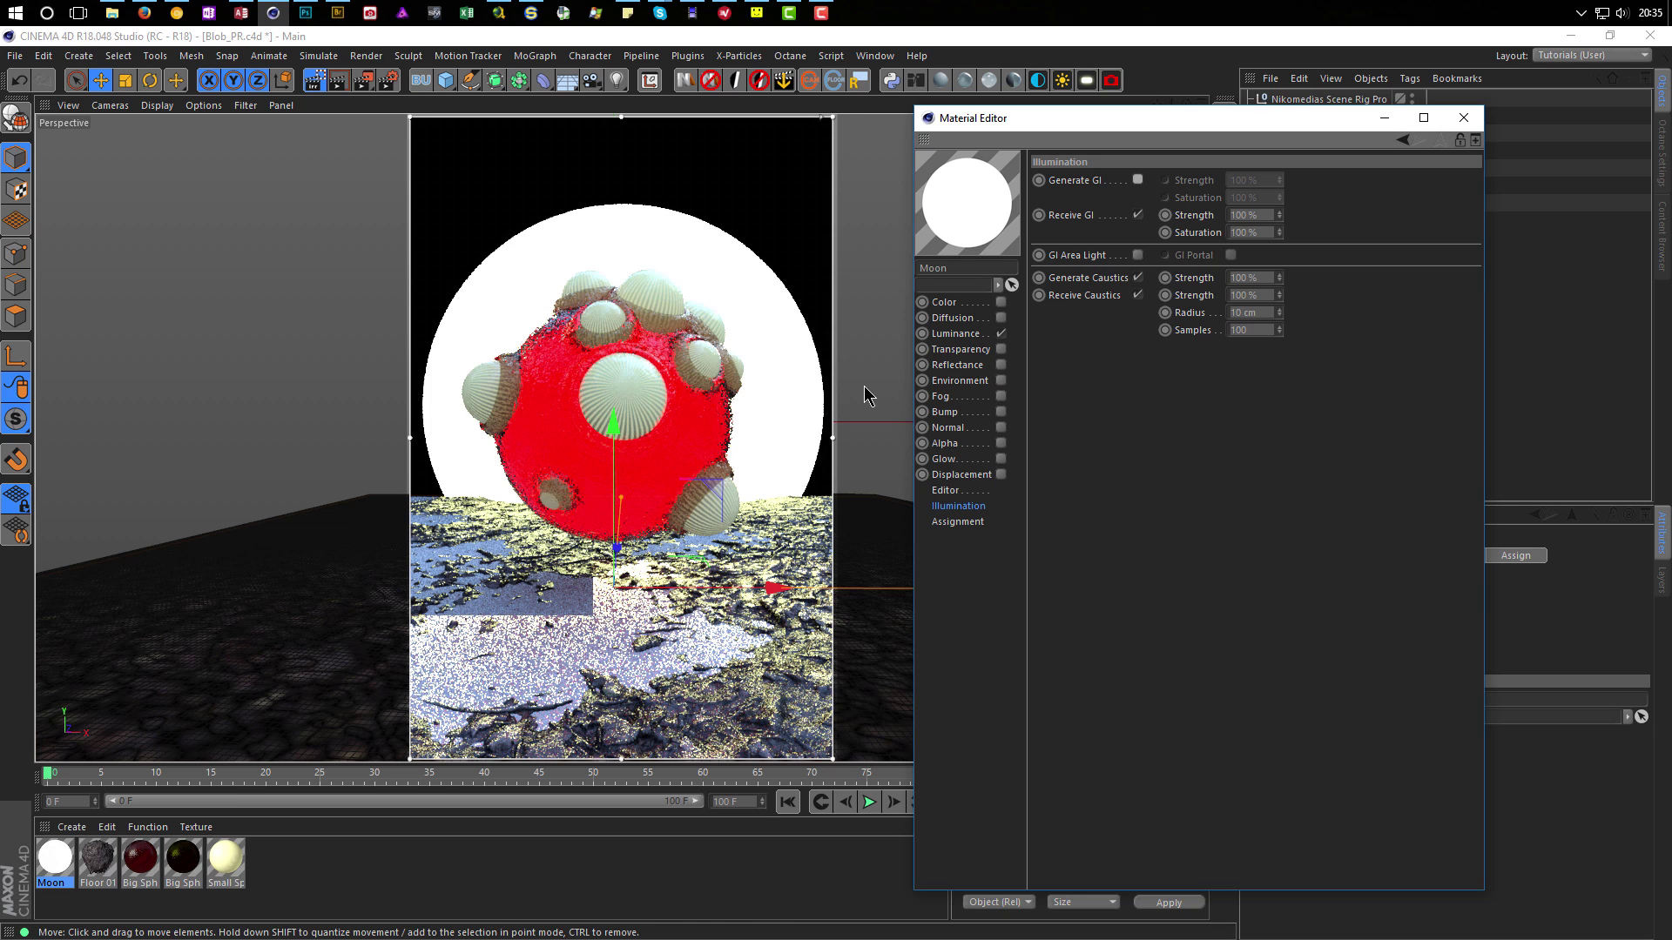
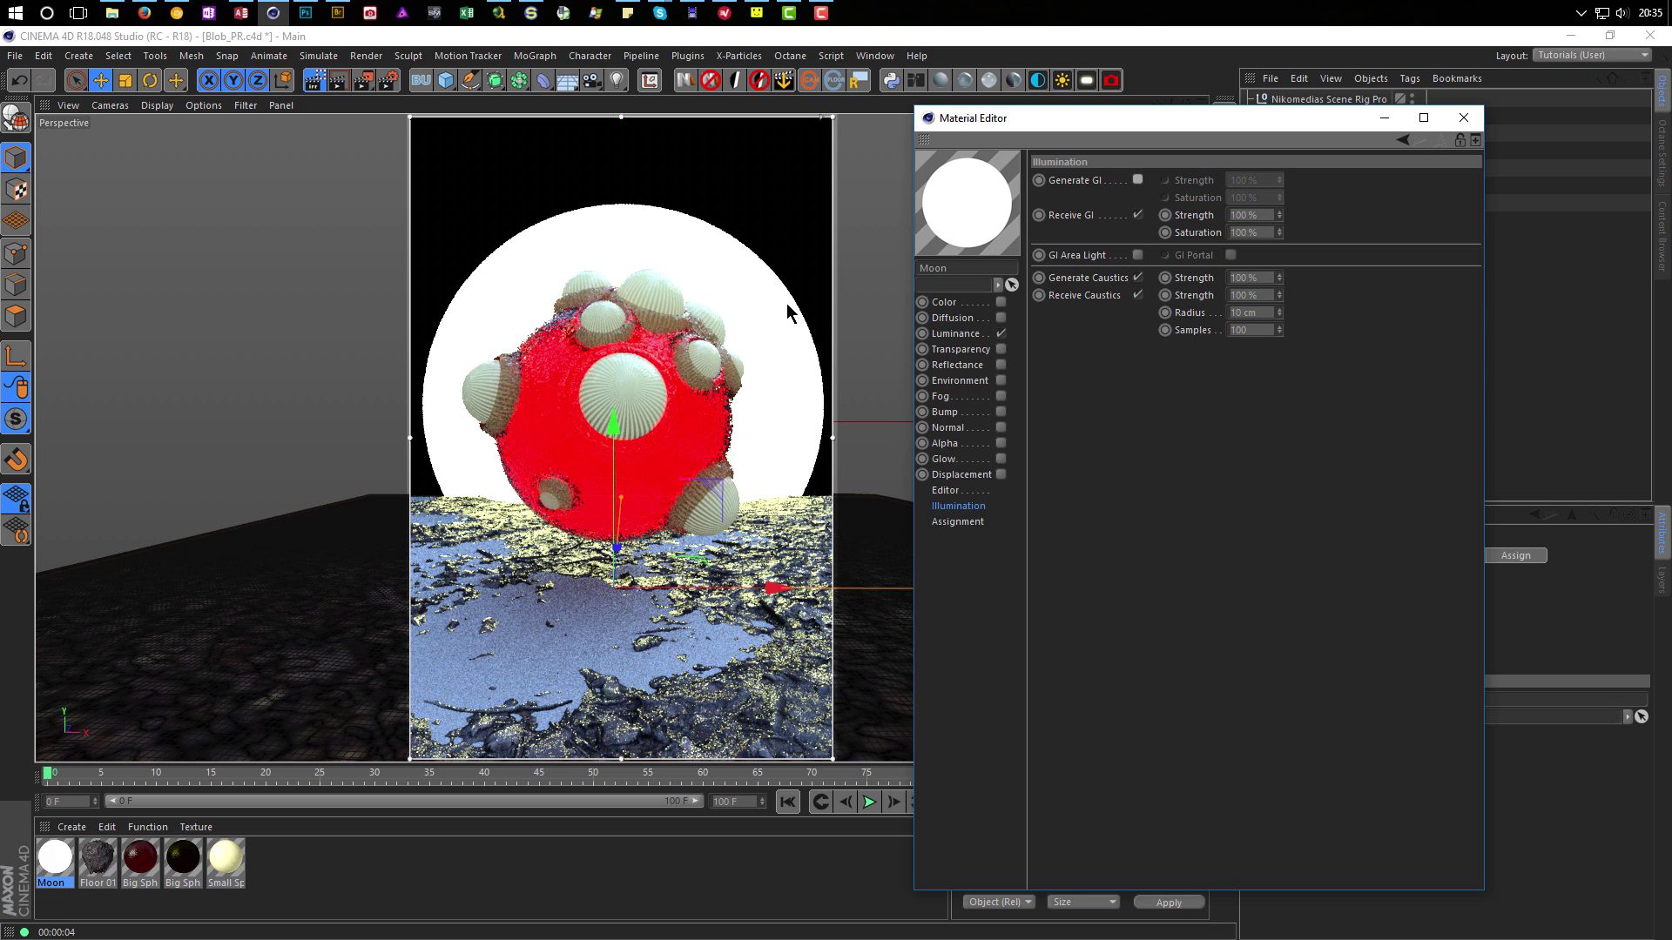
{"action": "left_click", "coordinate": [1462, 118]}
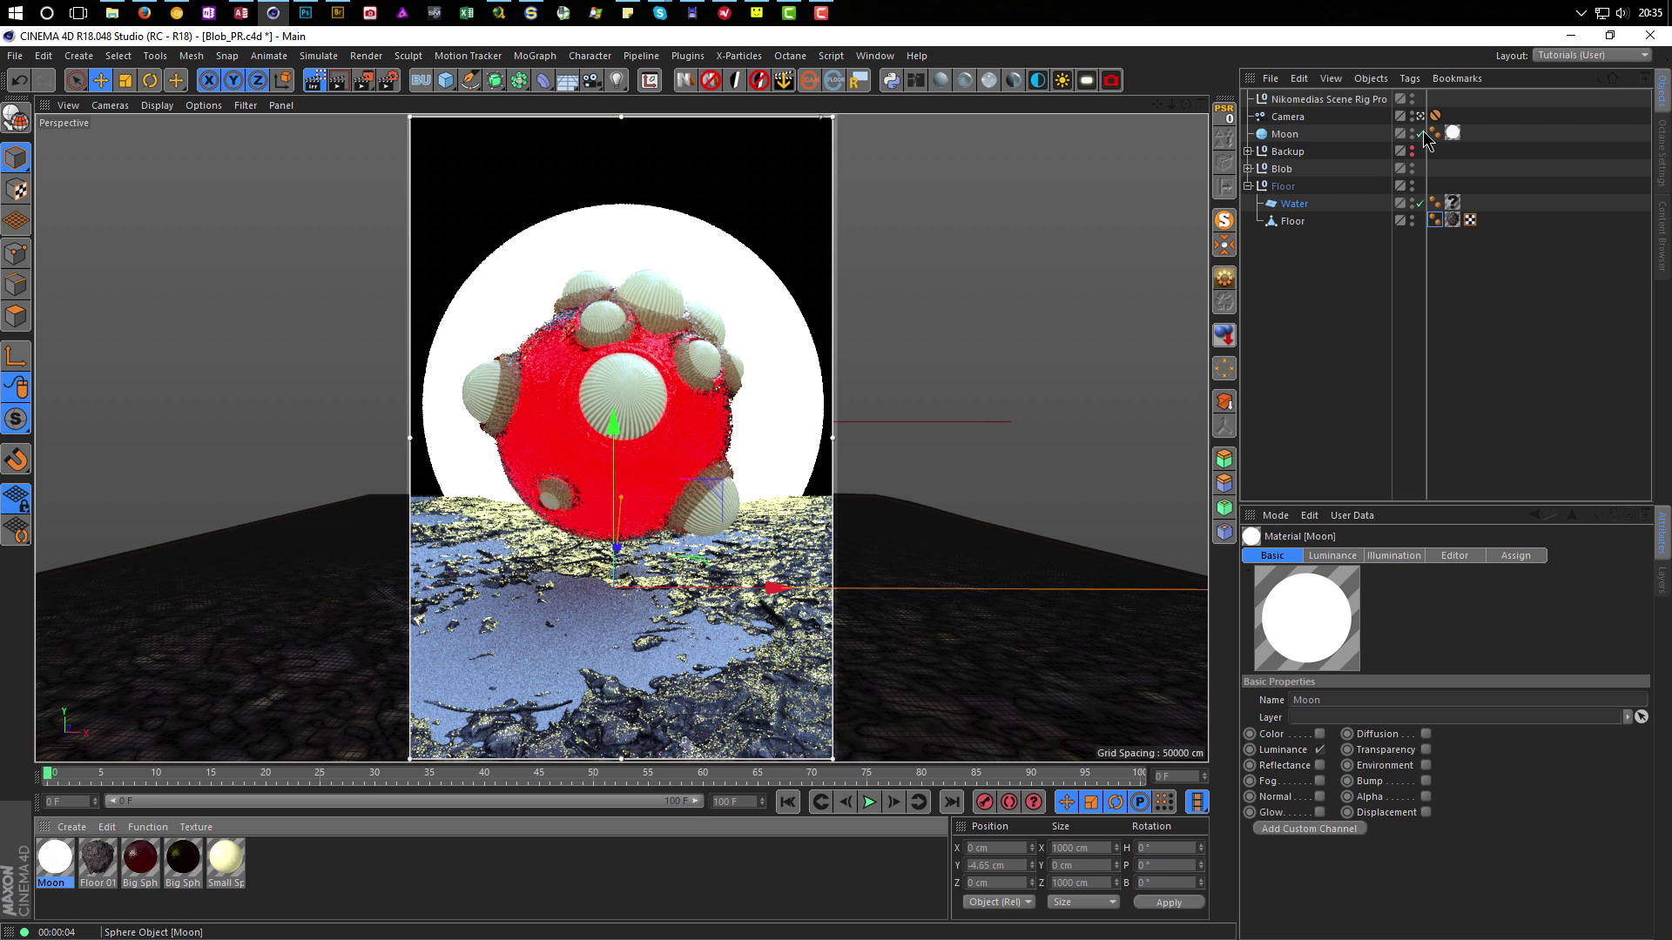
{"action": "left_click", "coordinate": [1420, 133]}
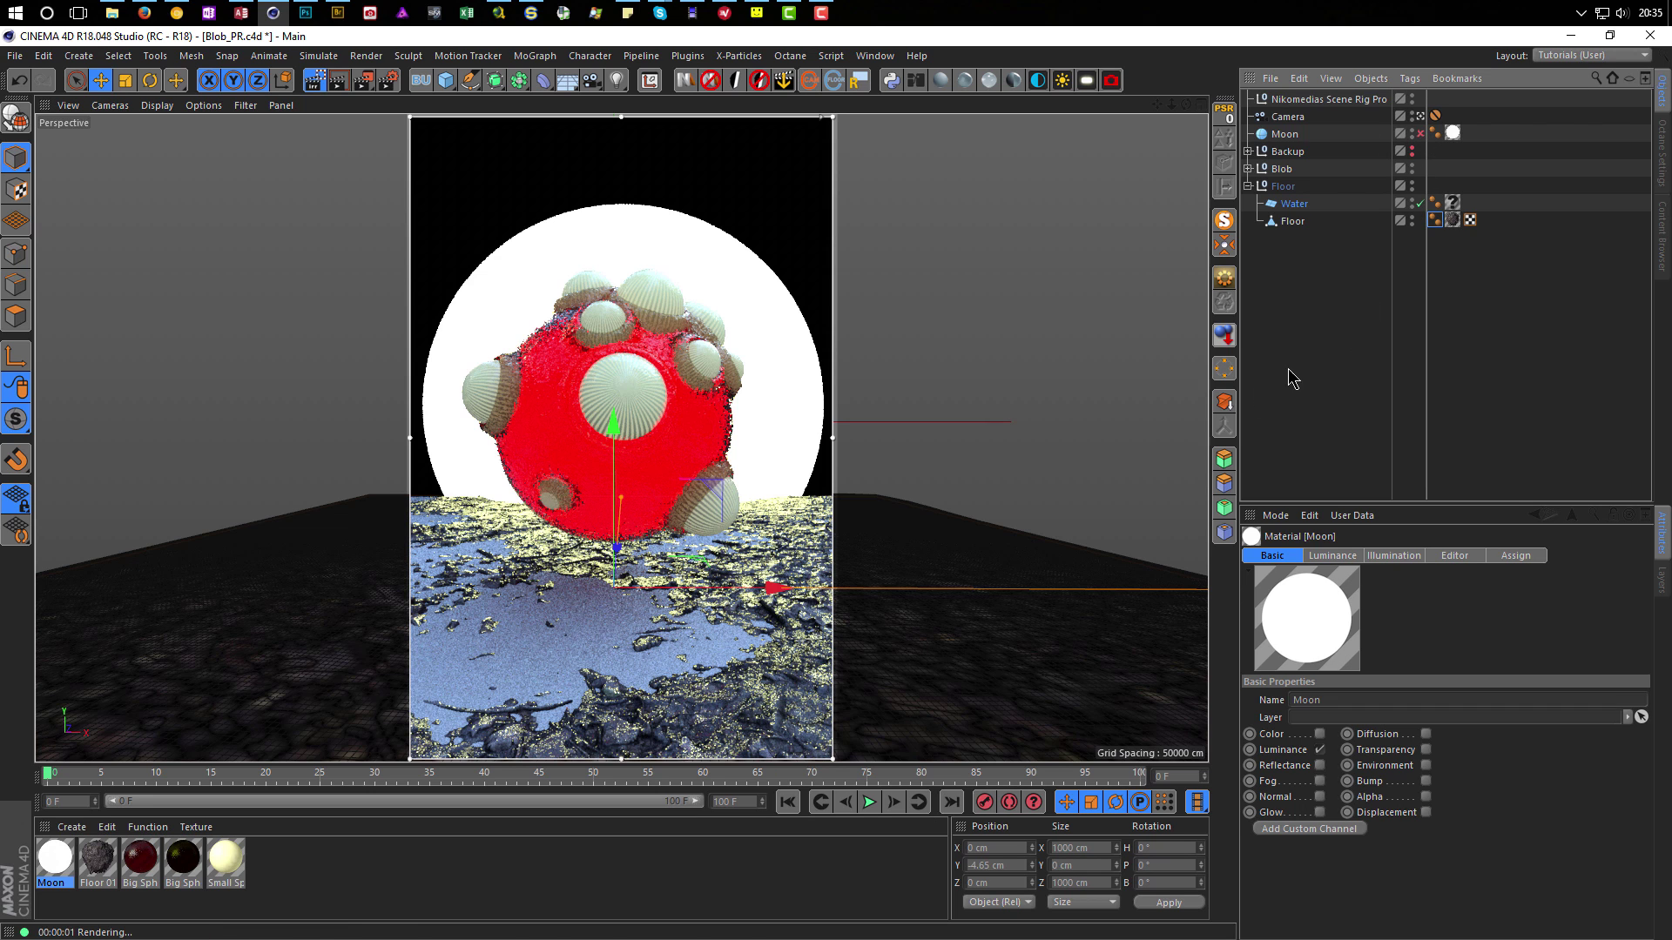
{"action": "key", "text": "ctrl+r"}
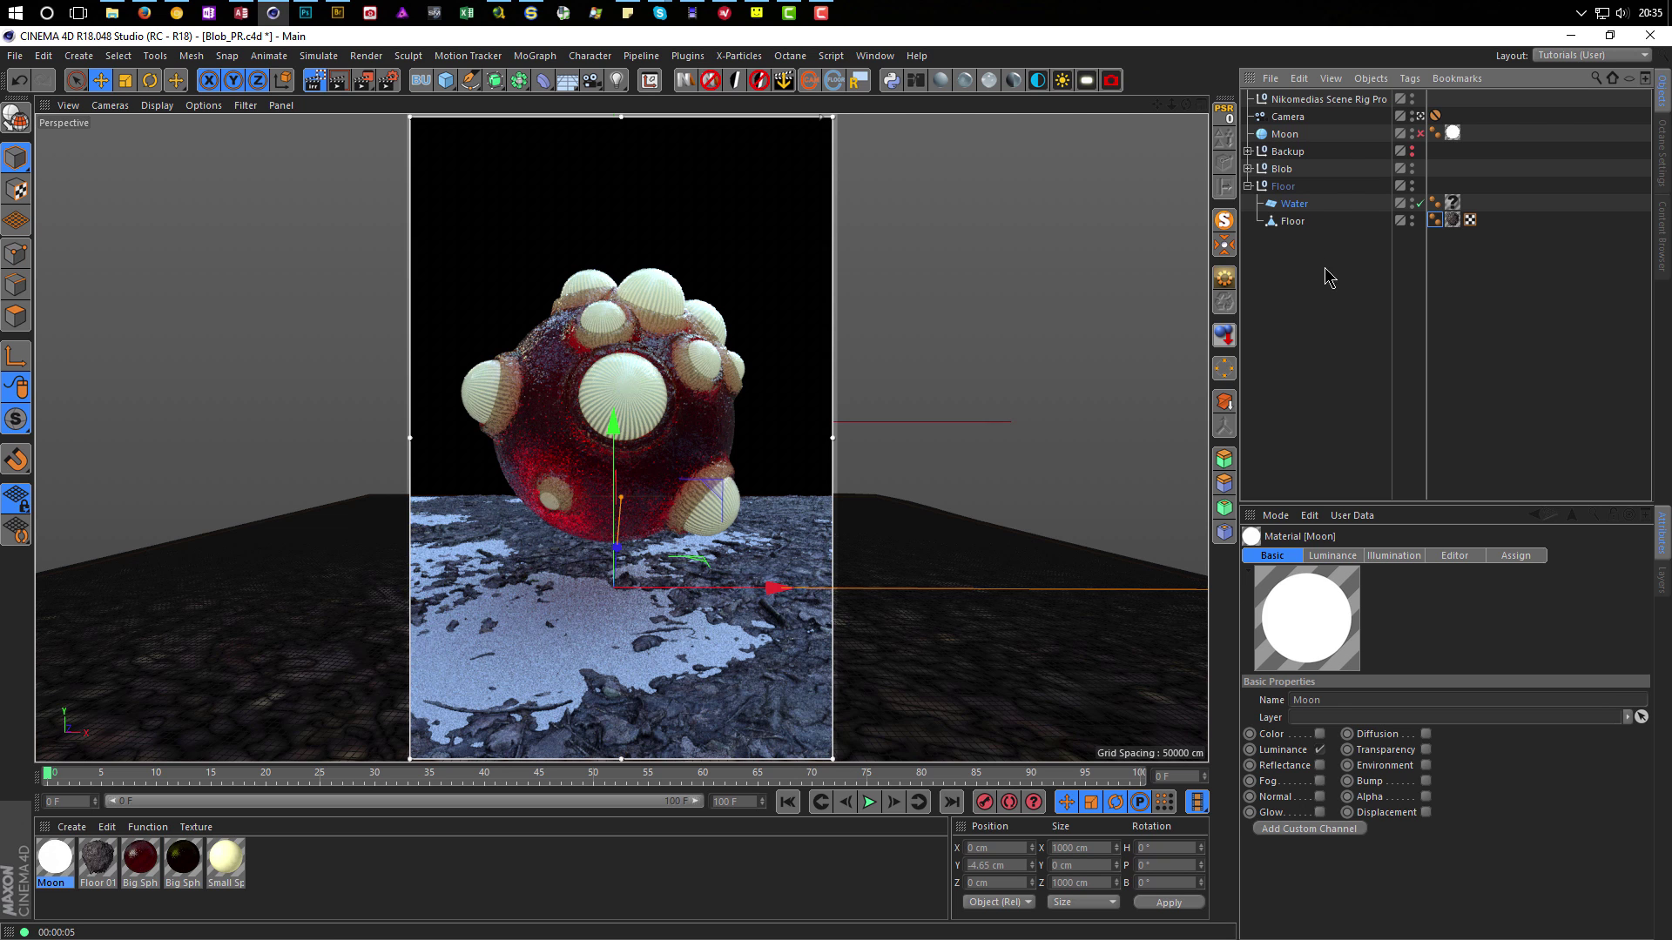
Create another material with only Transparency enabled and set its refraction to 1.333.
{"action": "double_click", "coordinate": [318, 866]}
{"action": "double_click", "coordinate": [57, 858]}
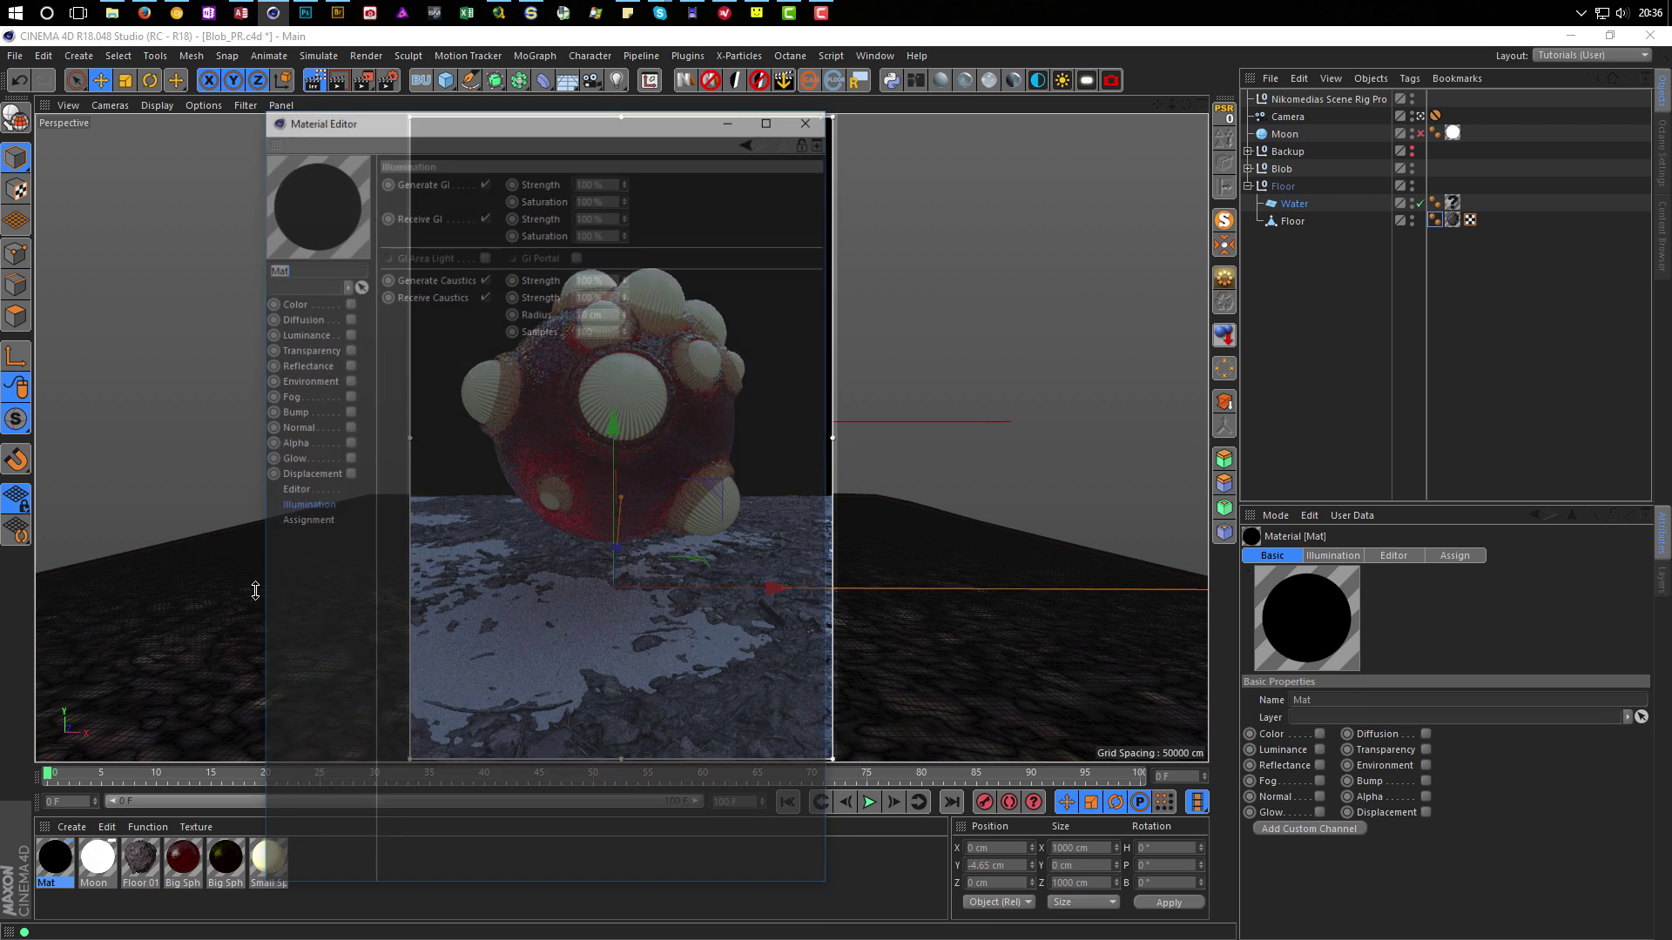
{"action": "left_click_drag", "start_coordinate": [514, 121], "coordinate": [1103, 95]}
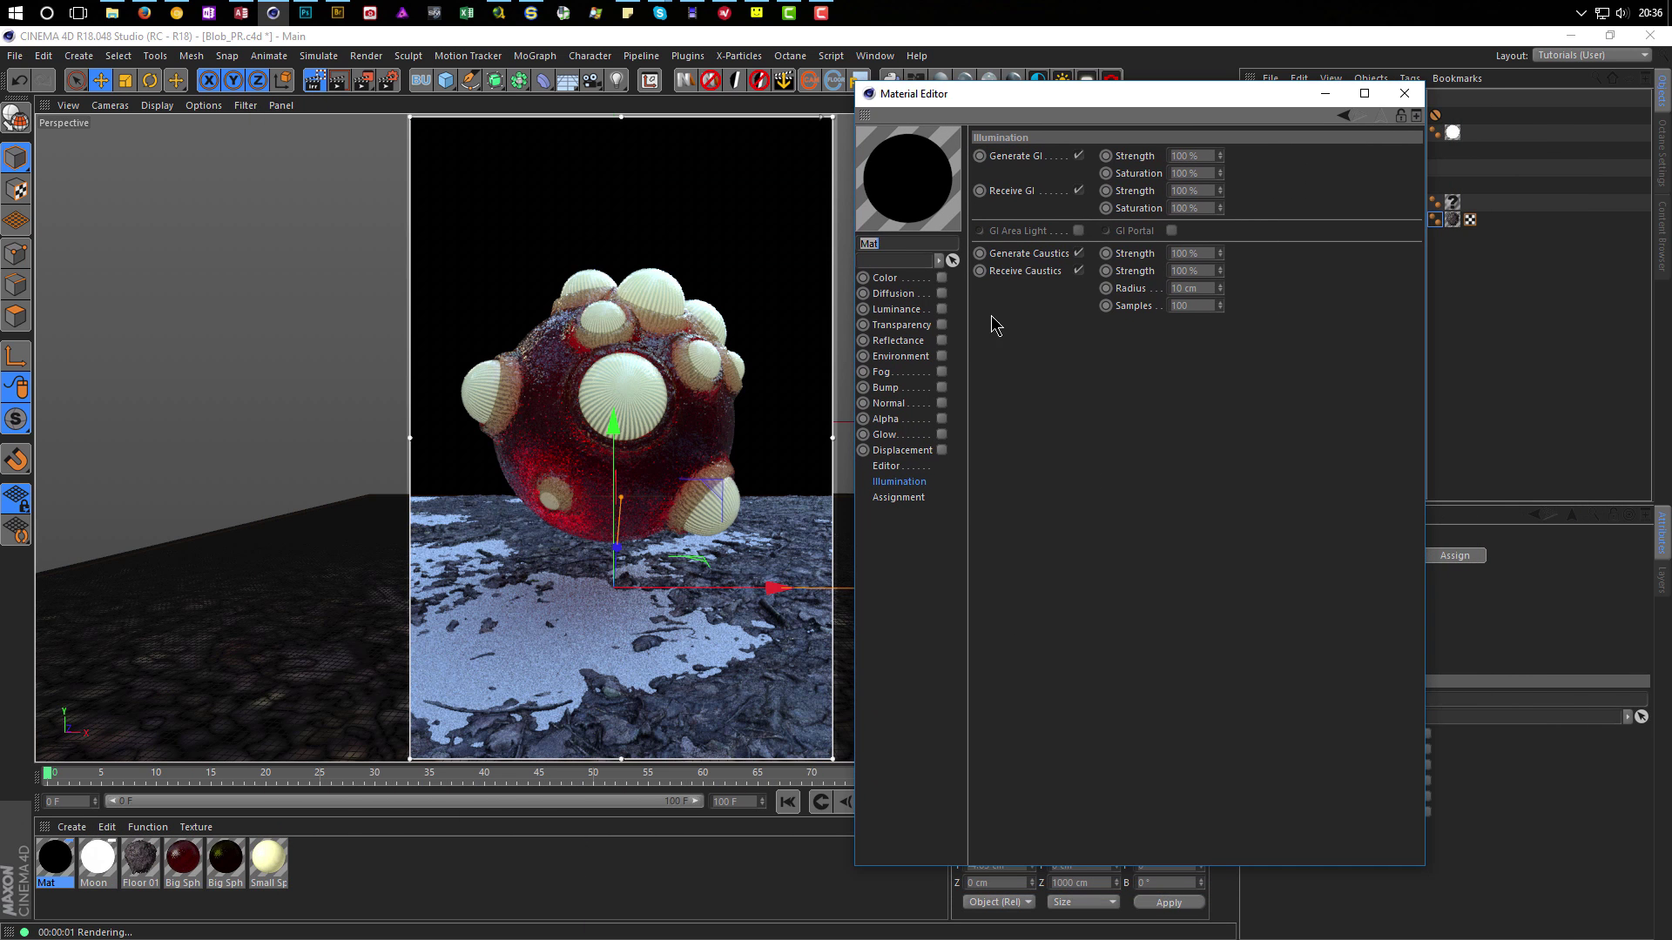
{"action": "left_click", "coordinate": [942, 325]}
{"action": "left_click", "coordinate": [1138, 290]}
{"action": "type", "text": "1,333"}
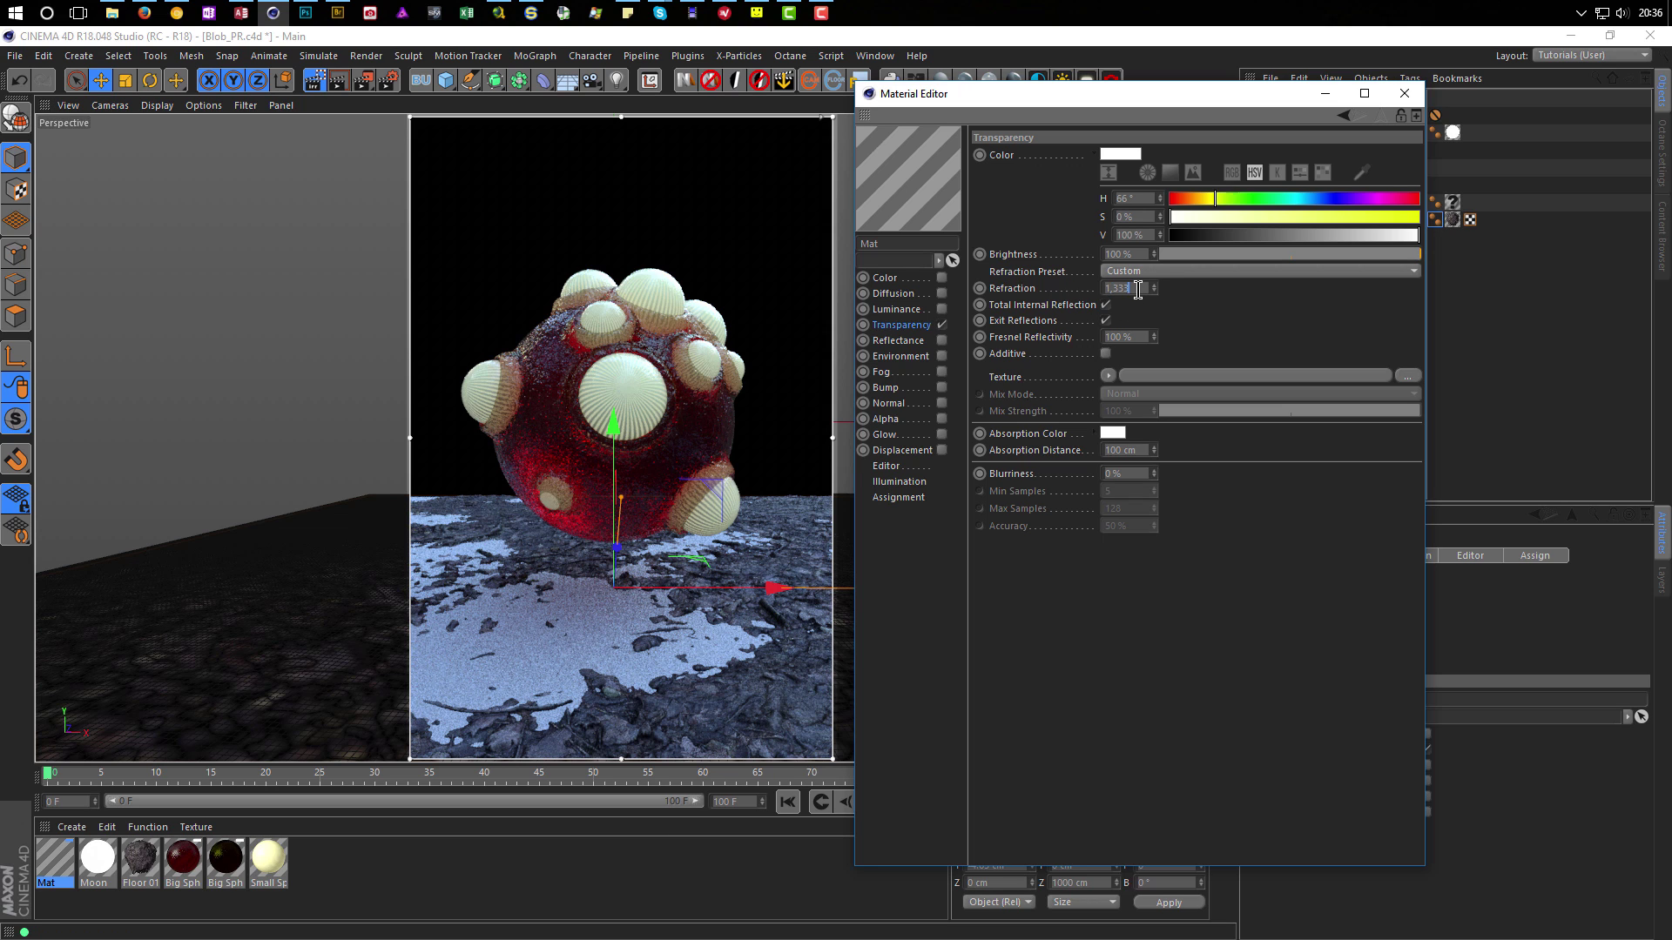
{"action": "key", "text": "Return"}
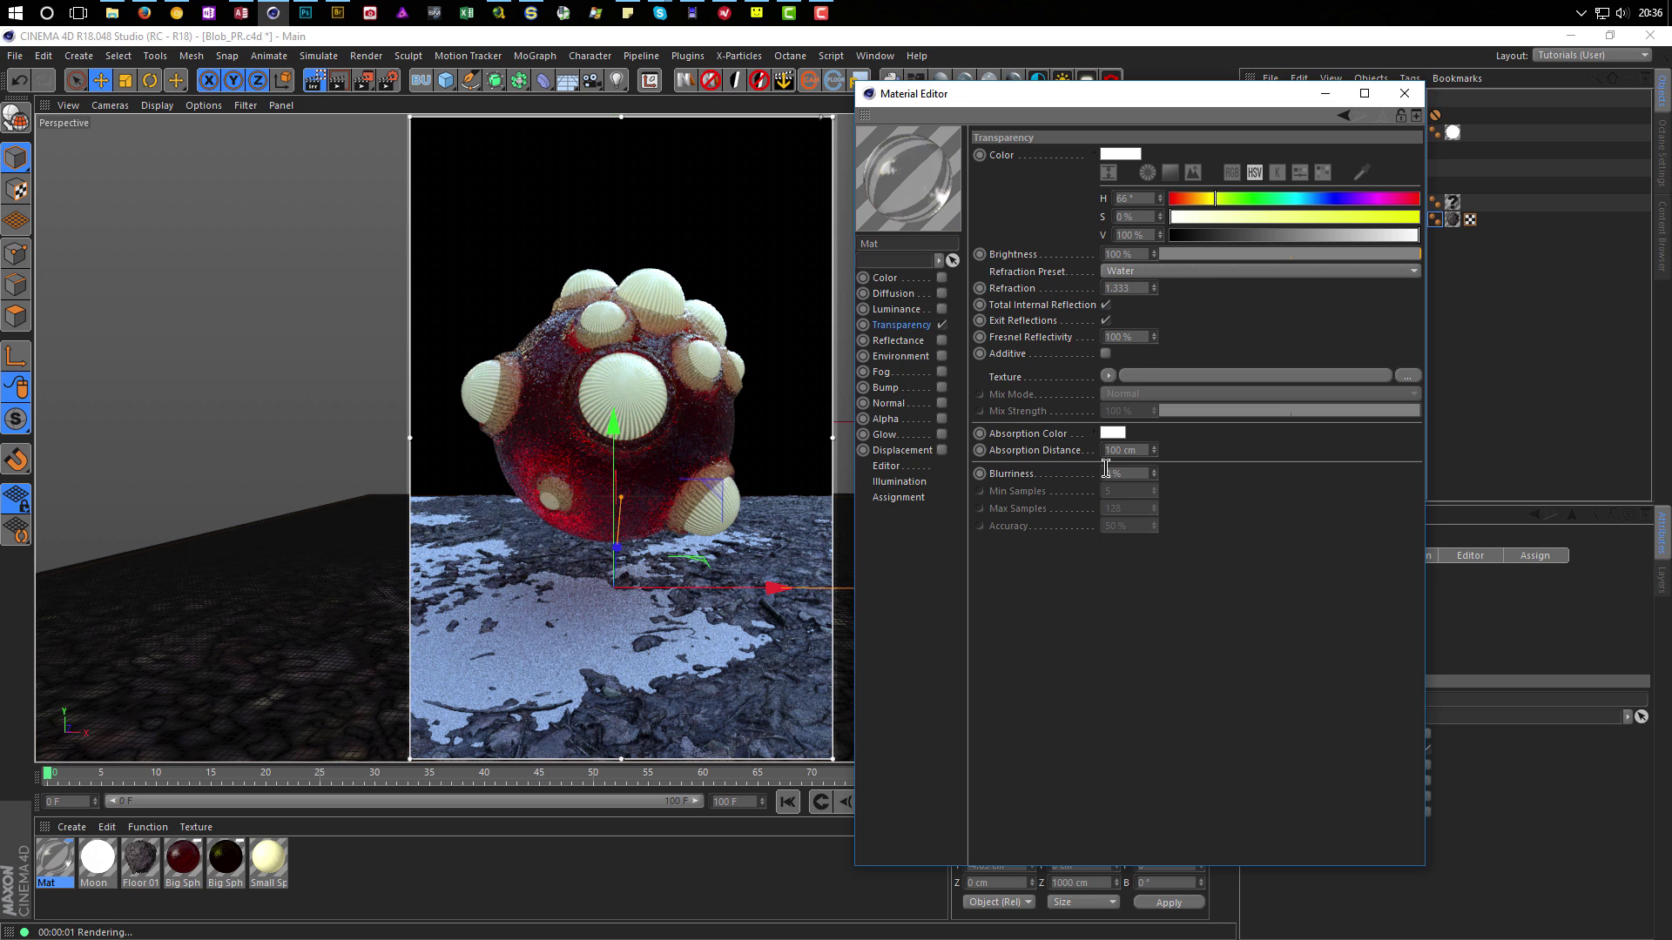
Set the new material's transparency blurriness to 10% and its brightness to 98%.
{"action": "left_click_drag", "start_coordinate": [1132, 474], "coordinate": [1052, 540]}
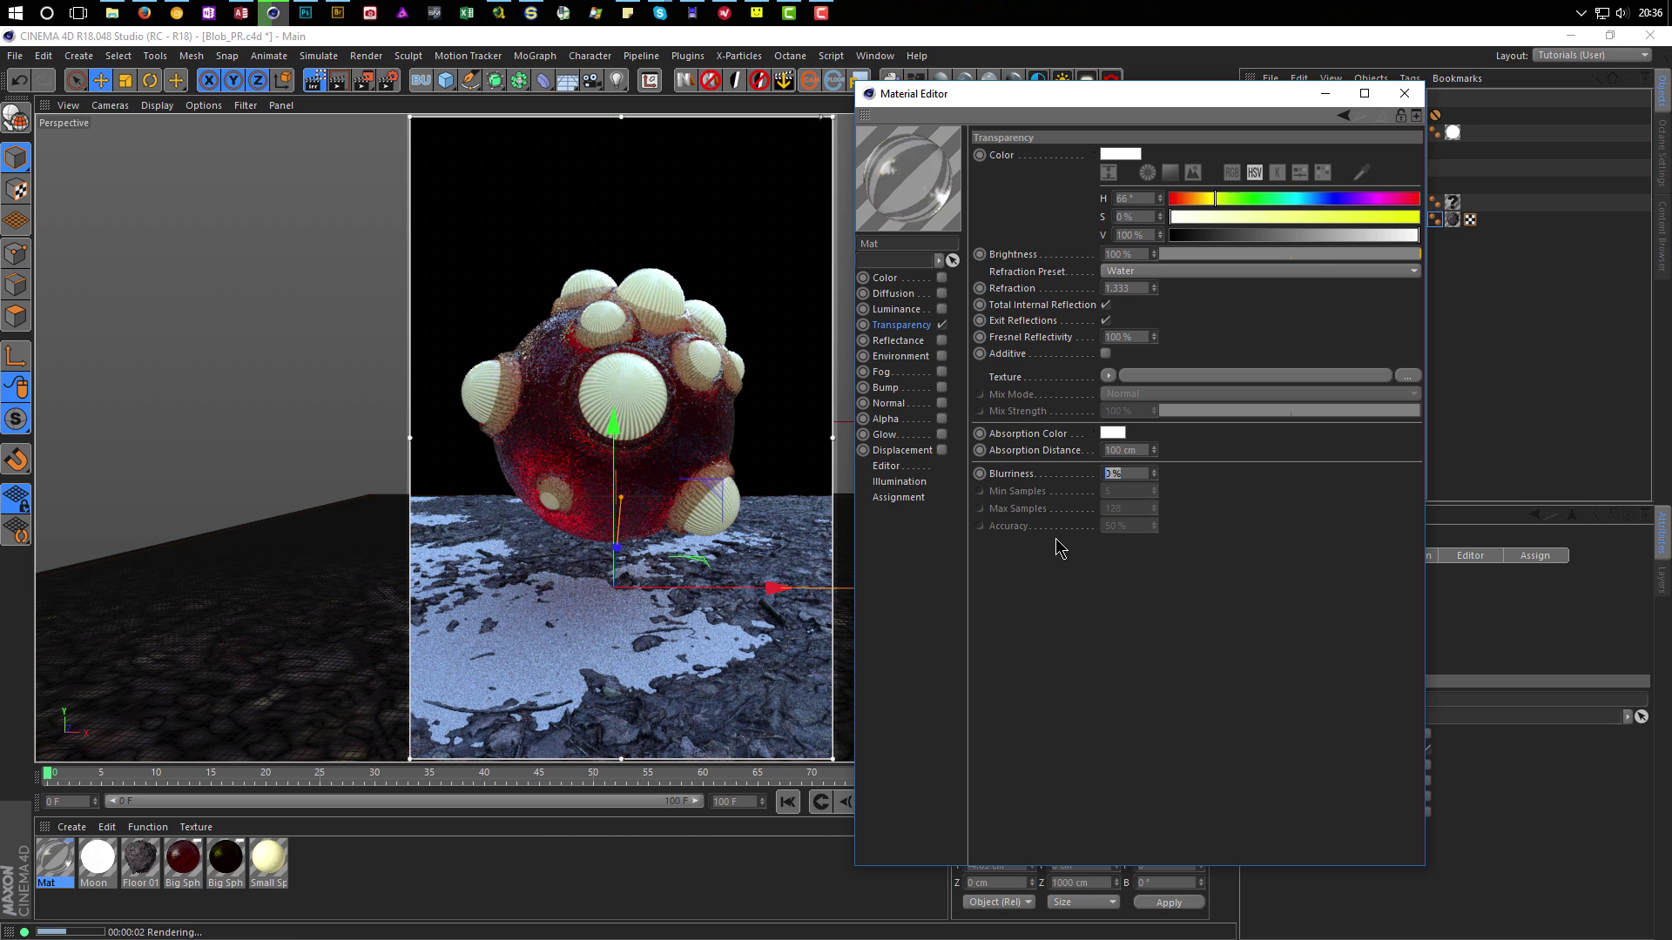
{"action": "type", "text": "10"}
{"action": "key", "text": "Return"}
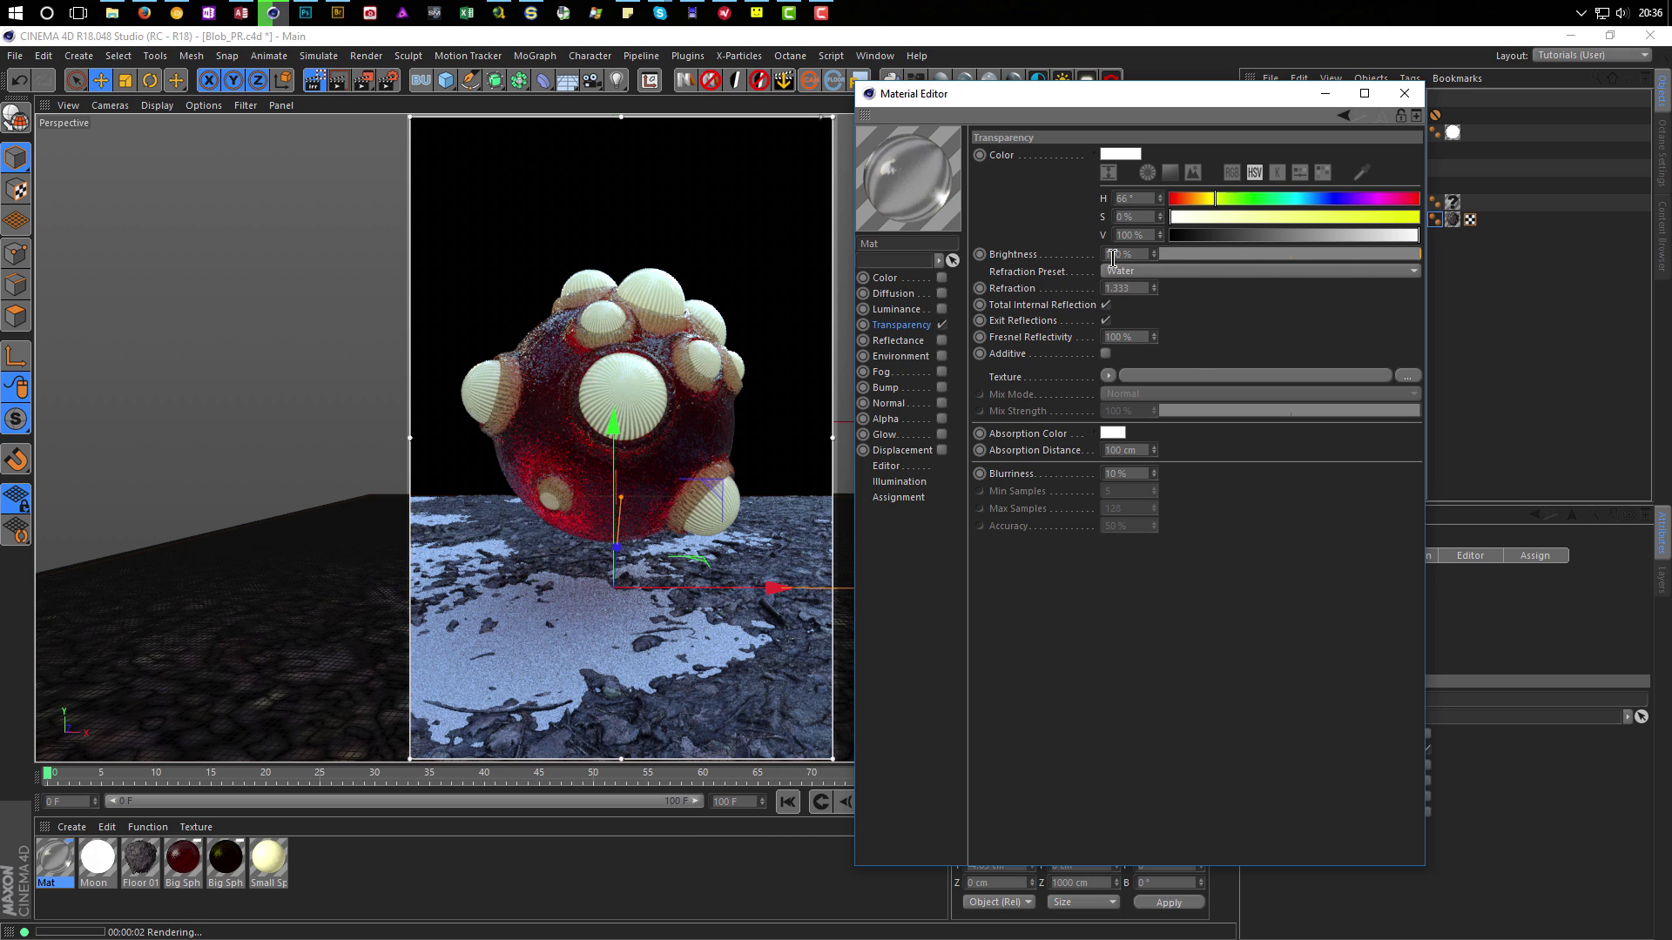
{"action": "type", "text": "98"}
{"action": "key", "text": "Return"}
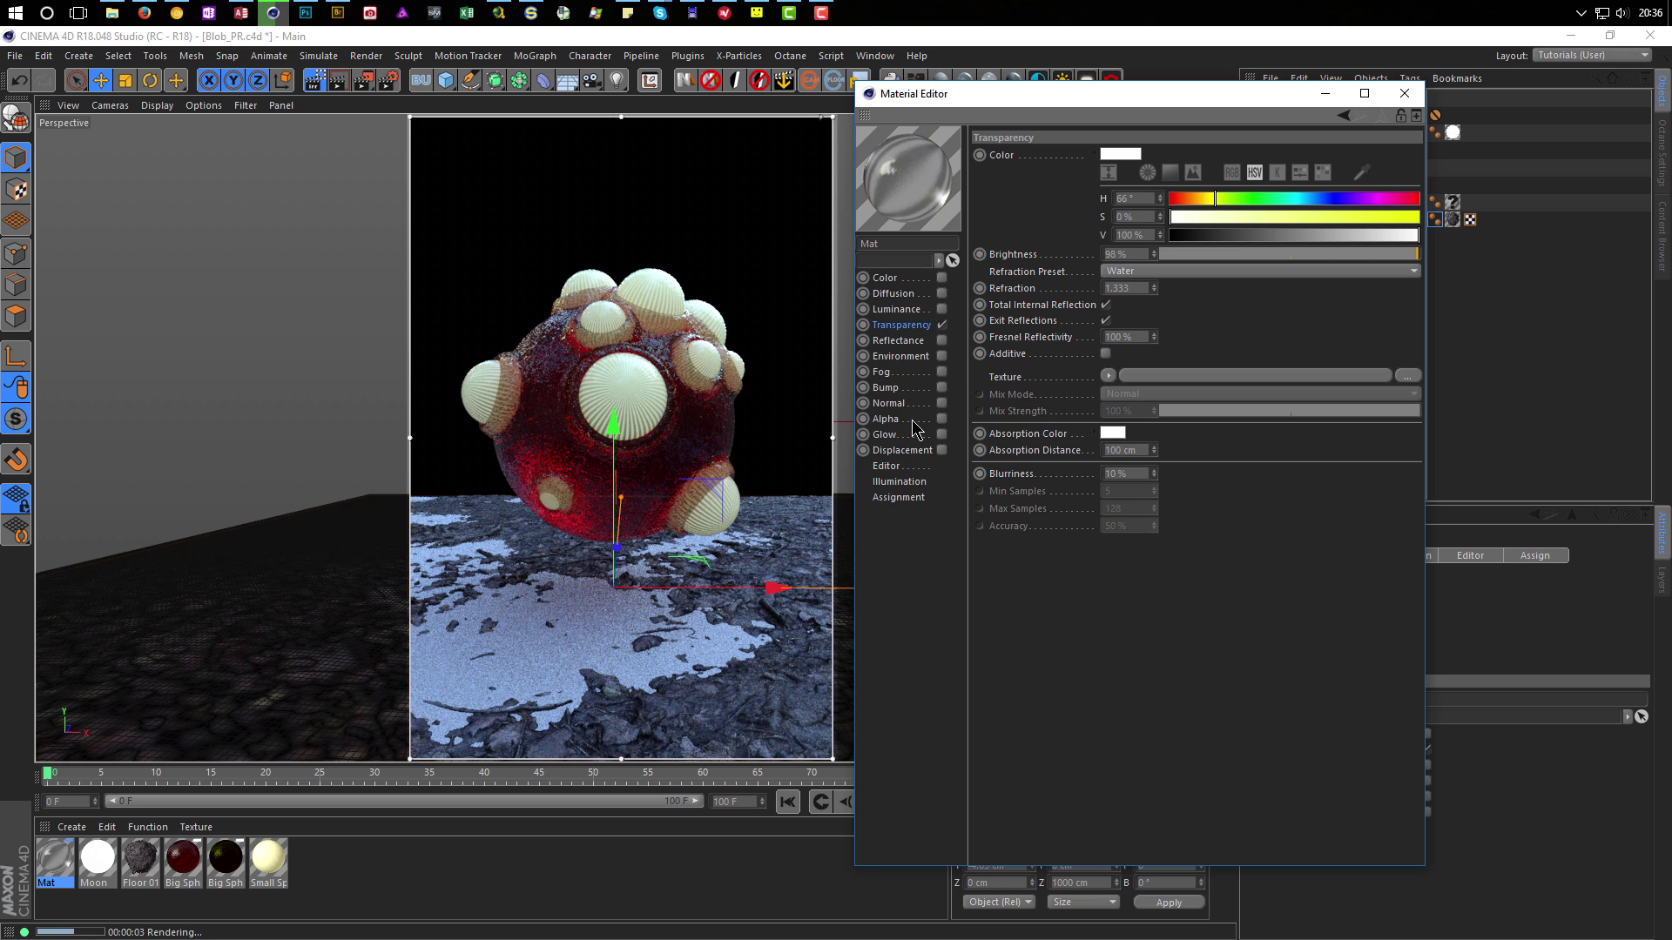
Enable Bump on the transparent material with a Noise shader set to Wavy Turbulence.
{"action": "left_click", "coordinate": [941, 388]}
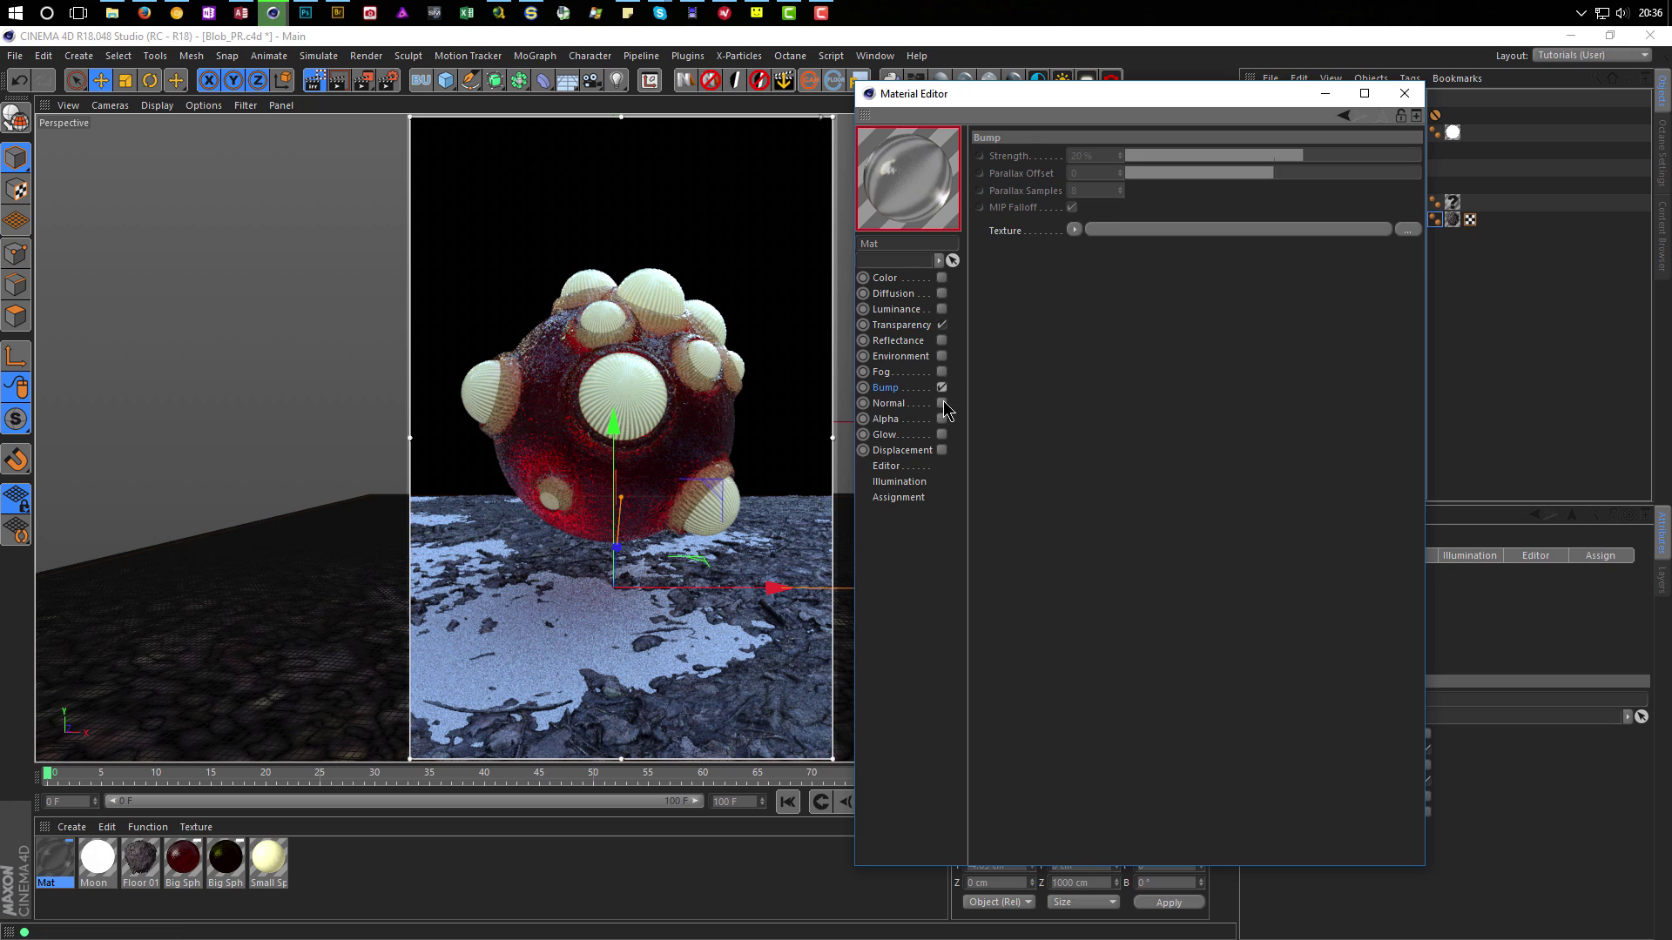
{"action": "left_click", "coordinate": [1074, 230]}
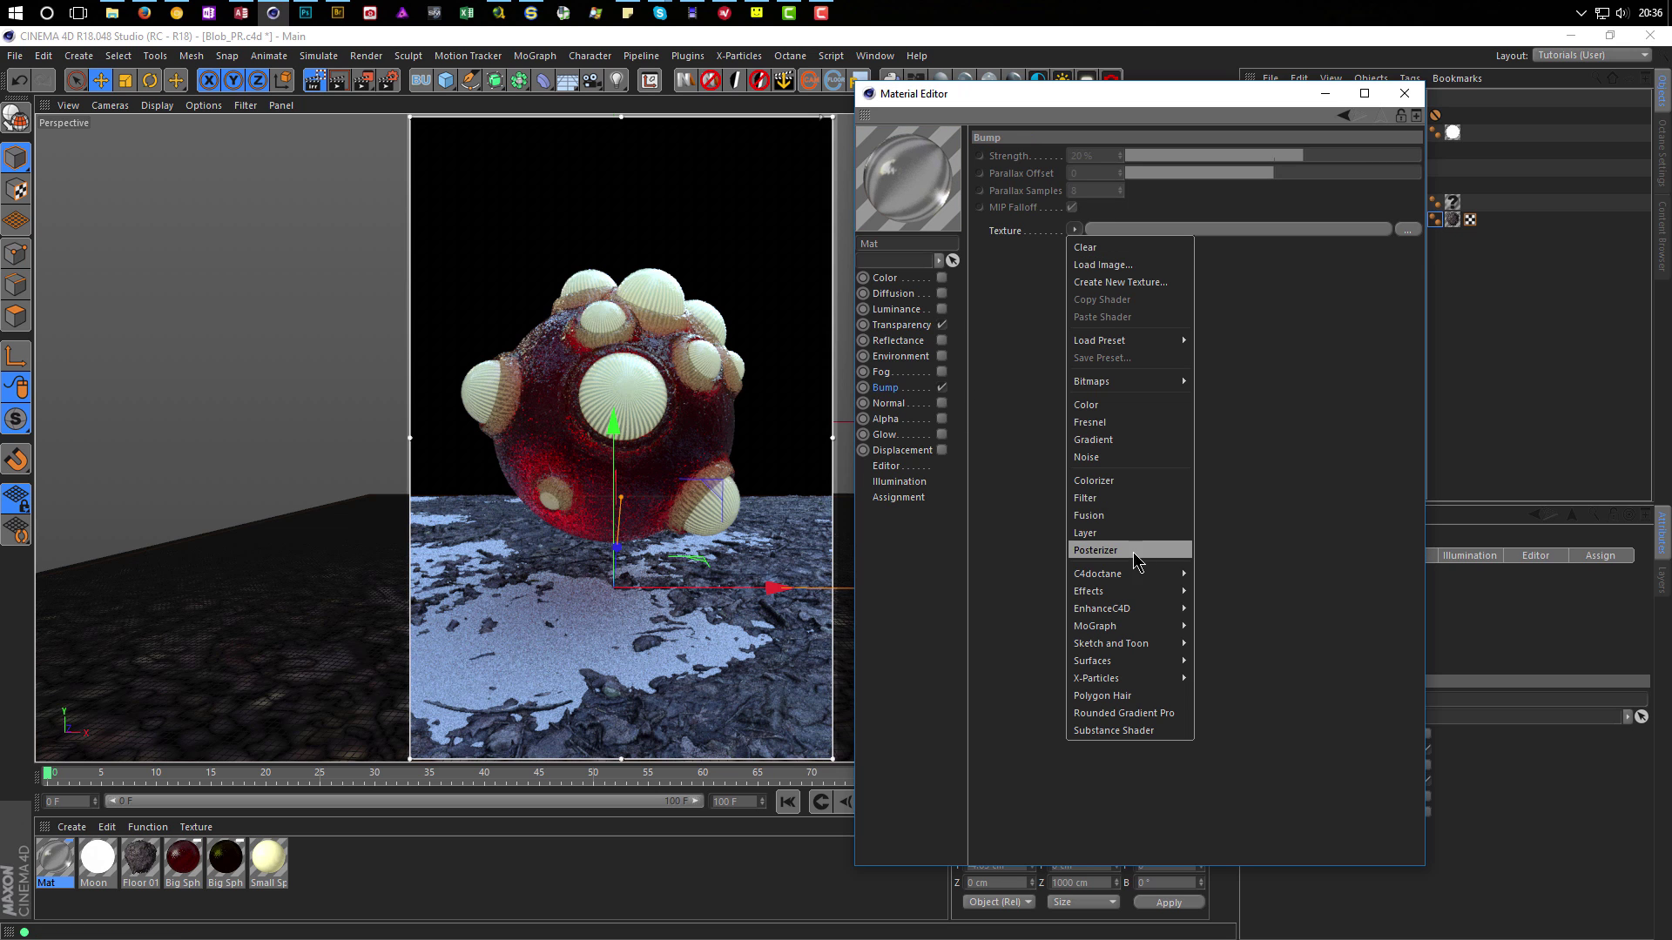
{"action": "left_click", "coordinate": [1146, 458]}
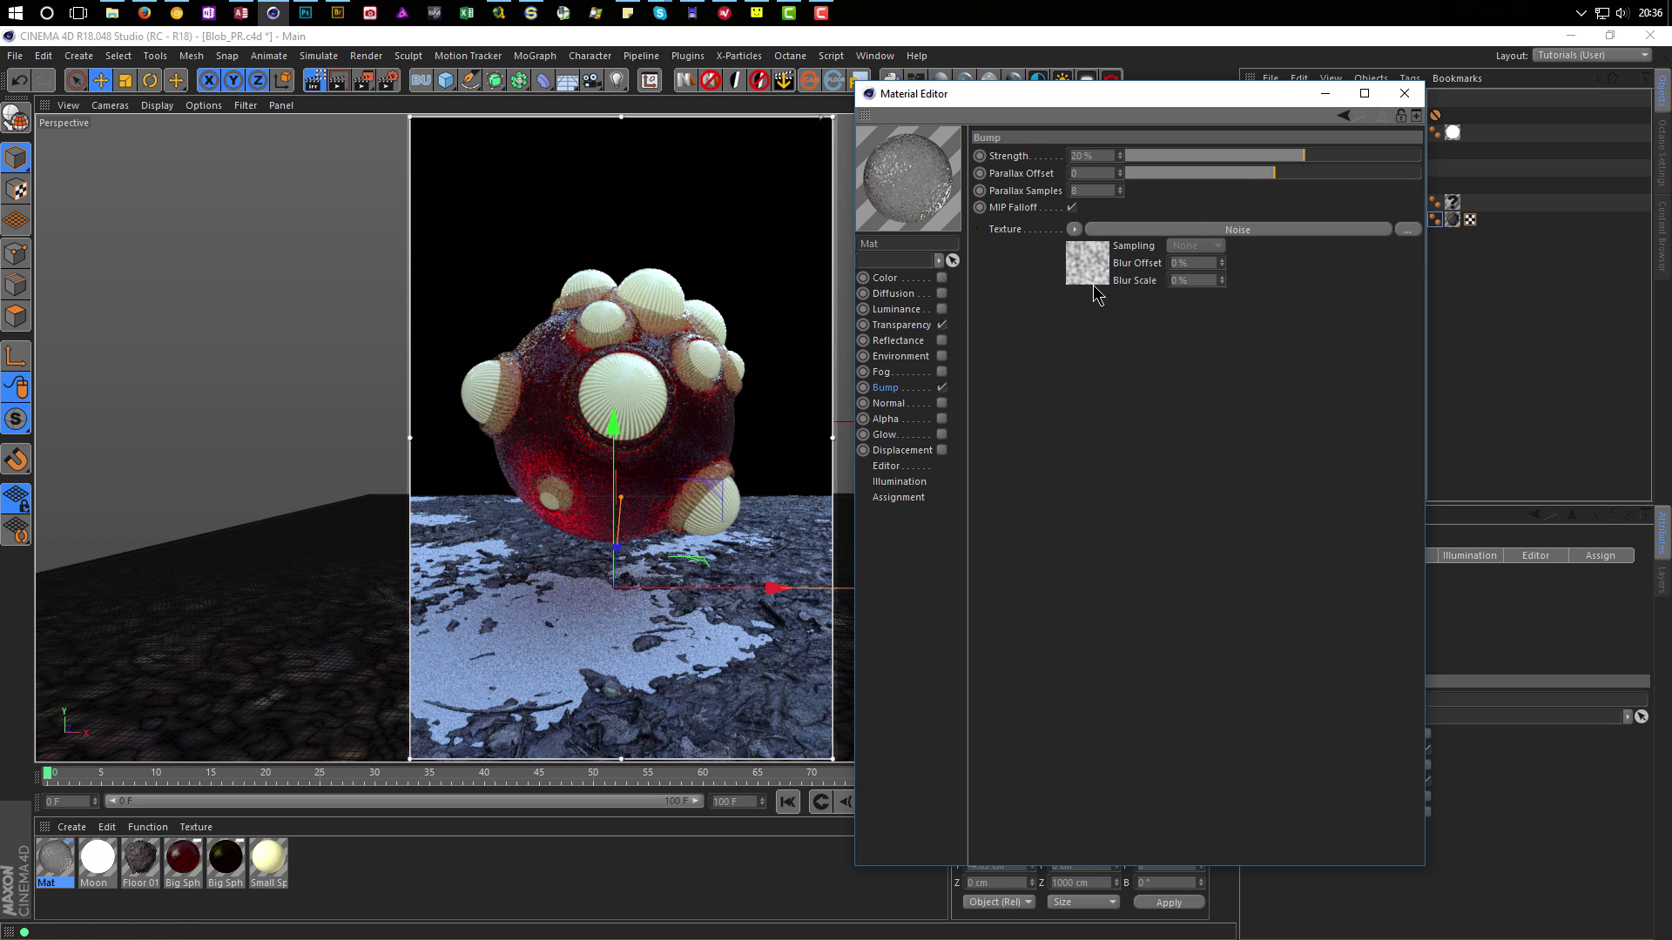
{"action": "left_click", "coordinate": [1095, 288]}
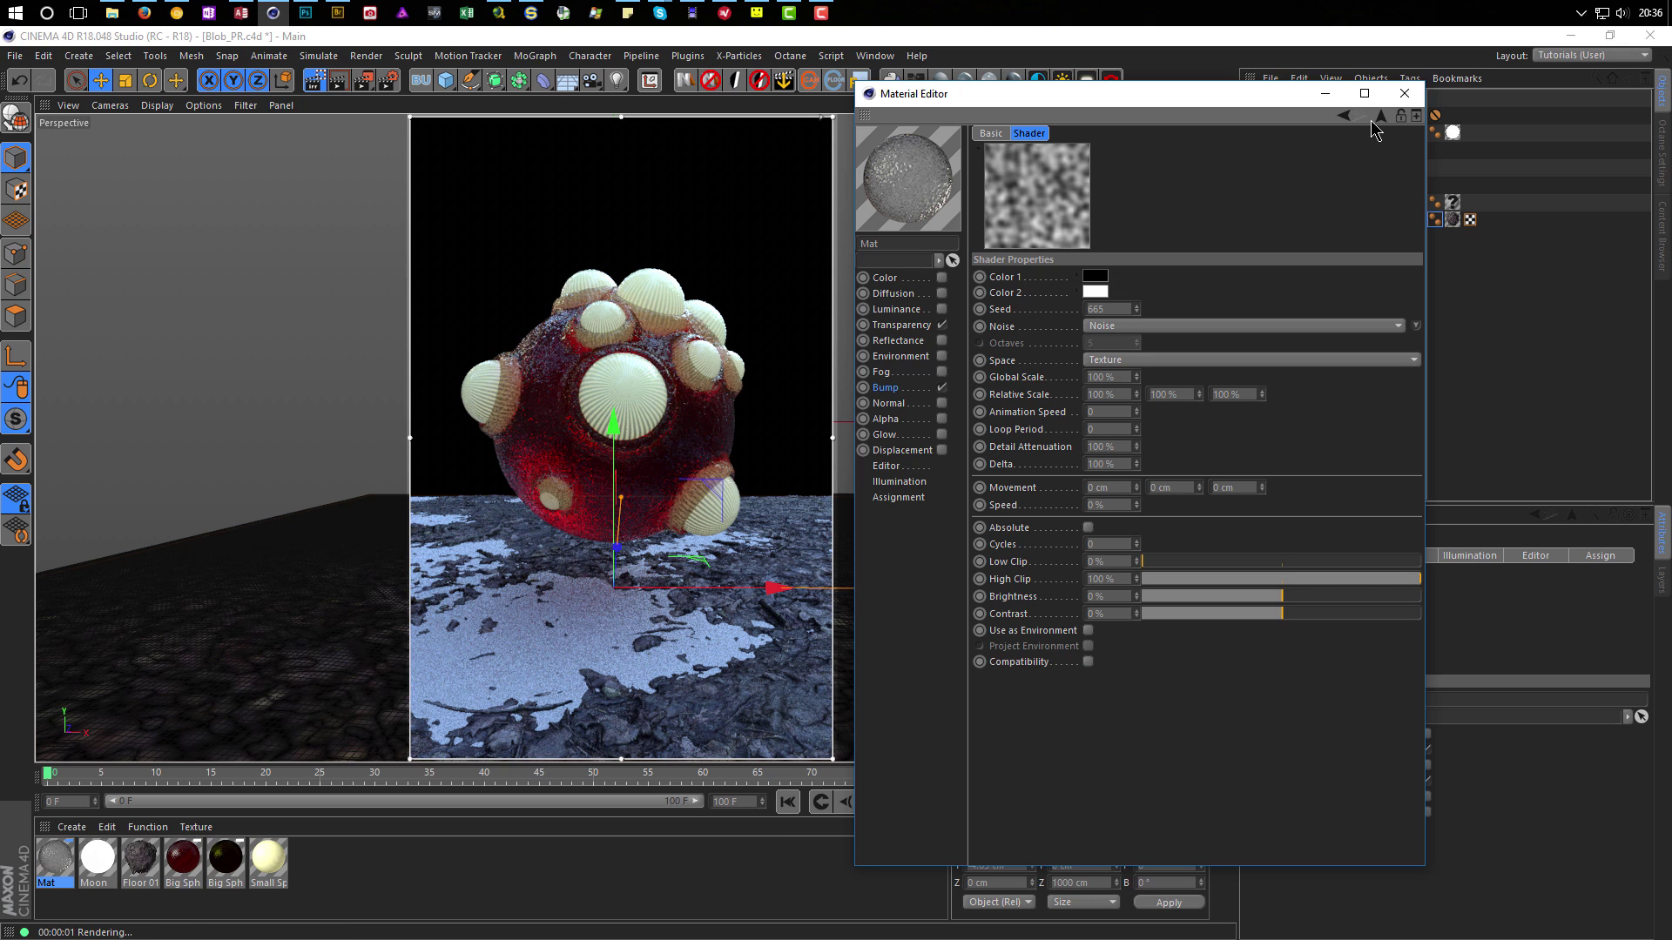
{"action": "left_click", "coordinate": [1161, 326]}
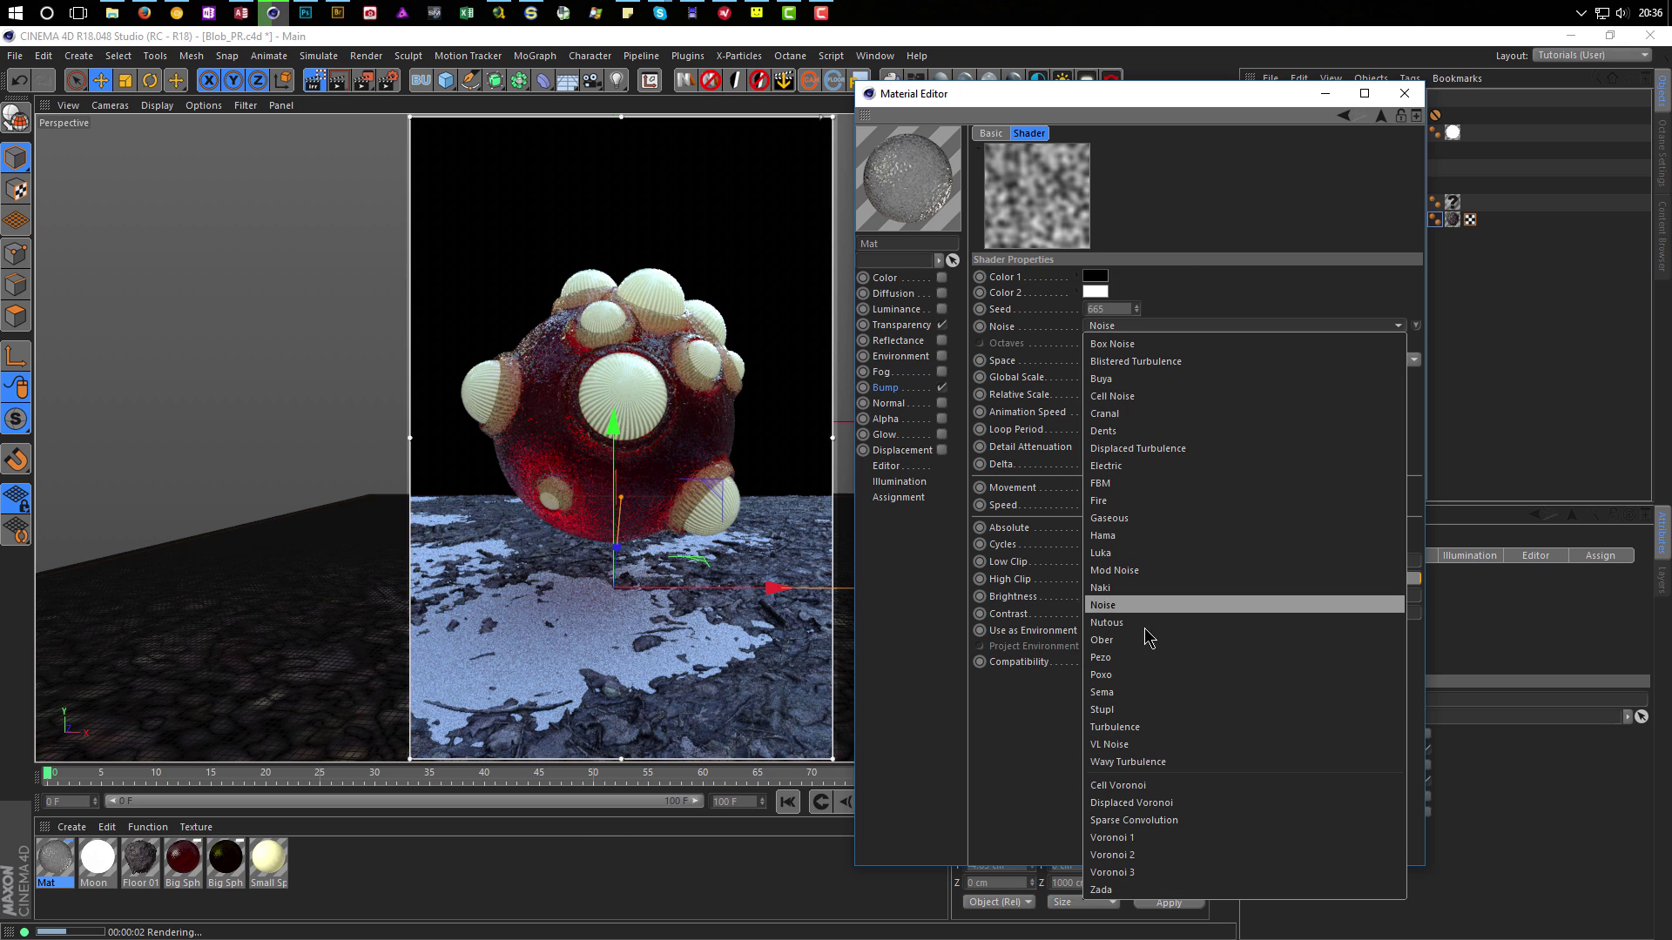
{"action": "left_click", "coordinate": [1129, 762]}
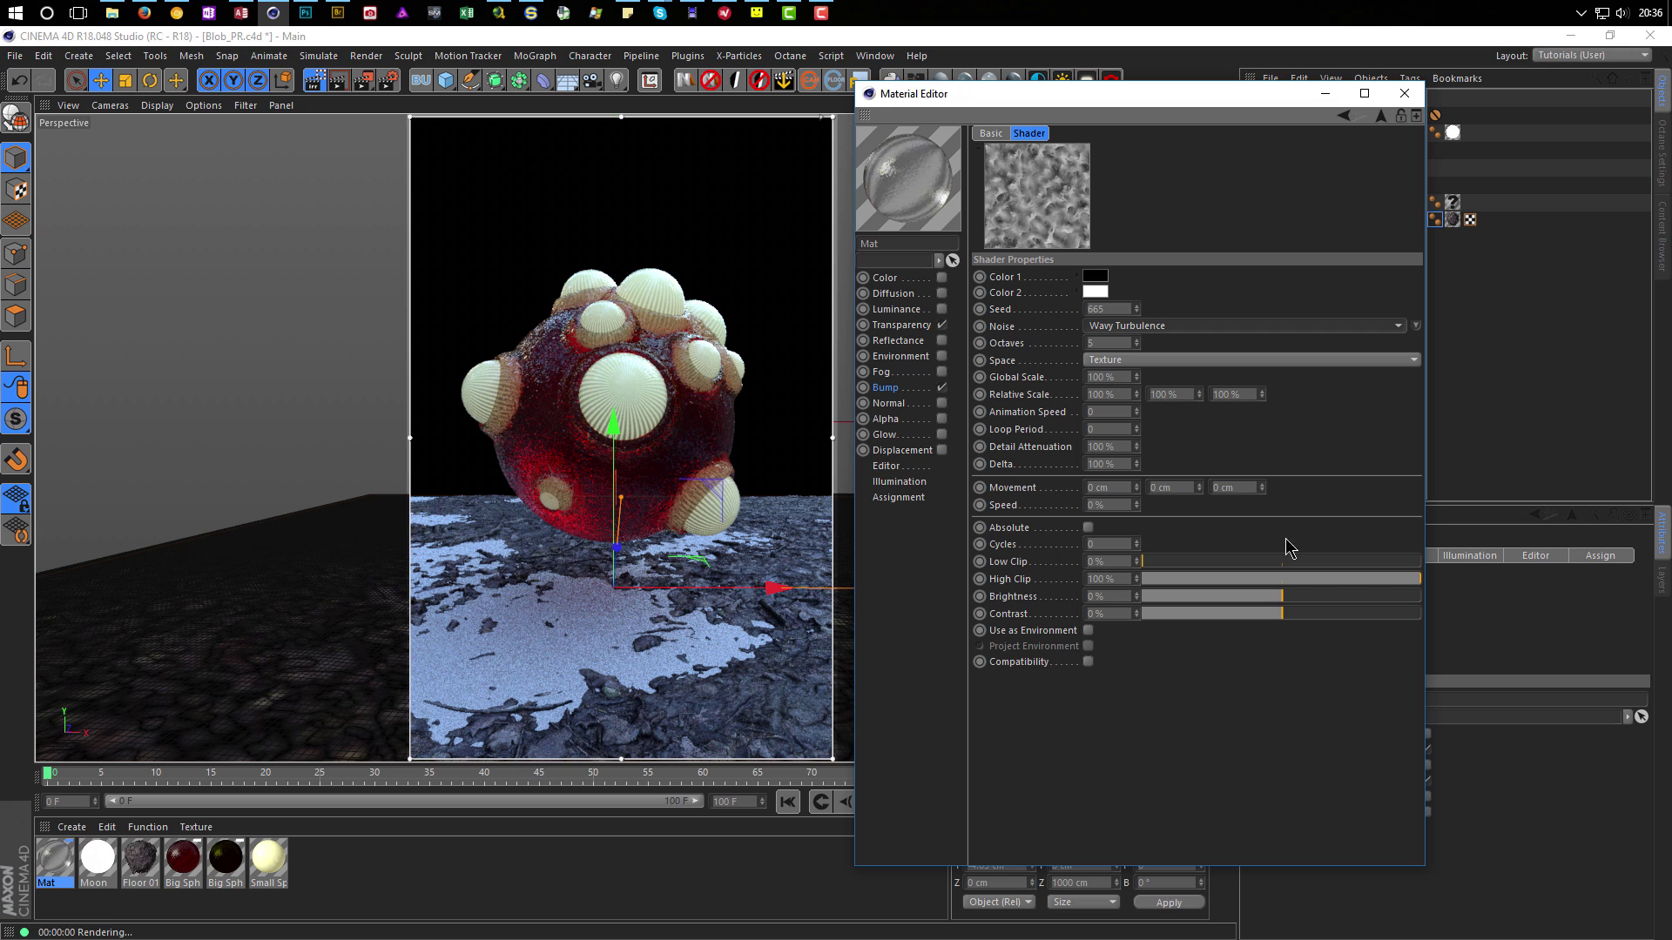
{"action": "left_click", "coordinate": [1404, 93]}
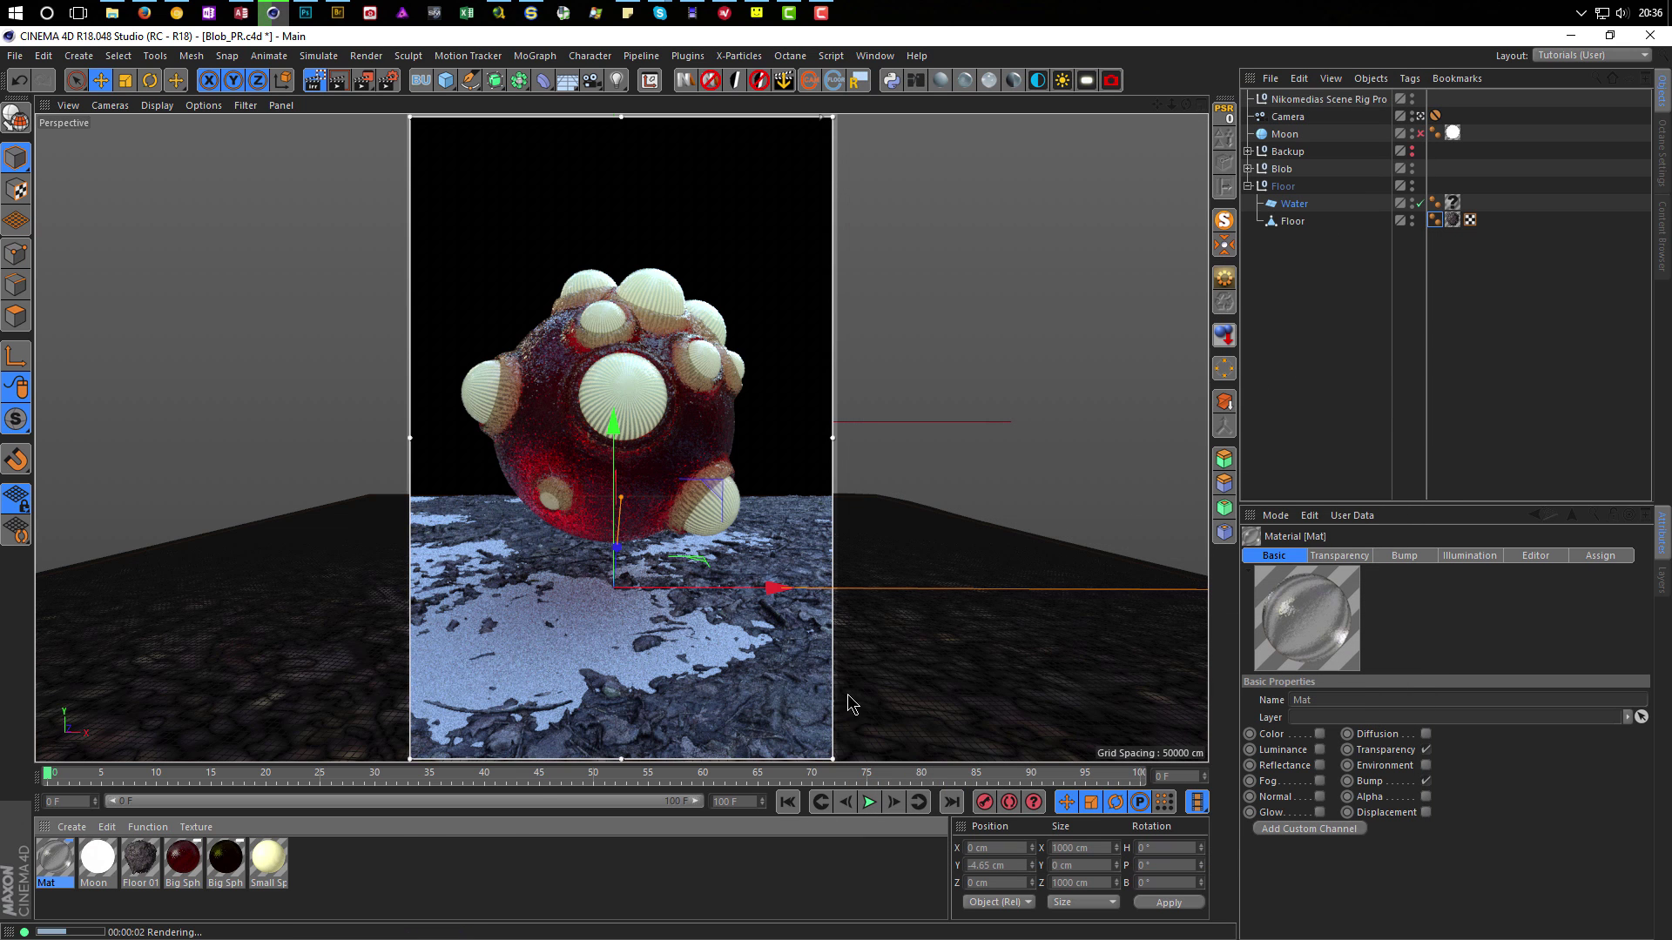
Apply the transparent material to the Water object, check the render preview, and turn off the interactive render region.
{"action": "left_click_drag", "start_coordinate": [54, 865], "coordinate": [1455, 207]}
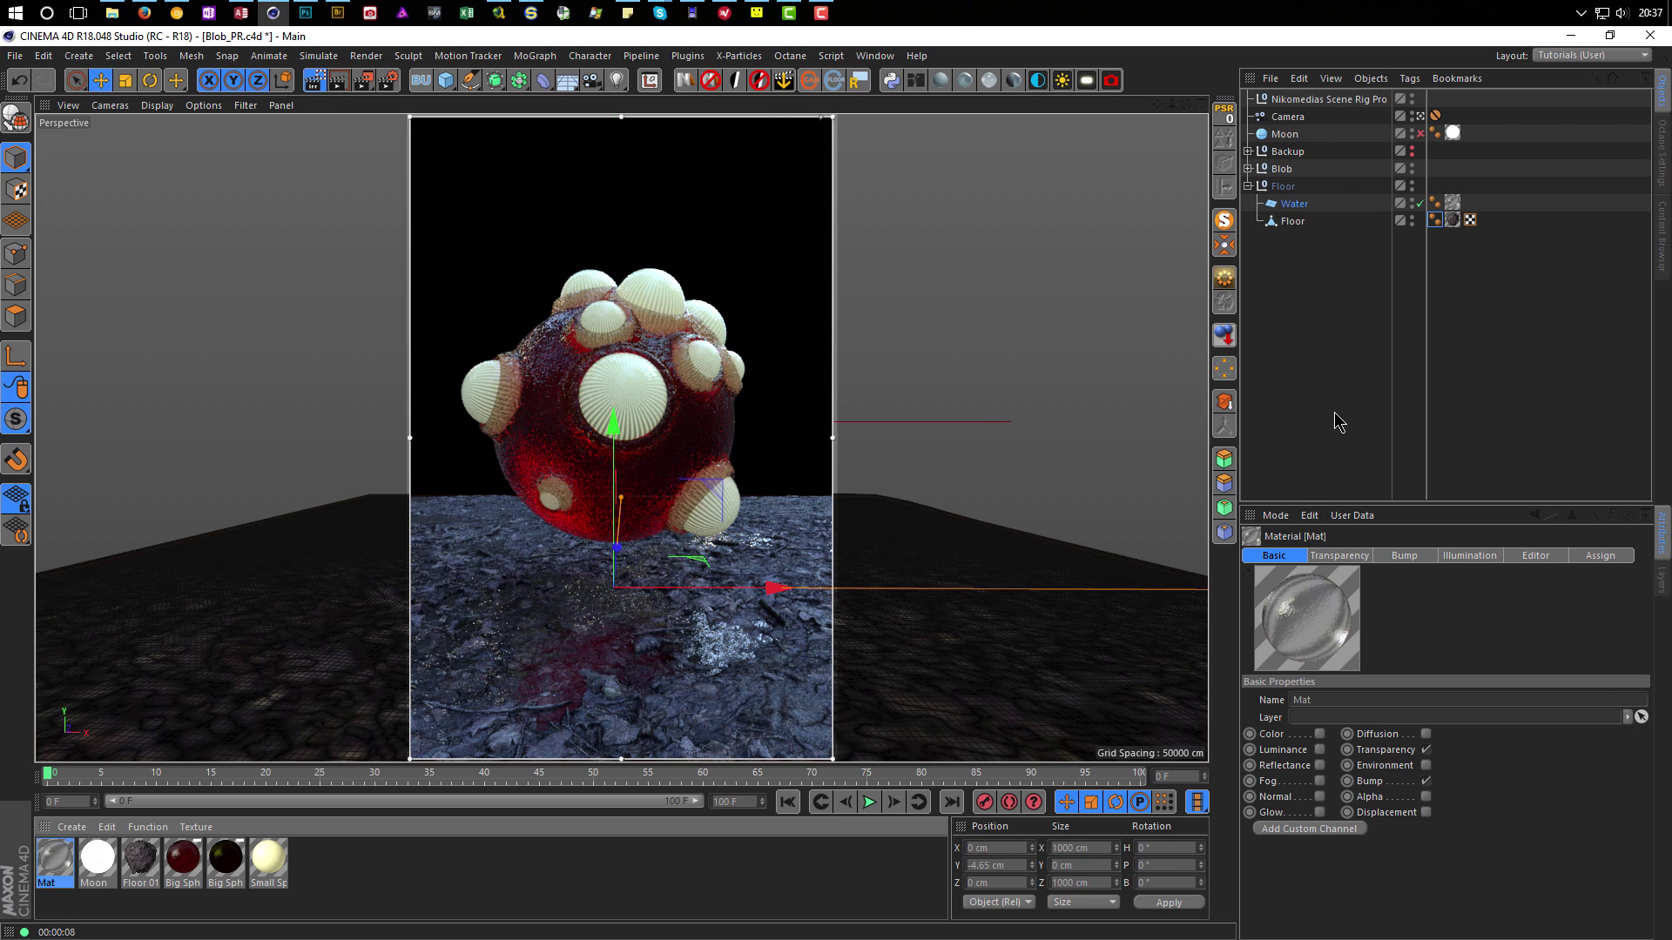
{"action": "left_click", "coordinate": [317, 82]}
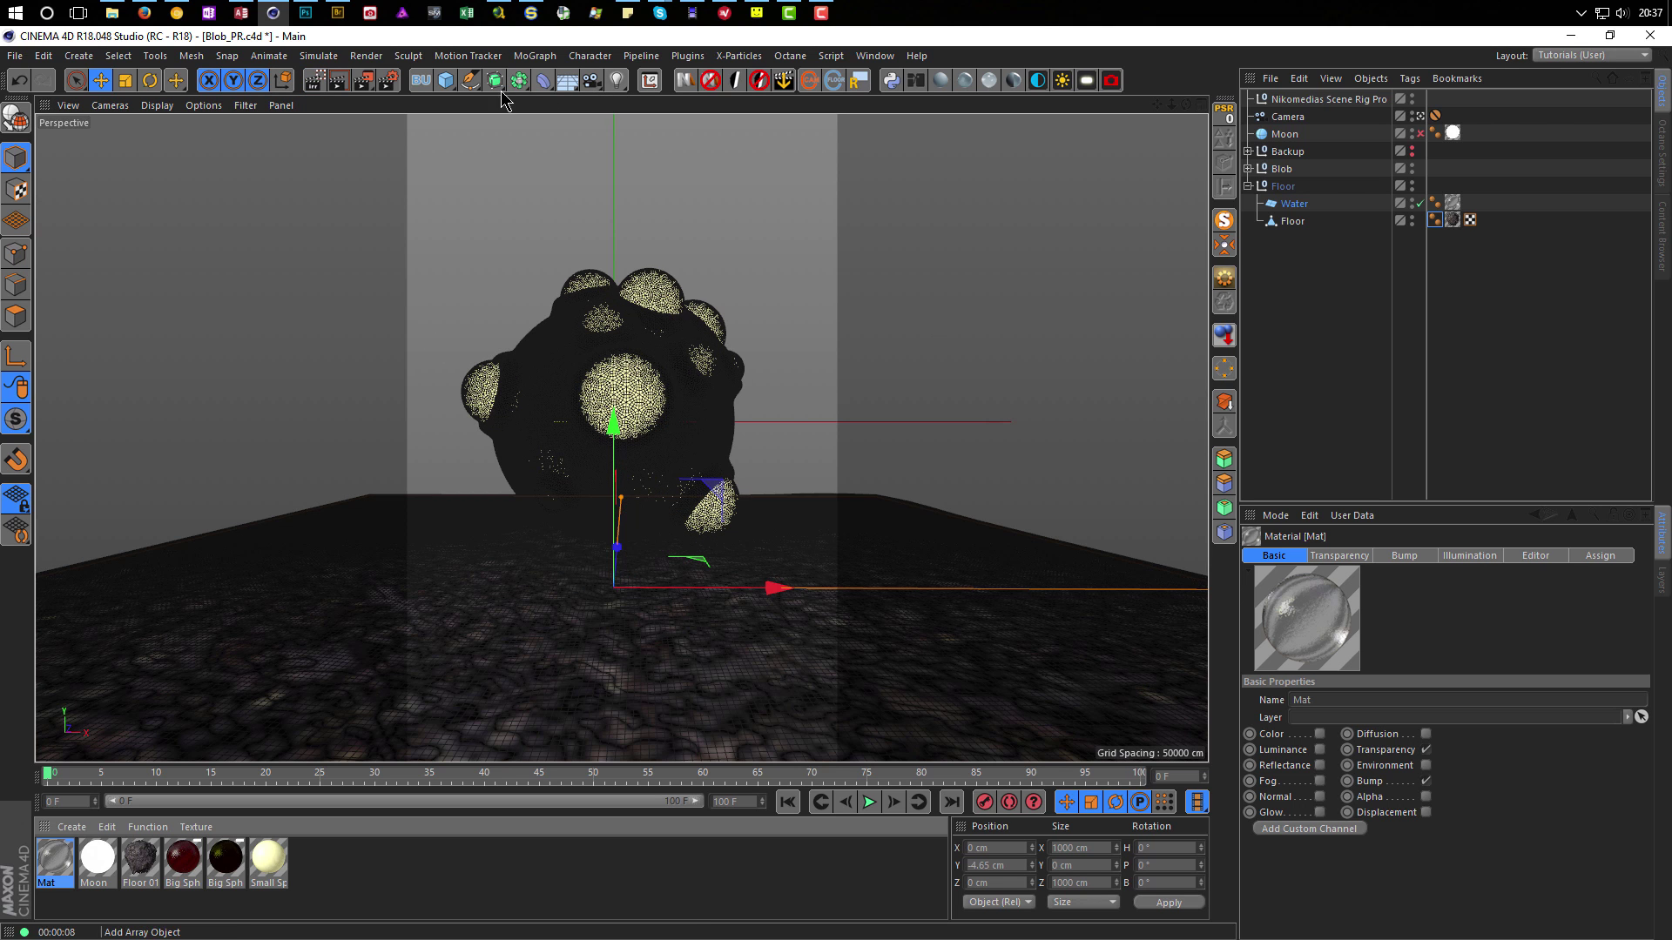
Add an omni light and move it along Z to about 519 cm behind the blob.
{"action": "left_click", "coordinate": [617, 80]}
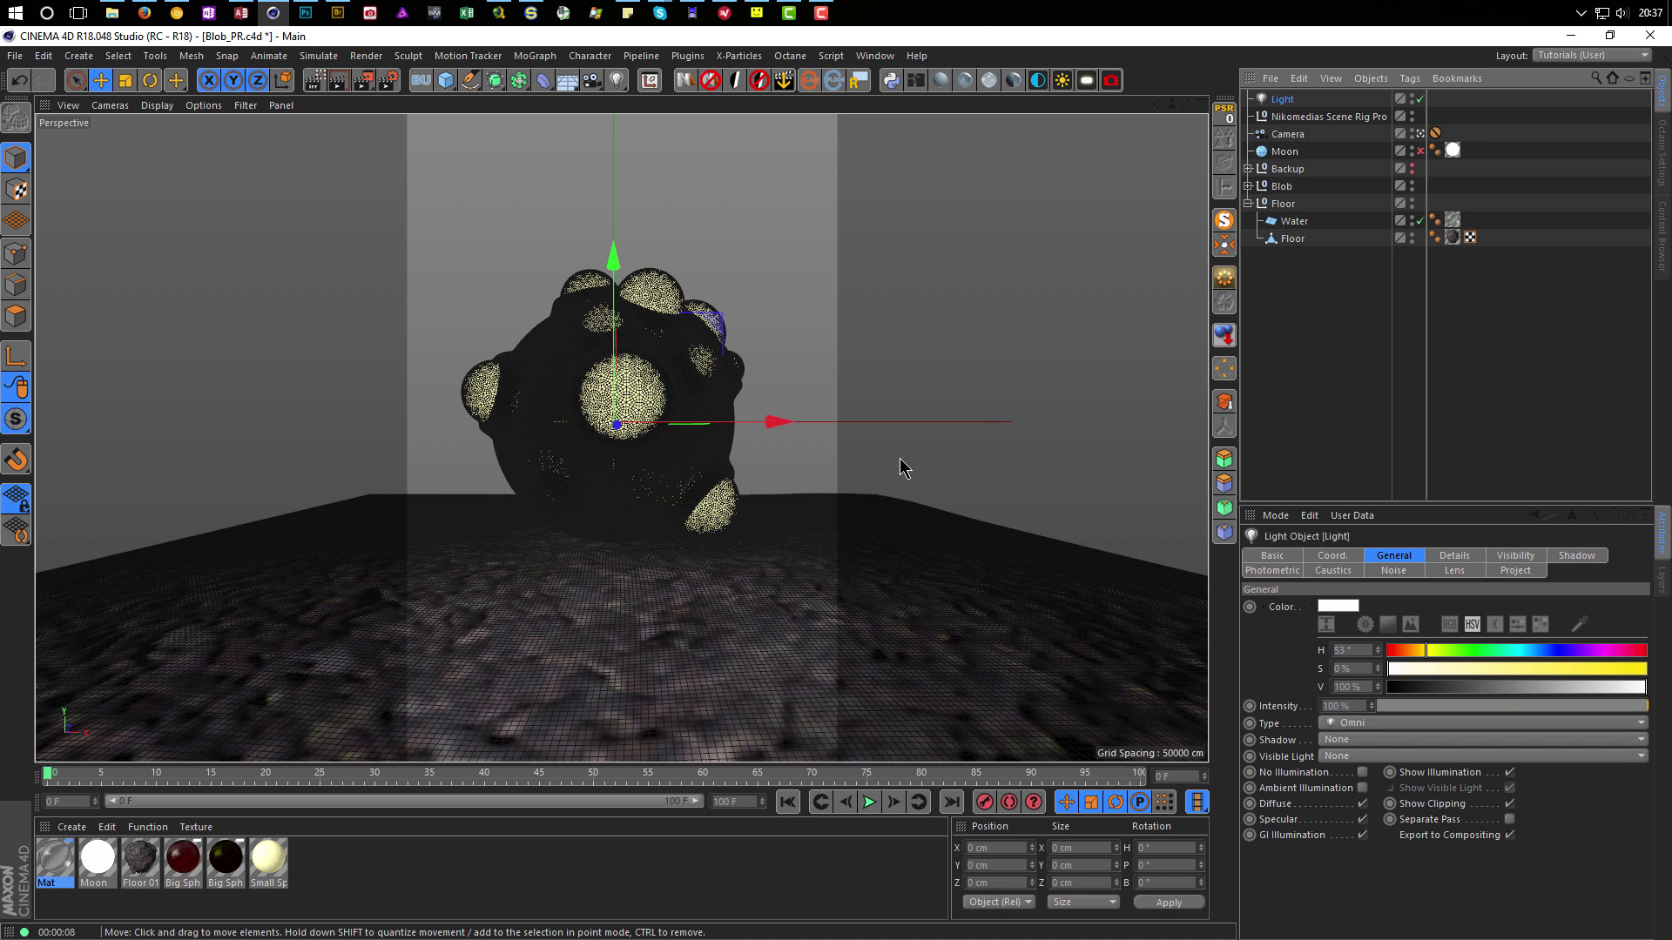
{"action": "middle_click", "coordinate": [805, 529]}
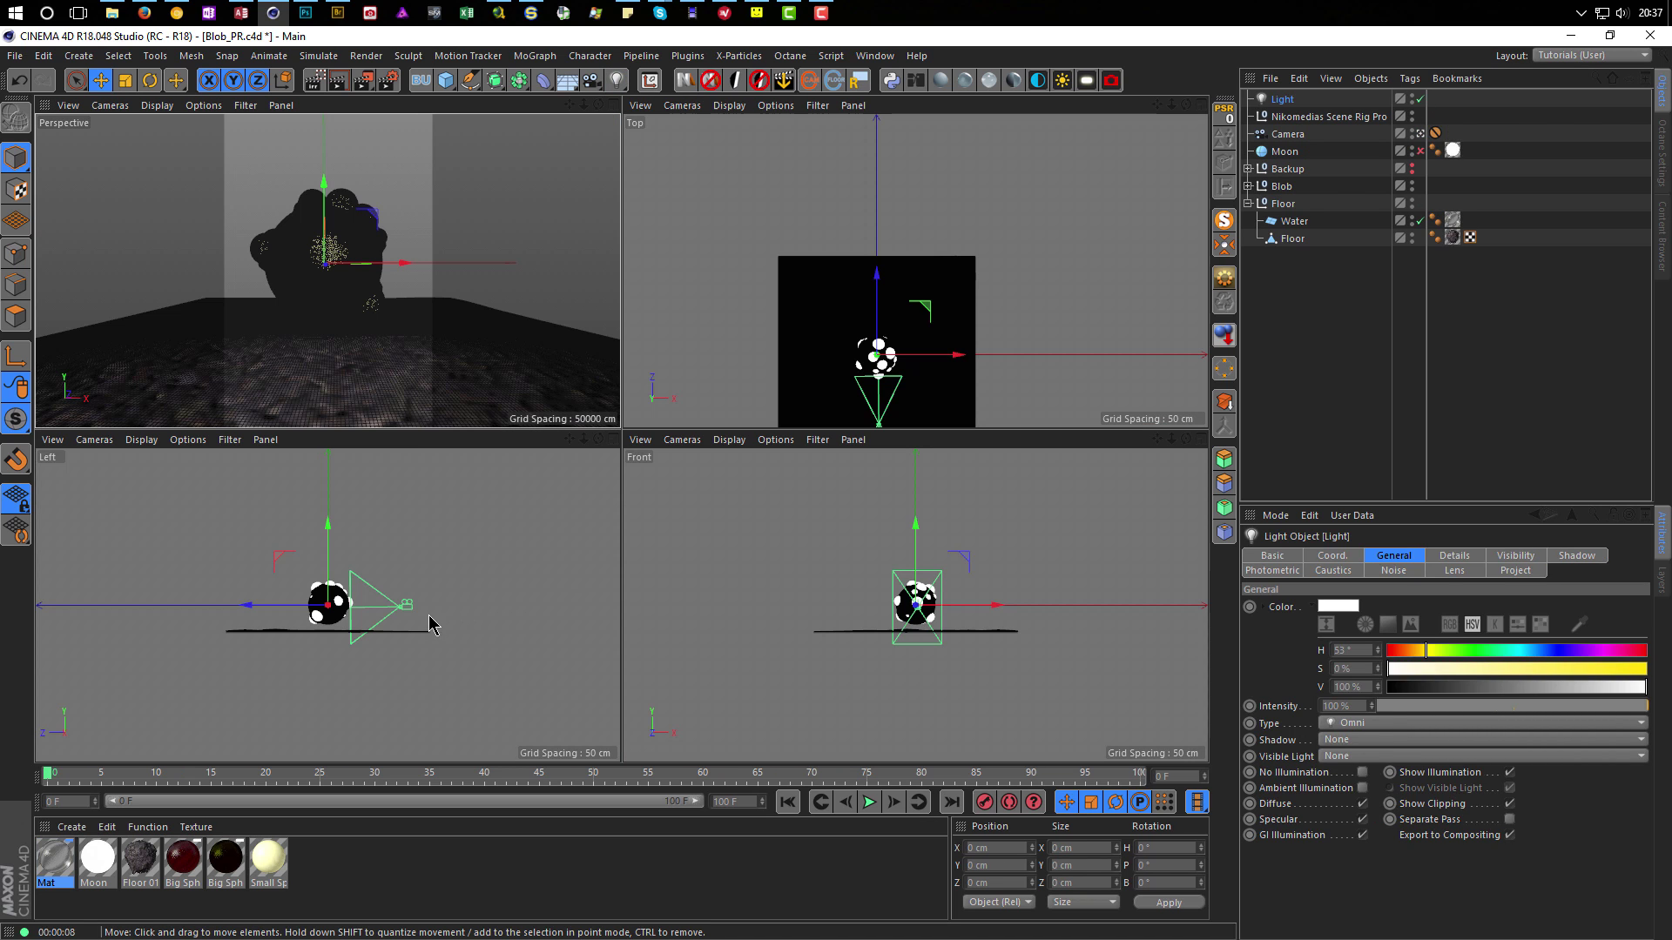
{"action": "middle_click", "coordinate": [393, 617]}
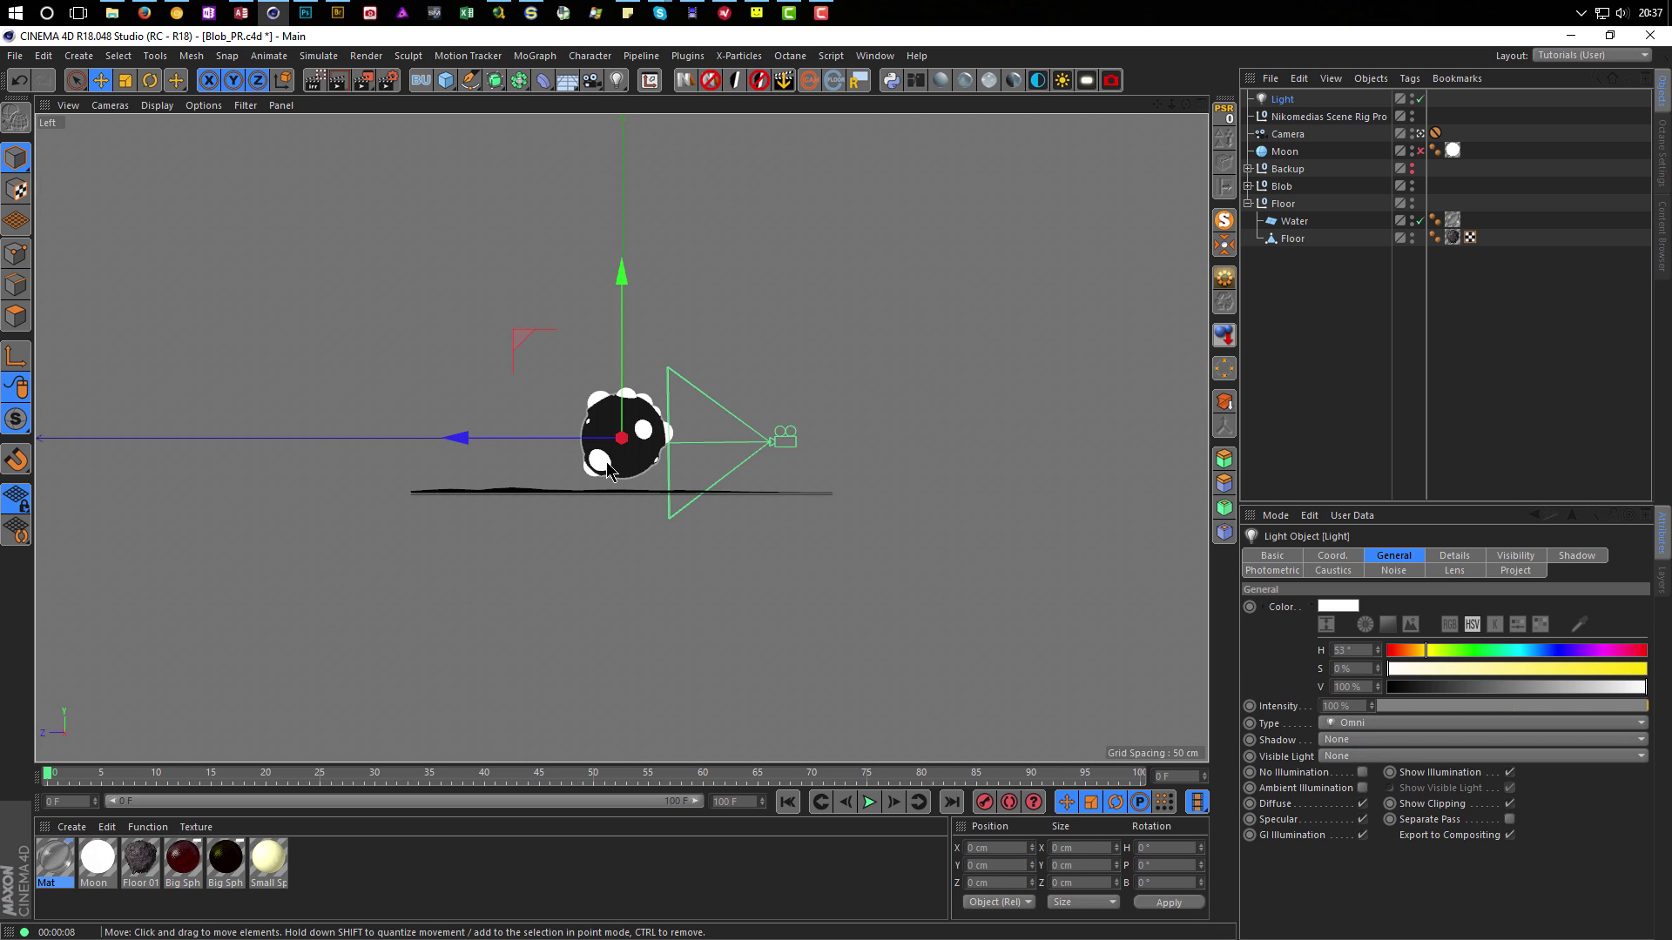
{"action": "left_click", "coordinate": [110, 106]}
{"action": "left_click", "coordinate": [122, 248]}
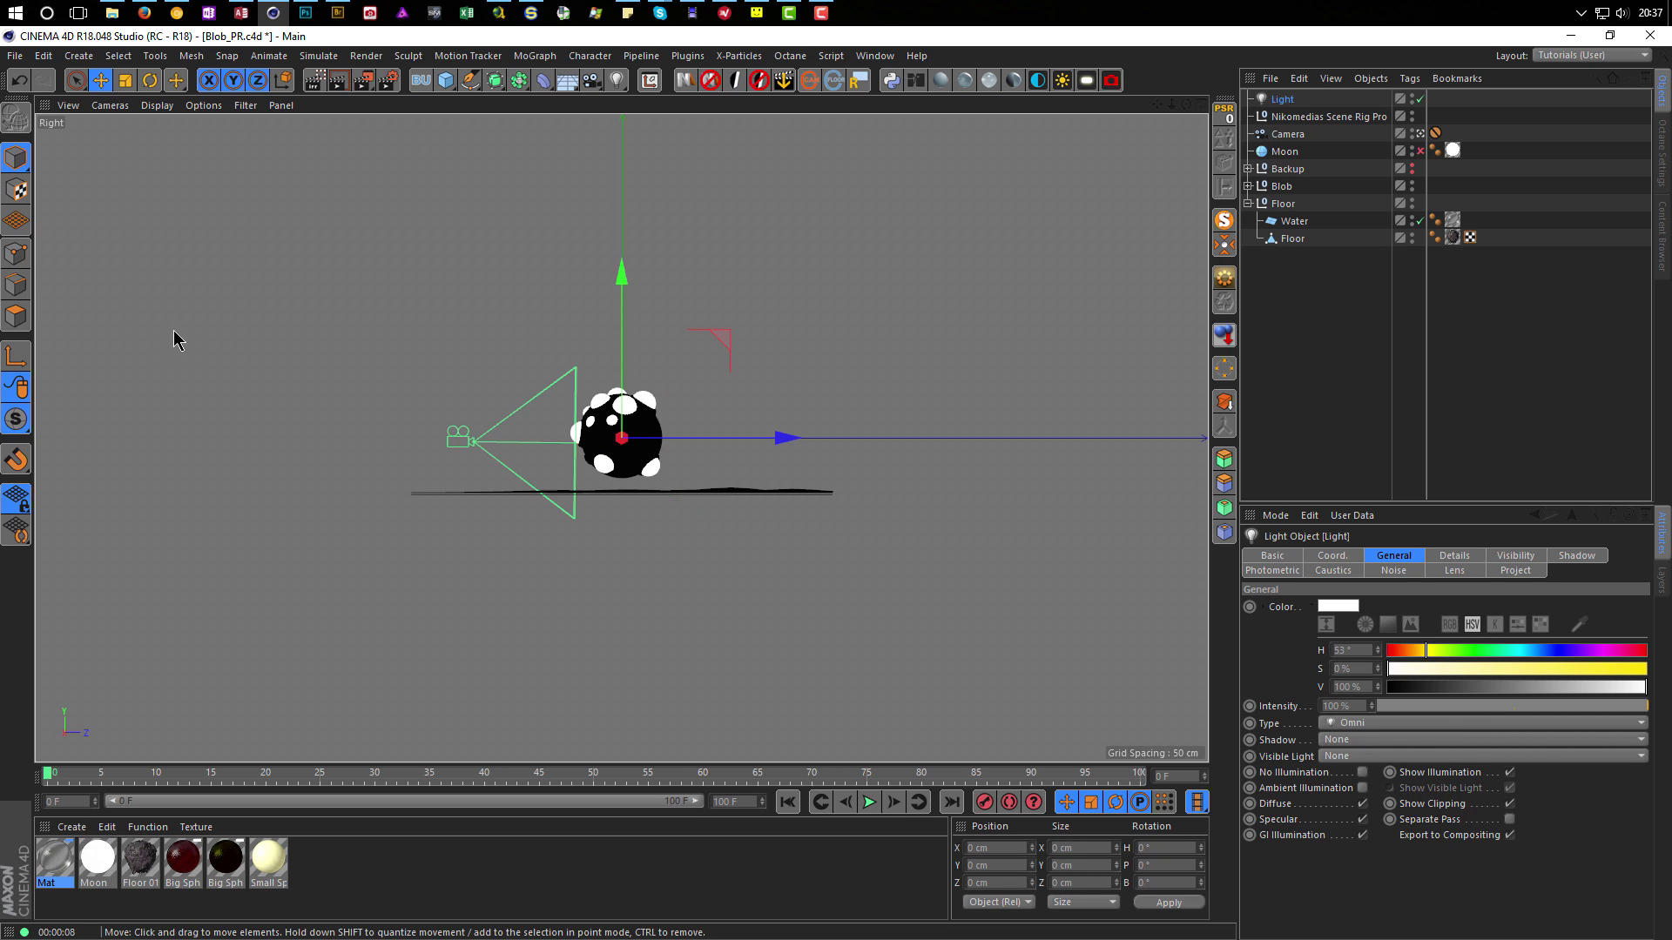
{"action": "scroll", "coordinate": [669, 433], "scroll_direction": "up", "scroll_amount": 4}
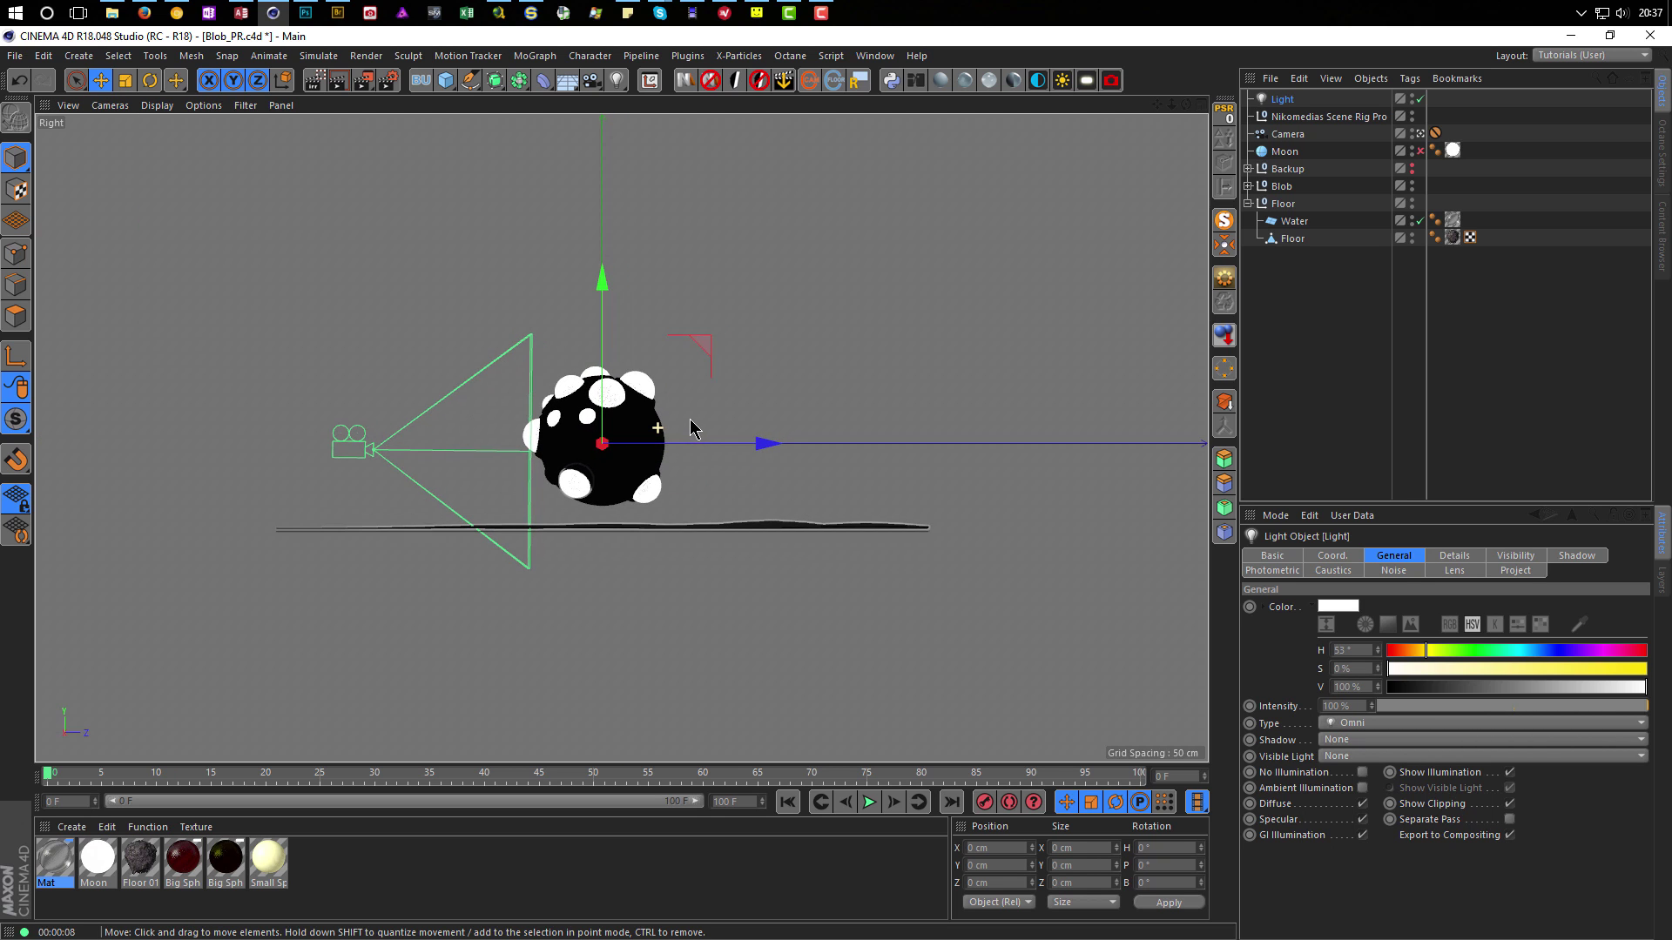
{"action": "left_click_drag", "start_coordinate": [766, 446], "coordinate": [1097, 447]}
{"action": "middle_click", "coordinate": [1049, 552]}
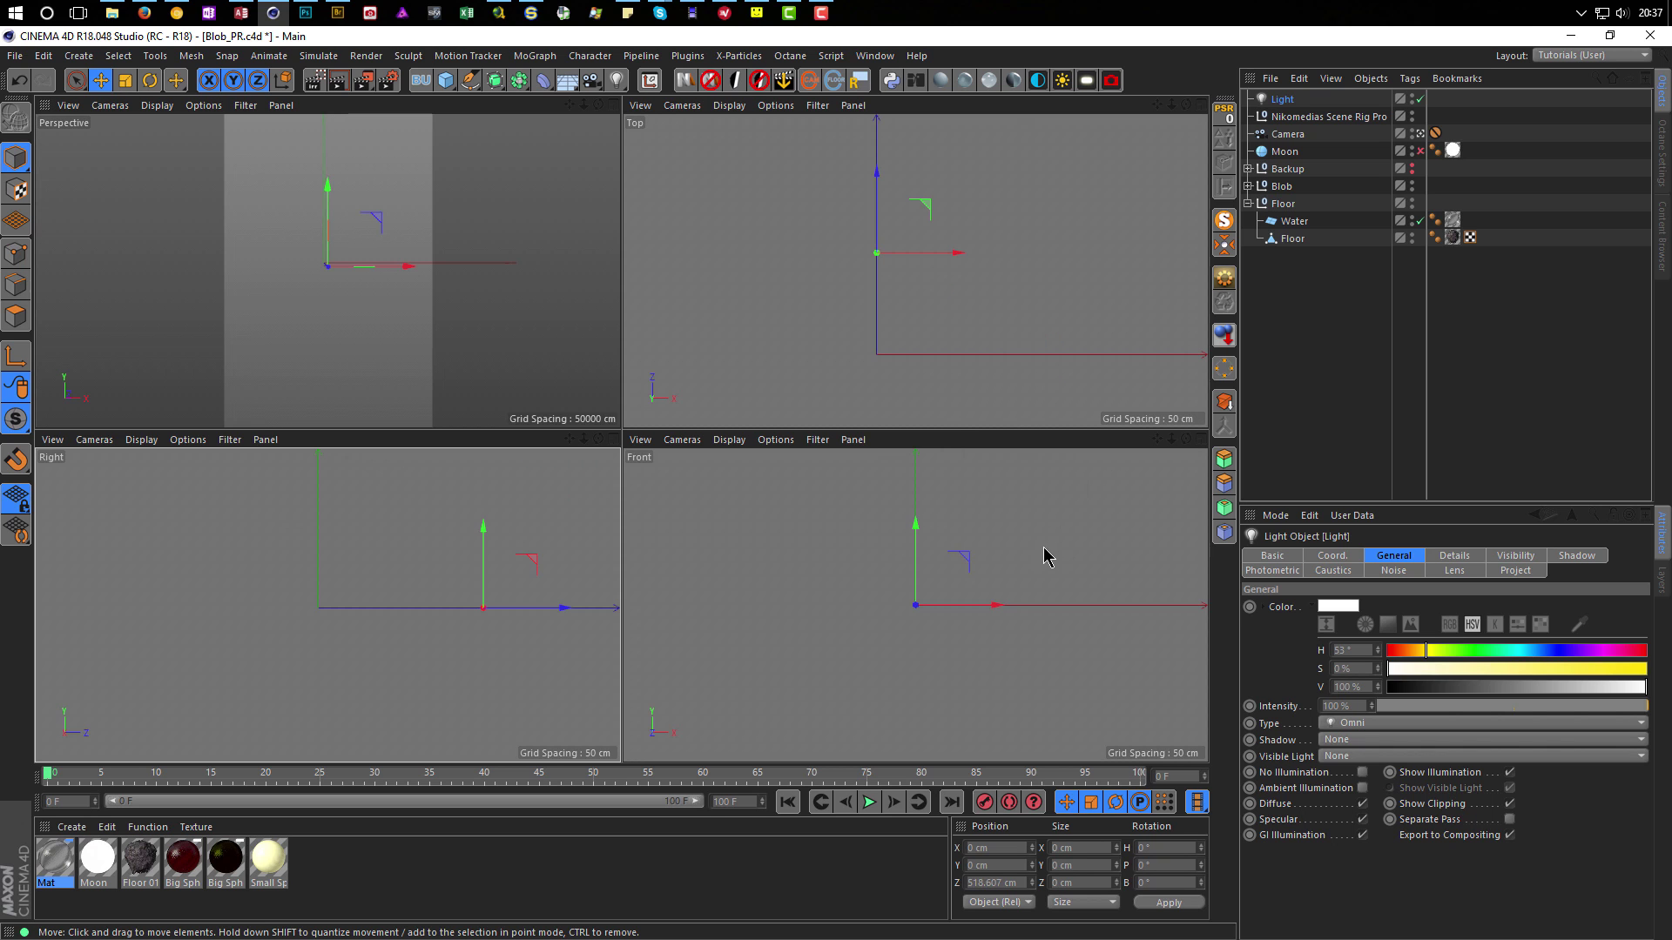
{"action": "middle_click", "coordinate": [340, 357]}
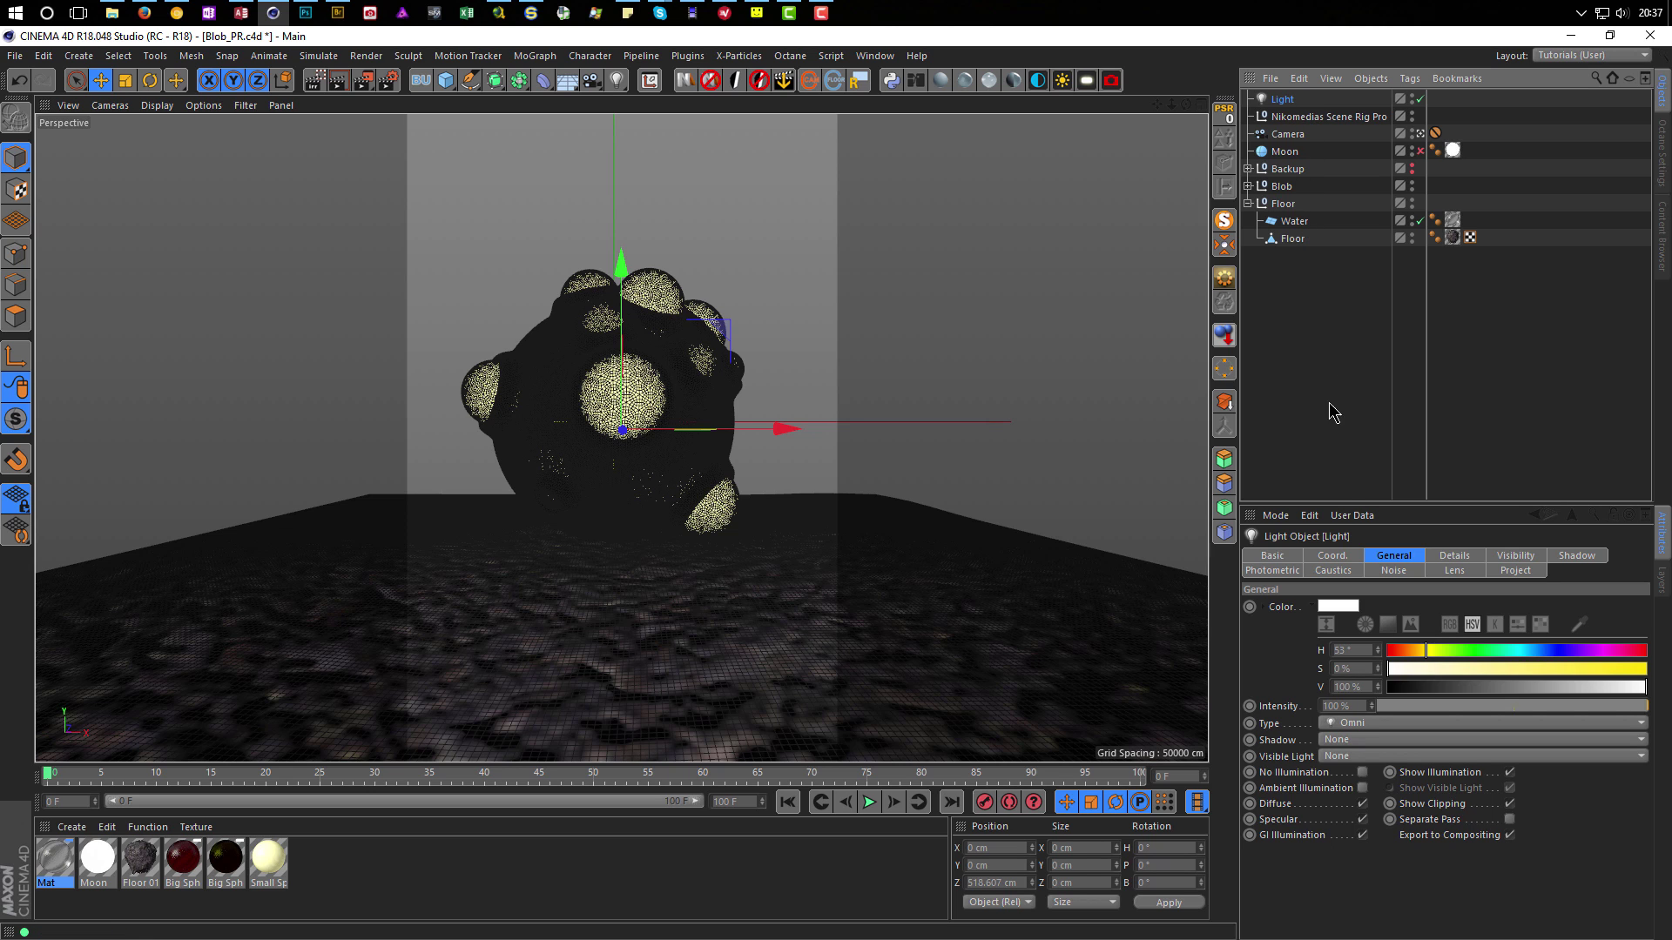
Set the new light's Visible Light option to Volumetric.
{"action": "left_click_drag", "start_coordinate": [1350, 505], "coordinate": [1350, 335]}
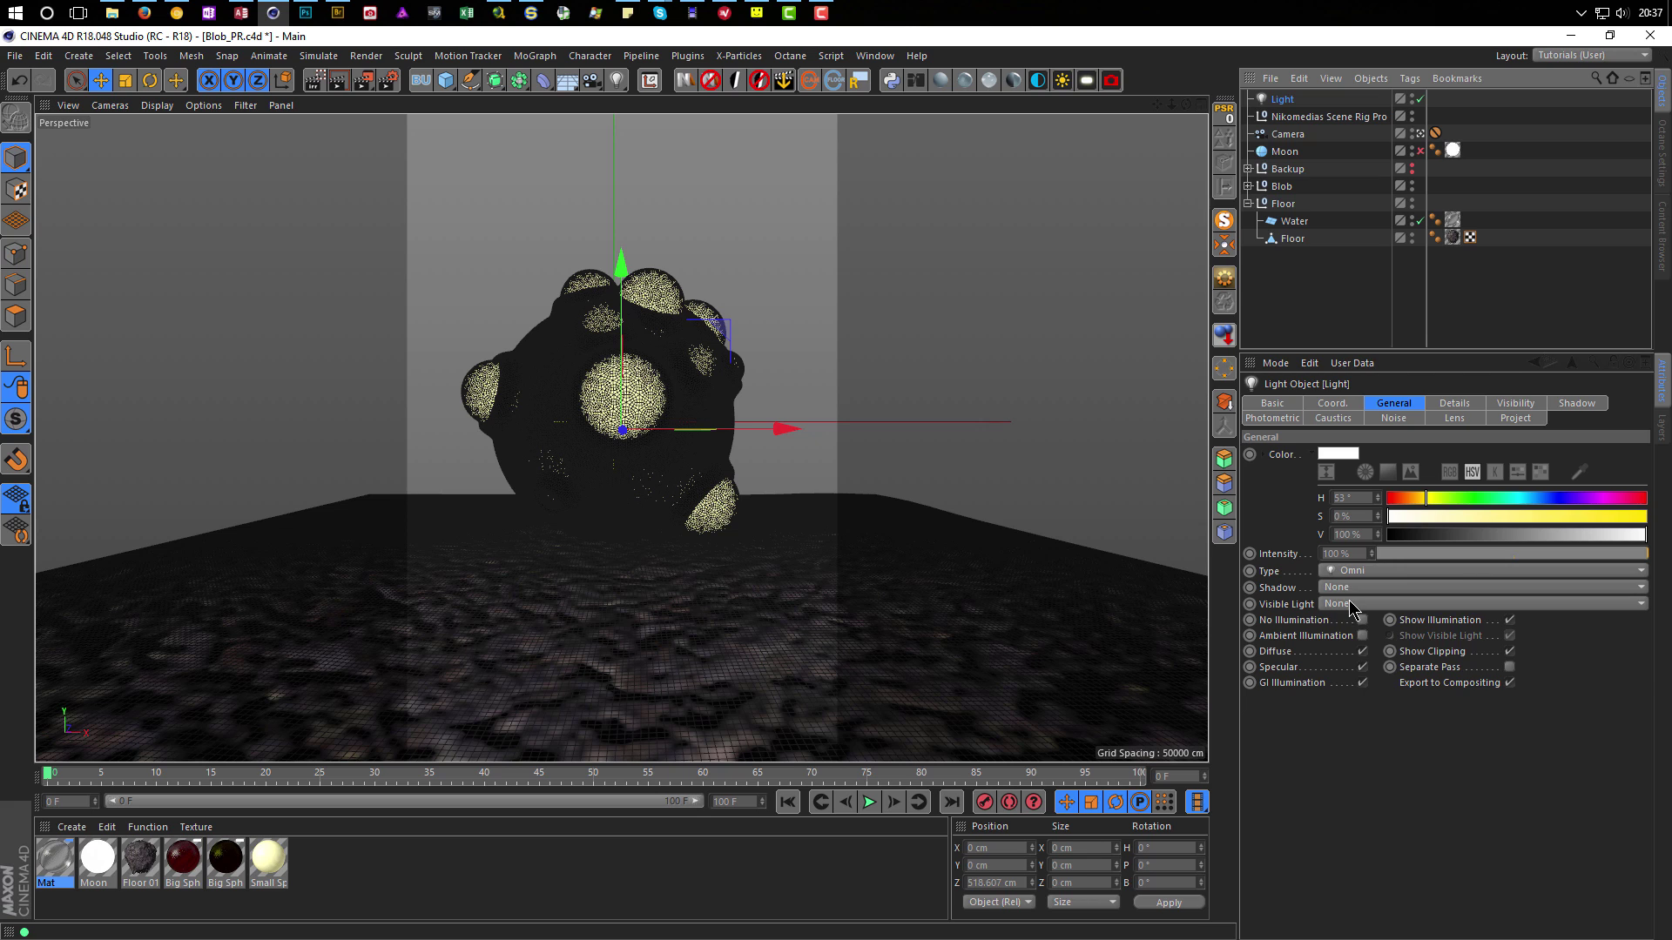
{"action": "left_click", "coordinate": [1353, 604]}
{"action": "left_click", "coordinate": [1378, 665]}
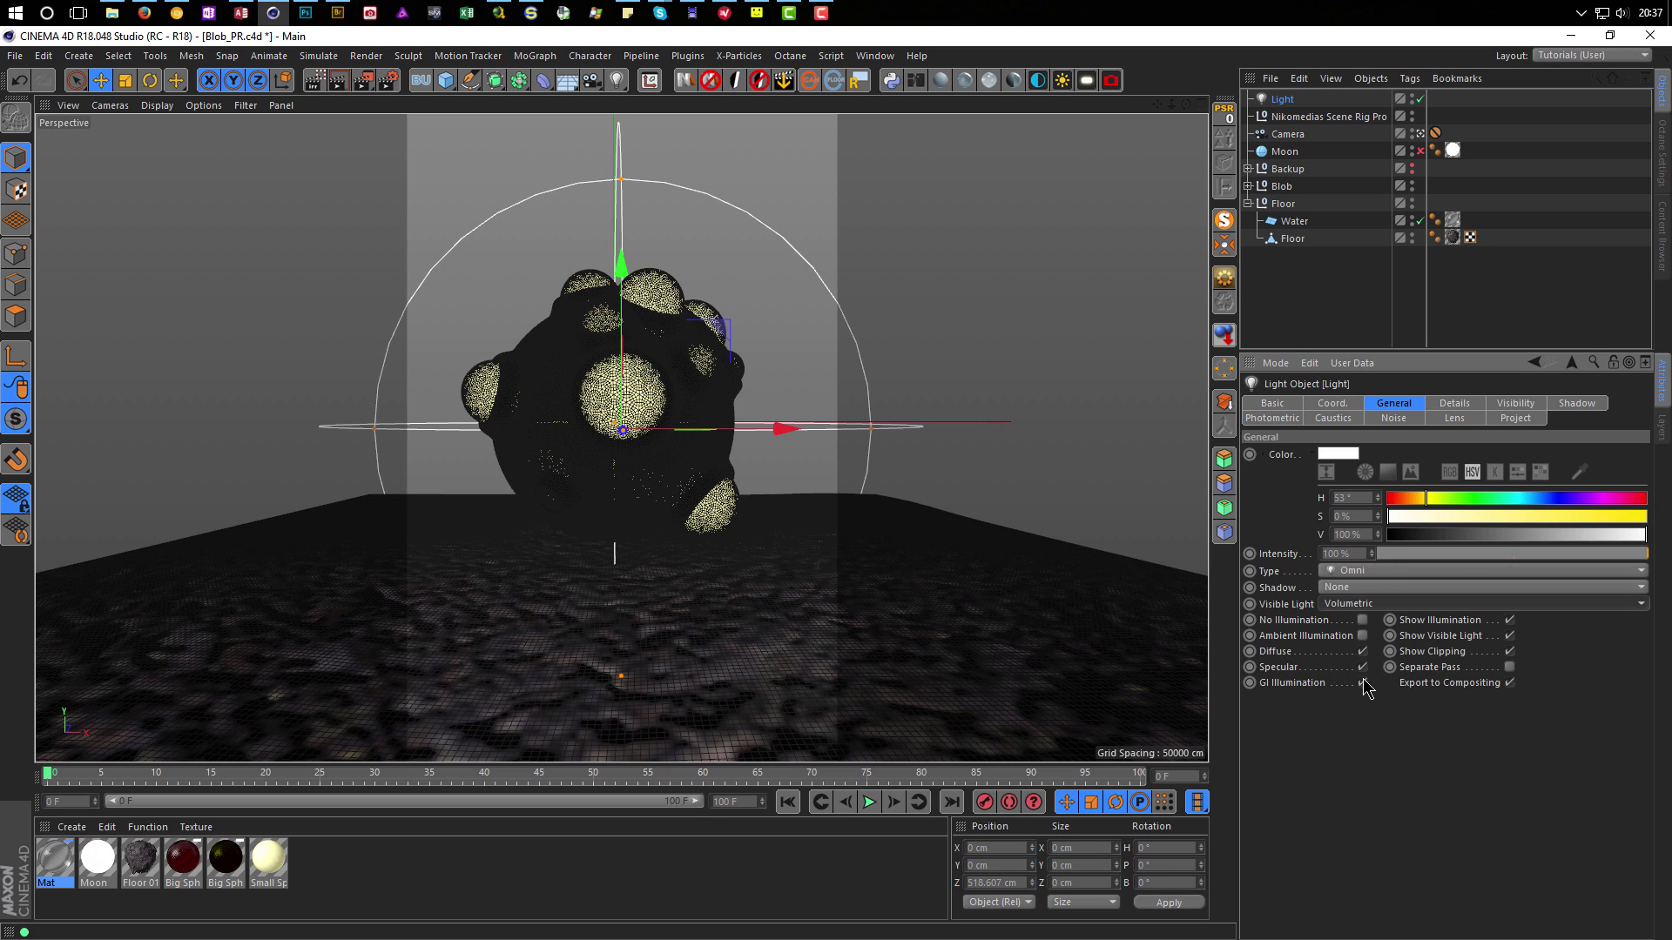
{"action": "left_click", "coordinate": [1364, 619]}
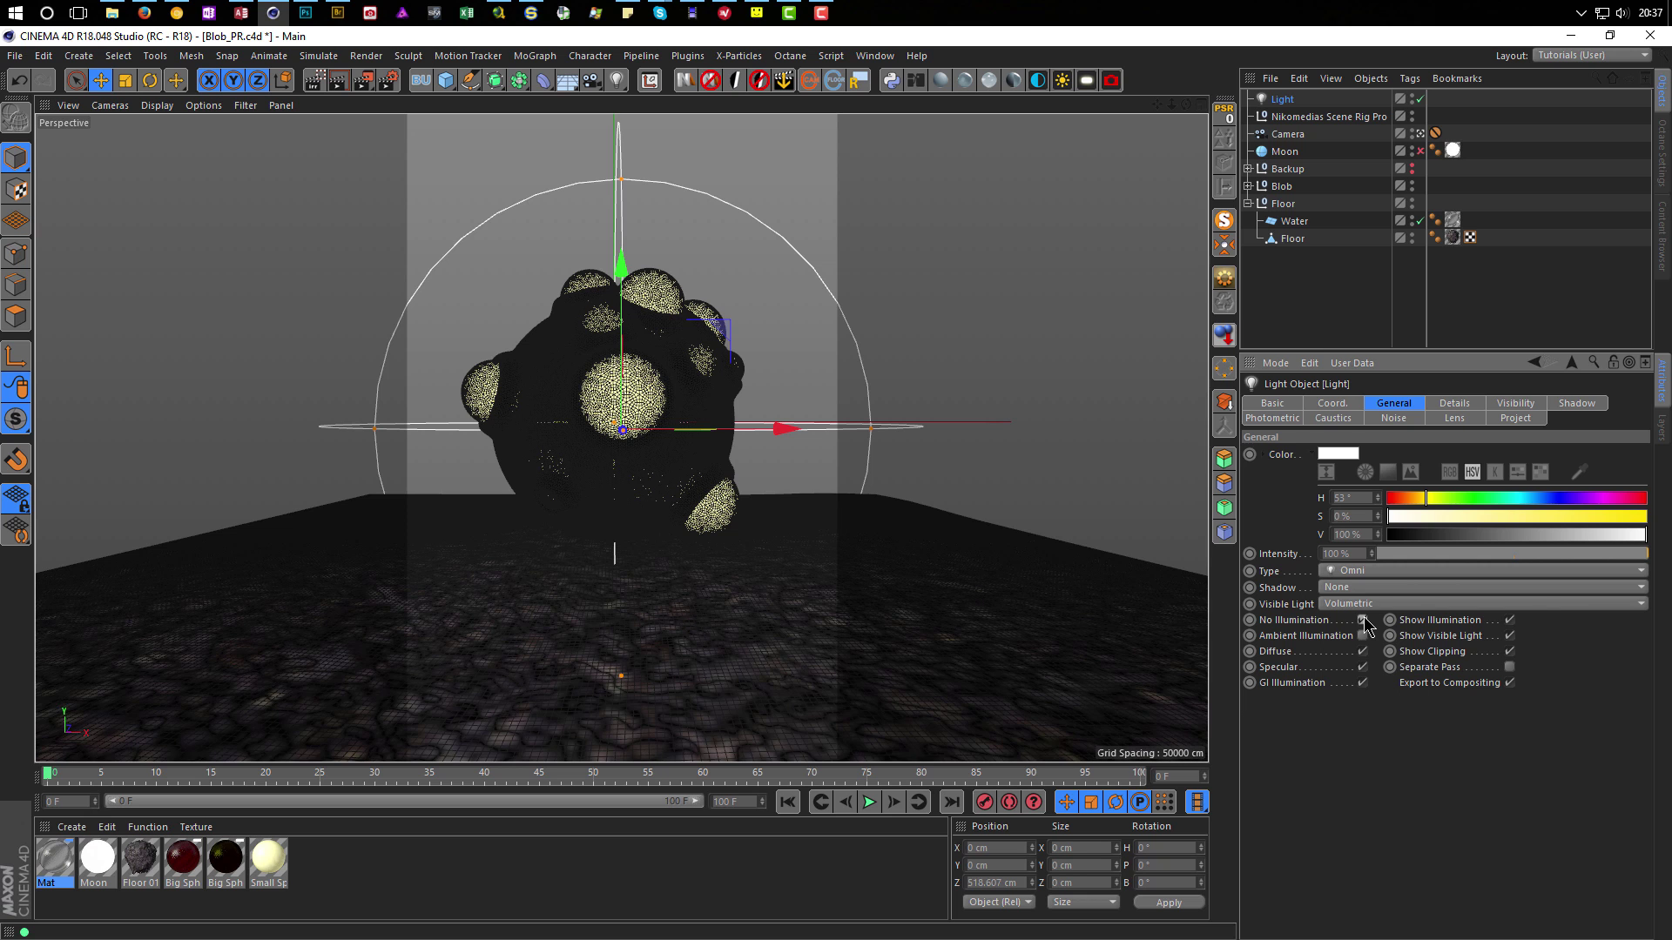
{"action": "left_click", "coordinate": [1364, 620]}
{"action": "left_click", "coordinate": [1364, 620]}
{"action": "left_click", "coordinate": [1364, 620]}
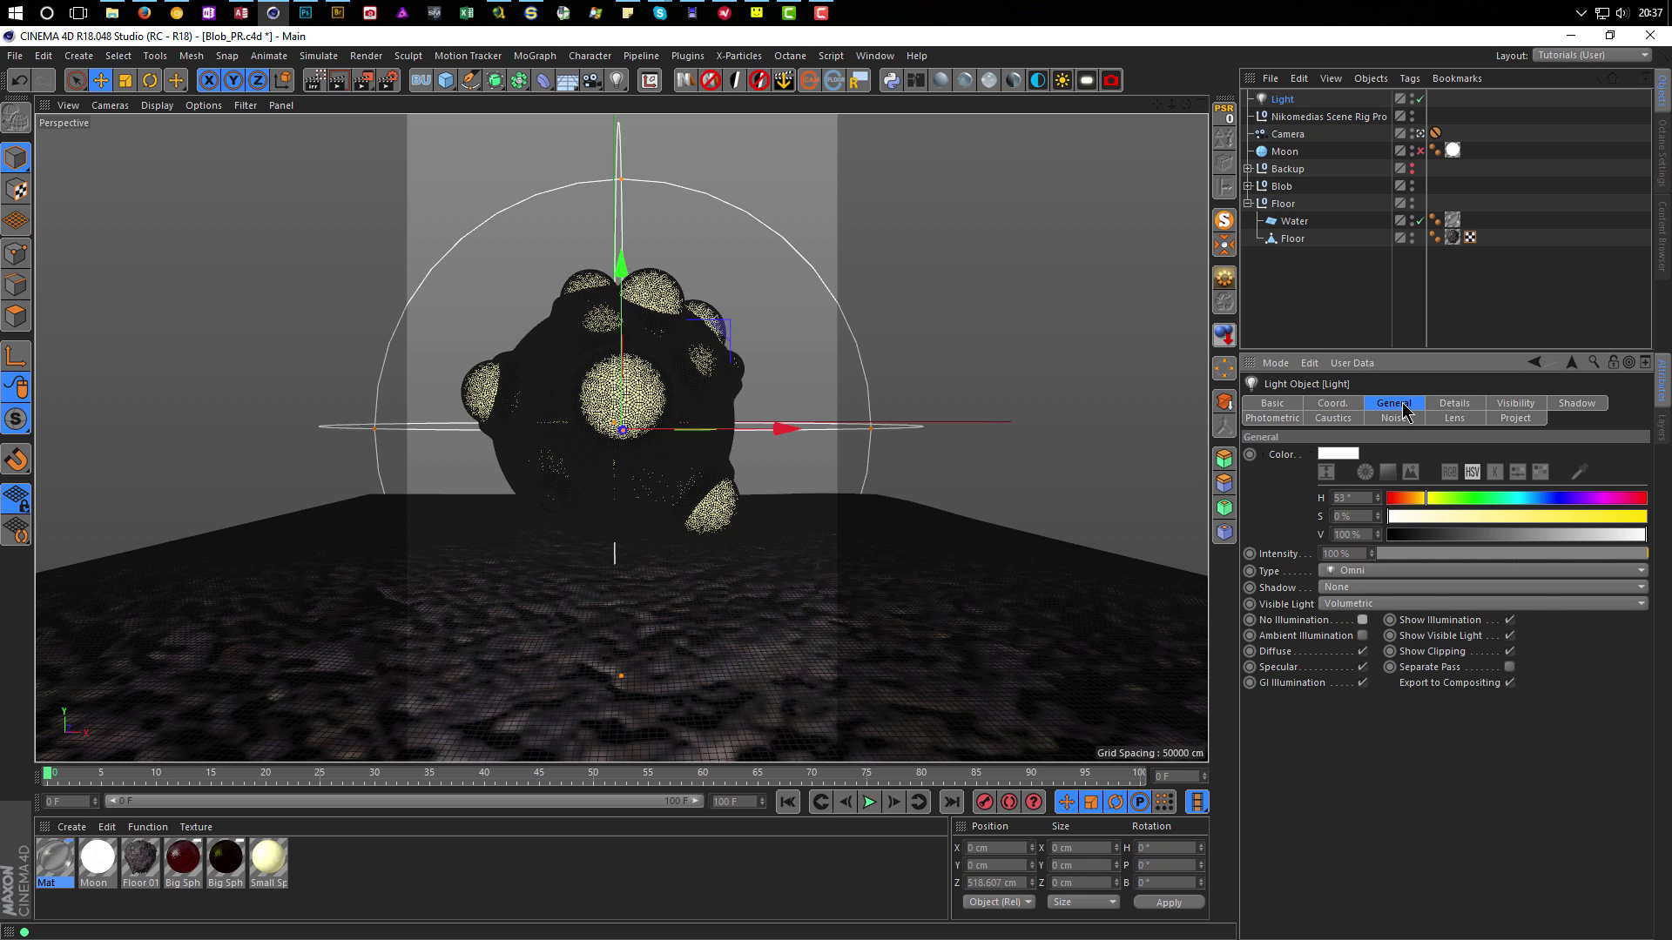
Set the light's falloff to Inverse Square (Physically Accurate).
{"action": "left_click", "coordinate": [1462, 404]}
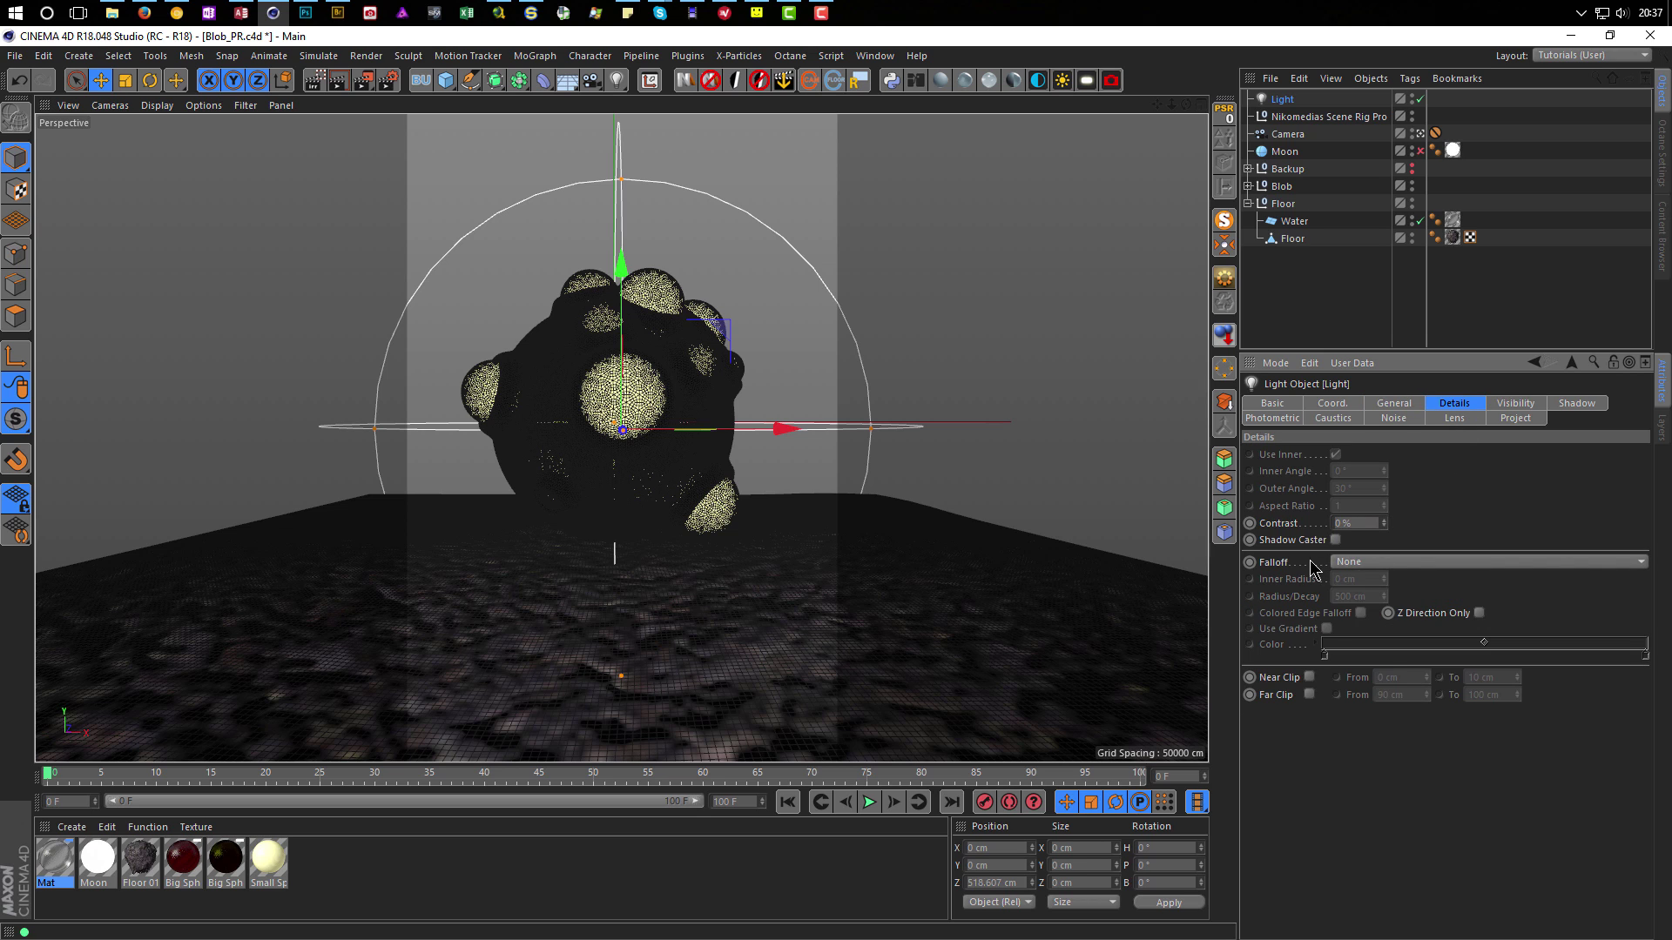
{"action": "left_click", "coordinate": [1355, 563]}
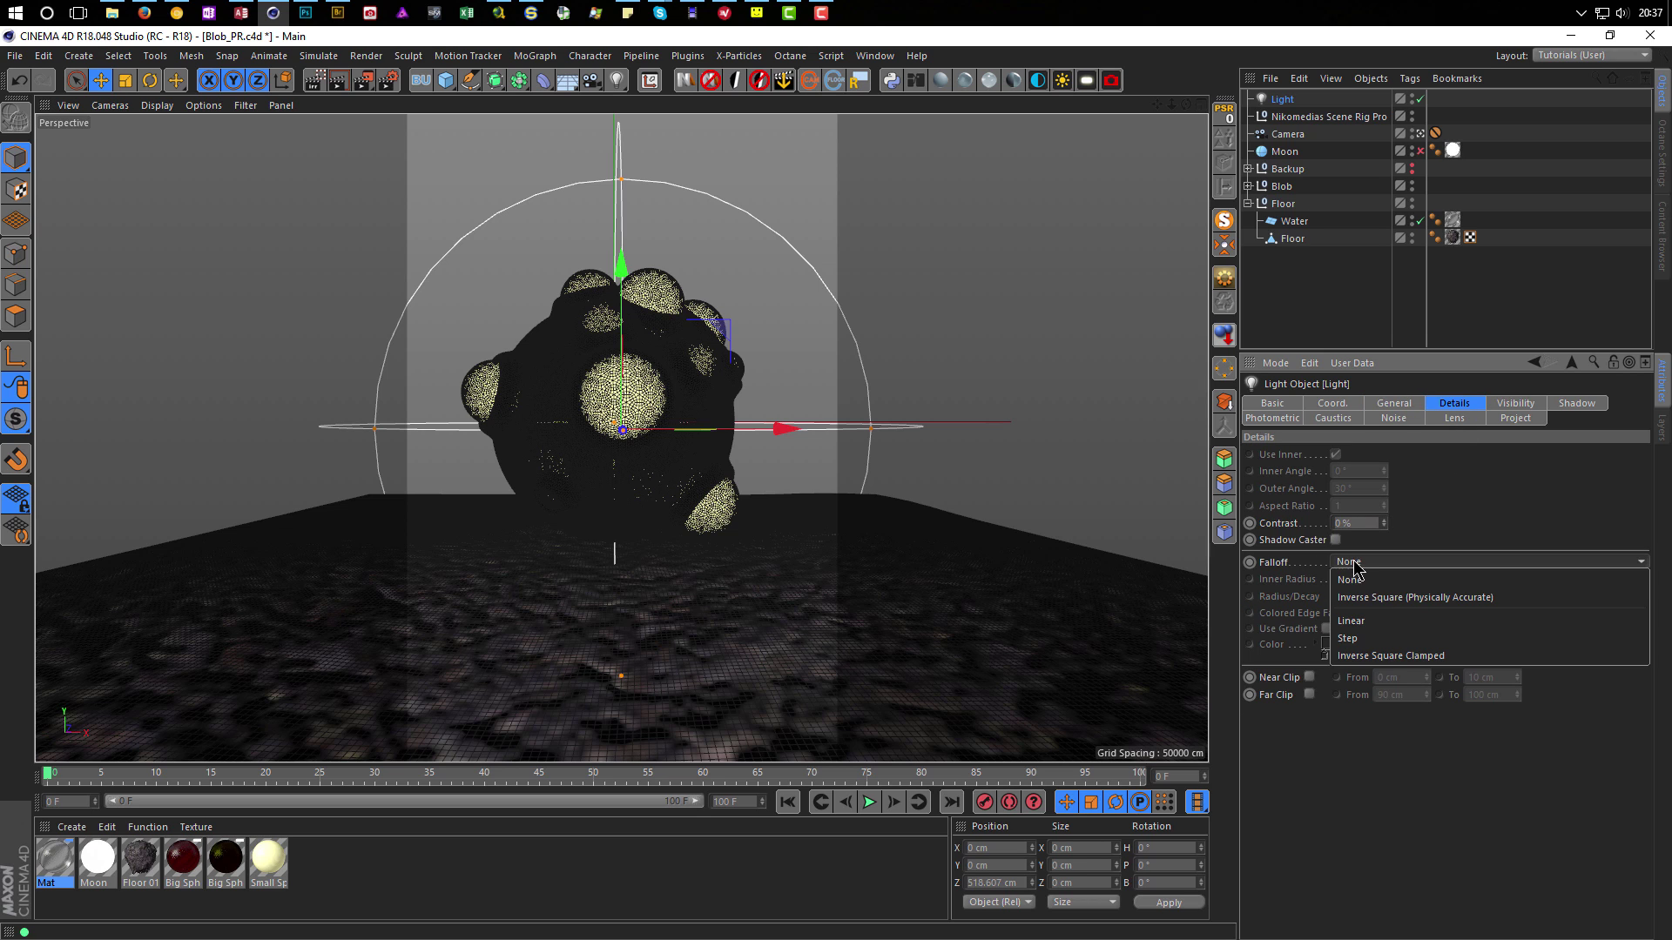
{"action": "left_click", "coordinate": [1398, 599]}
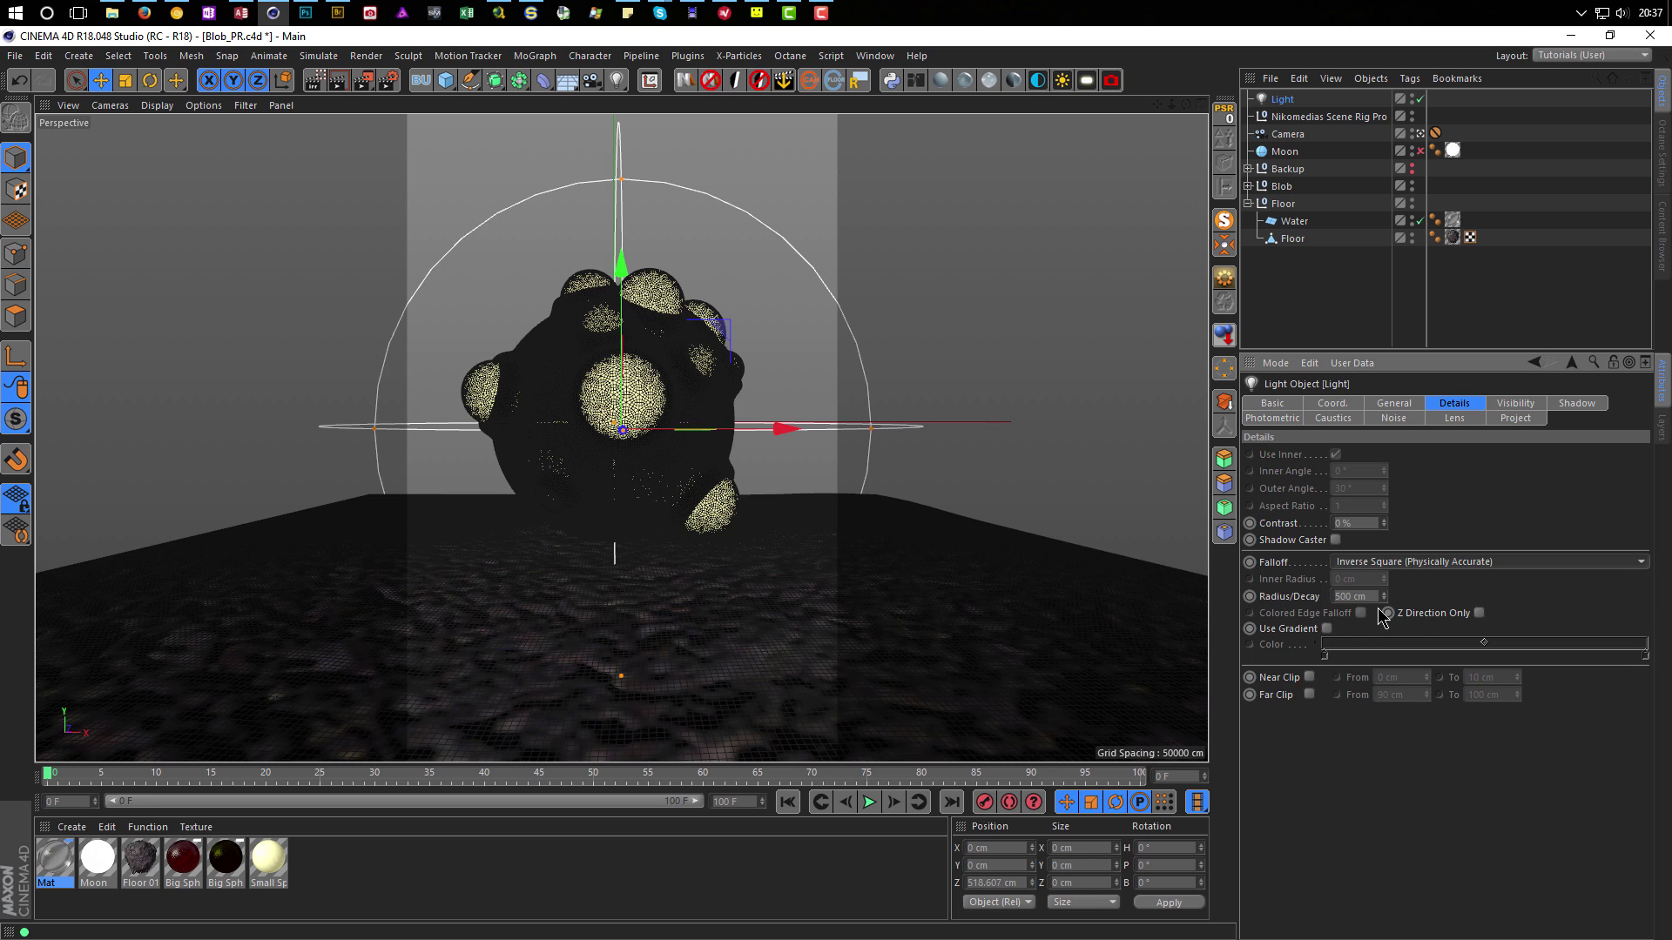
Raise the visible light's inner distance to about 400 cm, judging its extent against the blob from the right side.
{"action": "left_click", "coordinate": [1512, 404]}
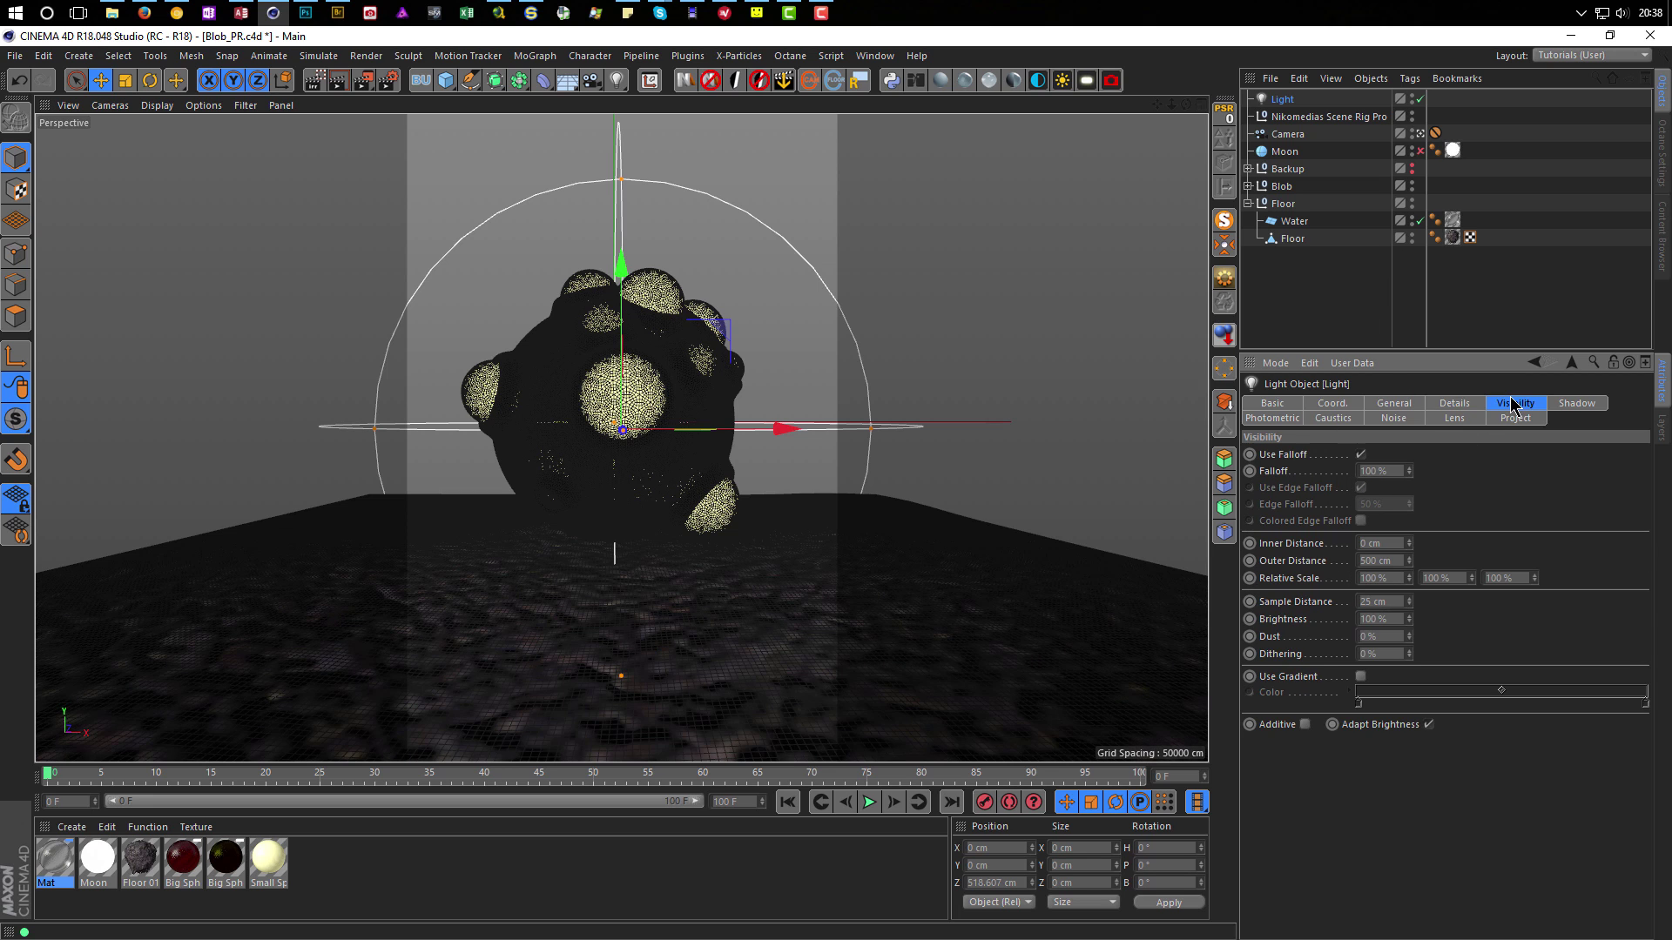
{"action": "middle_click", "coordinate": [862, 528]}
{"action": "middle_click", "coordinate": [511, 597]}
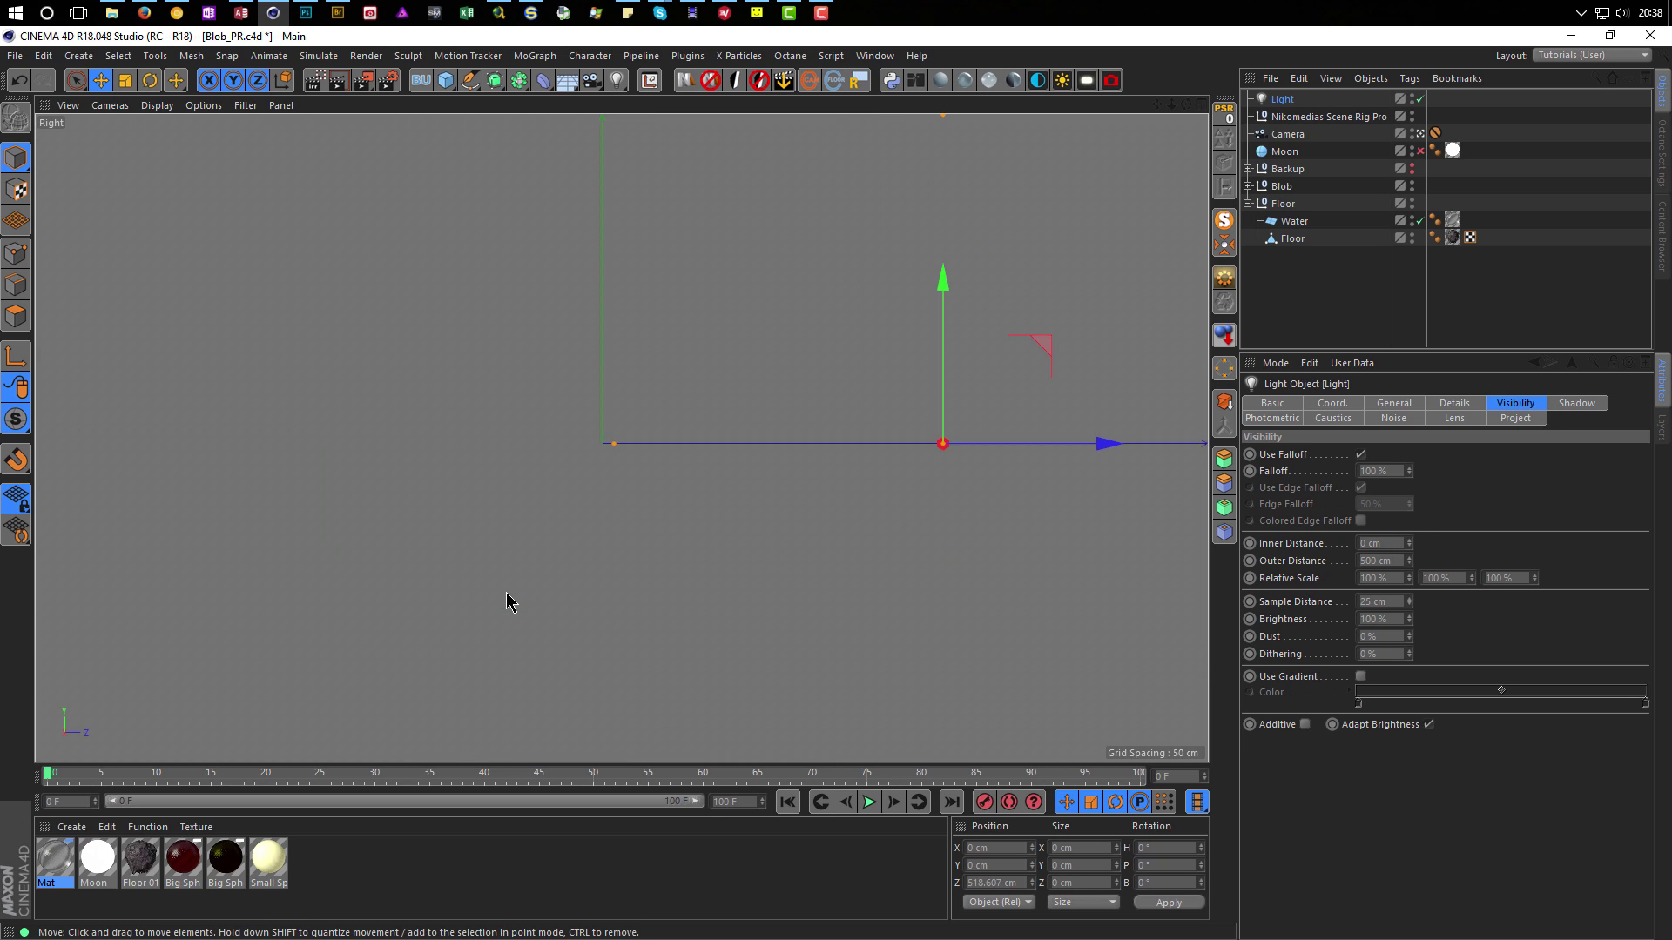
{"action": "middle_click_drag", "start_coordinate": [760, 522], "coordinate": [630, 553]}
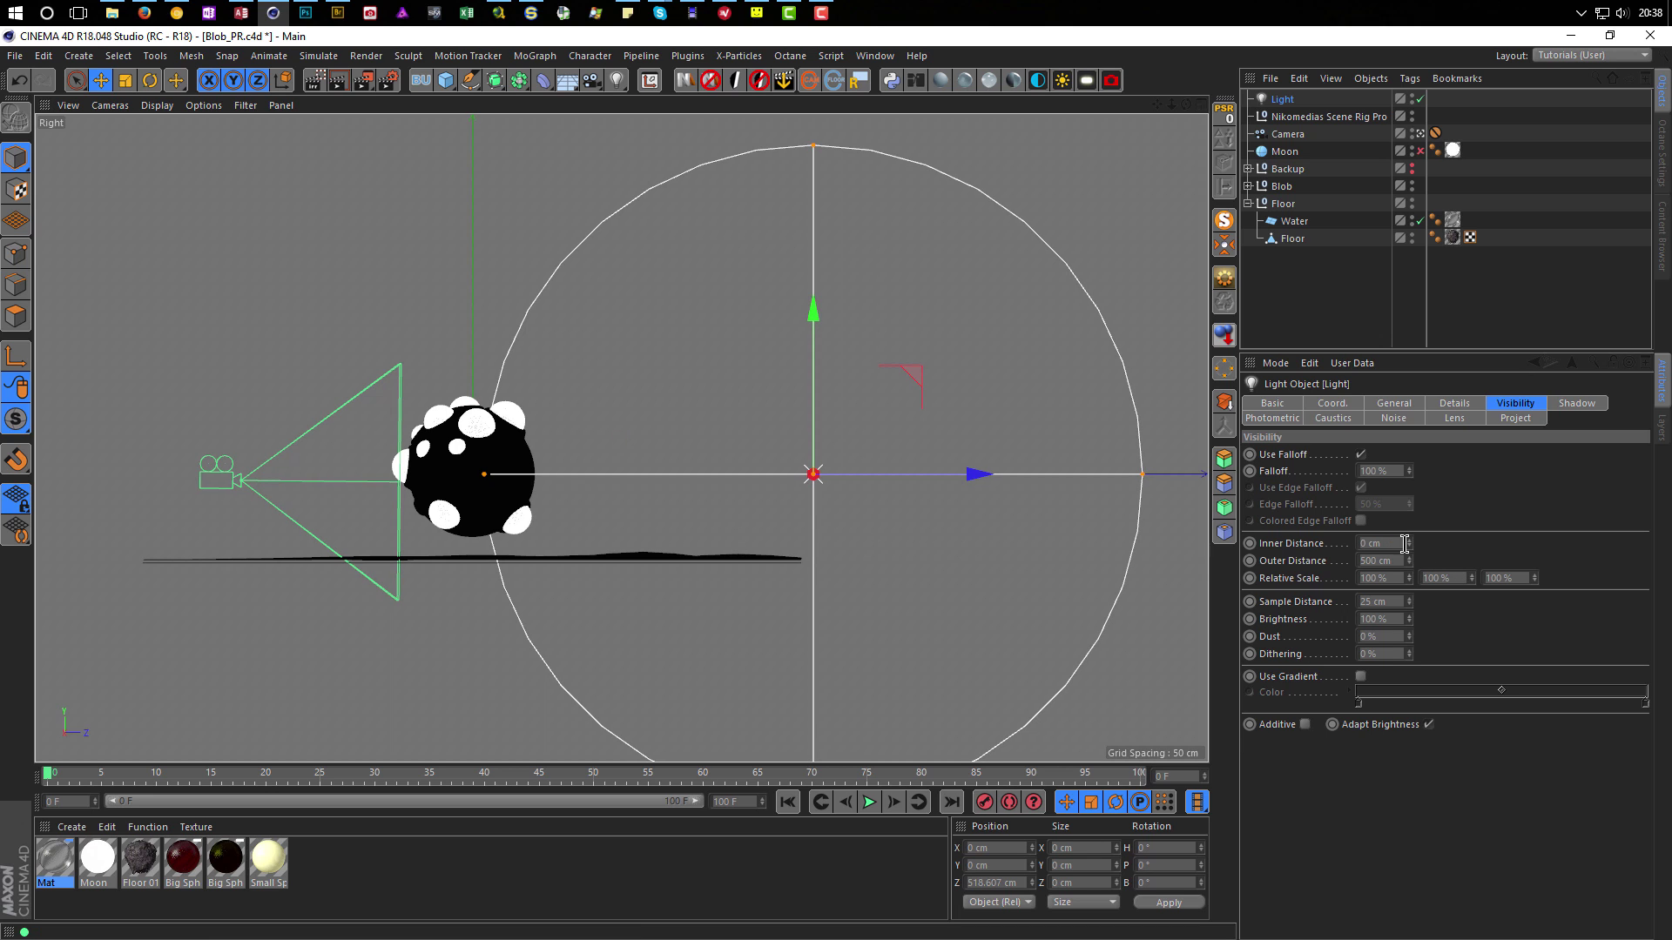
{"action": "left_click_drag", "start_coordinate": [1409, 543], "coordinate": [1409, 207]}
{"action": "middle_click", "coordinate": [688, 494]}
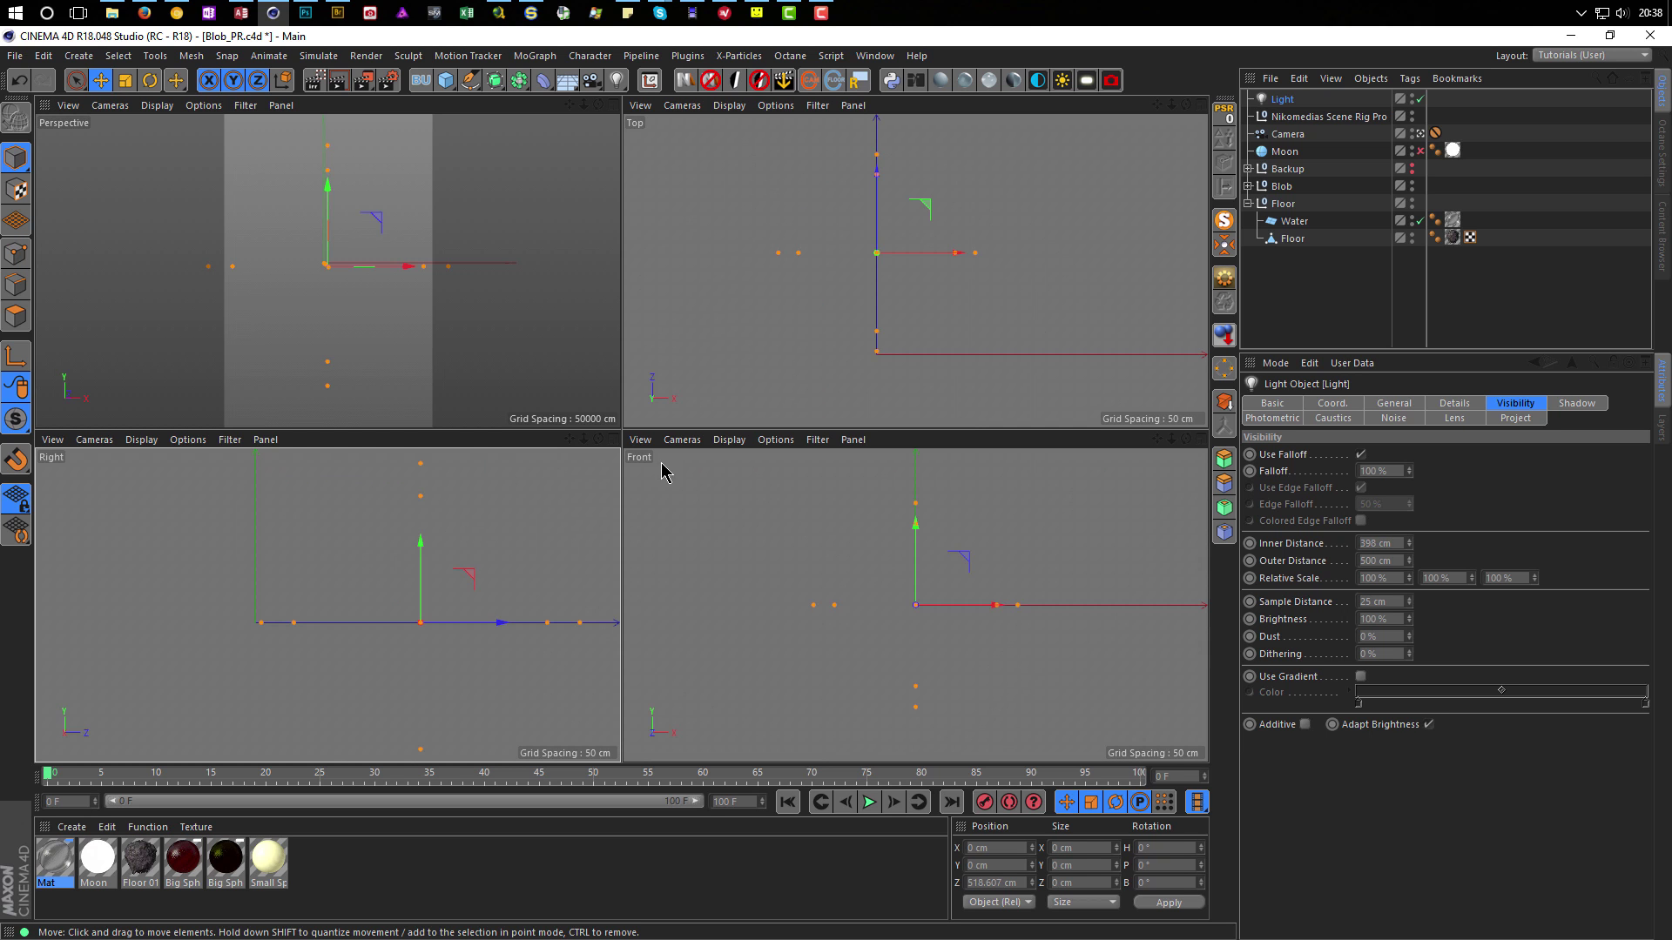
{"action": "middle_click", "coordinate": [478, 339]}
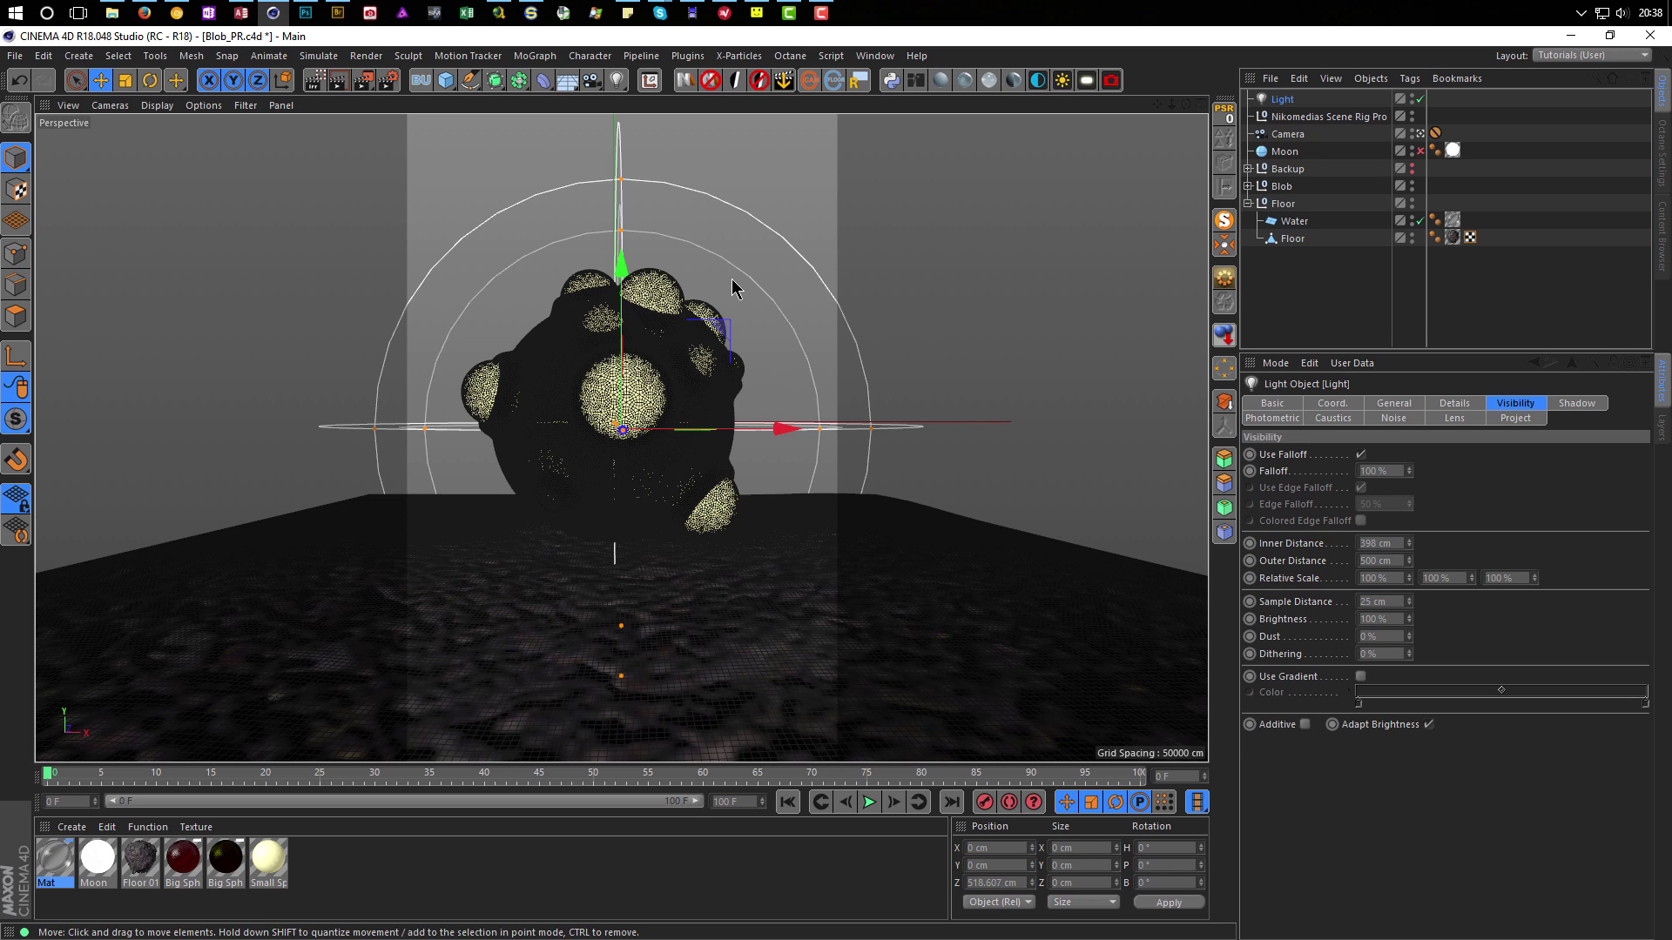
Set the visible light's inner distance to 400 cm and its outer distance to 450 cm.
{"action": "left_click_drag", "start_coordinate": [1391, 543], "coordinate": [1318, 545]}
{"action": "type", "text": "400"}
{"action": "key", "text": "Return"}
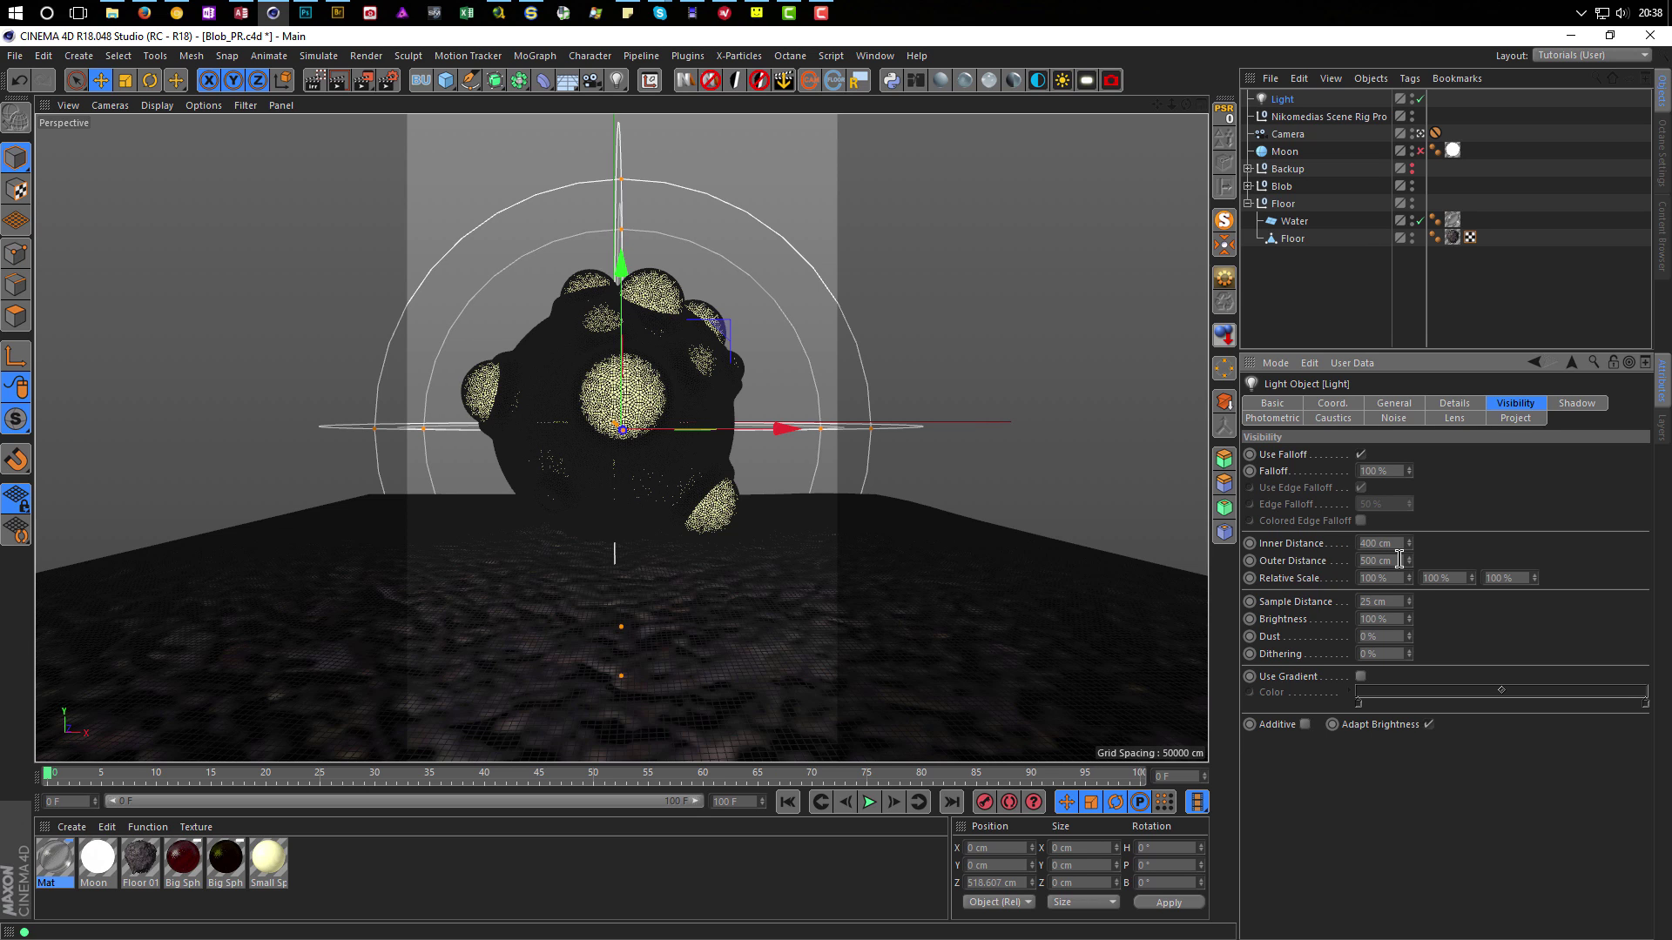
{"action": "left_click_drag", "start_coordinate": [1402, 560], "coordinate": [1332, 585]}
{"action": "type", "text": "450"}
{"action": "key", "text": "Return"}
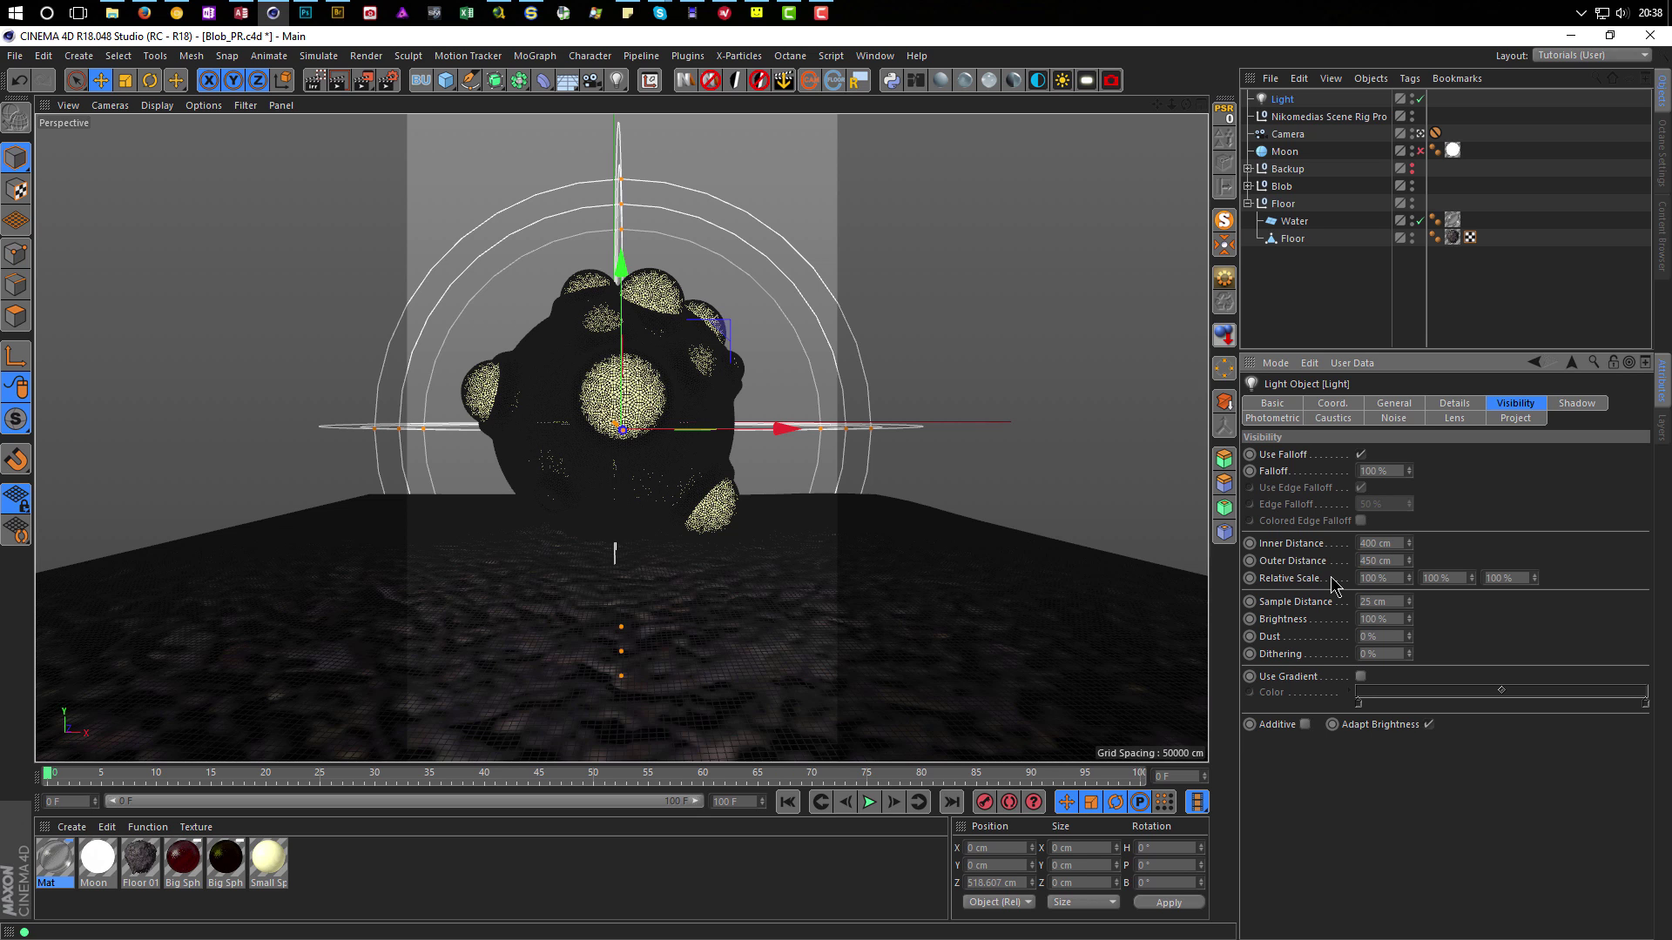
Tighten the visible light's range to an inner distance of 380 cm and an outer distance of 400 cm.
{"action": "left_click", "coordinate": [1456, 409]}
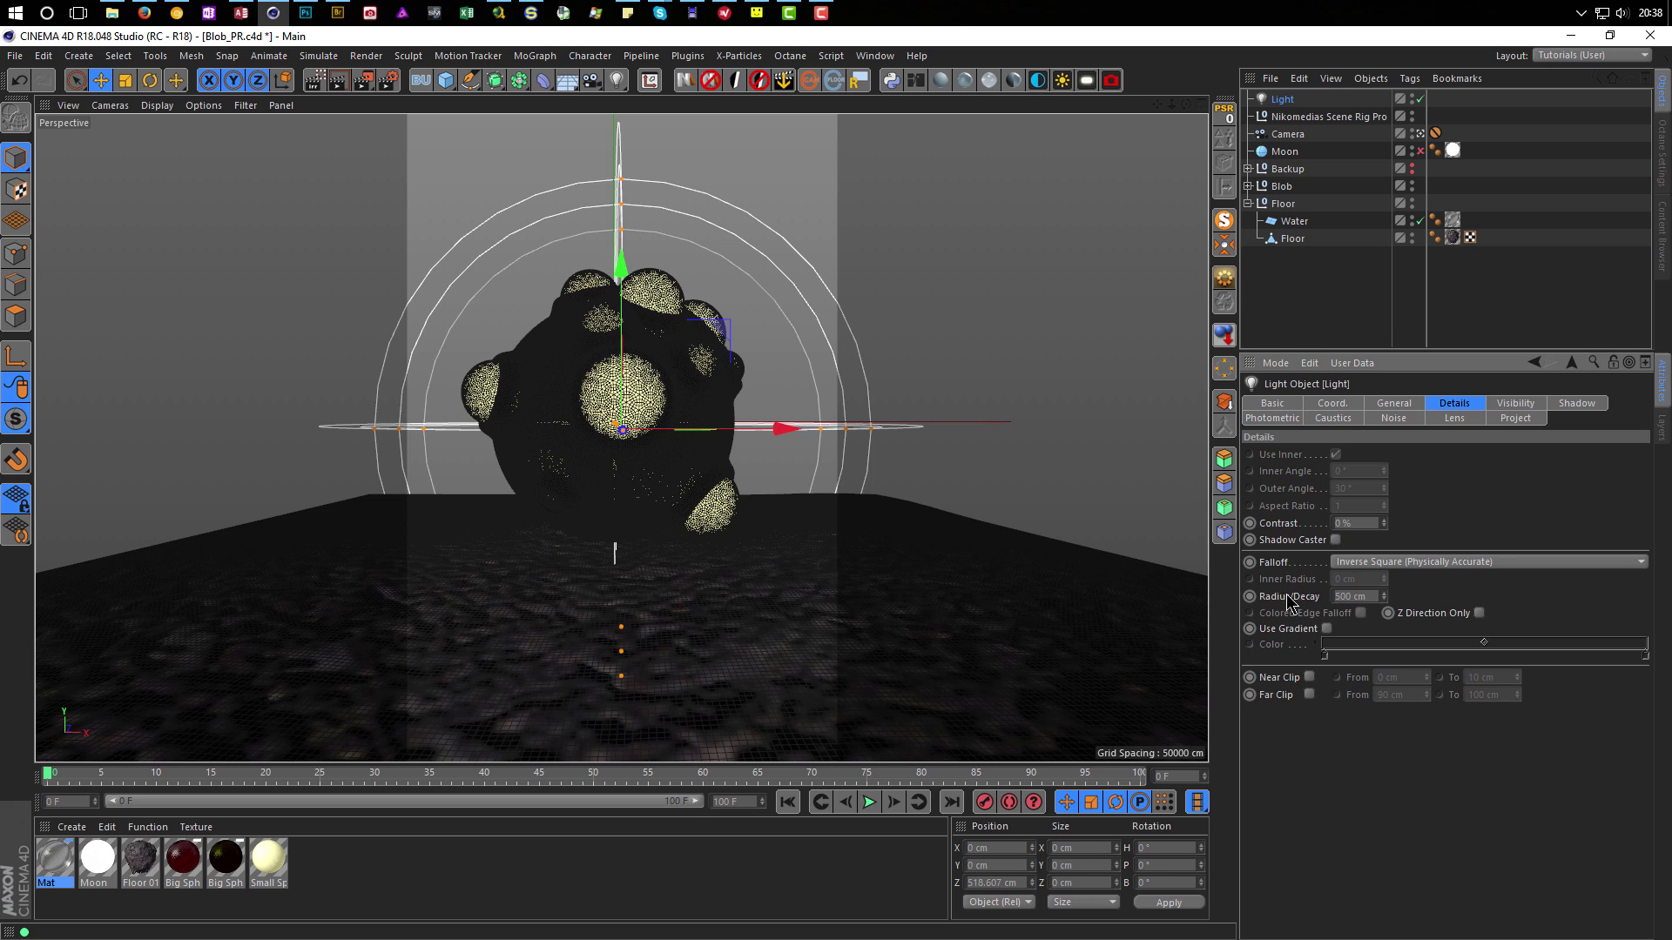
{"action": "left_click", "coordinate": [1372, 597]}
{"action": "left_click", "coordinate": [1450, 404]}
{"action": "left_click", "coordinate": [1510, 404]}
{"action": "left_click", "coordinate": [1395, 542]}
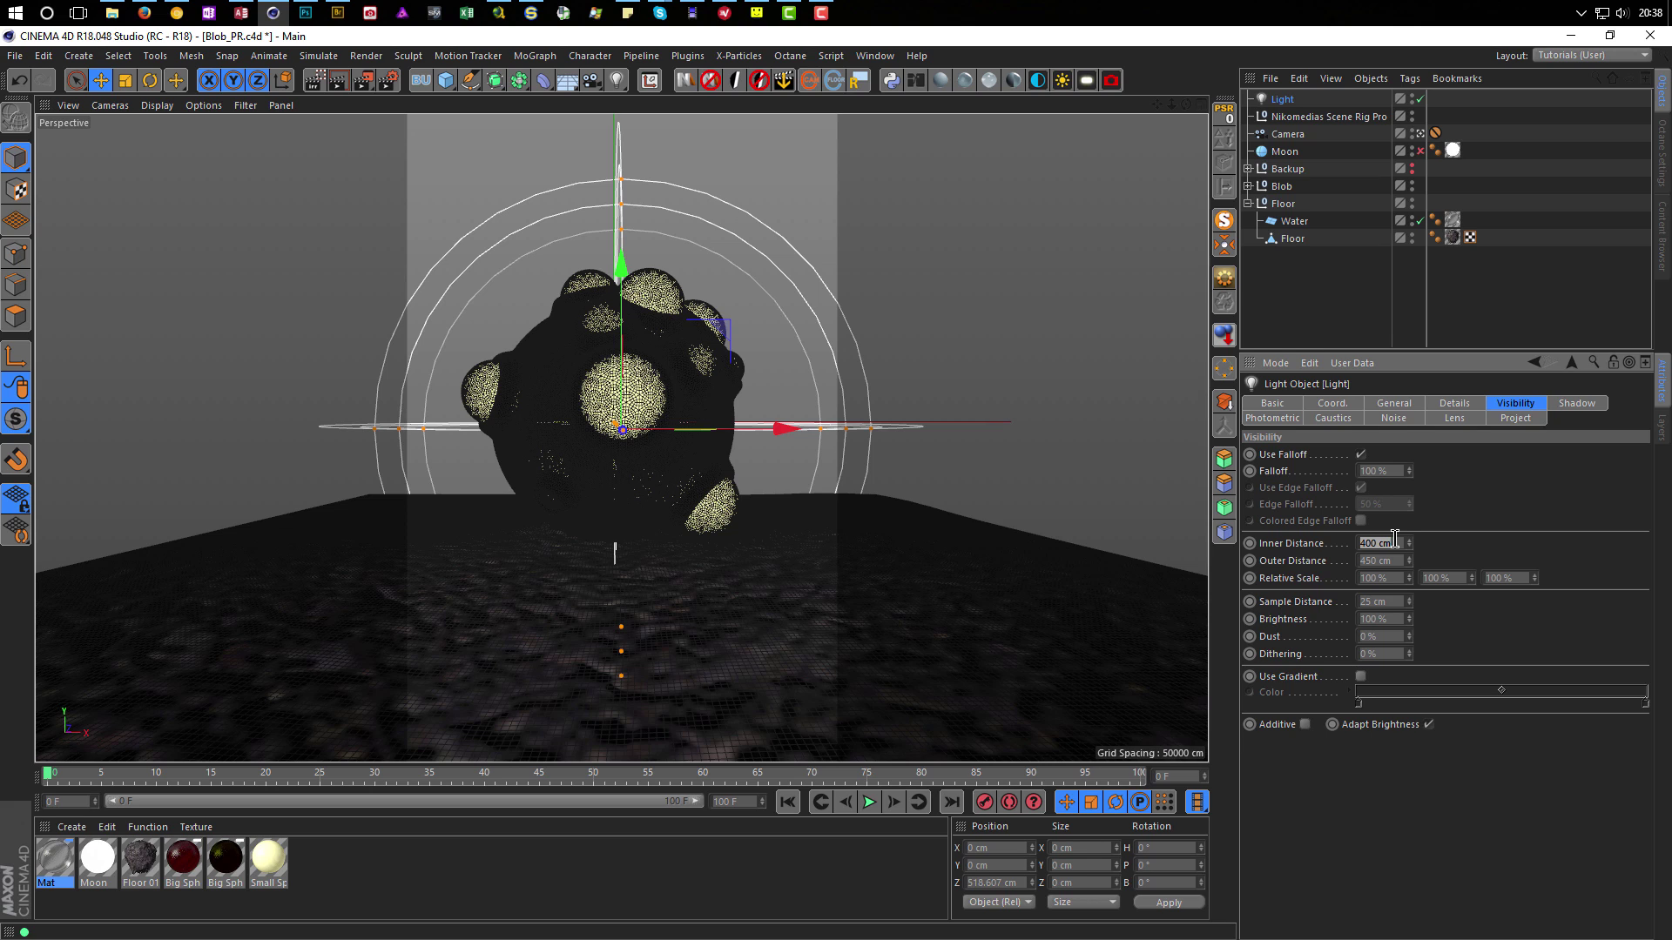
{"action": "type", "text": "380"}
{"action": "key", "text": "Return"}
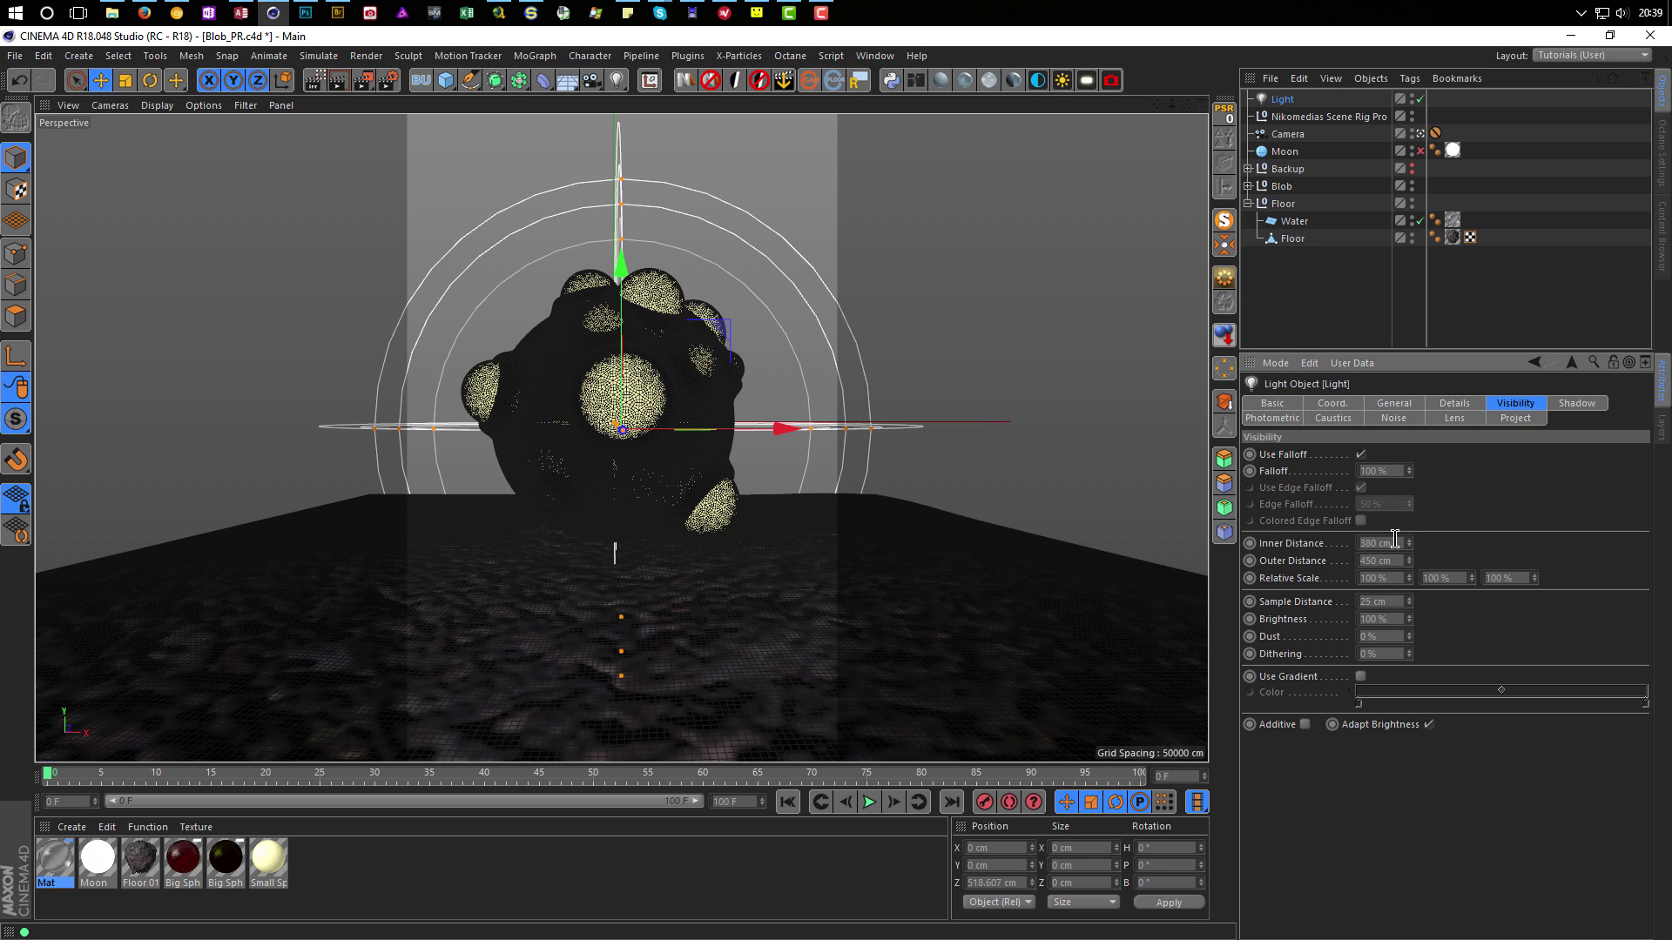
{"action": "left_click", "coordinate": [1398, 560]}
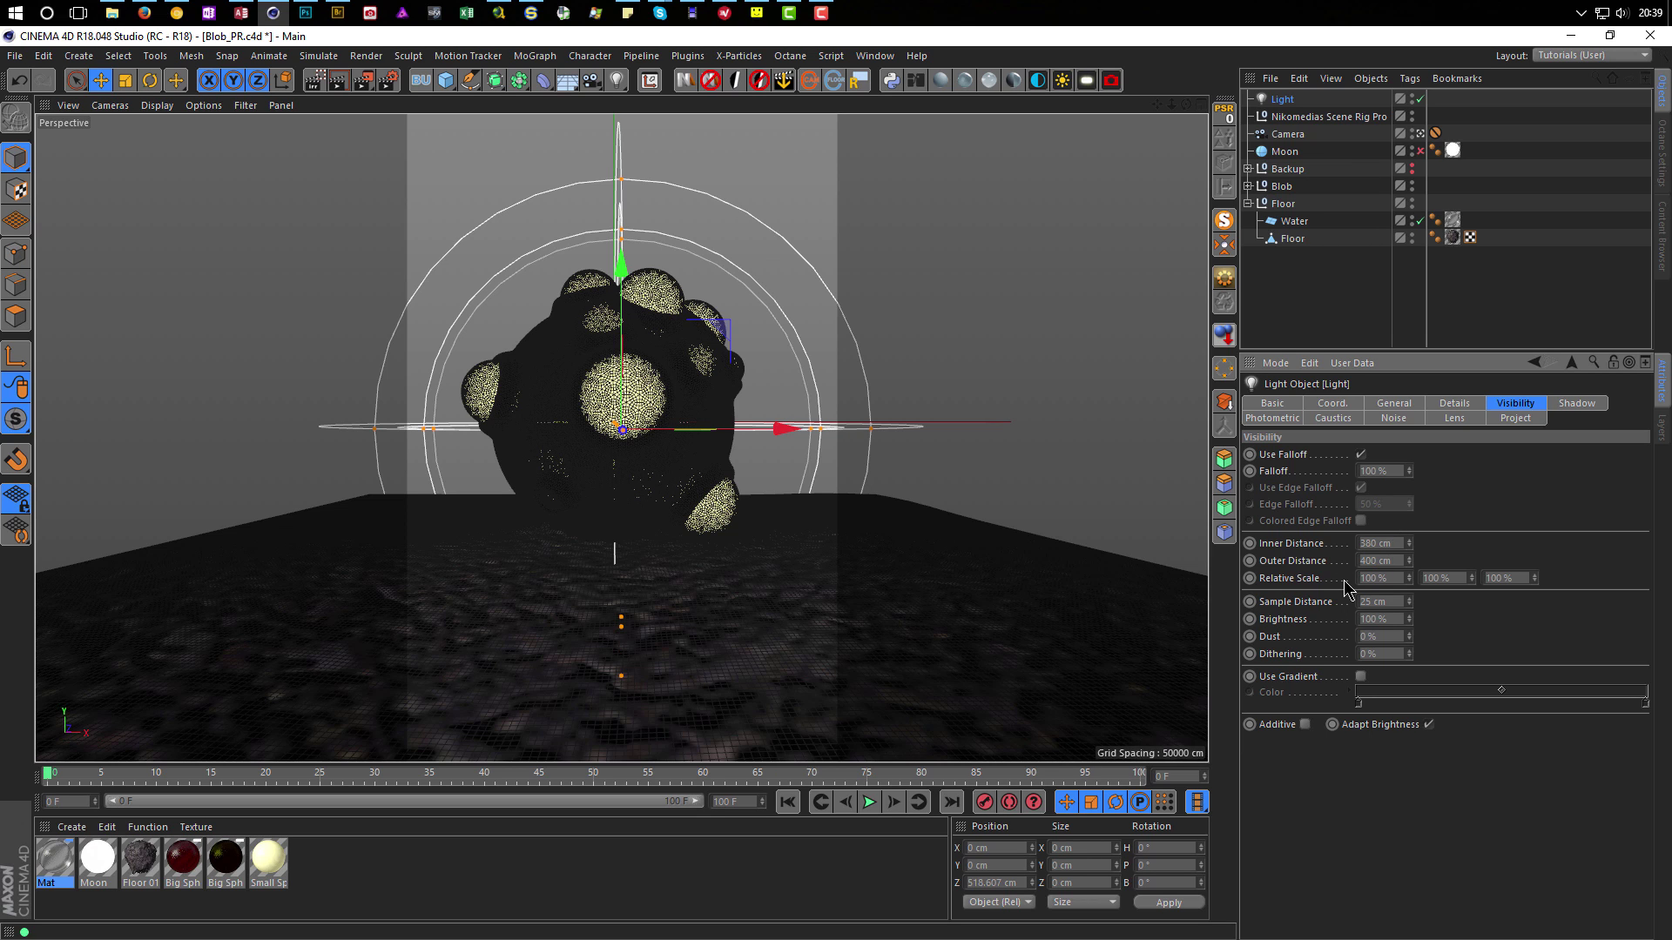
Set the light's falloff Radius/Decay to 420 cm and its intensity to 500%.
{"action": "left_click", "coordinate": [1452, 406]}
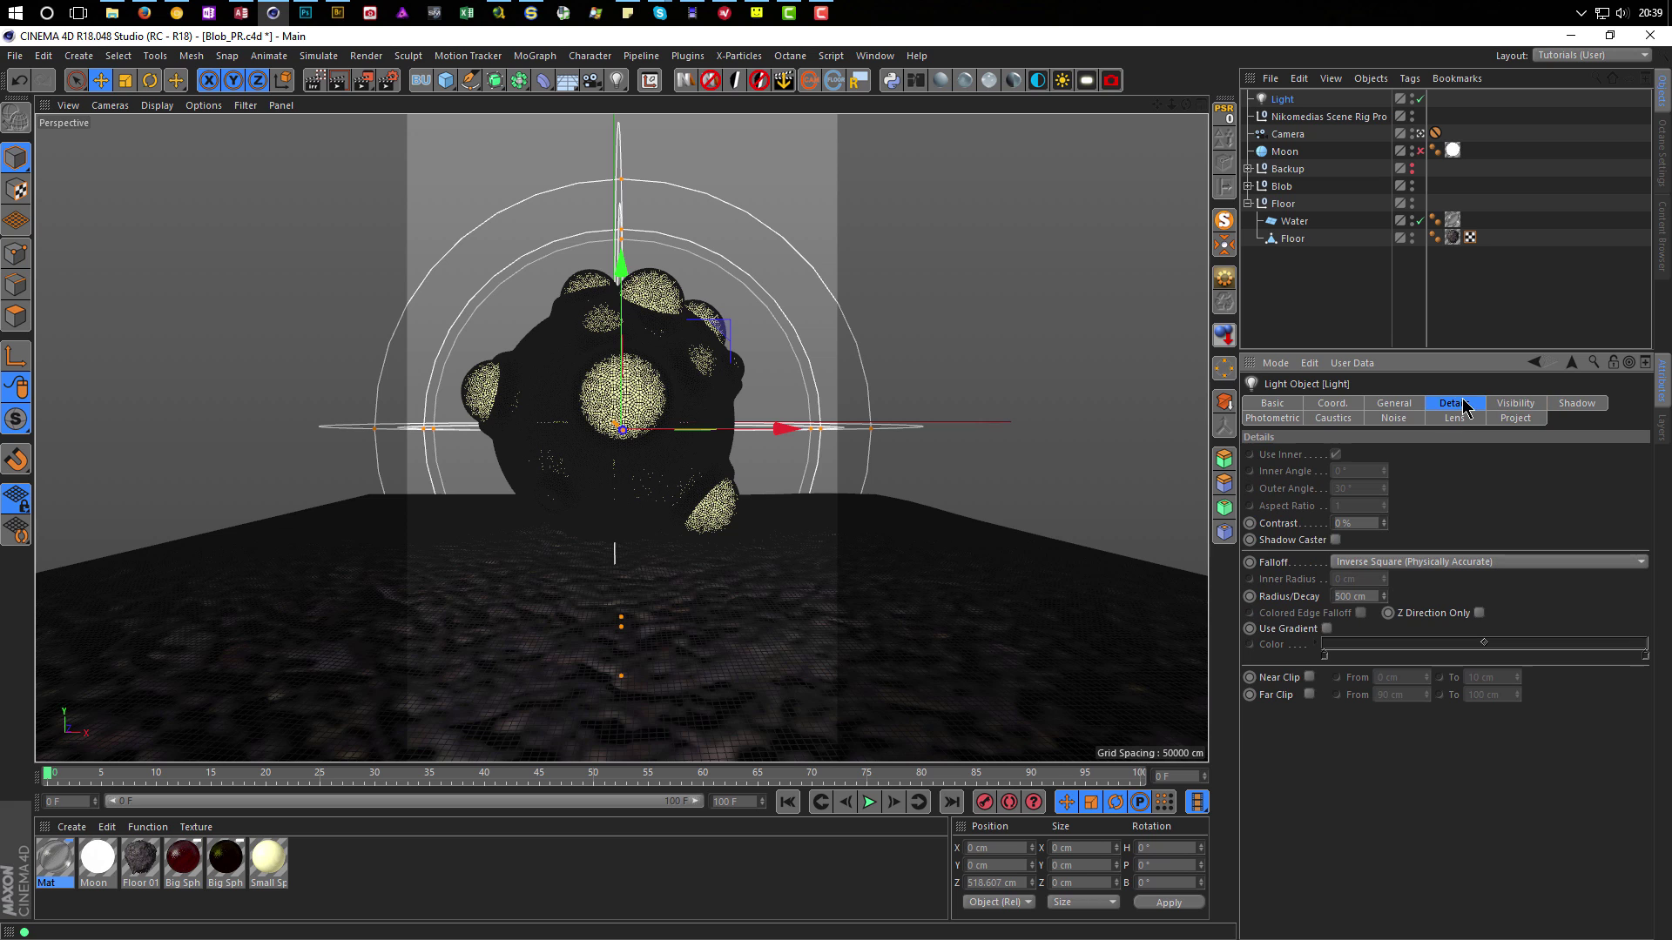
{"action": "double_click", "coordinate": [1373, 597]}
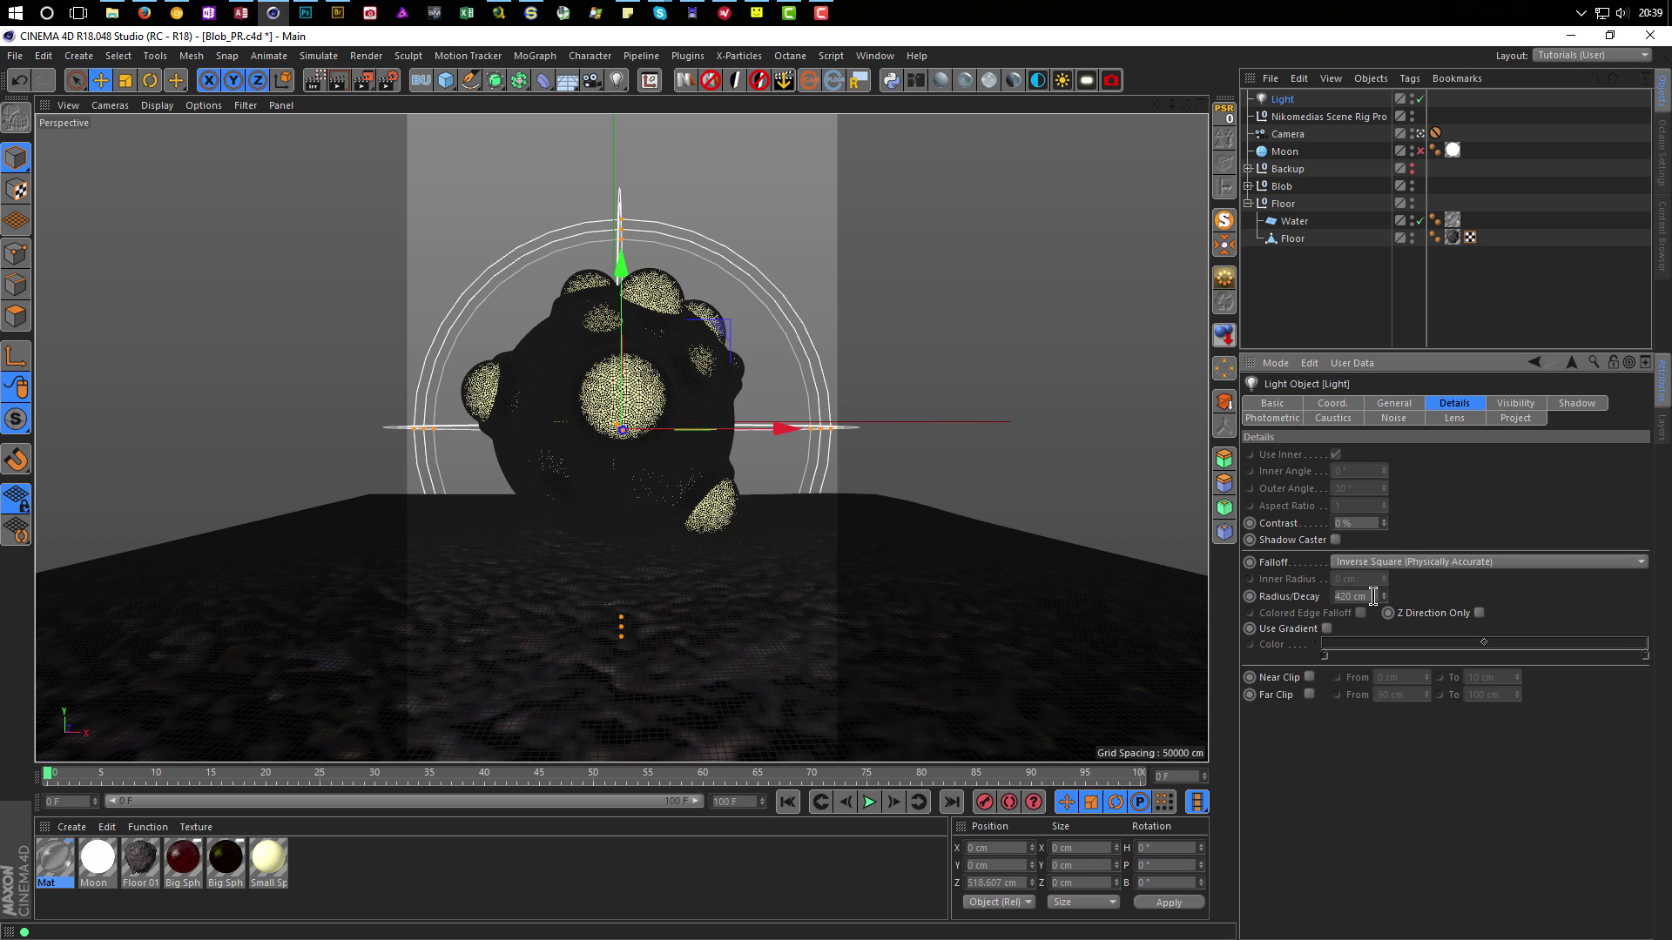
{"action": "left_click", "coordinate": [1396, 403]}
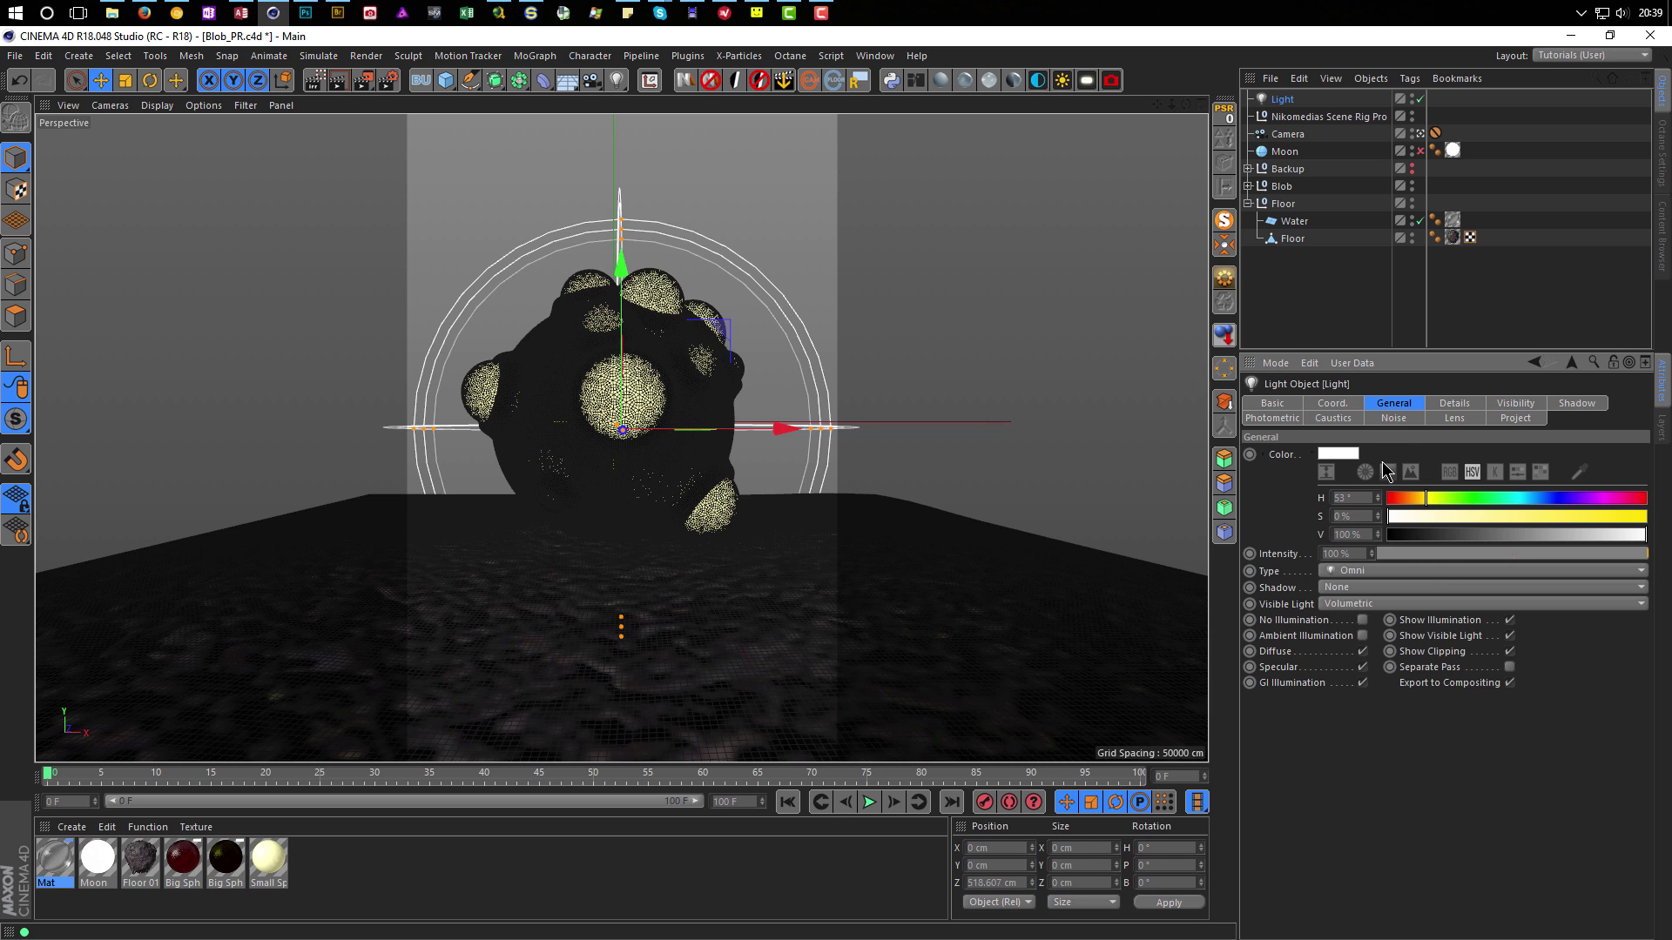
{"action": "left_click", "coordinate": [1355, 554]}
{"action": "type", "text": "500"}
{"action": "key", "text": "Return"}
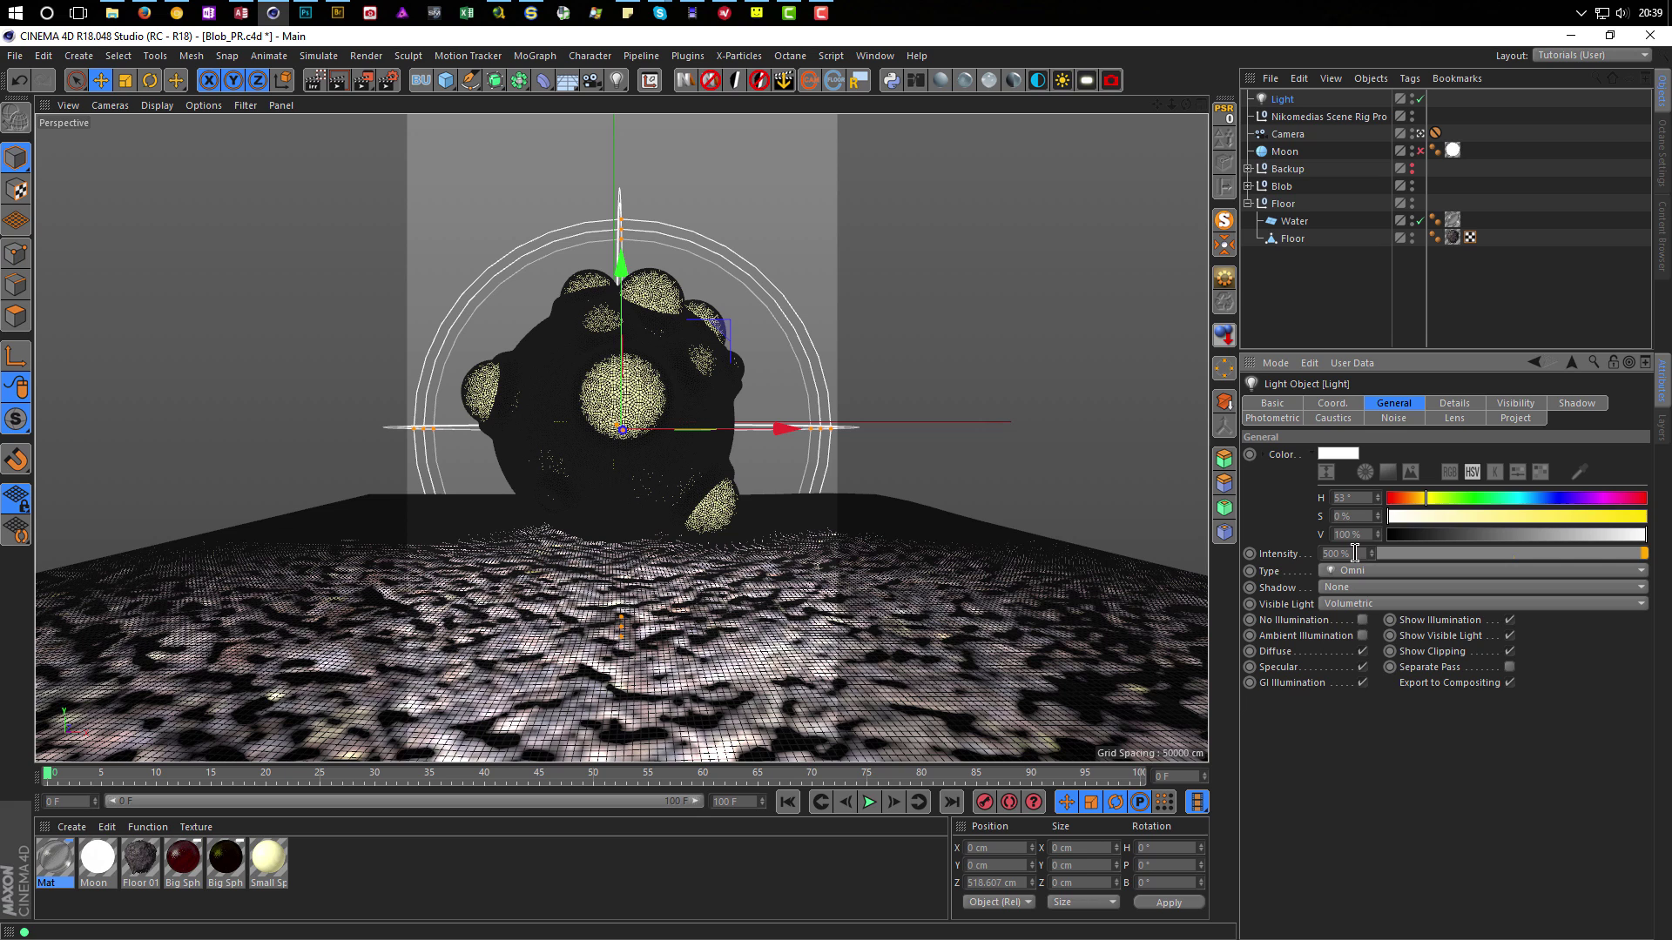
Set the Physical renderer's sampler to Progressive and check the volumetric light in the interactive render region.
{"action": "left_click", "coordinate": [317, 81]}
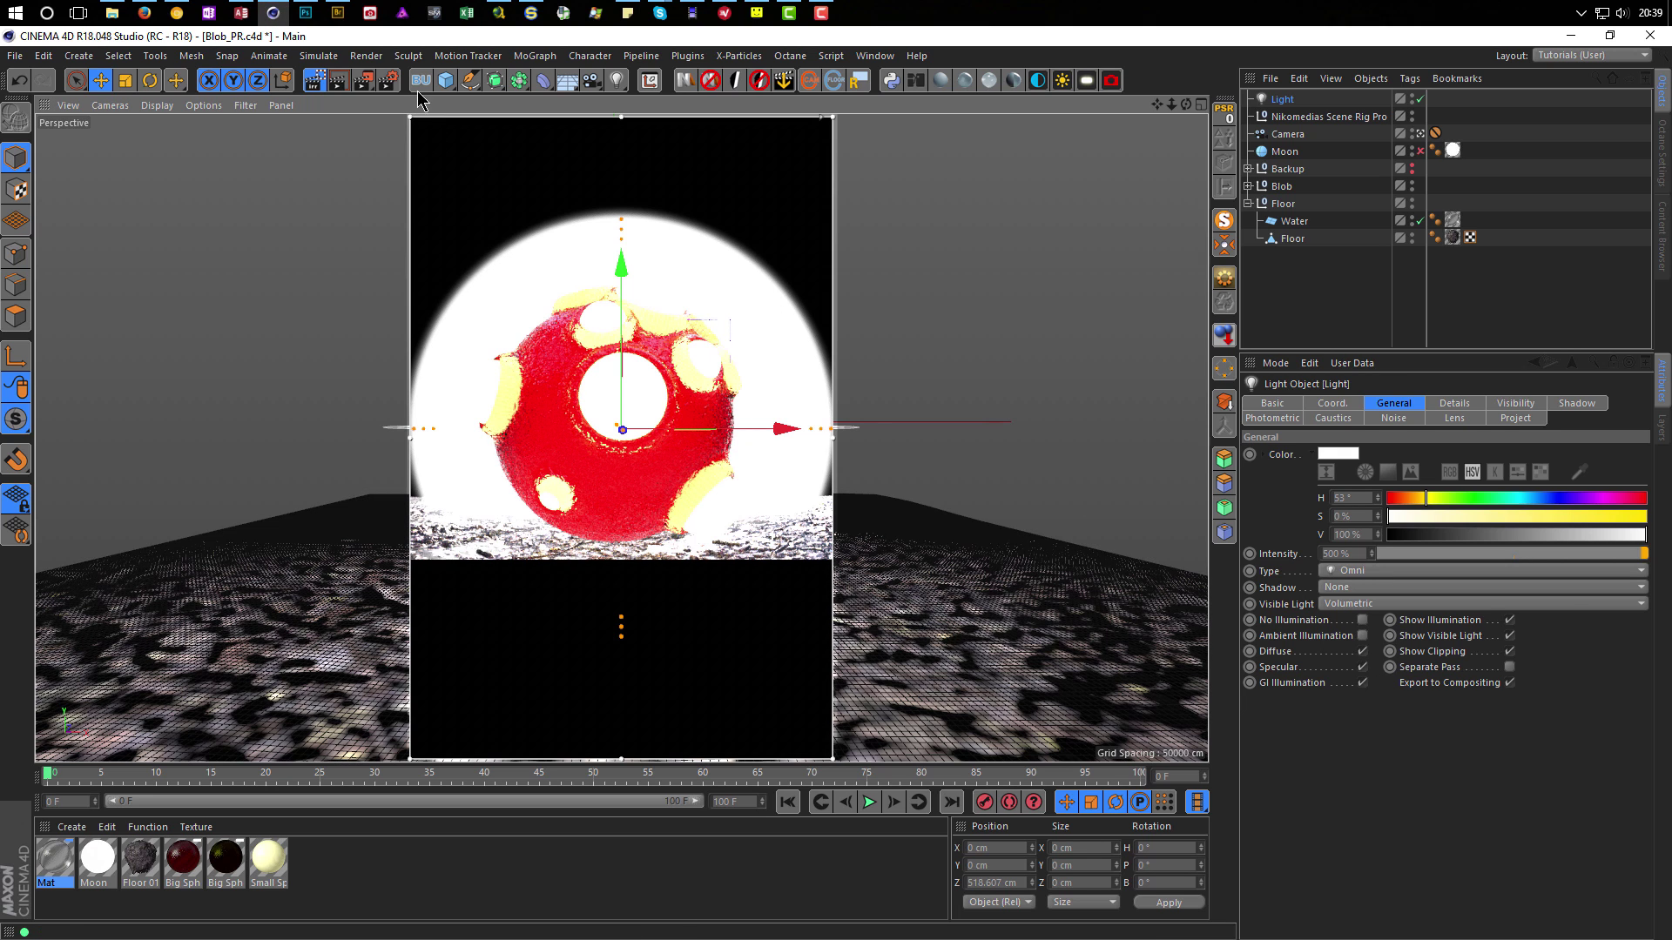
{"action": "left_click", "coordinate": [386, 79]}
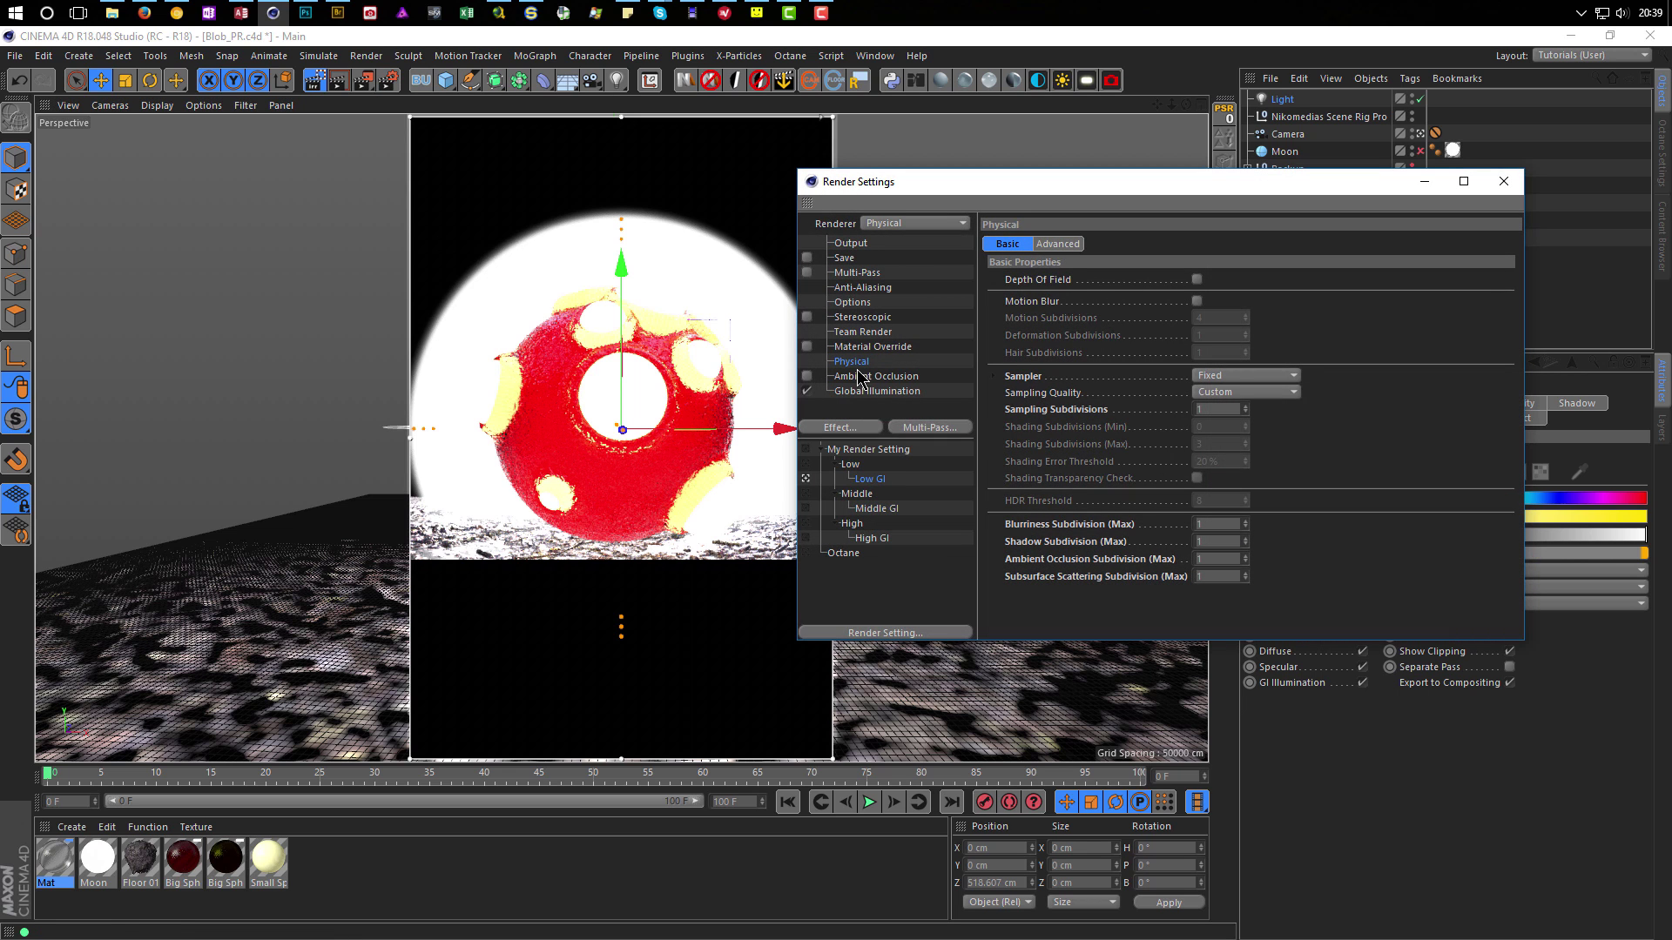
{"action": "left_click", "coordinate": [1240, 377]}
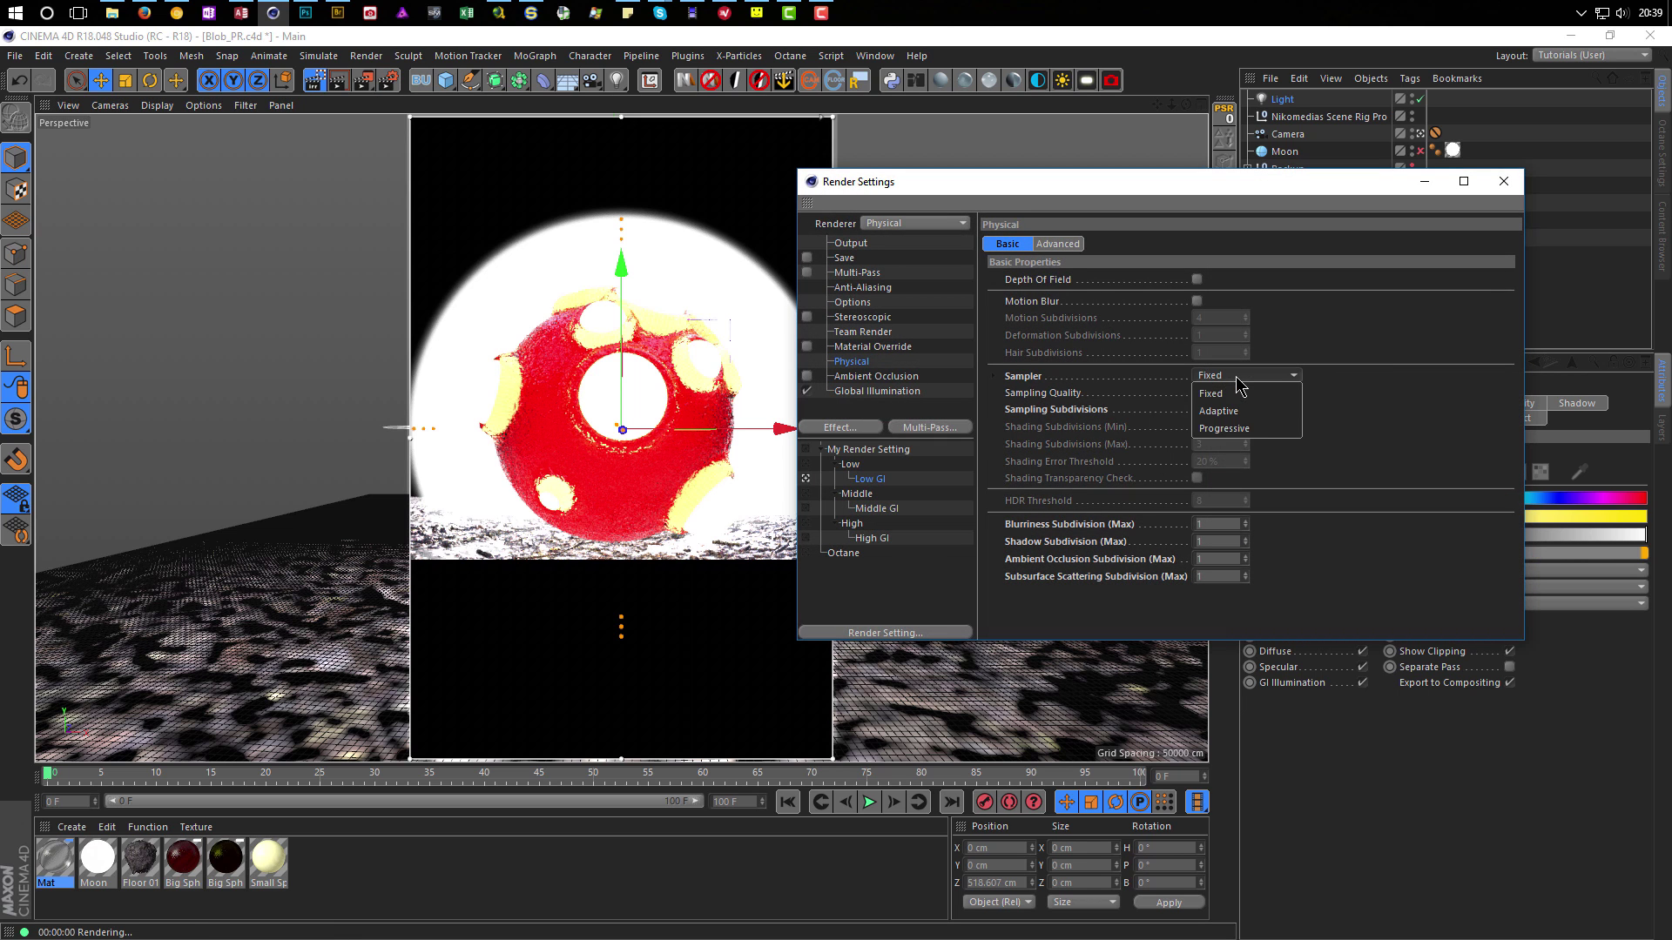
{"action": "left_click", "coordinate": [1245, 429]}
{"action": "left_click", "coordinate": [1503, 181]}
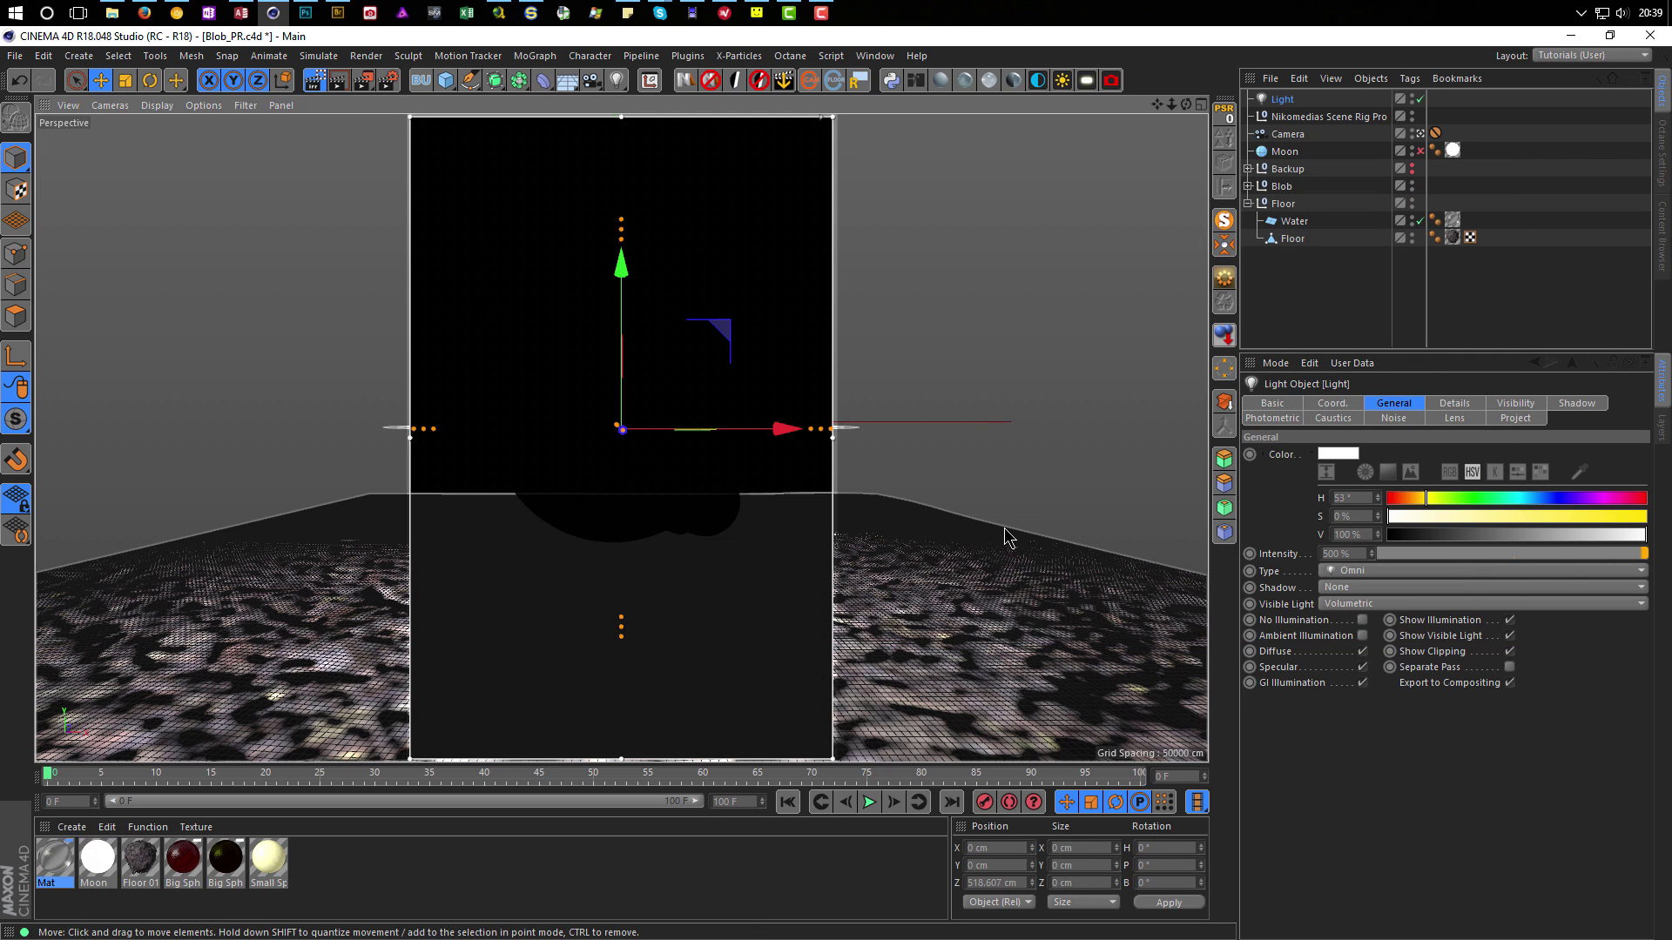
{"action": "left_click", "coordinate": [314, 81]}
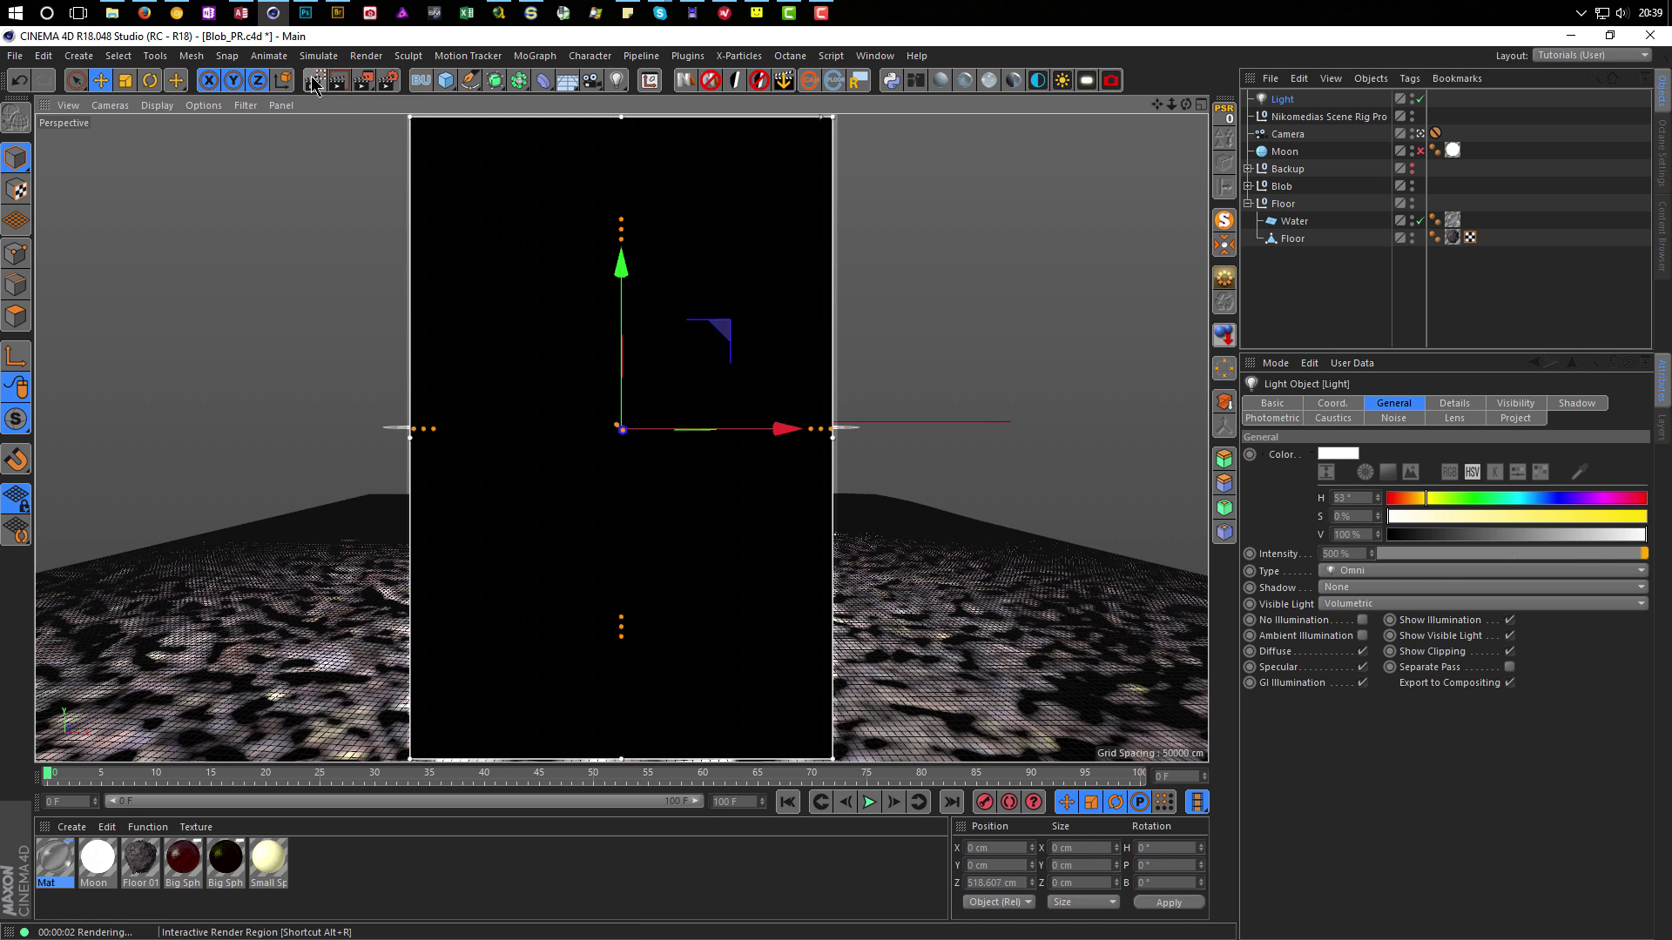
{"action": "left_click", "coordinate": [315, 81]}
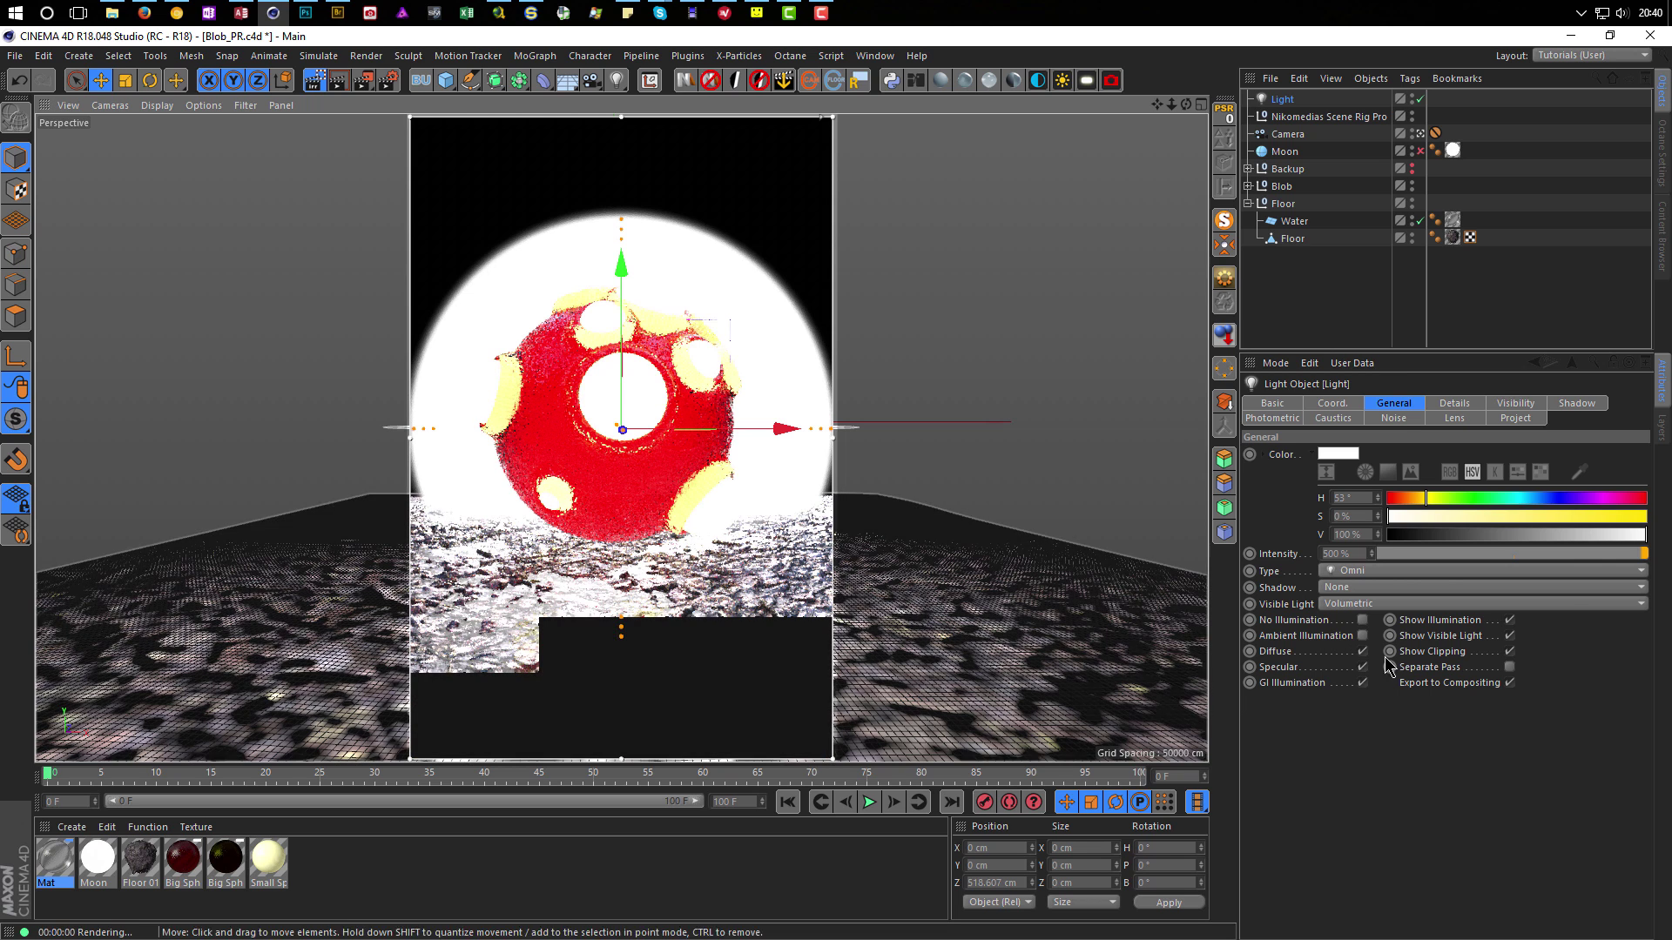
Enable No Illumination on the light and reduce the scene rig's HDRI Light Intensity to 0%.
{"action": "left_click", "coordinate": [1363, 620]}
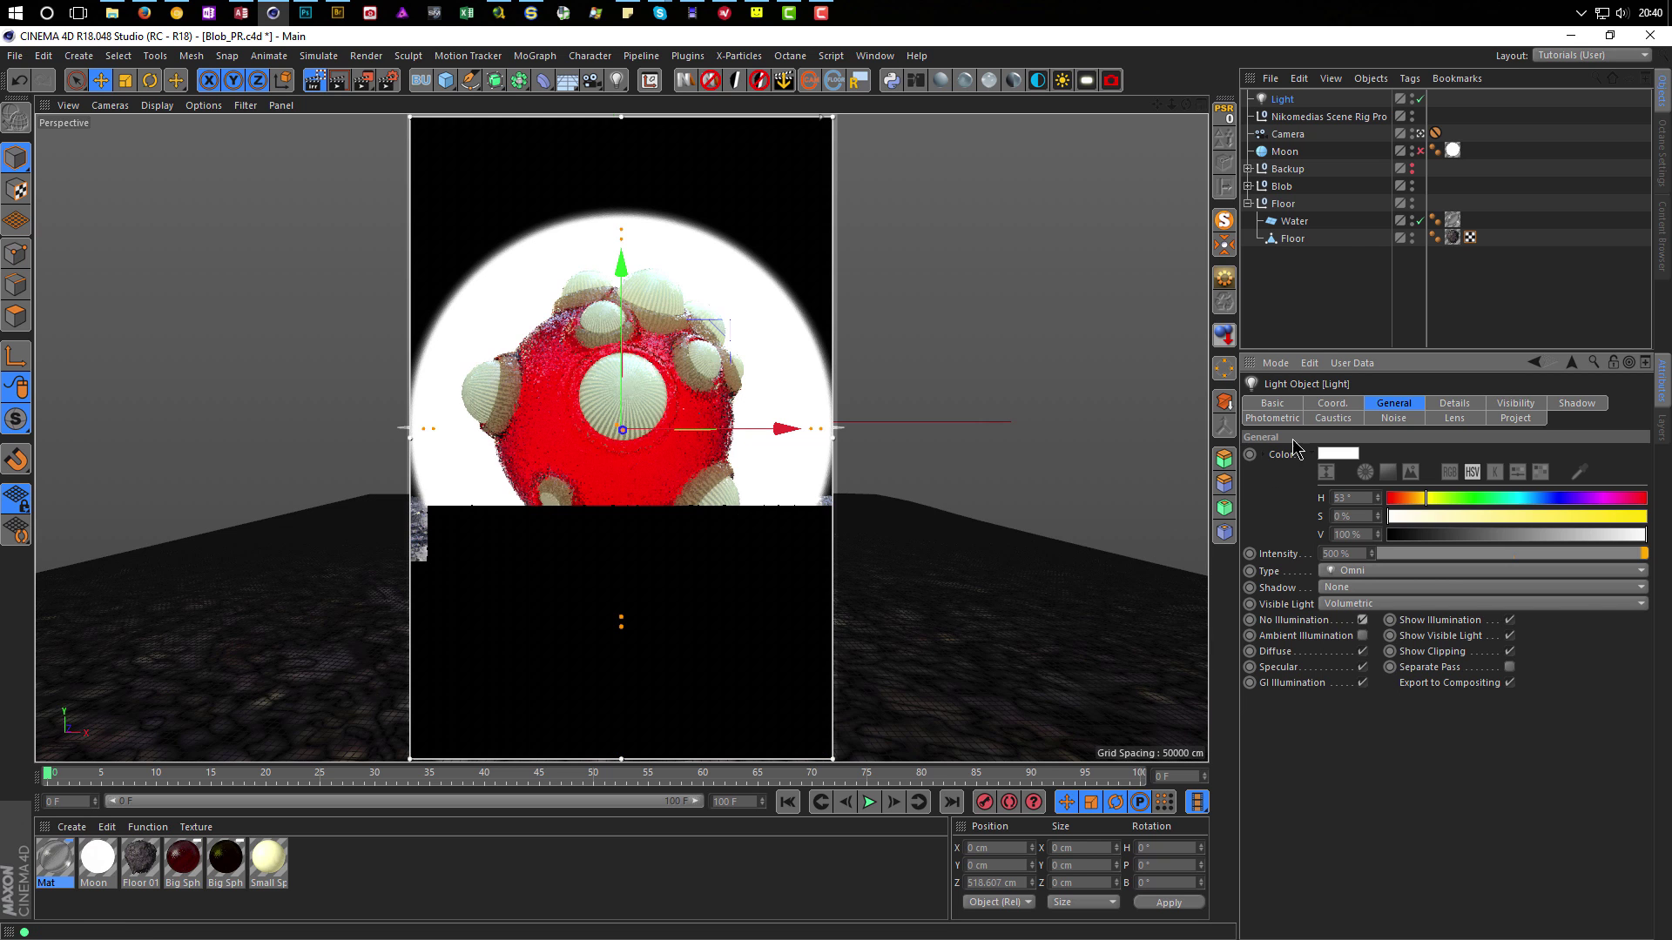
{"action": "left_click", "coordinate": [1299, 116]}
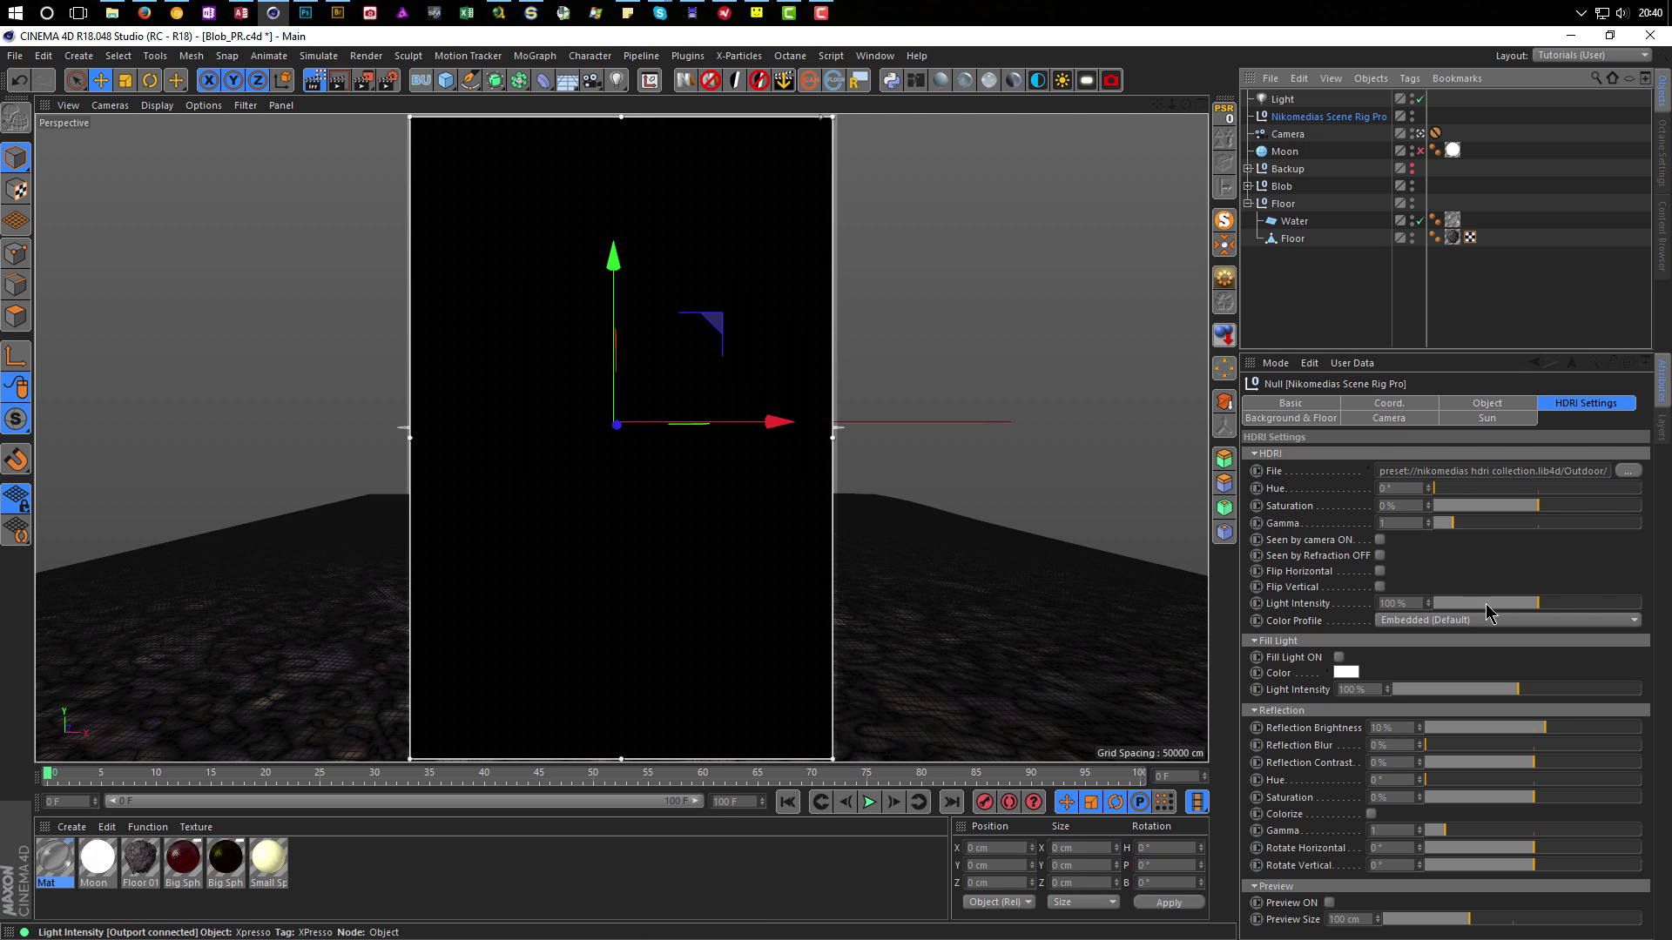
{"action": "left_click_drag", "start_coordinate": [1490, 604], "coordinate": [1315, 644]}
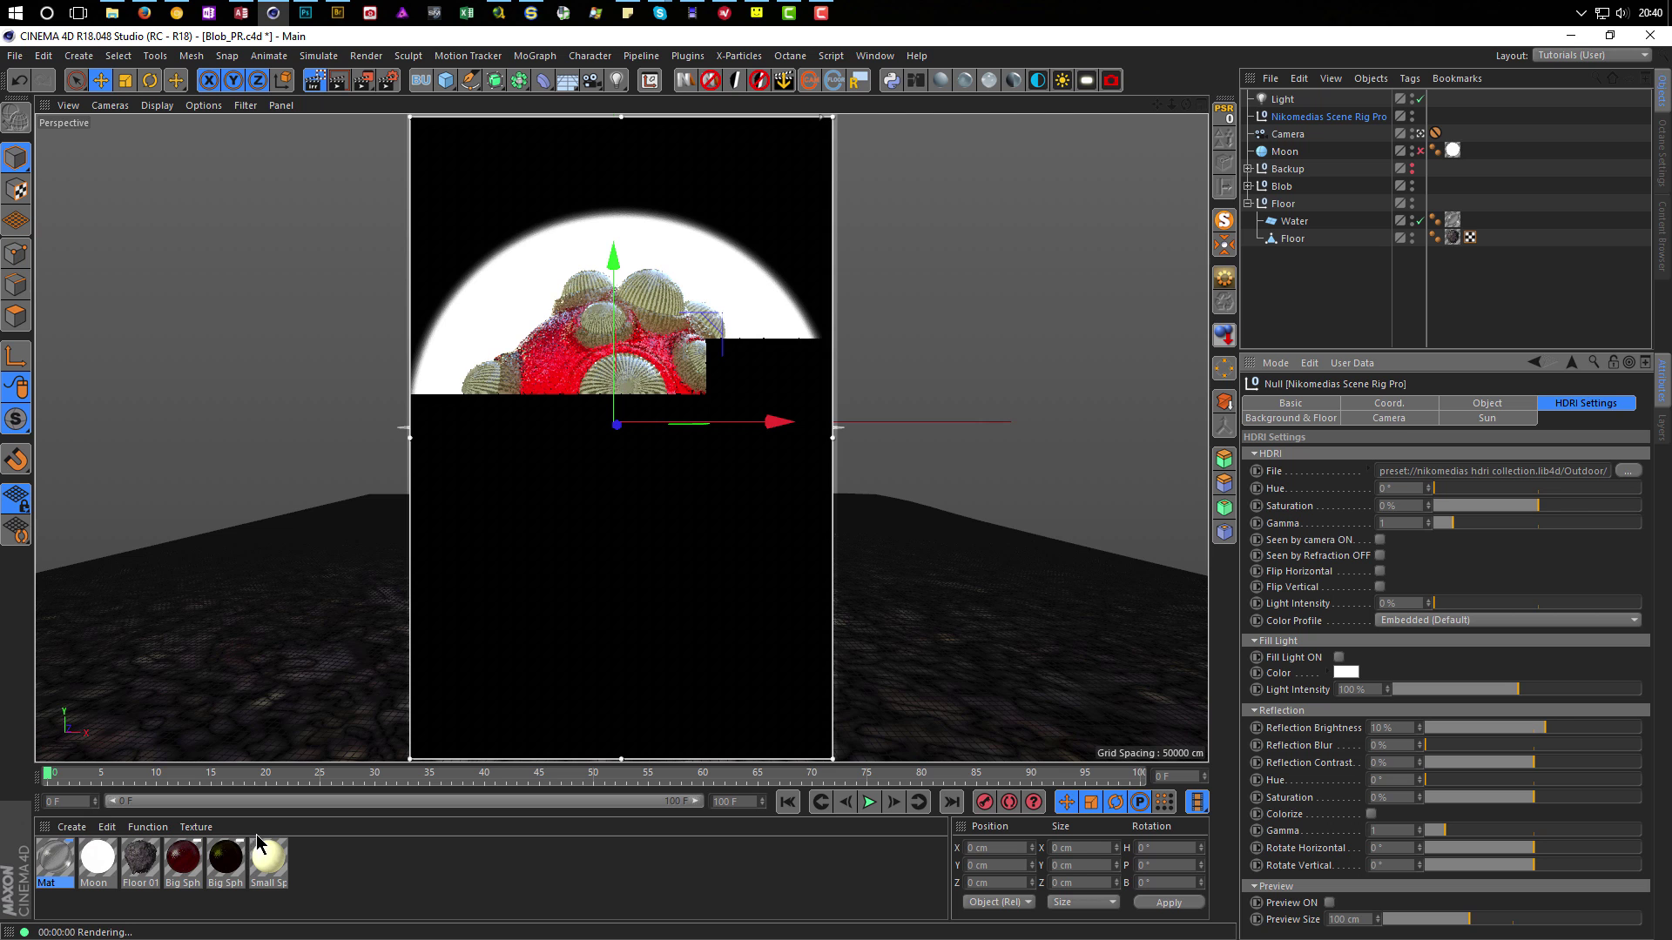
Open the Big Sphere material for editing and set its transparency brightness to 30%.
{"action": "double_click", "coordinate": [182, 857]}
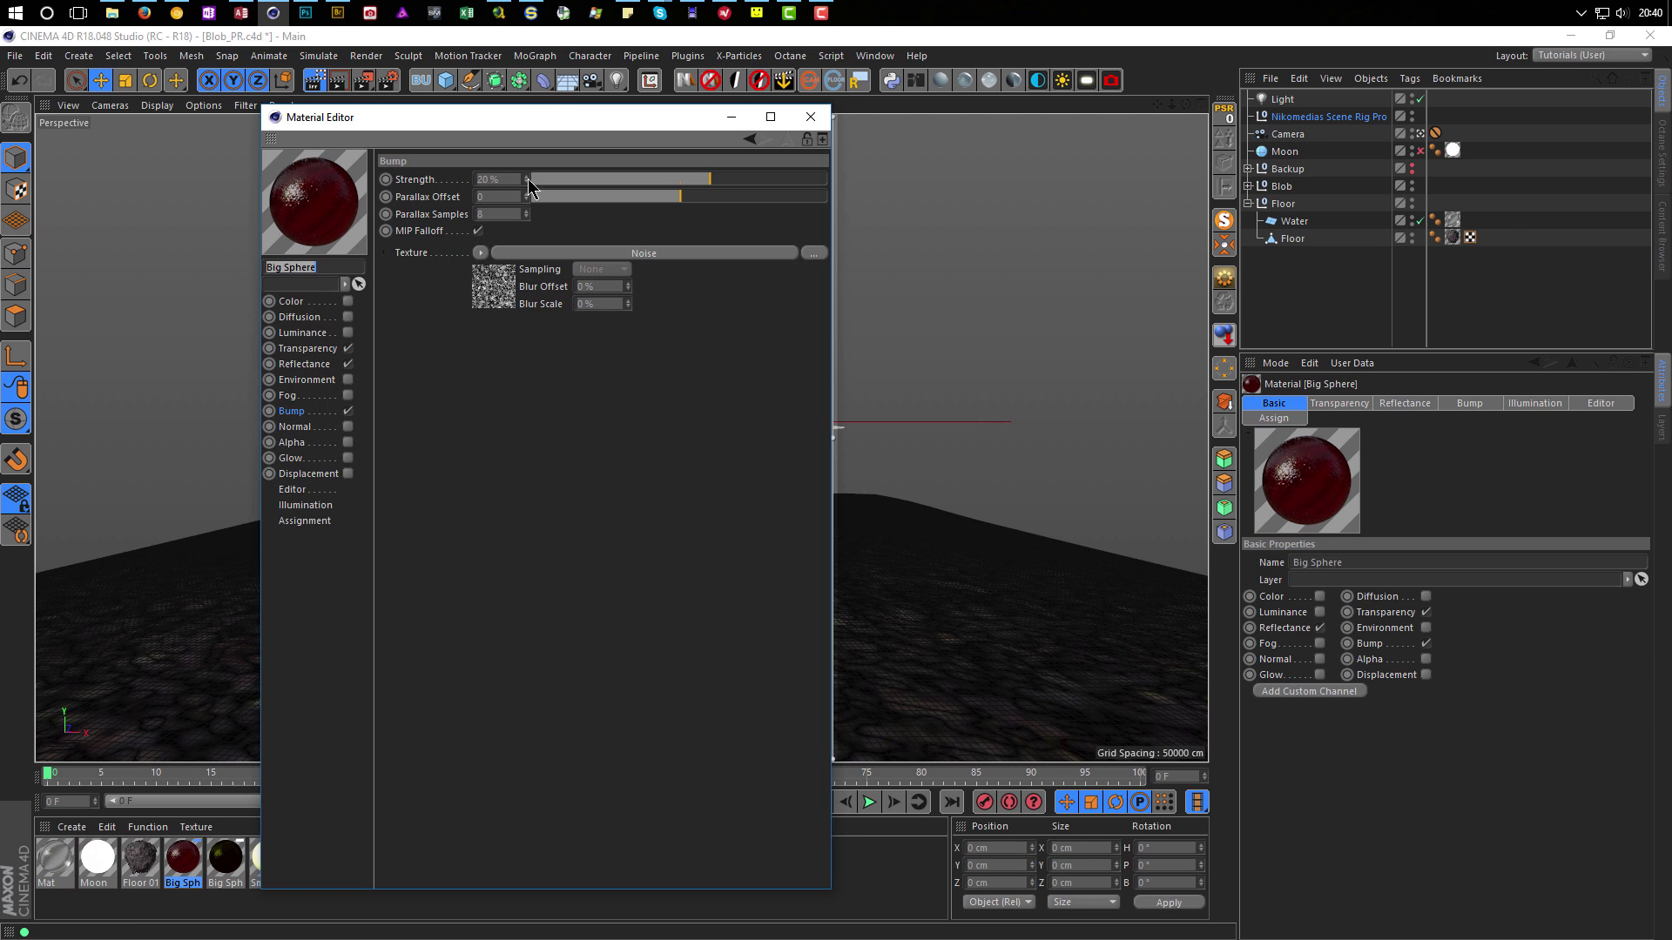
{"action": "left_click_drag", "start_coordinate": [557, 118], "coordinate": [1203, 86]}
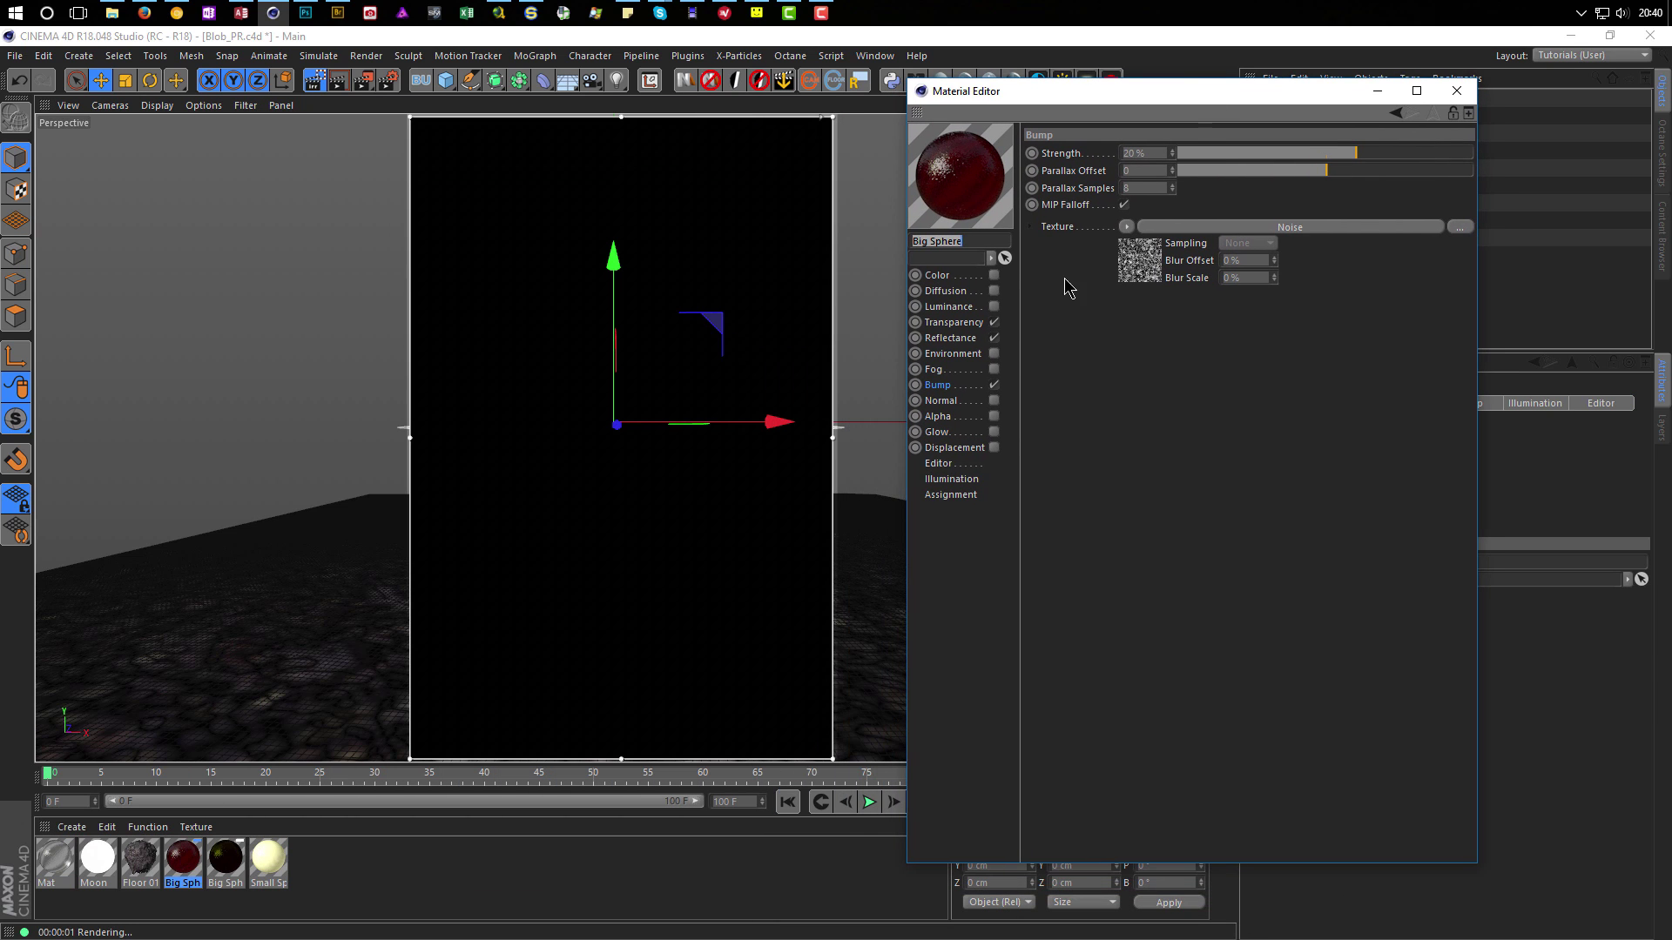
{"action": "left_click", "coordinate": [958, 324]}
{"action": "left_click", "coordinate": [1190, 251]}
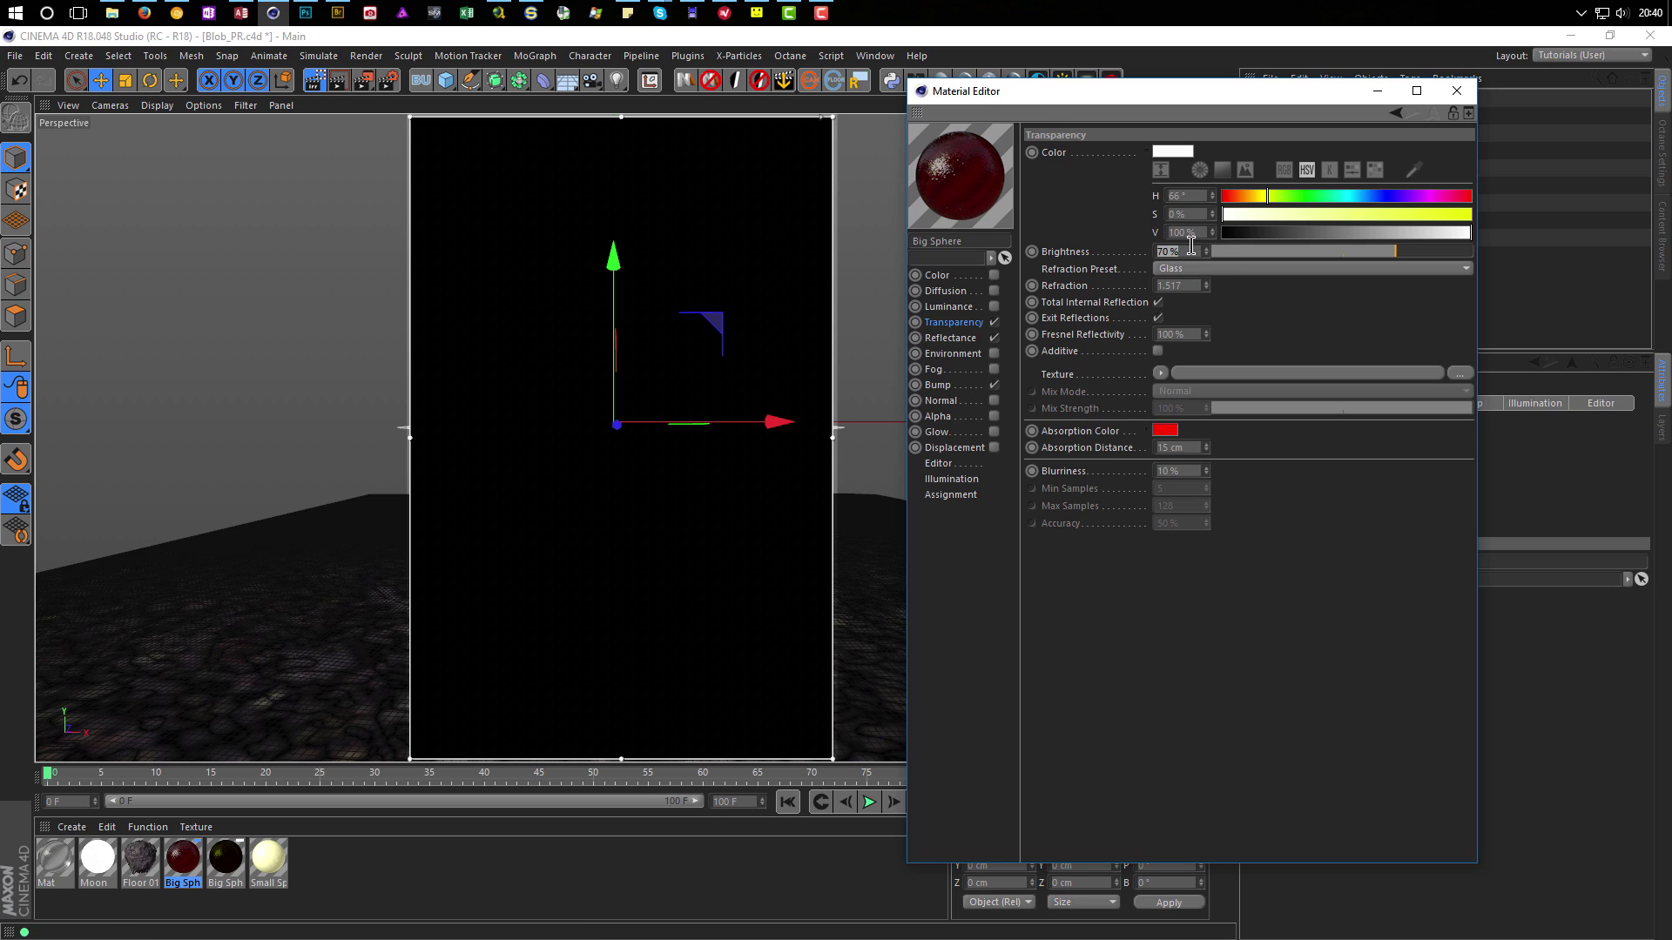
{"action": "type", "text": "30"}
{"action": "key", "text": "Return"}
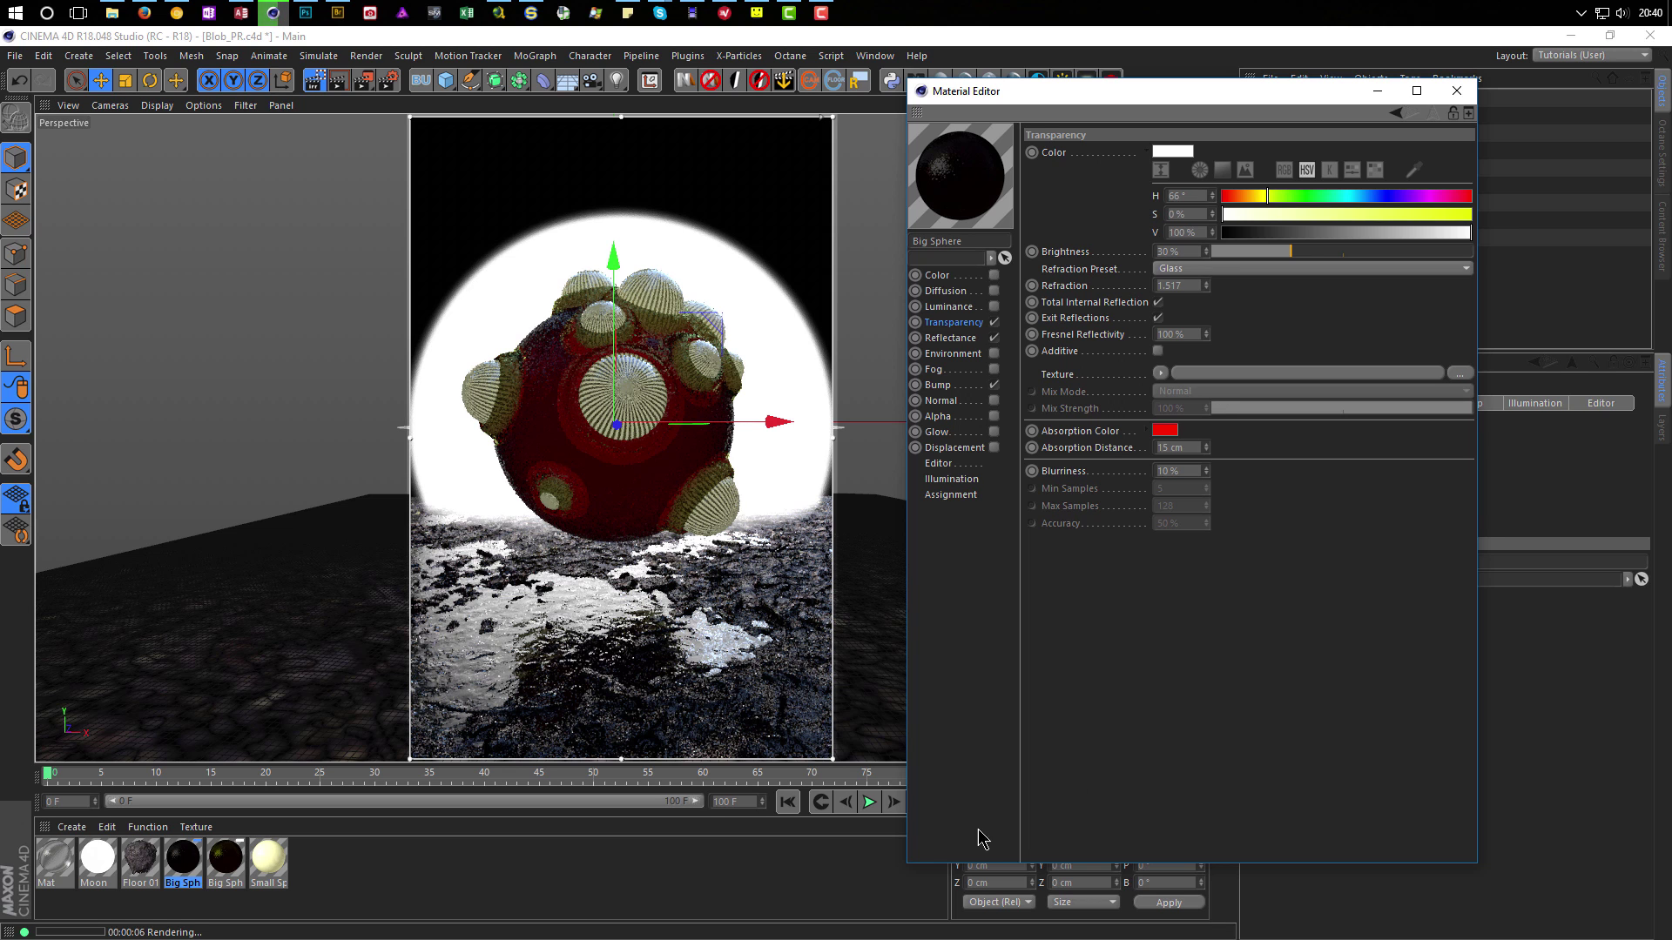
Set the Big Sphere Crater material's transparency brightness to 30% and dismiss the chat notification.
{"action": "left_click", "coordinate": [234, 862]}
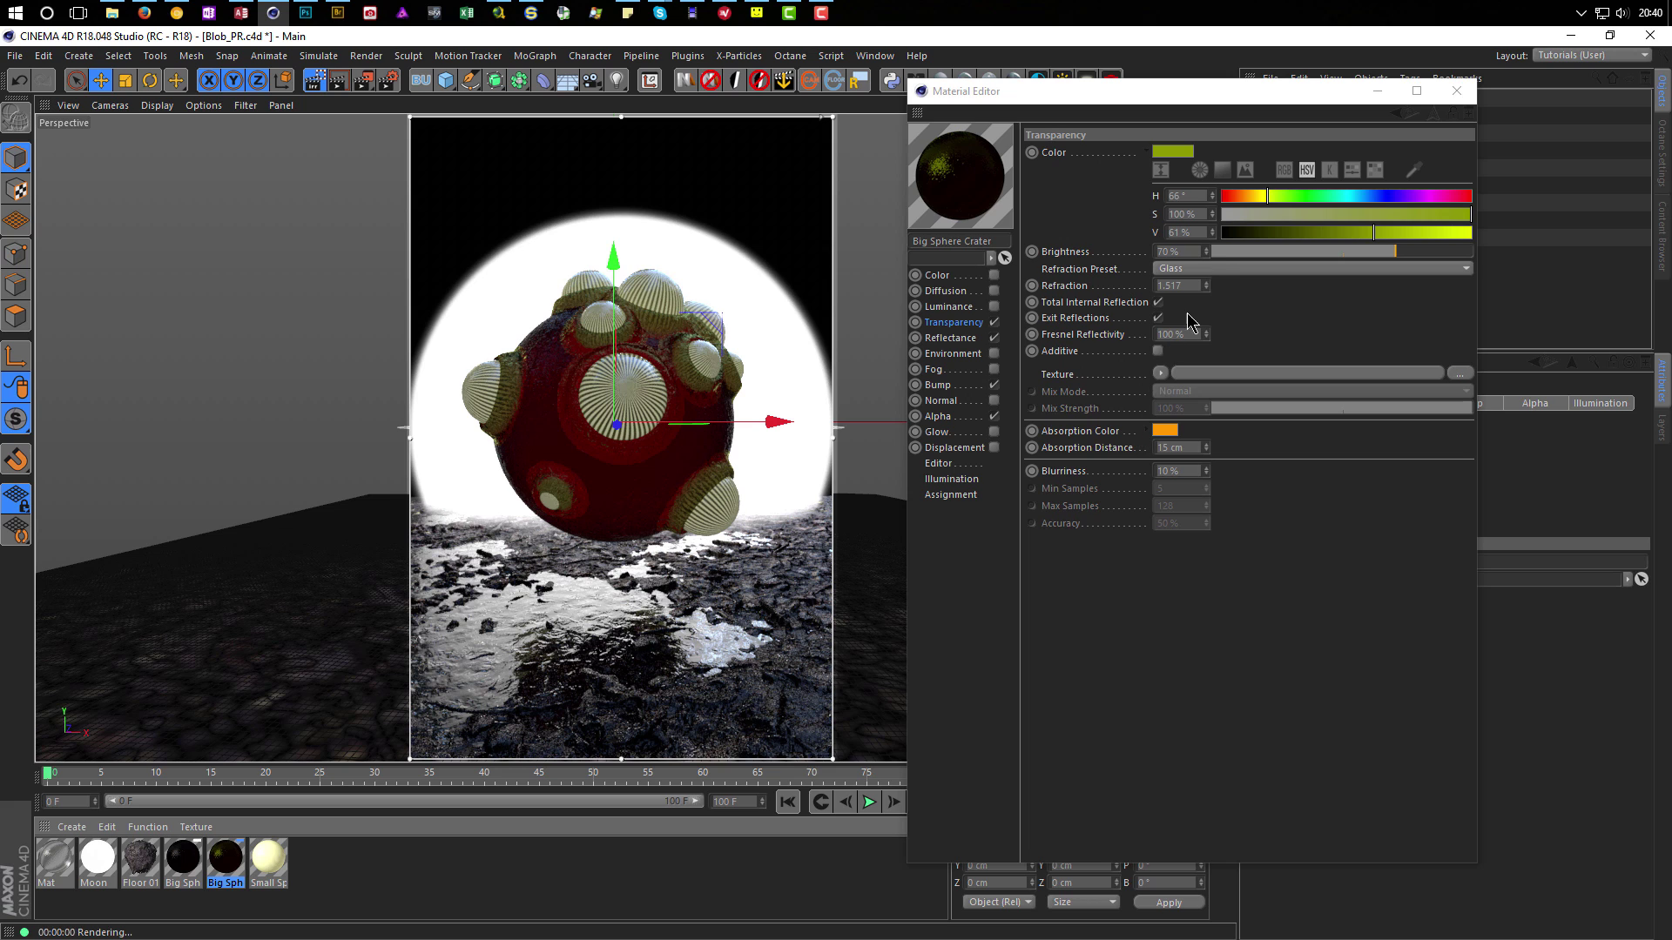
{"action": "left_click", "coordinate": [1195, 251]}
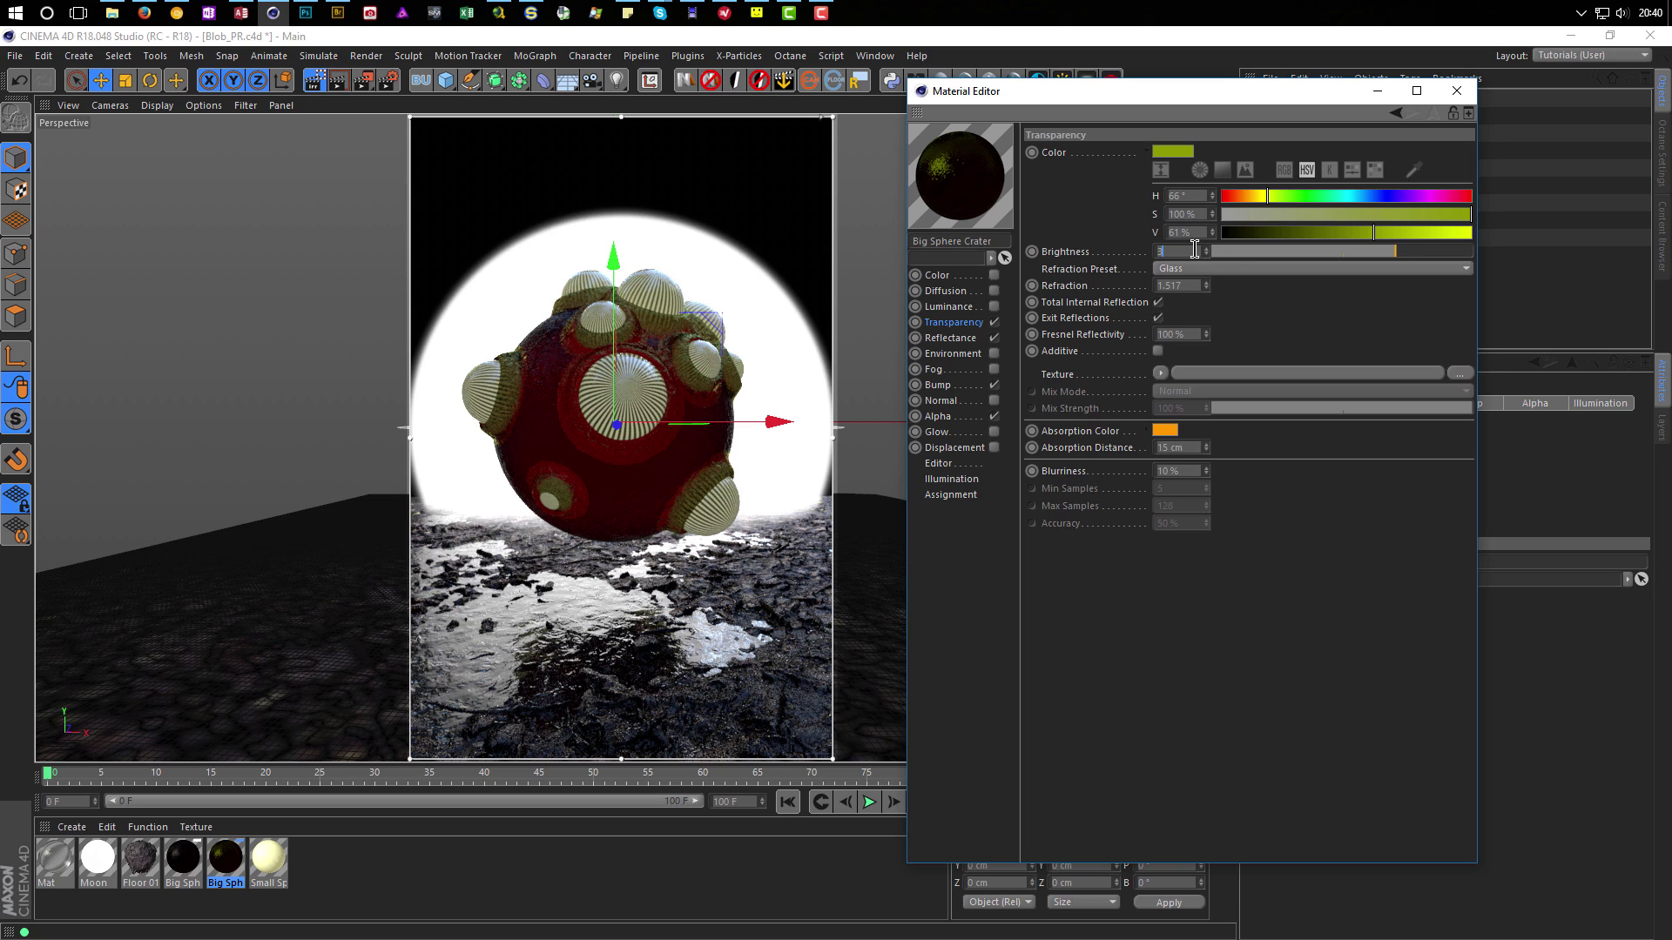
{"action": "type", "text": "30"}
{"action": "key", "text": "Return"}
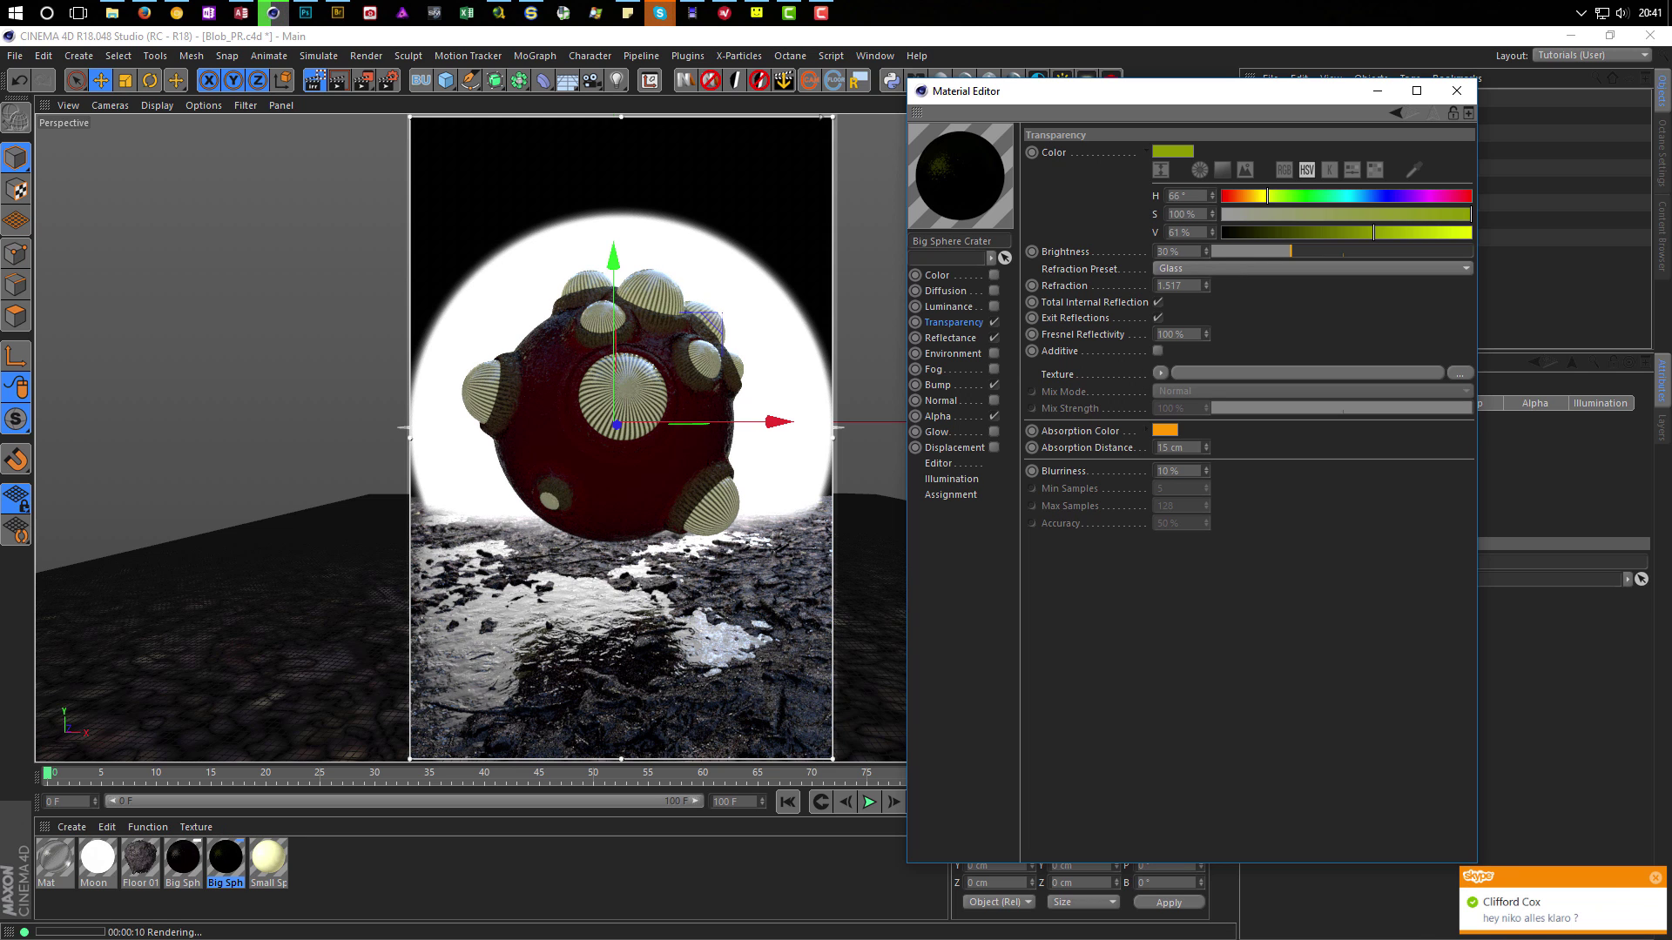
{"action": "left_click", "coordinate": [1655, 879]}
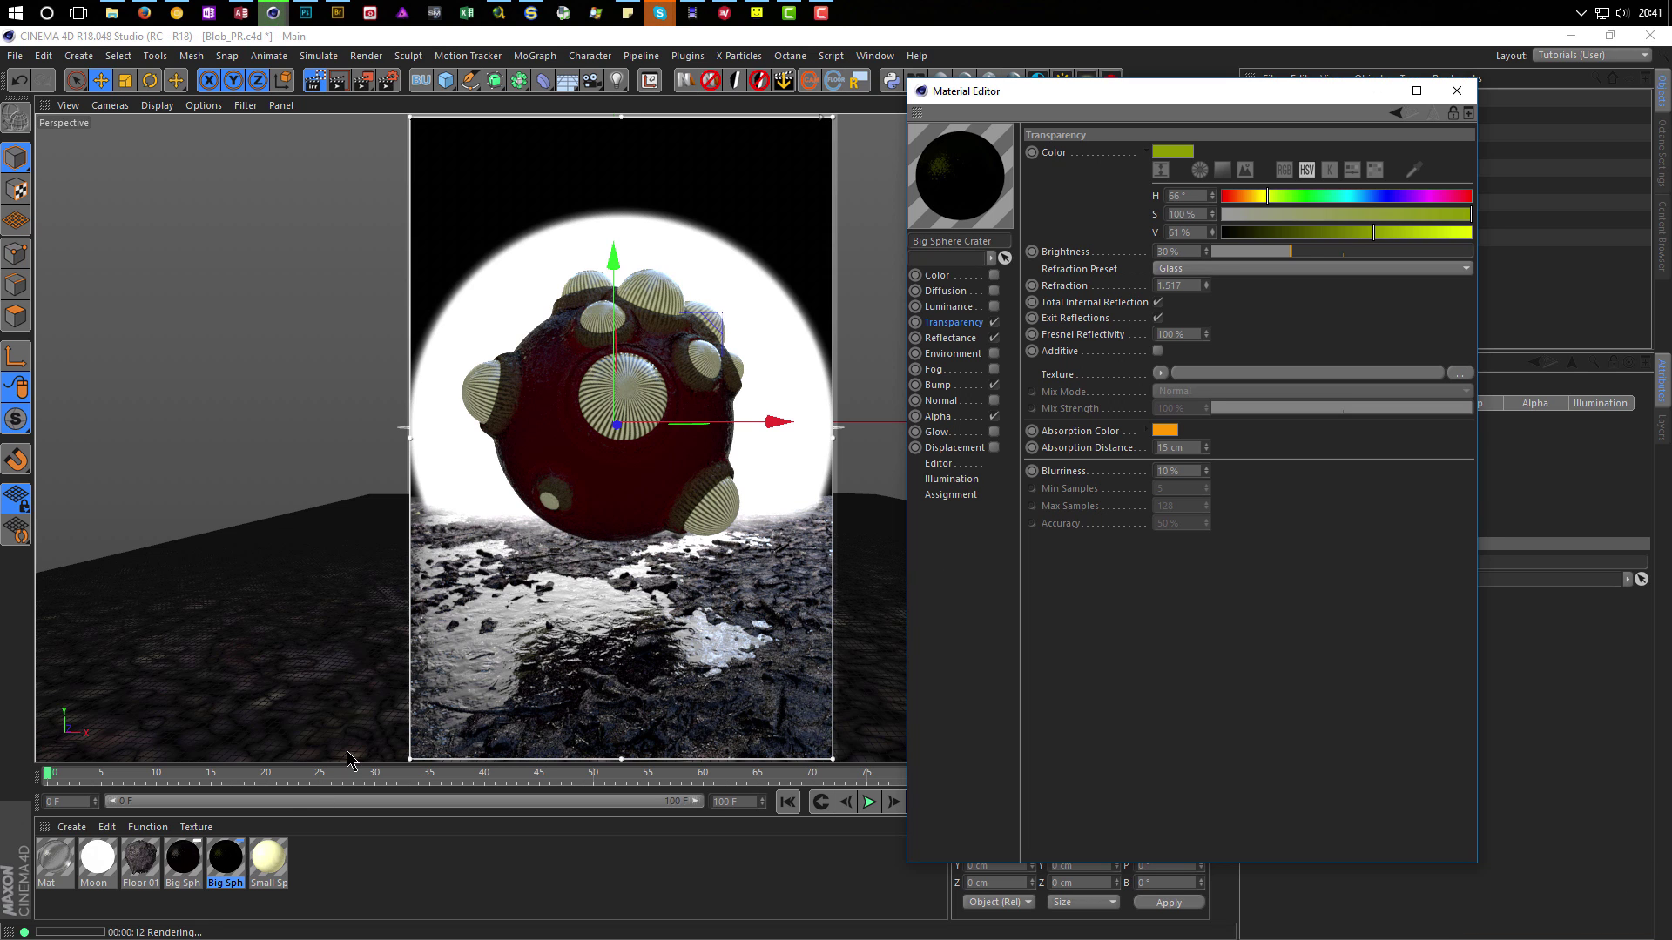
{"action": "left_click", "coordinate": [1090, 93]}
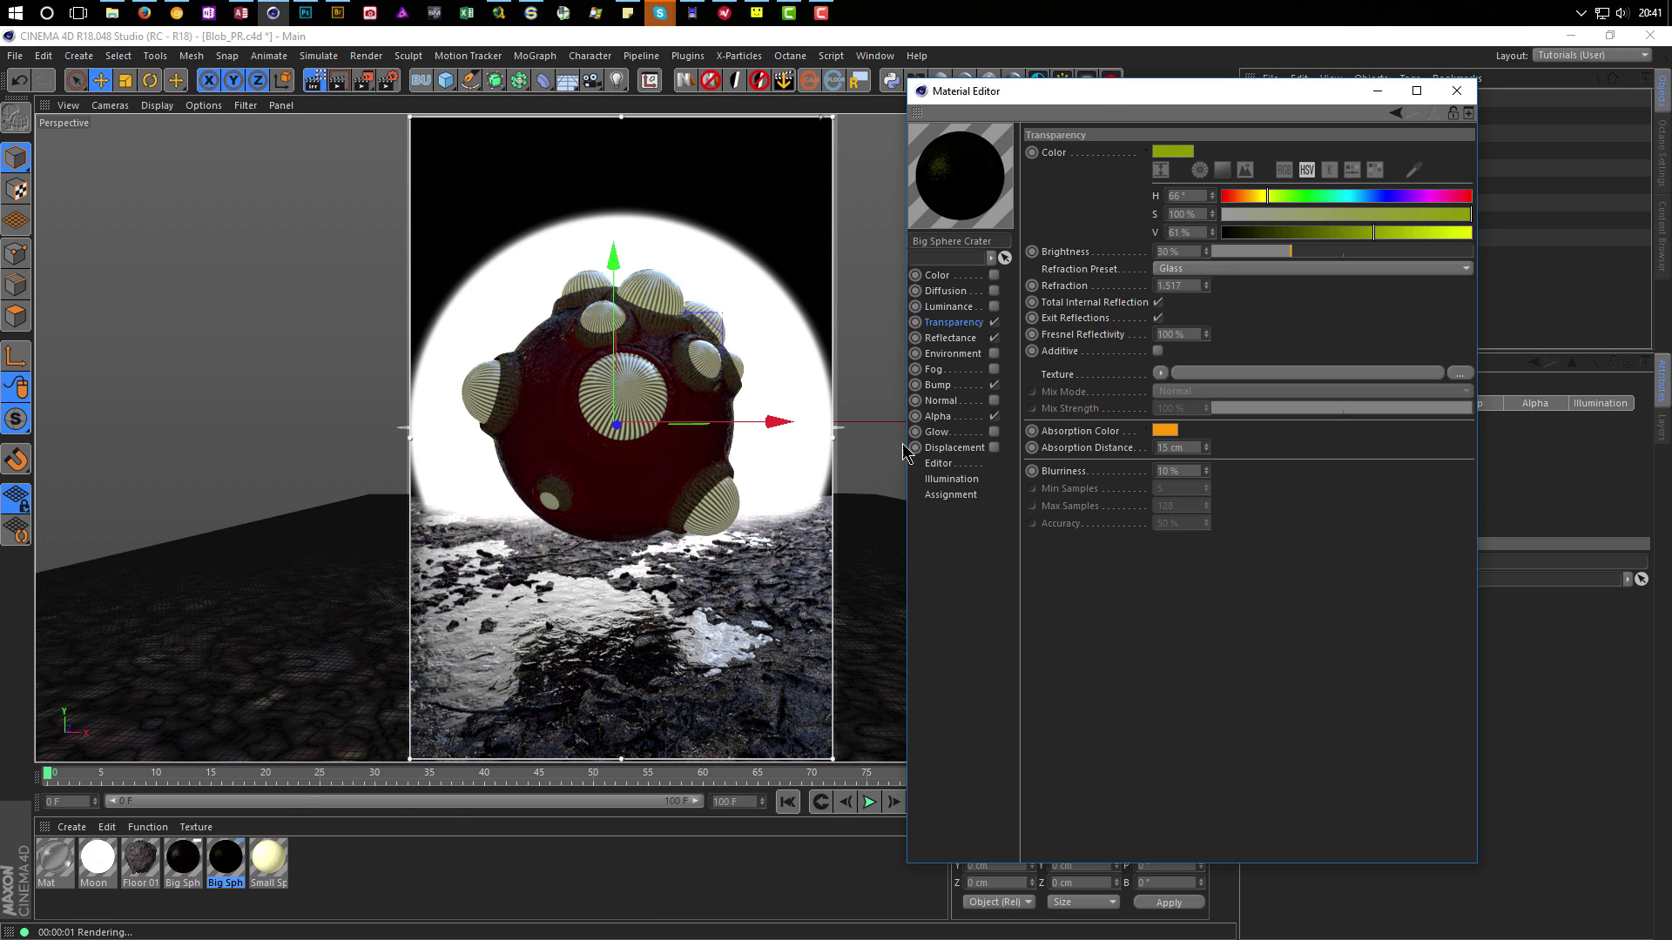
Raise the Big Sphere material's transparency brightness to 40%.
{"action": "left_click", "coordinate": [183, 858]}
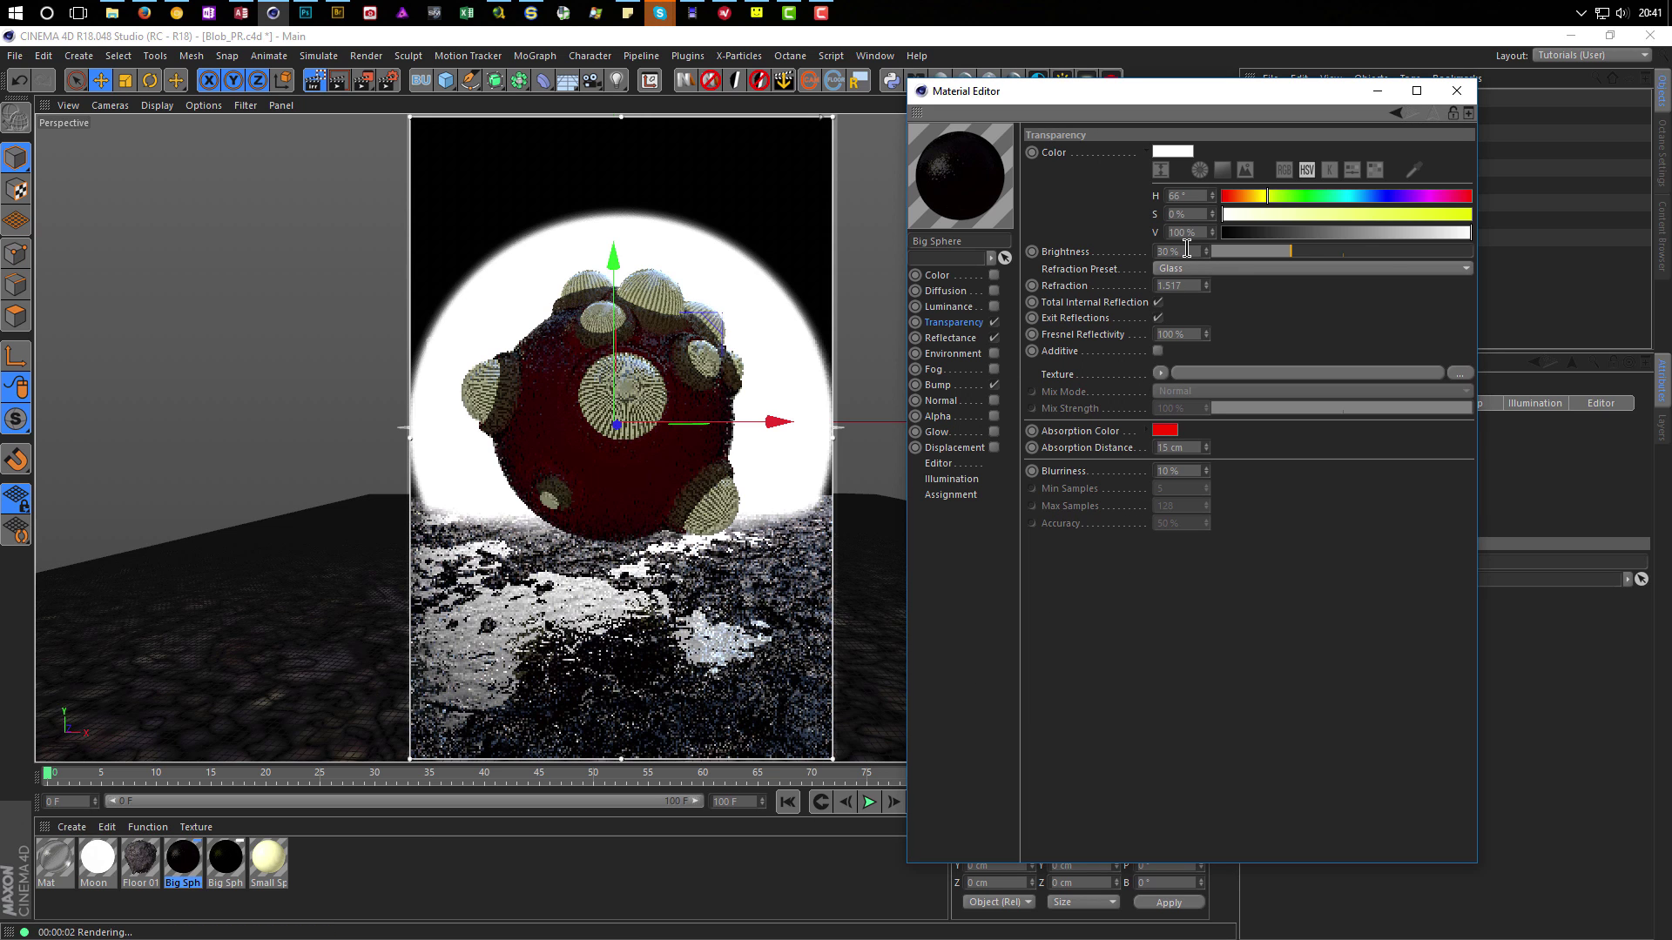
{"action": "double_click", "coordinate": [1176, 250]}
{"action": "type", "text": "40"}
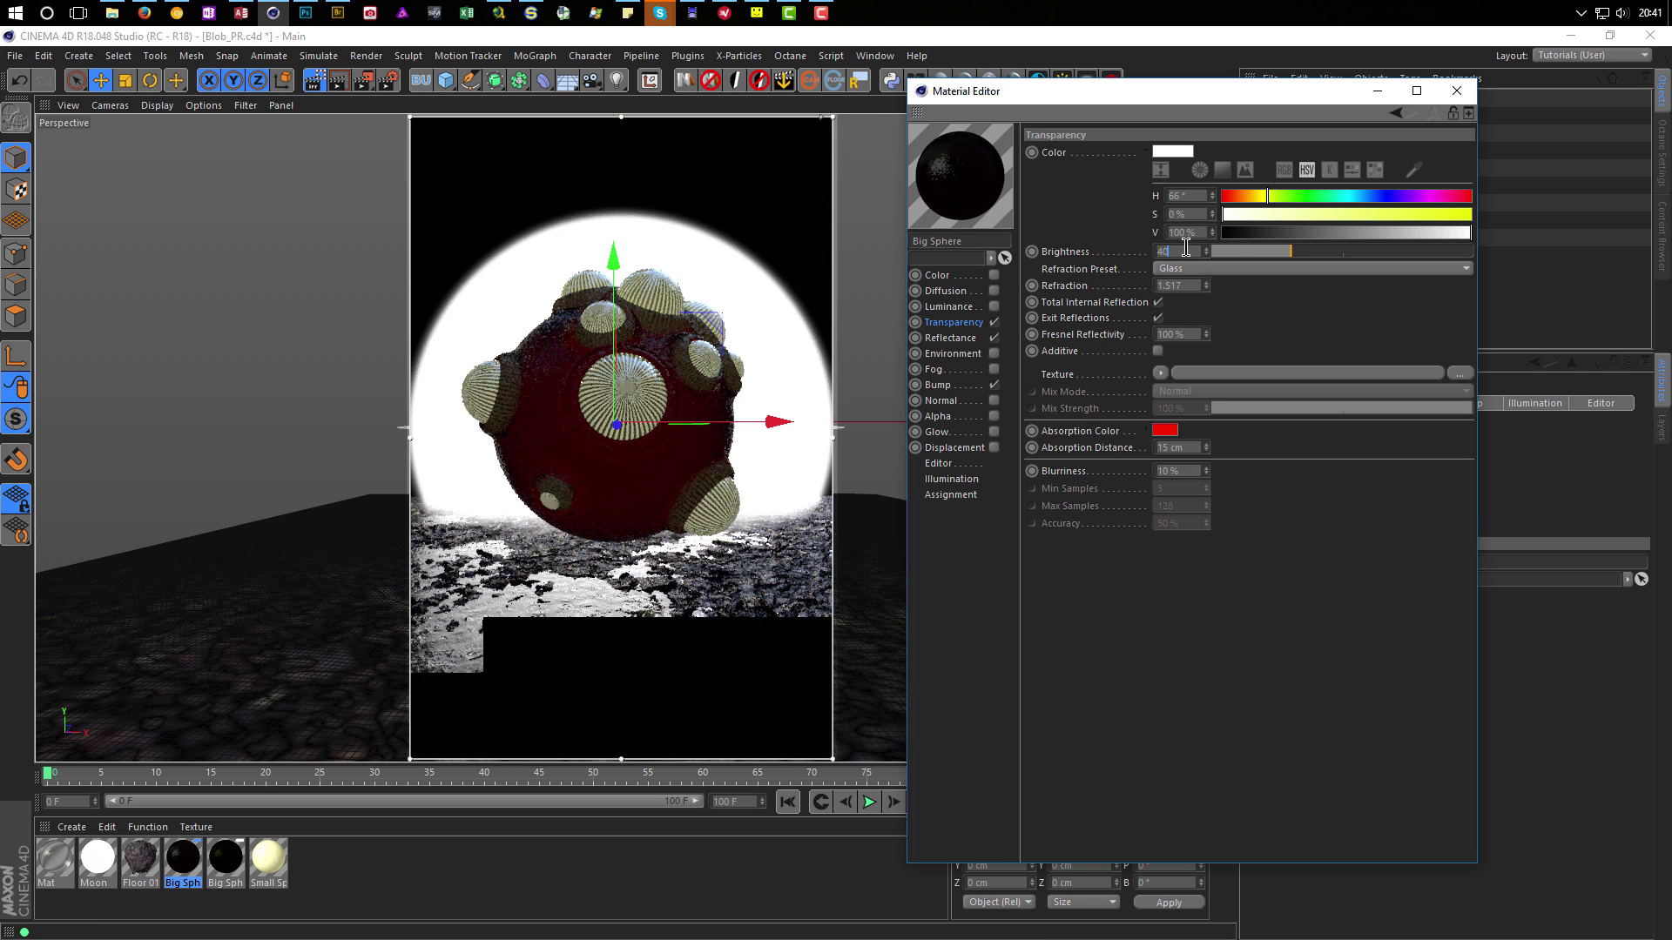
{"action": "key", "text": "Return"}
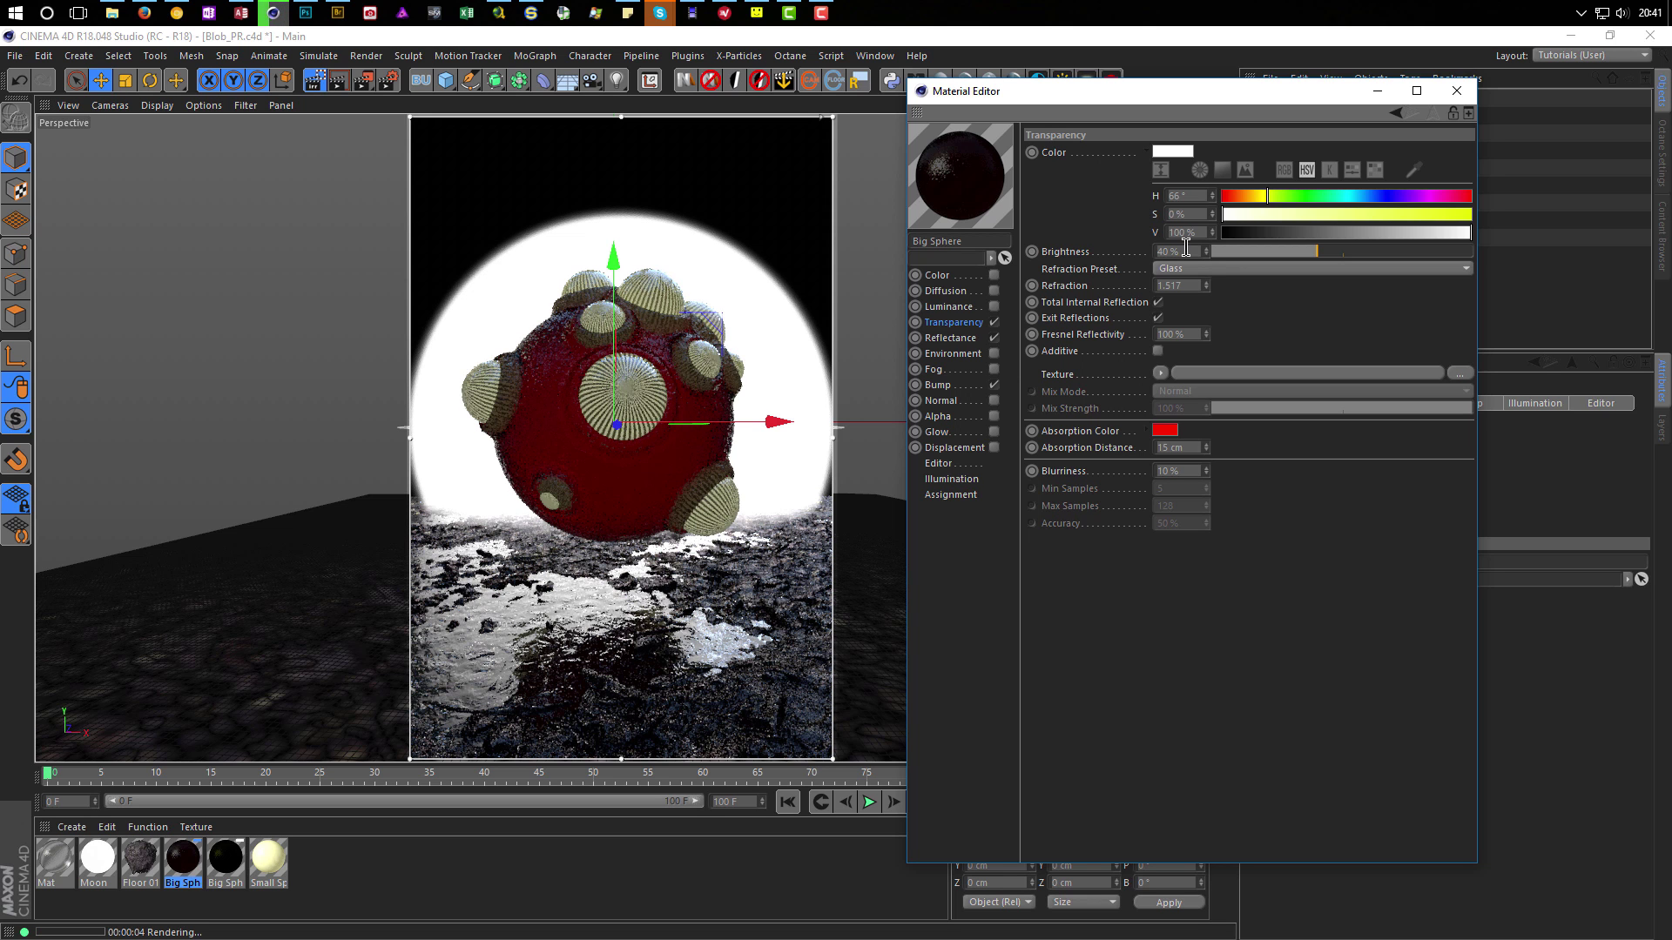
Inspect the Big Sphere Crater texture tag on the Big Sphere and toggle its Mix Textures option off and on again.
{"action": "left_click_drag", "start_coordinate": [1266, 90], "coordinate": [1274, 311]}
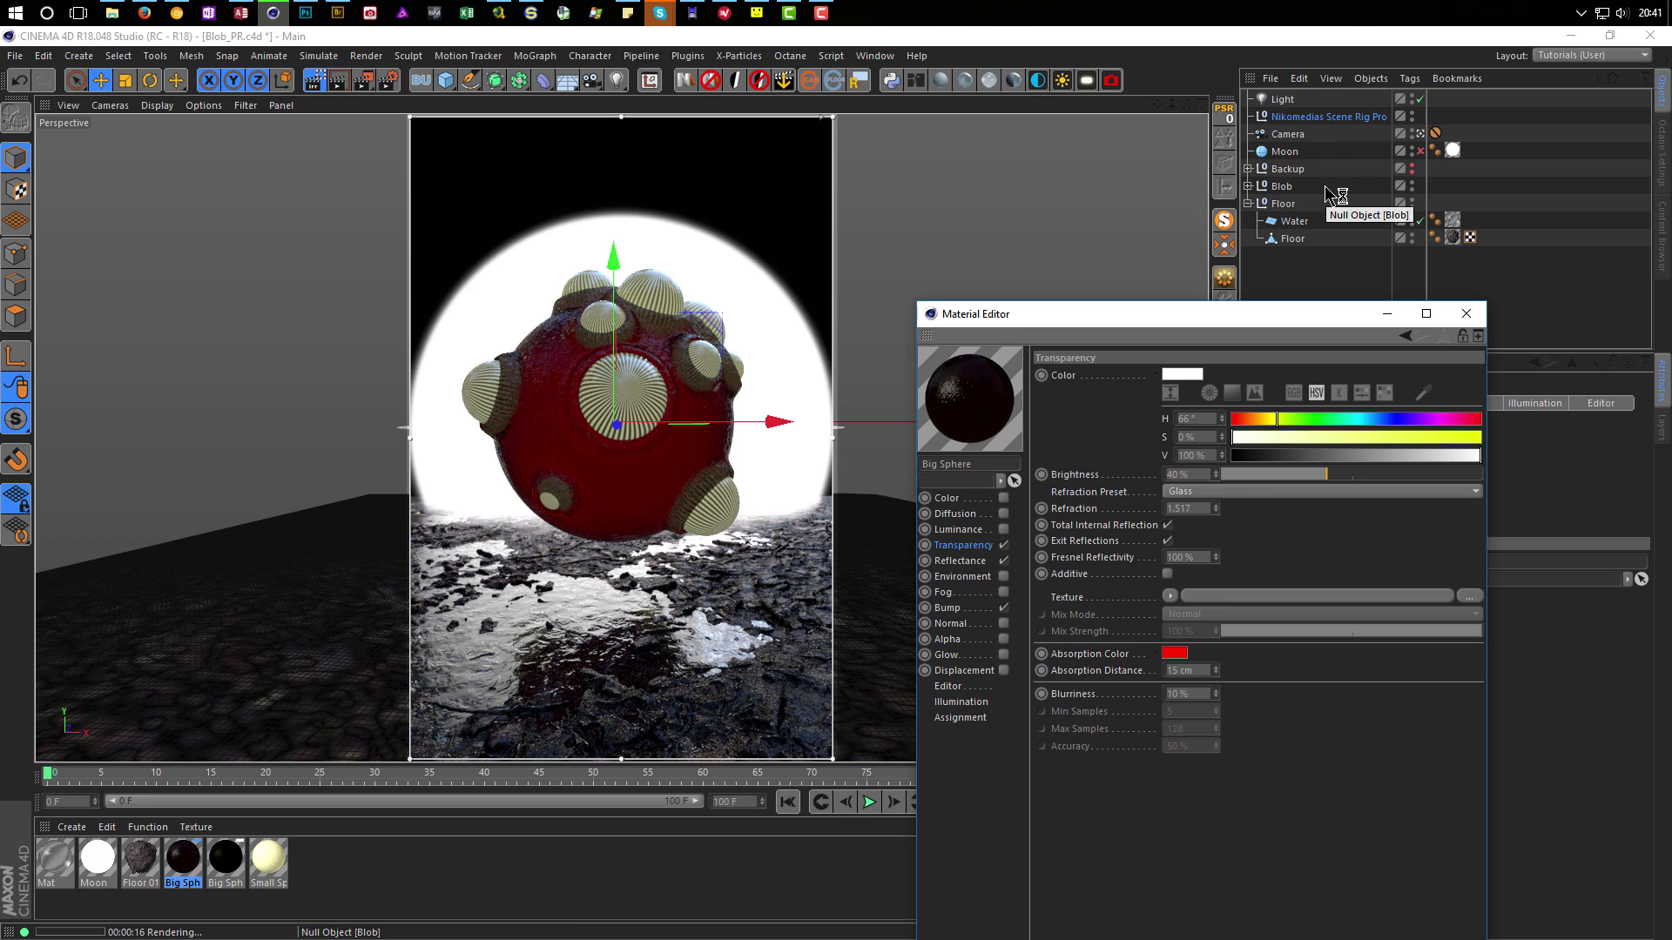
{"action": "left_click", "coordinate": [1248, 186]}
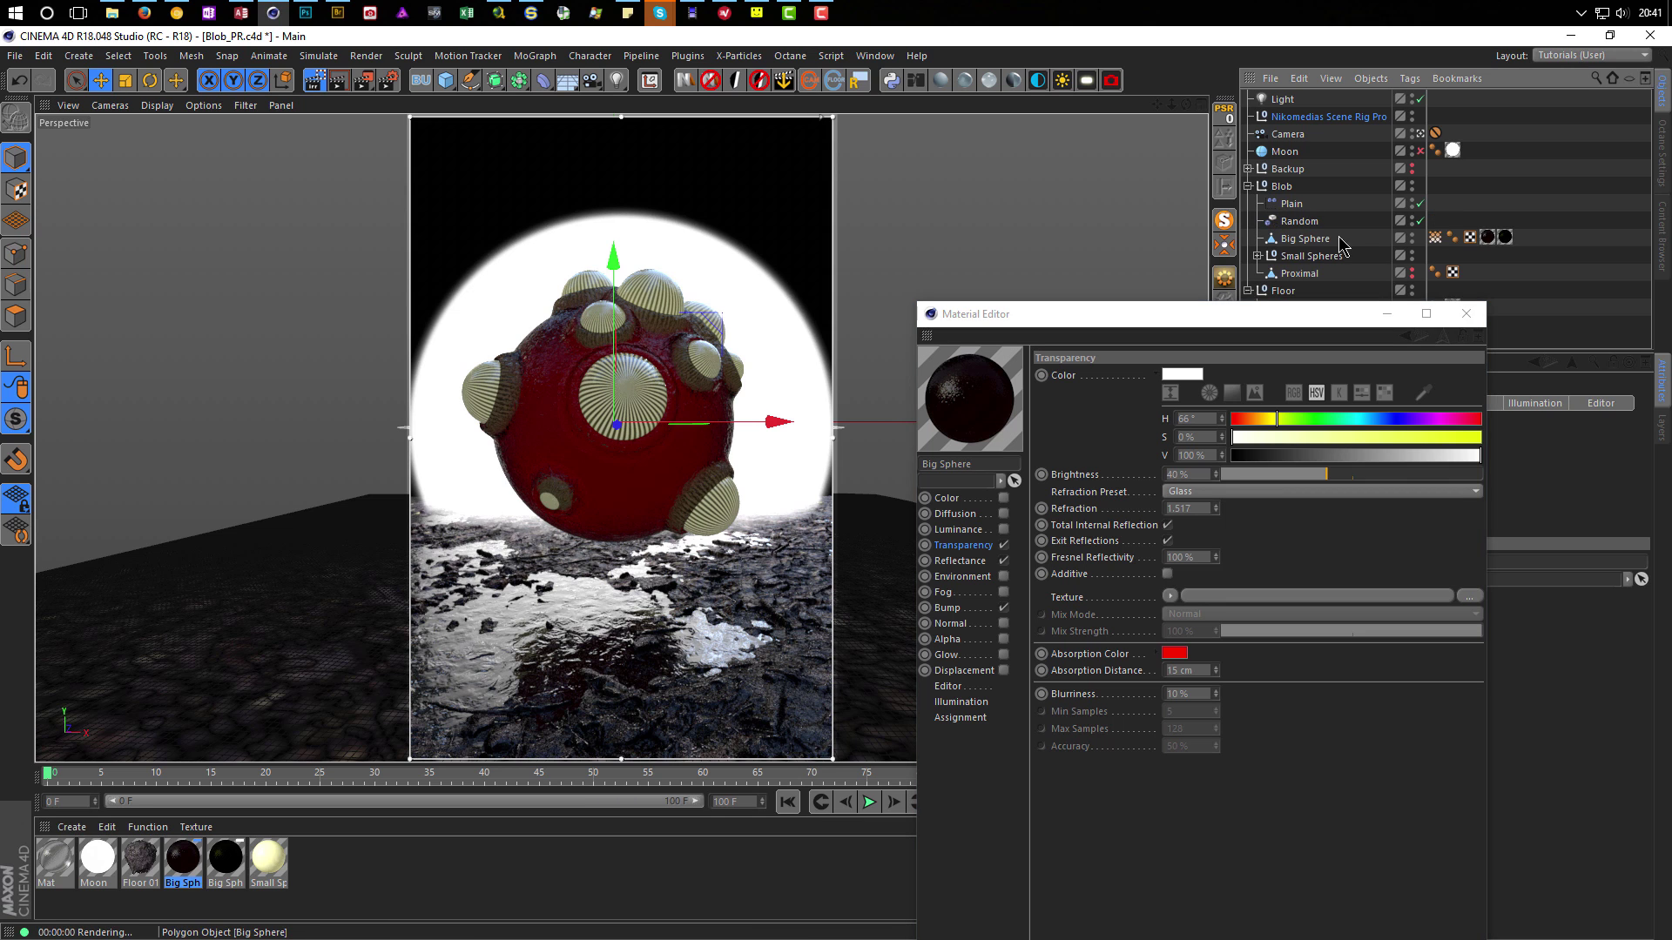
{"action": "left_click", "coordinate": [1504, 237]}
{"action": "left_click_drag", "start_coordinate": [1313, 315], "coordinate": [1305, 582]}
{"action": "left_click", "coordinate": [1506, 237]}
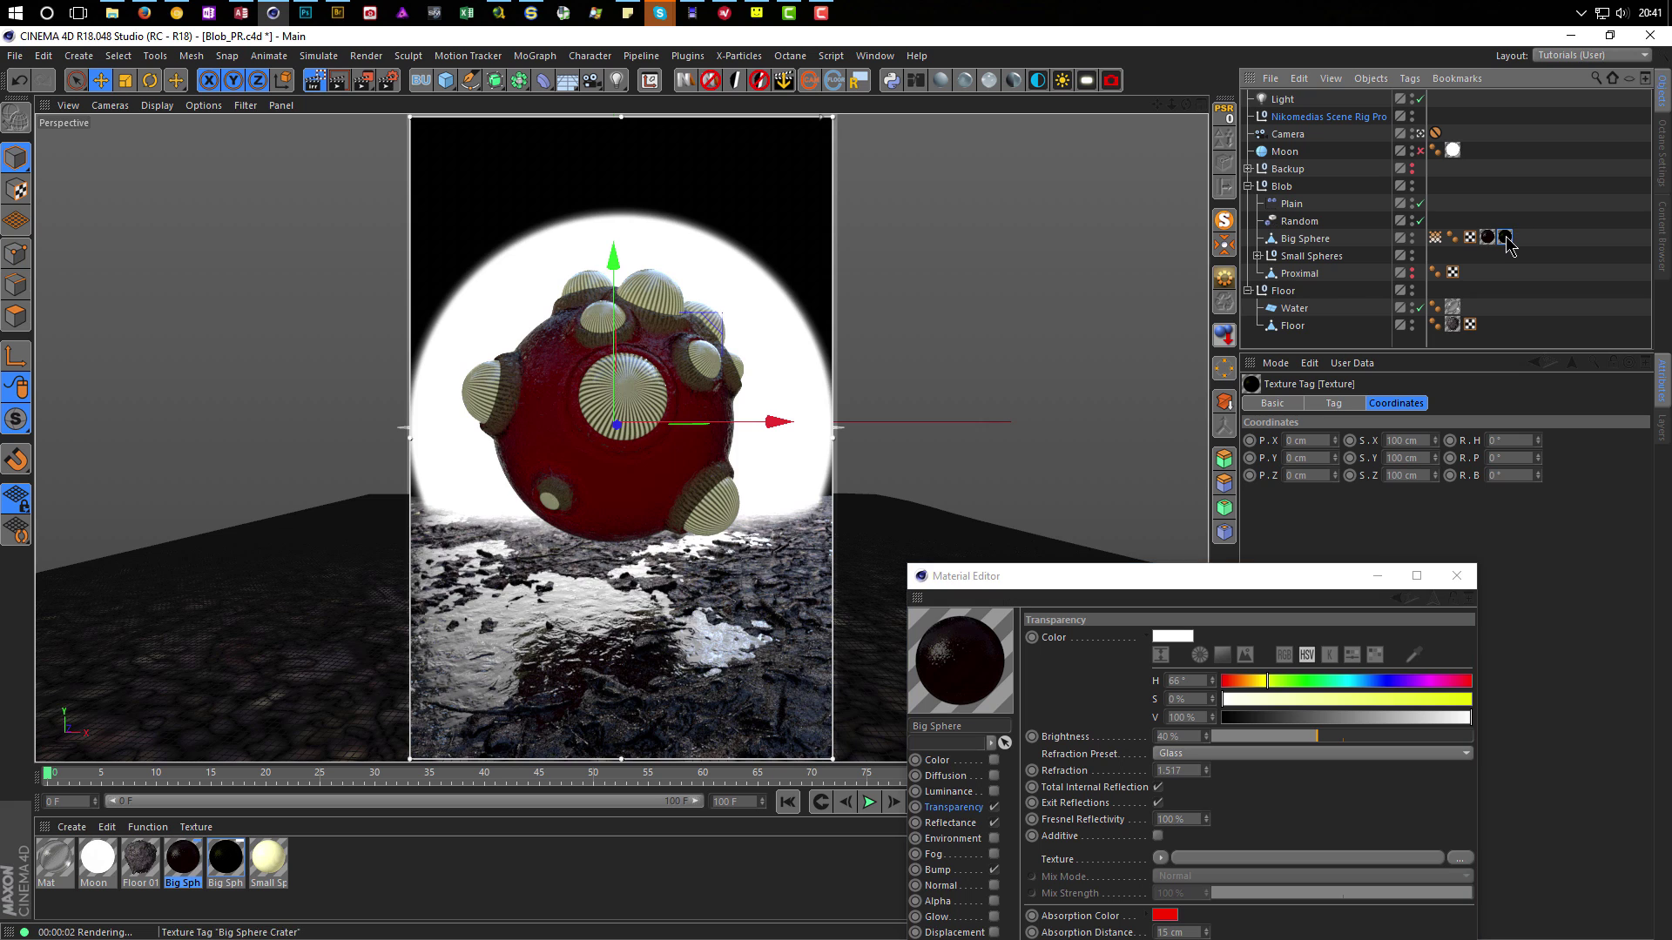
{"action": "left_click", "coordinate": [1339, 405]}
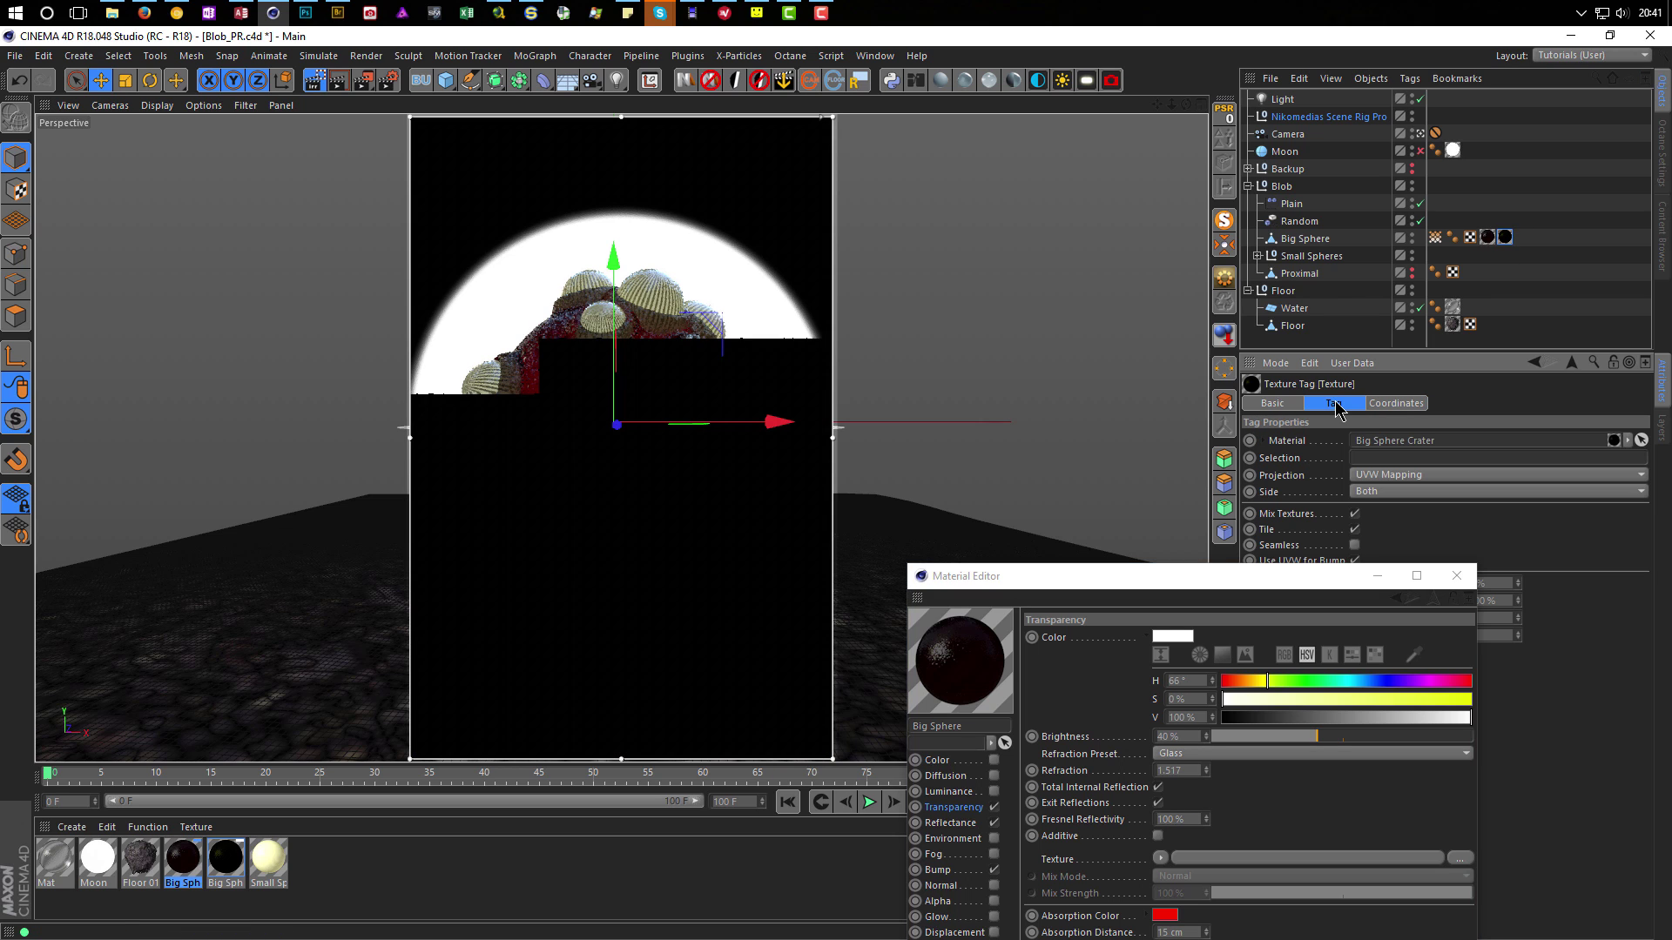
{"action": "left_click", "coordinate": [1508, 239]}
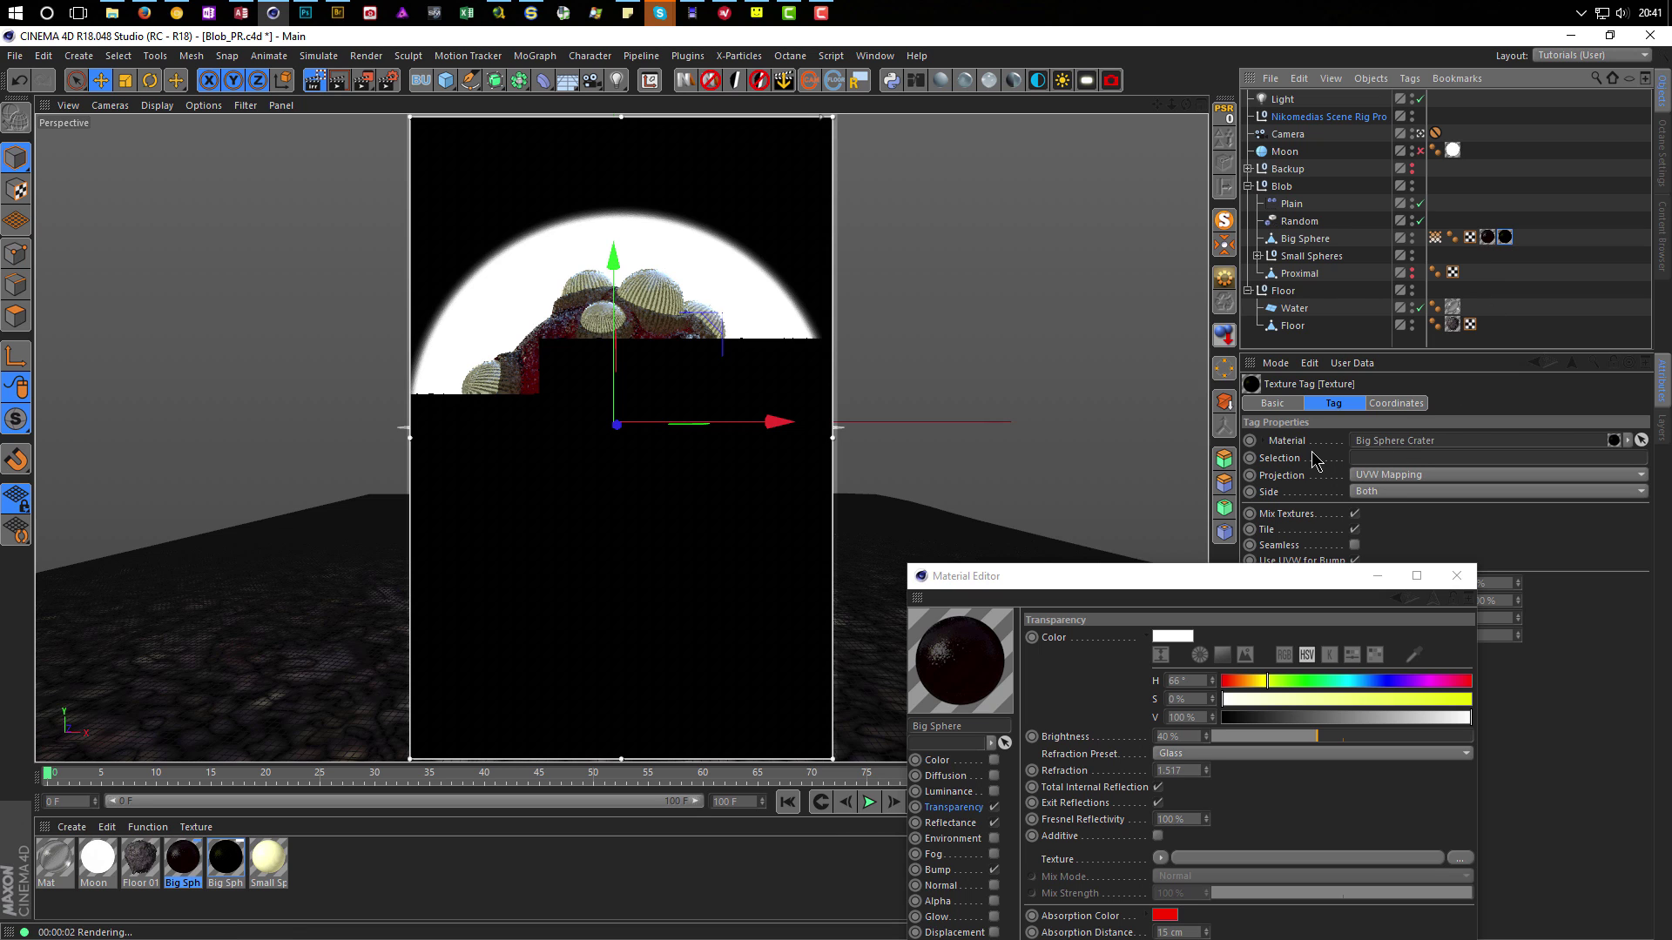
{"action": "left_click", "coordinate": [1381, 456]}
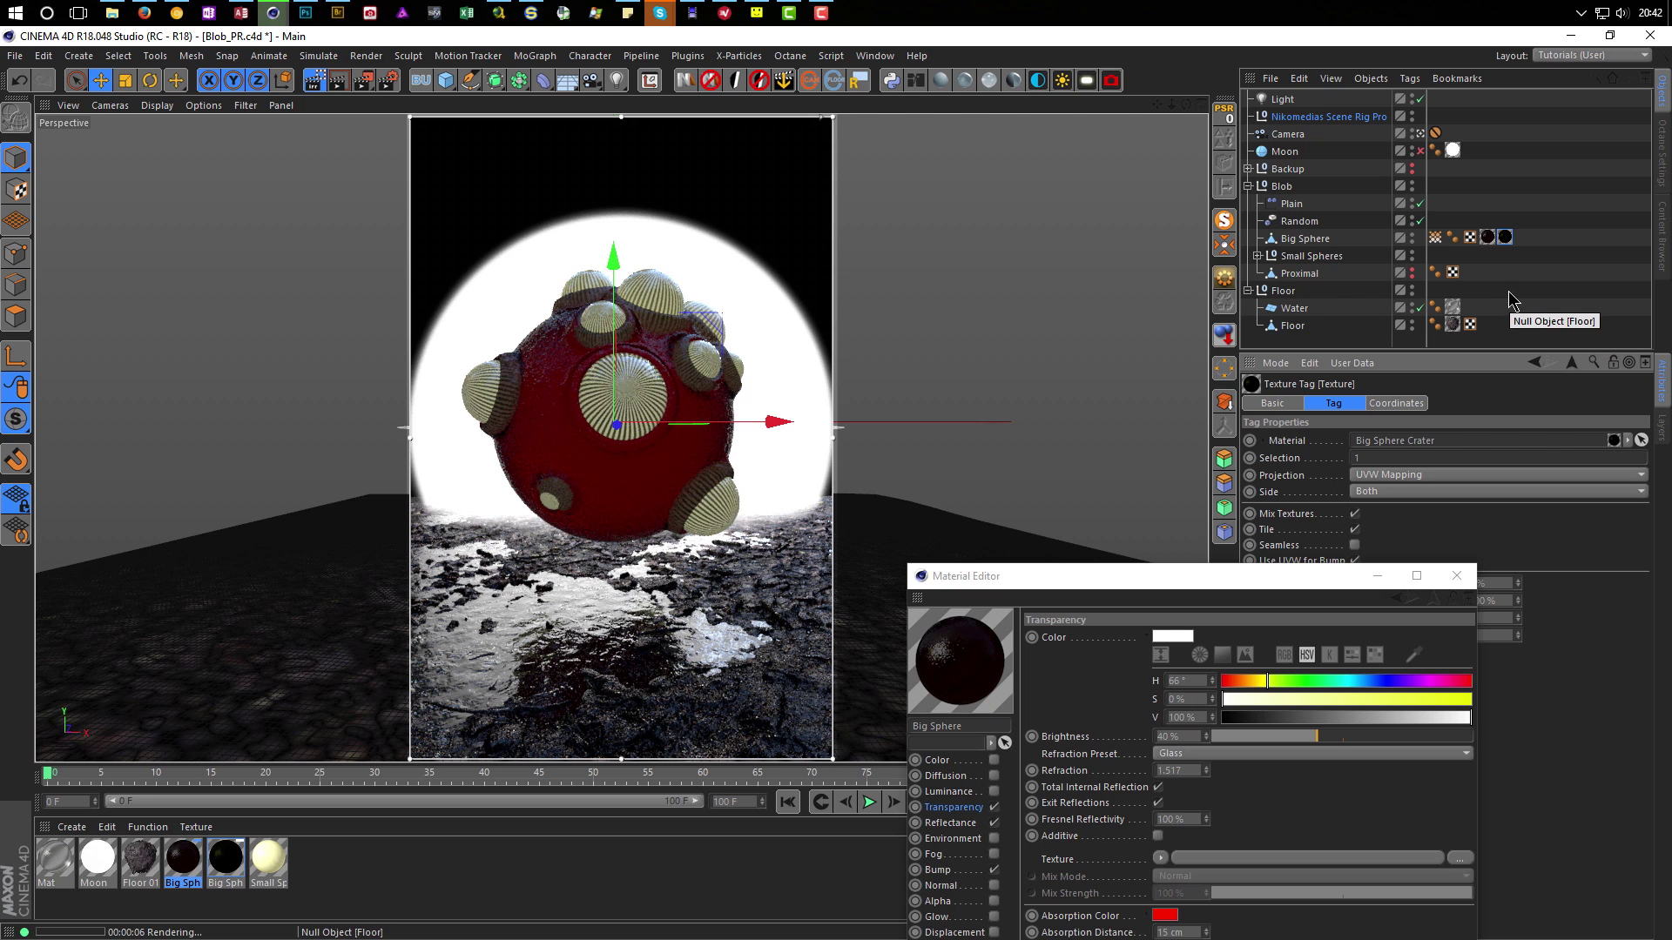
{"action": "left_click", "coordinate": [1354, 514]}
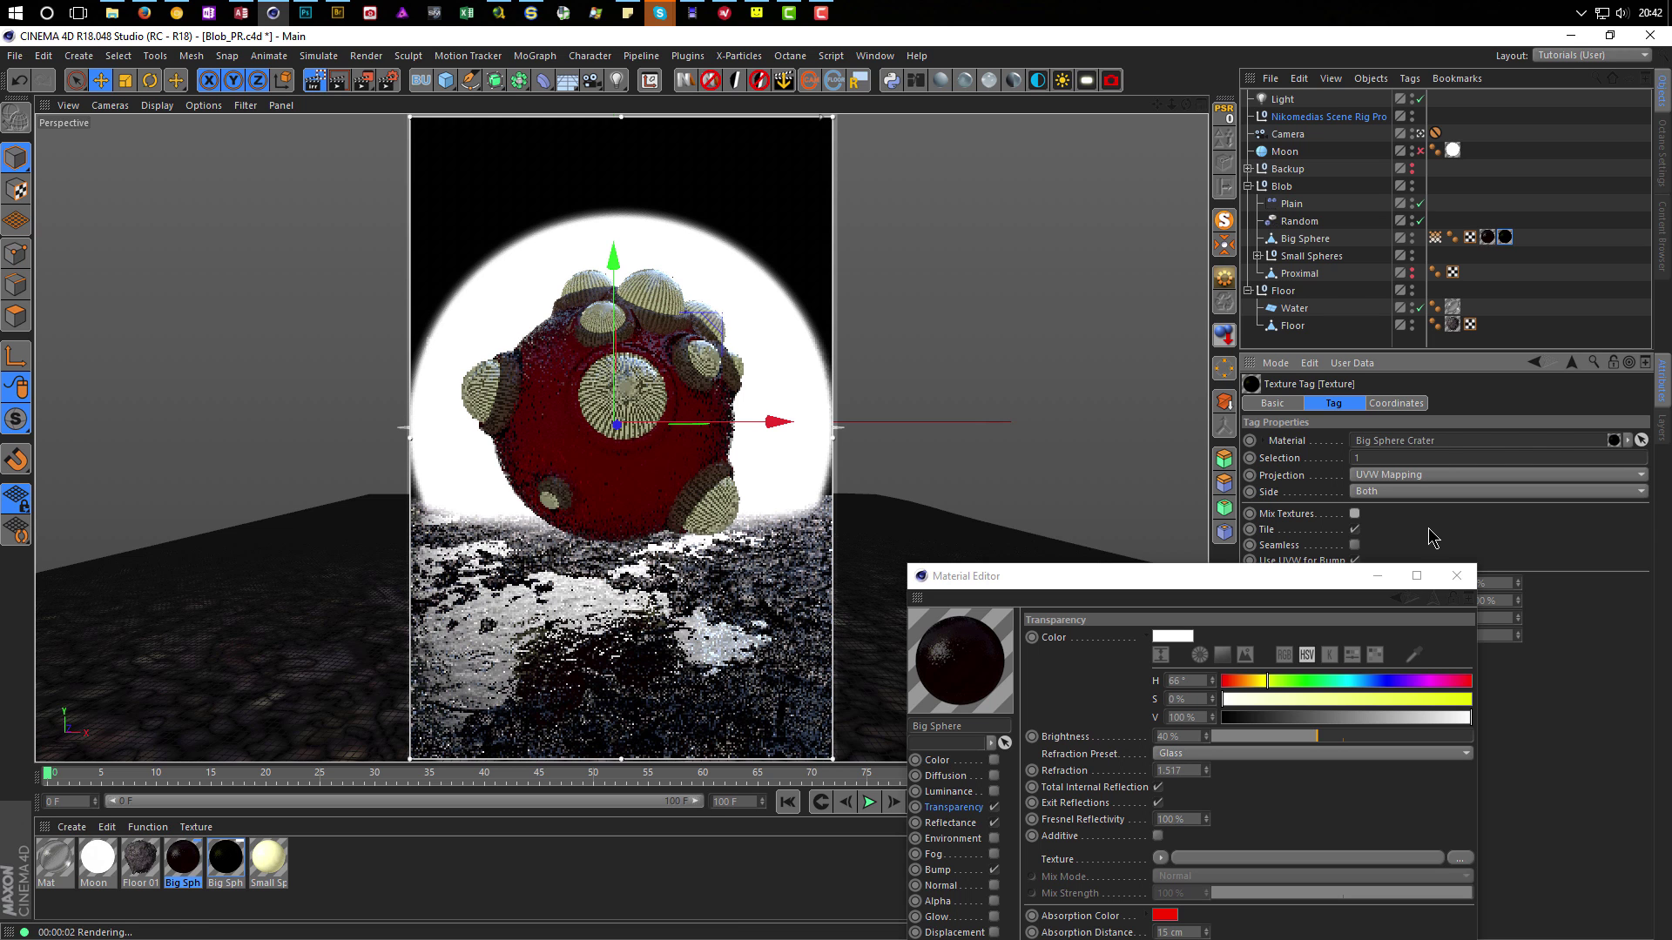
{"action": "left_click", "coordinate": [1354, 514]}
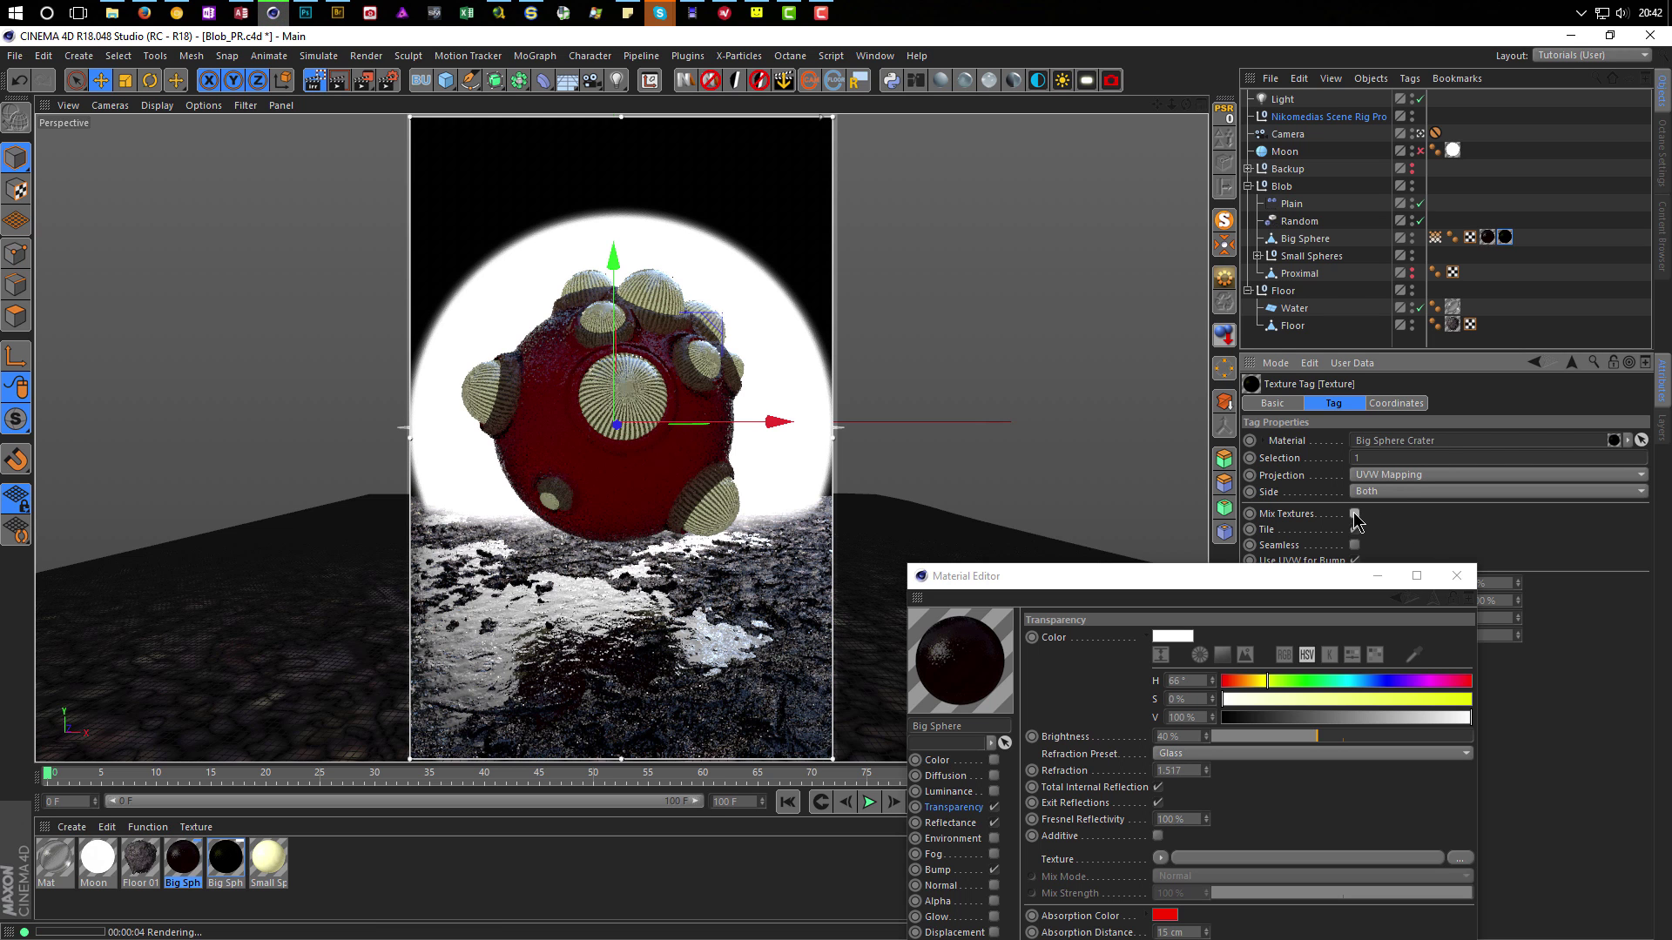
Shorten the Big Sphere material's transparency Absorption Distance to 5 cm.
{"action": "left_click_drag", "start_coordinate": [1159, 578], "coordinate": [1179, 253]}
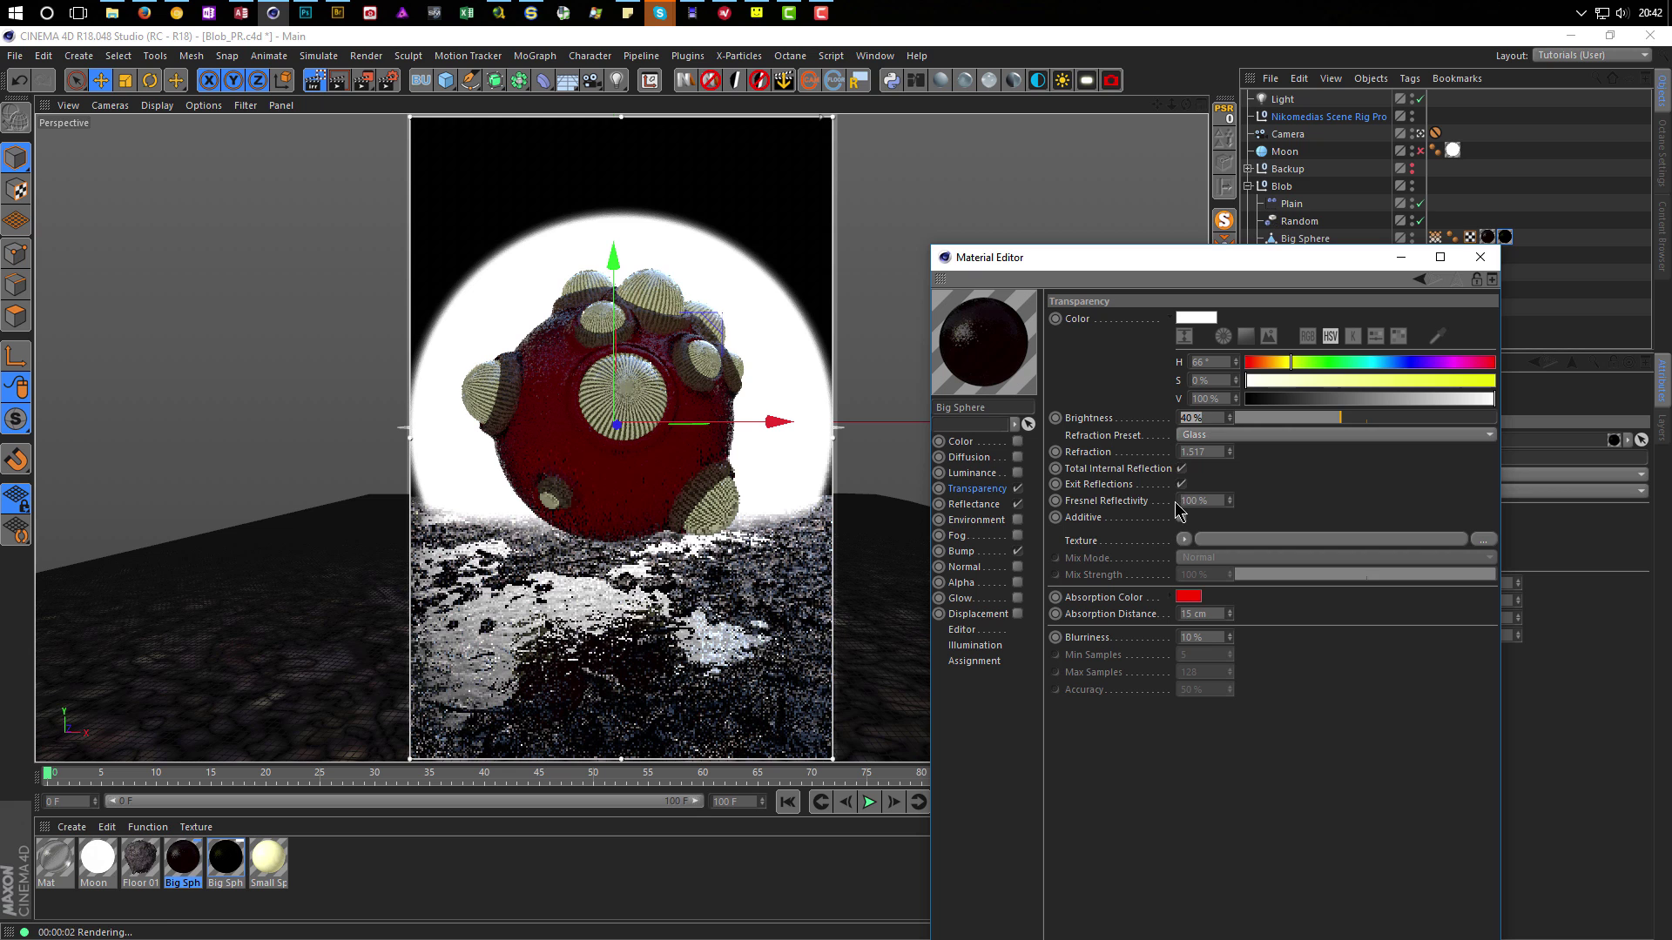
{"action": "left_click", "coordinate": [1193, 613]}
{"action": "type", "text": "5"}
{"action": "key", "text": "Return"}
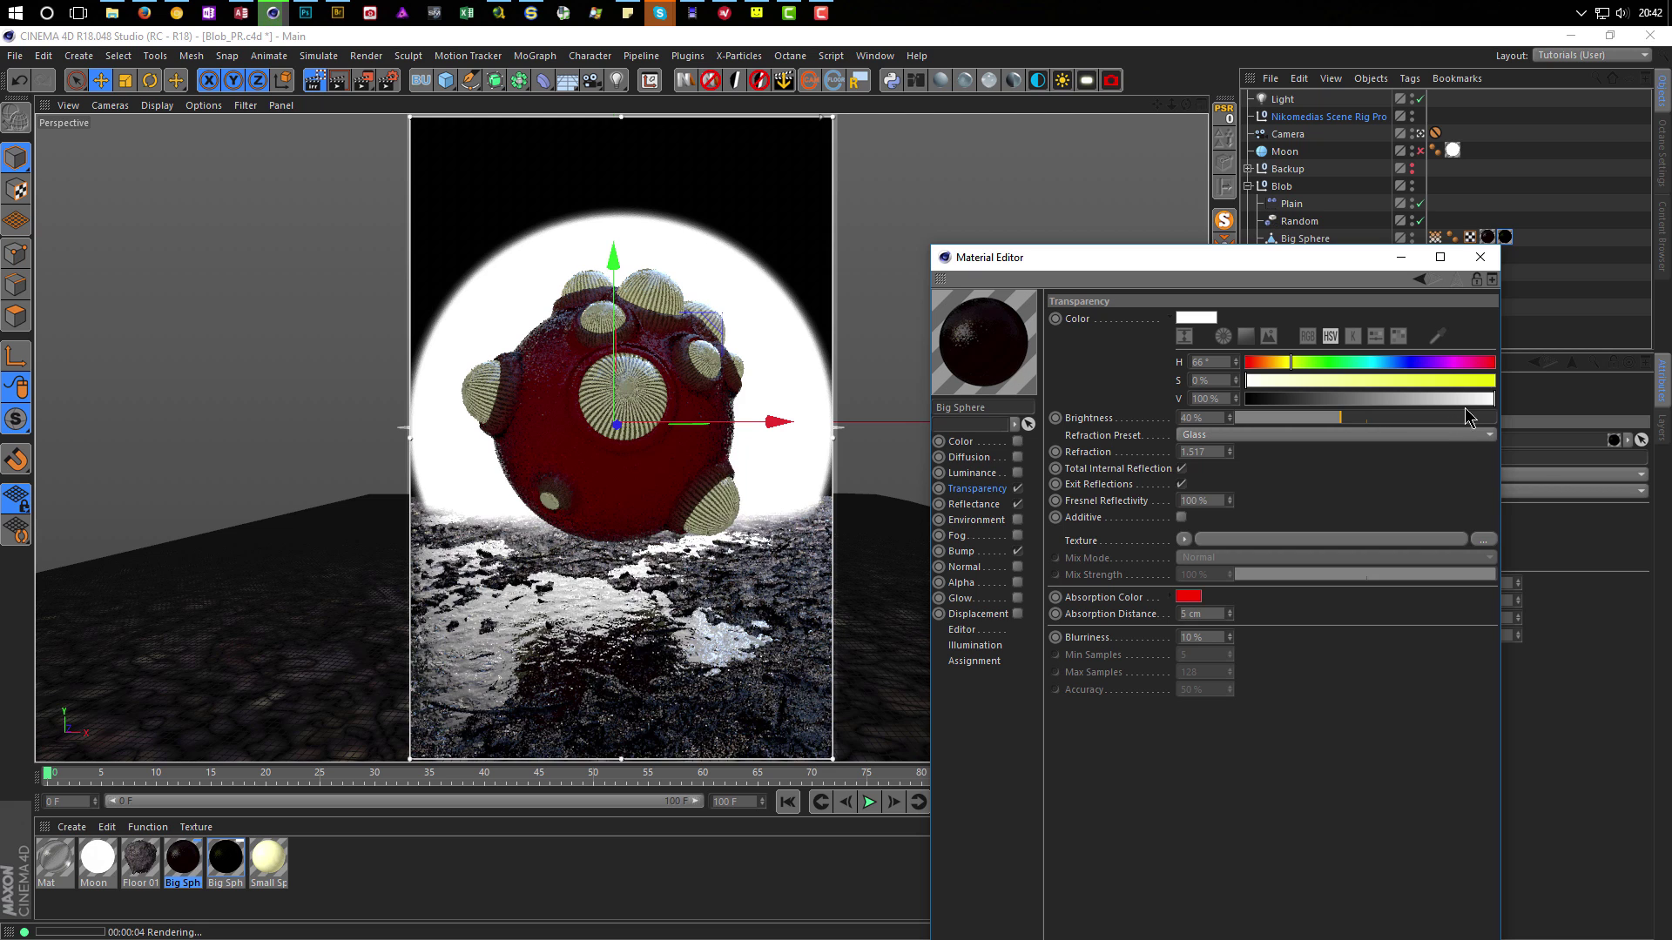
Darken the Big Sphere material's transparency color slightly to a value (V) of 91%.
{"action": "left_click_drag", "start_coordinate": [1462, 400], "coordinate": [1447, 399]}
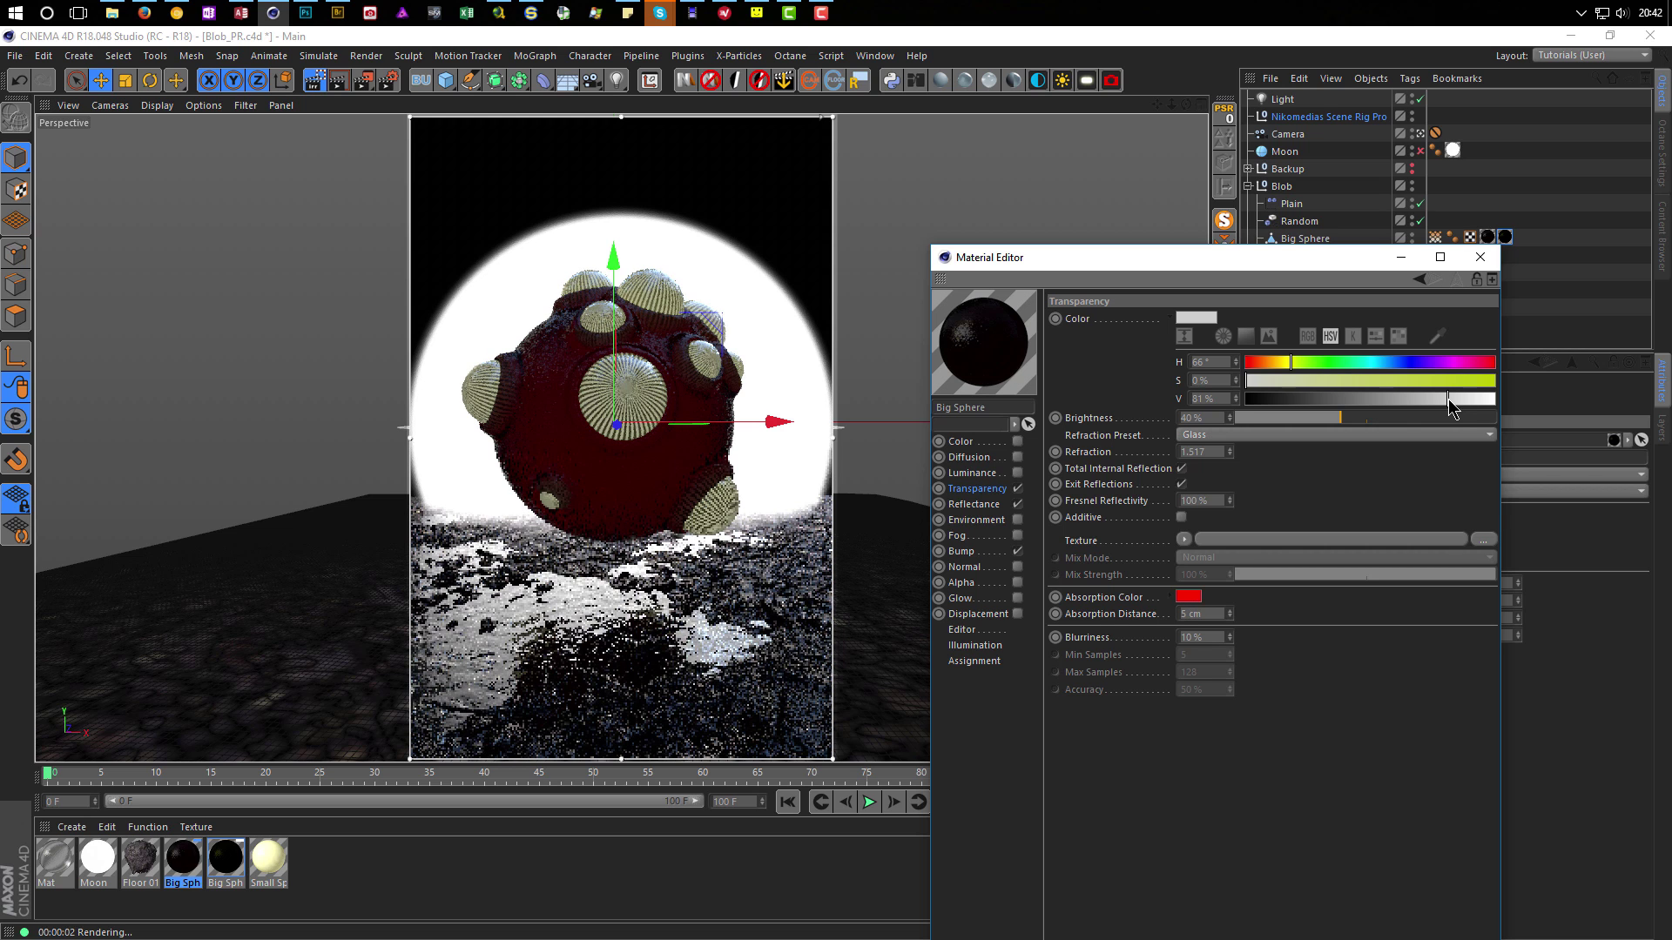
{"action": "left_click_drag", "start_coordinate": [1448, 399], "coordinate": [1454, 397]}
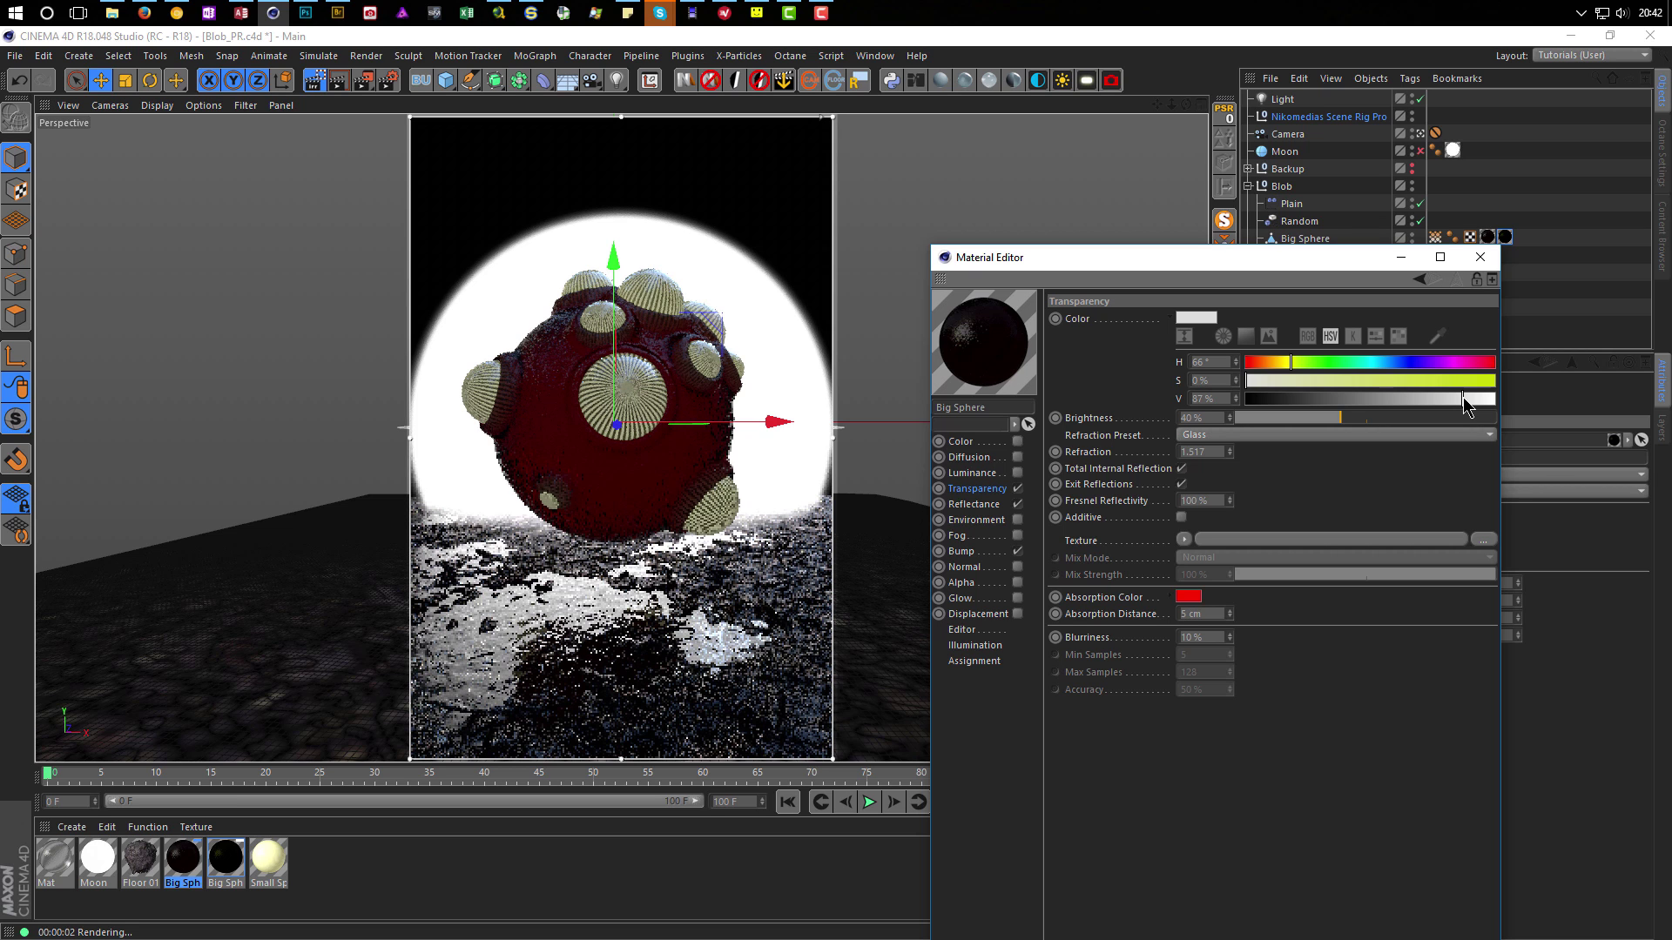
{"action": "left_click_drag", "start_coordinate": [1473, 407], "coordinate": [1478, 410]}
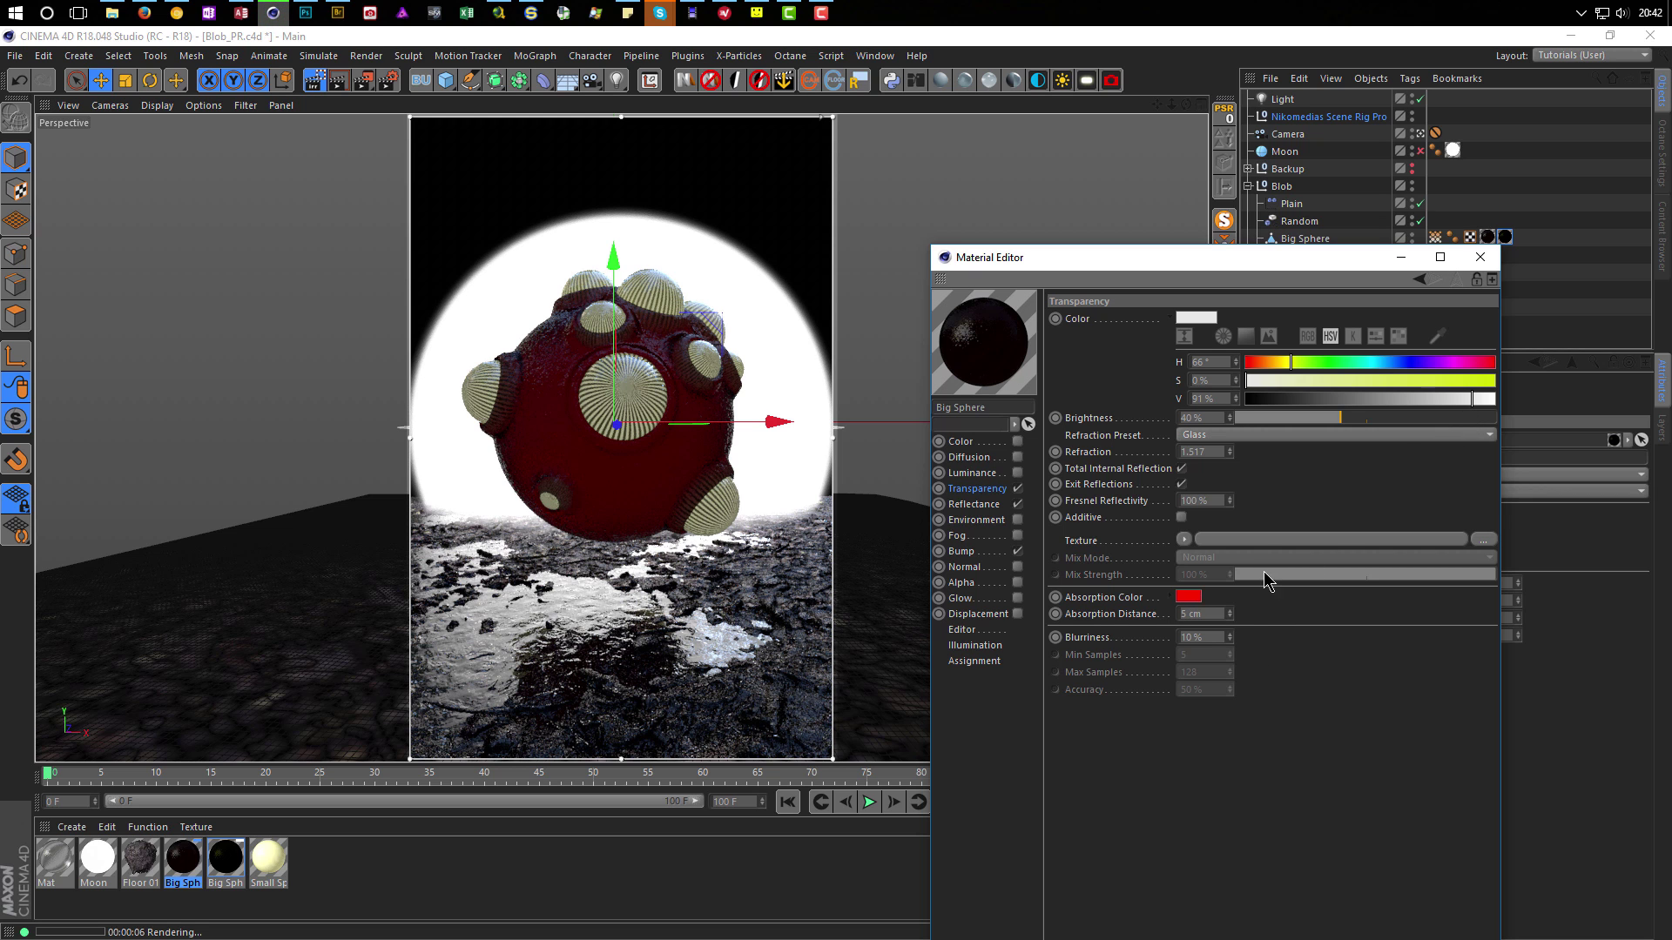
Change the Big Sphere Crater material's absorption color to red (H 0°, S 100%, V 88%) and its transparency color hue to 0°.
{"action": "left_click_drag", "start_coordinate": [1254, 258], "coordinate": [1237, 564]}
{"action": "left_click", "coordinate": [1291, 459]}
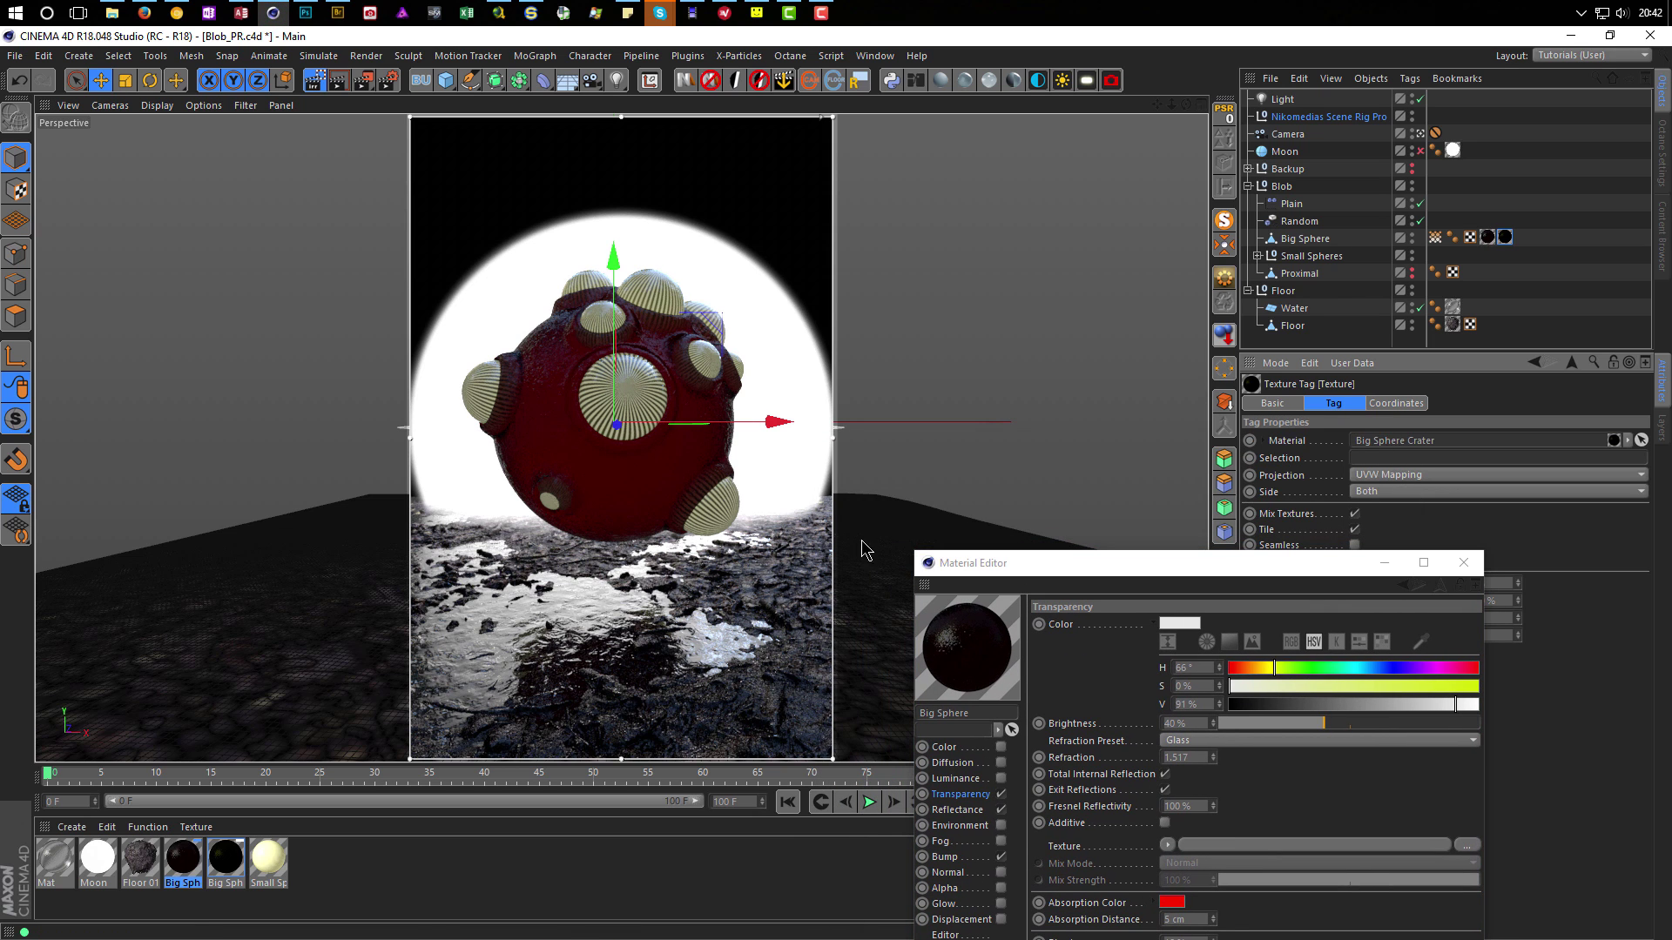
{"action": "left_click", "coordinate": [226, 864]}
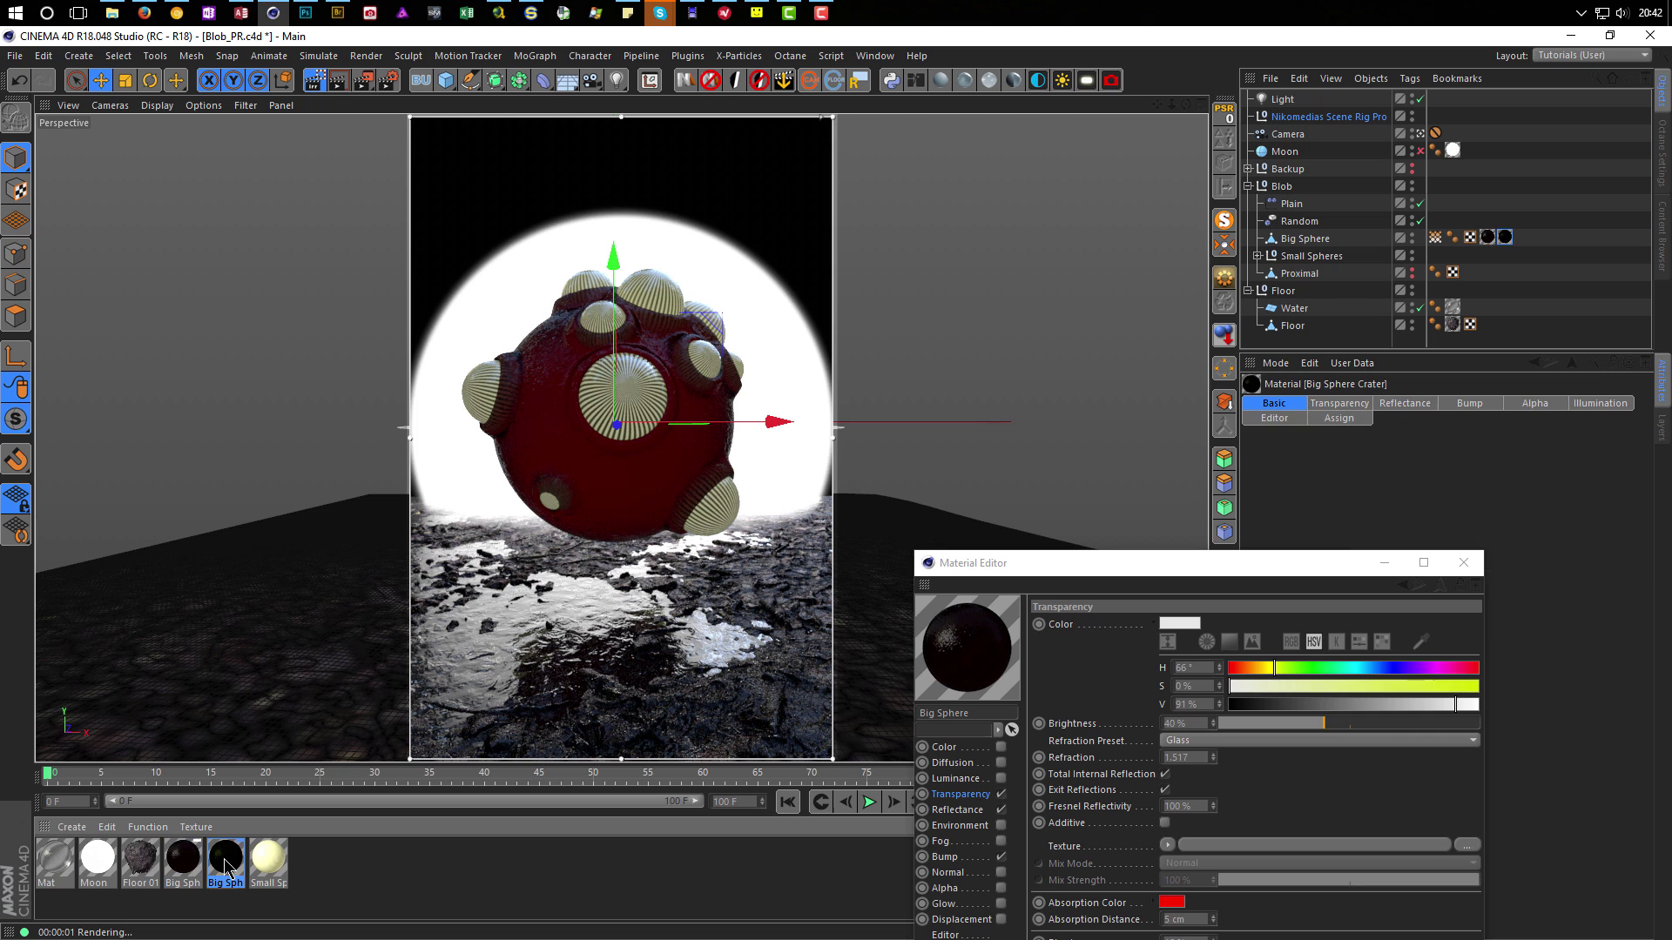
{"action": "double_click", "coordinate": [227, 865]}
{"action": "left_click_drag", "start_coordinate": [1118, 569], "coordinate": [1167, 114]}
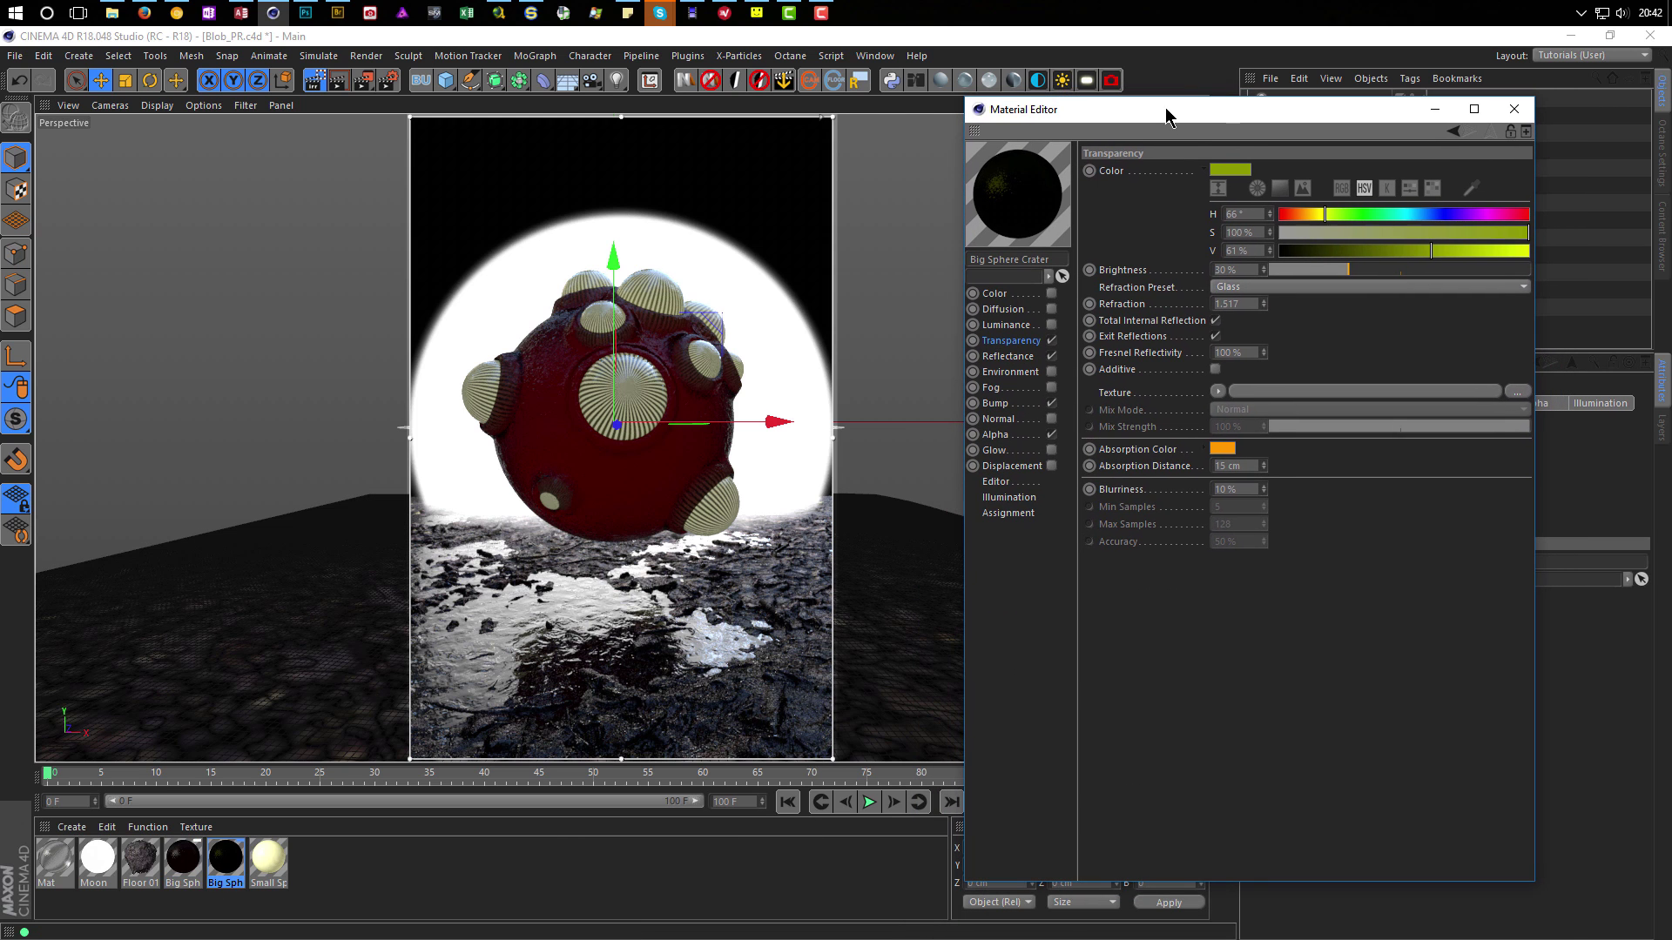
{"action": "left_click", "coordinate": [1226, 451]}
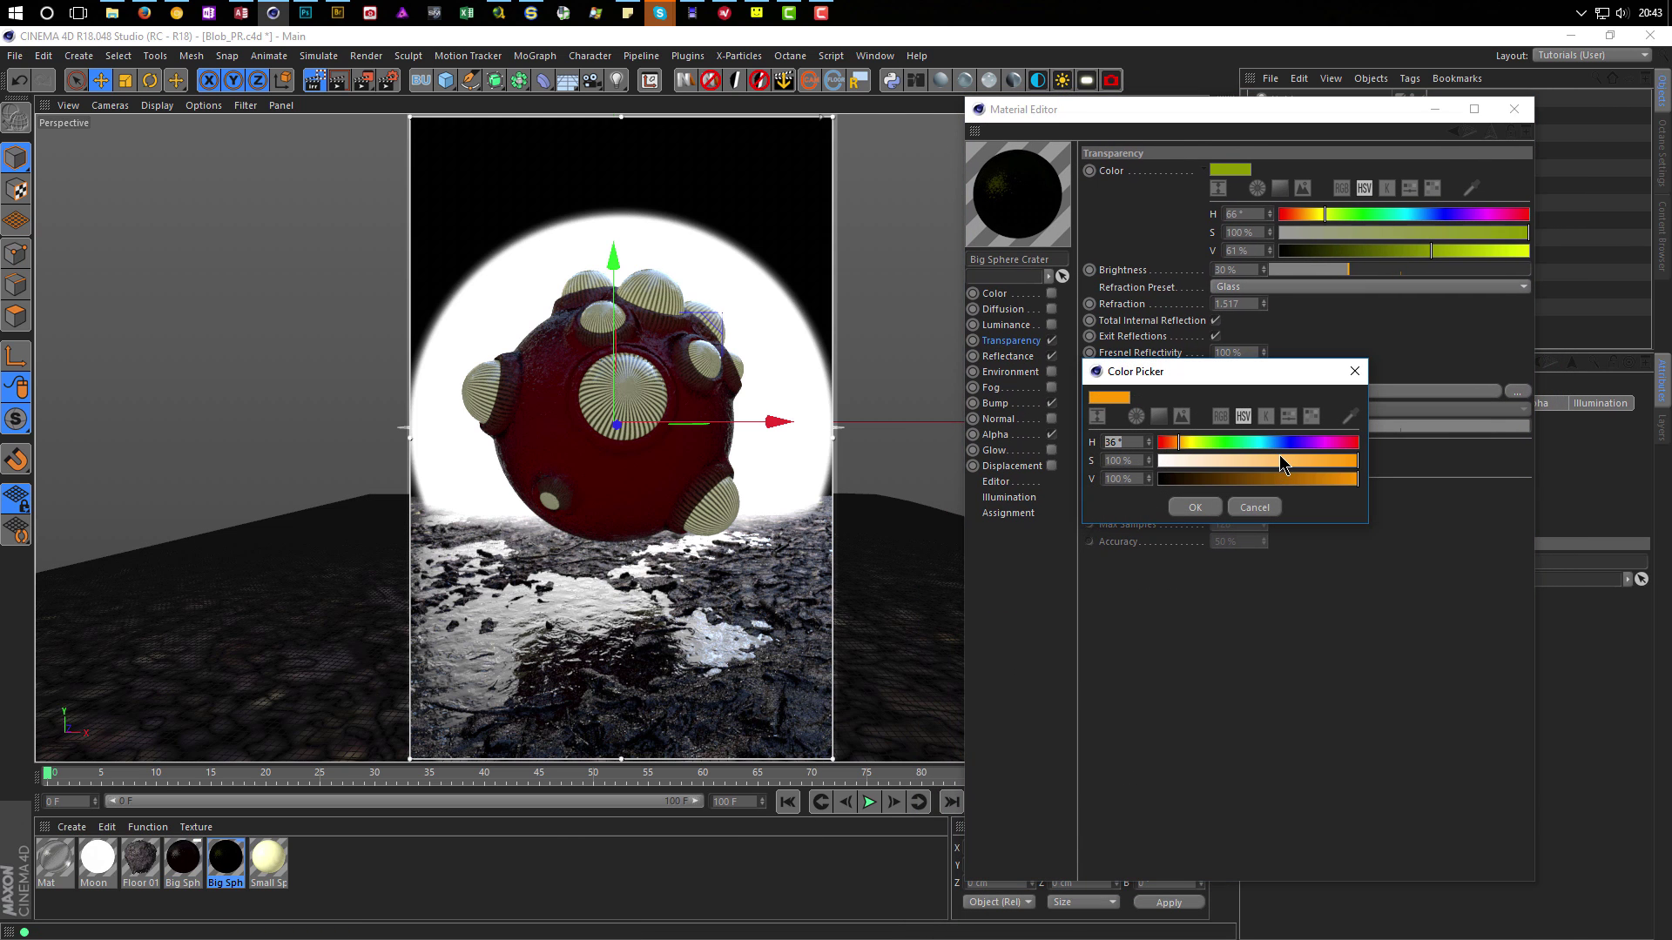
{"action": "left_click", "coordinate": [1166, 442]}
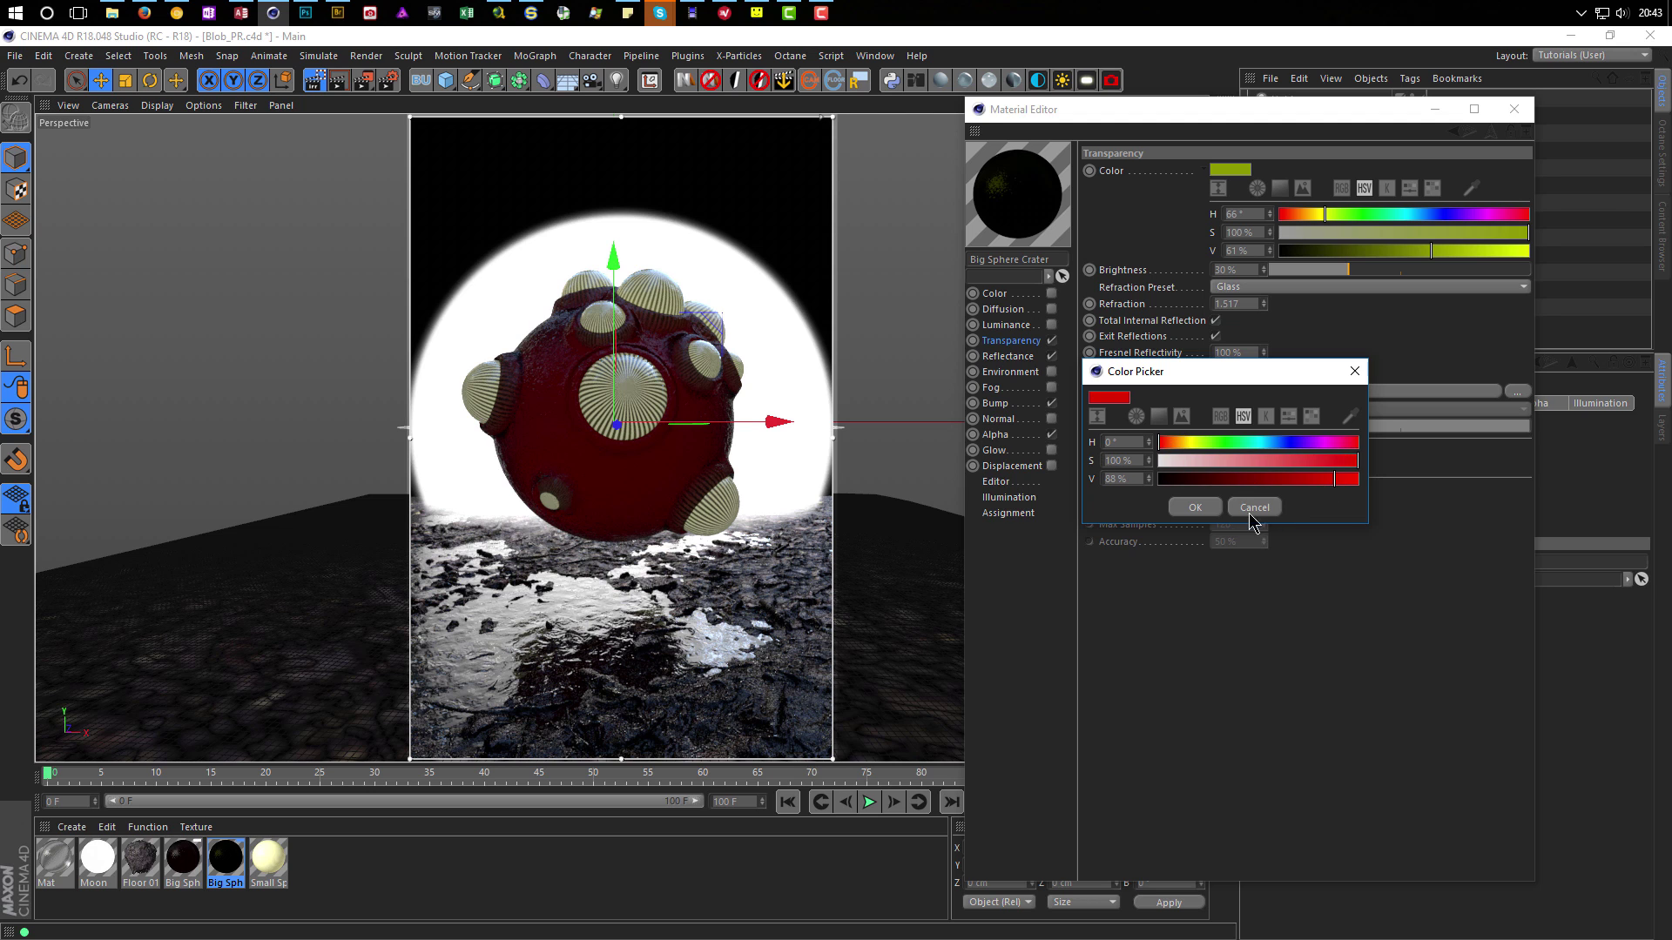
{"action": "left_click", "coordinate": [1206, 513]}
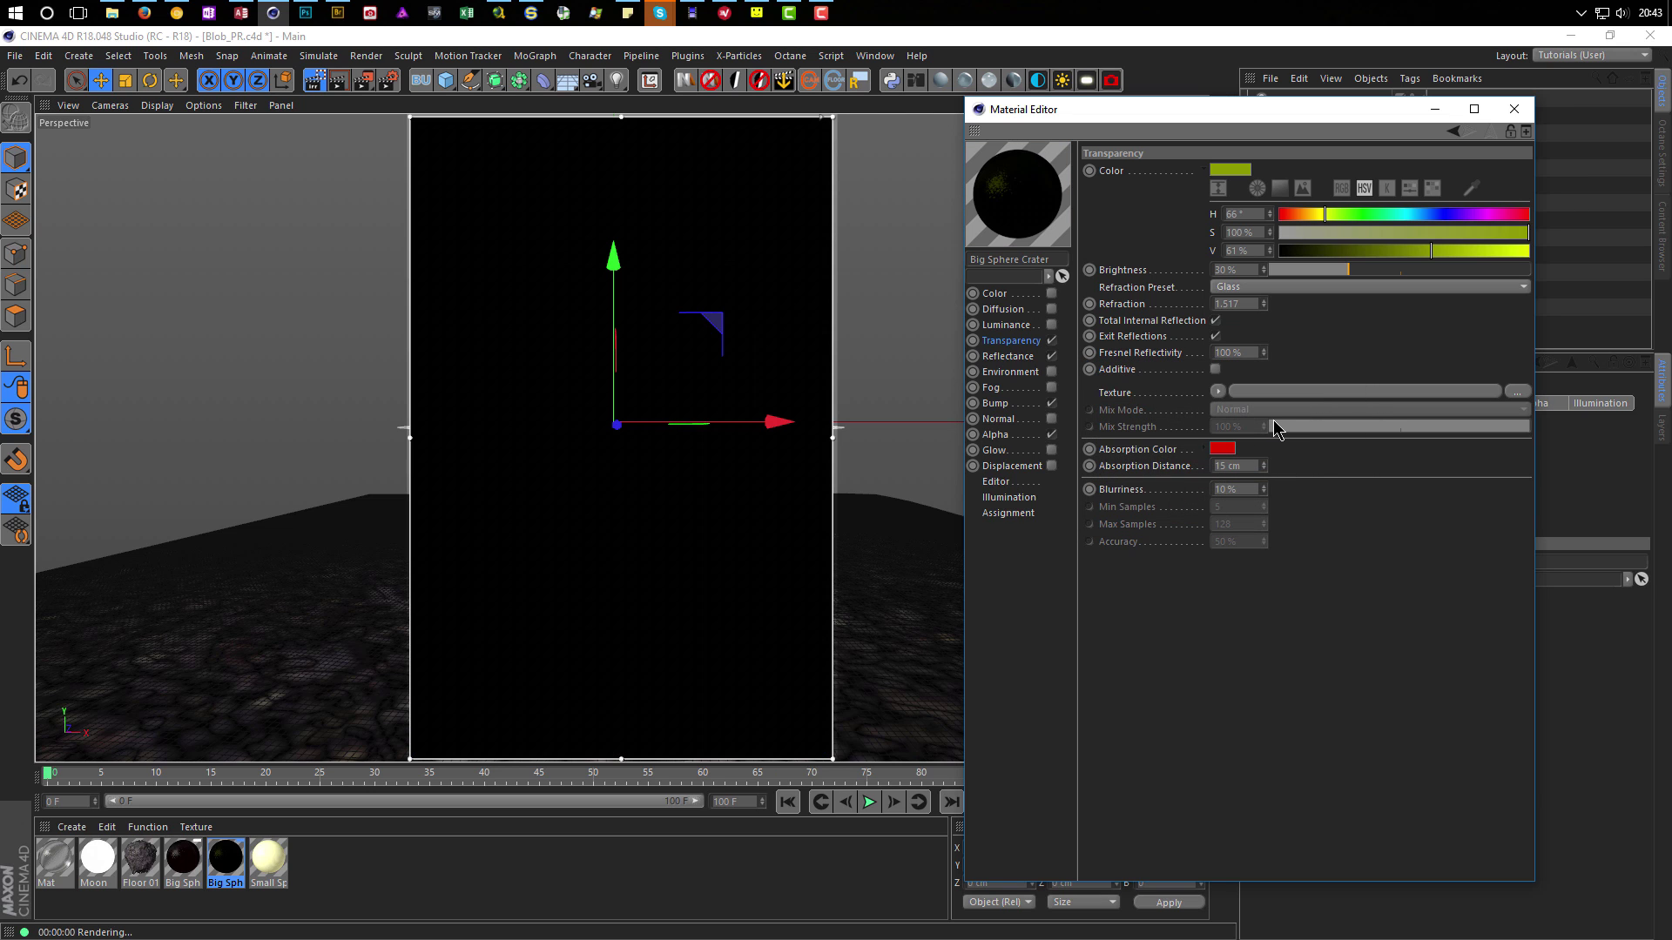
{"action": "left_click", "coordinate": [1281, 215]}
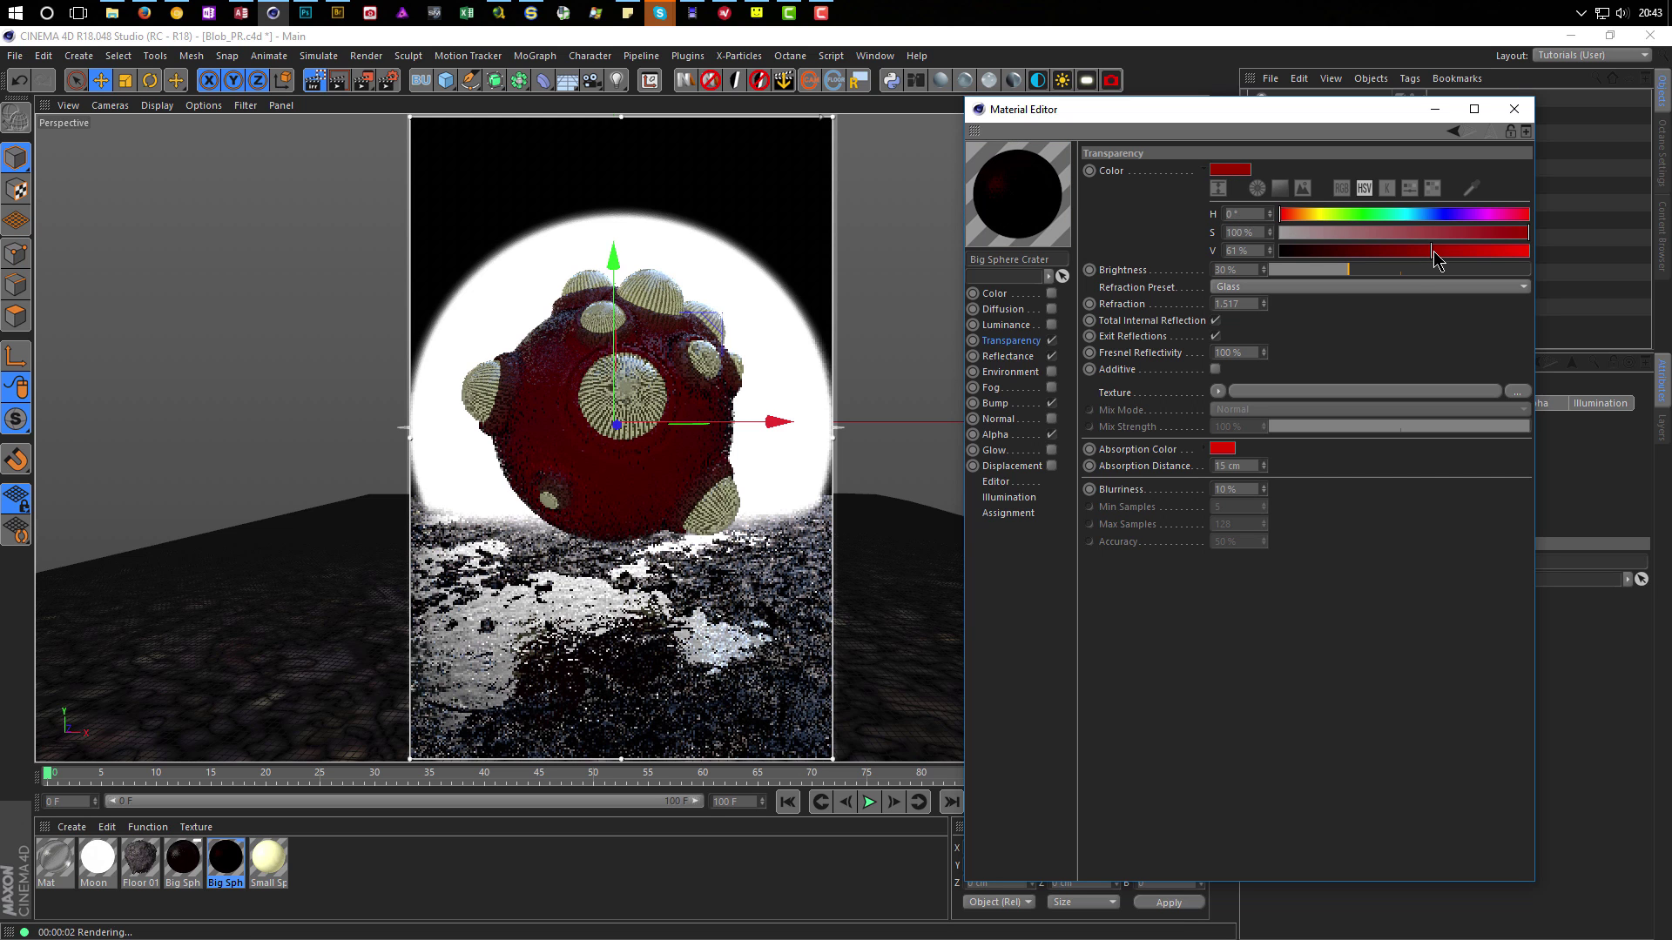
Darken the Big Sphere Crater material's transparency color to a value (V) of 14% and check its texture tag.
{"action": "left_click_drag", "start_coordinate": [1435, 252], "coordinate": [1370, 249]}
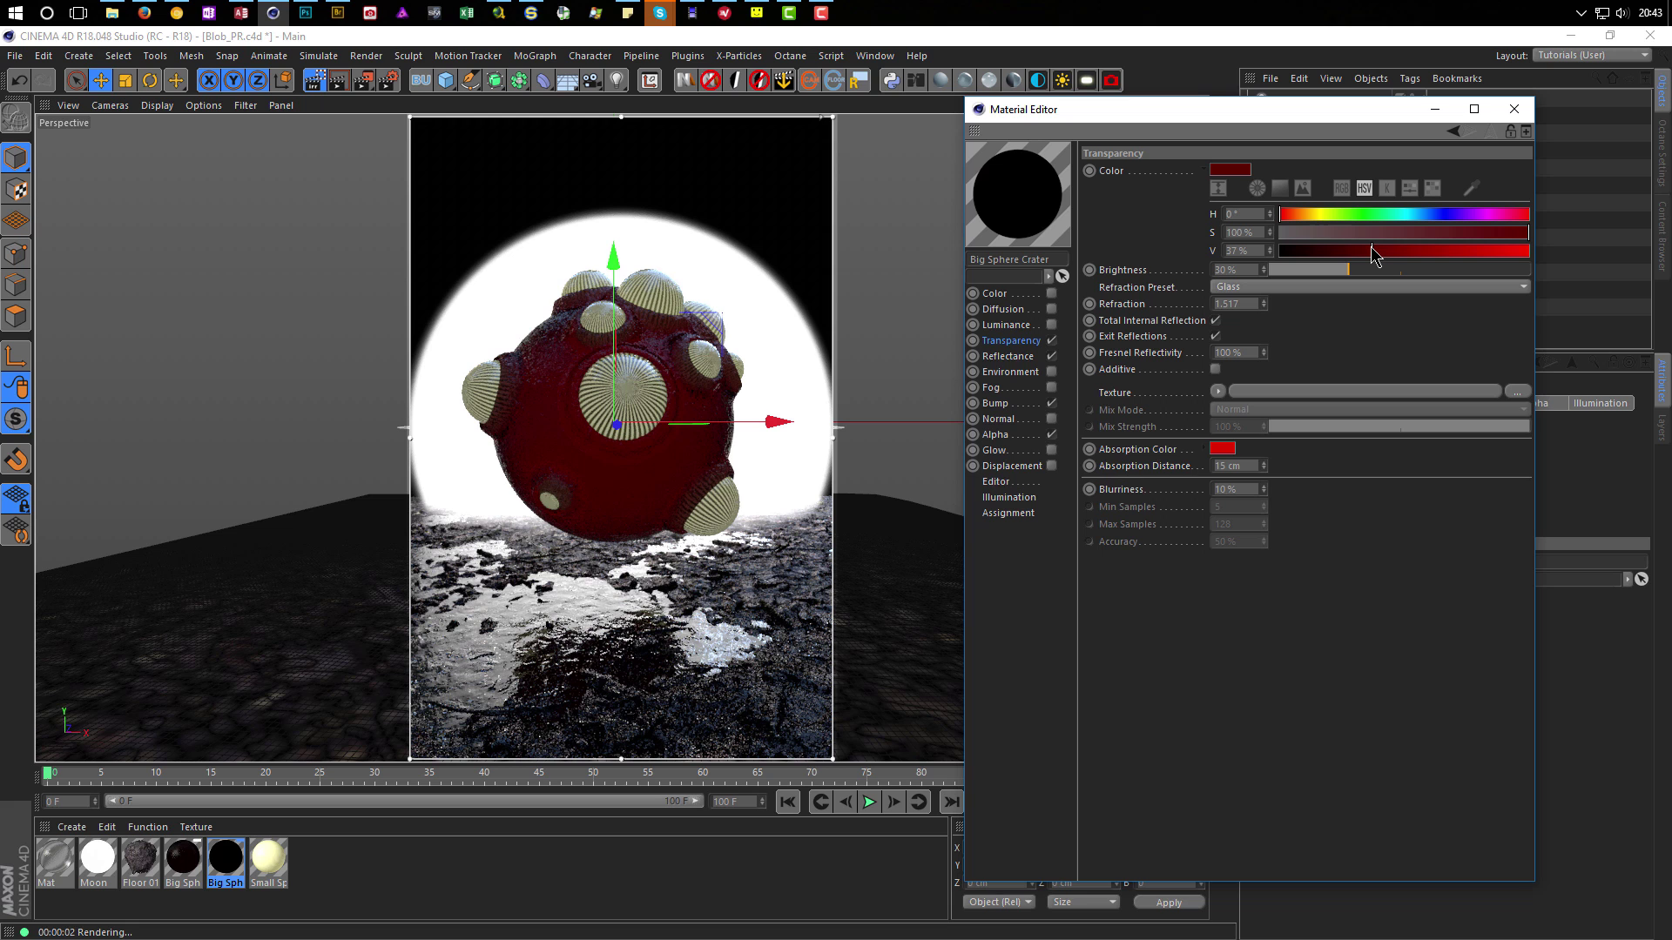
{"action": "left_click_drag", "start_coordinate": [1371, 252], "coordinate": [1316, 252]}
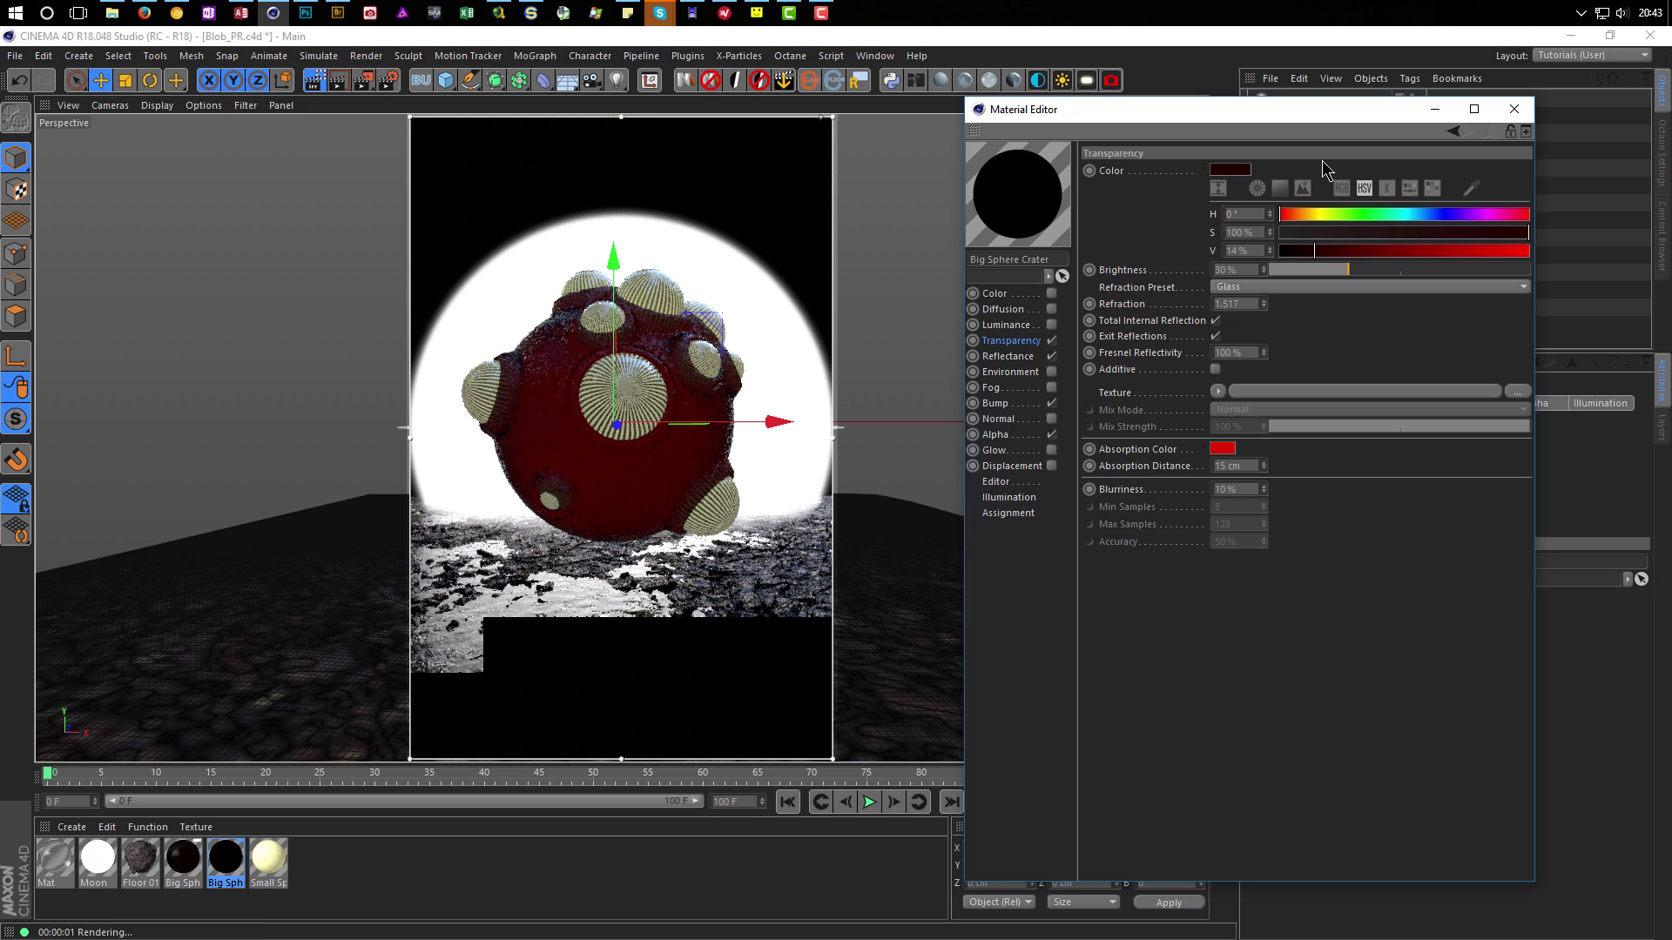
{"action": "left_click_drag", "start_coordinate": [1327, 116], "coordinate": [1264, 582]}
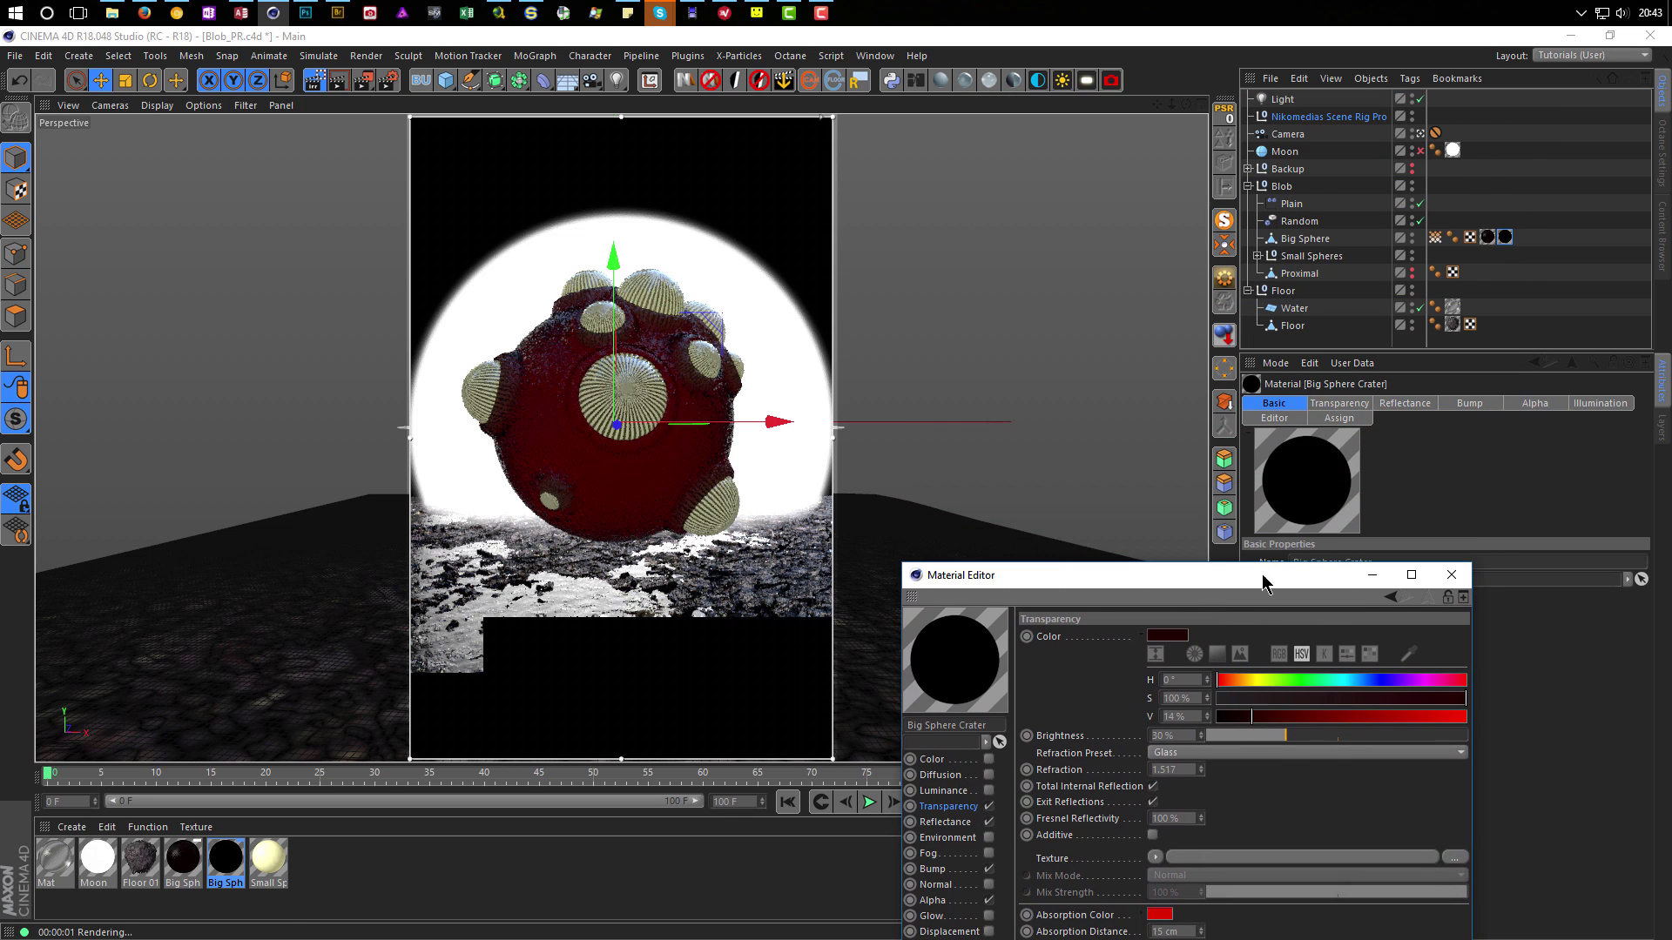
{"action": "left_click", "coordinate": [1504, 239]}
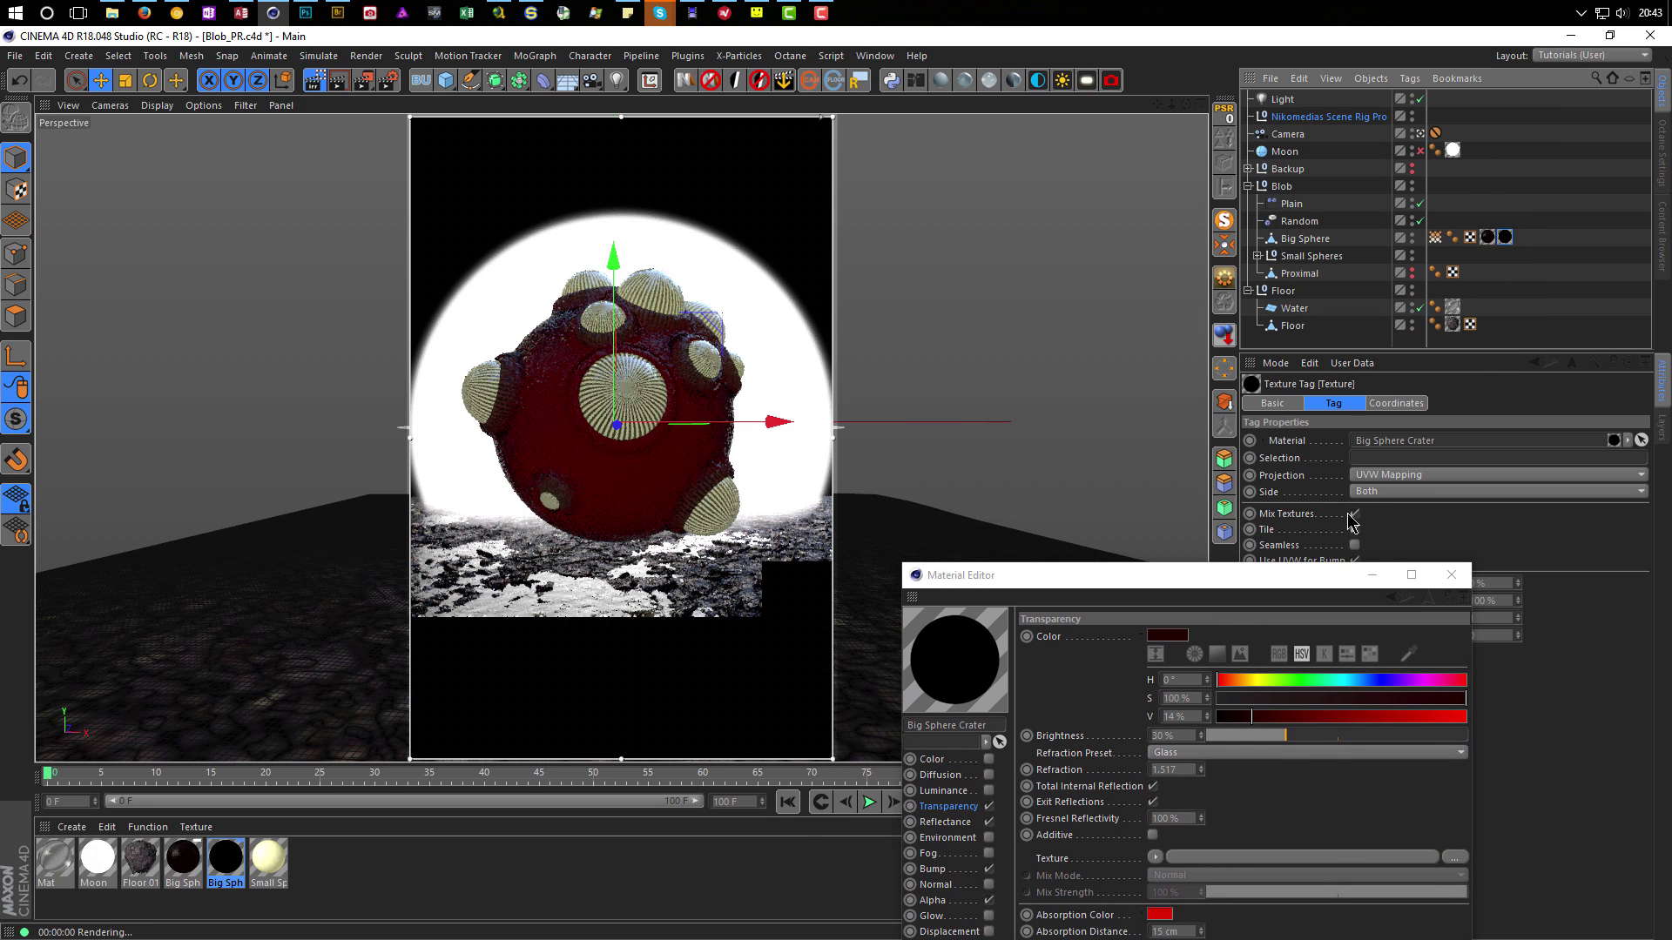
{"action": "left_click_drag", "start_coordinate": [1304, 576], "coordinate": [1332, 164]}
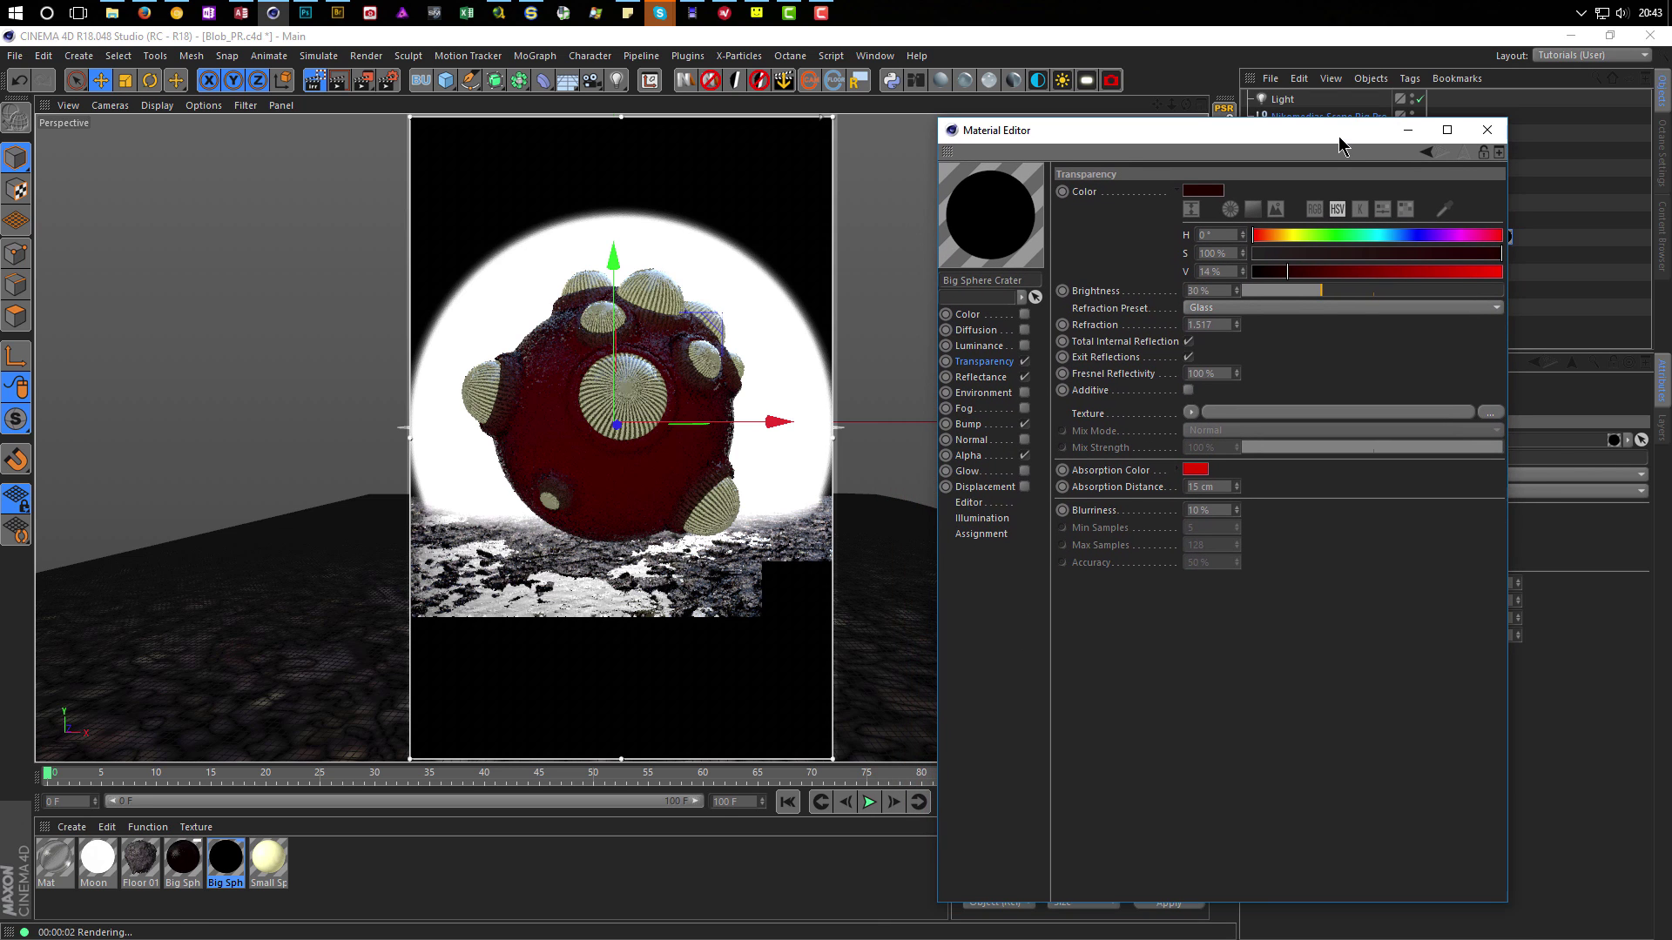
Reset the Big Sphere Crater material's transparency and absorption colors to white and set its Absorption Distance to 100 cm.
{"action": "left_click_drag", "start_coordinate": [1311, 271], "coordinate": [1509, 271]}
{"action": "left_click_drag", "start_coordinate": [1379, 256], "coordinate": [1206, 270]}
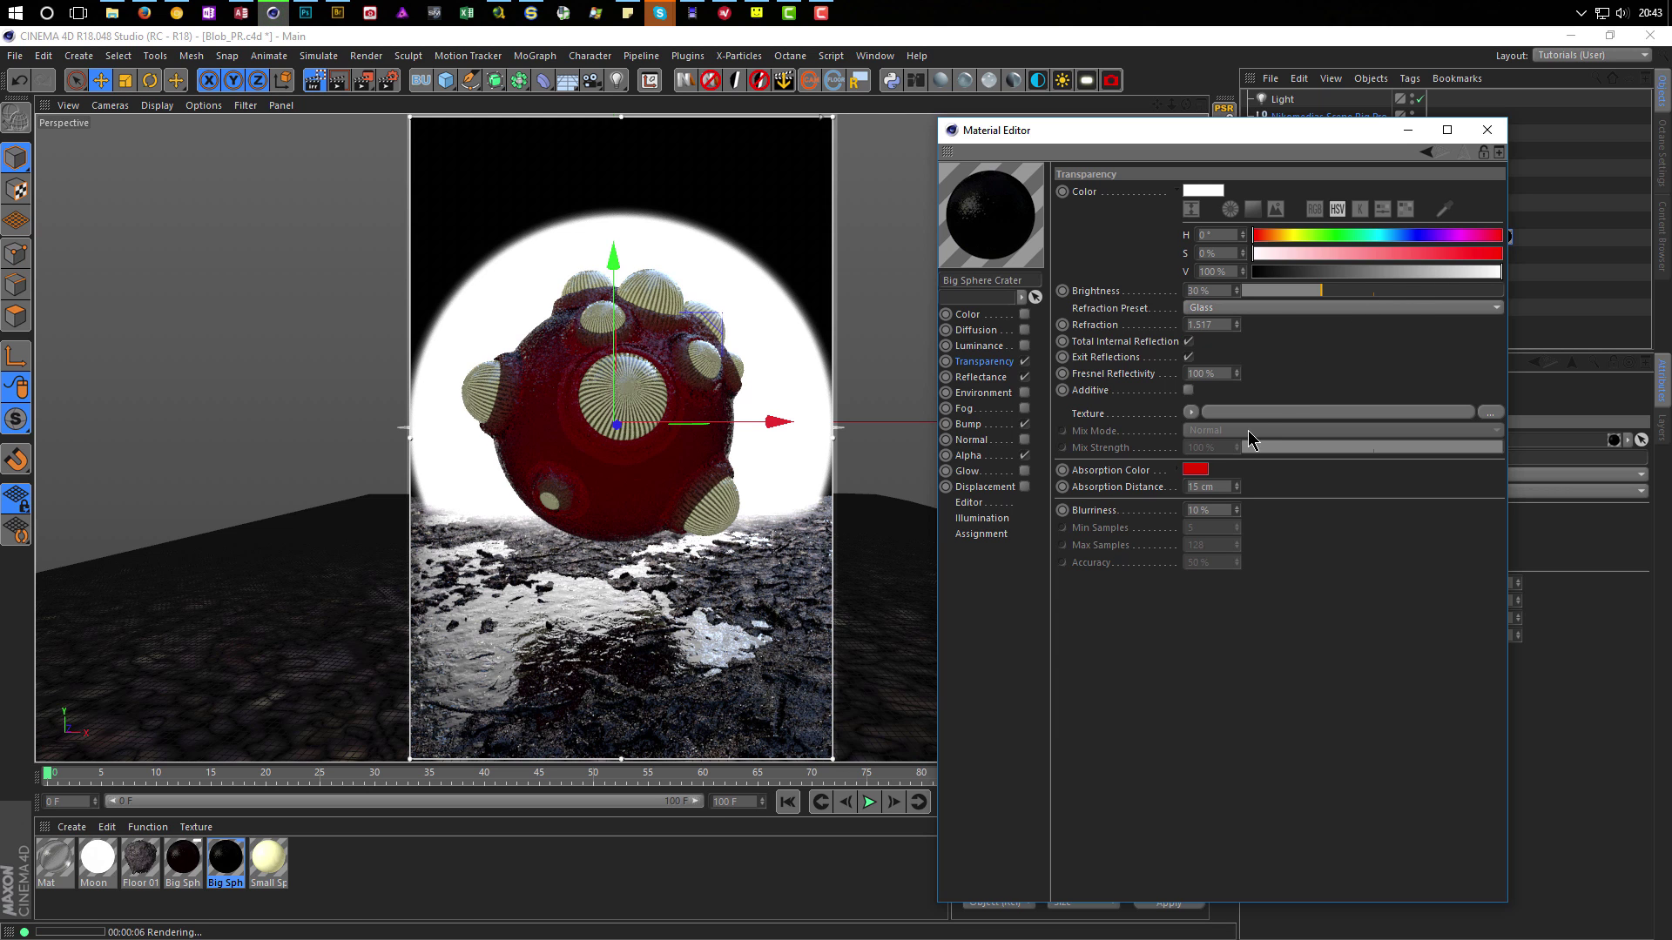
{"action": "left_click", "coordinate": [1202, 471]}
{"action": "left_click_drag", "start_coordinate": [1200, 485], "coordinate": [1108, 499]}
{"action": "left_click_drag", "start_coordinate": [1307, 504], "coordinate": [1400, 508]}
{"action": "left_click", "coordinate": [1172, 538]}
{"action": "double_click", "coordinate": [1210, 488]}
{"action": "type", "text": "100"}
{"action": "key", "text": "Return"}
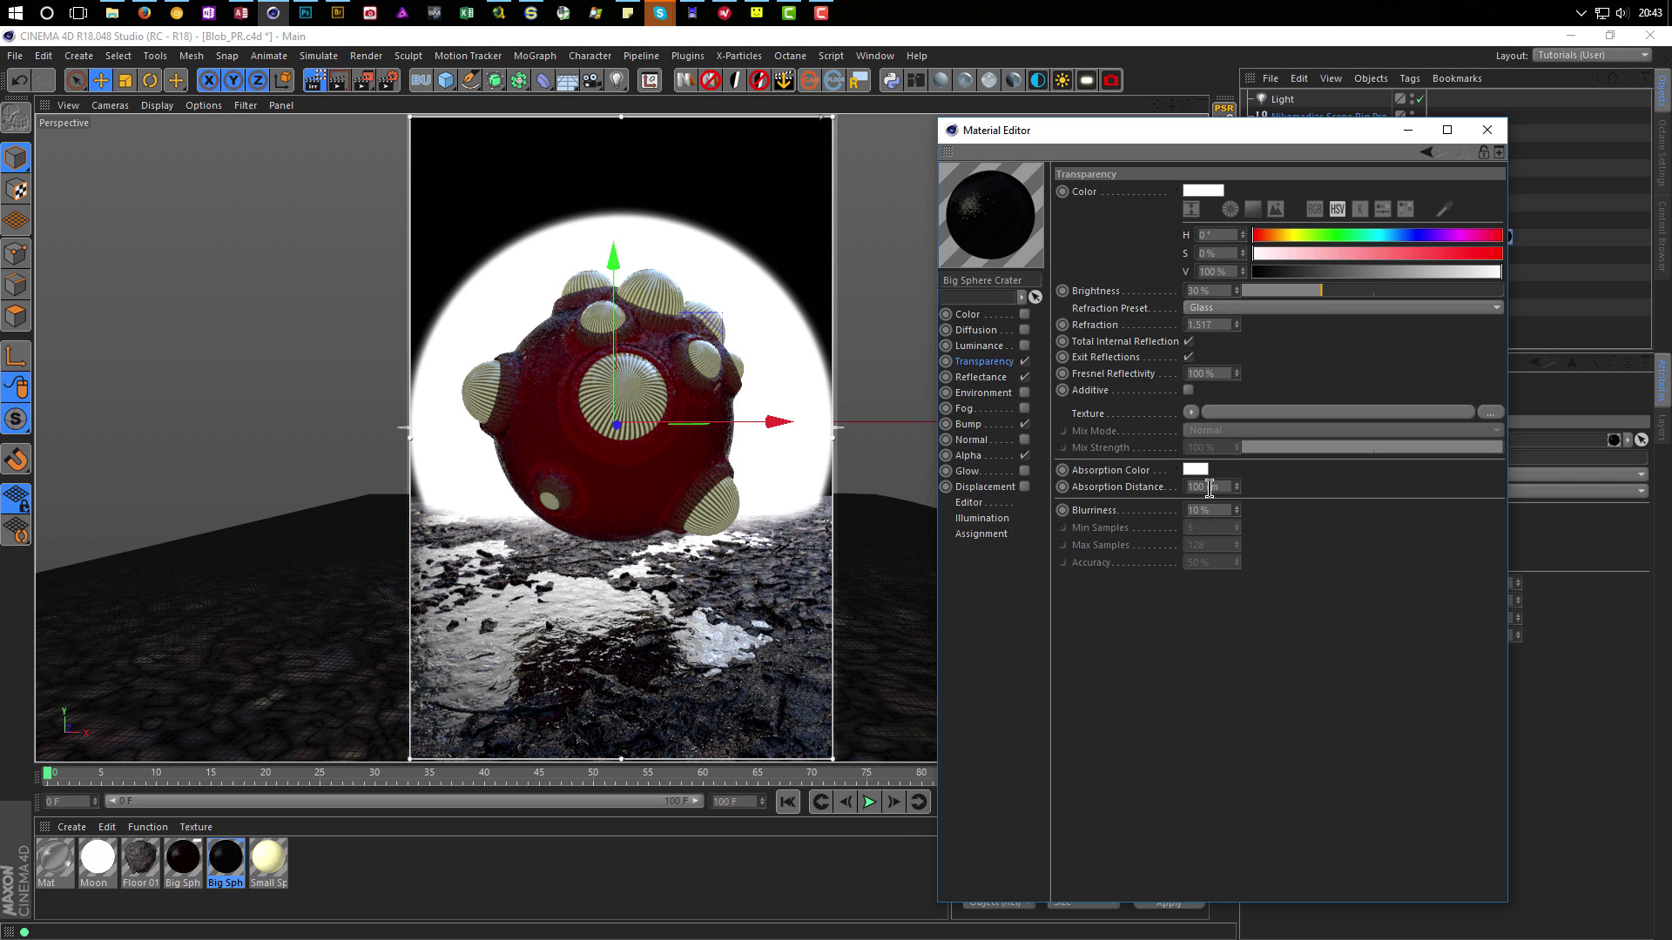
Change the Big Sphere Crater material's transparency color to bright orange (H 28°, S 100%, V 100%).
{"action": "left_click_drag", "start_coordinate": [1382, 249], "coordinate": [1334, 273]}
{"action": "left_click", "coordinate": [1271, 232]}
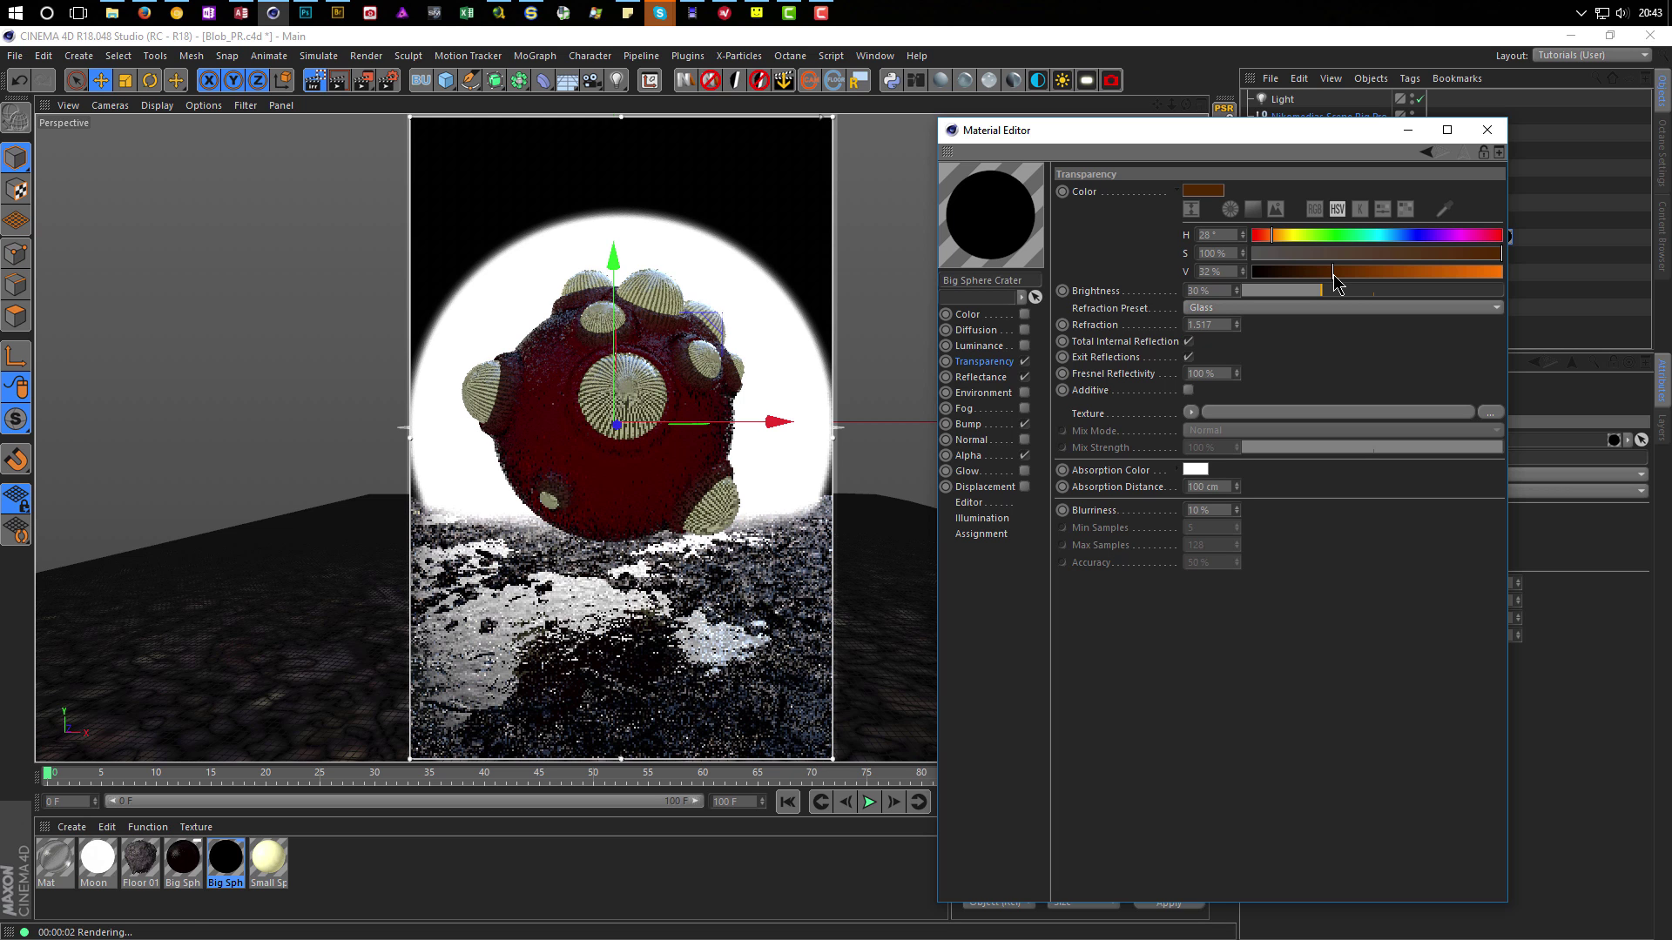
{"action": "left_click_drag", "start_coordinate": [1333, 277], "coordinate": [1506, 287]}
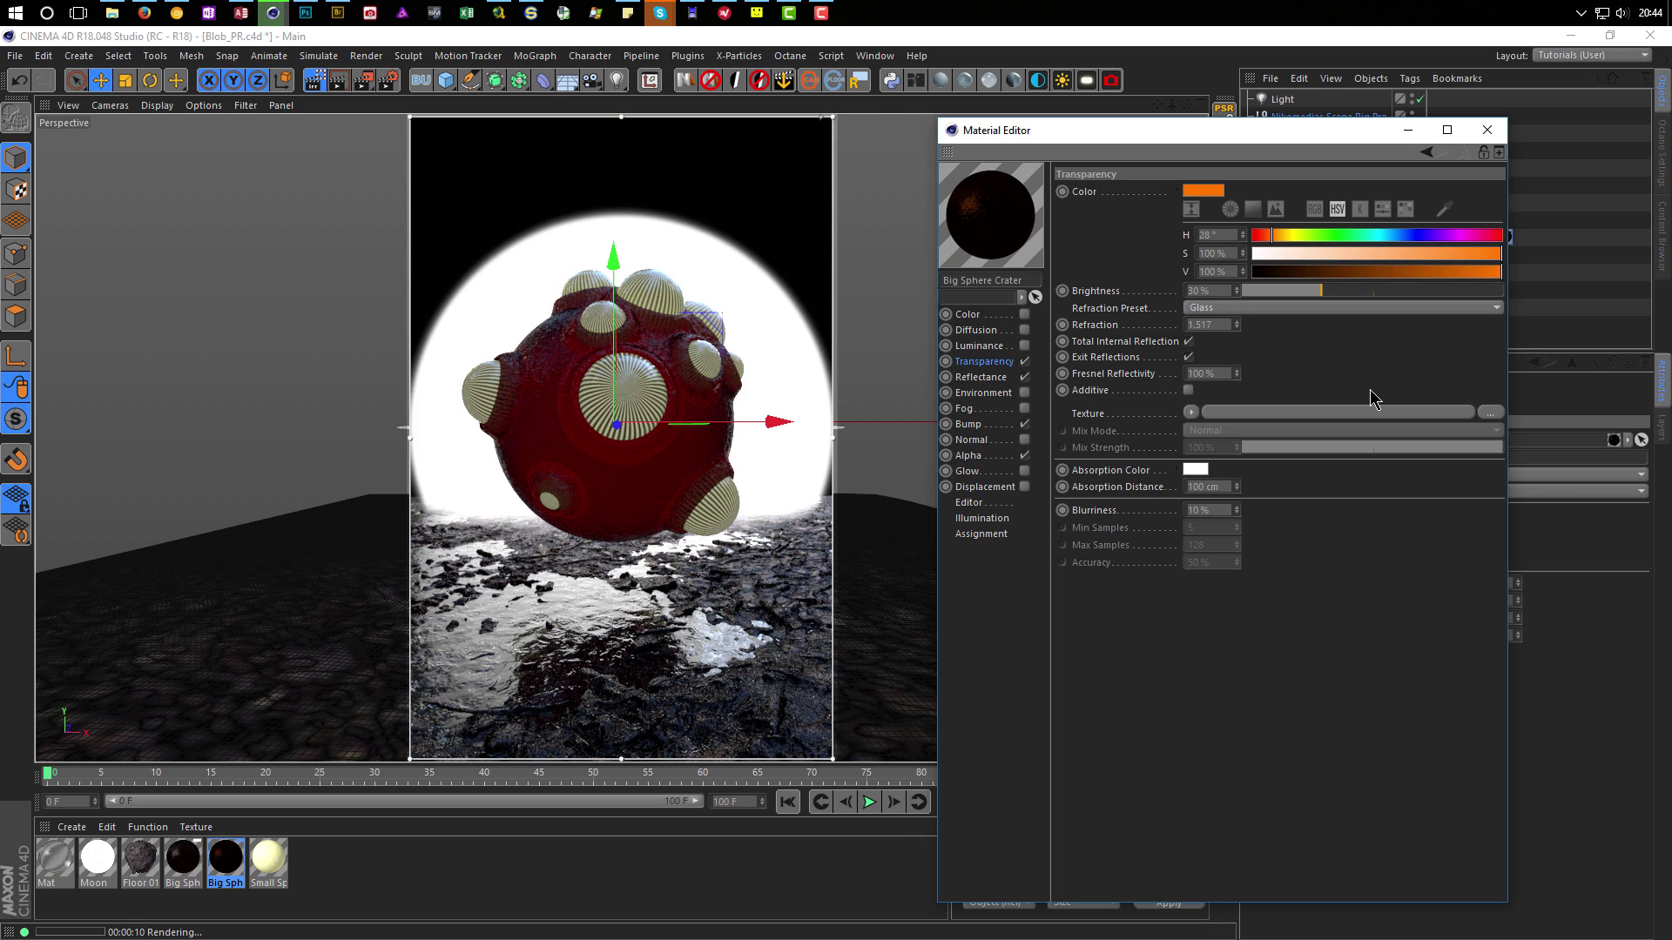
Switch the Big Sphere Crater material from transparency to luminance with a Subsurface Scattering texture and check its texture tag.
{"action": "left_click", "coordinate": [1025, 363]}
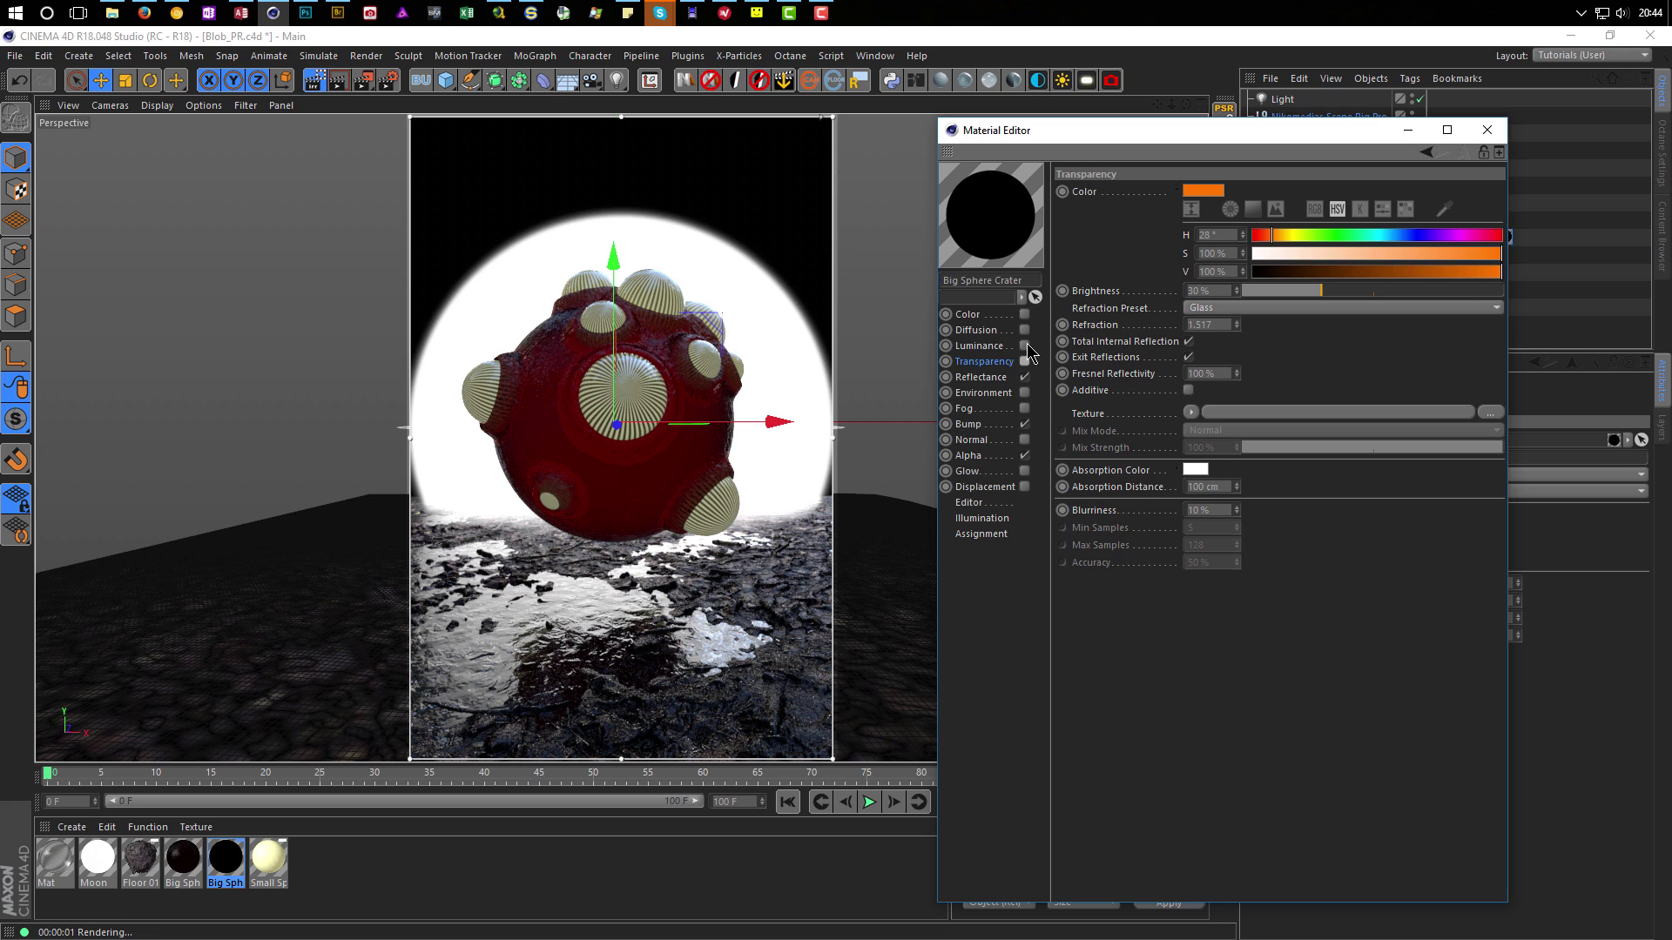
{"action": "left_click", "coordinate": [1025, 346]}
{"action": "left_click", "coordinate": [1141, 314]}
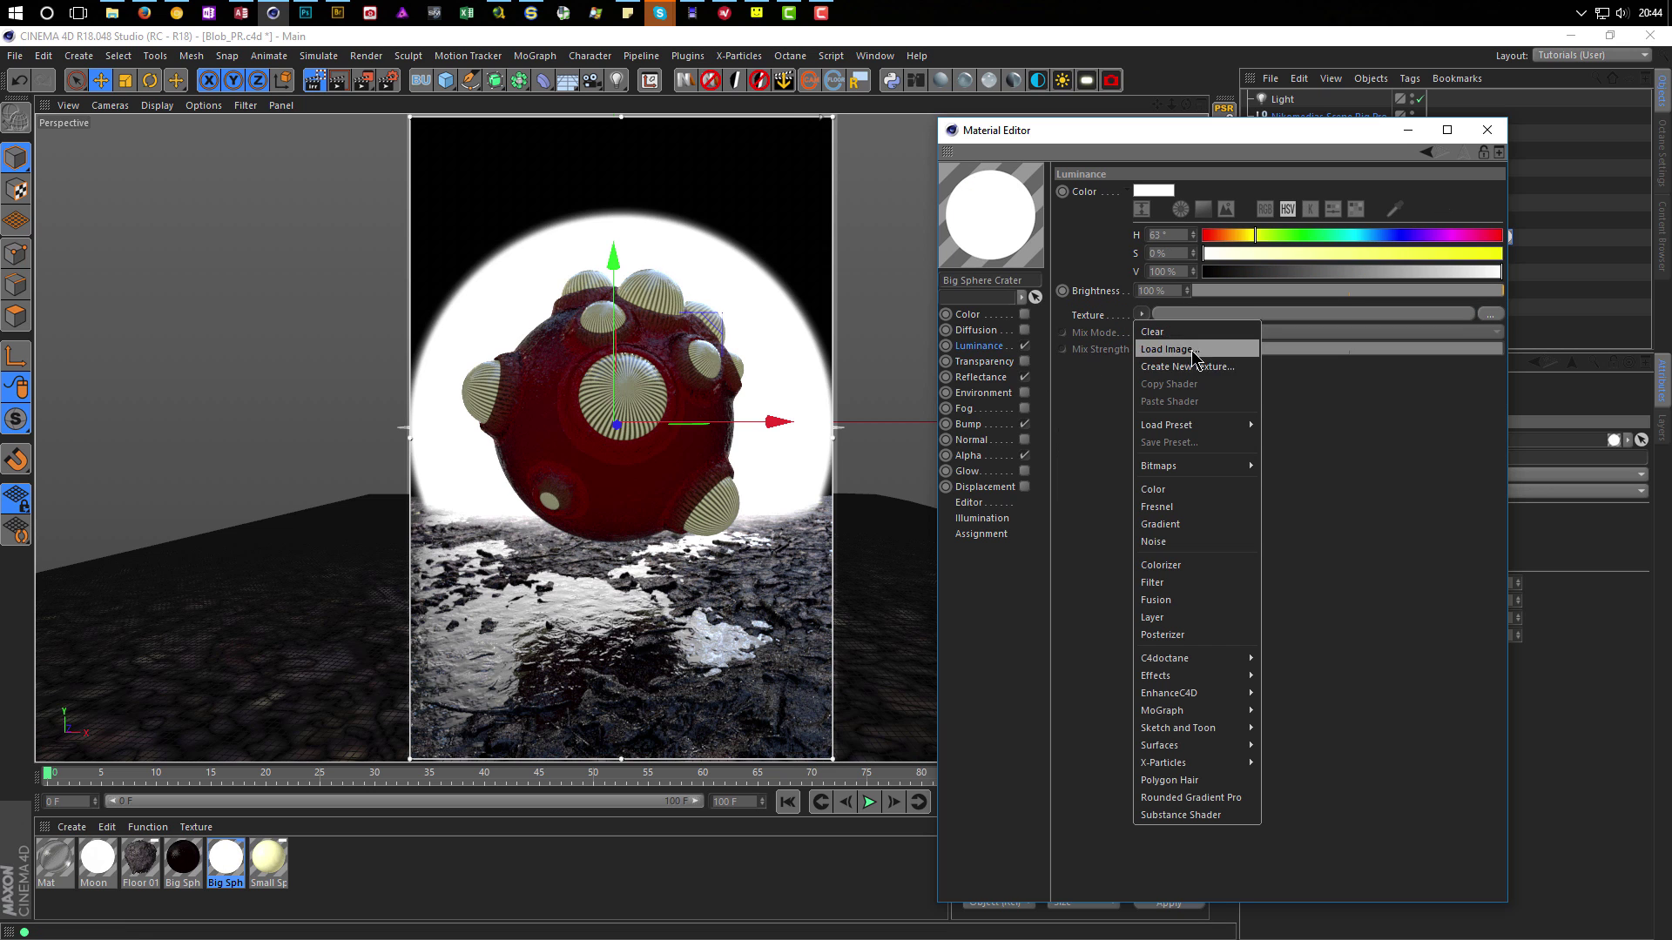
{"action": "mouse_move", "coordinate": [1236, 677]}
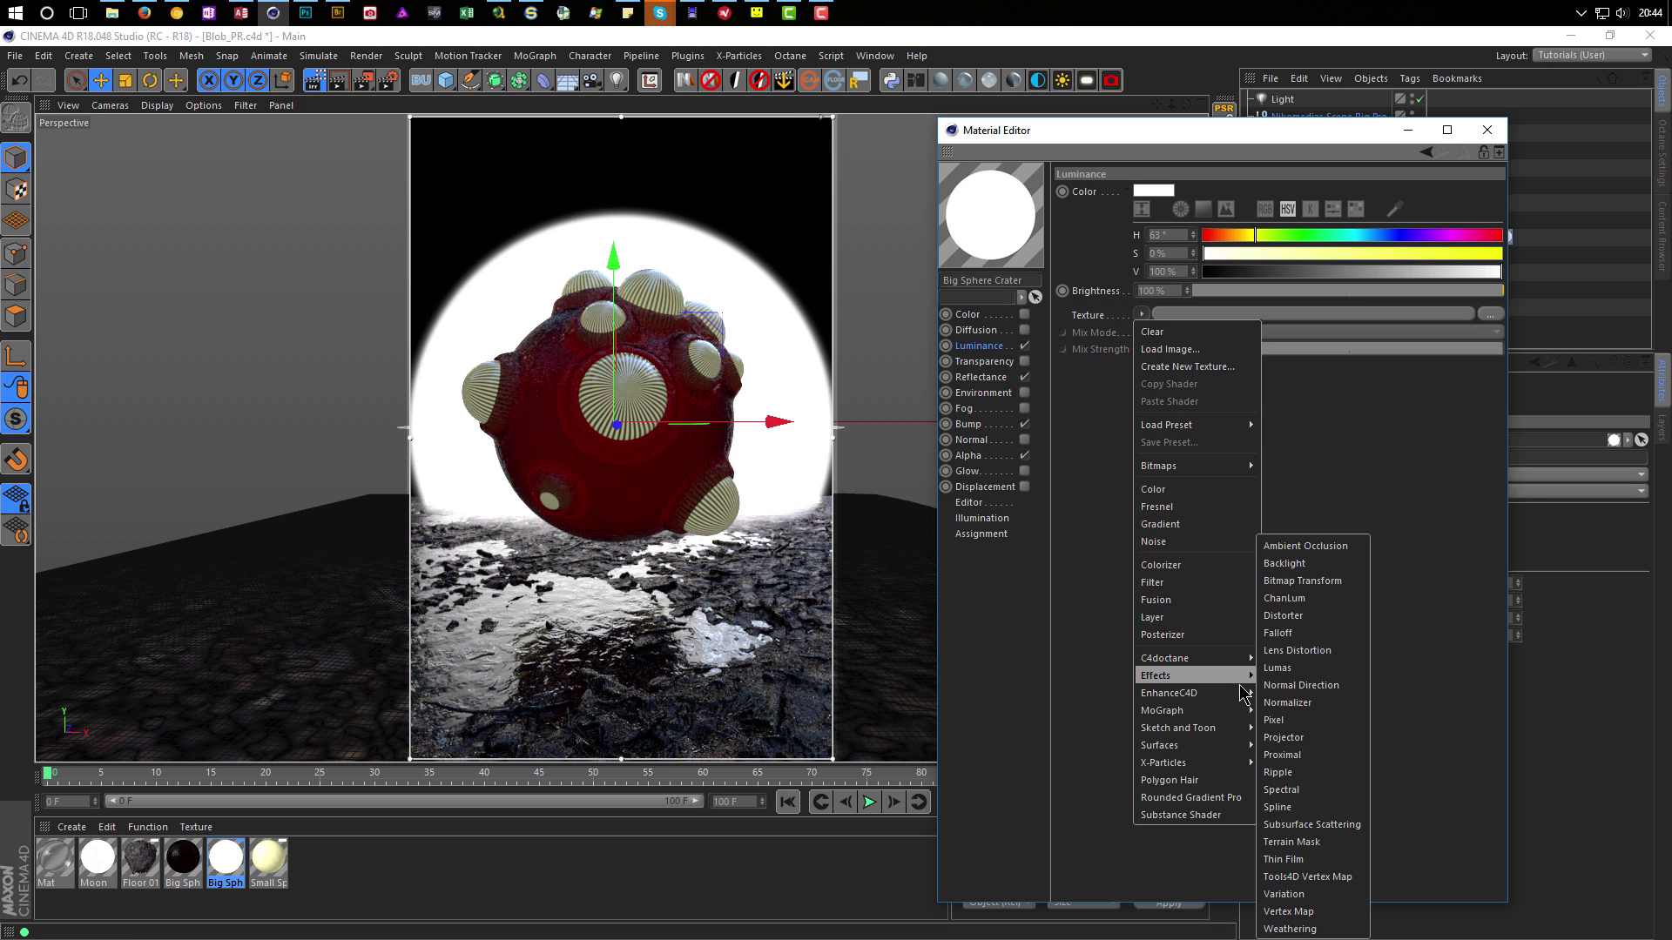
{"action": "left_click", "coordinate": [1306, 825]}
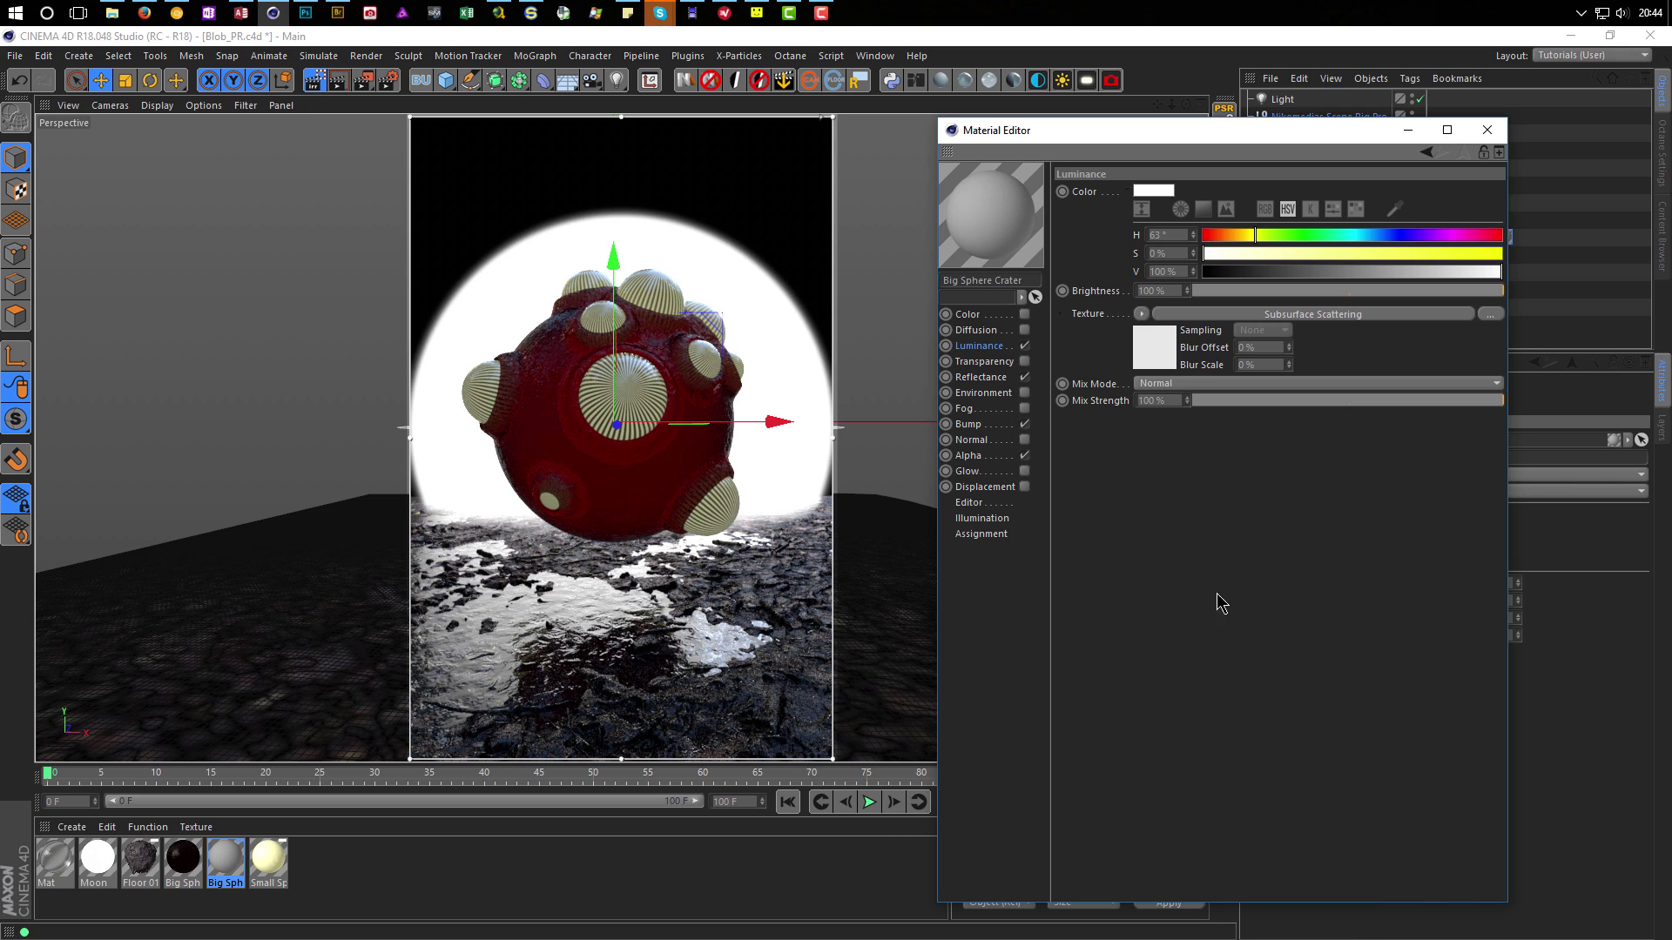
{"action": "left_click", "coordinate": [1156, 348]}
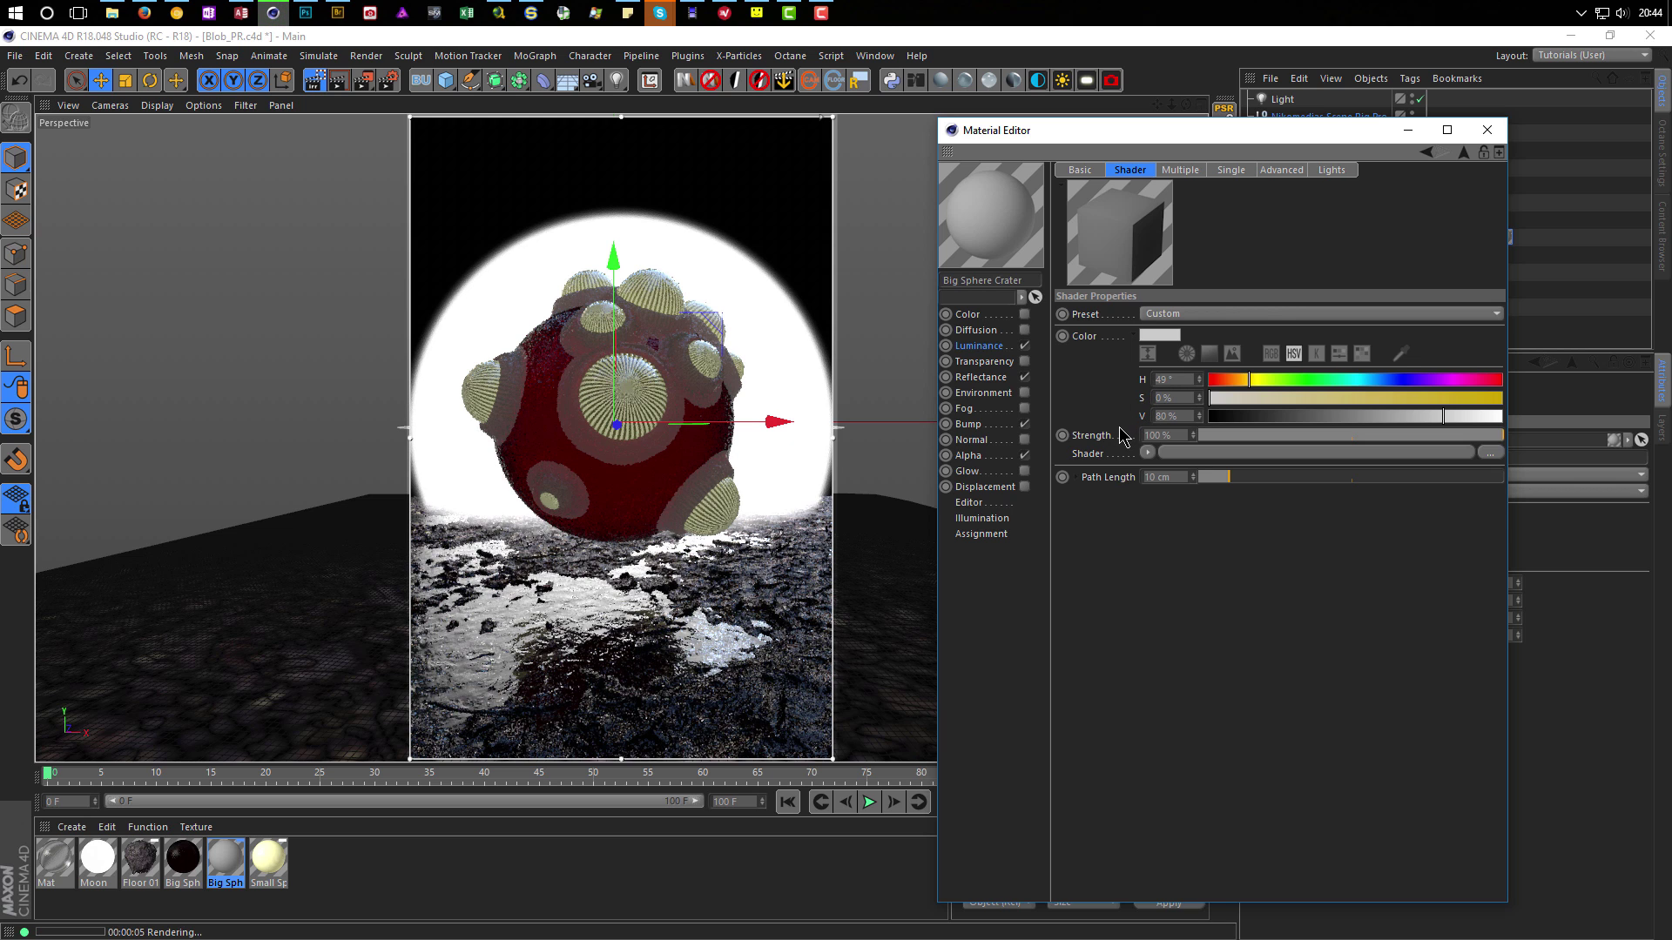
{"action": "left_click_drag", "start_coordinate": [1301, 138], "coordinate": [1294, 607]}
{"action": "left_click", "coordinate": [1392, 457]}
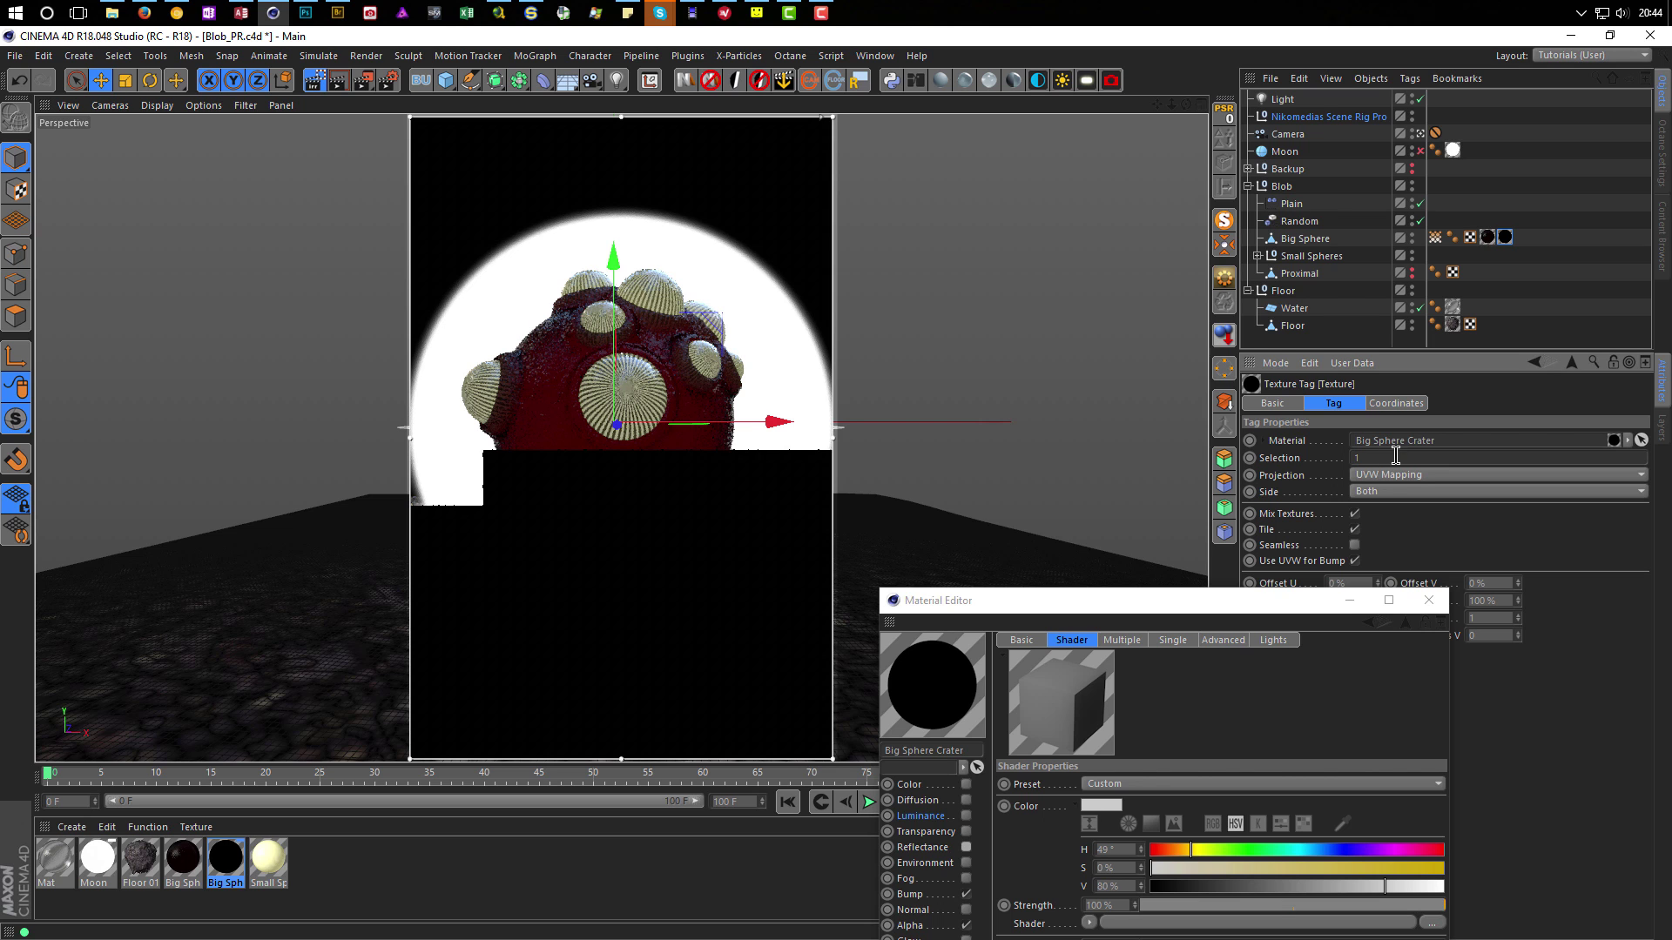
Switch the Big Sphere material from transparency to luminance, load Subsurface Scattering as its luminance texture and open the shader's settings.
{"action": "left_click", "coordinate": [182, 857]}
{"action": "left_click_drag", "start_coordinate": [1050, 603], "coordinate": [1159, 121]}
{"action": "left_click", "coordinate": [1074, 349]}
{"action": "left_click", "coordinate": [1073, 364]}
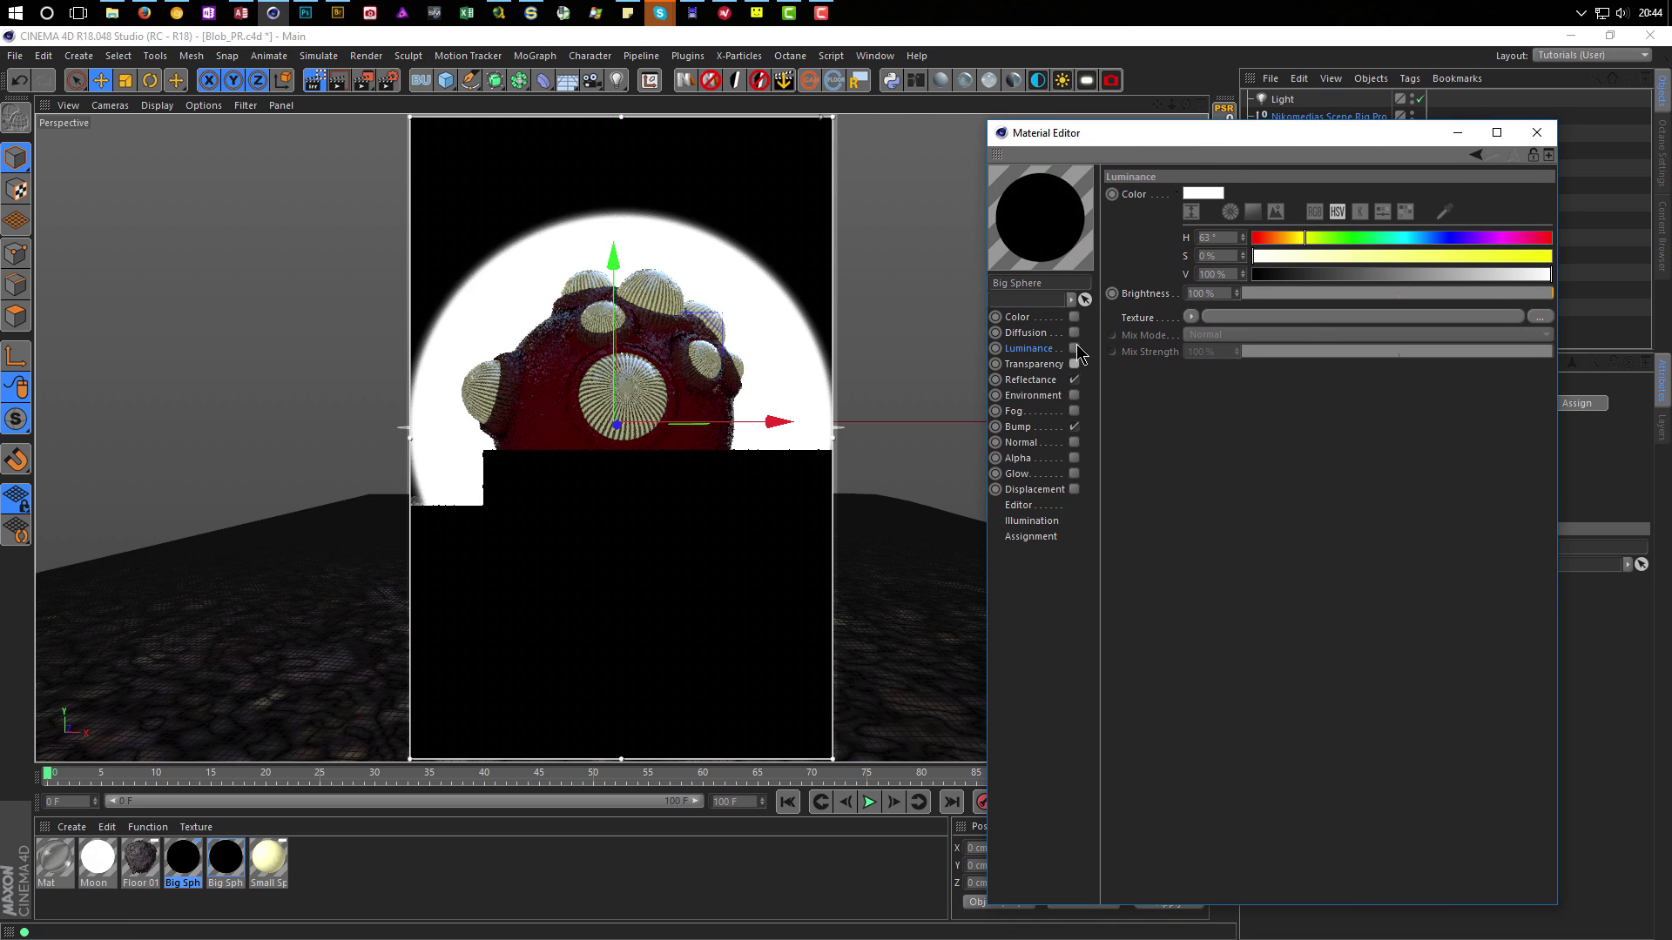
{"action": "left_click", "coordinate": [1190, 316]}
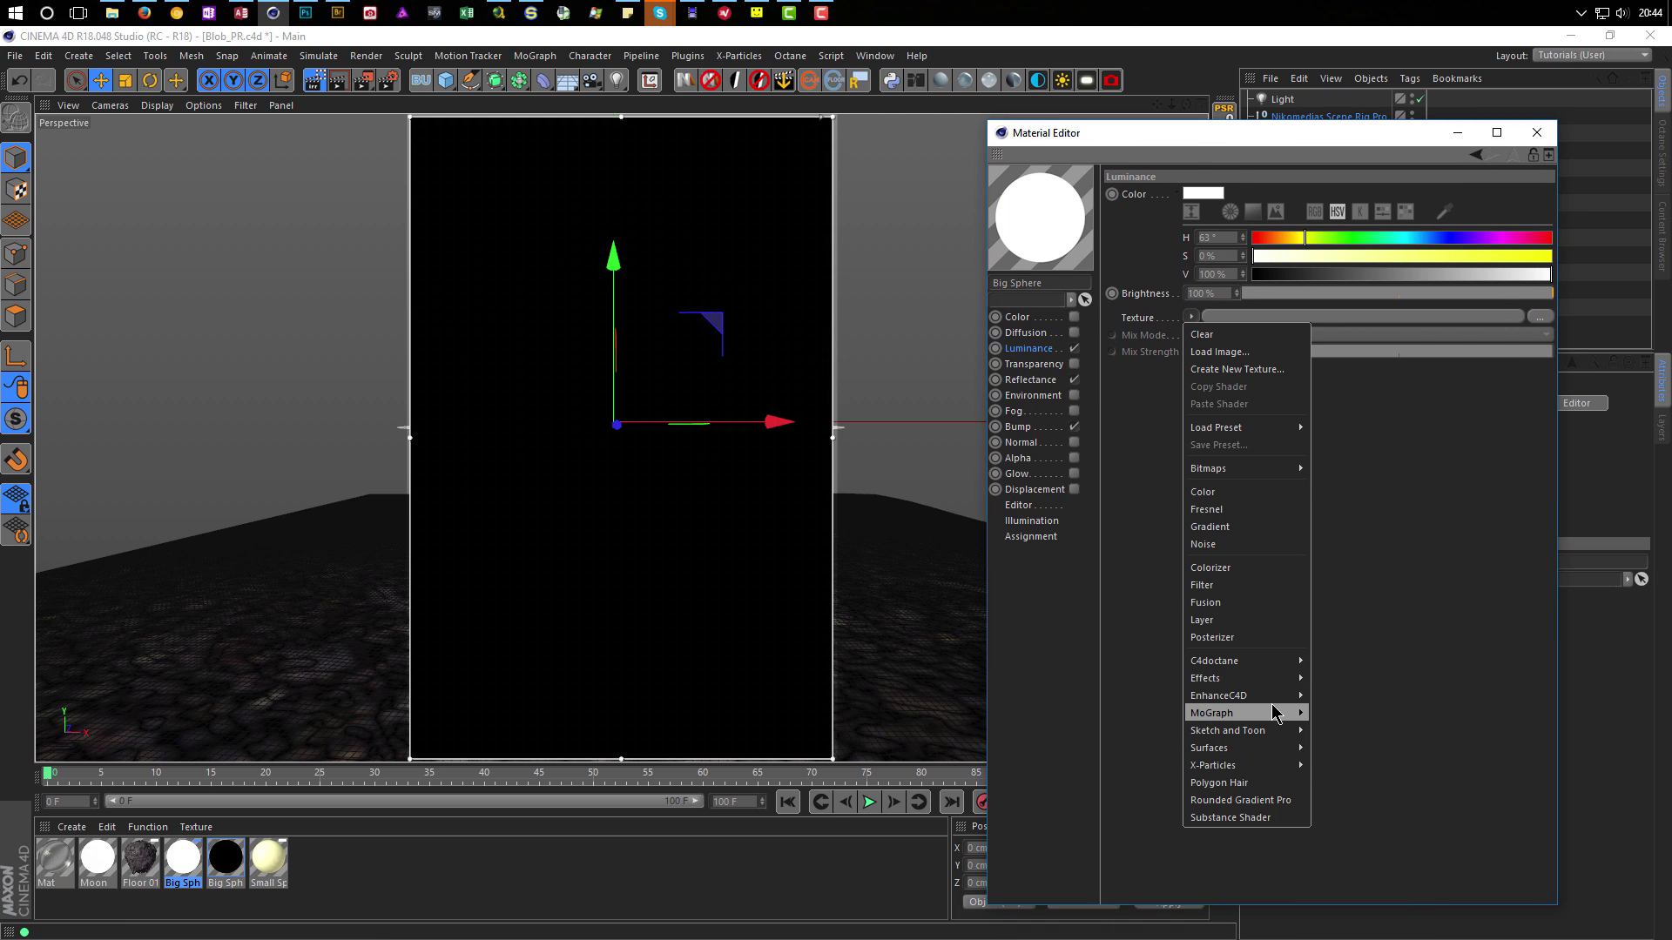
{"action": "mouse_move", "coordinate": [1280, 681]}
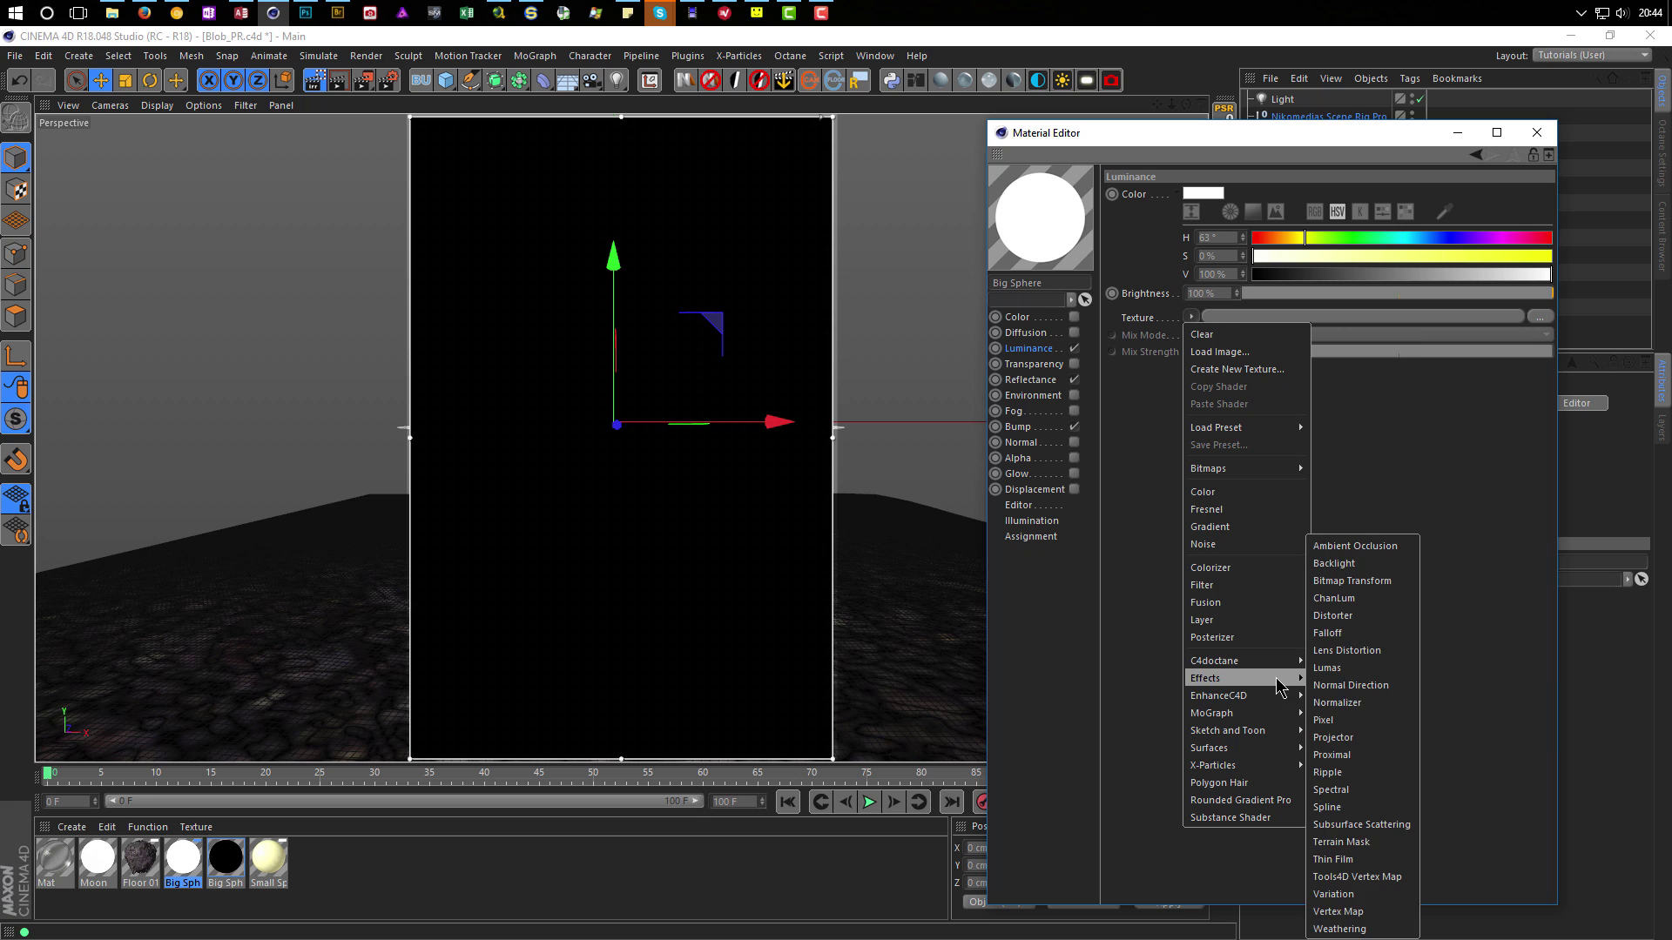
{"action": "left_click", "coordinate": [1383, 824]}
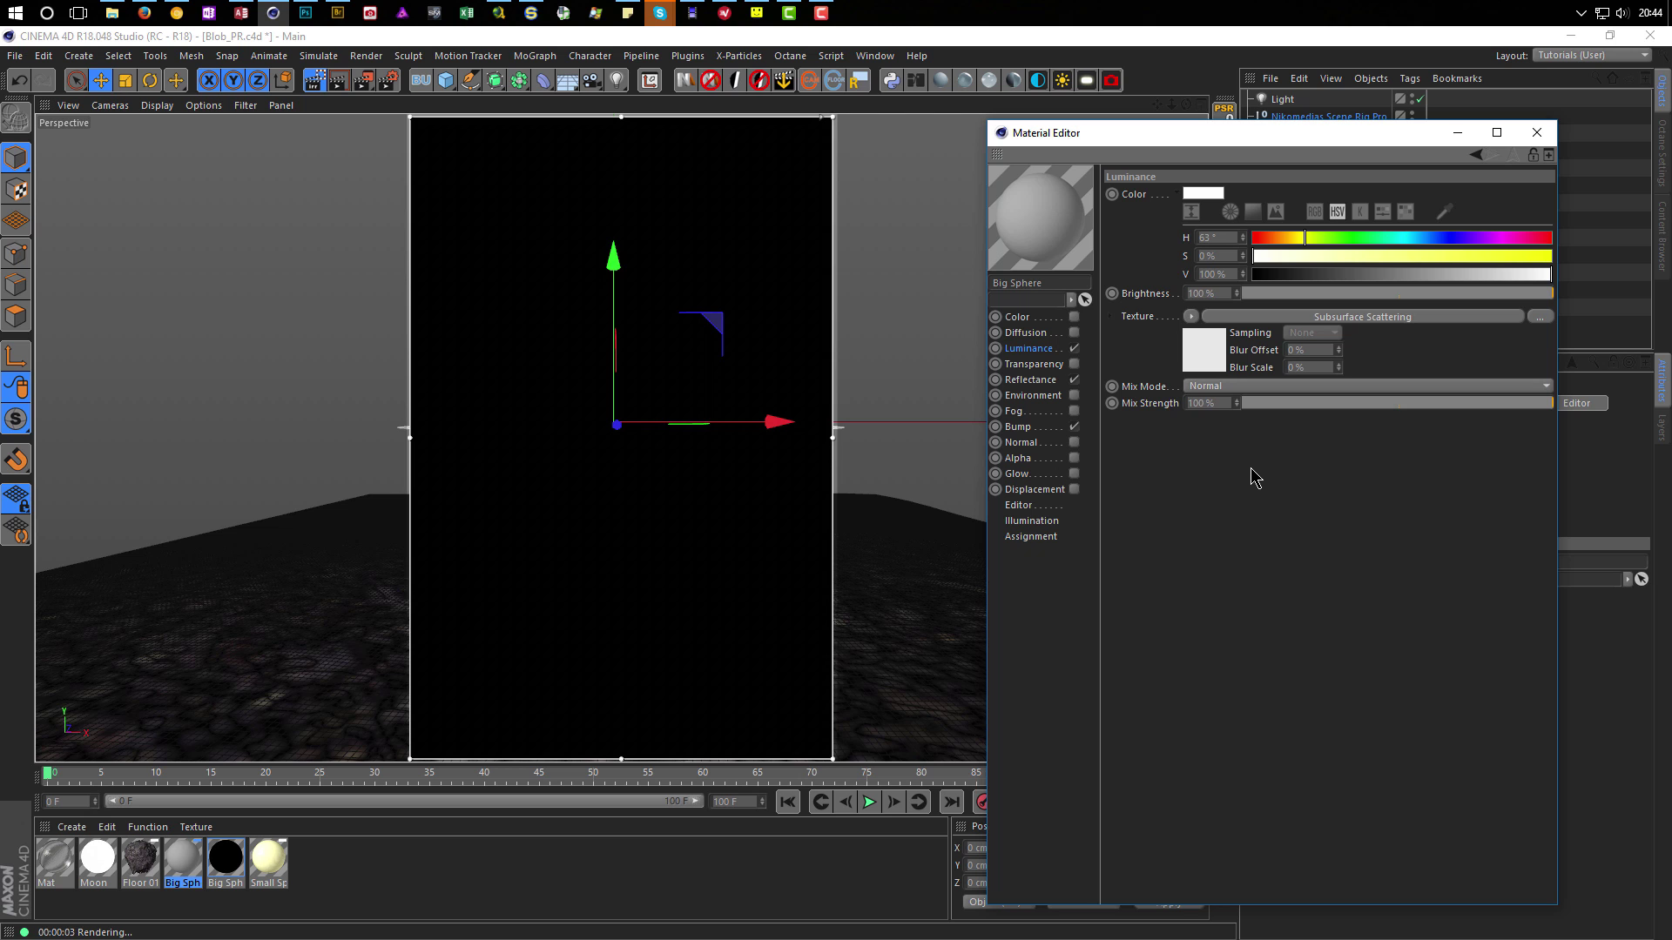
{"action": "left_click", "coordinate": [1209, 345]}
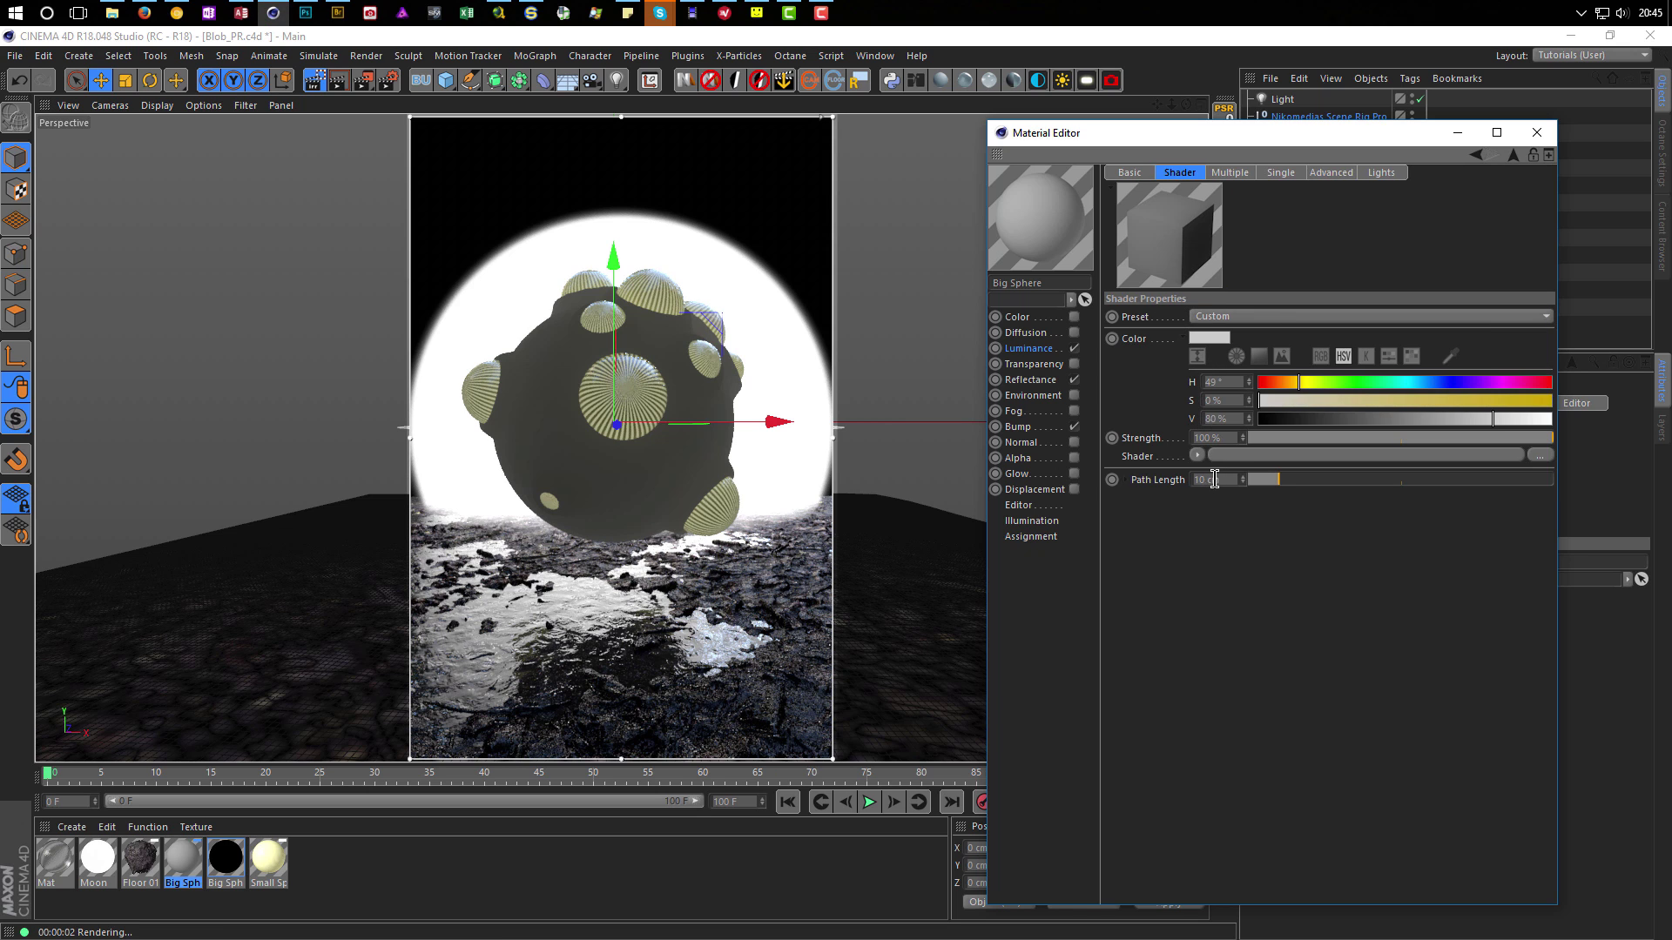
Set the Big Sphere's Subsurface Scattering Path Length to 1 cm and apply the Skin (Light) preset.
{"action": "left_click_drag", "start_coordinate": [1204, 501], "coordinate": [1151, 526]}
{"action": "type", "text": "1"}
{"action": "key", "text": "Return"}
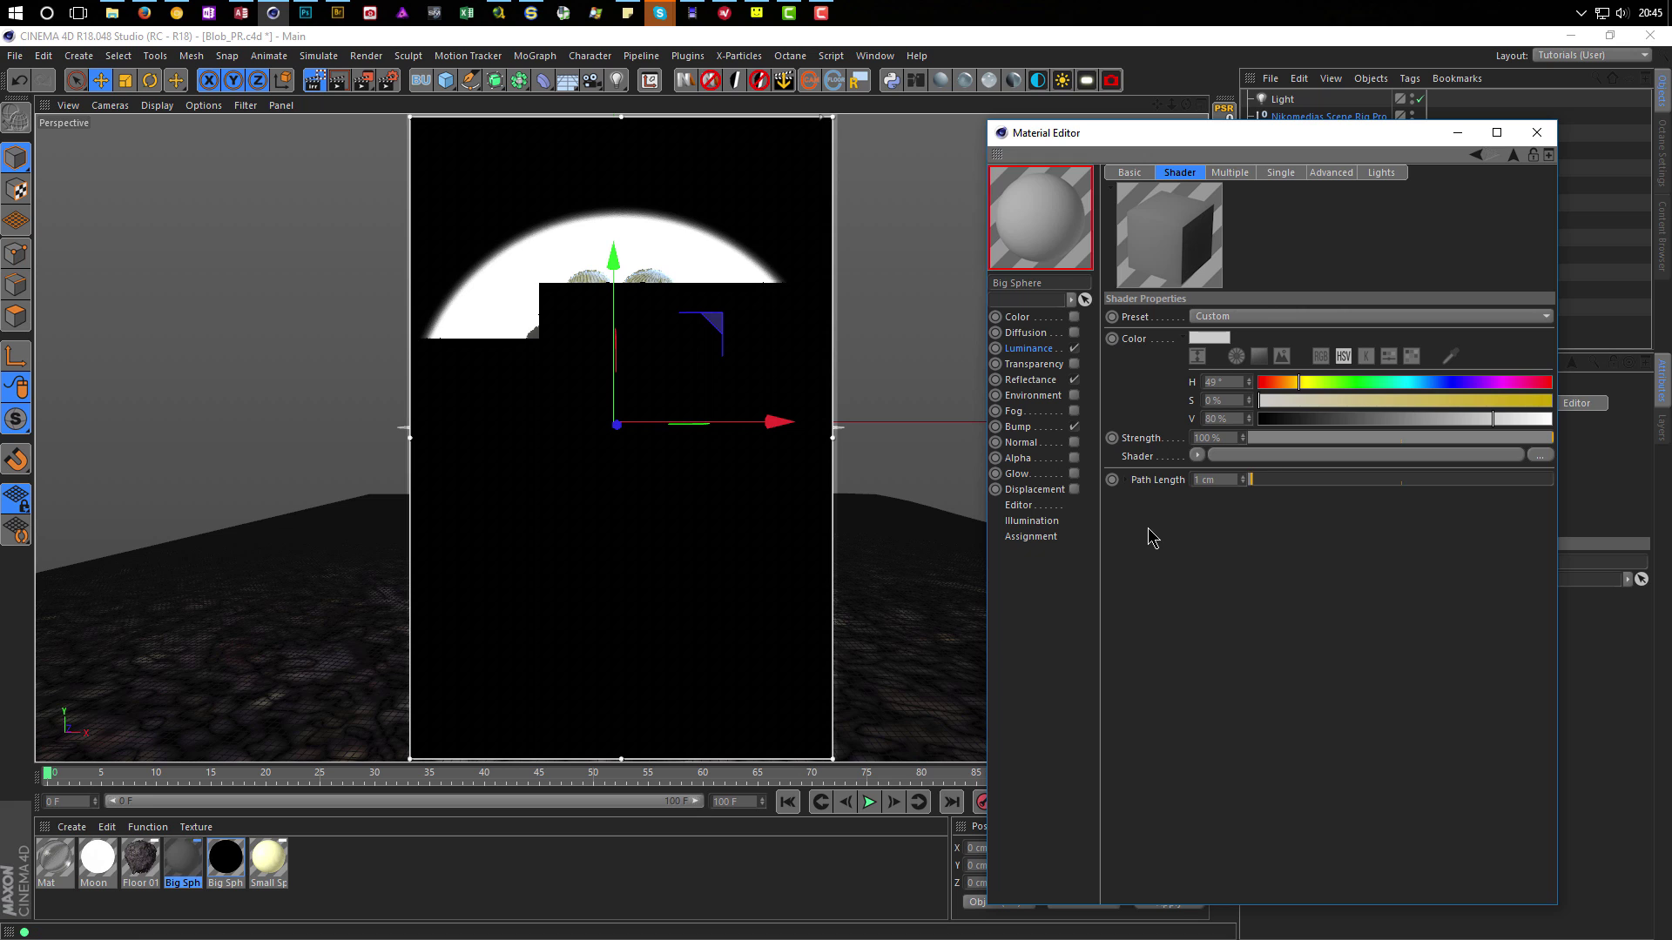
{"action": "left_click", "coordinate": [1219, 316]}
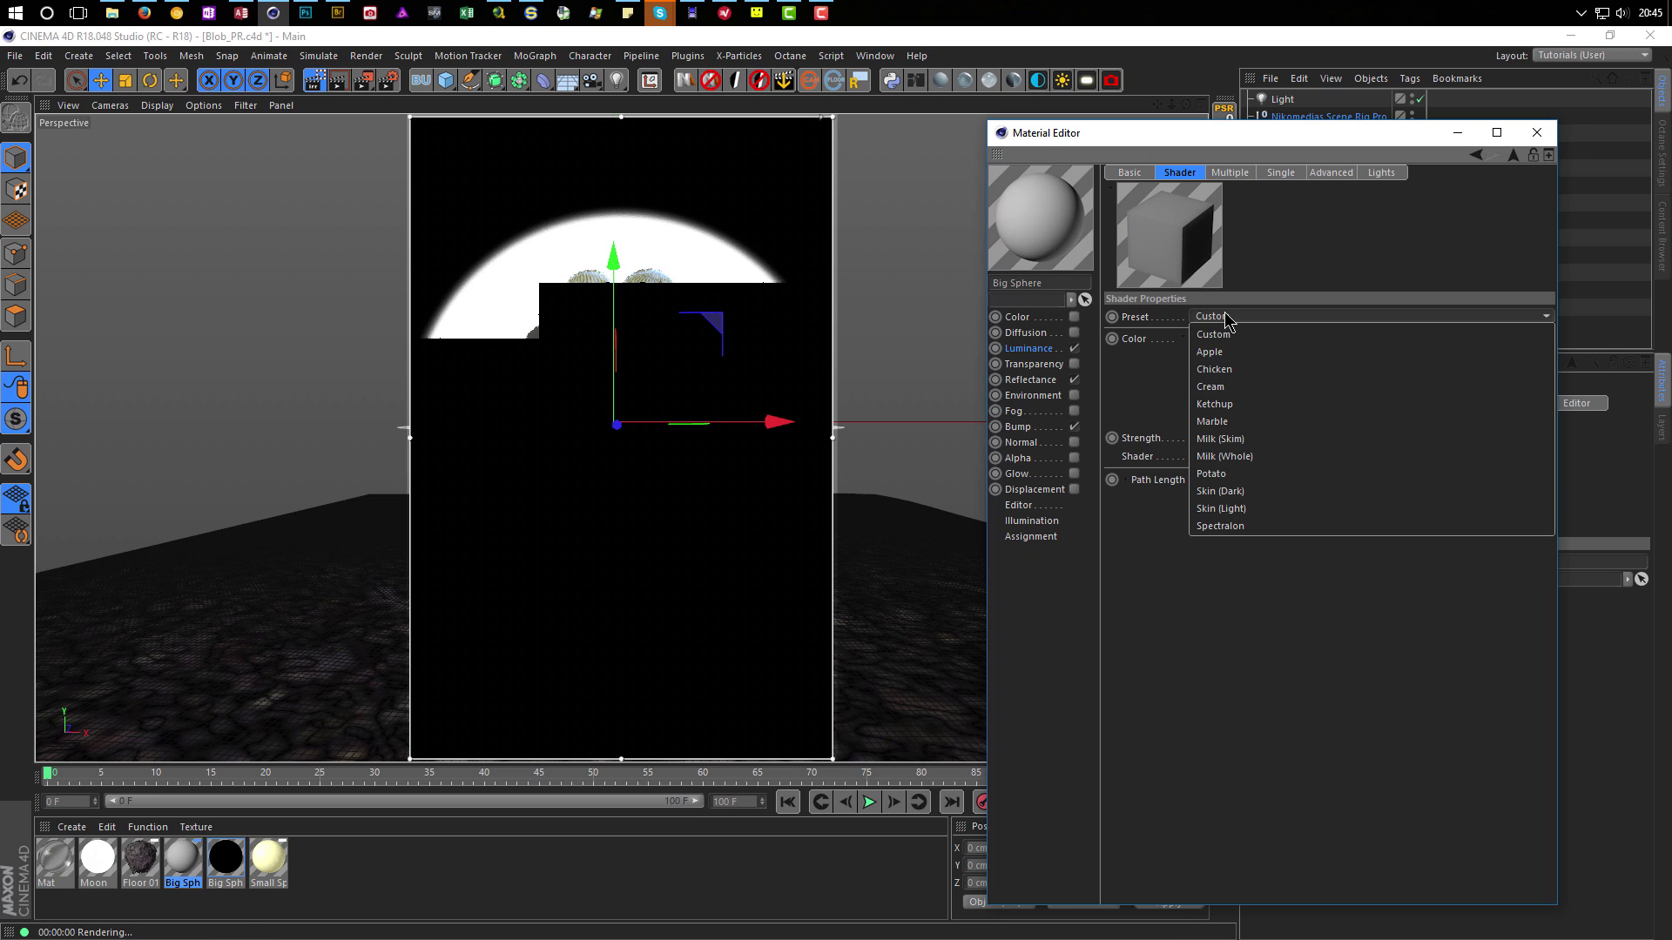
{"action": "left_click", "coordinate": [1231, 509]}
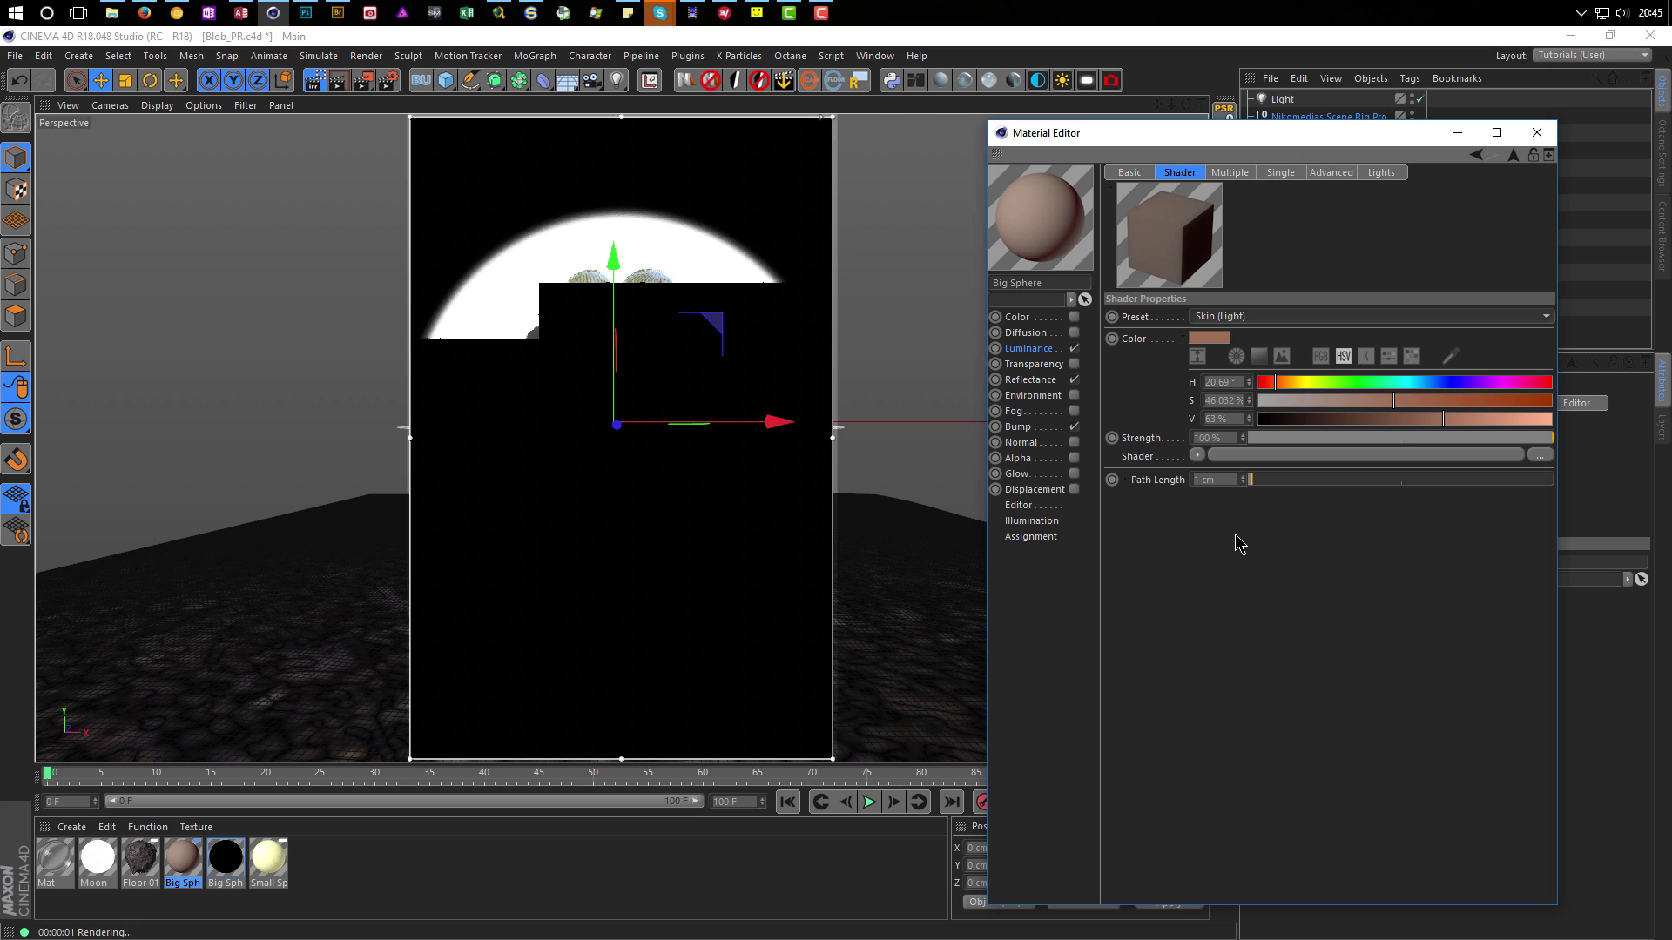
{"action": "left_click", "coordinate": [1243, 173]}
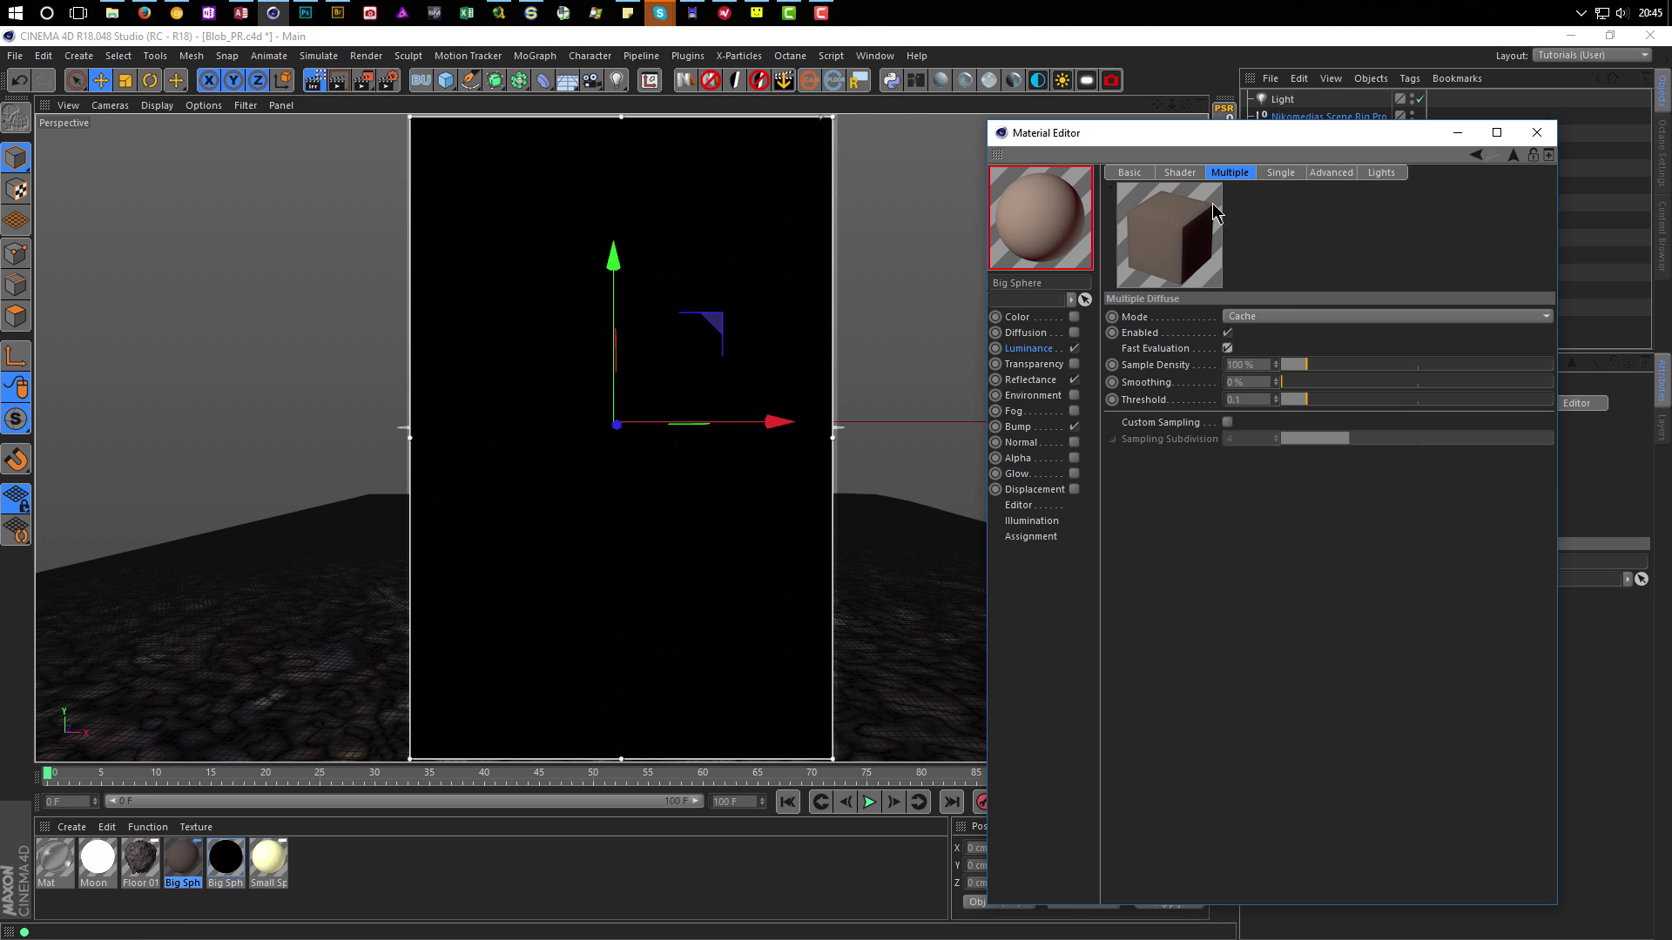
{"action": "left_click", "coordinate": [1134, 173]}
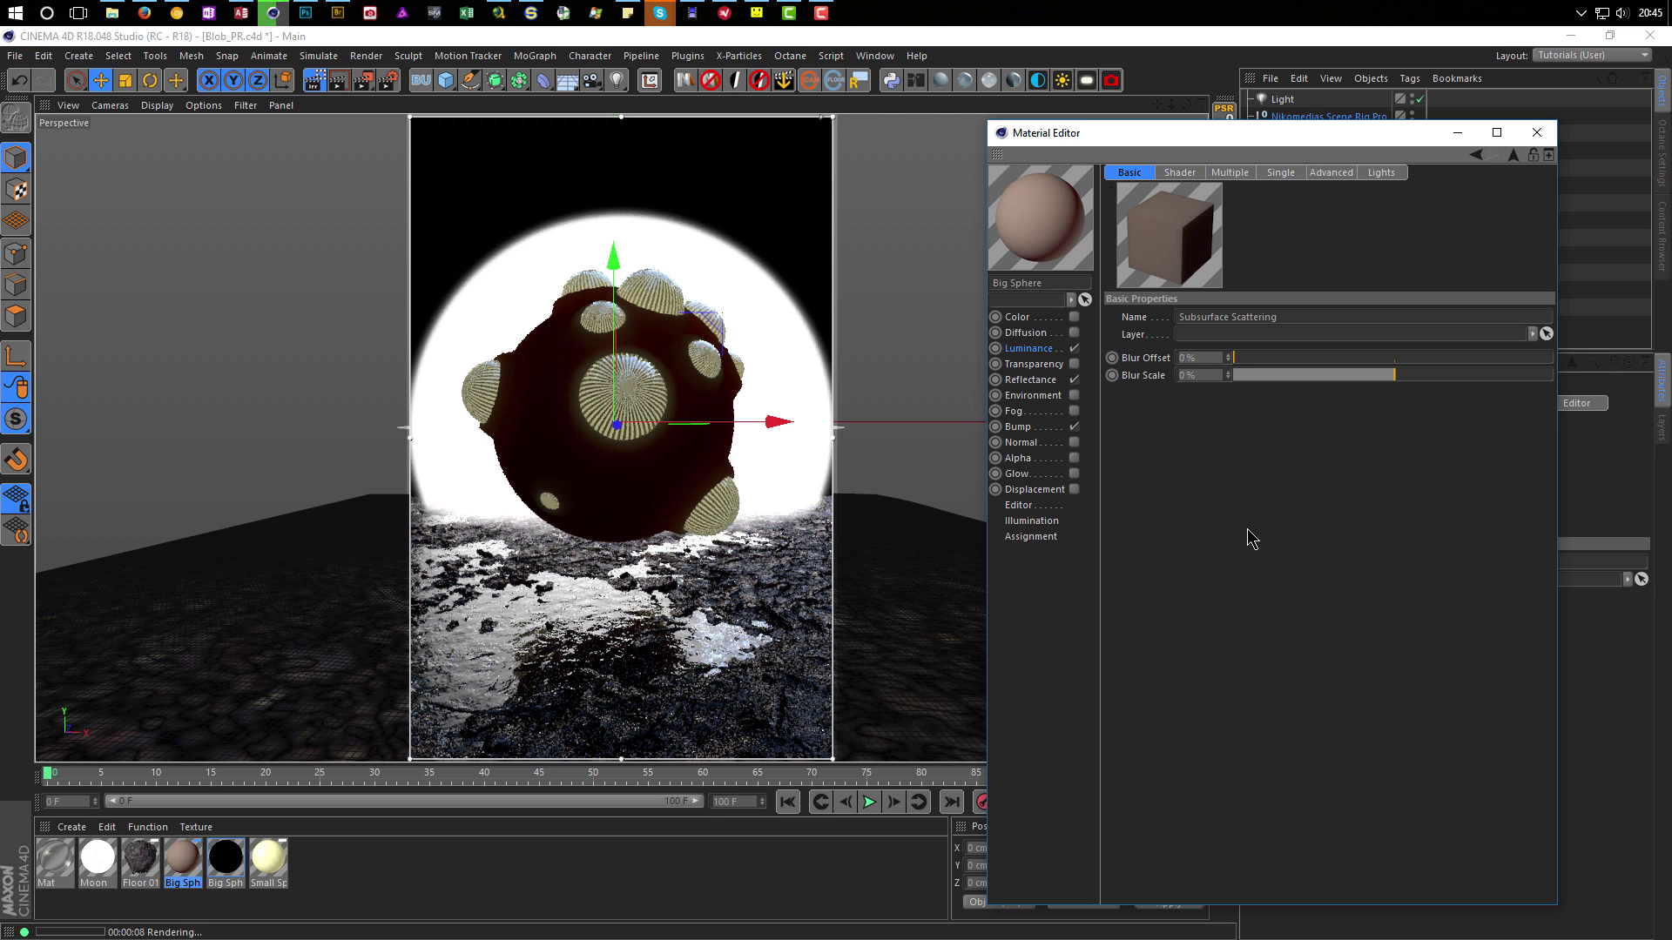
Raise the Strength of the Big Sphere's Subsurface Scattering shader to 300%.
{"action": "left_click", "coordinate": [1044, 348]}
{"action": "double_click", "coordinate": [1219, 288]}
{"action": "left_click", "coordinate": [1219, 288]}
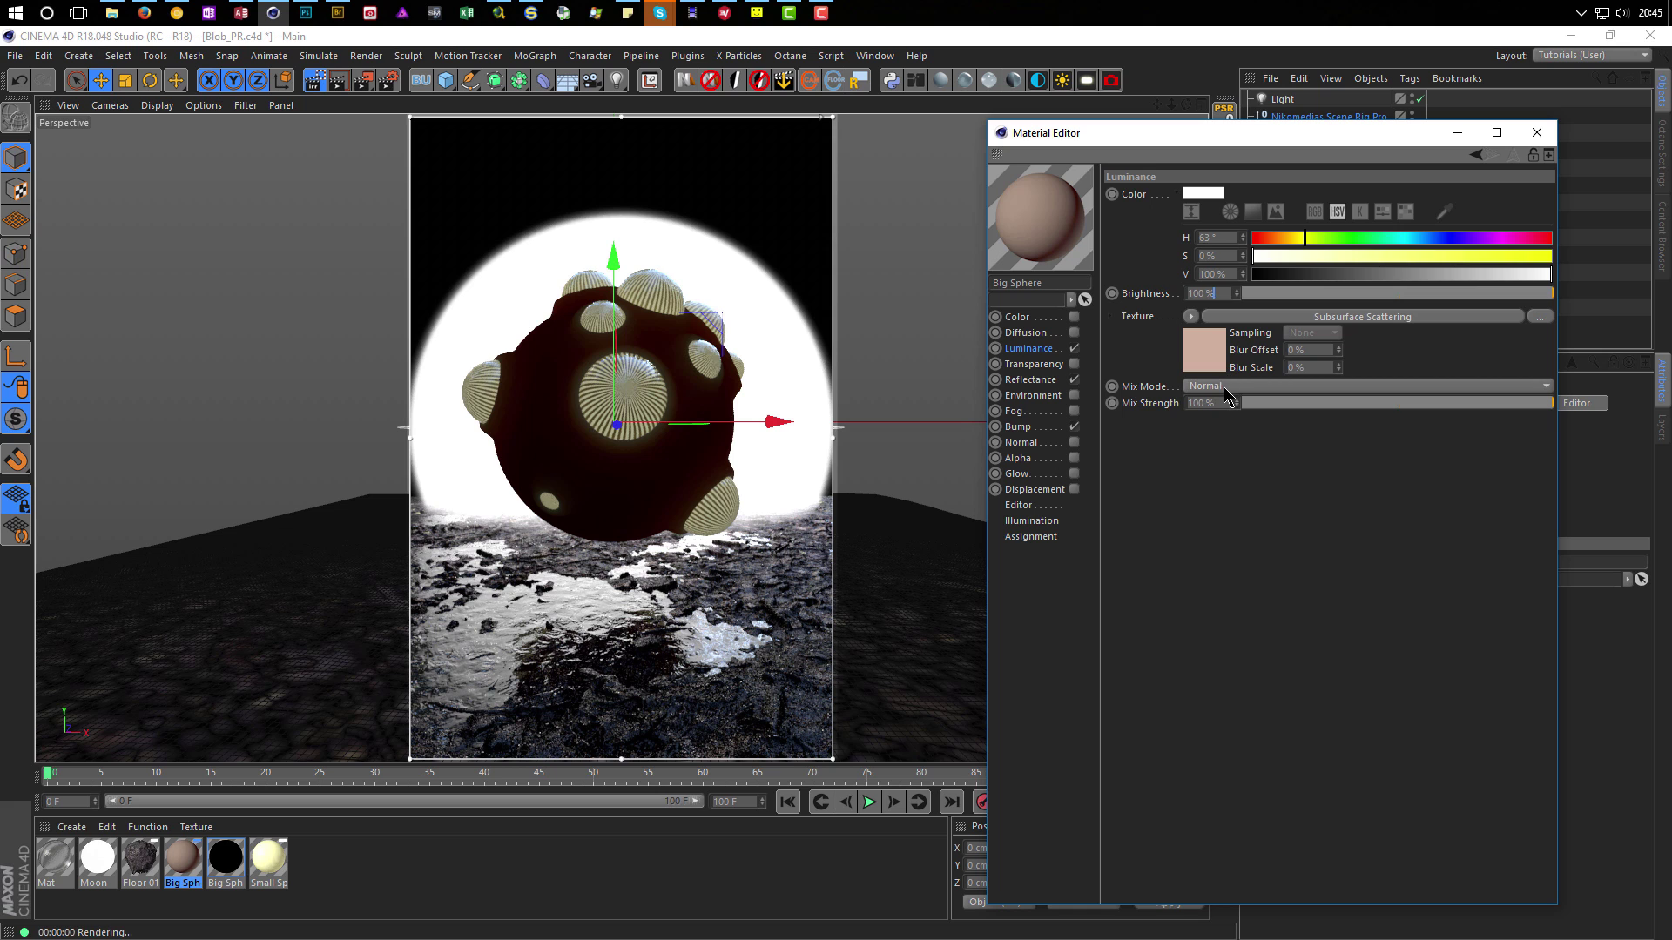
{"action": "left_click", "coordinate": [1215, 317]}
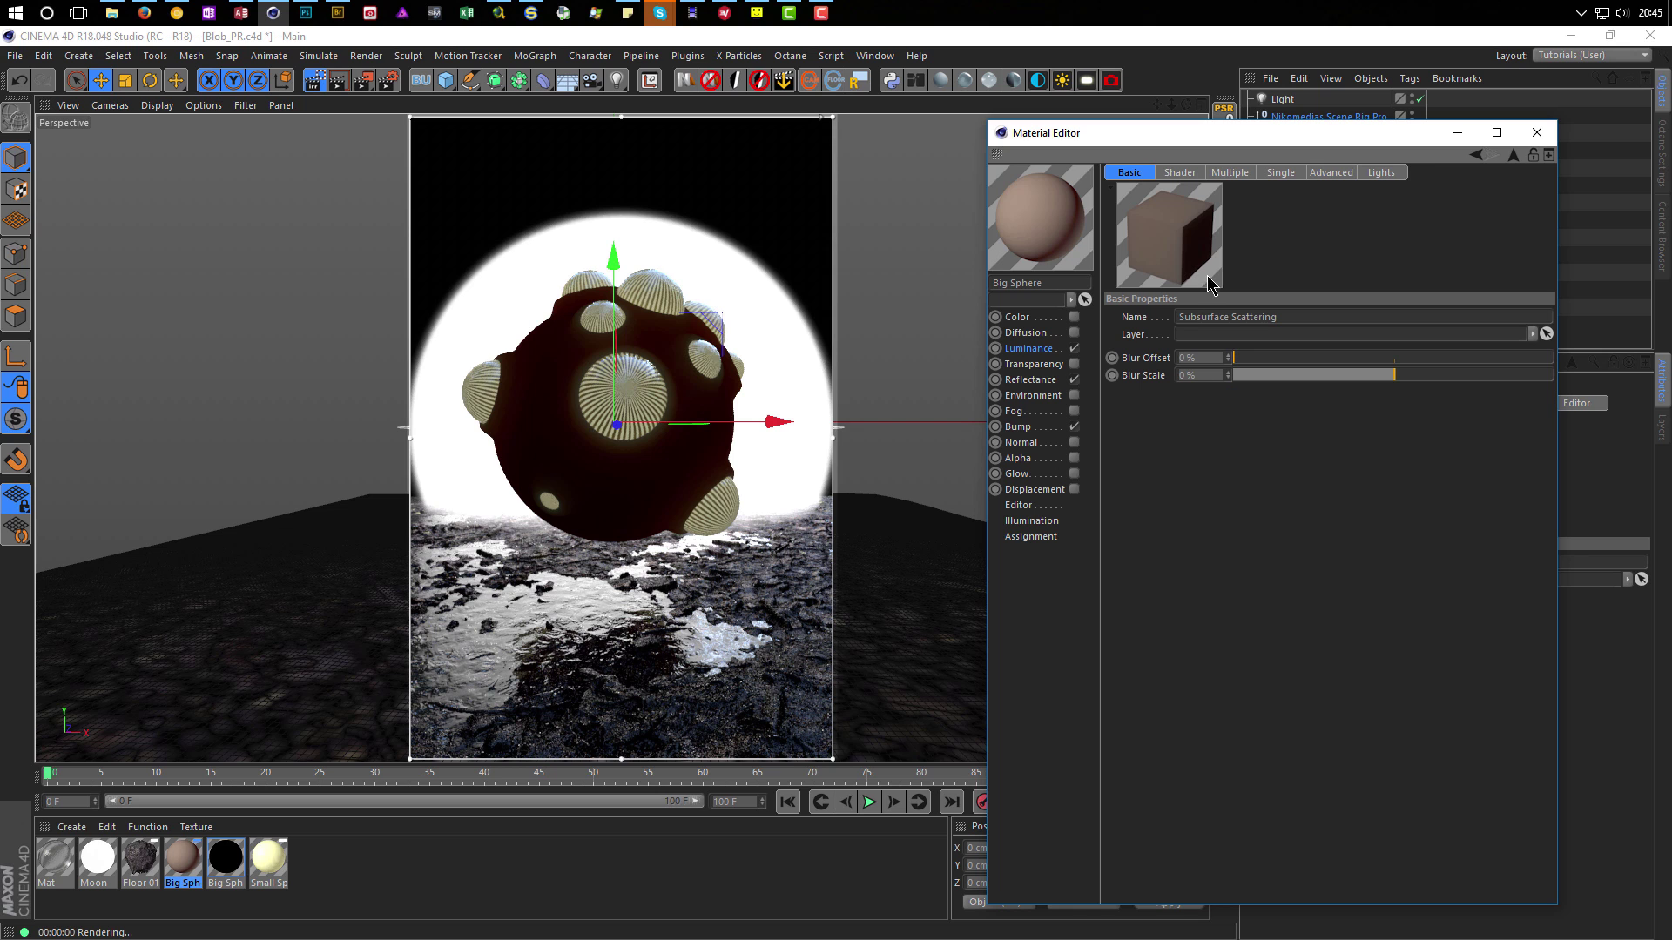
{"action": "left_click", "coordinate": [1182, 172]}
{"action": "double_click", "coordinate": [1219, 436]}
{"action": "type", "text": "300"}
{"action": "key", "text": "Return"}
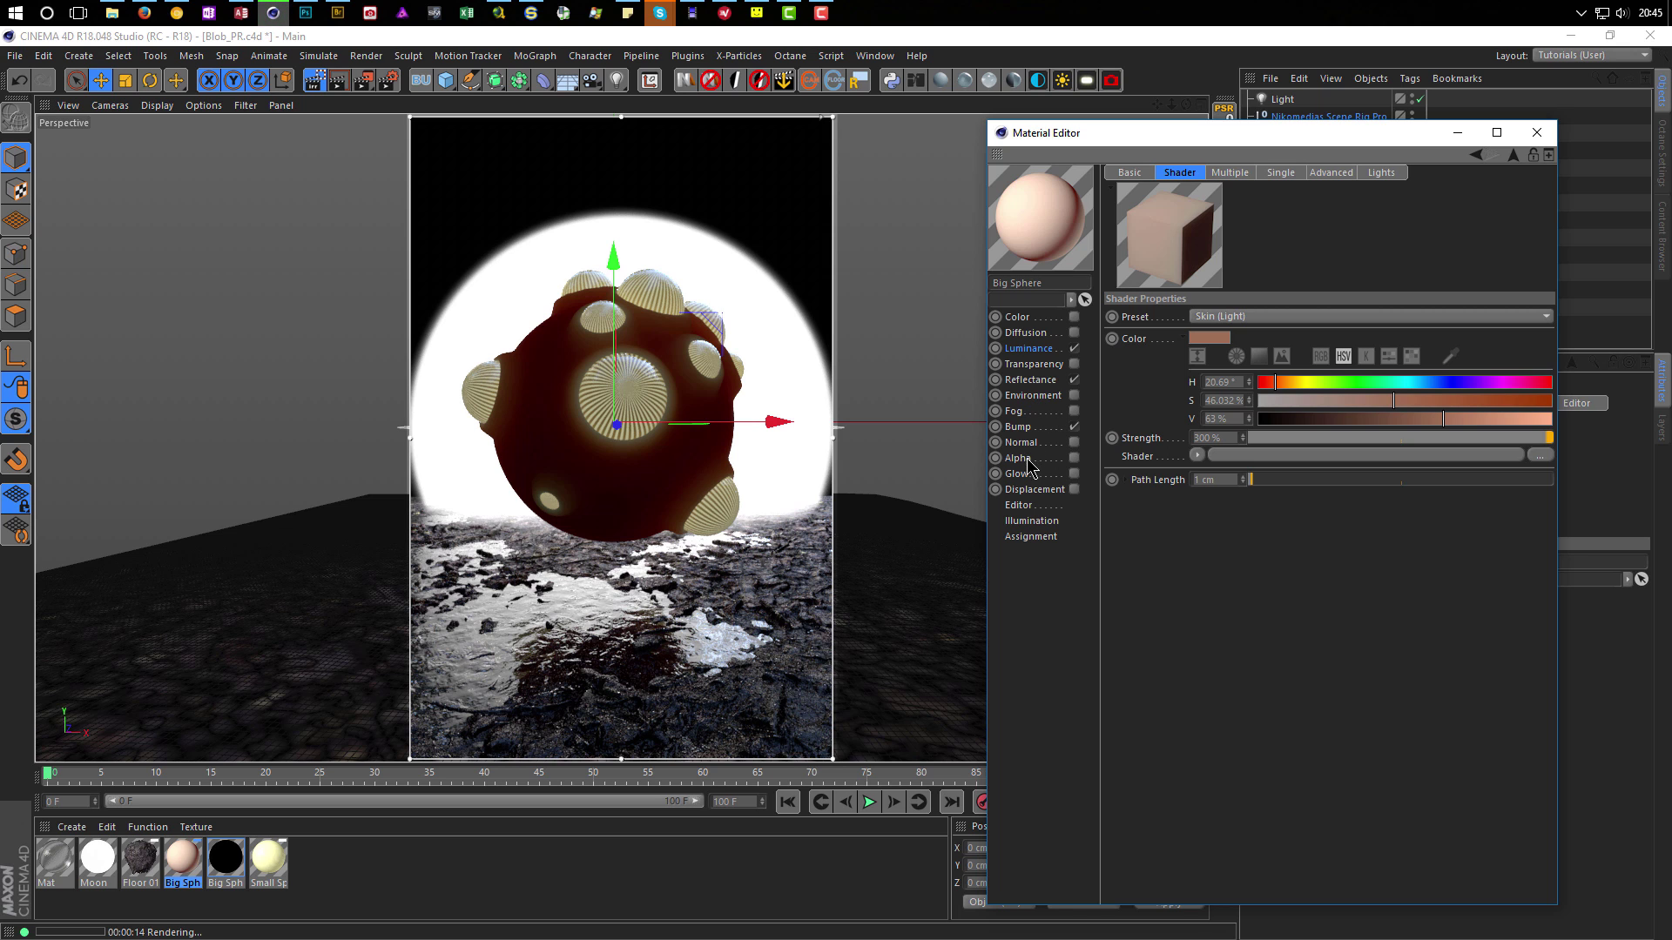
In the Big Sphere material's bump noise, set the Global Scale to 150% and the Contrast to 54%.
{"action": "left_click", "coordinate": [1034, 427]}
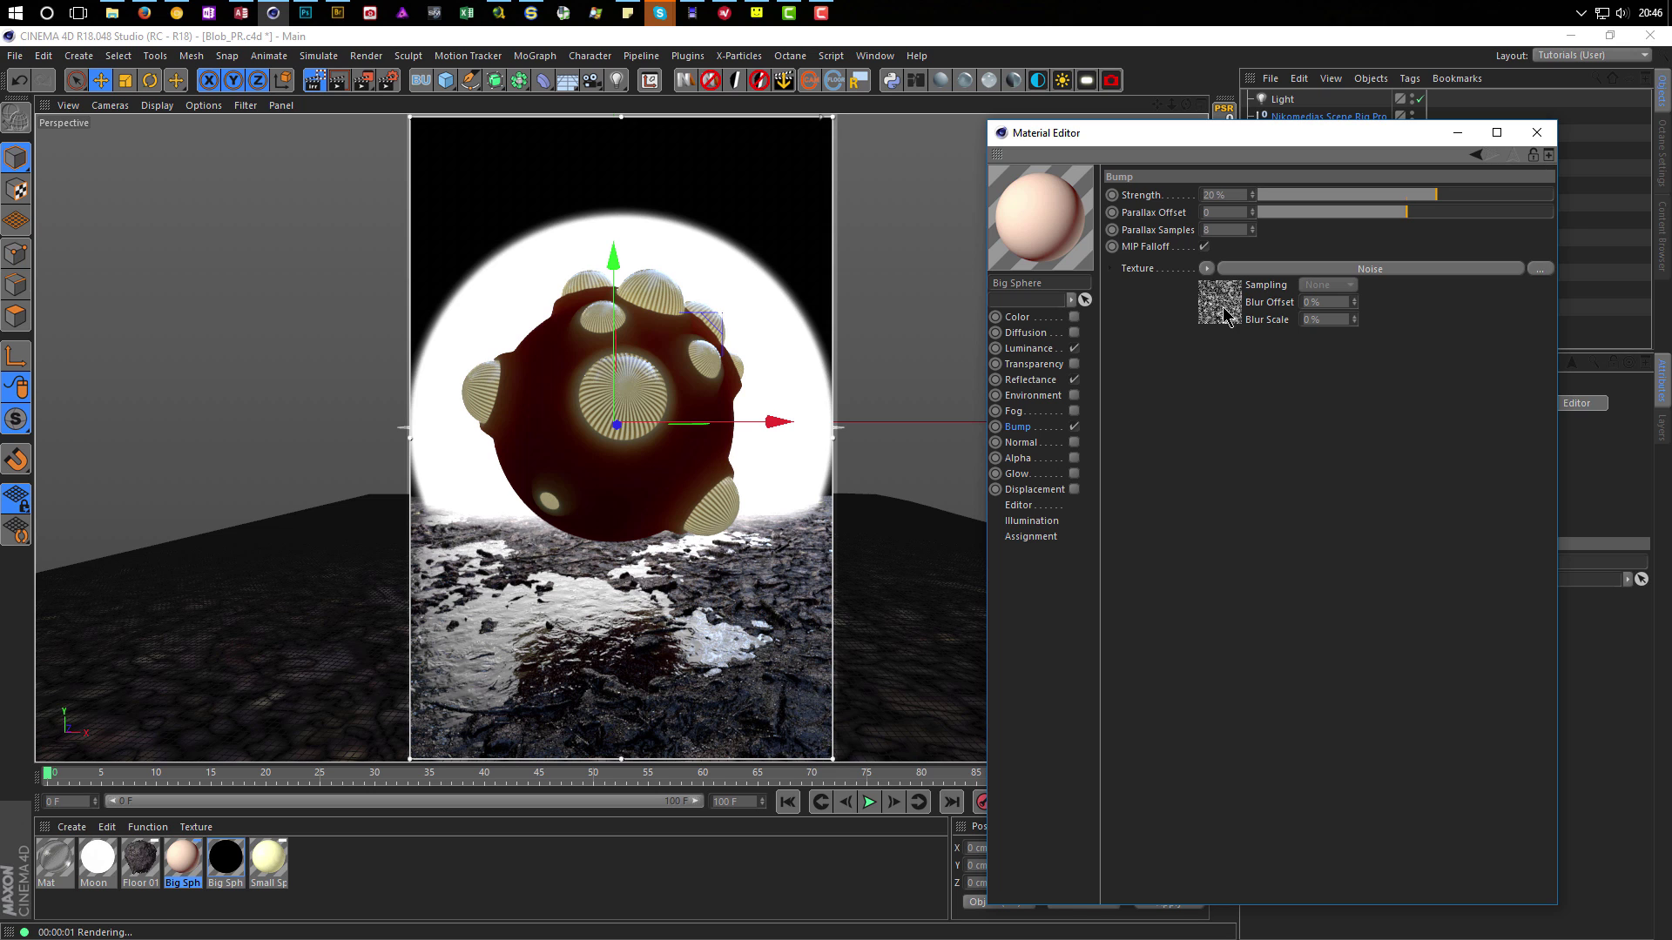
{"action": "left_click", "coordinate": [1221, 307]}
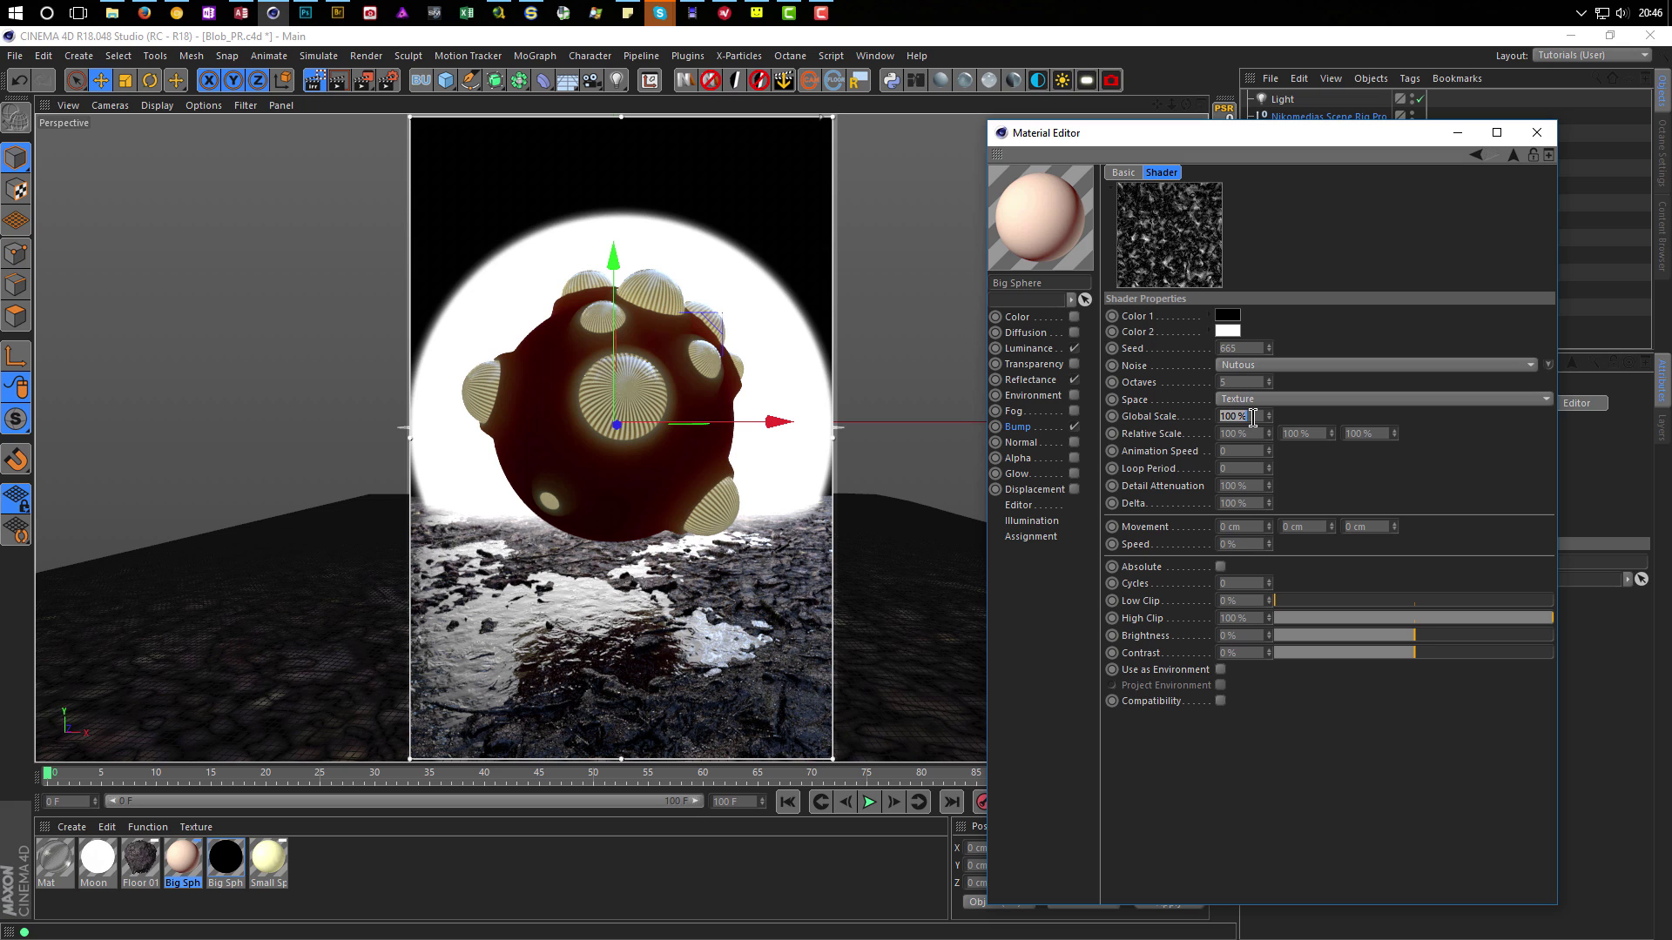
{"action": "type", "text": "150"}
{"action": "key", "text": "Return"}
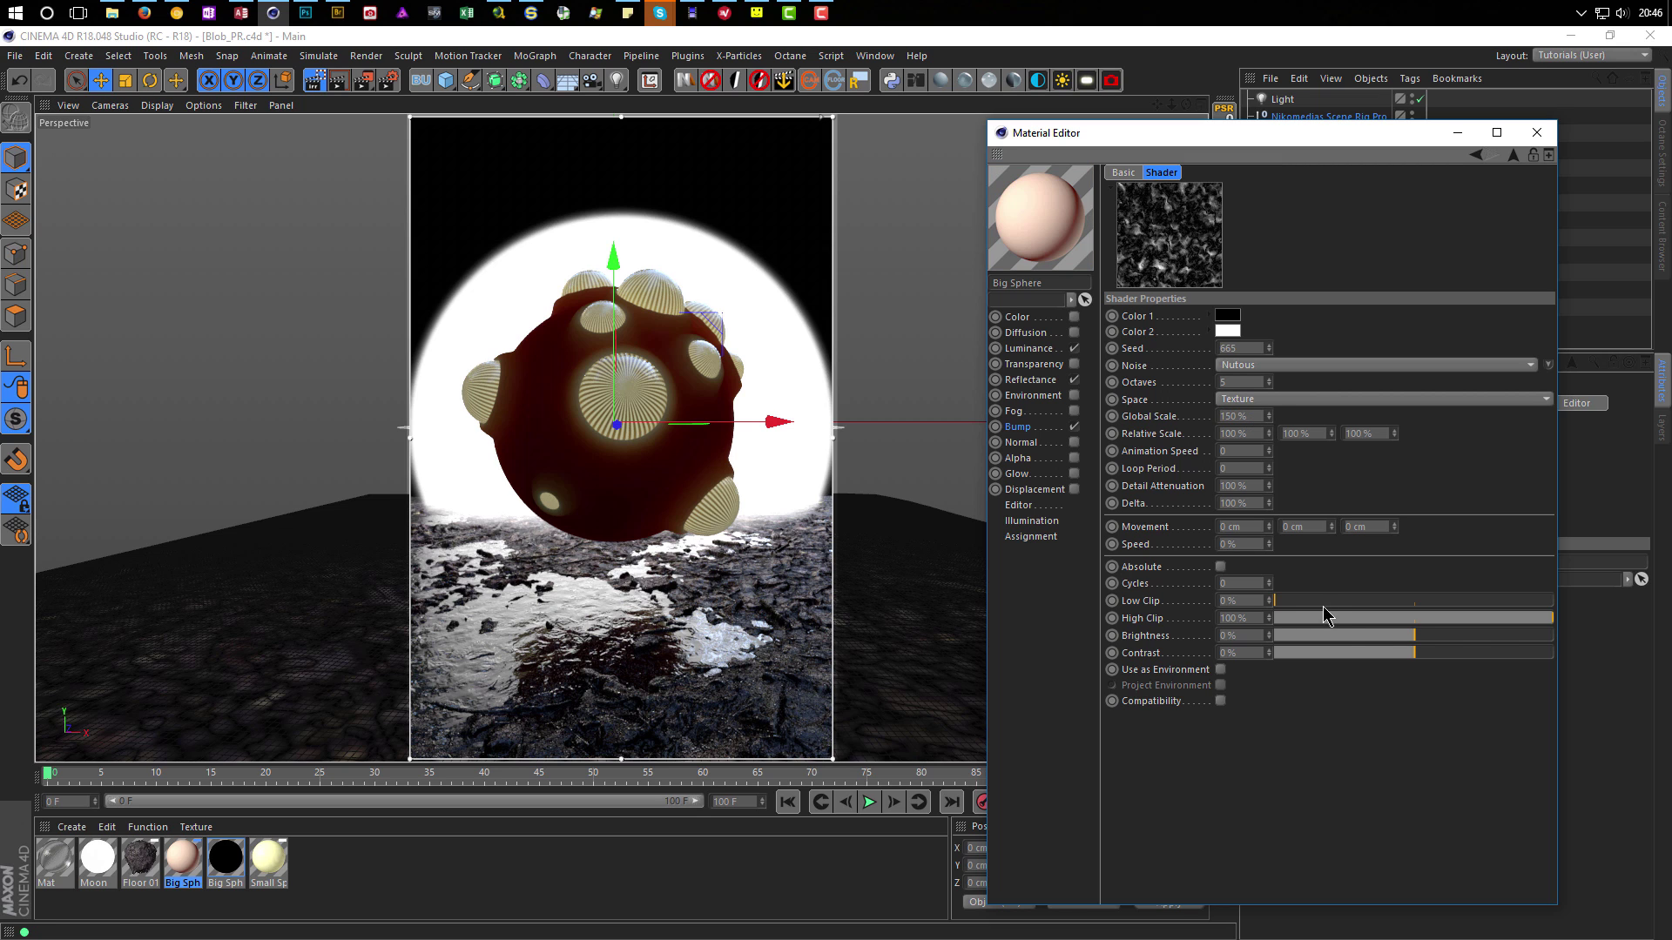
{"action": "left_click_drag", "start_coordinate": [1399, 653], "coordinate": [1490, 655]}
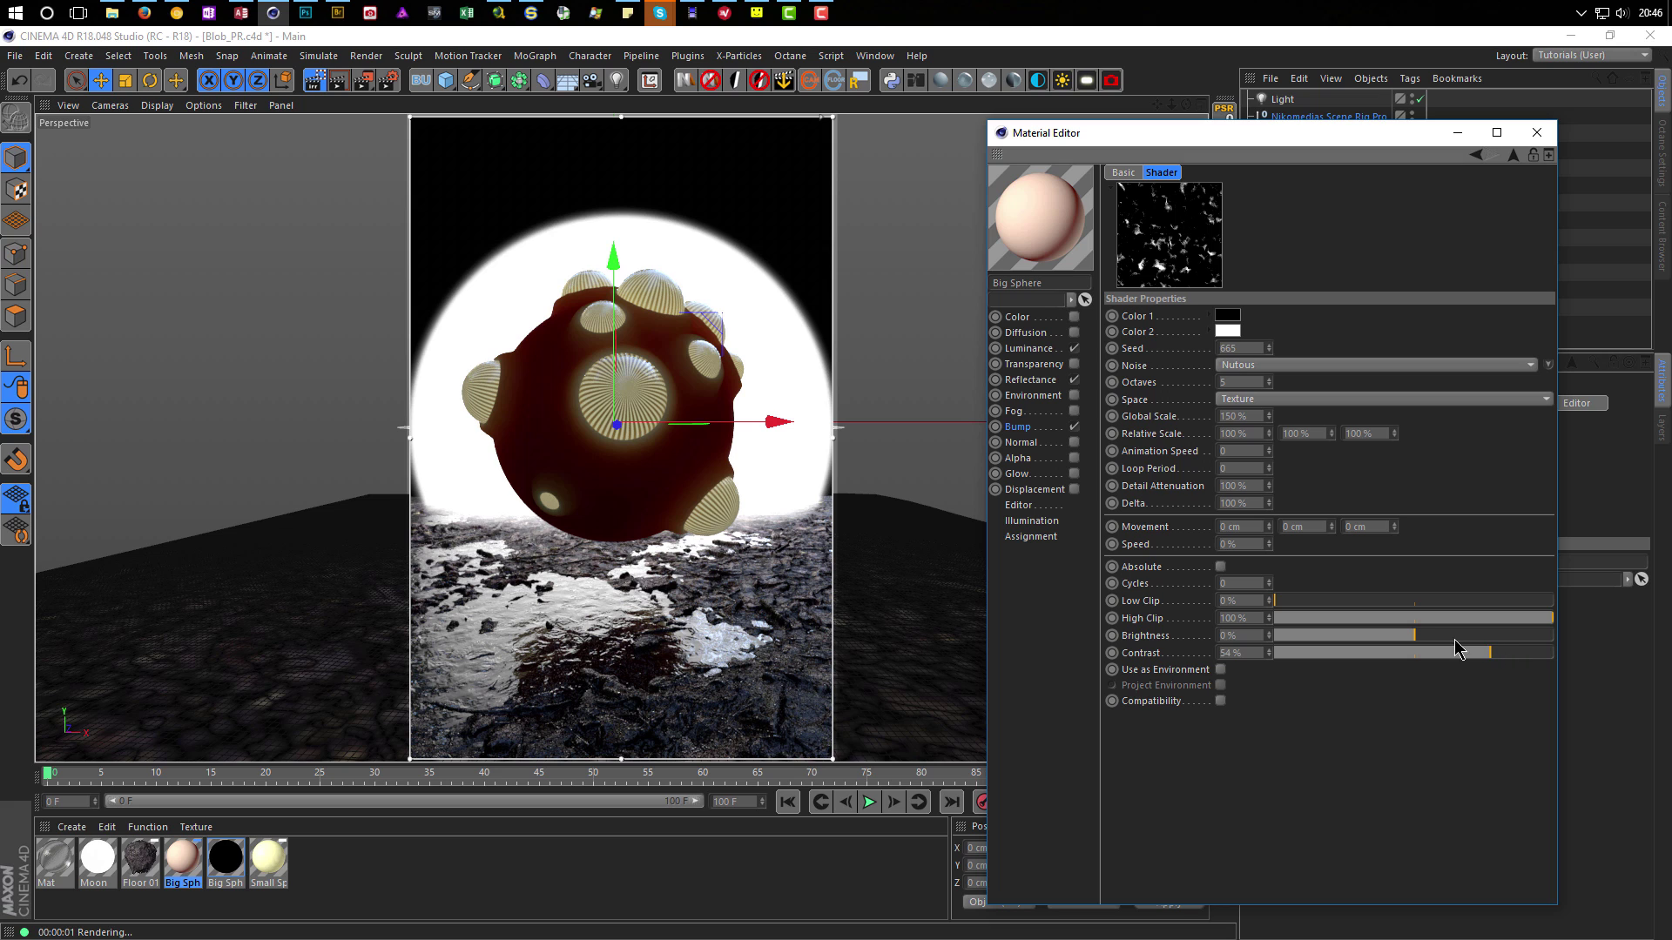
Set the Big Sphere material's bump Strength to 150%.
{"action": "left_click", "coordinate": [1041, 427]}
{"action": "left_click", "coordinate": [1233, 195]}
{"action": "type", "text": "150"}
{"action": "key", "text": "Return"}
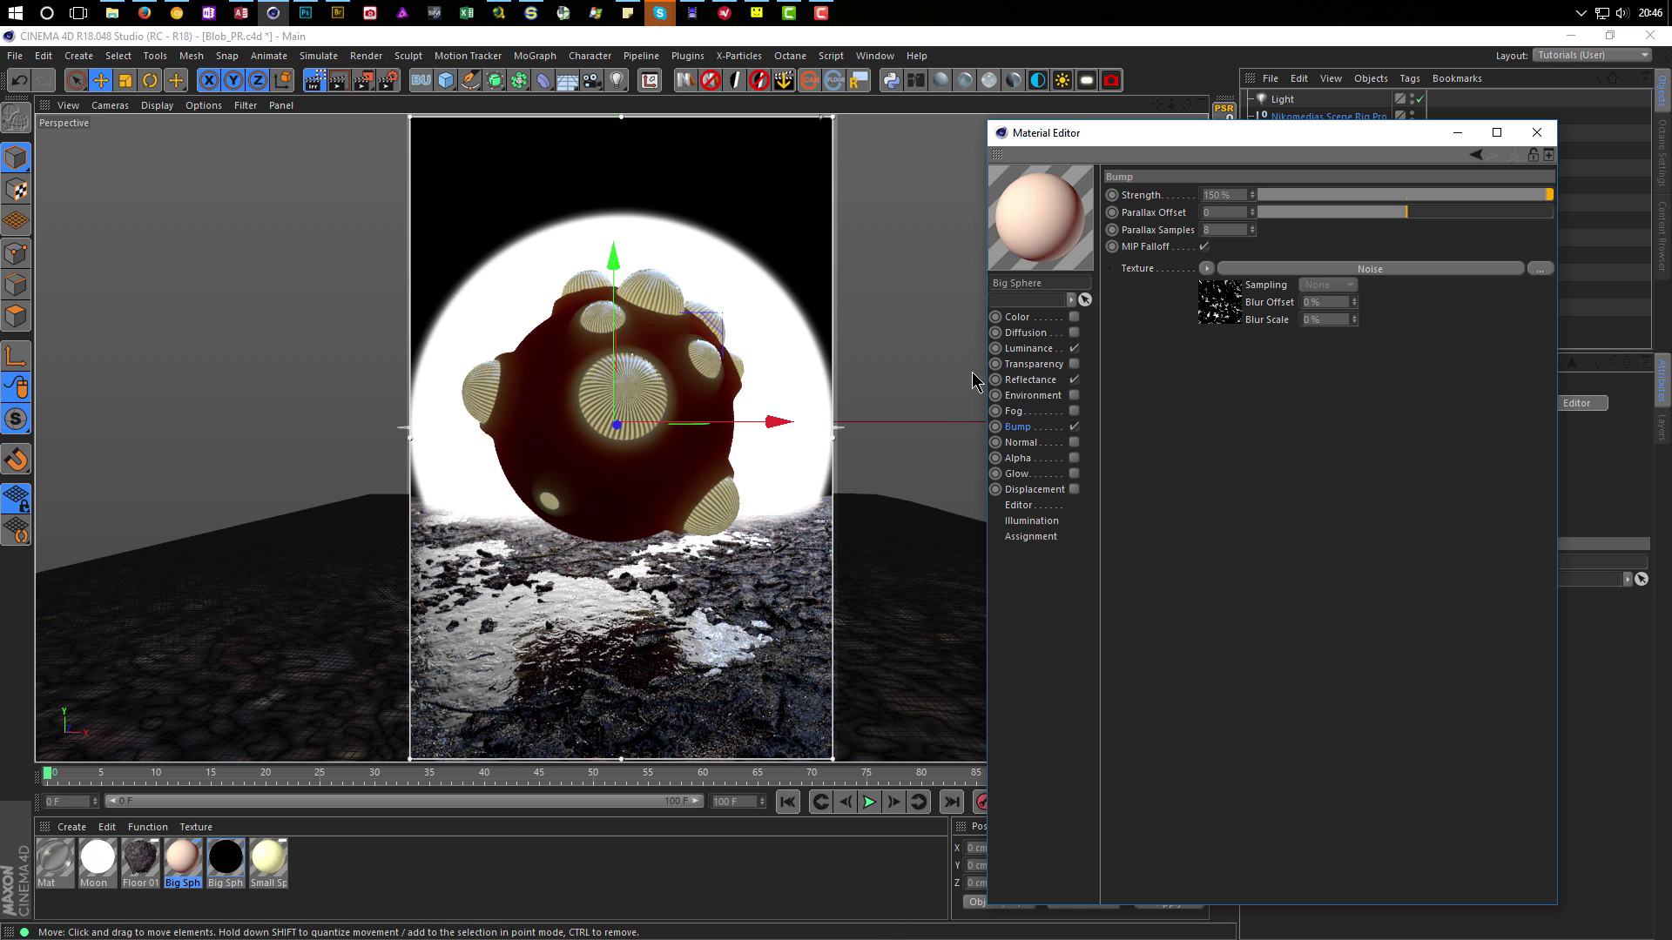
Enable Layer 1 in the Big Sphere material's reflectance and open that layer's settings.
{"action": "left_click", "coordinate": [1032, 379]}
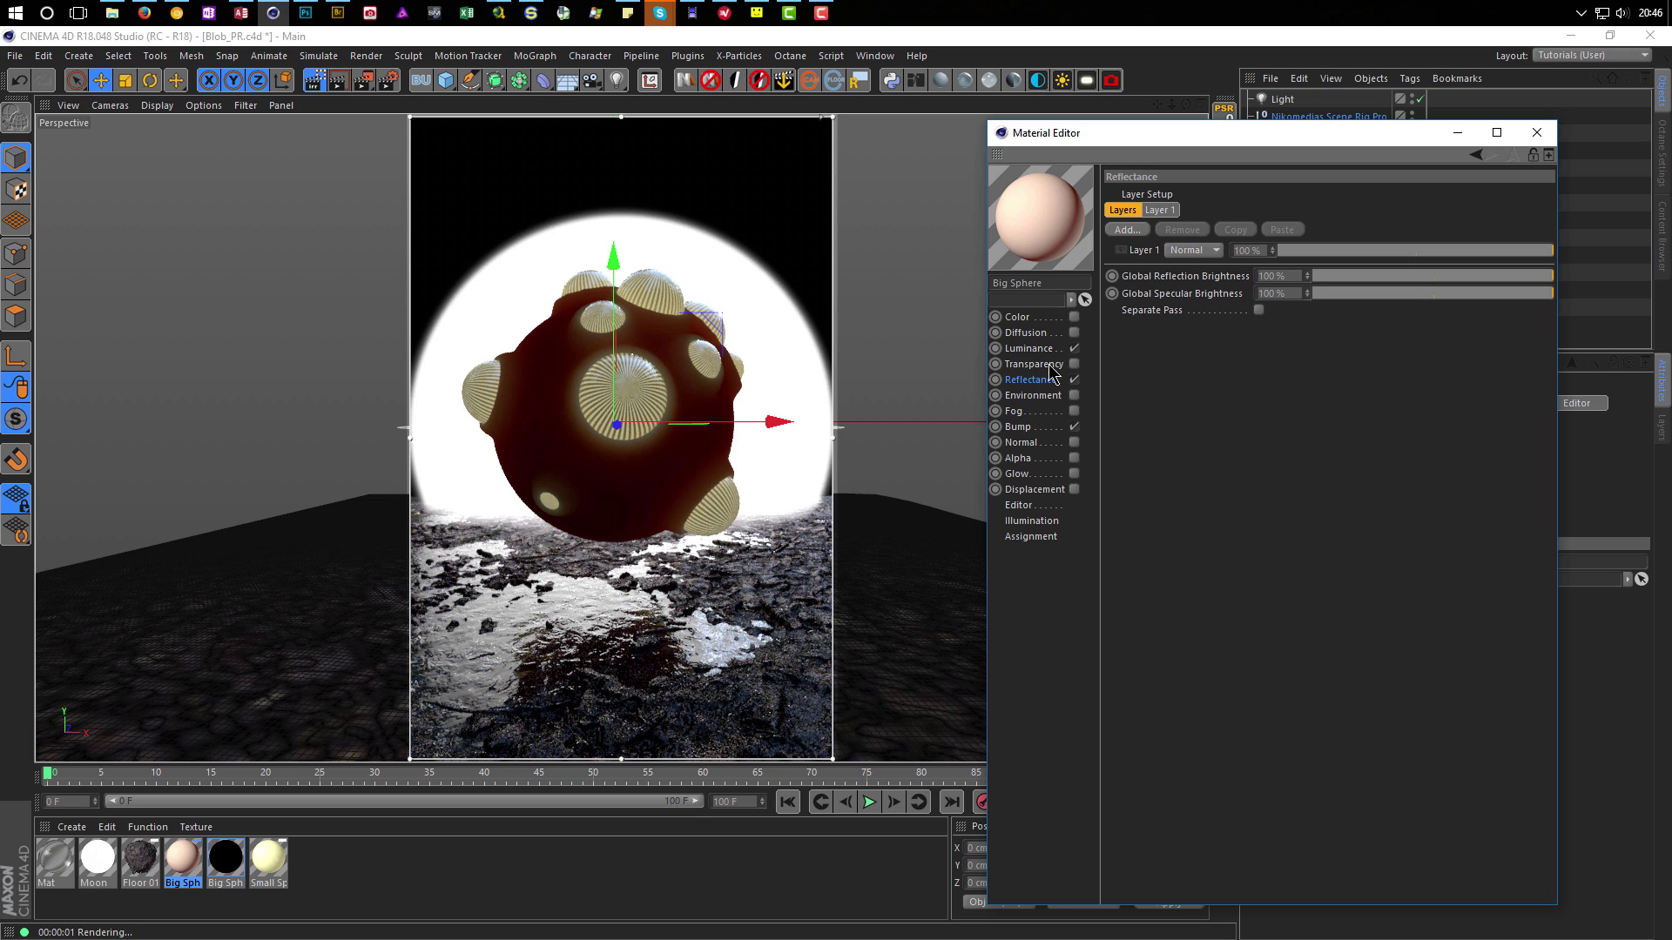
{"action": "left_click", "coordinate": [1122, 250]}
{"action": "left_click", "coordinate": [1144, 250]}
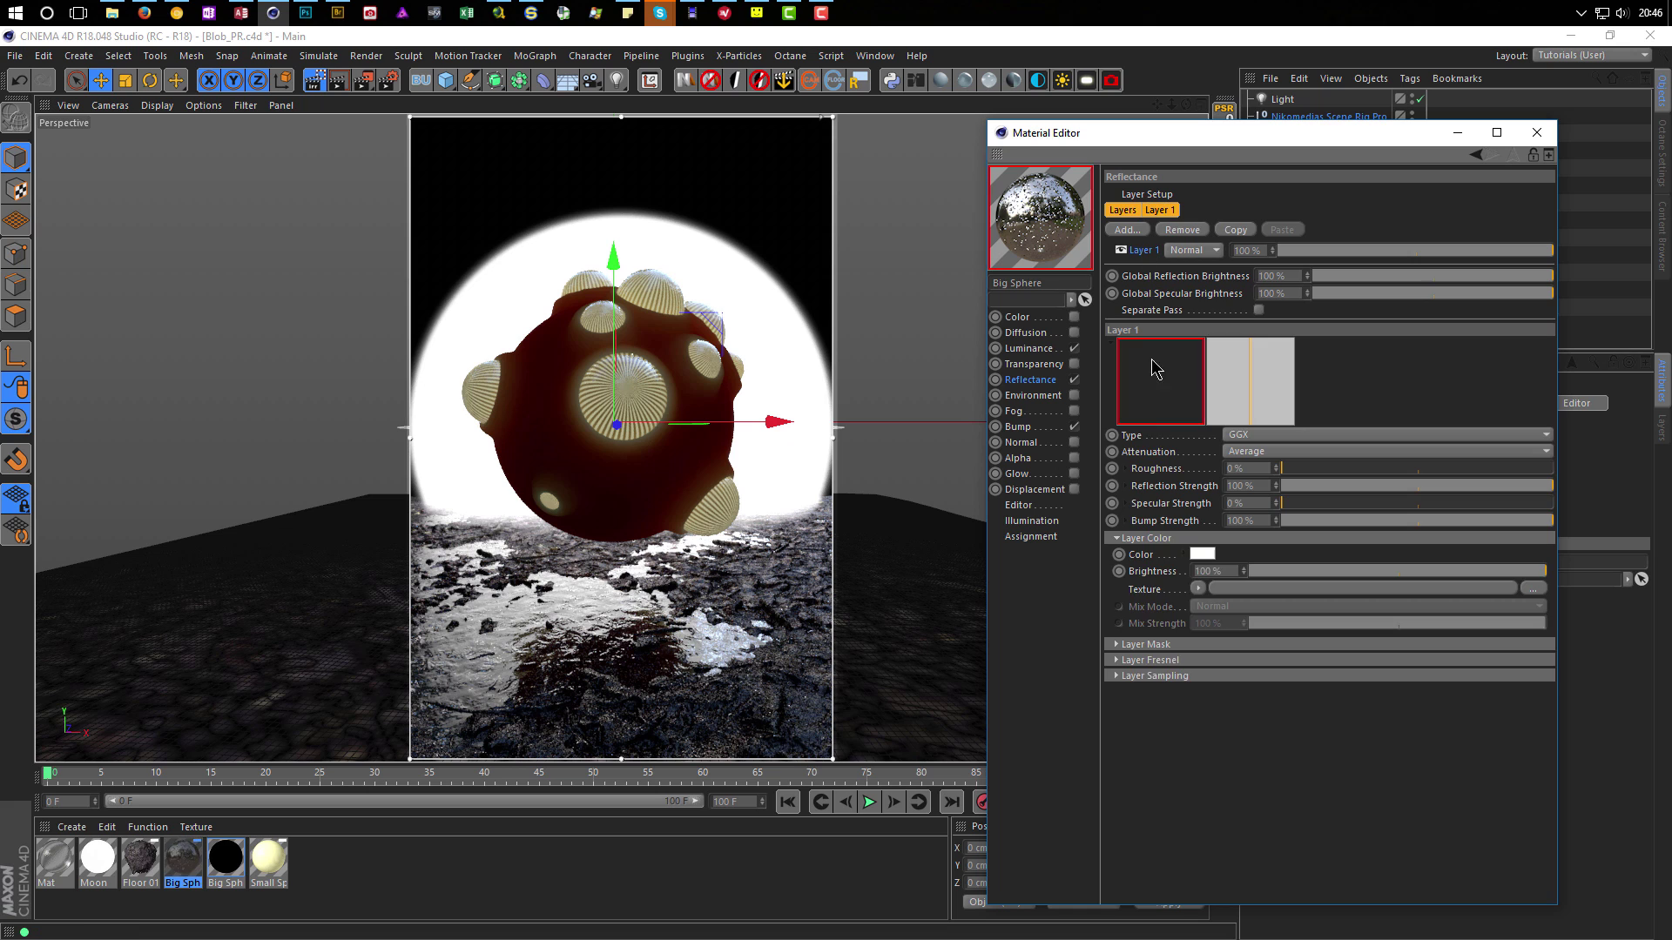
Set the Layer Fresnel of the Big Sphere material's reflectance Layer 1 to Dielectric.
{"action": "left_click", "coordinate": [1195, 662]}
{"action": "left_click", "coordinate": [1206, 678]}
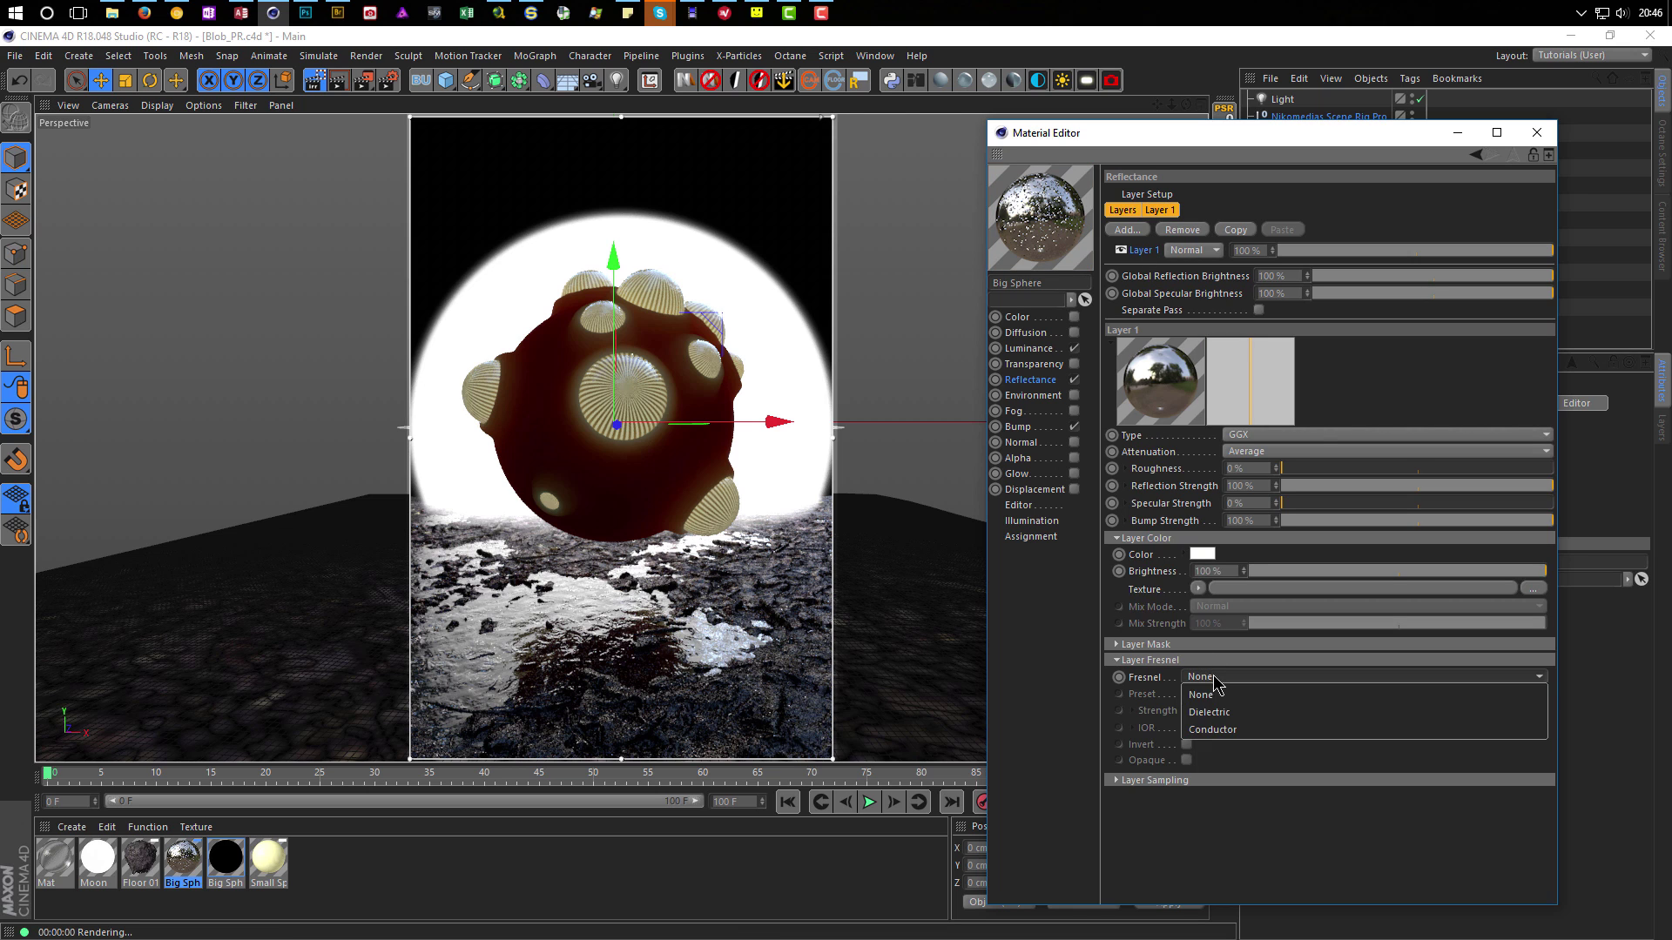
{"action": "left_click", "coordinate": [1215, 705]}
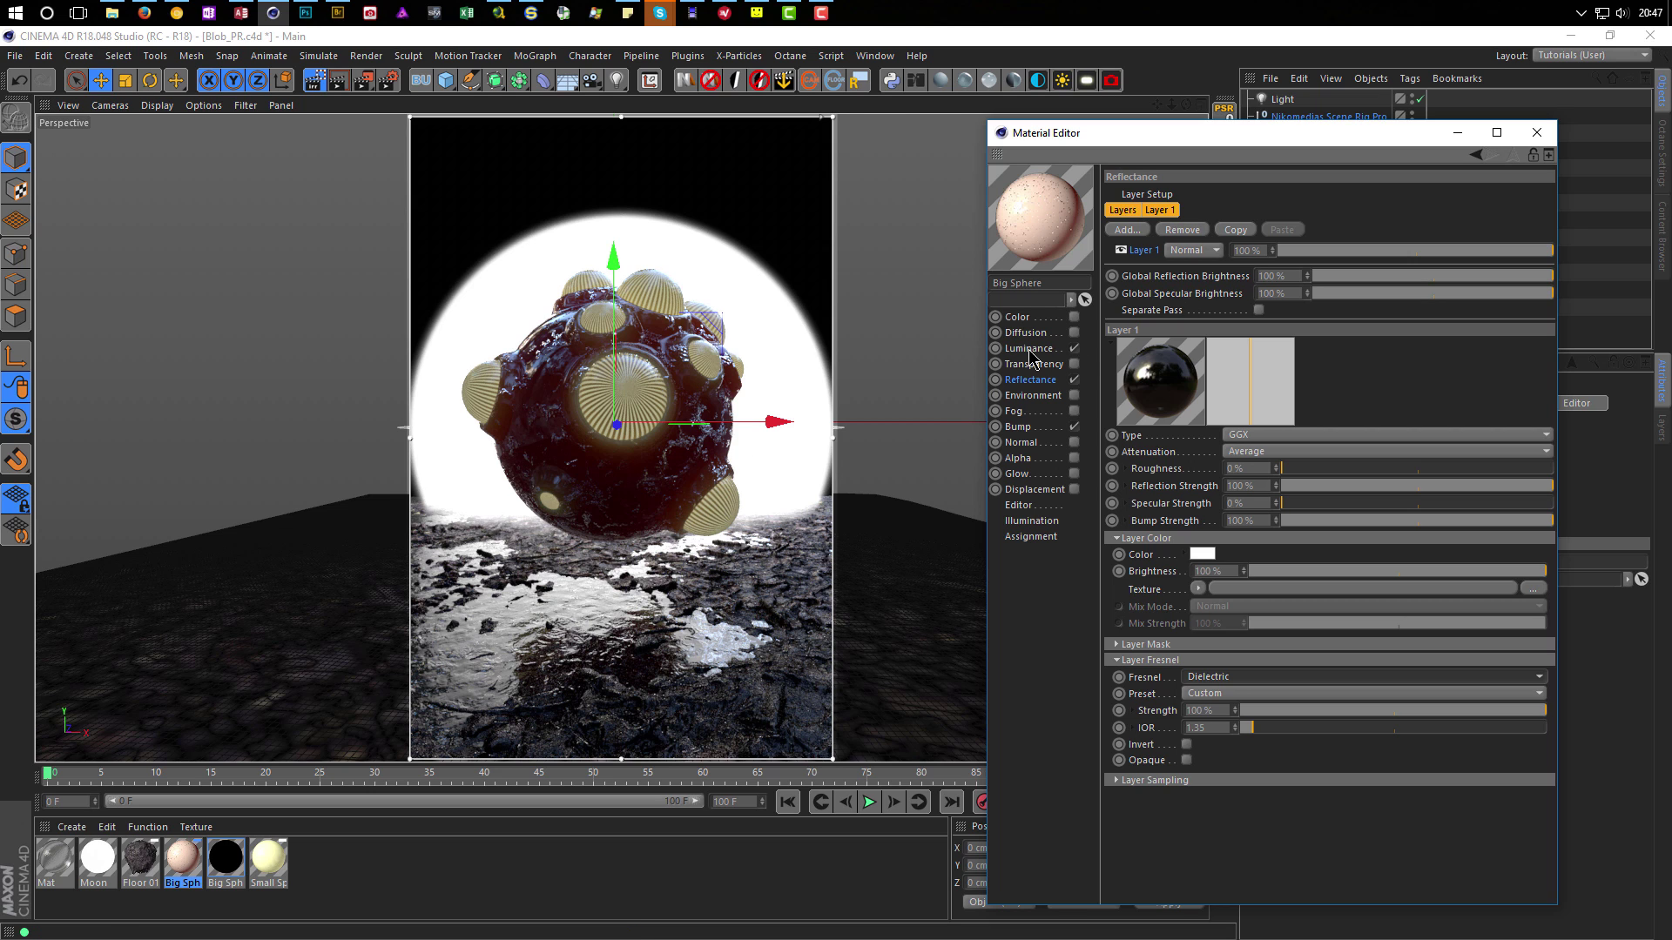
Set the Contrast of the Big Sphere material's bump noise to 0%.
{"action": "left_click", "coordinate": [1031, 427]}
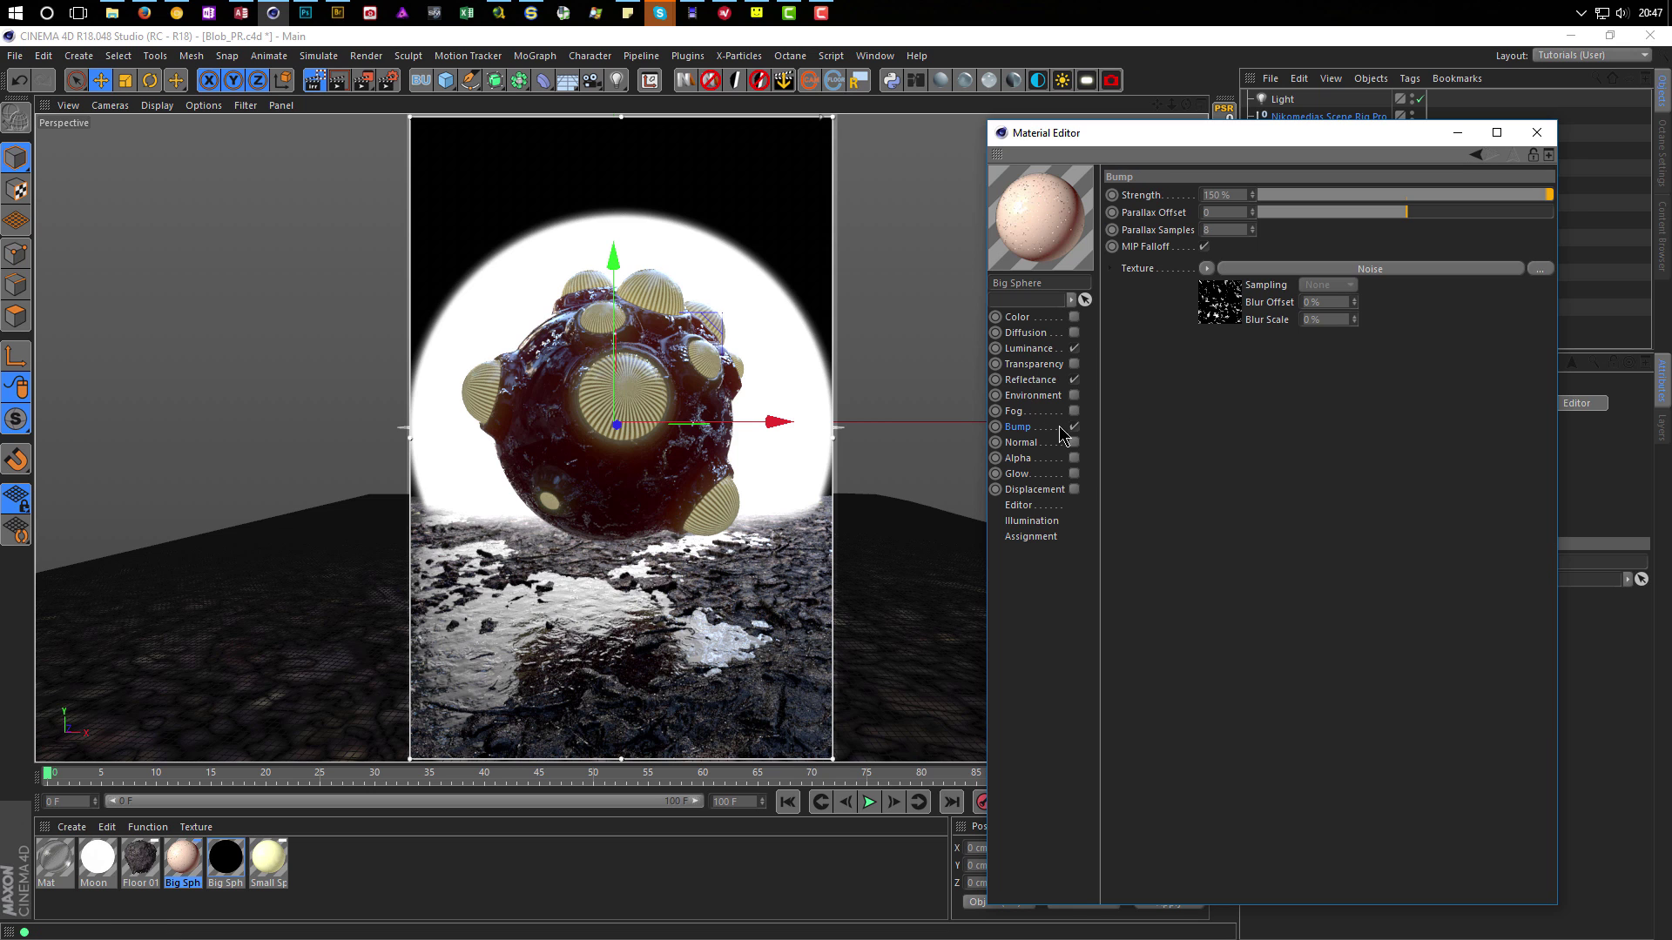
{"action": "left_click", "coordinate": [1216, 304]}
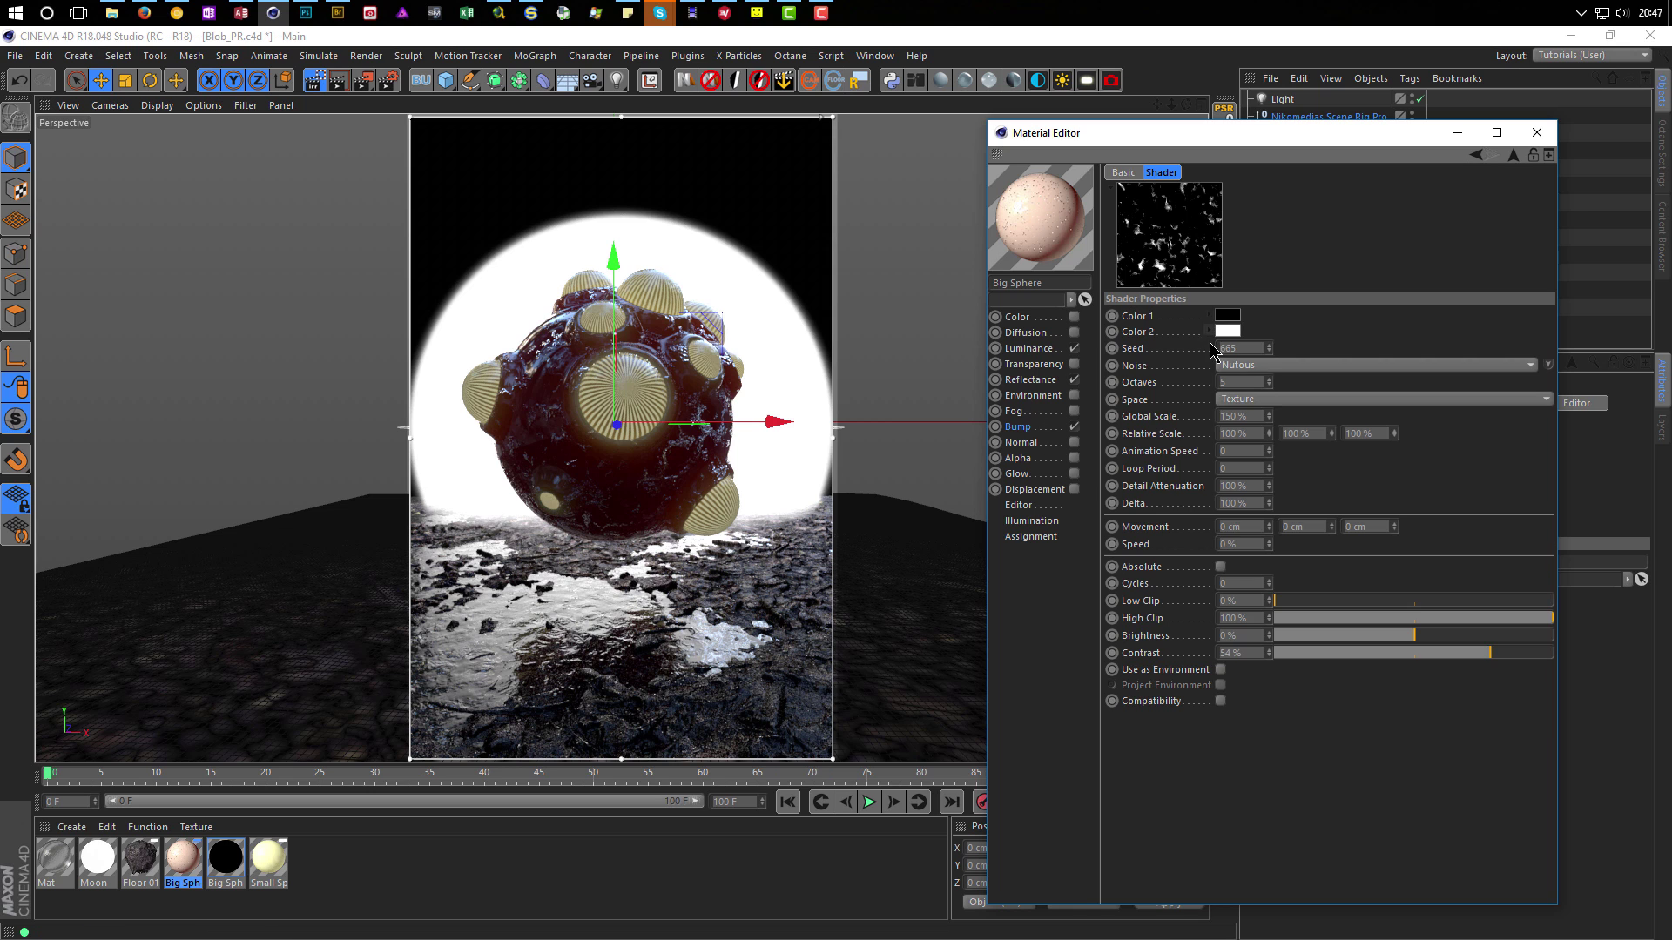
{"action": "double_click", "coordinate": [1237, 653]}
{"action": "type", "text": "0"}
{"action": "key", "text": "Return"}
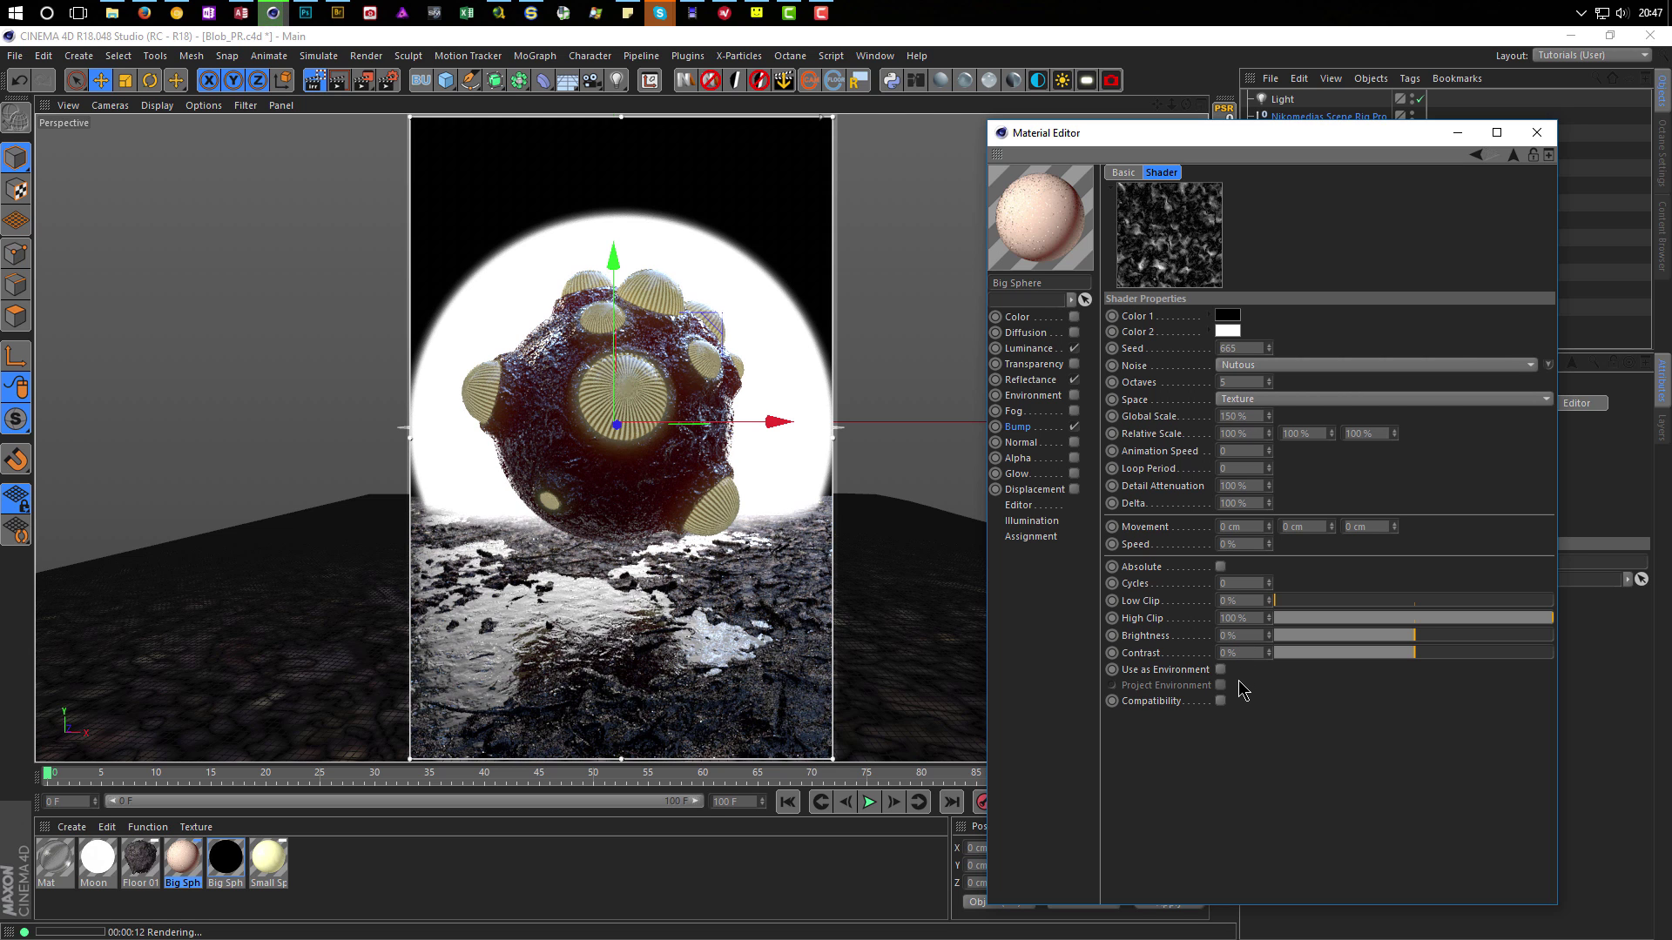
Return to the Big Sphere material's Bump channel and set its Strength to 80%.
{"action": "left_click", "coordinate": [1515, 156]}
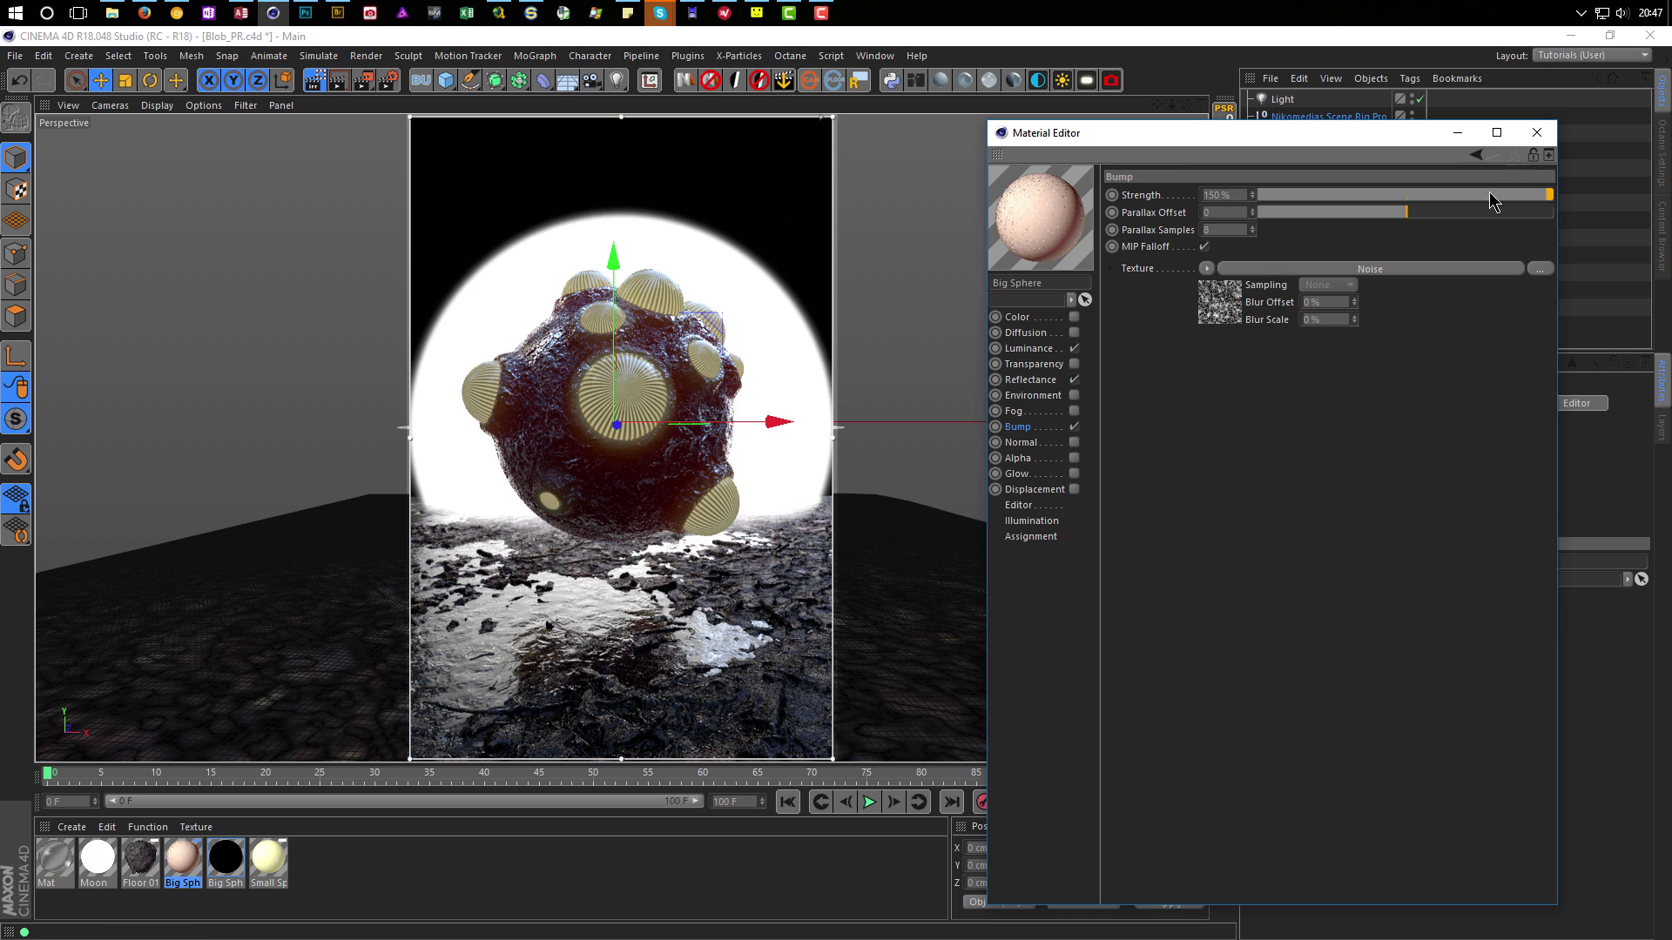
{"action": "left_click", "coordinate": [1233, 195]}
{"action": "type", "text": "80"}
{"action": "key", "text": "Return"}
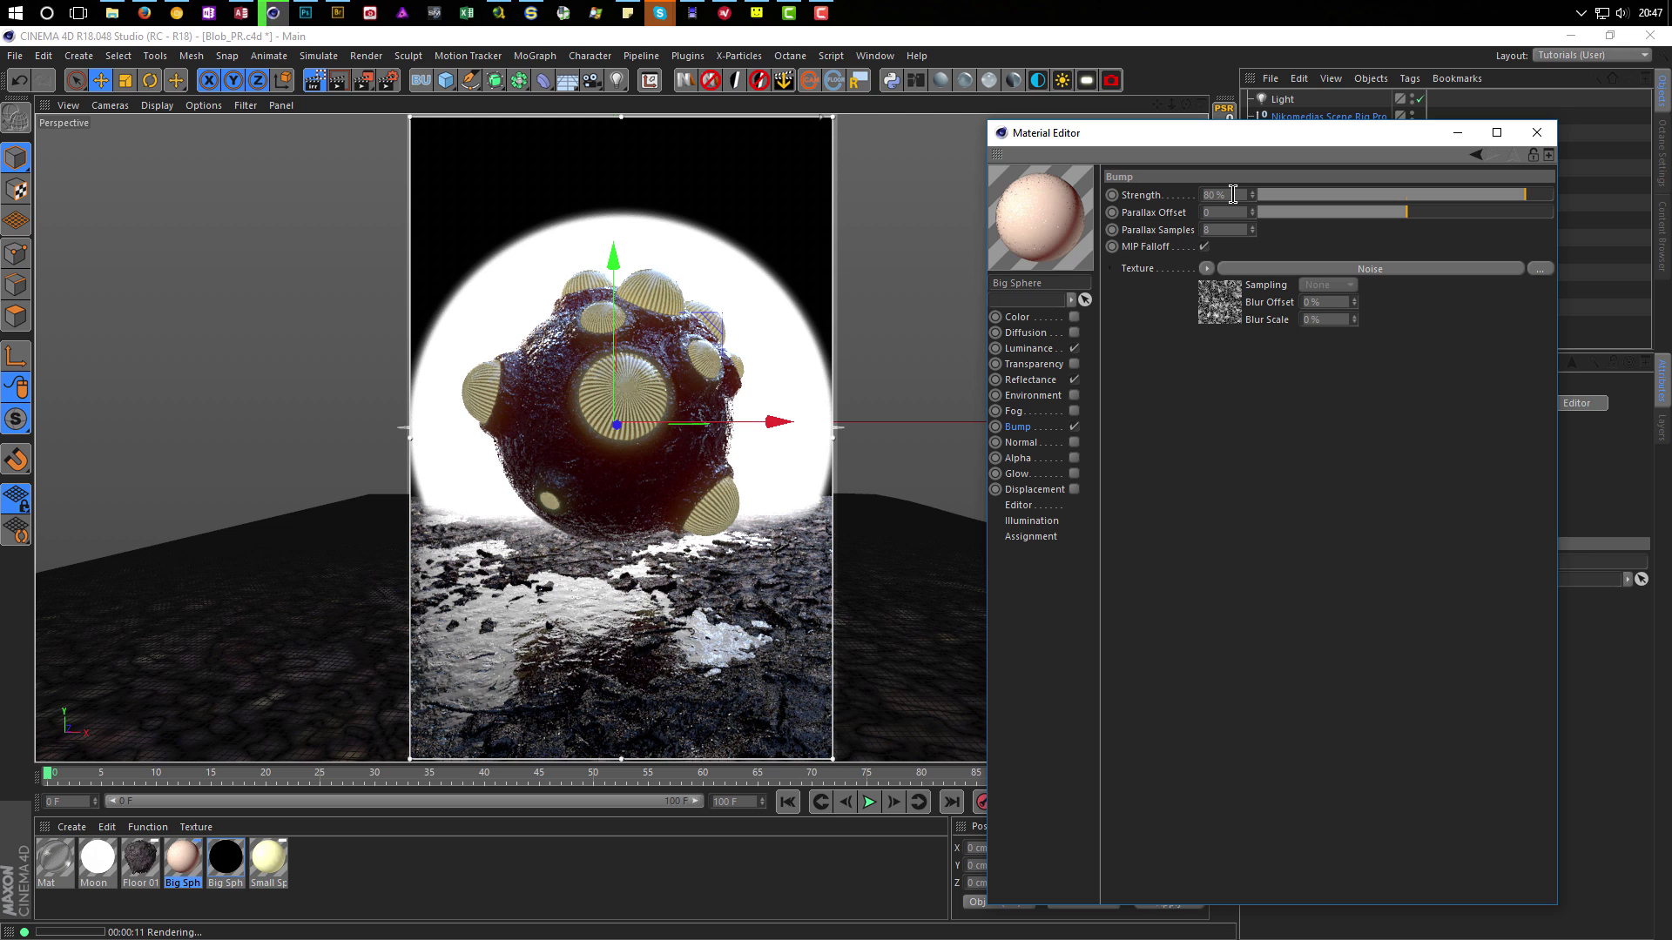
Try Path Length values of 0.5 cm and 10 cm in the Big Sphere's luminance Subsurface Scattering shader.
{"action": "left_click", "coordinate": [1047, 349]}
{"action": "left_click", "coordinate": [1216, 353]}
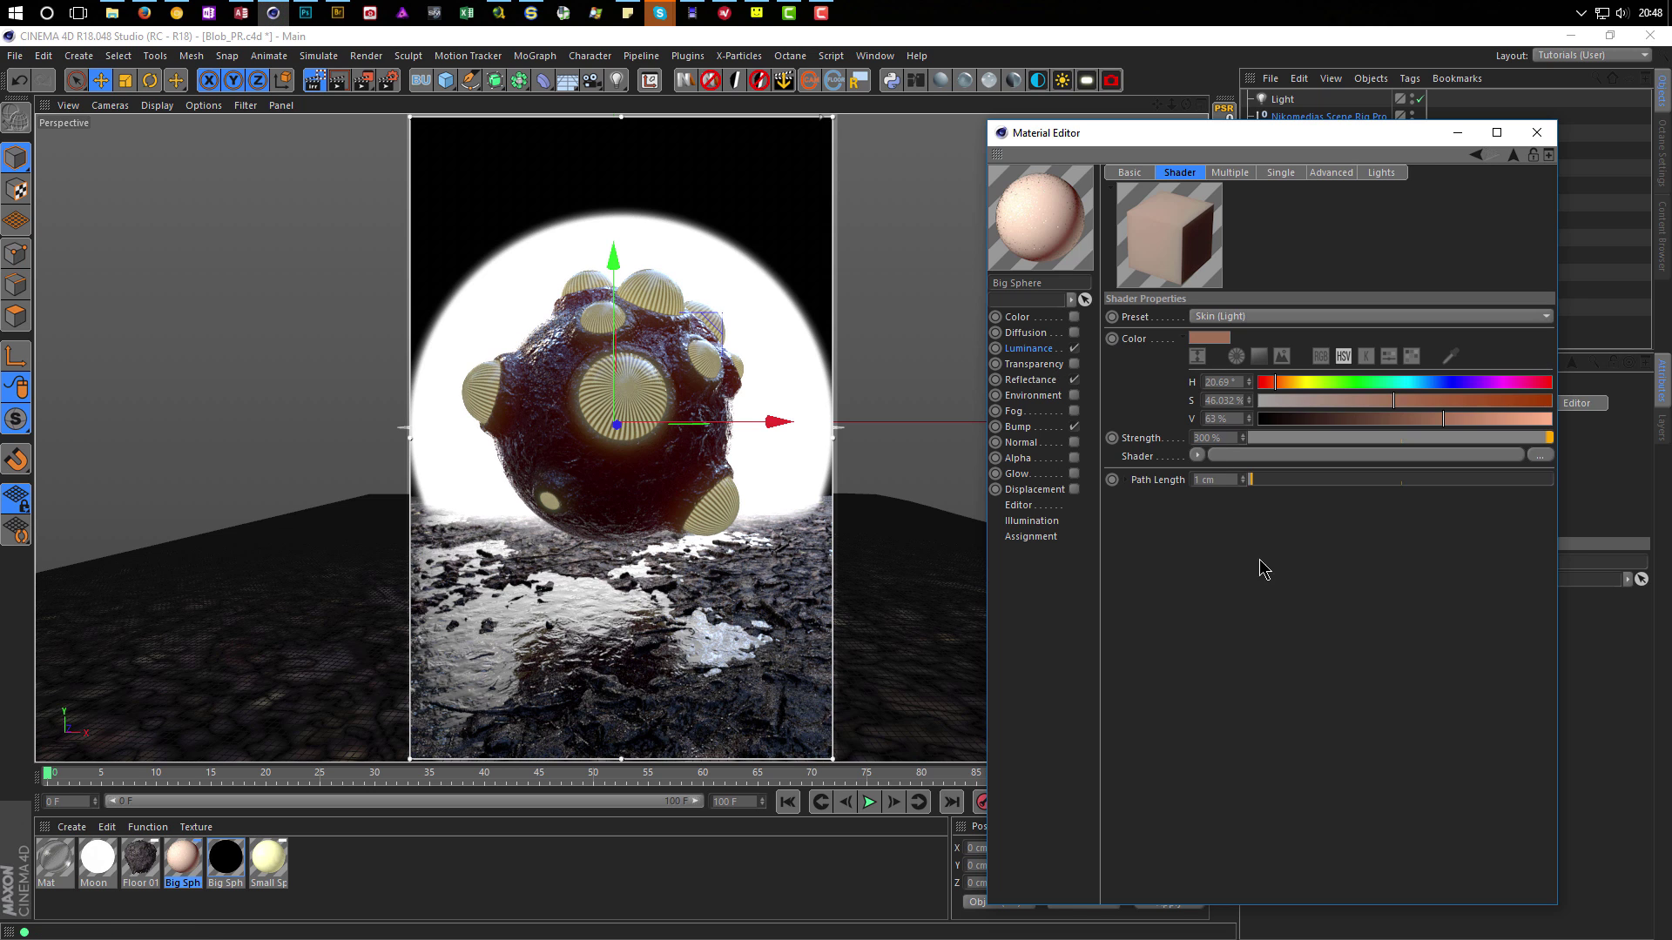
{"action": "left_click_drag", "start_coordinate": [1230, 481], "coordinate": [1141, 509]}
{"action": "type", "text": "0.5"}
{"action": "key", "text": "Return"}
{"action": "left_click", "coordinate": [1229, 481]}
{"action": "type", "text": "10"}
{"action": "key", "text": "Return"}
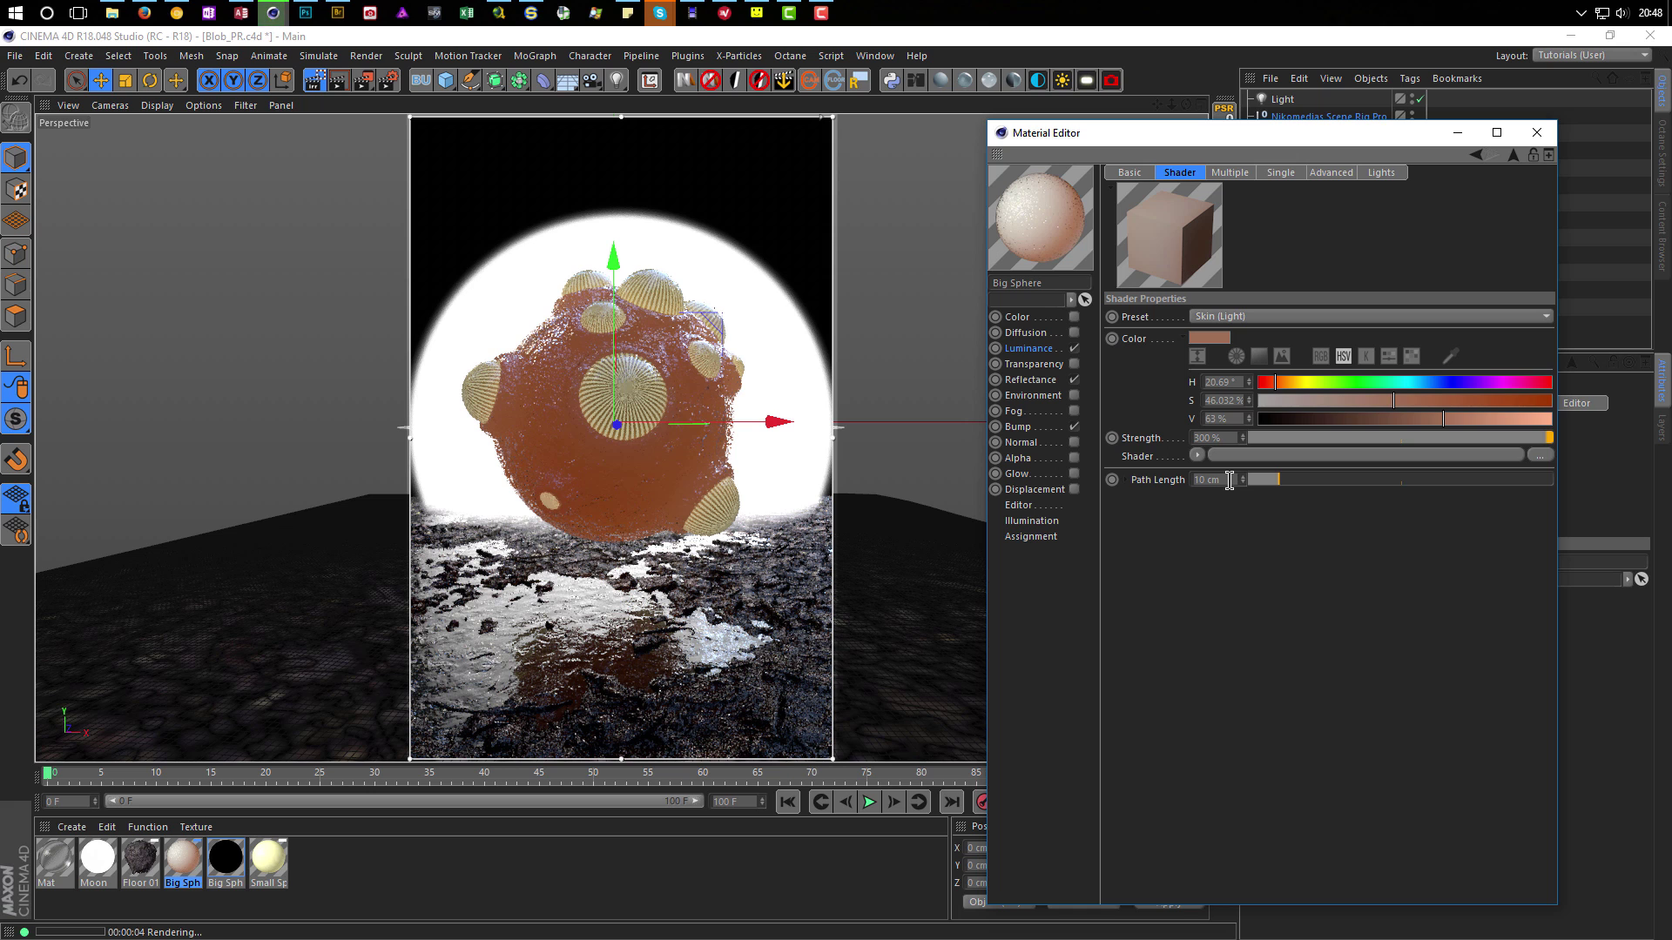
Try shorter Path Length values of 5 cm and 2 cm in the Big Sphere's Subsurface Scattering shader.
{"action": "double_click", "coordinate": [1226, 481]}
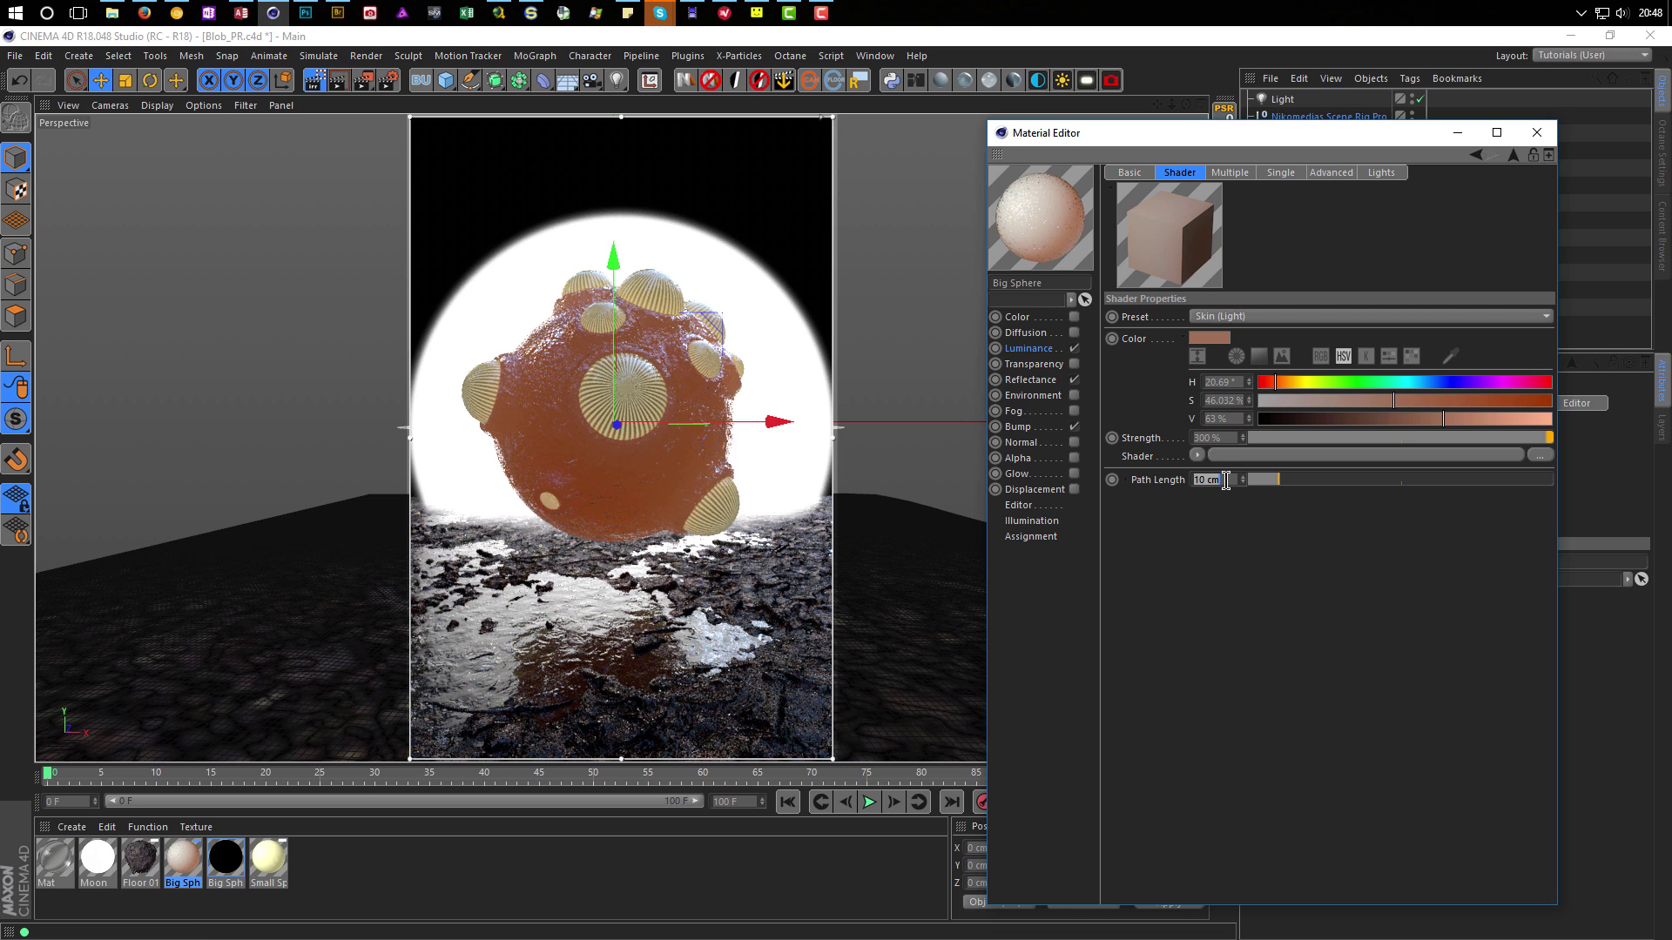
{"action": "type", "text": "5"}
{"action": "key", "text": "Return"}
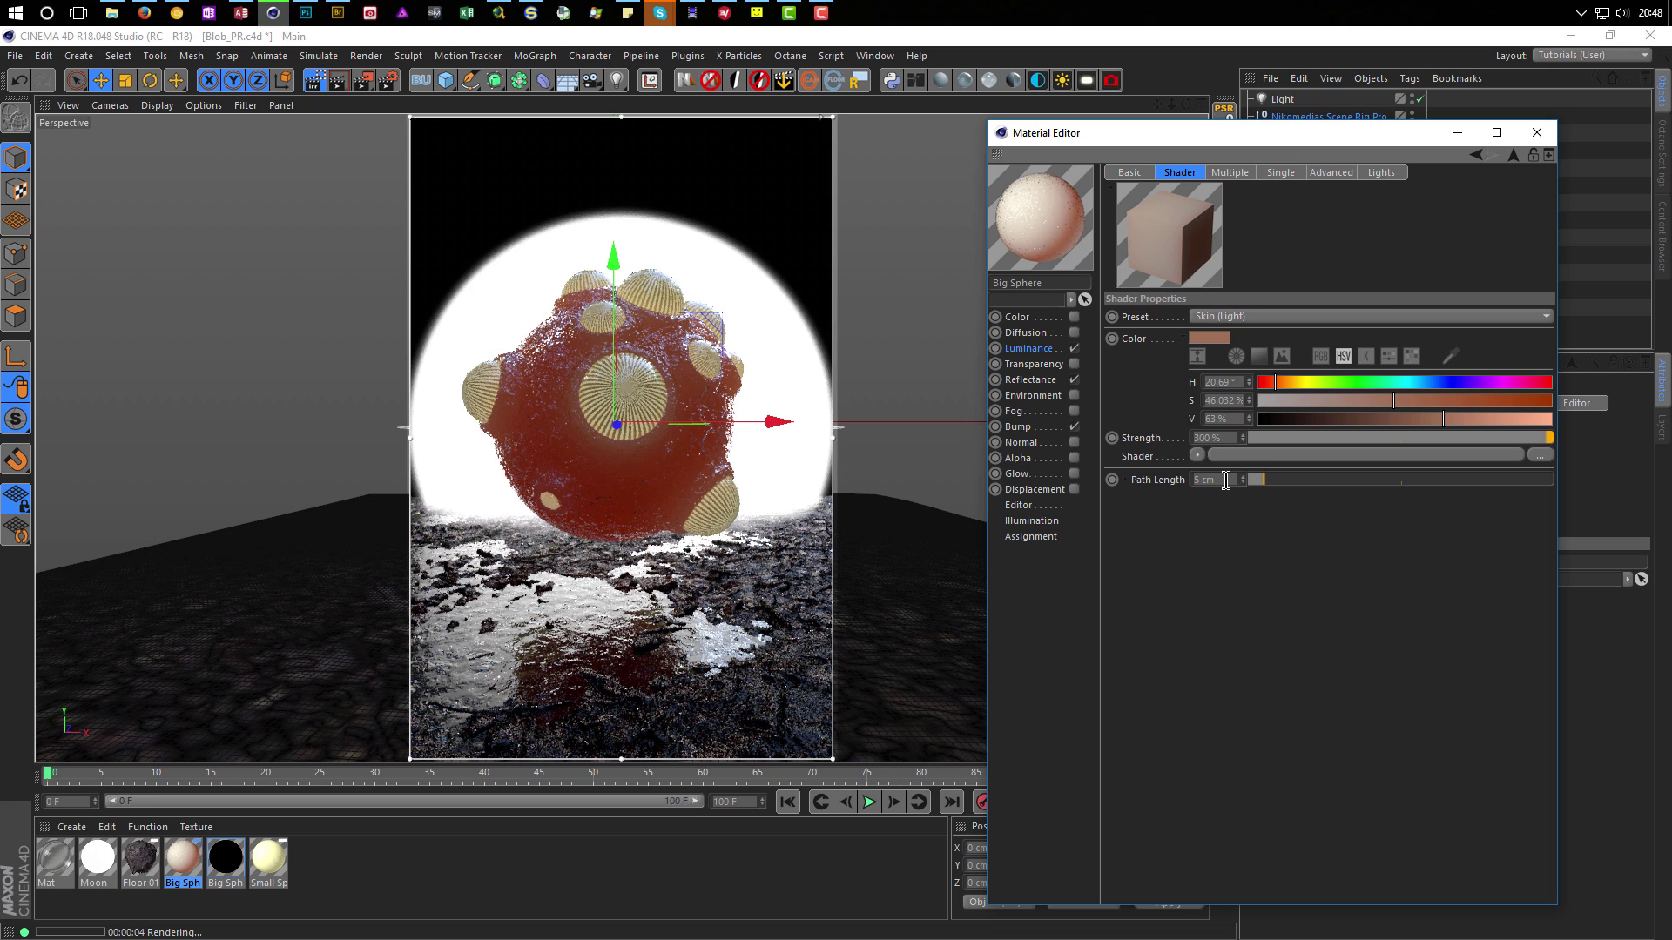
{"action": "double_click", "coordinate": [1226, 480]}
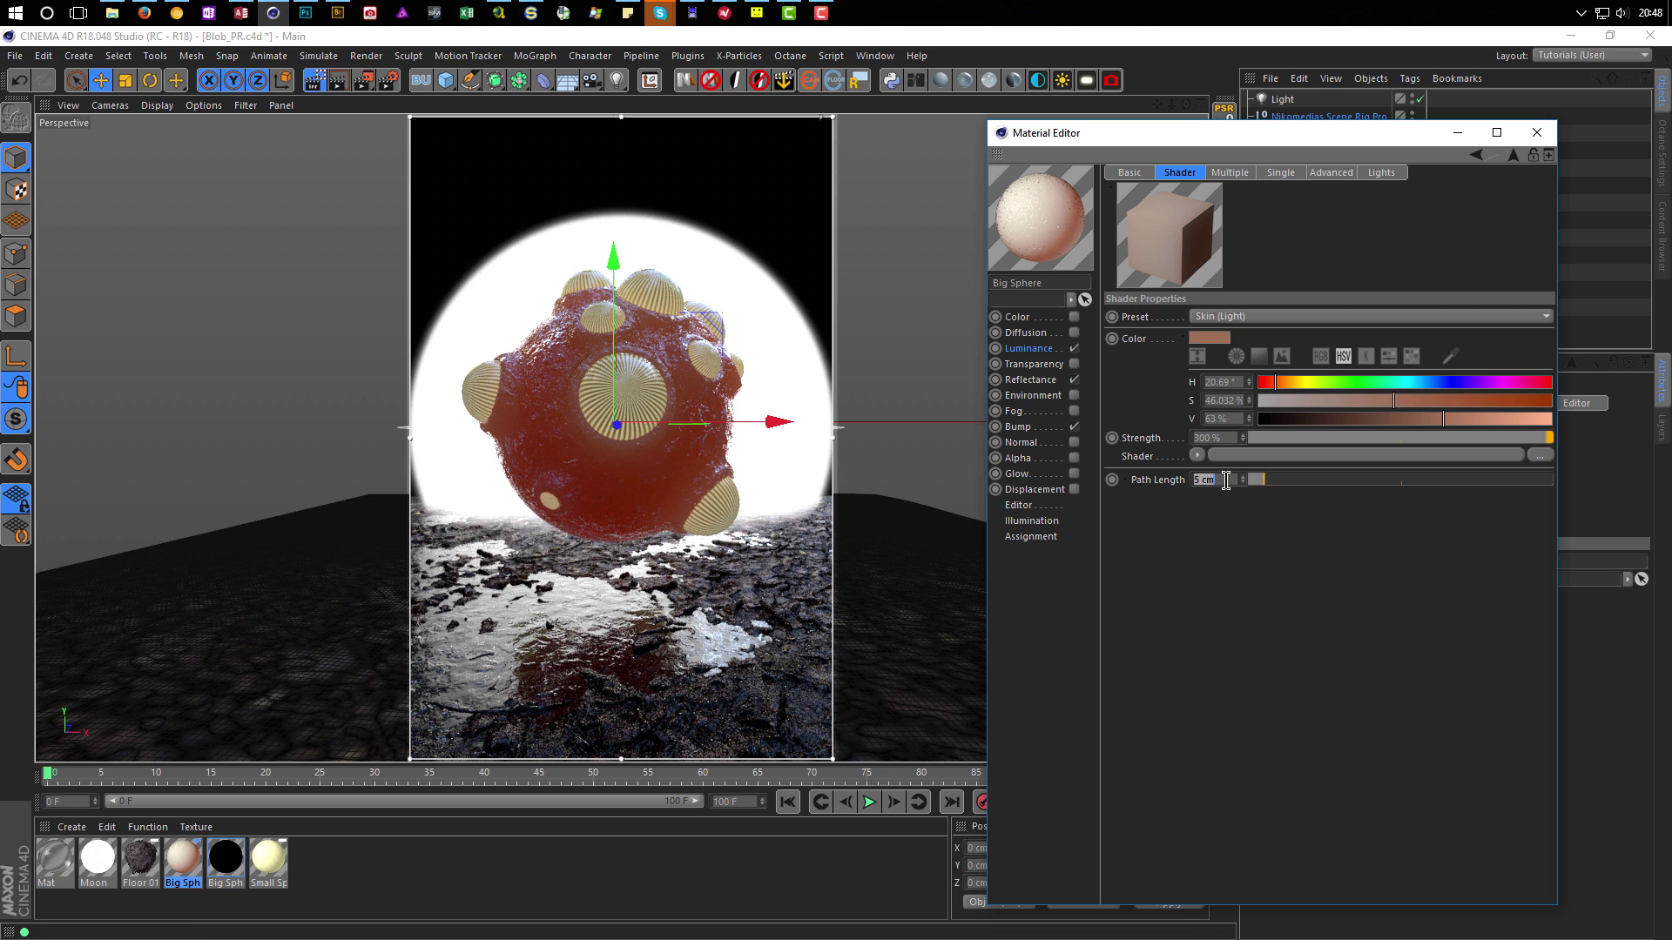
{"action": "type", "text": "2"}
{"action": "key", "text": "Return"}
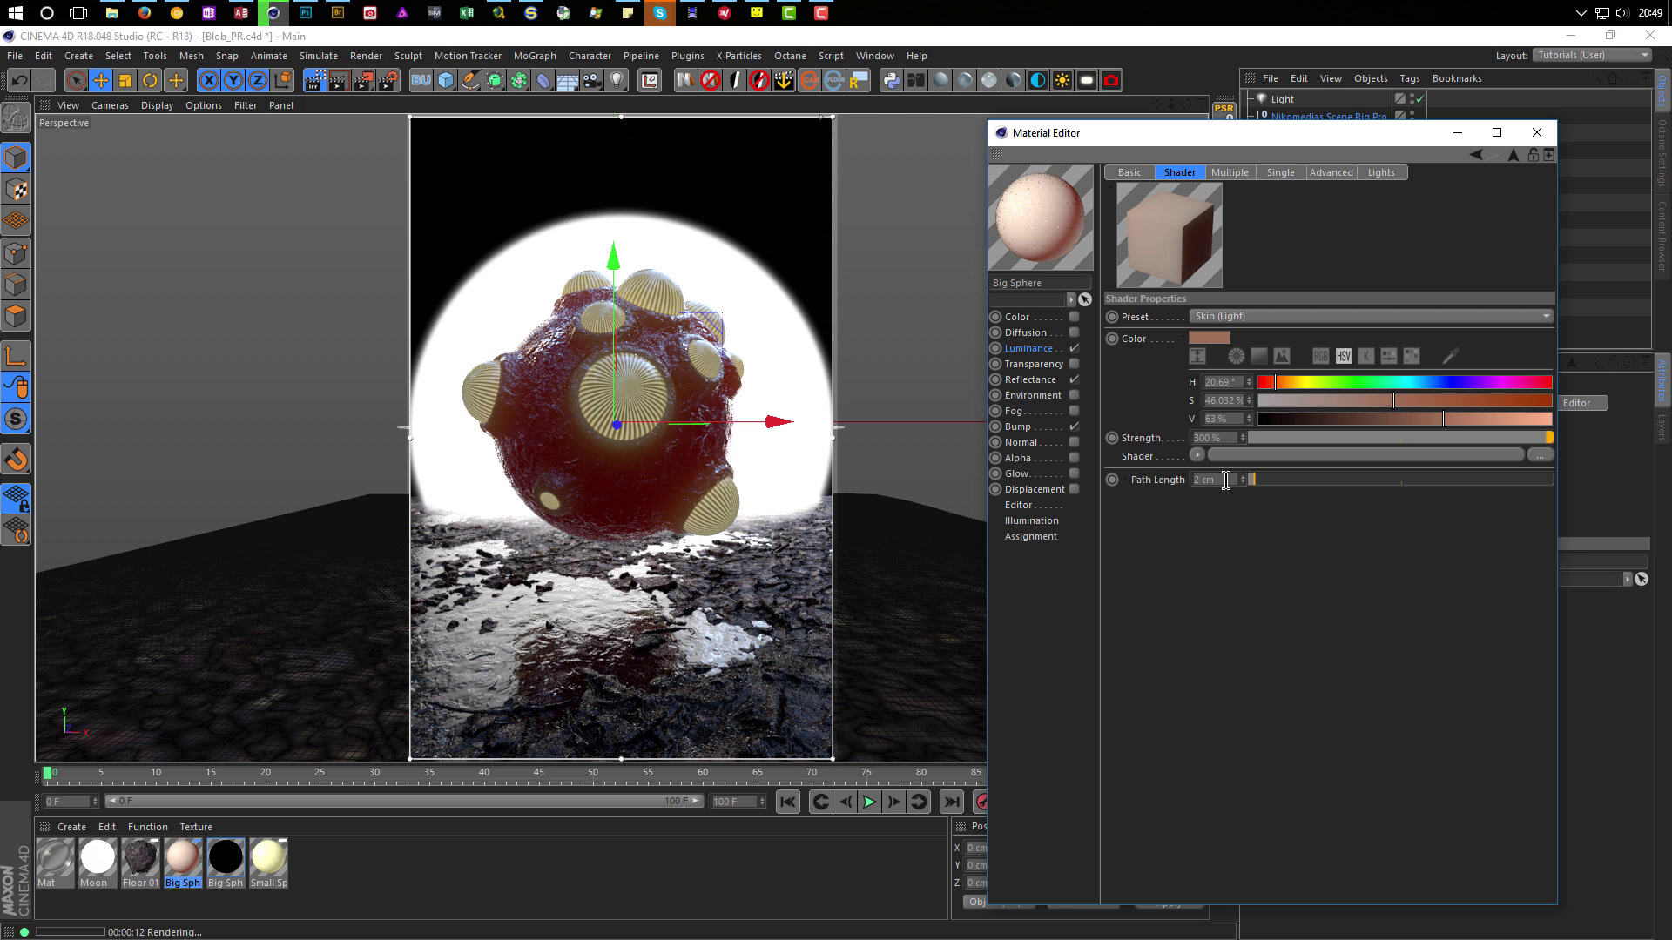
Set the Subsurface Scattering Path Length of the Big Sphere material back to 1 cm.
{"action": "left_click_drag", "start_coordinate": [916, 434], "coordinate": [925, 431]}
{"action": "type", "text": "1"}
{"action": "key", "text": "Return"}
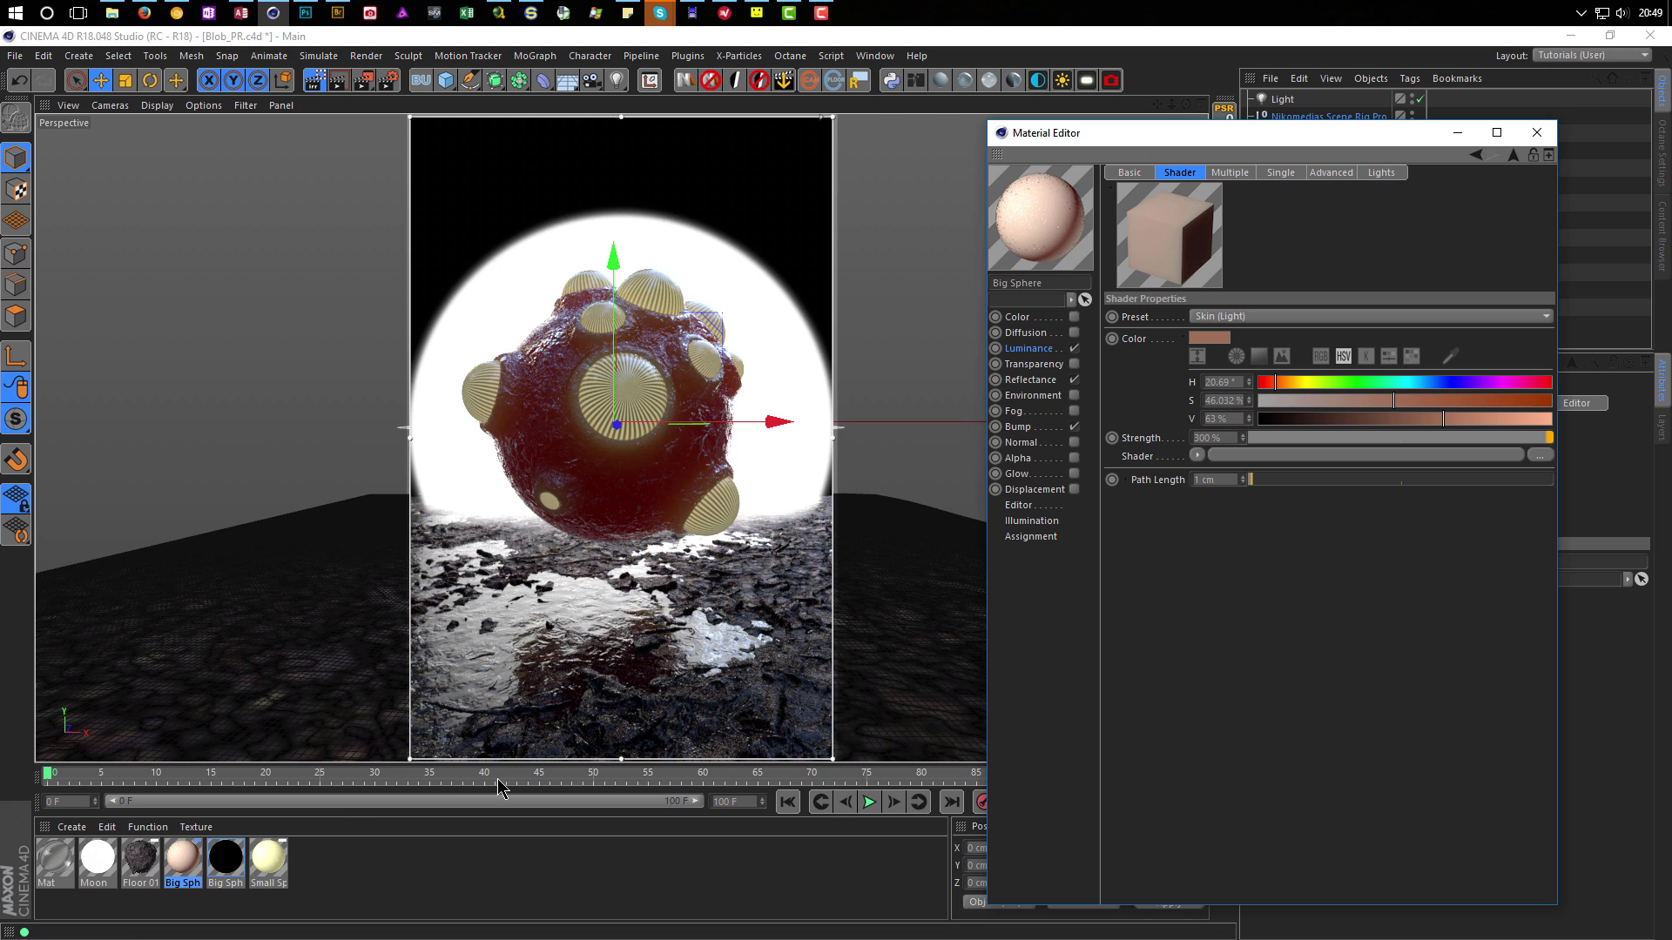
In the Mat material's transparency, set the Blurriness to 5% and the Brightness to 99%, then close the material's settings.
{"action": "left_click", "coordinate": [54, 862]}
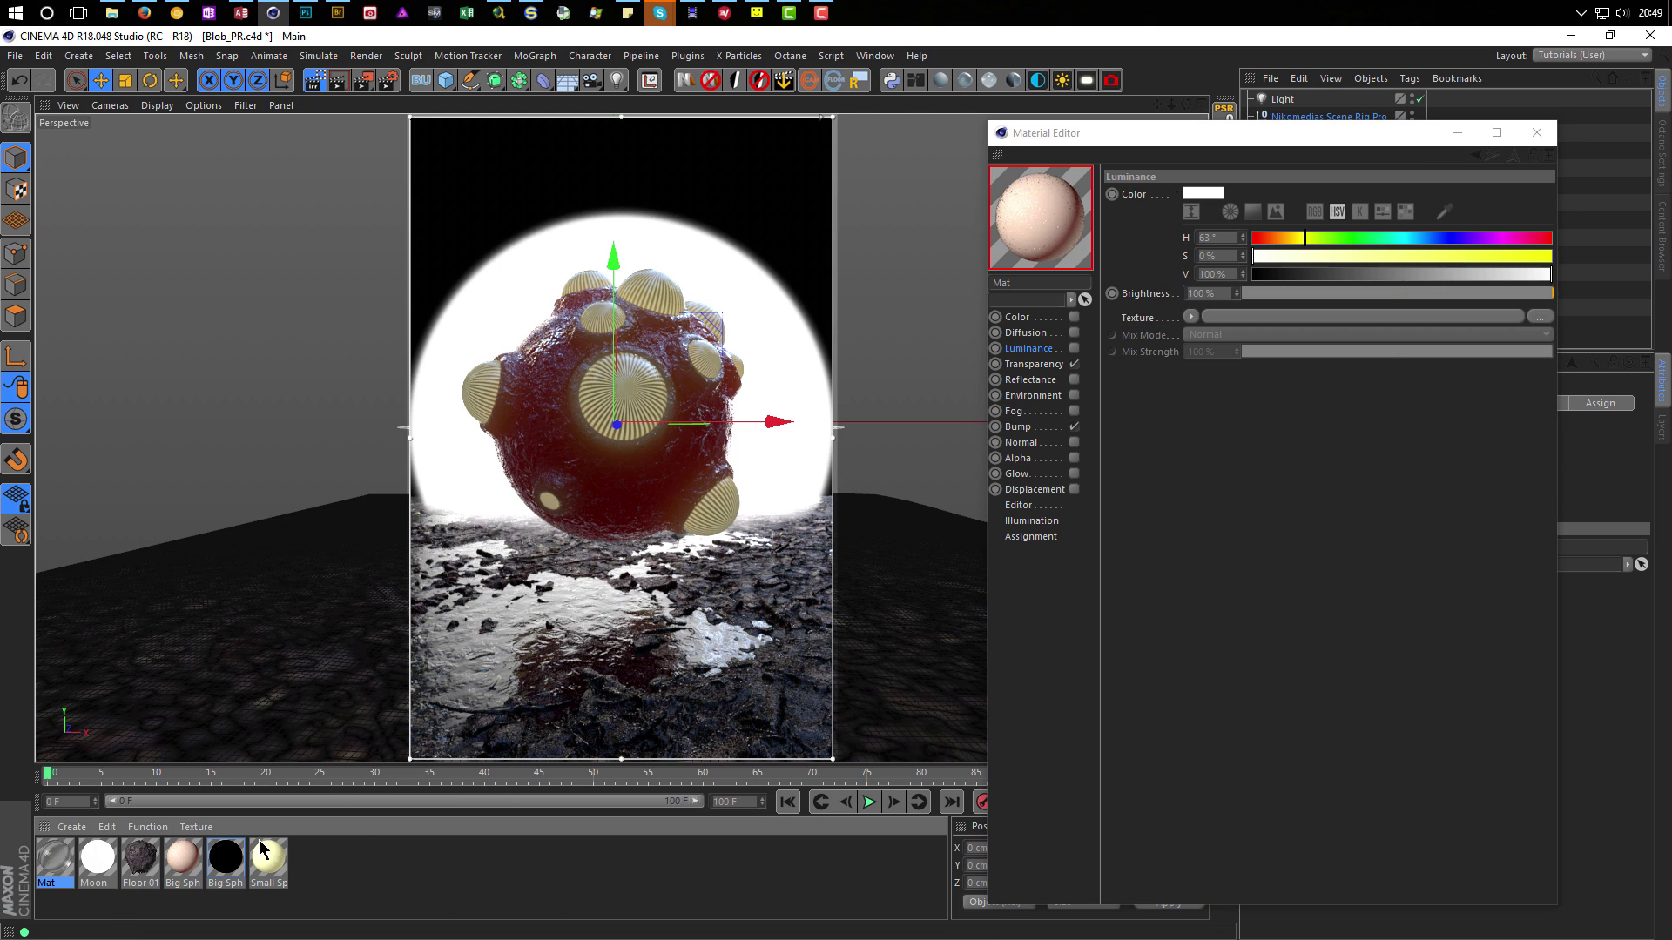
{"action": "left_click", "coordinate": [1034, 349]}
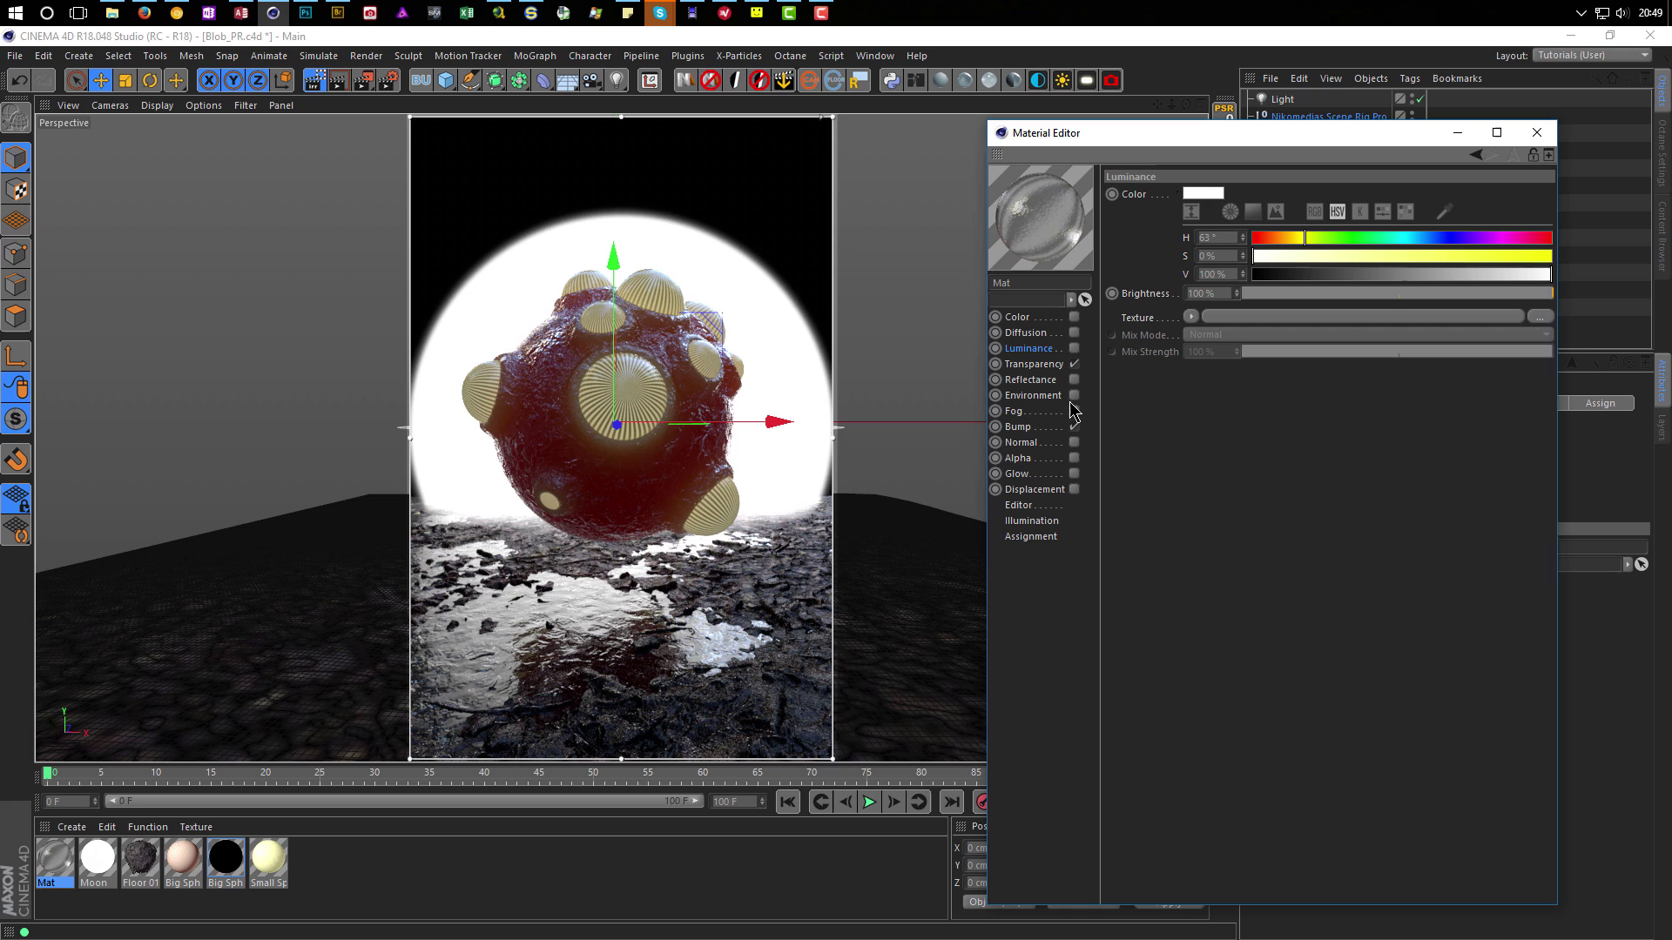
{"action": "left_click", "coordinate": [1038, 365]}
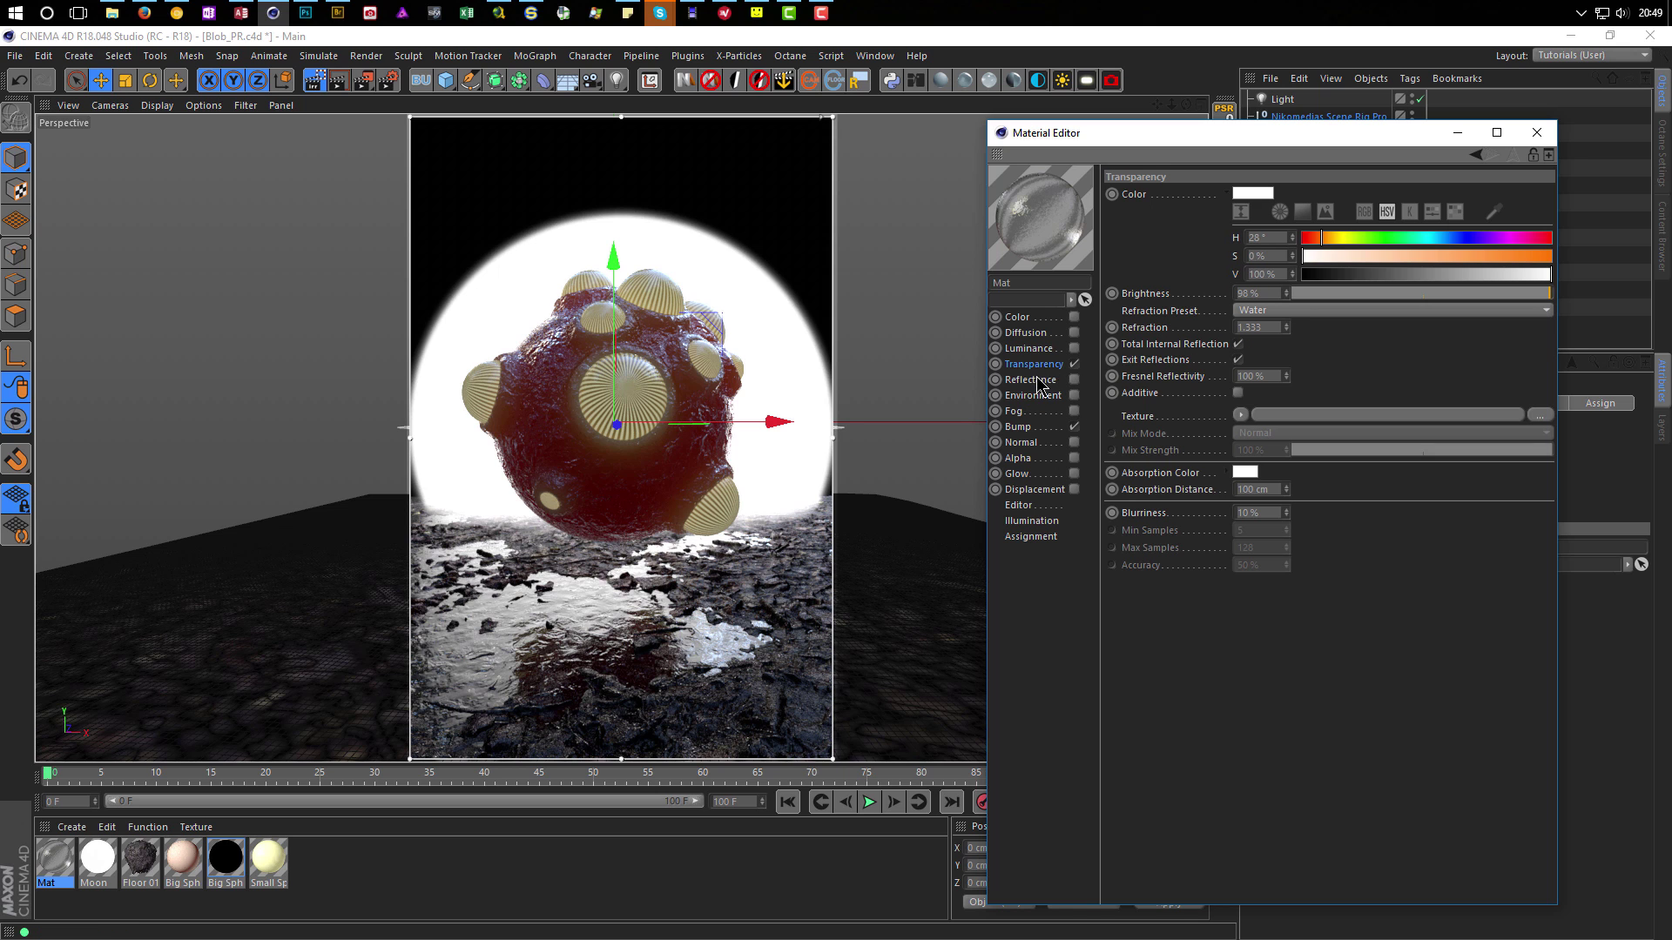
{"action": "left_click_drag", "start_coordinate": [1274, 514], "coordinate": [1165, 527]}
{"action": "key", "text": "Return"}
{"action": "left_click", "coordinate": [1273, 516]}
{"action": "left_click", "coordinate": [1167, 520]}
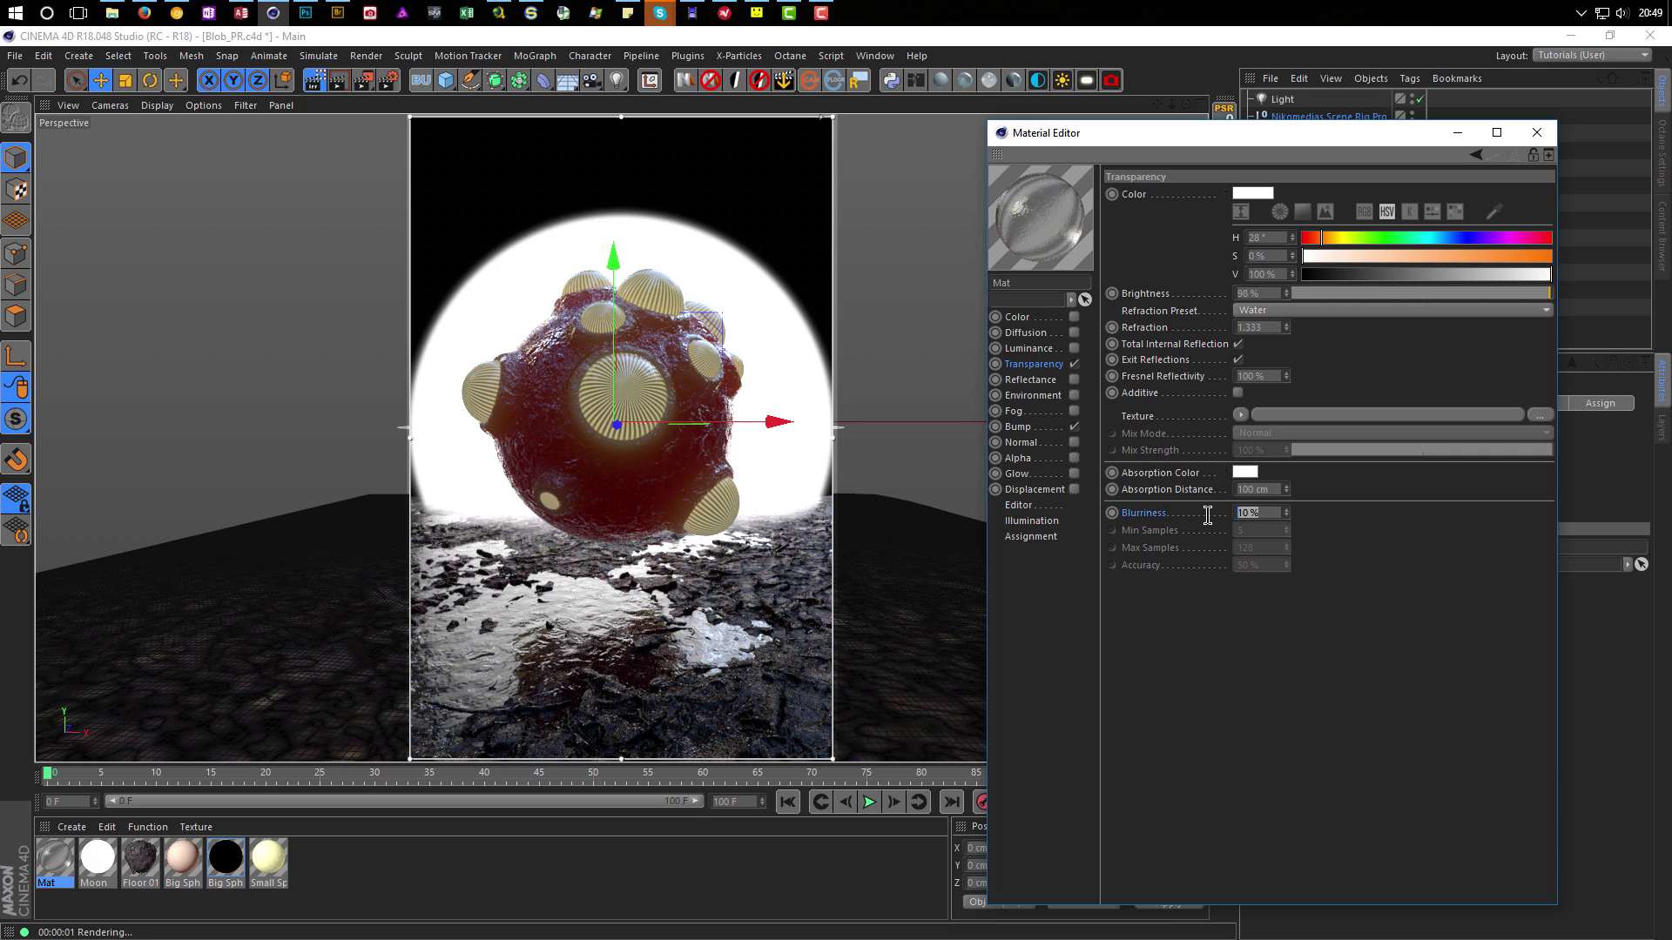
{"action": "type", "text": "5"}
{"action": "key", "text": "Return"}
{"action": "scroll", "coordinate": [1260, 287], "scroll_direction": "up", "scroll_amount": 1}
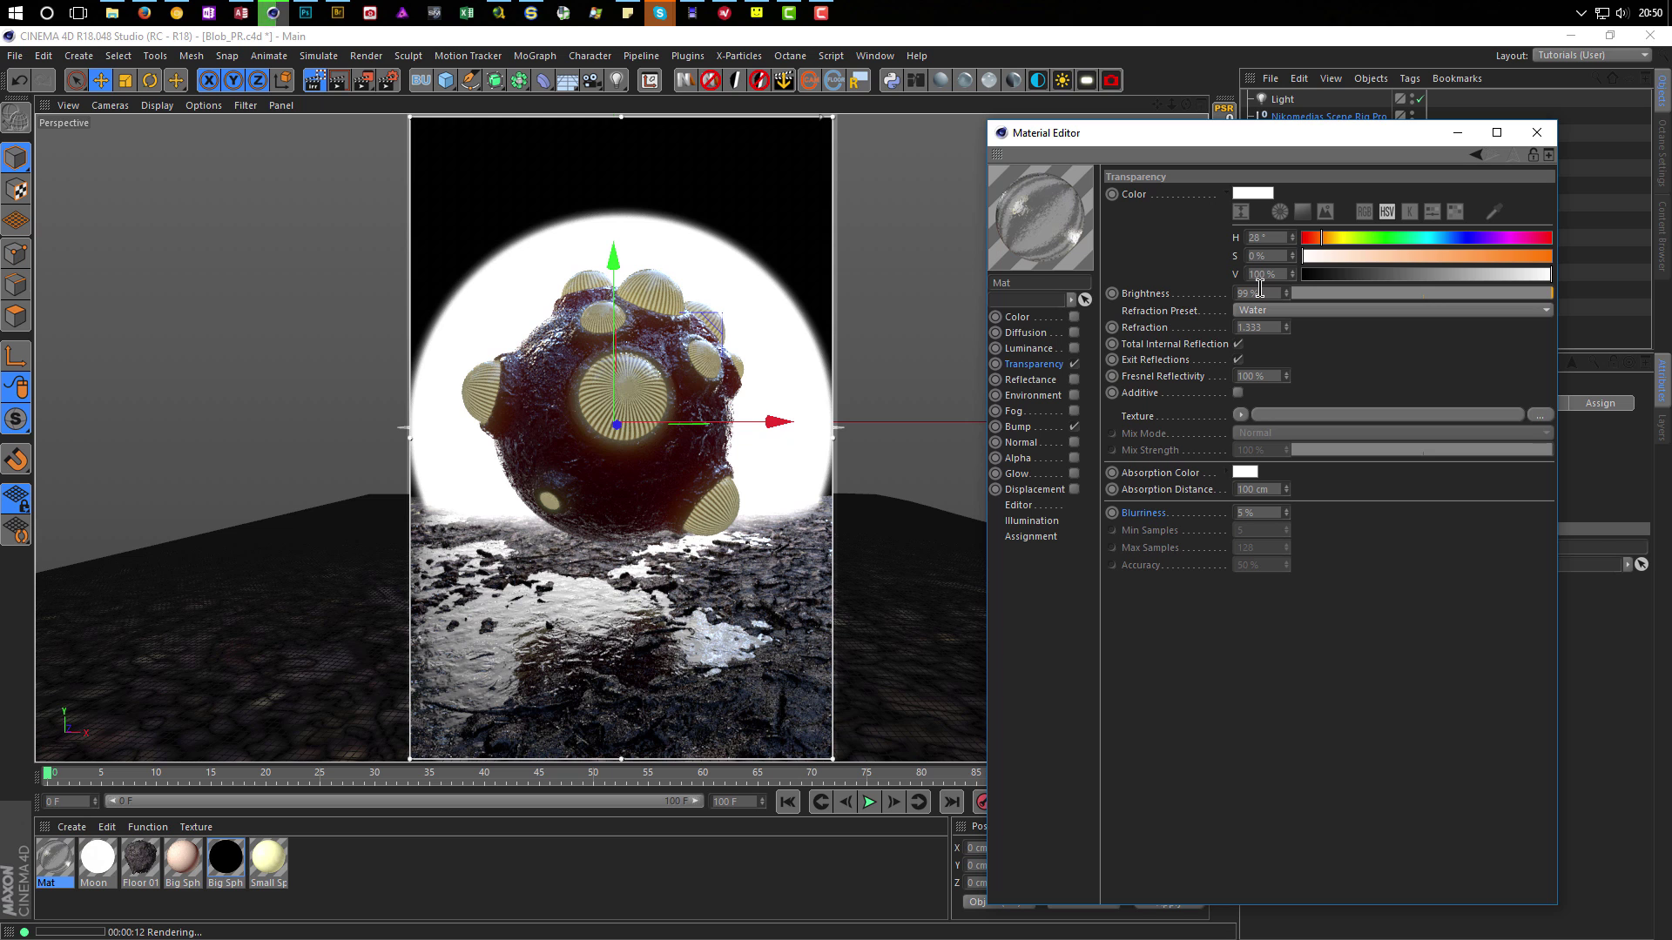
{"action": "left_click", "coordinate": [1537, 133]}
Tint the Light pale yellow with a hue of 50° and 45% saturation, and save the scene.
{"action": "left_click", "coordinate": [1267, 101]}
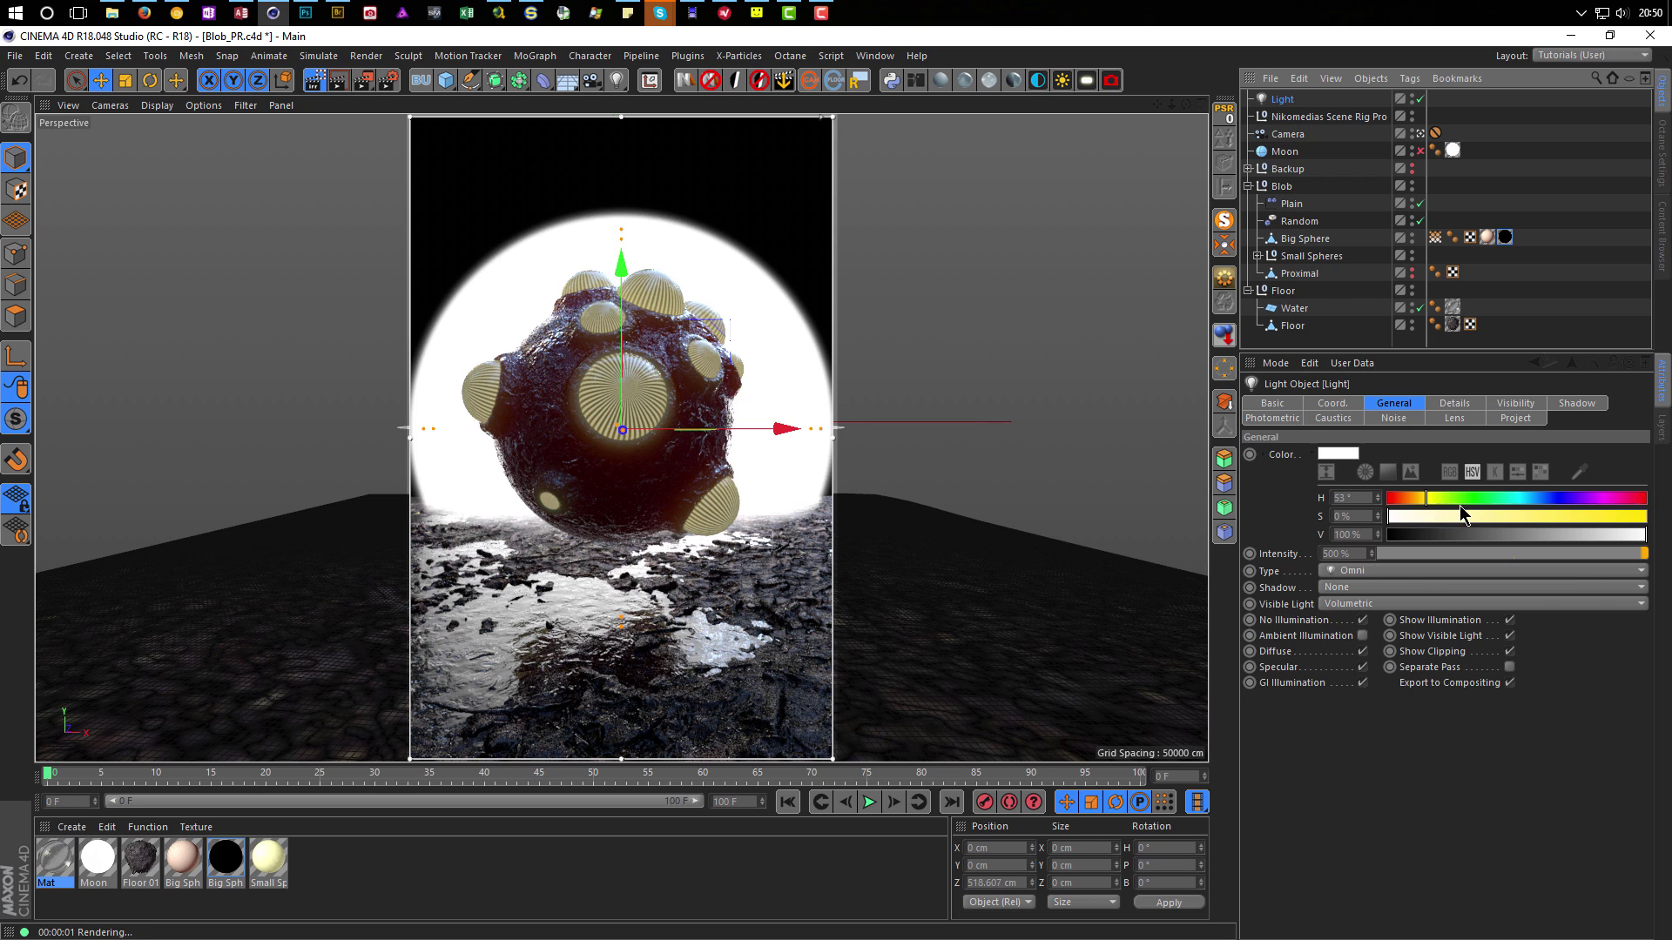
{"action": "left_click", "coordinate": [1527, 516]}
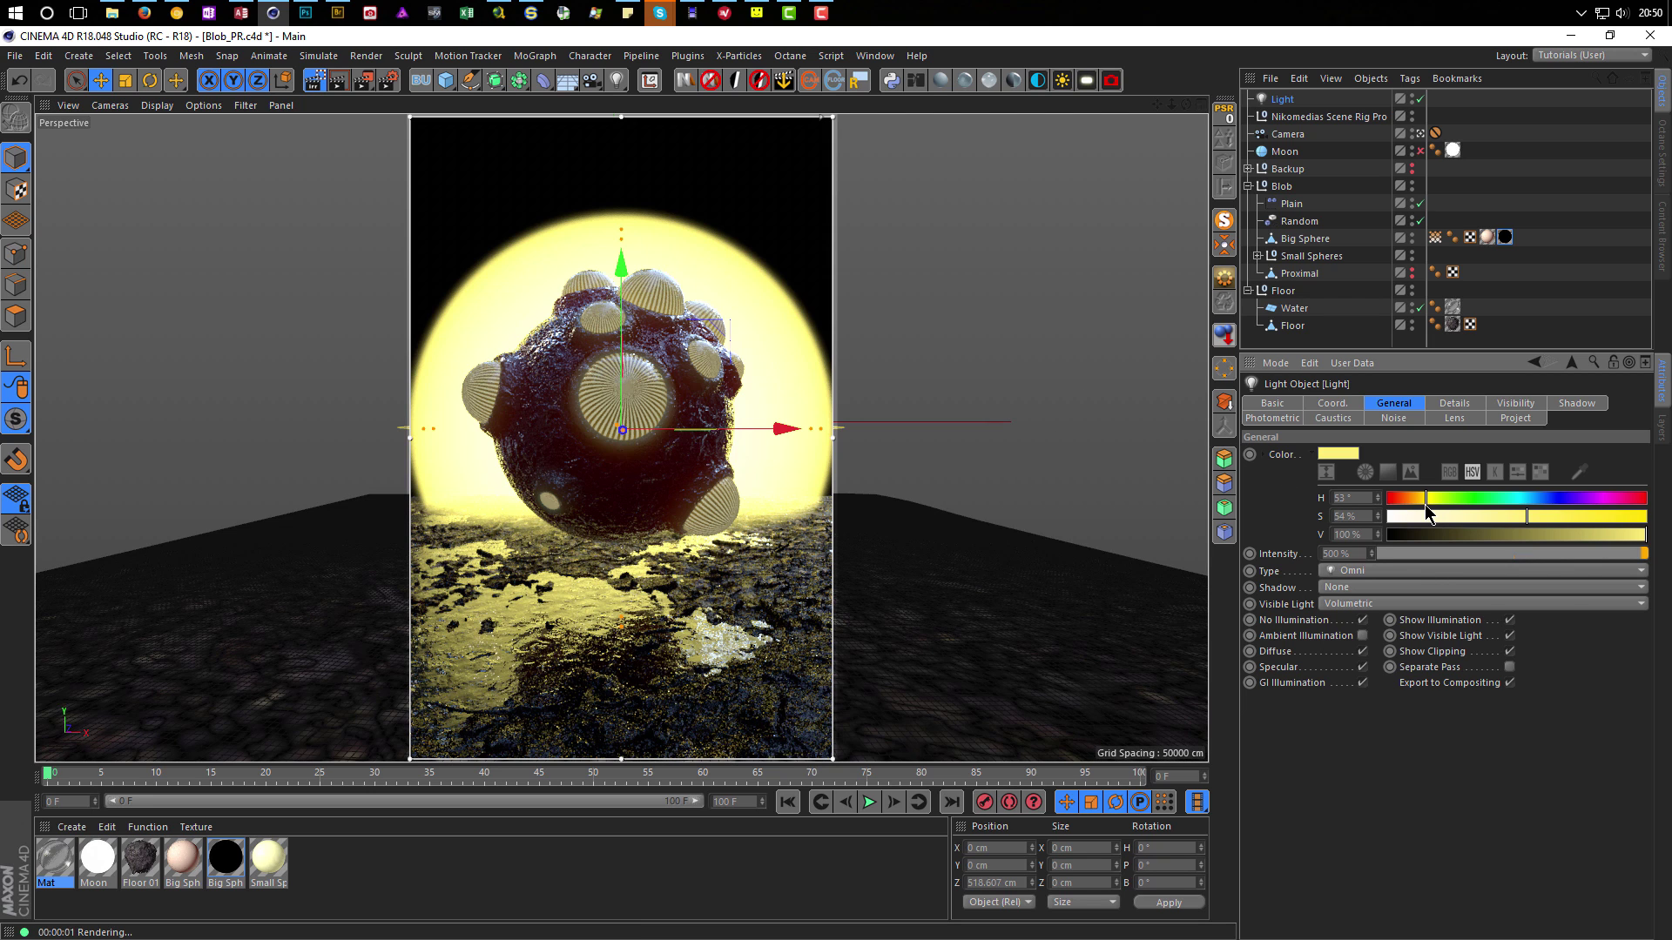
{"action": "left_click", "coordinate": [1505, 519]}
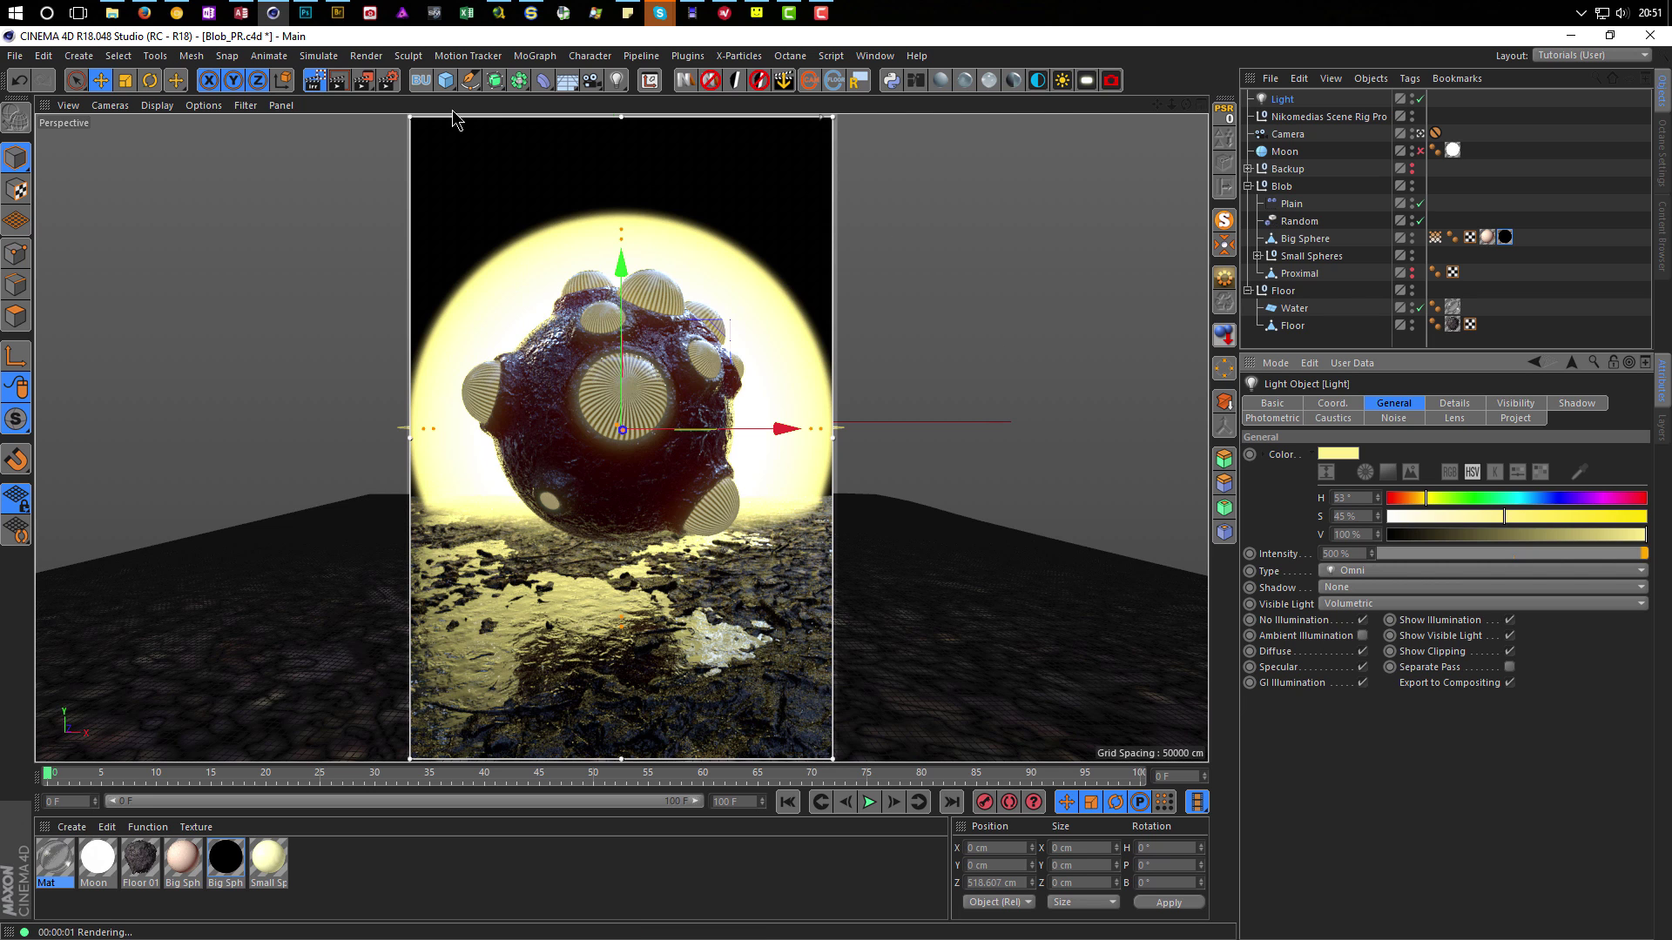
{"action": "key", "text": "ctrl+s"}
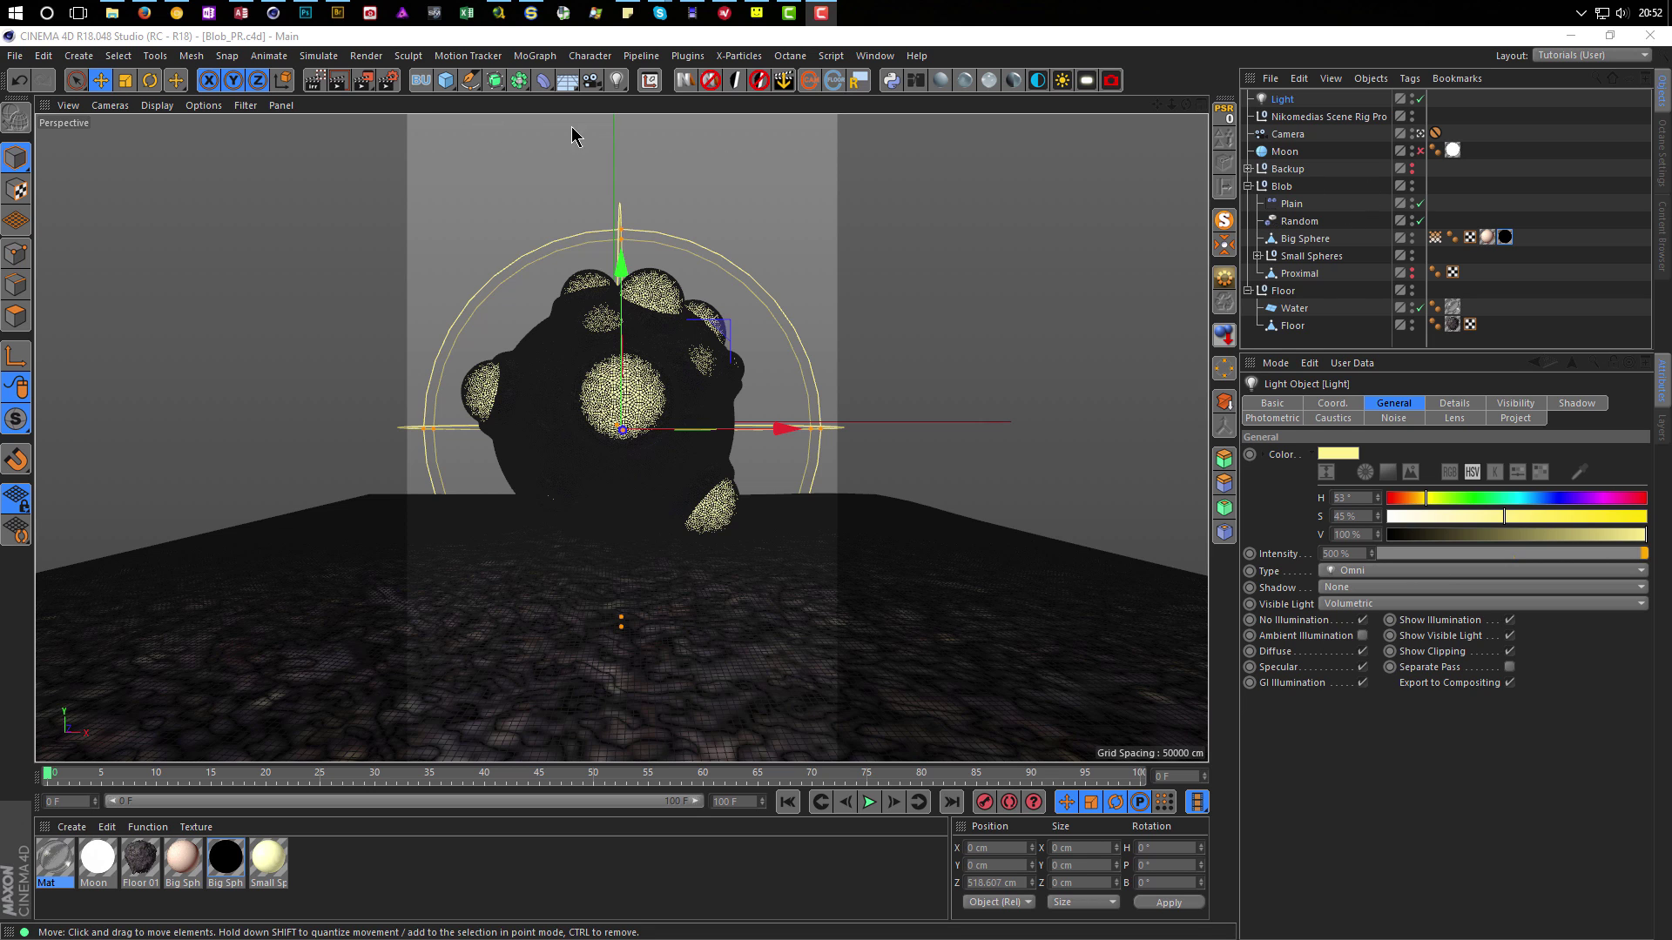
Add a null object to the scene and name it Focus.
{"action": "left_click_drag", "start_coordinate": [445, 86], "coordinate": [500, 105]}
{"action": "double_click", "coordinate": [1280, 99]}
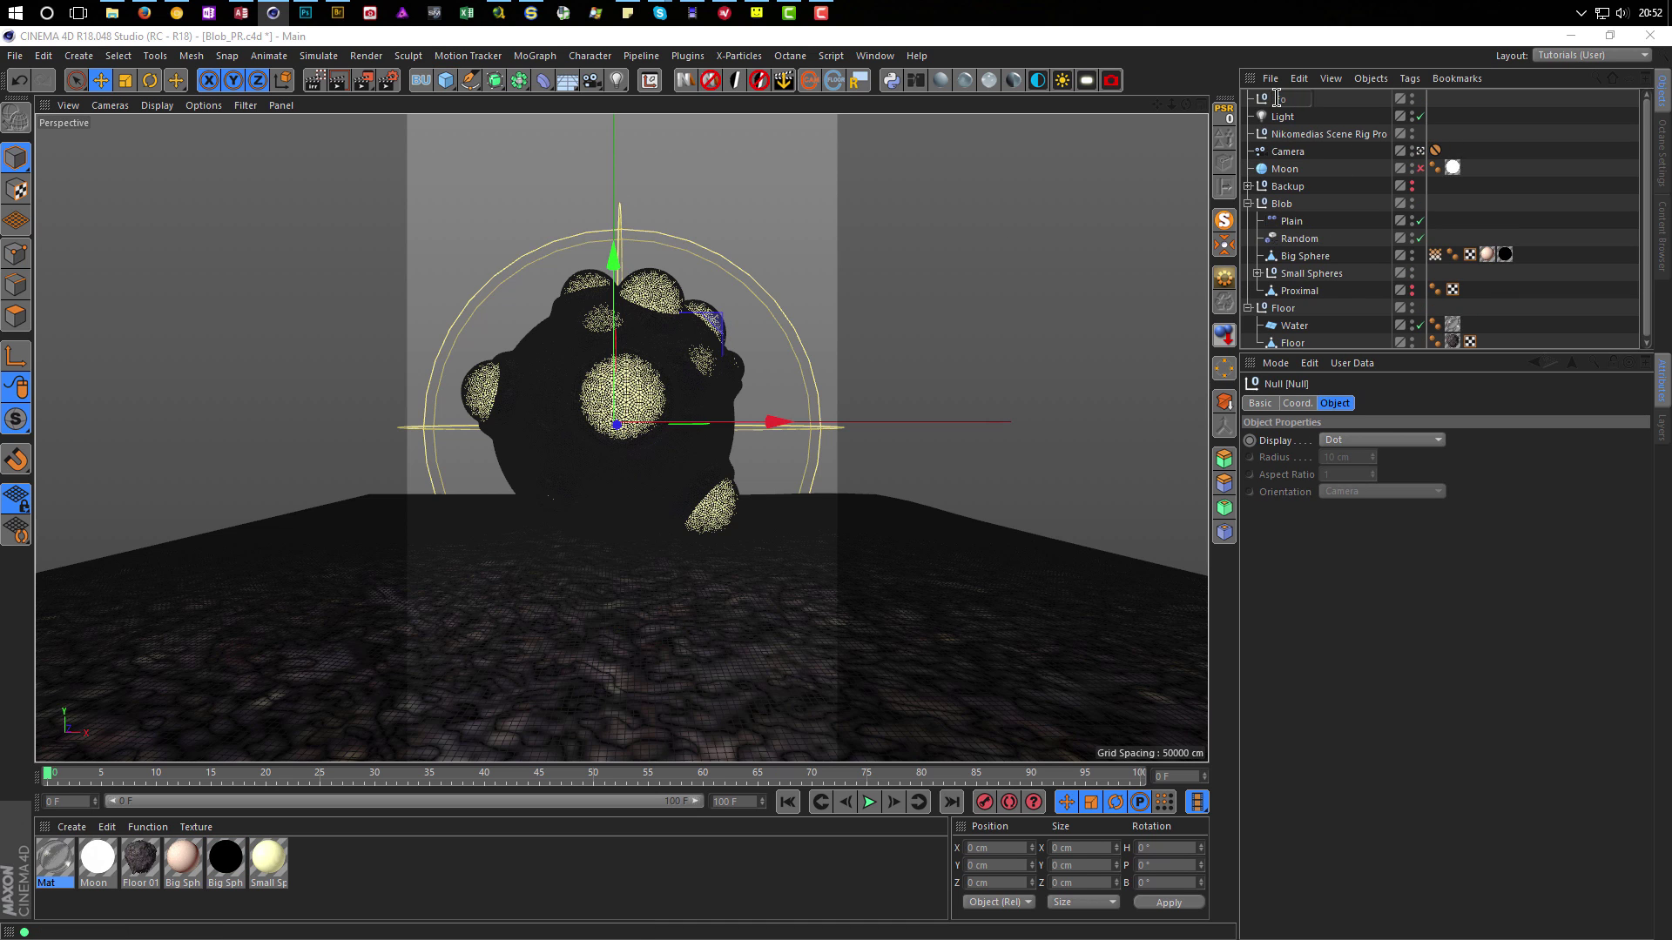
{"action": "type", "text": "Foca"}
{"action": "key", "text": "BackSpace"}
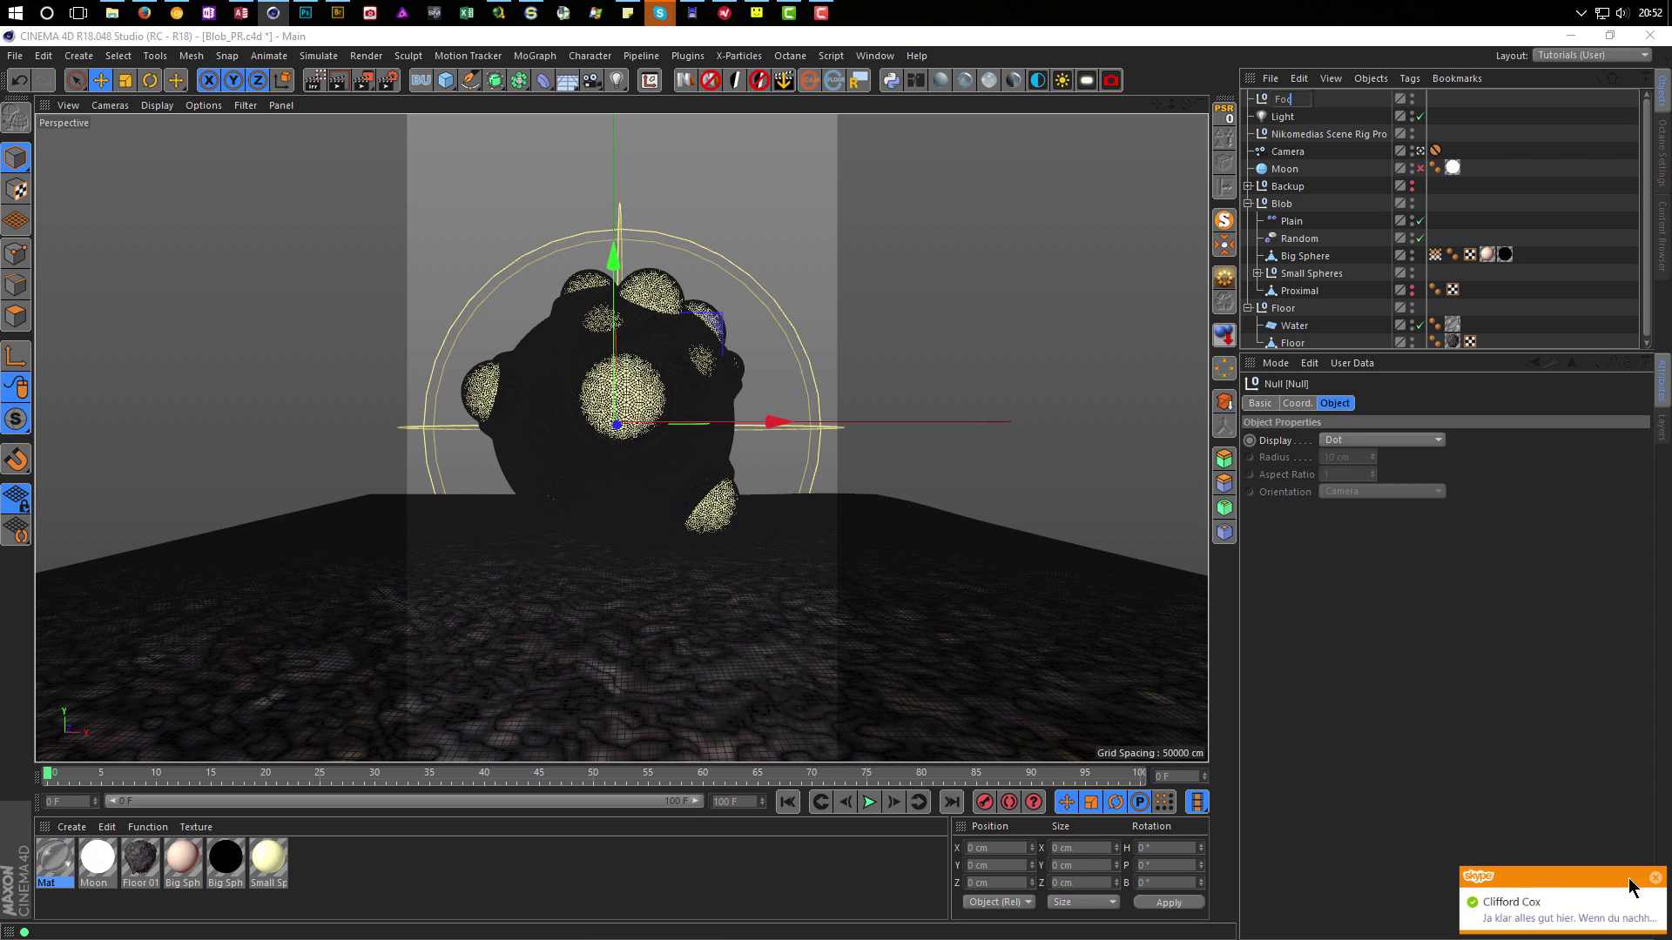
{"action": "left_click", "coordinate": [1655, 878]}
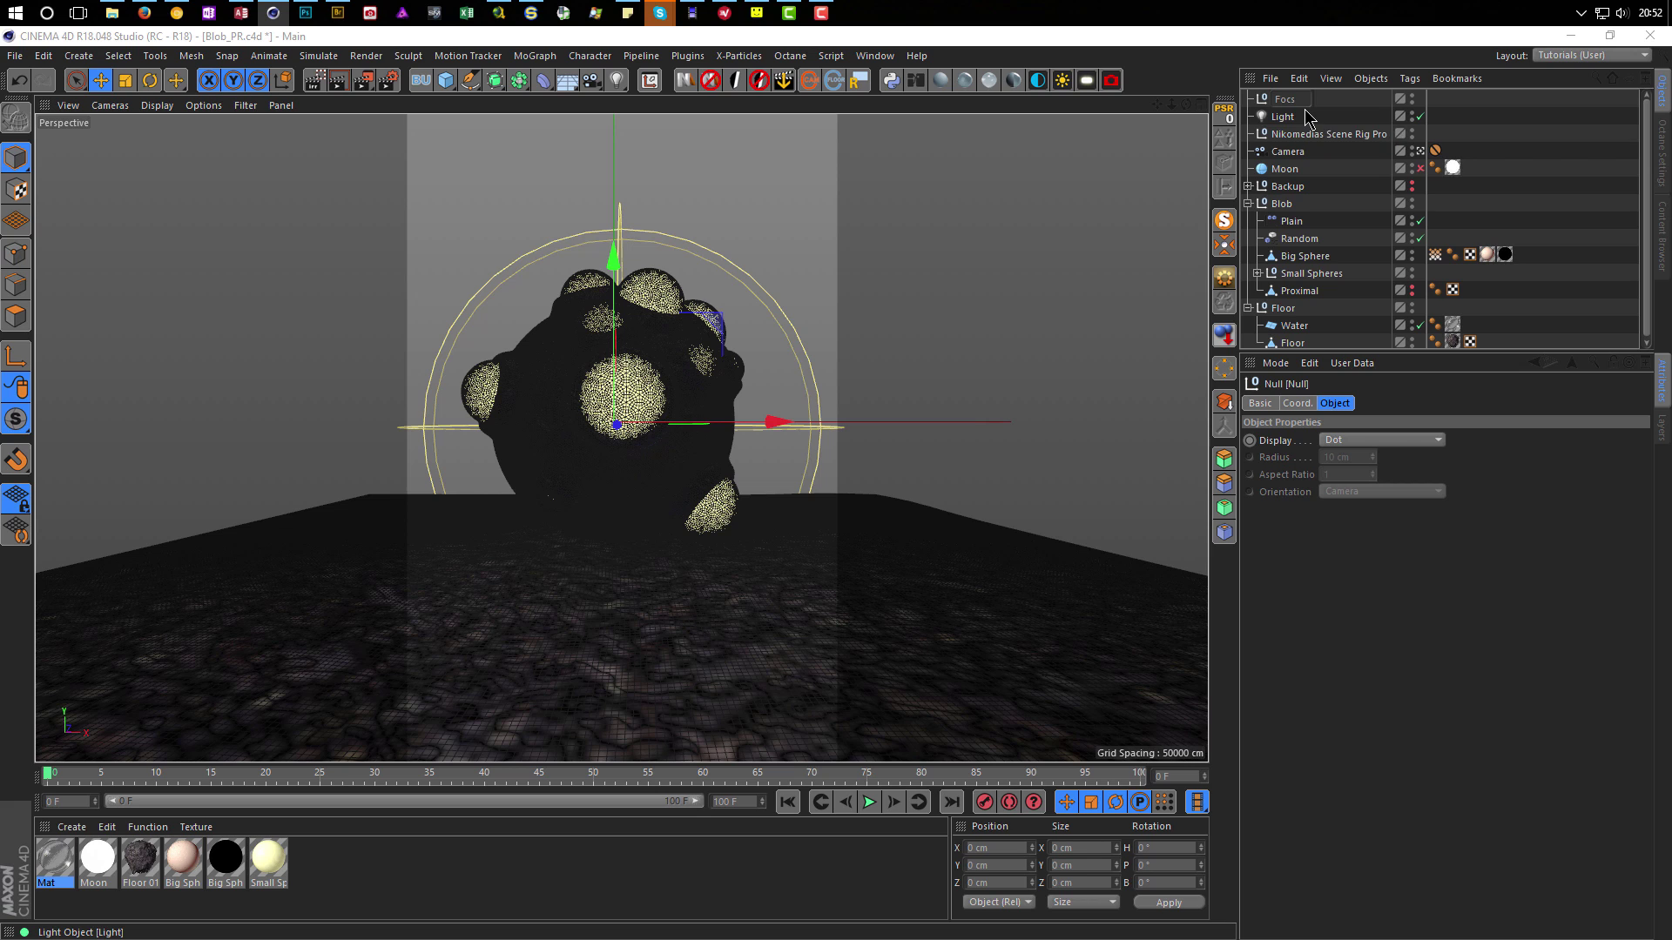
{"action": "type", "text": "us"}
{"action": "key", "text": "Return"}
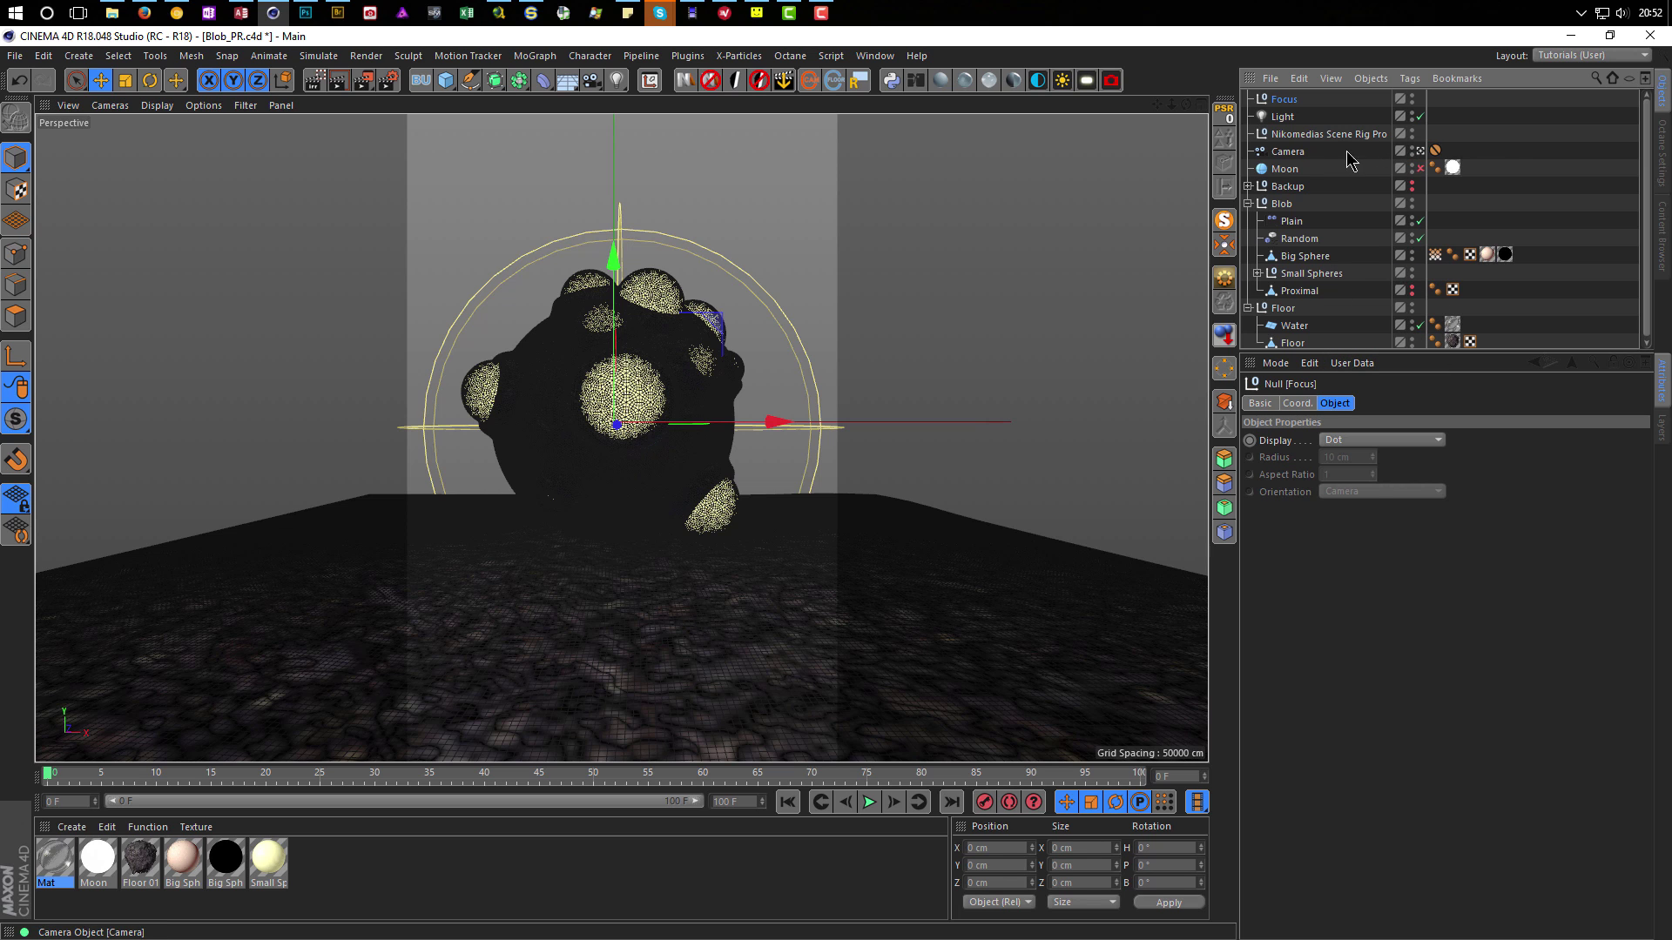
Assign the Focus null as the Camera's Focus Object.
{"action": "left_click", "coordinate": [1296, 153]}
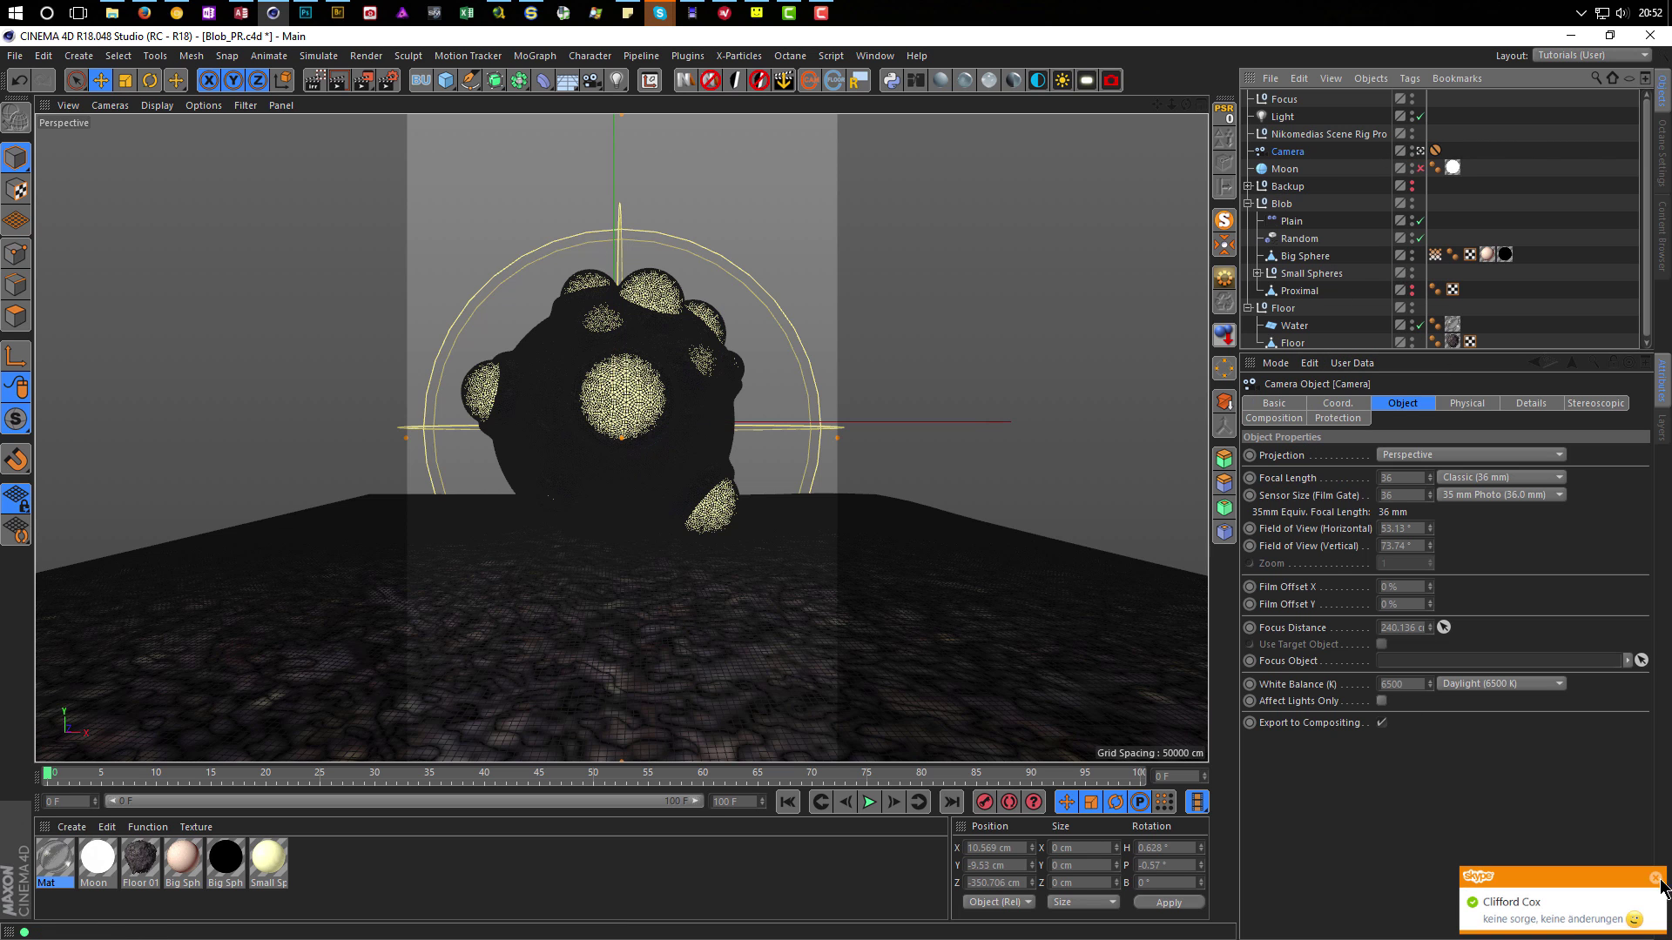
{"action": "left_click", "coordinate": [1655, 879]}
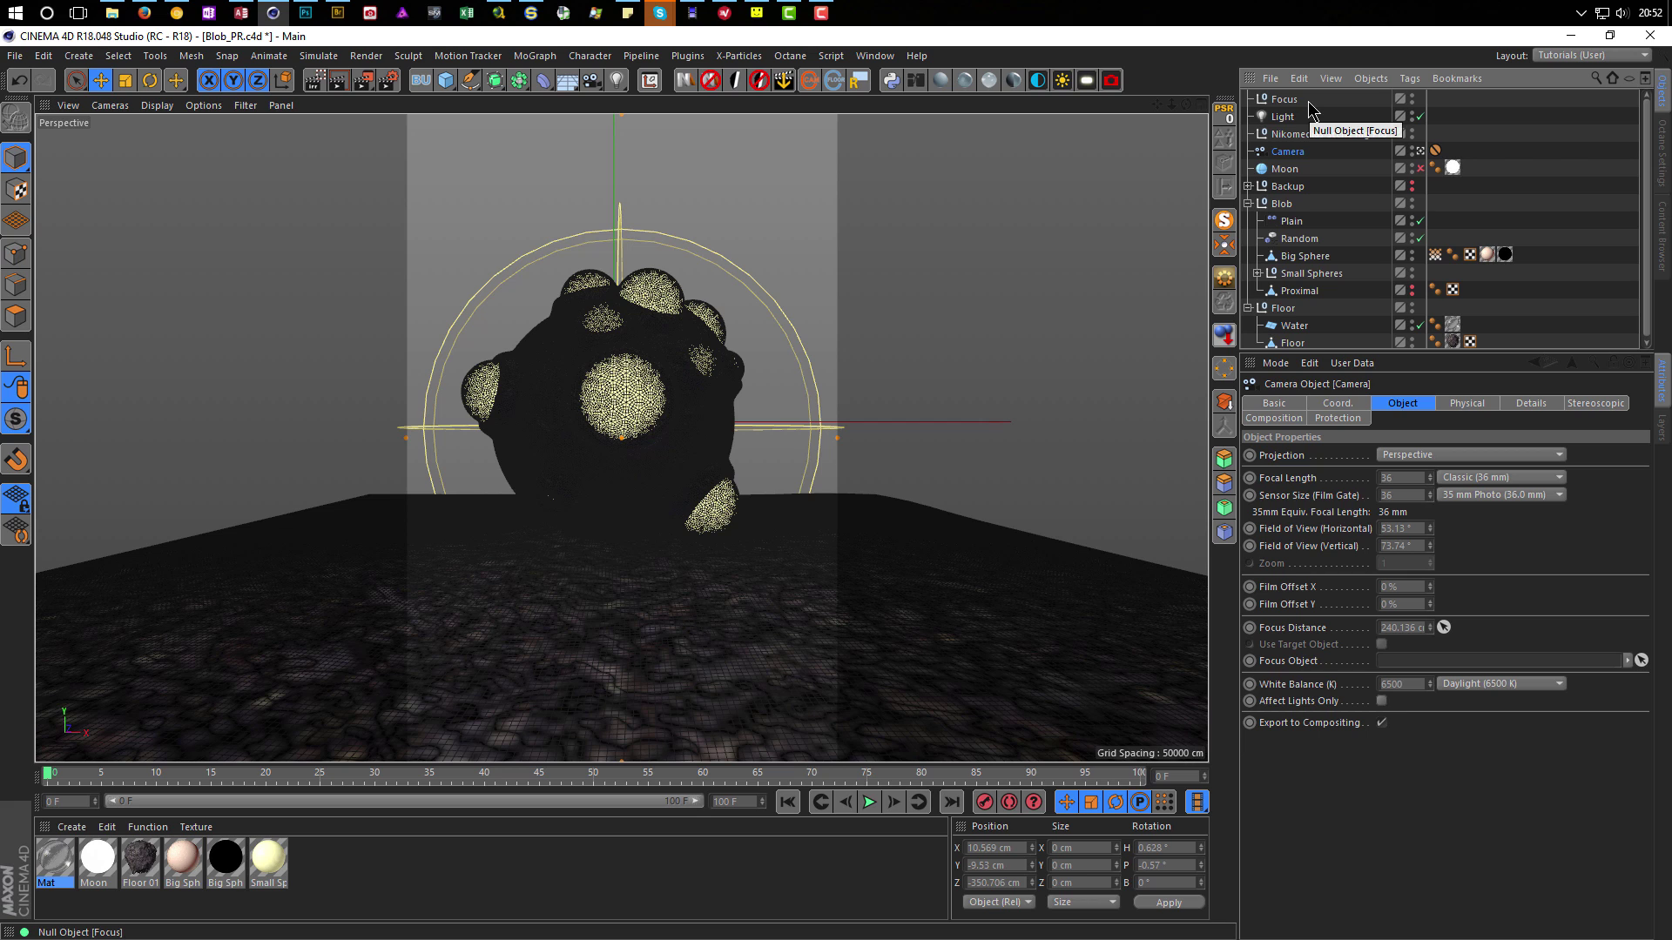
{"action": "left_click_drag", "start_coordinate": [1291, 101], "coordinate": [1406, 665]}
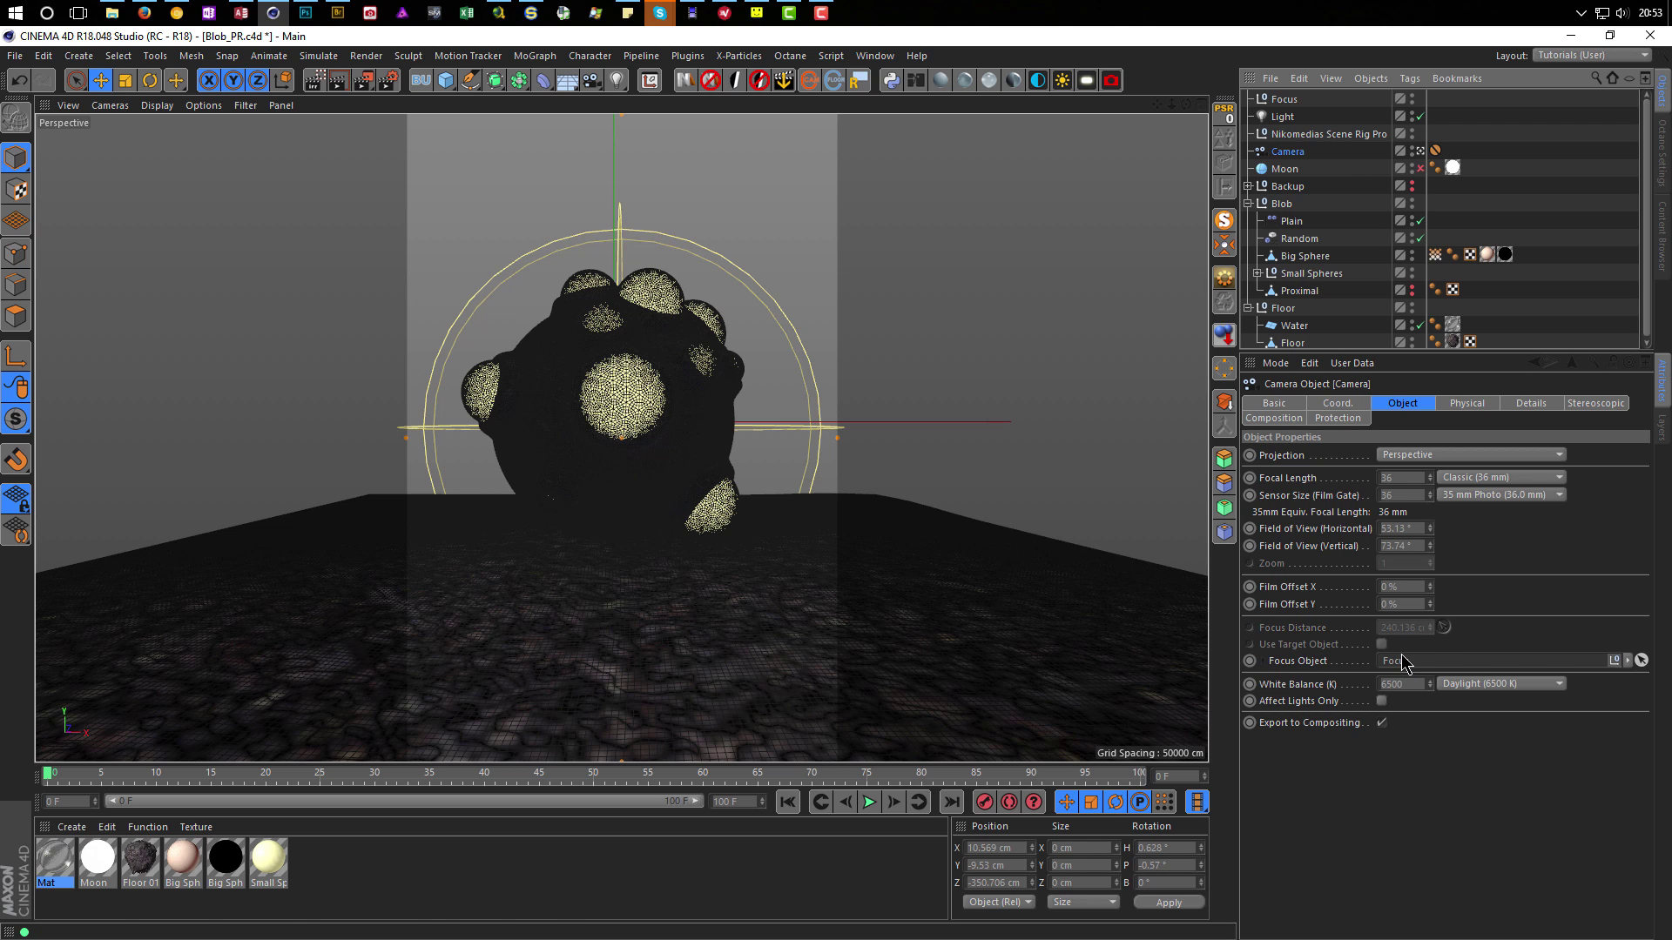
Move the Focus null along the Z axis to the blob's front surface, at about -102 cm.
{"action": "middle_click", "coordinate": [659, 548]}
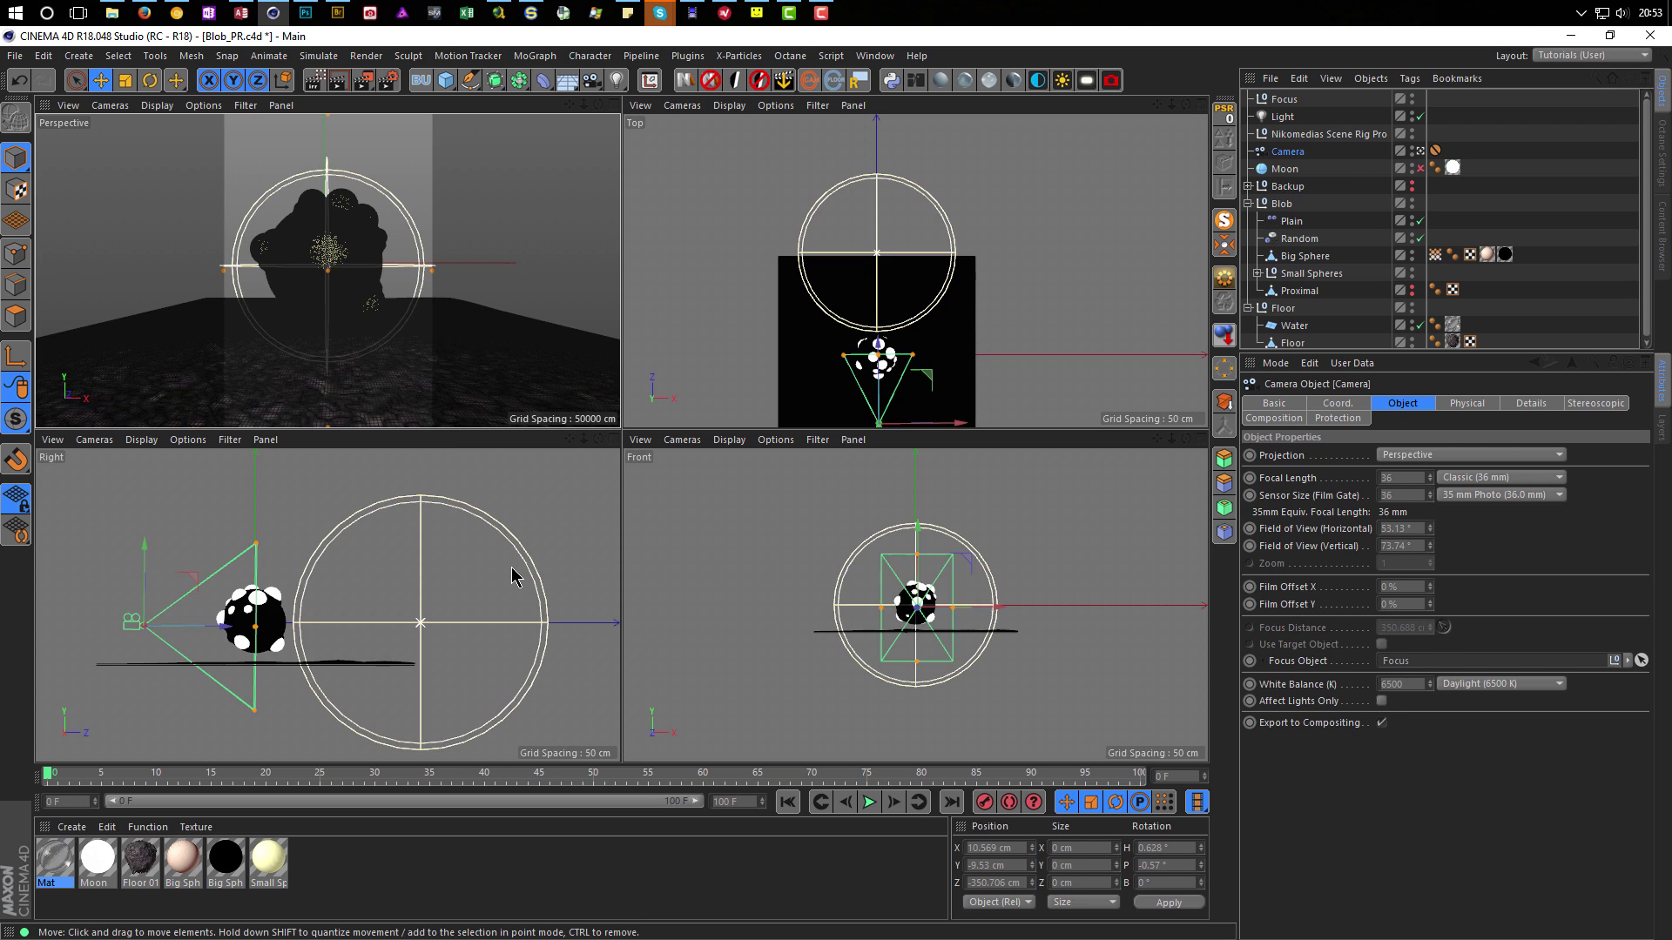
{"action": "middle_click", "coordinate": [512, 568]}
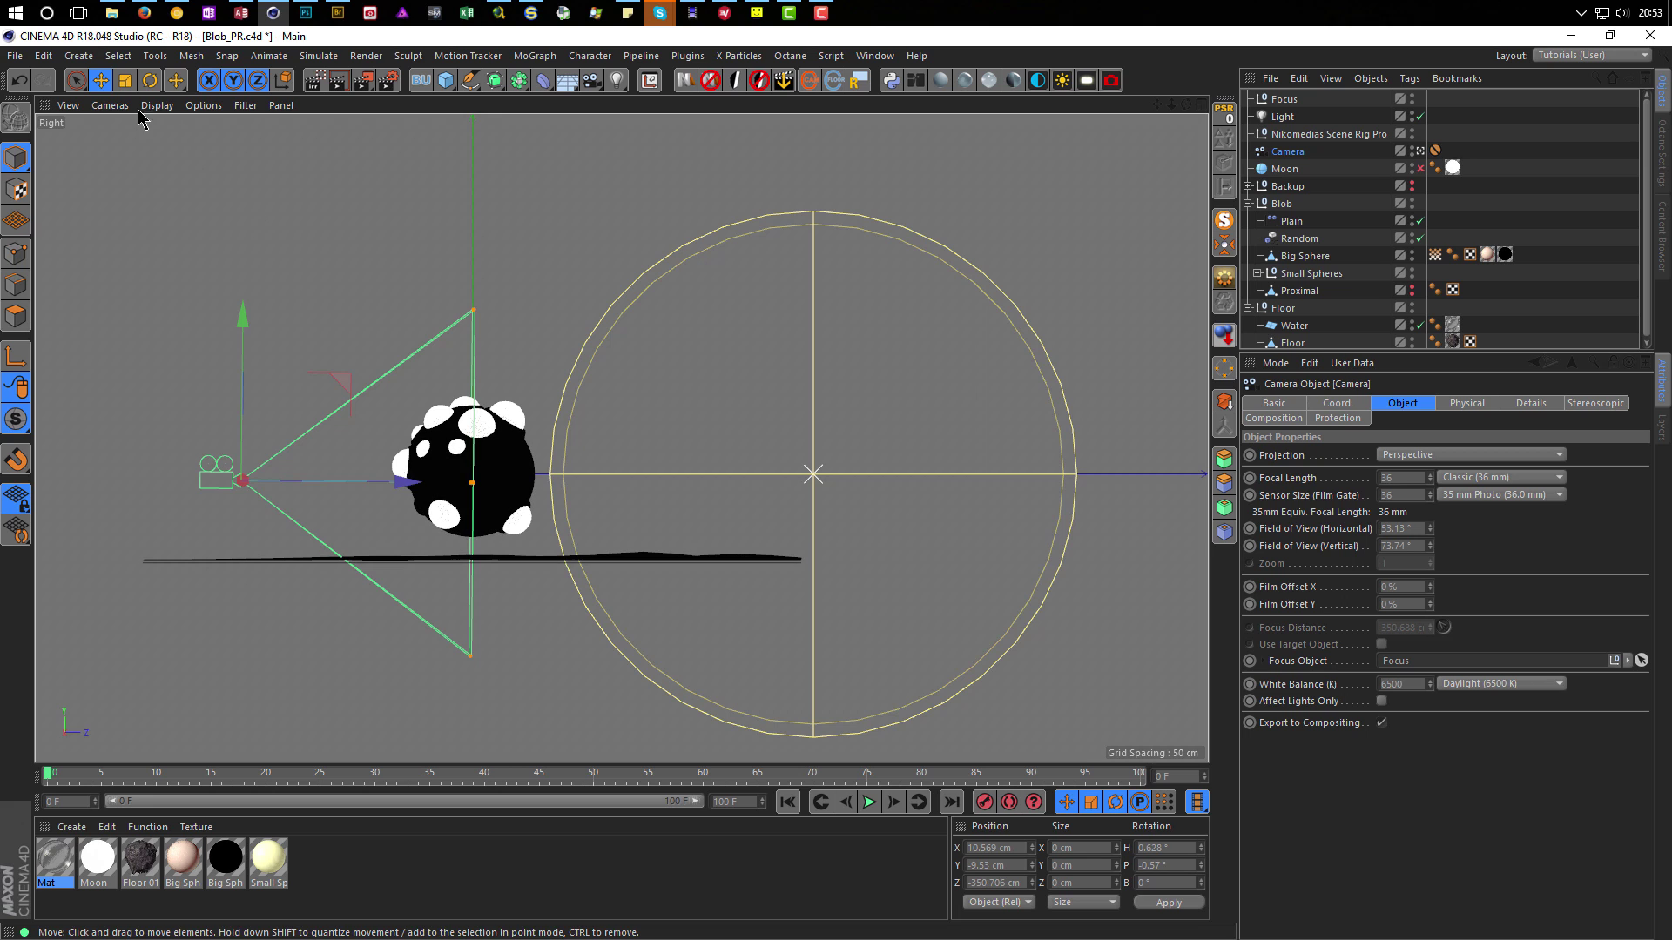
{"action": "left_click", "coordinate": [112, 105]}
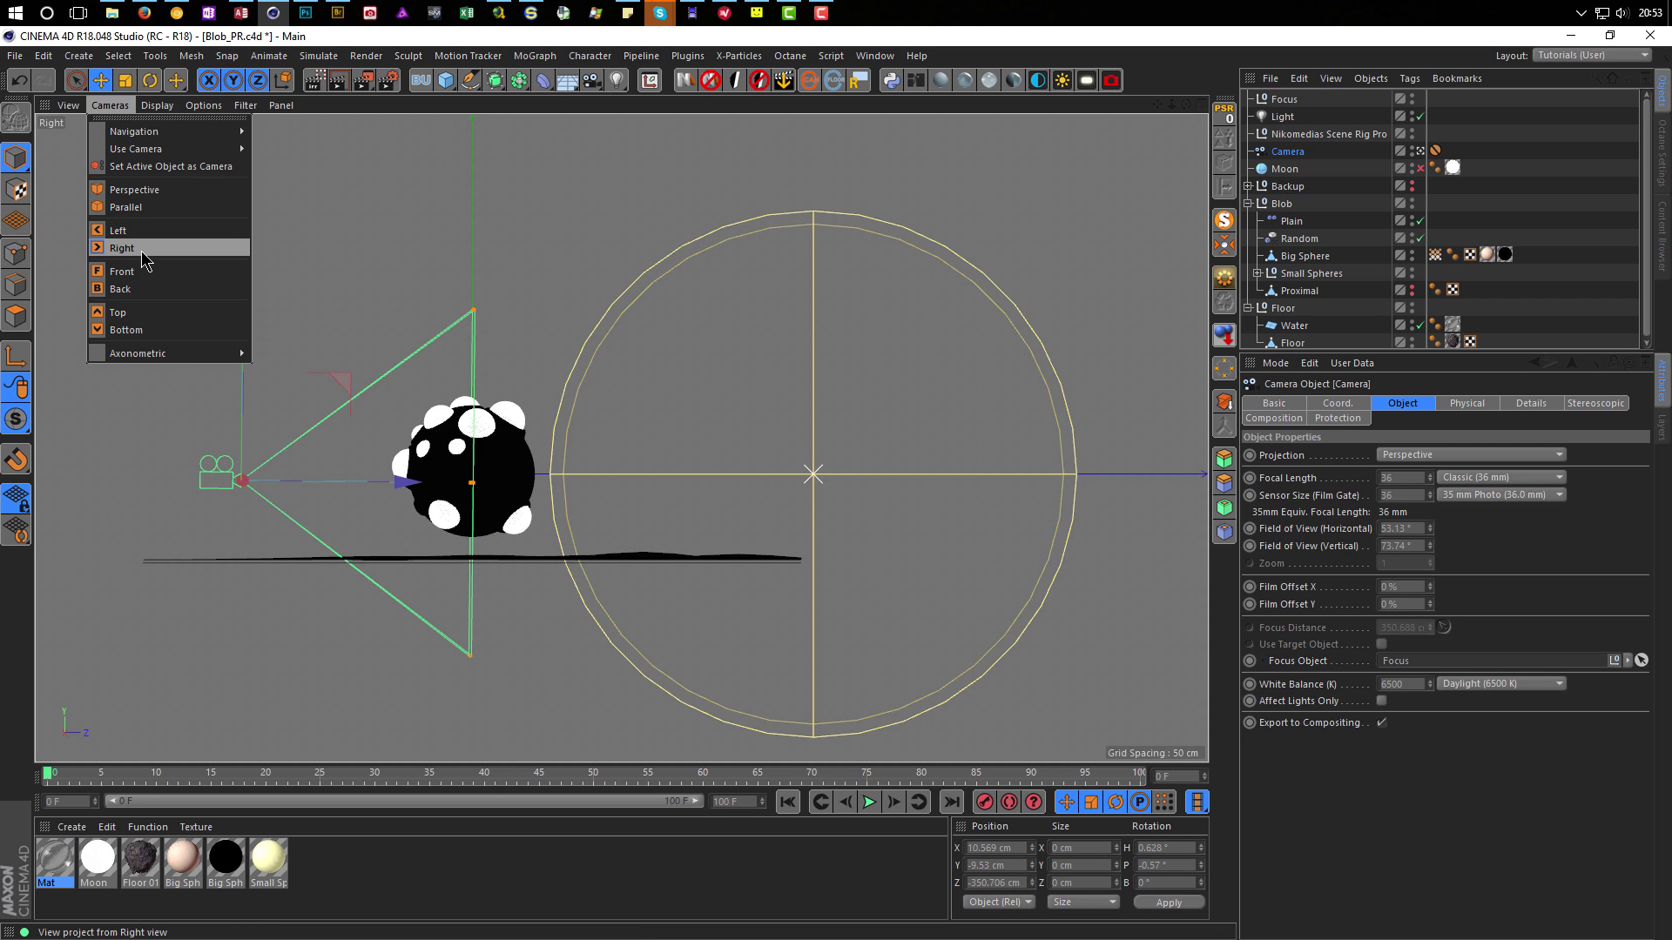
{"action": "left_click", "coordinate": [410, 207]}
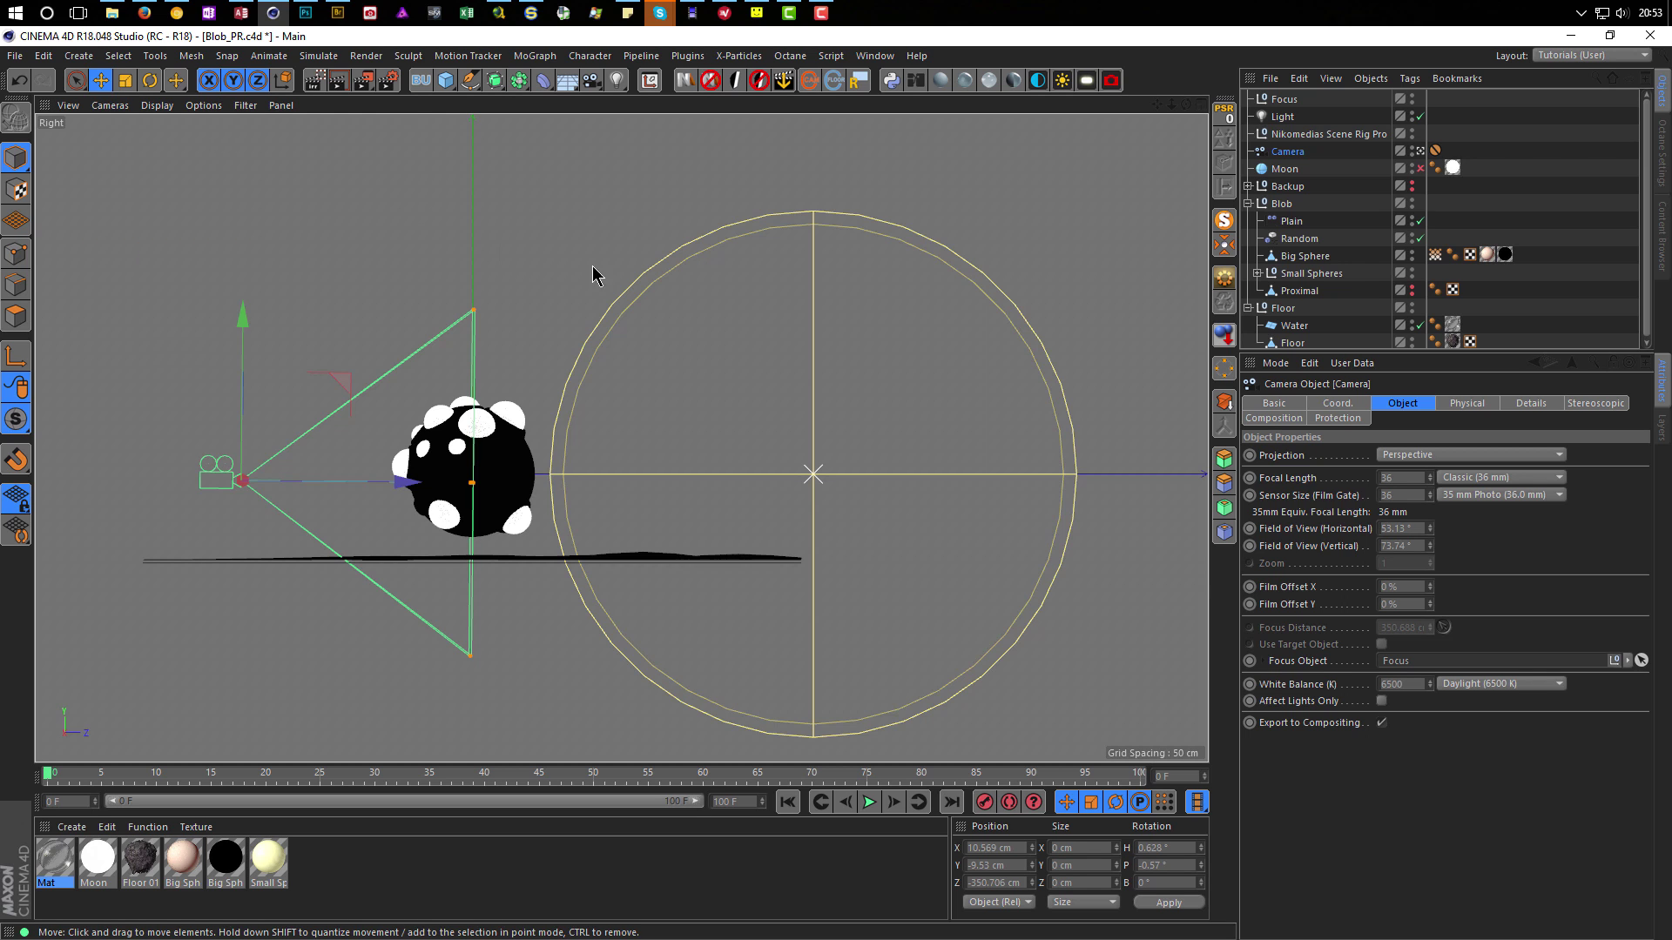
{"action": "left_click", "coordinate": [1284, 99]}
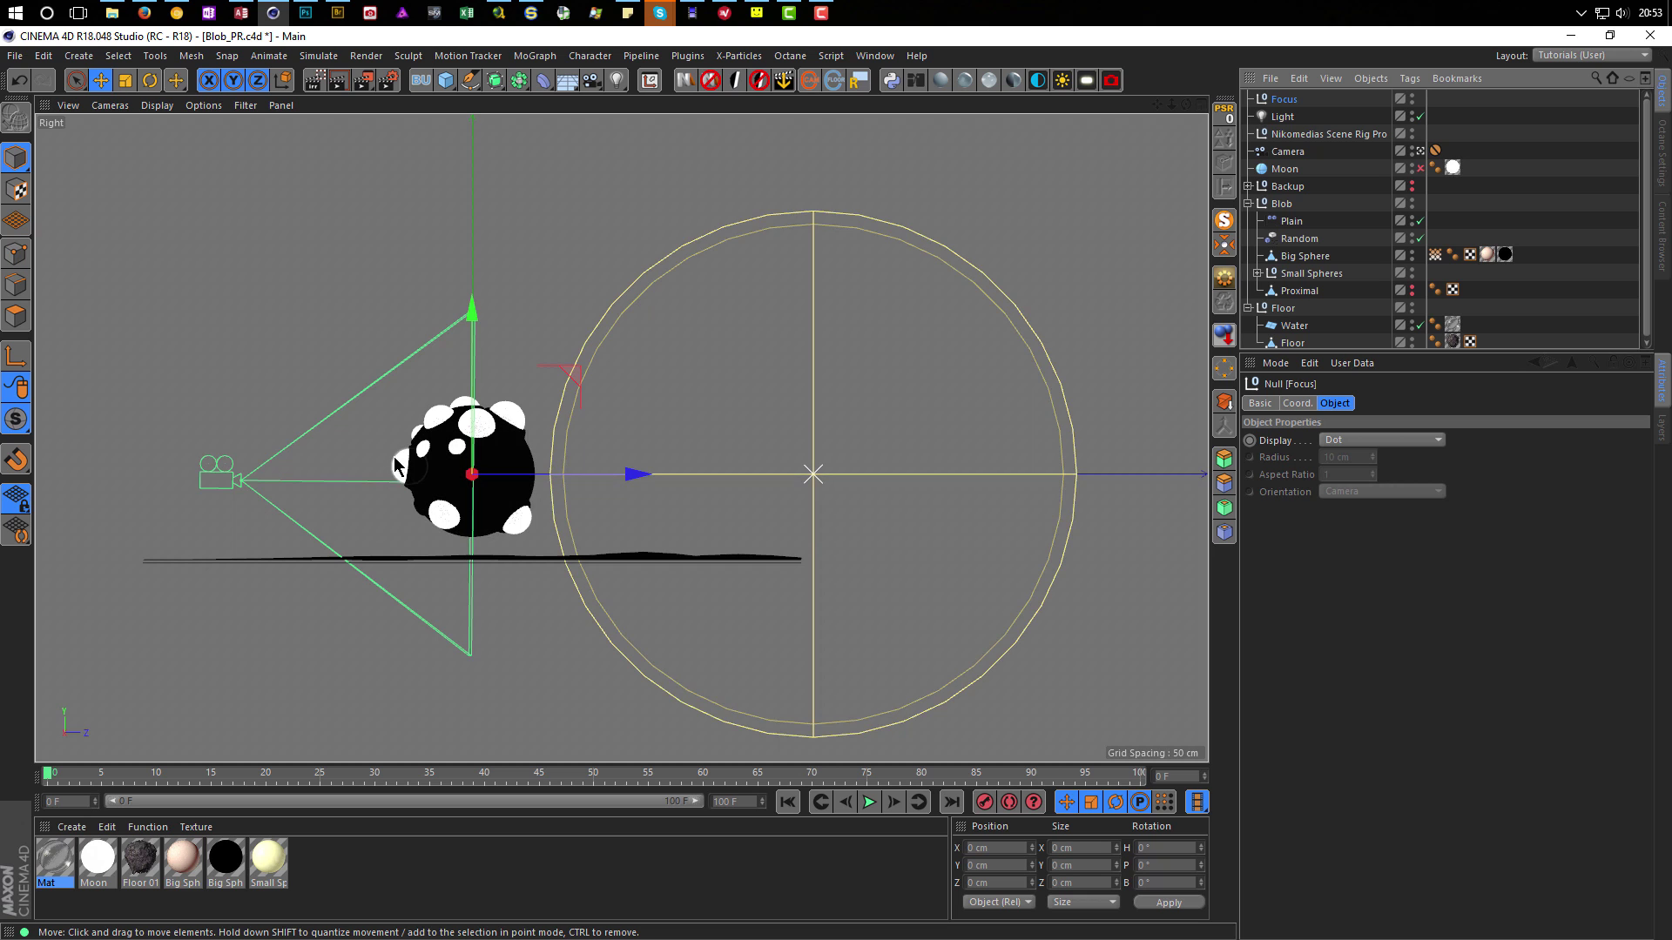
{"action": "left_click_drag", "start_coordinate": [636, 477], "coordinate": [566, 484]}
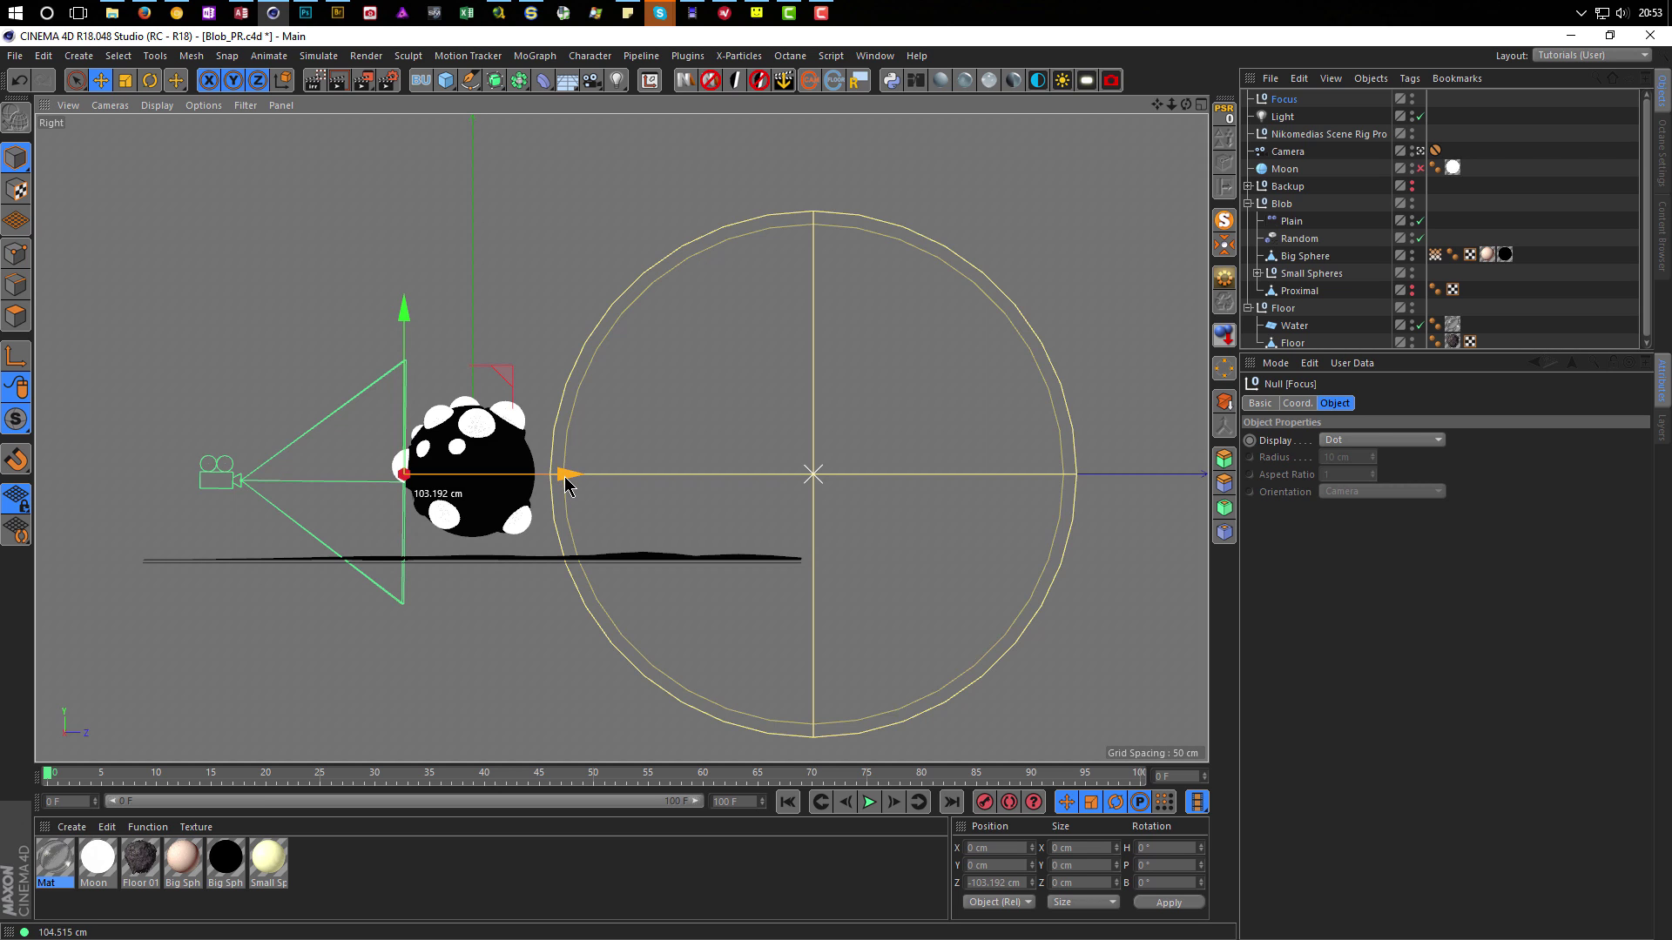
{"action": "left_click_drag", "start_coordinate": [566, 485], "coordinate": [565, 484]}
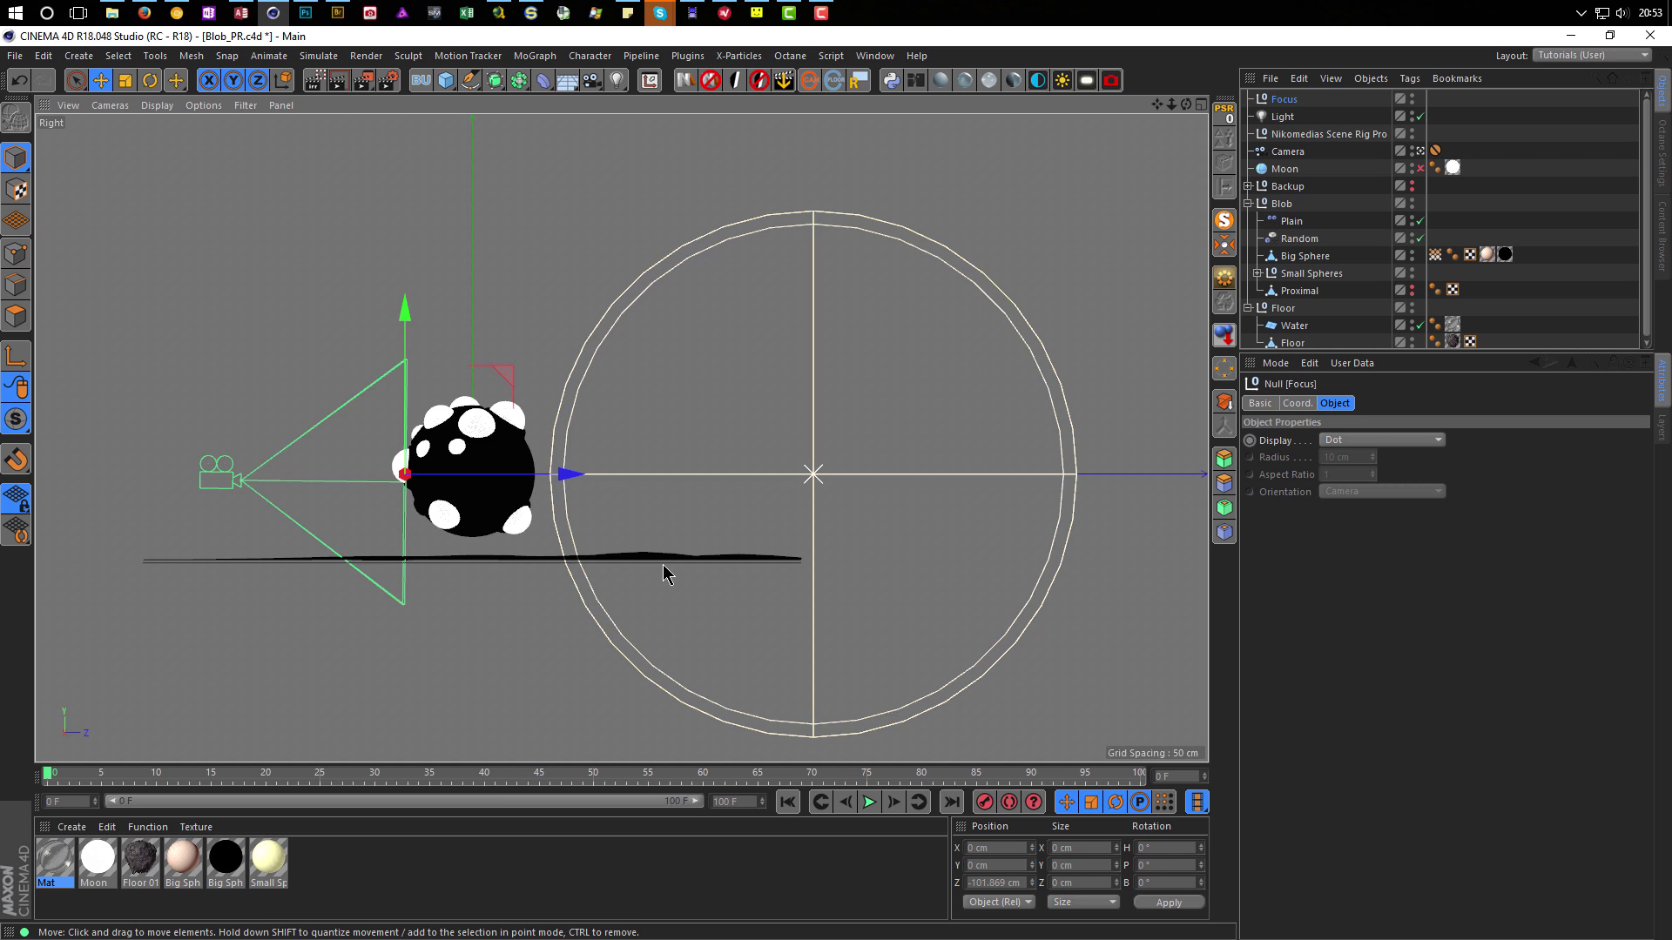
{"action": "middle_click", "coordinate": [662, 564]}
{"action": "middle_click", "coordinate": [471, 336]}
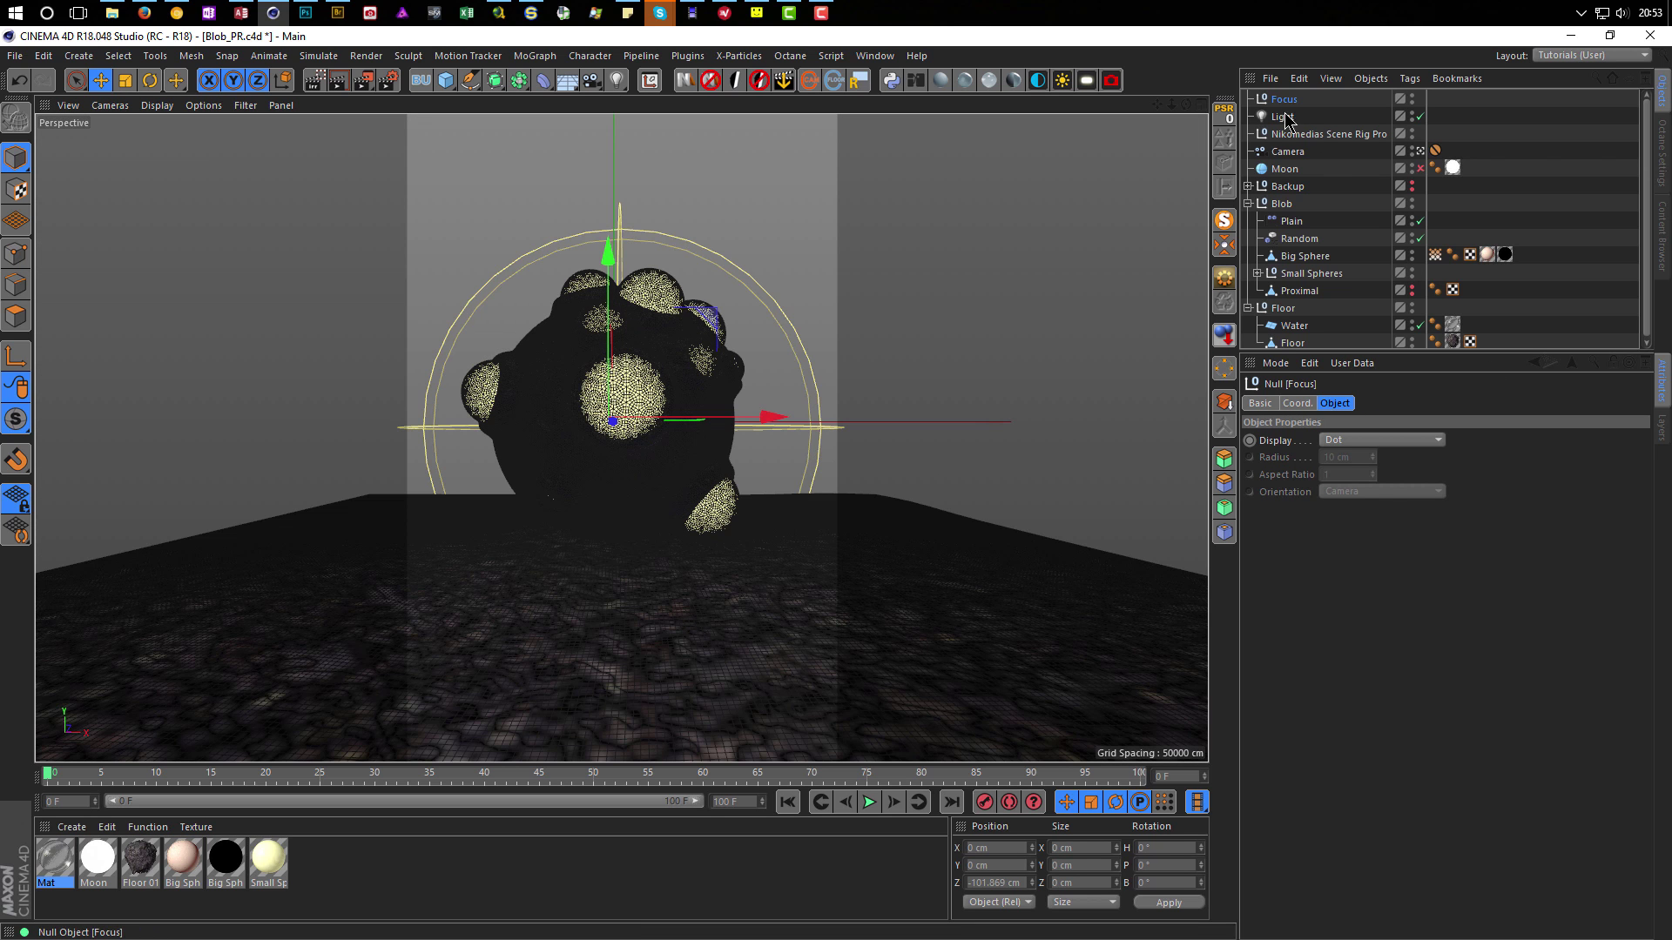
Set the Camera's F-Stop to 1 in its physical properties.
{"action": "left_click", "coordinate": [1287, 151]}
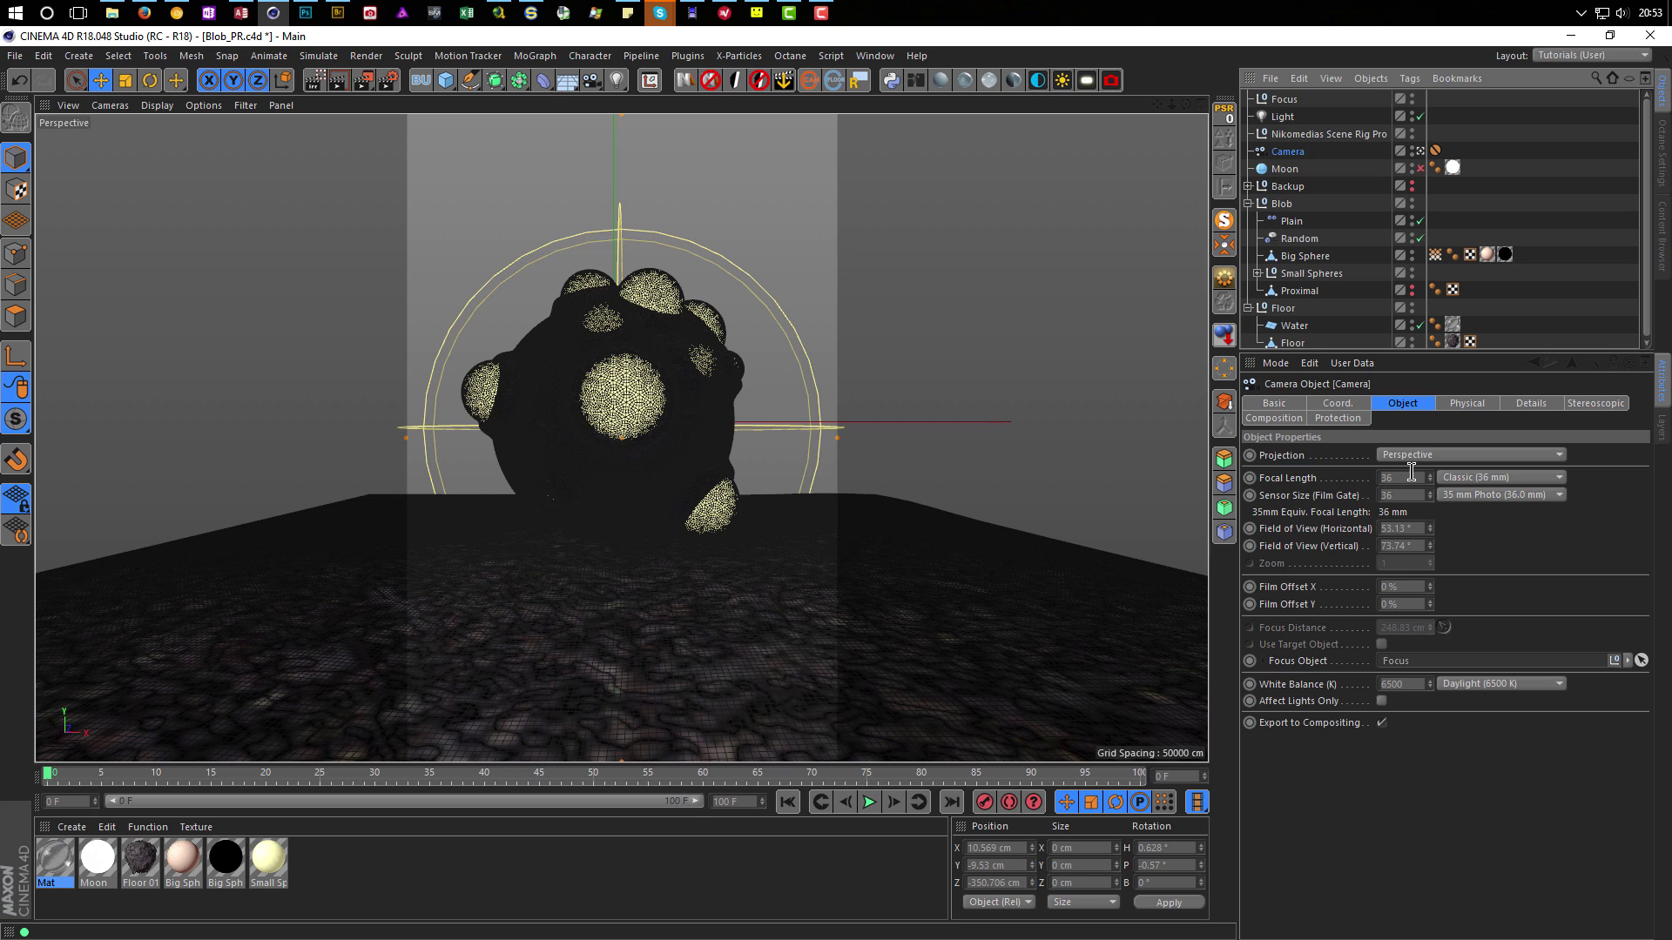
{"action": "left_click", "coordinate": [1459, 404]}
{"action": "left_click", "coordinate": [1409, 471]}
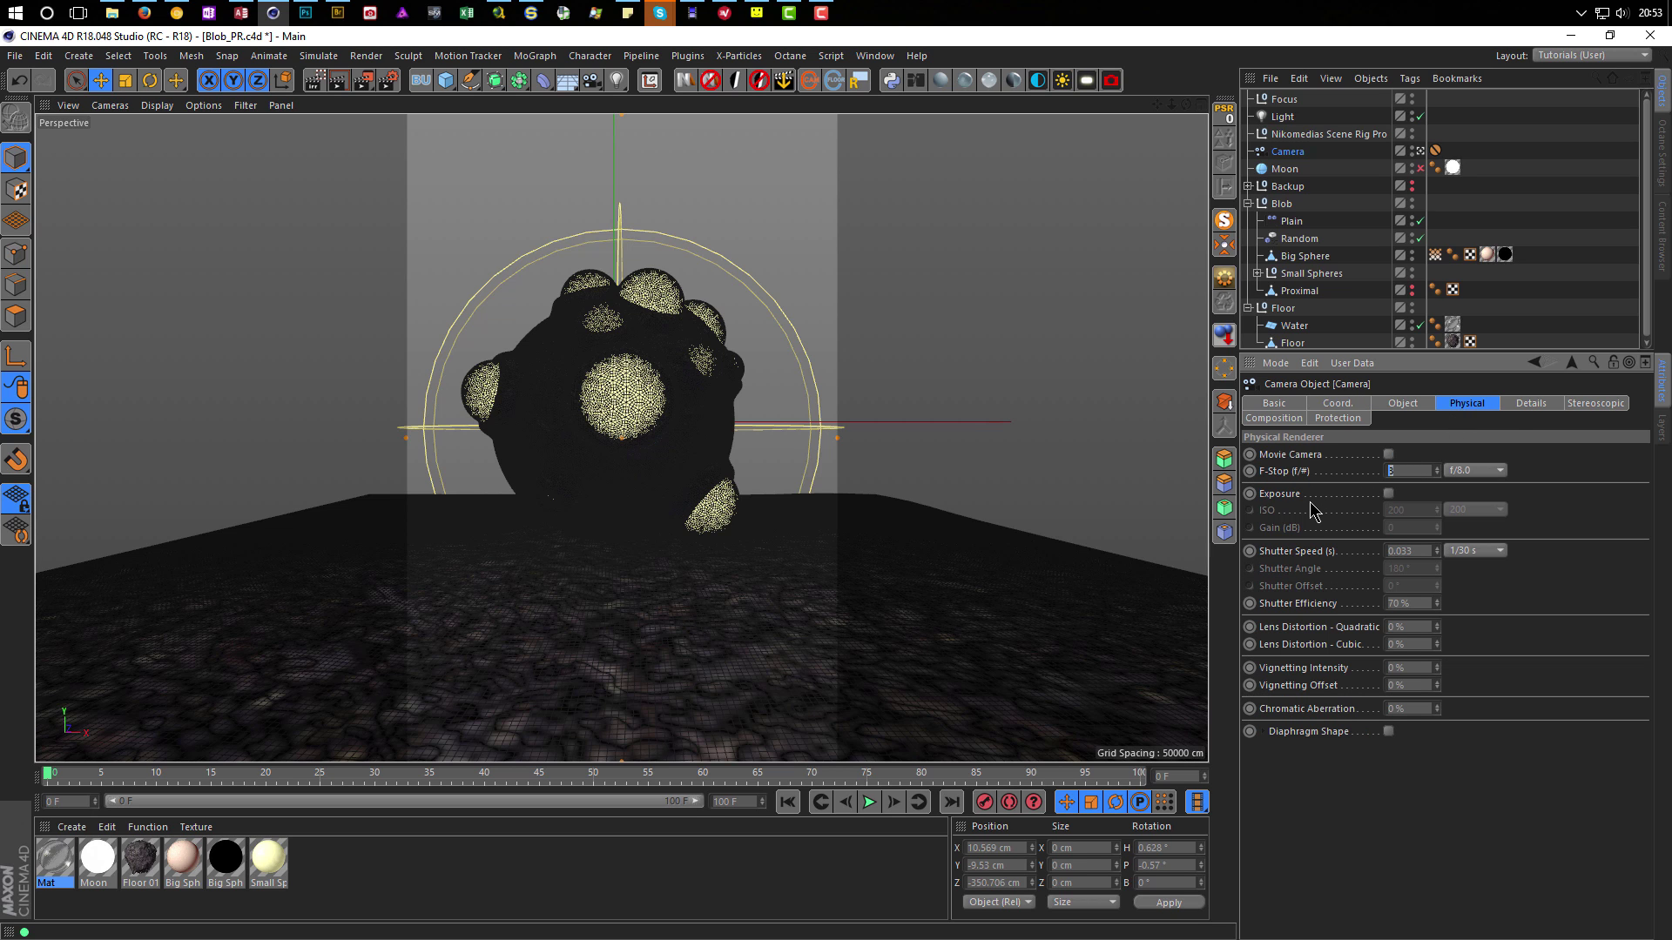
{"action": "type", "text": "1"}
Enable Depth Of Field for the Physical renderer and start an interactive render of the camera view.
{"action": "left_click", "coordinate": [390, 81]}
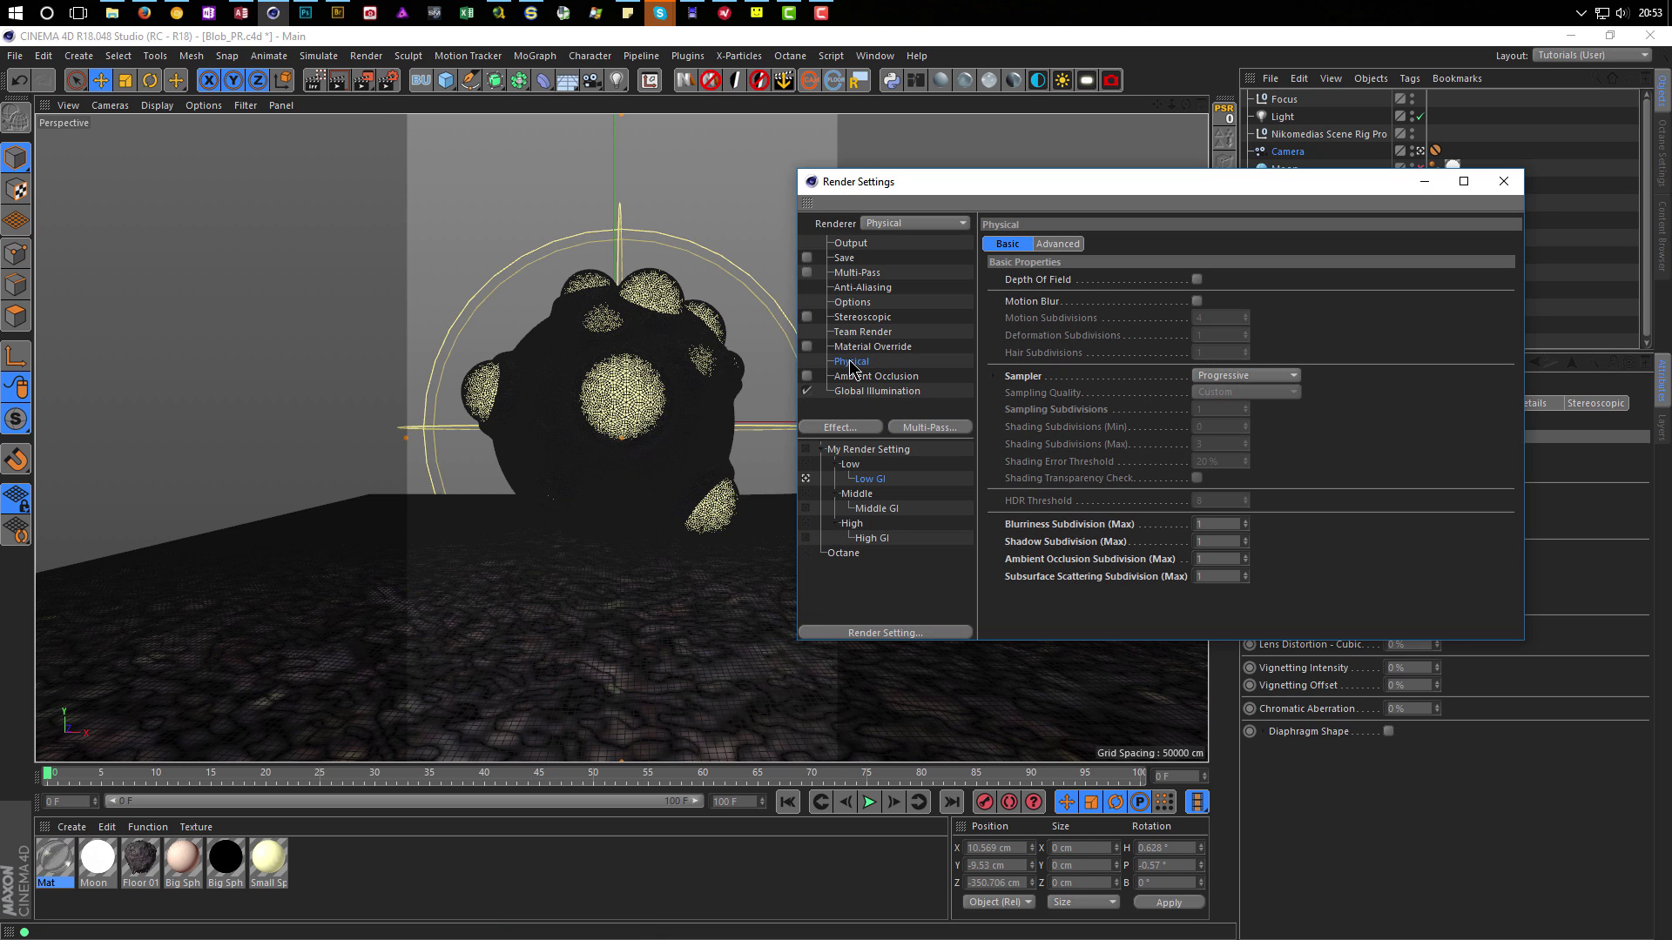
{"action": "left_click", "coordinate": [1198, 279]}
{"action": "left_click", "coordinate": [1503, 181]}
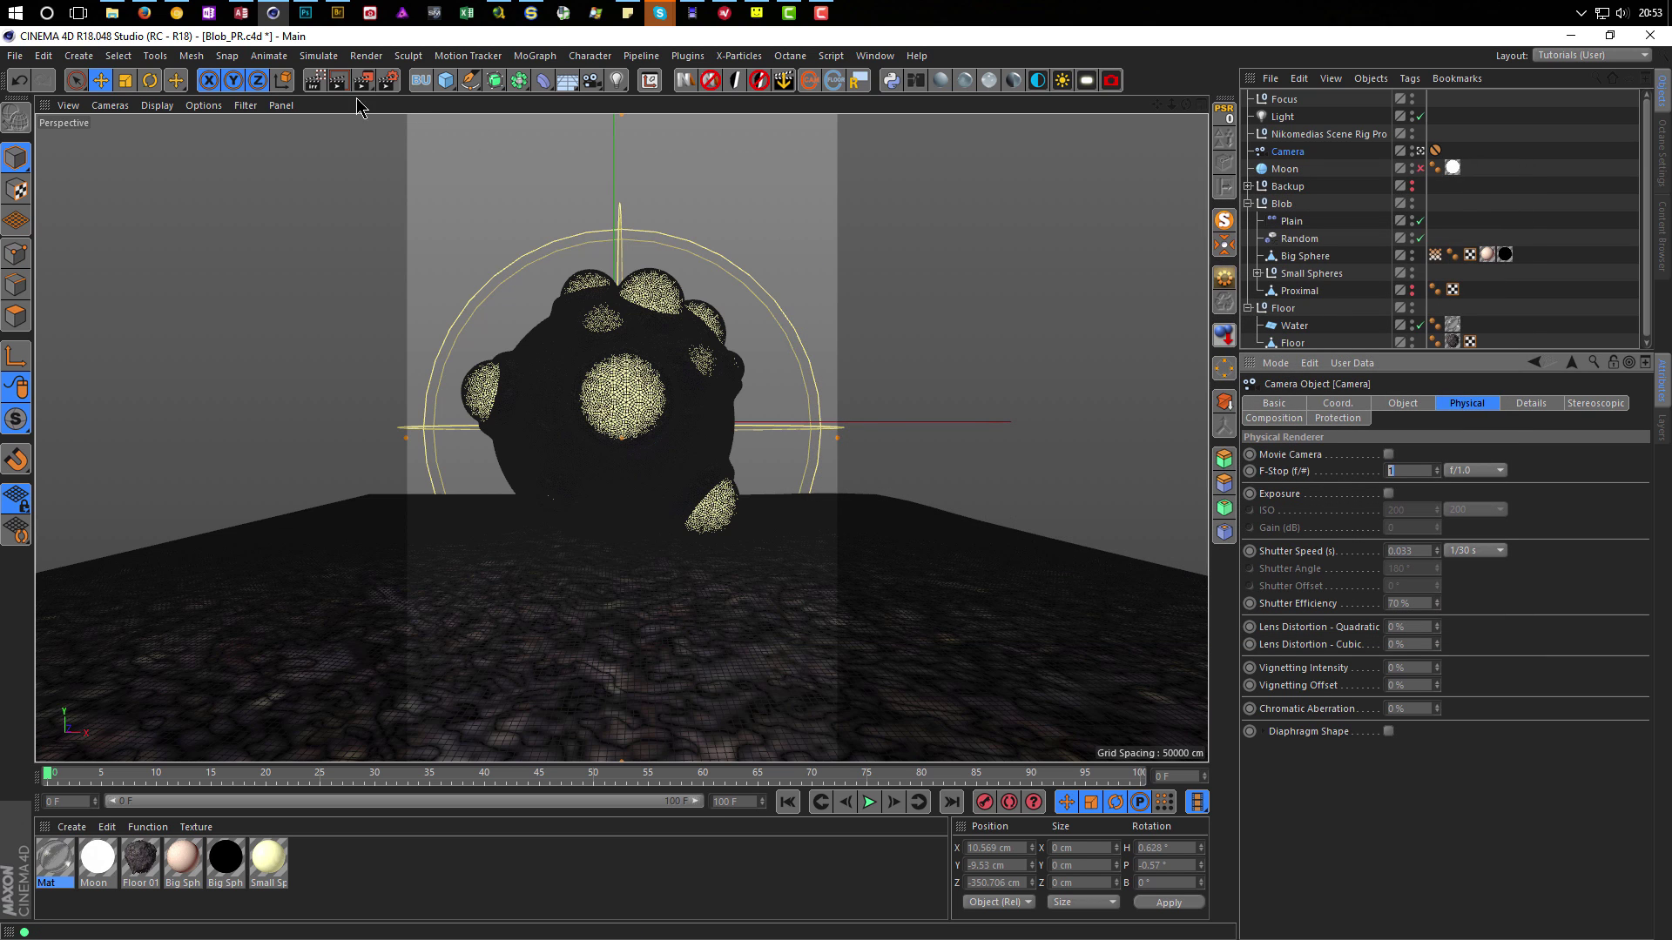
{"action": "left_click", "coordinate": [314, 80]}
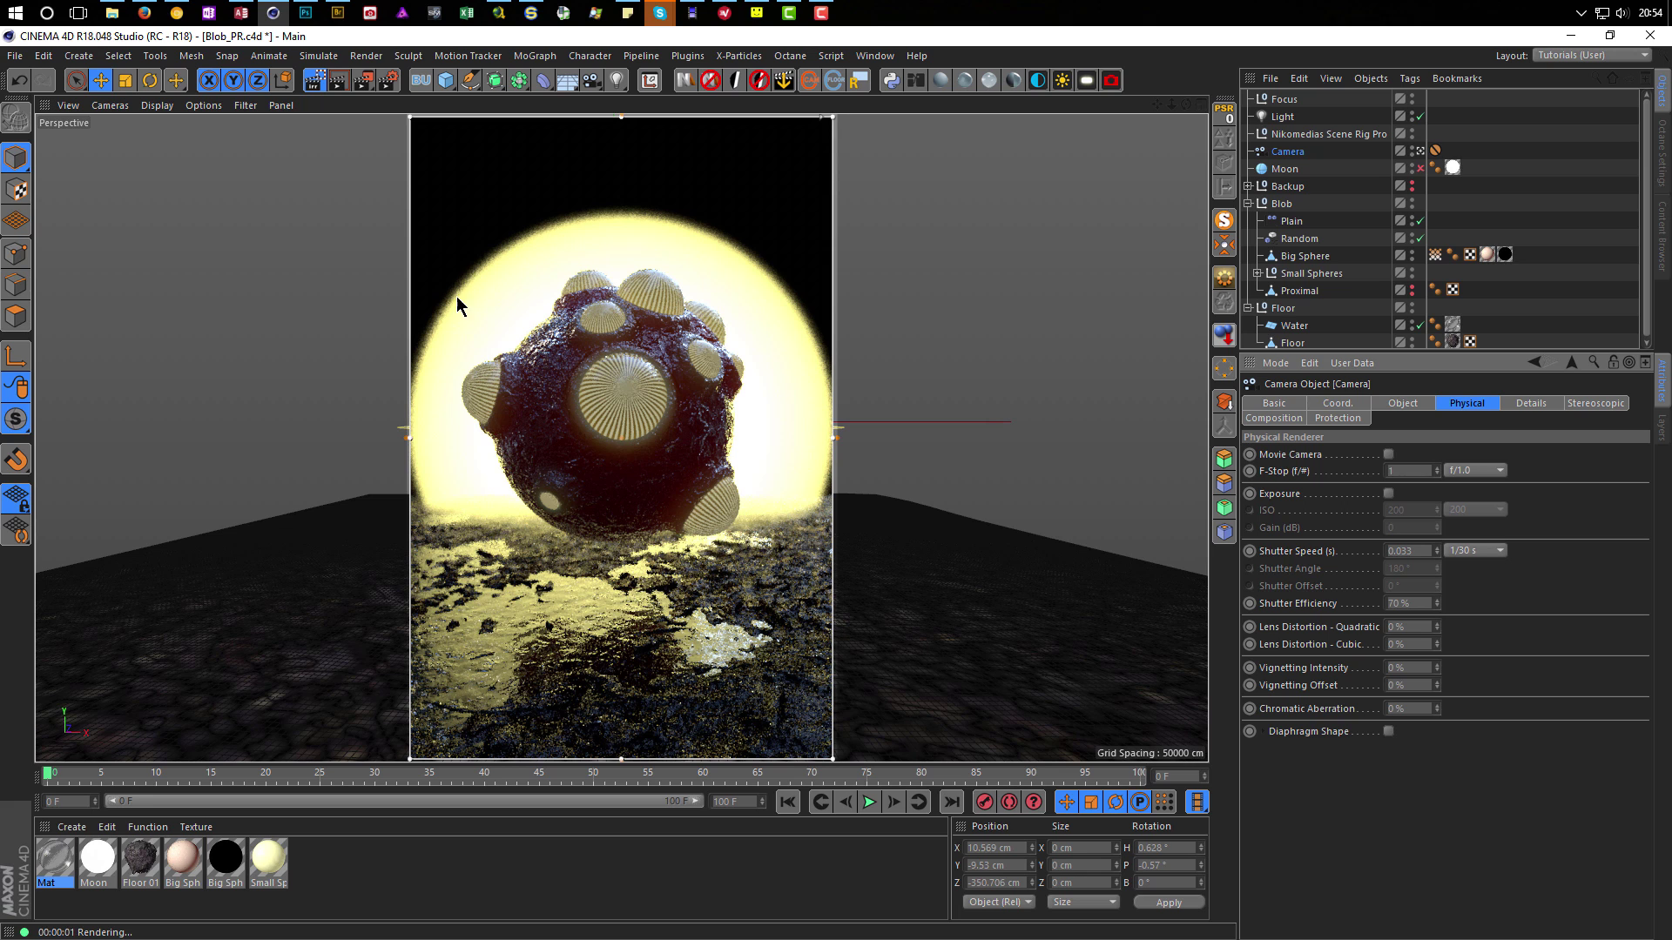
Try a Camera F-Stop of 0.5, and set it to 0.65.
{"action": "left_click", "coordinate": [1403, 471]}
{"action": "type", "text": "0.5"}
{"action": "key", "text": "Return"}
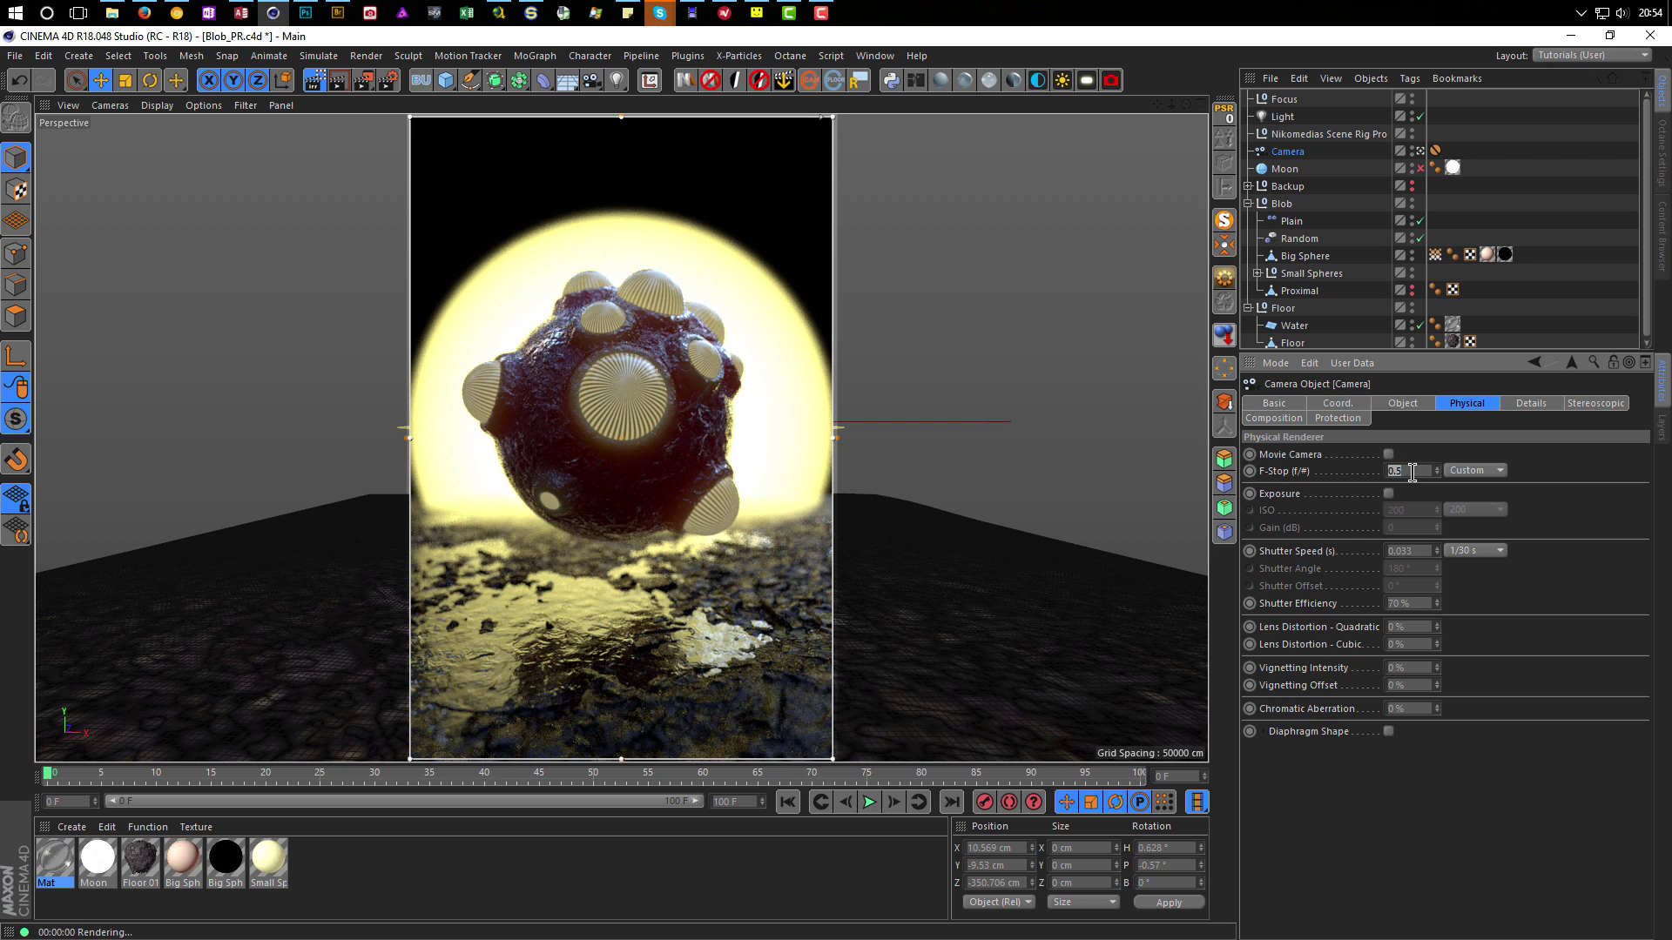
{"action": "key", "text": "BackSpace"}
{"action": "type", "text": ".65"}
{"action": "key", "text": "Return"}
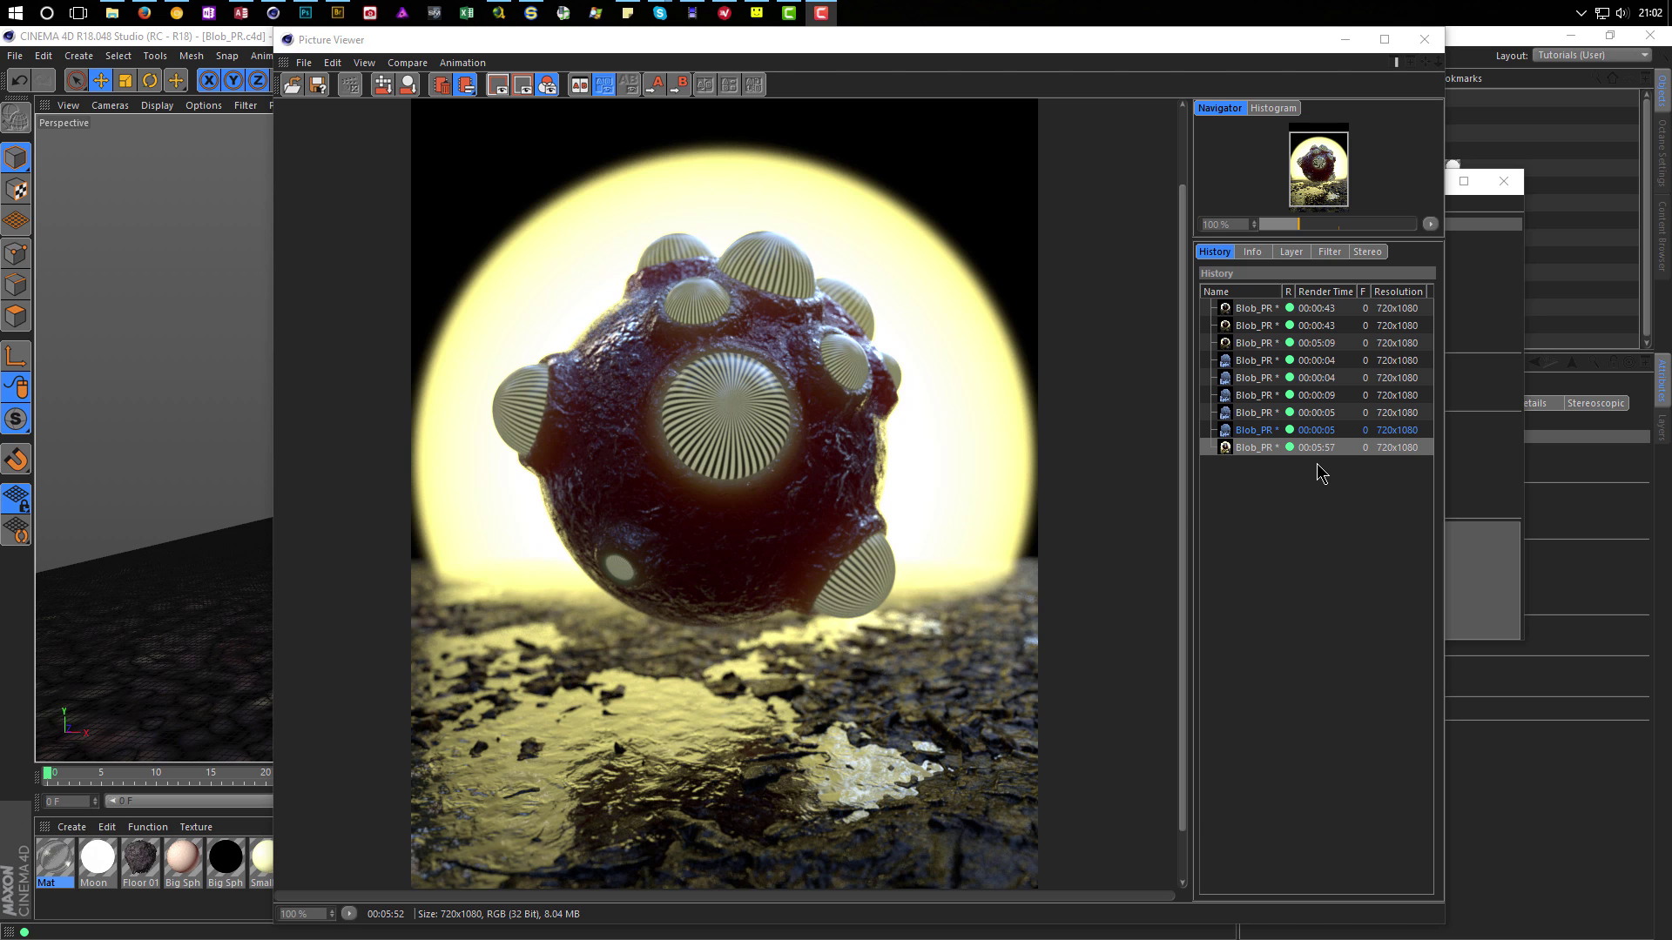
Look over the finished 720x1080 render in the Picture Viewer and copy it to the clipboard.
{"action": "left_click_drag", "start_coordinate": [1186, 453], "coordinate": [1167, 635]}
{"action": "left_click_drag", "start_coordinate": [1181, 499], "coordinate": [1192, 447]}
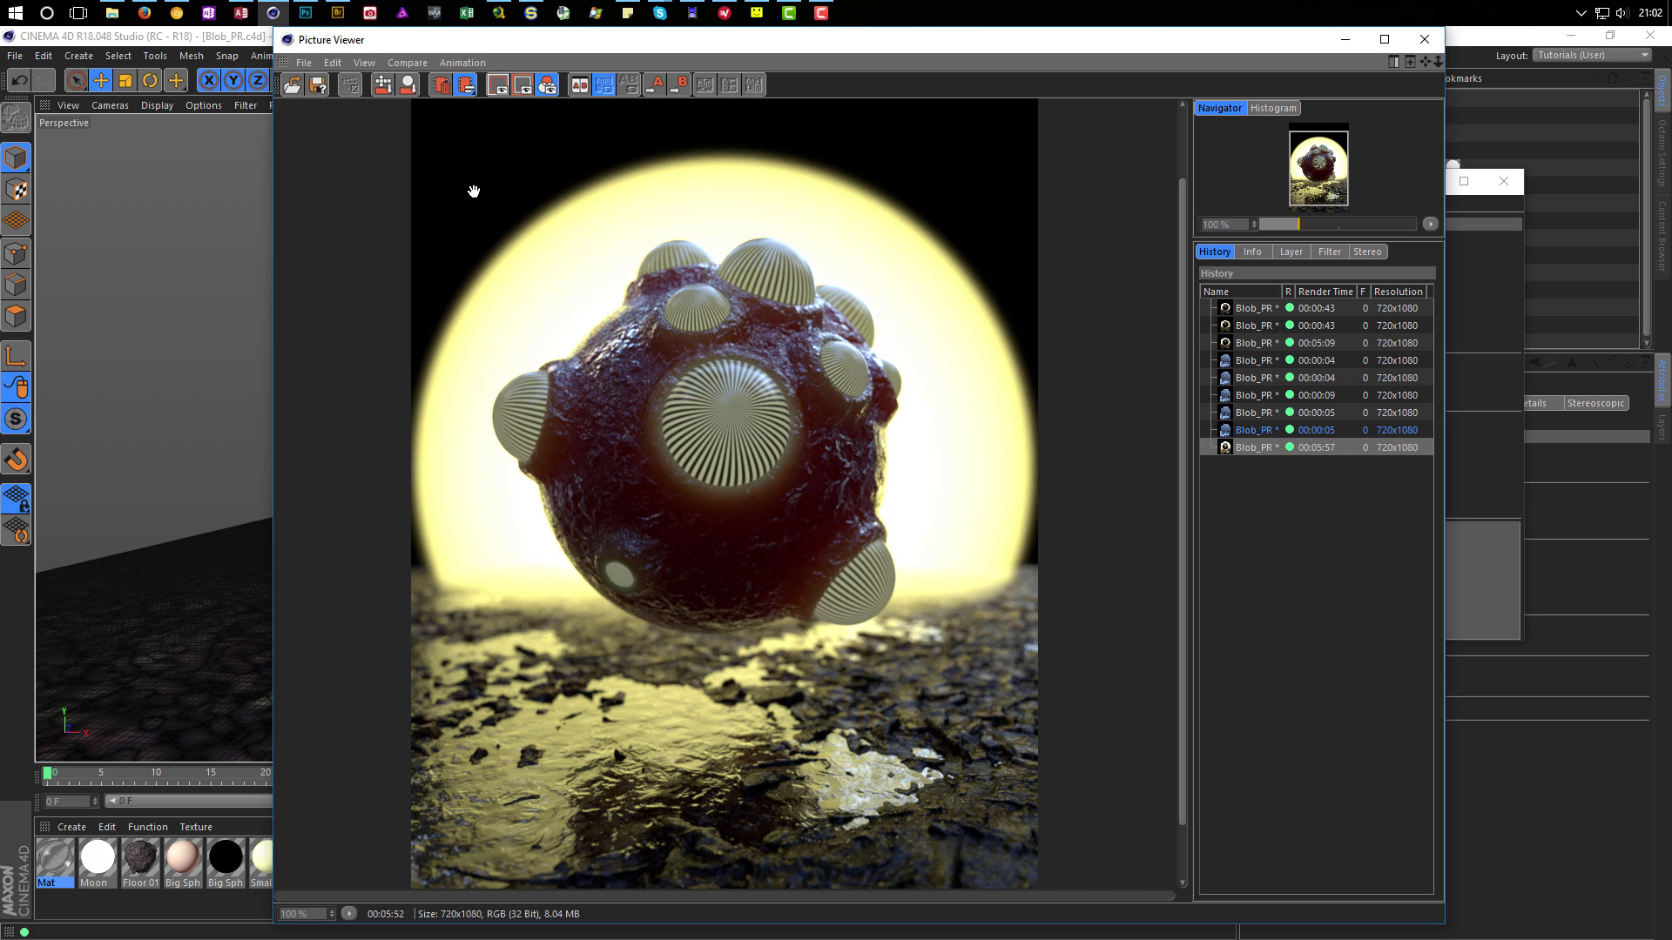
{"action": "left_click", "coordinate": [334, 63]}
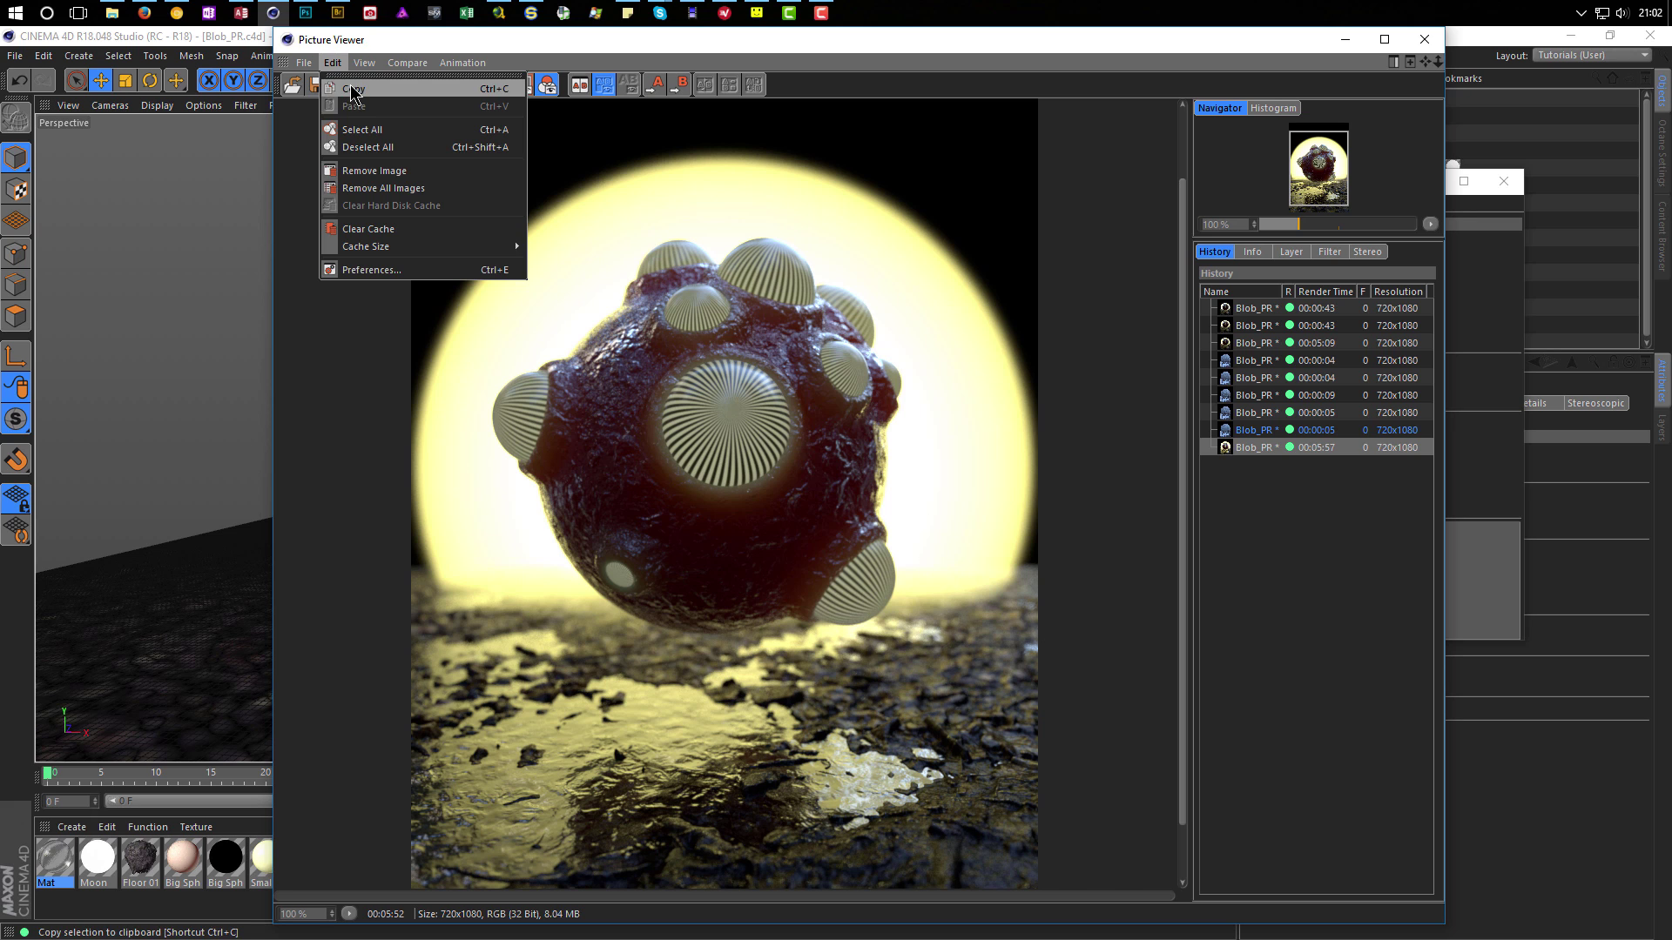
{"action": "left_click", "coordinate": [357, 97]}
Switch to Photoshop and paste the render into a new 720 x 1080 px RGB document at 16 bit with transparent background.
{"action": "left_click", "coordinate": [304, 18]}
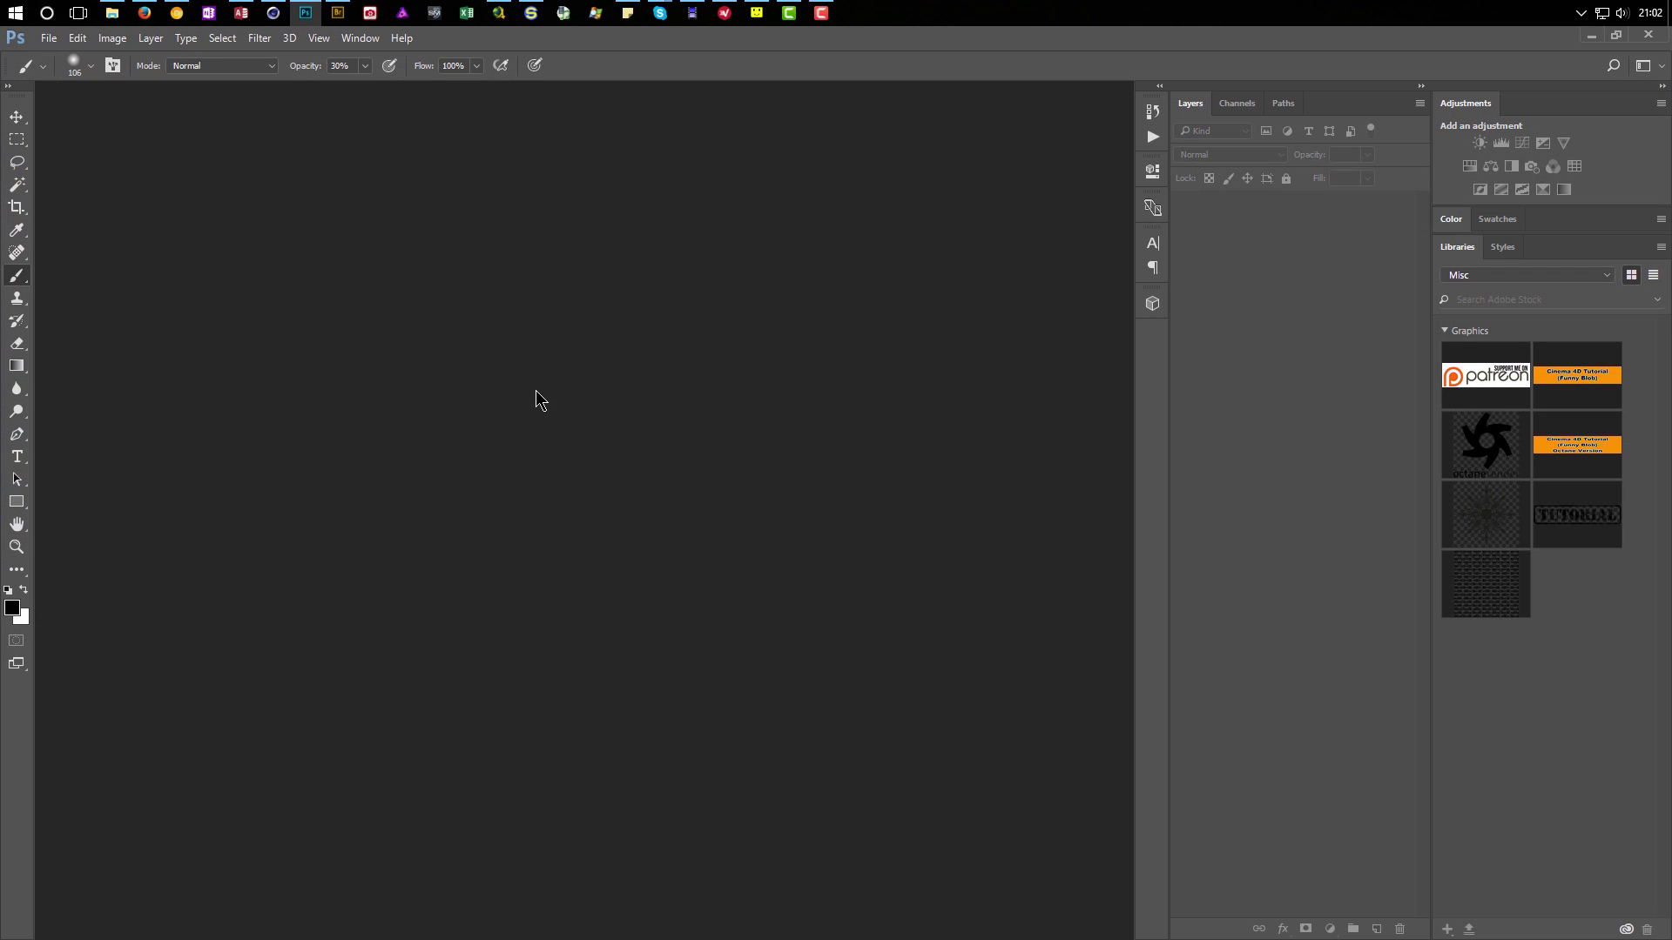
{"action": "left_click", "coordinate": [49, 39]}
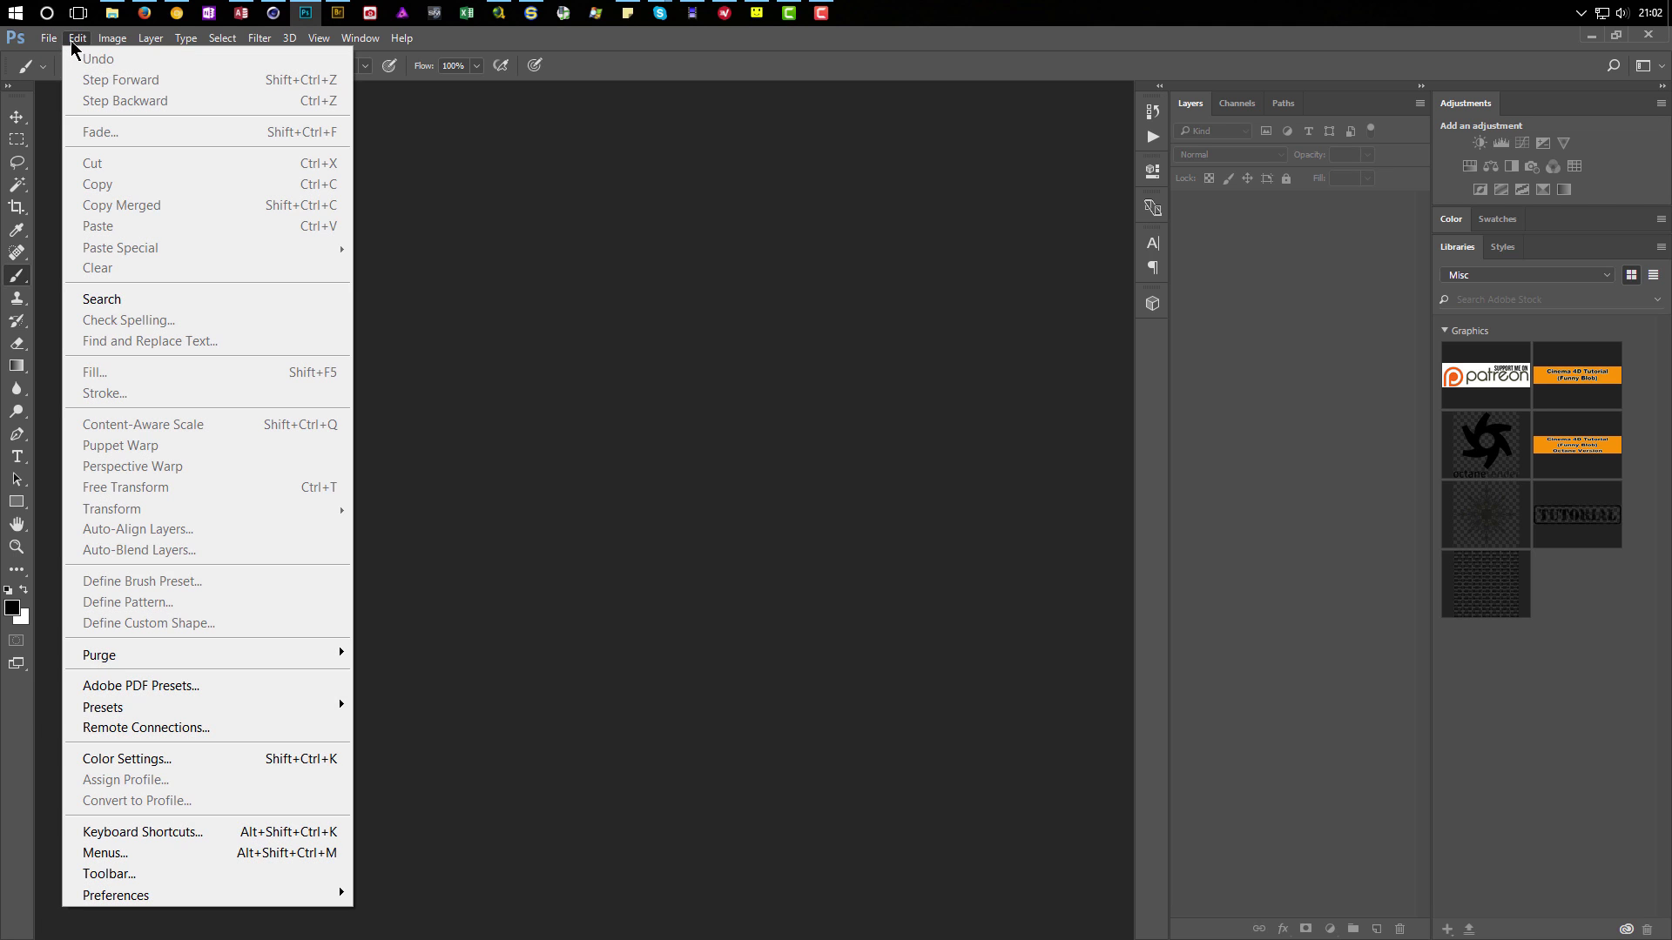
{"action": "left_click", "coordinate": [61, 61]}
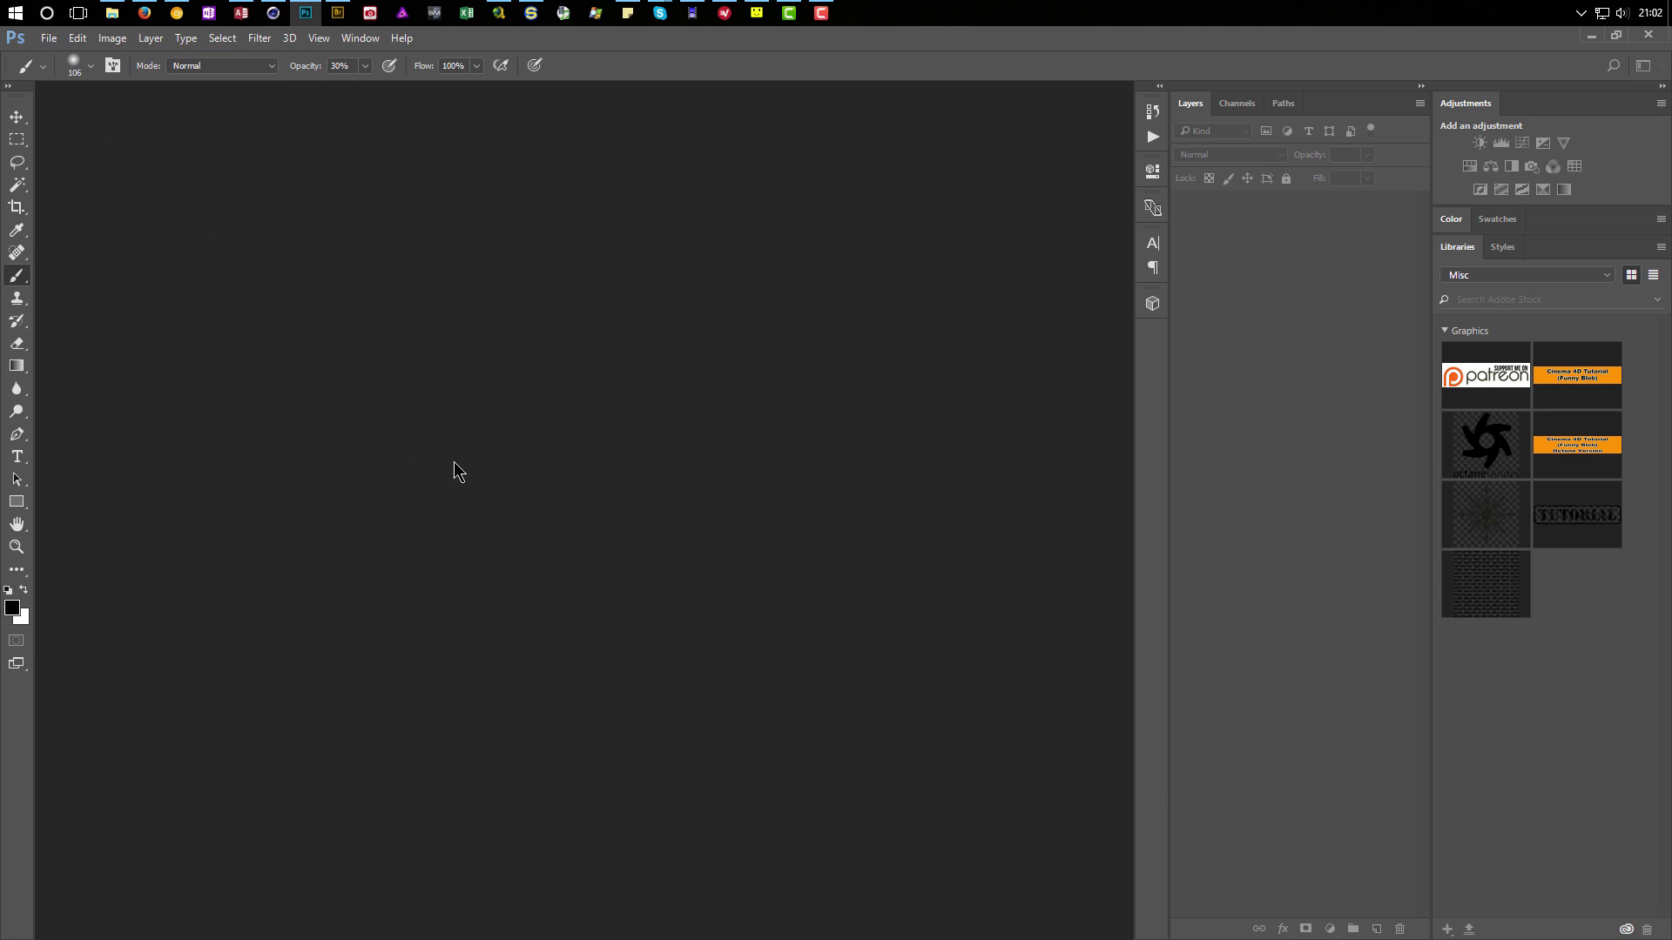
{"action": "left_click", "coordinate": [1267, 559]}
{"action": "left_click", "coordinate": [1228, 619]}
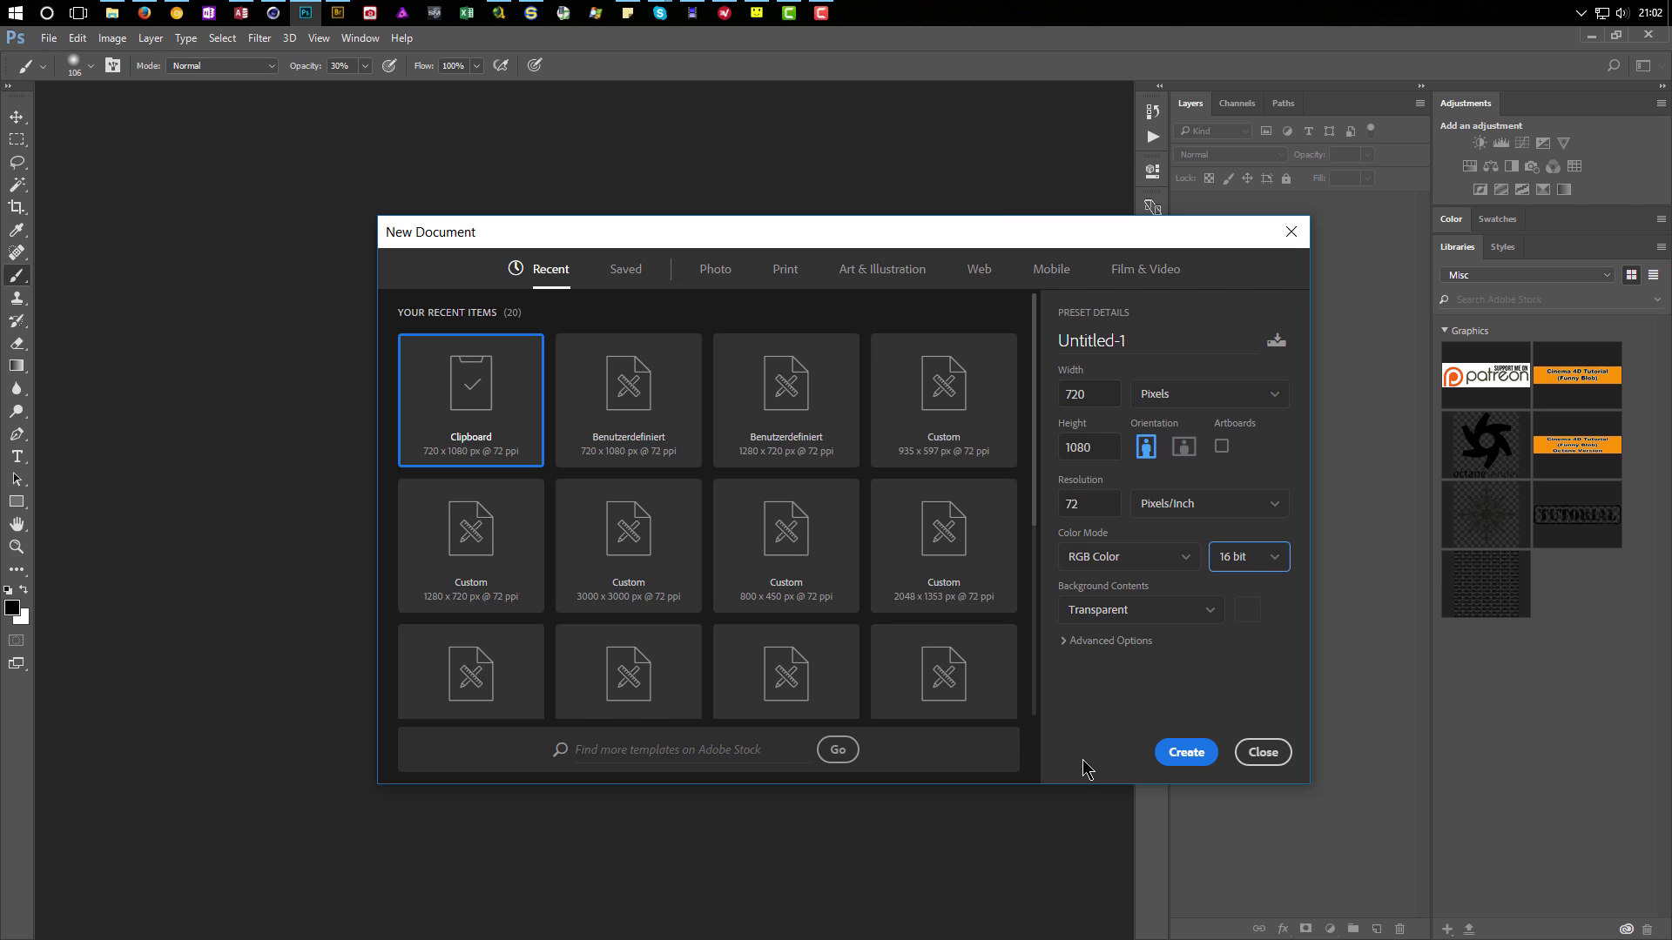
{"action": "left_click", "coordinate": [1201, 769]}
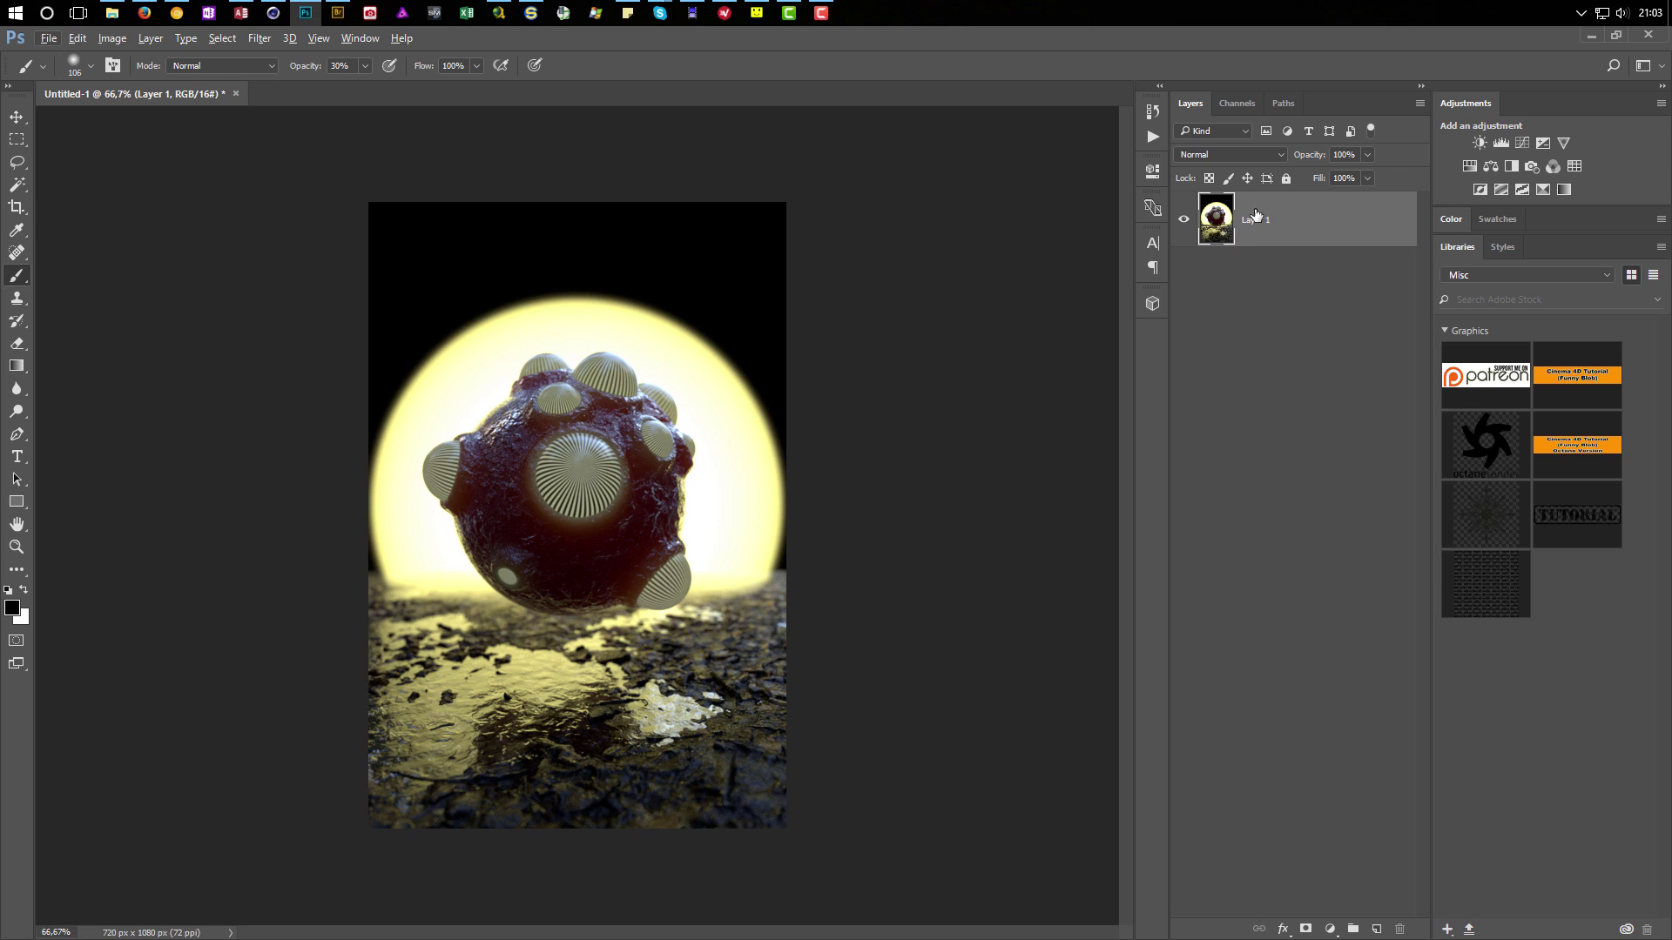
Convert Layer 1 to a Smart Object and open the Camera Raw Filter for it.
{"action": "scroll", "coordinate": [494, 617], "scroll_direction": "up", "scroll_amount": 2, "text": "alt"}
{"action": "scroll", "coordinate": [495, 617], "scroll_direction": "down", "scroll_amount": 1, "text": "alt"}
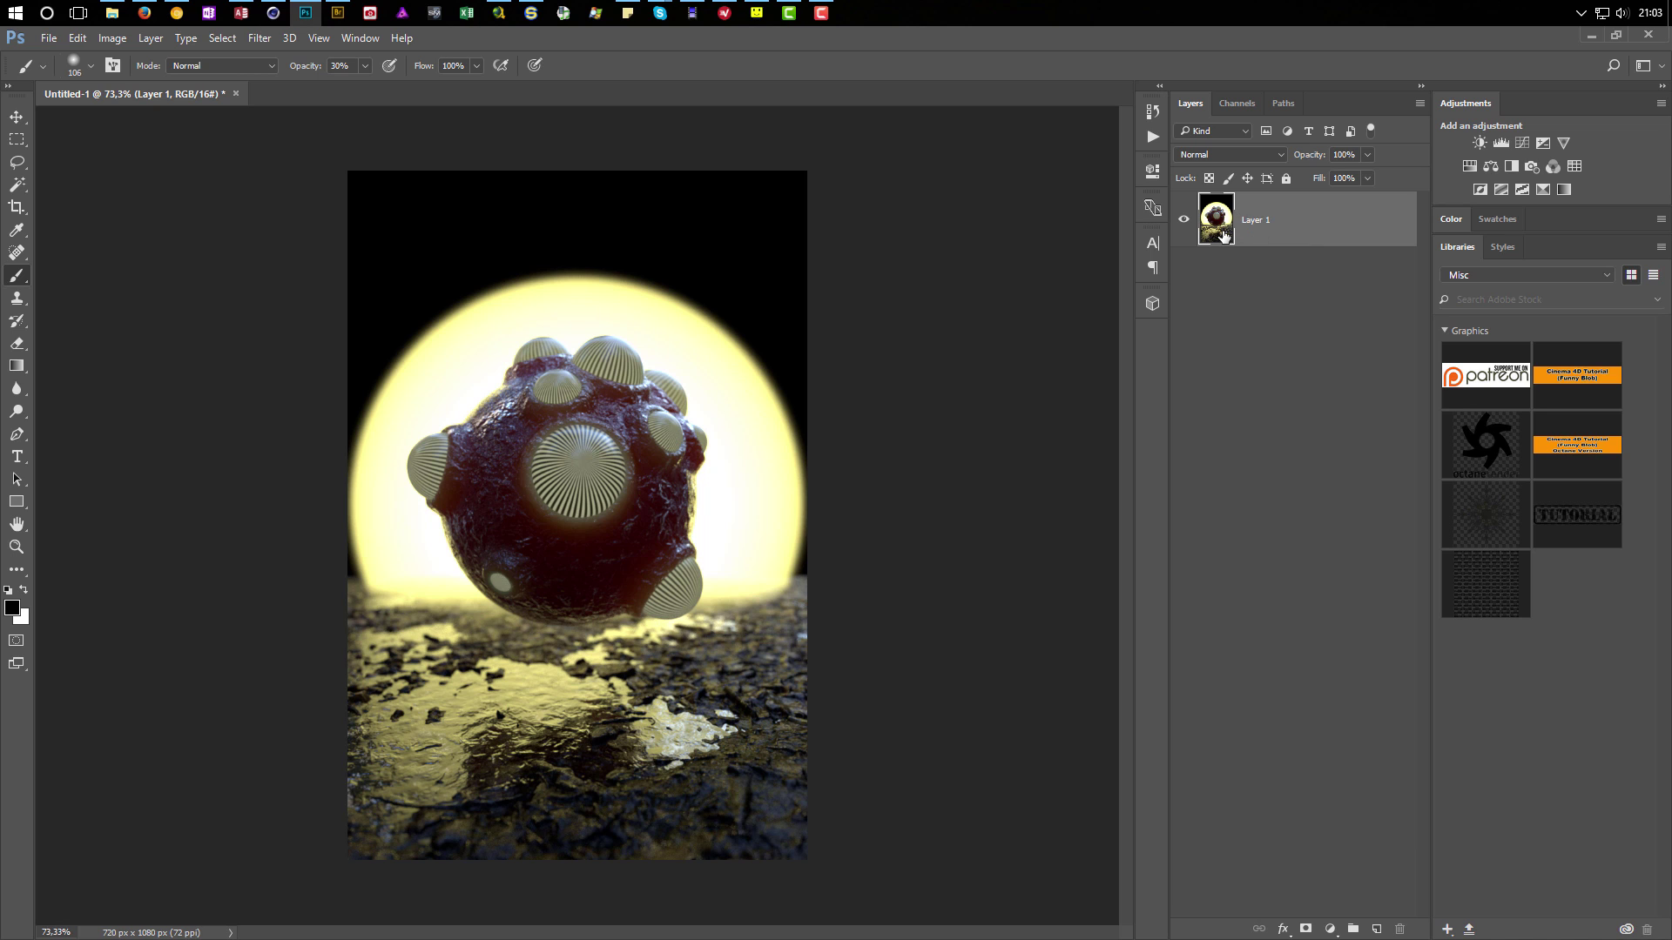
{"action": "key", "text": "F2"}
{"action": "right_click", "coordinate": [1223, 209]}
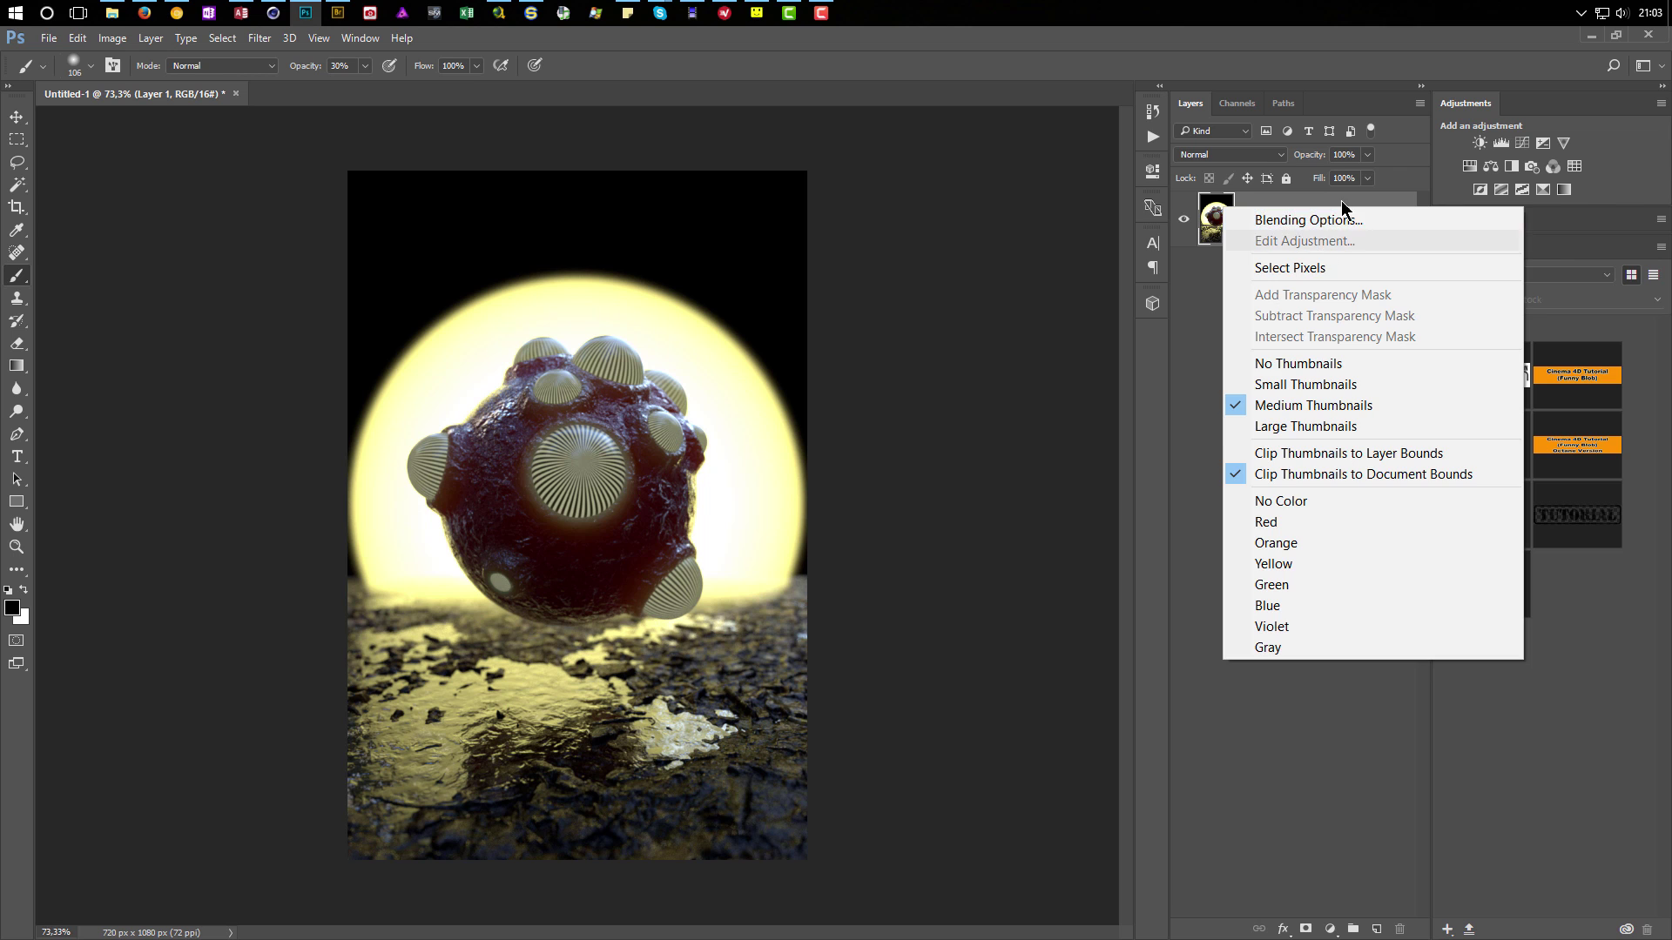
{"action": "right_click", "coordinate": [1320, 197]}
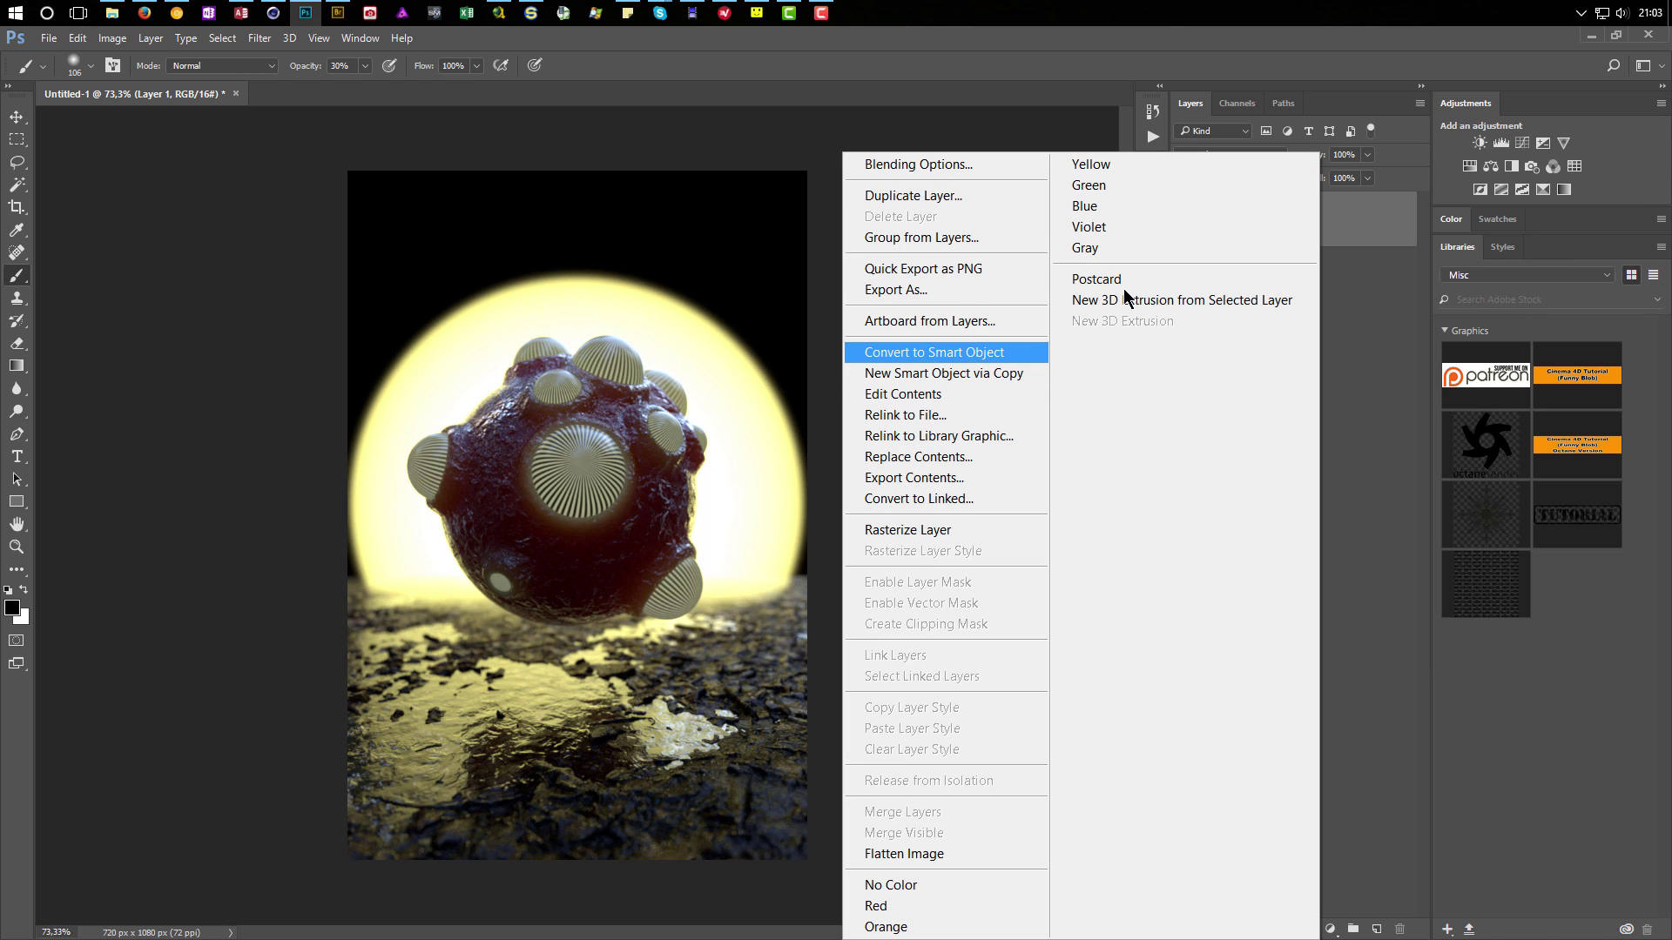
{"action": "left_click", "coordinate": [1381, 366]}
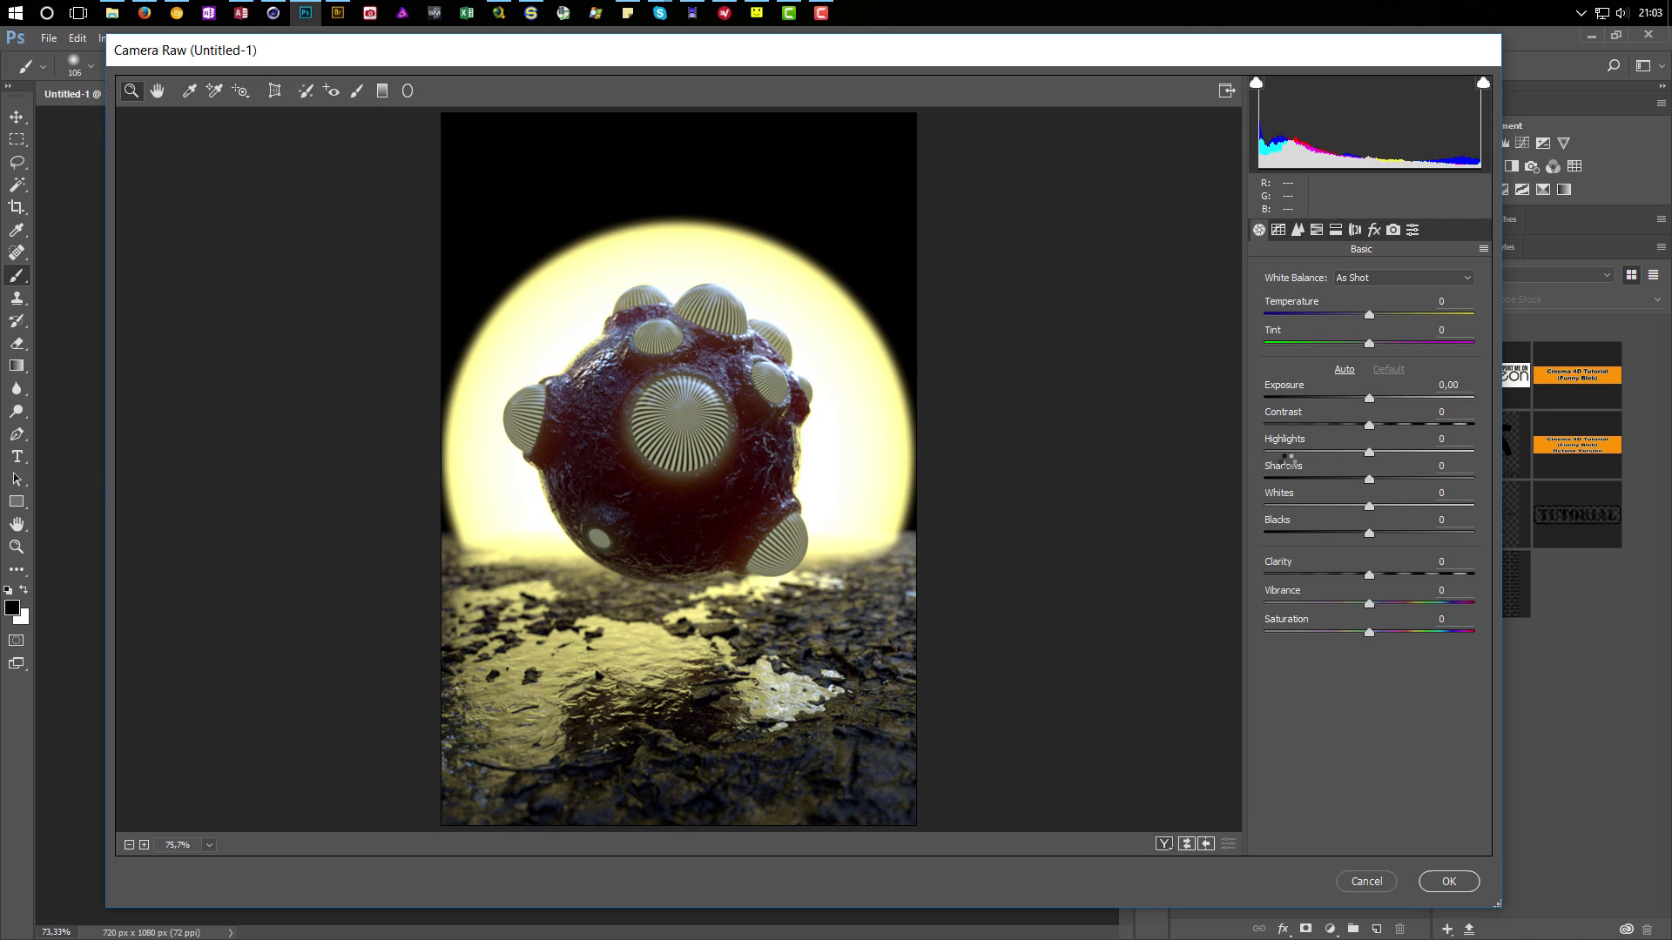
Set the Clarity to +28 and apply the Camera Raw Filter to Layer 1.
{"action": "left_click_drag", "start_coordinate": [1277, 568], "coordinate": [1314, 567]}
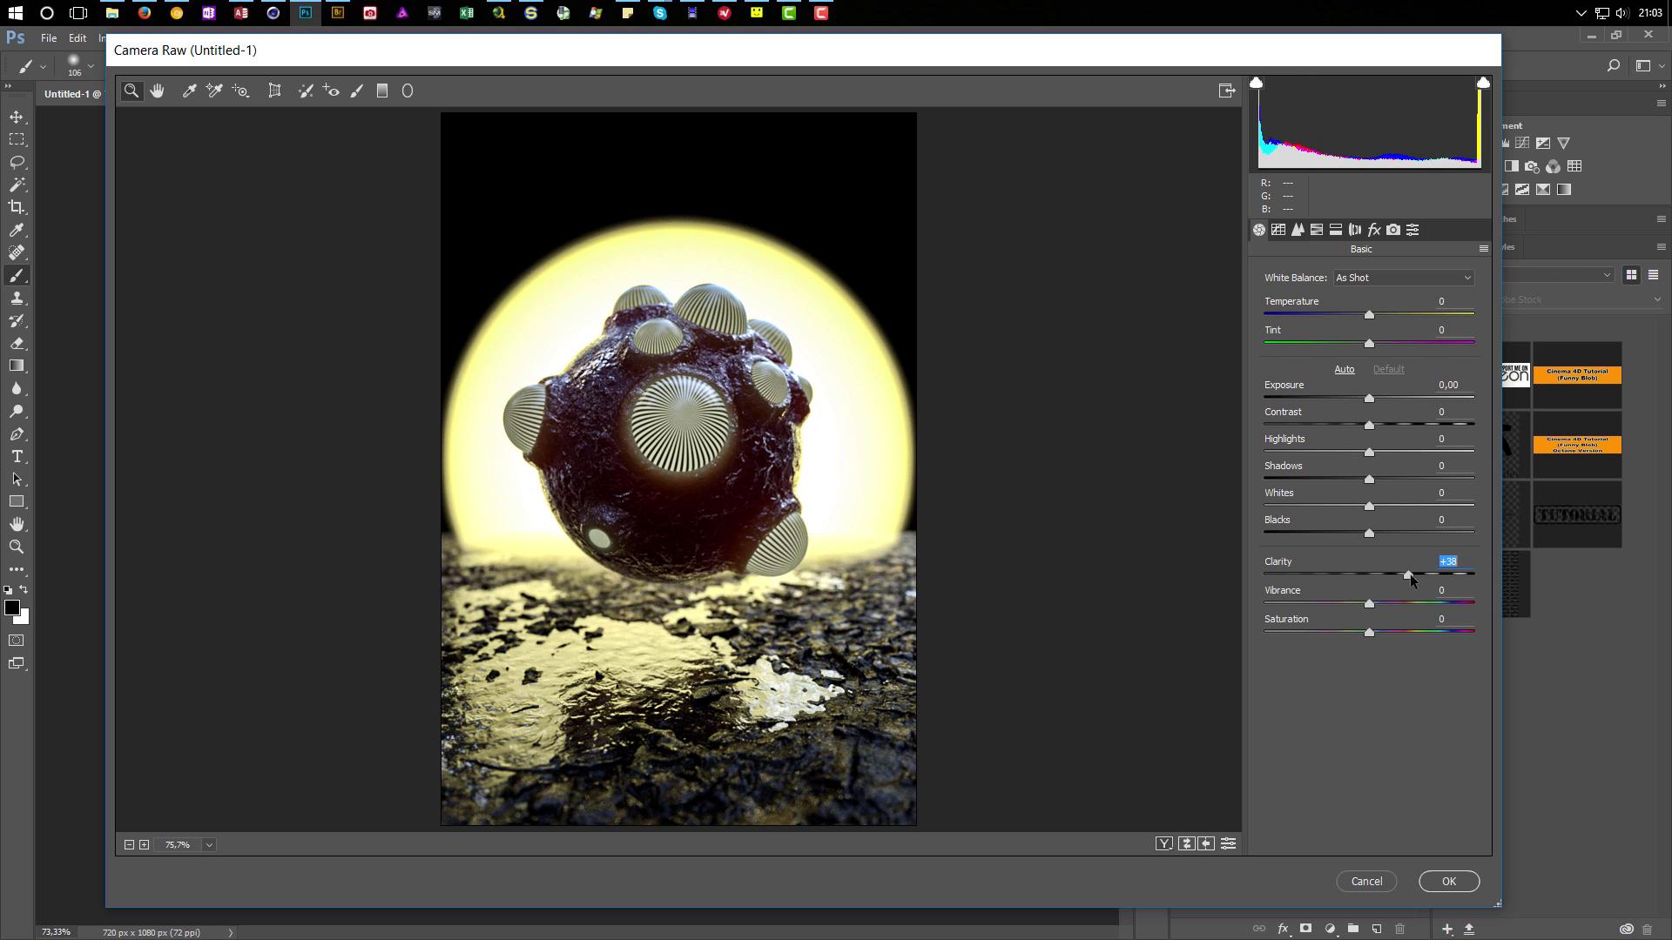
{"action": "mouse_move", "coordinate": [1409, 573]}
{"action": "left_mouse_down"}
{"action": "mouse_move", "coordinate": [1370, 576]}
{"action": "mouse_move", "coordinate": [1402, 577]}
{"action": "left_mouse_up"}
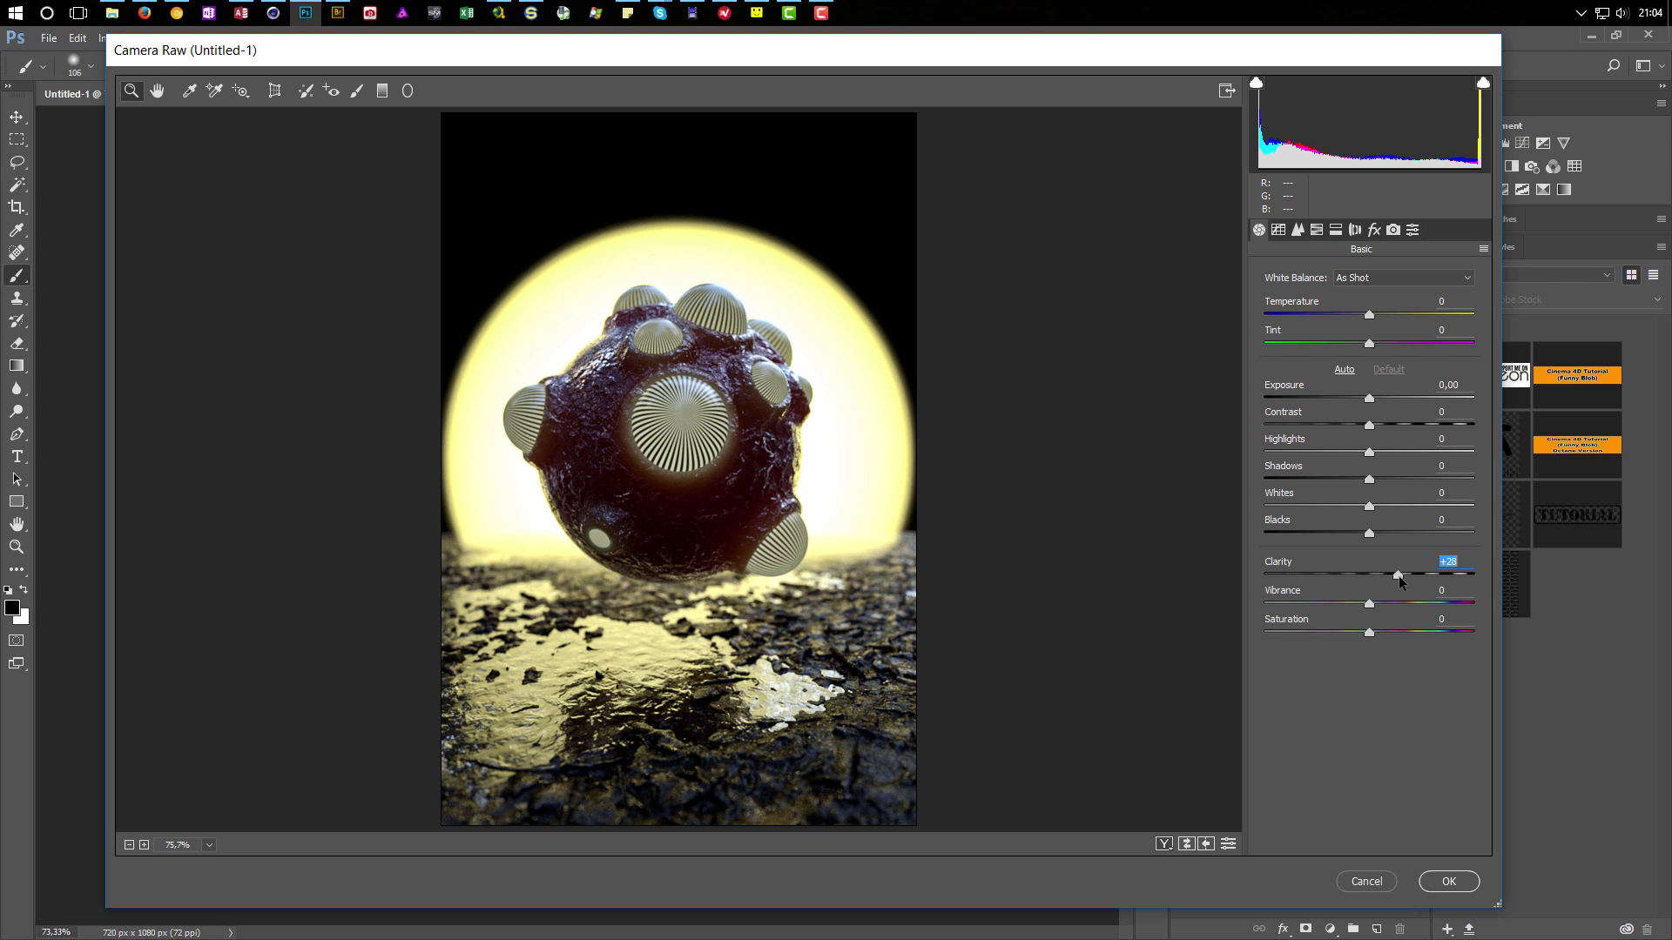
{"action": "left_click", "coordinate": [1459, 887]}
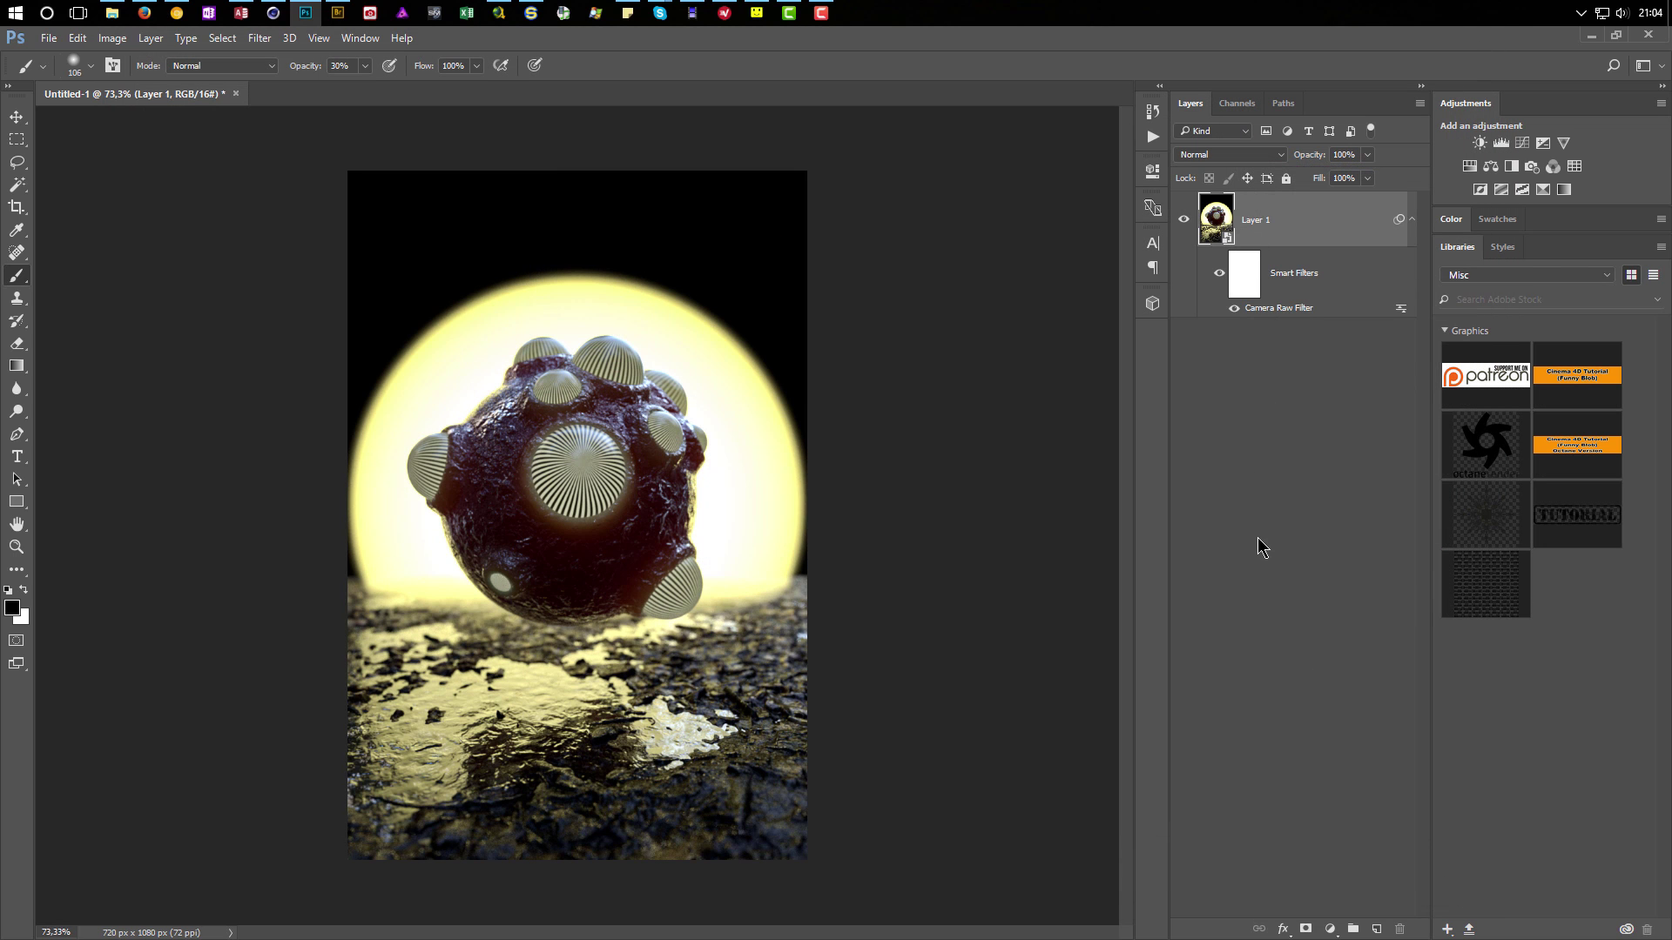
{"action": "key", "text": "ctrl+z"}
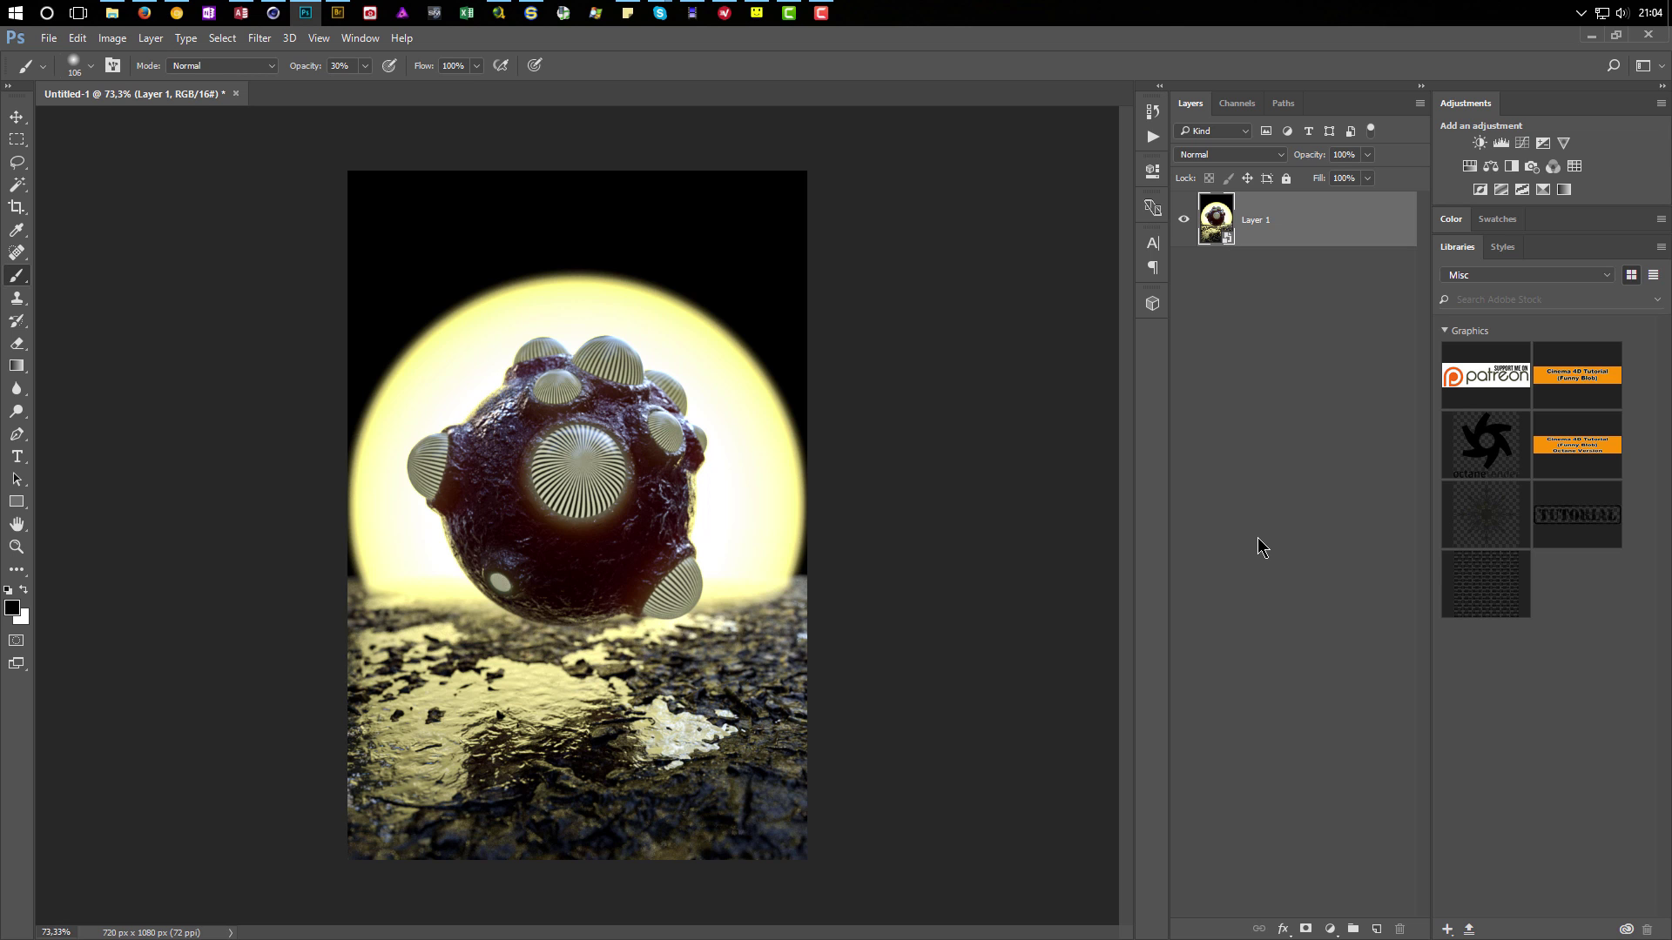
Open Color Efex Pro 4 from the Nik Collection on Layer 1 and check the preview at 100 % zoom.
{"action": "left_click", "coordinate": [265, 39]}
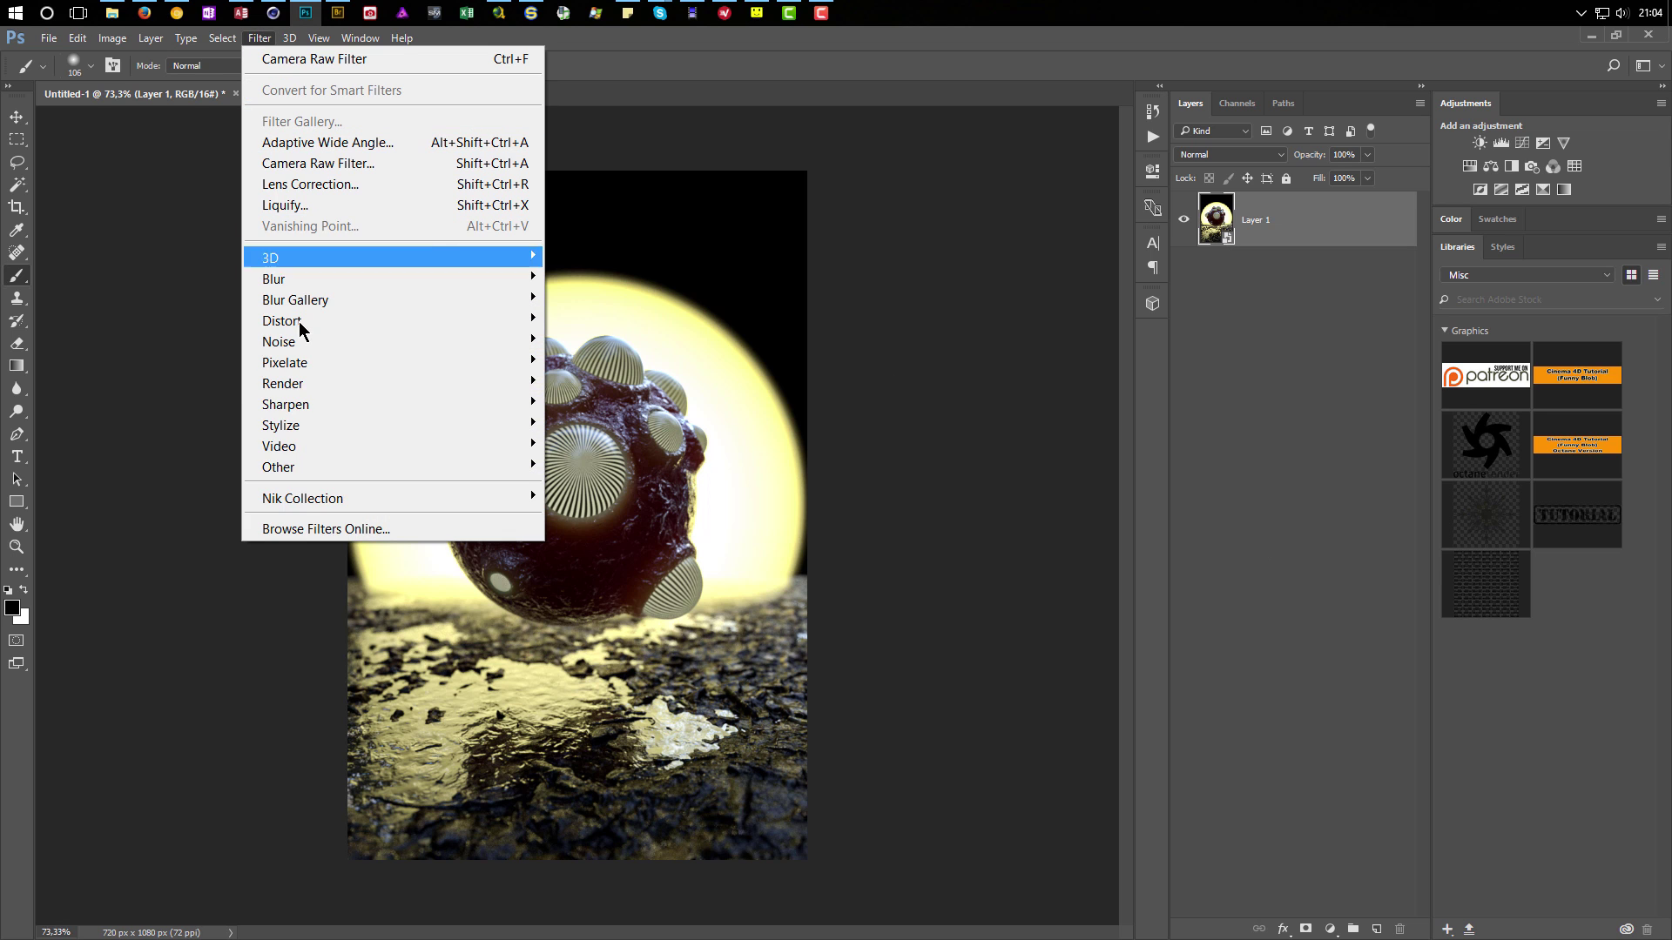
{"action": "mouse_move", "coordinate": [462, 503]}
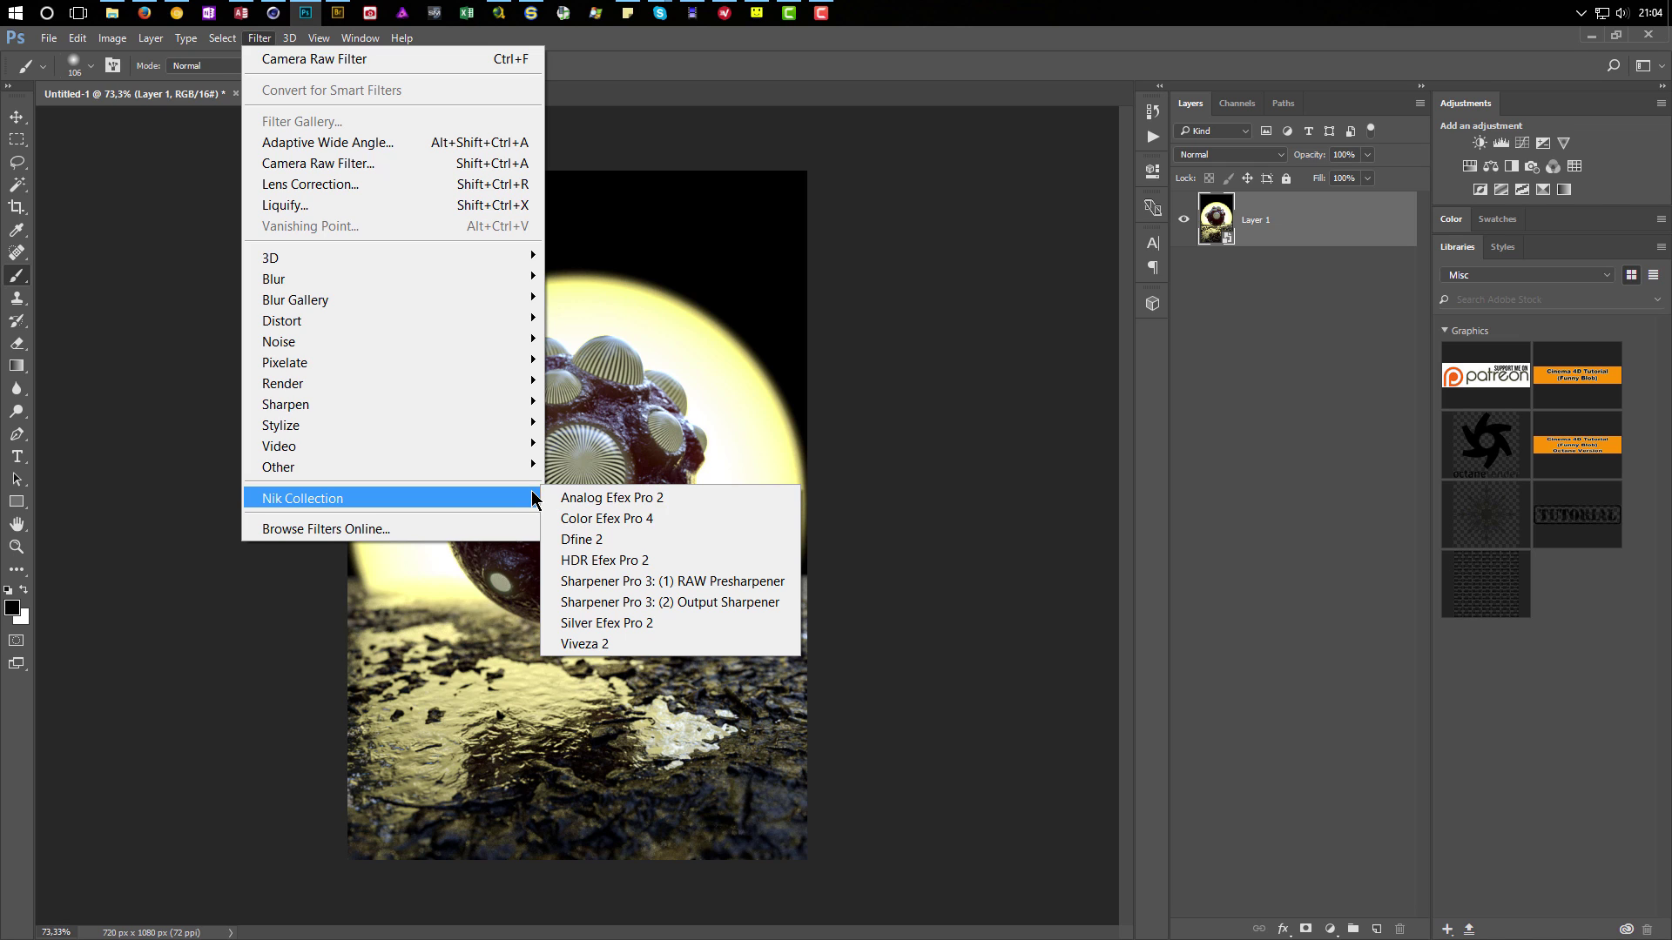
{"action": "left_click", "coordinate": [633, 519]}
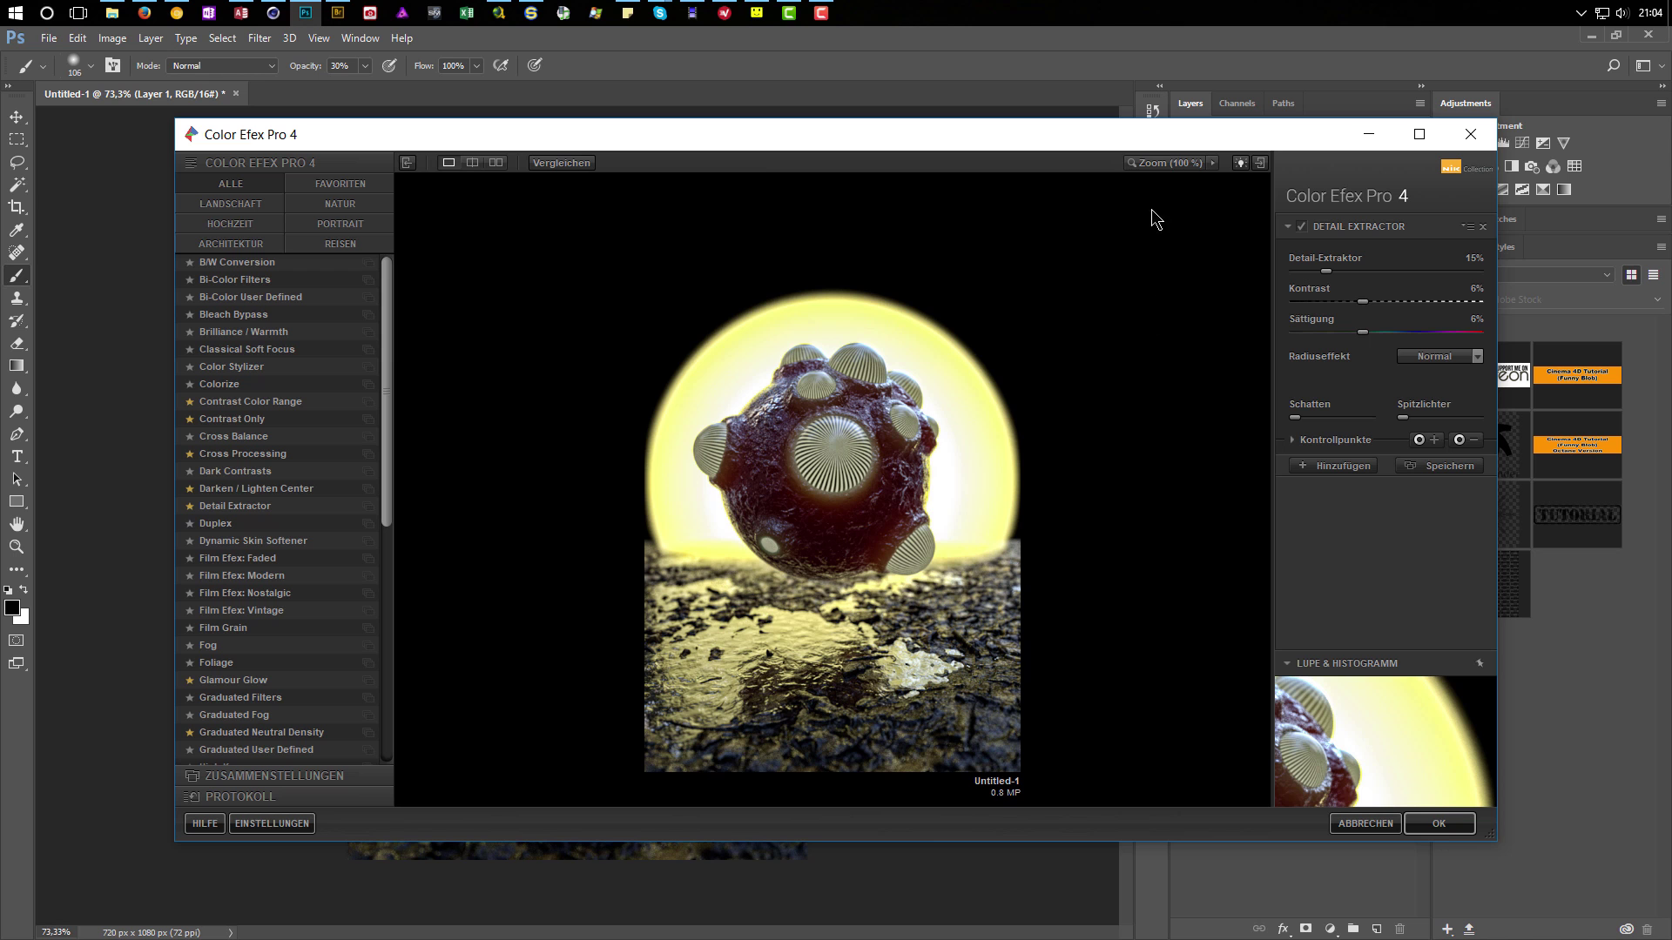
{"action": "left_click", "coordinate": [1151, 162]}
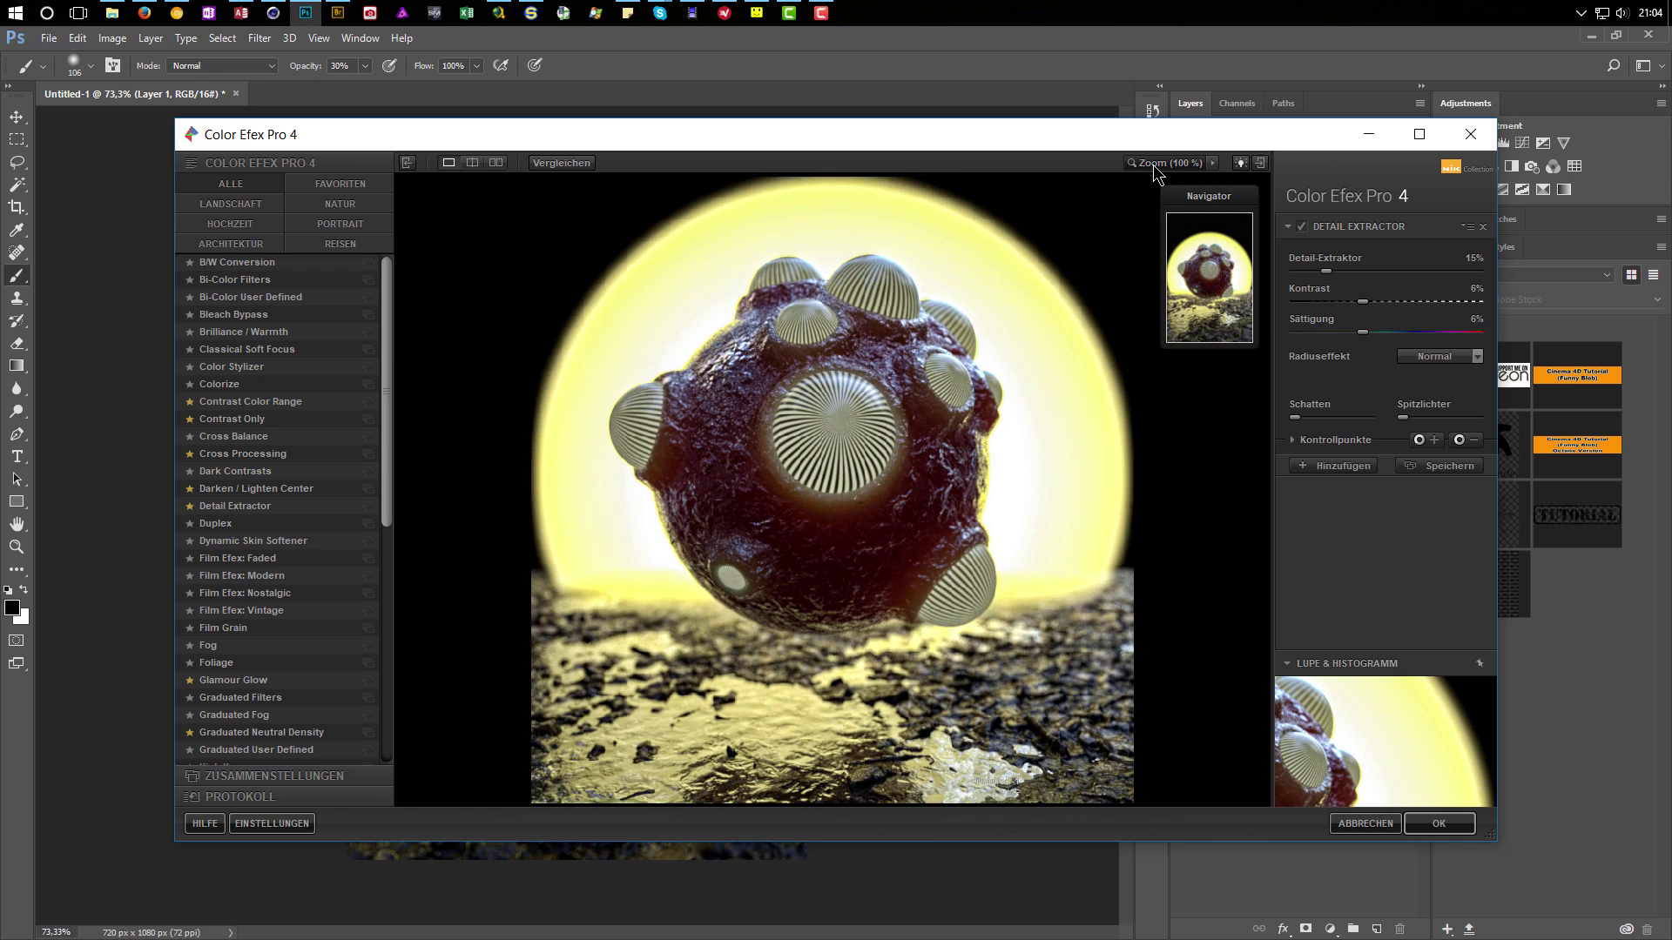
{"action": "left_click", "coordinate": [1154, 164]}
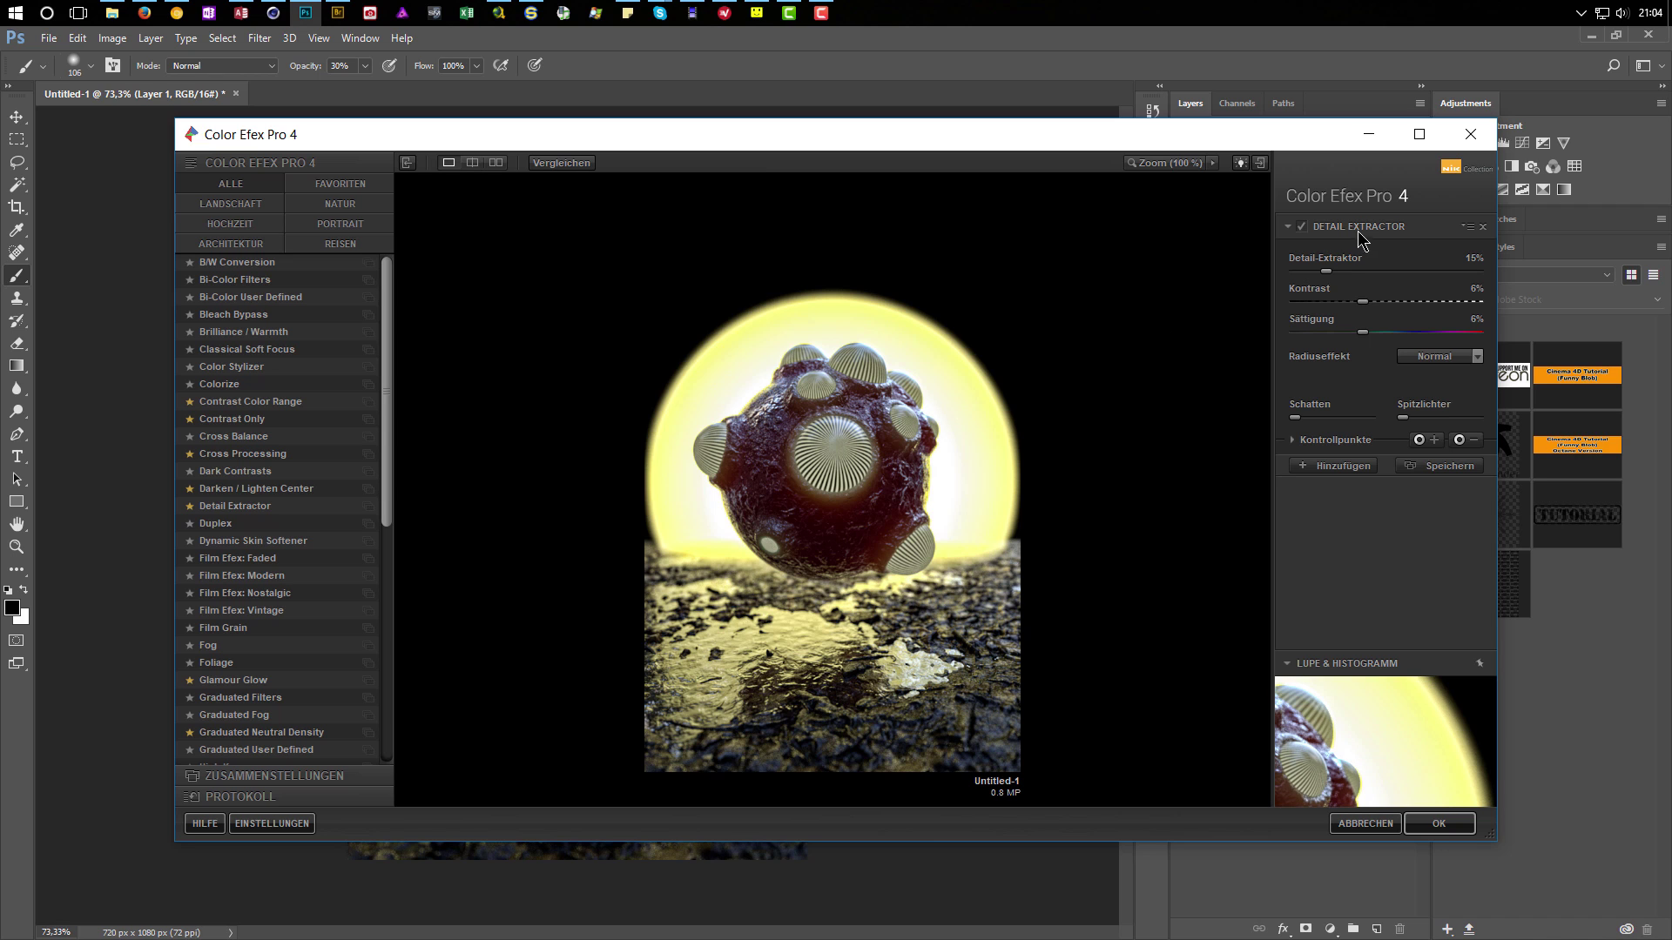
Compare the render with and without the Detail Extractor effect by switching the effect off and on.
{"action": "left_click", "coordinate": [1303, 230]}
{"action": "left_click", "coordinate": [1304, 230]}
{"action": "left_click", "coordinate": [1303, 229]}
{"action": "left_click", "coordinate": [1304, 230]}
{"action": "left_click", "coordinate": [1303, 230]}
{"action": "left_click", "coordinate": [1303, 230]}
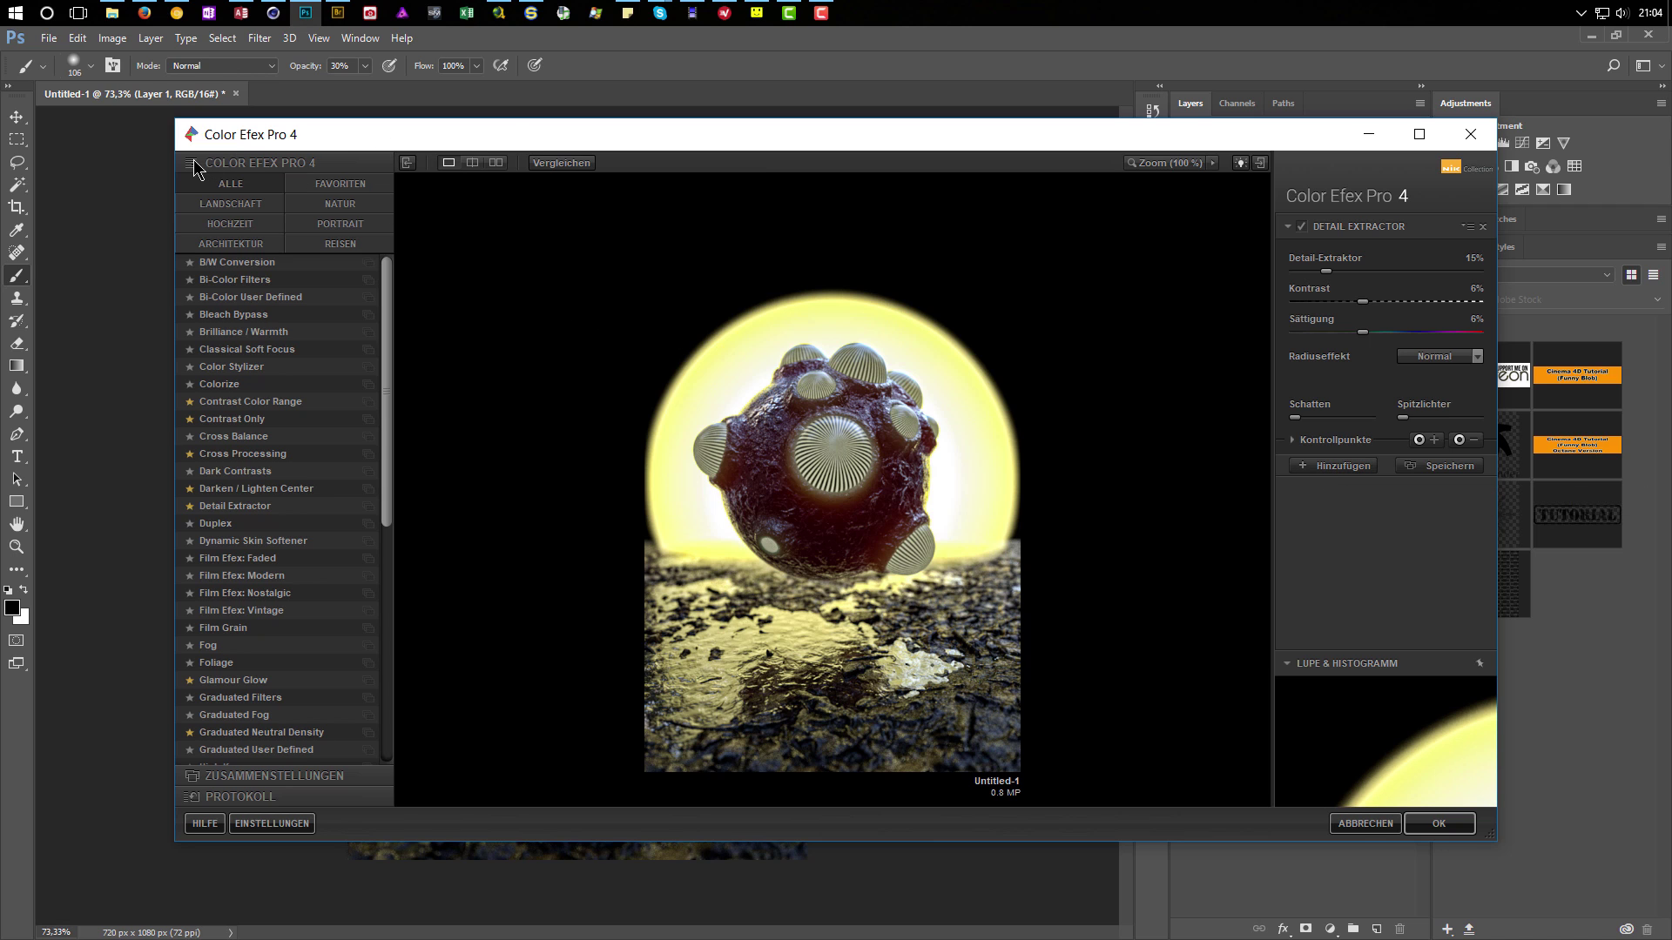
Open the Color Efex Pro 4 settings and dismiss the Photoshop crash dialog.
{"action": "left_click", "coordinate": [272, 823]}
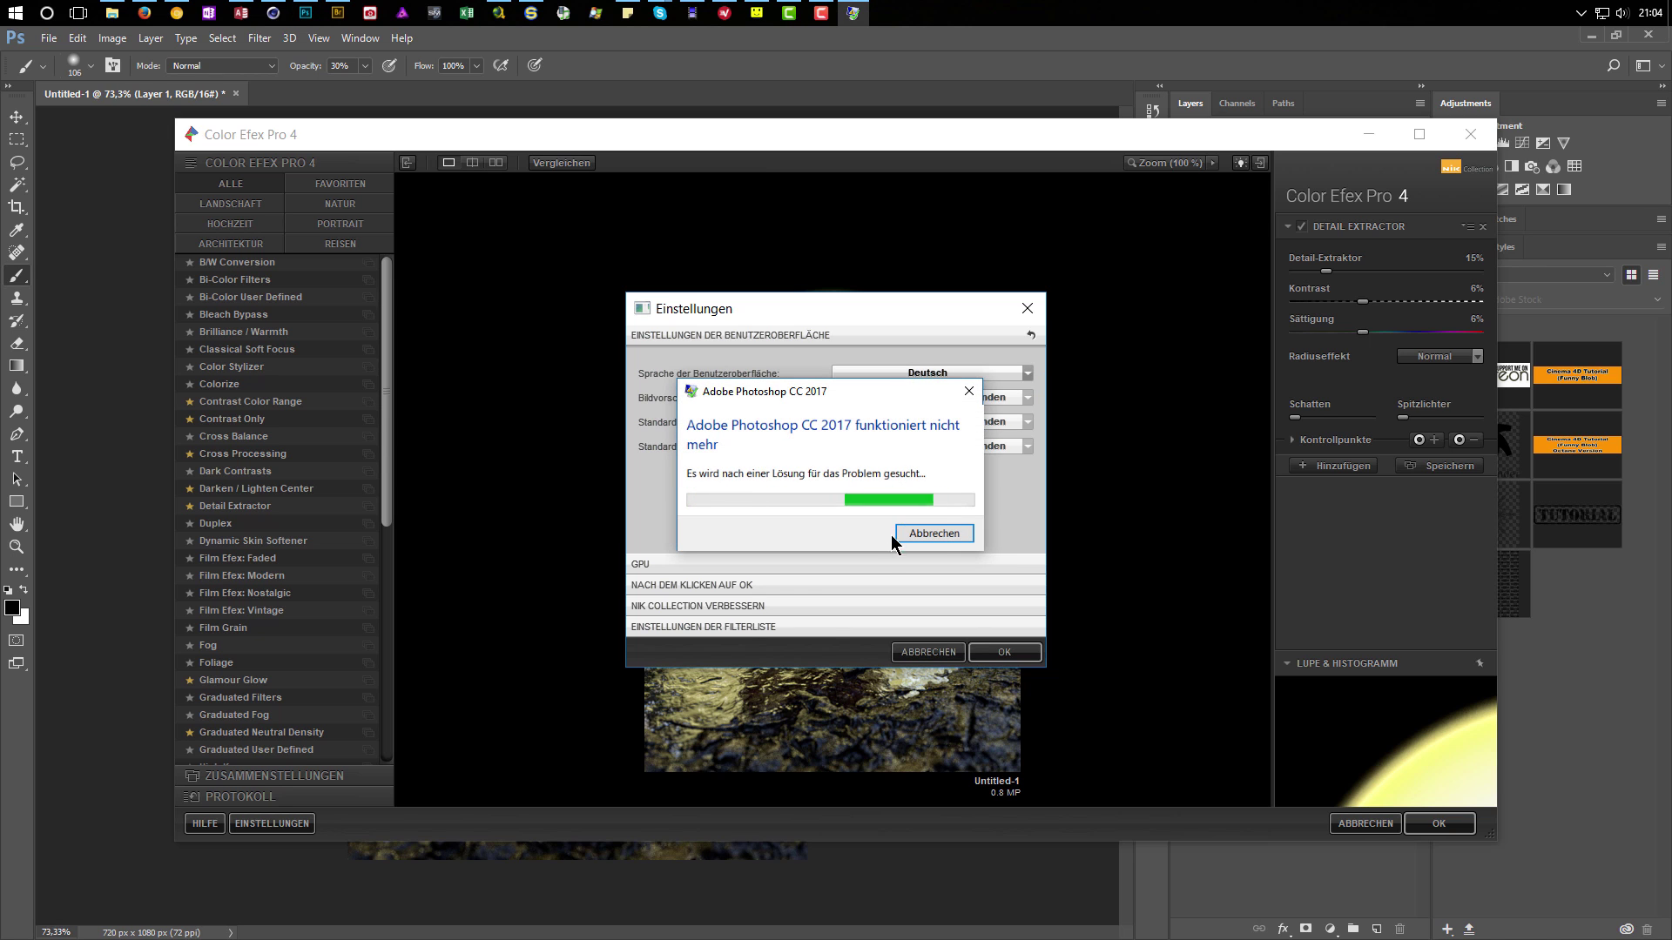
{"action": "left_click", "coordinate": [930, 533]}
{"action": "left_click", "coordinate": [928, 538]}
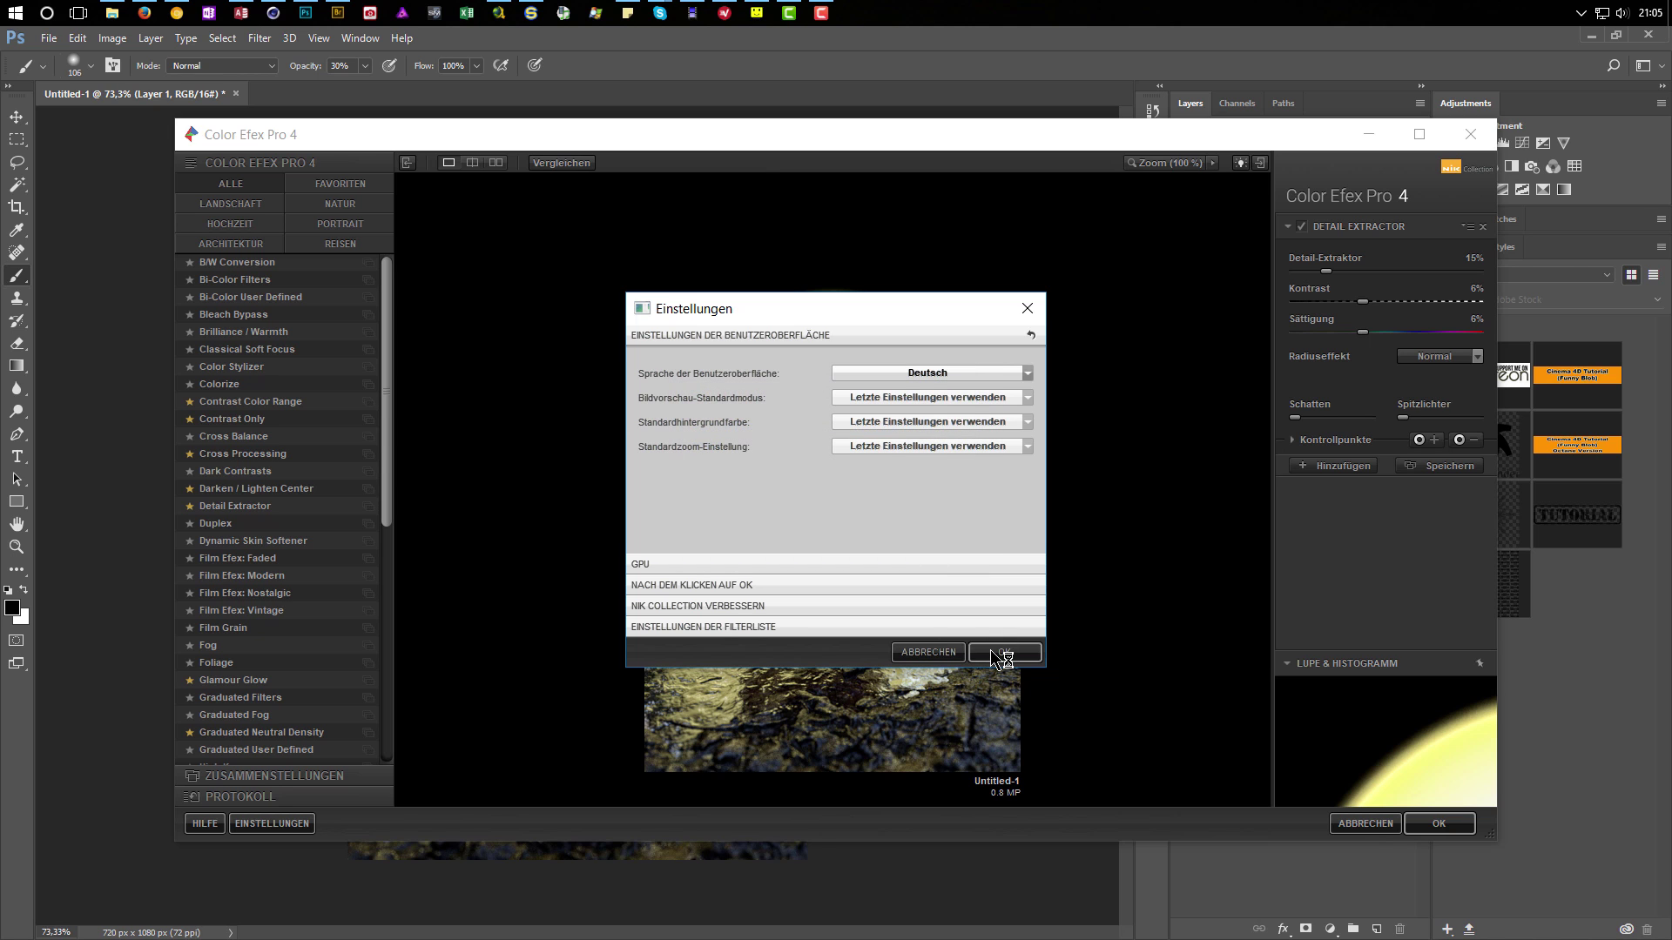
{"action": "left_click", "coordinate": [928, 531]}
Return to Photoshop, create a new 720 x 1080 px RGB document at 16 bit and paste the render as Smart Object Layer 1.
{"action": "left_click", "coordinate": [306, 14]}
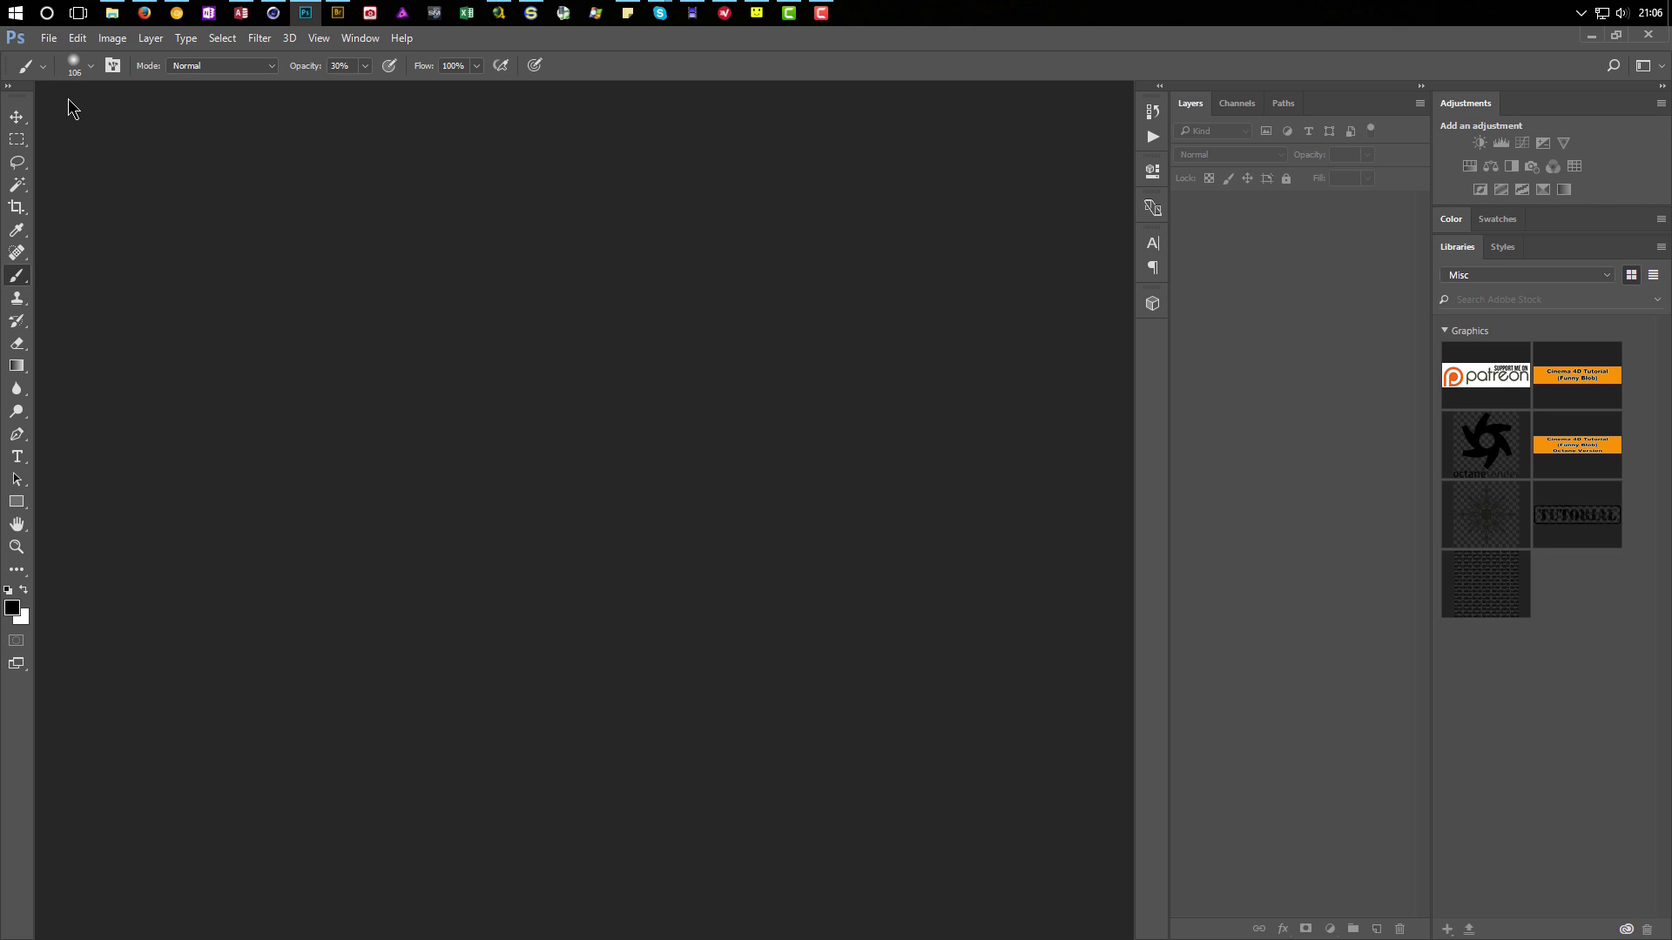
{"action": "left_click", "coordinate": [50, 39]}
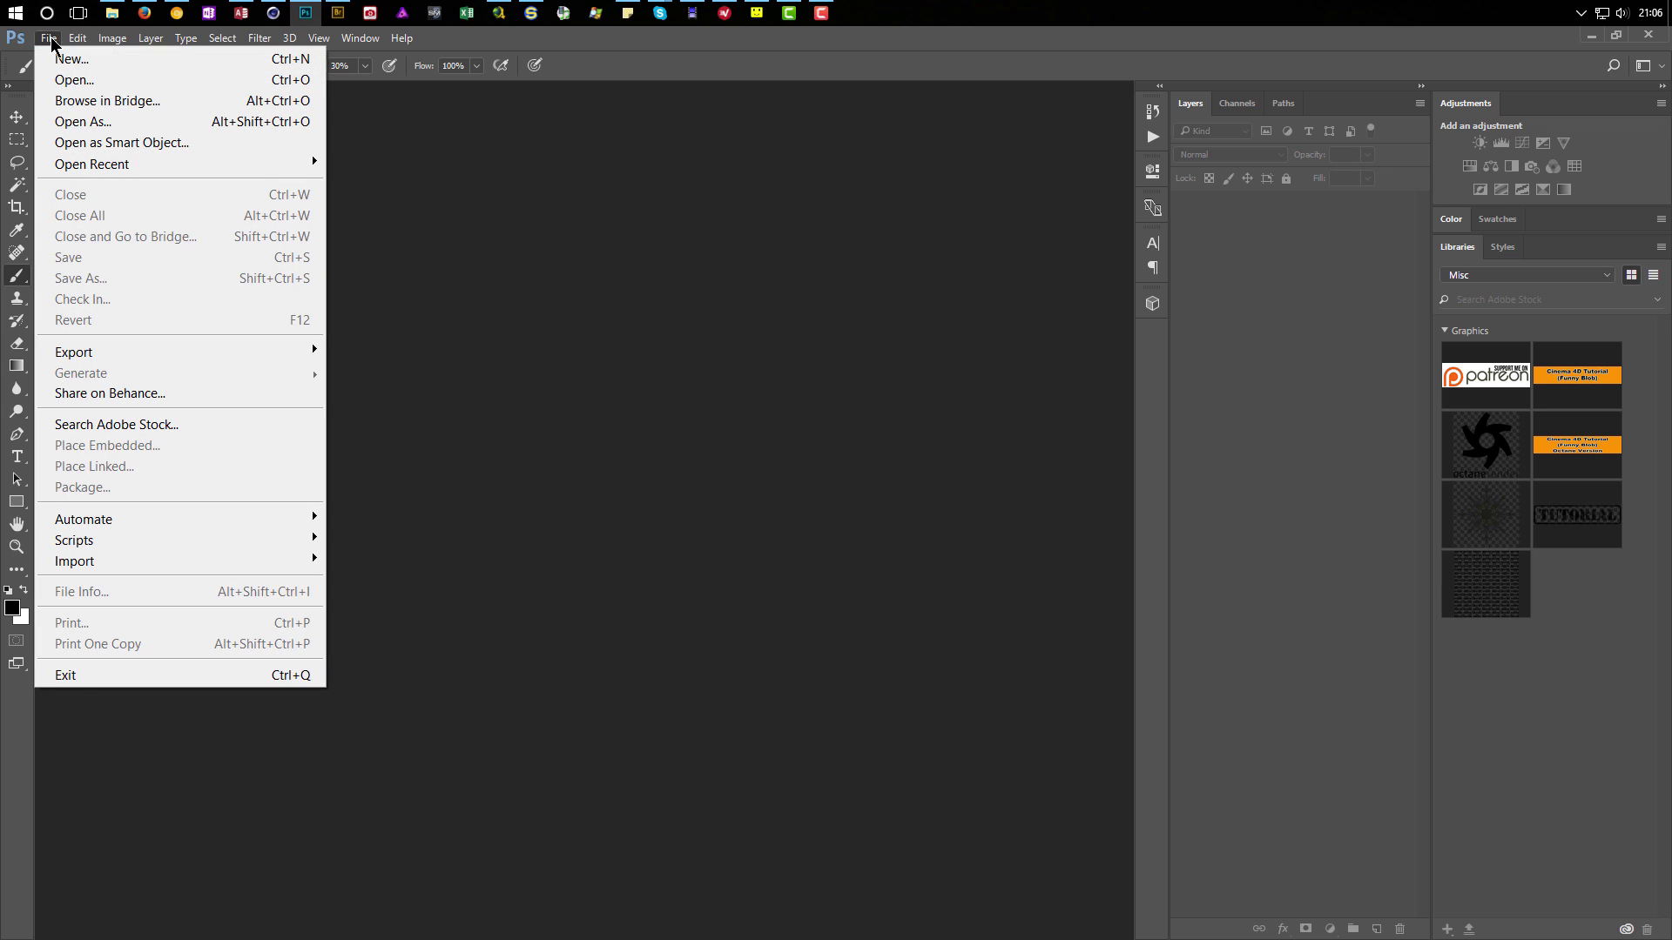
{"action": "key", "text": "Escape"}
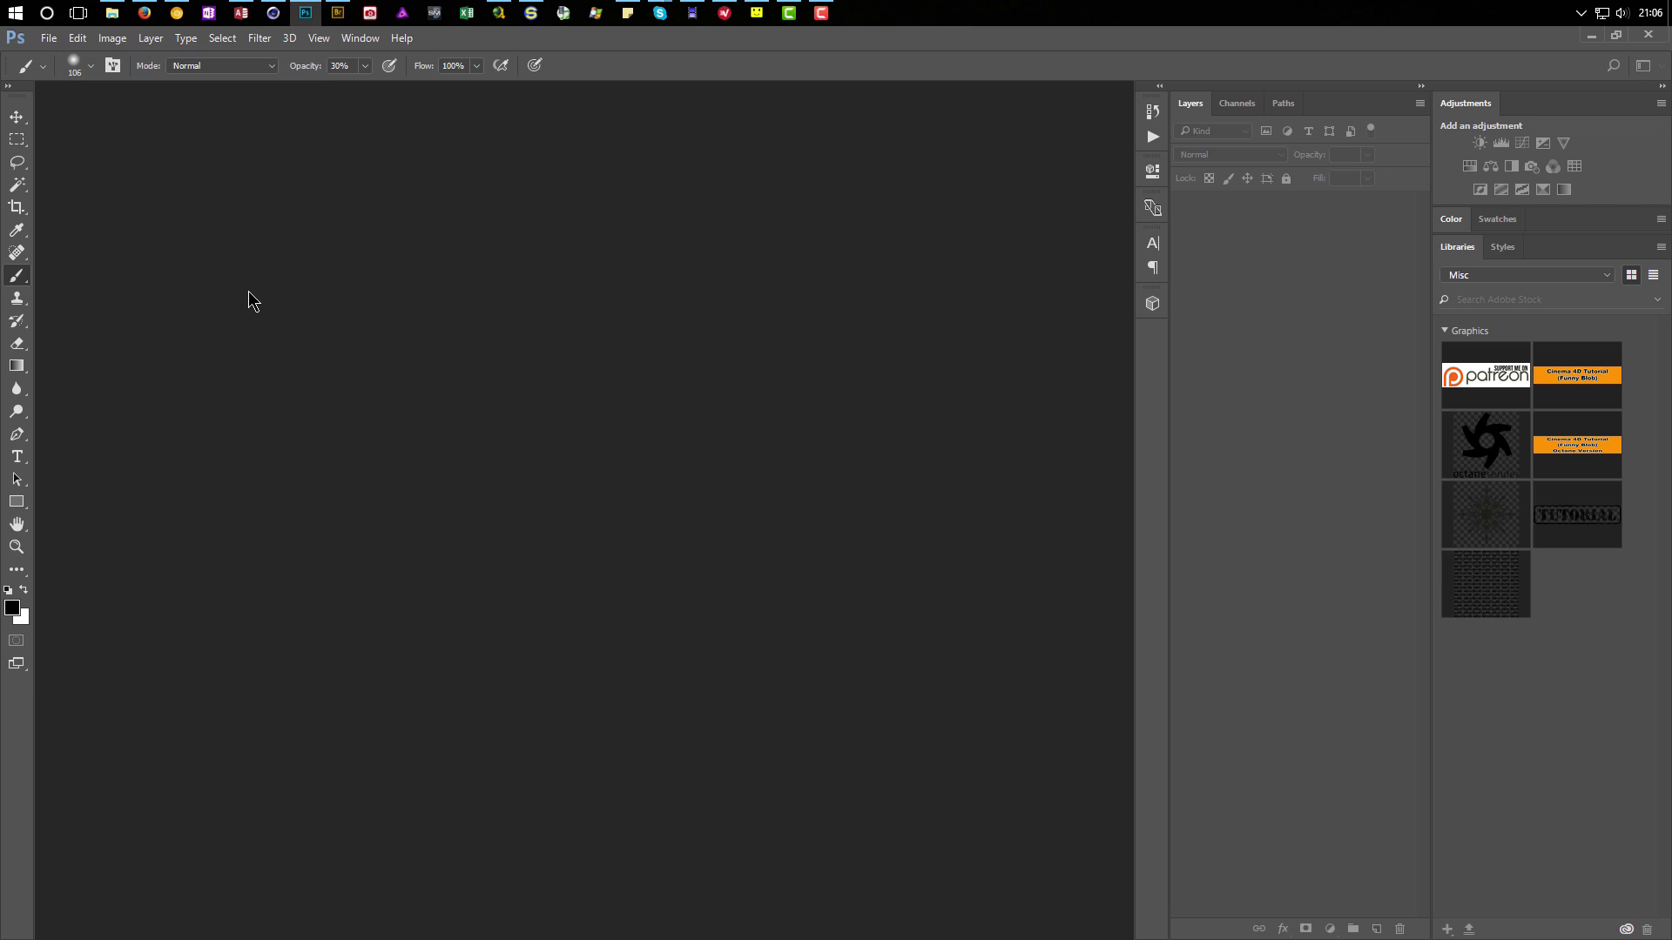
{"action": "left_click", "coordinate": [1254, 557]}
{"action": "left_click", "coordinate": [1244, 616]}
{"action": "left_click", "coordinate": [1186, 752]}
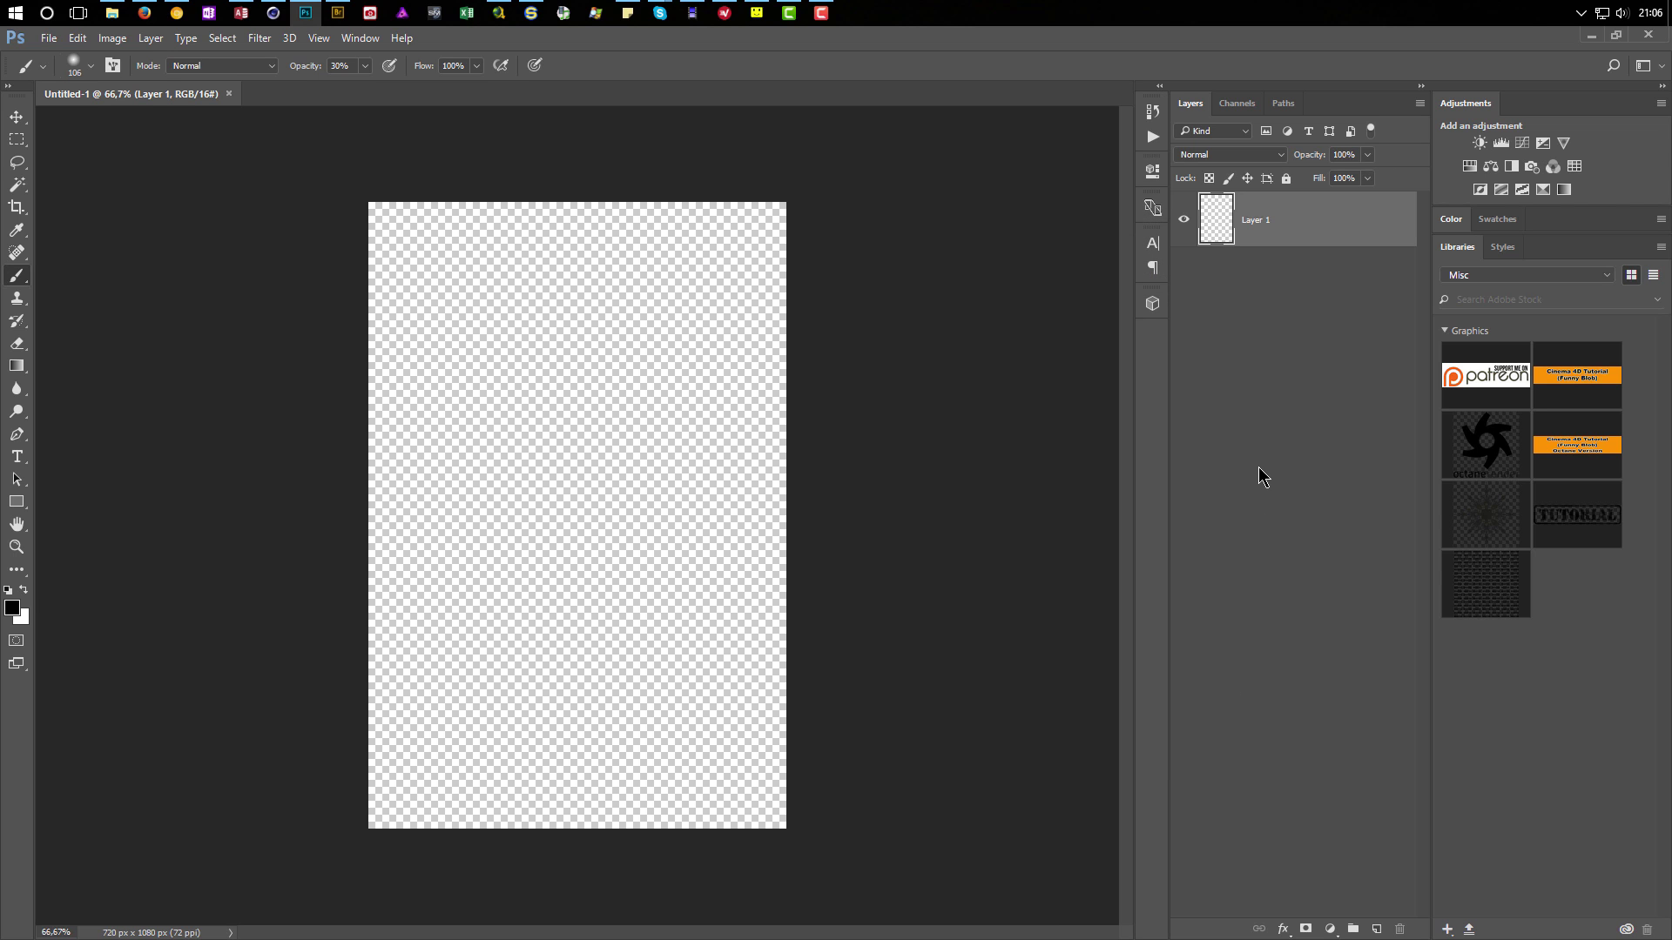
{"action": "key", "text": "ctrl+v"}
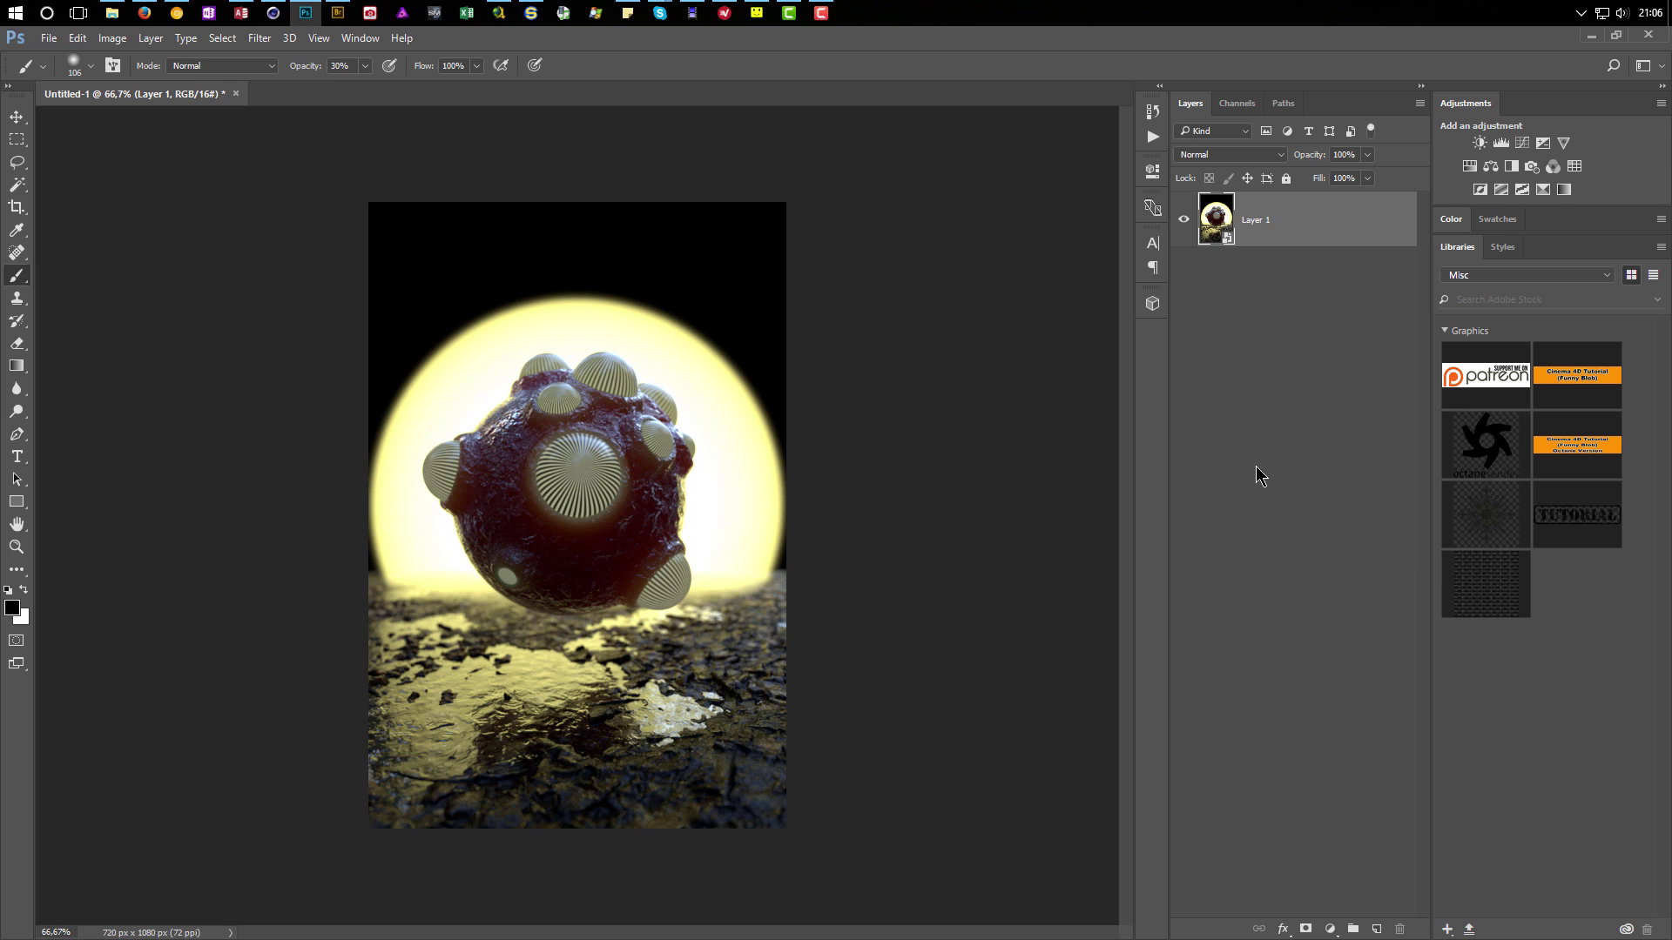
Apply the Camera Raw Filter with a slightly raised Clarity to Layer 1, and undo the filter.
{"action": "key", "text": "shift+ctrl+a"}
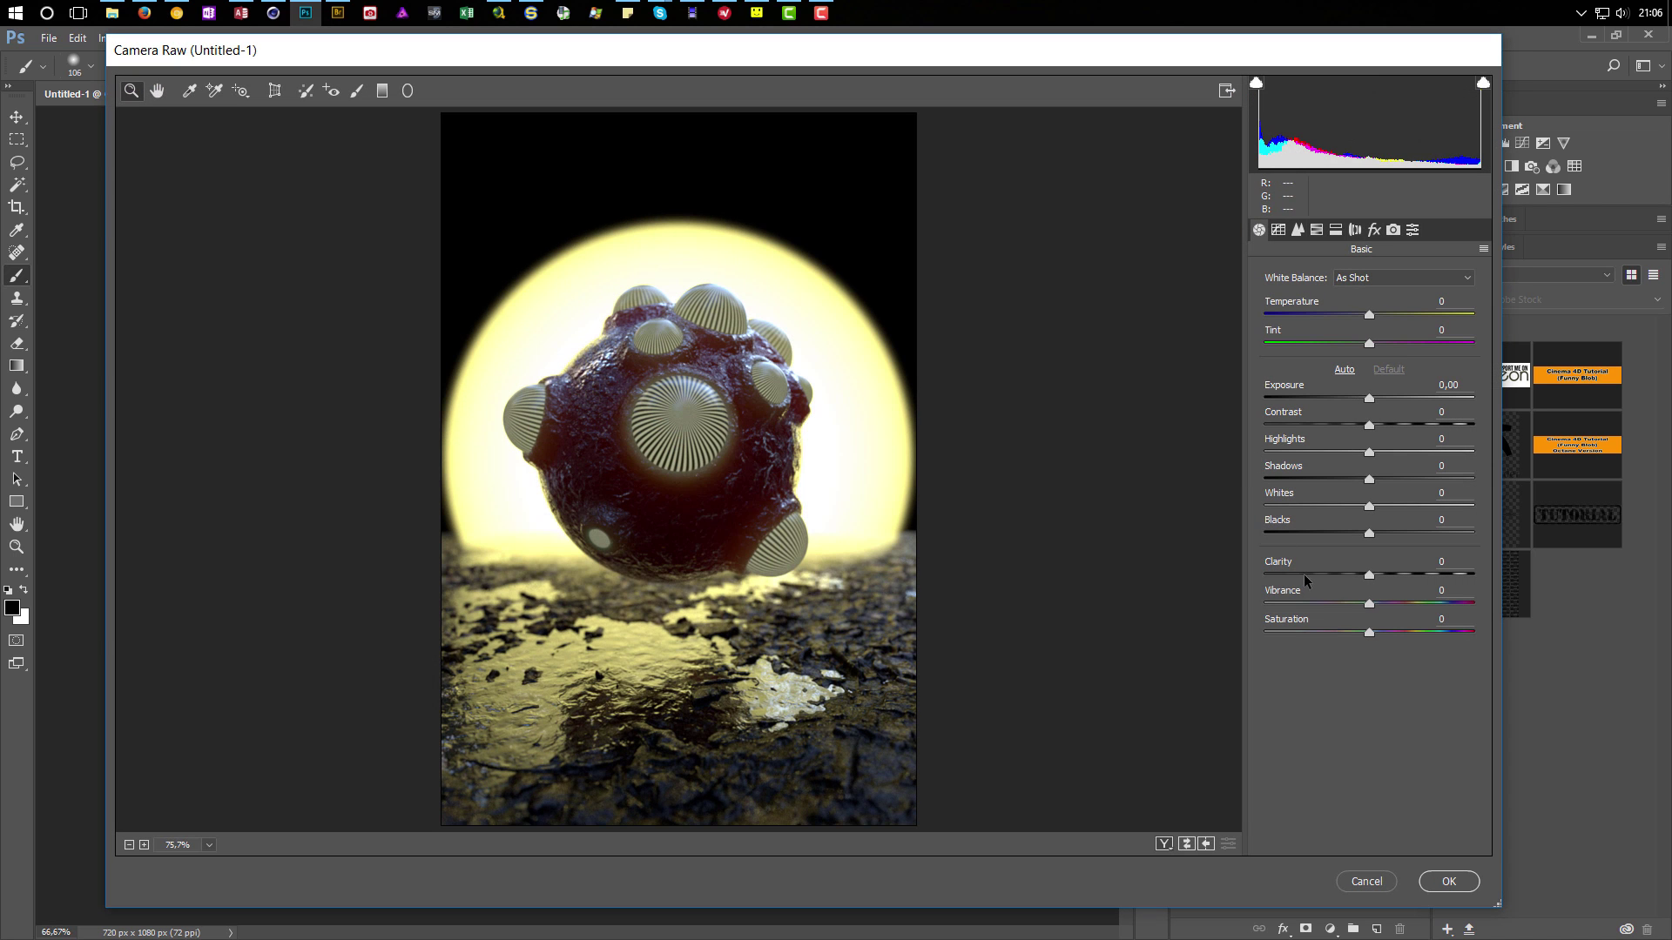
{"action": "left_click_drag", "start_coordinate": [1369, 575], "coordinate": [1377, 576]}
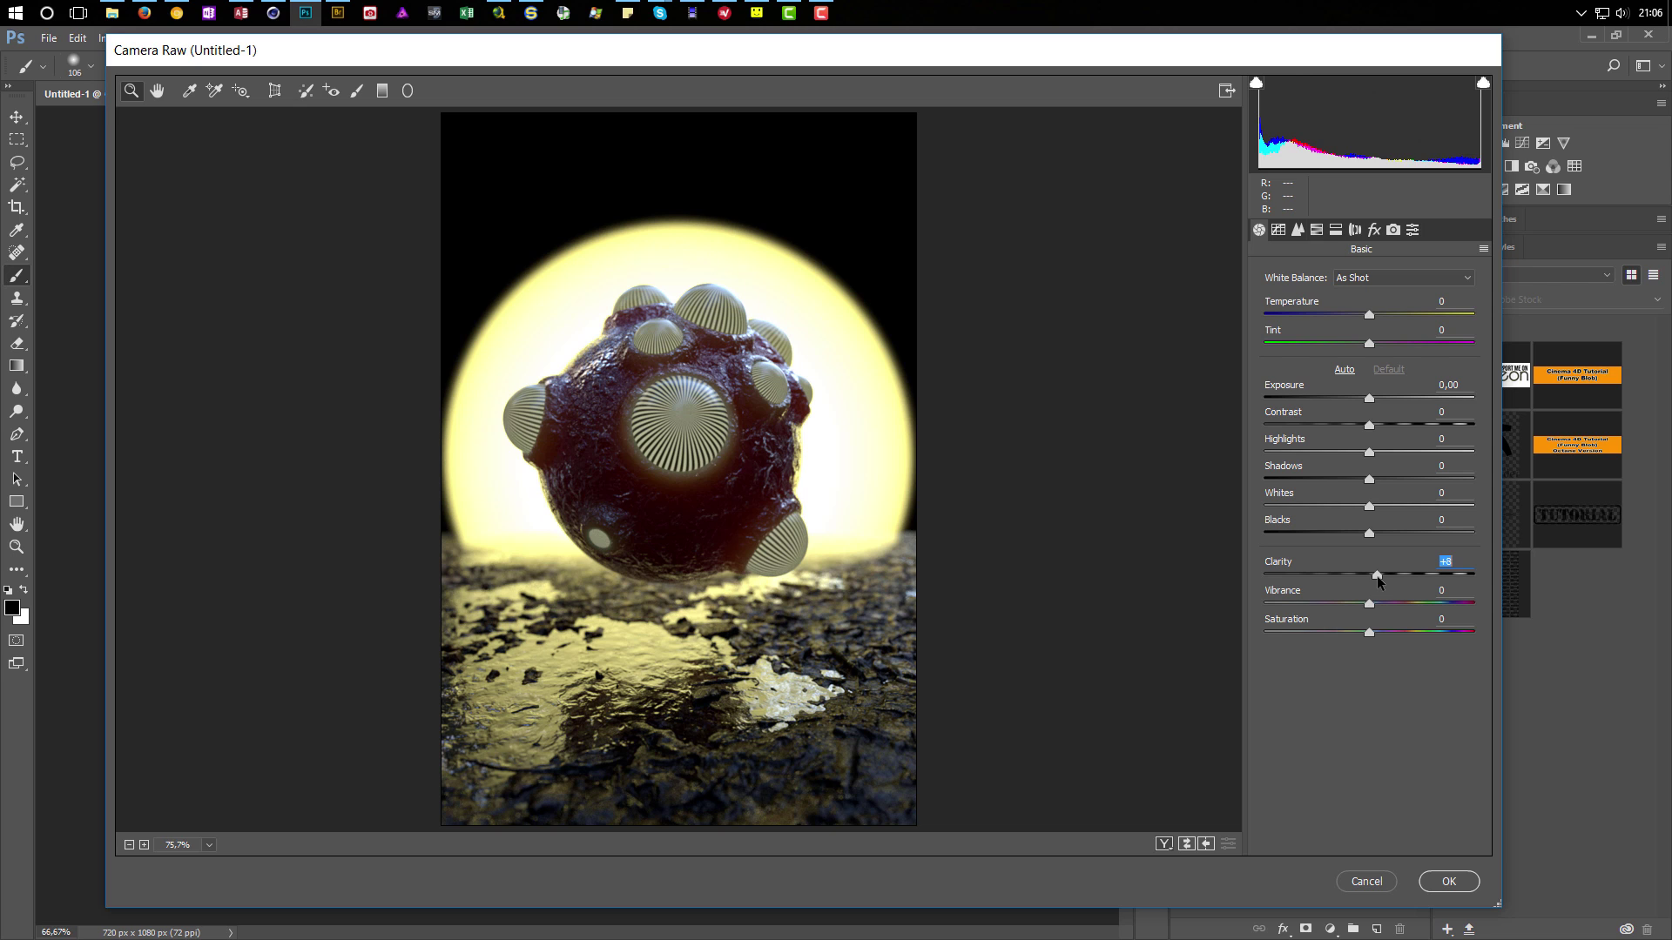
{"action": "mouse_move", "coordinate": [1377, 576]}
{"action": "left_mouse_down"}
{"action": "mouse_move", "coordinate": [1364, 576]}
{"action": "mouse_move", "coordinate": [1381, 577]}
{"action": "left_mouse_up"}
{"action": "left_click", "coordinate": [1448, 881]}
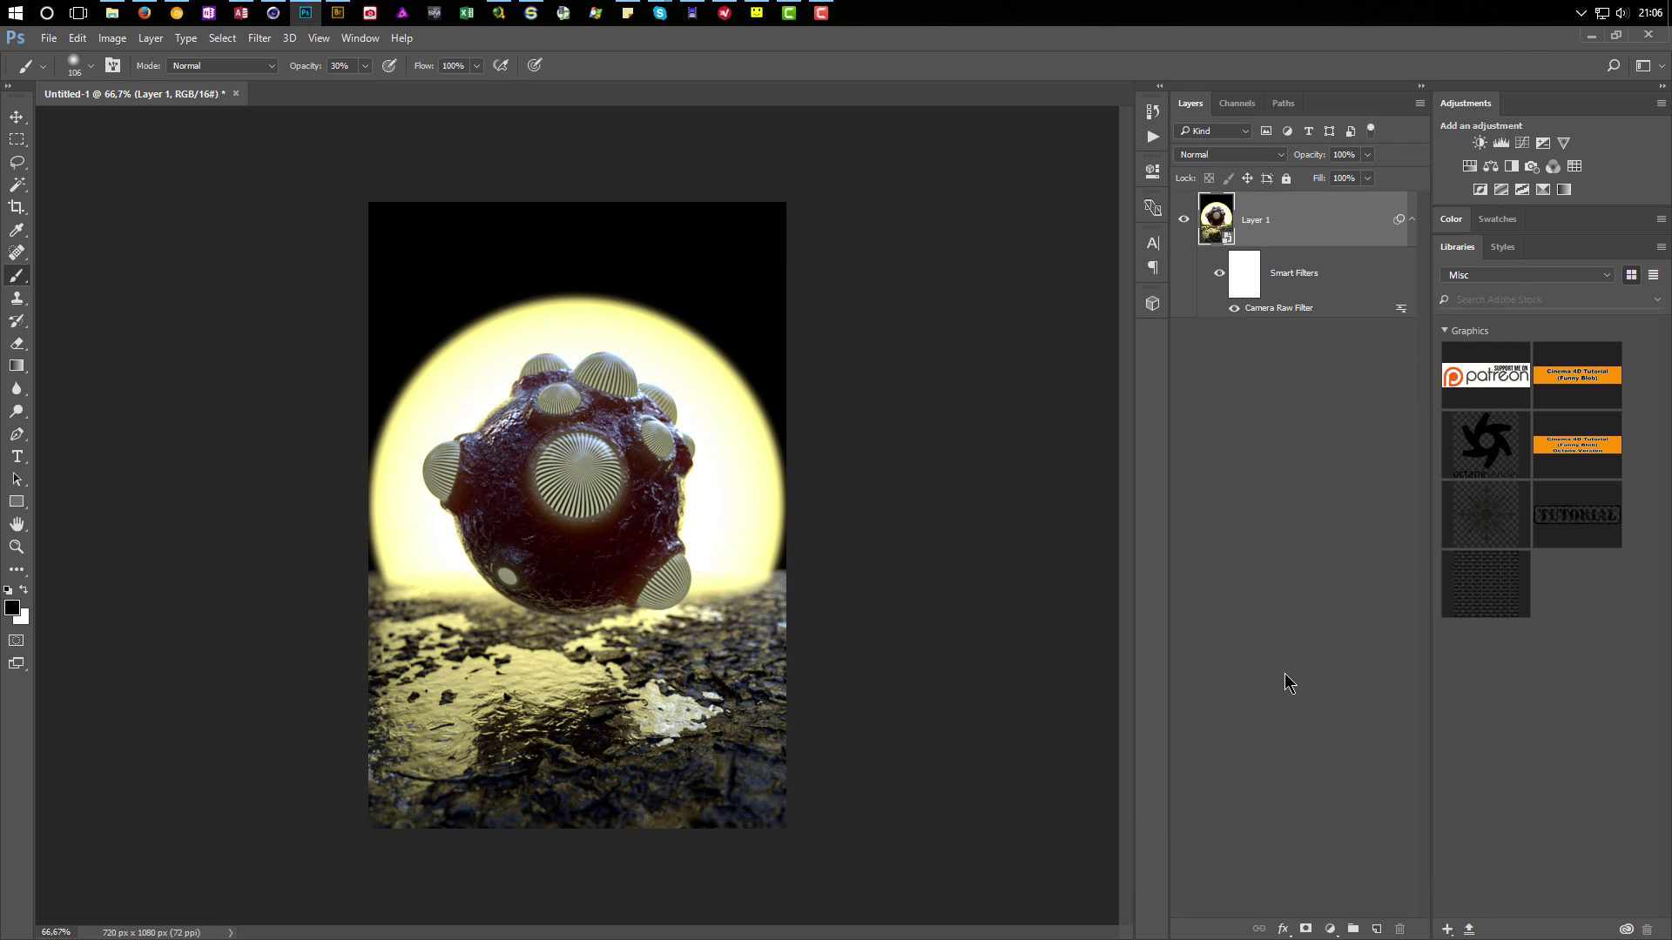
{"action": "key", "text": "ctrl+z"}
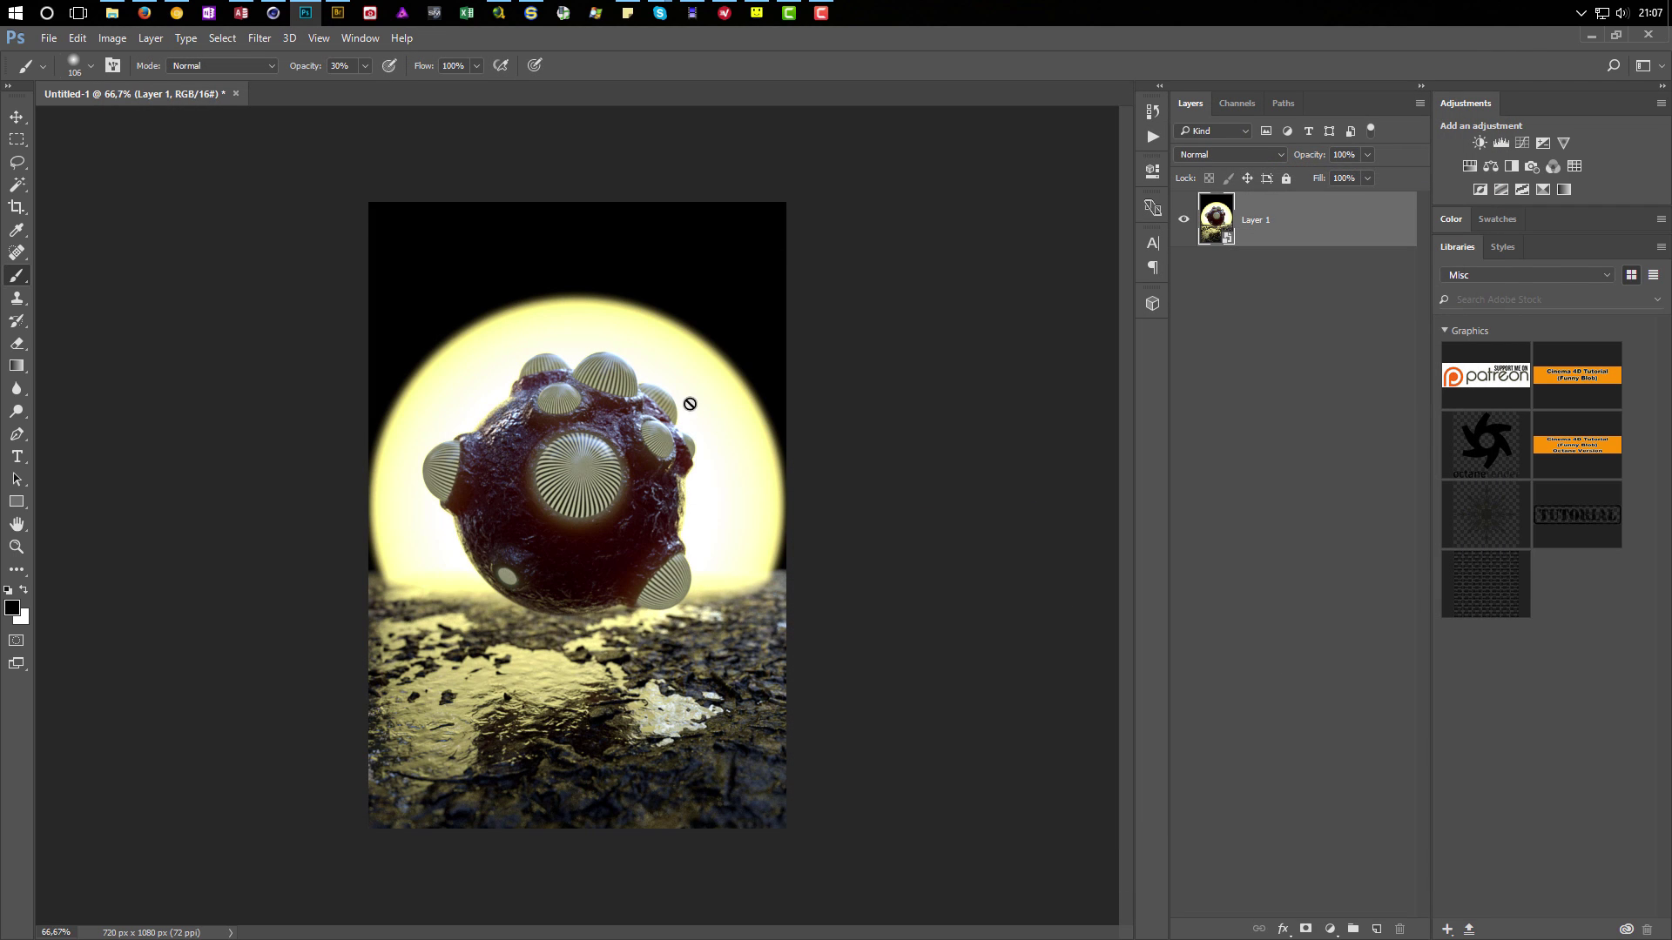
Open Color Efex Pro 4 for Layer 1 and compare the preview with and without the Detail Extractor.
{"action": "left_click", "coordinate": [258, 38]}
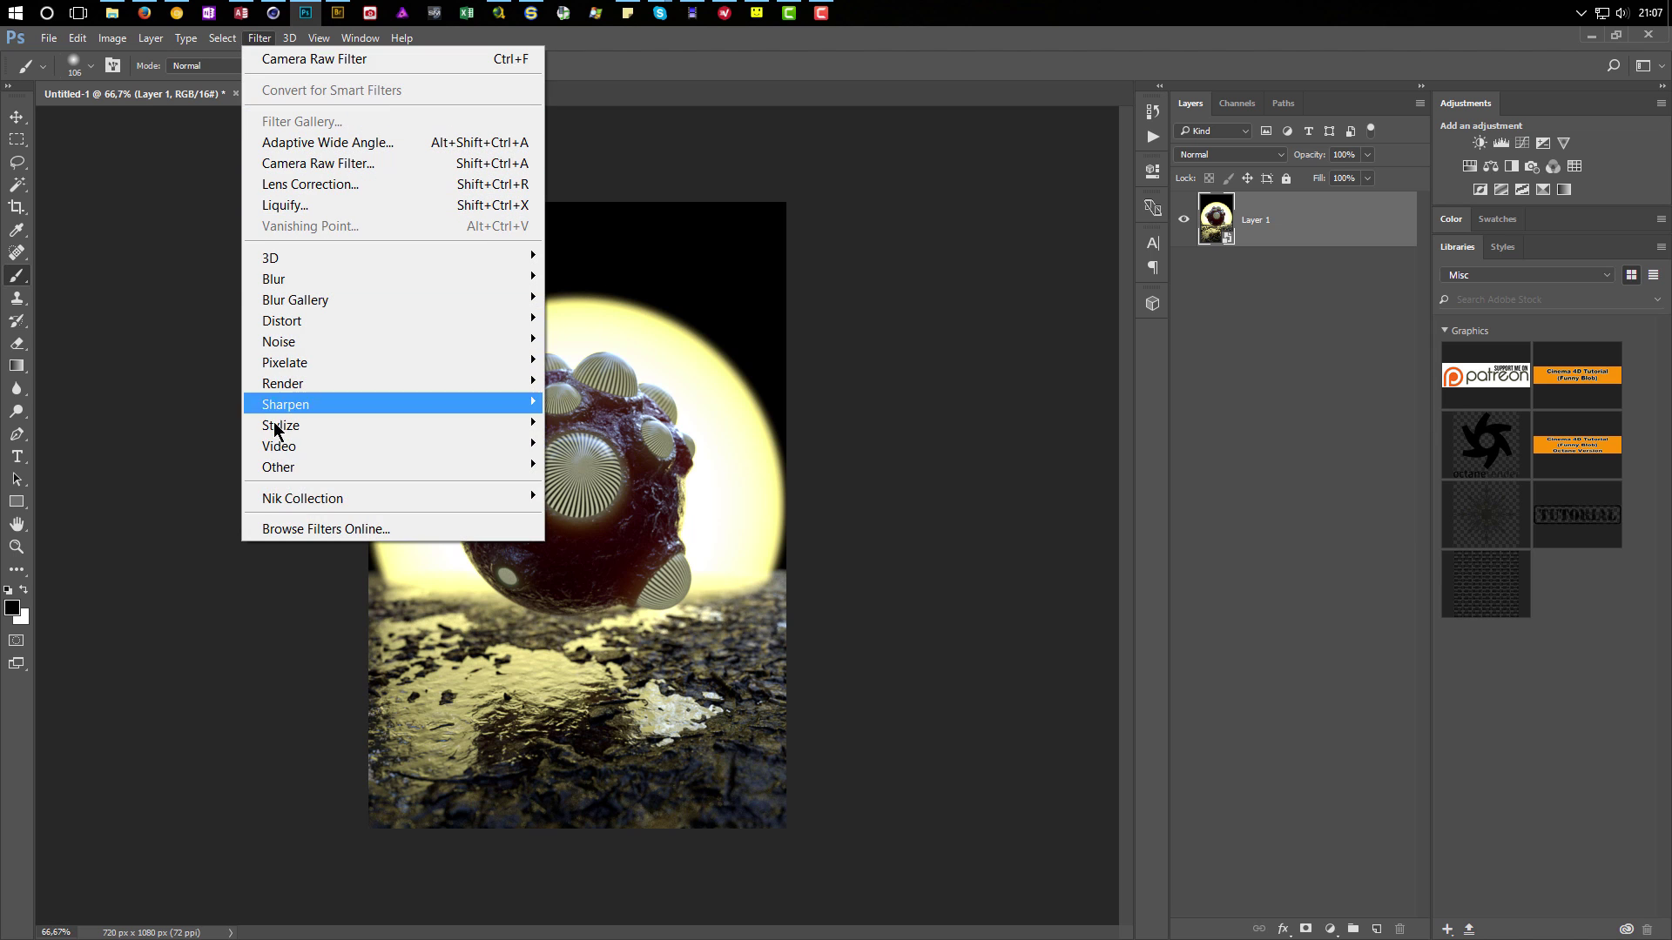
{"action": "mouse_move", "coordinate": [351, 500]}
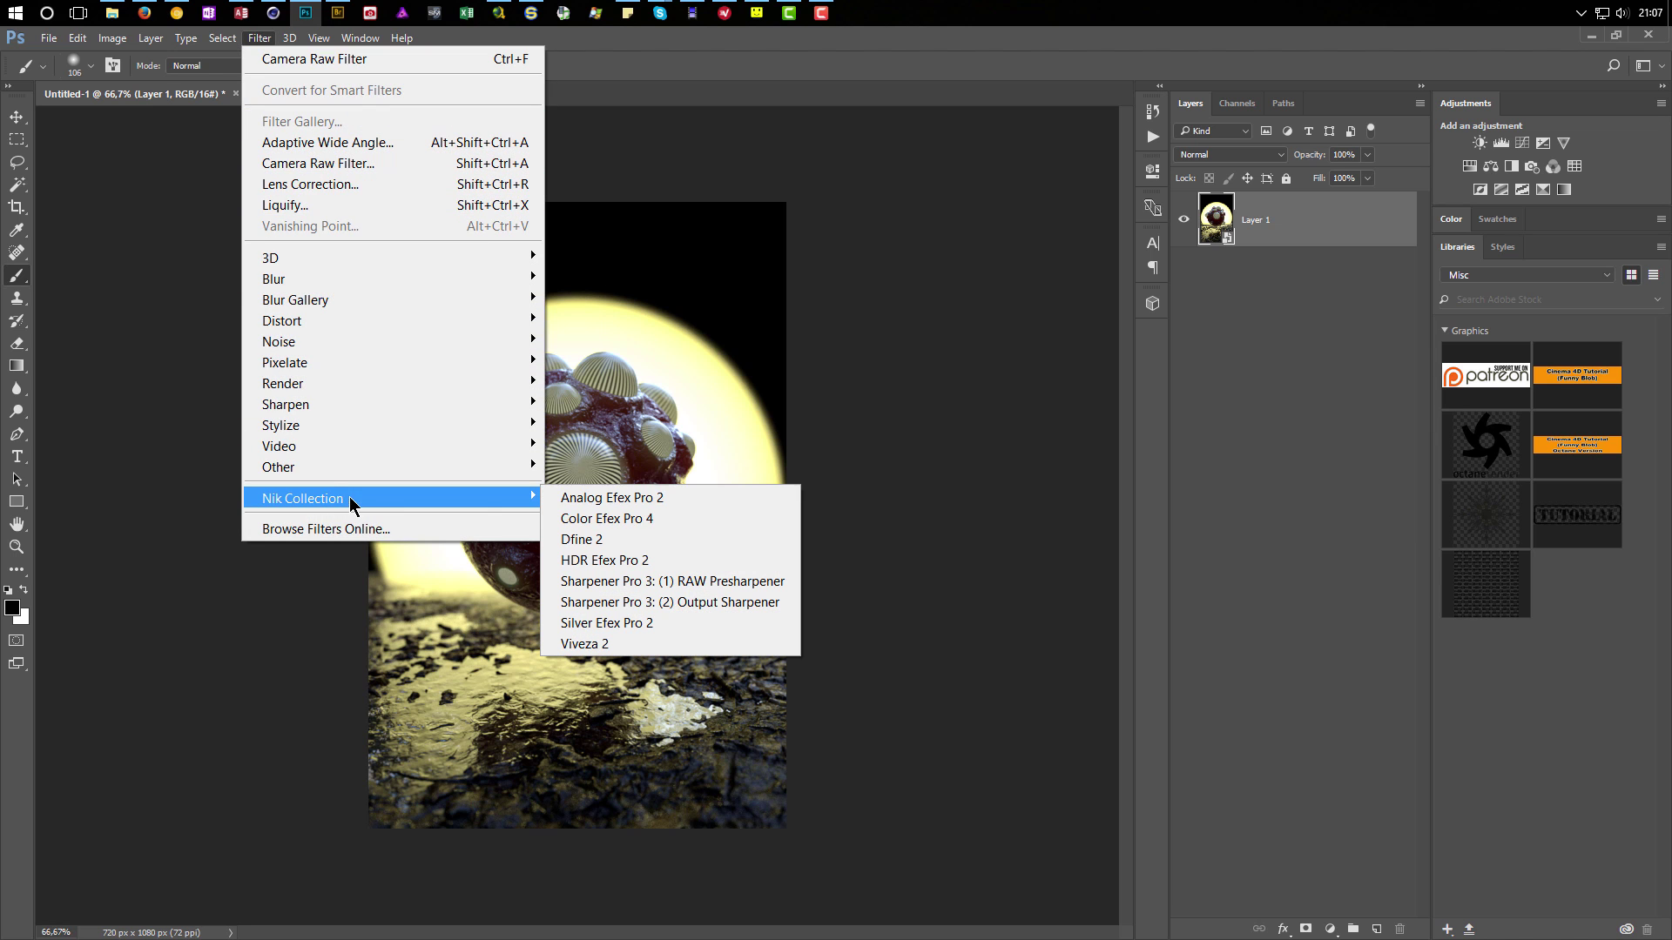
{"action": "left_click", "coordinate": [606, 519]}
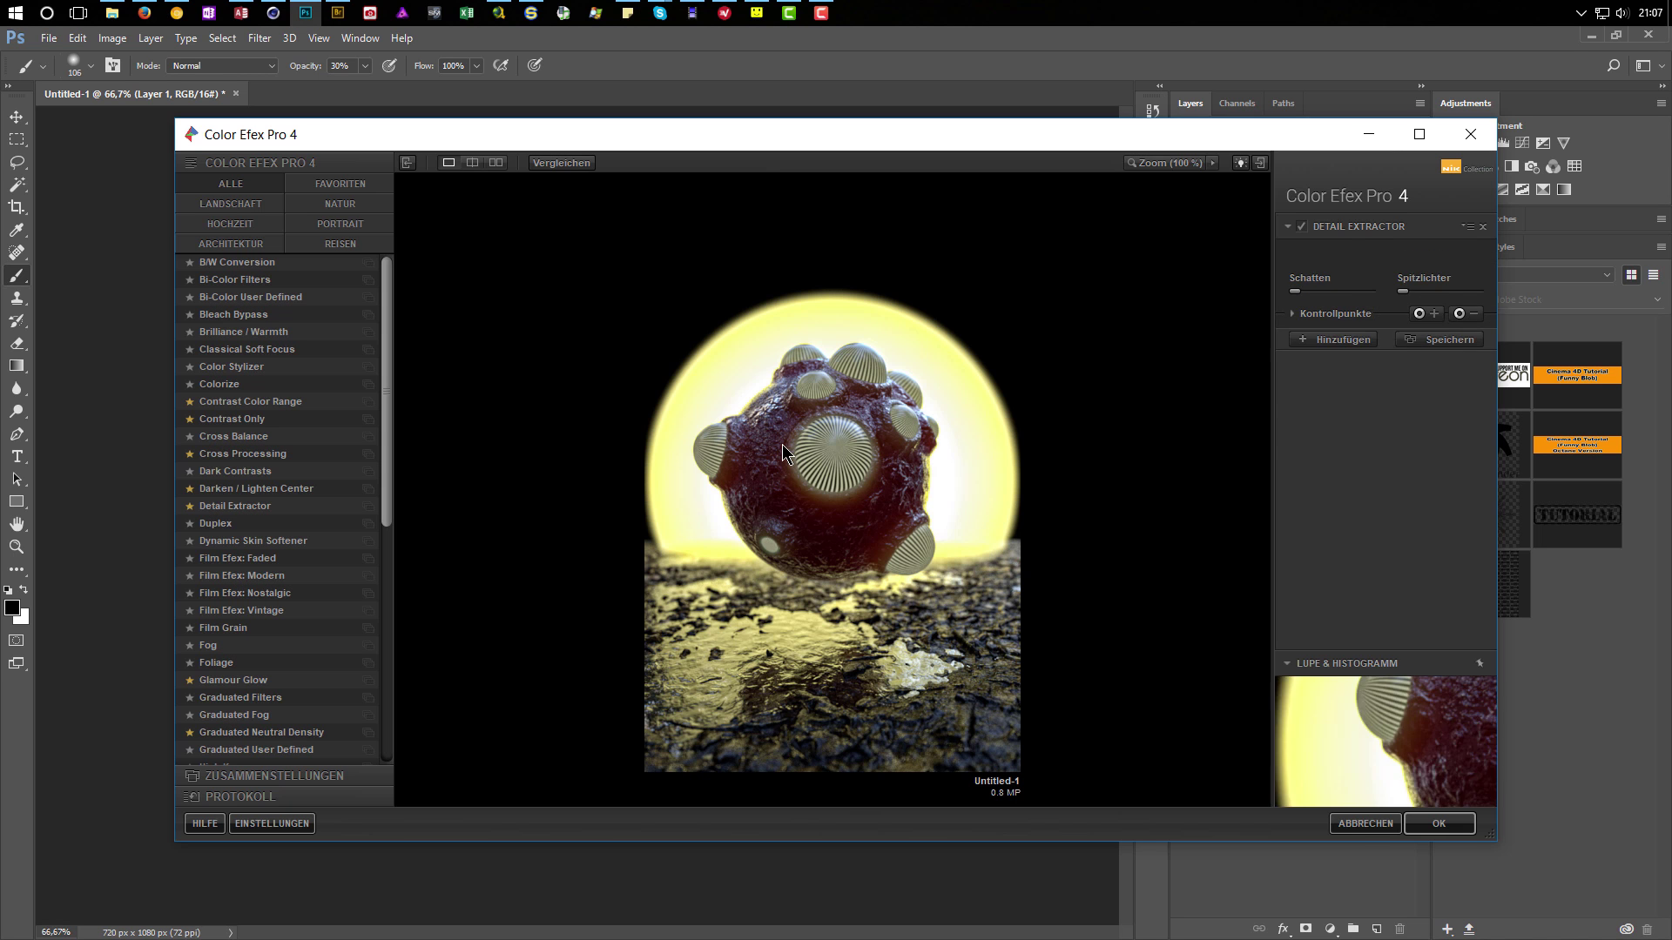
{"action": "left_click", "coordinate": [1302, 228]}
{"action": "left_click", "coordinate": [1302, 228]}
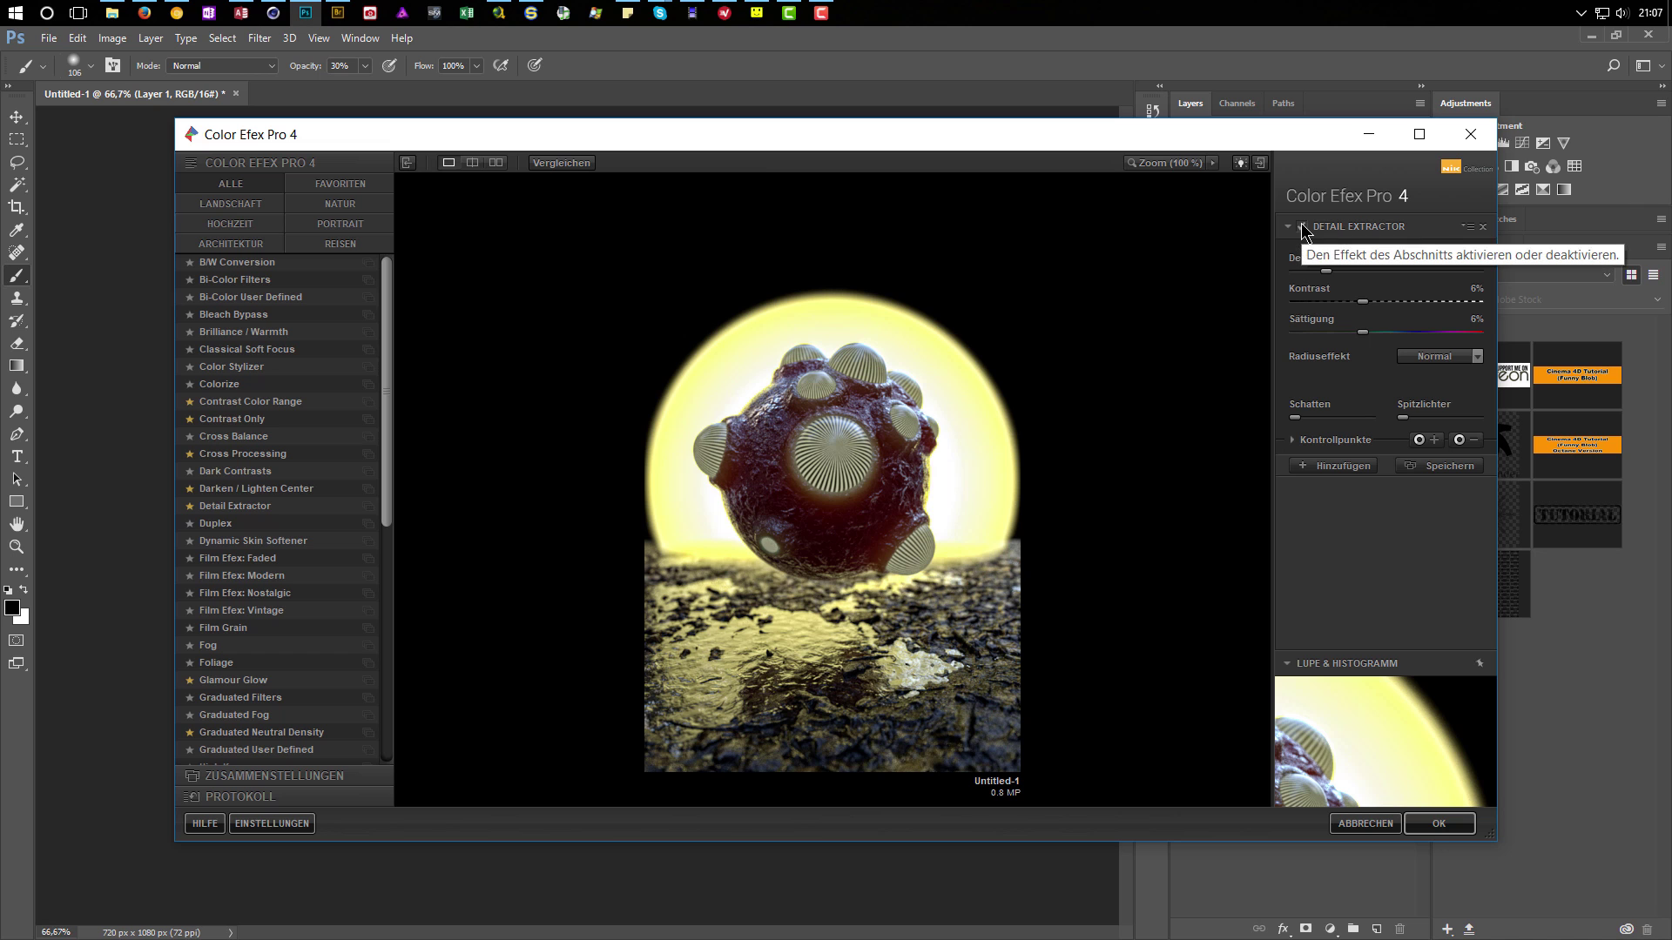
{"action": "left_click", "coordinate": [1302, 226]}
{"action": "left_click", "coordinate": [1302, 227]}
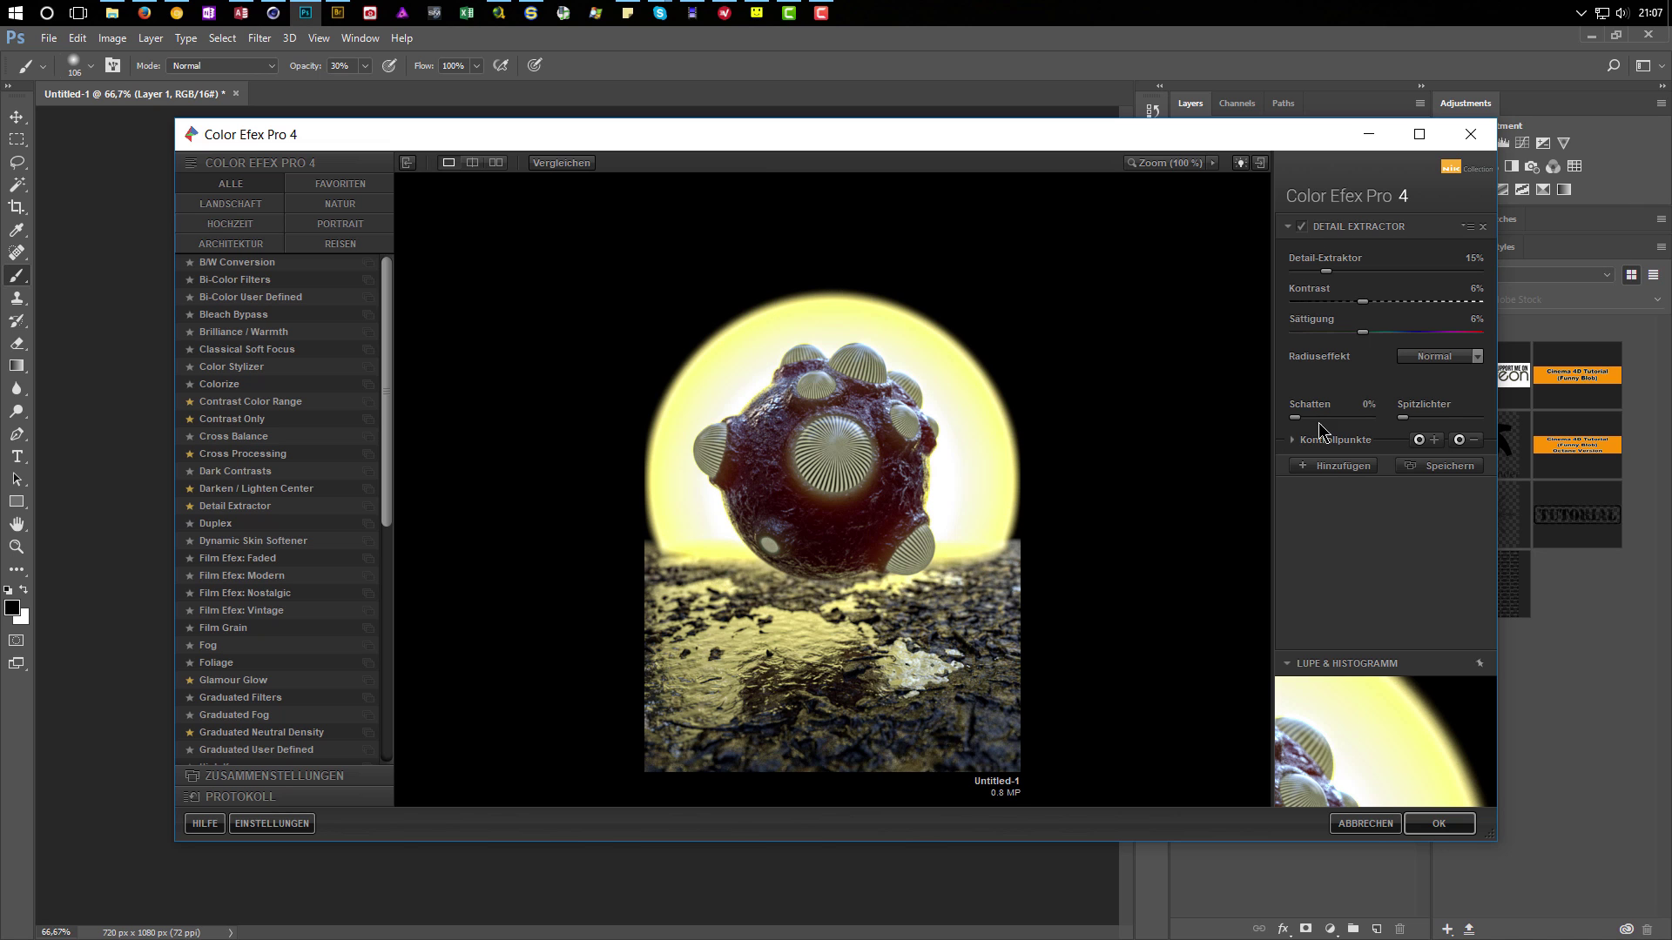
Add the favourite filter Contrast Color Range to the filter stack and compare the preview with and without it.
{"action": "left_click", "coordinate": [1330, 476]}
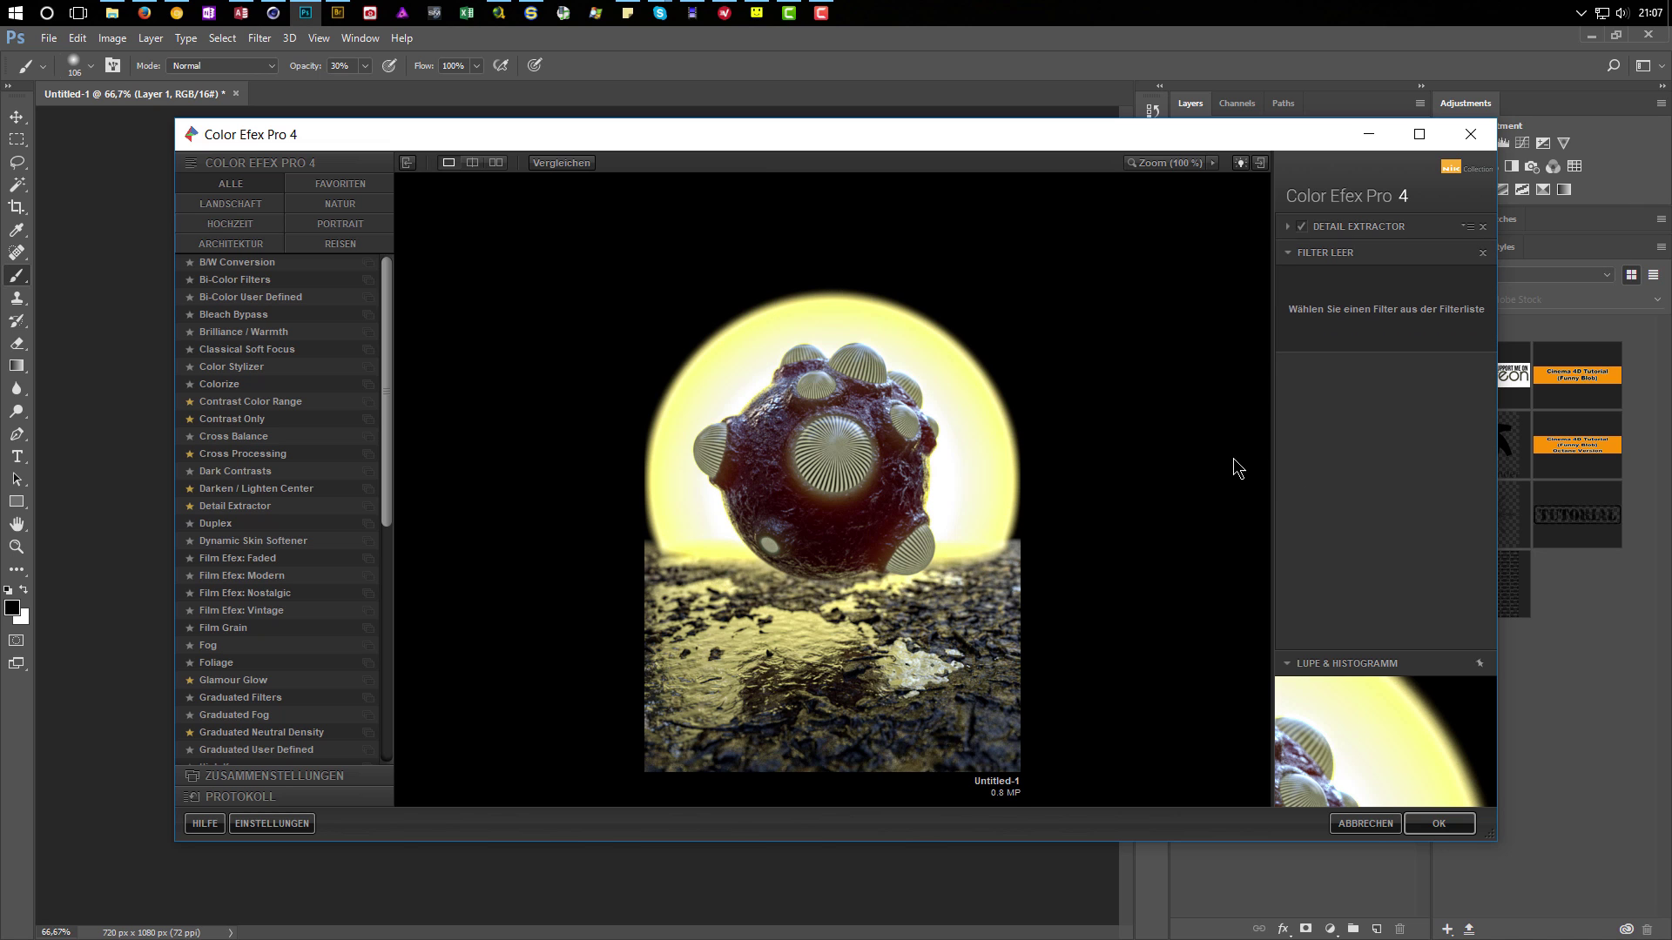
{"action": "left_click", "coordinate": [344, 188]}
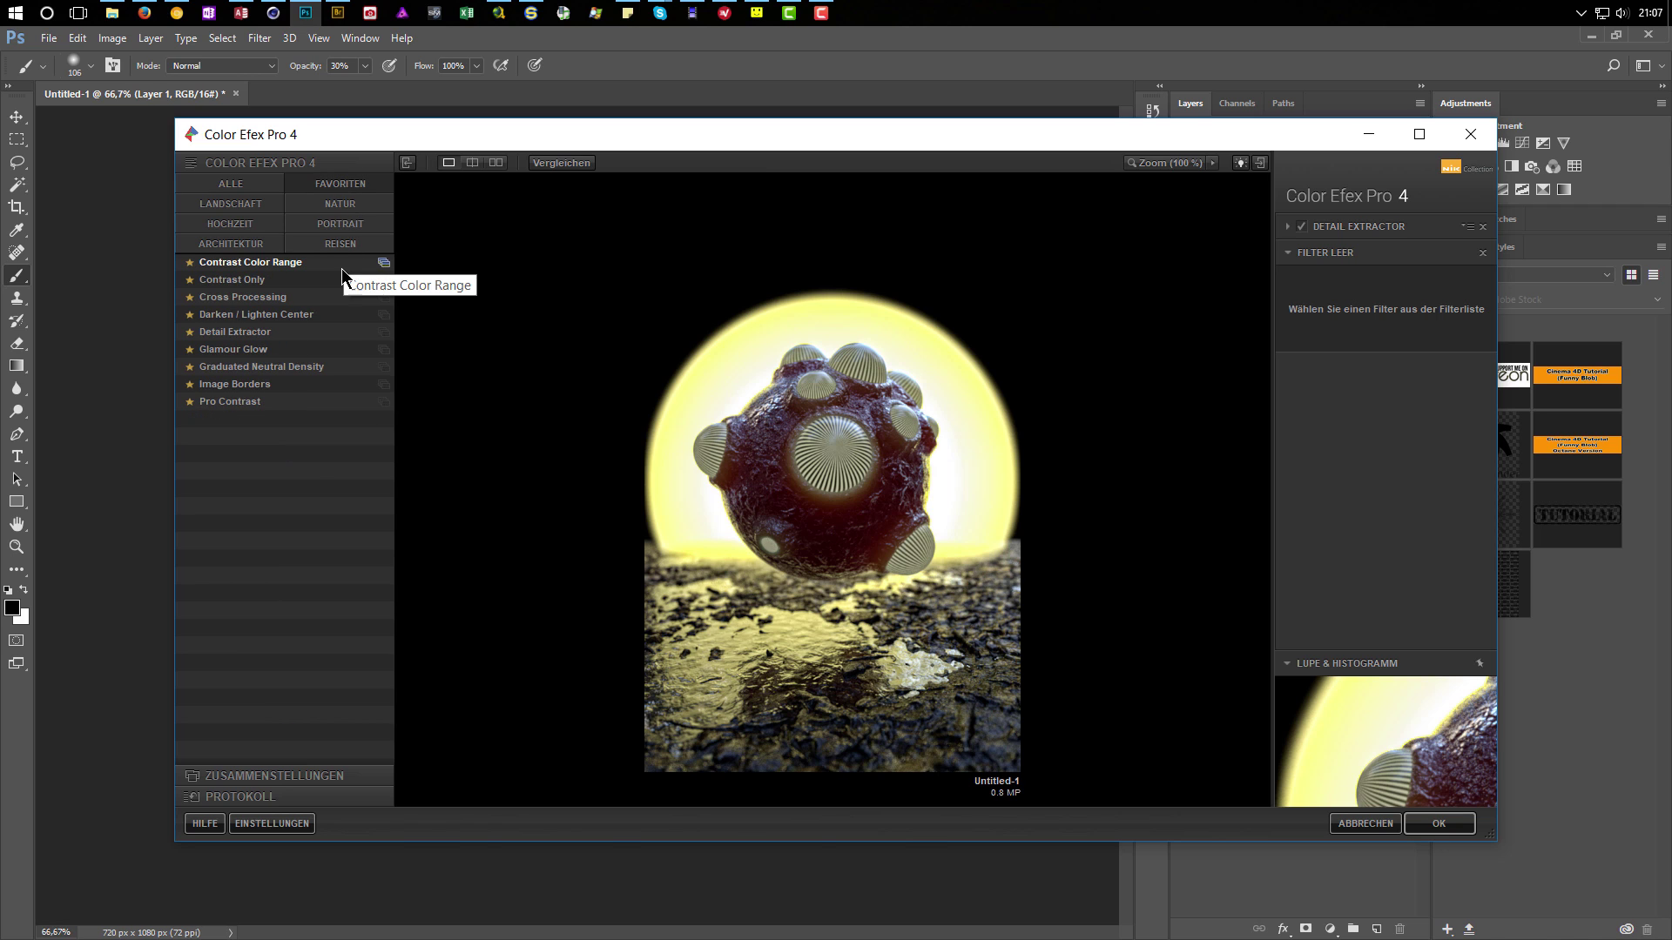
{"action": "left_click", "coordinate": [286, 266]}
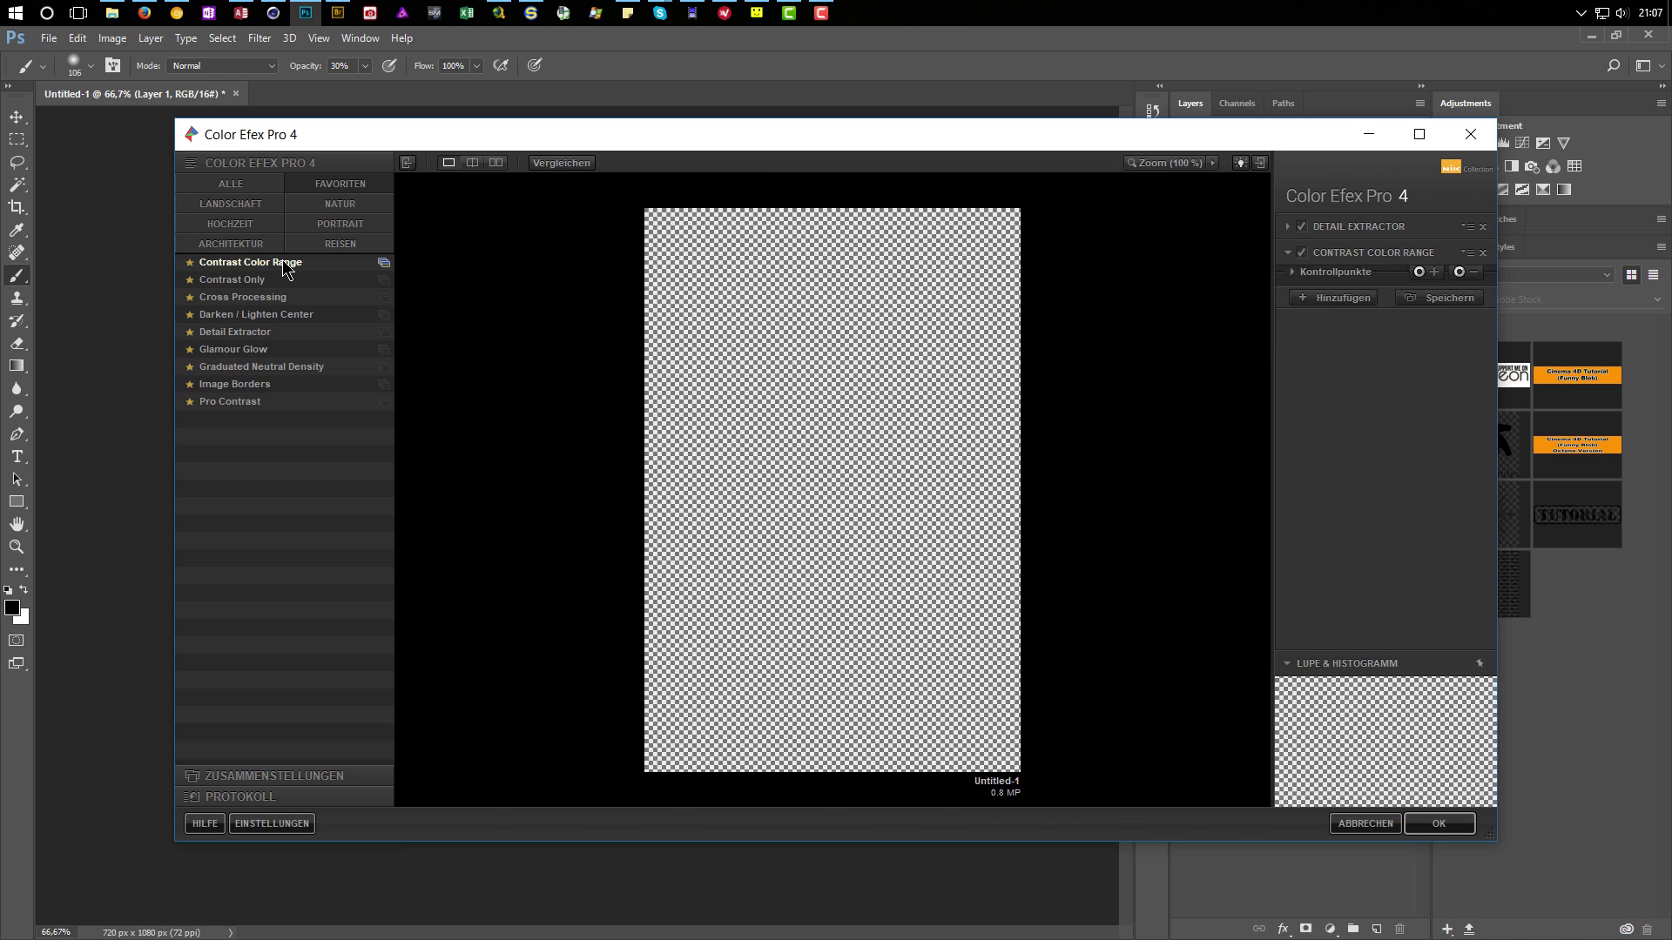
{"action": "left_click", "coordinate": [1301, 253]}
{"action": "left_click", "coordinate": [1301, 252]}
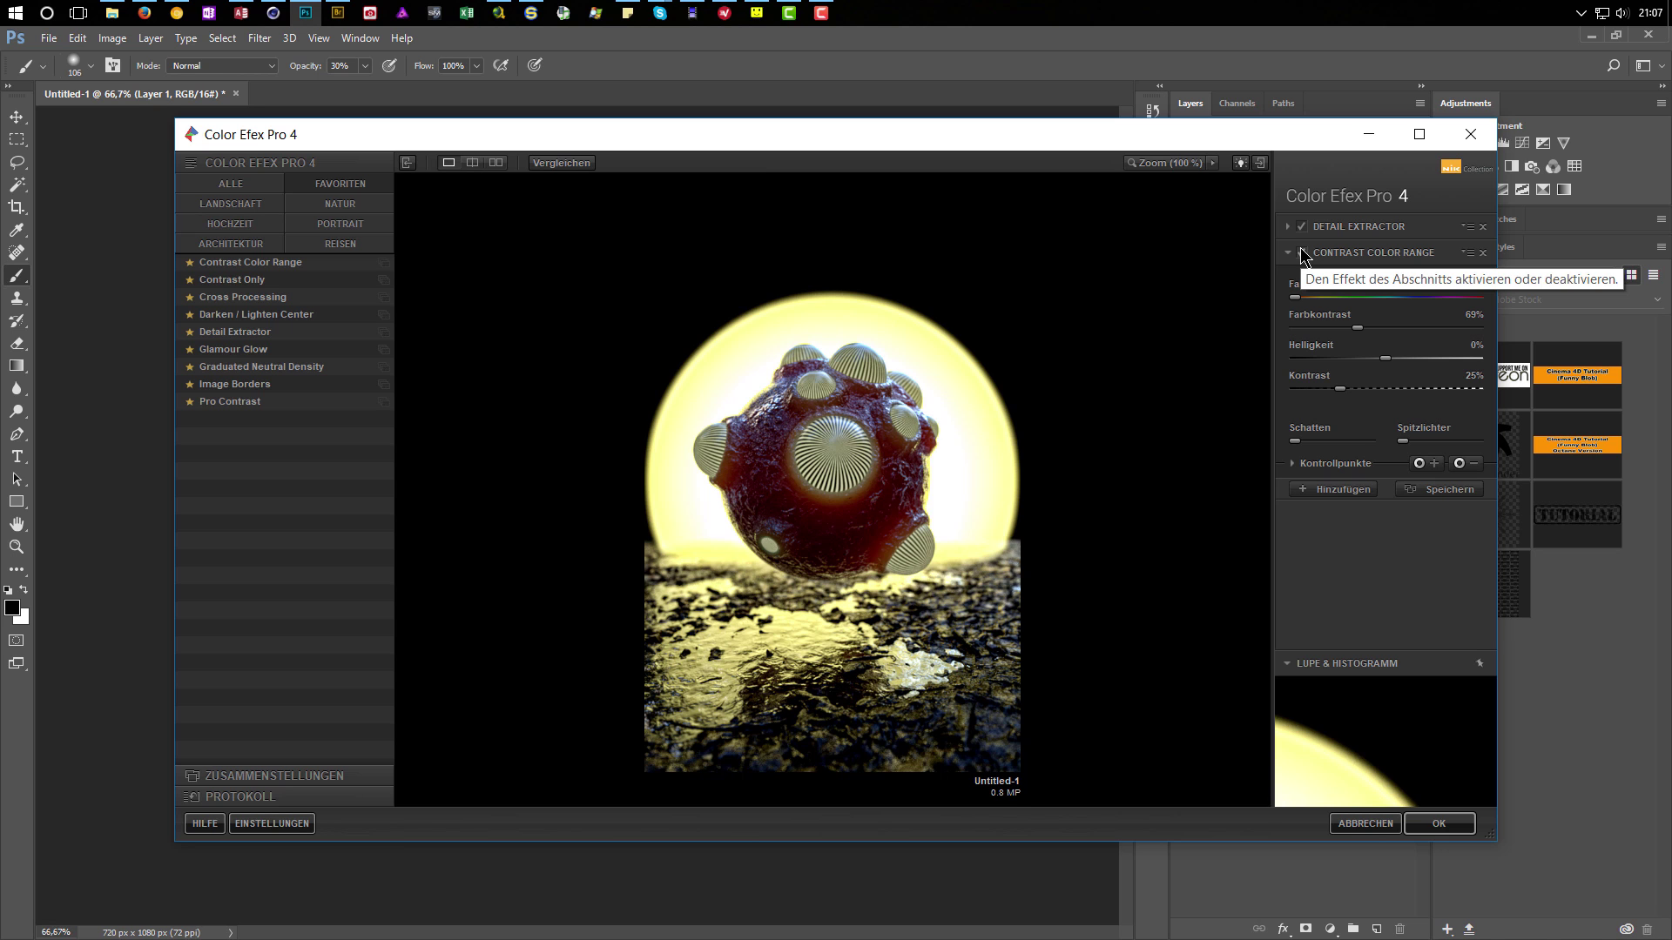
{"action": "left_click", "coordinate": [1302, 252]}
{"action": "left_click", "coordinate": [1302, 252]}
{"action": "left_click", "coordinate": [1301, 254]}
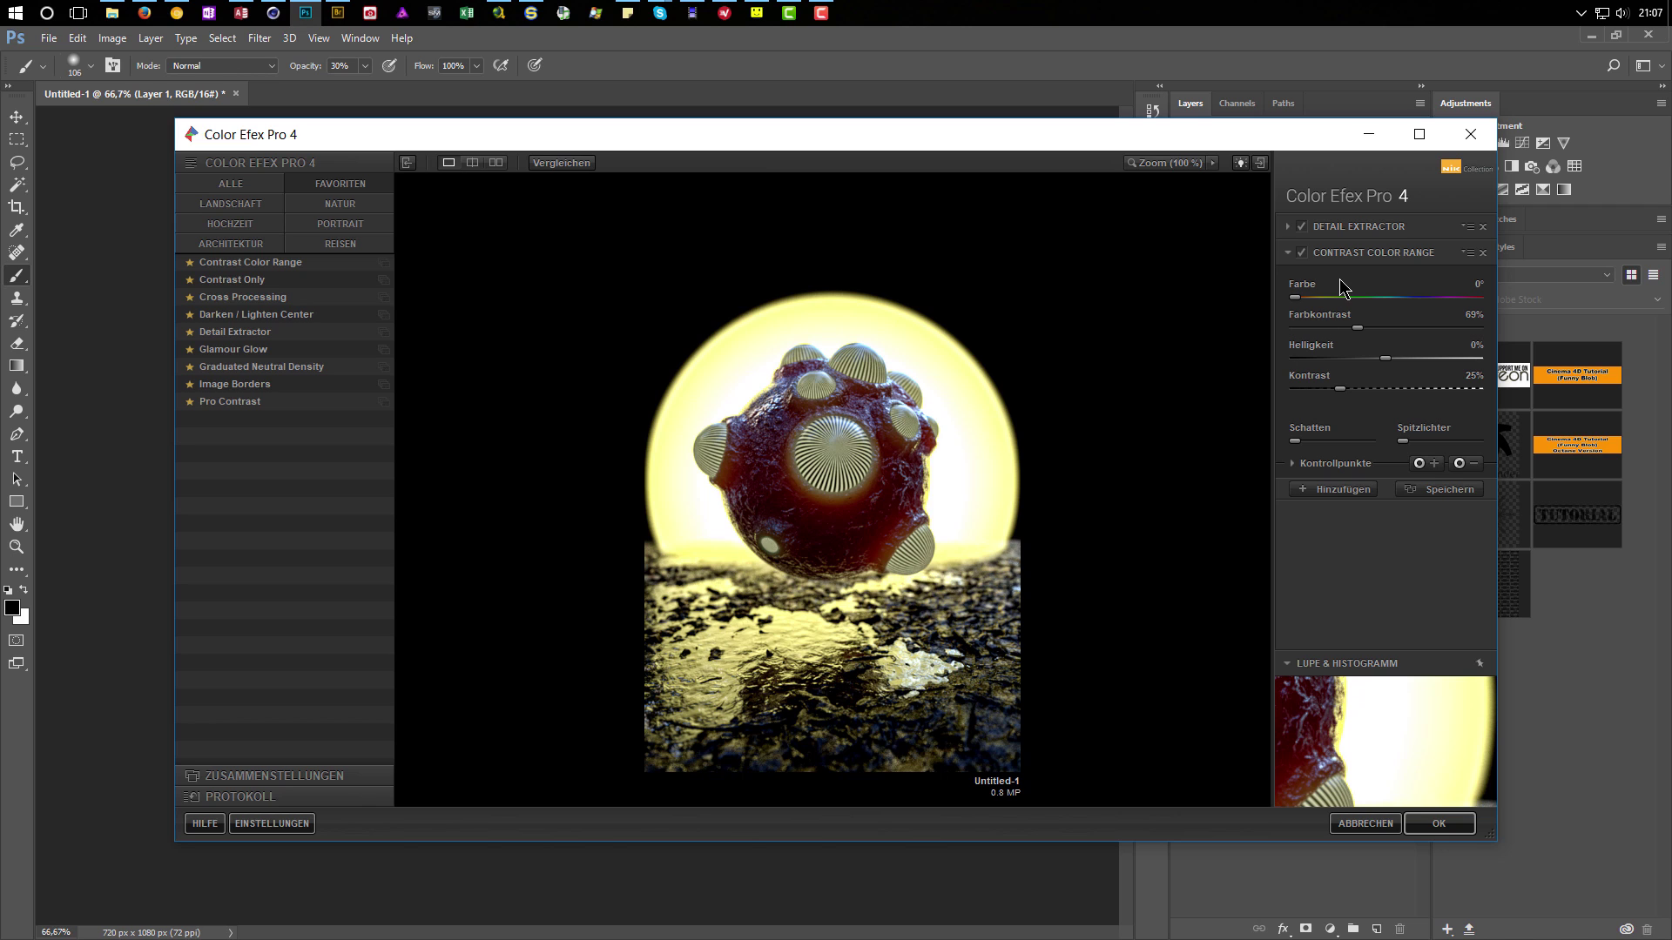
Add the Contrast Only filter to the stack, compare its effect, and set Nur Kontrast to 18%.
{"action": "left_click", "coordinate": [1337, 490]}
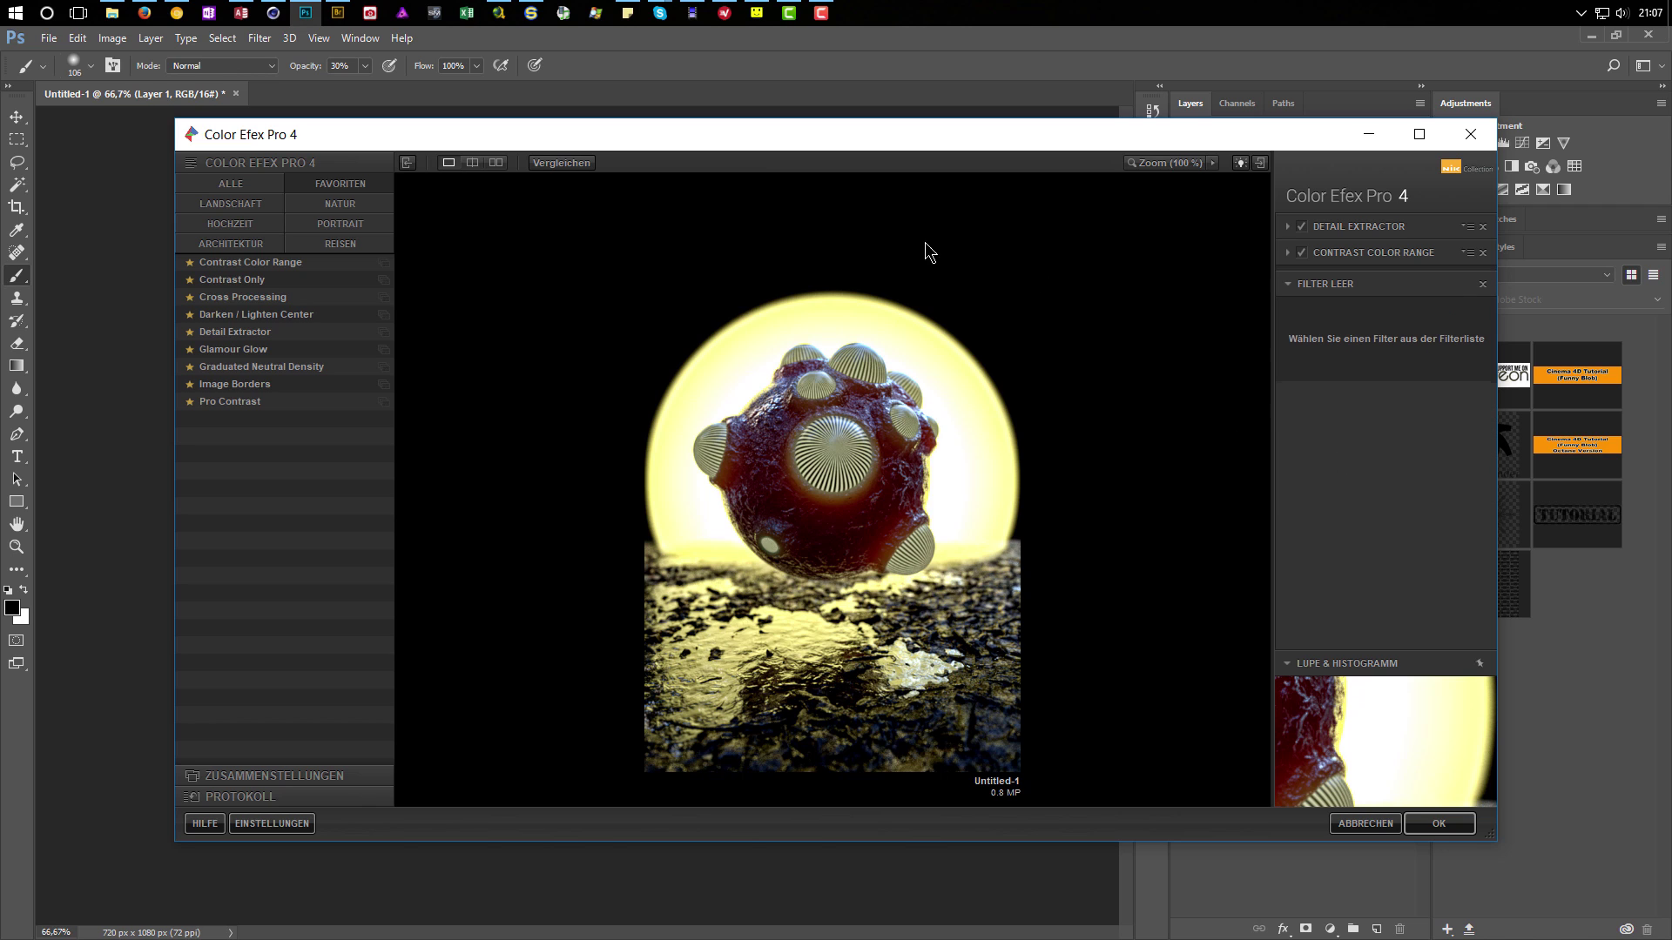
{"action": "left_click", "coordinate": [271, 283]}
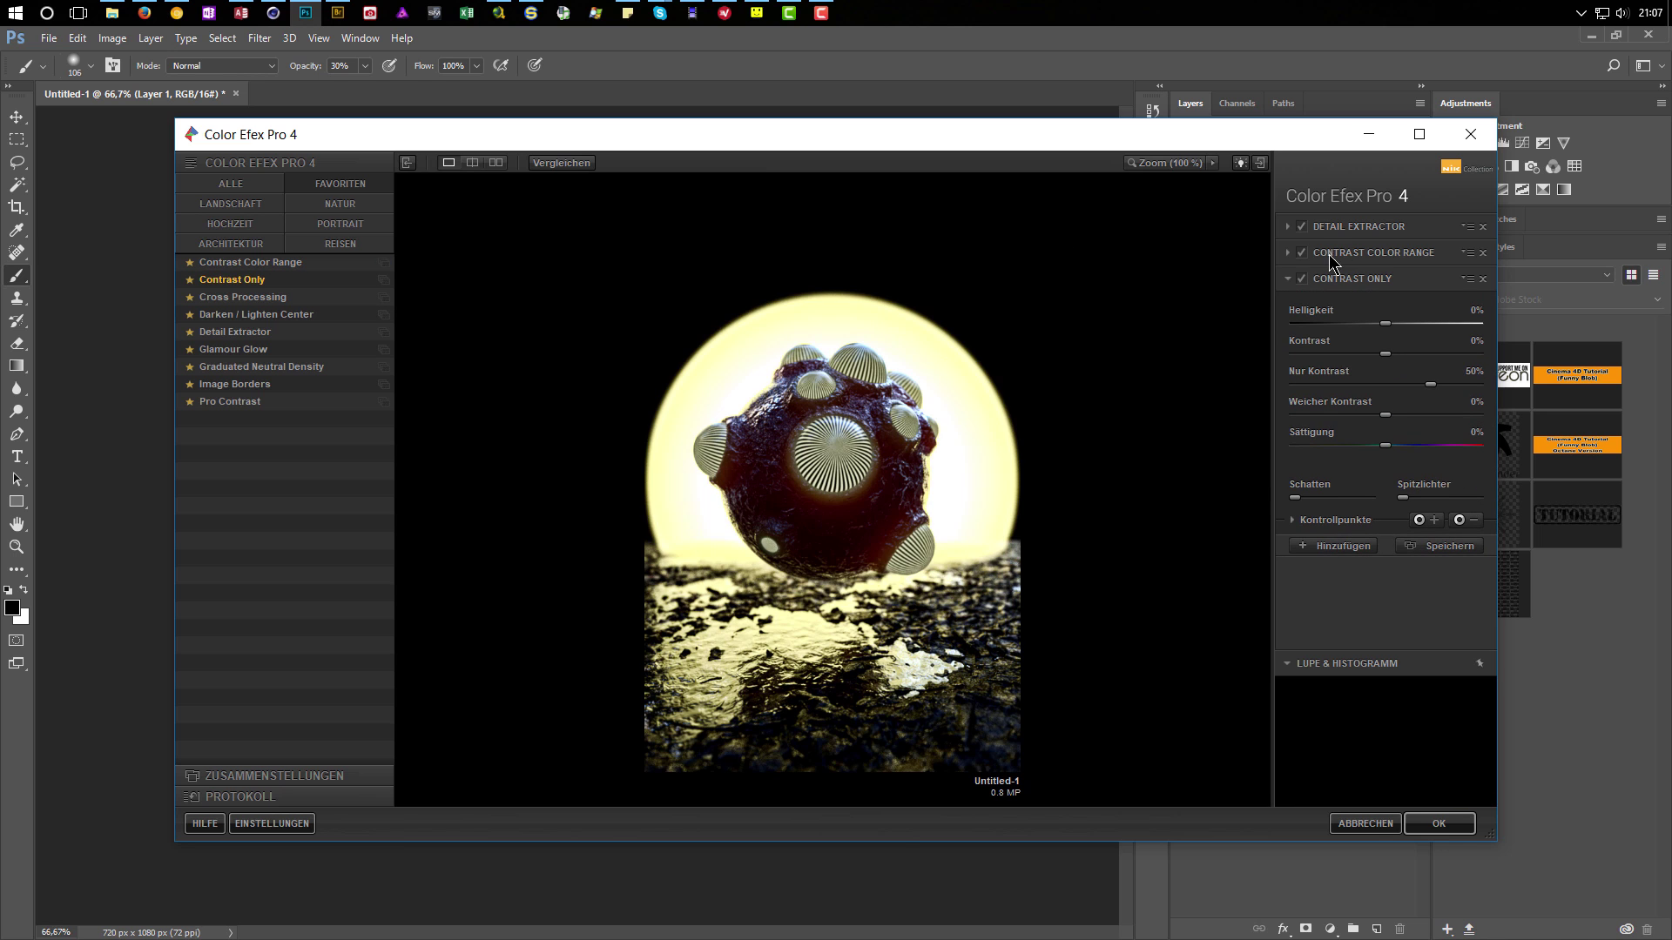
{"action": "left_click", "coordinate": [1302, 280]}
{"action": "left_click", "coordinate": [1303, 279]}
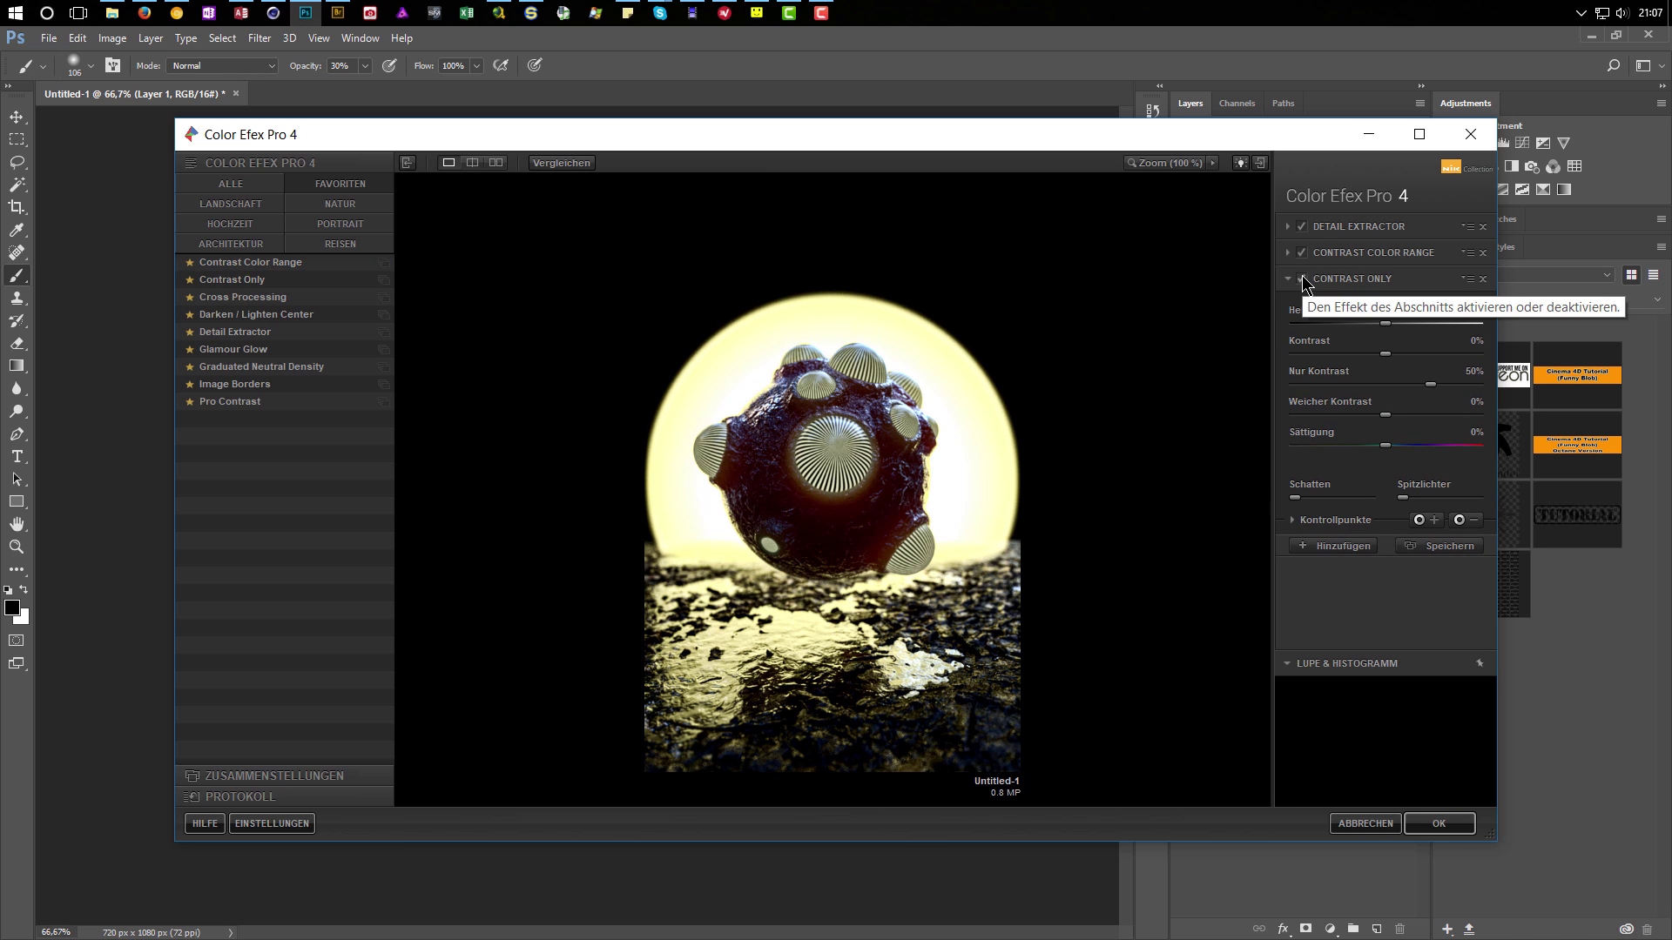
{"action": "left_click", "coordinate": [1302, 280]}
{"action": "left_click", "coordinate": [1303, 280]}
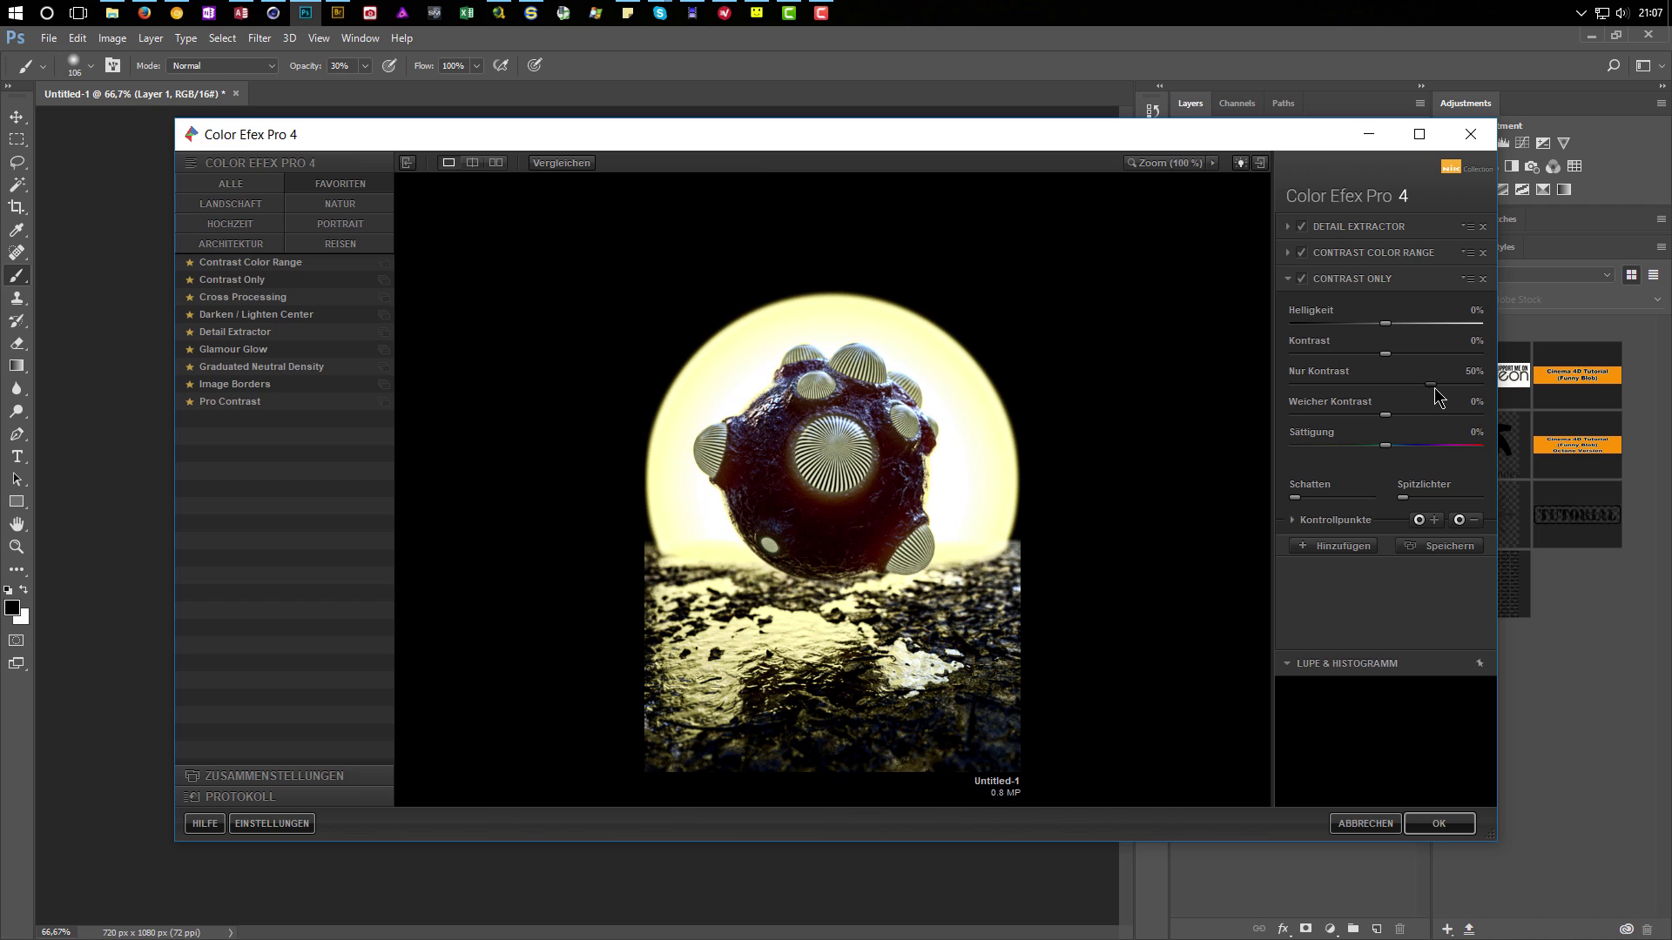
{"action": "left_click_drag", "start_coordinate": [1431, 383], "coordinate": [1391, 384]}
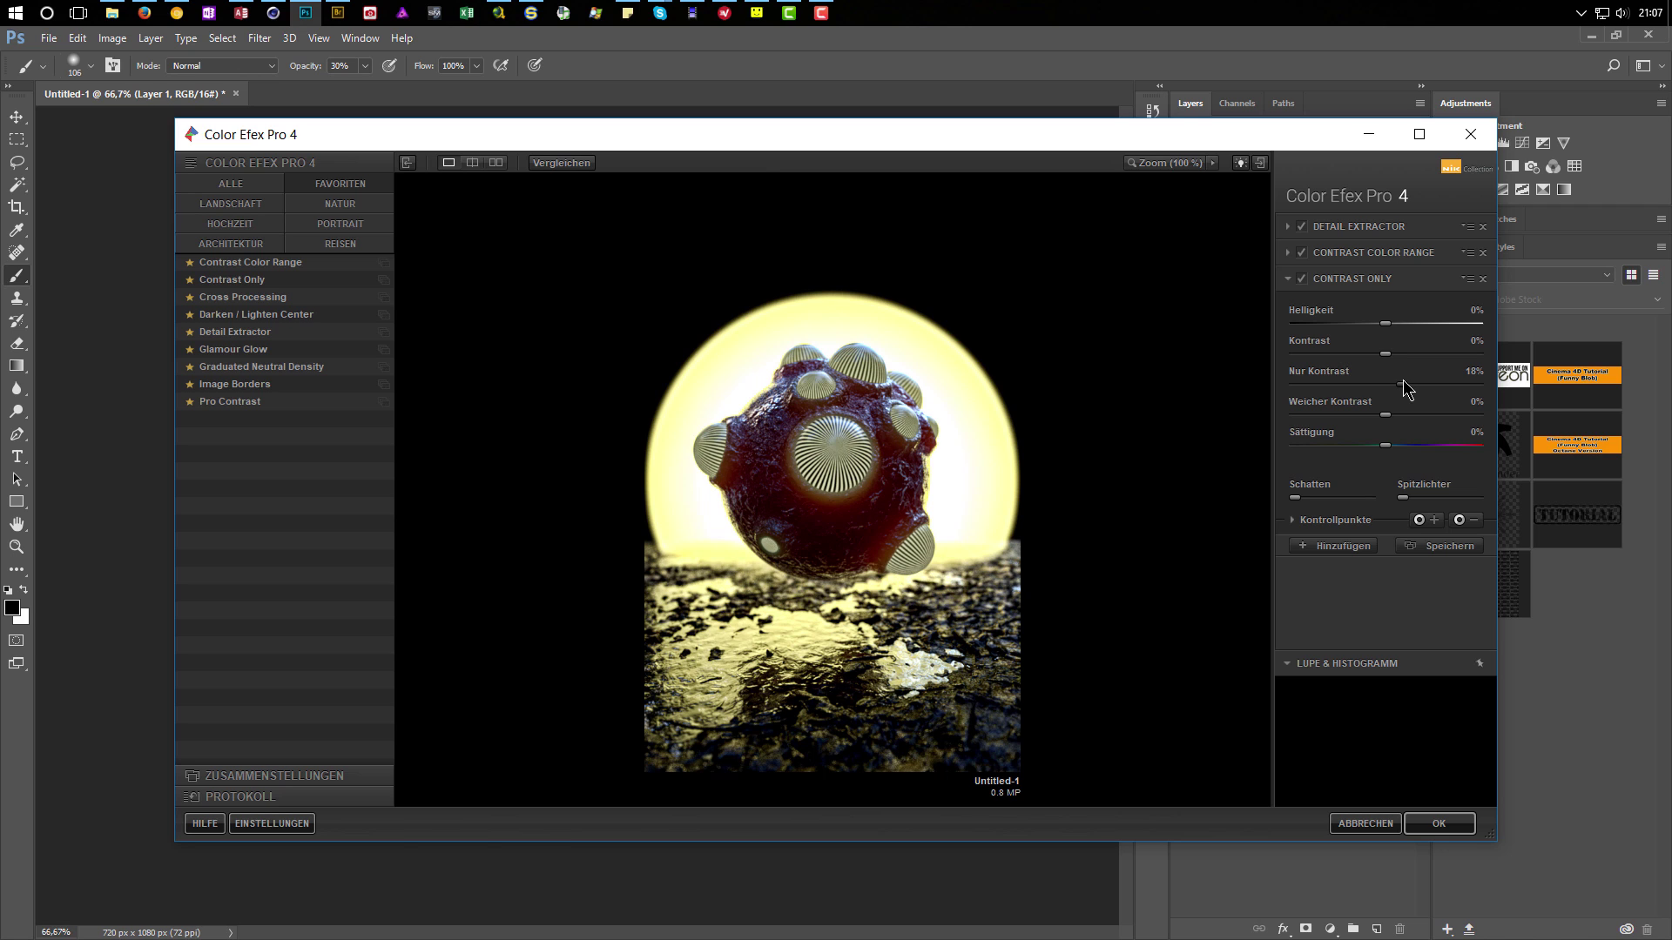
Add the Darken / Lighten Center filter to the stack and compare the preview with and without it.
{"action": "left_click", "coordinate": [1334, 546]}
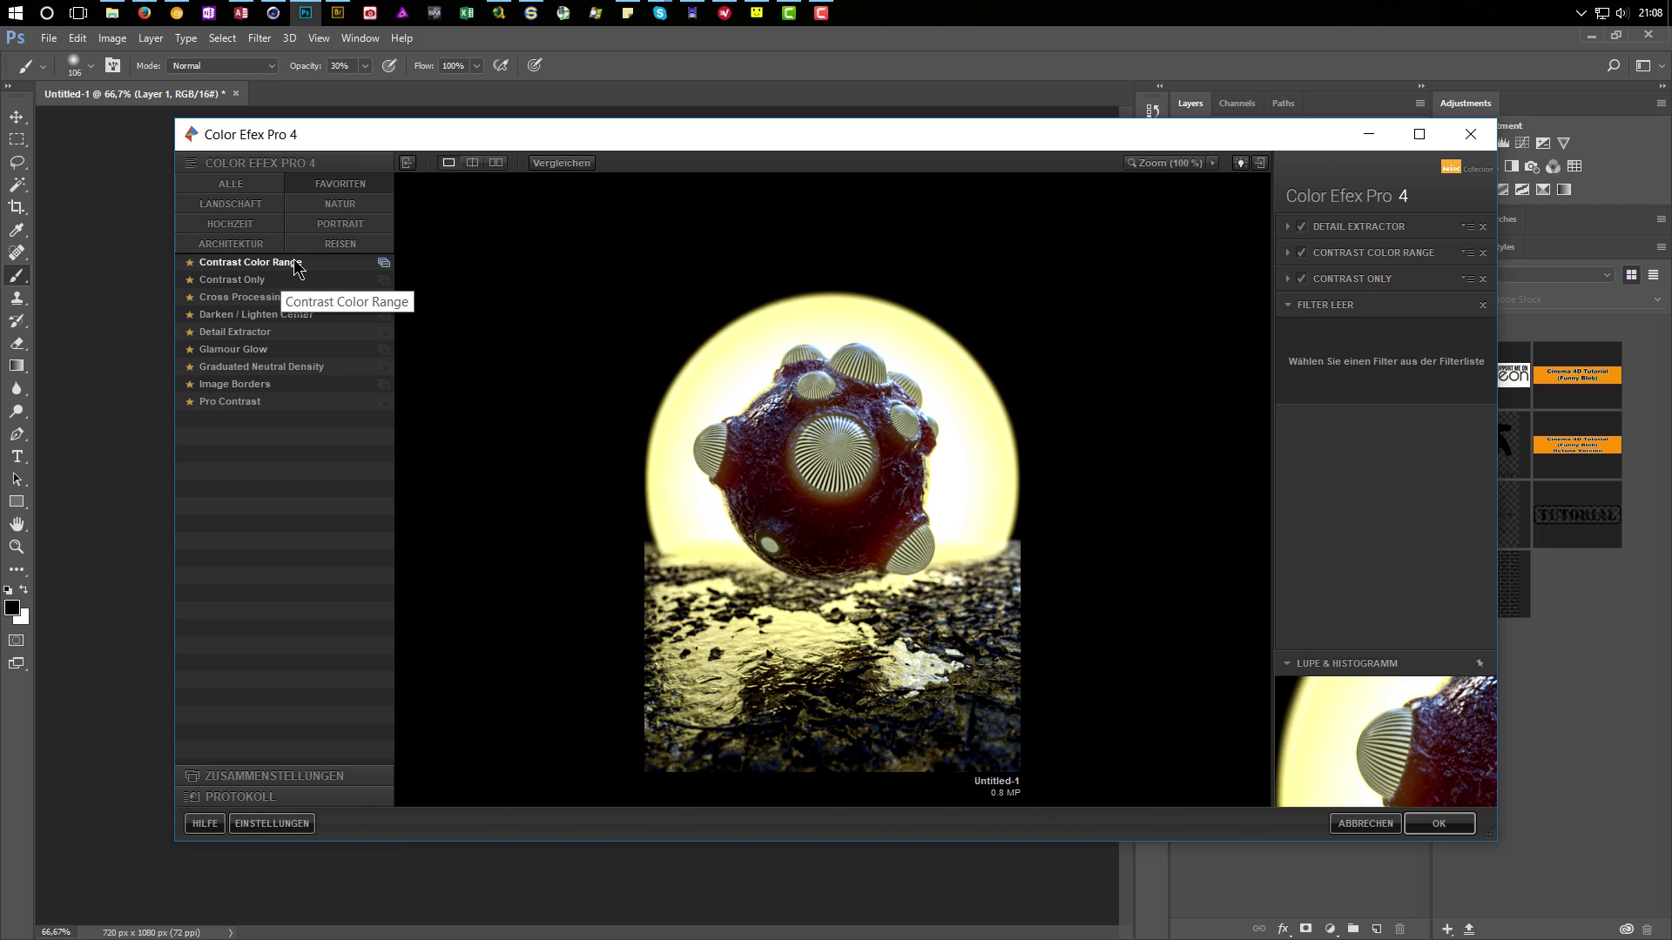
{"action": "left_click", "coordinate": [287, 317]}
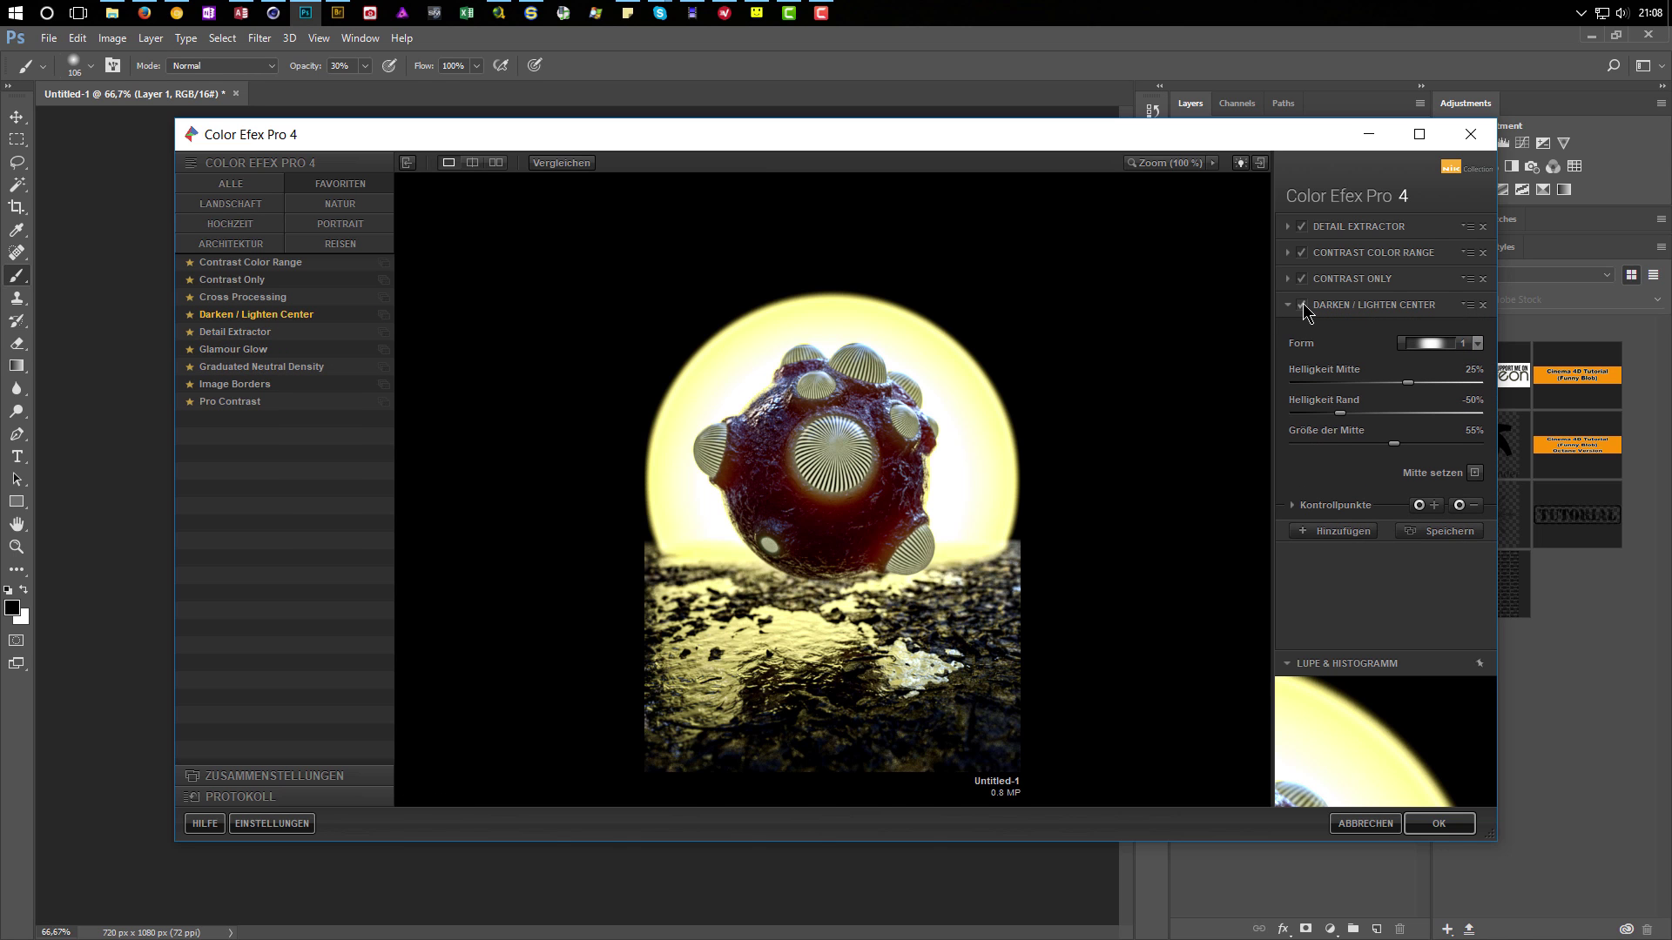
{"action": "left_click", "coordinate": [1306, 312]}
{"action": "left_click", "coordinate": [1305, 312]}
{"action": "left_click", "coordinate": [1305, 312]}
{"action": "left_click", "coordinate": [1305, 312]}
{"action": "left_click", "coordinate": [1305, 311]}
{"action": "left_click", "coordinate": [1305, 312]}
Add the Graduated Neutral Density filter to the stack and compare the preview with and without it.
{"action": "left_click", "coordinate": [1318, 531]}
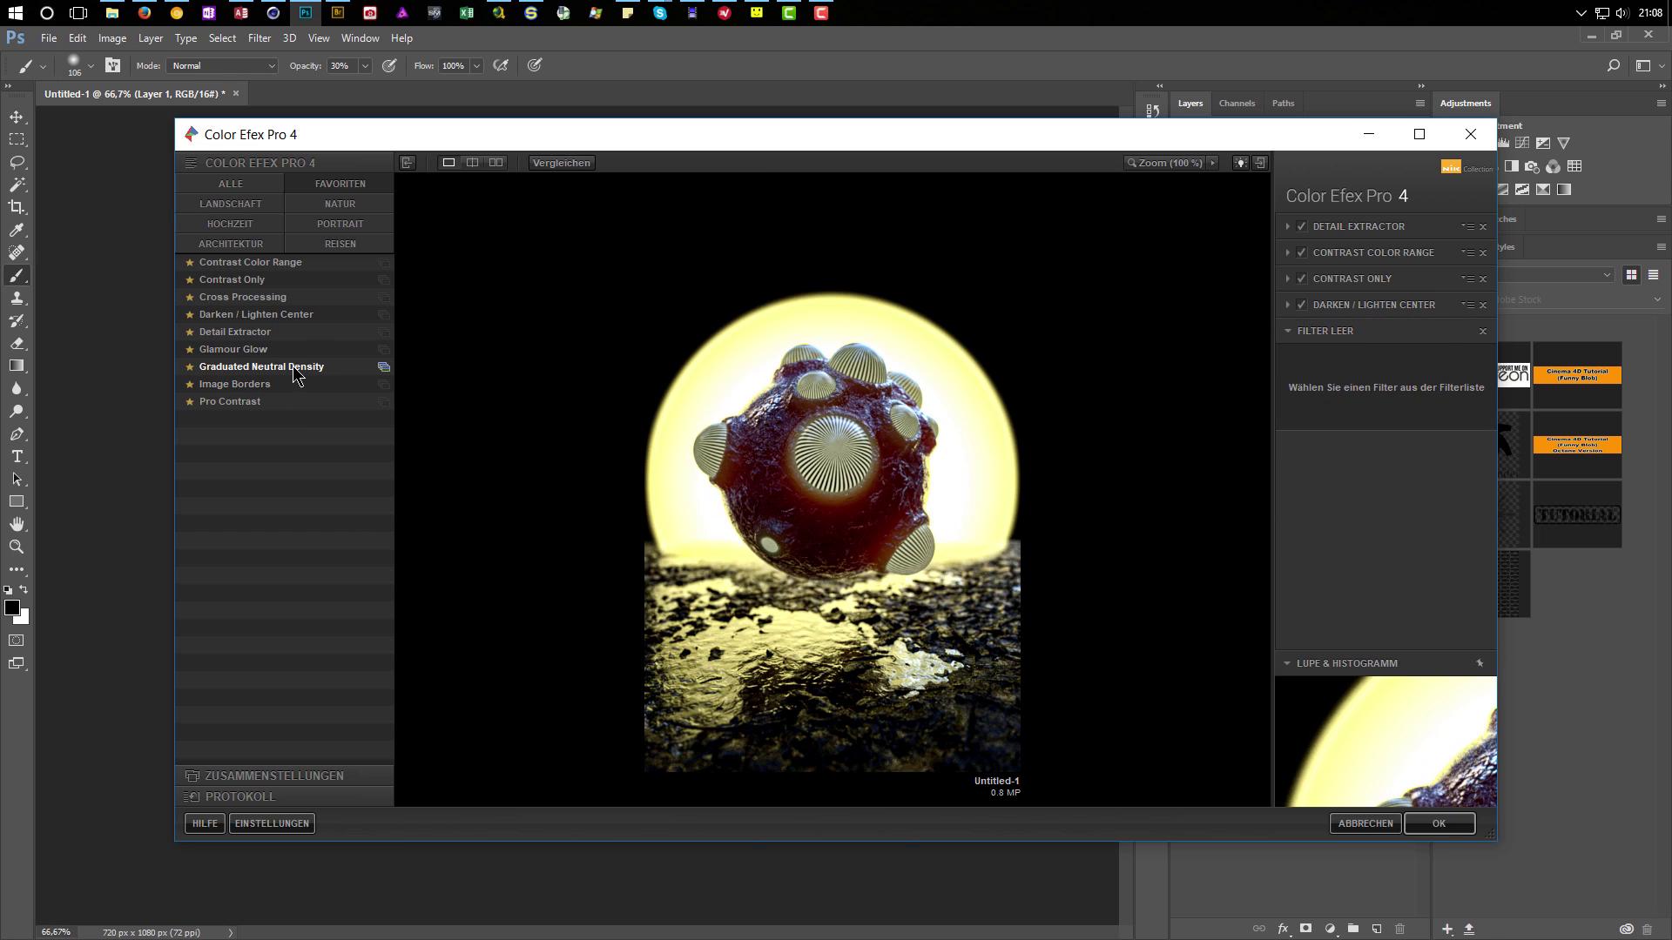
{"action": "left_click", "coordinate": [262, 367]}
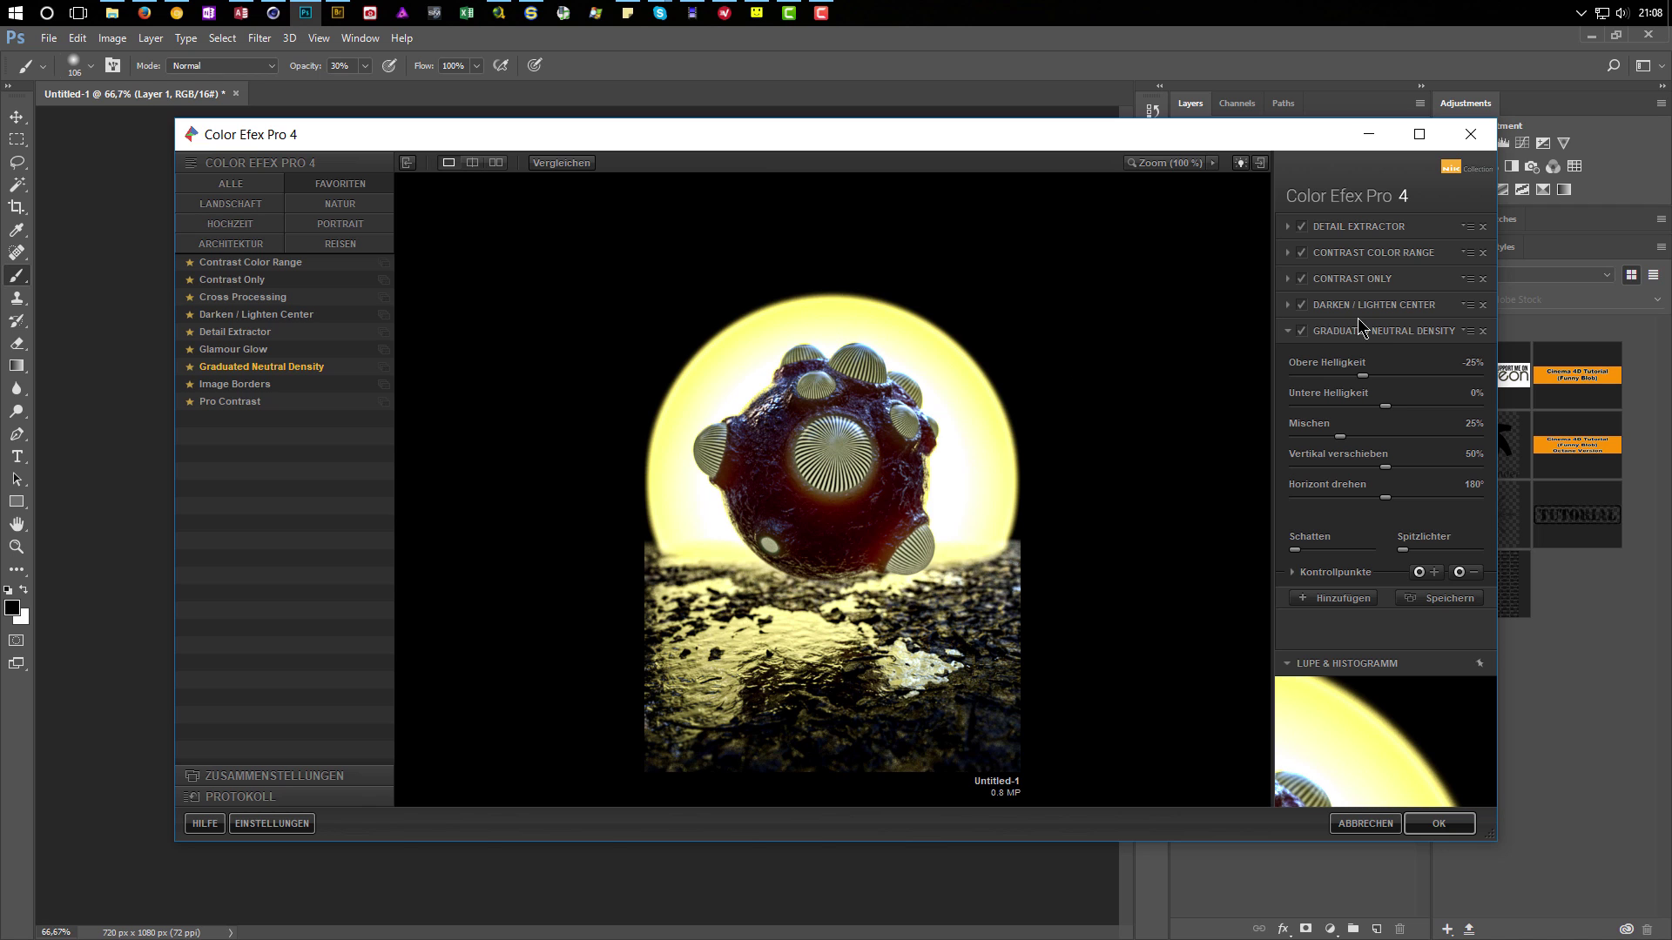
{"action": "left_click", "coordinate": [1304, 332]}
{"action": "left_click", "coordinate": [1304, 332]}
{"action": "left_click", "coordinate": [1304, 332]}
{"action": "left_click", "coordinate": [1304, 332]}
{"action": "left_click", "coordinate": [1304, 332]}
{"action": "left_click", "coordinate": [1303, 332]}
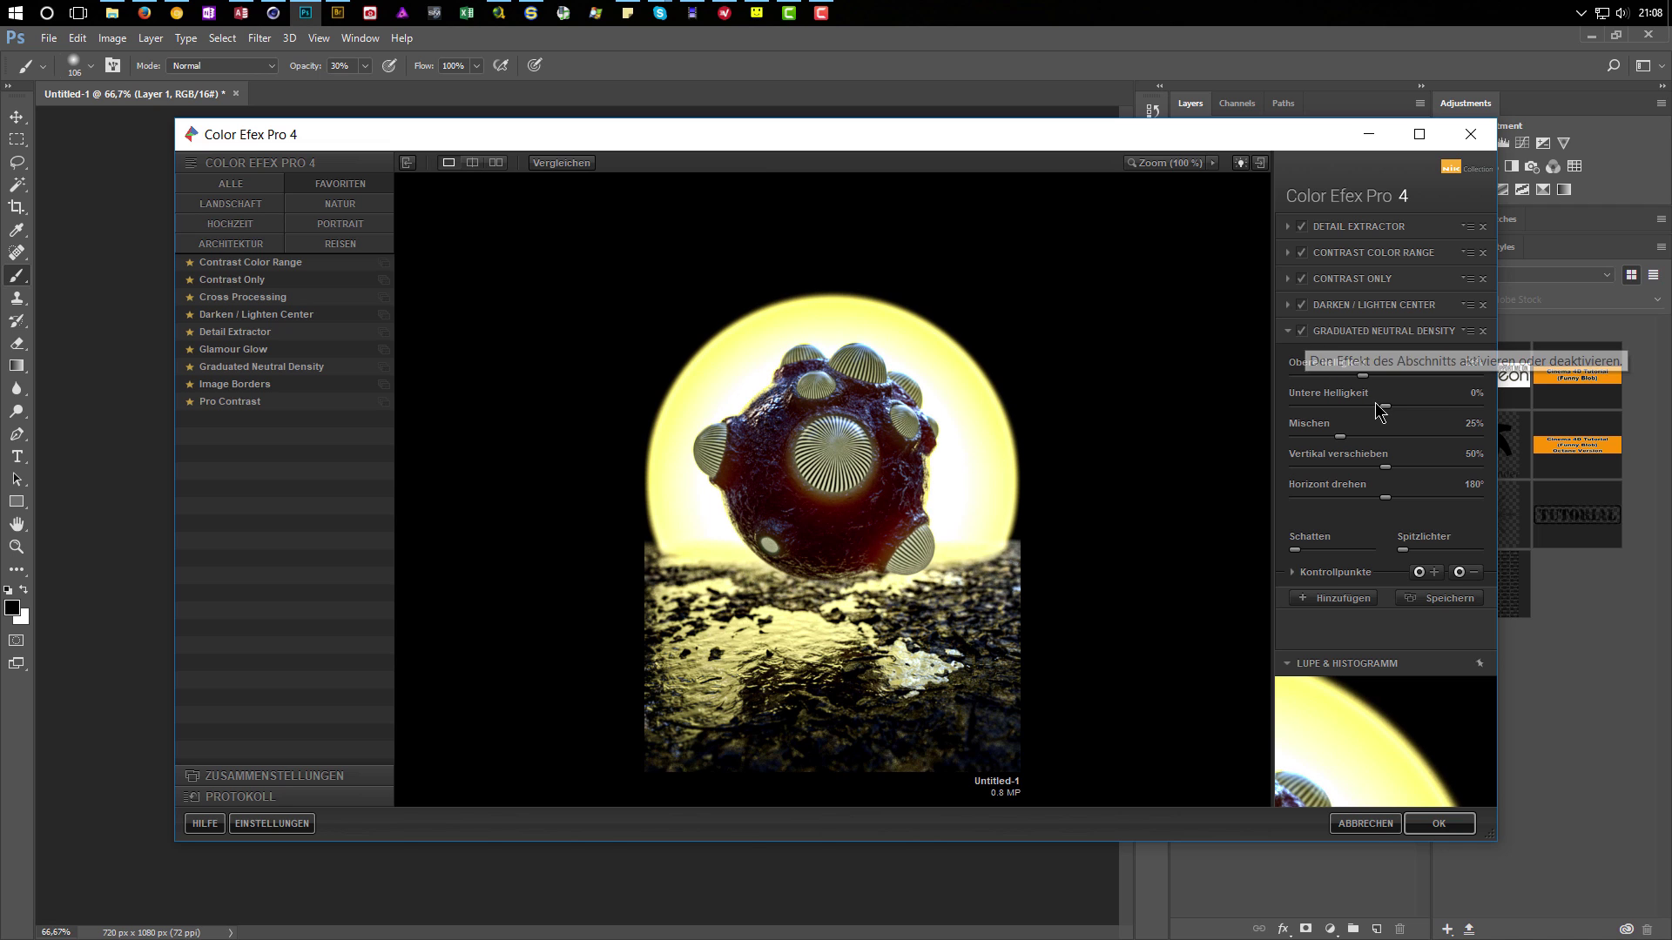
Set Obere Helligkeit of the Graduated Neutral Density filter to -15% and compare the preview with and without the filter.
{"action": "left_click", "coordinate": [1469, 363]}
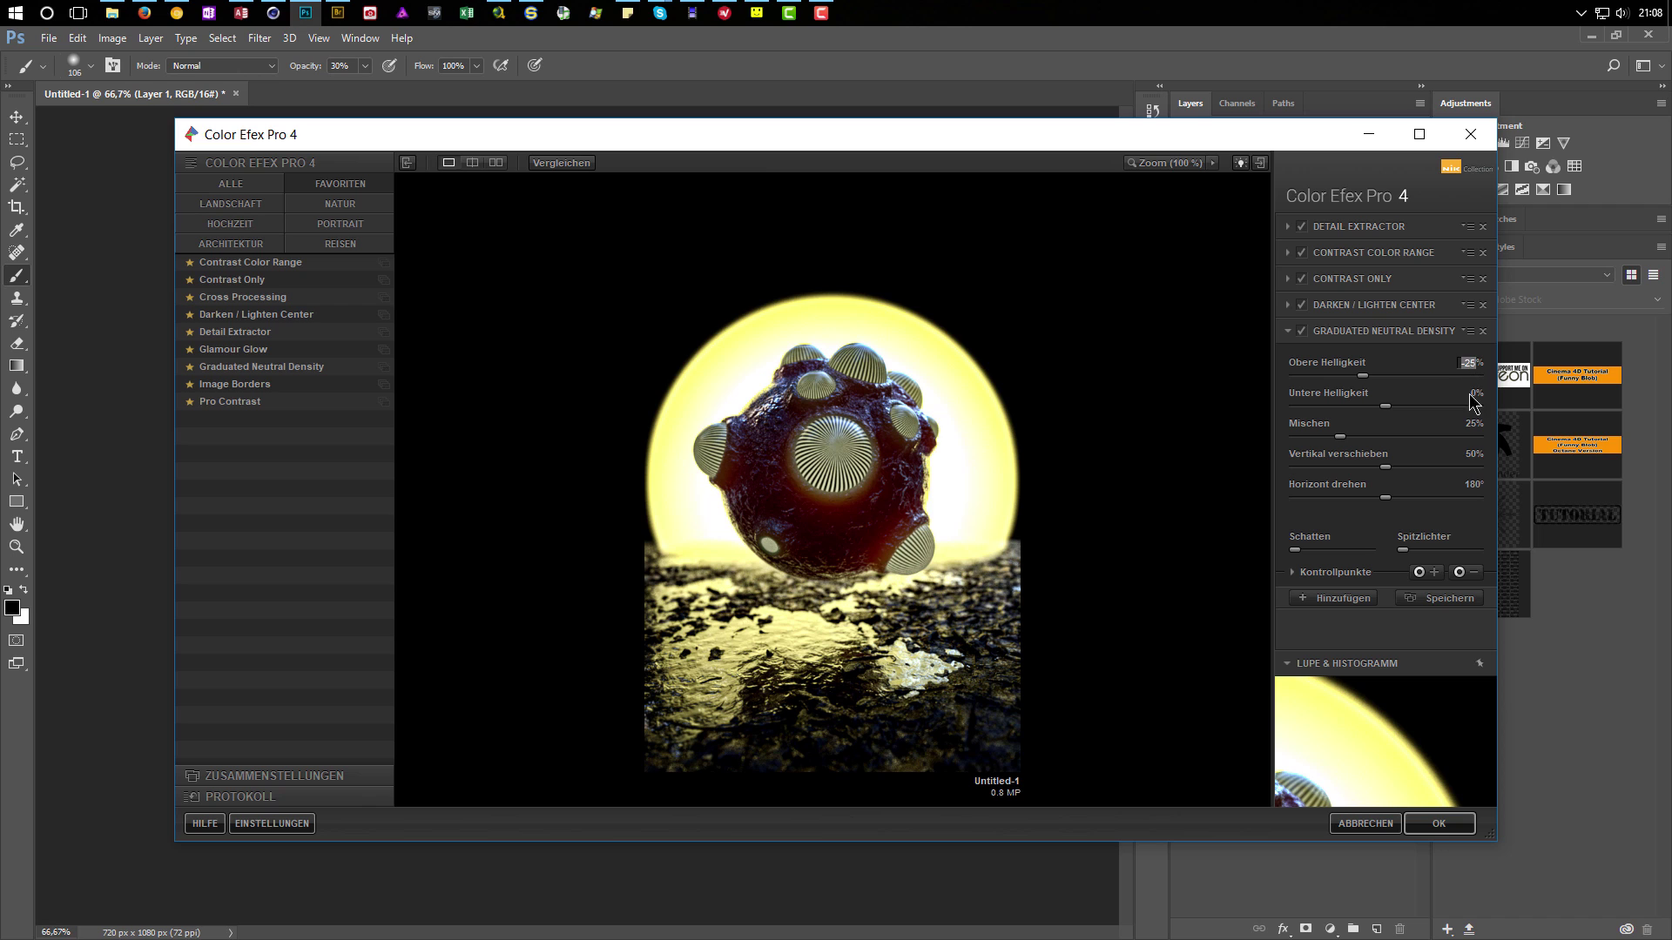
{"action": "type", "text": "-15"}
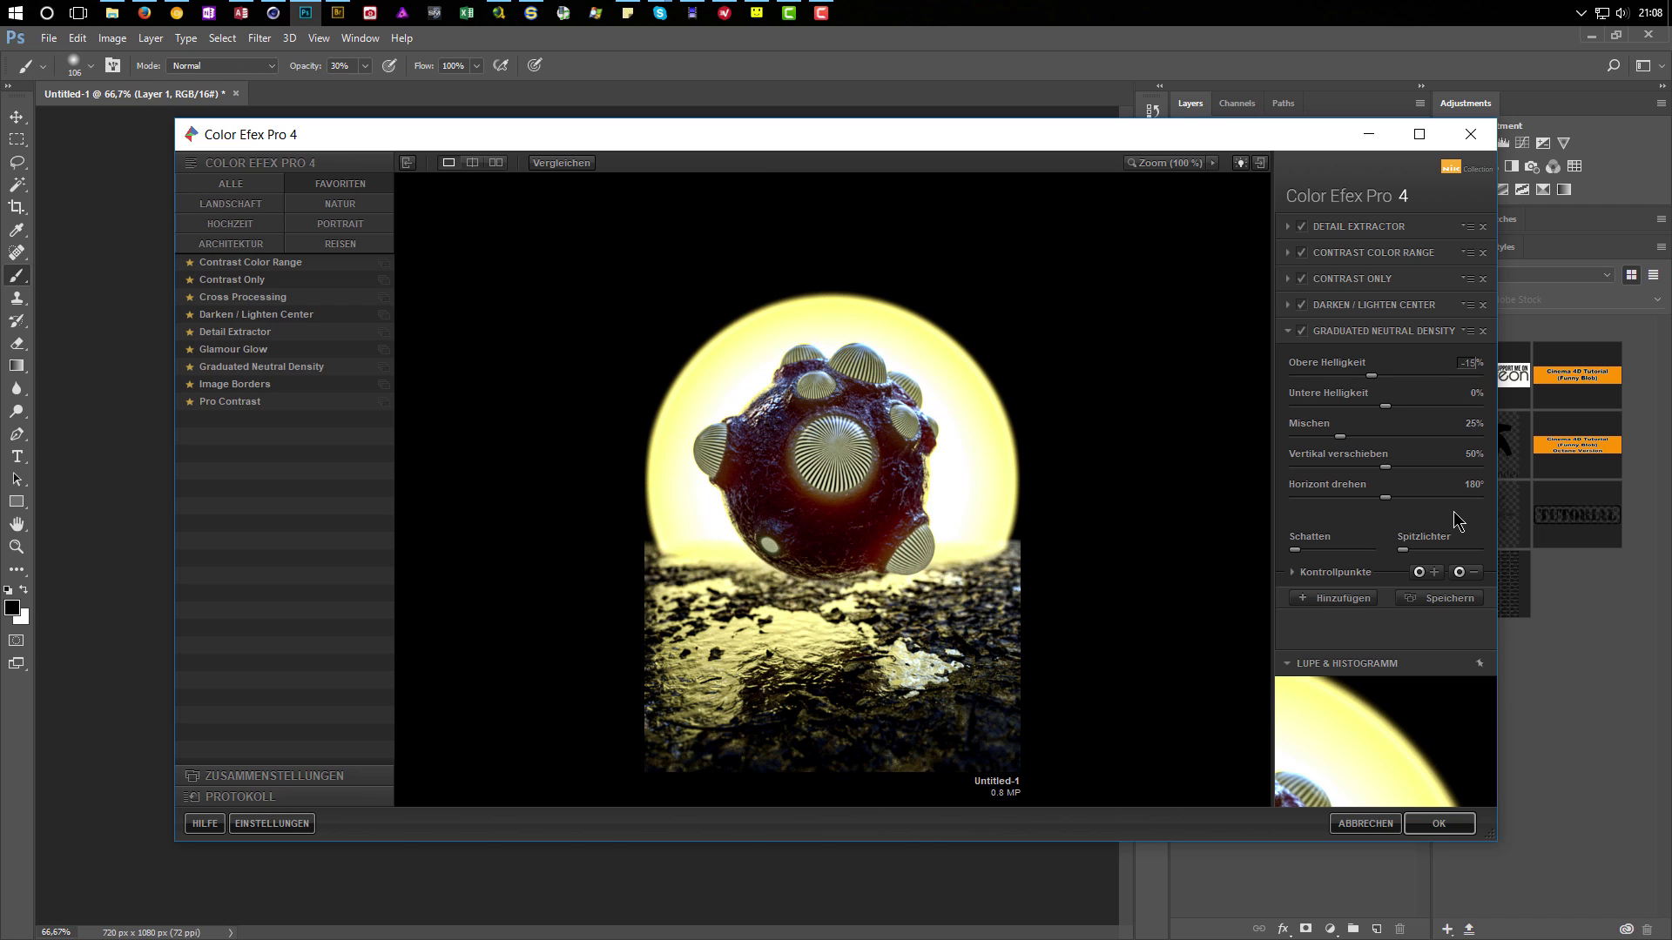
{"action": "left_click", "coordinate": [1301, 331]}
{"action": "left_click", "coordinate": [1302, 331]}
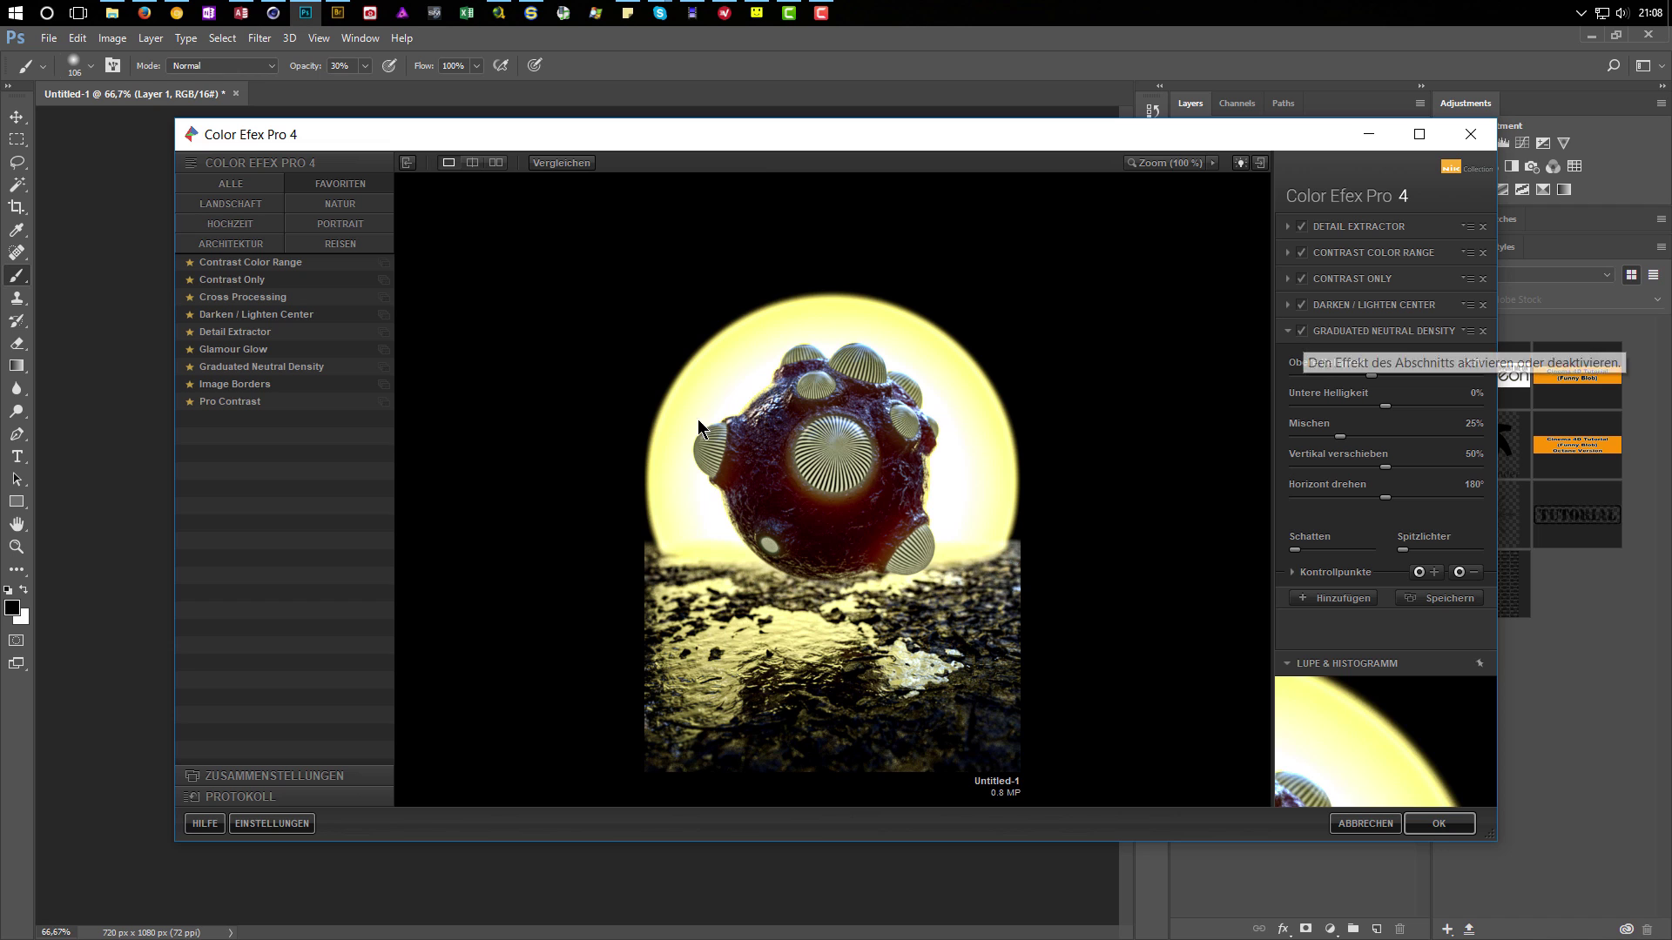
Add the Pro Contrast filter, adjust its colour cast, contrast correction and dynamic contrast, and apply the whole stack to Layer 1.
{"action": "left_click", "coordinate": [1347, 605]}
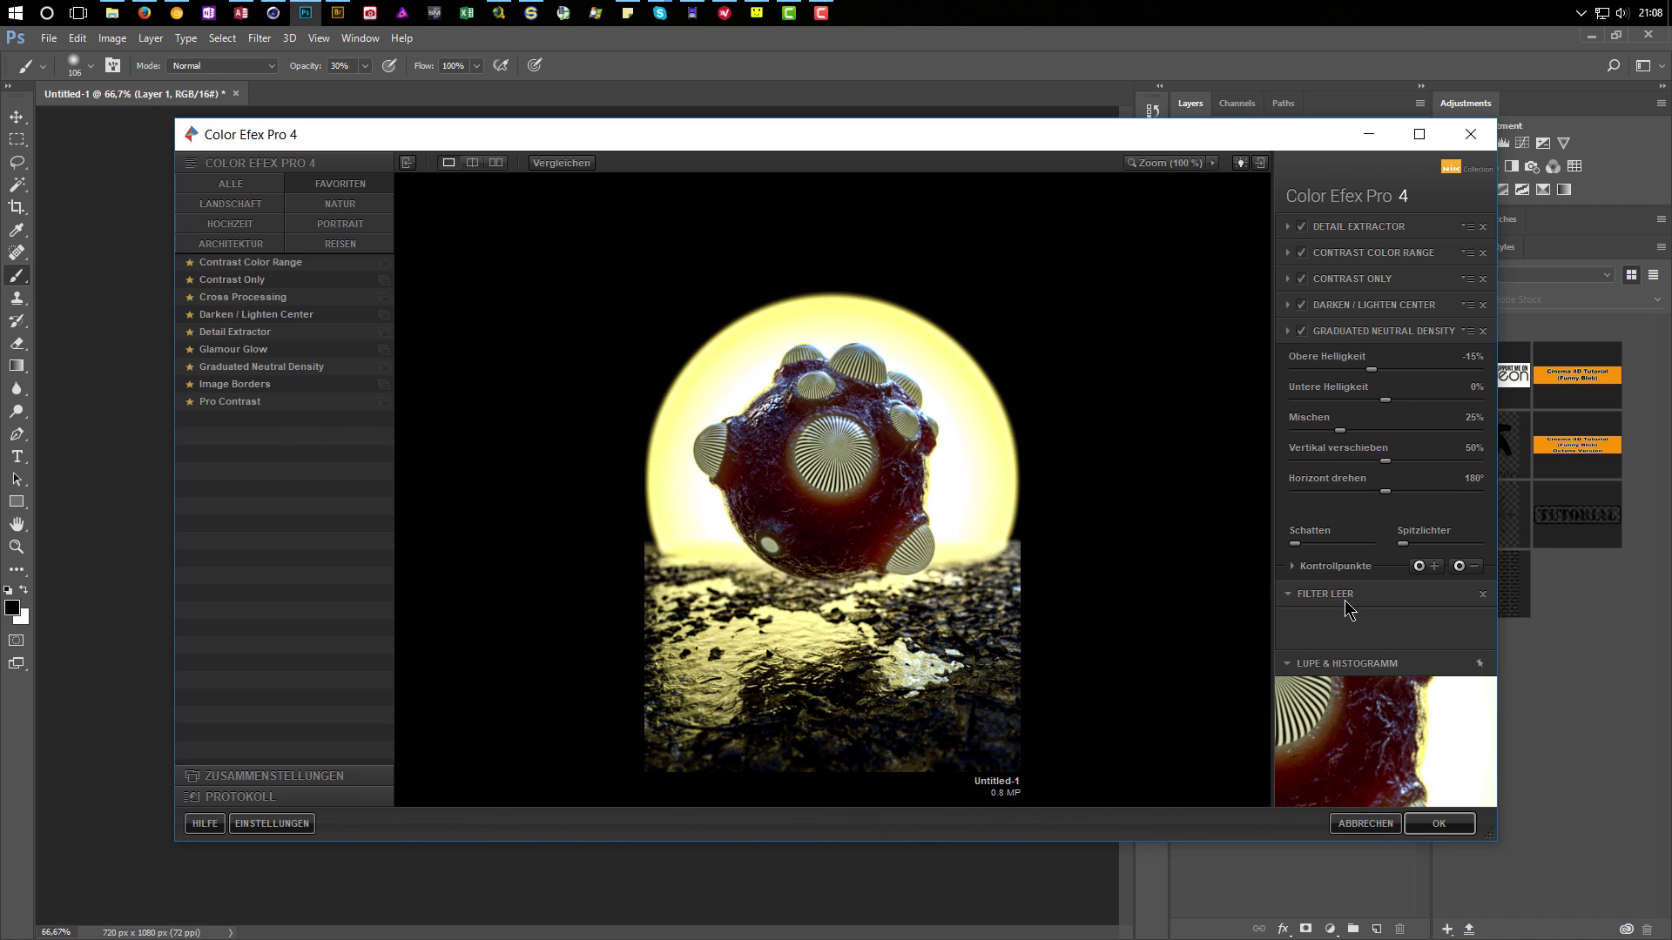
{"action": "left_click", "coordinate": [231, 402]}
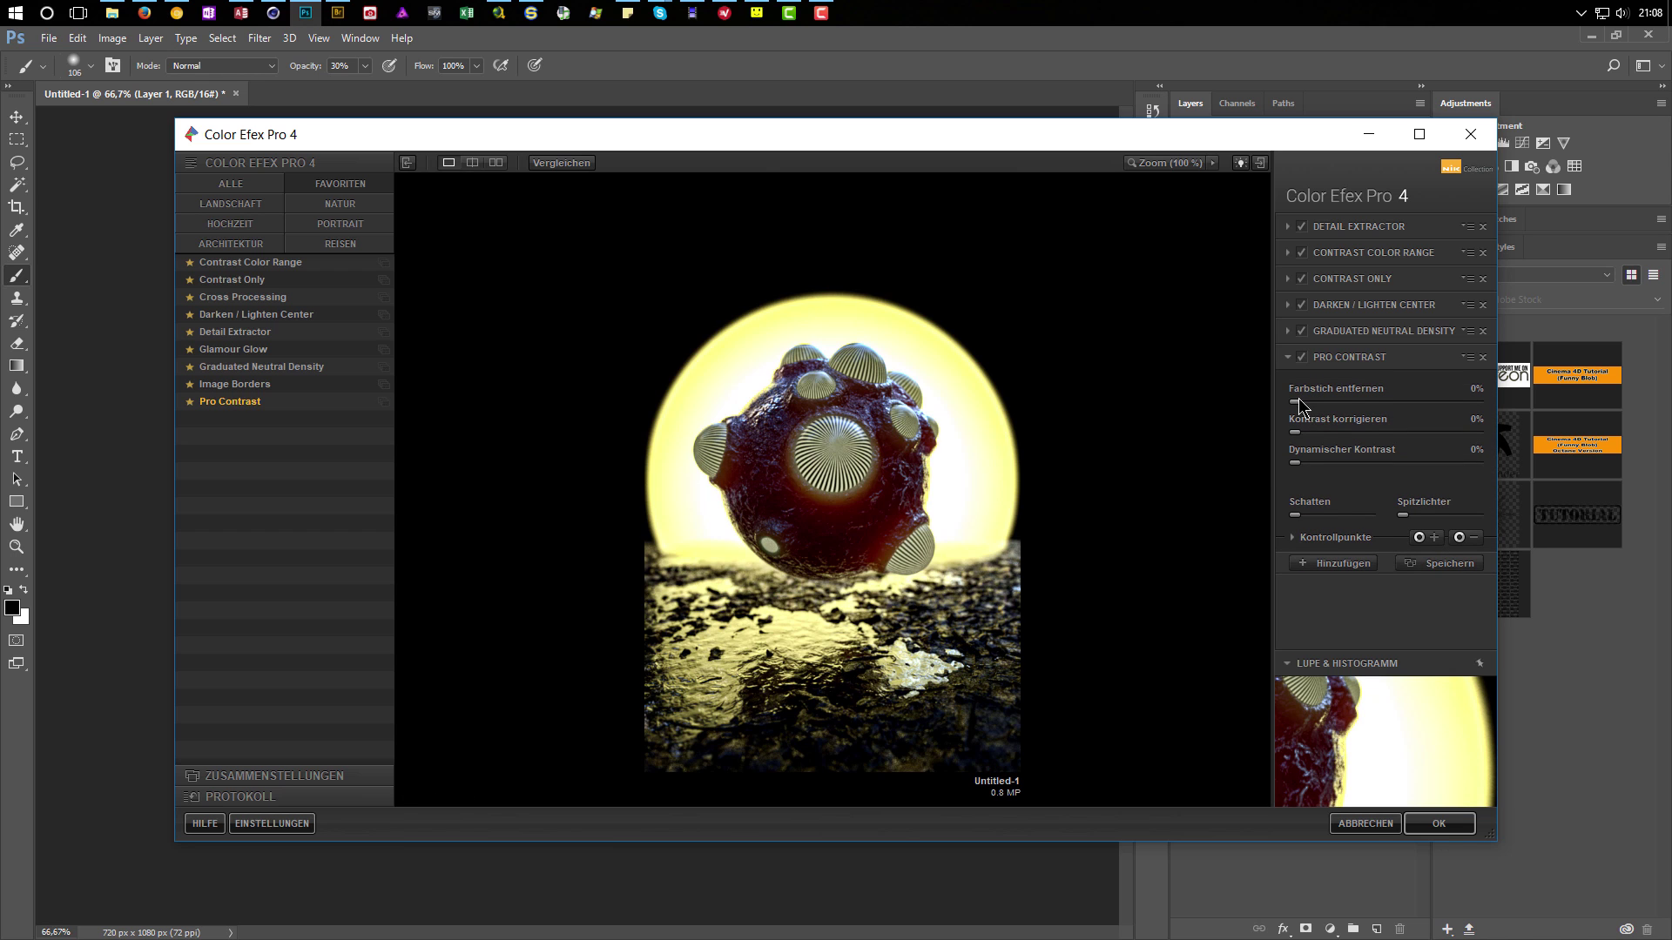
{"action": "left_click_drag", "start_coordinate": [1454, 404], "coordinate": [1367, 404]}
{"action": "left_click_drag", "start_coordinate": [1295, 433], "coordinate": [1243, 481]}
{"action": "mouse_move", "coordinate": [1287, 465]}
{"action": "left_mouse_down"}
{"action": "mouse_move", "coordinate": [1336, 466]}
{"action": "mouse_move", "coordinate": [1307, 461]}
{"action": "left_mouse_up"}
{"action": "left_click", "coordinate": [1432, 824]}
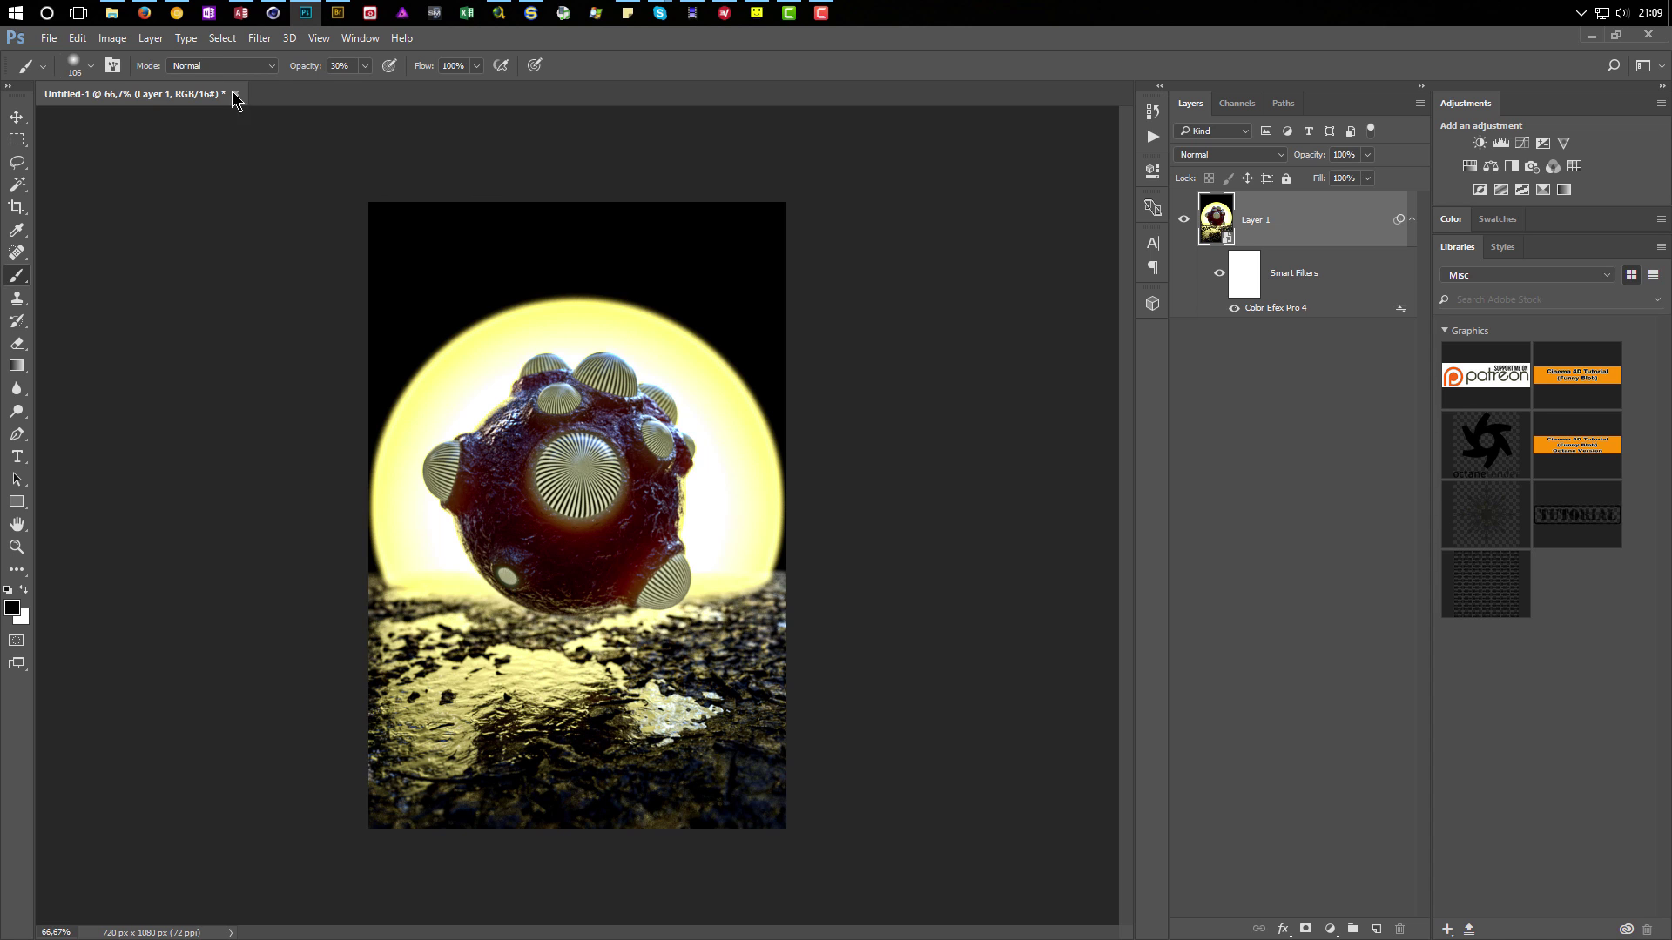
Switch to Firefox, search Google Images for "starfield" and limit the results to the size Groß.
{"action": "left_click", "coordinate": [148, 15]}
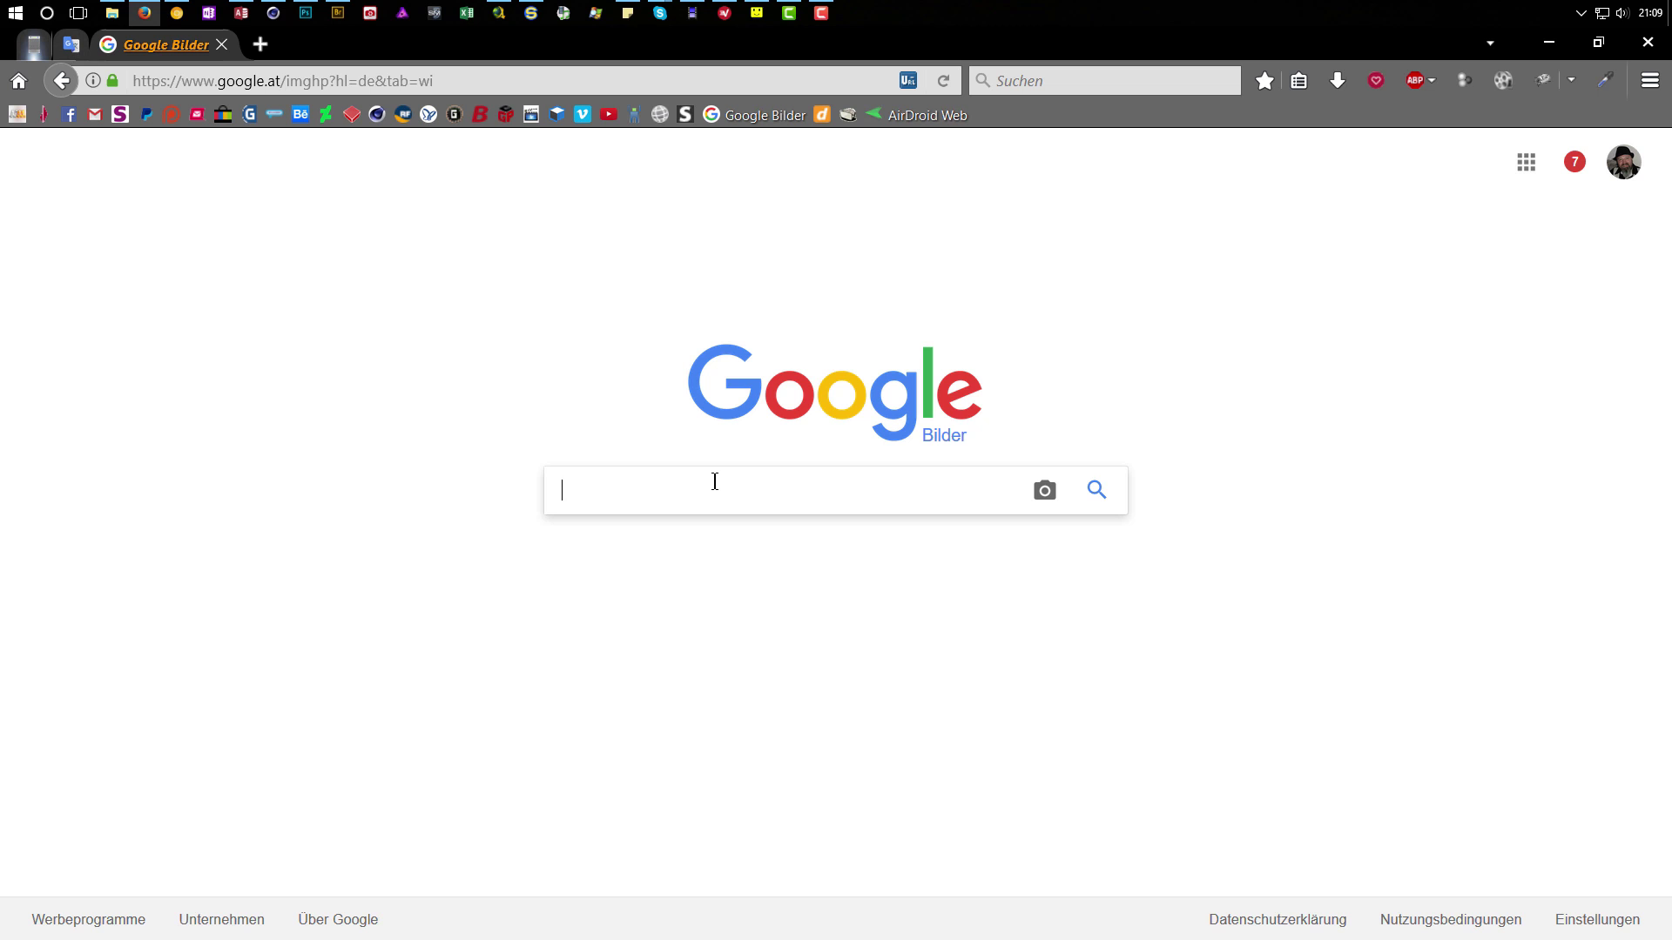
{"action": "type", "text": "starfield"}
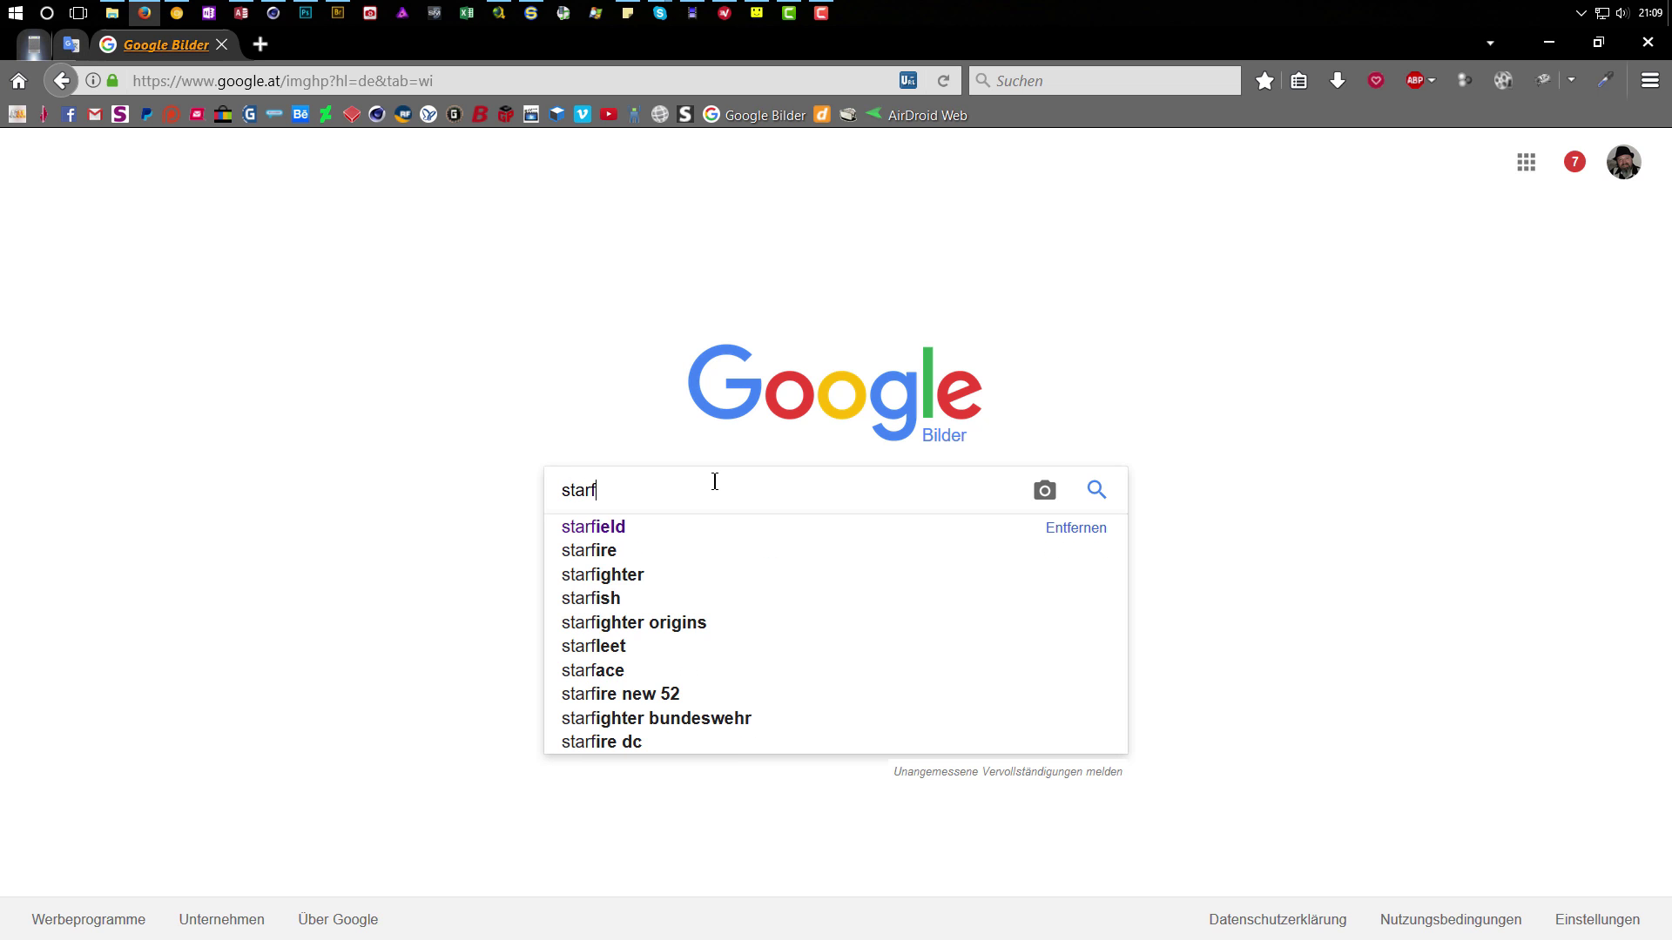
{"action": "key", "text": "Return"}
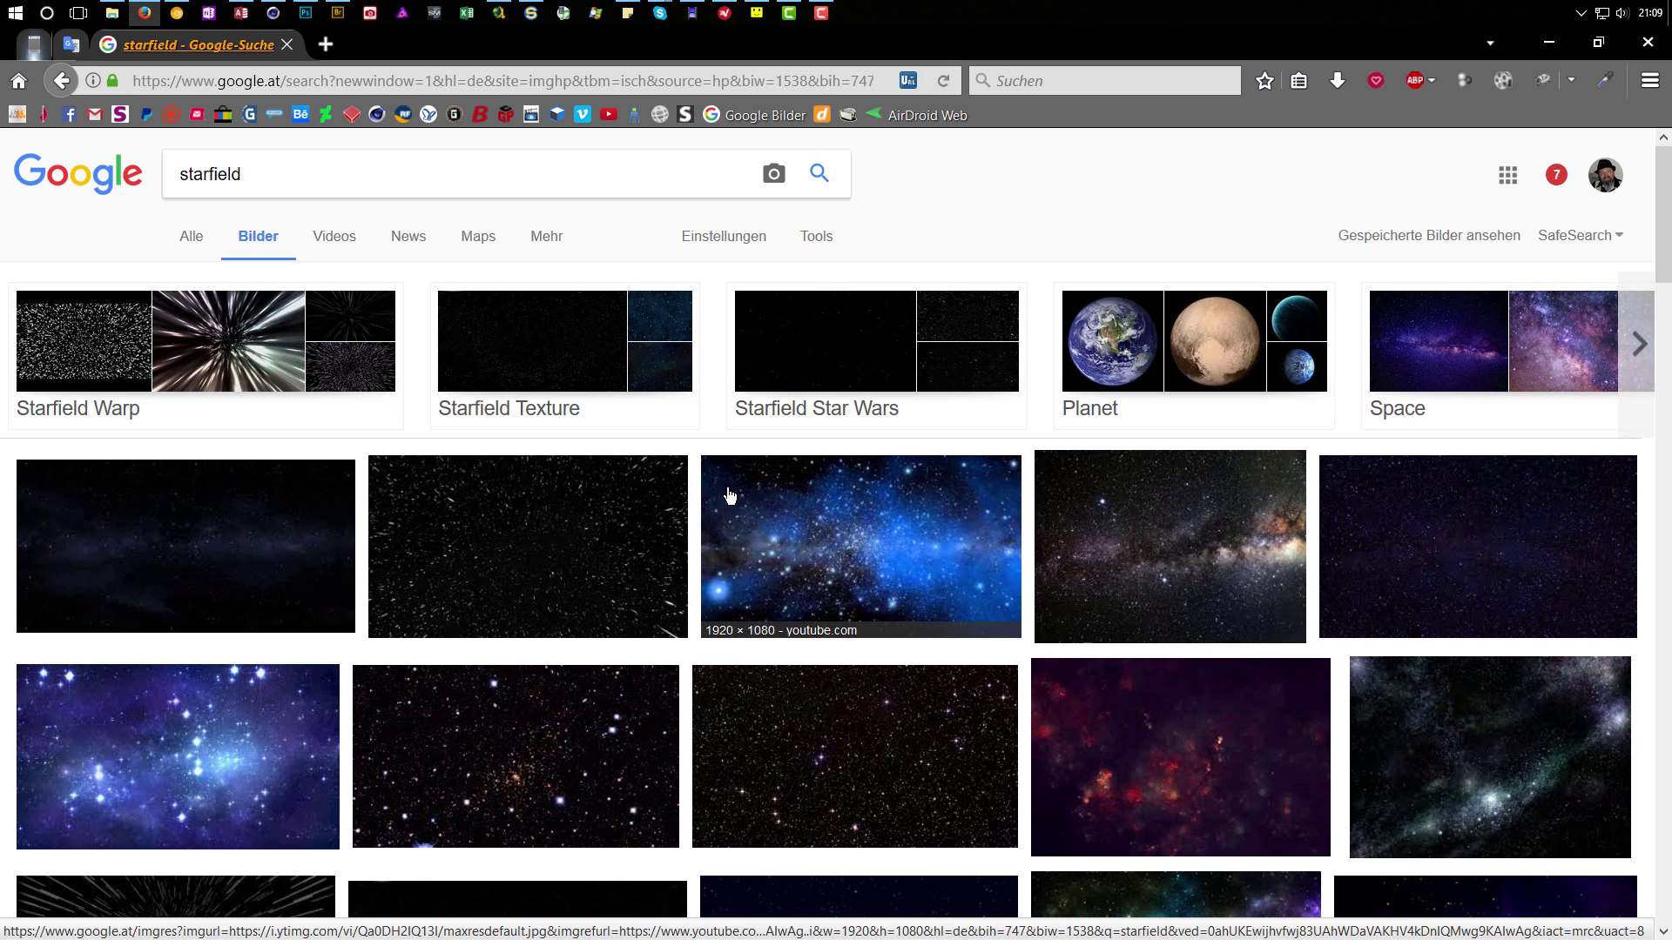
{"action": "left_click", "coordinate": [815, 237]}
{"action": "left_click", "coordinate": [223, 281]}
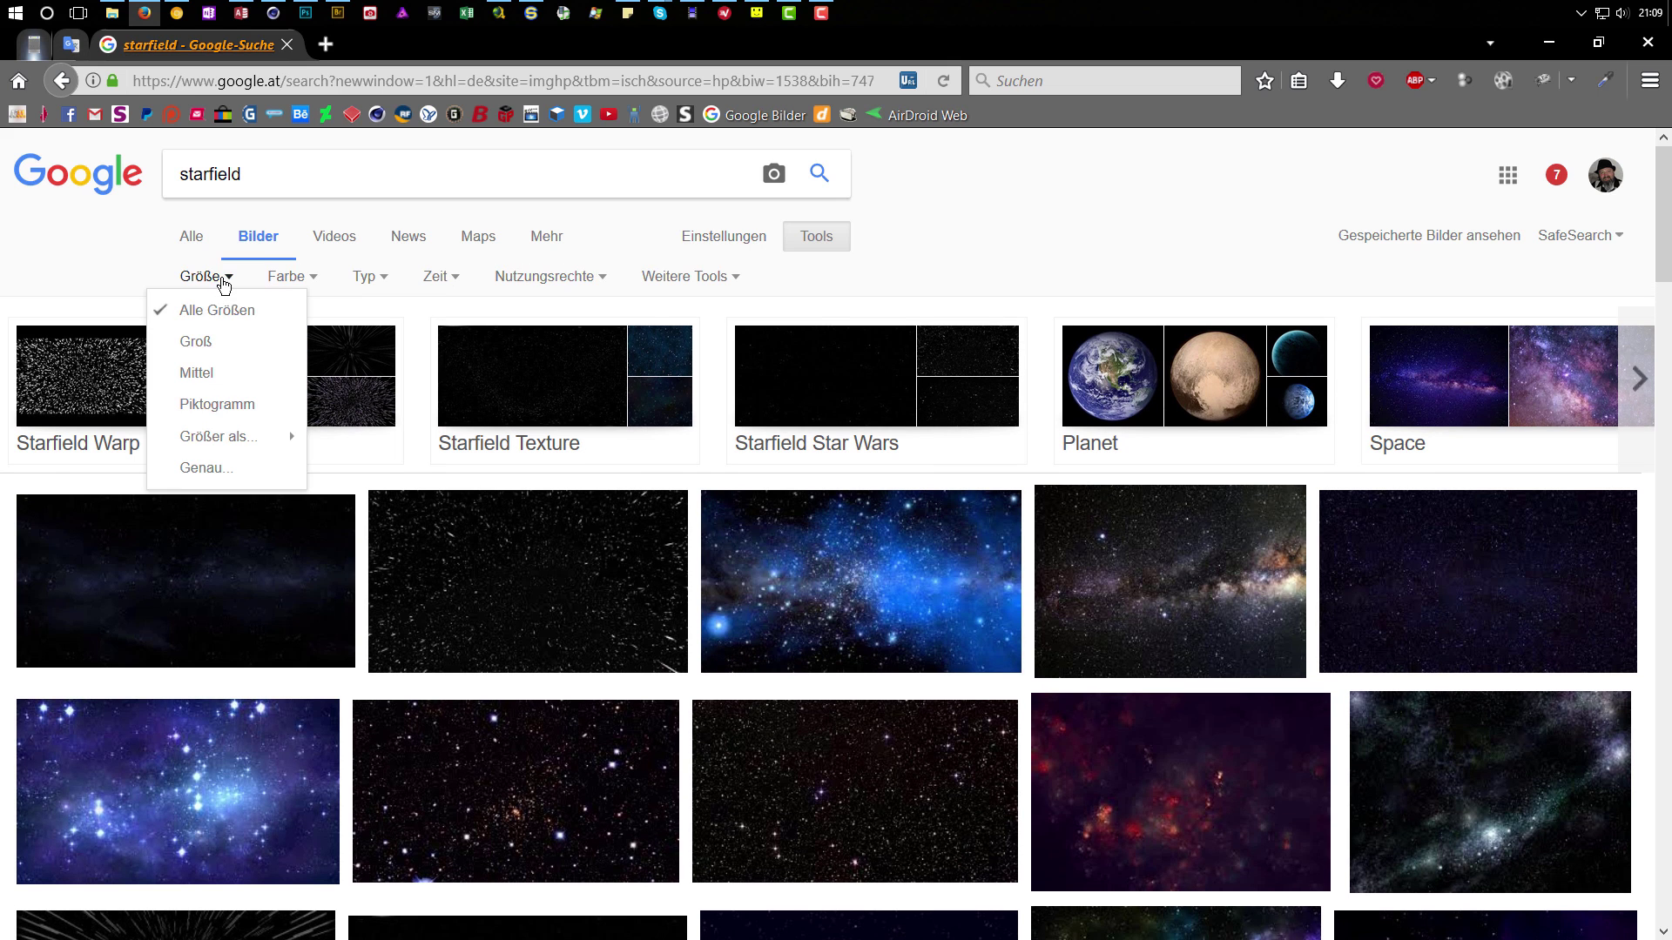
{"action": "left_click", "coordinate": [191, 342]}
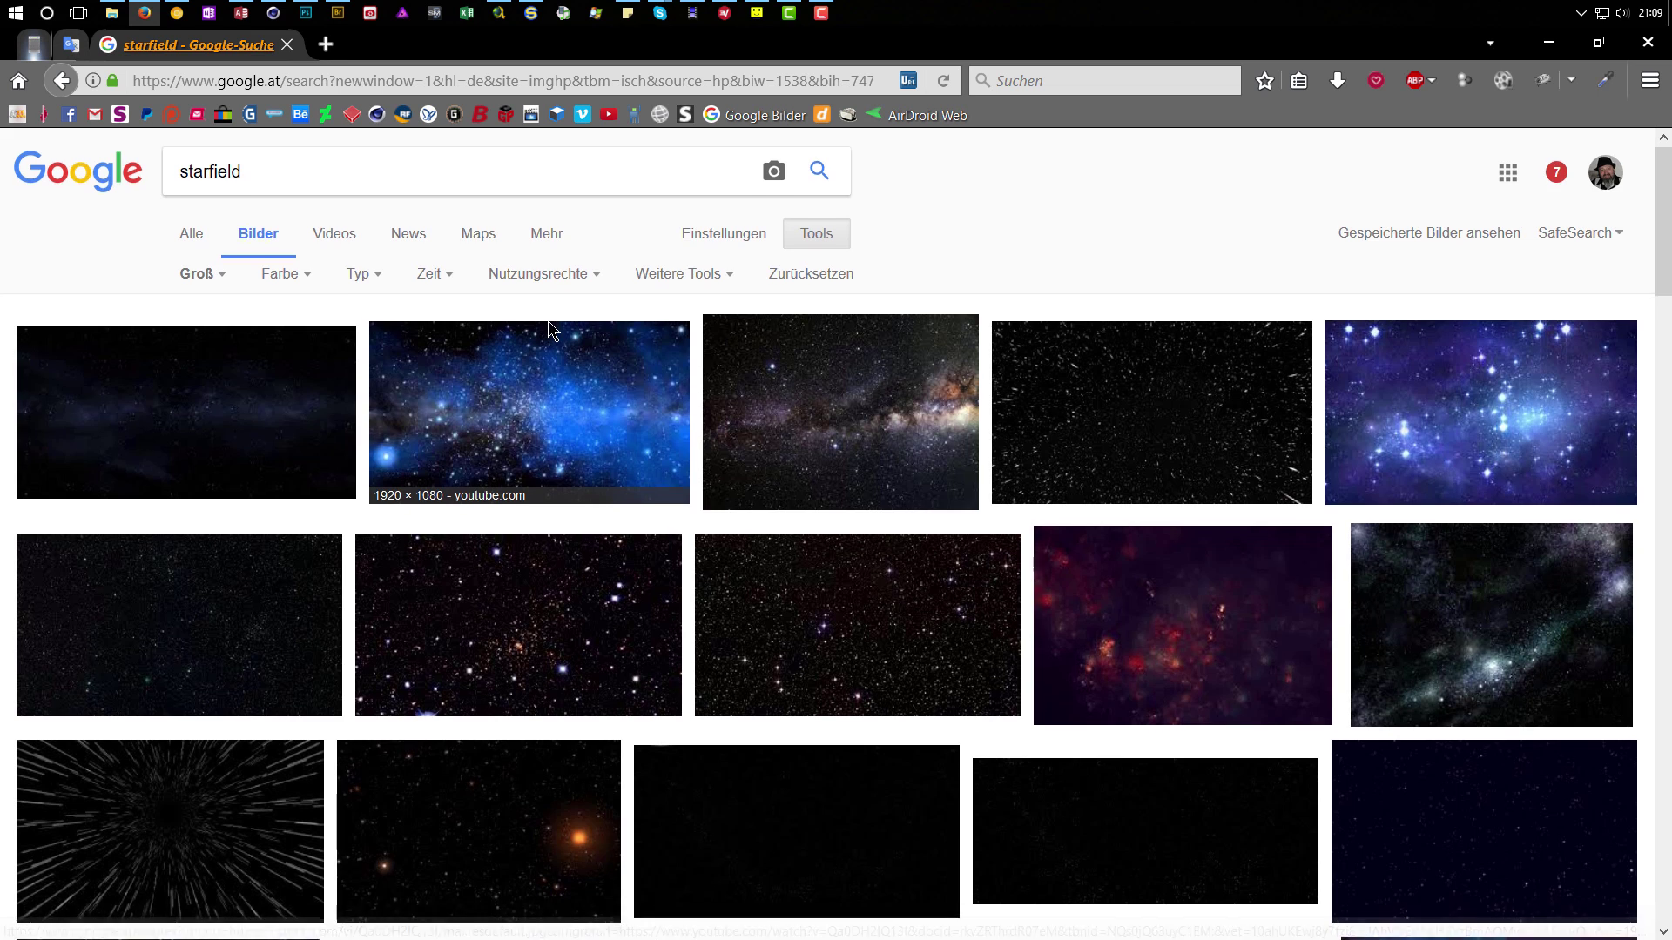
Open the full-size 3564 × 2005 star-field-3 image from universe-beauty.com and bring it into Photoshop as a separate document.
{"action": "scroll", "coordinate": [550, 328], "scroll_direction": "down", "scroll_amount": 3}
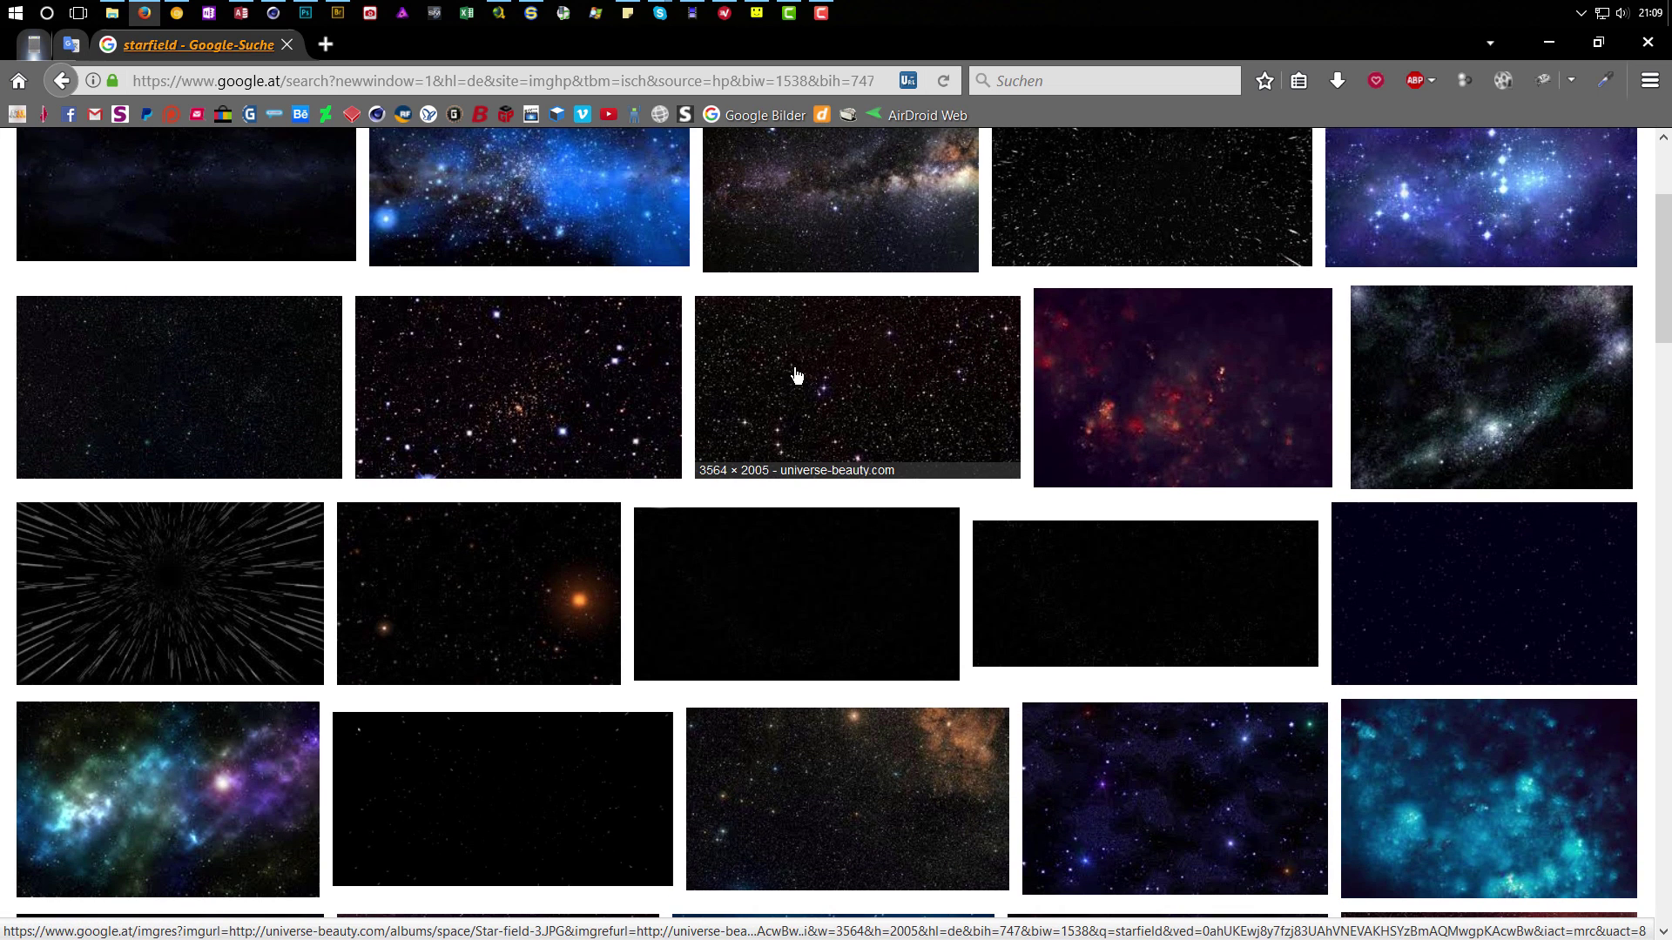
{"action": "left_click", "coordinate": [796, 376]}
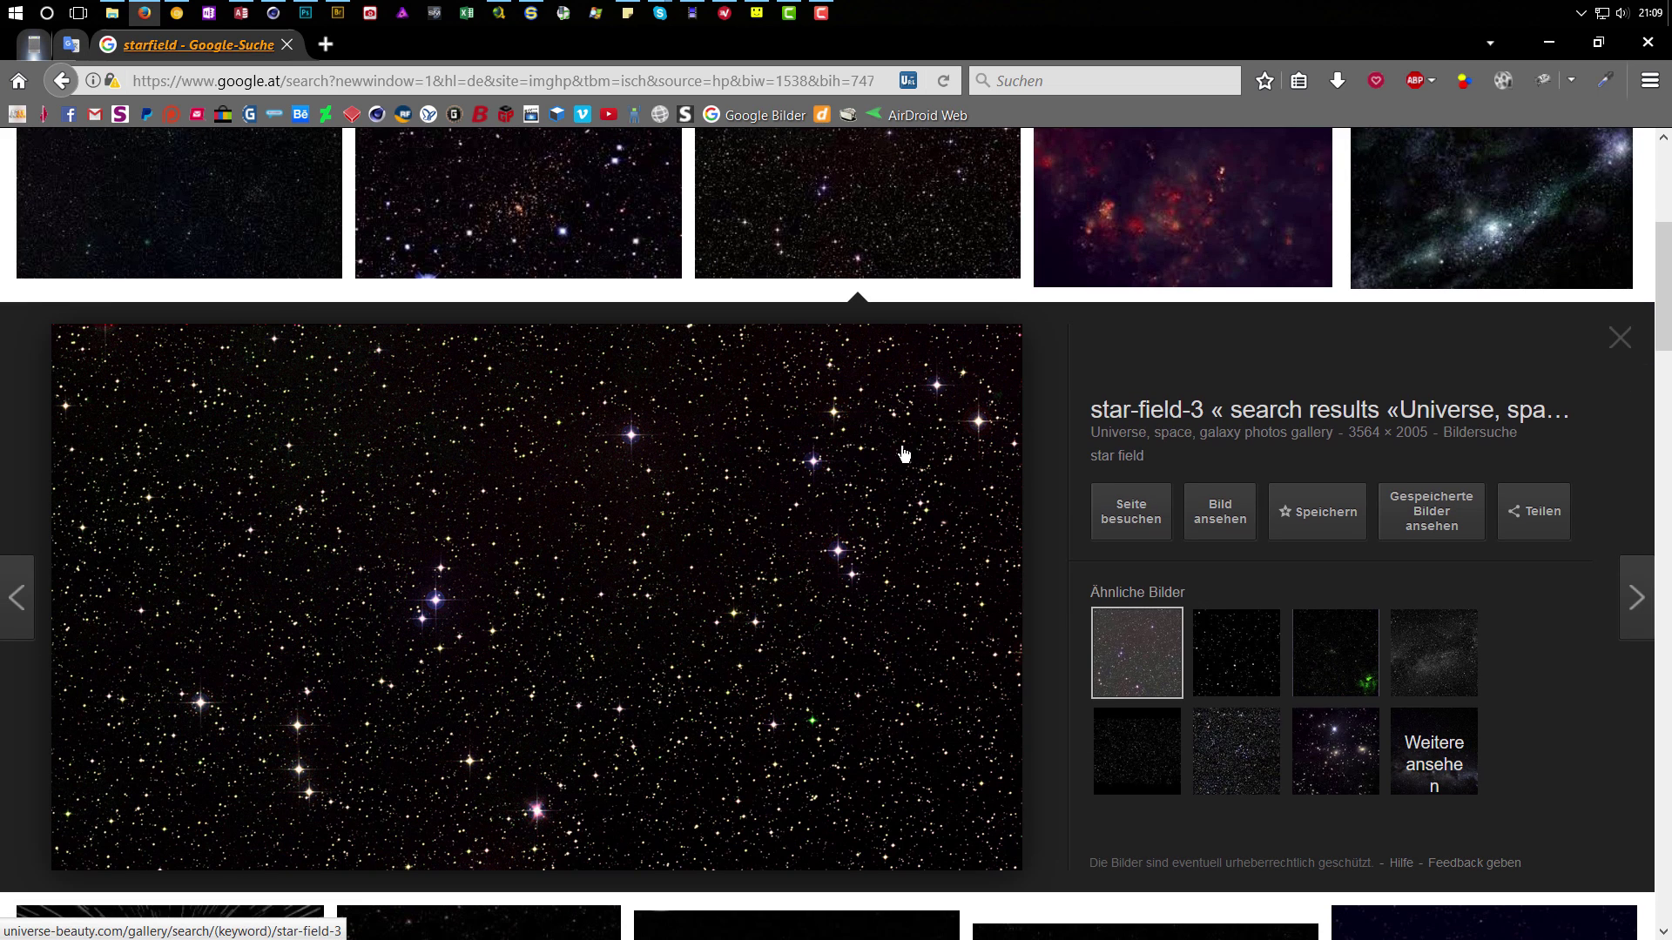
{"action": "left_click", "coordinate": [1221, 516]}
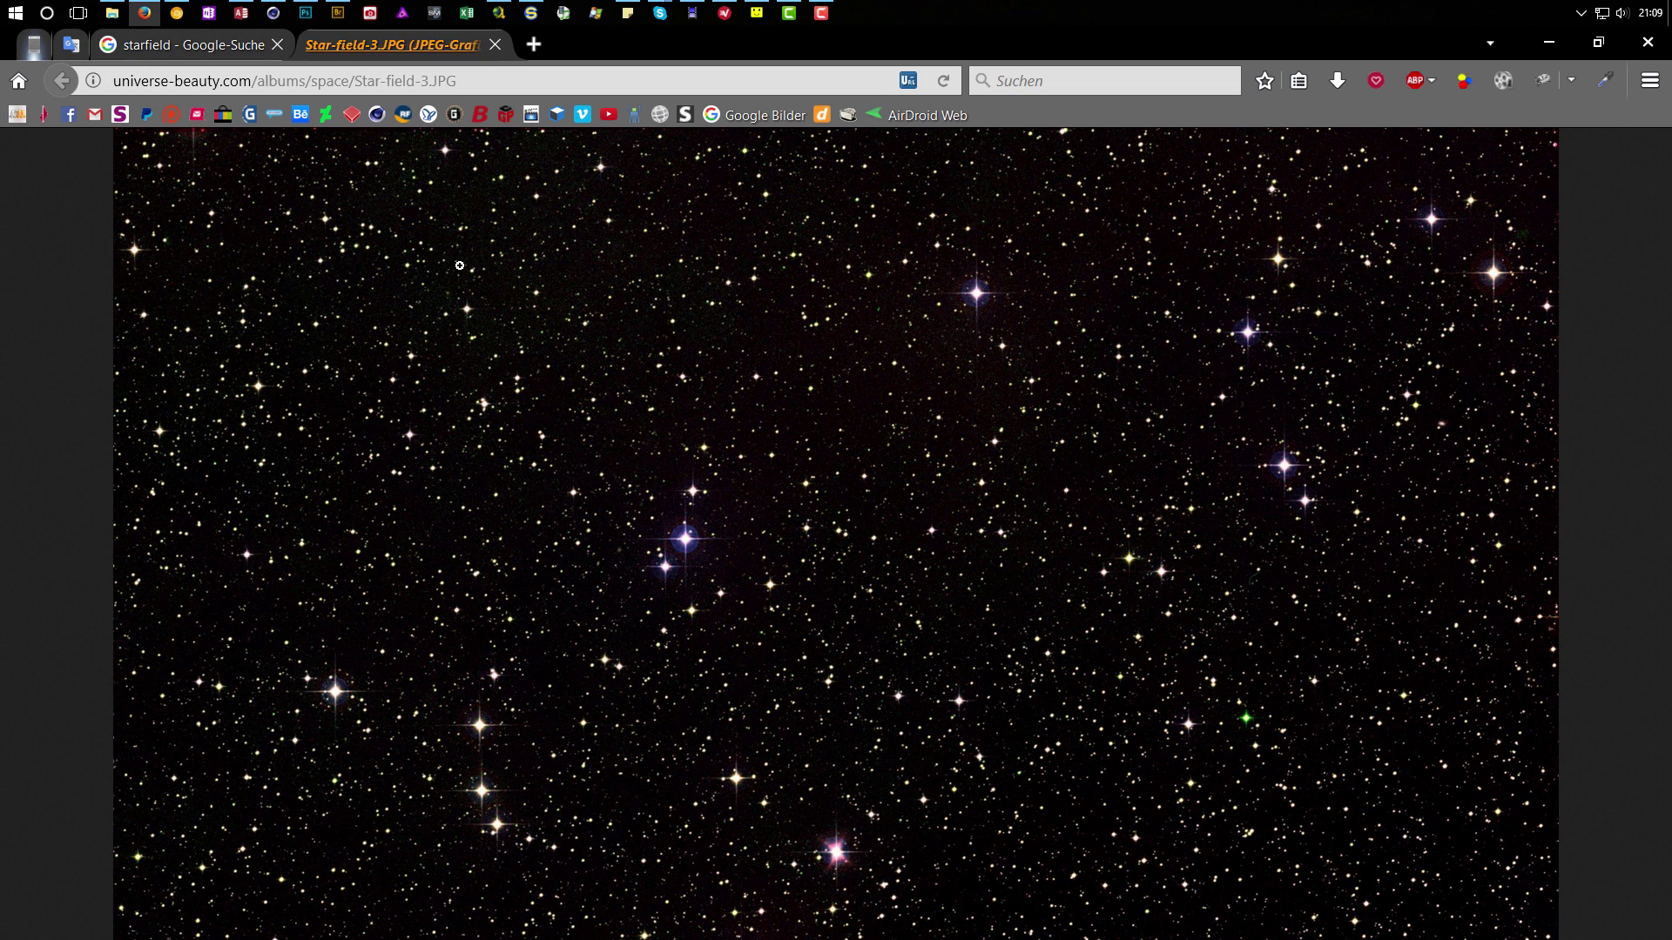
{"action": "left_click", "coordinate": [306, 12]}
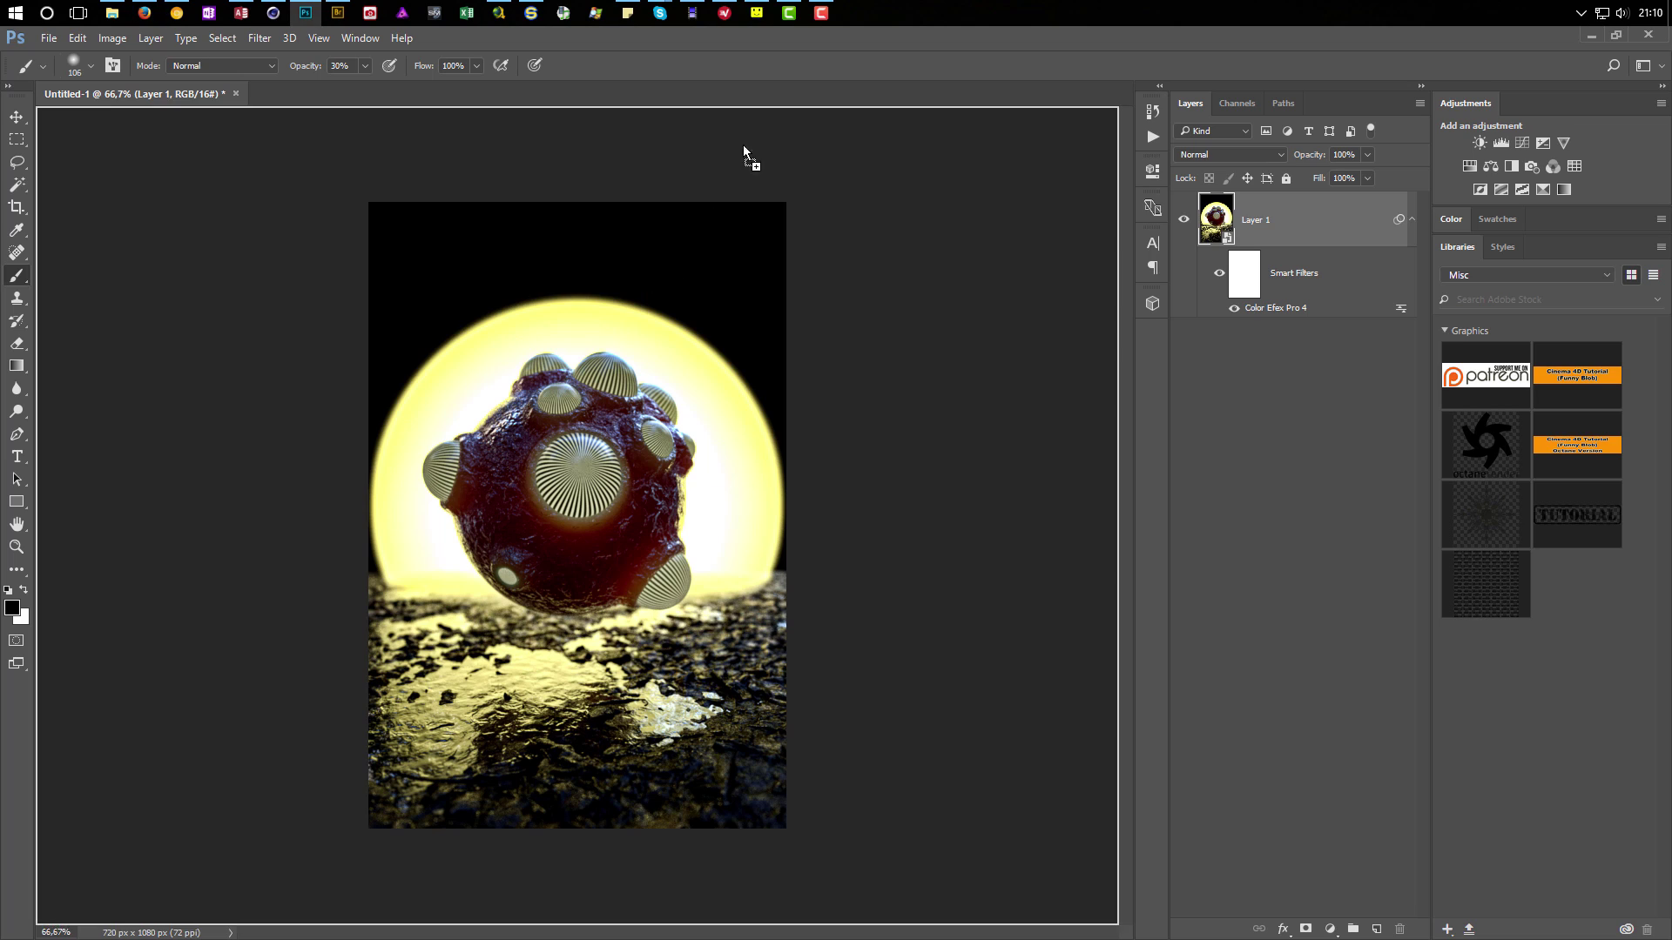
{"action": "left_click_drag", "start_coordinate": [746, 157], "coordinate": [764, 92]}
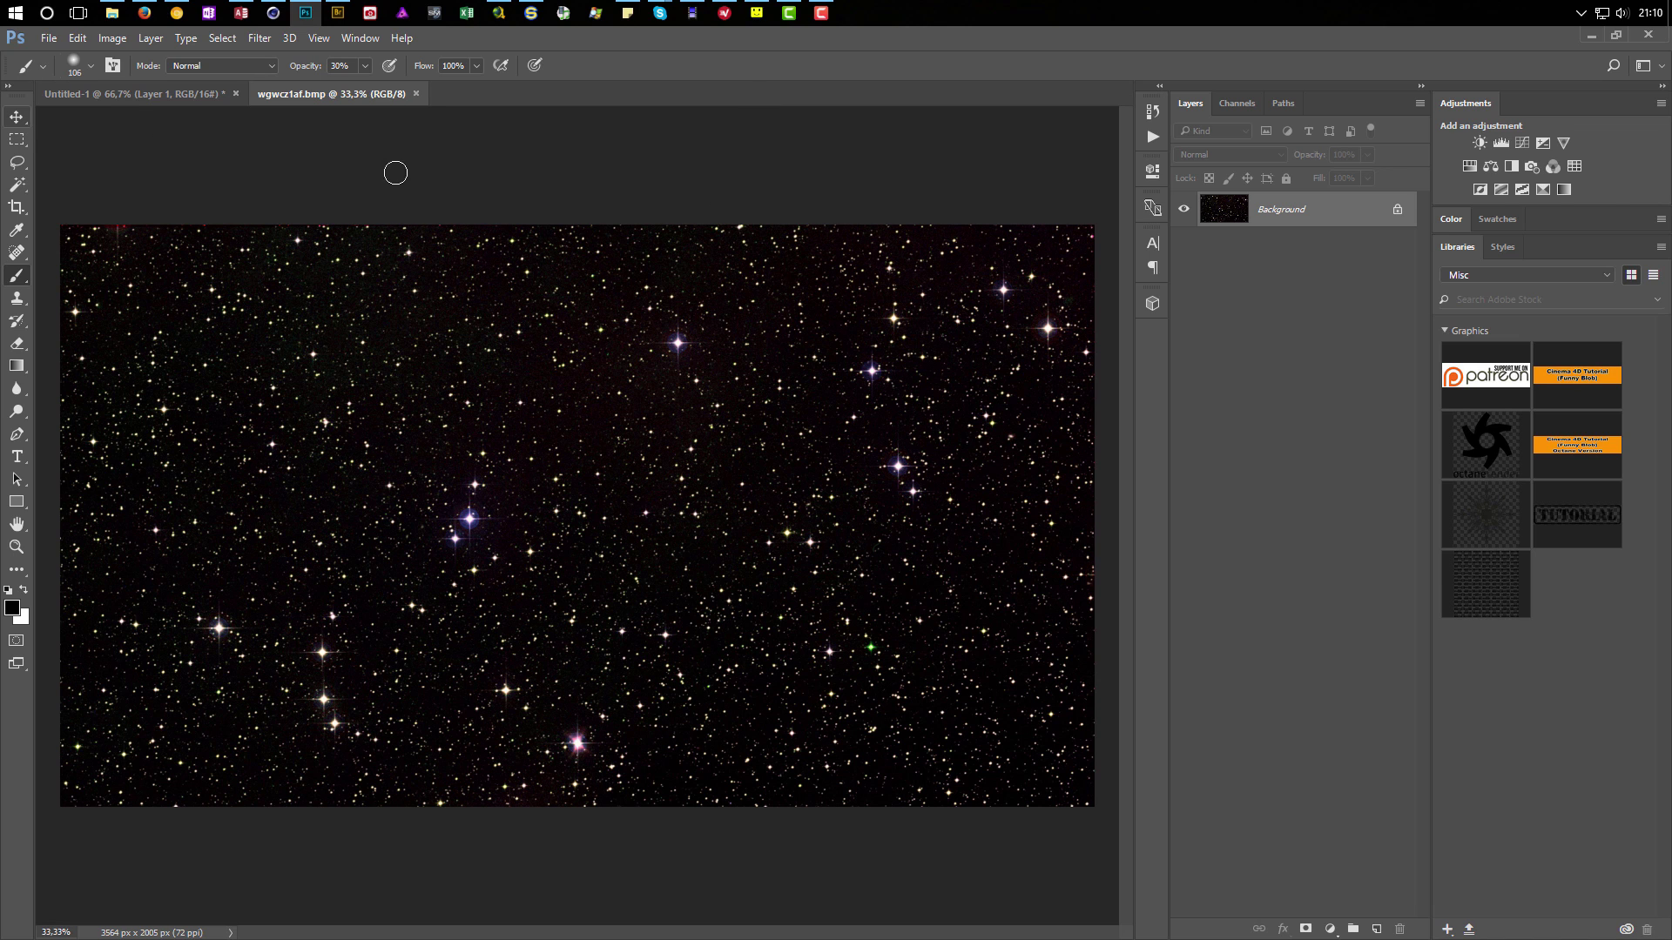
Unlock the starfield's Background layer and copy it into the Untitled-1 document above Layer 1 with the Move tool.
{"action": "left_click", "coordinate": [1397, 209]}
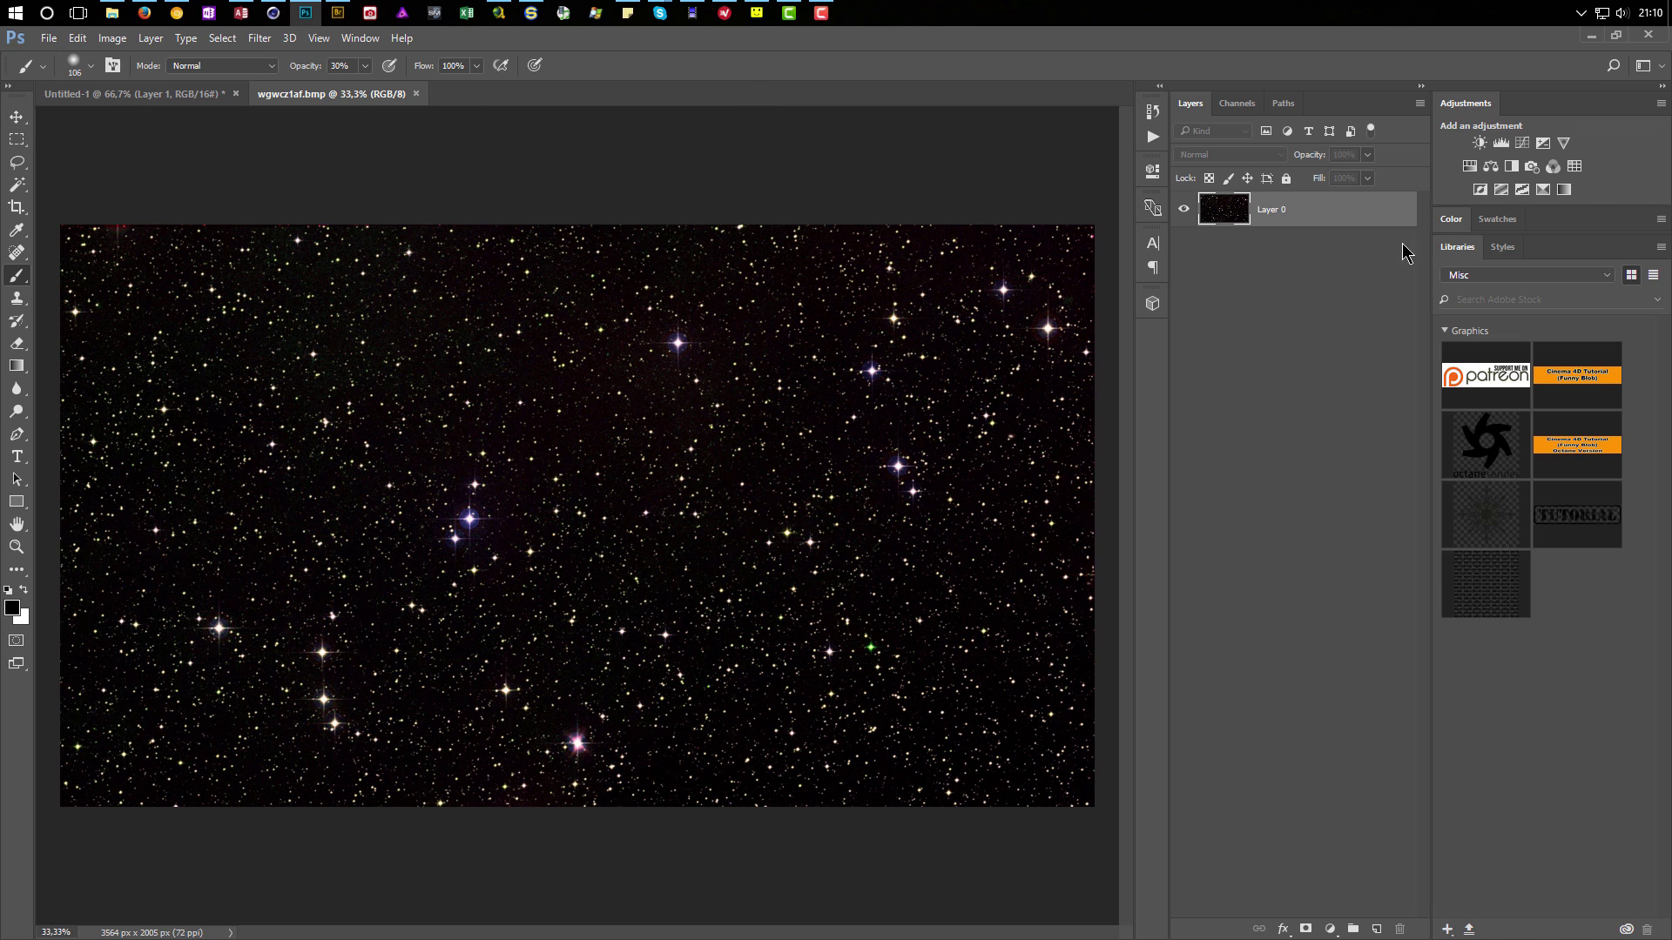
{"action": "left_click", "coordinate": [26, 121]}
{"action": "left_click_drag", "start_coordinate": [275, 312], "coordinate": [564, 355]}
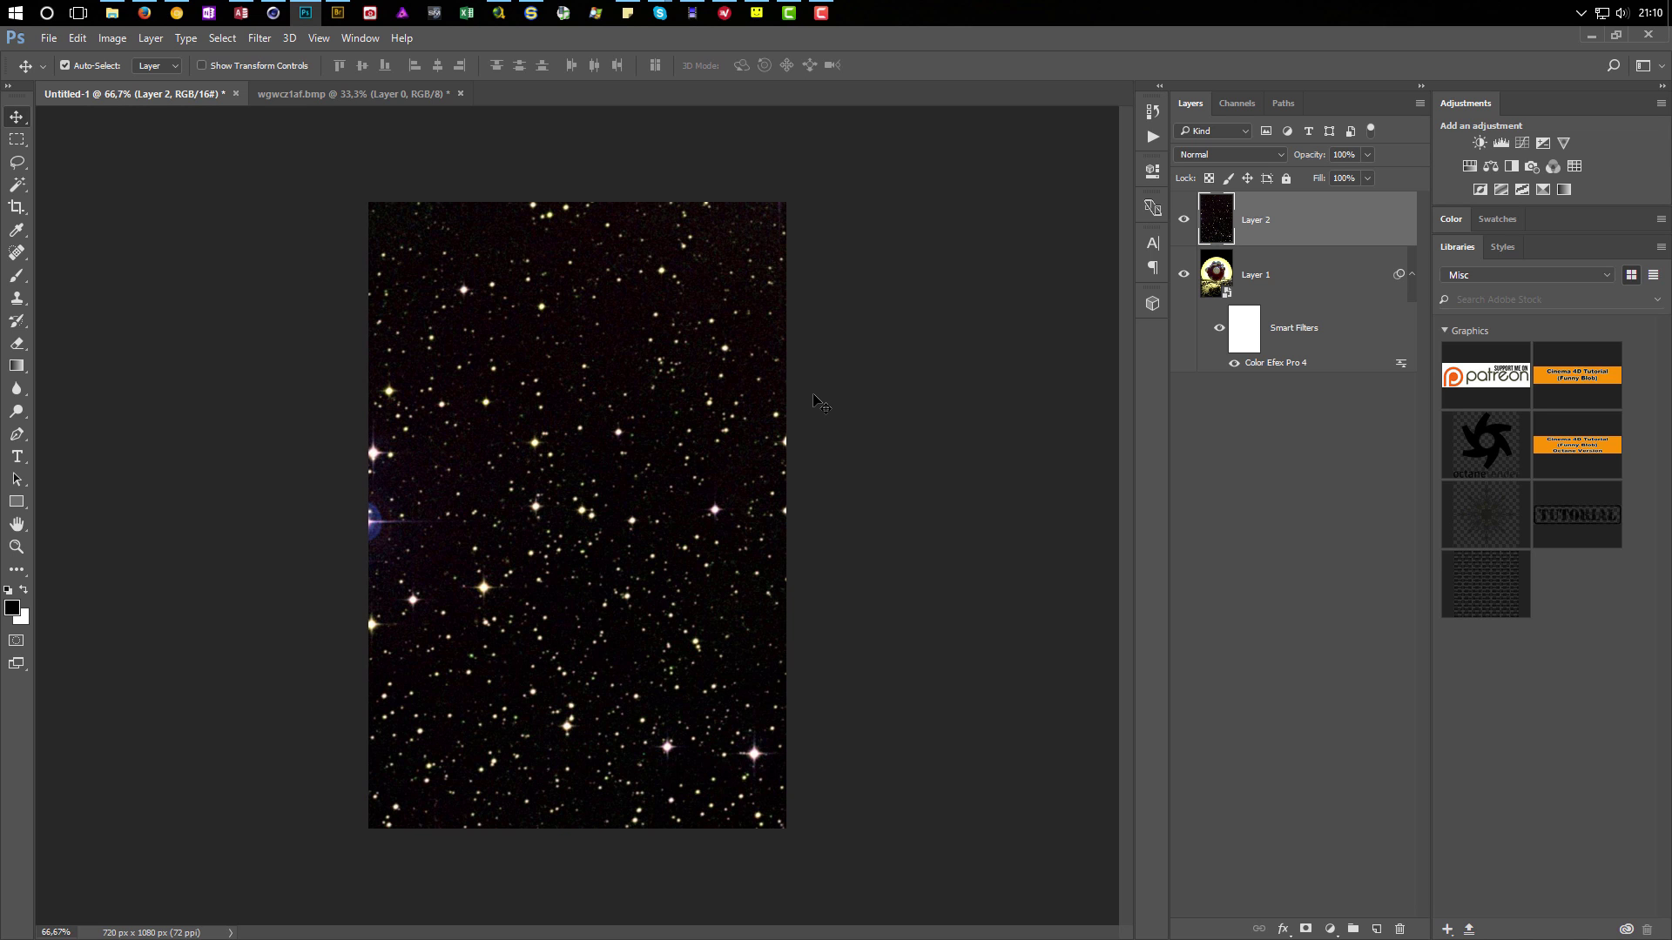
{"action": "key", "text": "ctrl+t"}
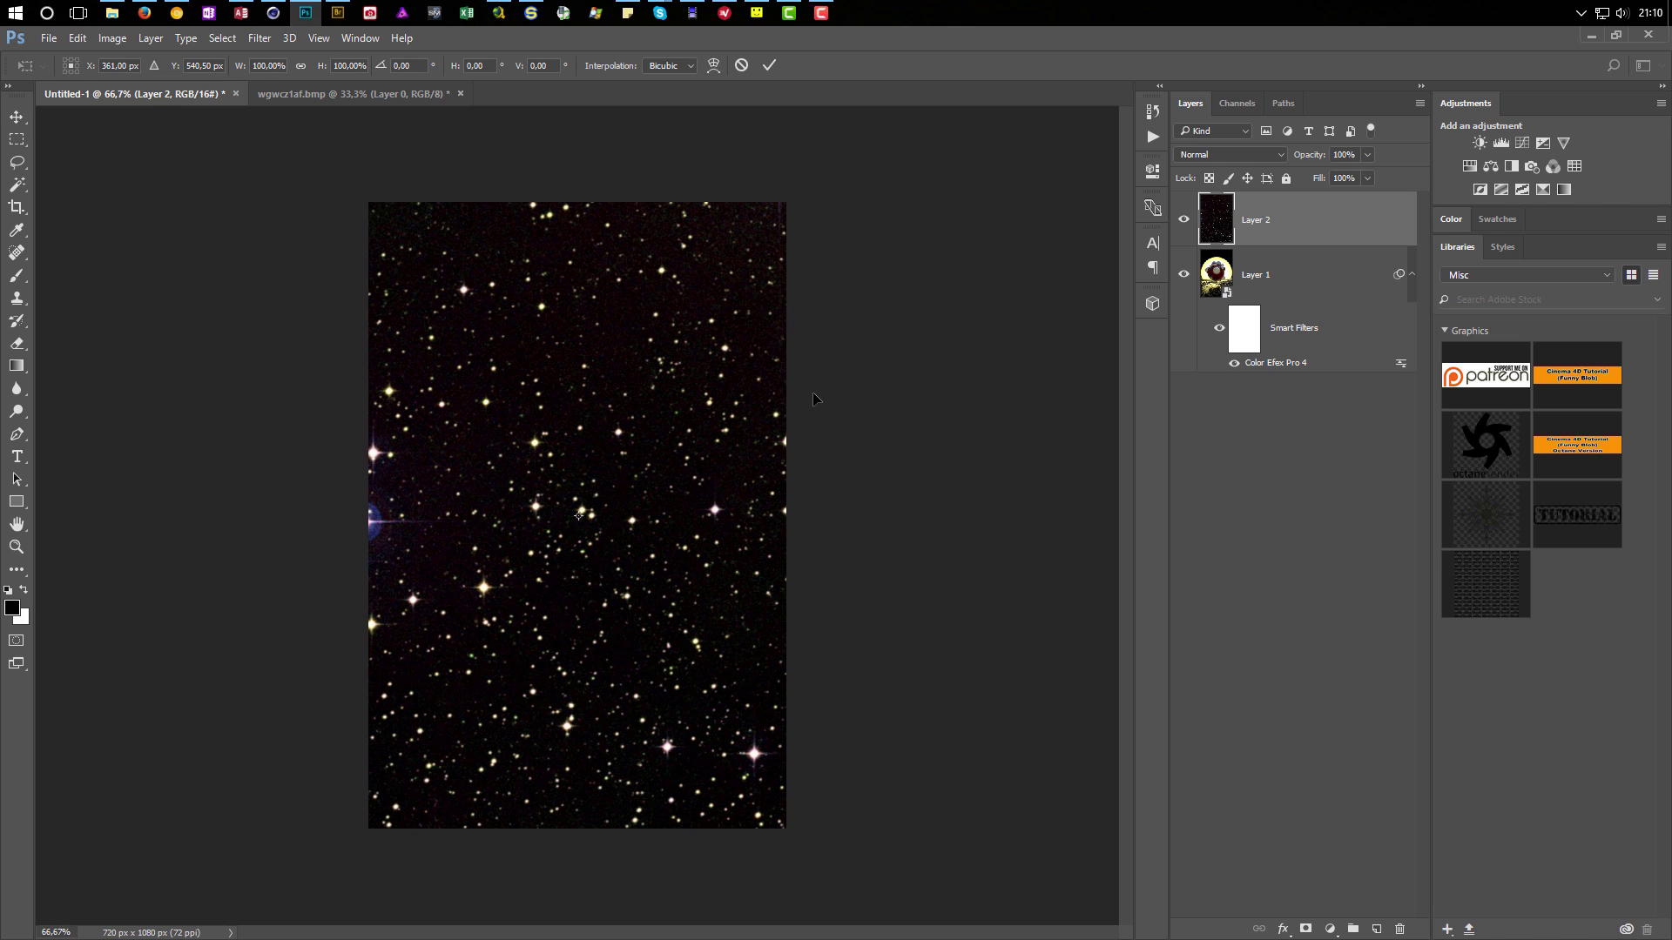
{"action": "scroll", "coordinate": [684, 411], "scroll_direction": "down", "scroll_amount": 3, "text": "alt"}
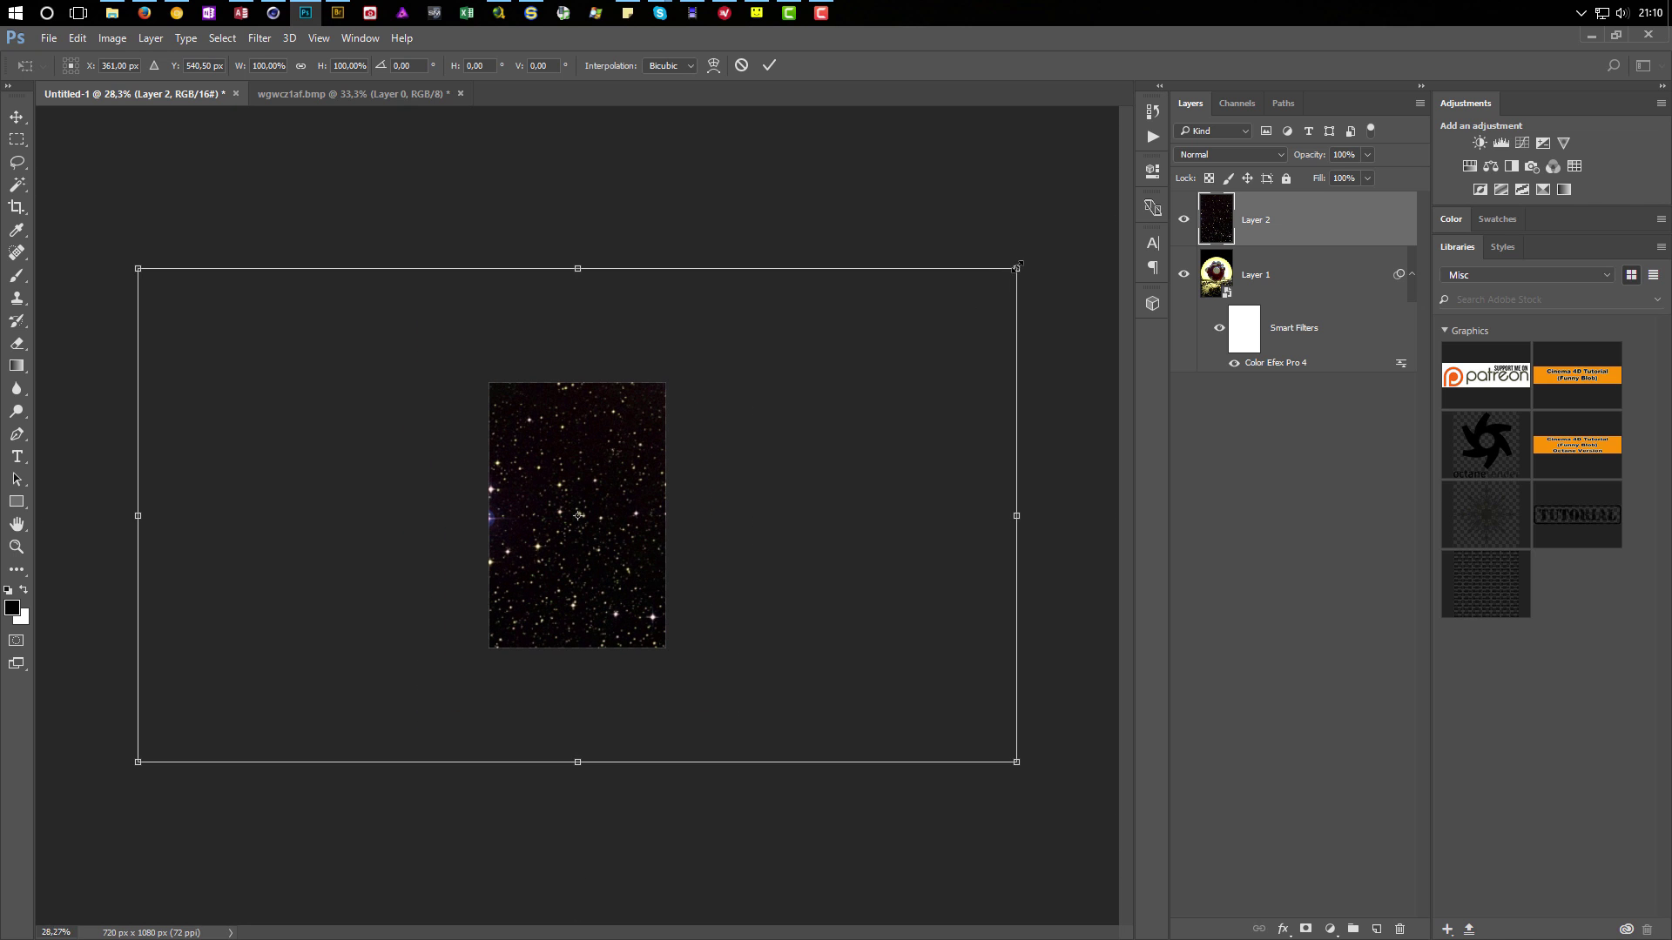
{"action": "left_click_drag", "start_coordinate": [1014, 270], "coordinate": [946, 318]}
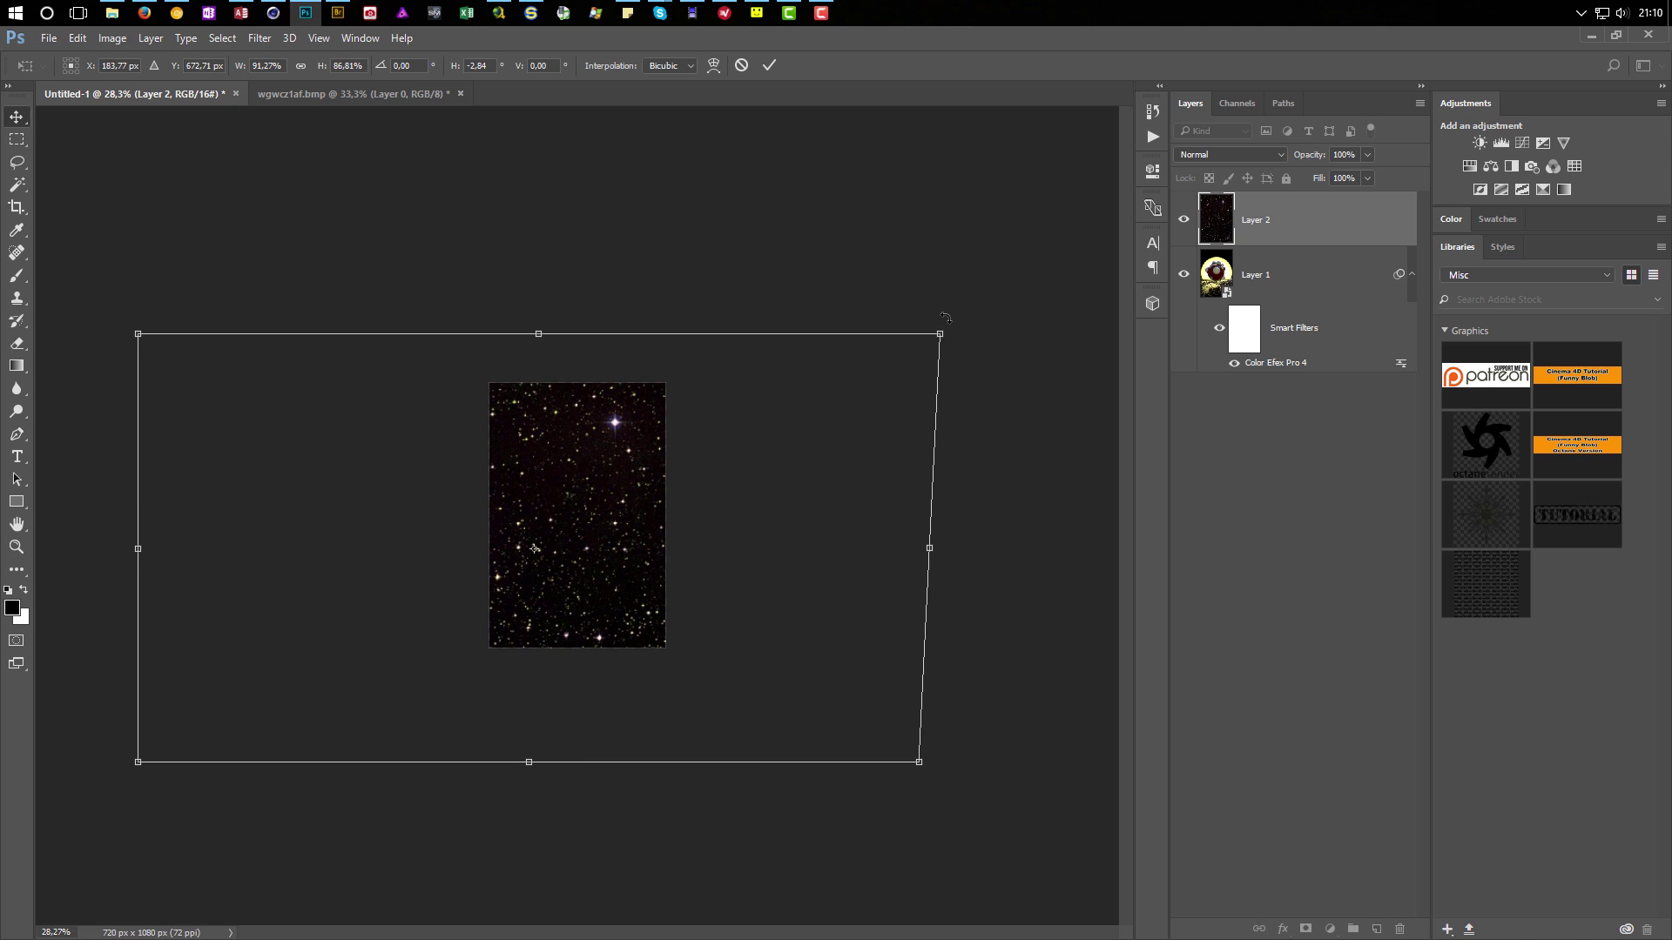
{"action": "key", "text": "Return"}
{"action": "key", "text": "ctrl"}
{"action": "key", "text": "ctrl+t"}
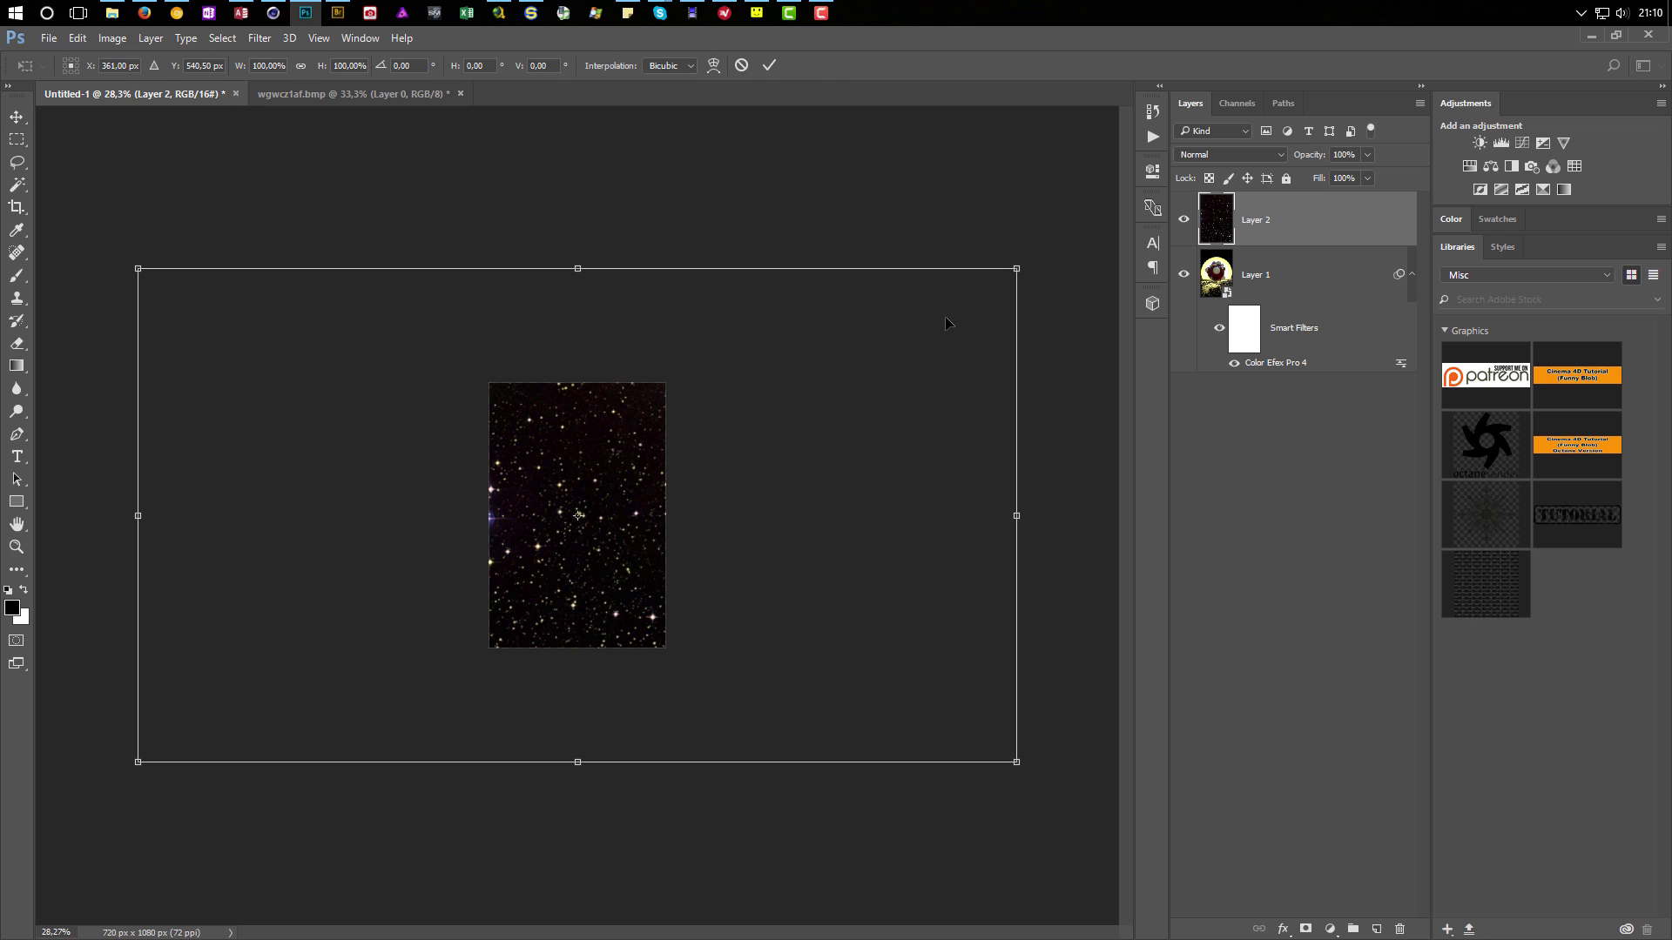
{"action": "mouse_move", "coordinate": [1023, 267]}
{"action": "left_mouse_down"}
{"action": "mouse_move", "coordinate": [992, 303]}
{"action": "mouse_move", "coordinate": [1039, 276]}
{"action": "left_mouse_up"}
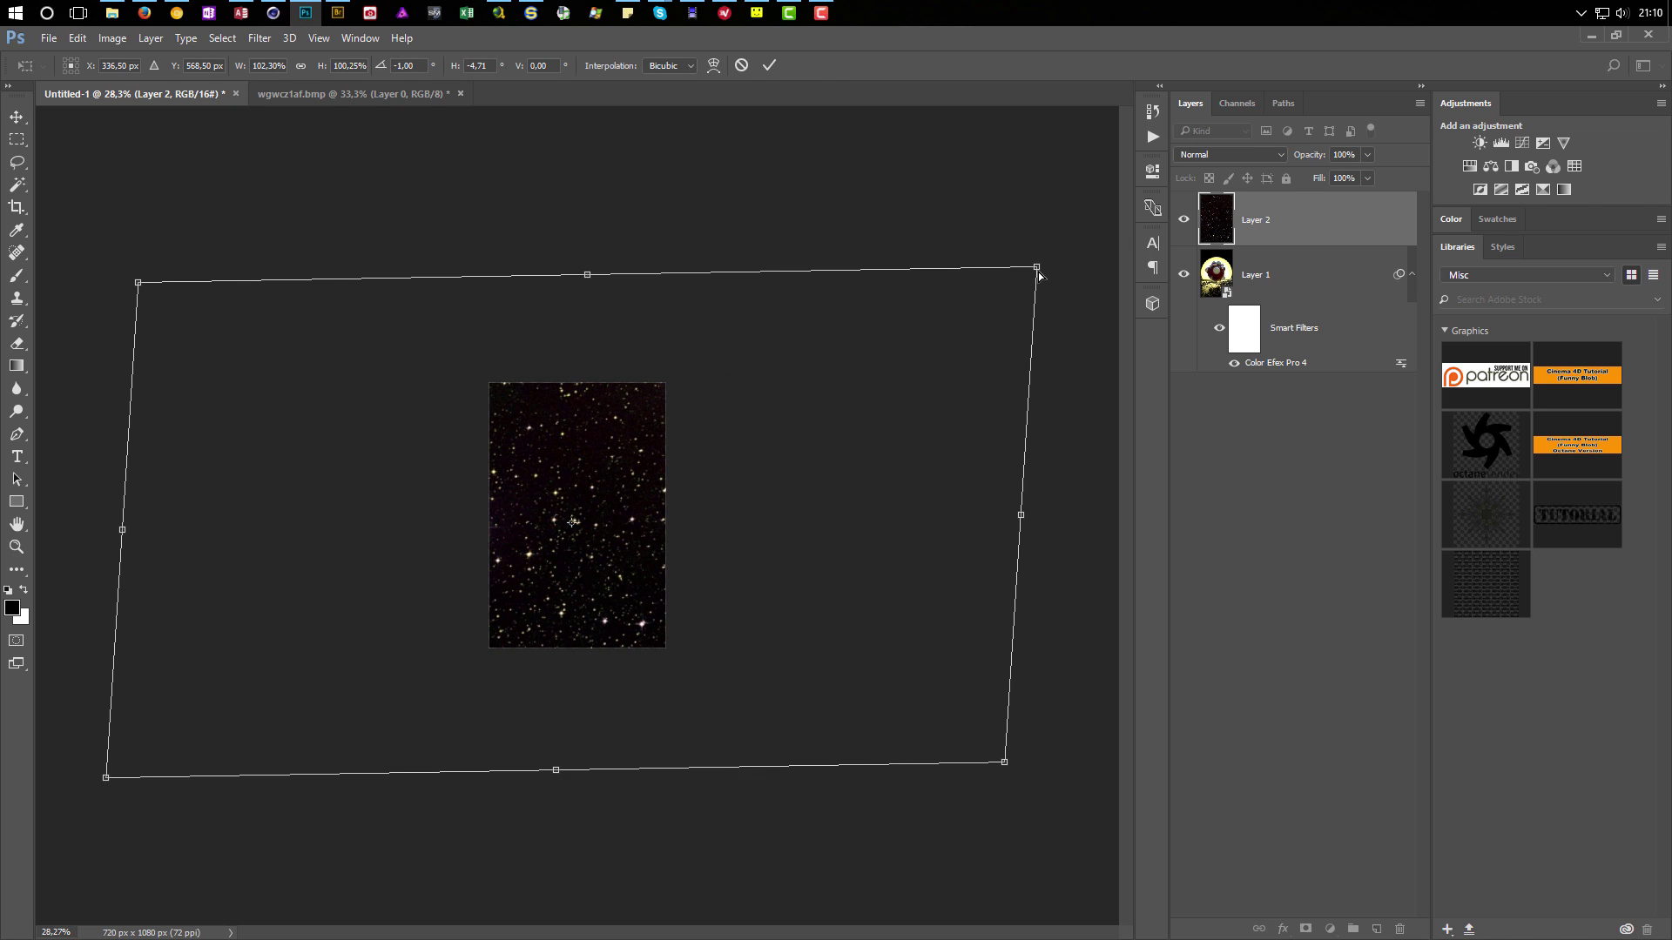
{"action": "key", "text": "Return"}
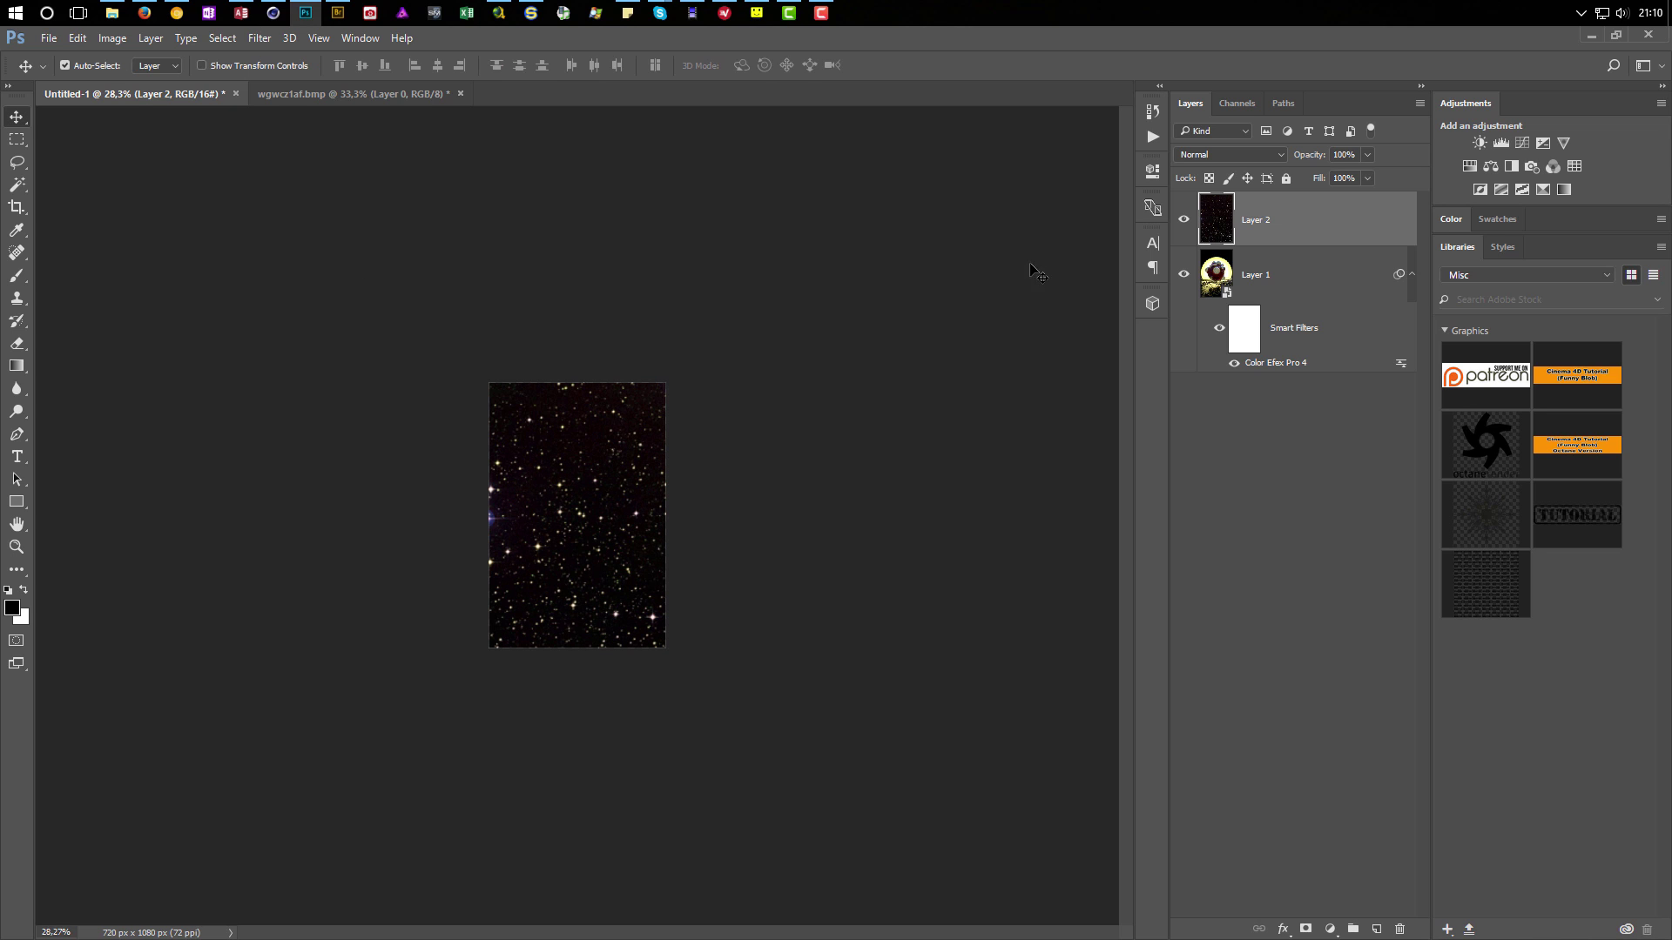
Scale the starfield layer down about its centre with Free Transform, keeping it wider than the canvas.
{"action": "key", "text": "ctrl"}
{"action": "key", "text": "ctrl+t"}
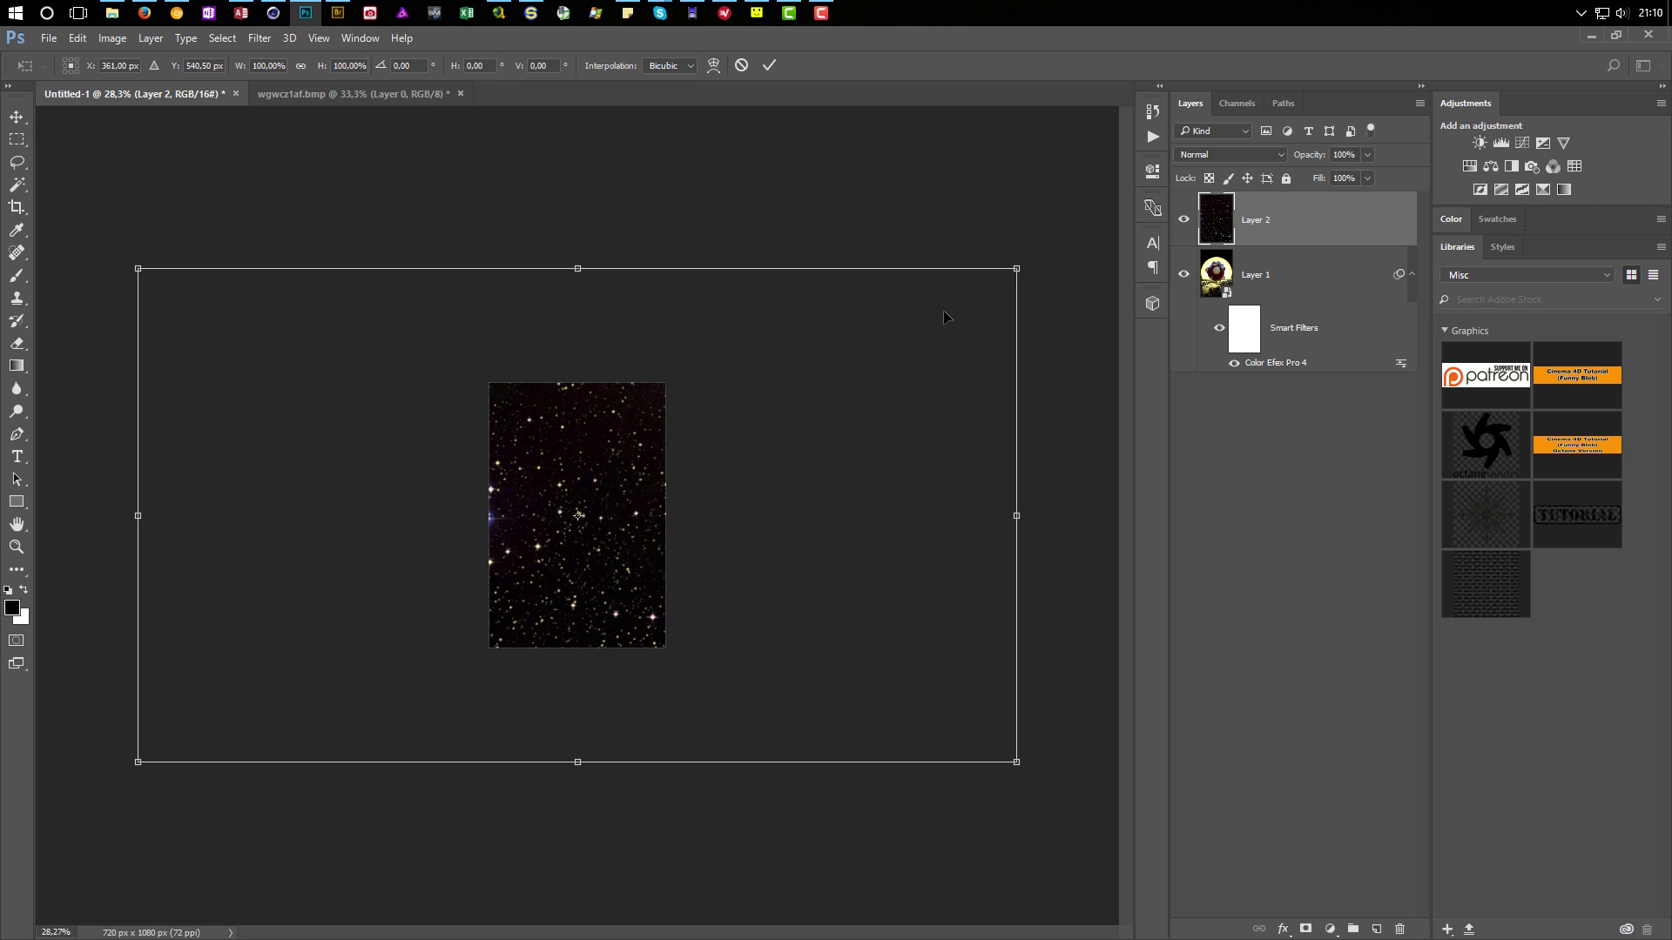
{"action": "left_click_drag", "start_coordinate": [1018, 264], "coordinate": [783, 423], "text": "alt"}
{"action": "left_click_drag", "start_coordinate": [759, 440], "coordinate": [762, 439]}
{"action": "key", "text": "Return"}
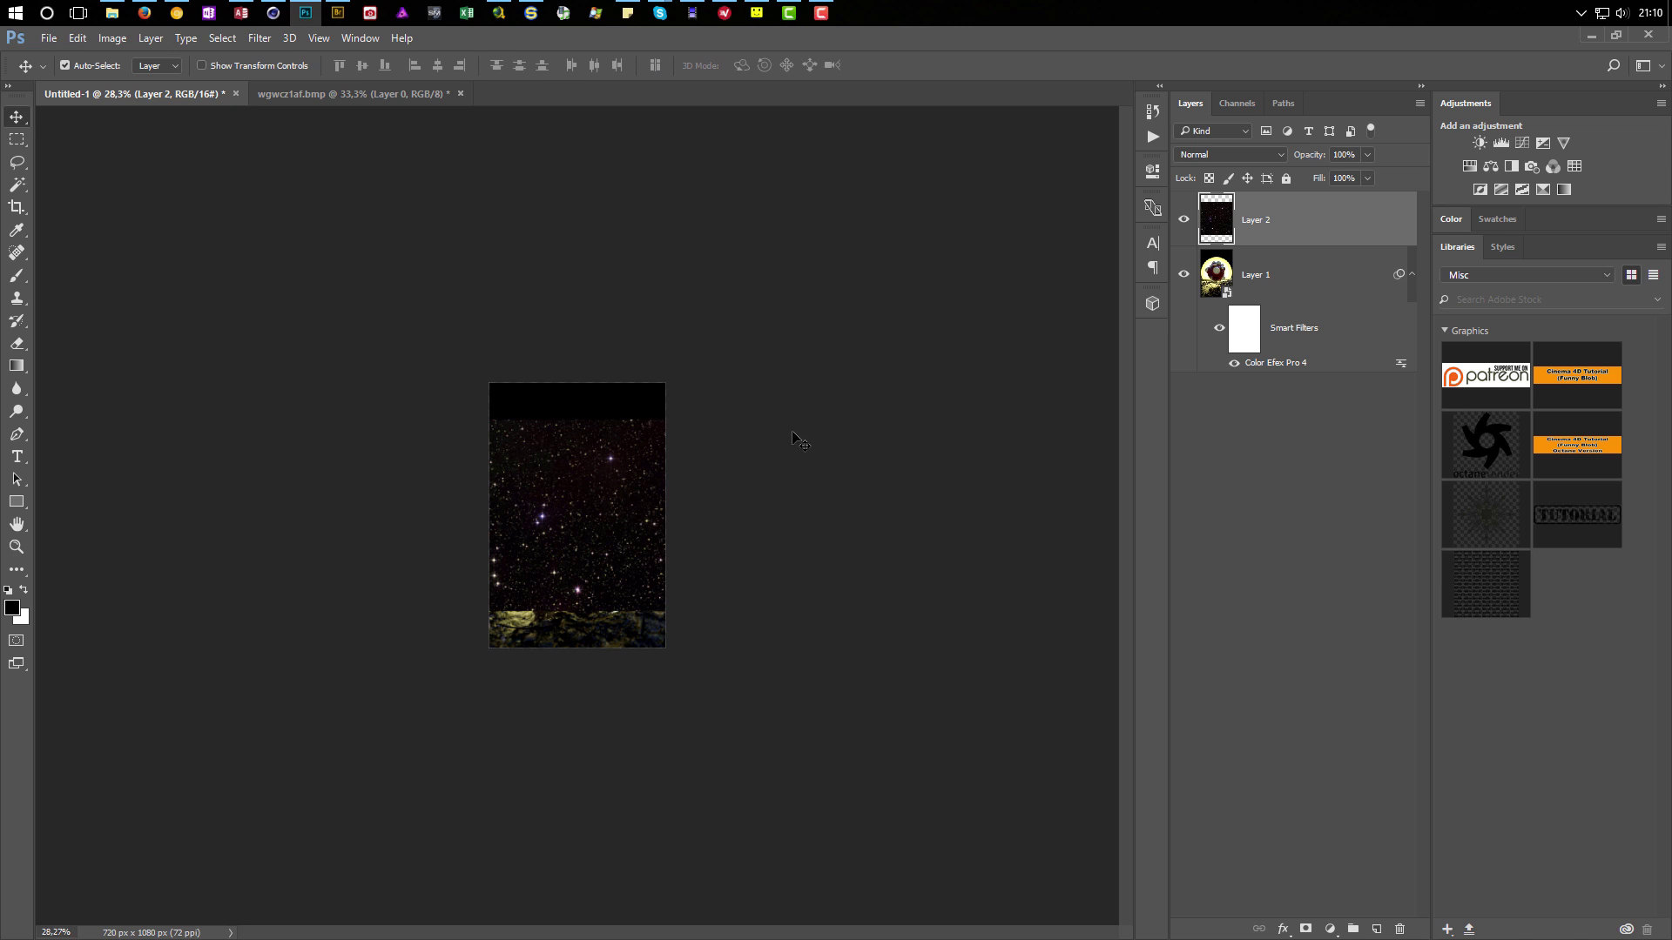
Move the starfield layer up to the top edge of the canvas and set its blend mode to Lighten.
{"action": "scroll", "coordinate": [590, 512], "scroll_direction": "up", "scroll_amount": 6, "text": "alt"}
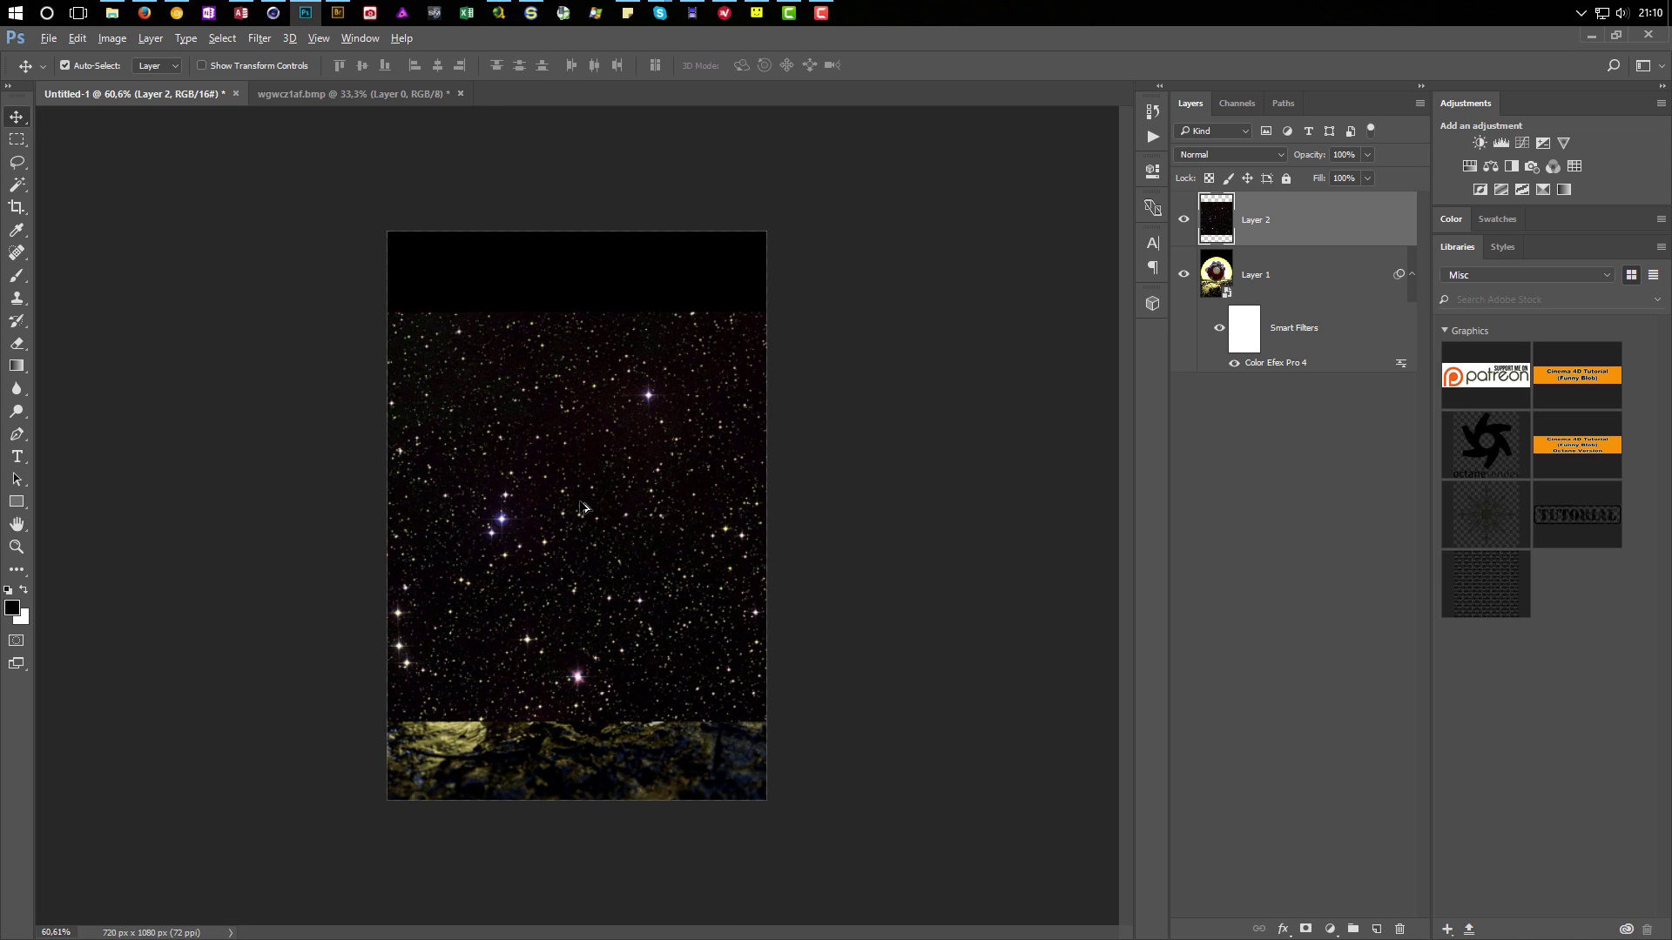
{"action": "left_click_drag", "start_coordinate": [511, 470], "coordinate": [512, 393]}
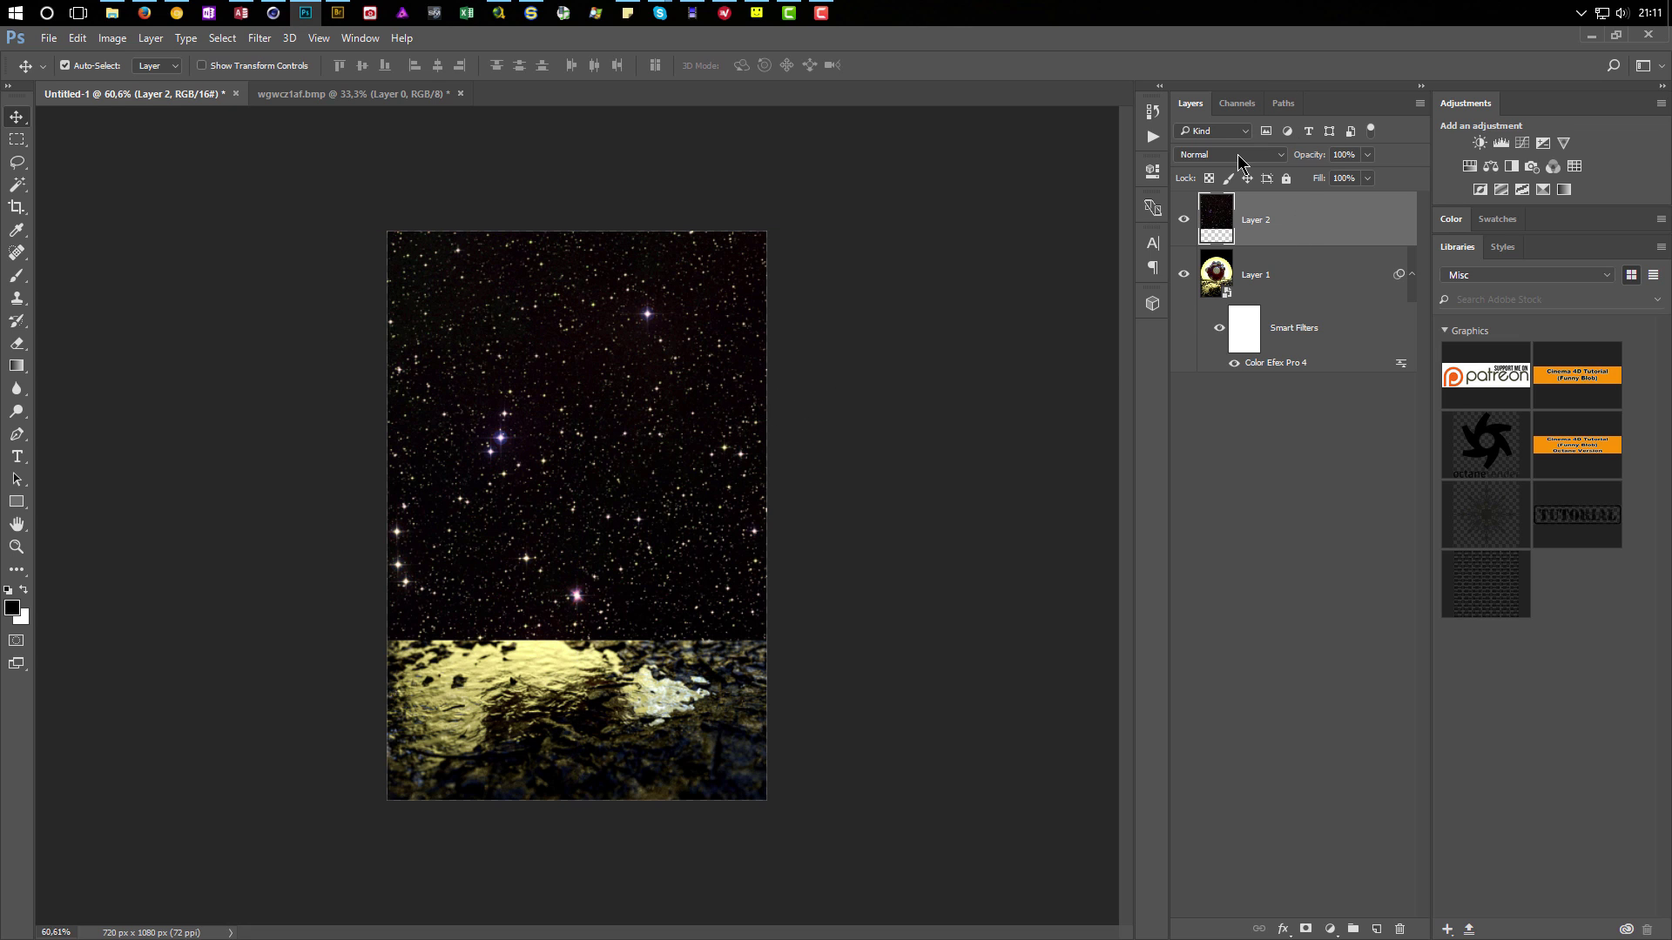
{"action": "left_click", "coordinate": [1236, 154]}
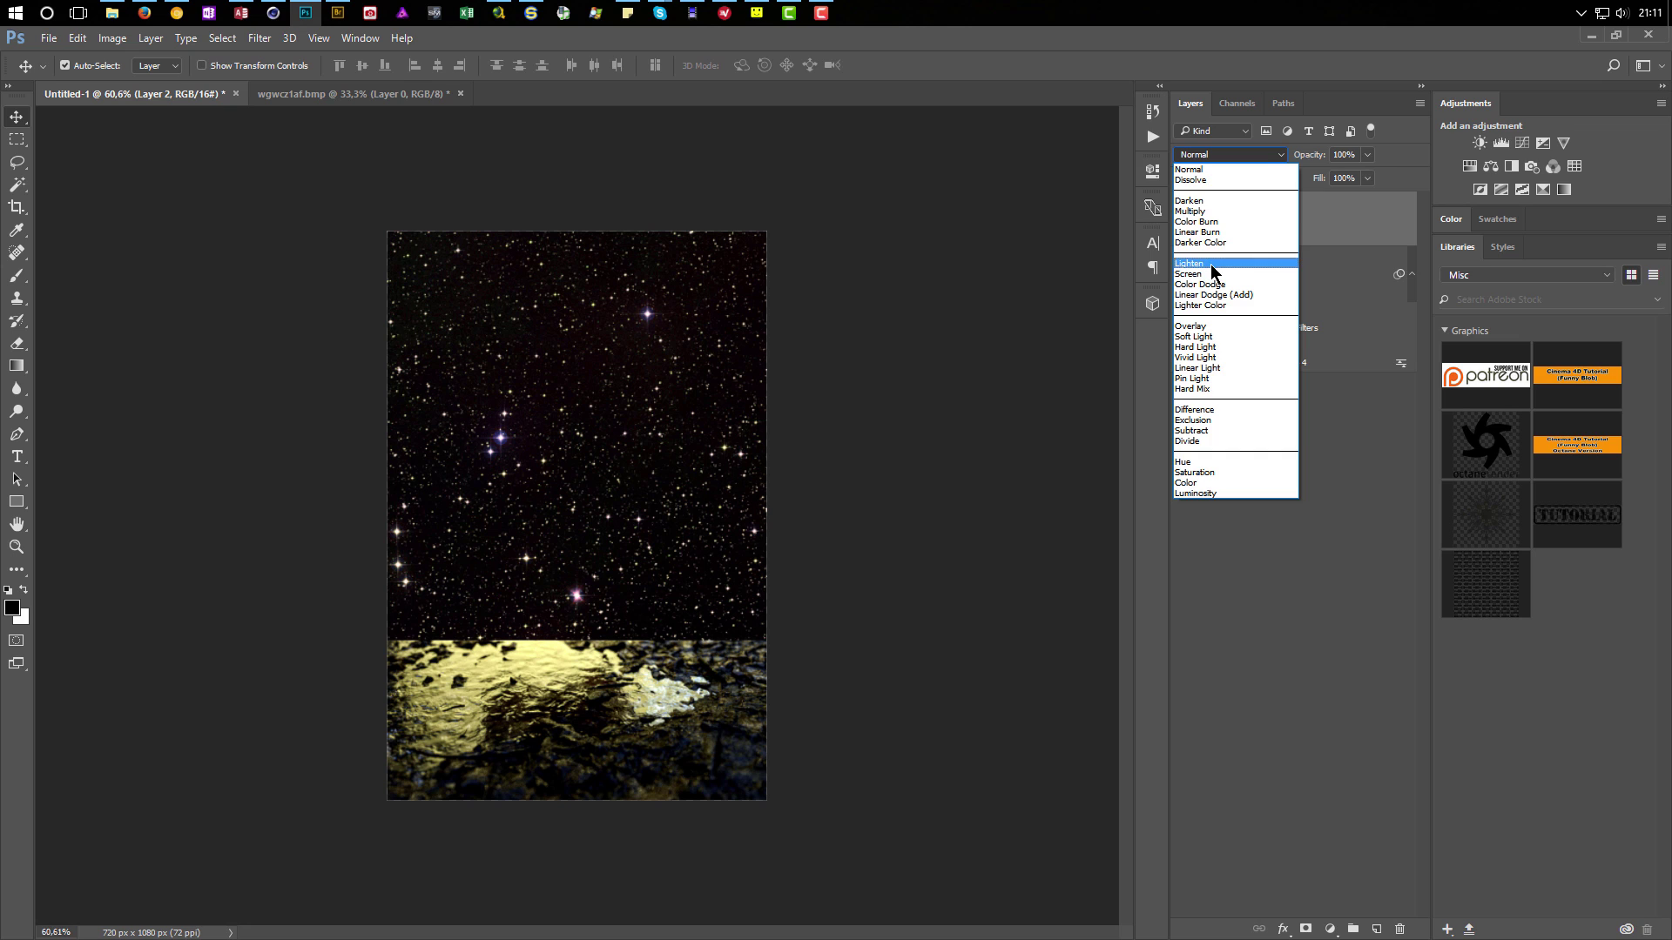
{"action": "left_click", "coordinate": [1211, 264]}
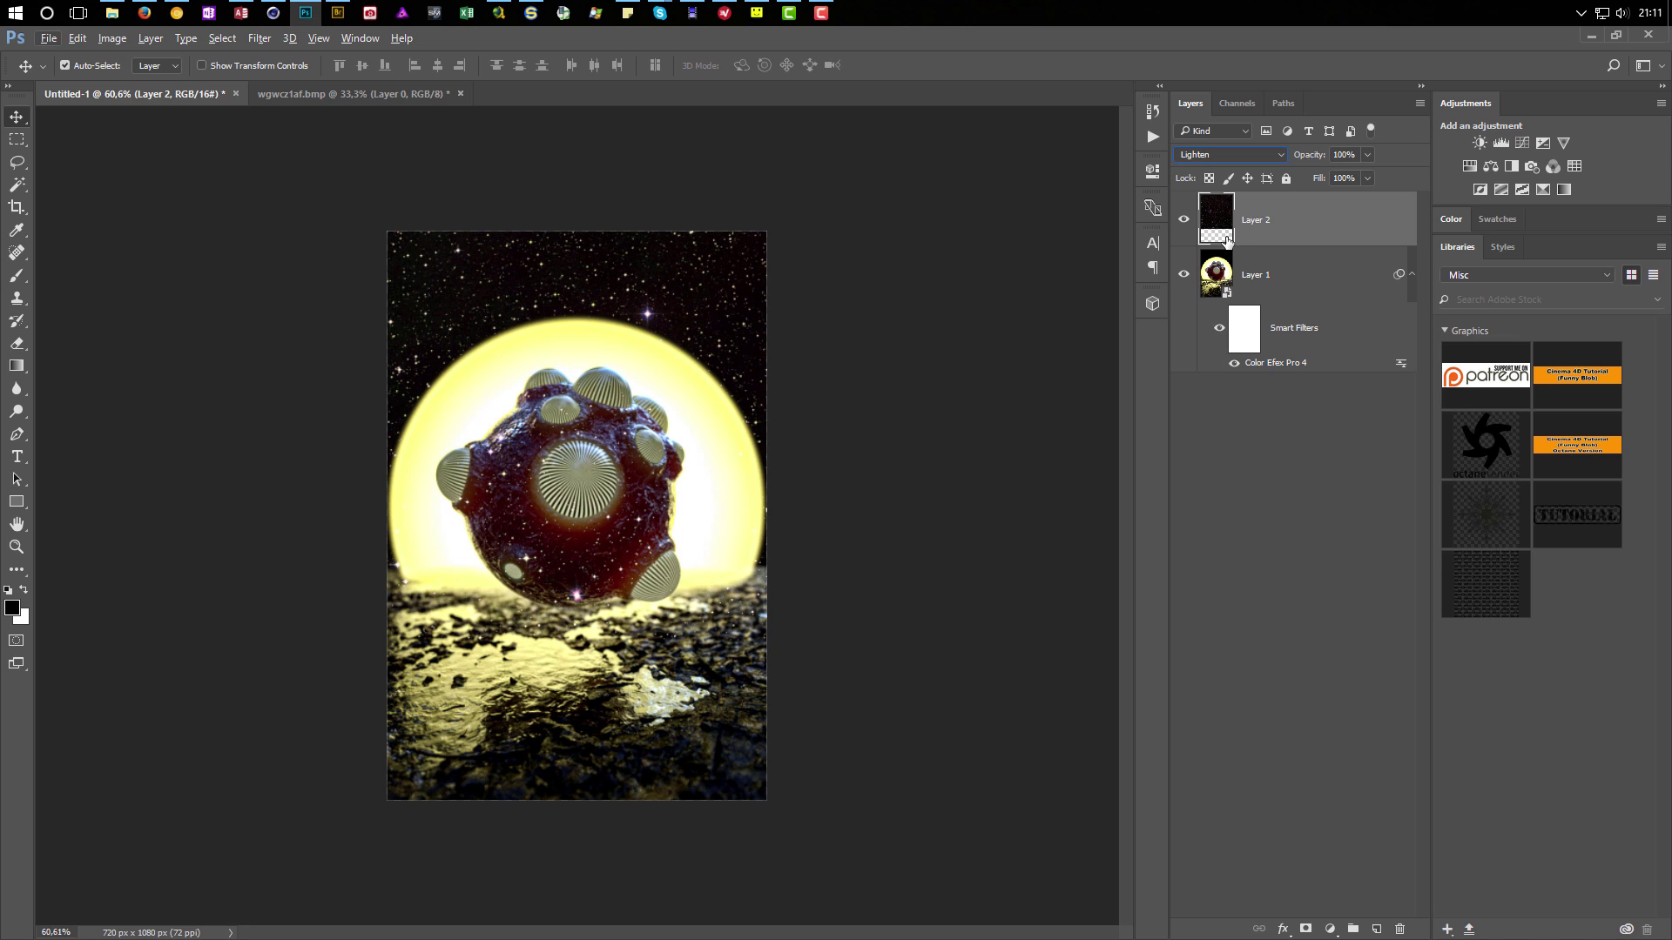
Add a layer mask to the starfield layer and try painting the stars off the blob with a black brush at 100% opacity.
{"action": "left_click", "coordinate": [1306, 929]}
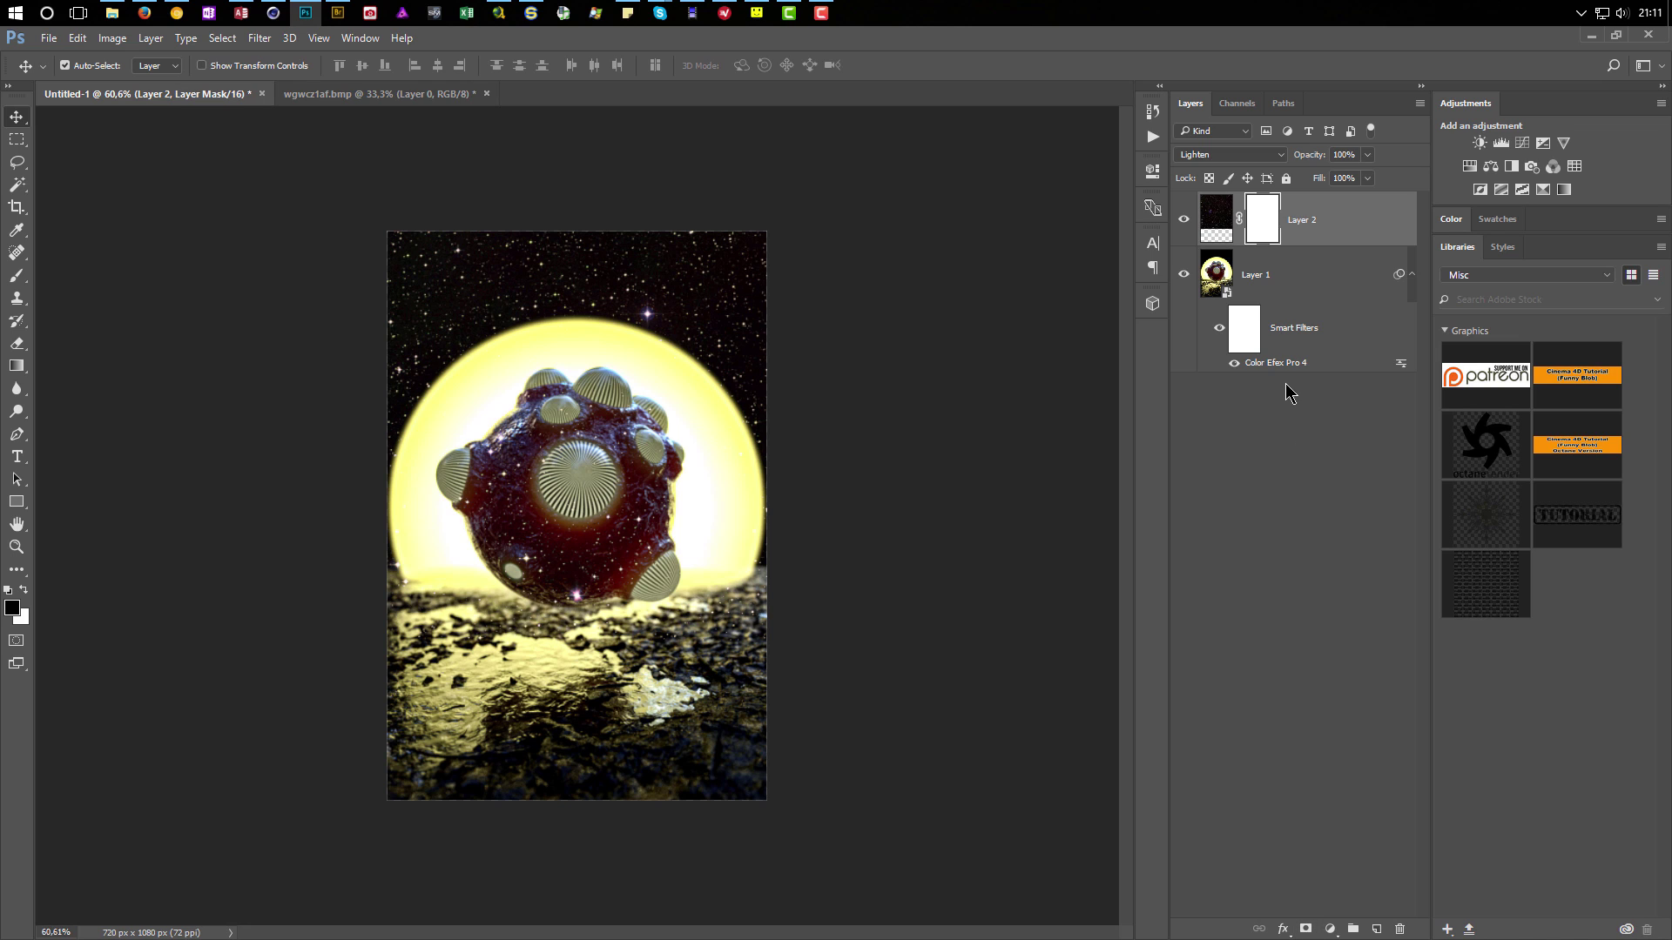
{"action": "left_click", "coordinate": [16, 276]}
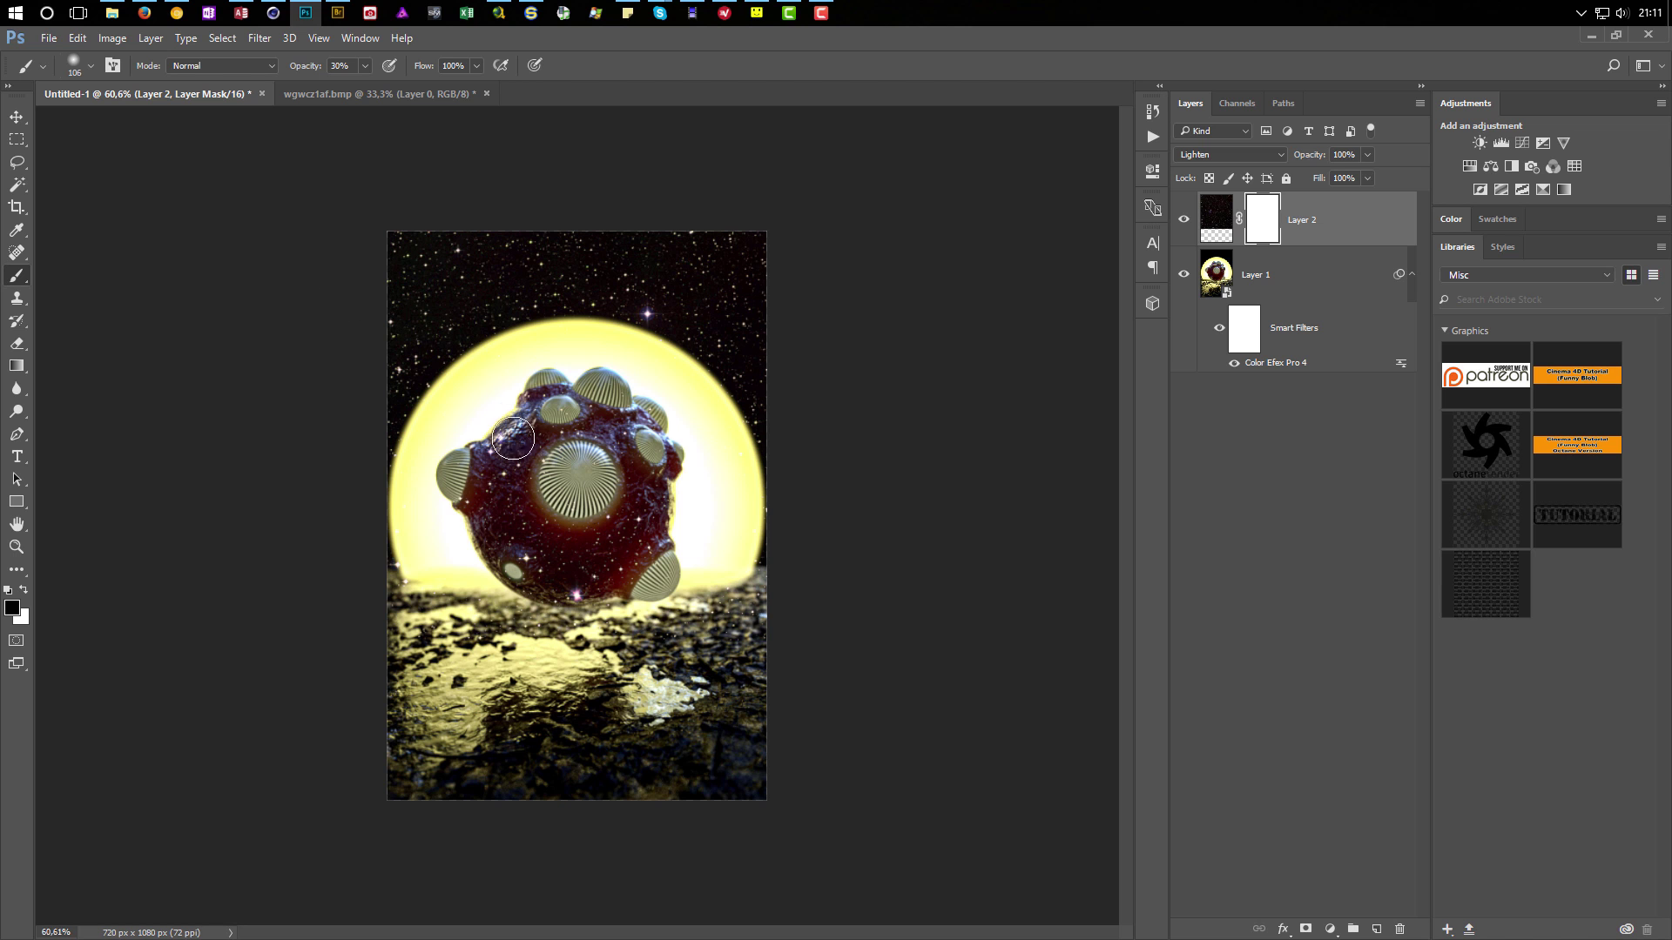
{"action": "scroll", "coordinate": [524, 452], "scroll_direction": "up", "scroll_amount": 4, "text": "alt"}
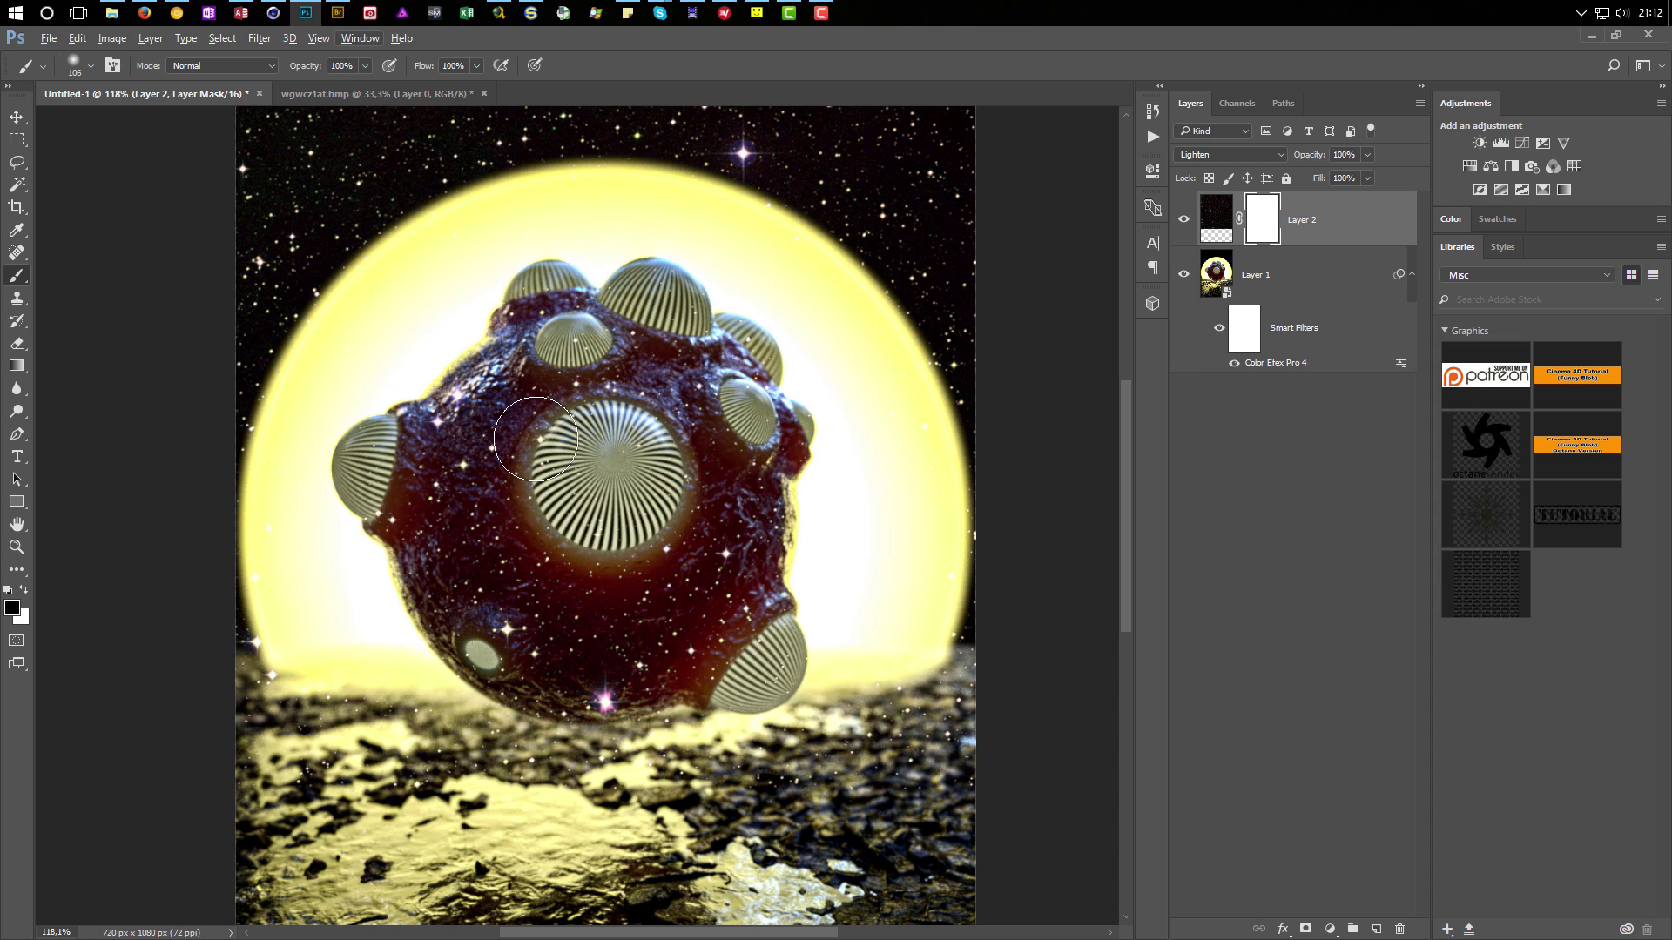
{"action": "mouse_move", "coordinate": [427, 468]}
{"action": "left_mouse_down"}
{"action": "mouse_move", "coordinate": [421, 534]}
{"action": "mouse_move", "coordinate": [496, 624]}
{"action": "mouse_move", "coordinate": [608, 683]}
{"action": "mouse_move", "coordinate": [711, 626]}
{"action": "mouse_move", "coordinate": [753, 653]}
{"action": "mouse_move", "coordinate": [566, 535]}
{"action": "mouse_move", "coordinate": [606, 369]}
{"action": "mouse_move", "coordinate": [545, 352]}
{"action": "mouse_move", "coordinate": [731, 401]}
{"action": "mouse_move", "coordinate": [749, 488]}
{"action": "mouse_move", "coordinate": [709, 599]}
{"action": "mouse_move", "coordinate": [629, 562]}
{"action": "mouse_move", "coordinate": [689, 508]}
{"action": "left_mouse_up"}
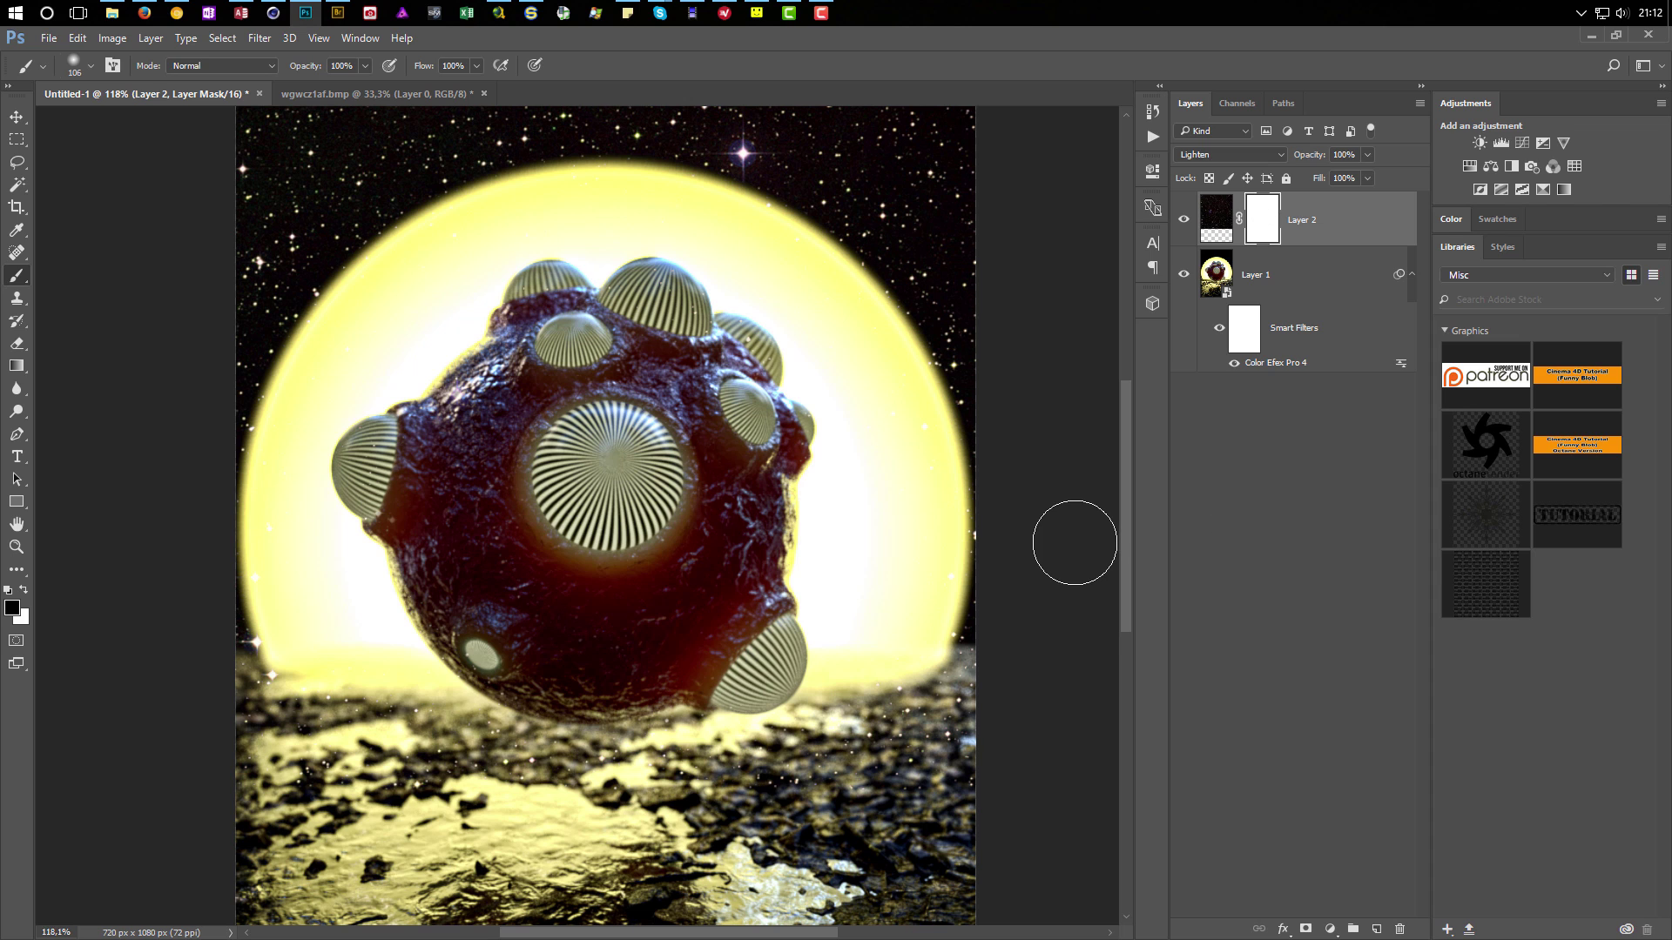
{"action": "key", "text": "ctrl+z"}
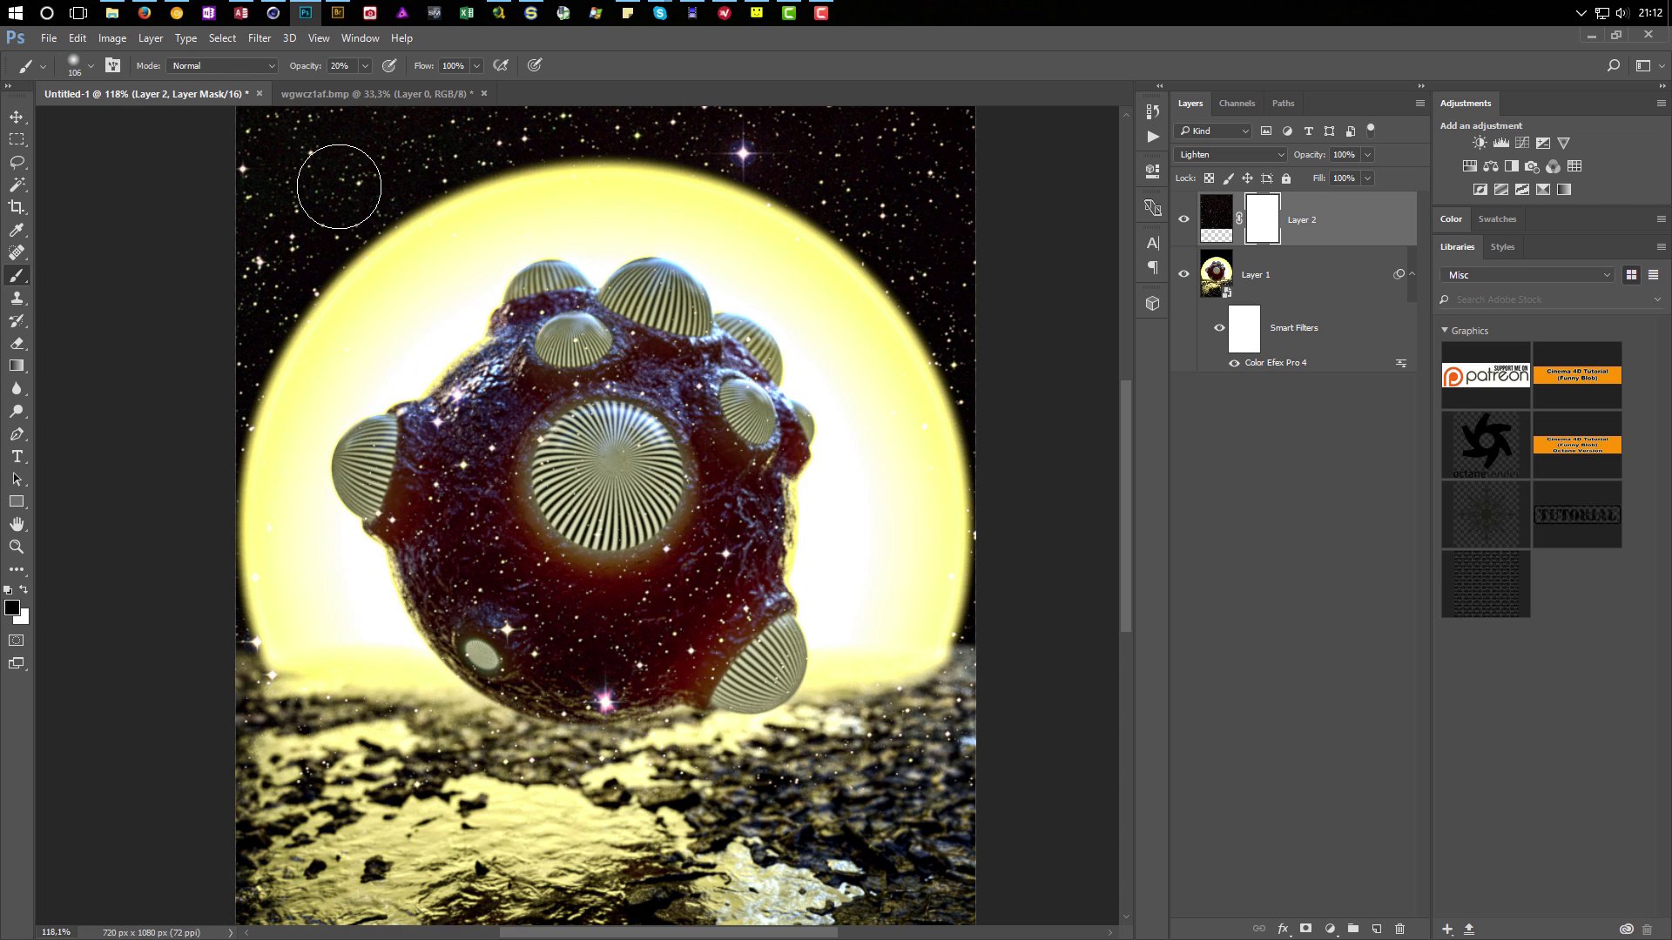
Paint black at 20% brush opacity over the blob in the starfield layer's mask to fade the stars there.
{"action": "mouse_move", "coordinate": [490, 456]}
{"action": "left_mouse_down"}
{"action": "mouse_move", "coordinate": [463, 441]}
{"action": "mouse_move", "coordinate": [441, 543]}
{"action": "mouse_move", "coordinate": [552, 665]}
{"action": "mouse_move", "coordinate": [611, 689]}
{"action": "left_mouse_up"}
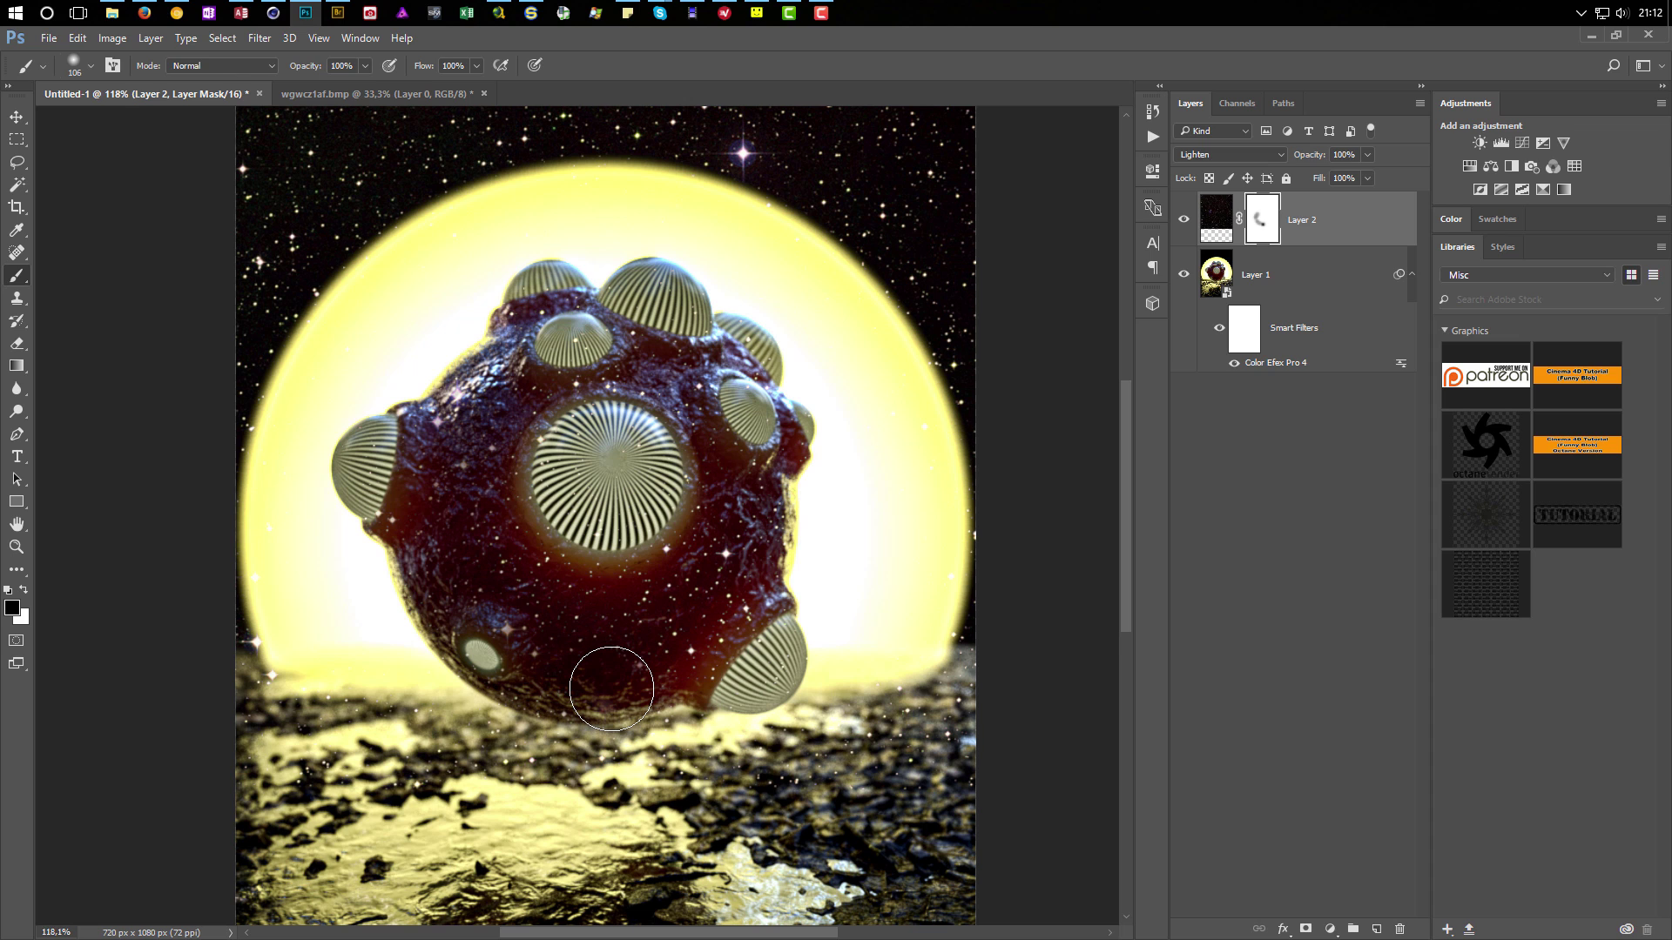
{"action": "mouse_move", "coordinate": [611, 689]}
{"action": "left_mouse_down"}
{"action": "mouse_move", "coordinate": [744, 613]}
{"action": "mouse_move", "coordinate": [702, 600]}
{"action": "mouse_move", "coordinate": [694, 545]}
{"action": "mouse_move", "coordinate": [713, 526]}
{"action": "mouse_move", "coordinate": [666, 570]}
{"action": "mouse_move", "coordinate": [684, 568]}
{"action": "mouse_move", "coordinate": [610, 588]}
{"action": "mouse_move", "coordinate": [726, 424]}
{"action": "mouse_move", "coordinate": [697, 466]}
{"action": "mouse_move", "coordinate": [701, 411]}
{"action": "mouse_move", "coordinate": [671, 374]}
{"action": "mouse_move", "coordinate": [535, 374]}
{"action": "mouse_move", "coordinate": [522, 309]}
{"action": "mouse_move", "coordinate": [535, 359]}
{"action": "mouse_move", "coordinate": [650, 348]}
{"action": "mouse_move", "coordinate": [727, 383]}
{"action": "mouse_move", "coordinate": [735, 365]}
{"action": "mouse_move", "coordinate": [697, 344]}
{"action": "mouse_move", "coordinate": [663, 287]}
{"action": "mouse_move", "coordinate": [674, 335]}
{"action": "mouse_move", "coordinate": [783, 479]}
{"action": "mouse_move", "coordinate": [766, 427]}
{"action": "mouse_move", "coordinate": [753, 508]}
{"action": "left_mouse_up"}
{"action": "mouse_move", "coordinate": [719, 657]}
{"action": "left_mouse_down"}
{"action": "mouse_move", "coordinate": [780, 656]}
{"action": "mouse_move", "coordinate": [753, 672]}
{"action": "left_mouse_up"}
{"action": "mouse_move", "coordinate": [463, 667]}
{"action": "left_mouse_down"}
{"action": "mouse_move", "coordinate": [585, 680]}
{"action": "mouse_move", "coordinate": [551, 674]}
{"action": "mouse_move", "coordinate": [520, 579]}
{"action": "mouse_move", "coordinate": [596, 589]}
{"action": "mouse_move", "coordinate": [410, 641]}
{"action": "mouse_move", "coordinate": [485, 455]}
{"action": "mouse_move", "coordinate": [440, 538]}
{"action": "mouse_move", "coordinate": [512, 552]}
{"action": "mouse_move", "coordinate": [424, 516]}
{"action": "mouse_move", "coordinate": [541, 608]}
{"action": "mouse_move", "coordinate": [507, 430]}
{"action": "mouse_move", "coordinate": [763, 496]}
{"action": "mouse_move", "coordinate": [717, 342]}
{"action": "mouse_move", "coordinate": [625, 294]}
{"action": "mouse_move", "coordinate": [740, 377]}
{"action": "mouse_move", "coordinate": [797, 674]}
{"action": "mouse_move", "coordinate": [461, 788]}
{"action": "left_mouse_up"}
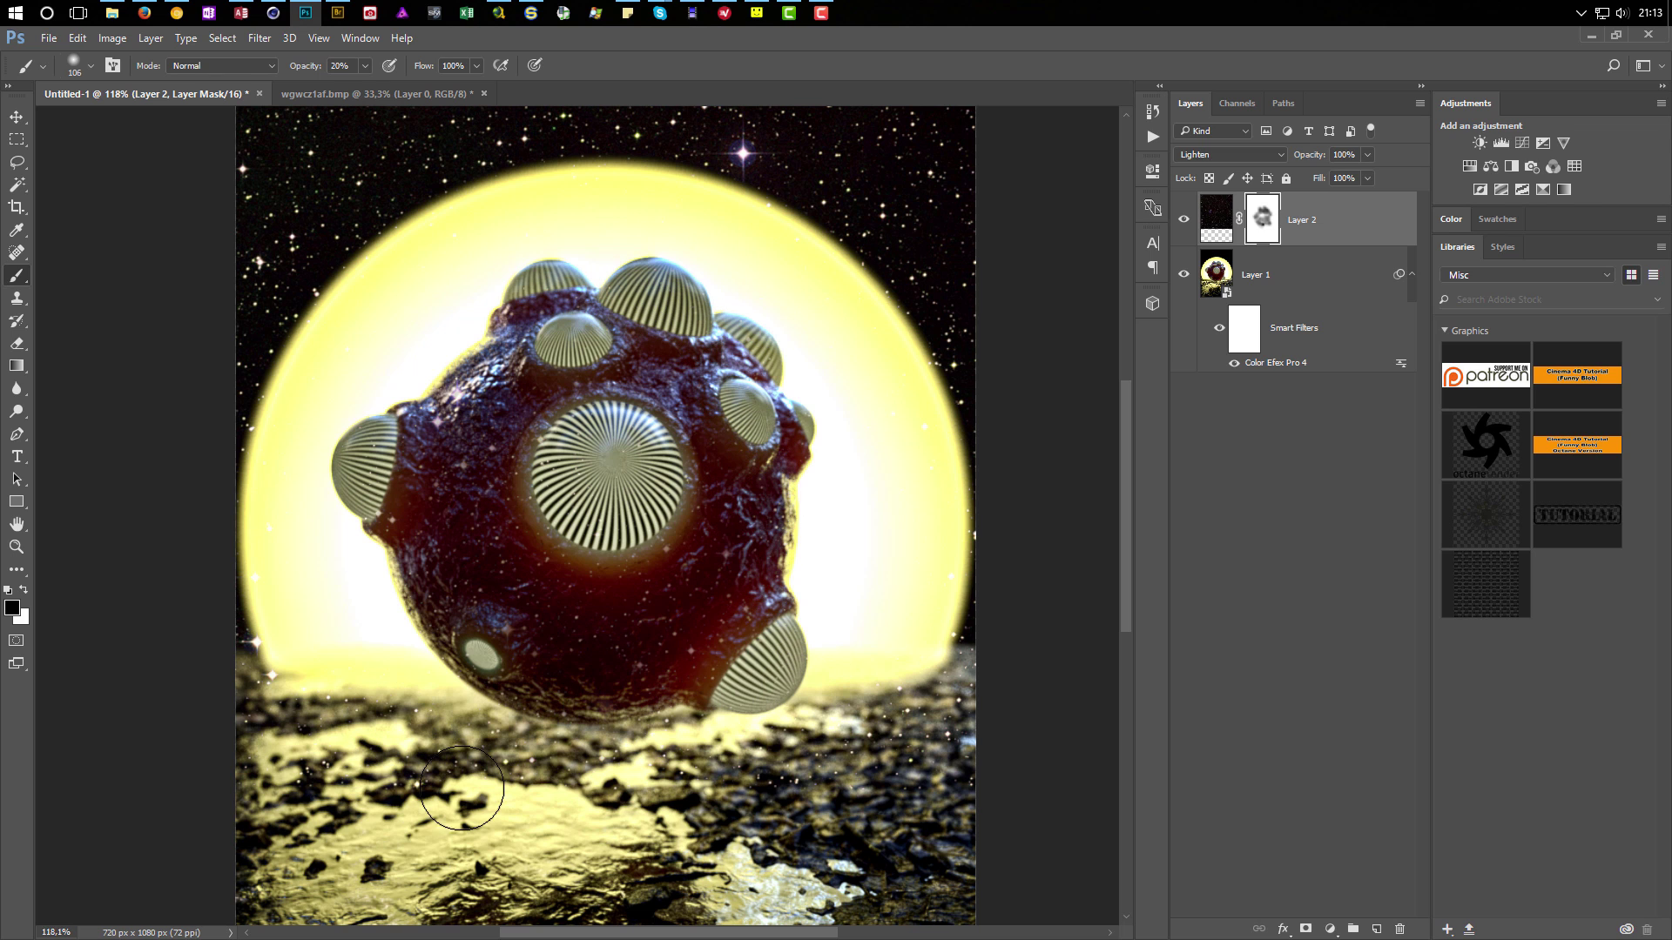
Mask the stars completely off the rocky ground at 100% brush opacity, checking the mask on its own and filling the remaining gaps.
{"action": "mouse_move", "coordinate": [725, 636]}
{"action": "left_mouse_down"}
{"action": "mouse_move", "coordinate": [730, 392]}
{"action": "mouse_move", "coordinate": [734, 501]}
{"action": "left_mouse_up"}
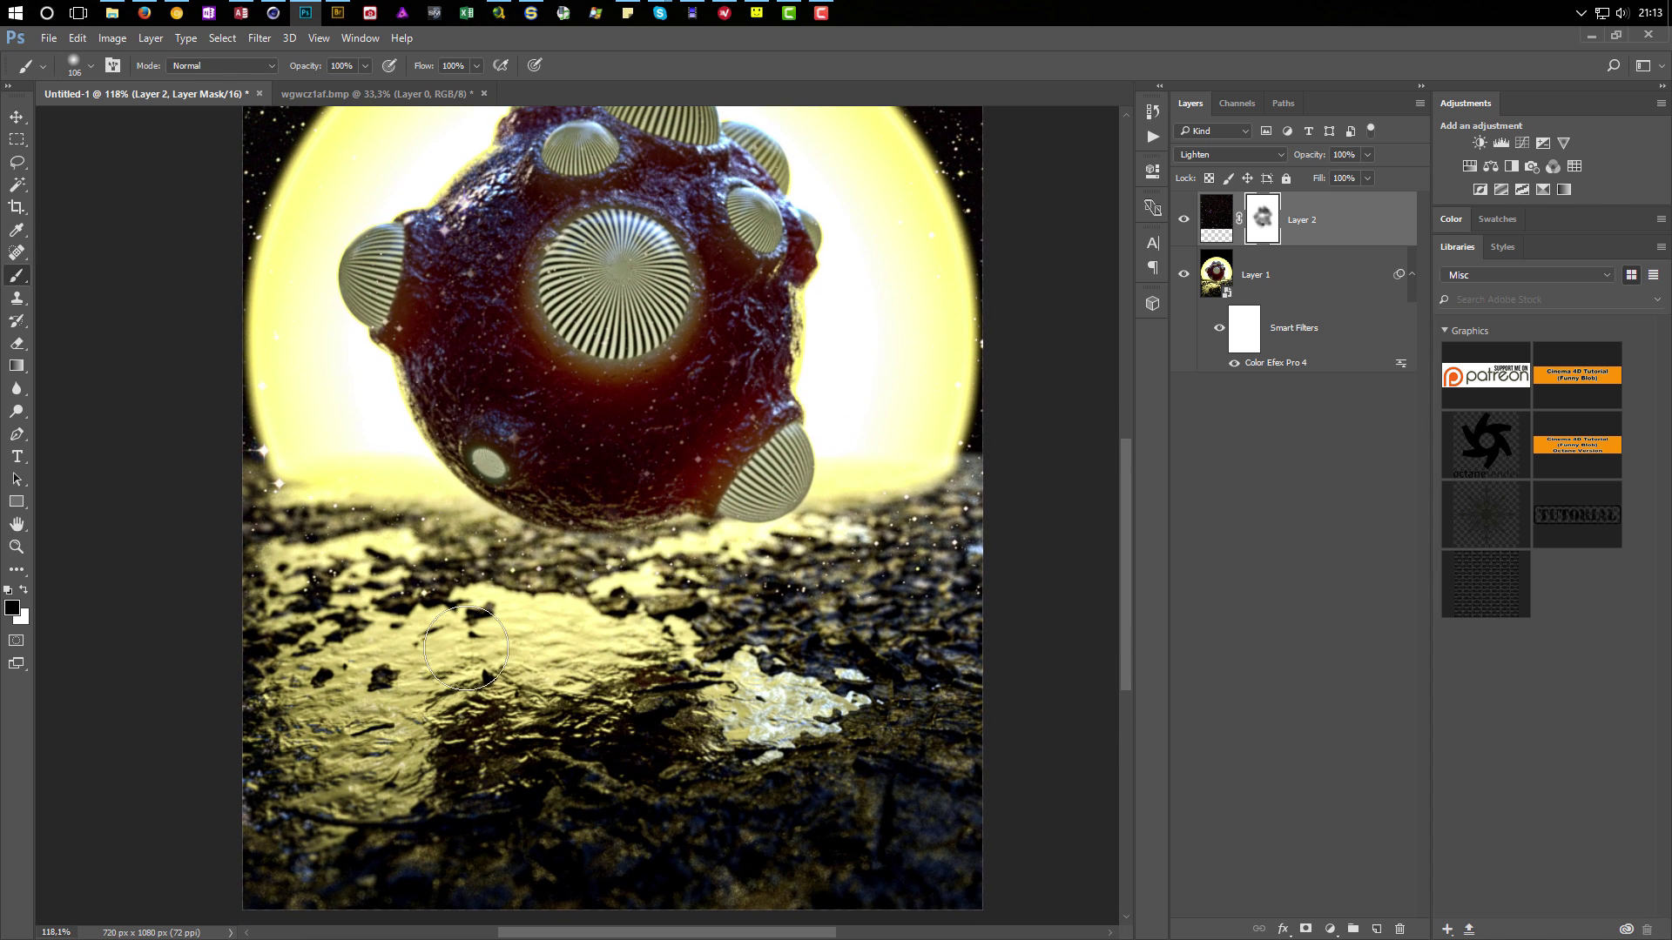
{"action": "mouse_move", "coordinate": [354, 522]}
{"action": "left_mouse_down"}
{"action": "mouse_move", "coordinate": [238, 513]}
{"action": "mouse_move", "coordinate": [498, 568]}
{"action": "mouse_move", "coordinate": [505, 594]}
{"action": "mouse_move", "coordinate": [249, 616]}
{"action": "mouse_move", "coordinate": [374, 712]}
{"action": "mouse_move", "coordinate": [642, 616]}
{"action": "mouse_move", "coordinate": [647, 568]}
{"action": "mouse_move", "coordinate": [862, 582]}
{"action": "mouse_move", "coordinate": [999, 500]}
{"action": "mouse_move", "coordinate": [874, 557]}
{"action": "left_mouse_up"}
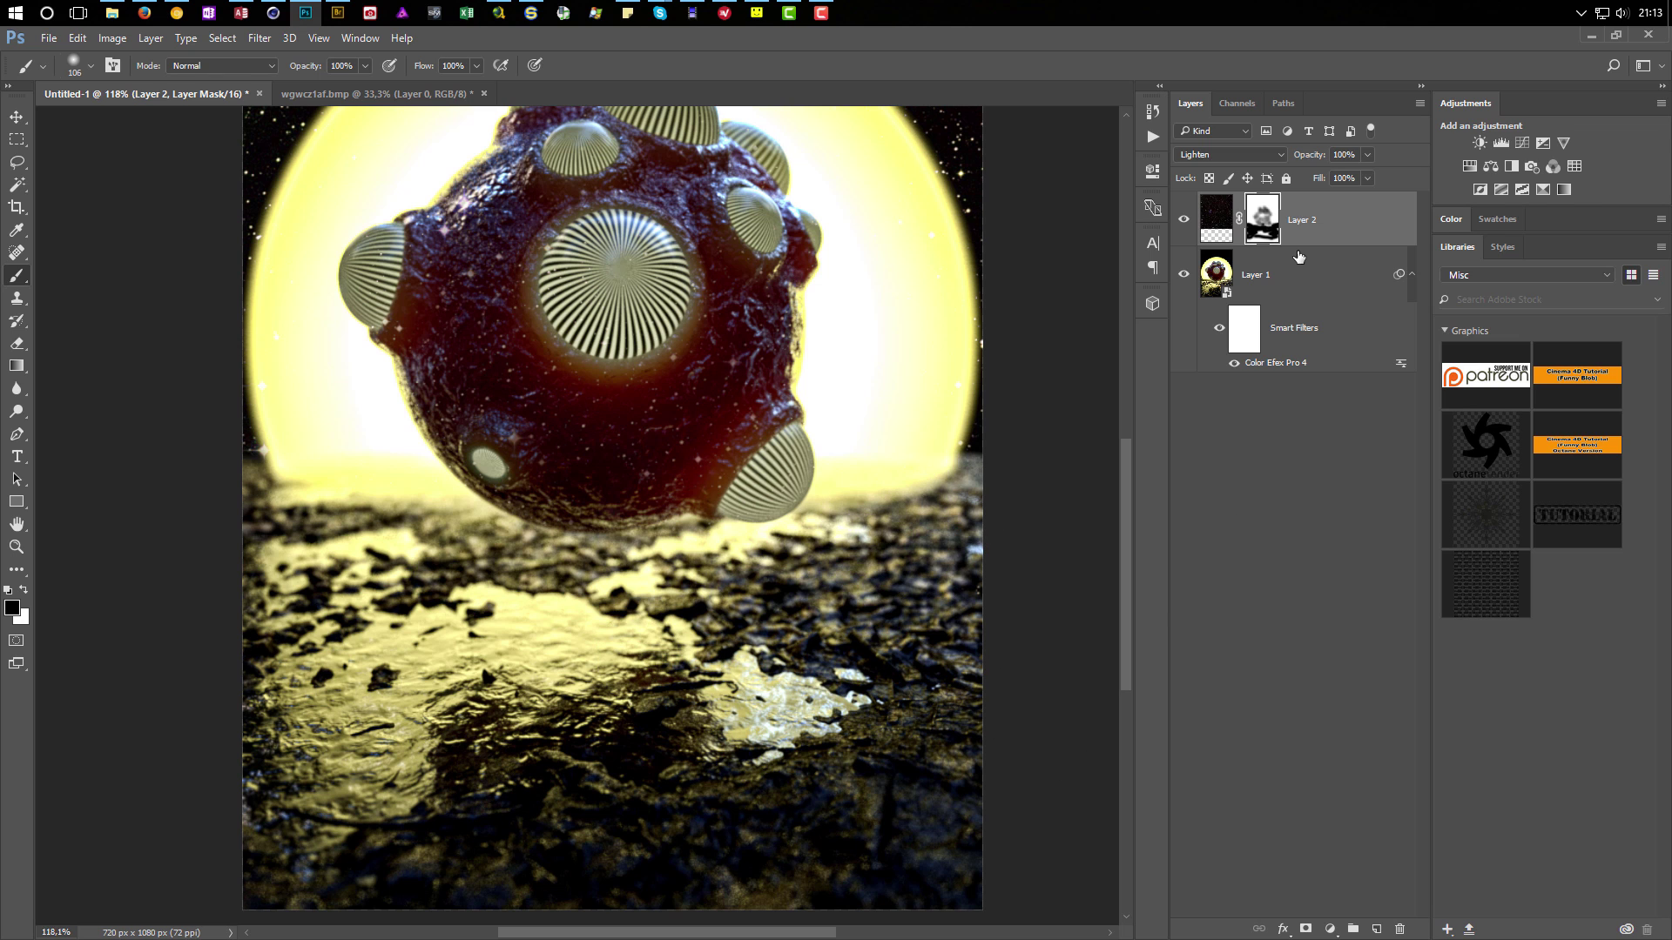
{"action": "left_click", "coordinate": [1264, 218], "text": "alt"}
{"action": "mouse_move", "coordinate": [1053, 563]}
{"action": "left_mouse_down"}
{"action": "mouse_move", "coordinate": [859, 657]}
{"action": "mouse_move", "coordinate": [214, 665]}
{"action": "mouse_move", "coordinate": [220, 560]}
{"action": "mouse_move", "coordinate": [343, 873]}
{"action": "mouse_move", "coordinate": [977, 931]}
{"action": "mouse_move", "coordinate": [258, 859]}
{"action": "mouse_move", "coordinate": [888, 873]}
{"action": "mouse_move", "coordinate": [992, 736]}
{"action": "mouse_move", "coordinate": [958, 780]}
{"action": "mouse_move", "coordinate": [675, 795]}
{"action": "mouse_move", "coordinate": [470, 747]}
{"action": "mouse_move", "coordinate": [602, 688]}
{"action": "mouse_move", "coordinate": [739, 765]}
{"action": "mouse_move", "coordinate": [776, 705]}
{"action": "mouse_move", "coordinate": [1004, 589]}
{"action": "mouse_move", "coordinate": [982, 769]}
{"action": "mouse_move", "coordinate": [997, 730]}
{"action": "left_mouse_up"}
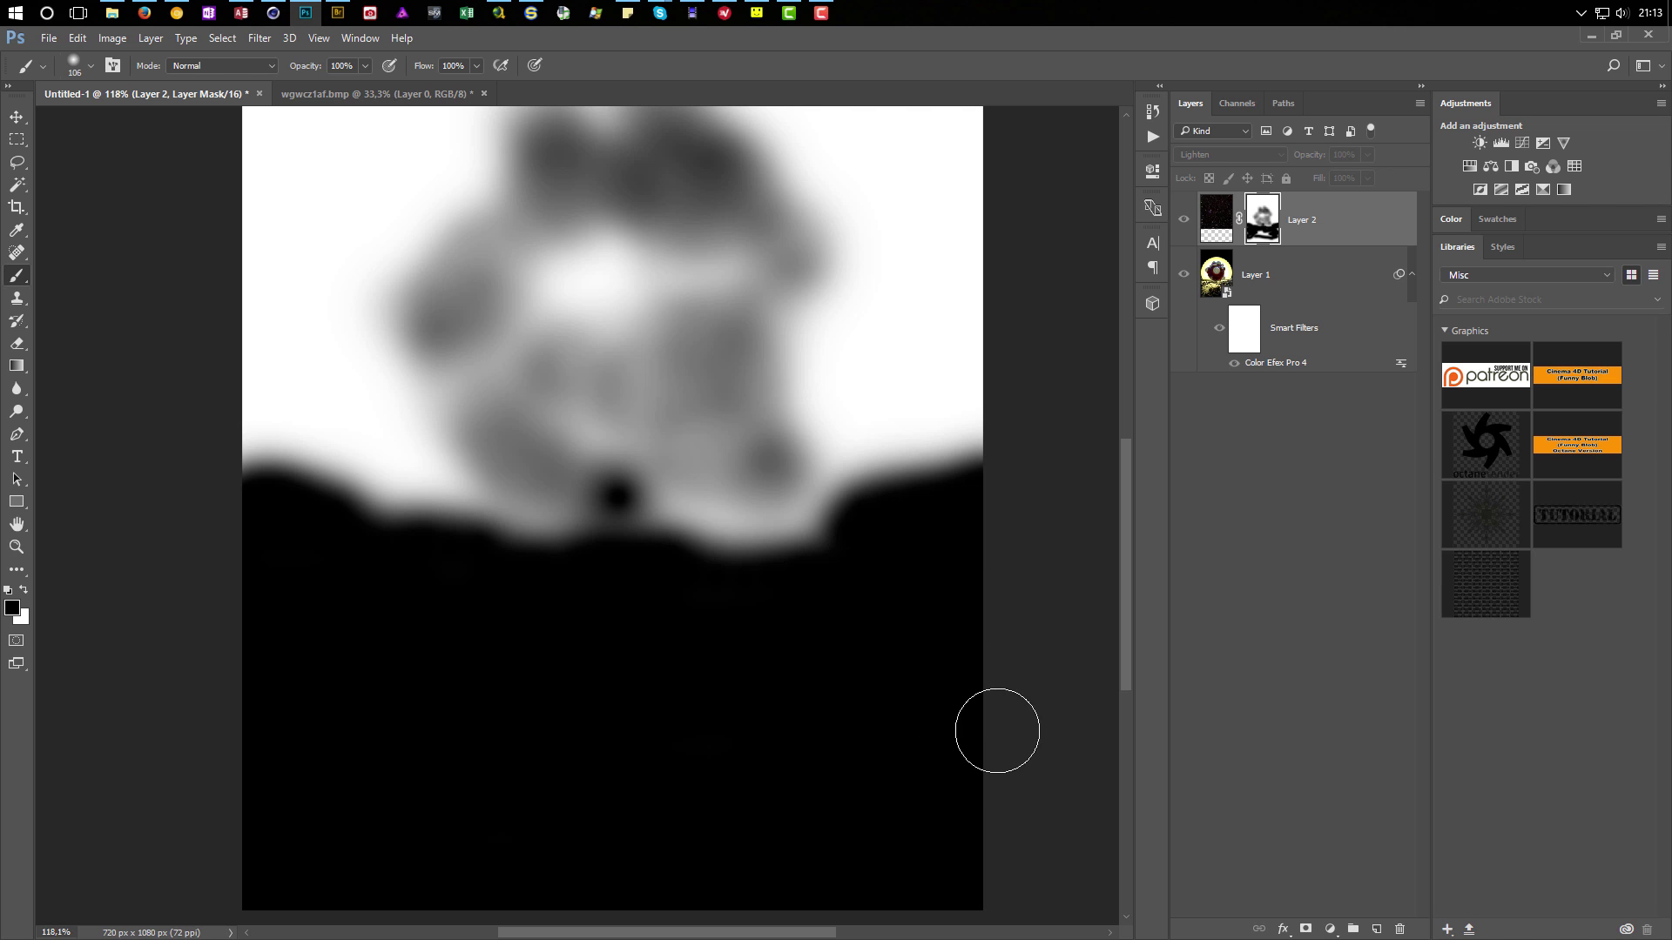
{"action": "left_click", "coordinate": [1265, 220], "text": "alt"}
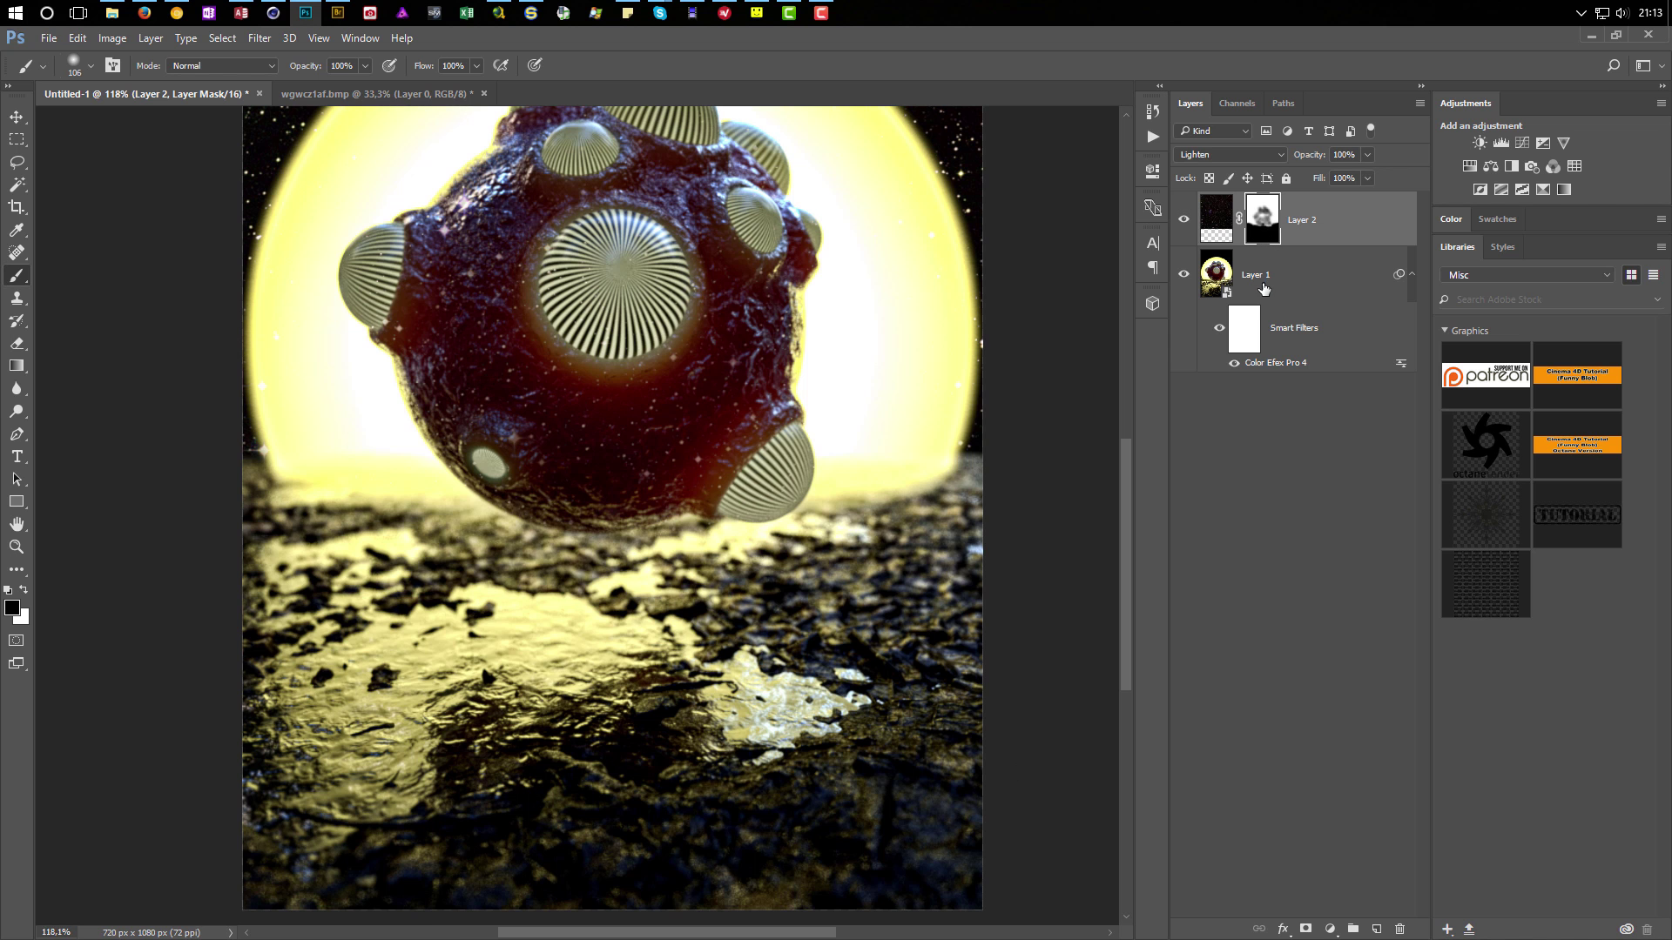
Convert the masked starfield layer to a smart object.
{"action": "left_click_drag", "start_coordinate": [715, 451], "coordinate": [728, 650]}
{"action": "scroll", "coordinate": [715, 613], "scroll_direction": "down", "scroll_amount": 3, "text": "alt"}
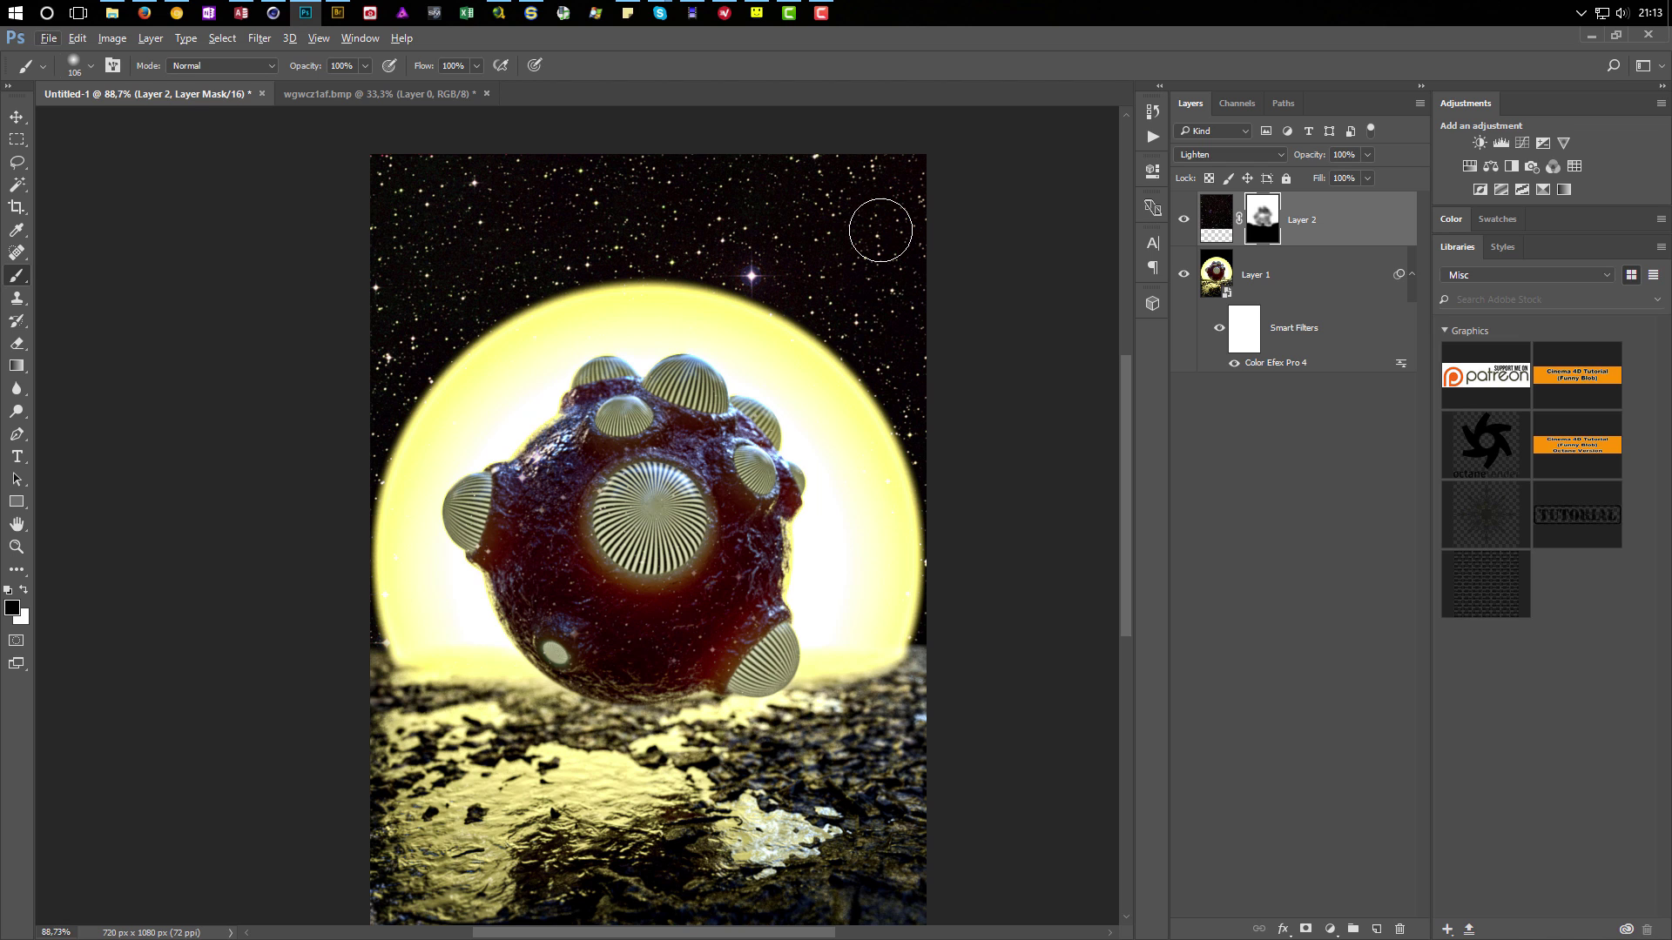
{"action": "left_click", "coordinate": [1218, 211]}
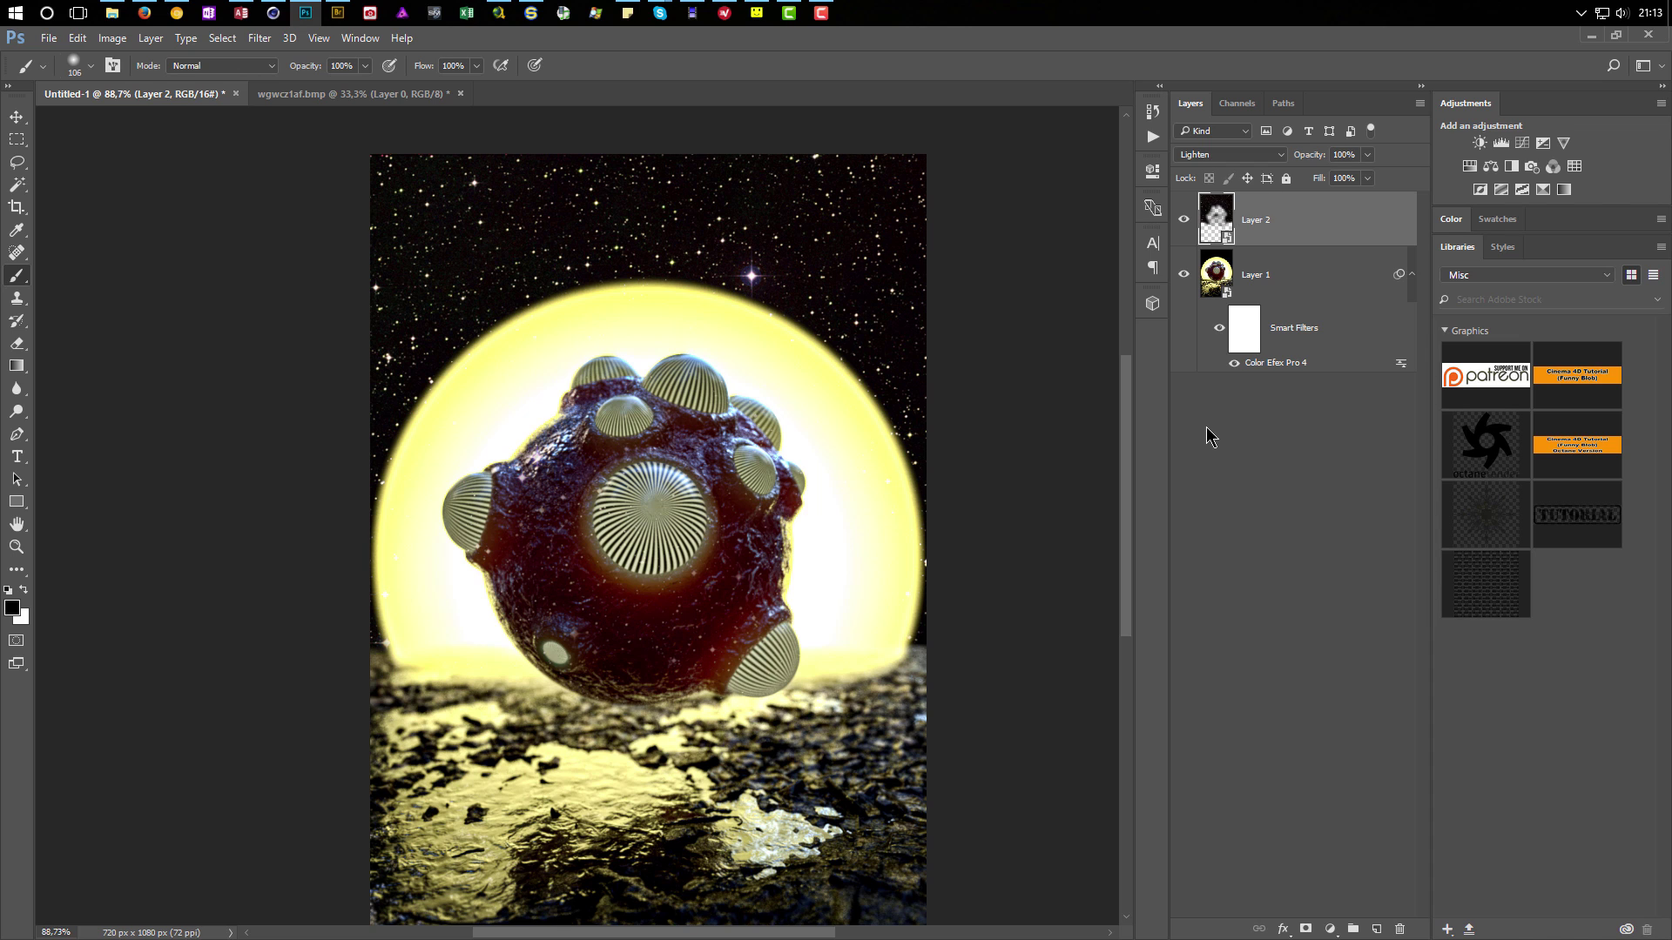
Apply a Gaussian Blur with a radius of 1 pixel to the starfield smart object.
{"action": "left_click", "coordinate": [261, 38]}
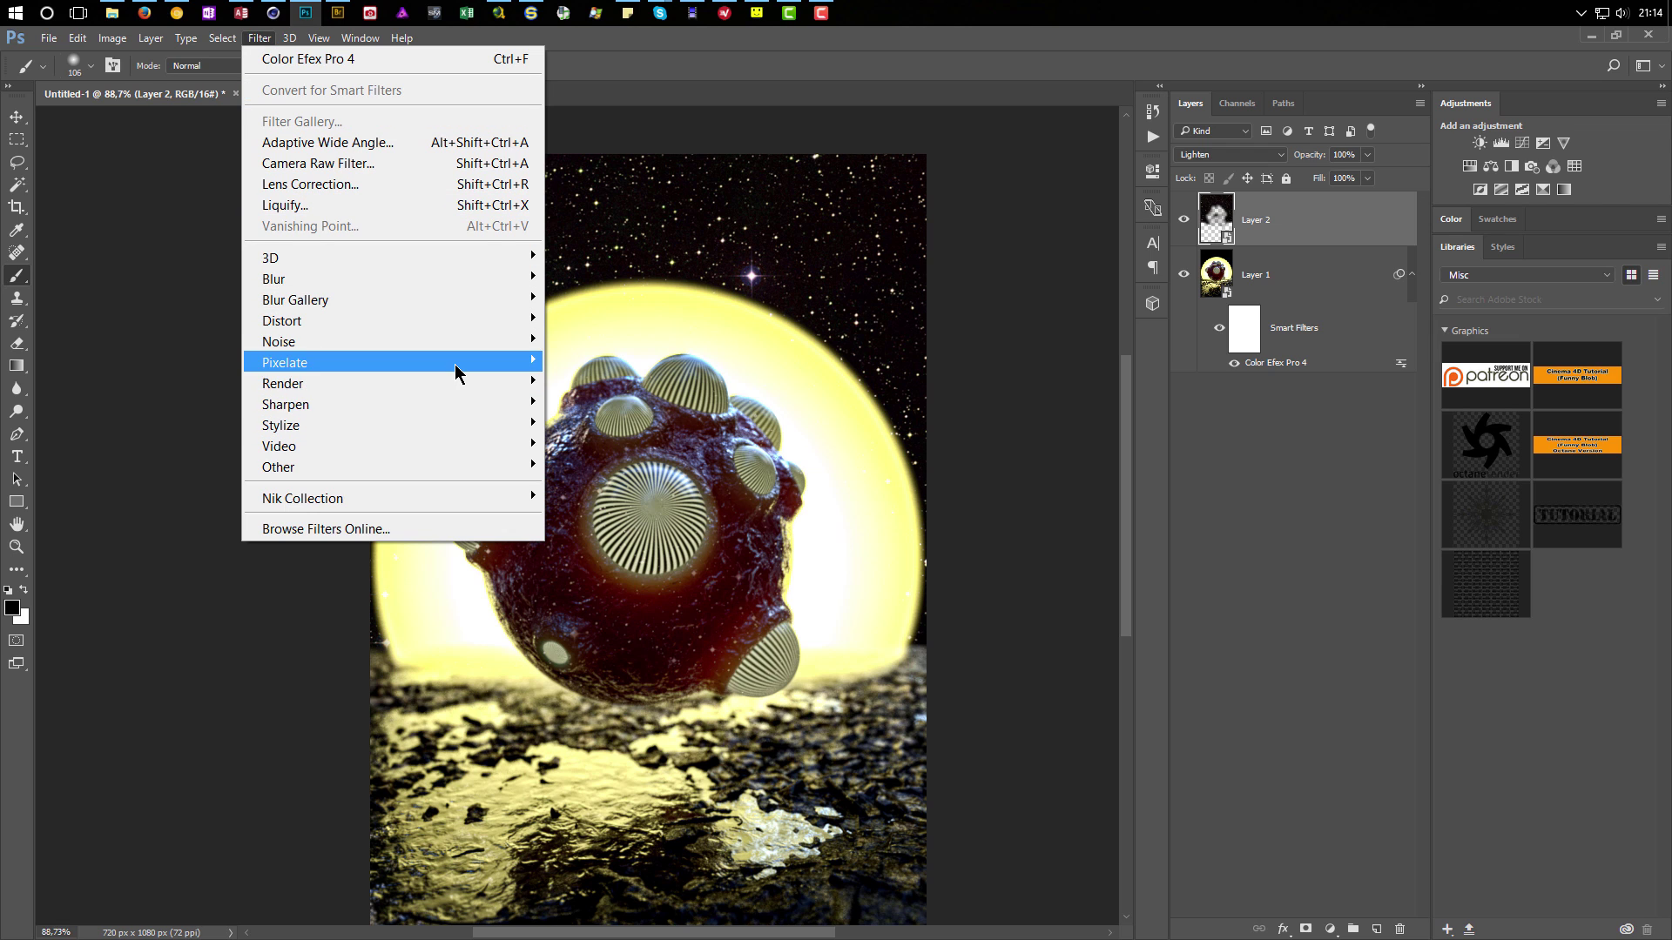
{"action": "mouse_move", "coordinate": [459, 361]}
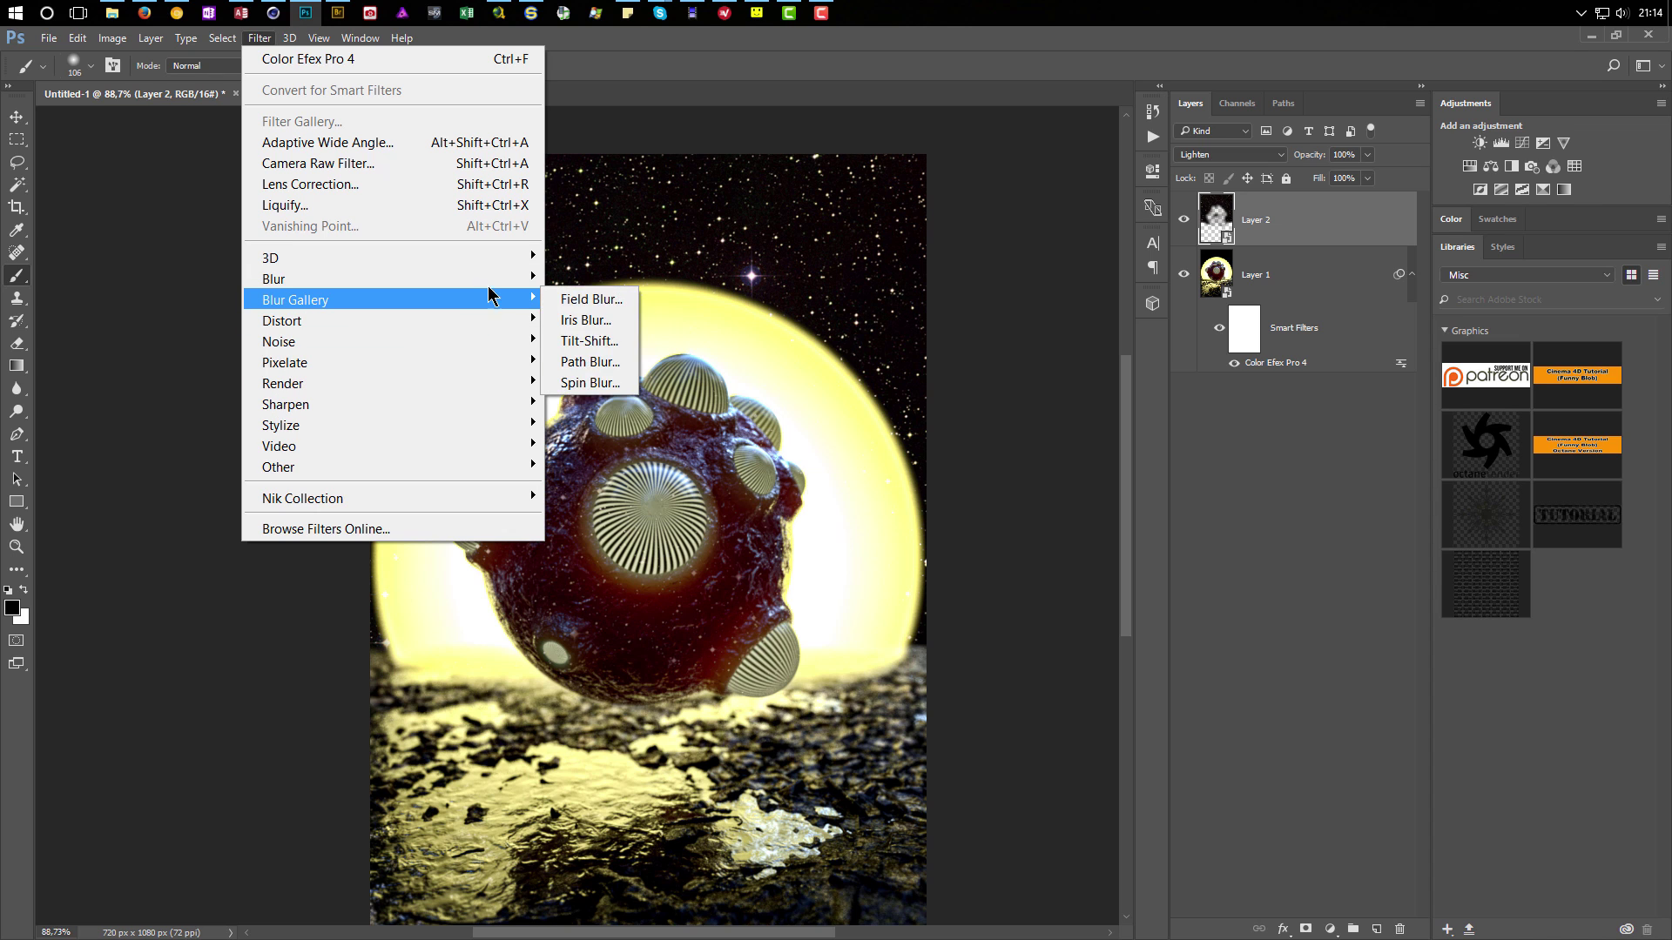
{"action": "mouse_move", "coordinate": [496, 275]}
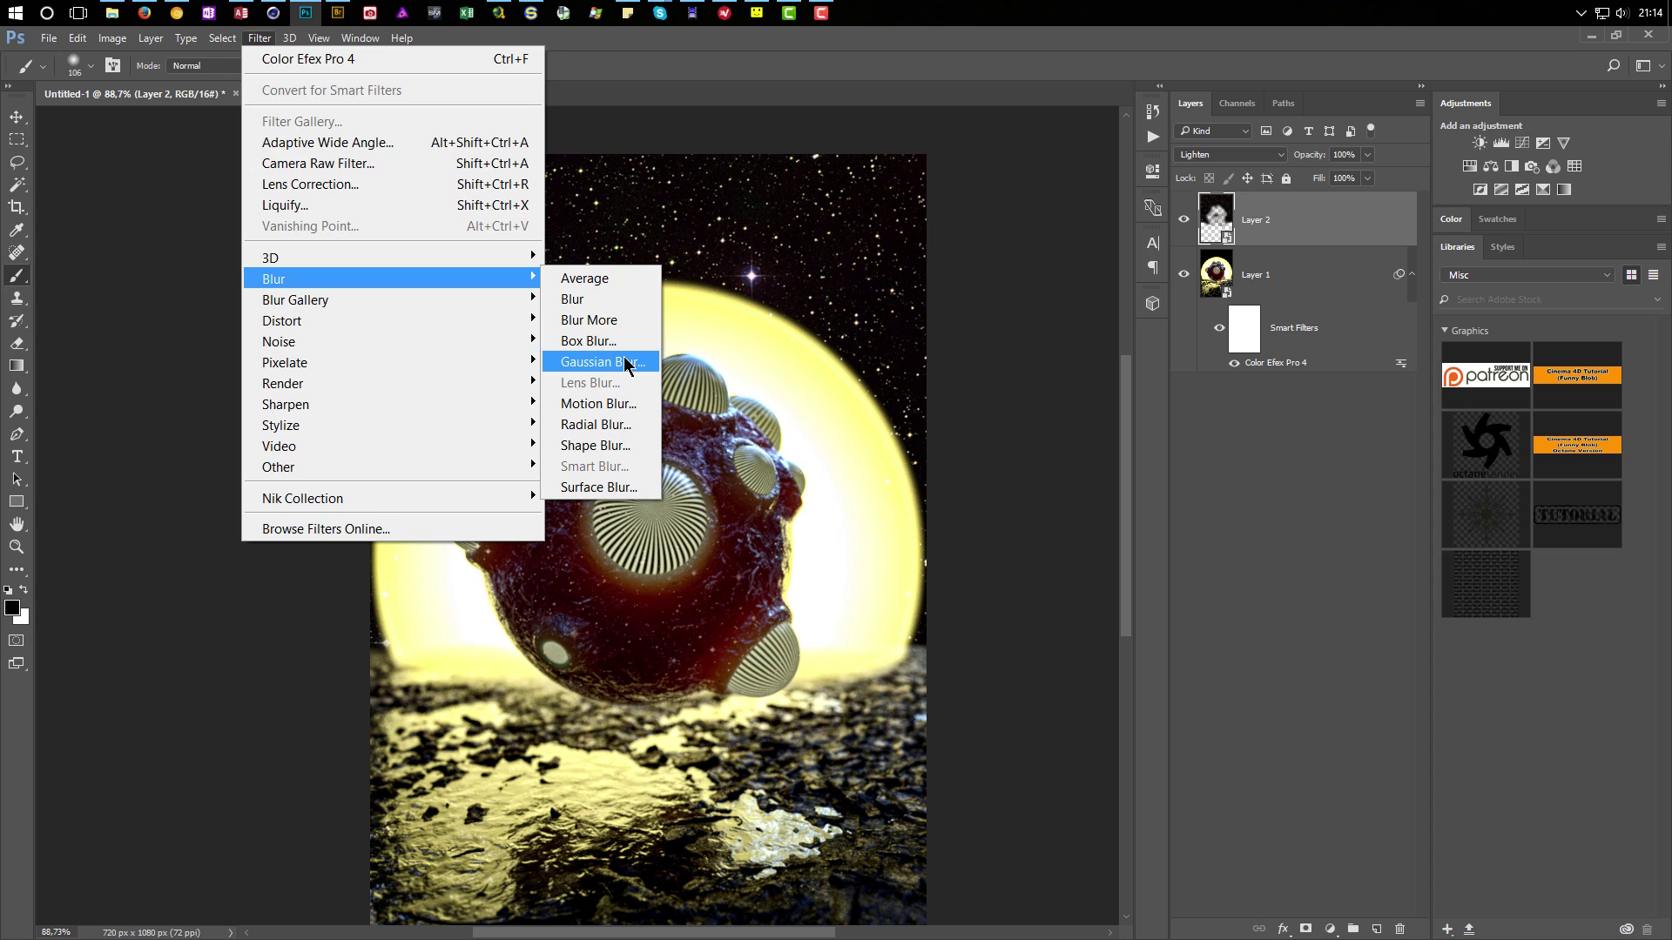
{"action": "left_click", "coordinate": [600, 363]}
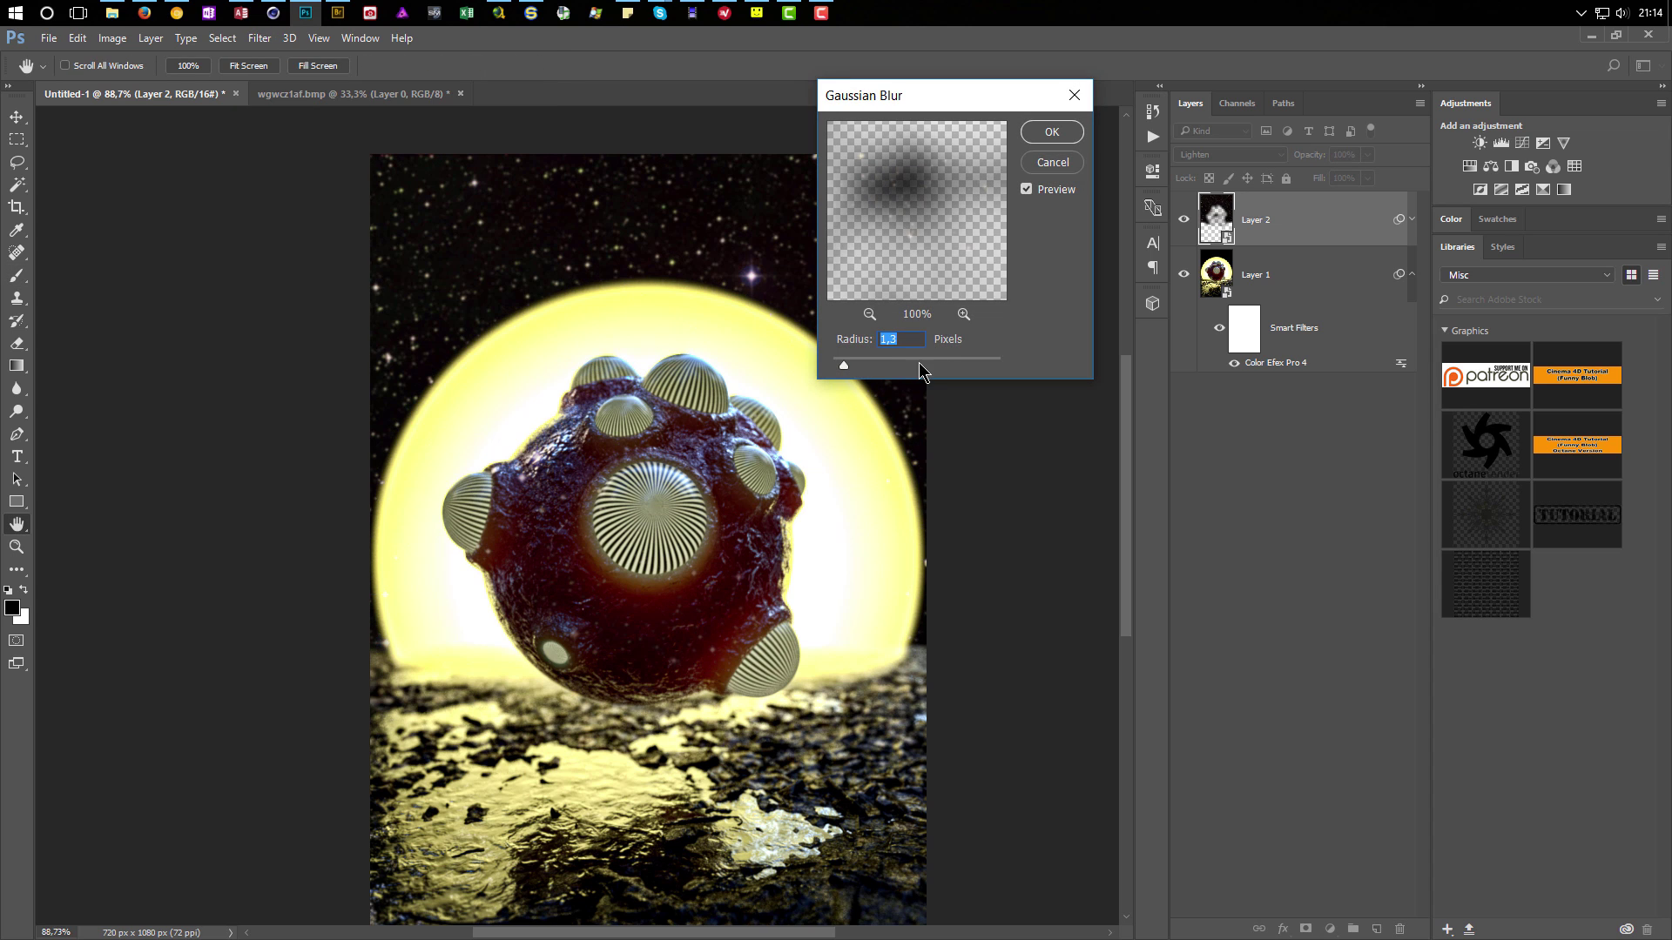
{"action": "left_click_drag", "start_coordinate": [924, 102], "coordinate": [1169, 326]}
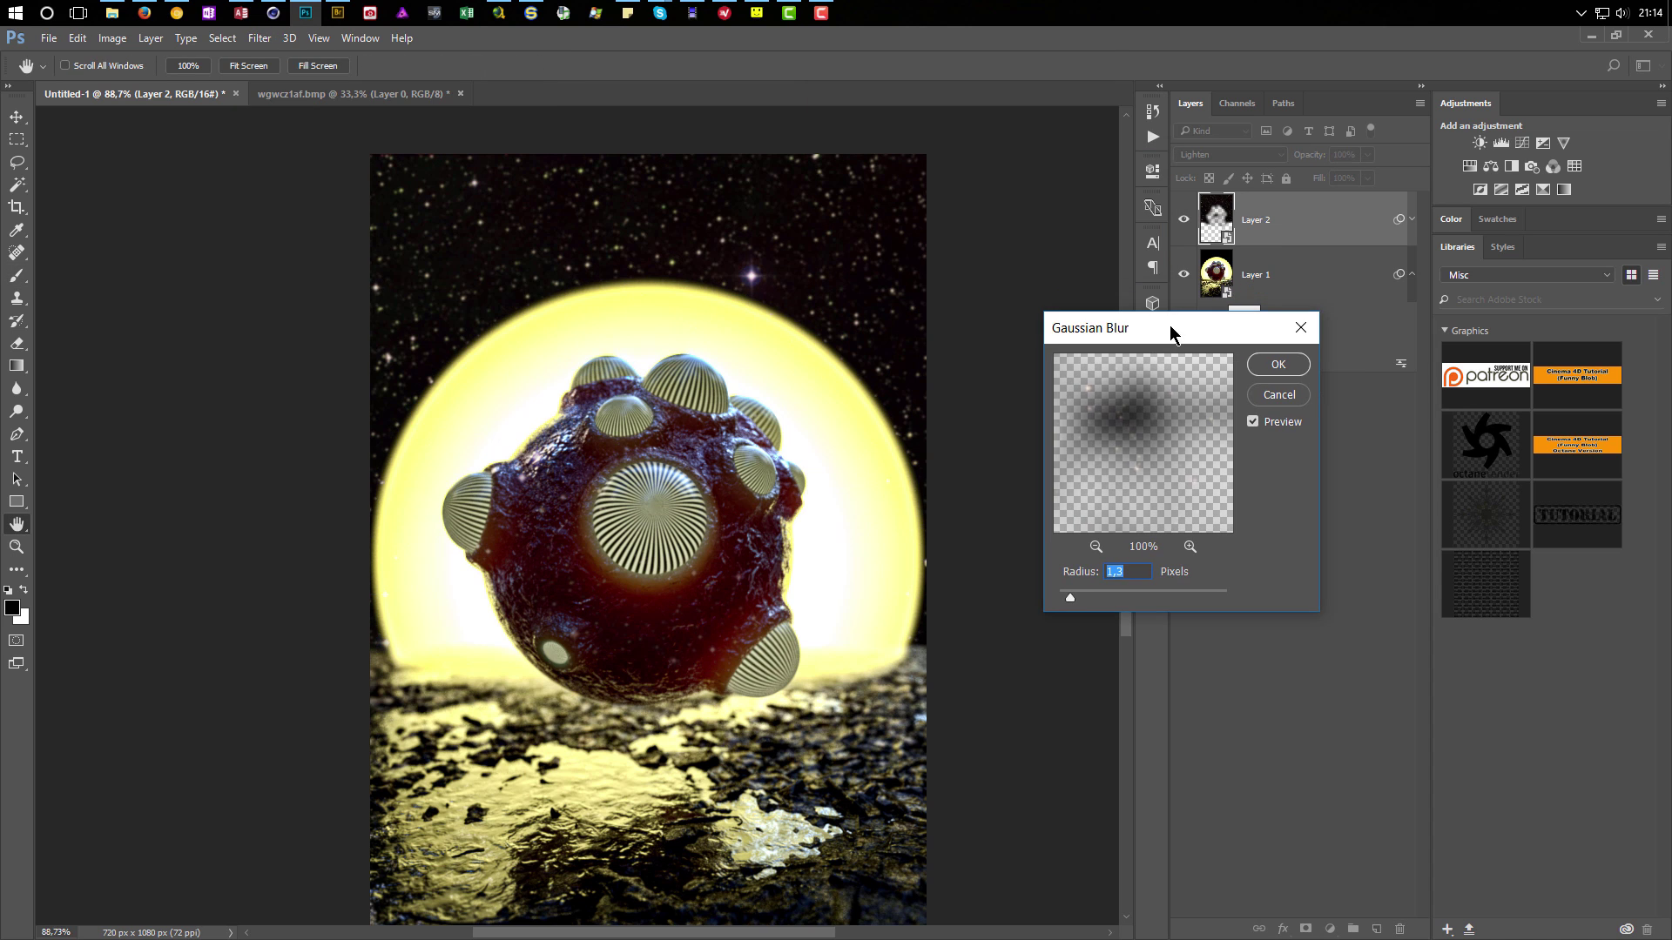
{"action": "left_click_drag", "start_coordinate": [1072, 599], "coordinate": [1069, 600]}
{"action": "left_click_drag", "start_coordinate": [1068, 598], "coordinate": [1064, 599]}
{"action": "left_click", "coordinate": [1116, 574]}
{"action": "double_click", "coordinate": [1117, 576]}
{"action": "type", "text": "1"}
{"action": "key", "text": "Return"}
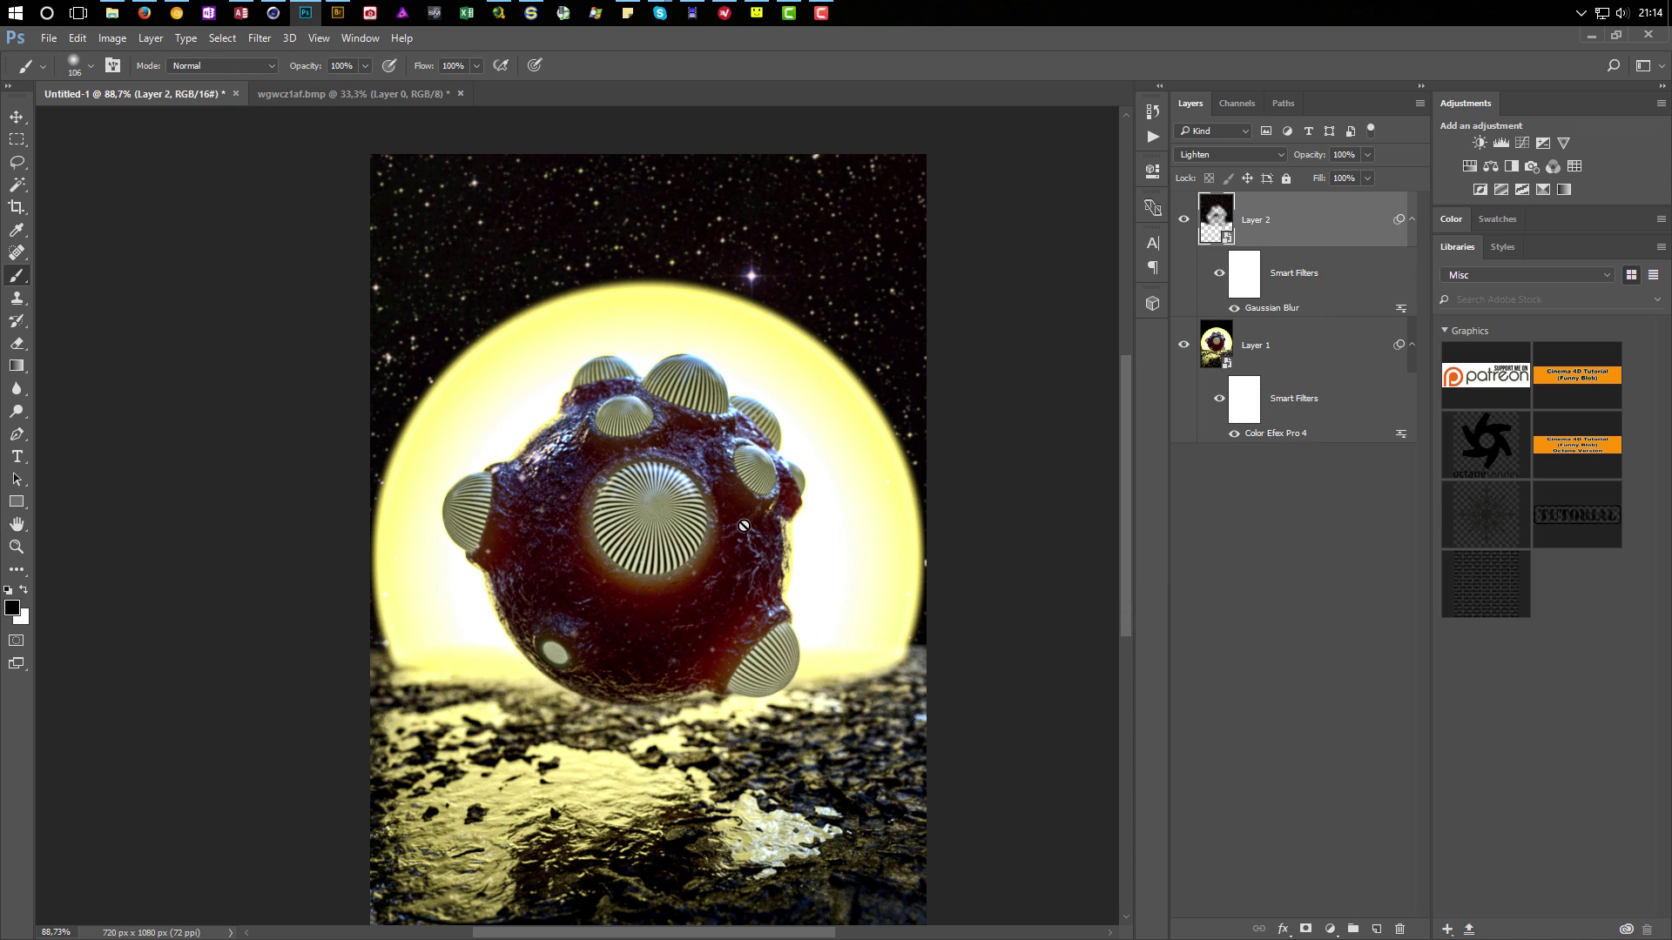
Stamp all visible layers into a new layer on top and convert it to a smart object.
{"action": "scroll", "coordinate": [736, 540], "scroll_direction": "down", "scroll_amount": 1, "text": "alt"}
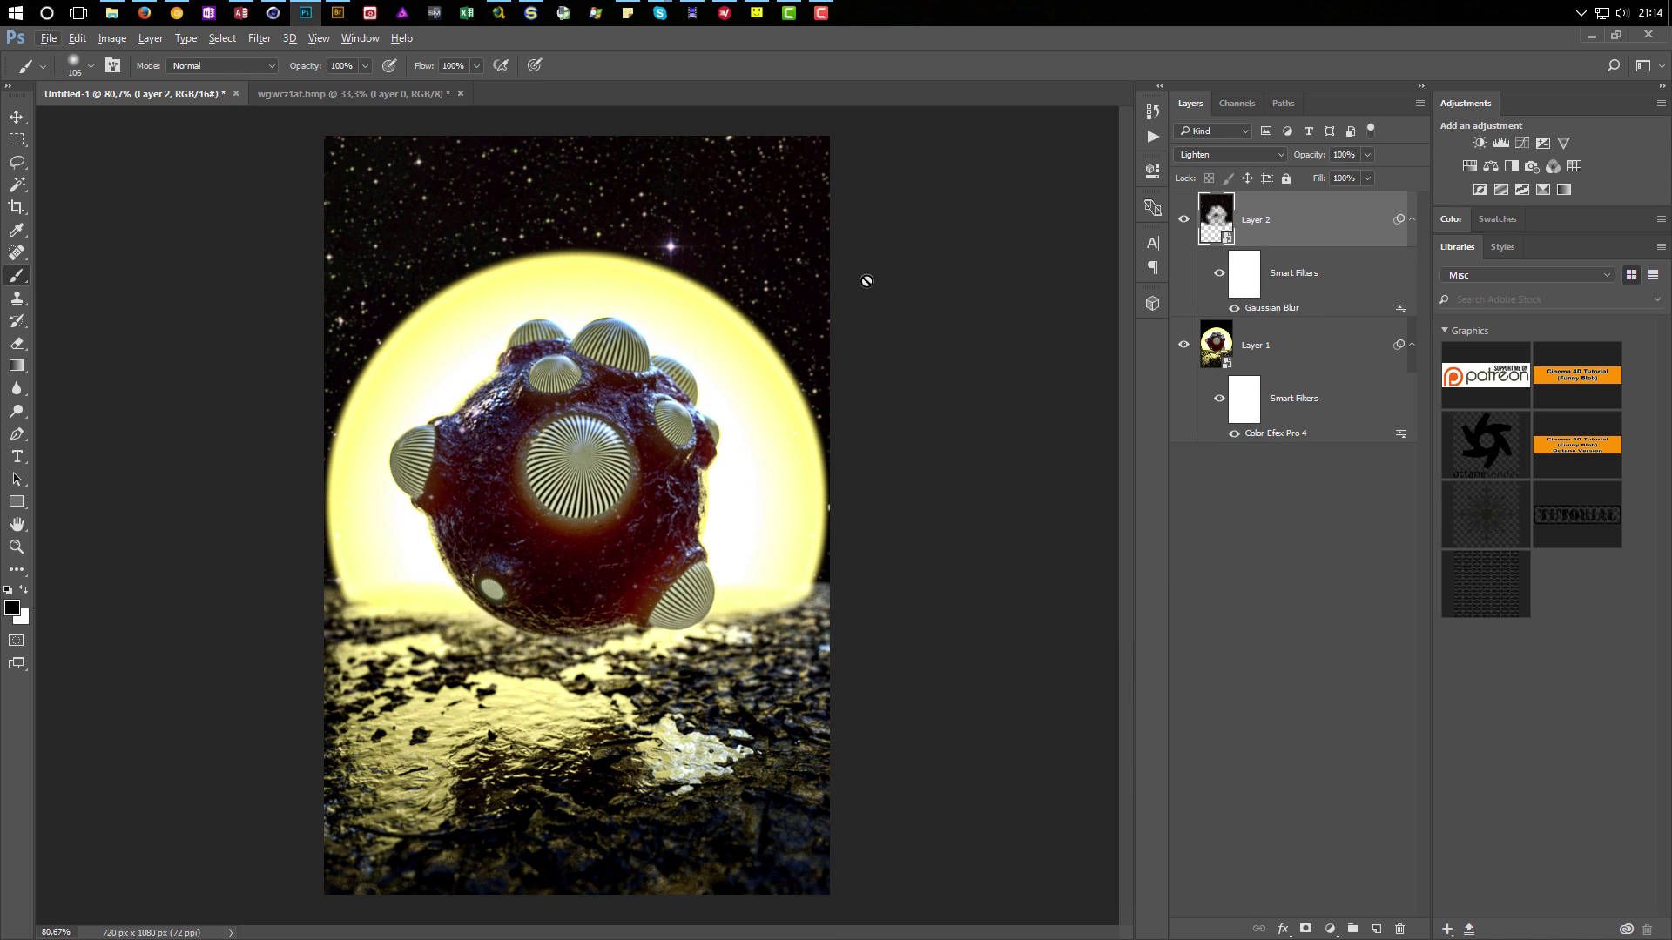
{"action": "left_click", "coordinate": [1225, 213]}
{"action": "key", "text": "ctrl+shift+alt+e"}
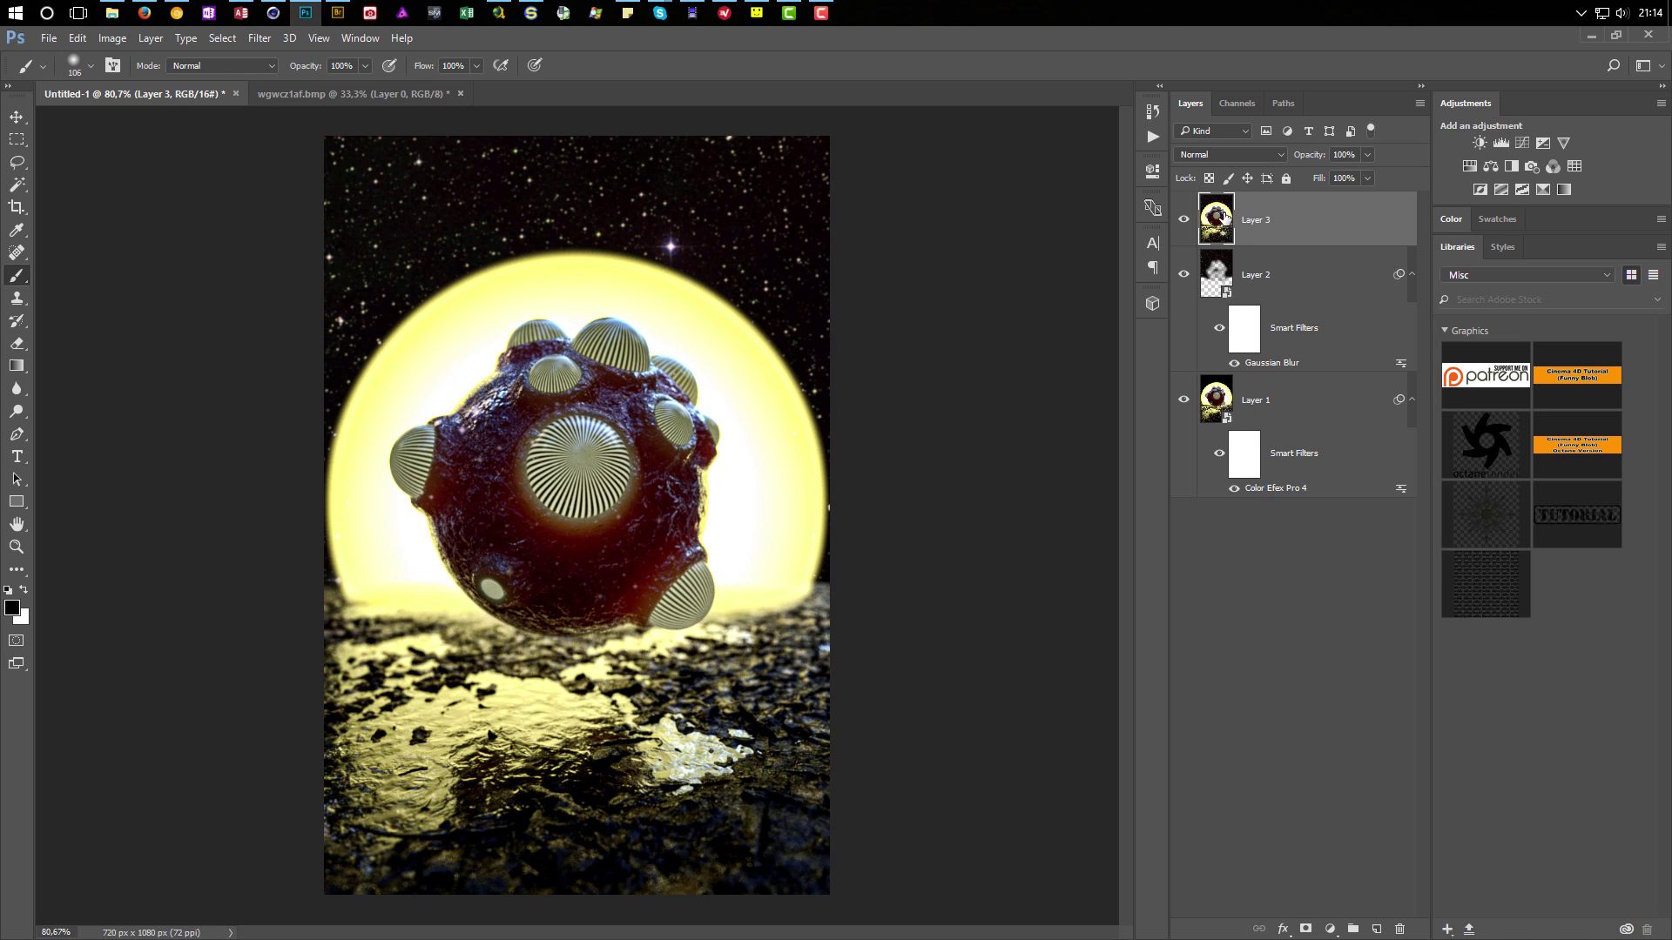
{"action": "key", "text": "ctrl+comma"}
Apply the Camera Raw filter to the merged layer with a Highlight Priority post-crop vignette of about -35.
{"action": "key", "text": "ctrl+shift+a"}
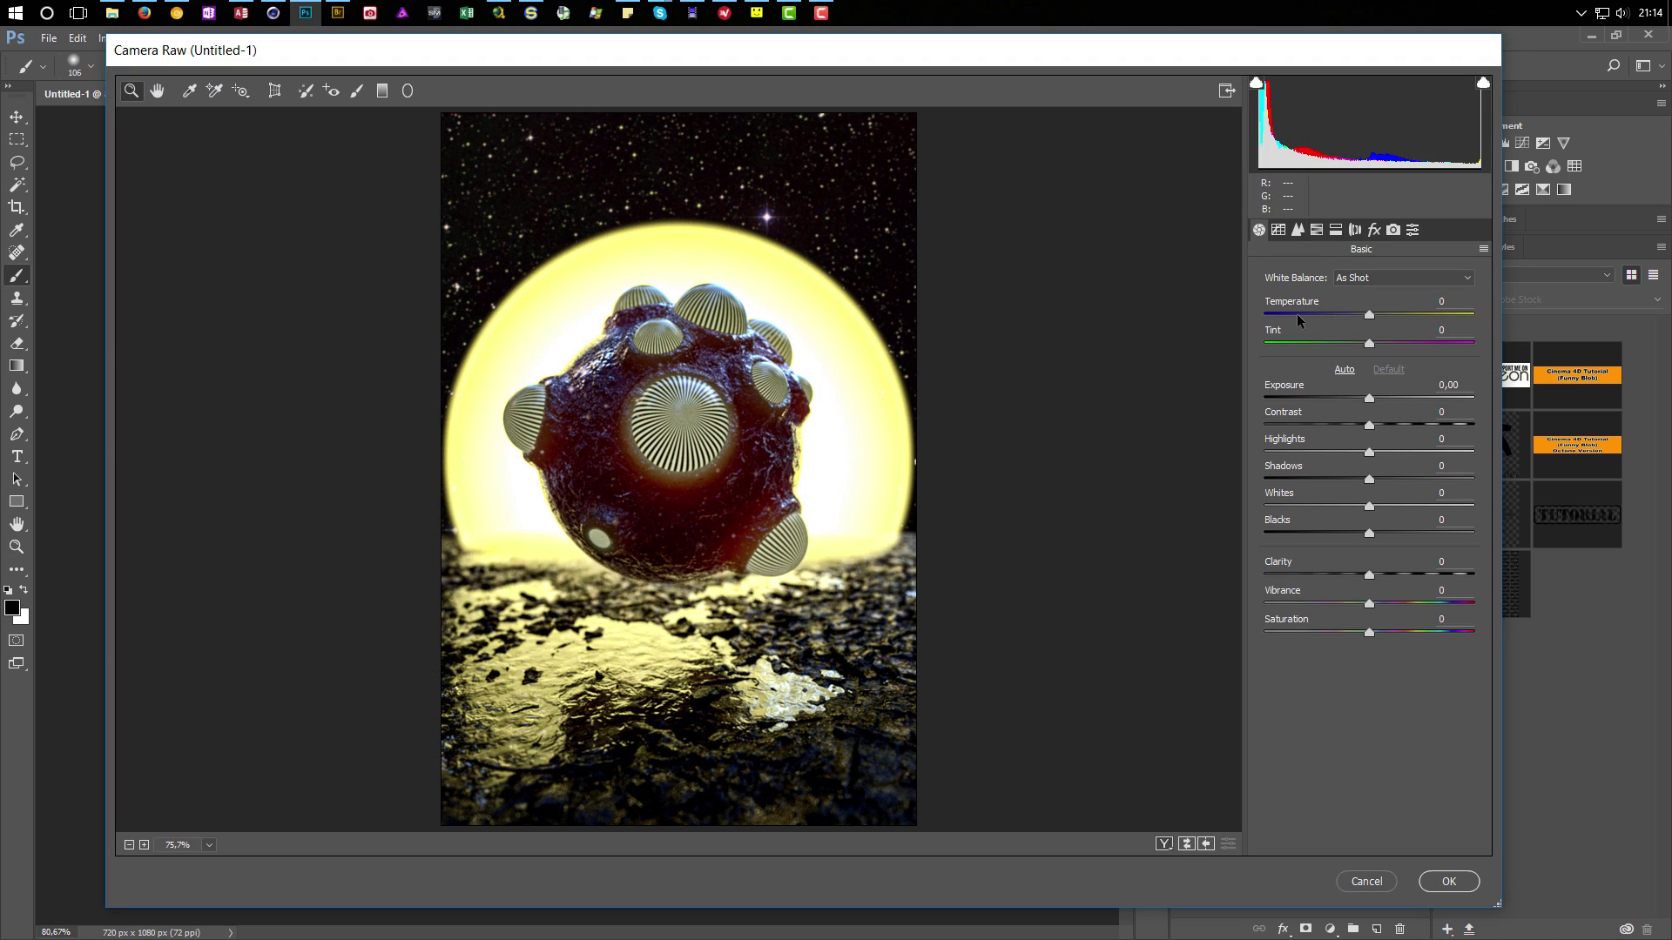
{"action": "left_click", "coordinate": [1374, 229]}
{"action": "left_click", "coordinate": [1294, 509]}
{"action": "left_click_drag", "start_coordinate": [1295, 509], "coordinate": [1272, 509]}
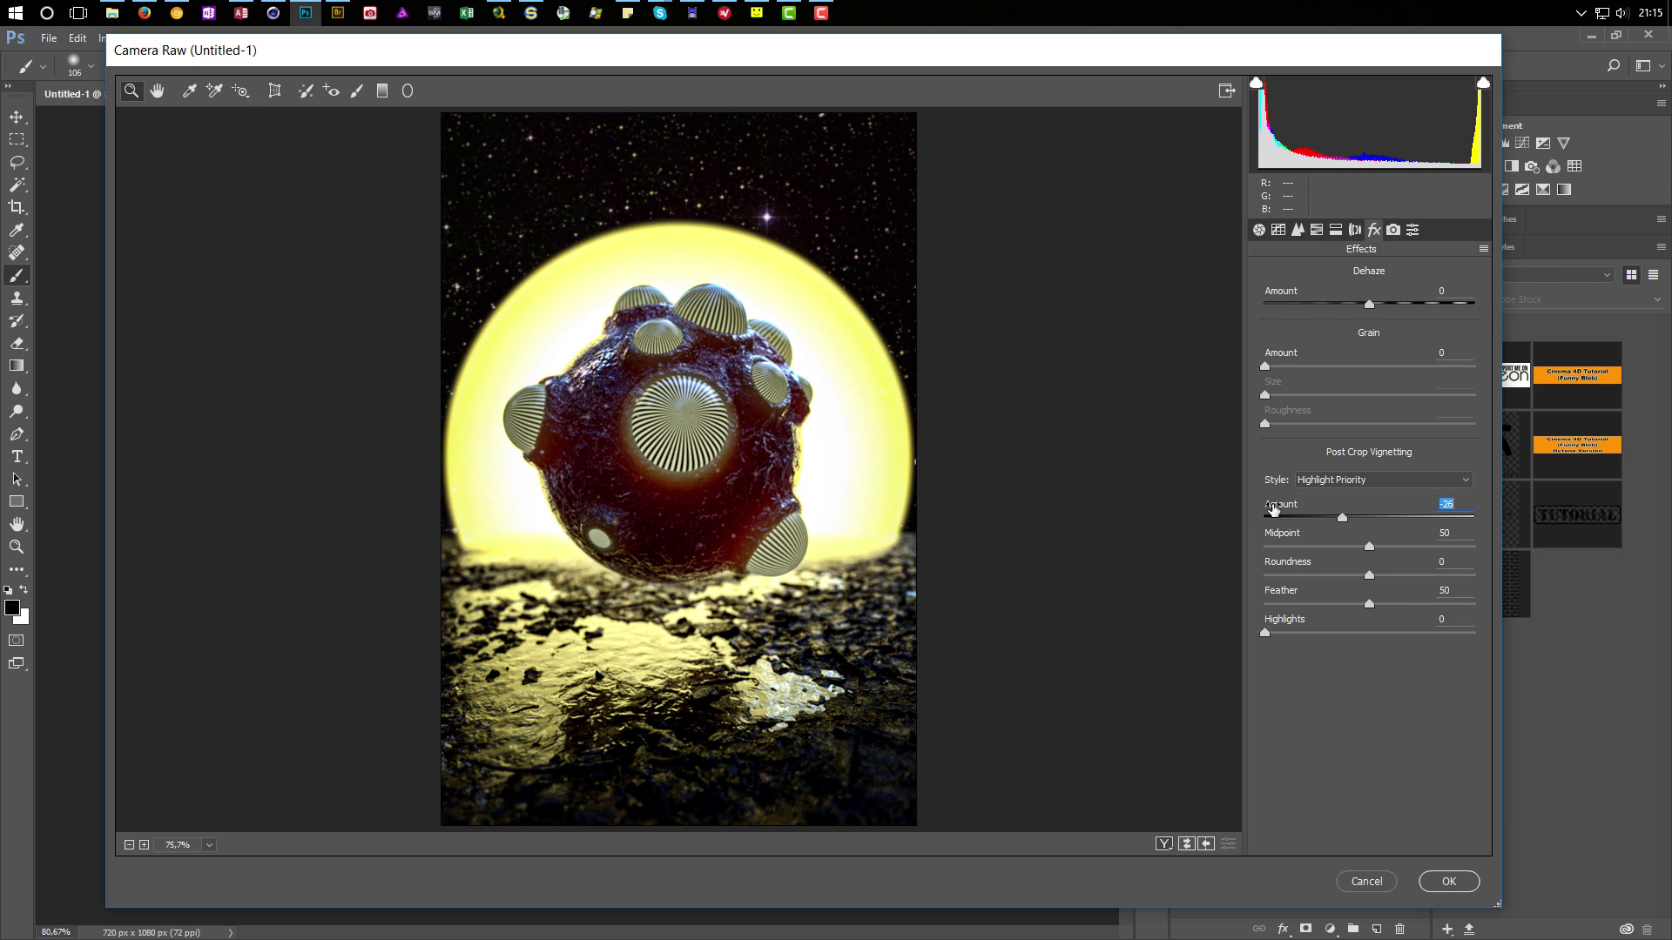
{"action": "left_click_drag", "start_coordinate": [1273, 510], "coordinate": [1264, 509]}
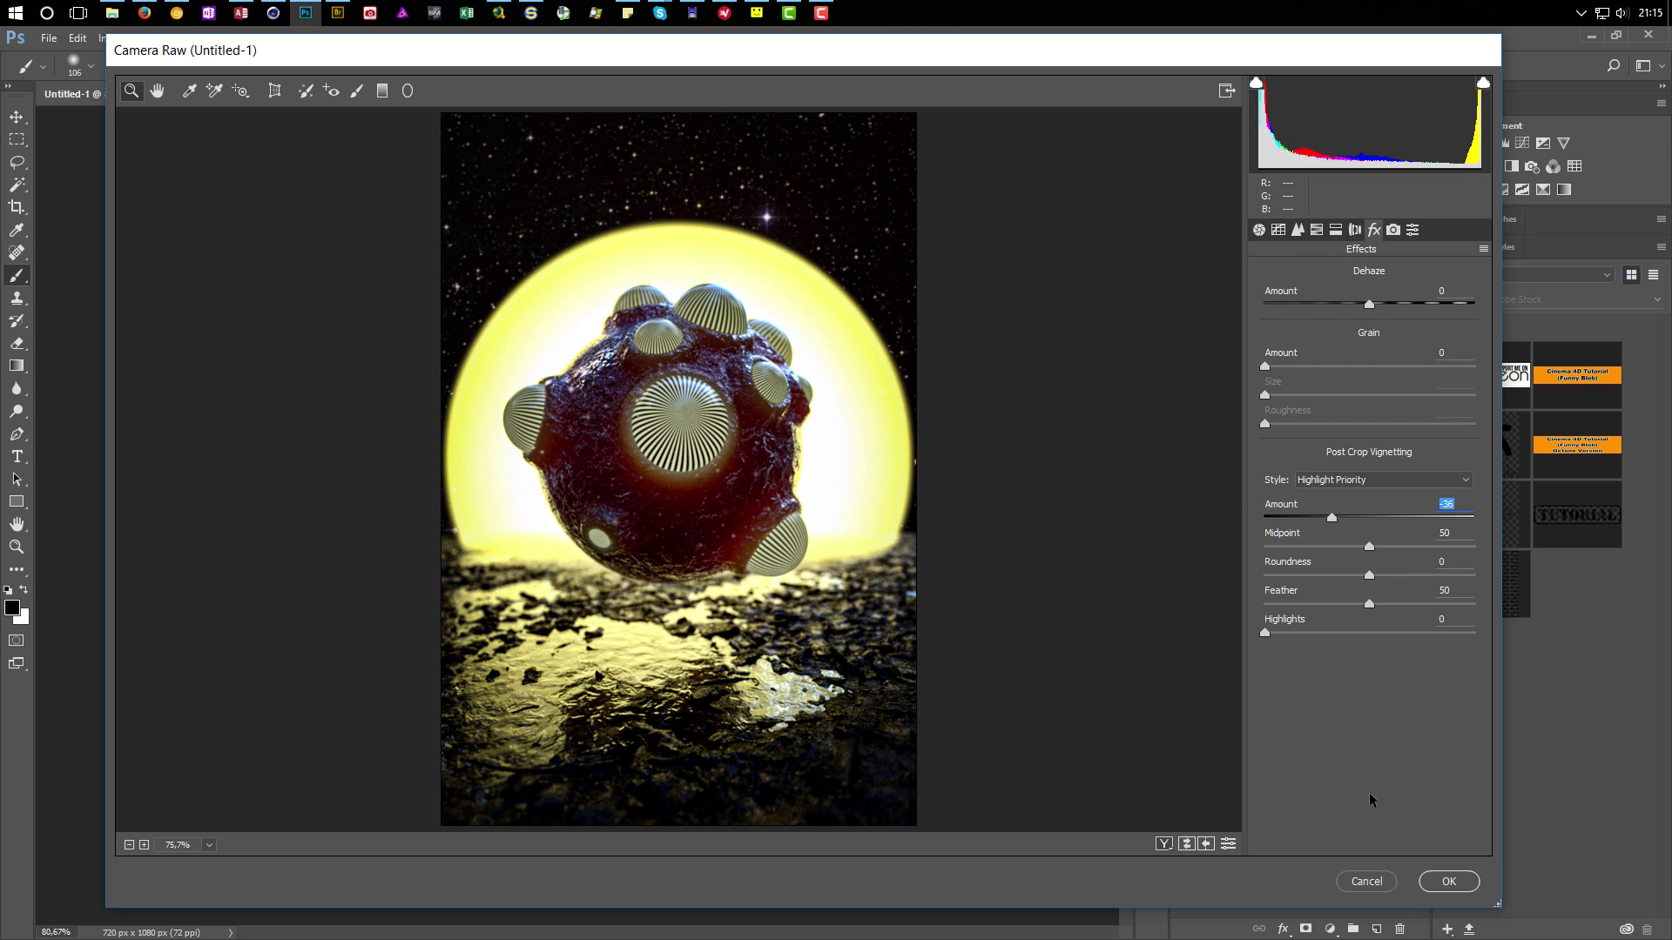
{"action": "left_click", "coordinate": [1459, 886]}
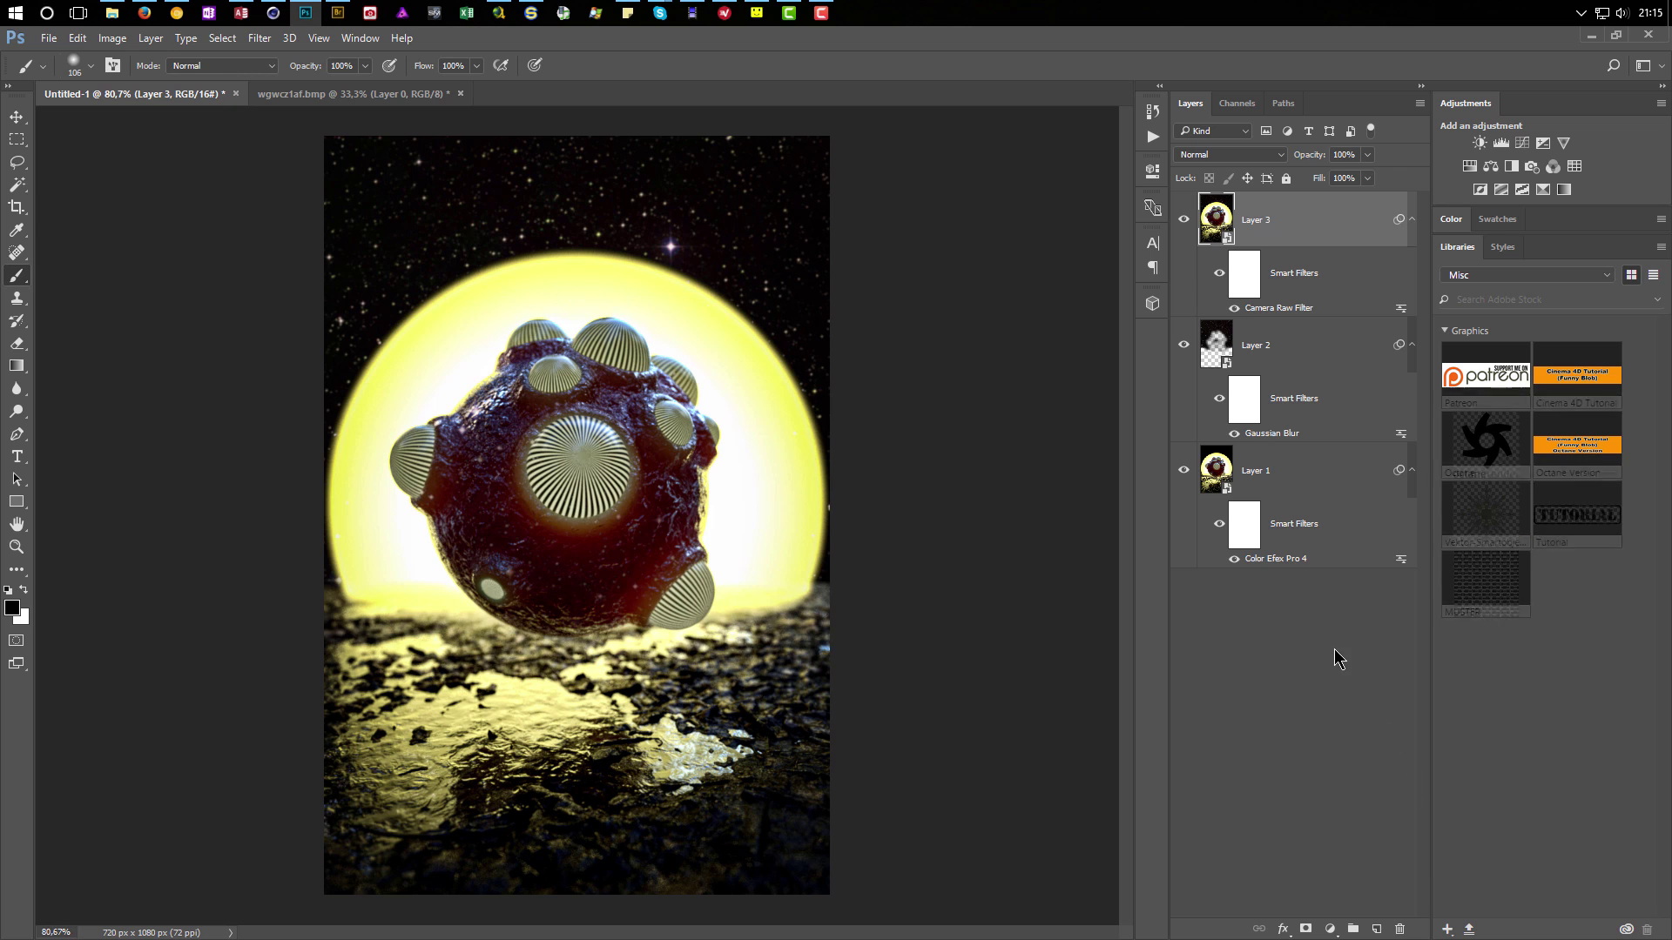
Toggle the visibility of Layer 3 repeatedly to compare the image with and without the vignette.
{"action": "left_click", "coordinate": [1183, 218]}
{"action": "left_click", "coordinate": [1184, 219]}
{"action": "left_click", "coordinate": [1183, 218]}
{"action": "left_click", "coordinate": [1183, 219]}
{"action": "left_click", "coordinate": [1184, 218]}
{"action": "left_click", "coordinate": [1183, 219]}
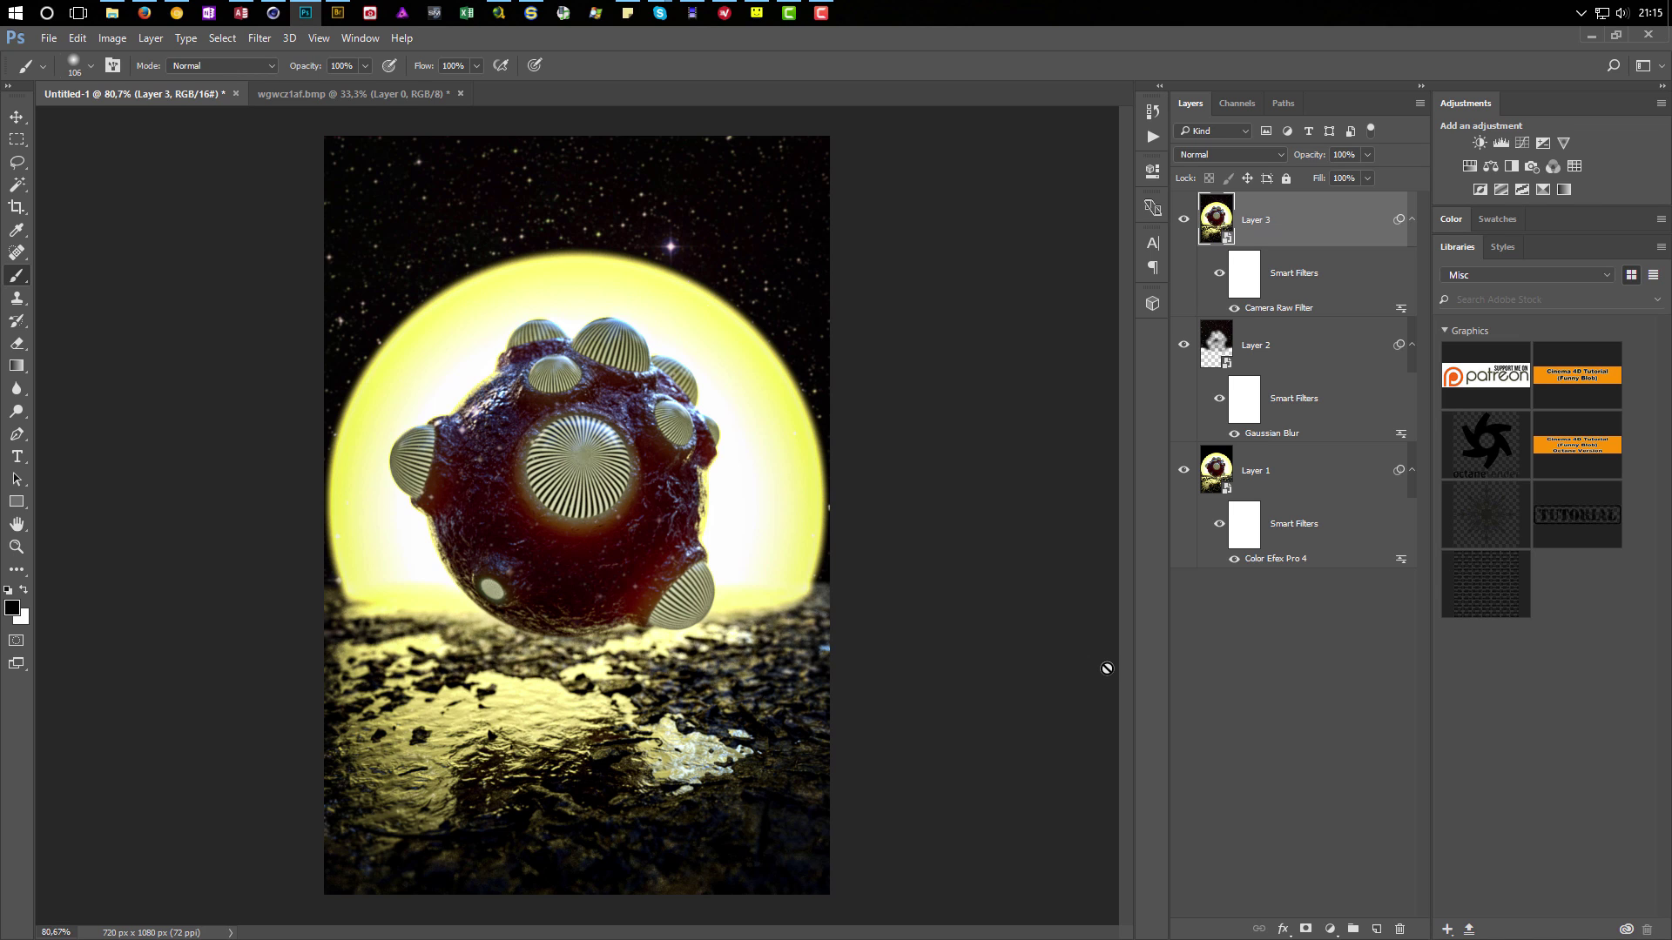
Re-edit Layer 3's Camera Raw filter, setting Clarity to +25 and adjusting Exposure and Whites.
{"action": "double_click", "coordinate": [1294, 310]}
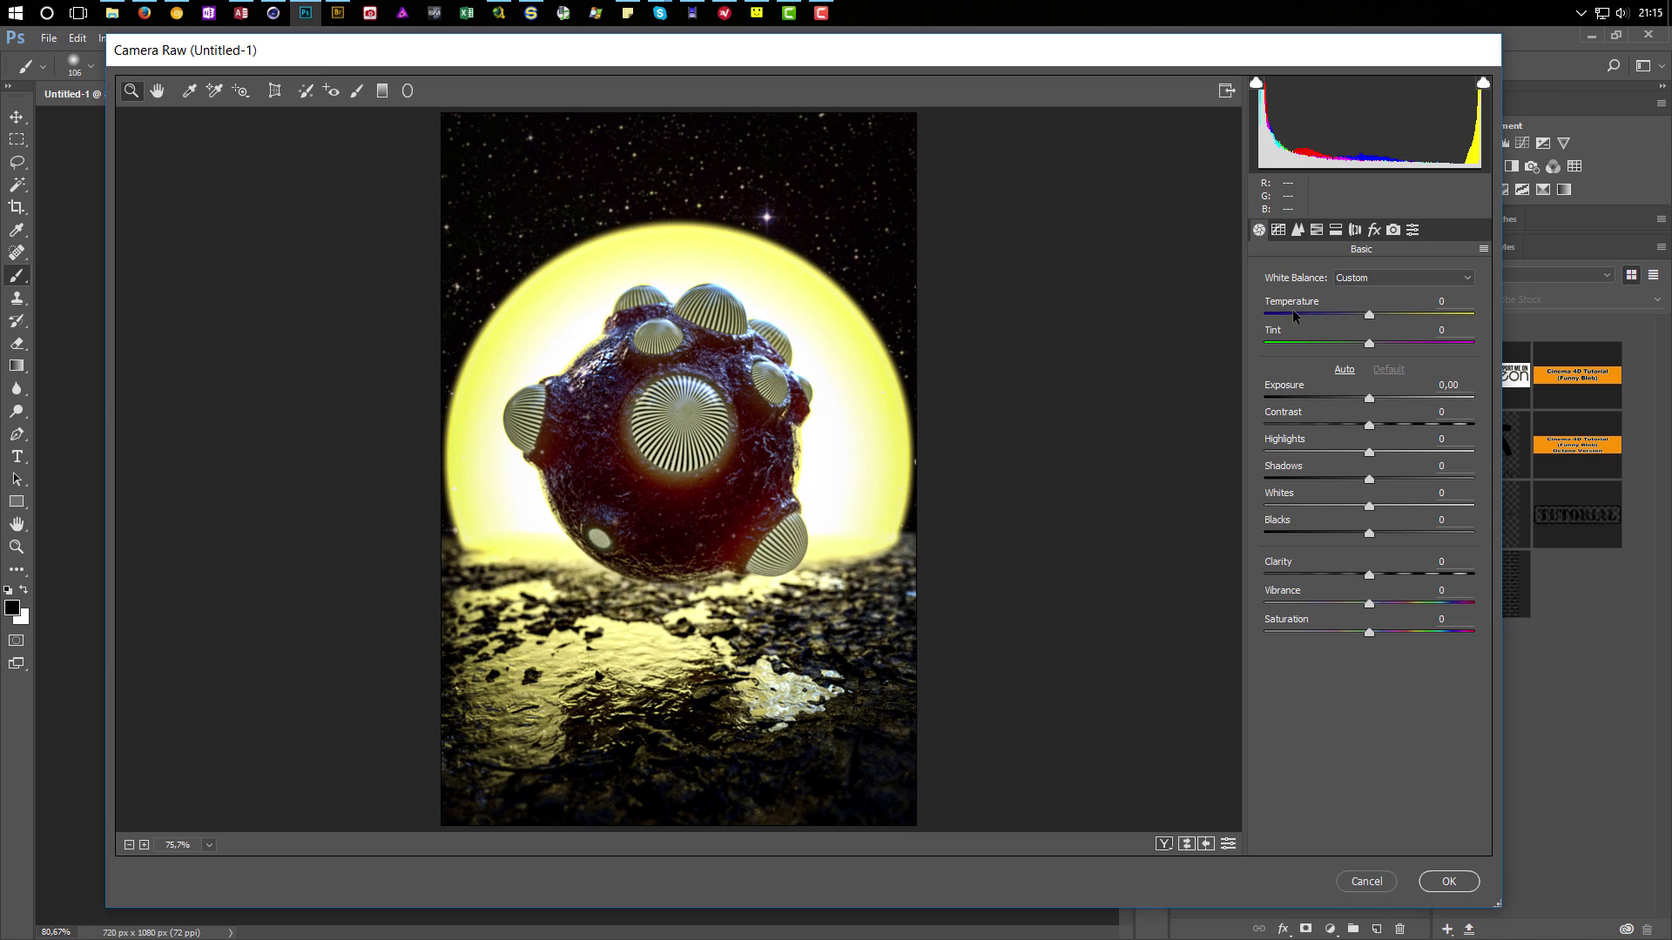
{"action": "left_click_drag", "start_coordinate": [1279, 566], "coordinate": [1301, 571]}
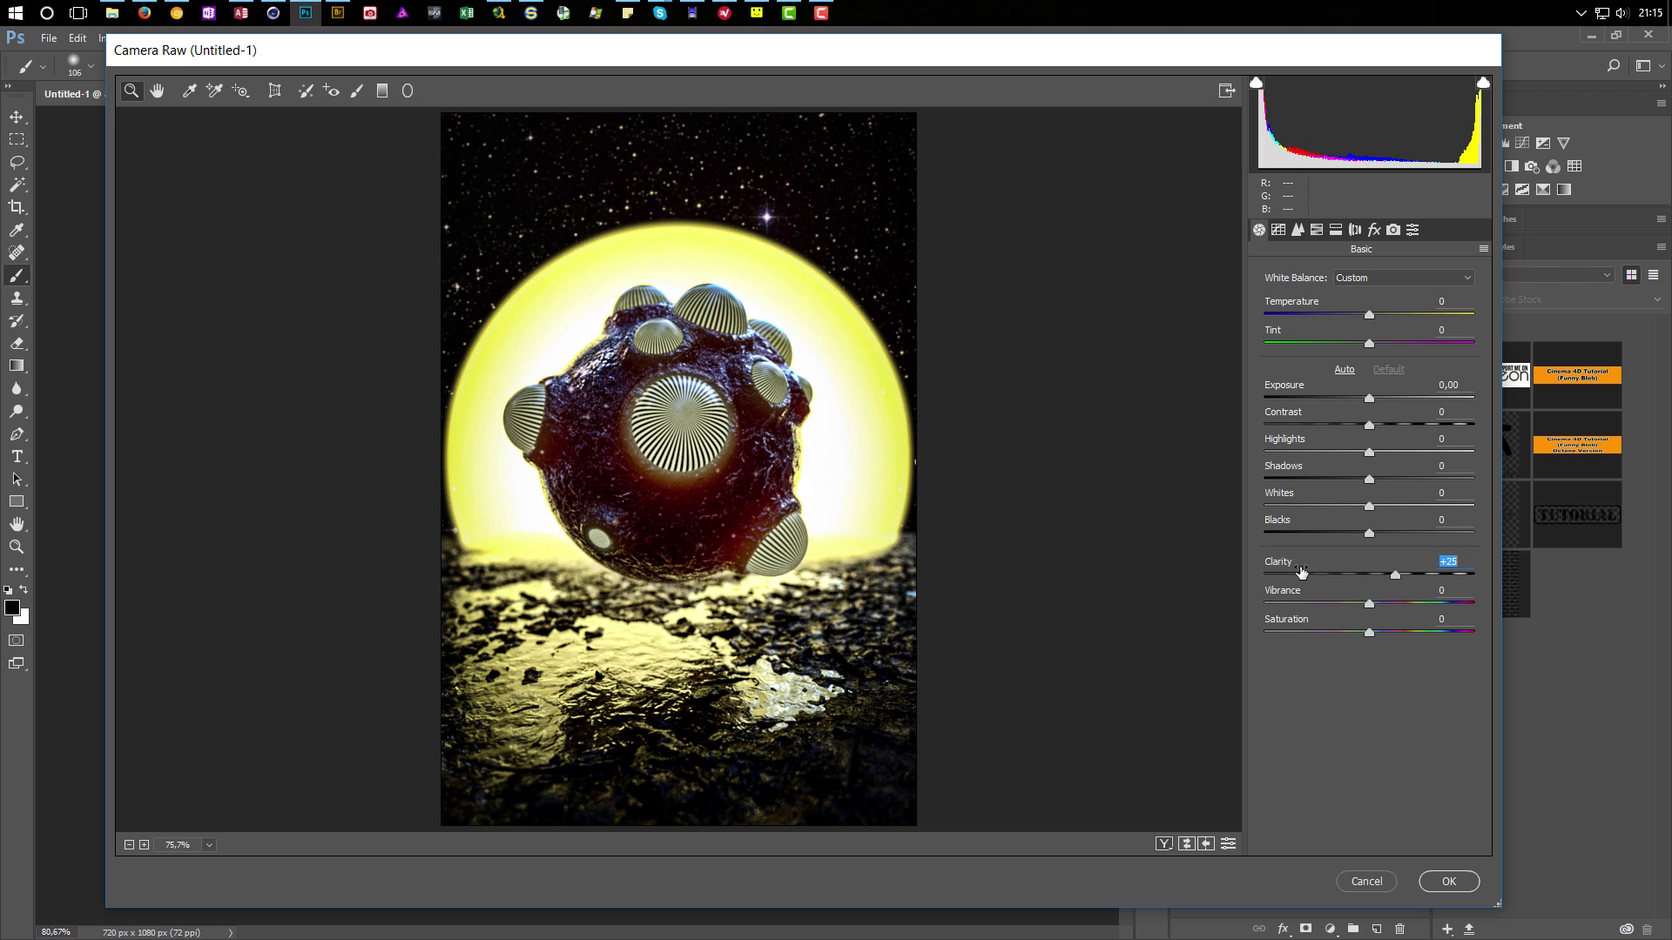
{"action": "left_click", "coordinate": [1290, 391]}
{"action": "left_click_drag", "start_coordinate": [1290, 391], "coordinate": [1291, 391]}
{"action": "left_click_drag", "start_coordinate": [1286, 502], "coordinate": [1321, 488]}
{"action": "left_click", "coordinate": [1449, 881]}
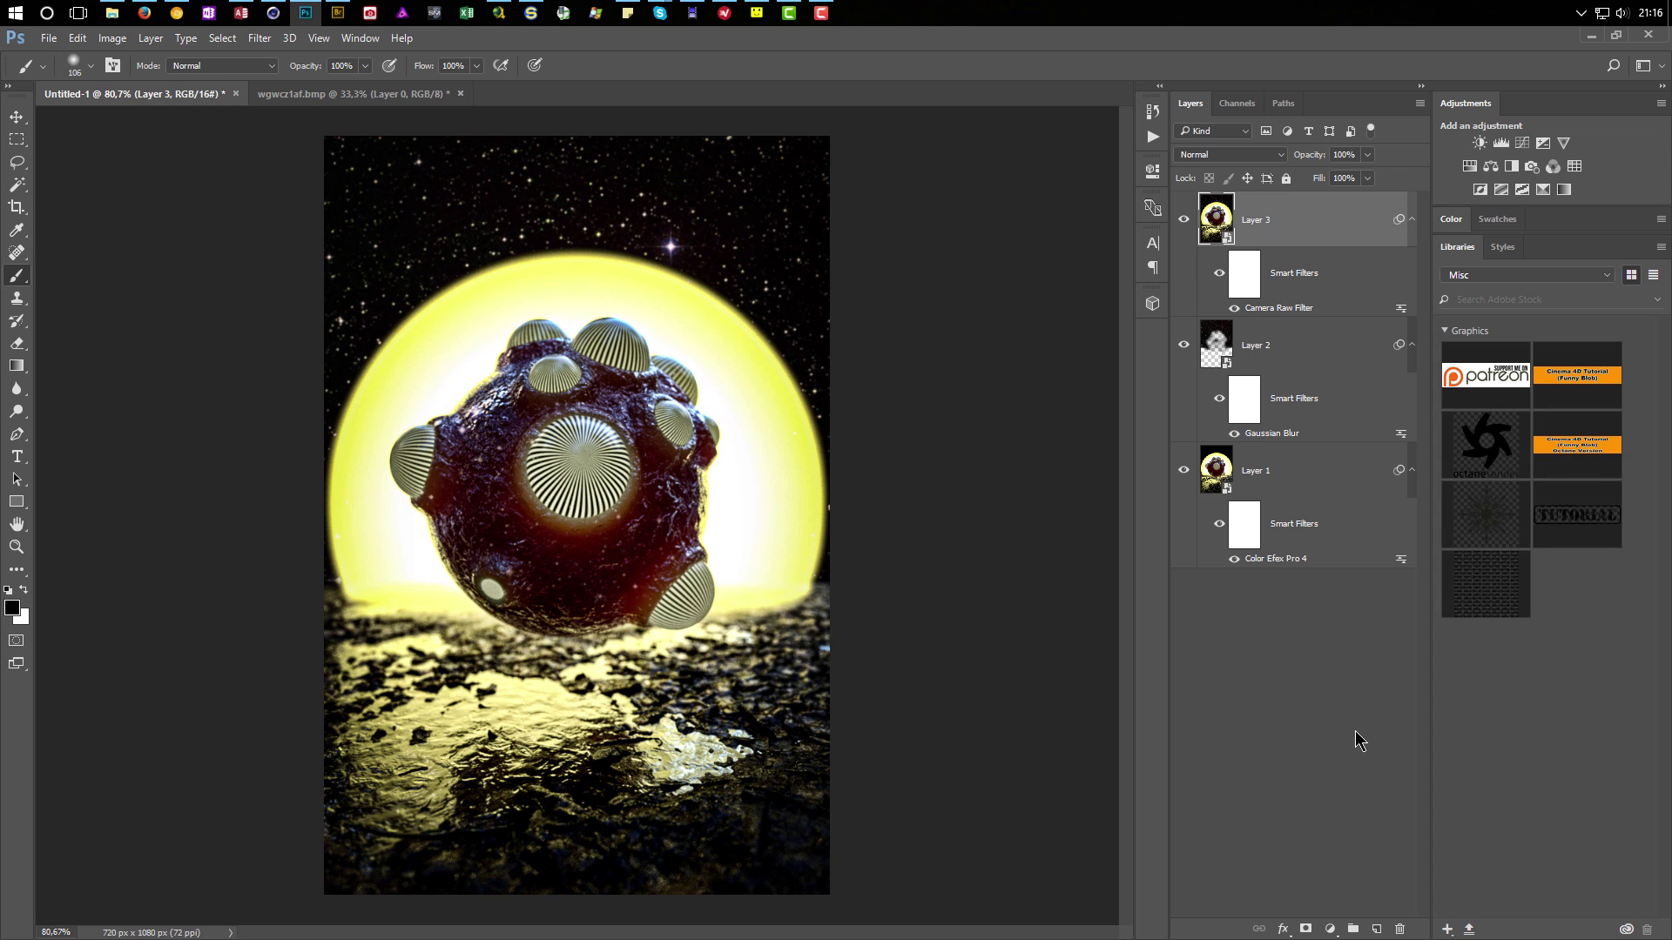
Toggle Layer 3 off and on to compare the image before and after the clarity and tonal adjustments.
{"action": "left_click", "coordinate": [1183, 220]}
{"action": "left_click", "coordinate": [1184, 222]}
{"action": "left_click", "coordinate": [1184, 221]}
{"action": "left_click", "coordinate": [1183, 221]}
{"action": "left_click", "coordinate": [1184, 222]}
{"action": "left_click", "coordinate": [1183, 222]}
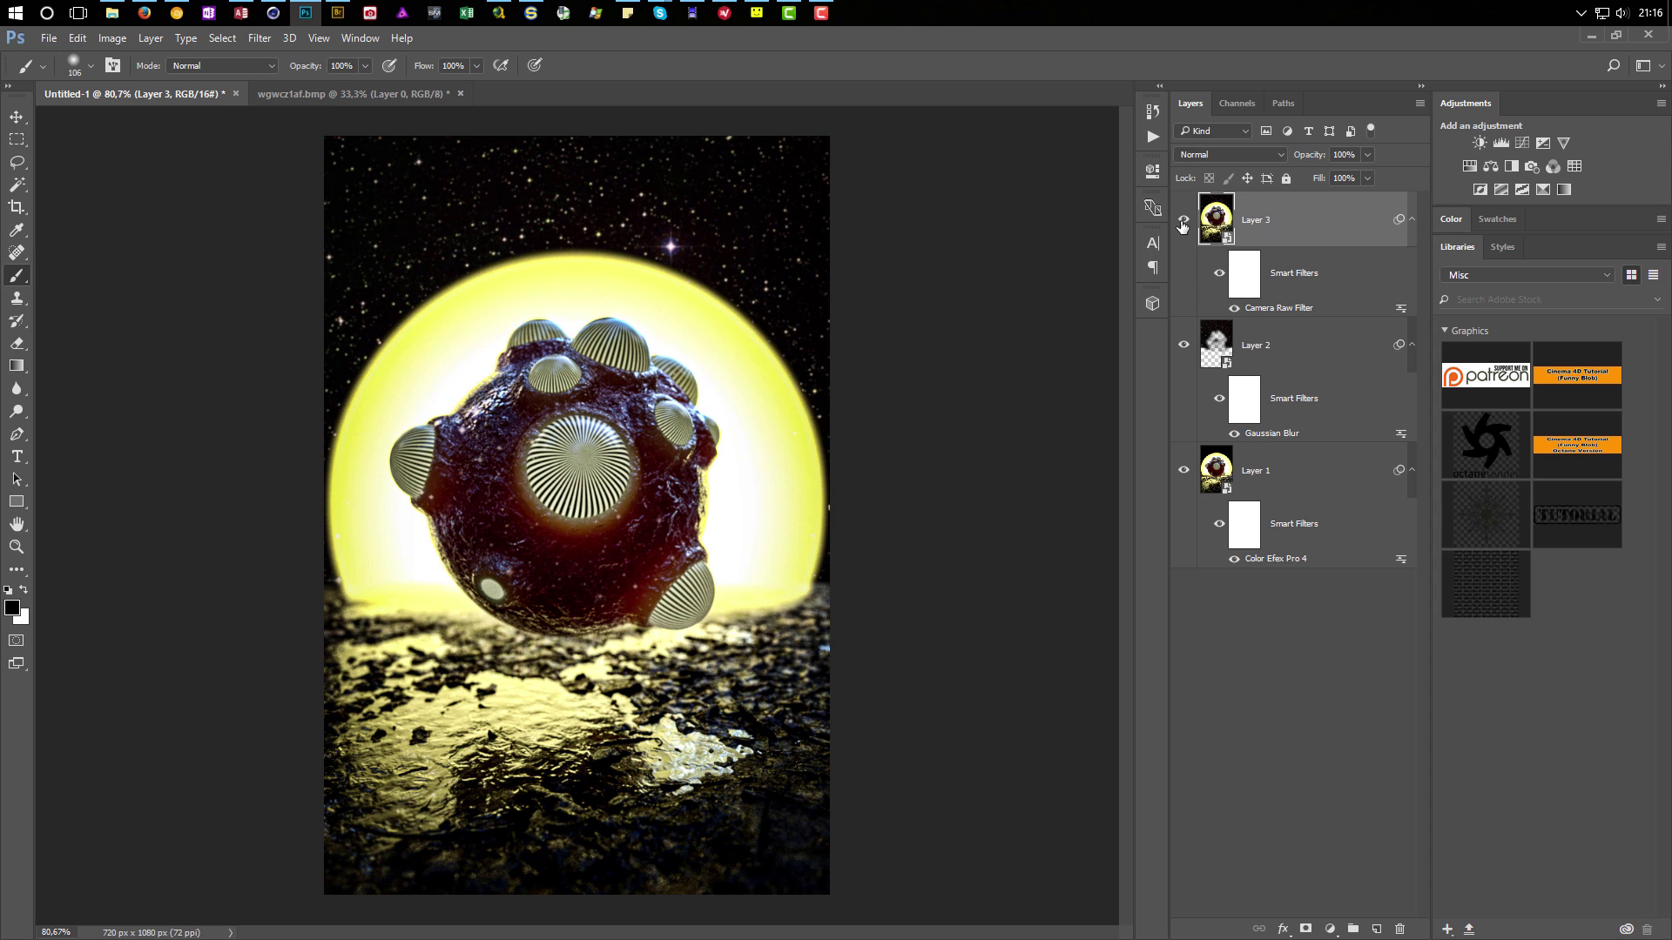